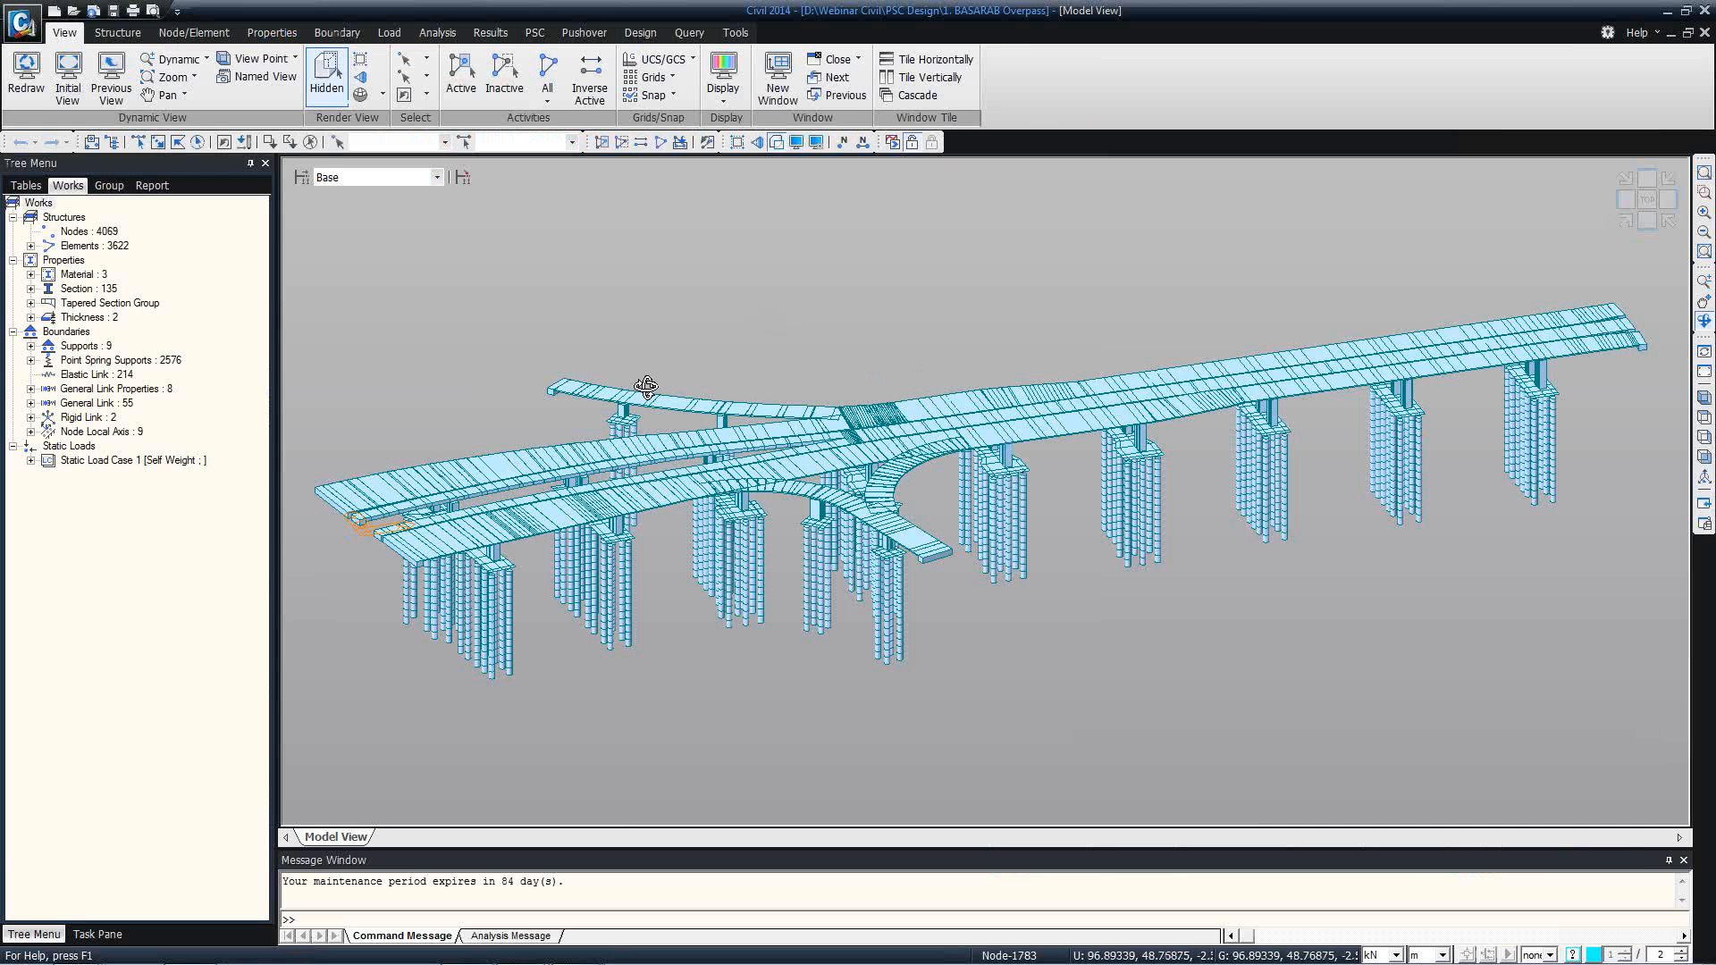
Start a new project, show its works tree and open the FCM Bridge Wizard.
click(52, 12)
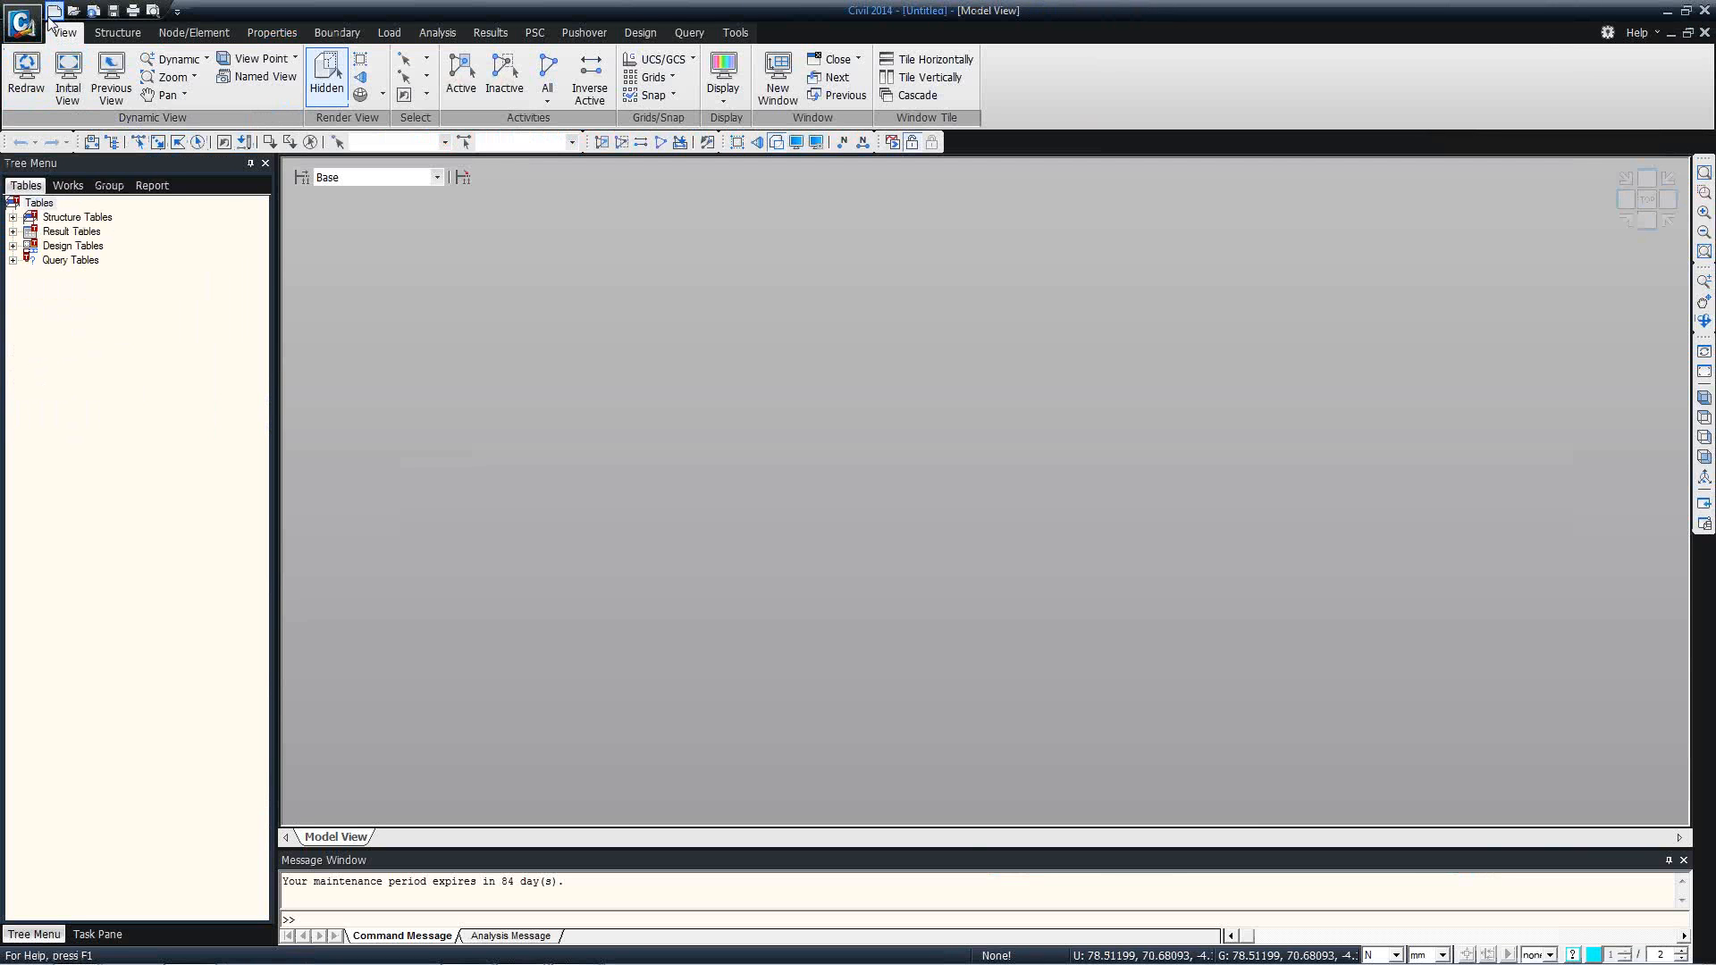
click(68, 186)
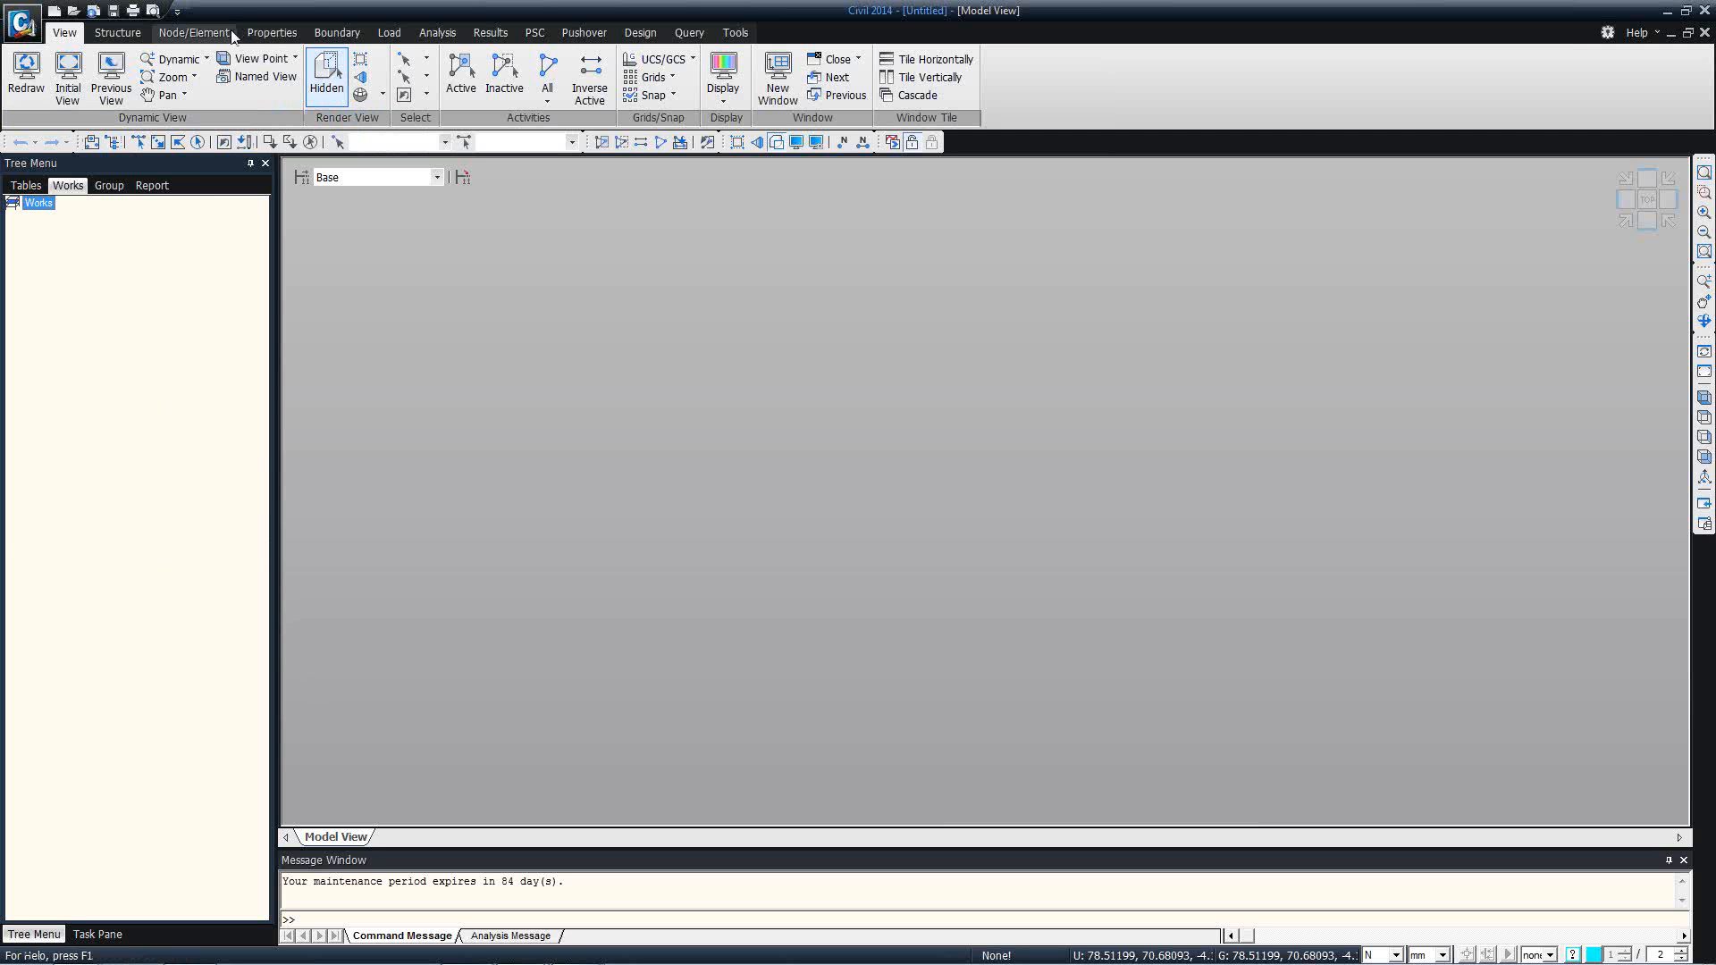
click(117, 32)
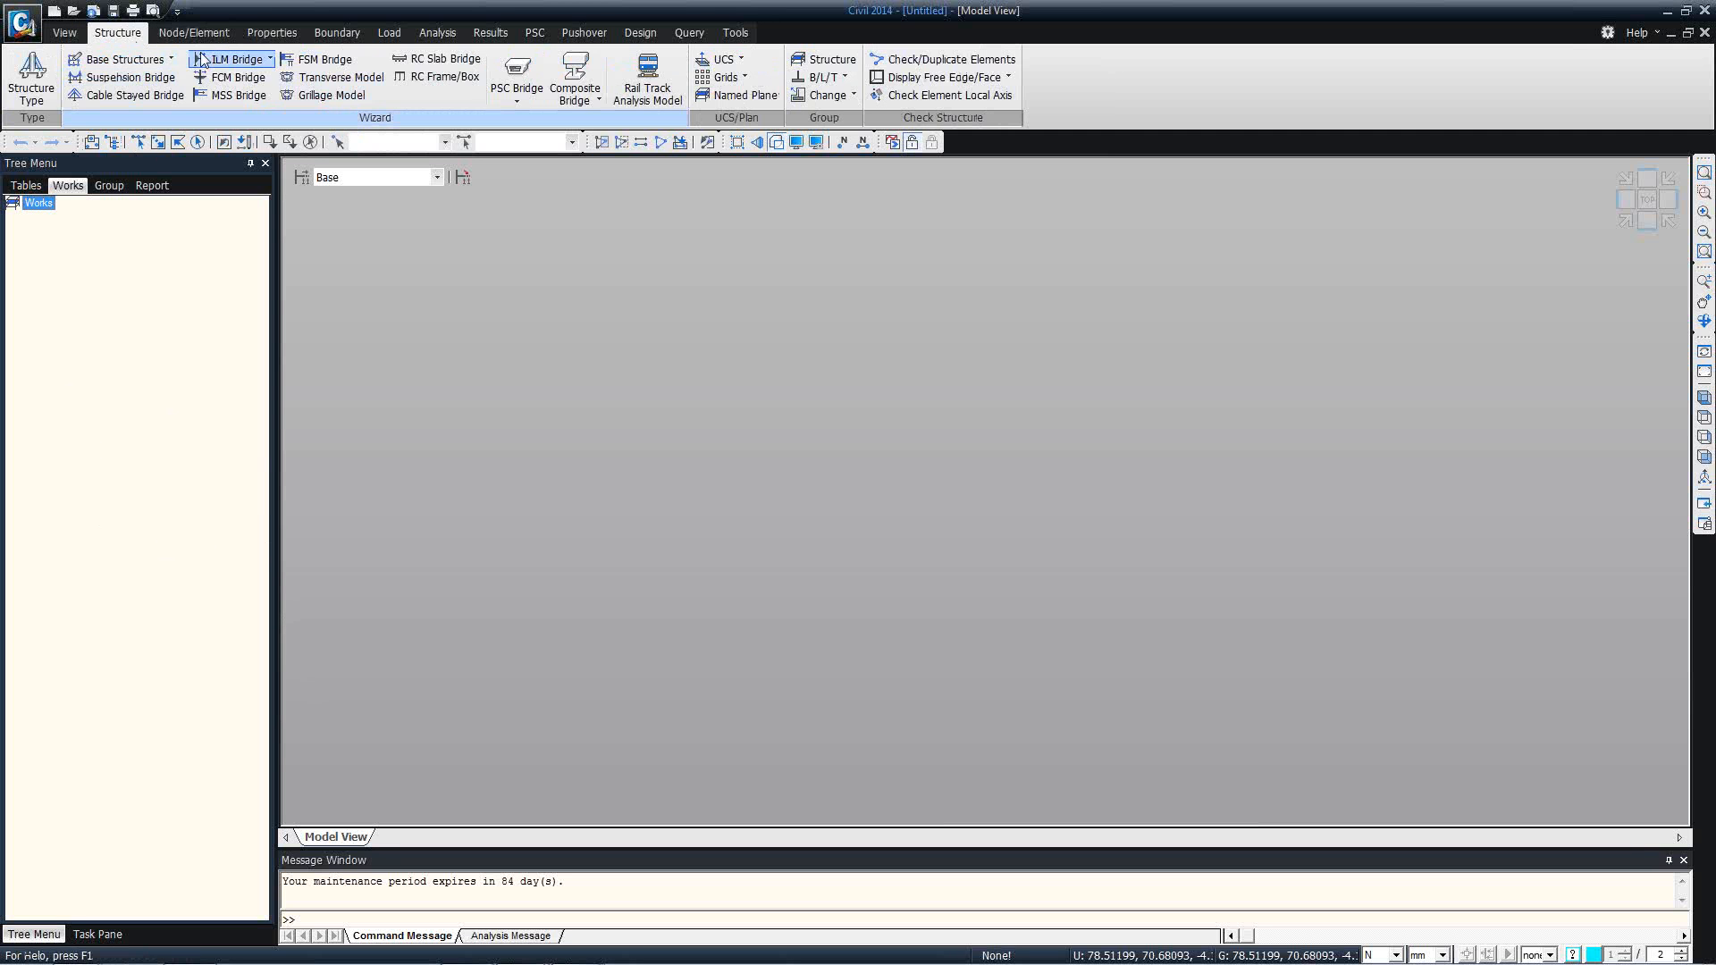
click(259, 84)
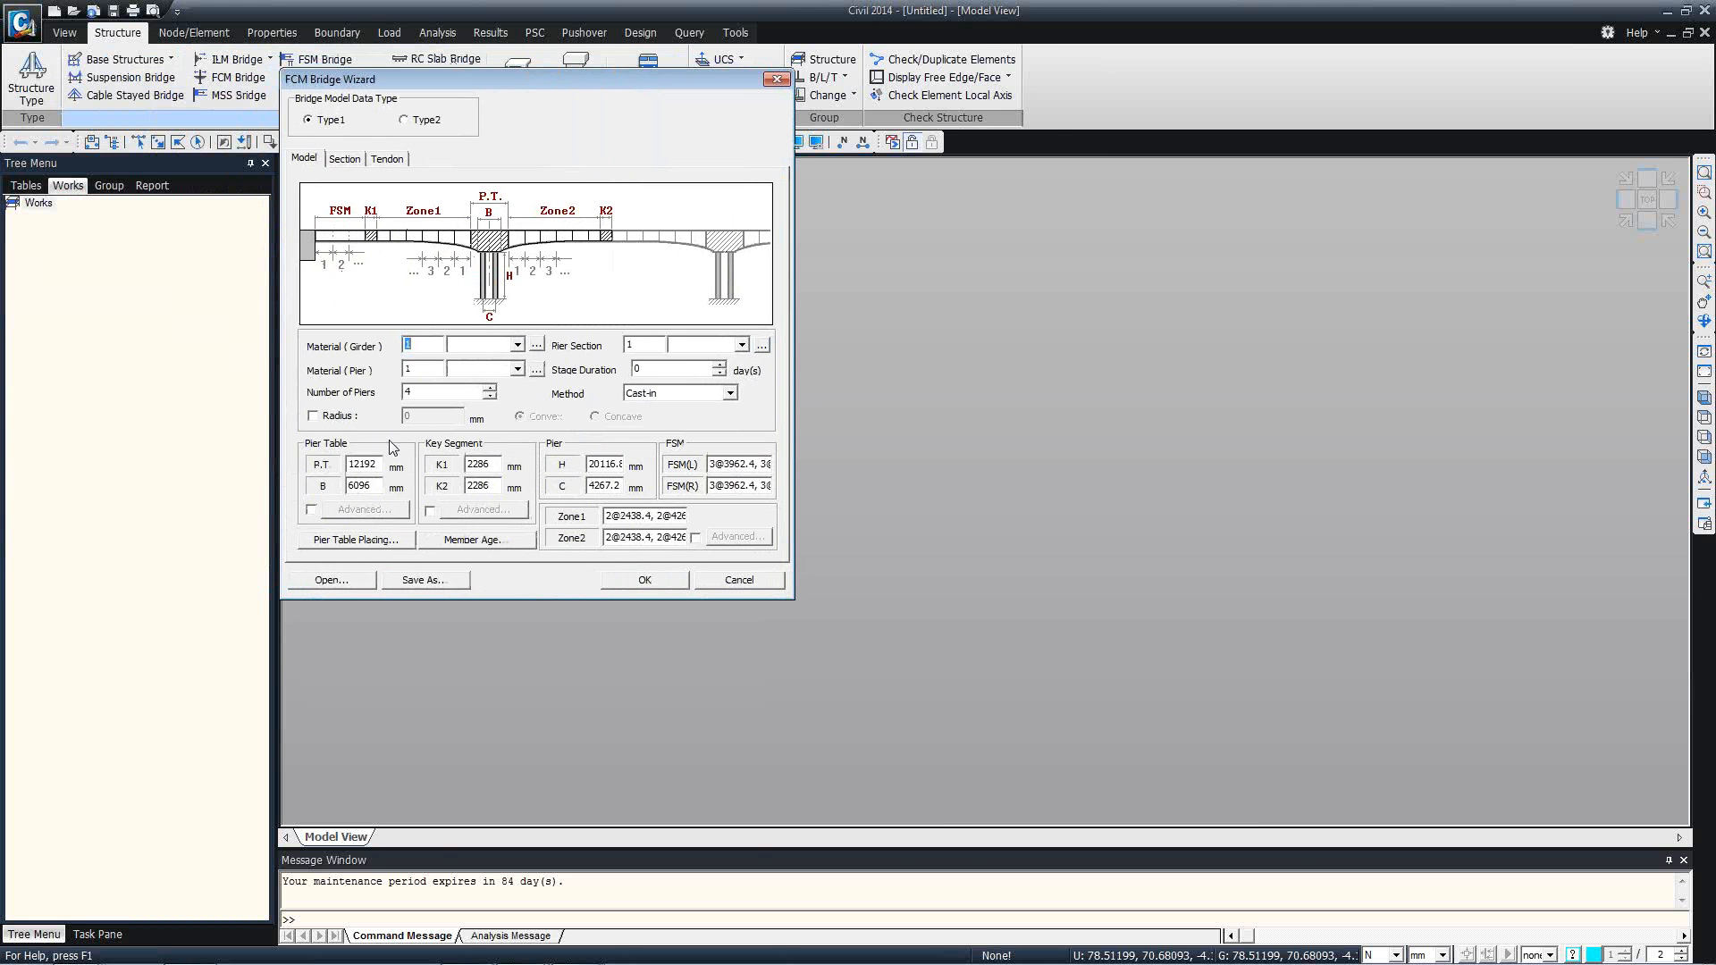
Load the saved bridge data from FCM wizard.wzd into the FCM Bridge Wizard.
click(353, 583)
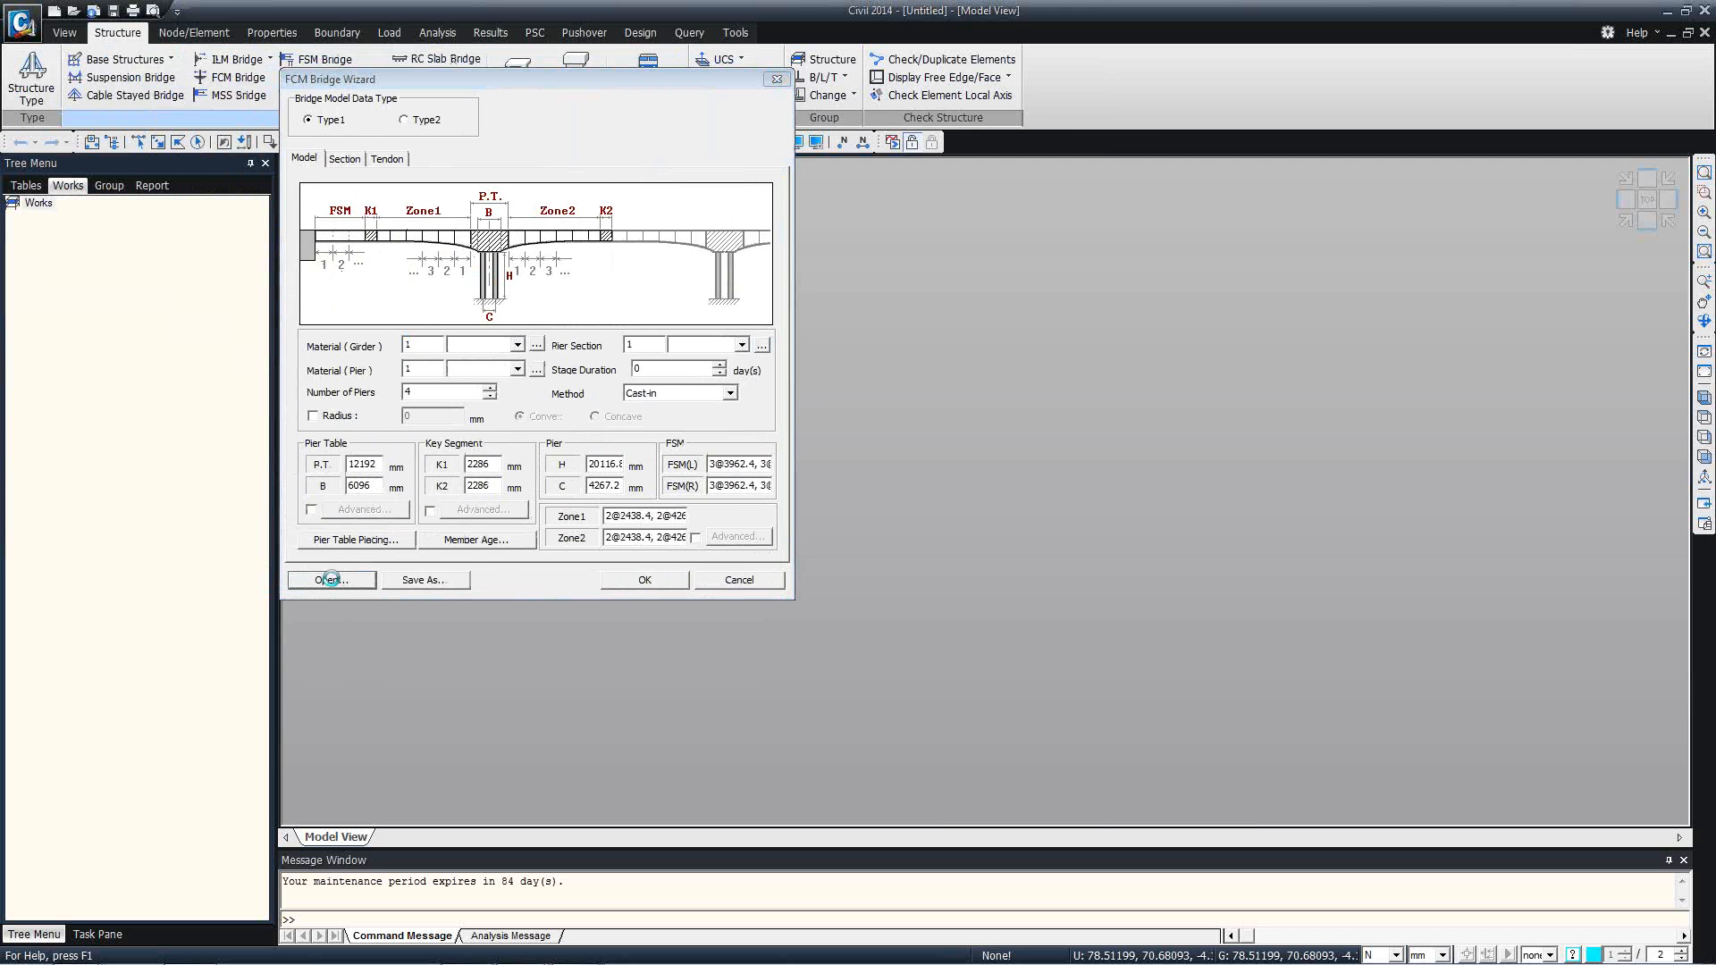
double_click(415, 288)
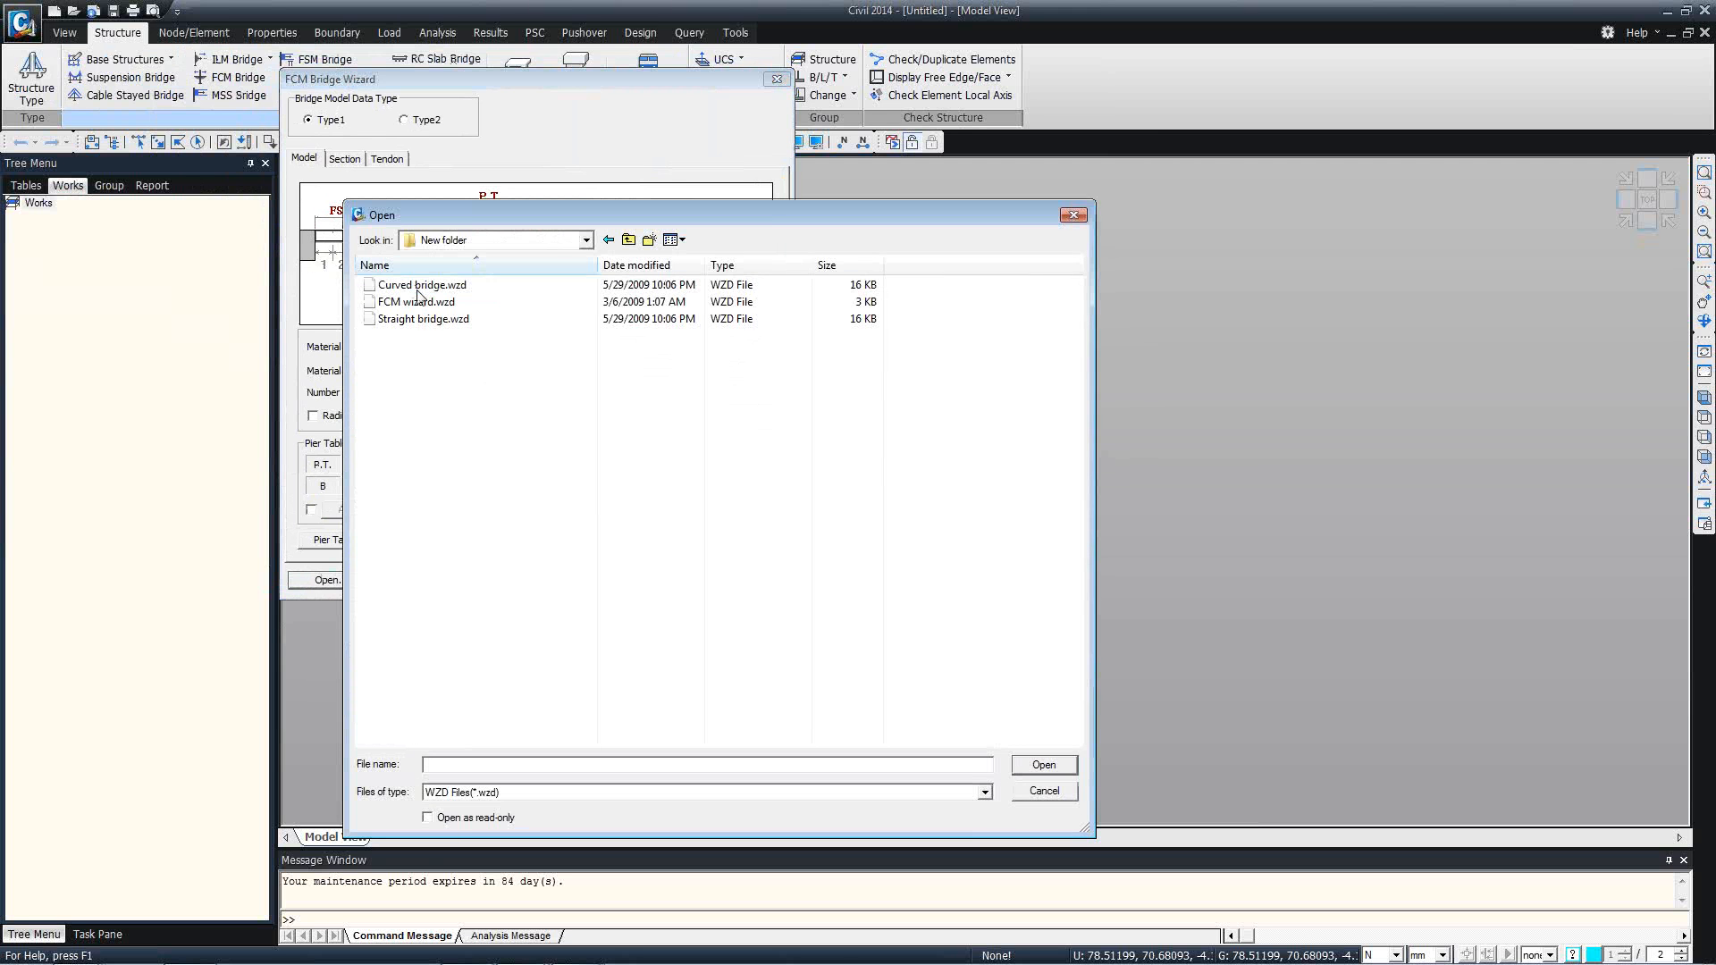
double_click(460, 307)
drag(495, 463, 465, 460)
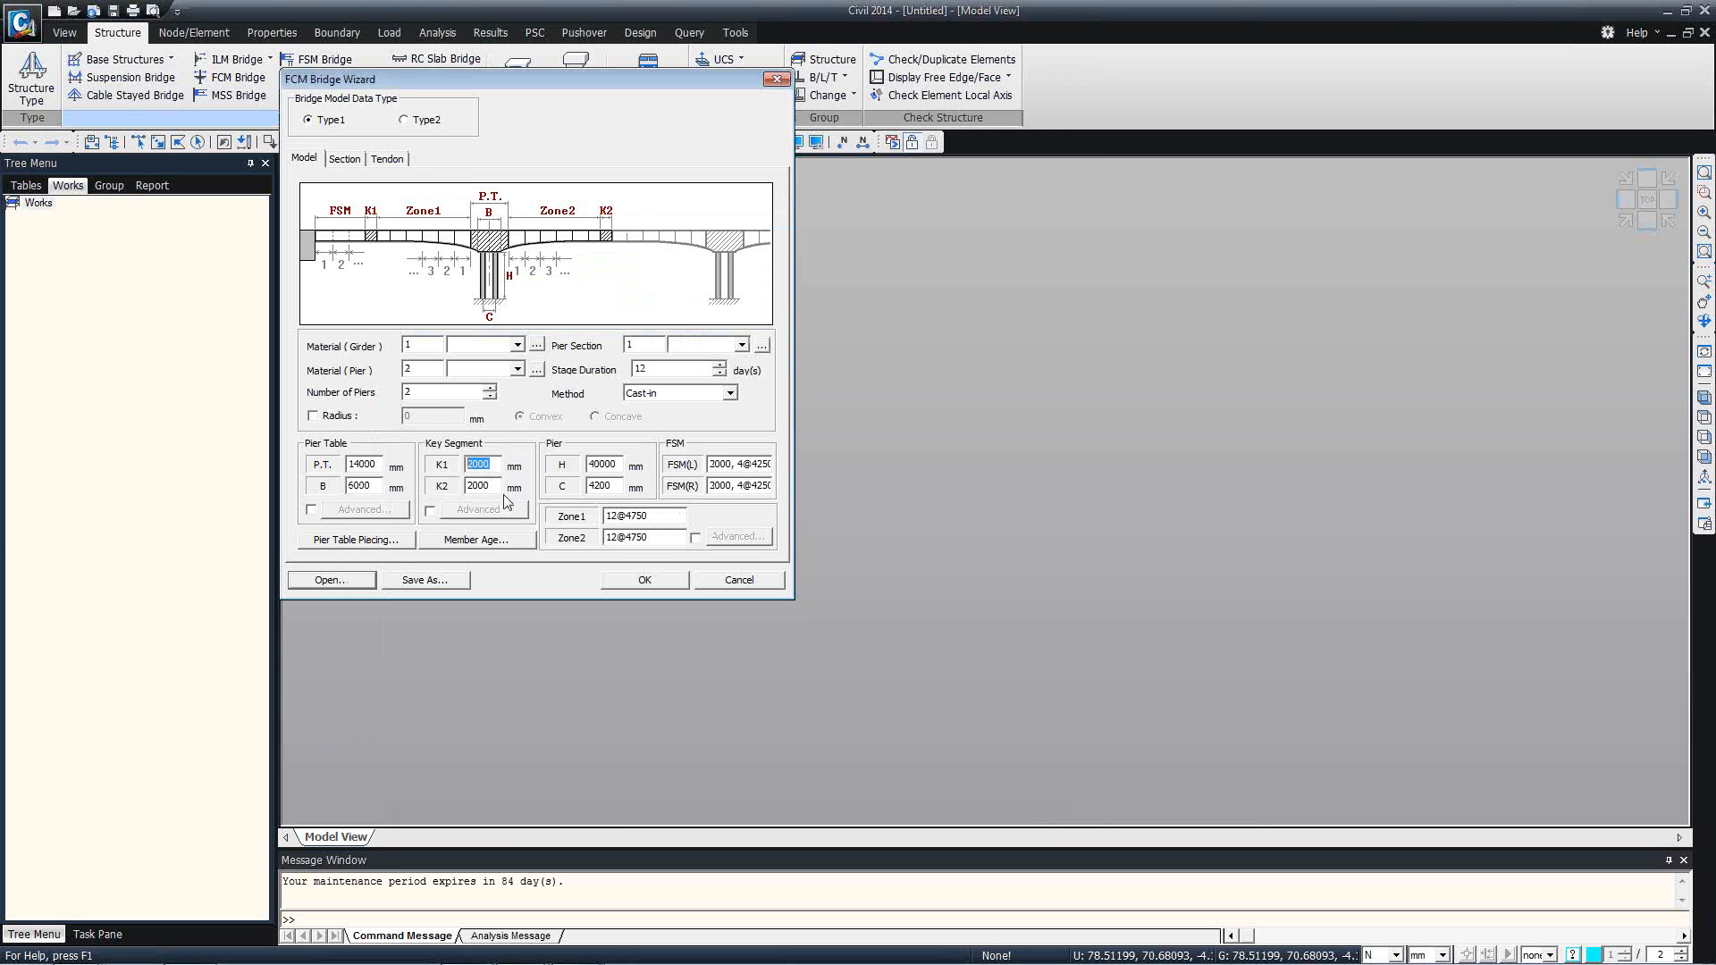
click(370, 465)
drag(490, 79, 519, 122)
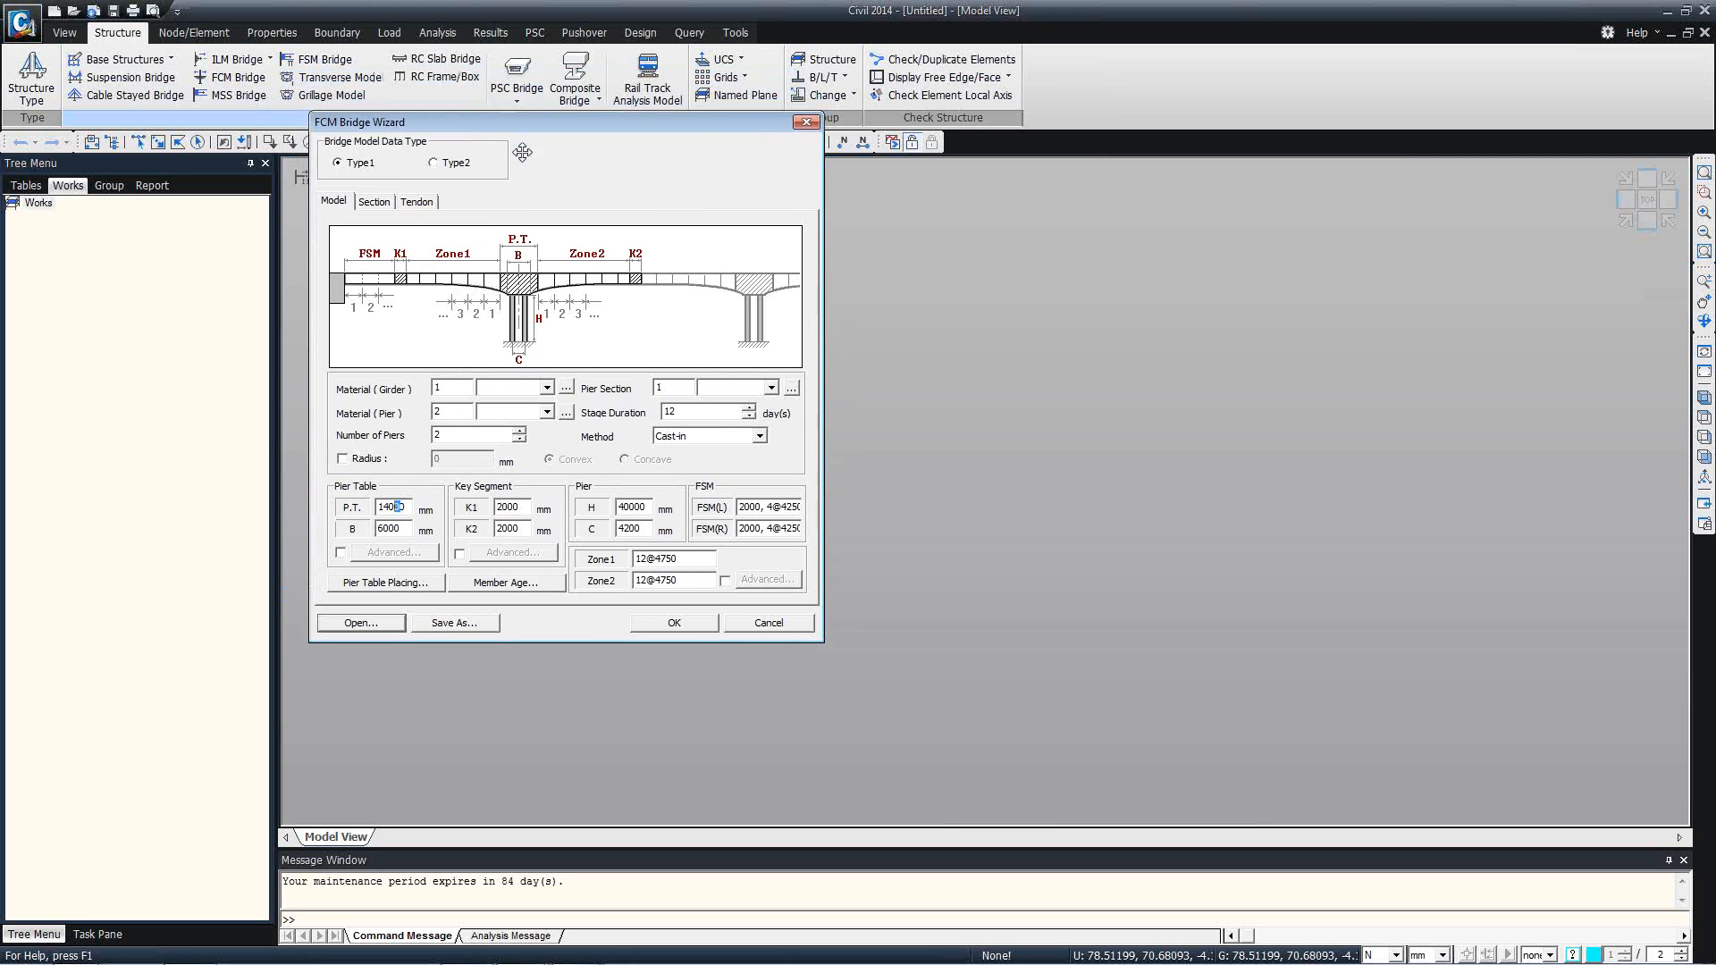
Import the C400, C270 and Tendon materials from 0. Bridge Model.mcb, keeping their IDs, for the girder and pier.
click(564, 388)
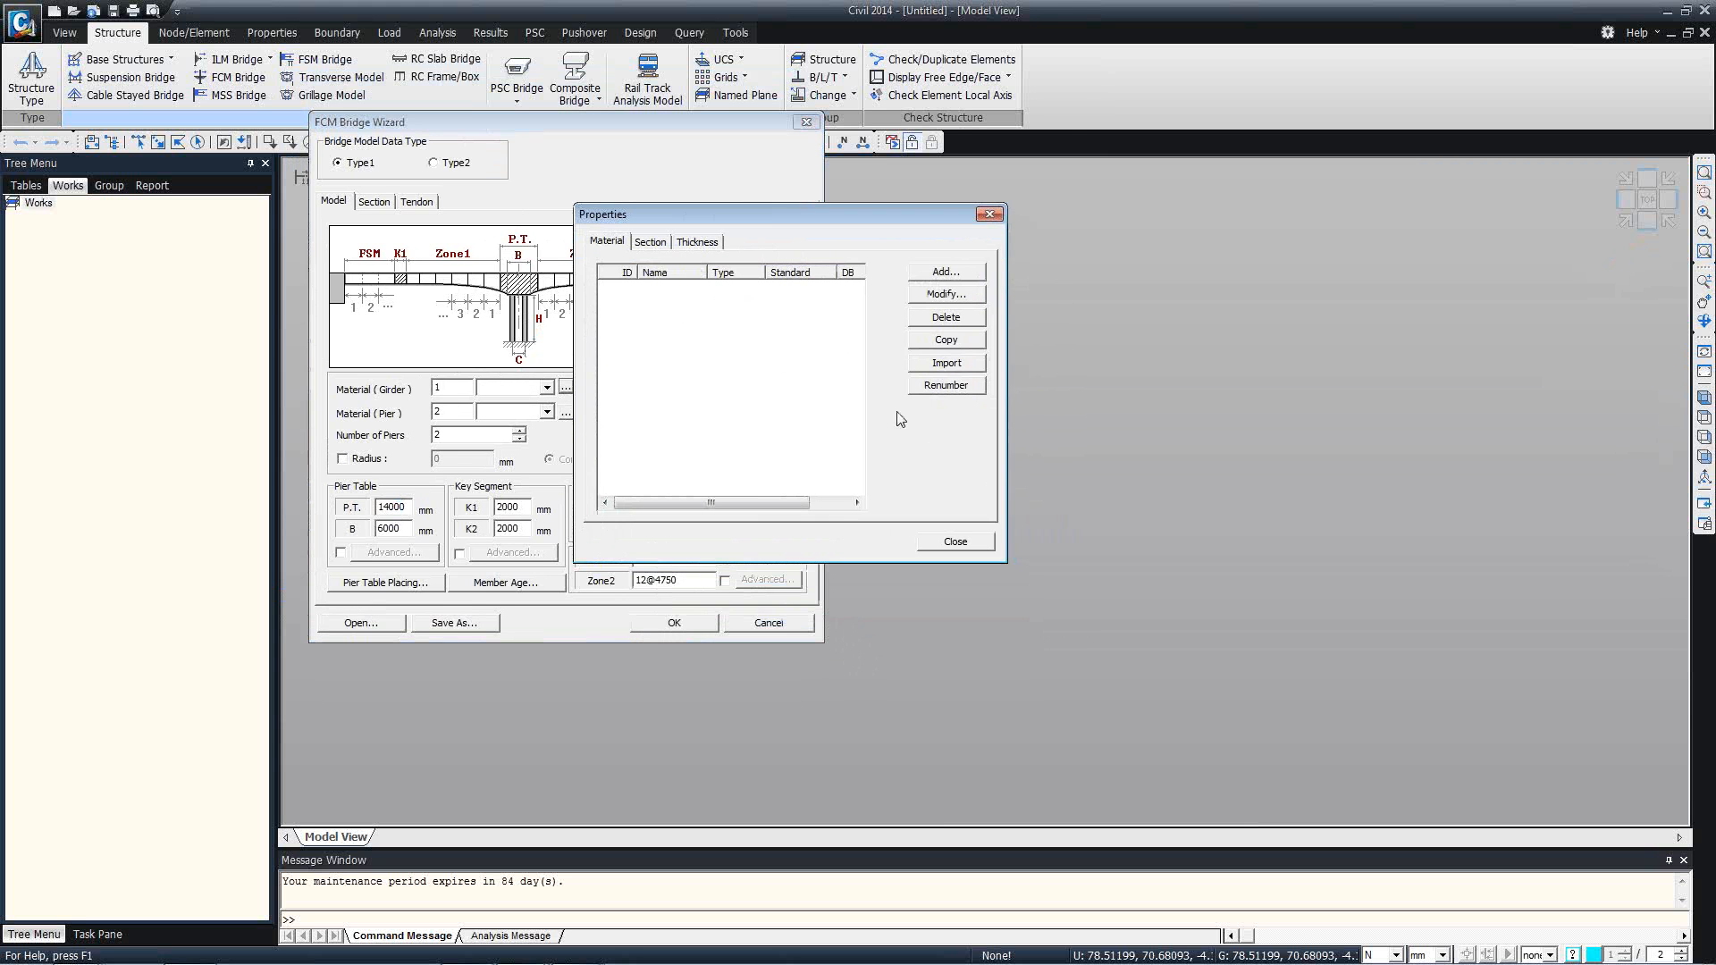
click(942, 370)
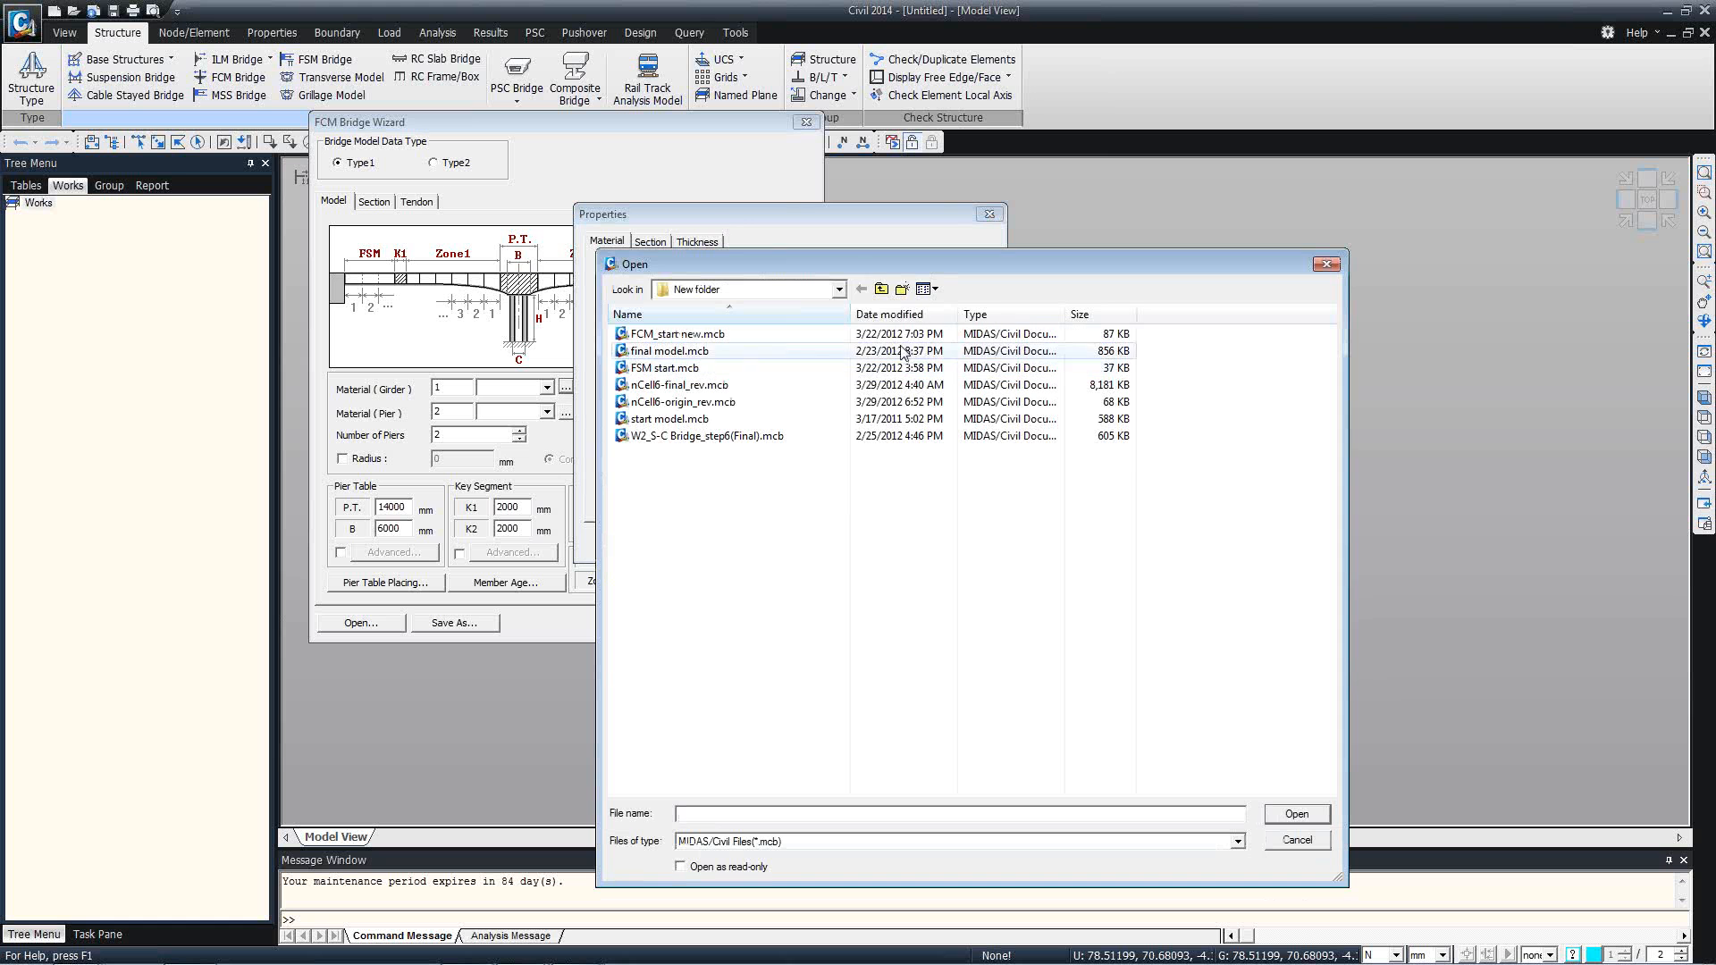
click(883, 288)
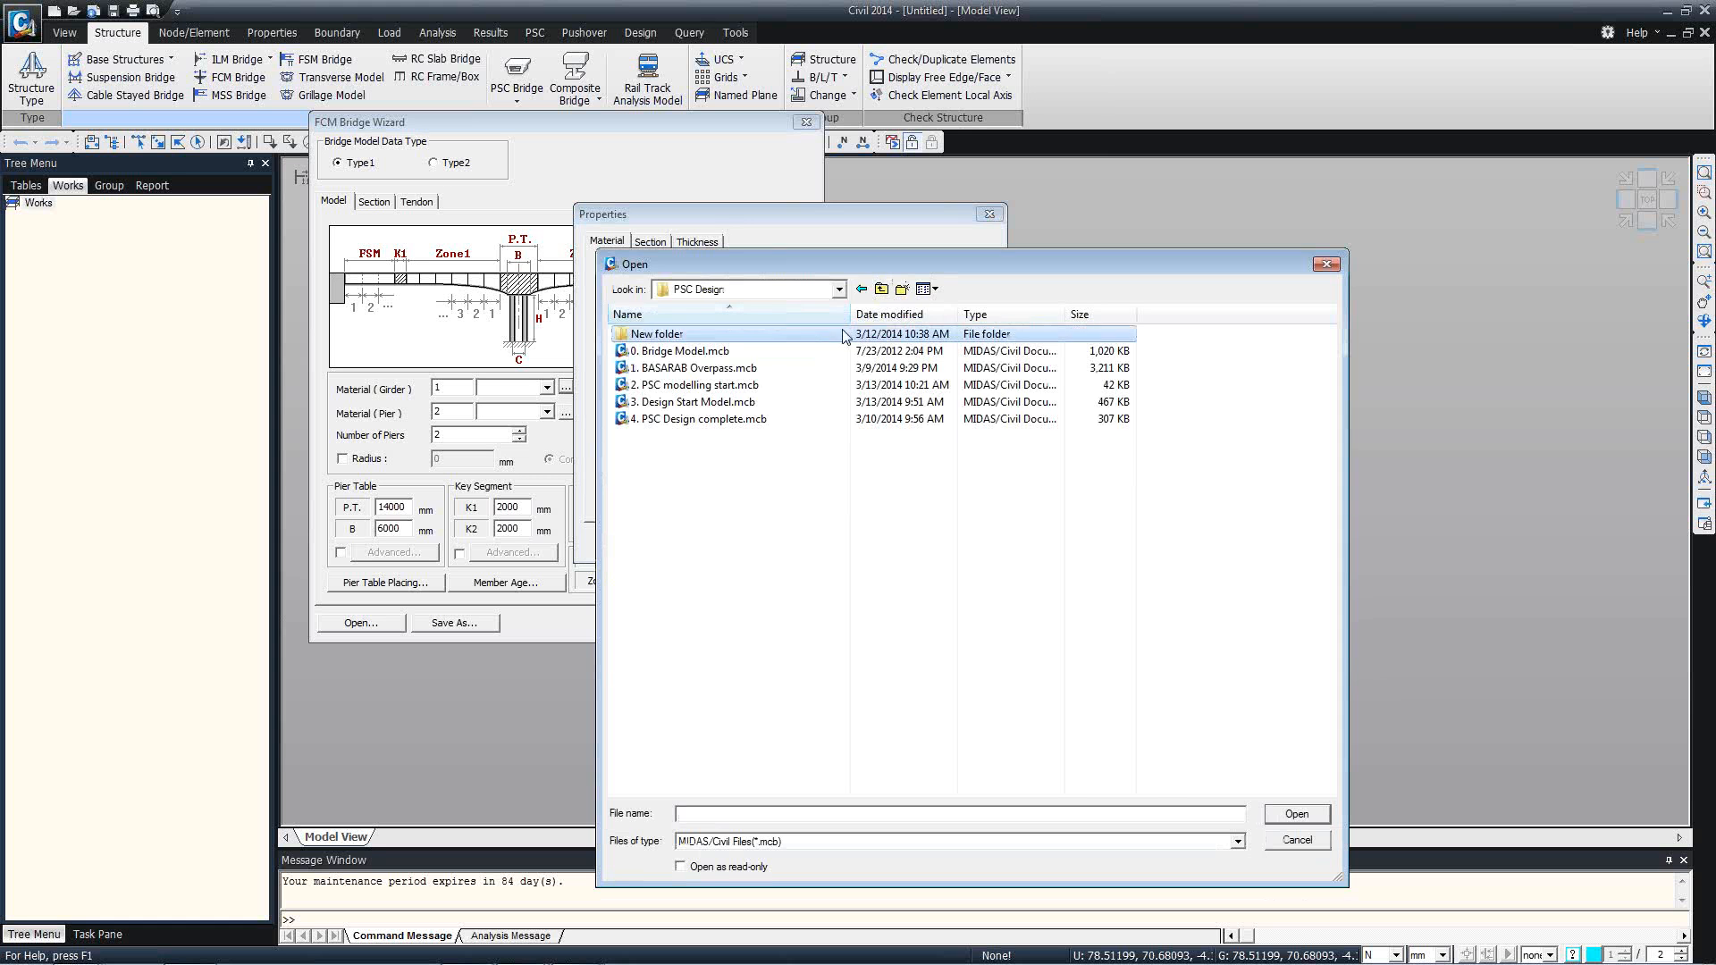
double_click(849, 357)
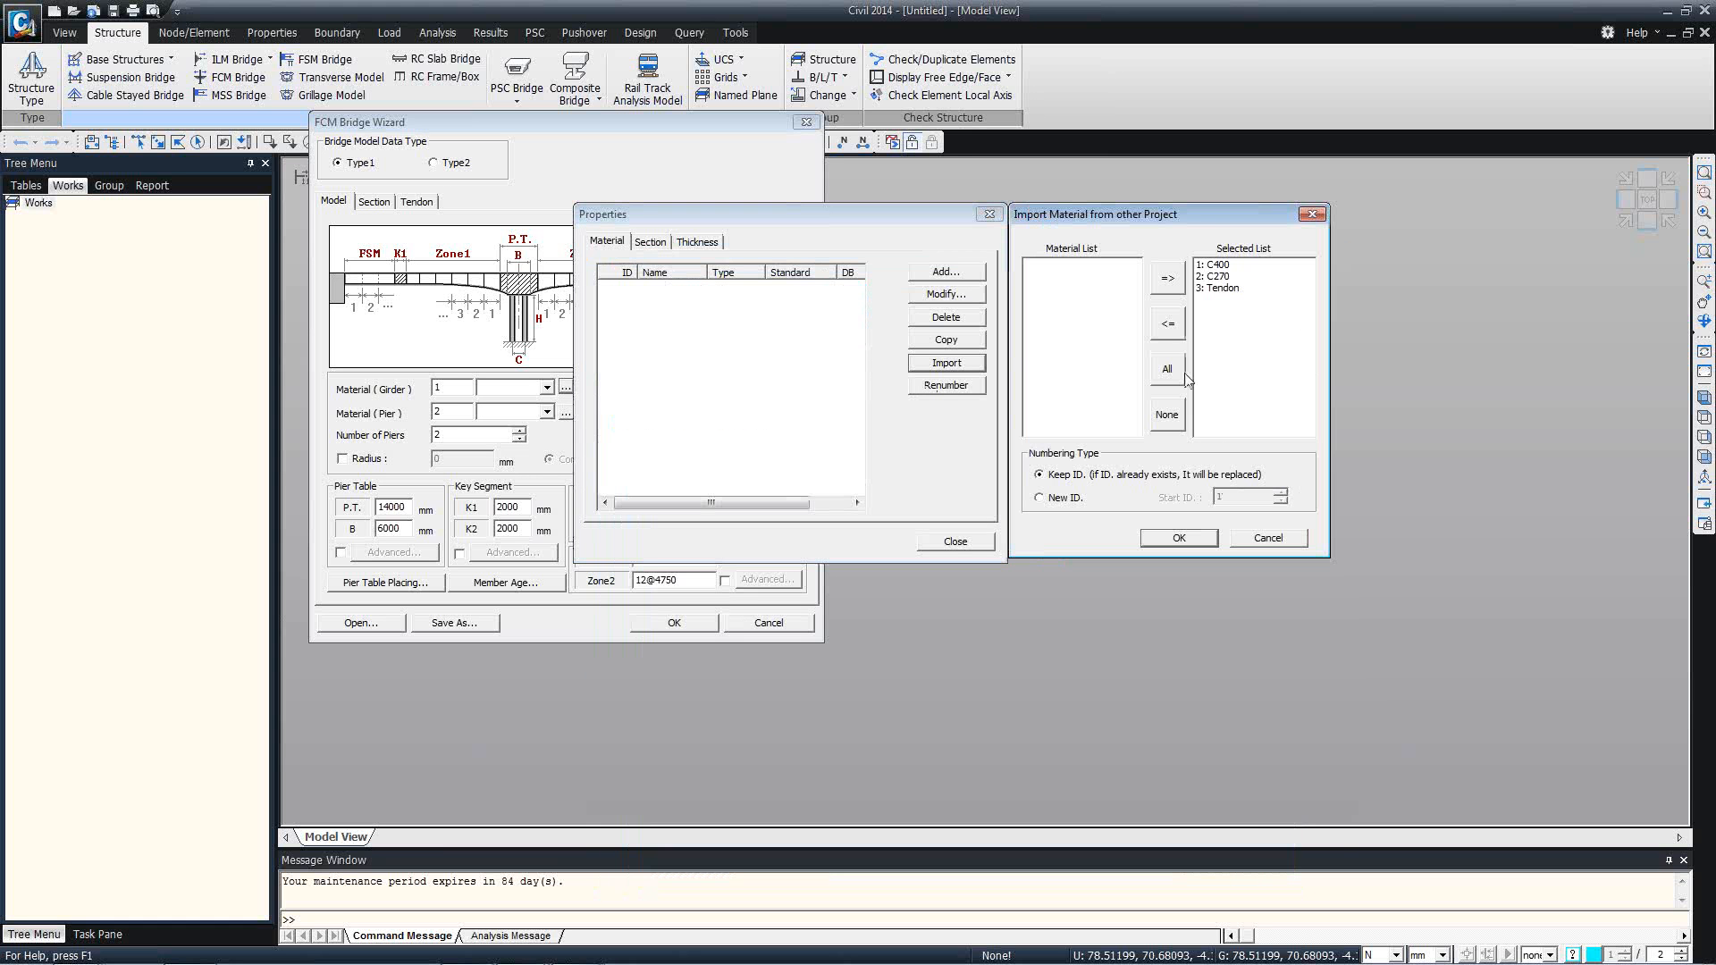
click(1179, 539)
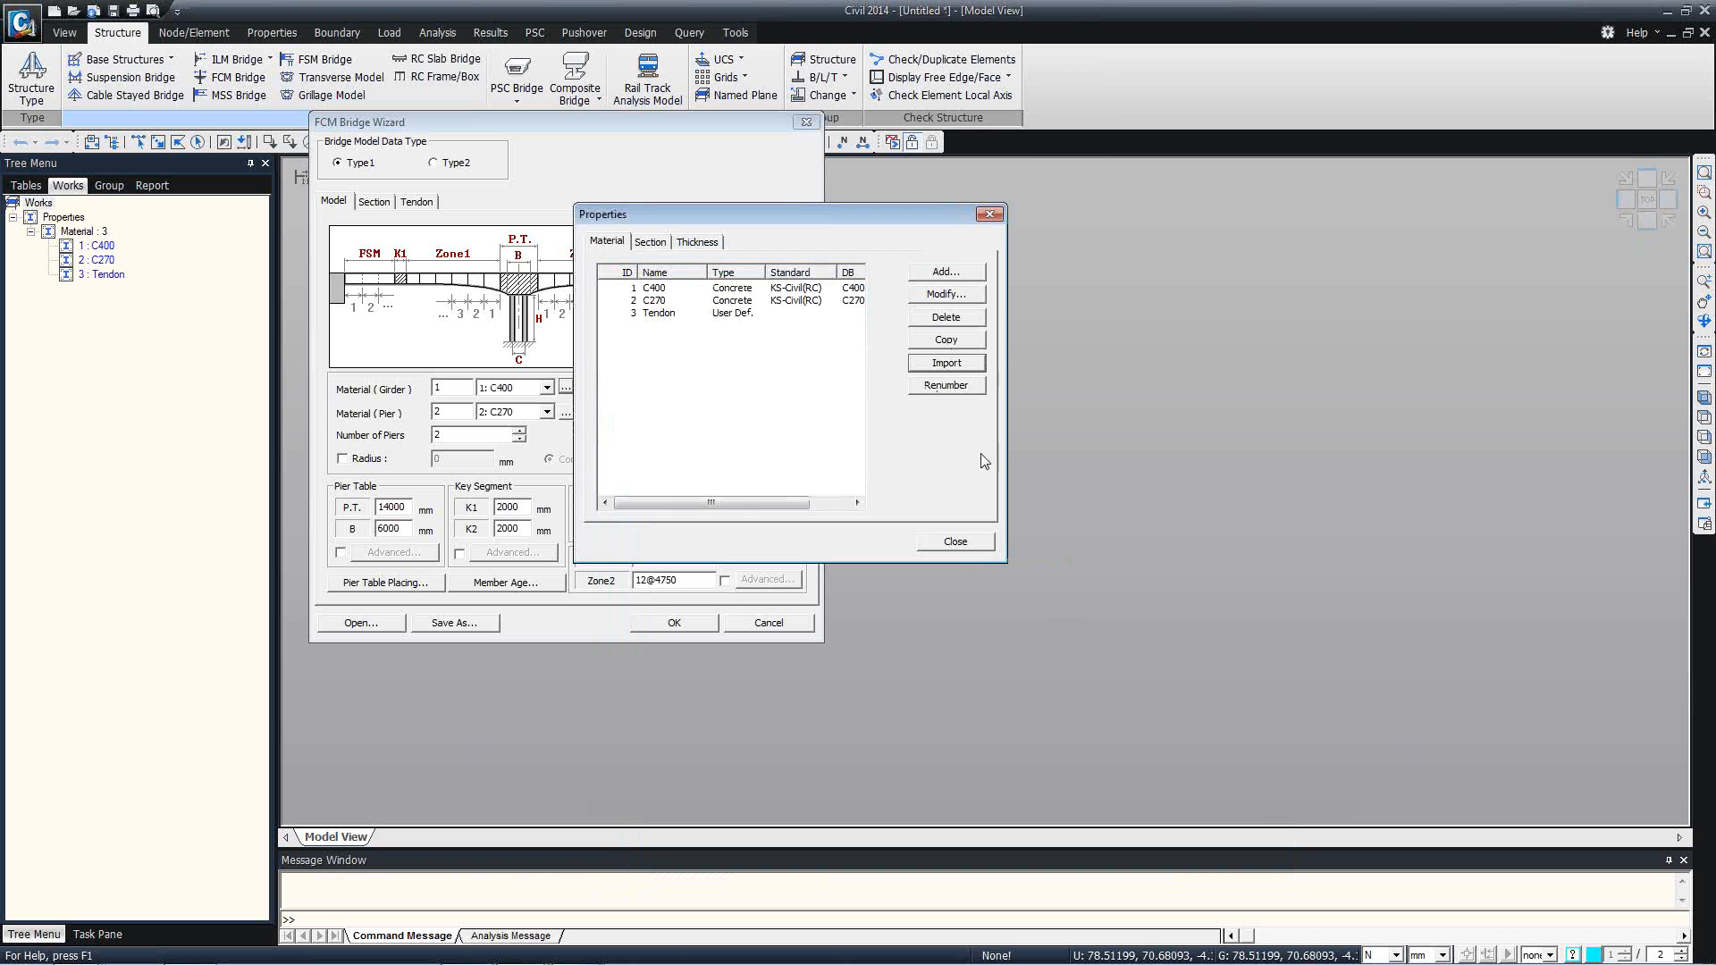
click(951, 541)
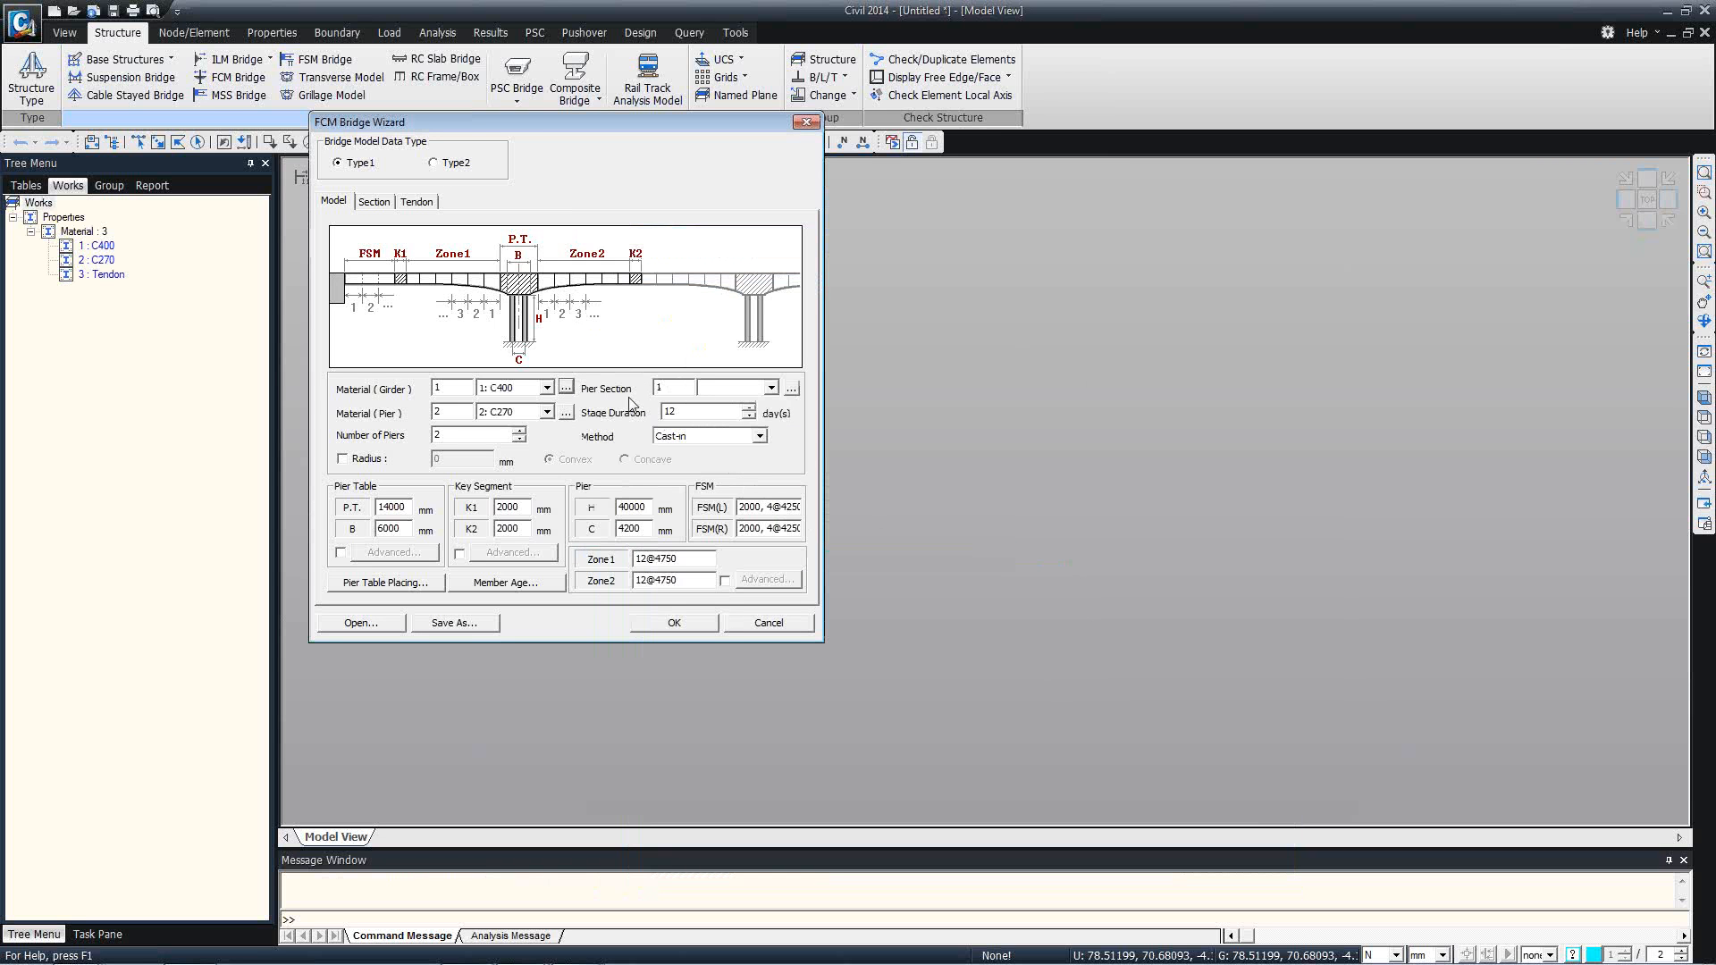
Import only the Pier section from the existing bridge model file for the wizard's pier section, keeping its ID.
click(791, 389)
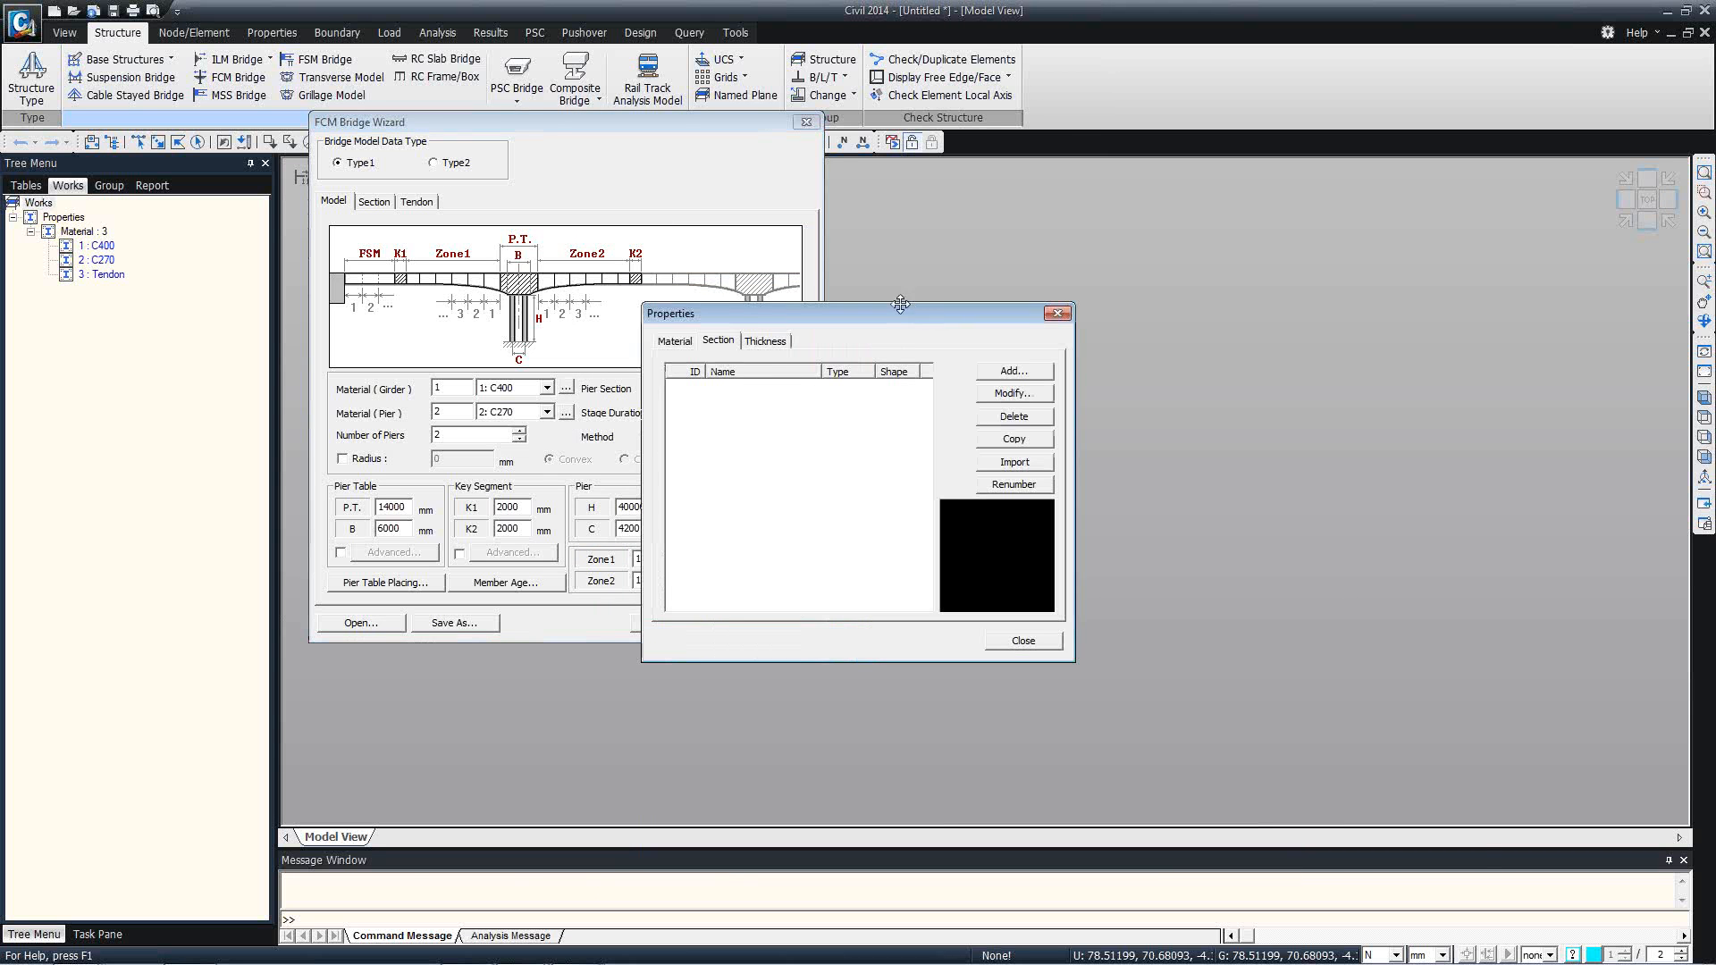
click(1063, 362)
double_click(973, 349)
scroll(1353, 352, down, 10)
shift+click(1359, 419)
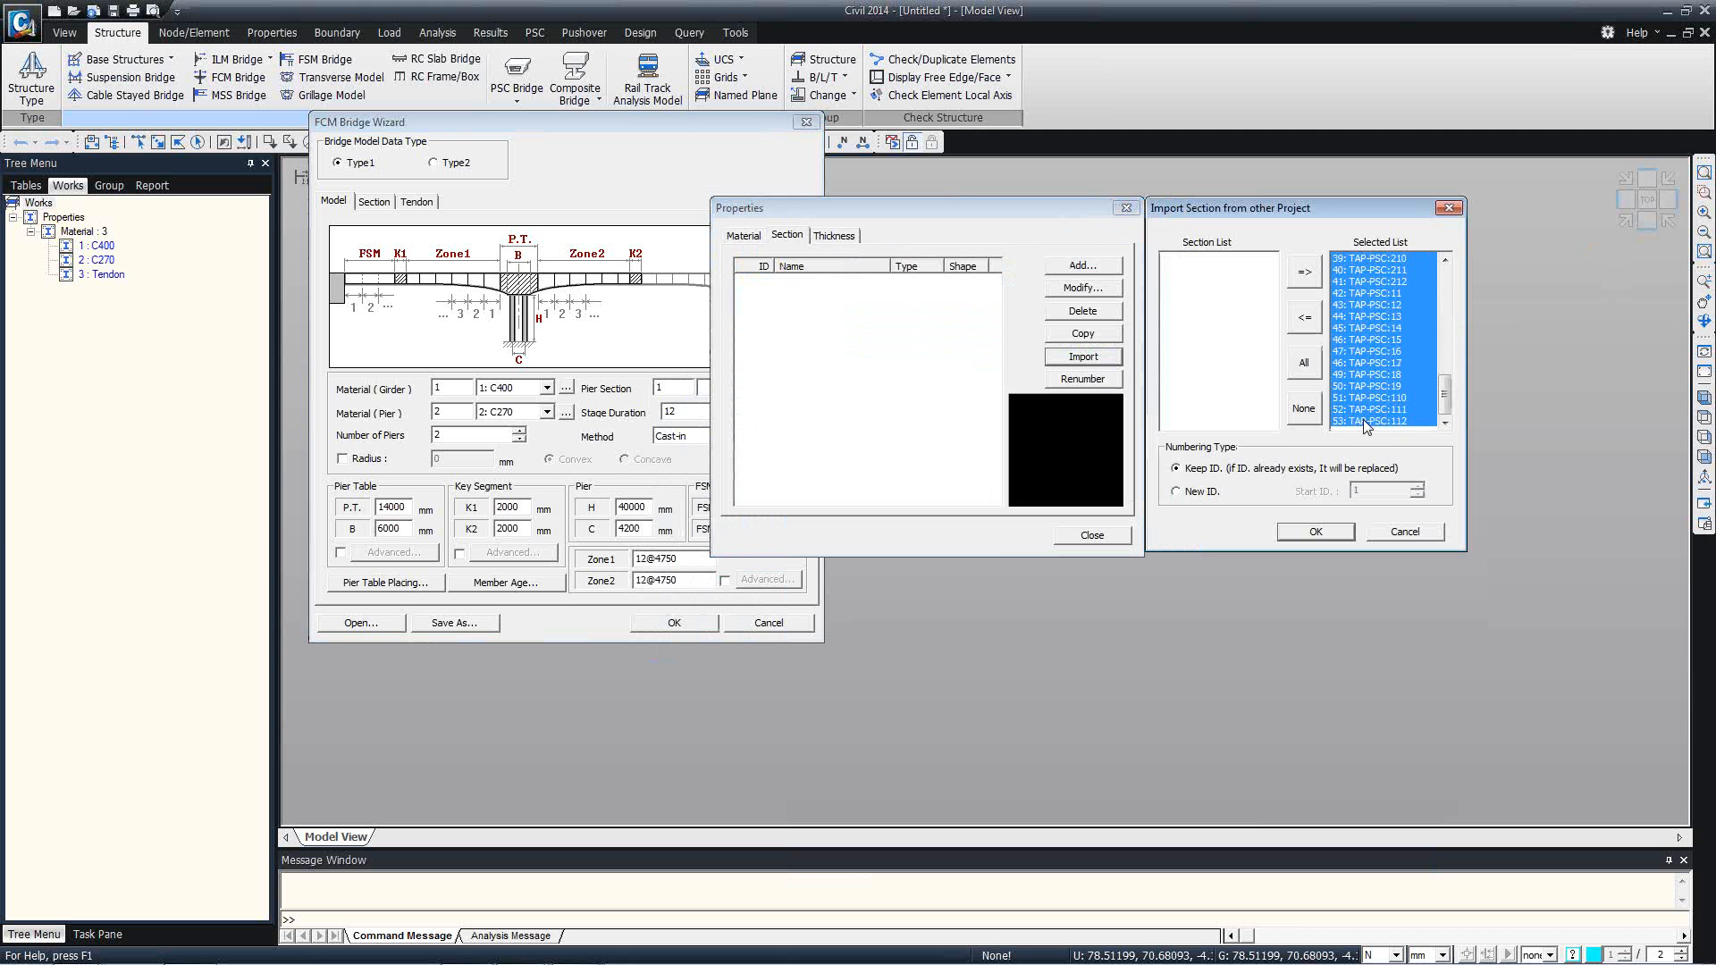
click(1302, 327)
click(1374, 258)
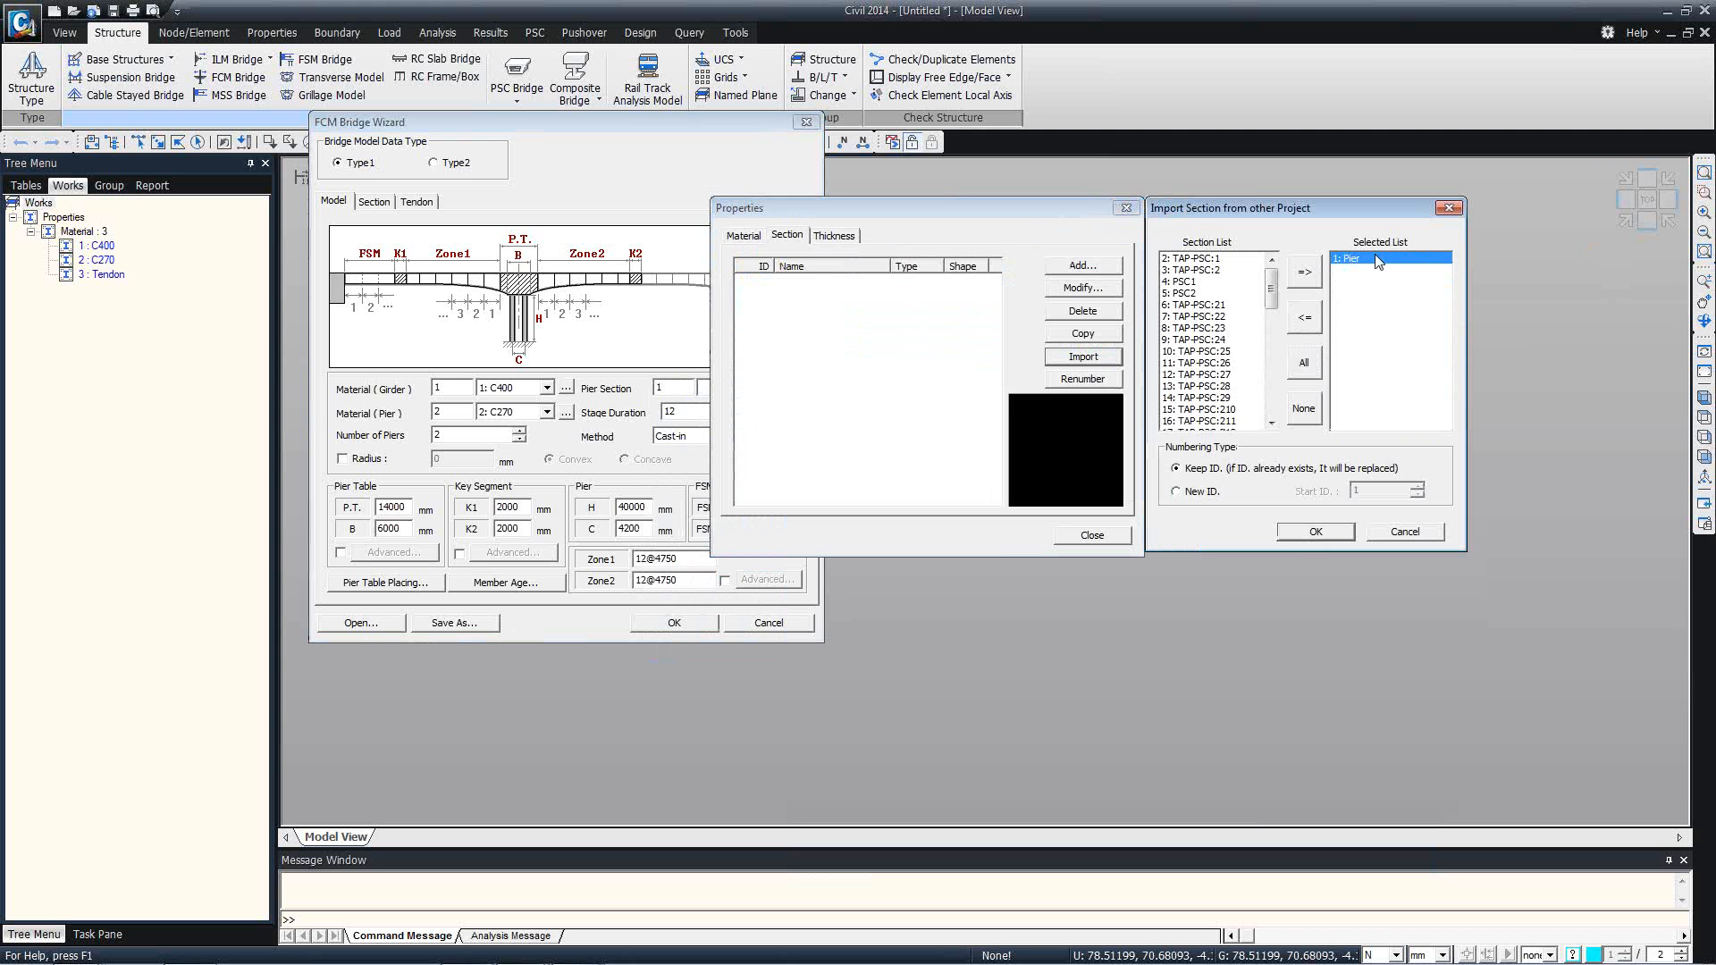
click(1313, 532)
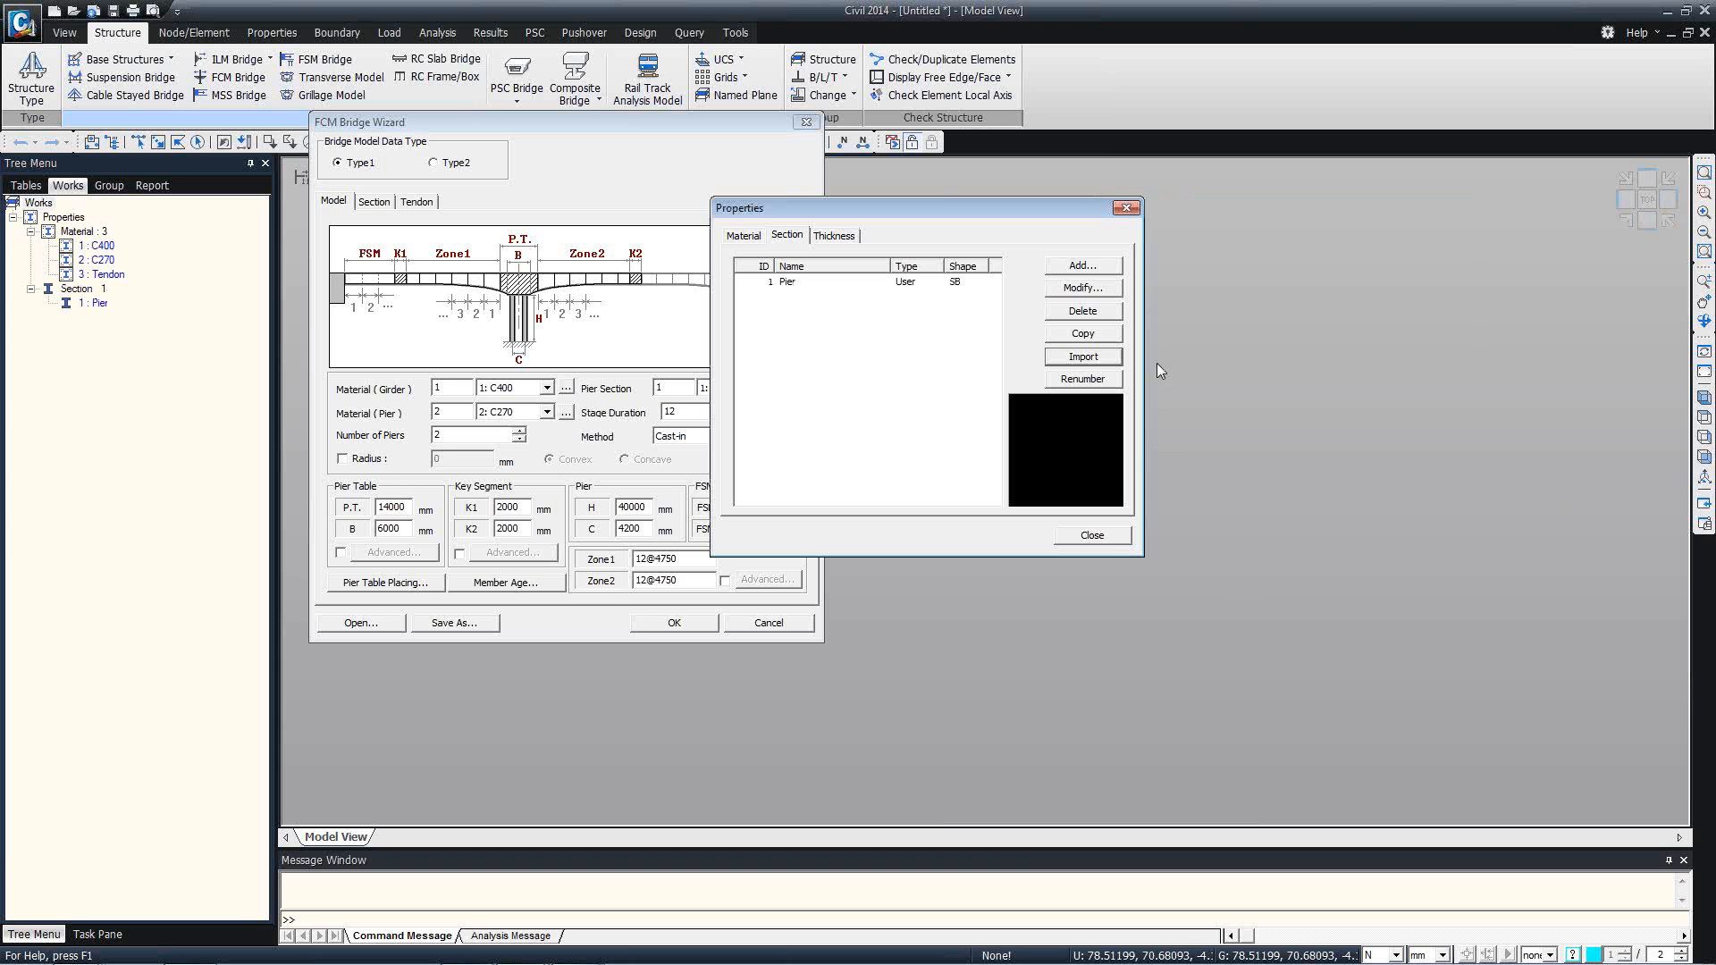
click(1091, 535)
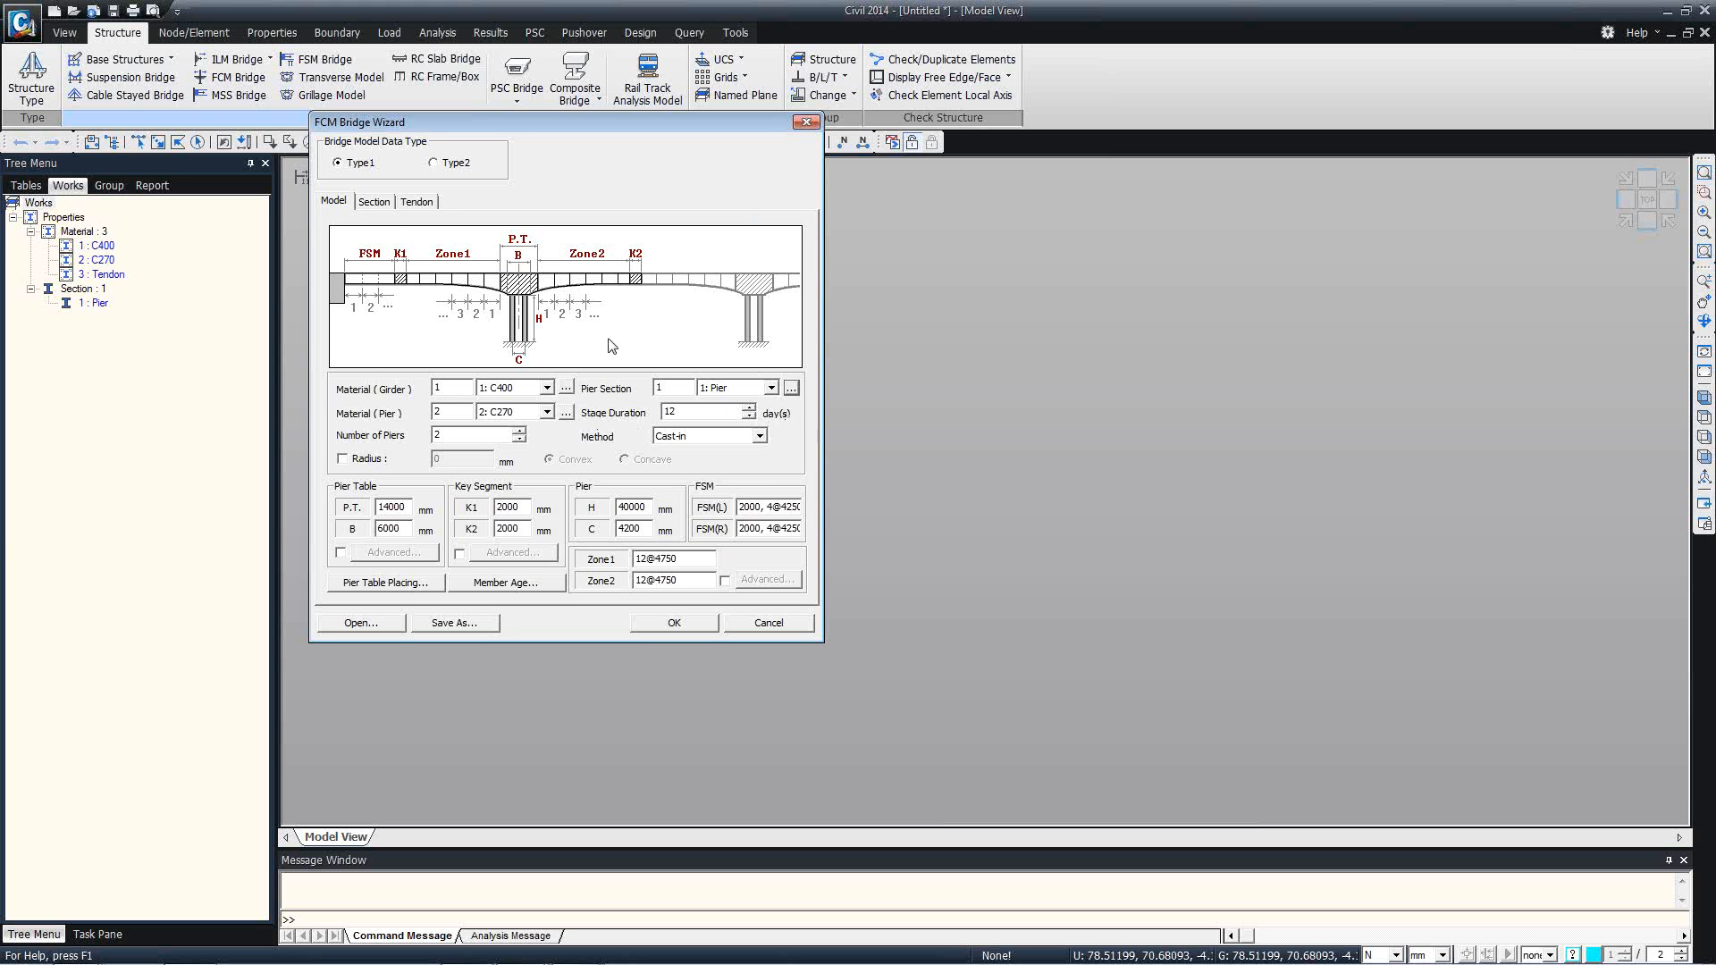
Review the wizard's section data and start a new tendon property named Tendon, with material 3: Tendon.
click(375, 204)
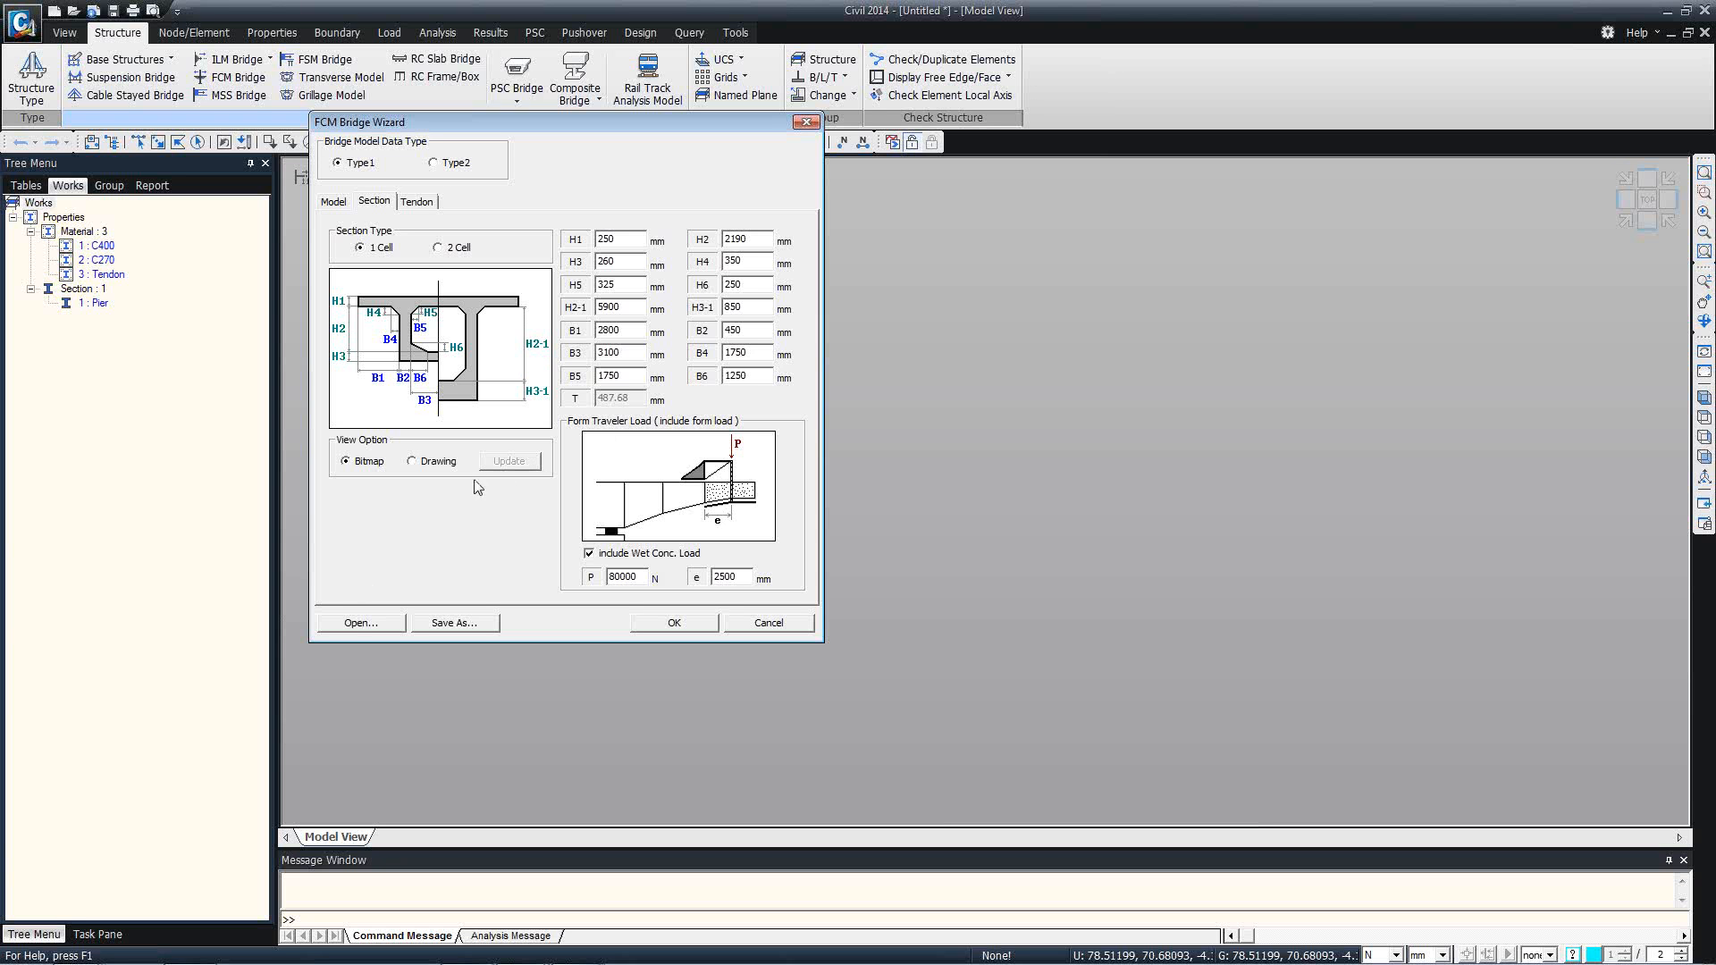
click(418, 203)
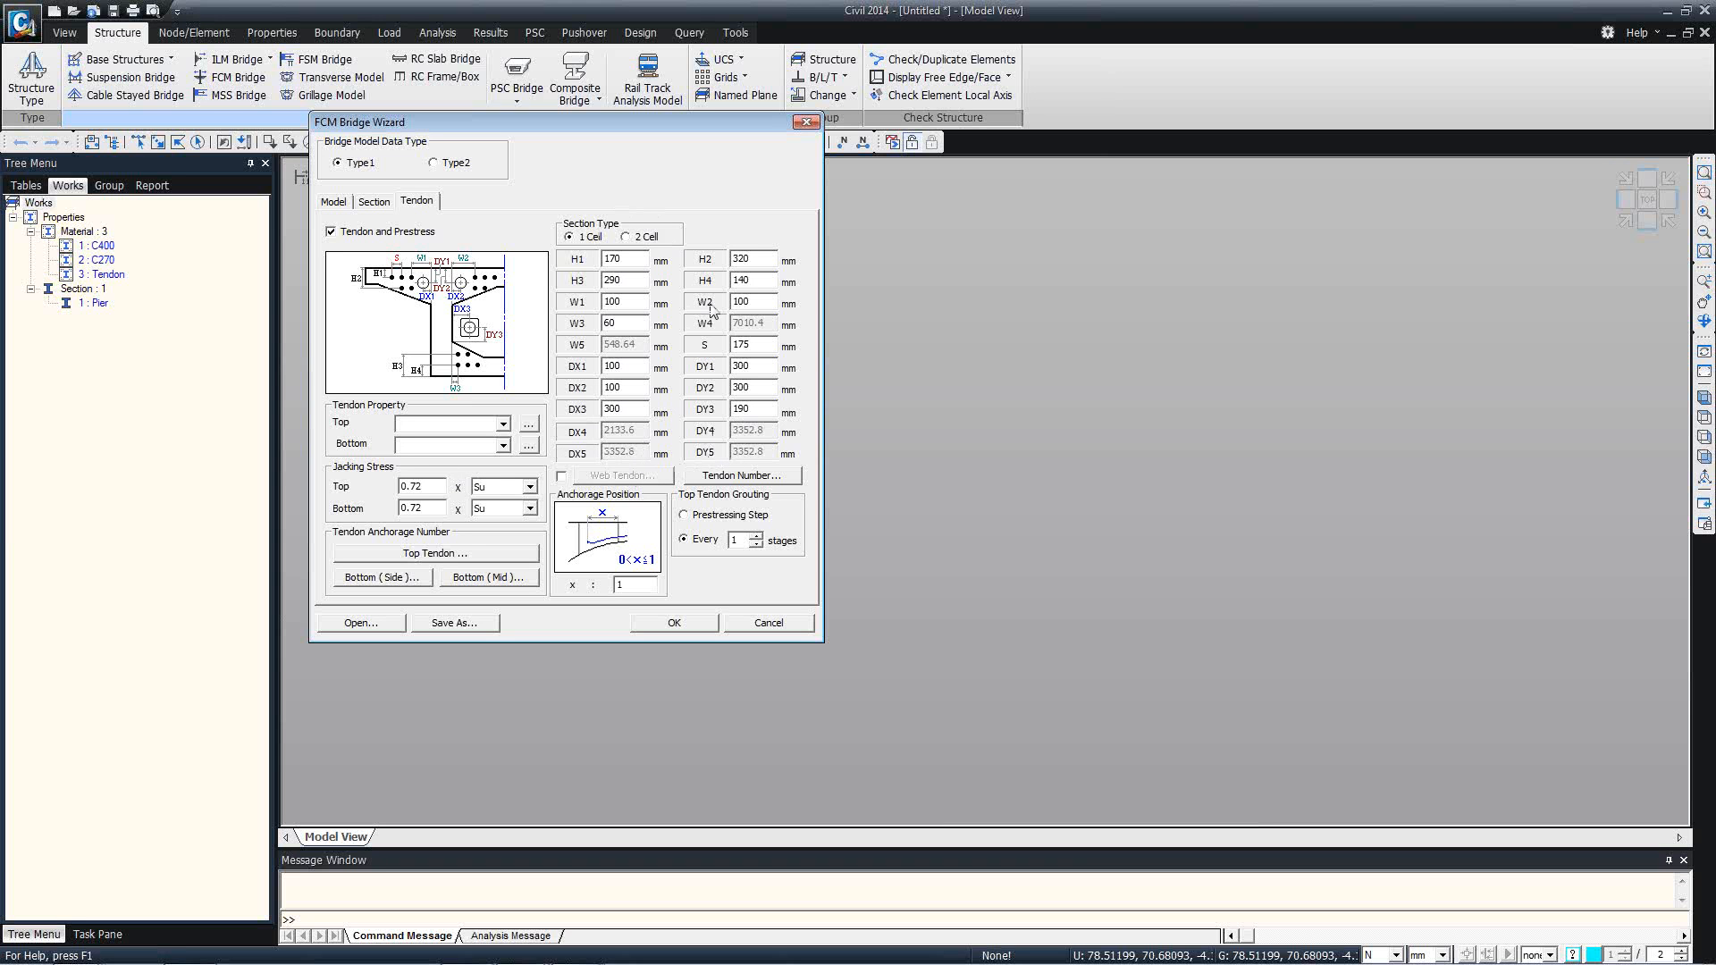
click(528, 424)
drag(615, 285, 751, 250)
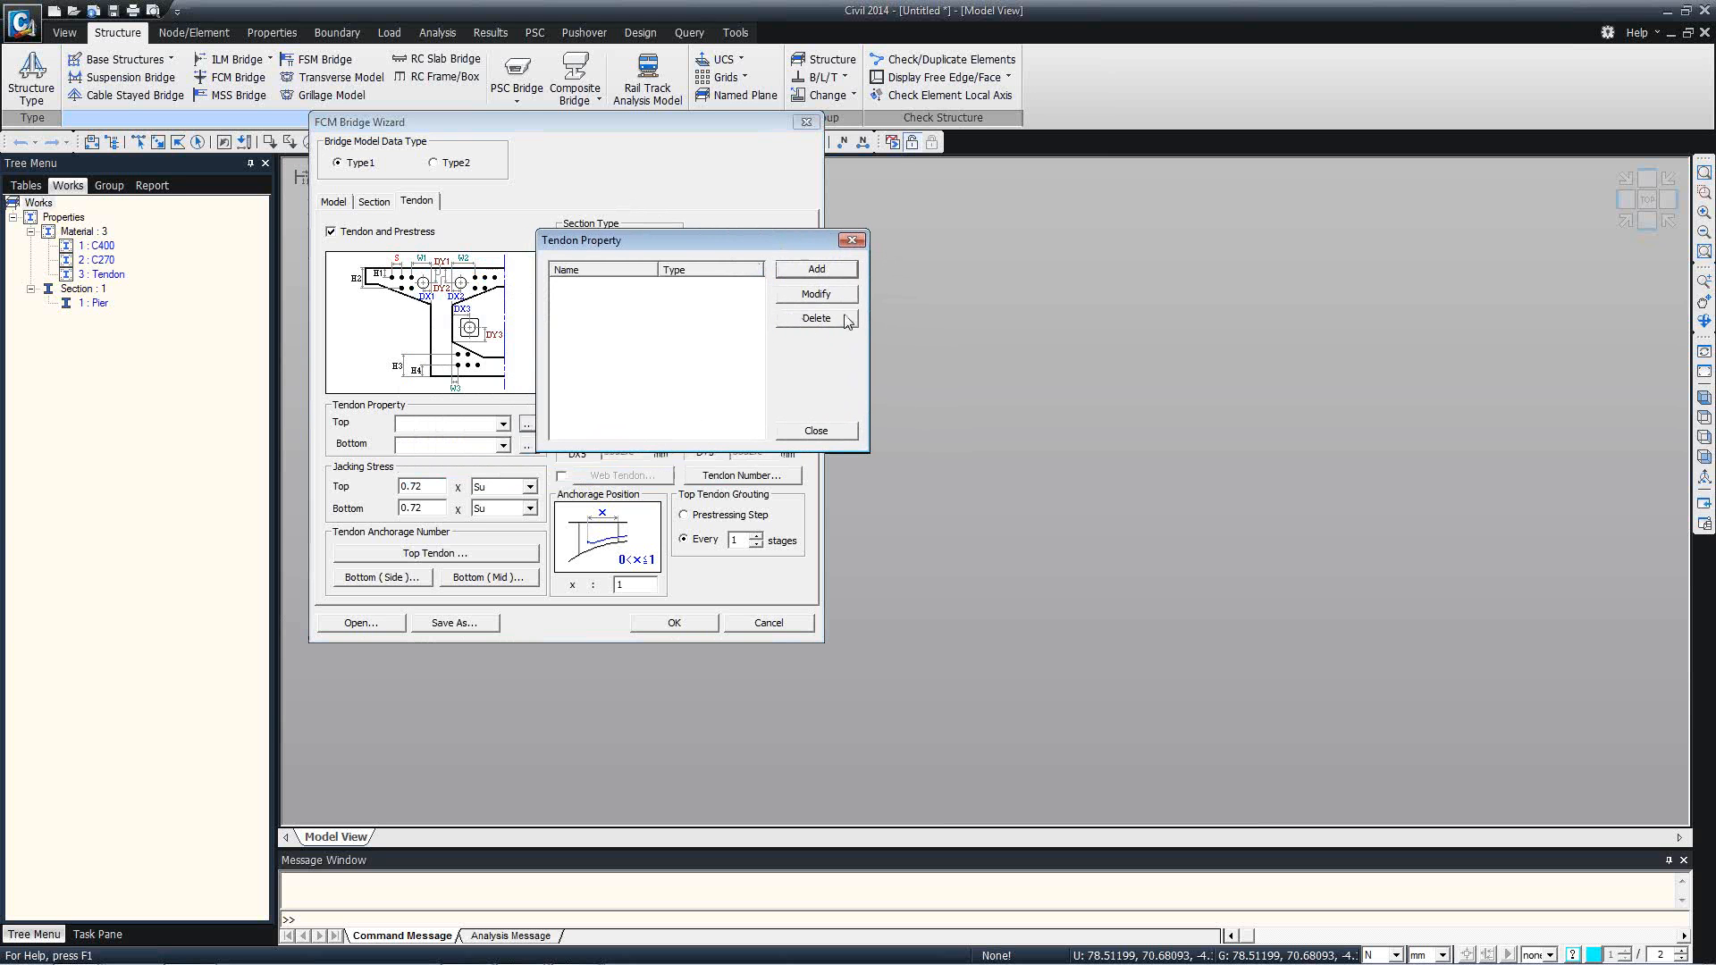
click(818, 270)
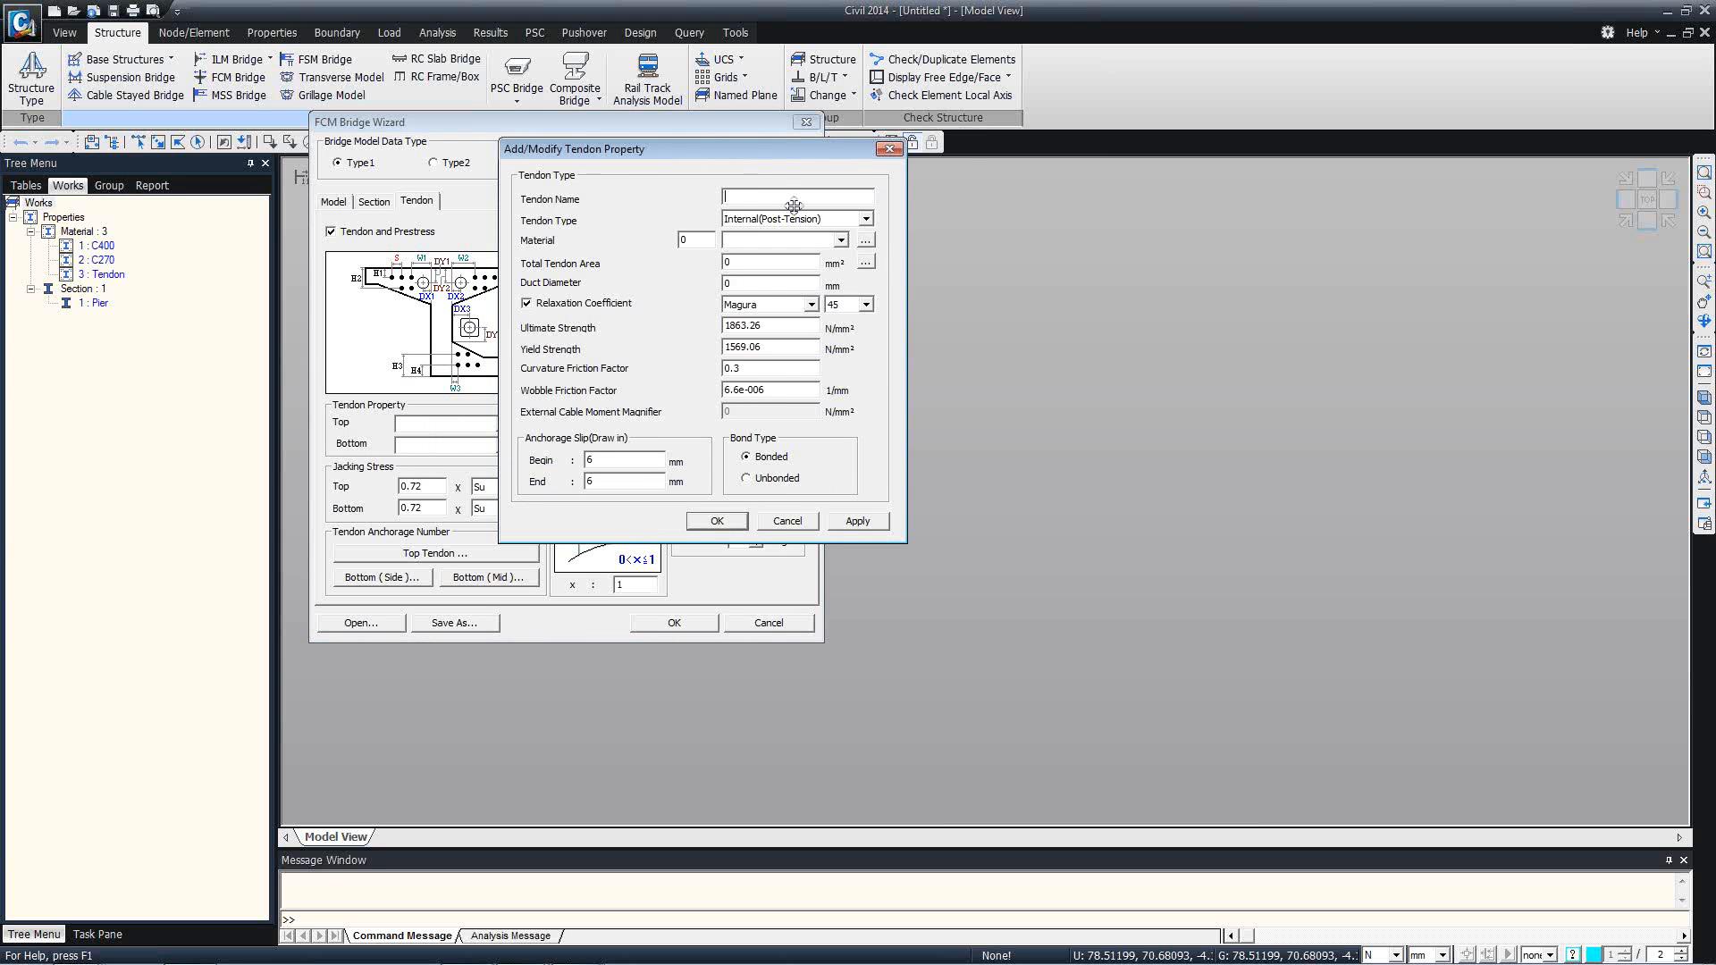
drag(745, 140, 615, 191)
click(847, 235)
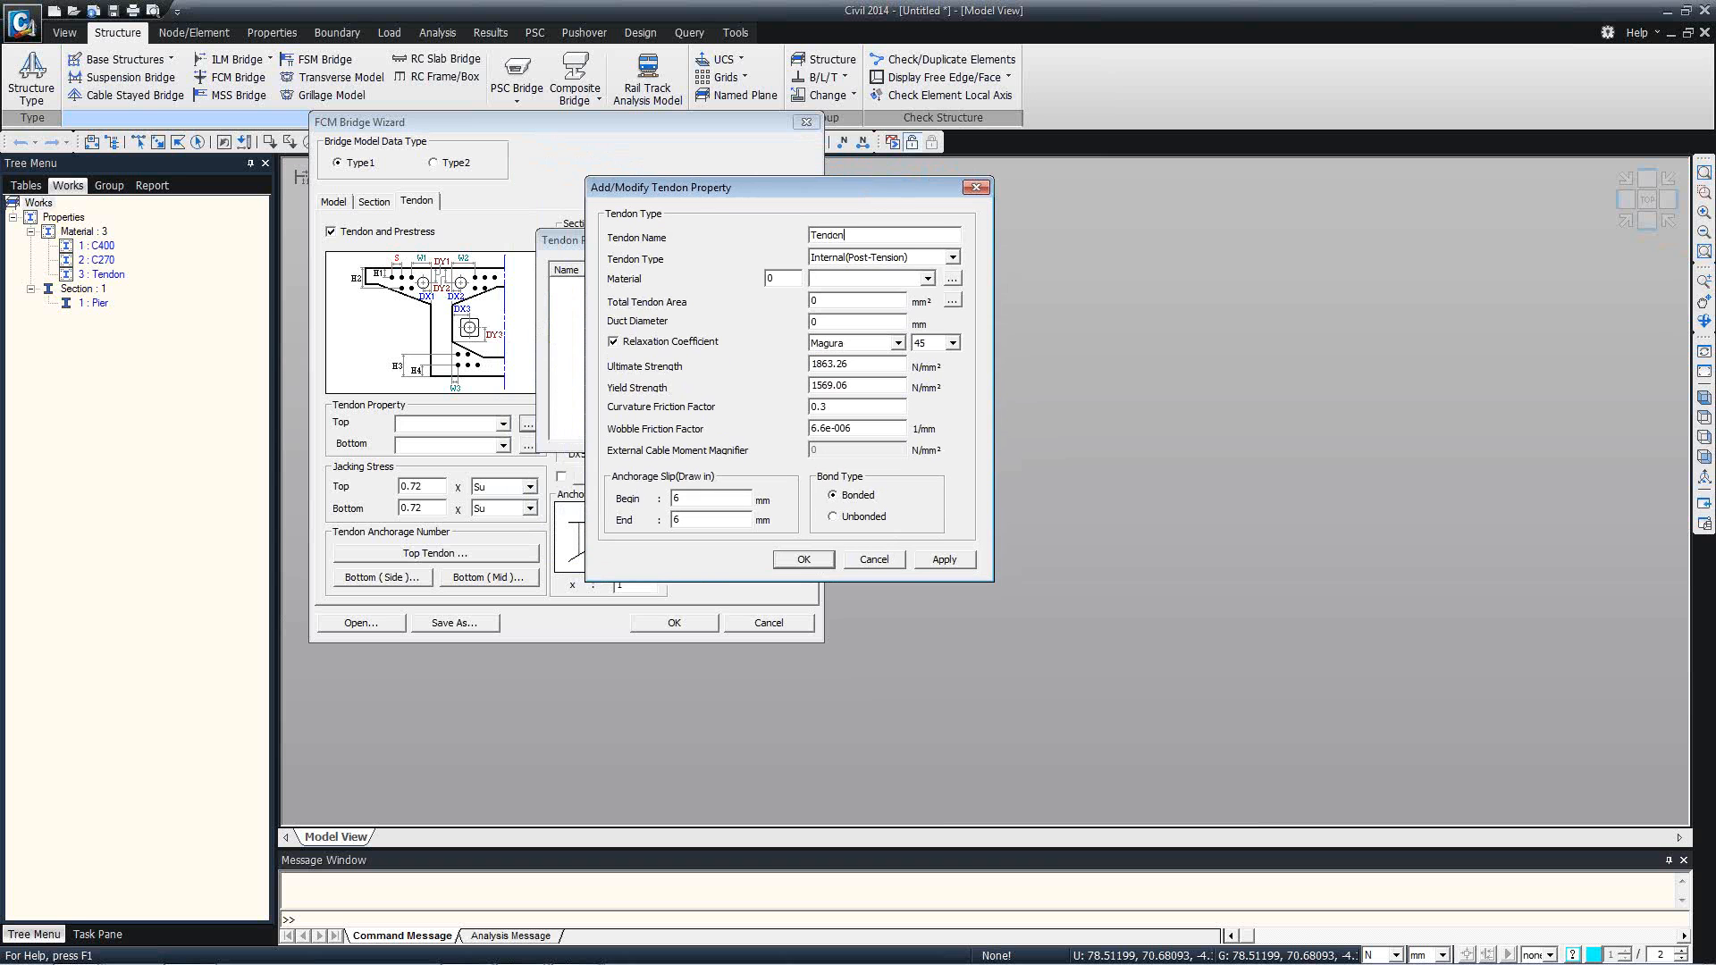
key(Tab)
key(Tab)
text(3)
key(Tab)
key(Tab)
key(Tab)
Define the tendon area as 15 strands of 12.7 mm diameter, set the duct diameter to 76 mm and save the tendon property.
click(953, 300)
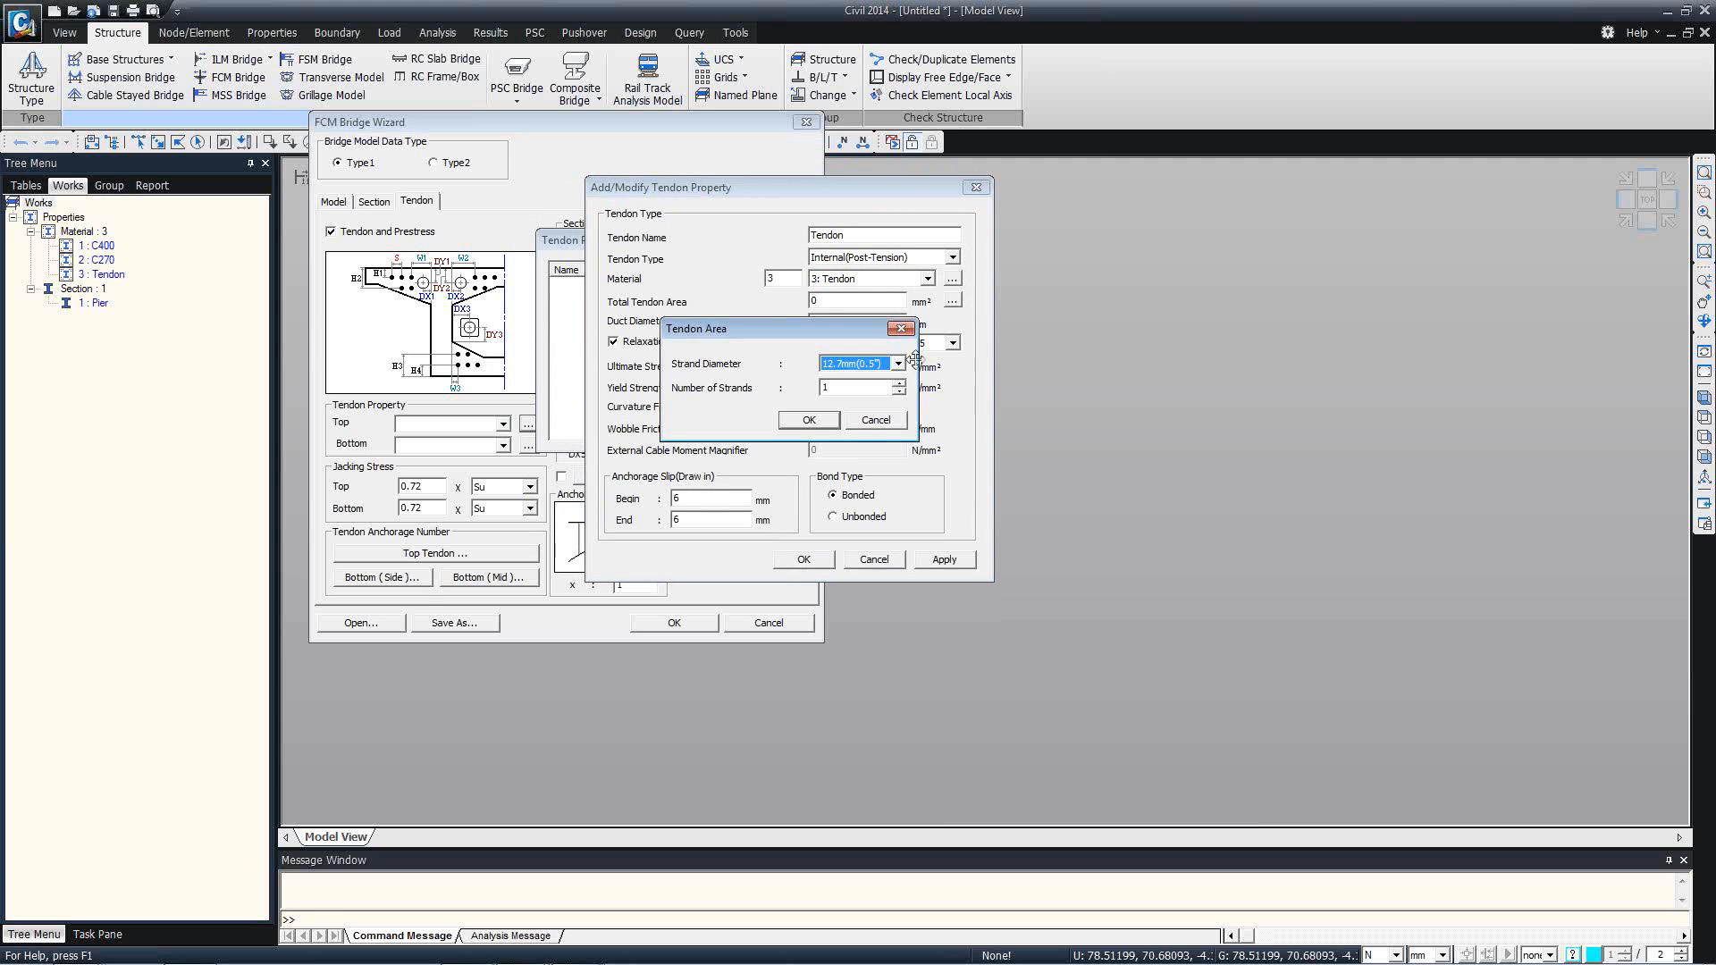
text(15)
click(809, 419)
double_click(827, 324)
text(76)
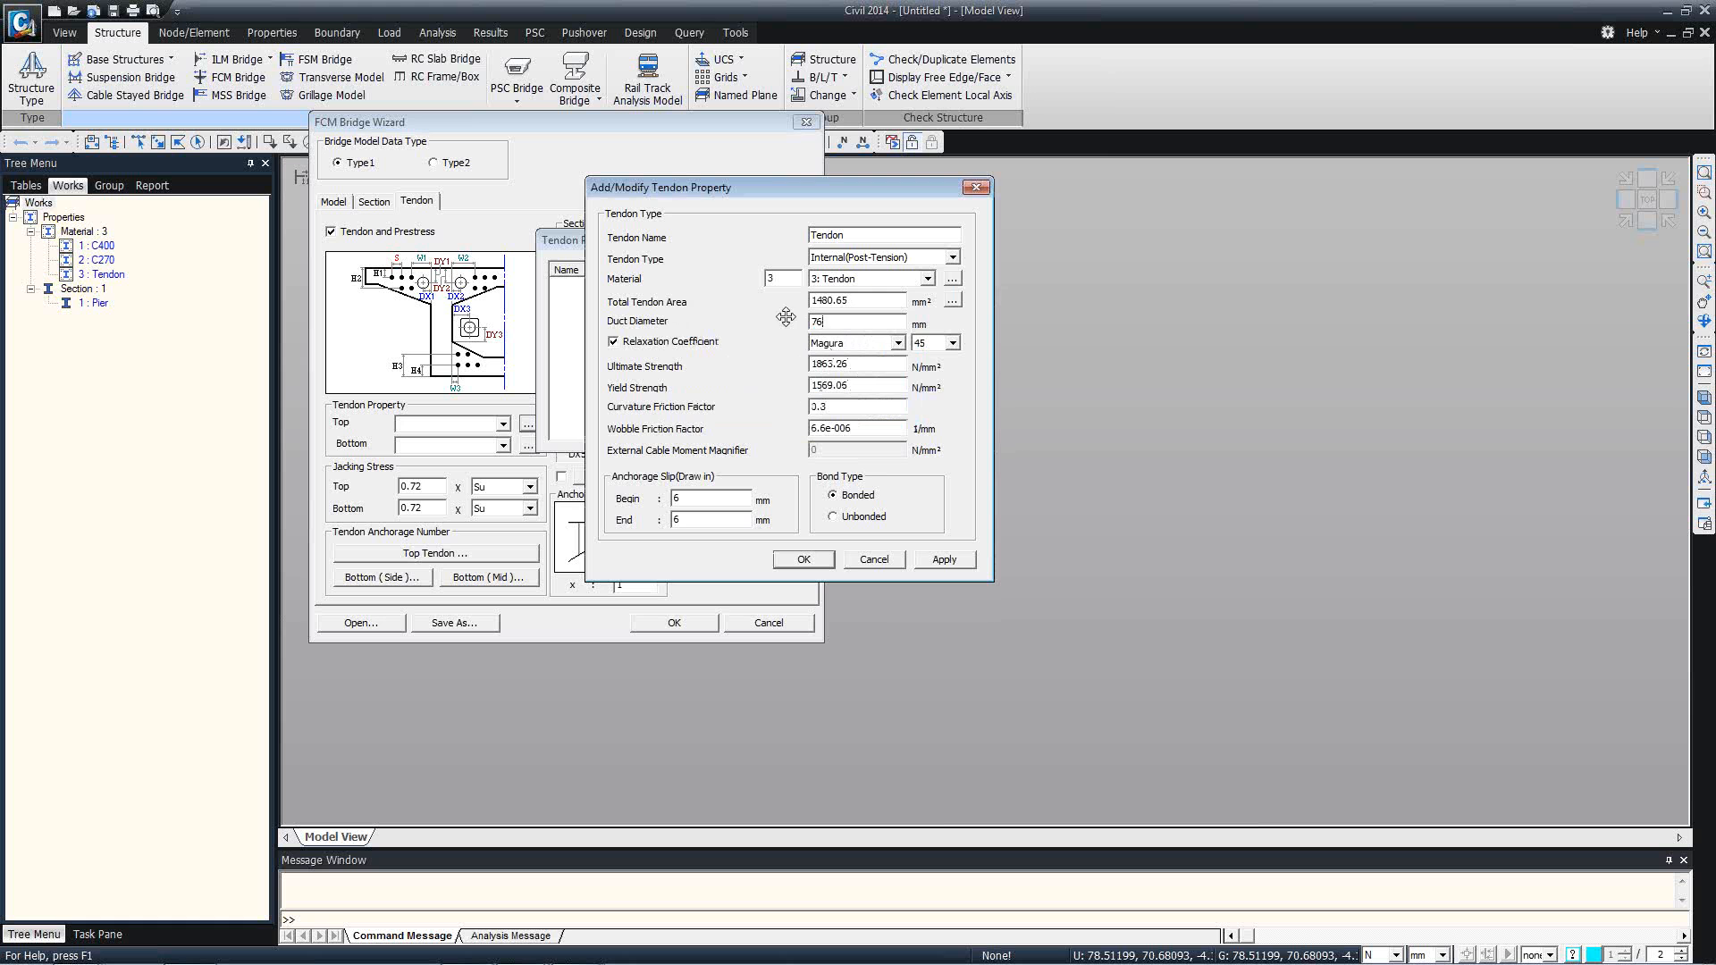
click(801, 563)
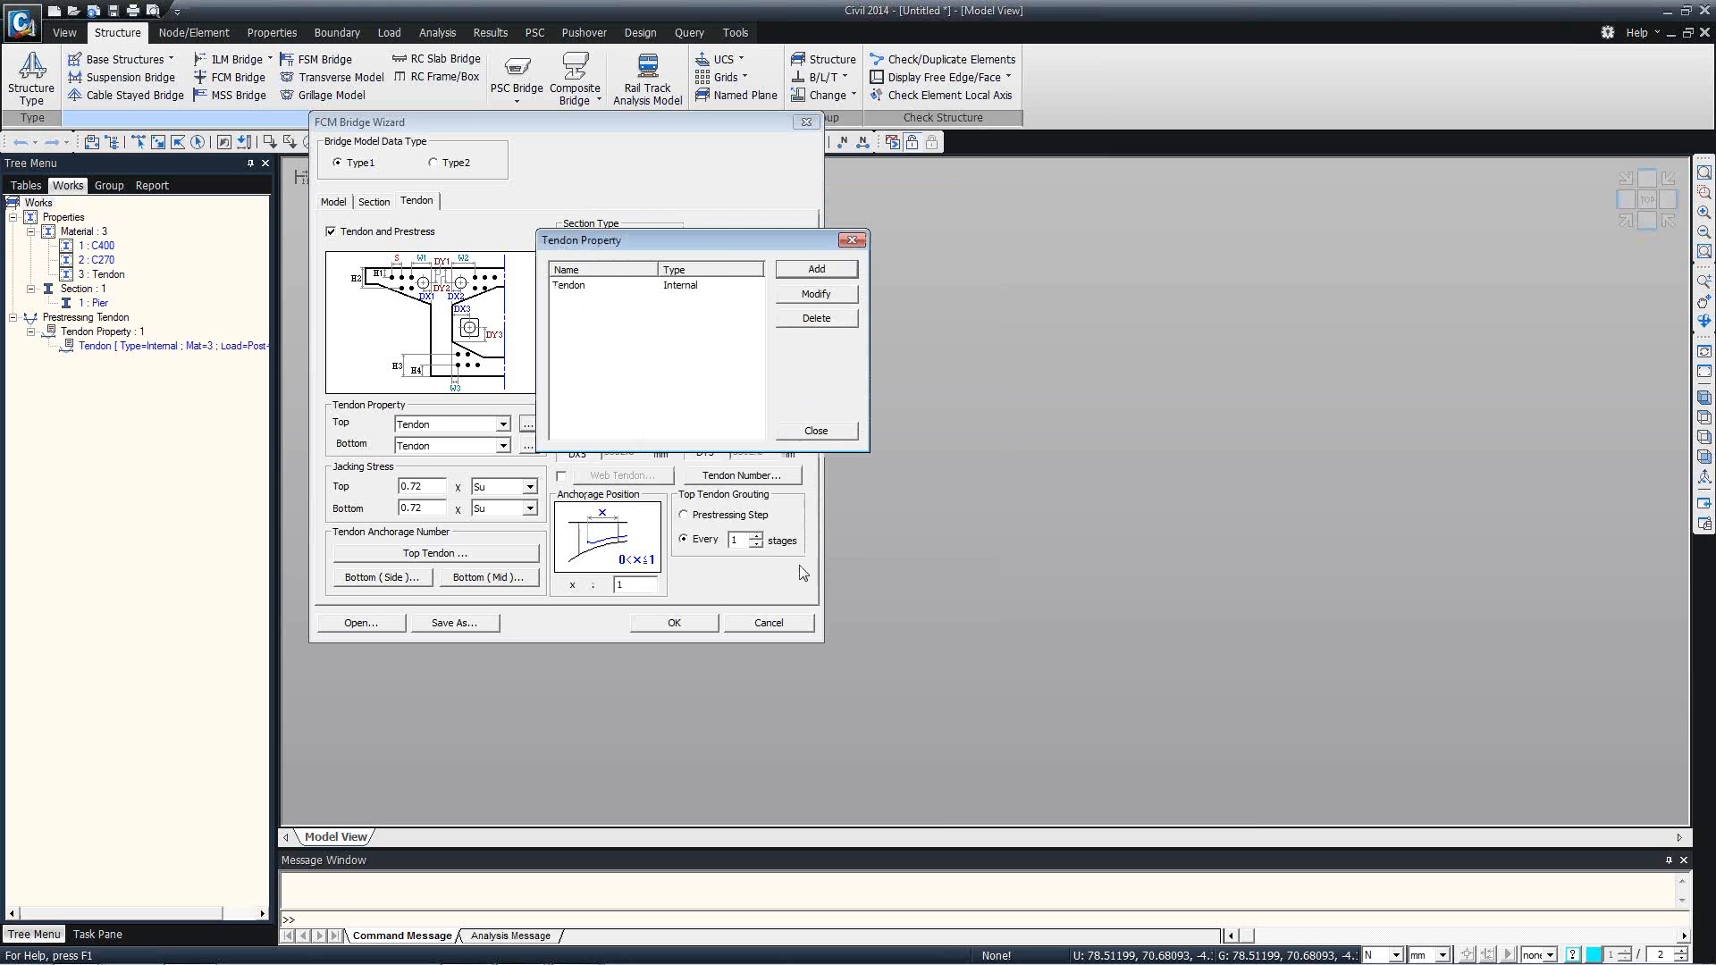
click(804, 433)
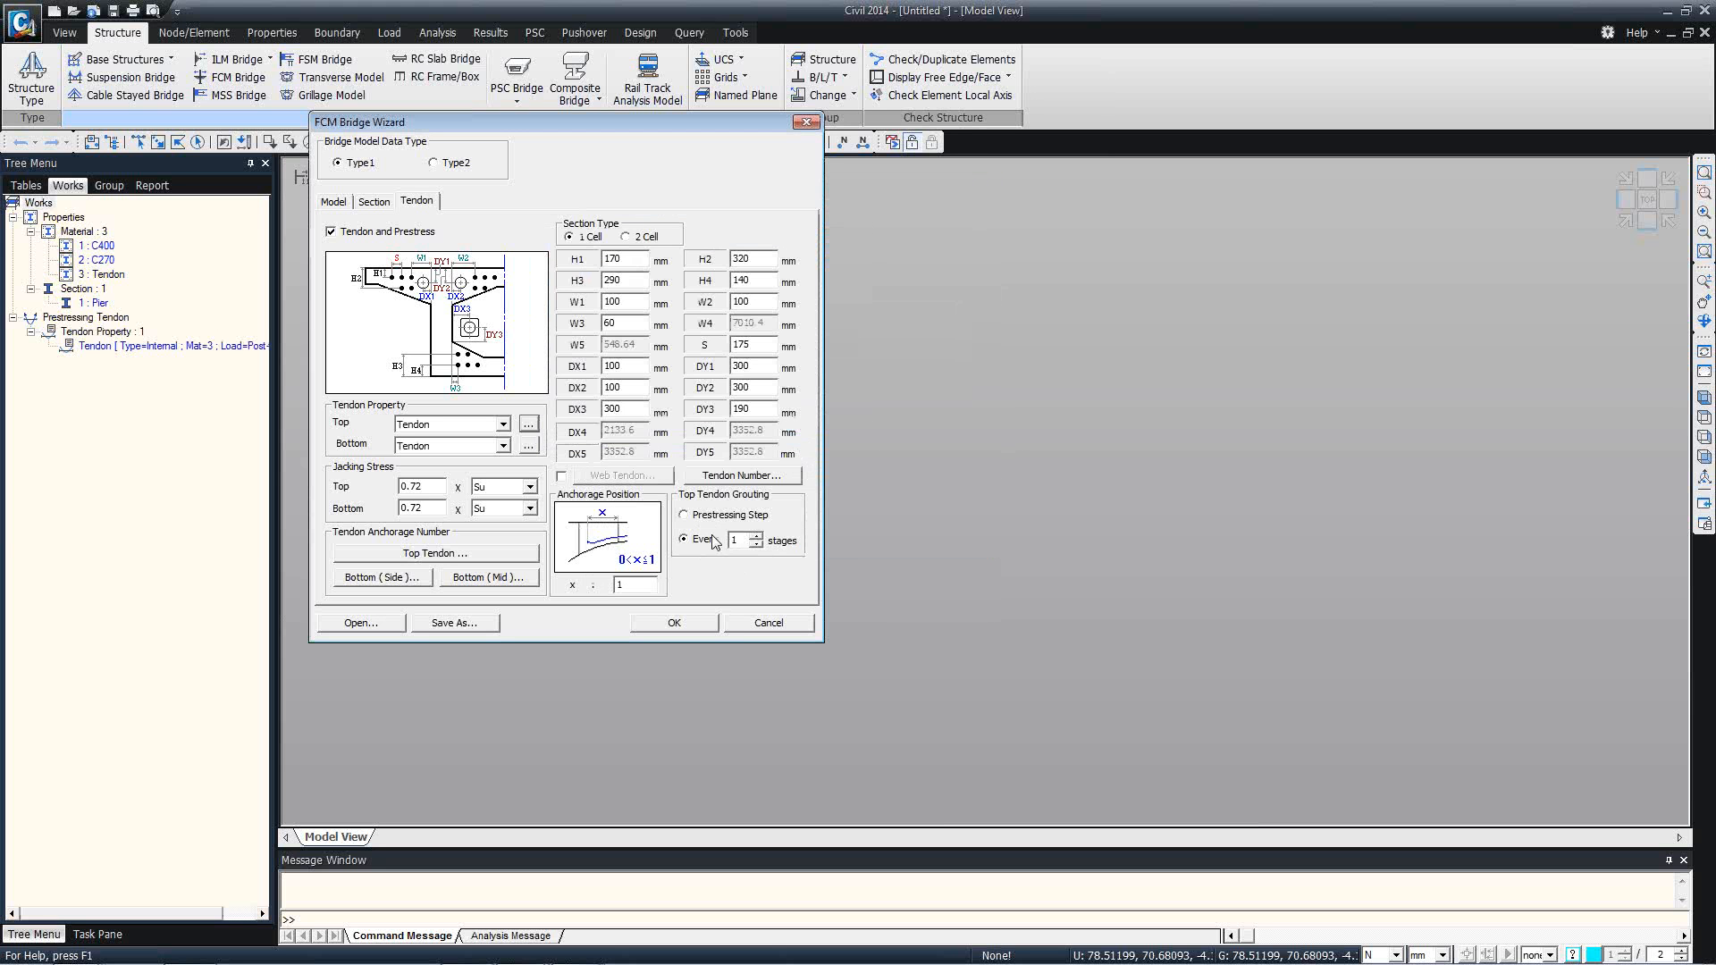
Generate the bridge model from the completed FCM wizard data.
click(673, 630)
click(674, 625)
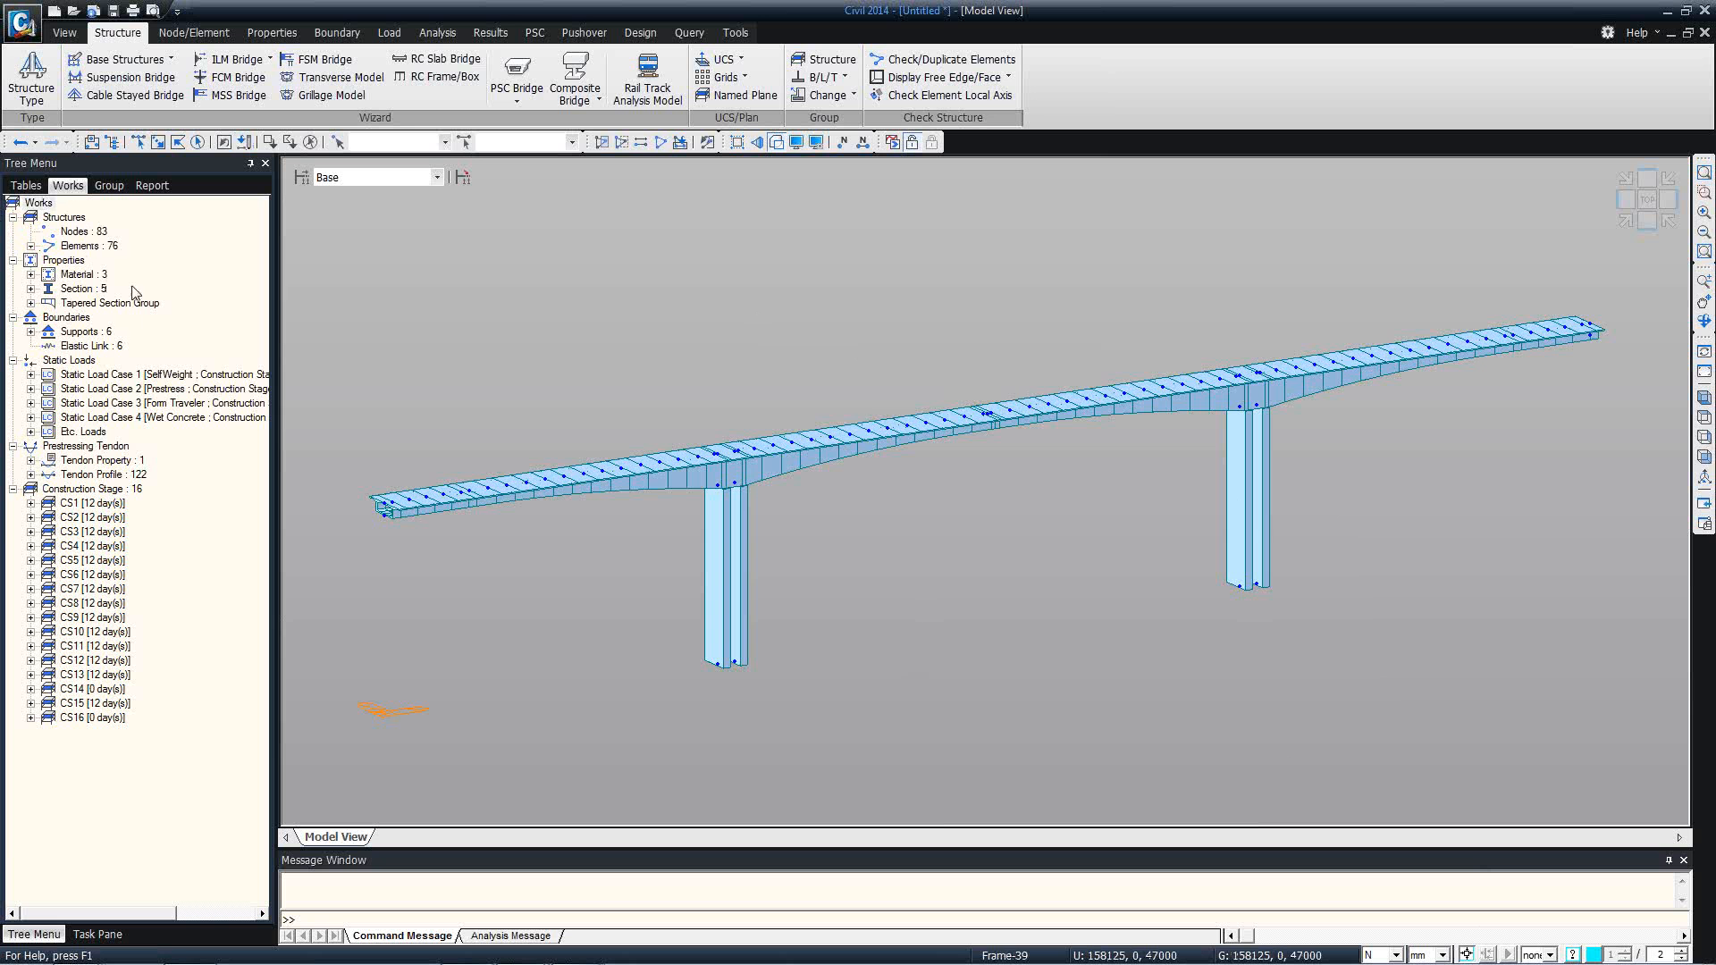
Examine the contents of static load cases 1 to 3 and the tendon profile Bot01-01 in the works tree.
double_click(100, 376)
double_click(111, 404)
double_click(116, 433)
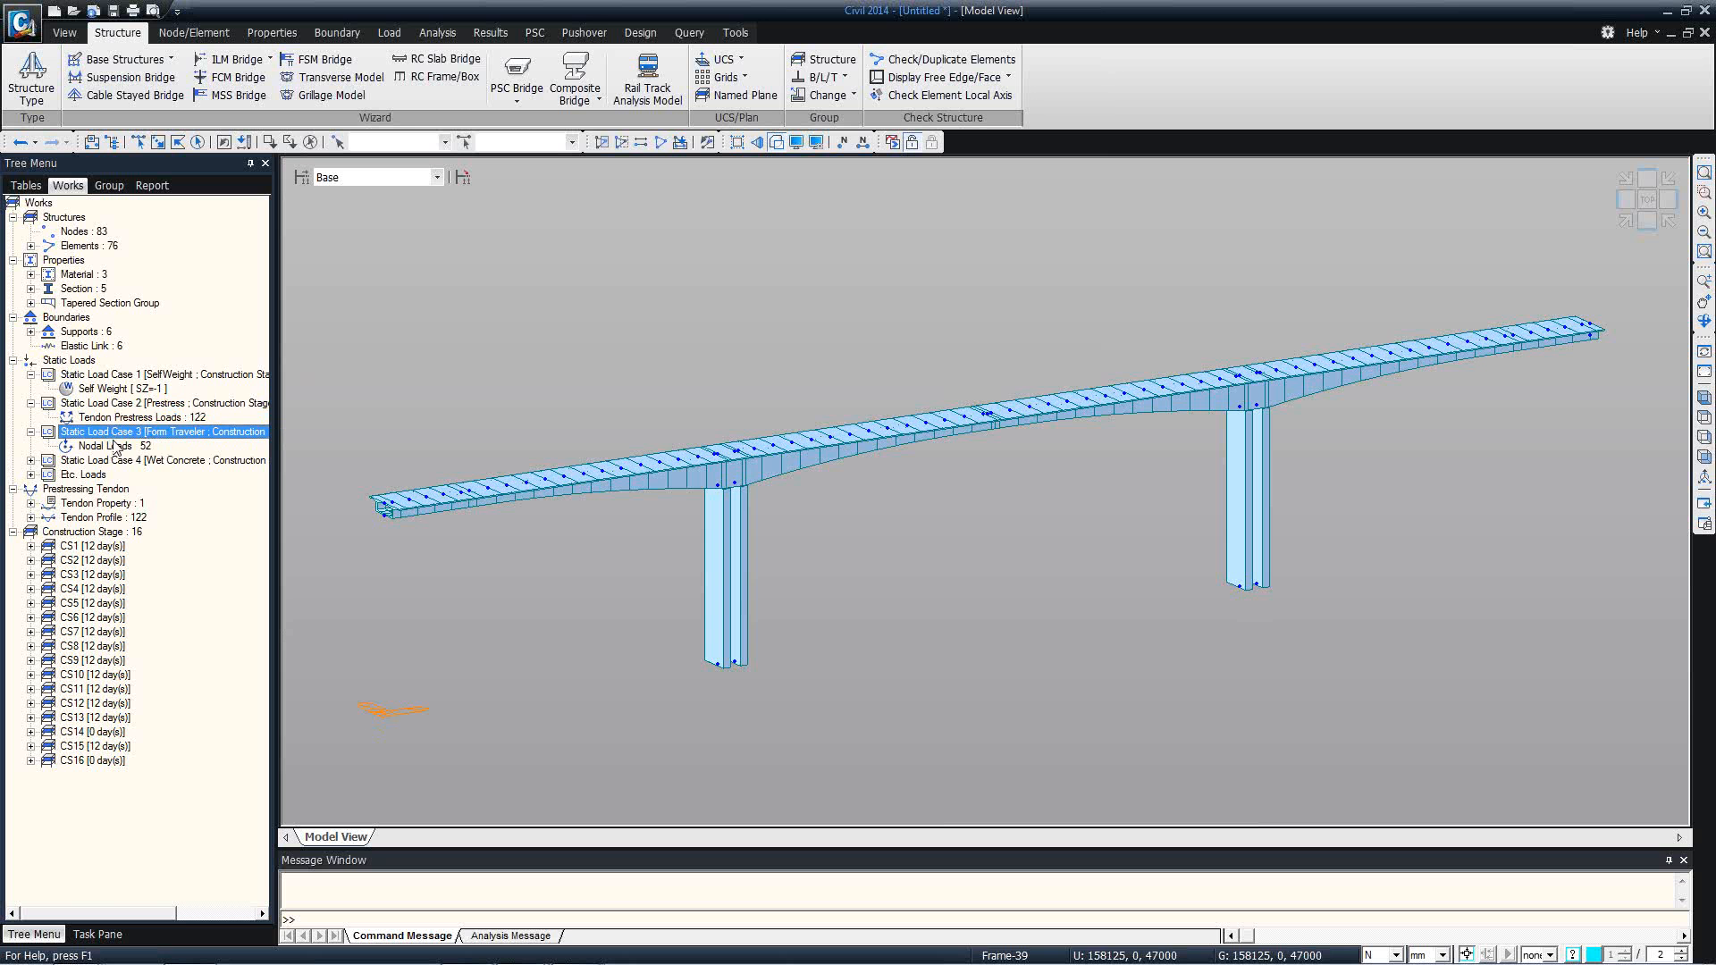
click(123, 451)
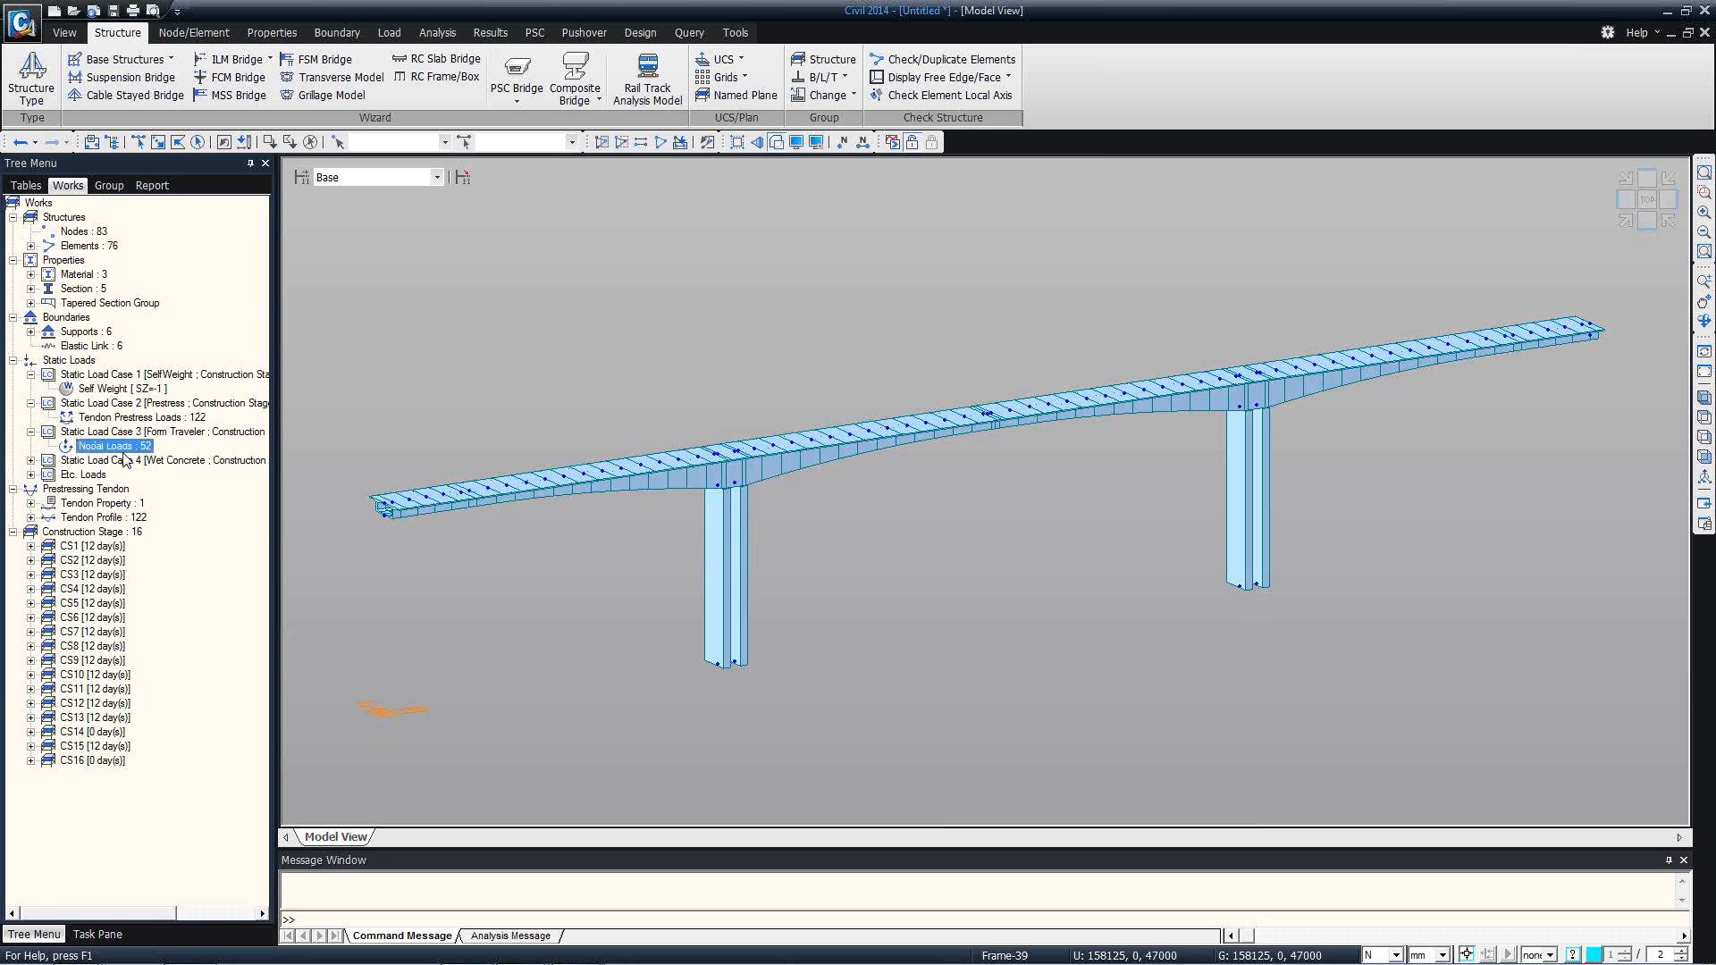
double_click(105, 516)
click(148, 220)
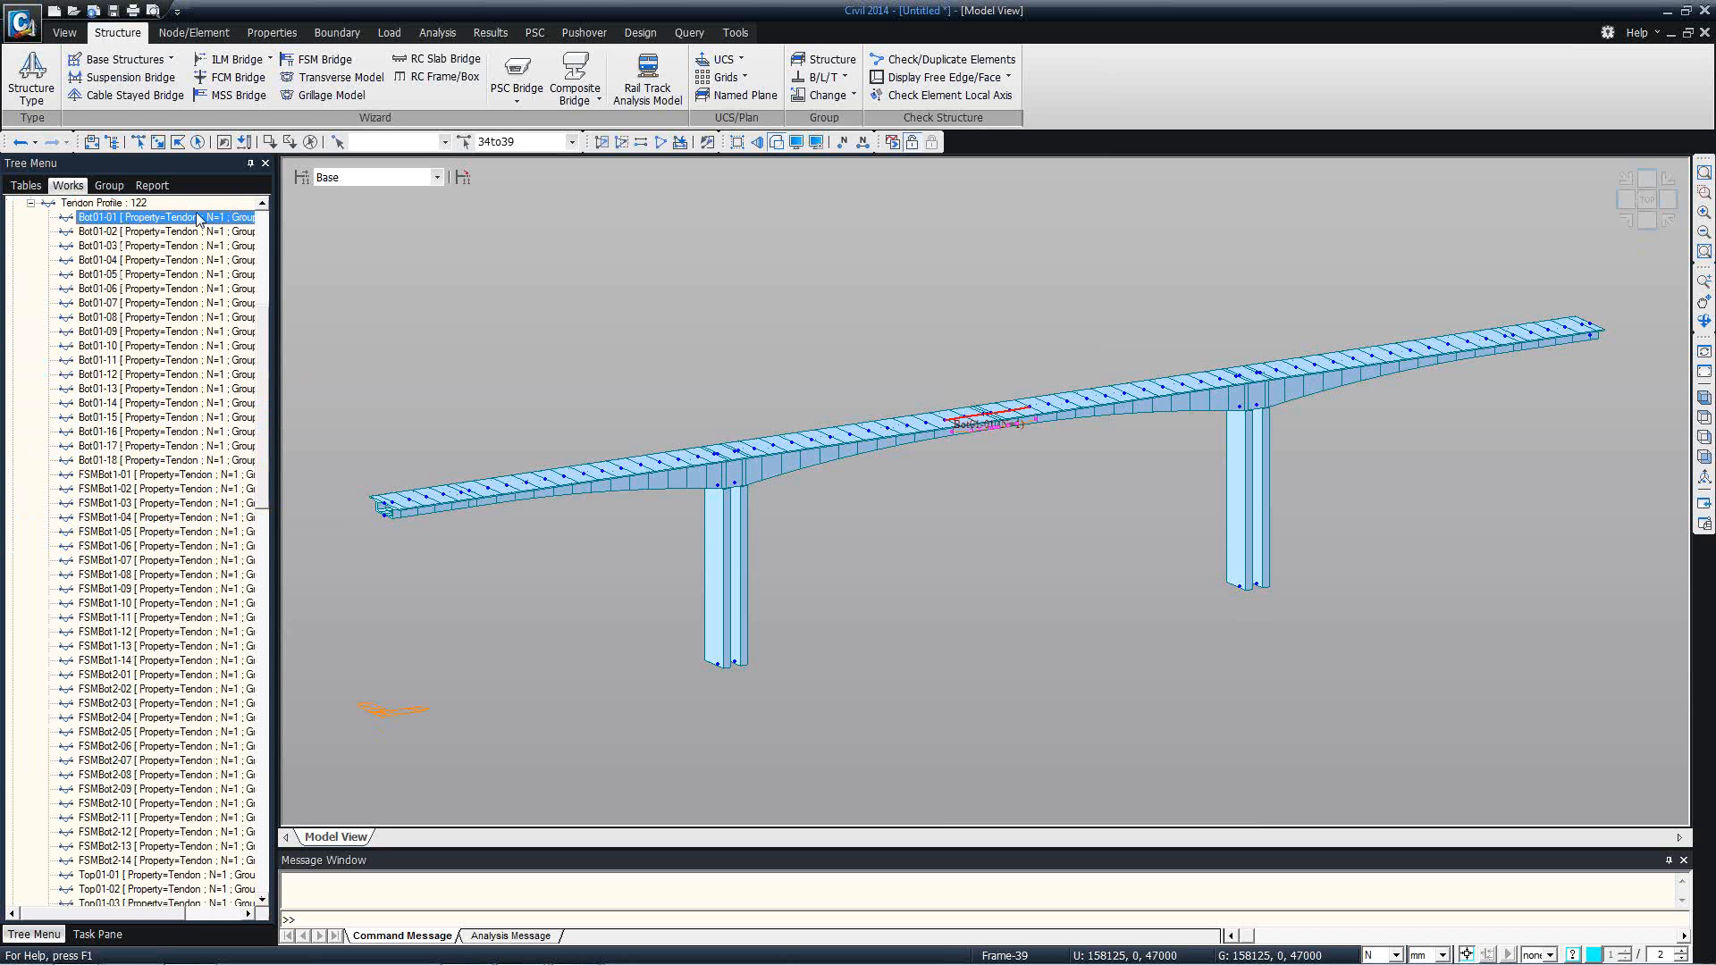
click(31, 203)
Clear the element selection and display construction stage CS1 of the bridge model.
click(66, 33)
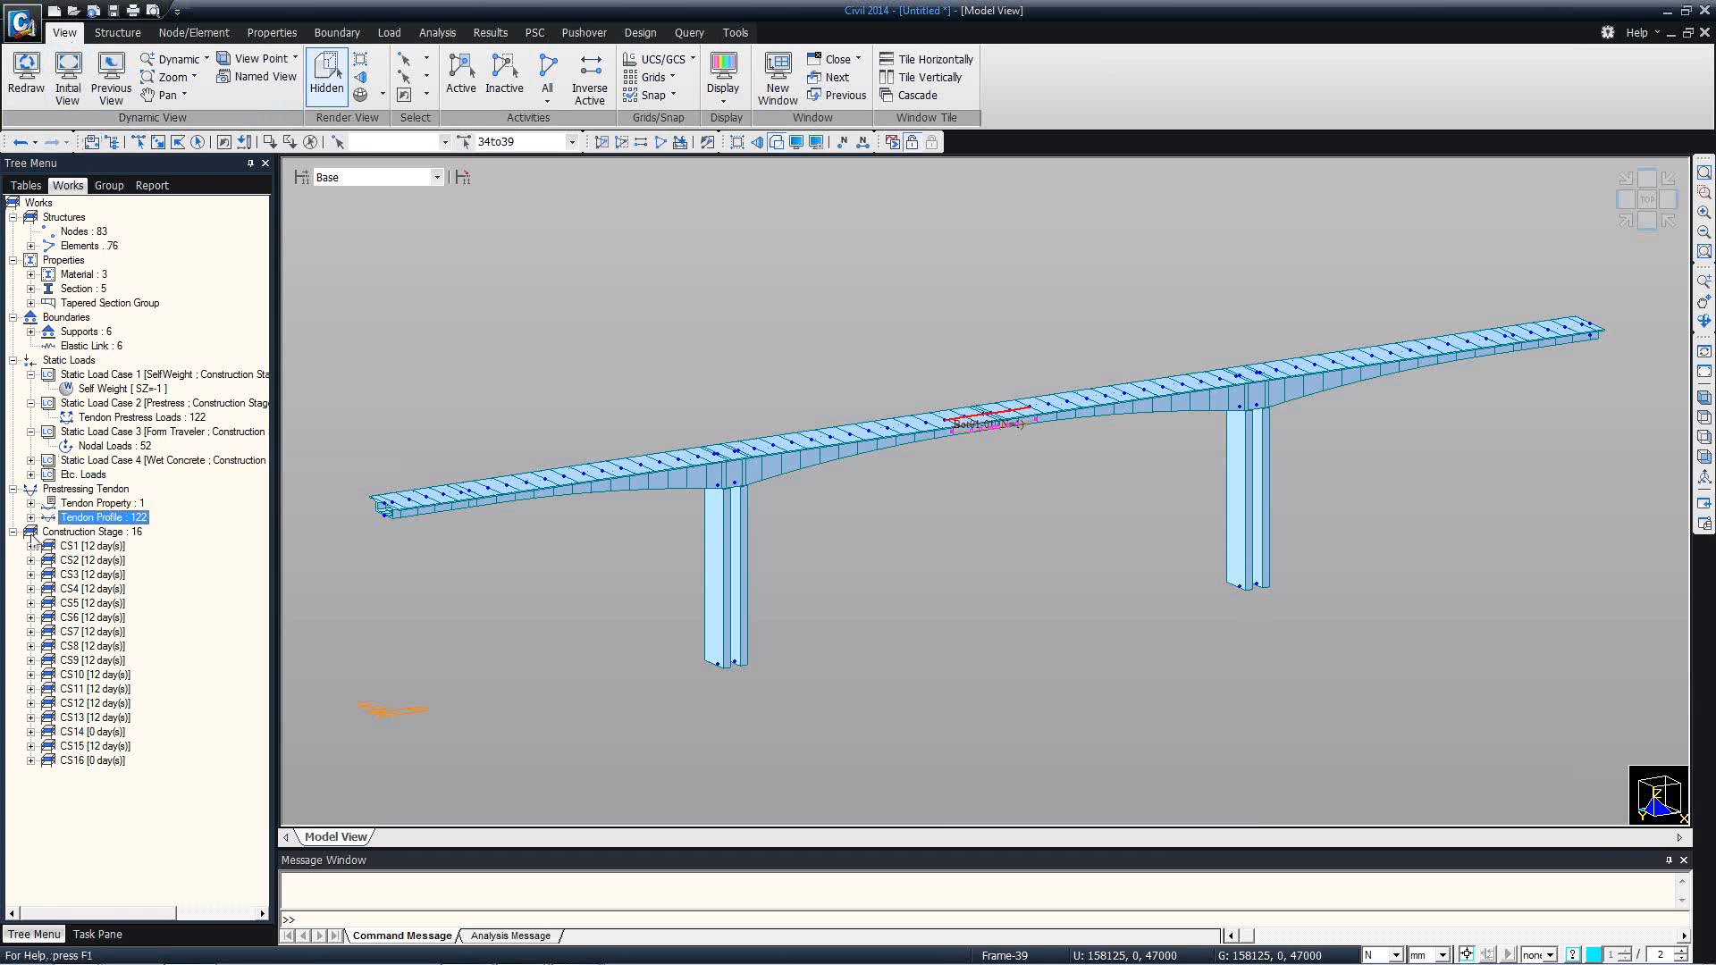
click(309, 143)
click(436, 177)
click(437, 177)
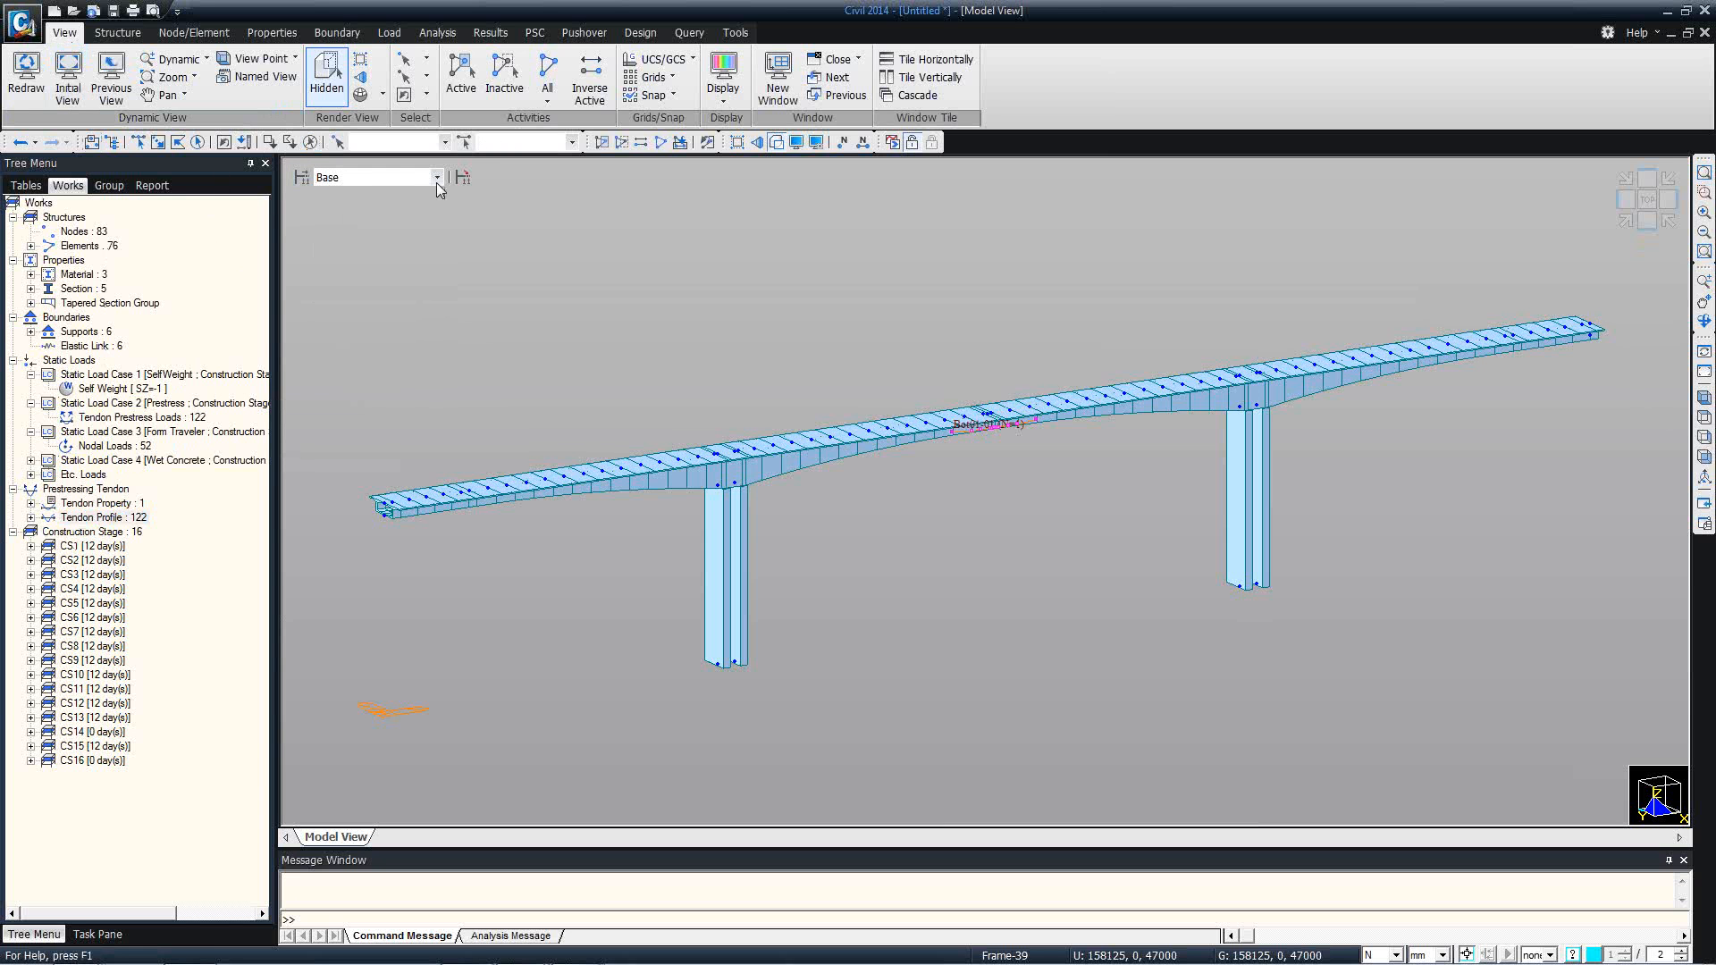
key(Down)
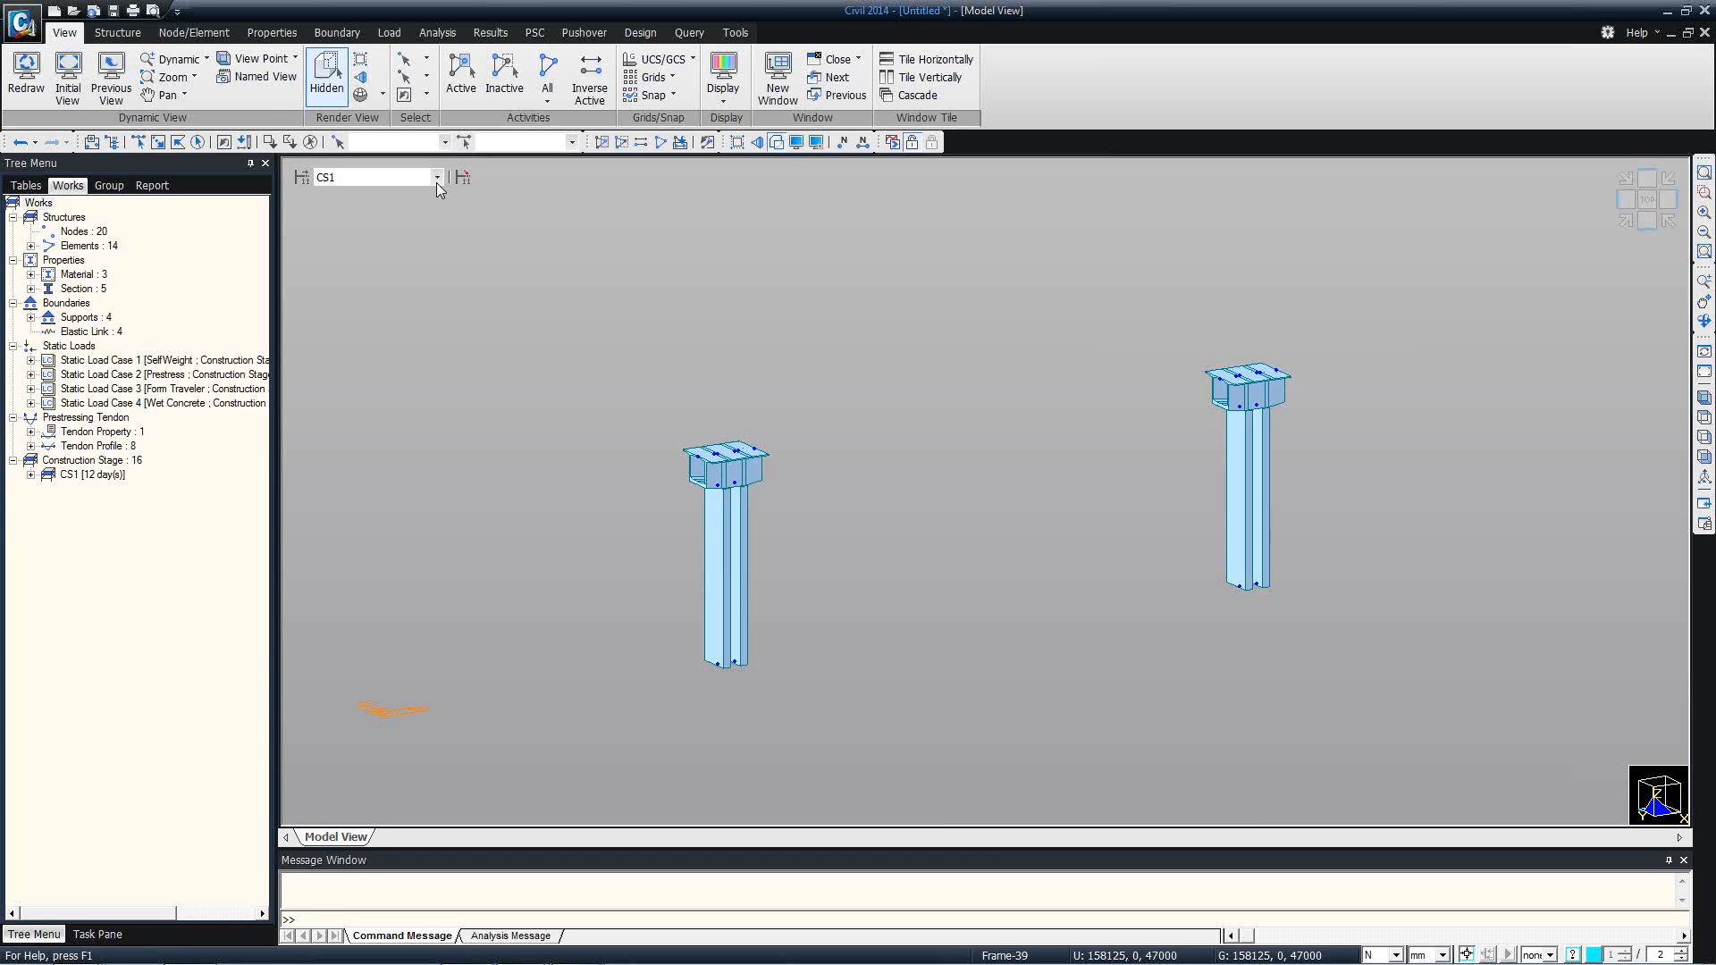
Step through the bridge's construction stages one by one up to CS11, and display the final stage CS16.
key(Down)
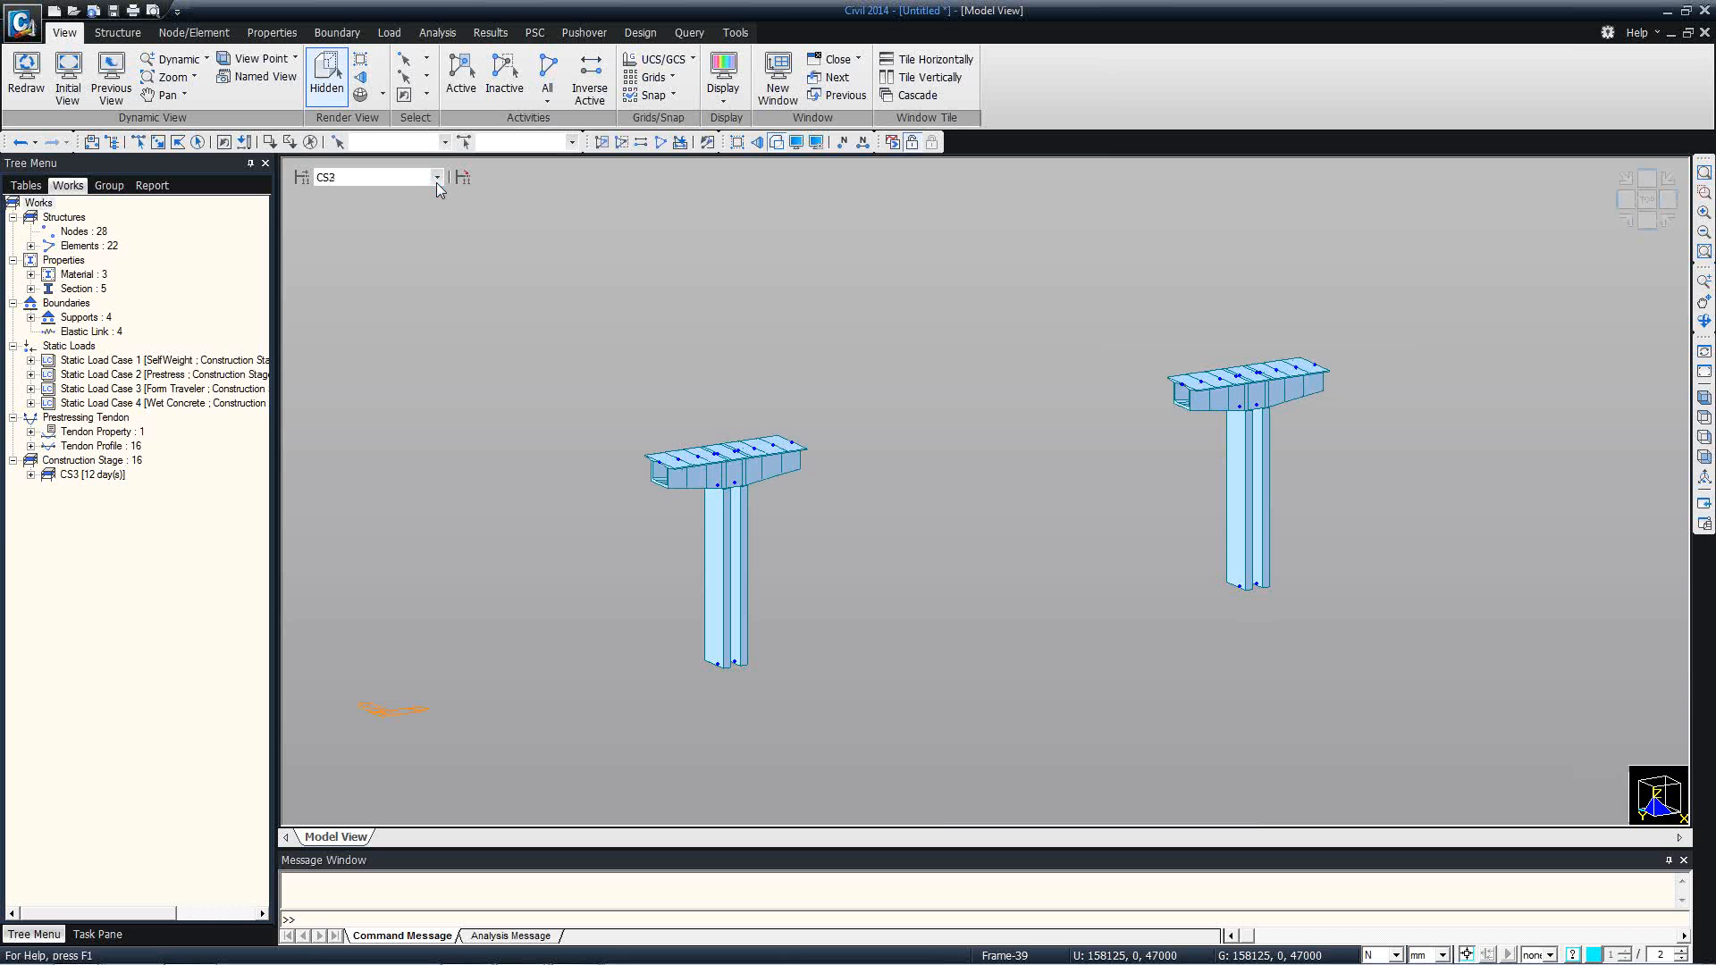
key(Down)
key(Down)
key(Down)
key(Down)
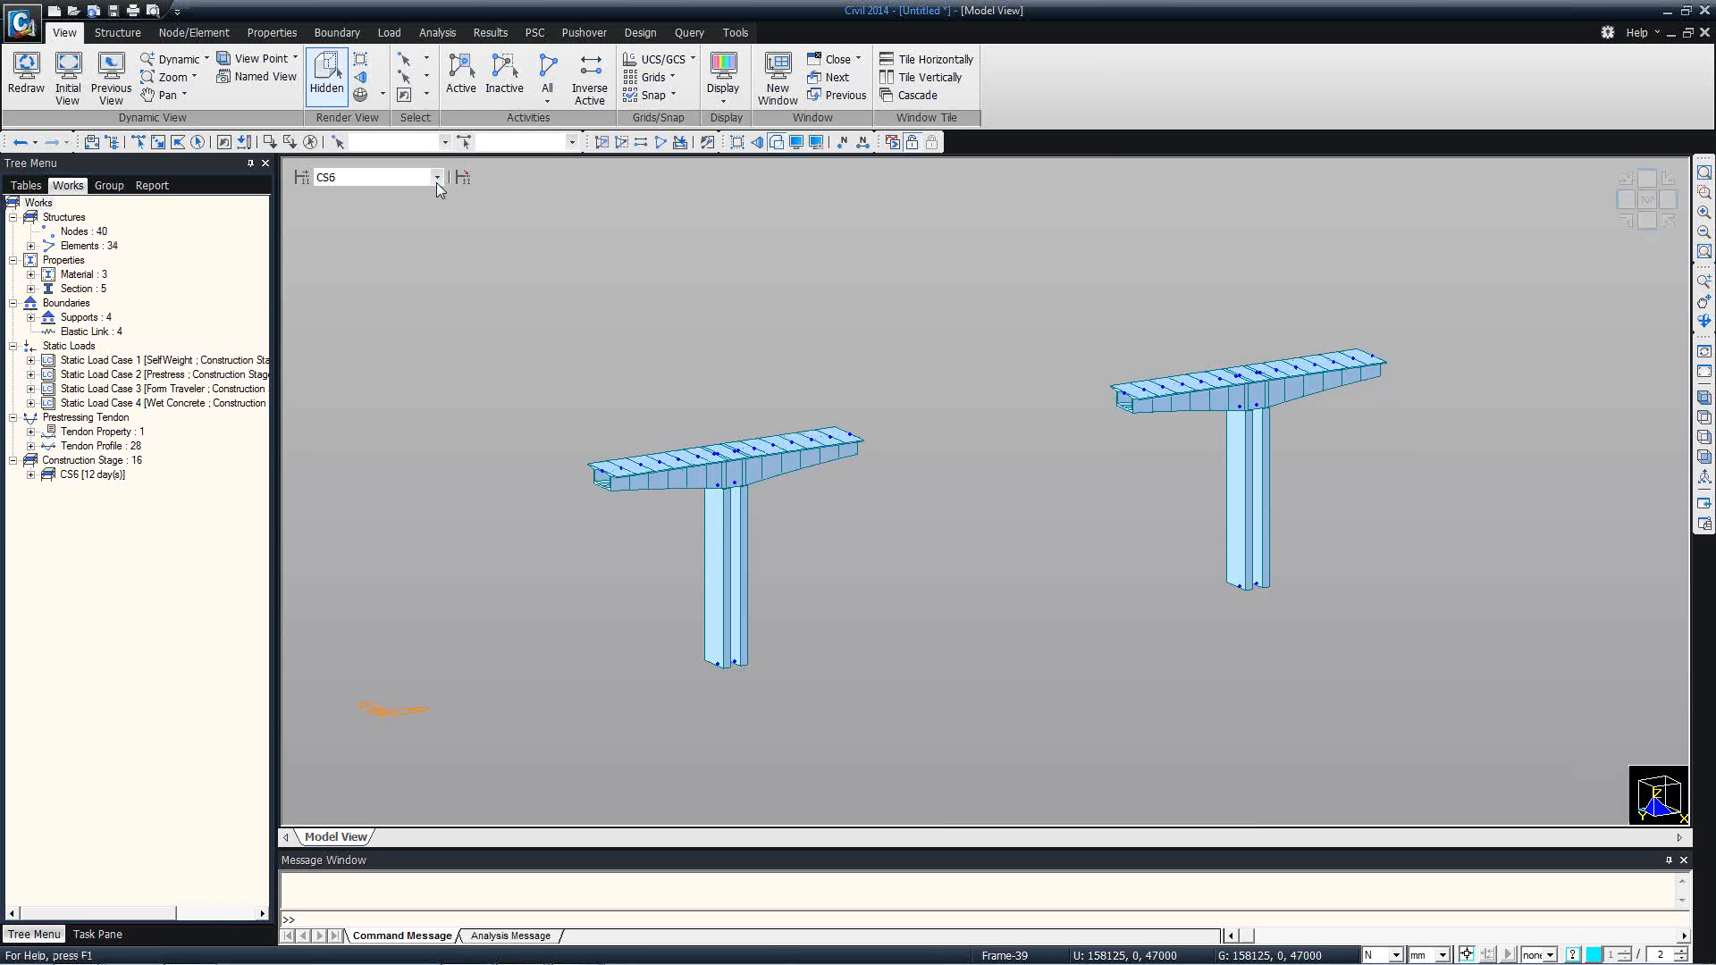
key(Down)
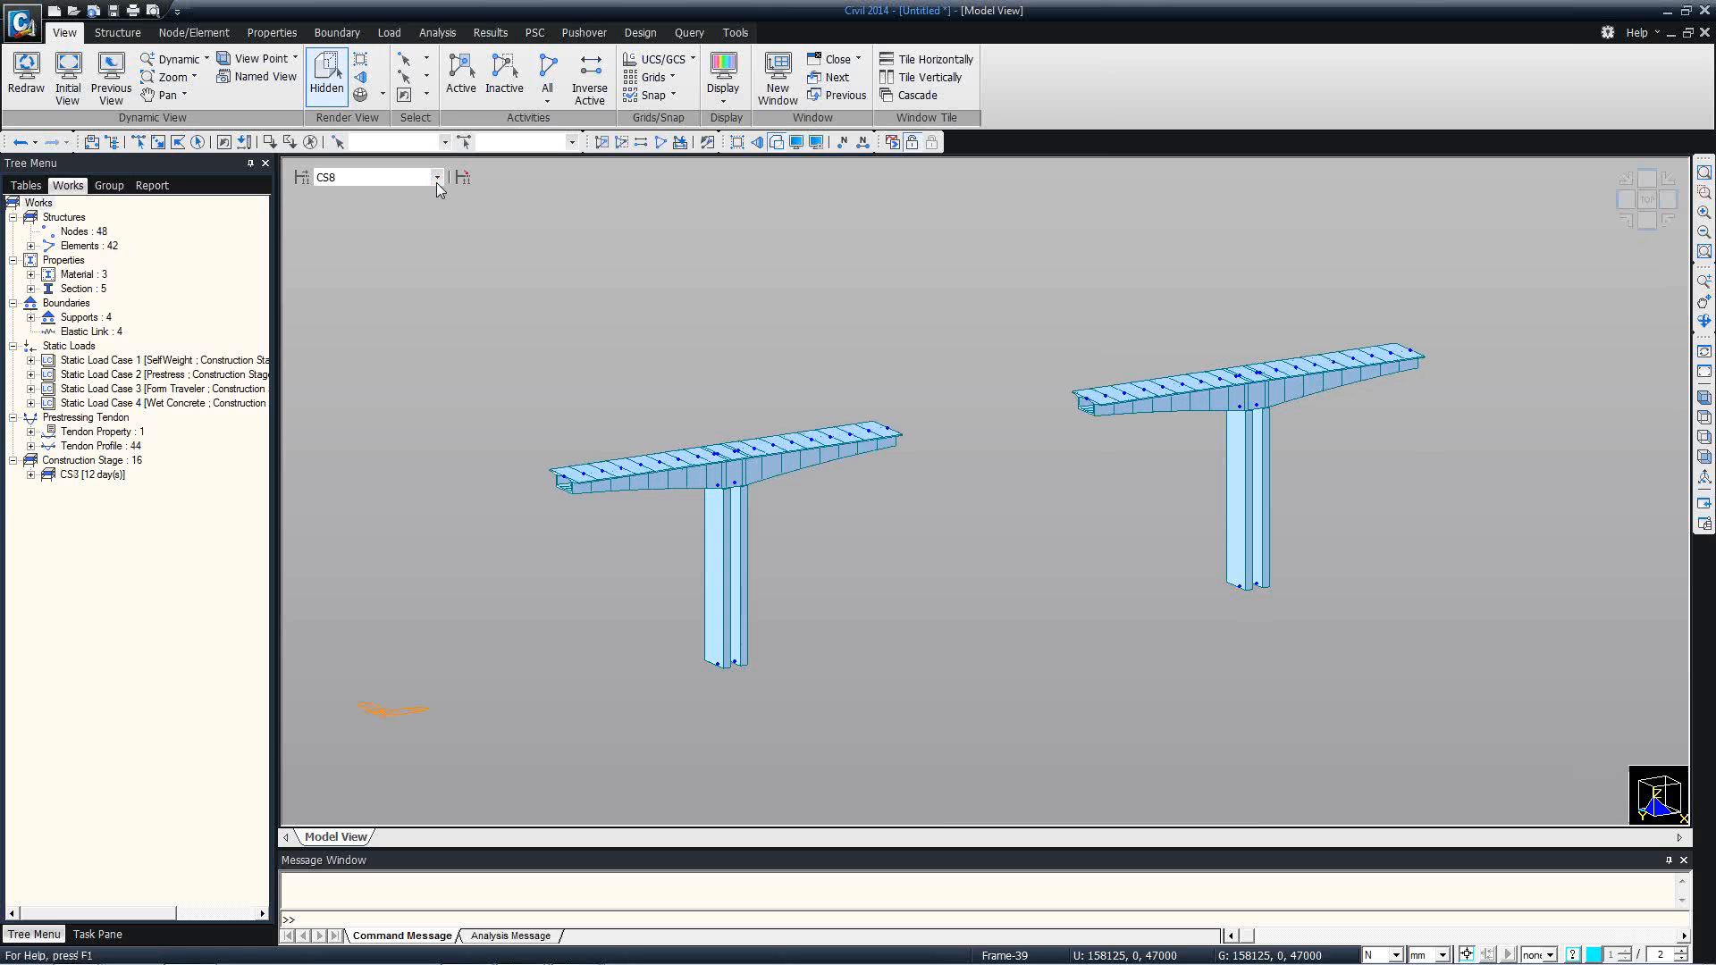
key(Down)
key(Down)
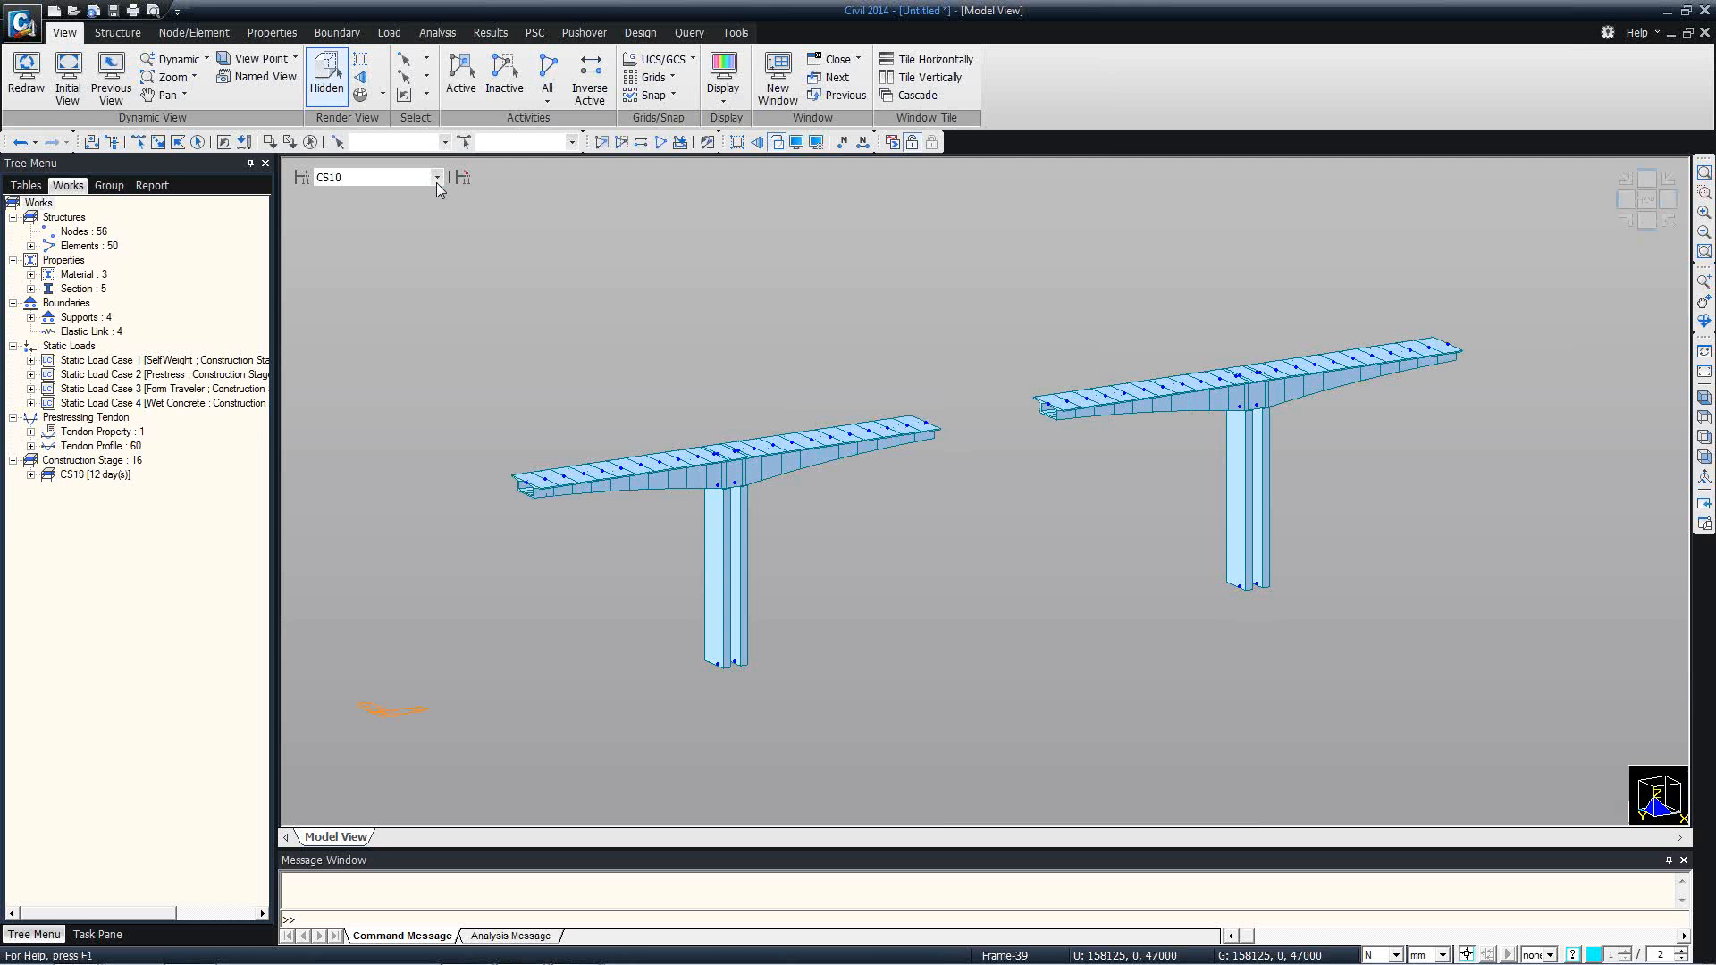
key(Down)
click(436, 182)
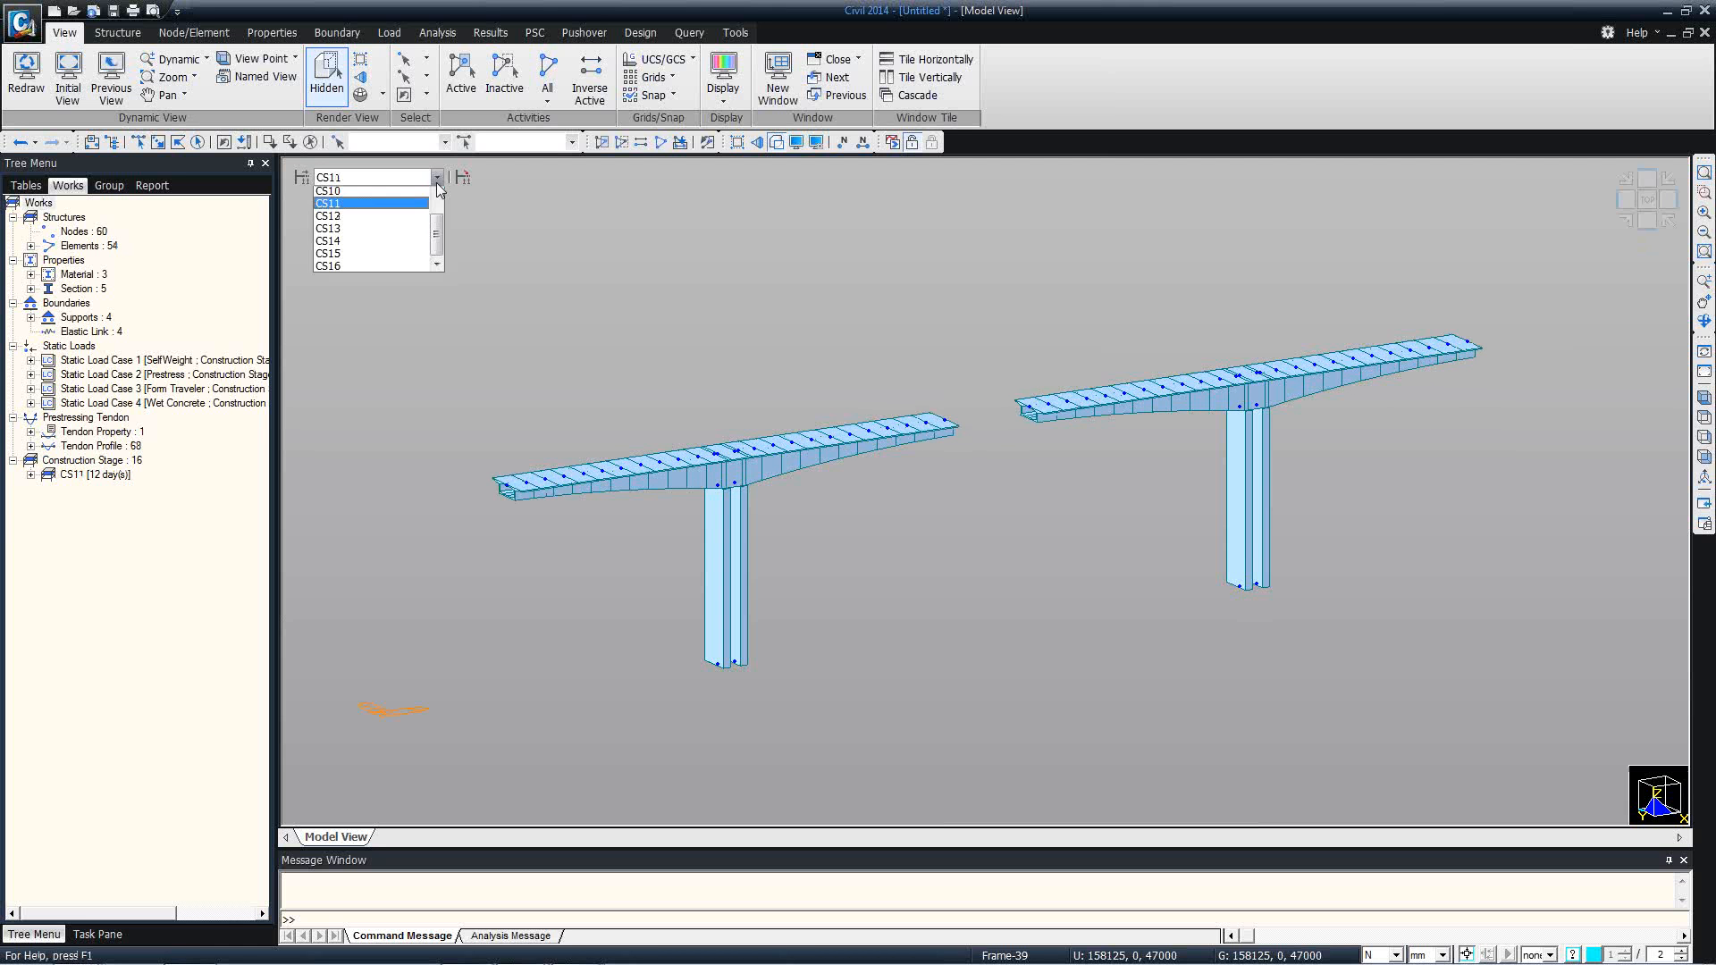
click(406, 293)
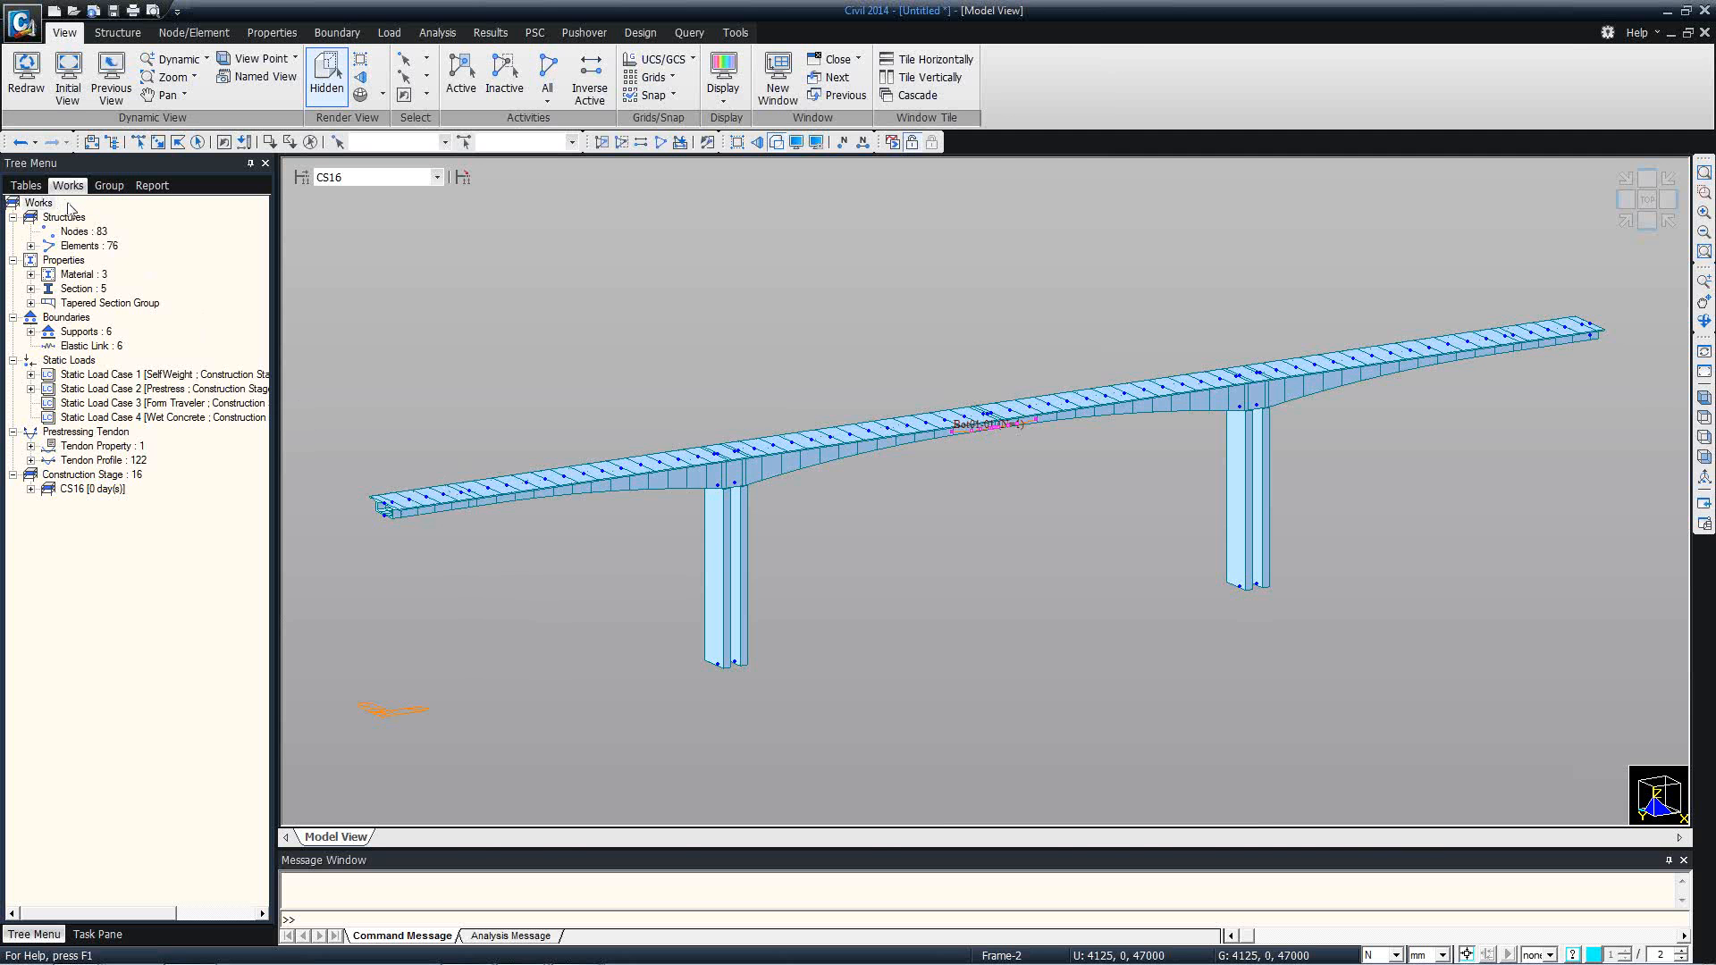
key(alt+Tab)
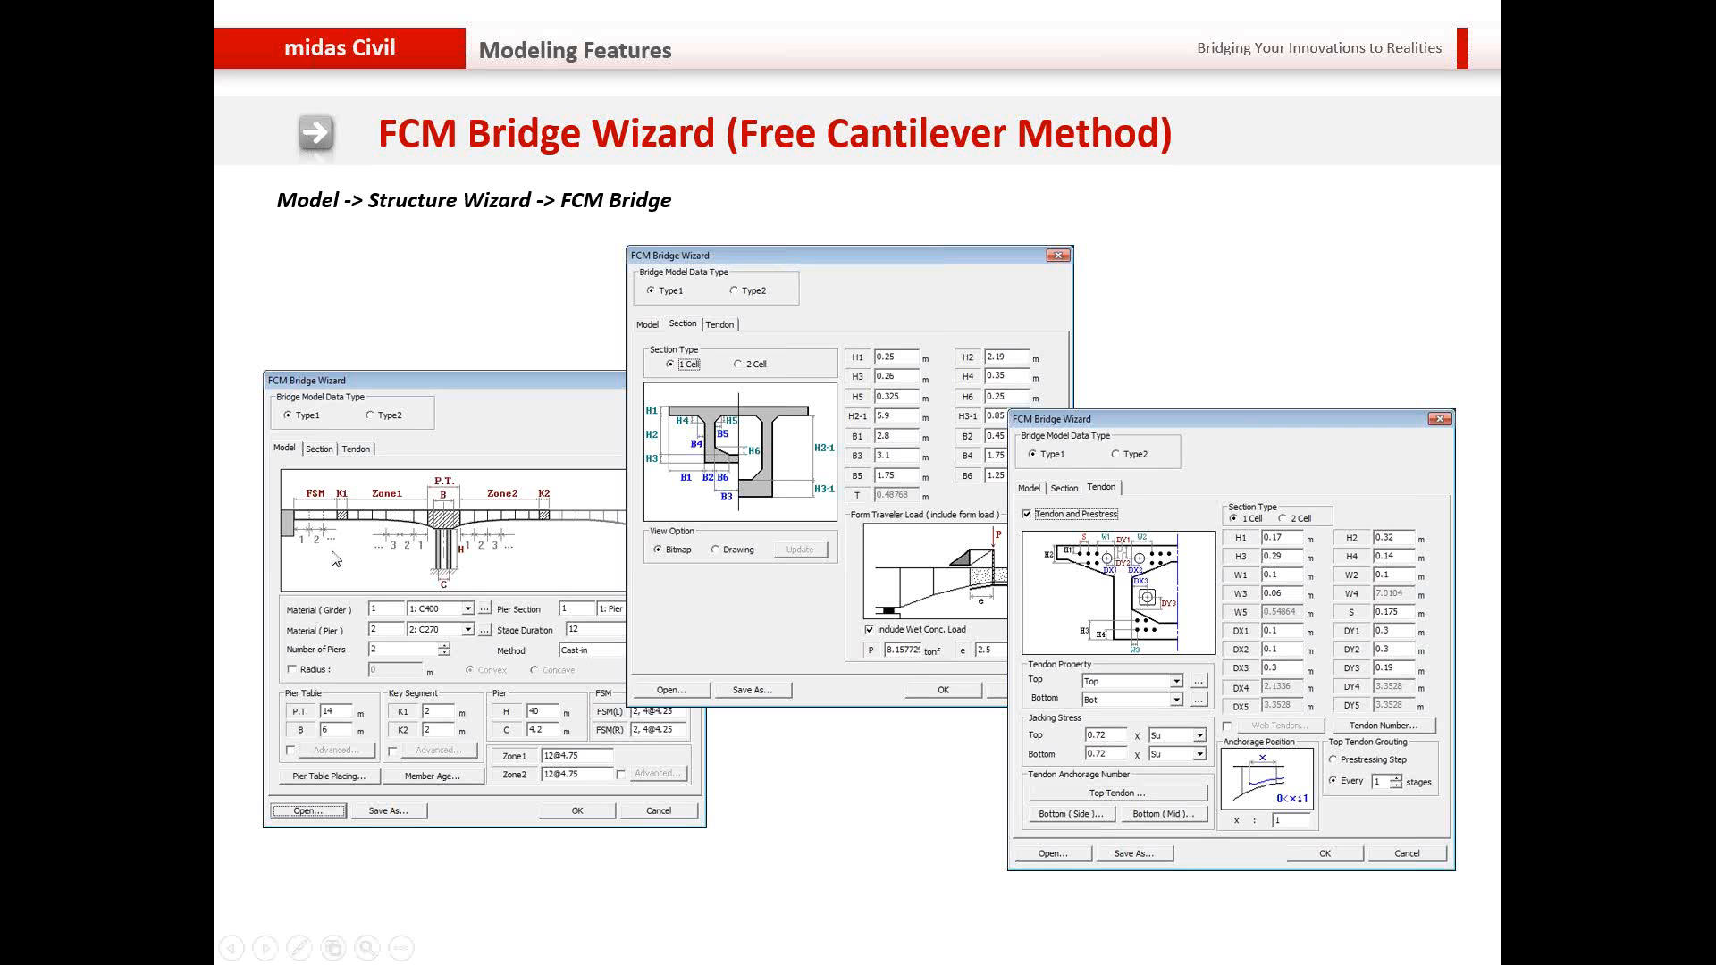
key(Right)
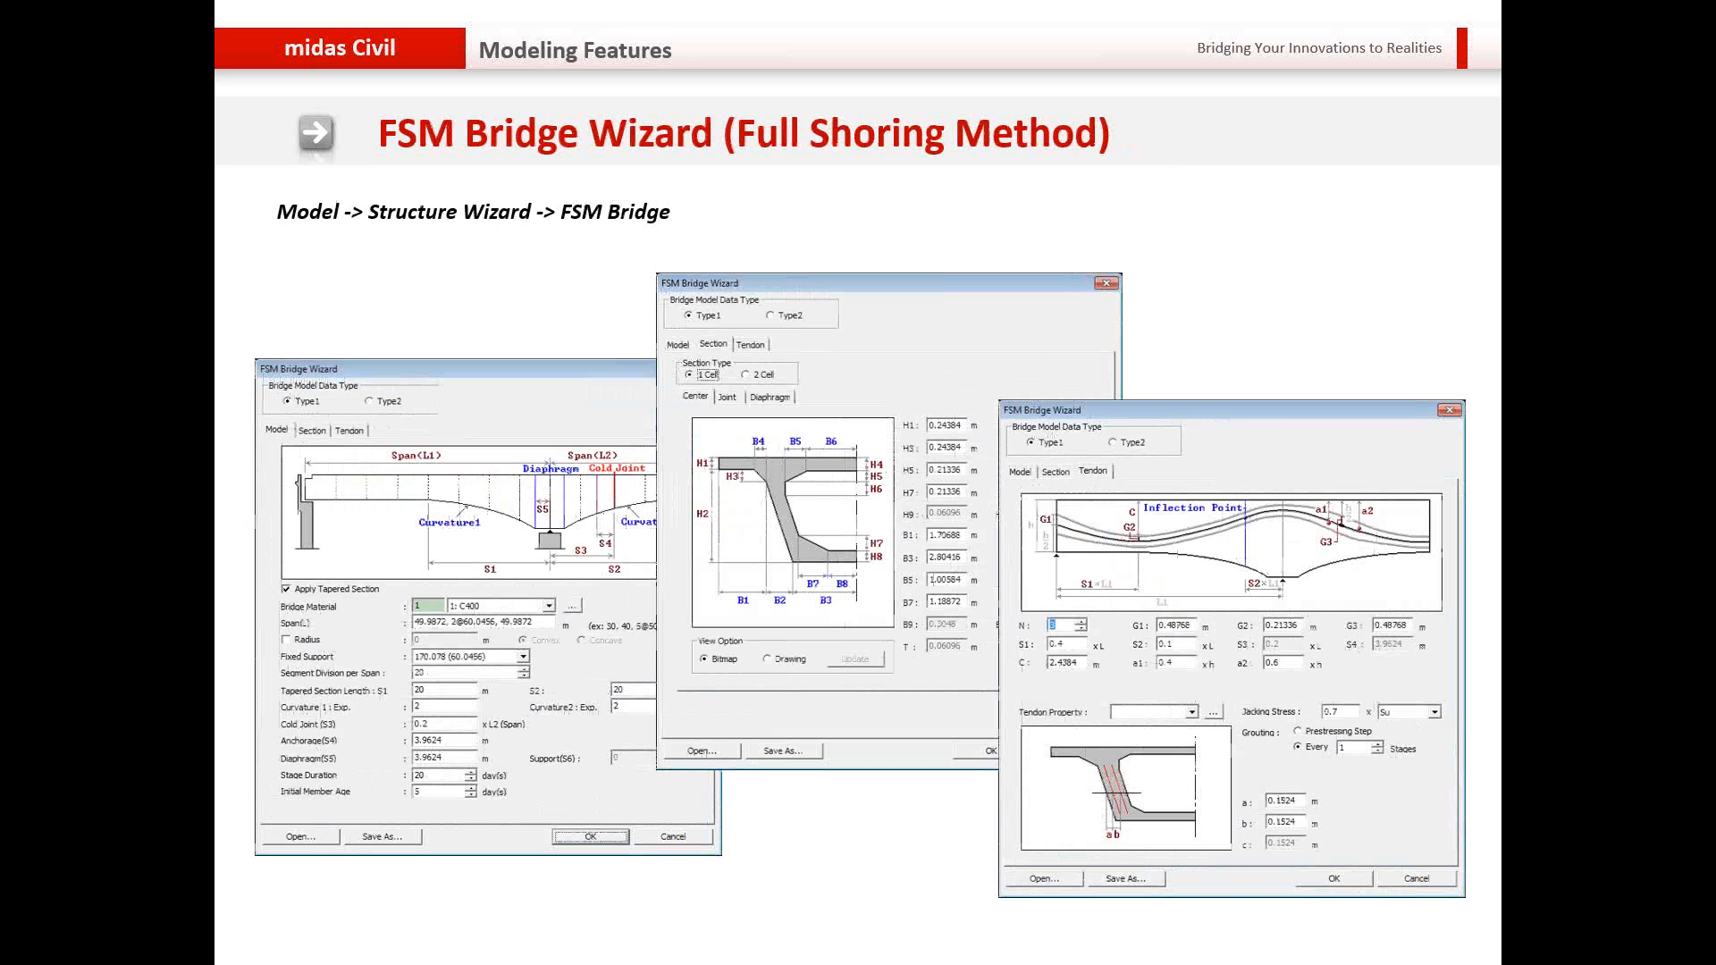
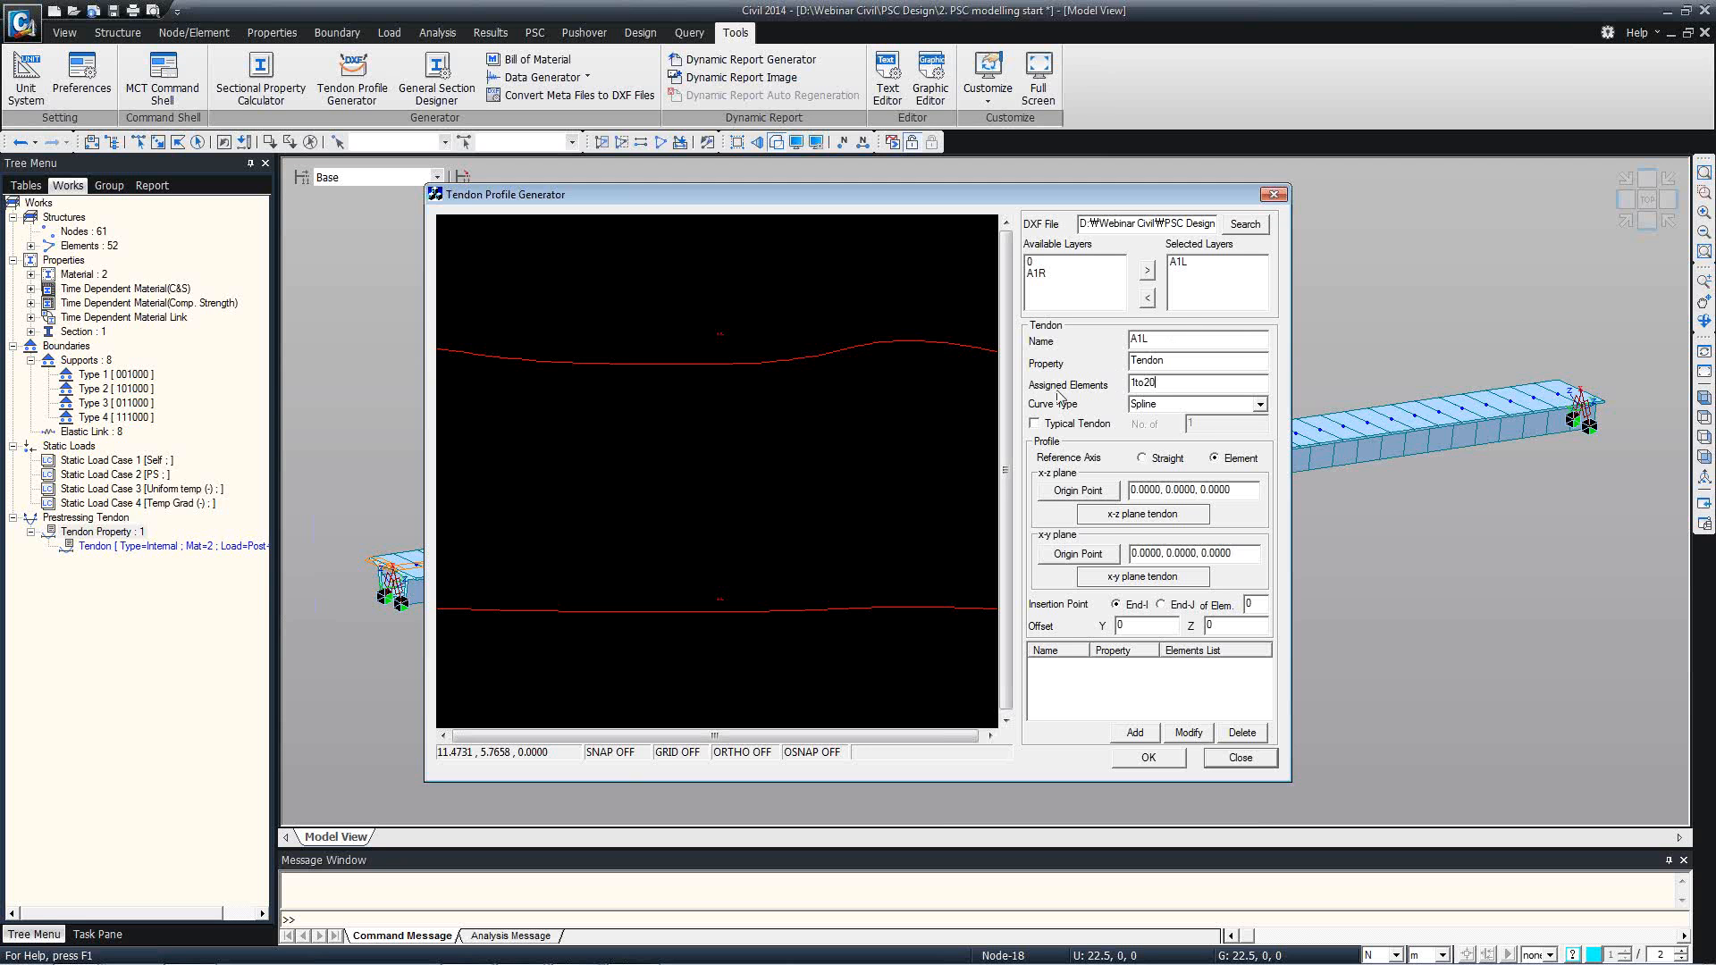
Assign the upper curve as tendon A1L's x-z profile and the lower curve as its x-y profile, picking an origin point for each.
click(1114, 518)
click(712, 361)
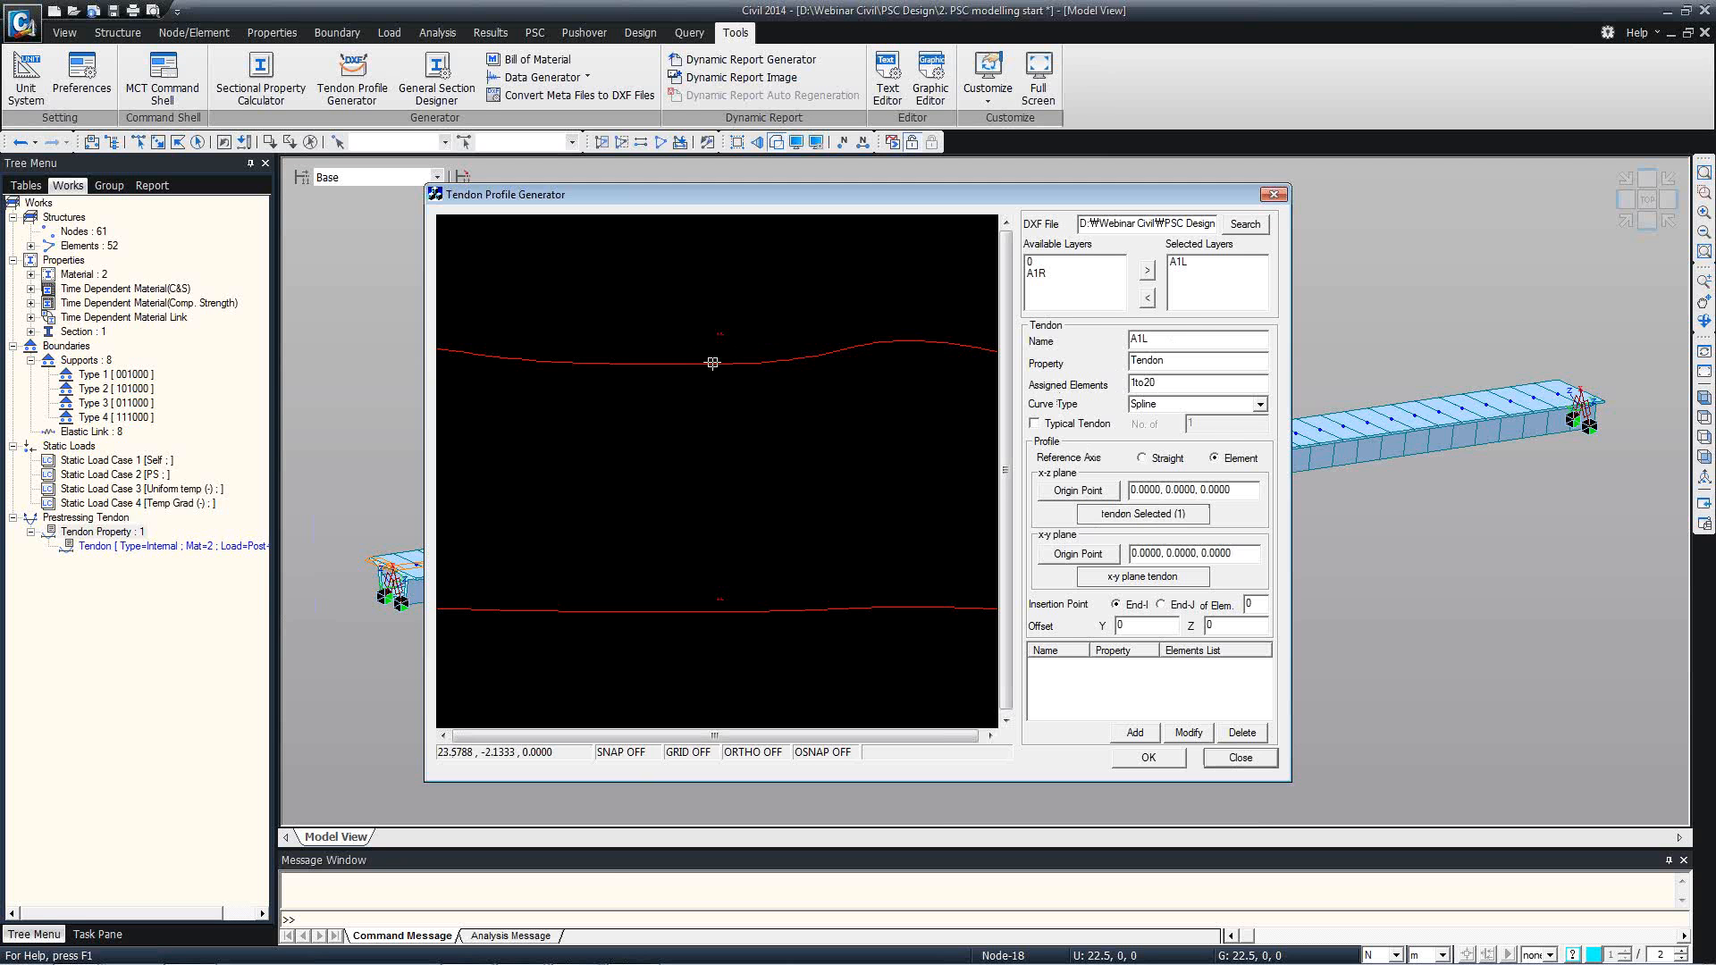
click(1068, 490)
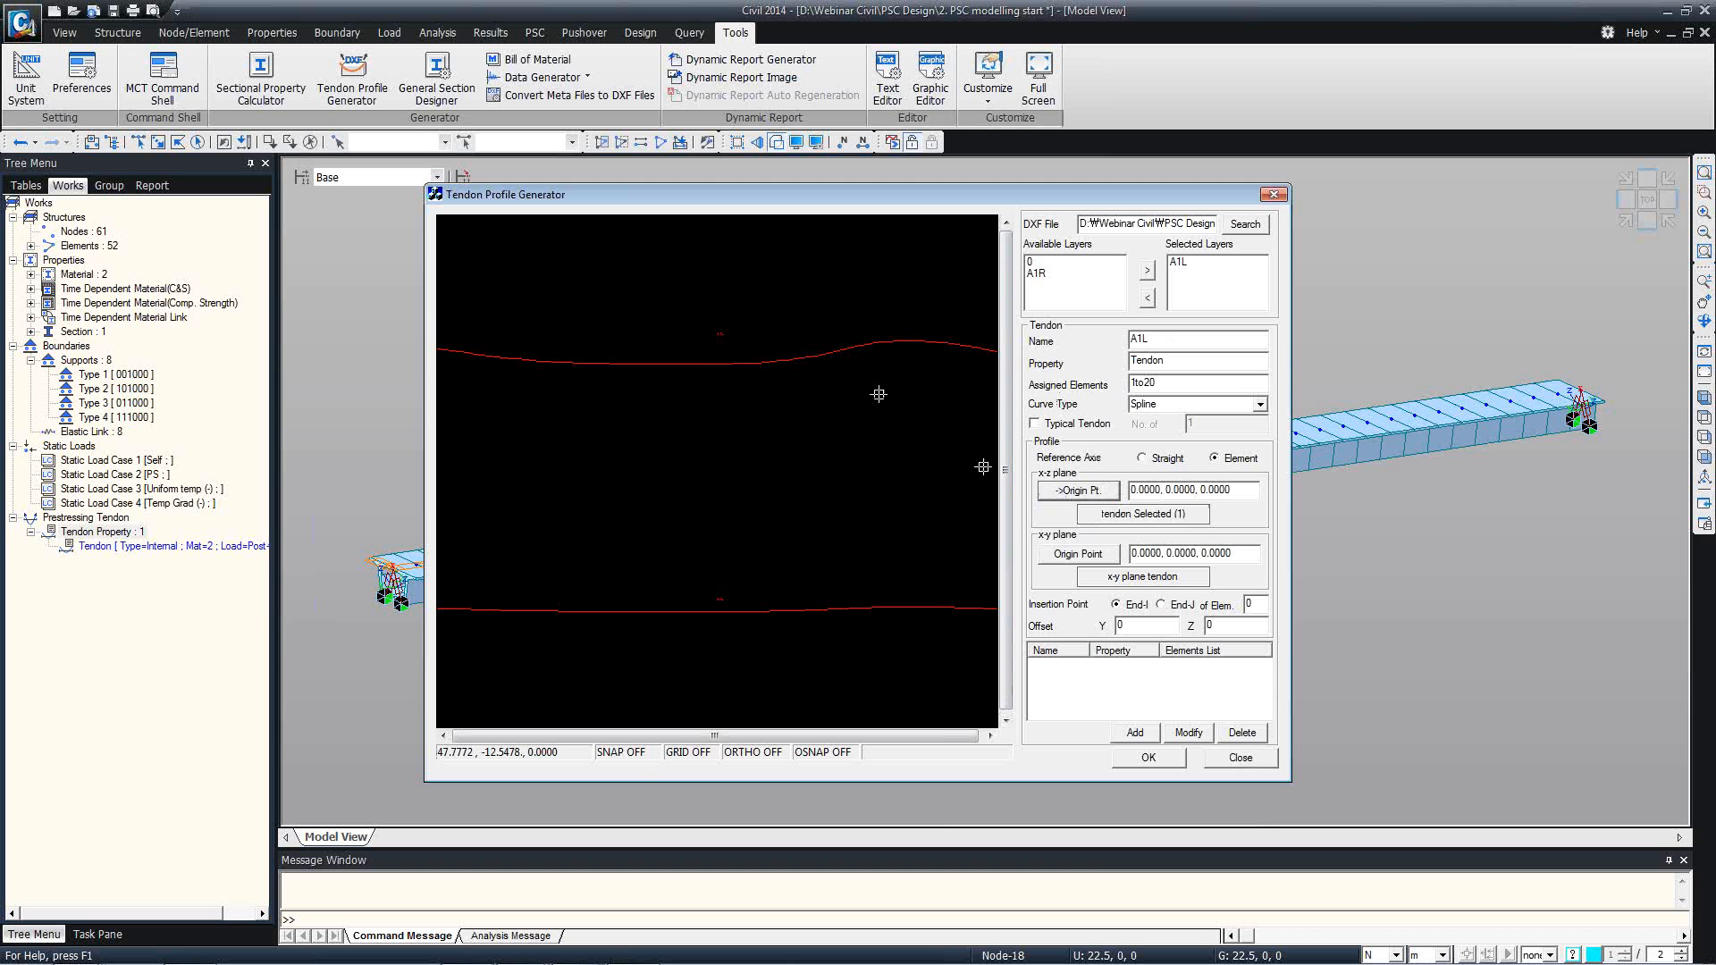
click(694, 367)
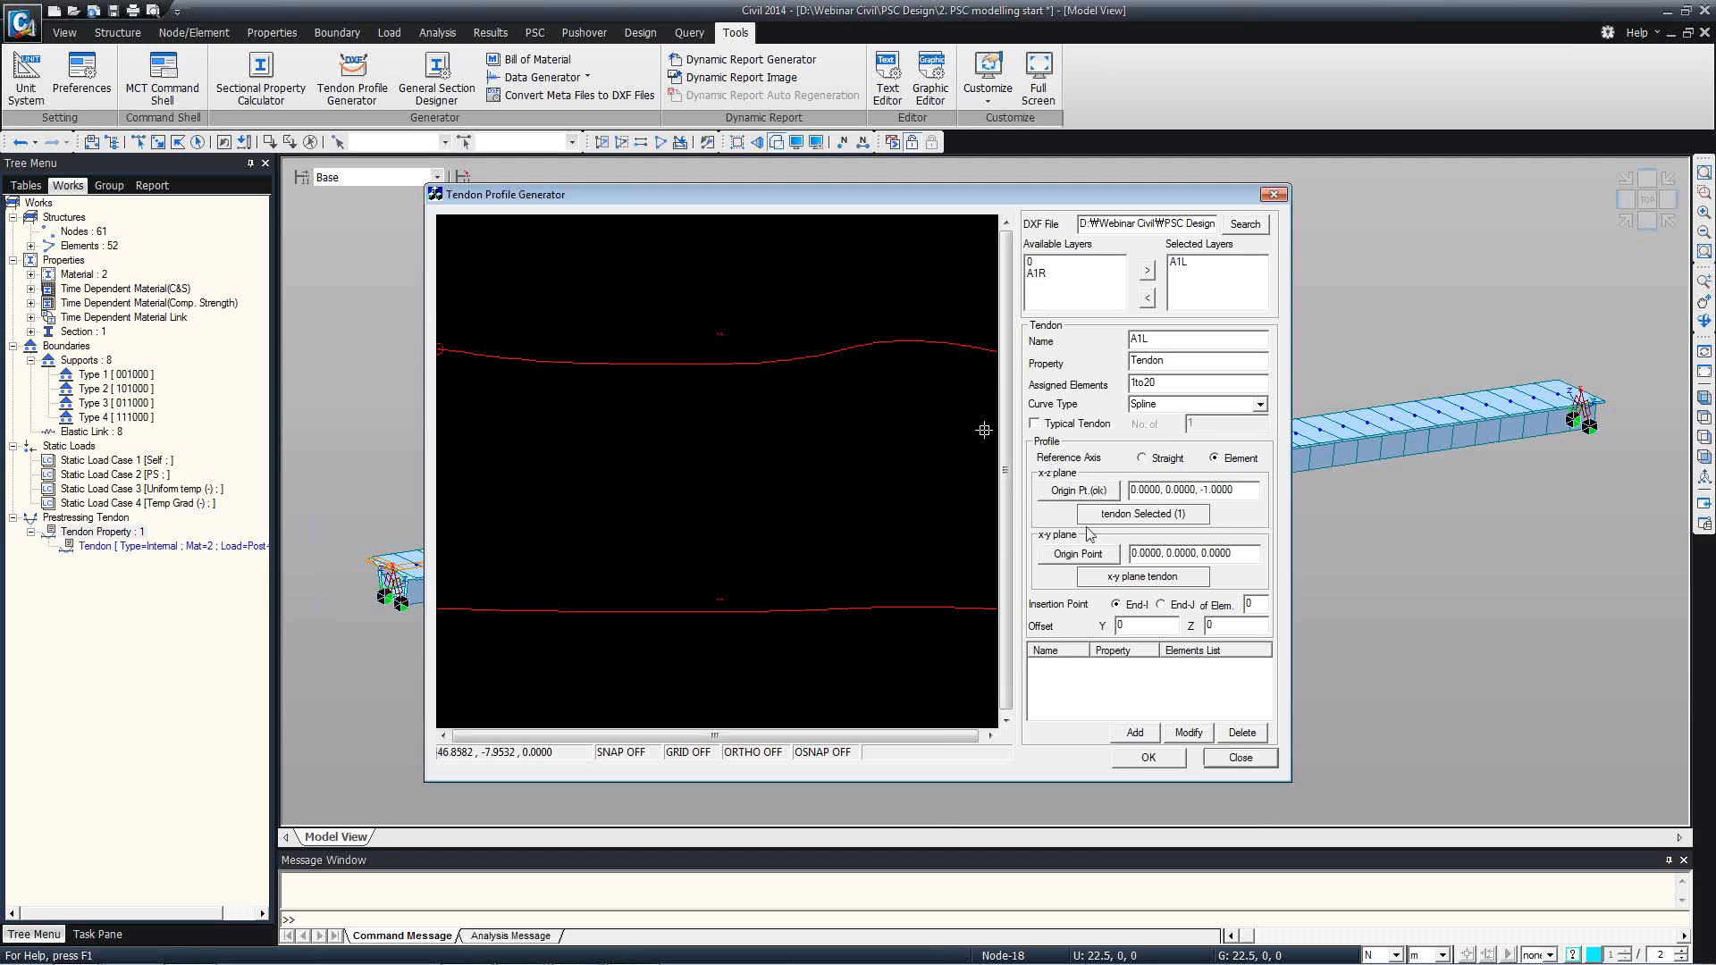
click(1159, 581)
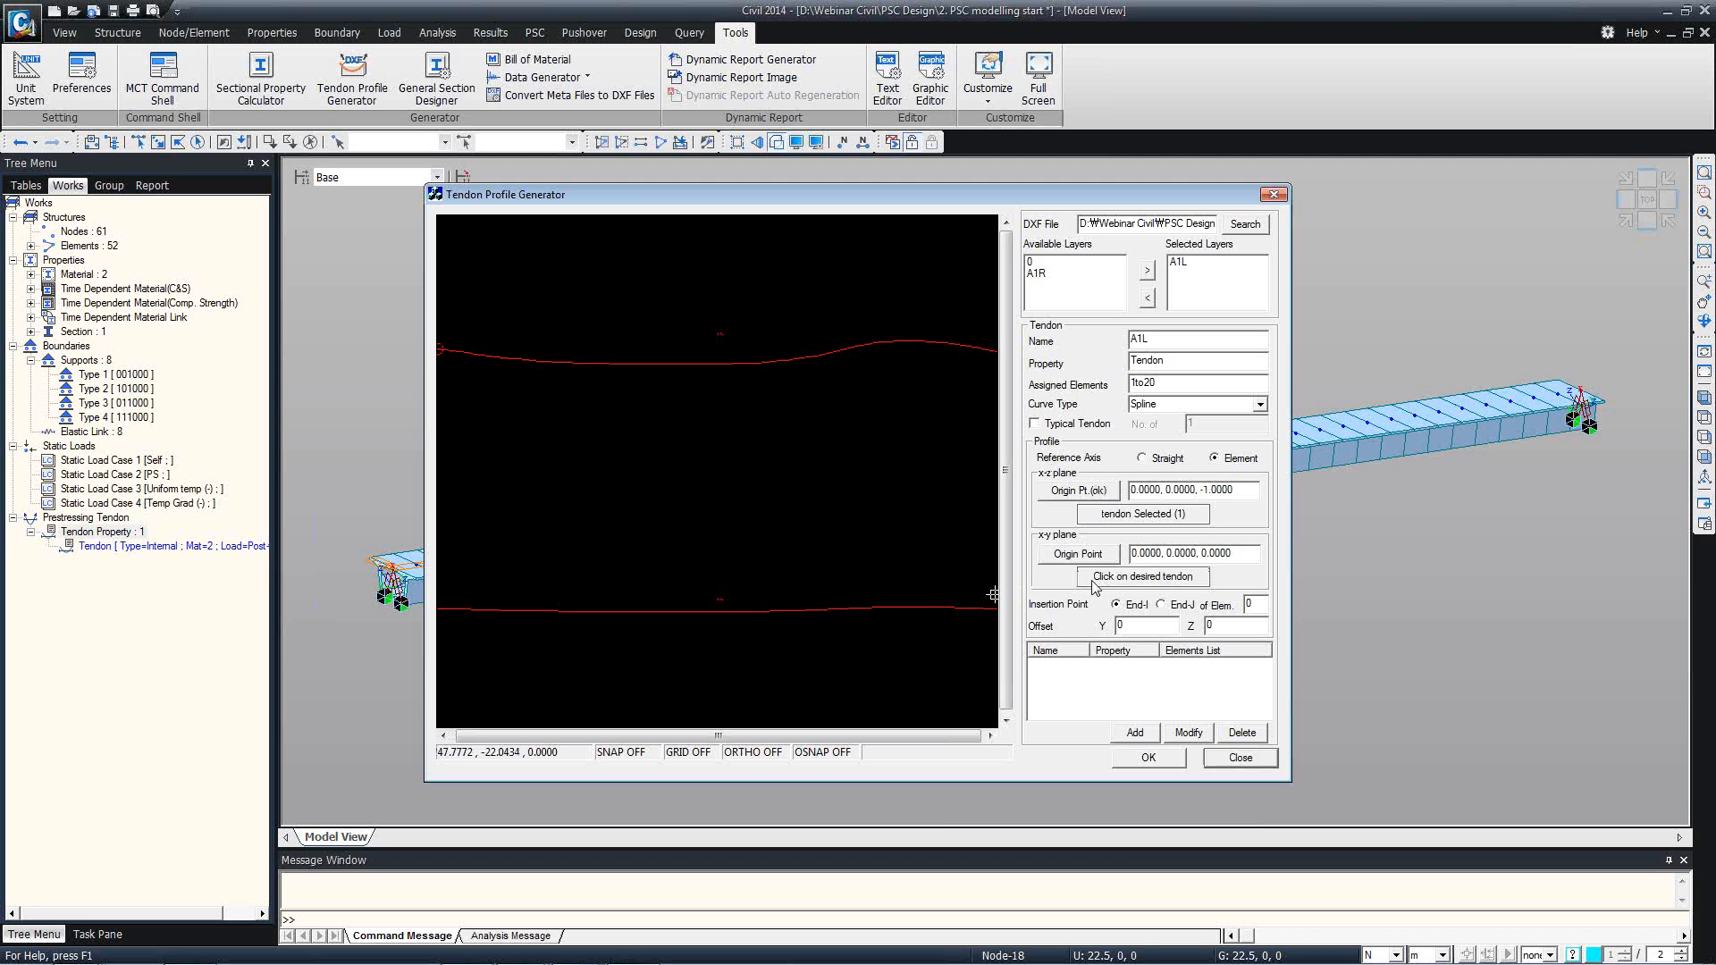
click(898, 609)
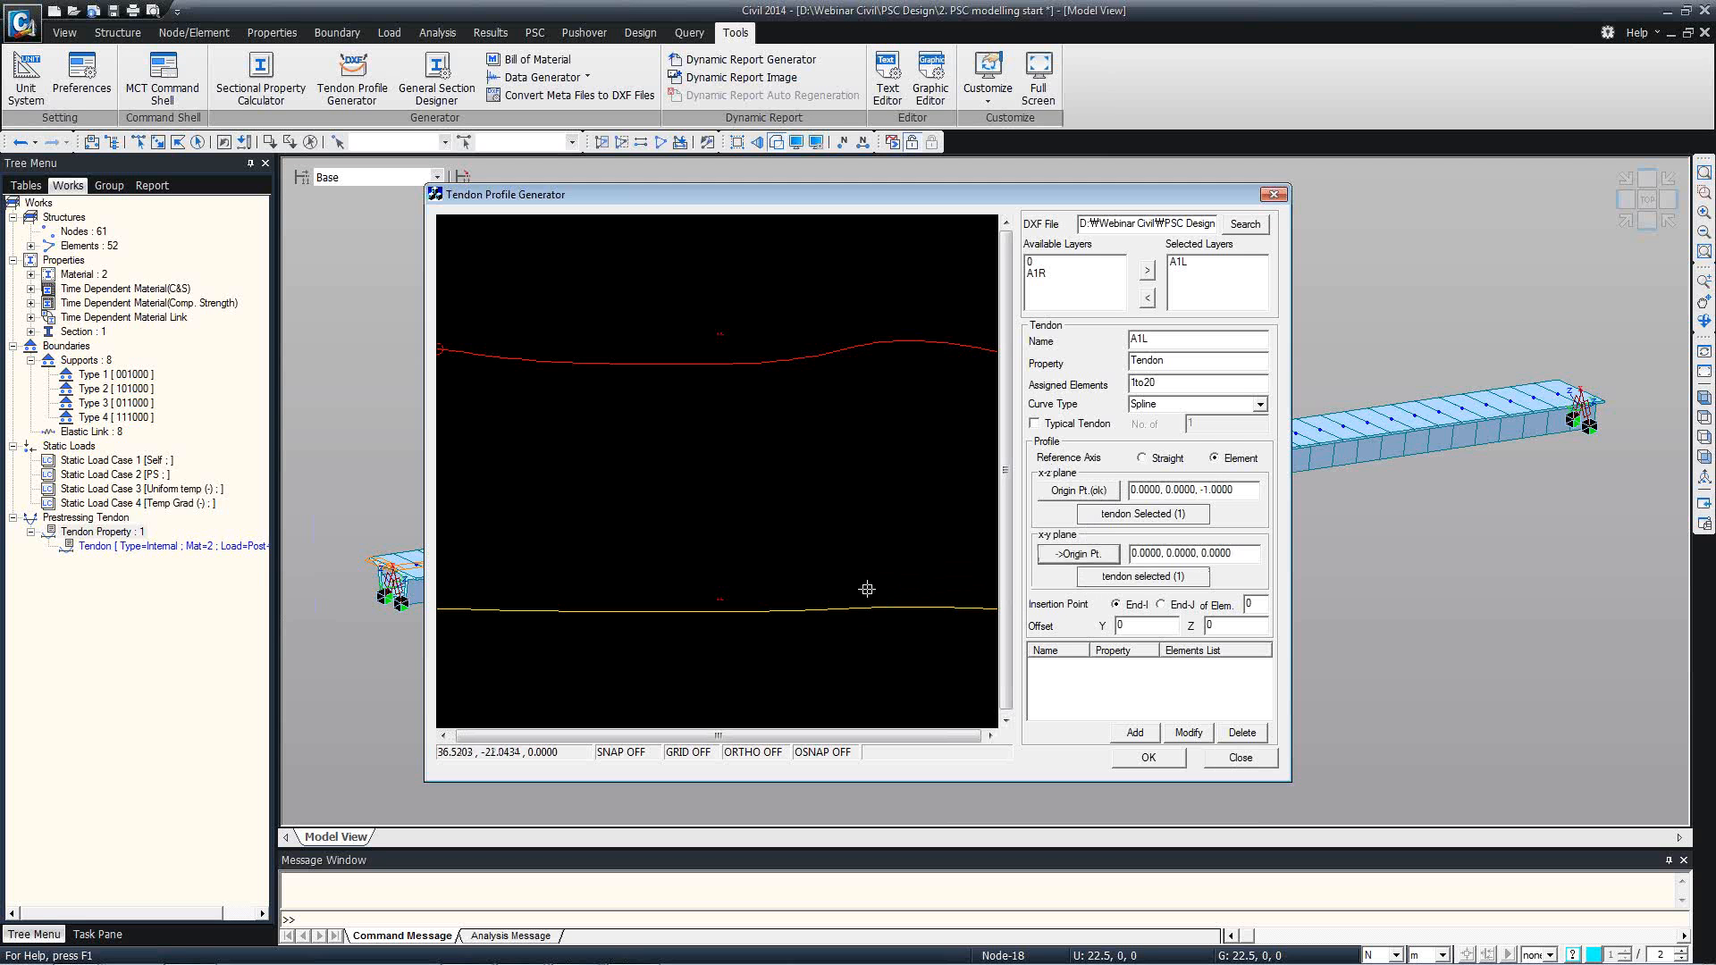
click(862, 608)
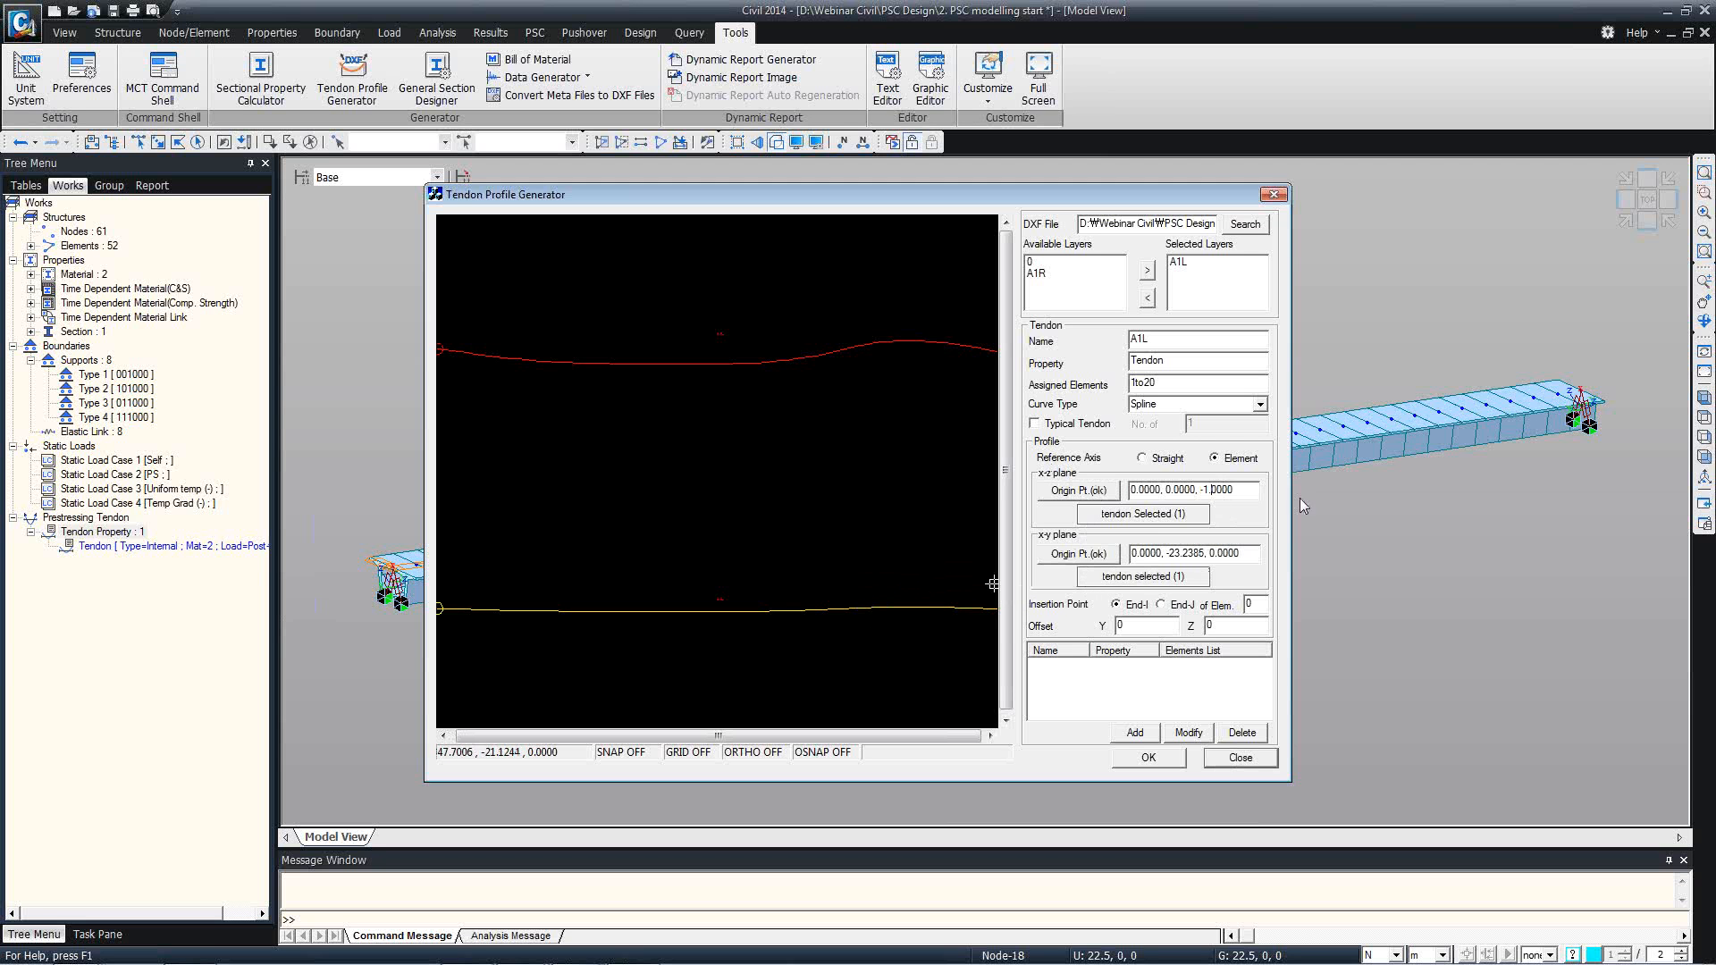
Set the x-z origin's third coordinate to 0.5, insertion element 1 and Y offset 2.46, and add tendon A1L to the list.
key(shift+Left)
key(shift+Left)
text(0)
key(shift+Left)
text(5)
text(1)
key(Tab)
text(2.46)
click(1135, 732)
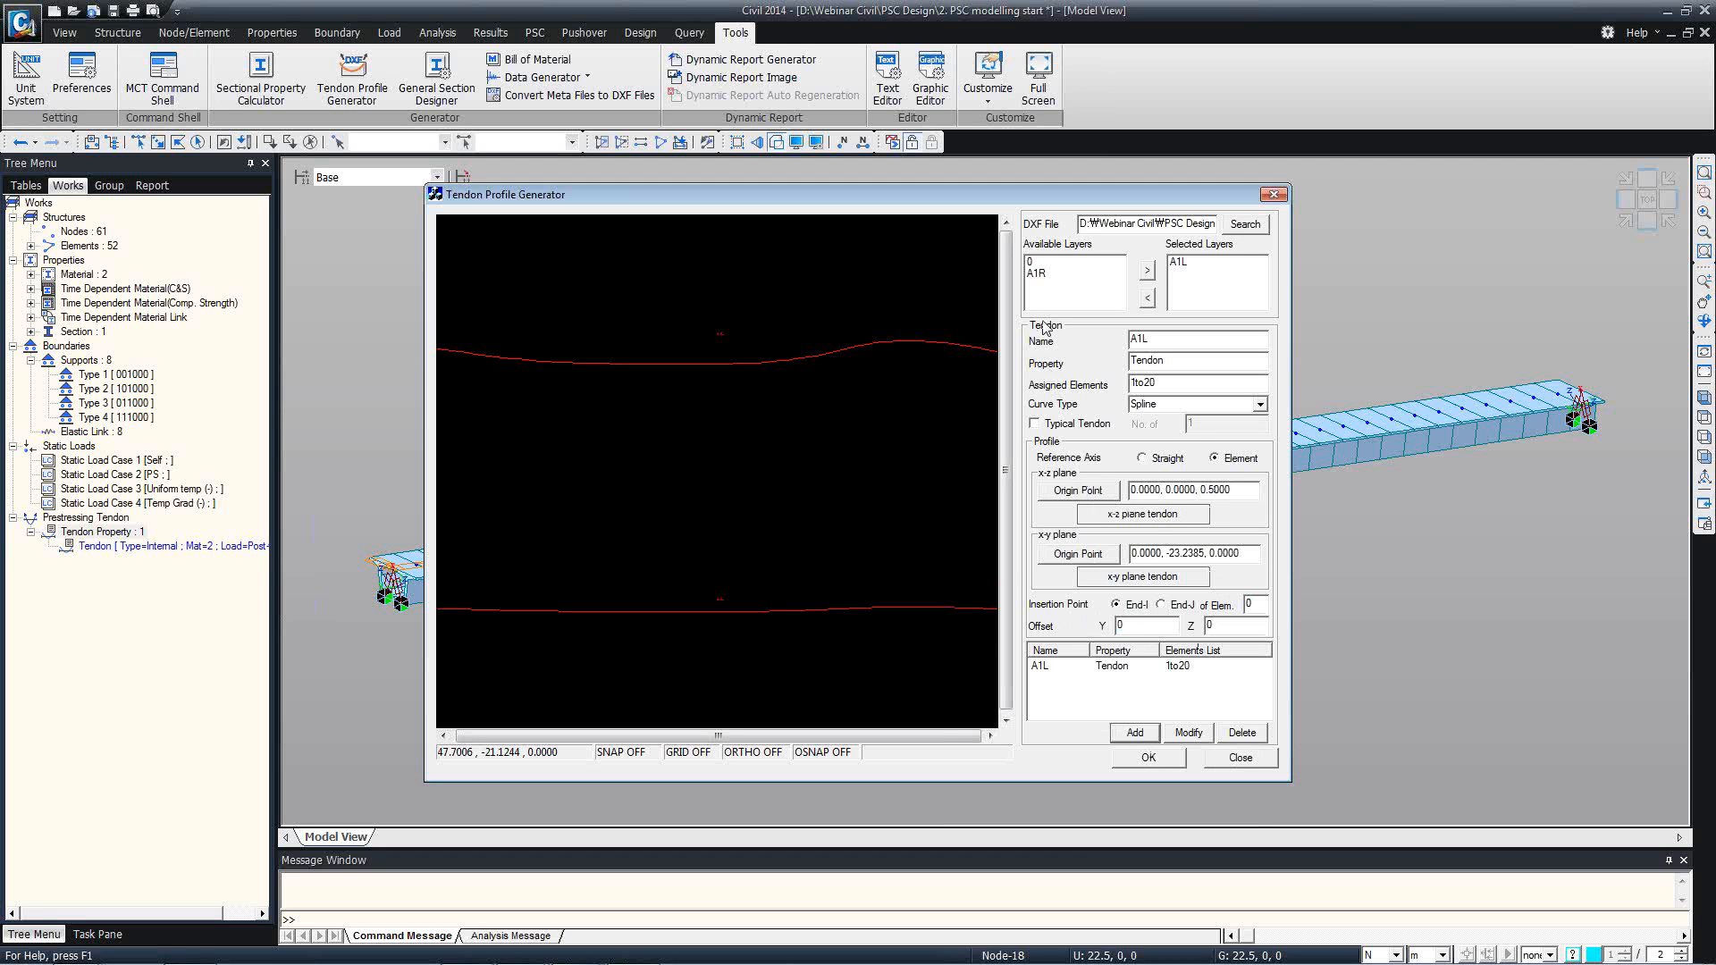
Replace the selected DXF layer A1L with A1R and rename the tendon A1R.
double_click(1040, 274)
double_click(1206, 263)
text(R)
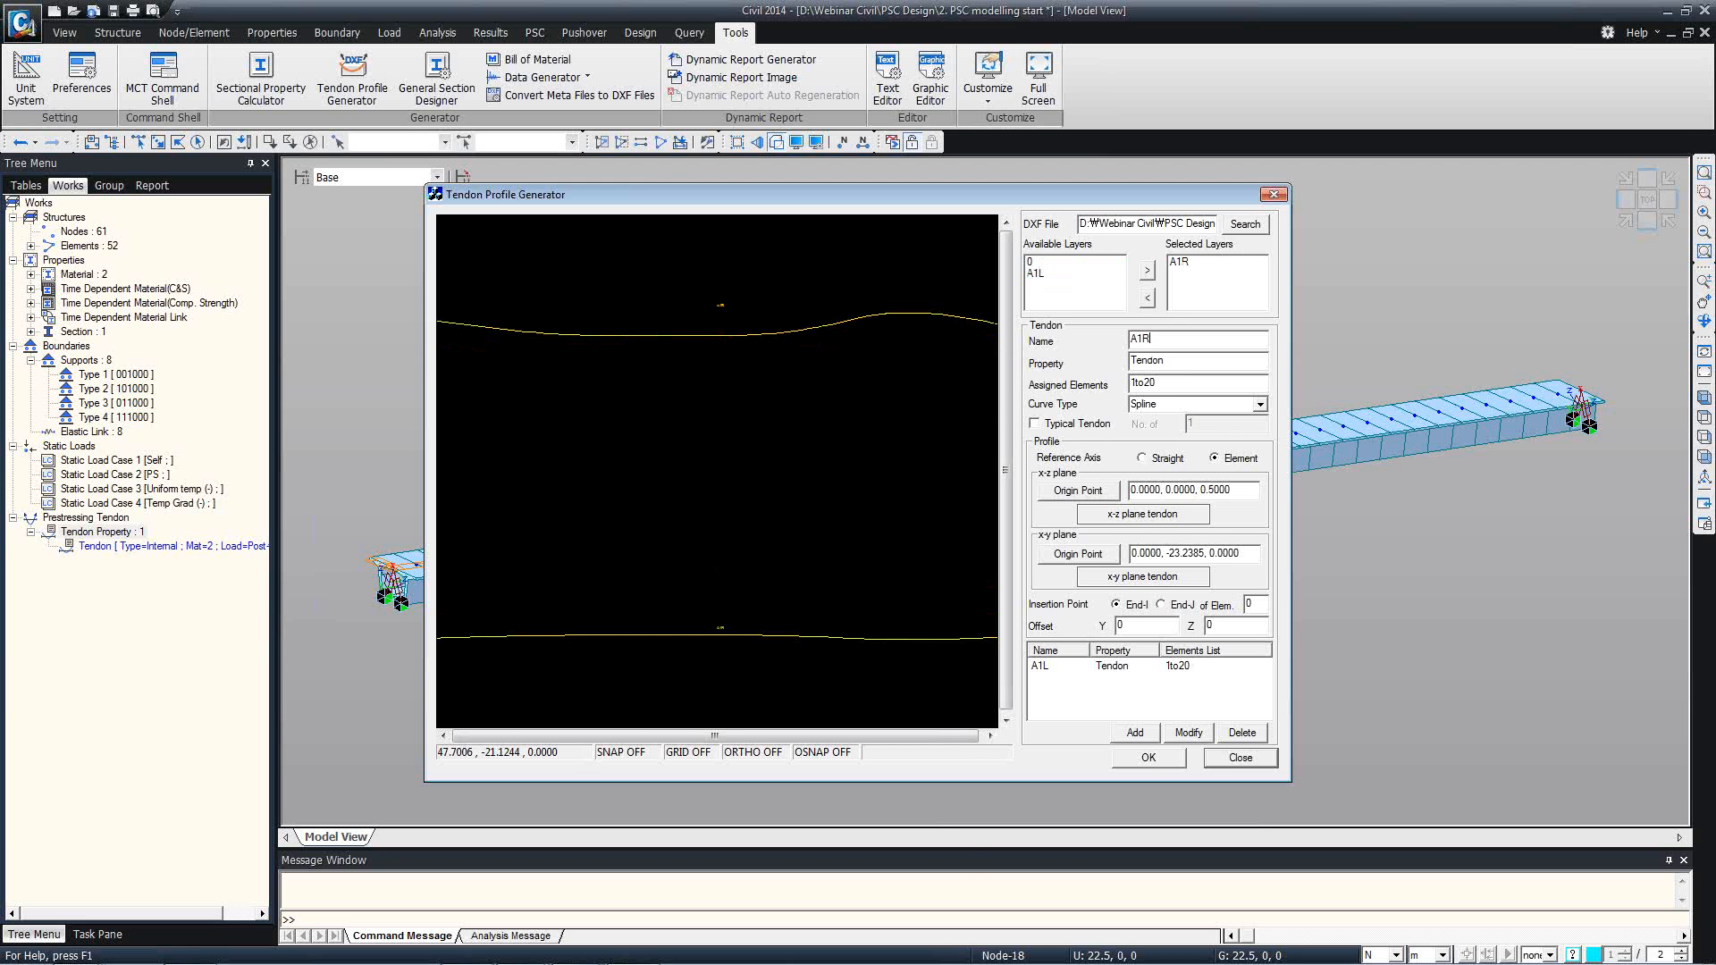
Assign the upper curve to tendon A1R's x-z plane and the lower curve to its x-y plane, with an origin point for each.
click(1153, 514)
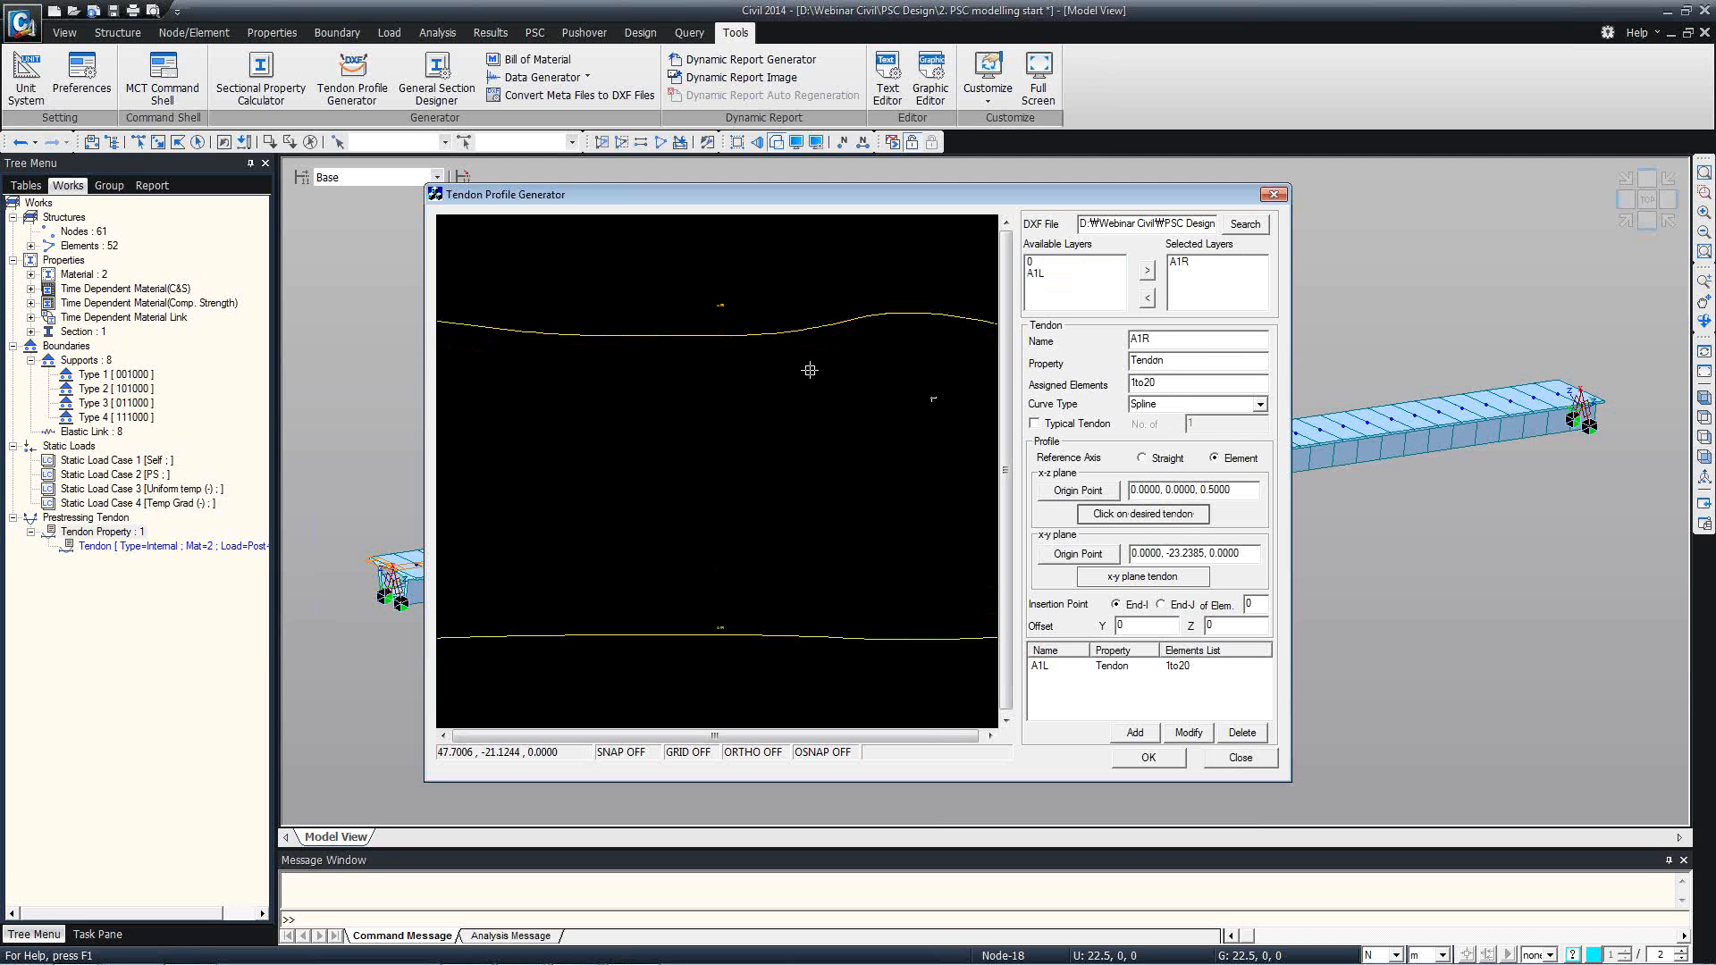
click(750, 335)
click(1078, 490)
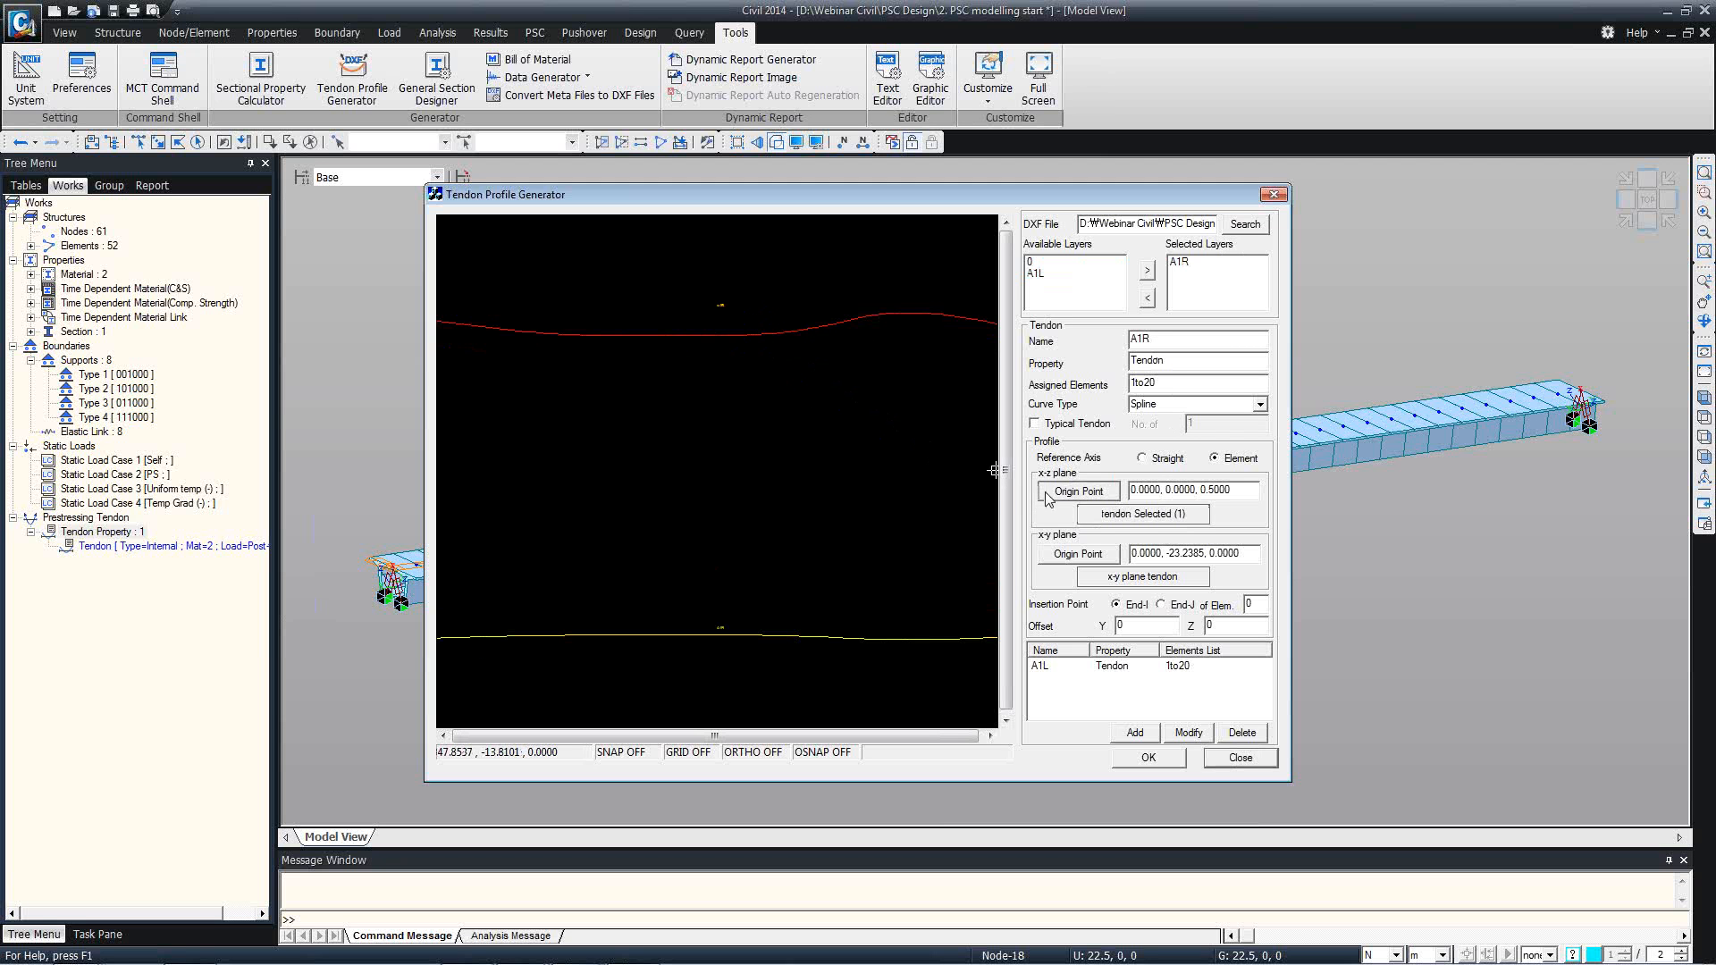
click(754, 334)
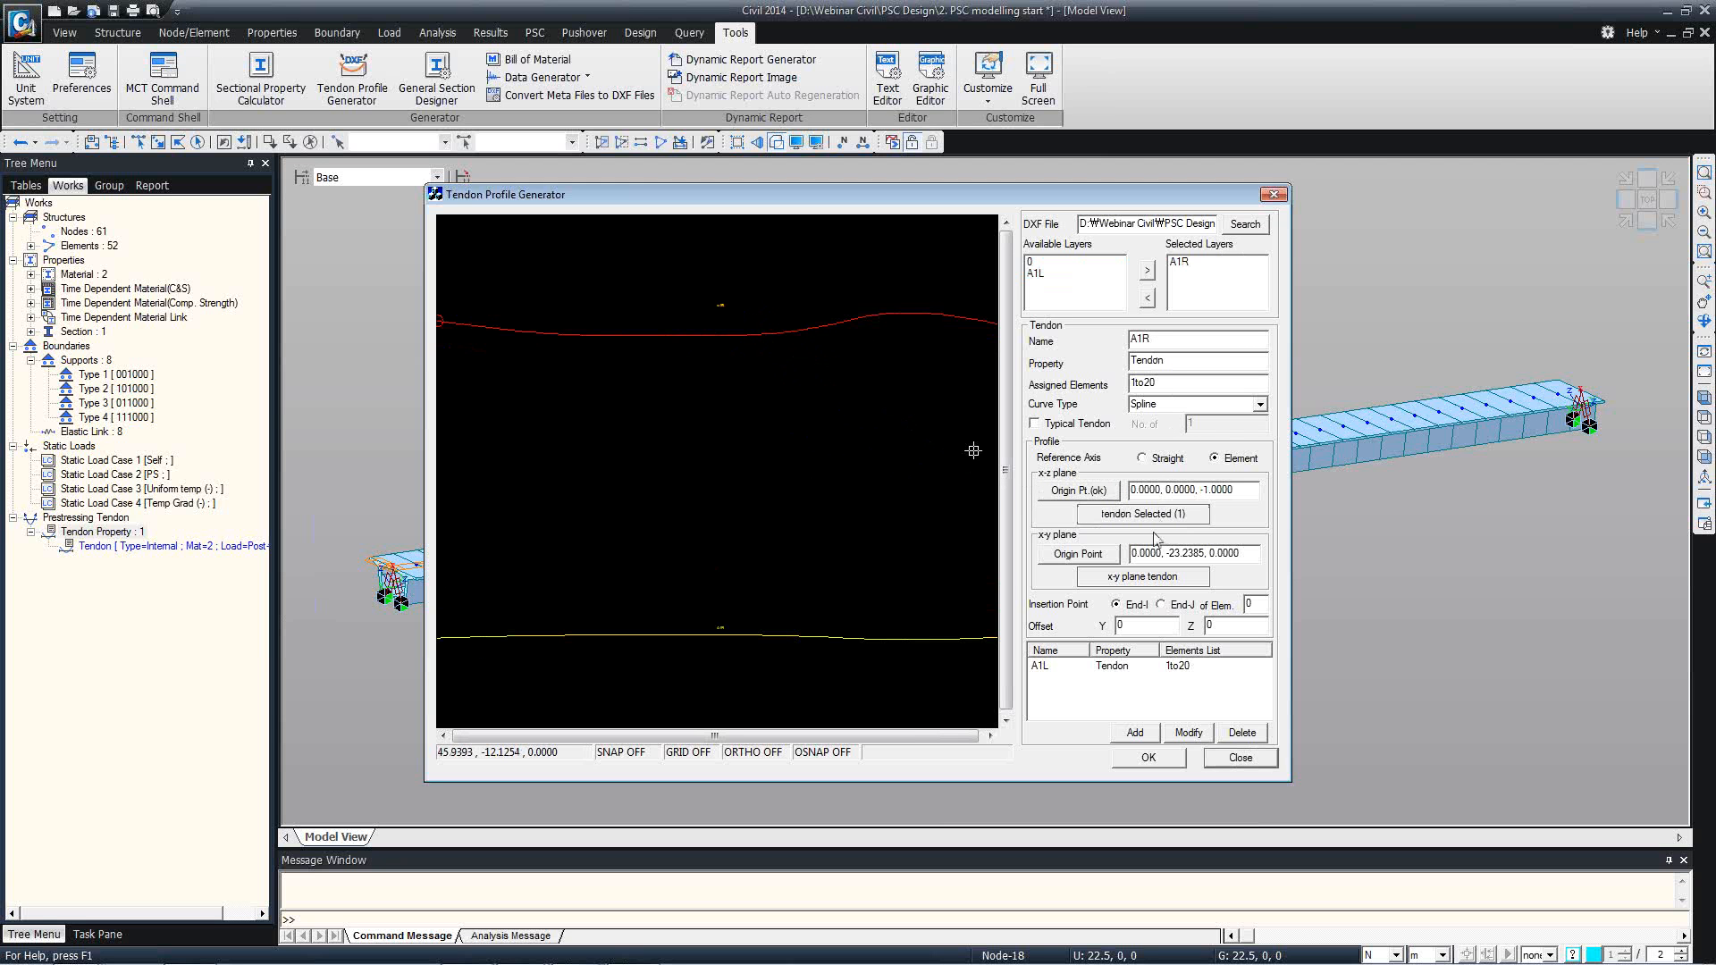
click(1143, 577)
click(849, 632)
click(1077, 554)
click(864, 630)
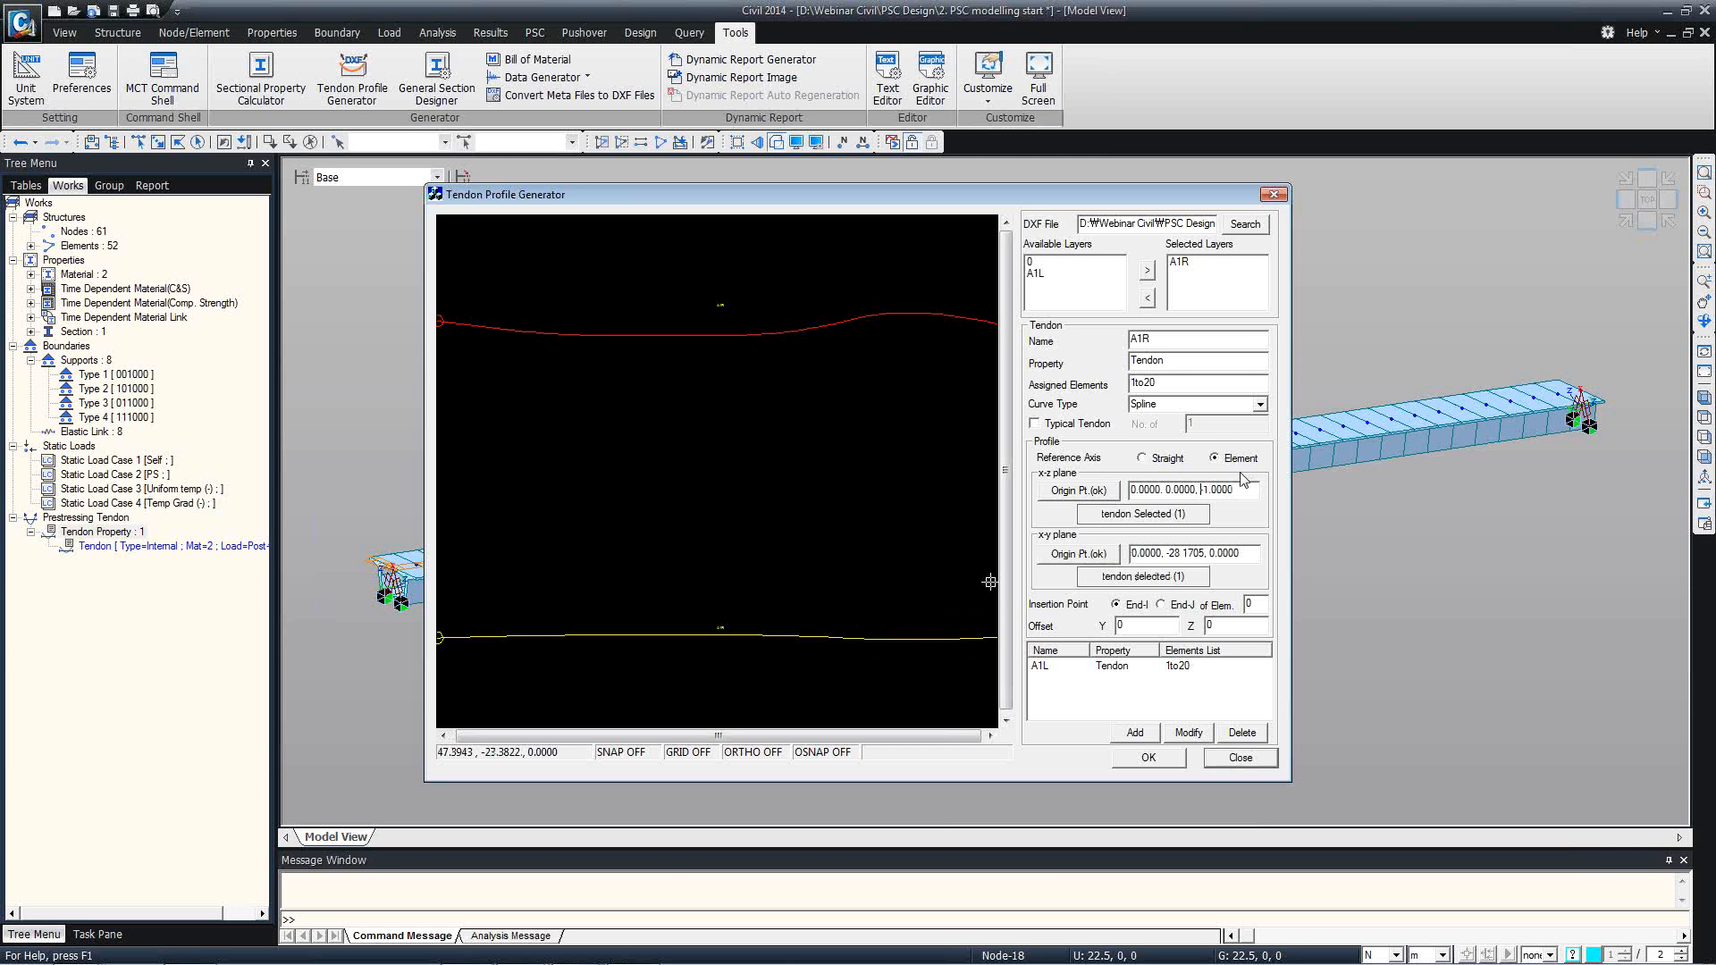
Set the x-z origin's third coordinate to 0.5, insertion element 1 and Y offset -2.46, and add tendon A1R to the list.
text(0)
double_click(1255, 604)
text(1)
key(Tab)
text(-2.46)
click(1132, 733)
Generate the tendon text file, copy all its contents into the MCT Command Shell, and run them to import both tendons.
click(1147, 759)
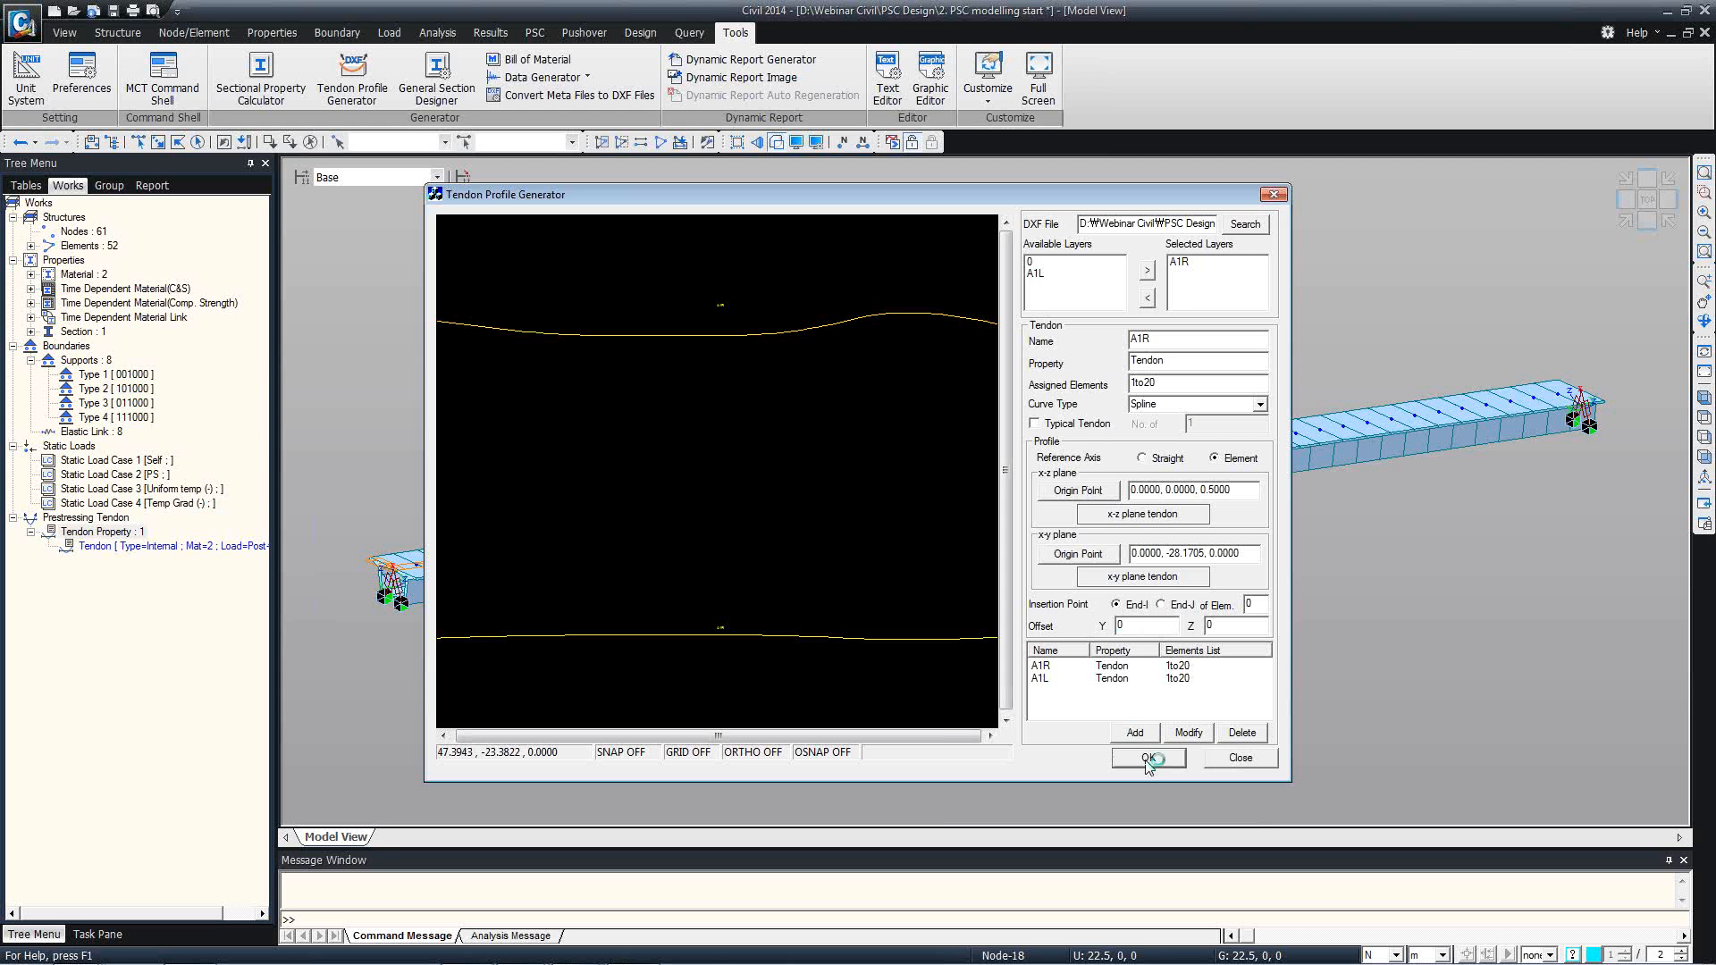
key(ctrl+a)
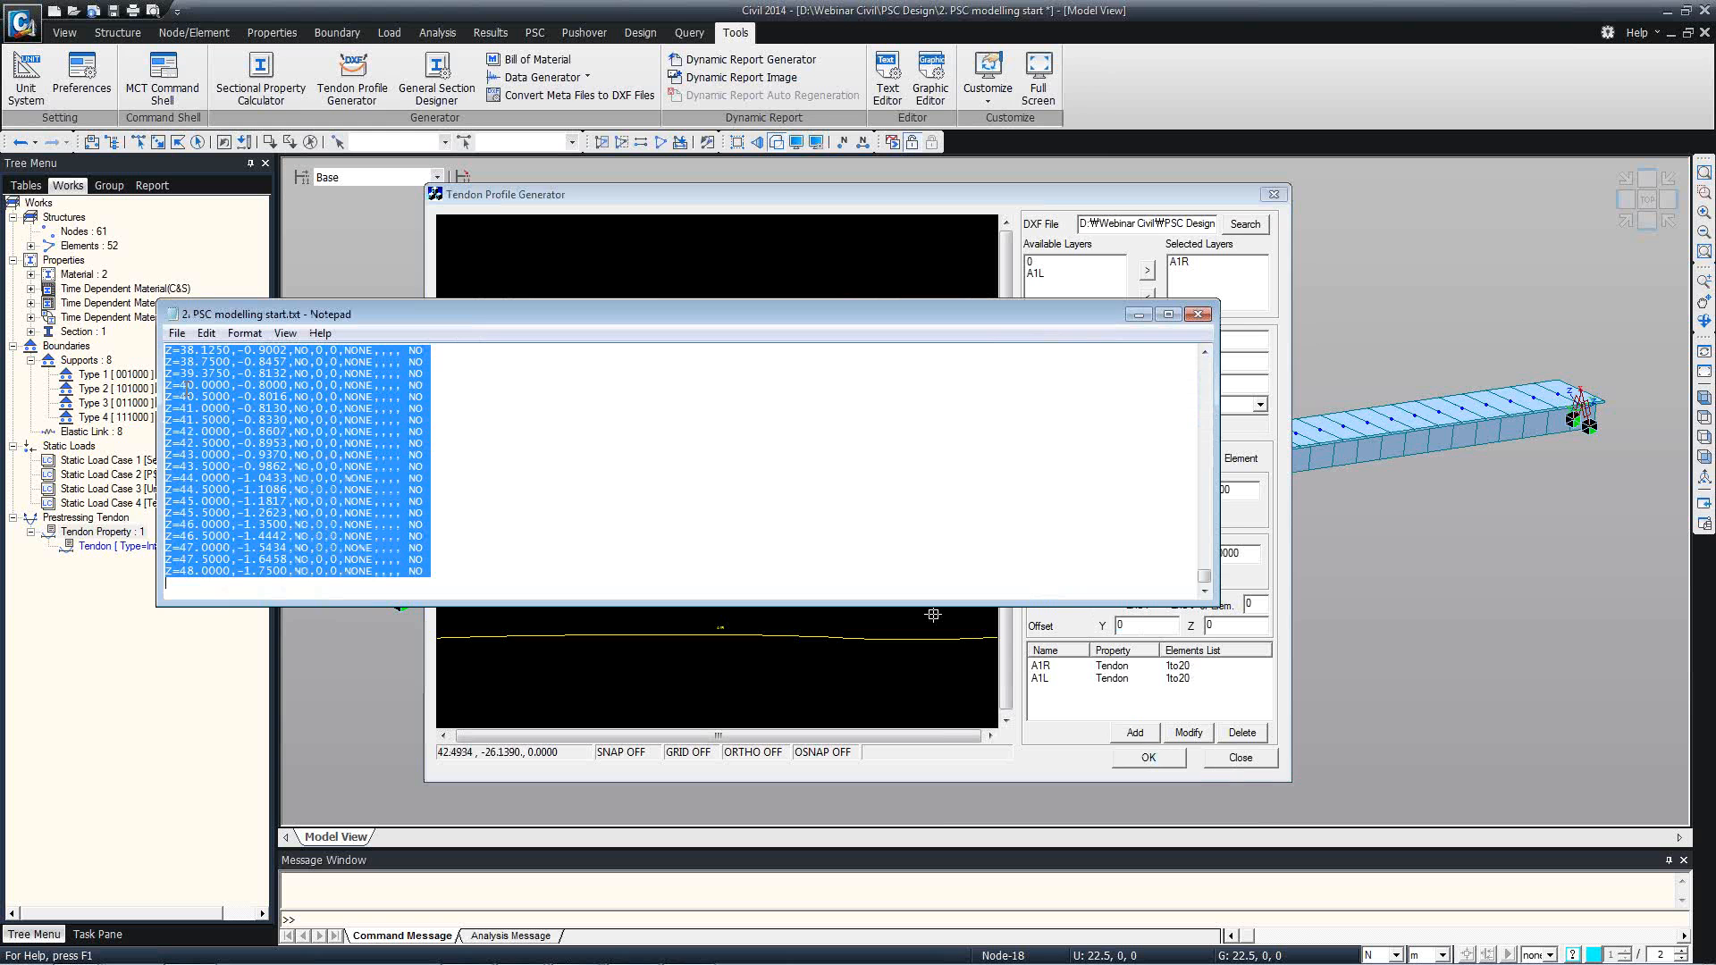
click(150, 103)
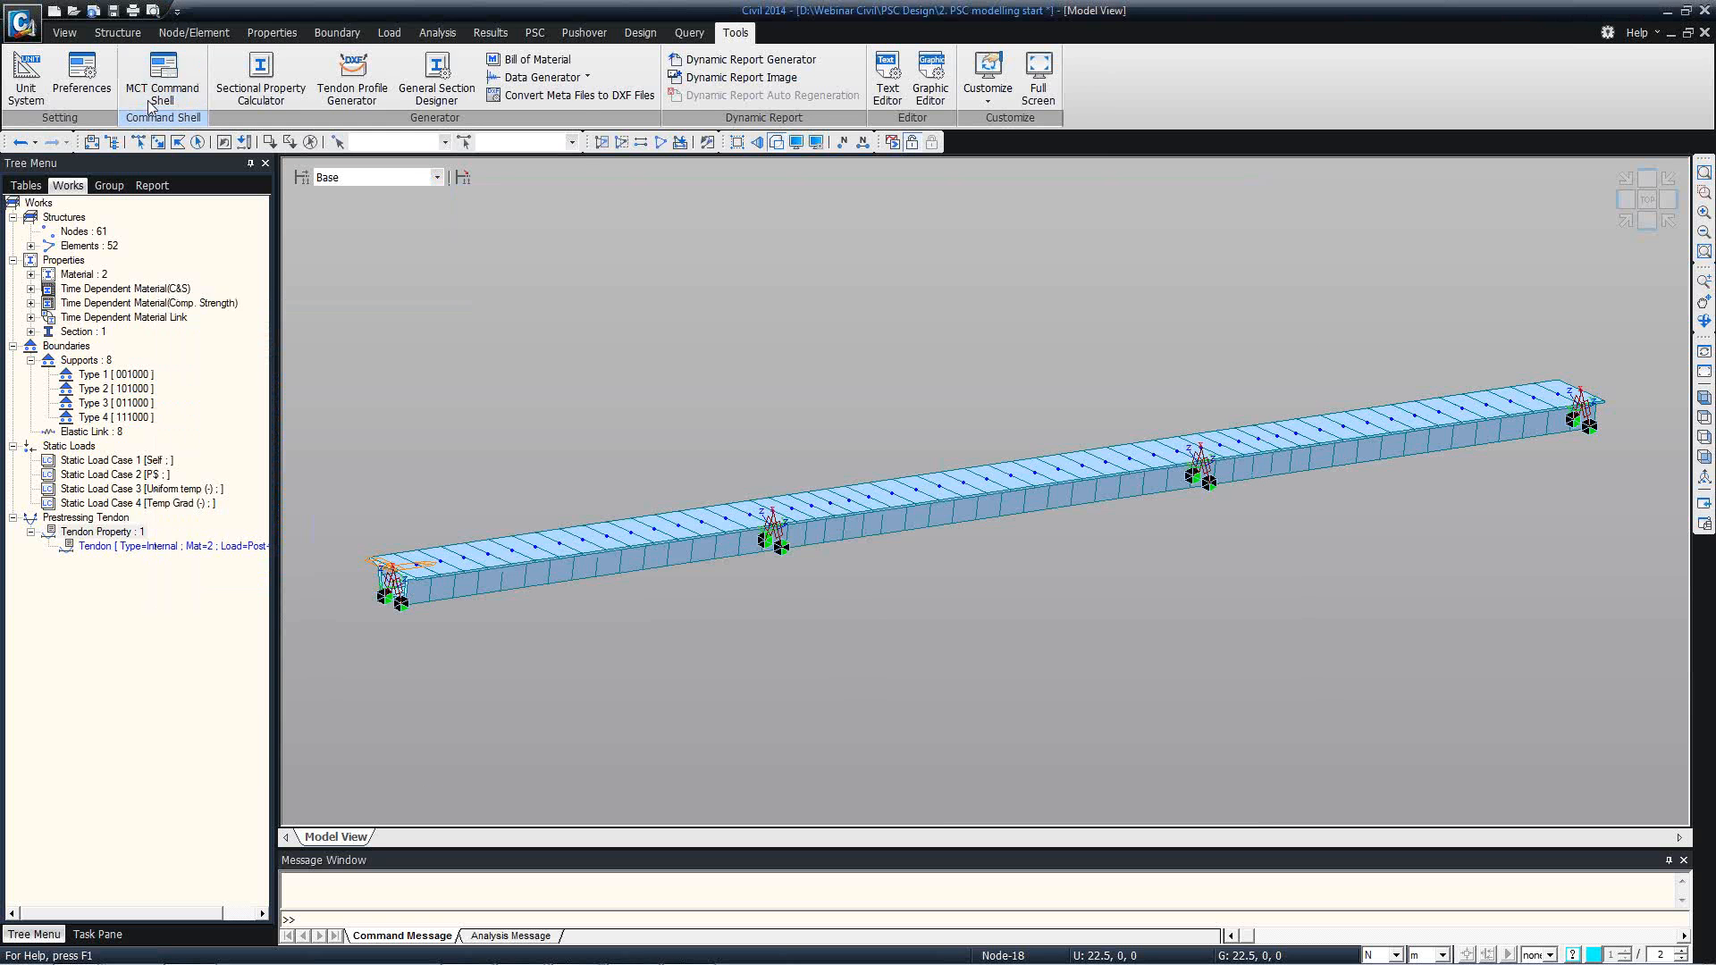
key(ctrl+v)
click(61, 268)
click(534, 266)
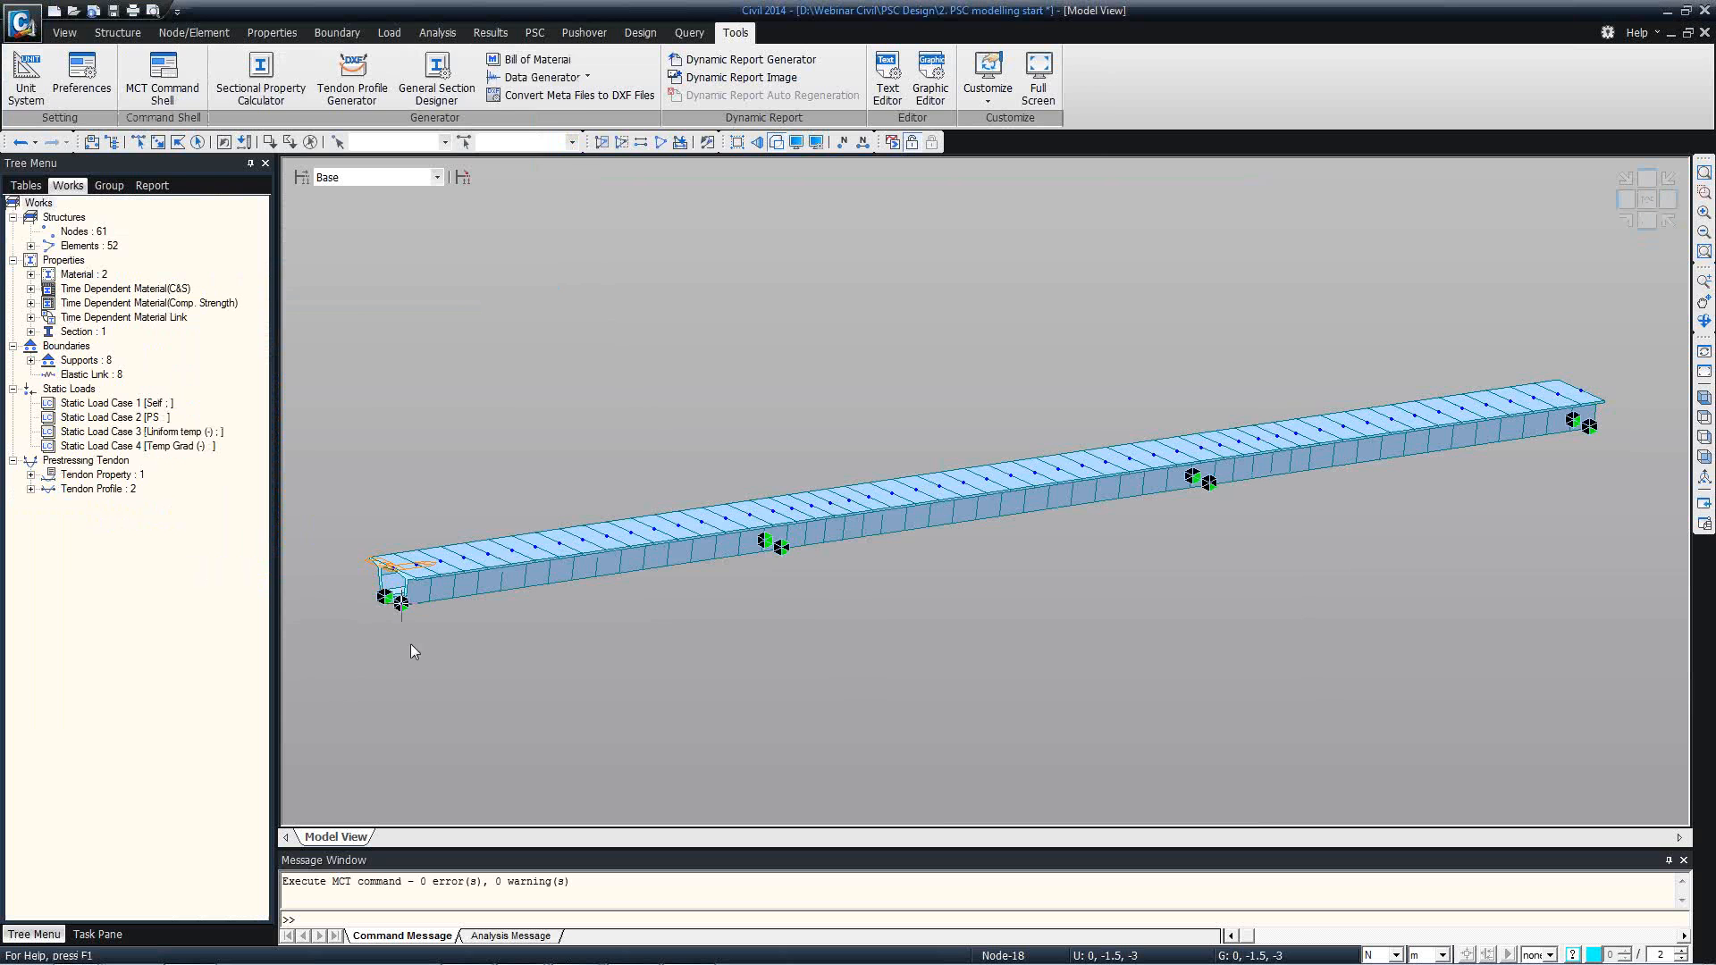
Examine tendon profiles A1L and A1R on the model in cross-section view, and return to the isometric view.
double_click(90, 489)
click(94, 503)
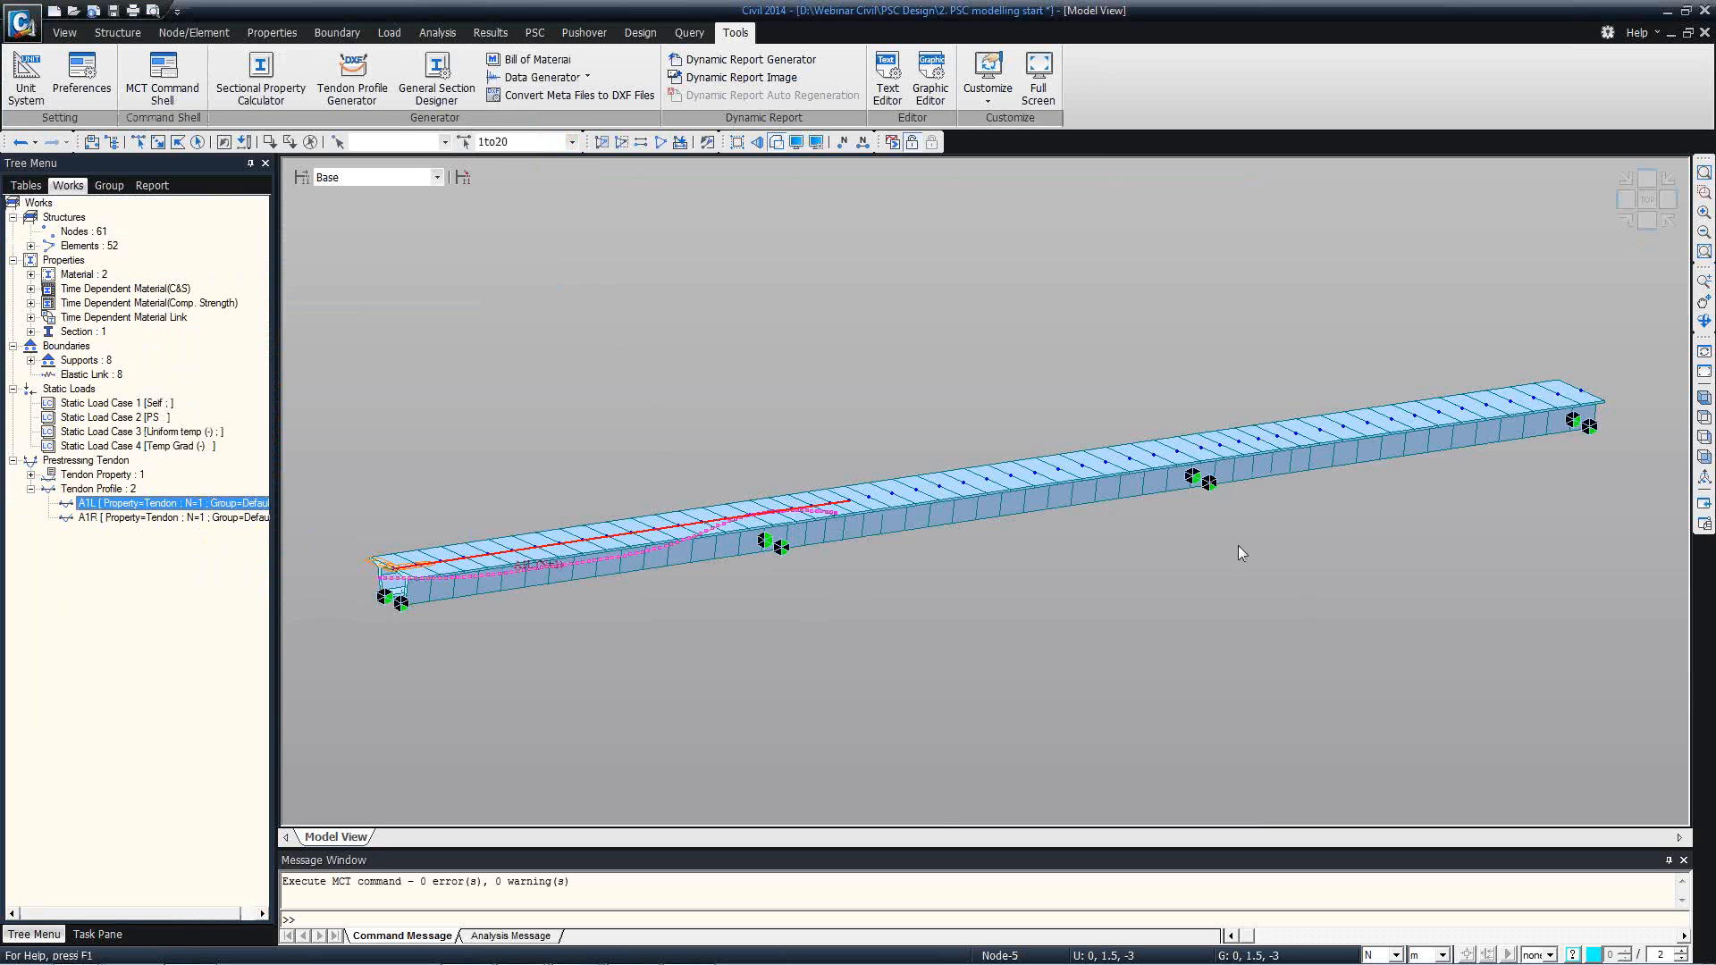
click(1703, 438)
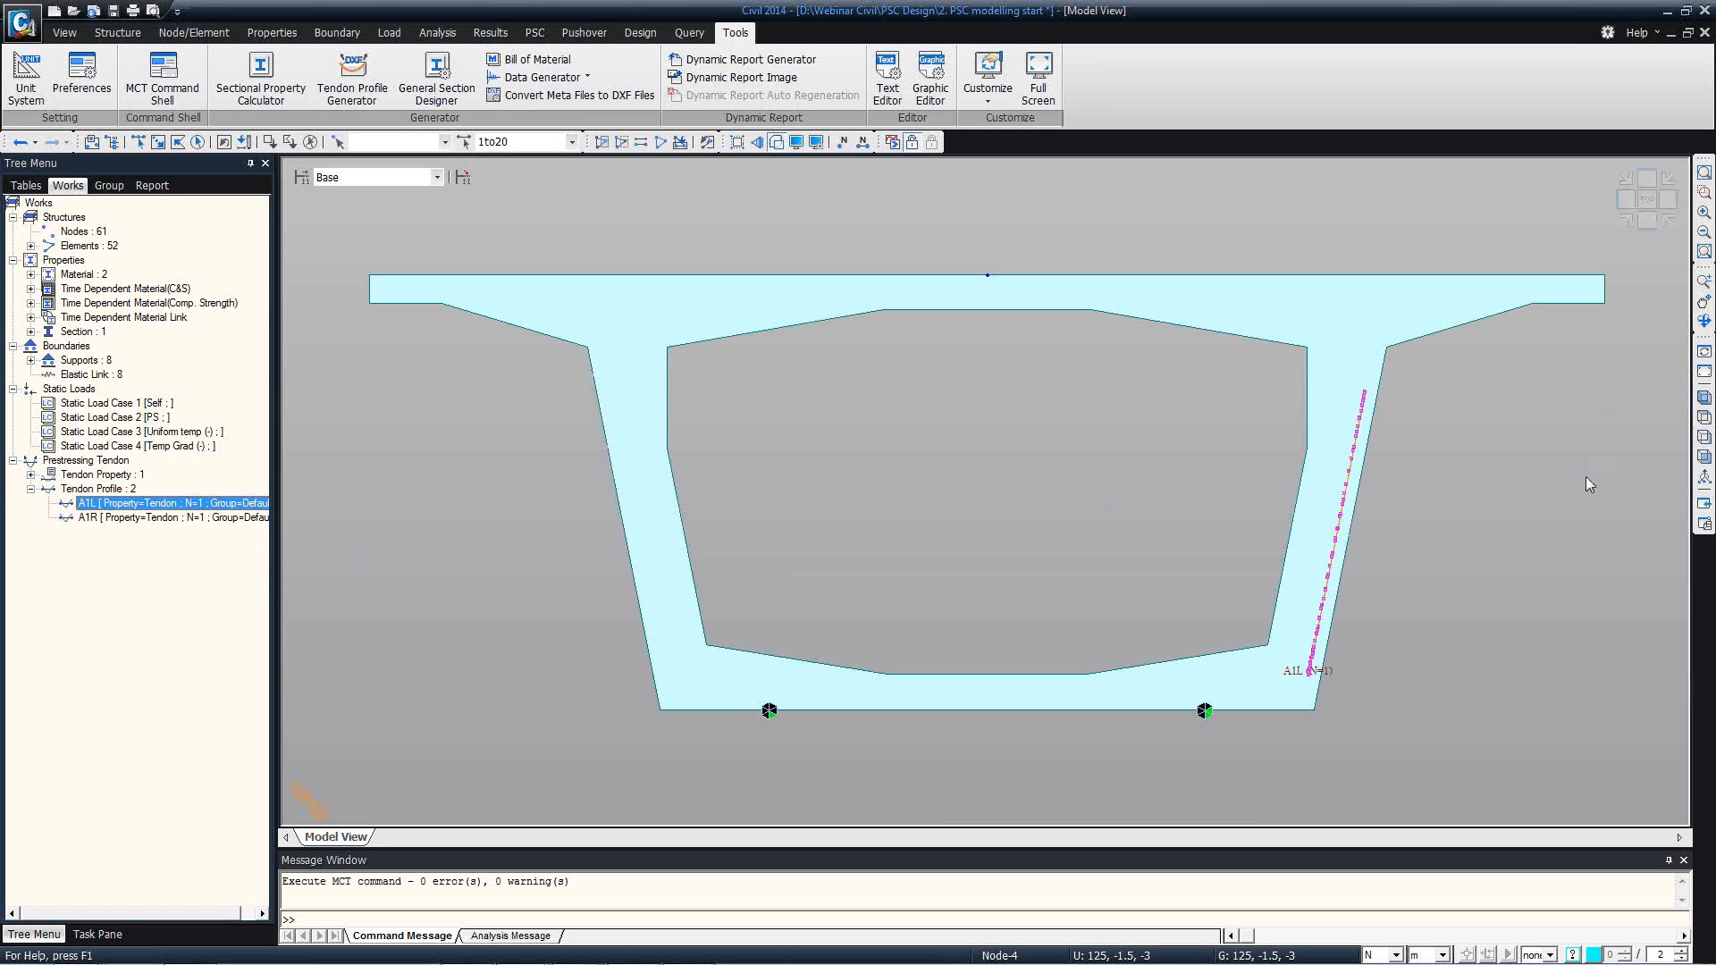
click(202, 518)
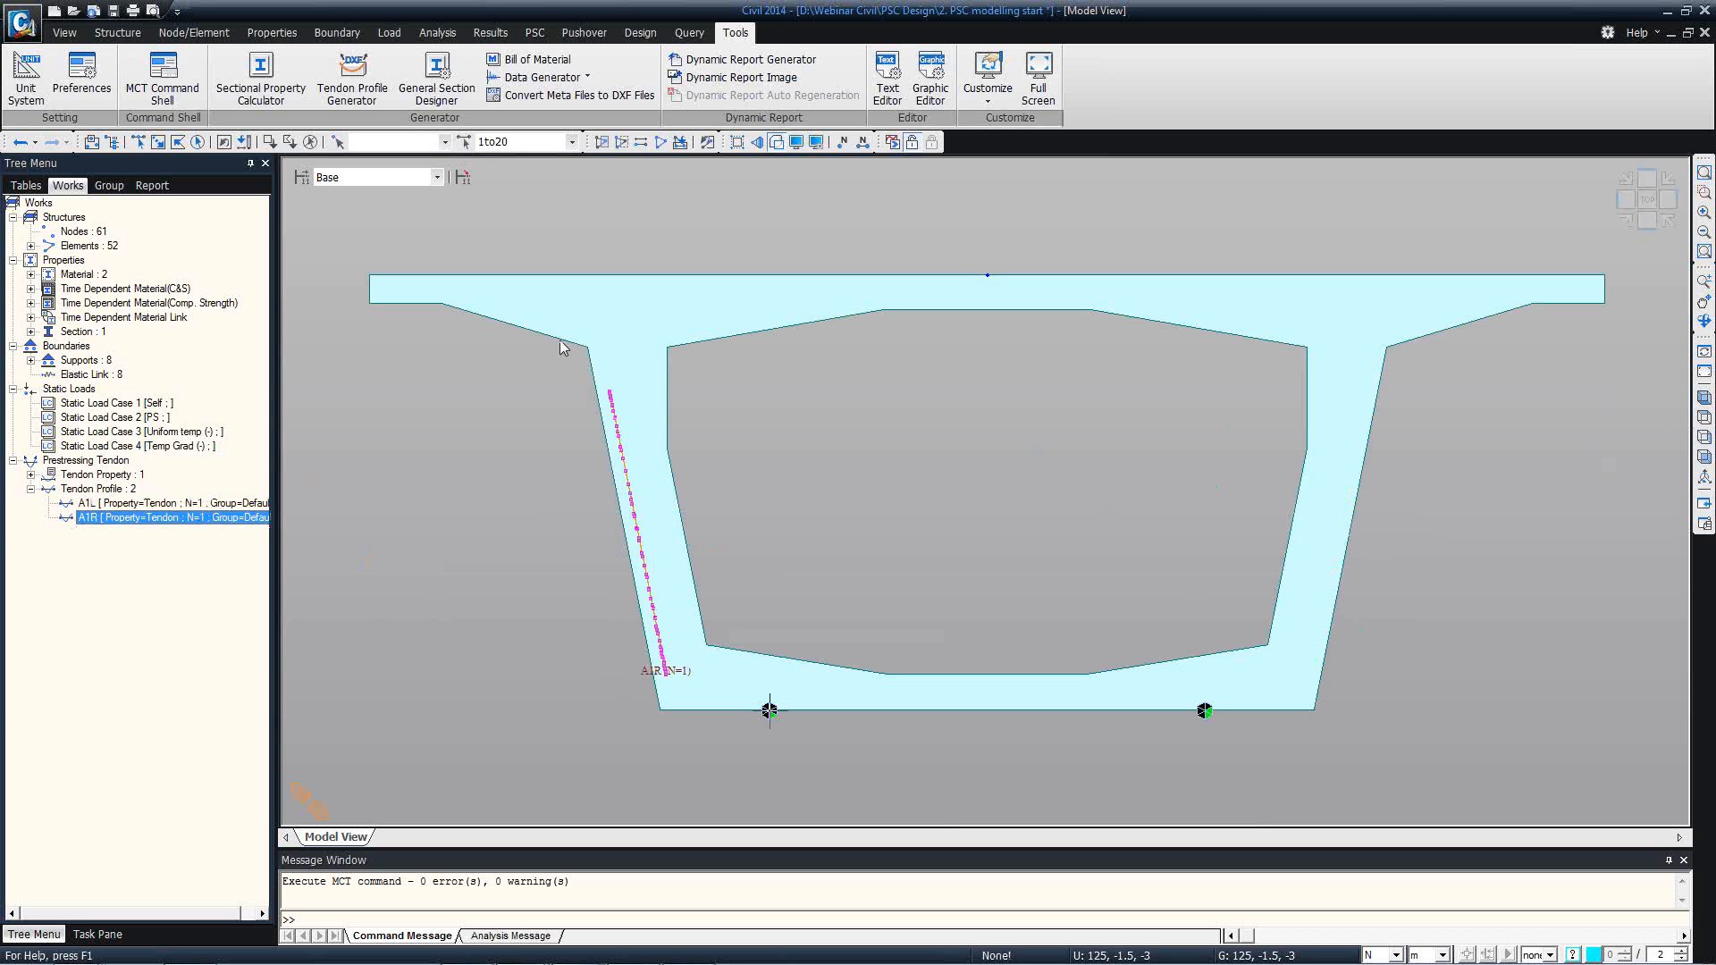
click(243, 502)
click(240, 517)
click(1704, 397)
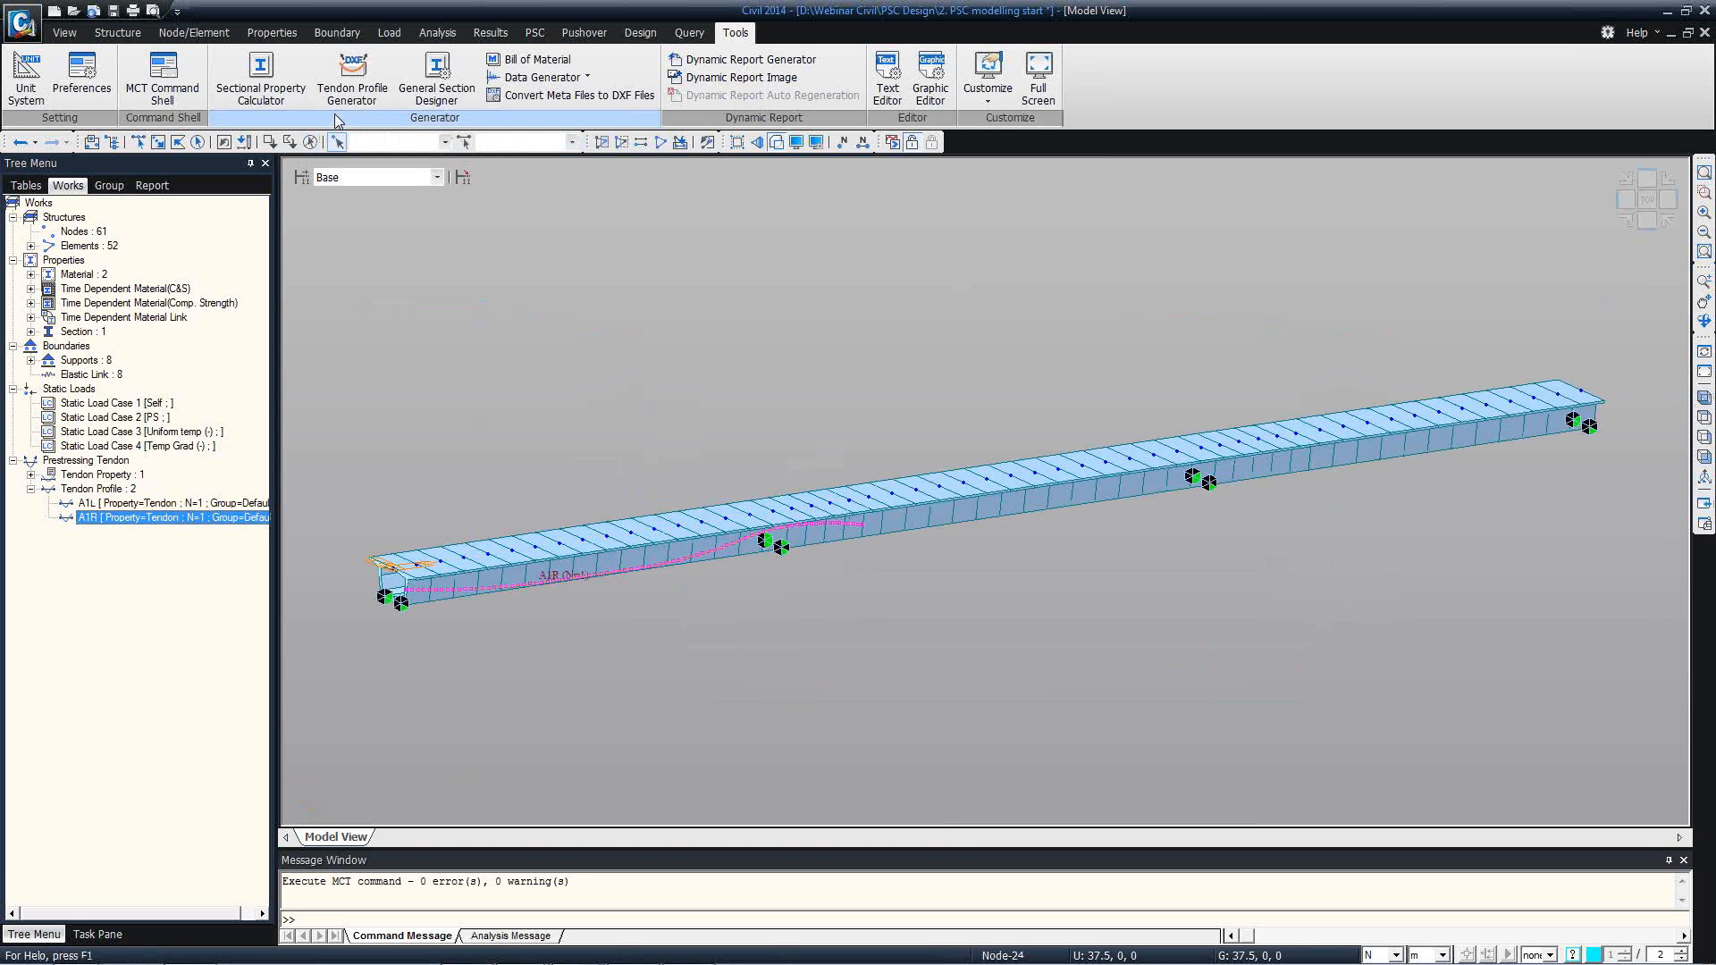
Copy tendon profile A1L along the bridge with an element increment of 20.
click(382, 45)
click(95, 78)
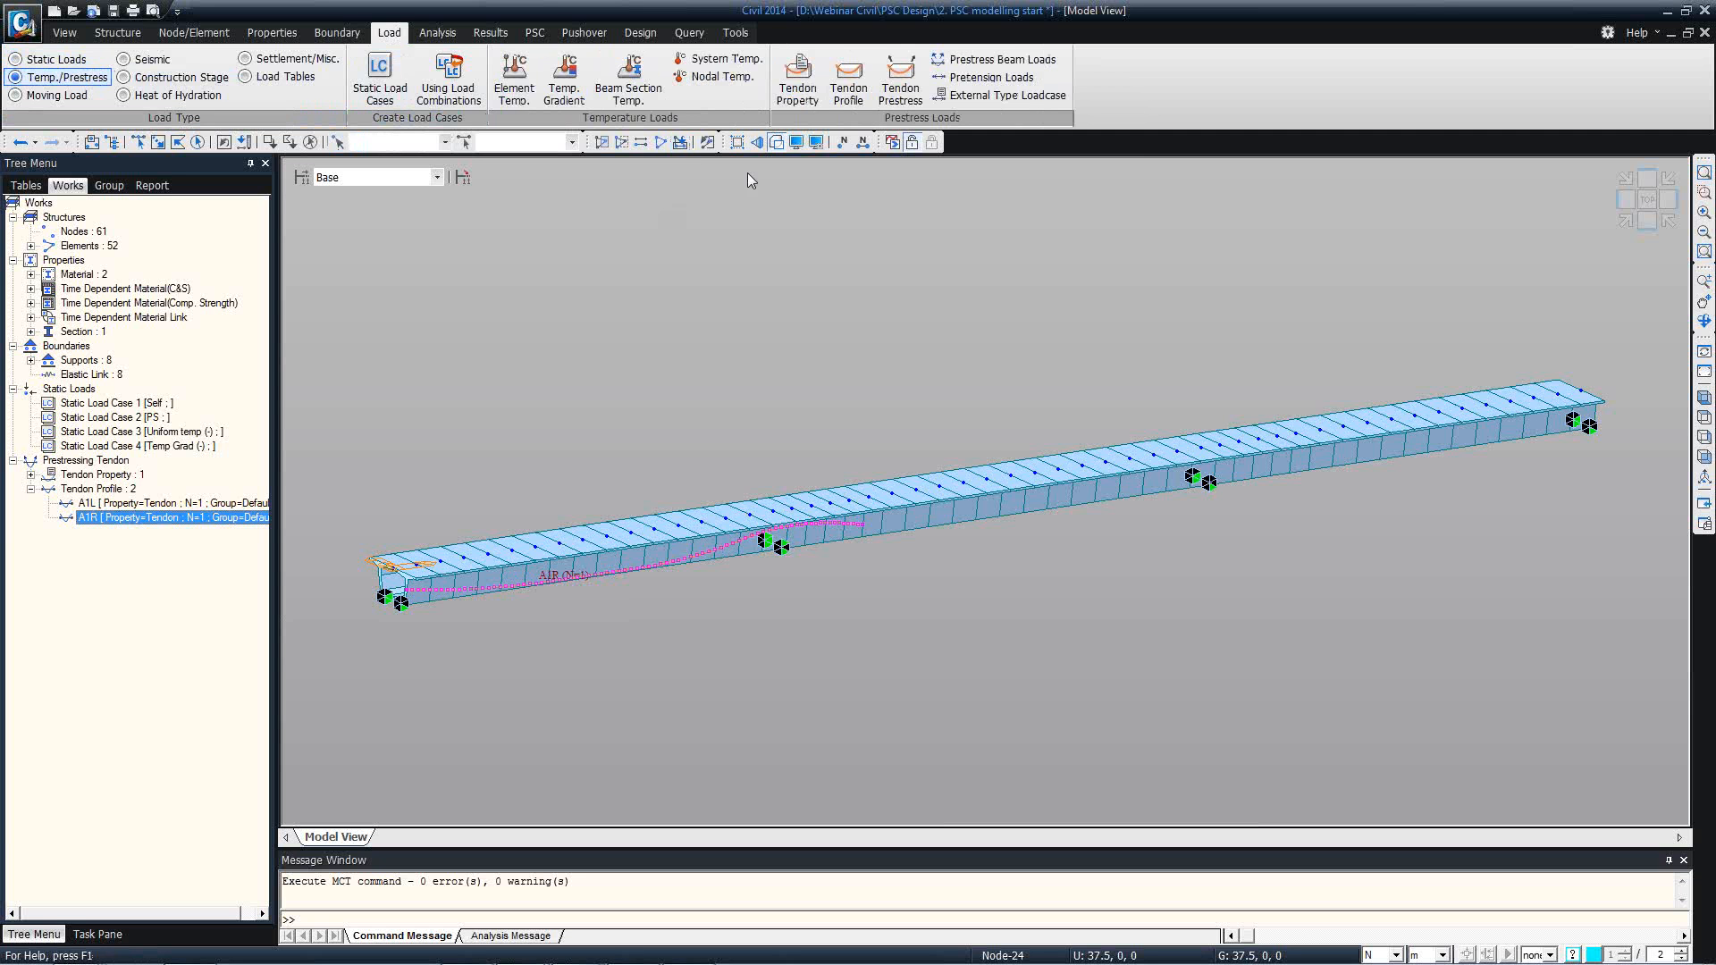
click(848, 89)
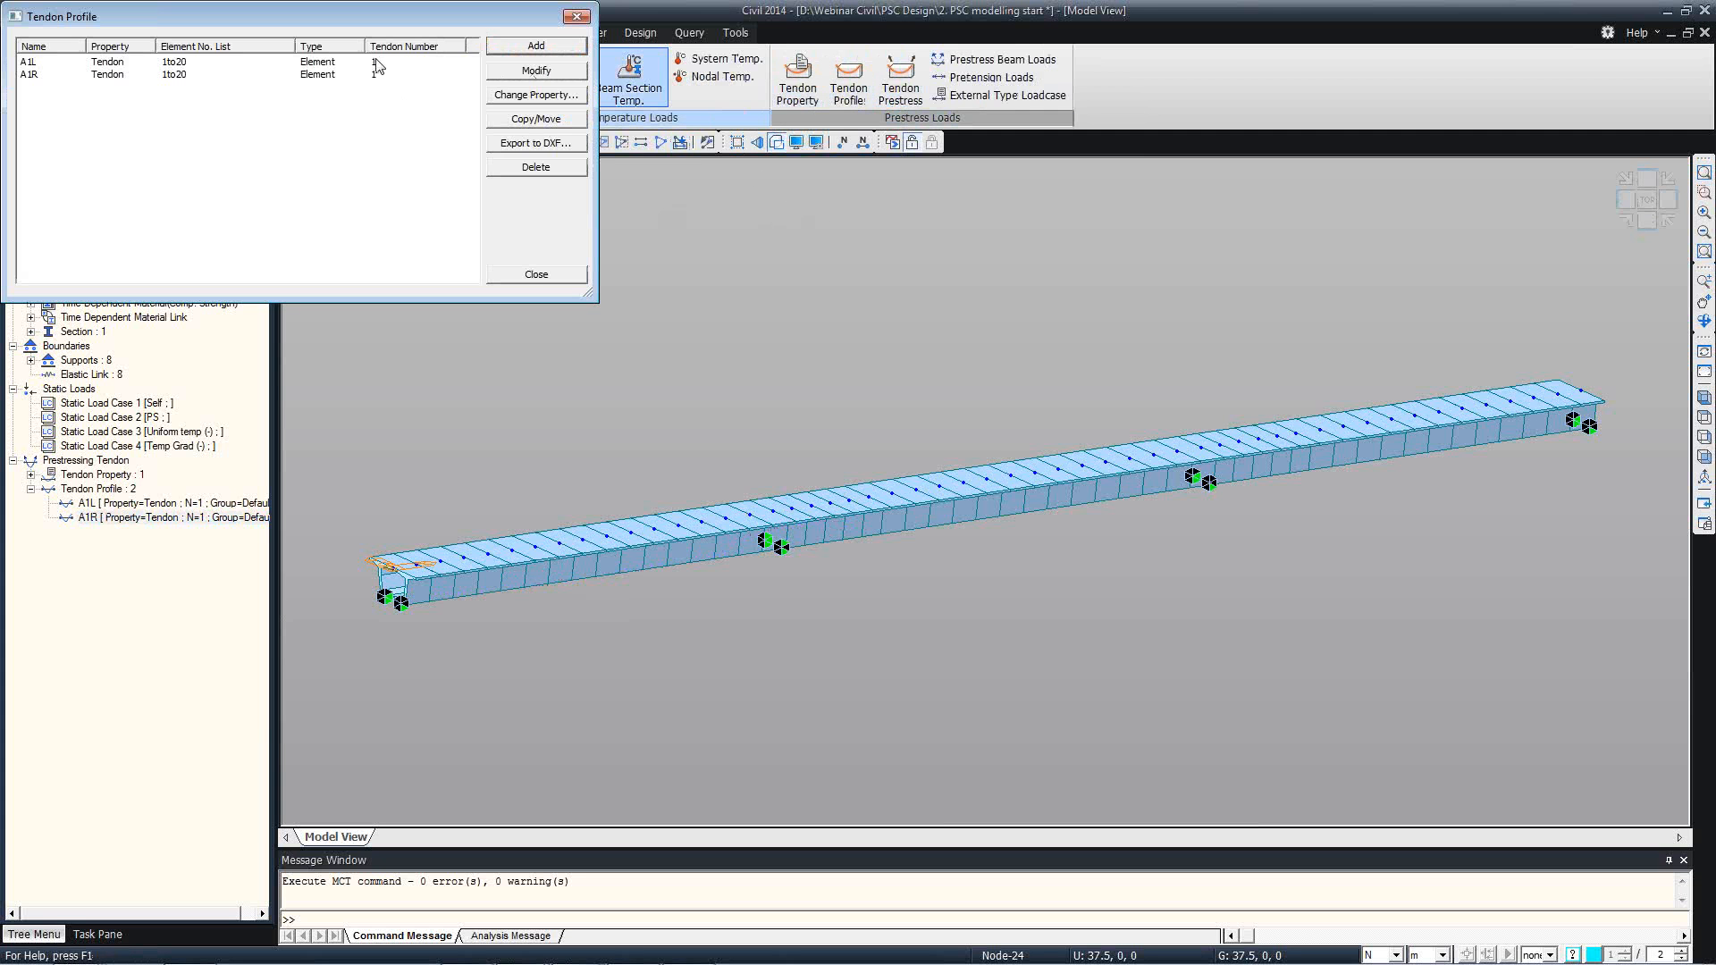
click(375, 62)
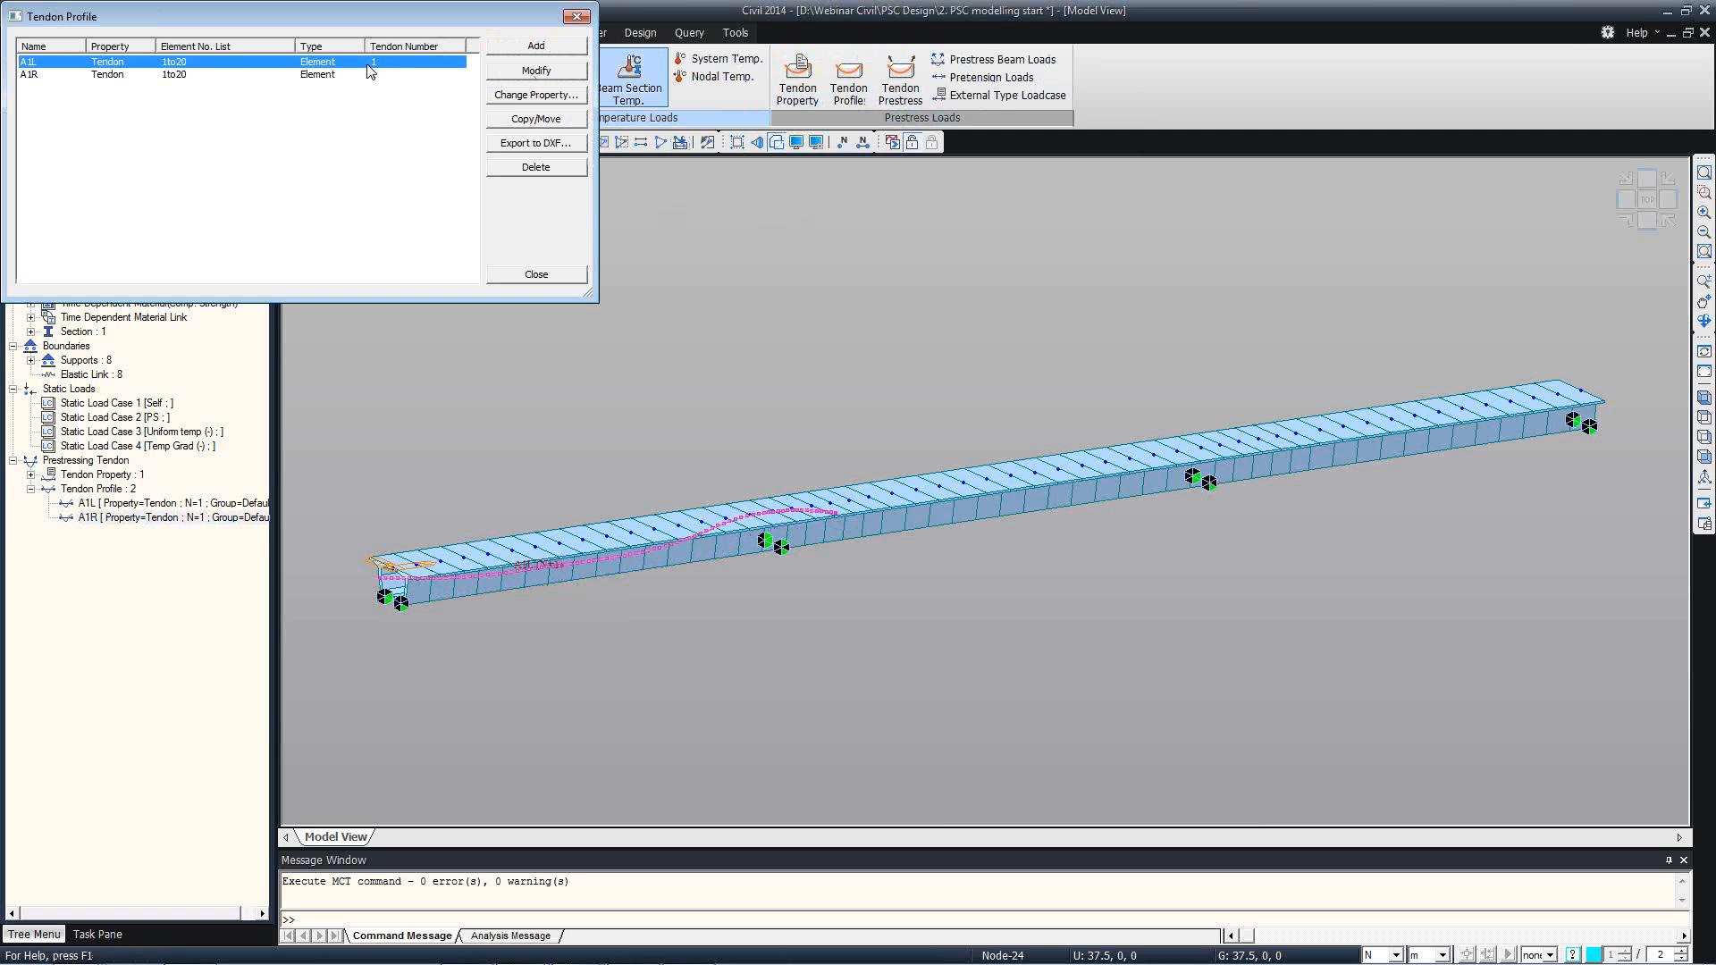
click(500, 122)
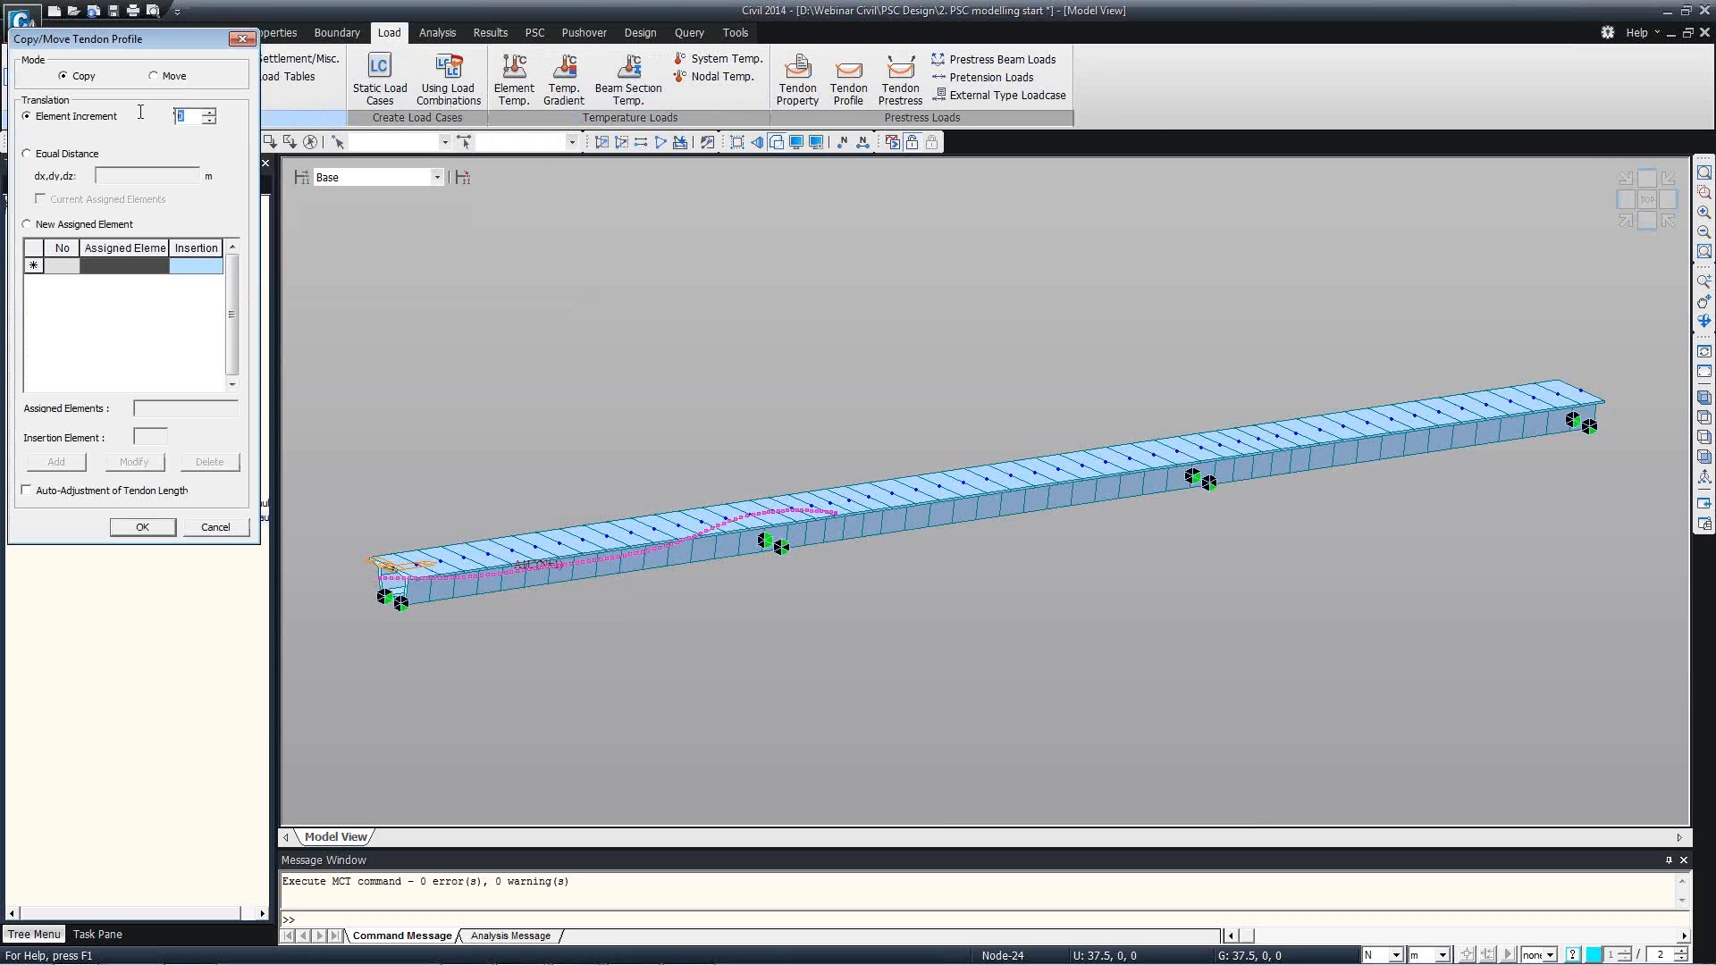
text(20)
click(147, 527)
Copy tendon profile A1R with an element increment of 20 and finish editing the tendon profiles.
click(315, 87)
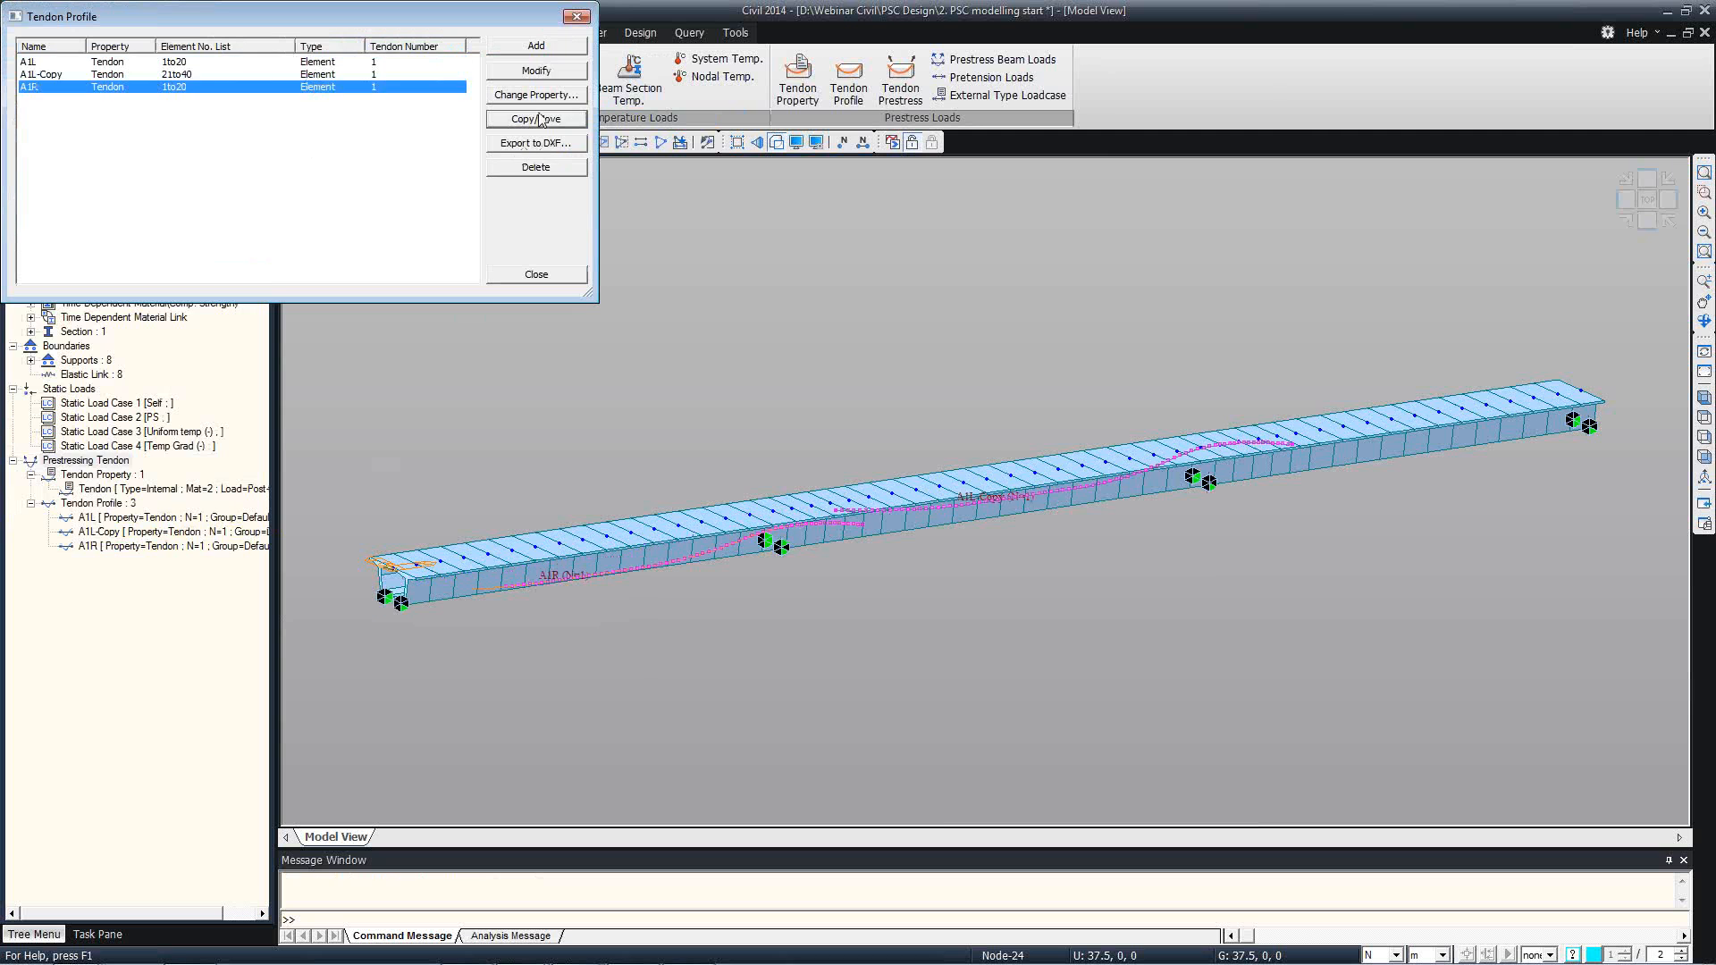
click(536, 119)
double_click(178, 117)
text(20)
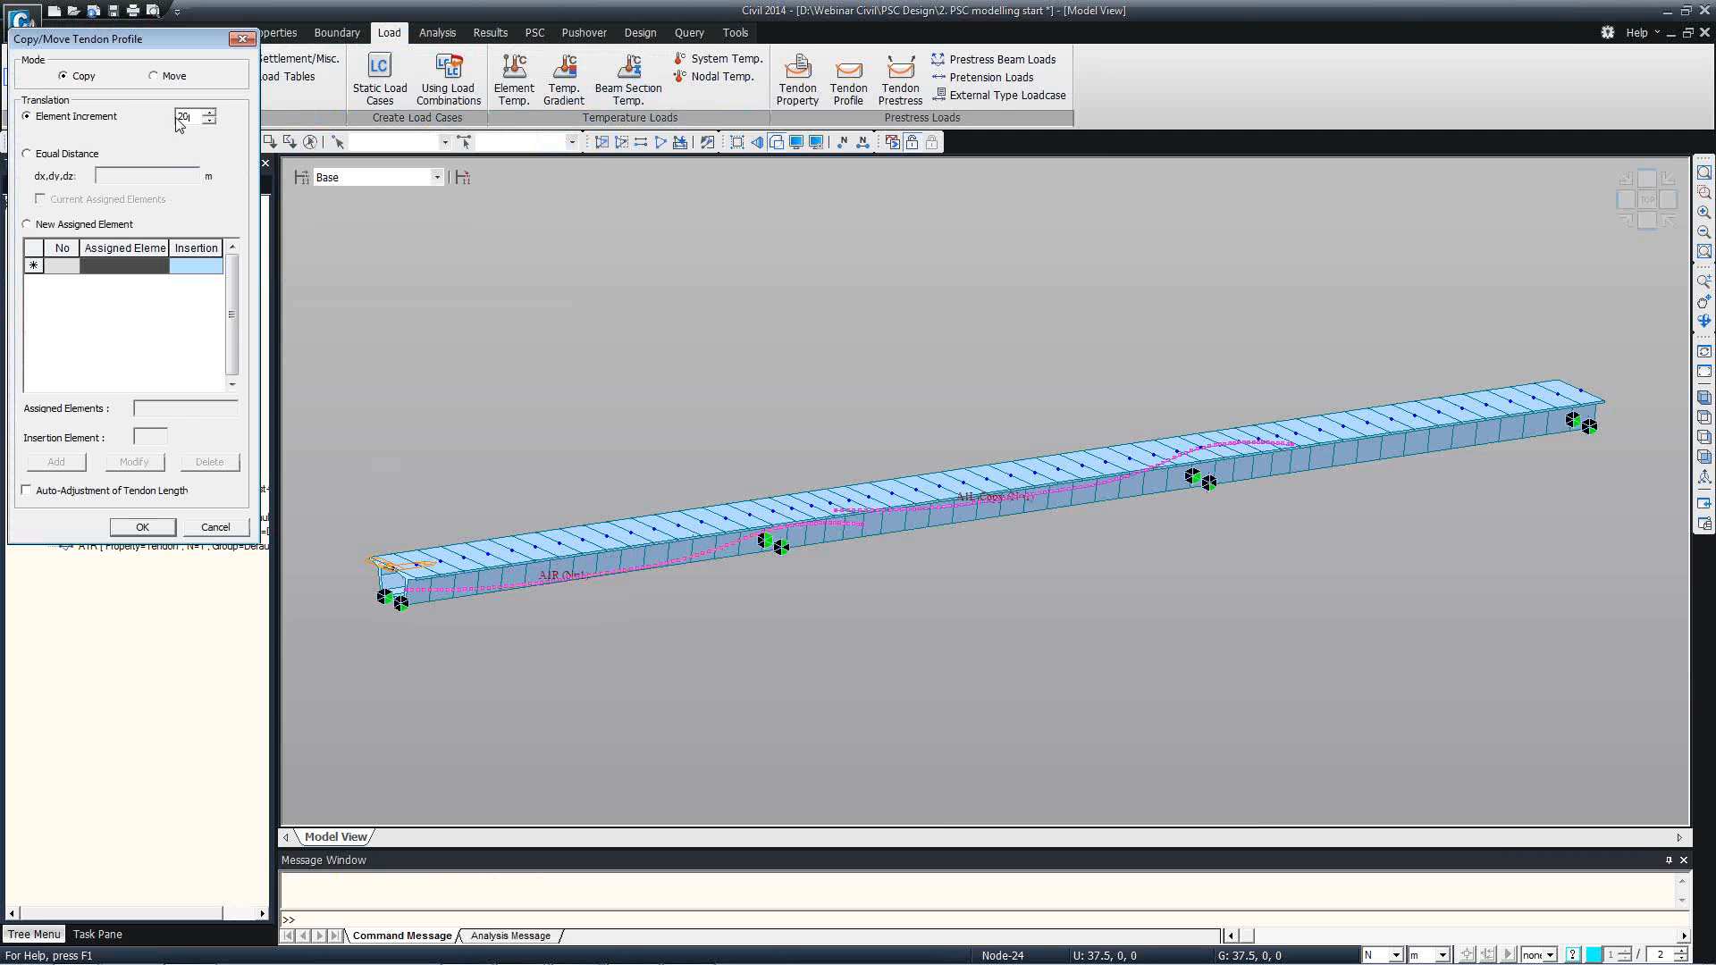
click(143, 527)
click(514, 276)
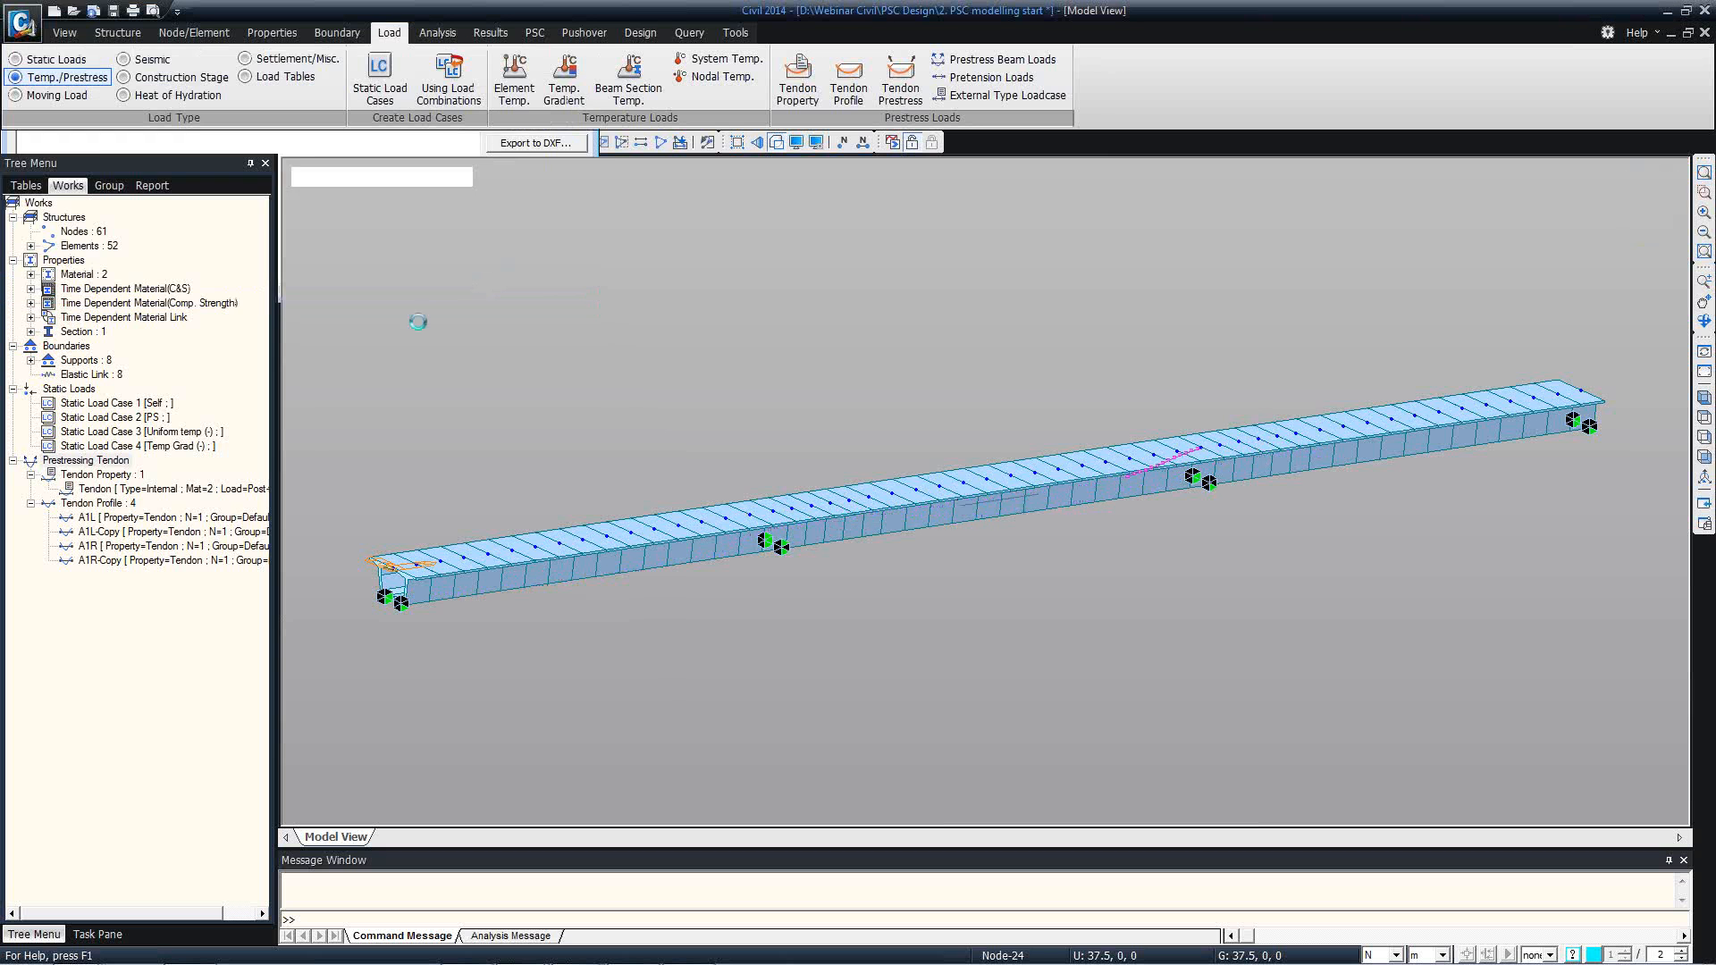
Display all four tendon profiles on the bridge model together, and undisplay them after viewing.
click(134, 518)
ctrl+click(143, 560)
right_click(143, 560)
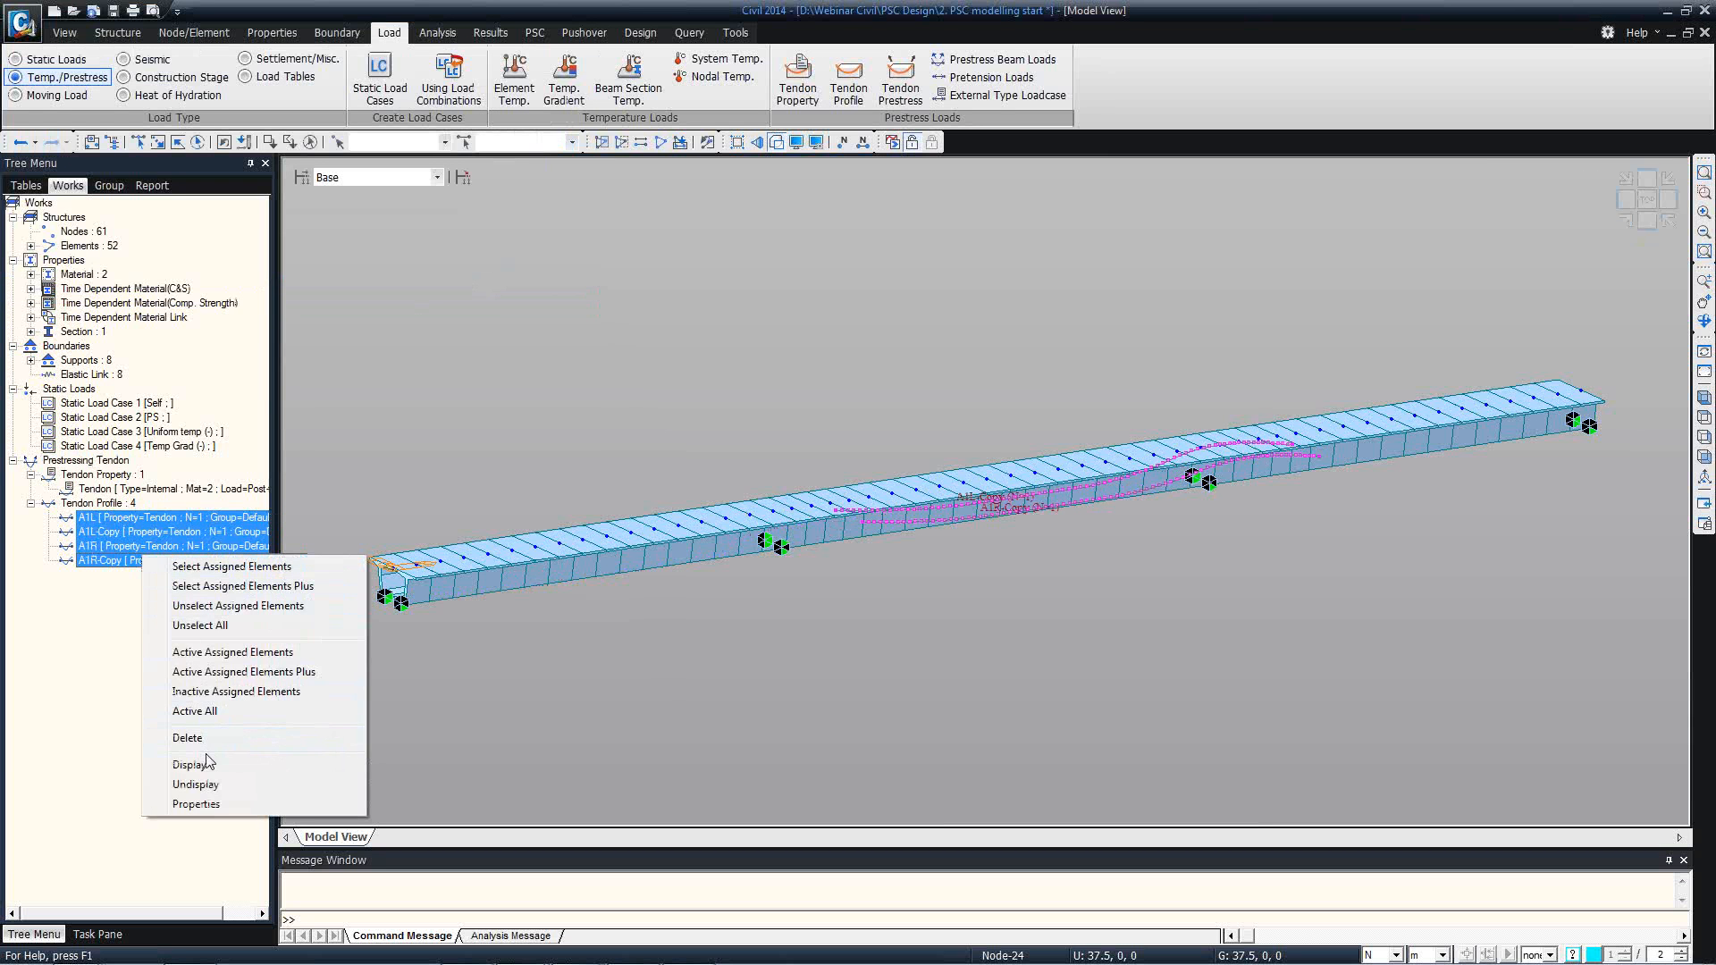
click(199, 764)
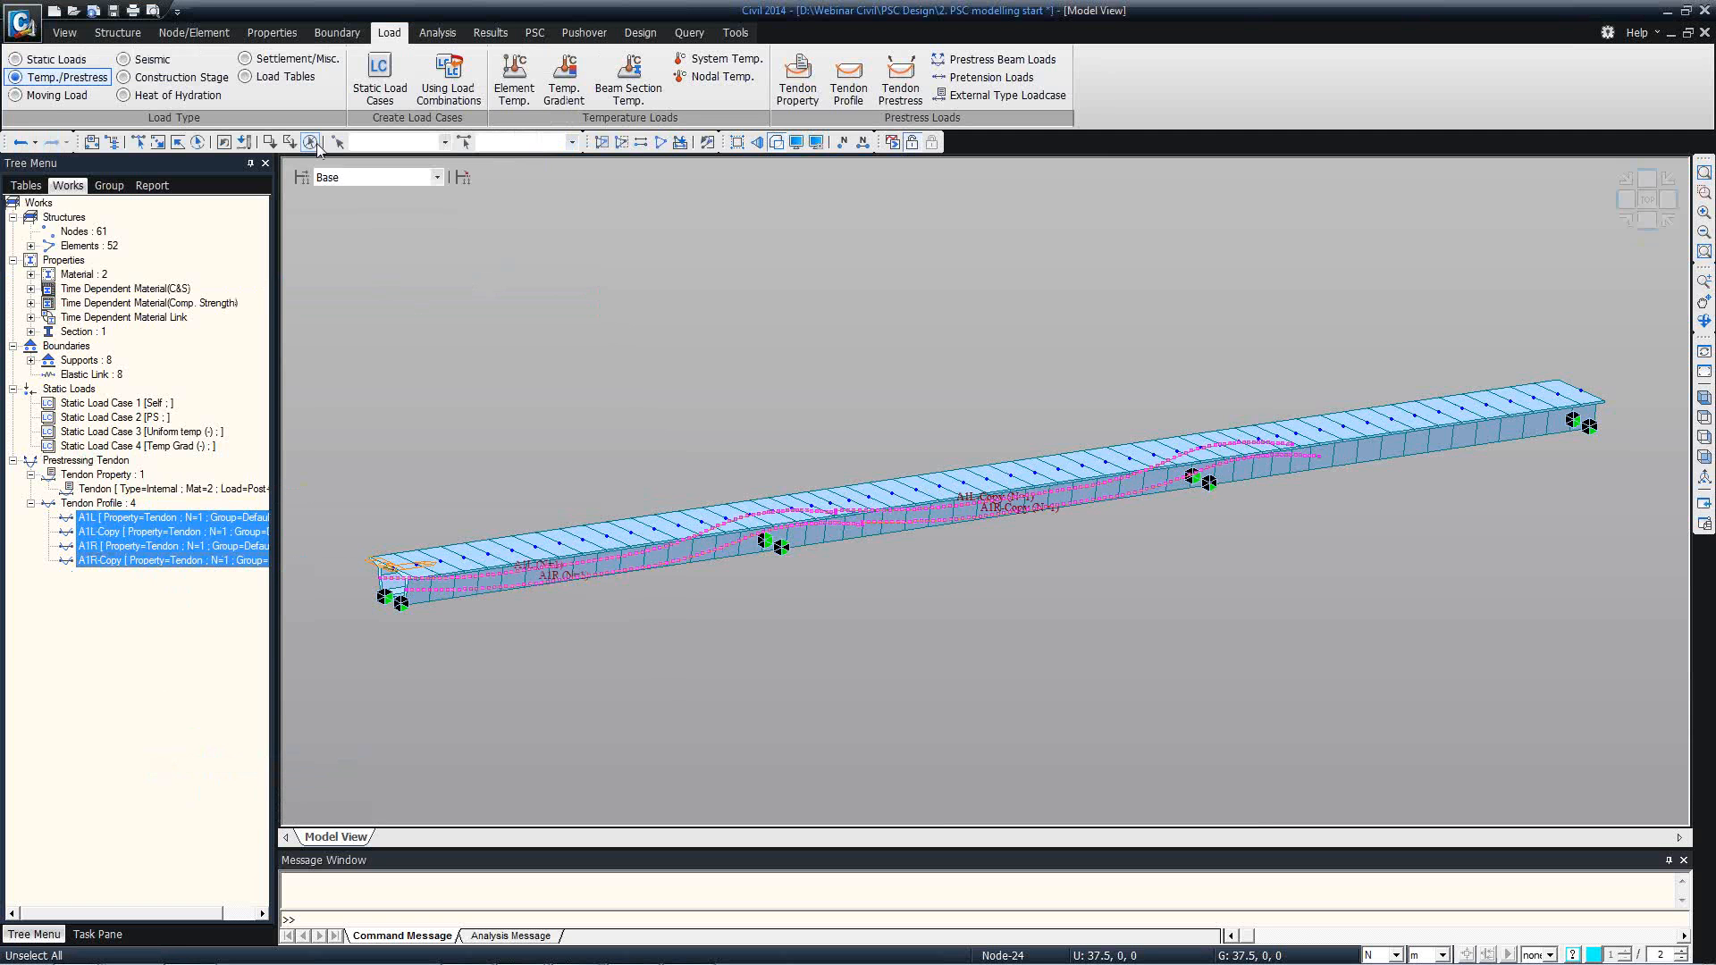
right_click(169, 526)
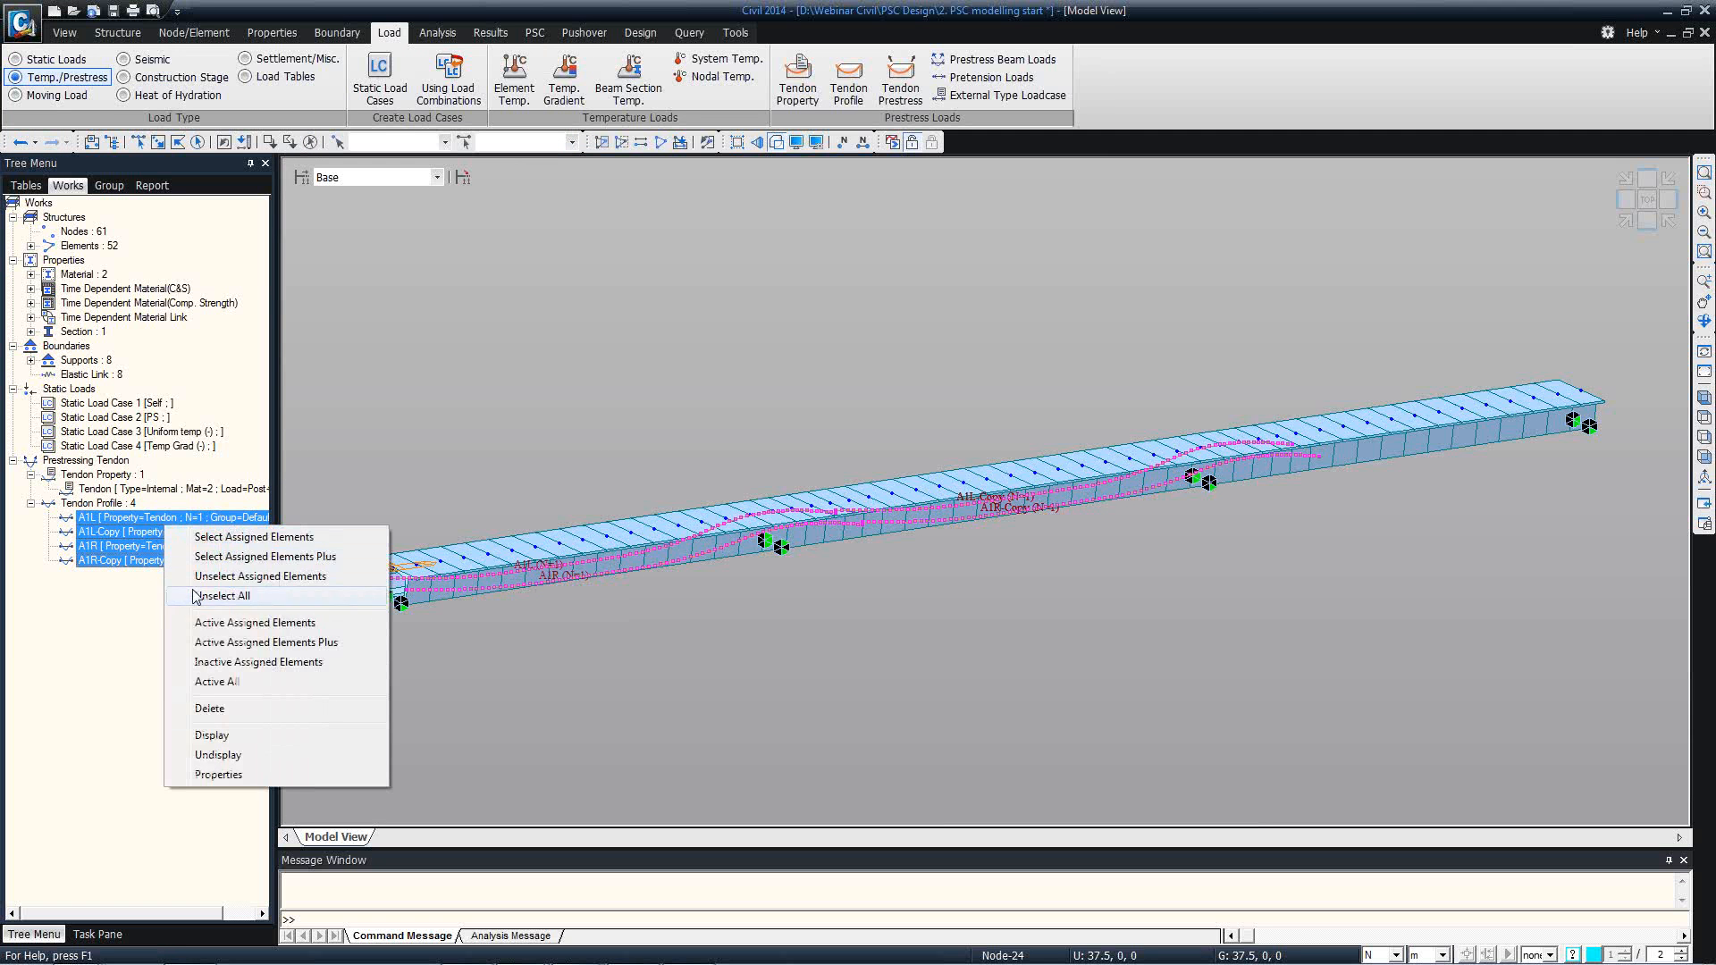
click(215, 755)
click(159, 517)
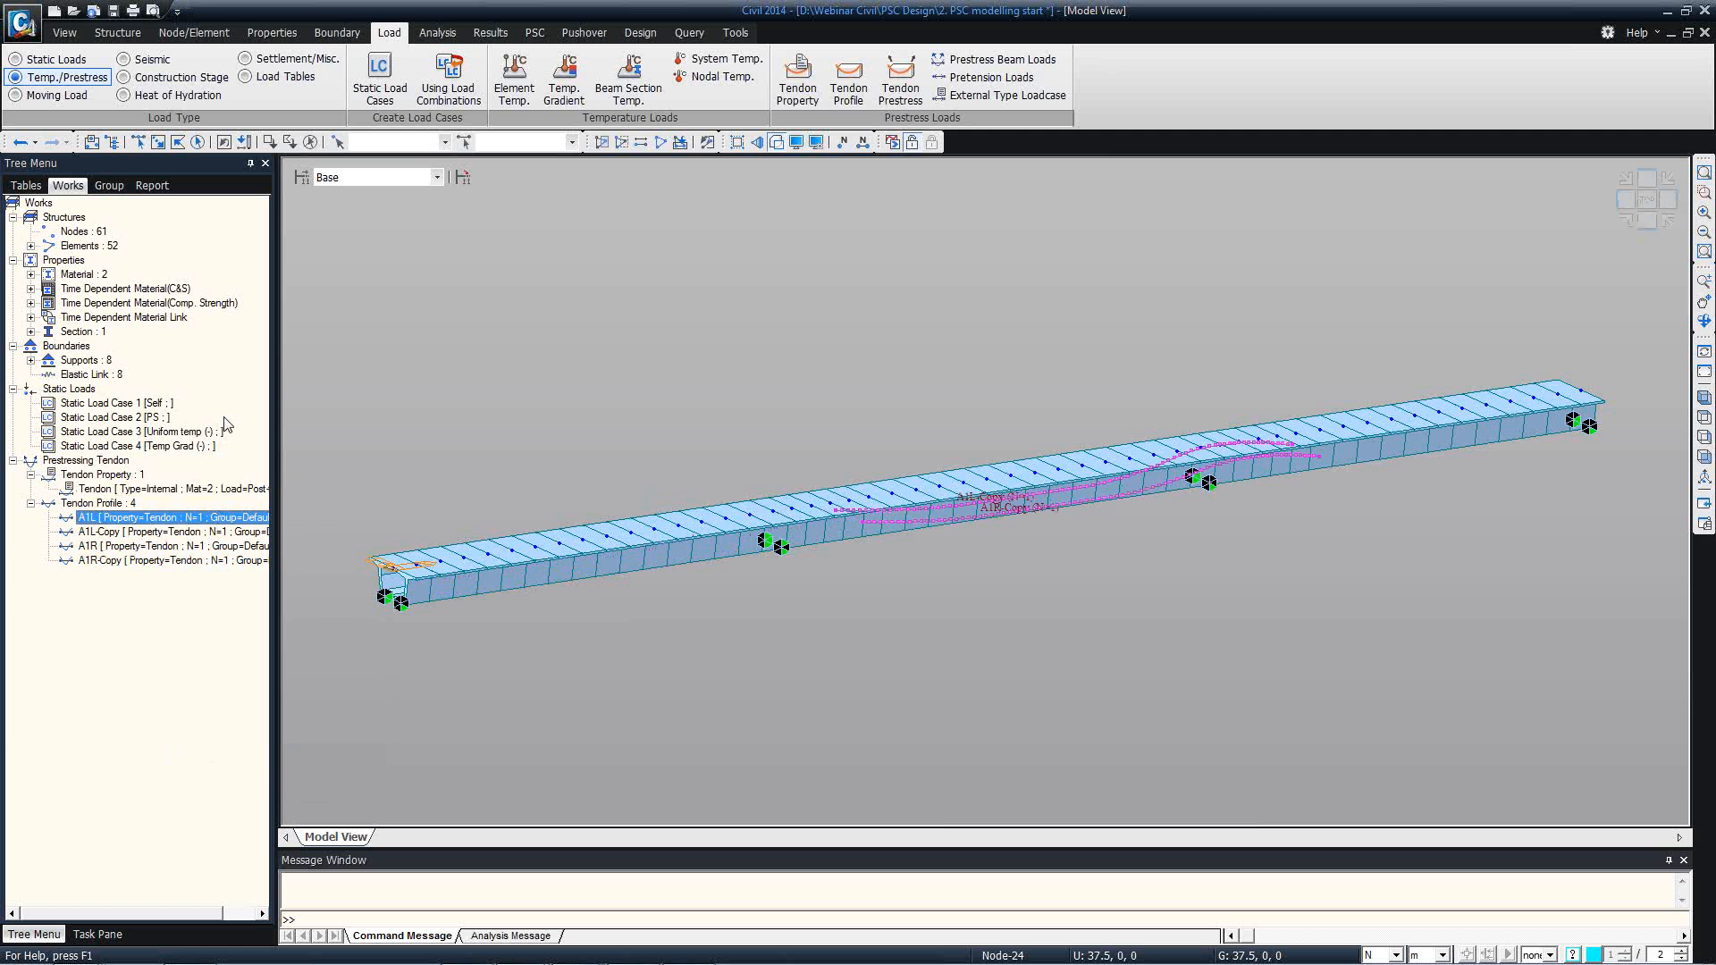
Close the generated tendon text file and the Tendon Profile Generator.
key(alt+Tab)
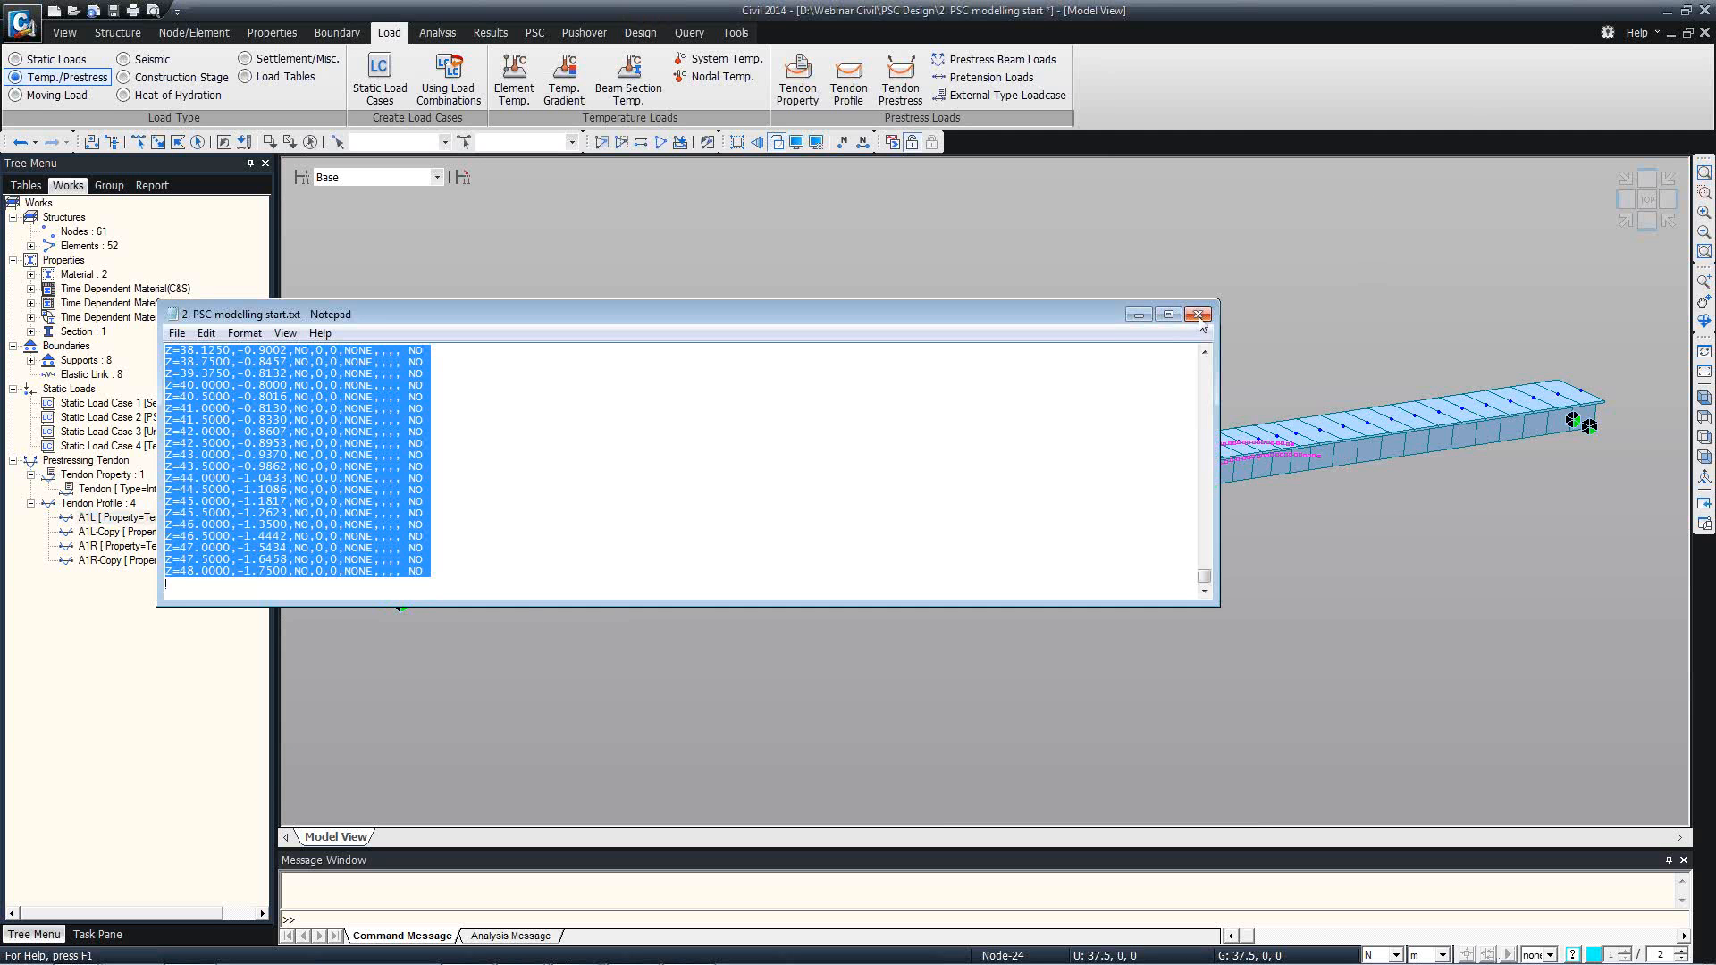
click(1198, 316)
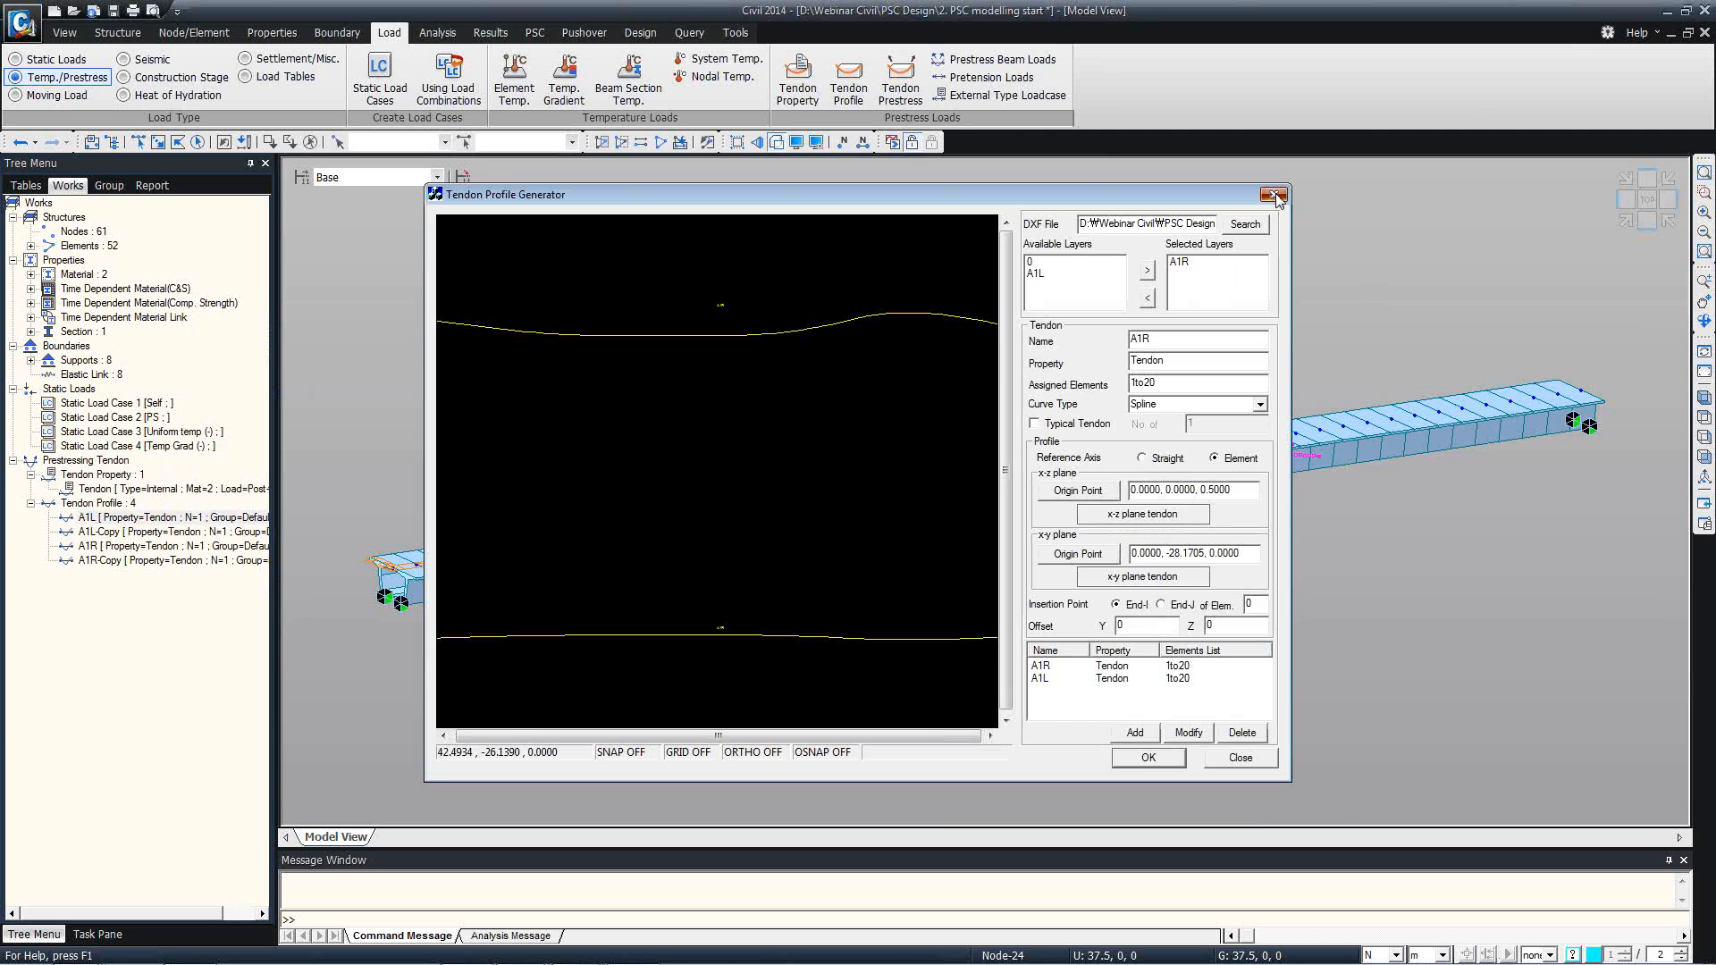
click(1274, 195)
key(alt+Tab)
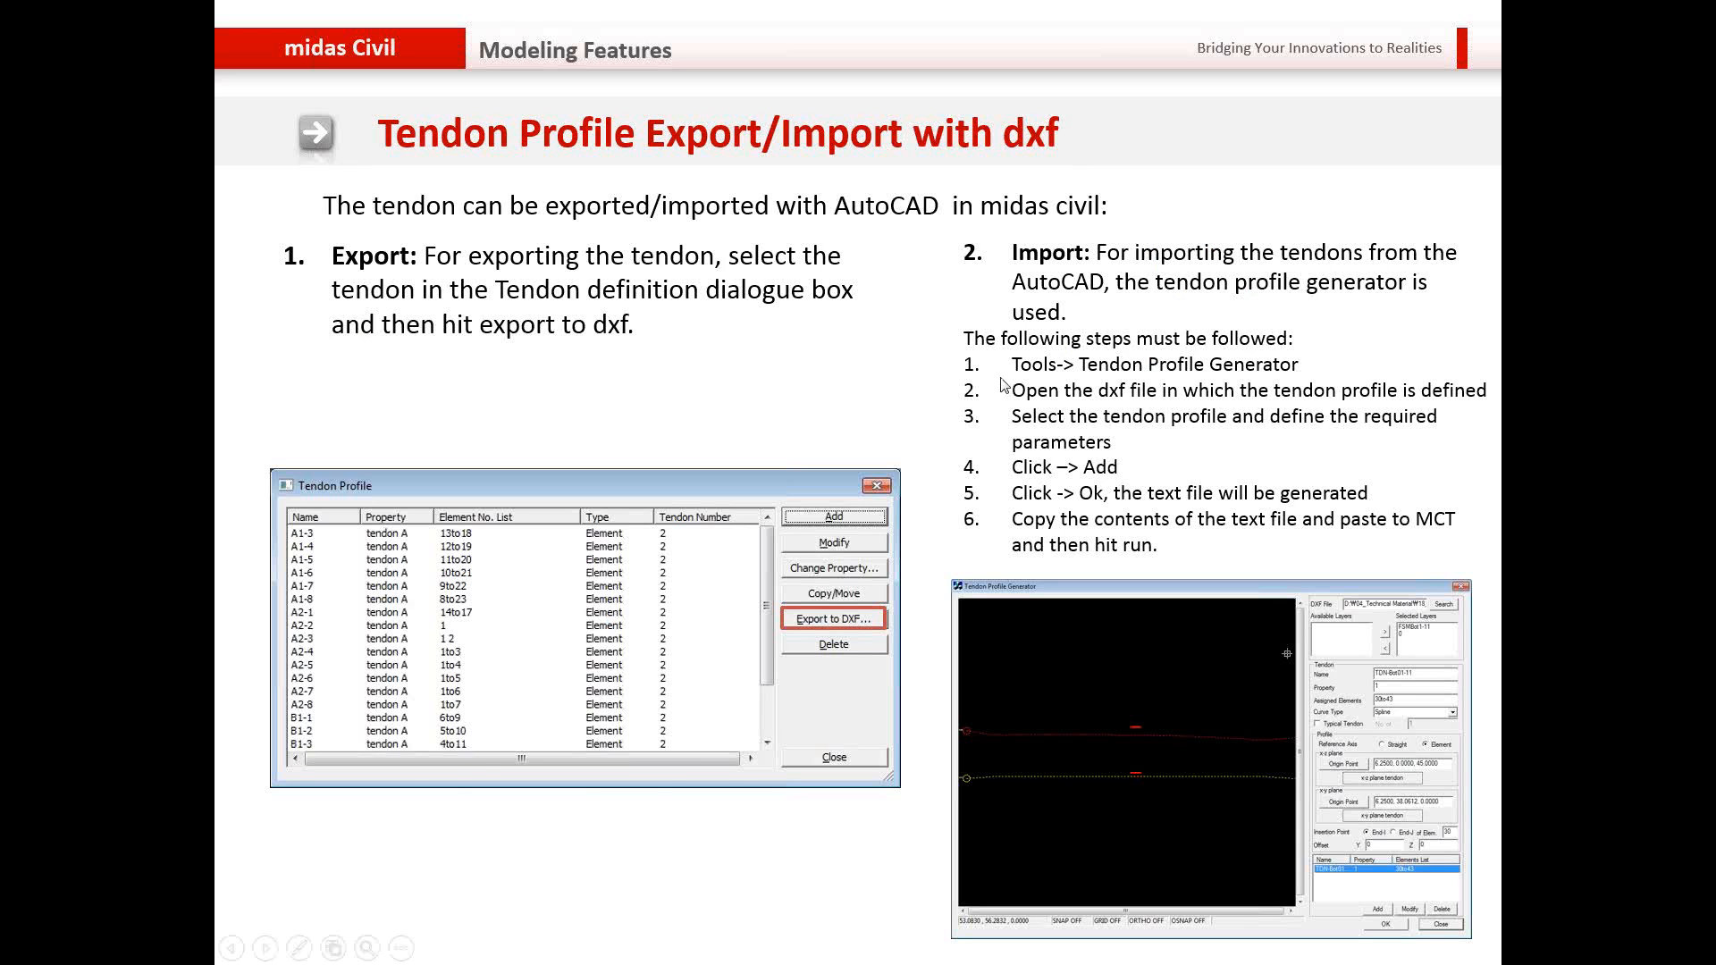
click(1001, 385)
key(alt+Tab)
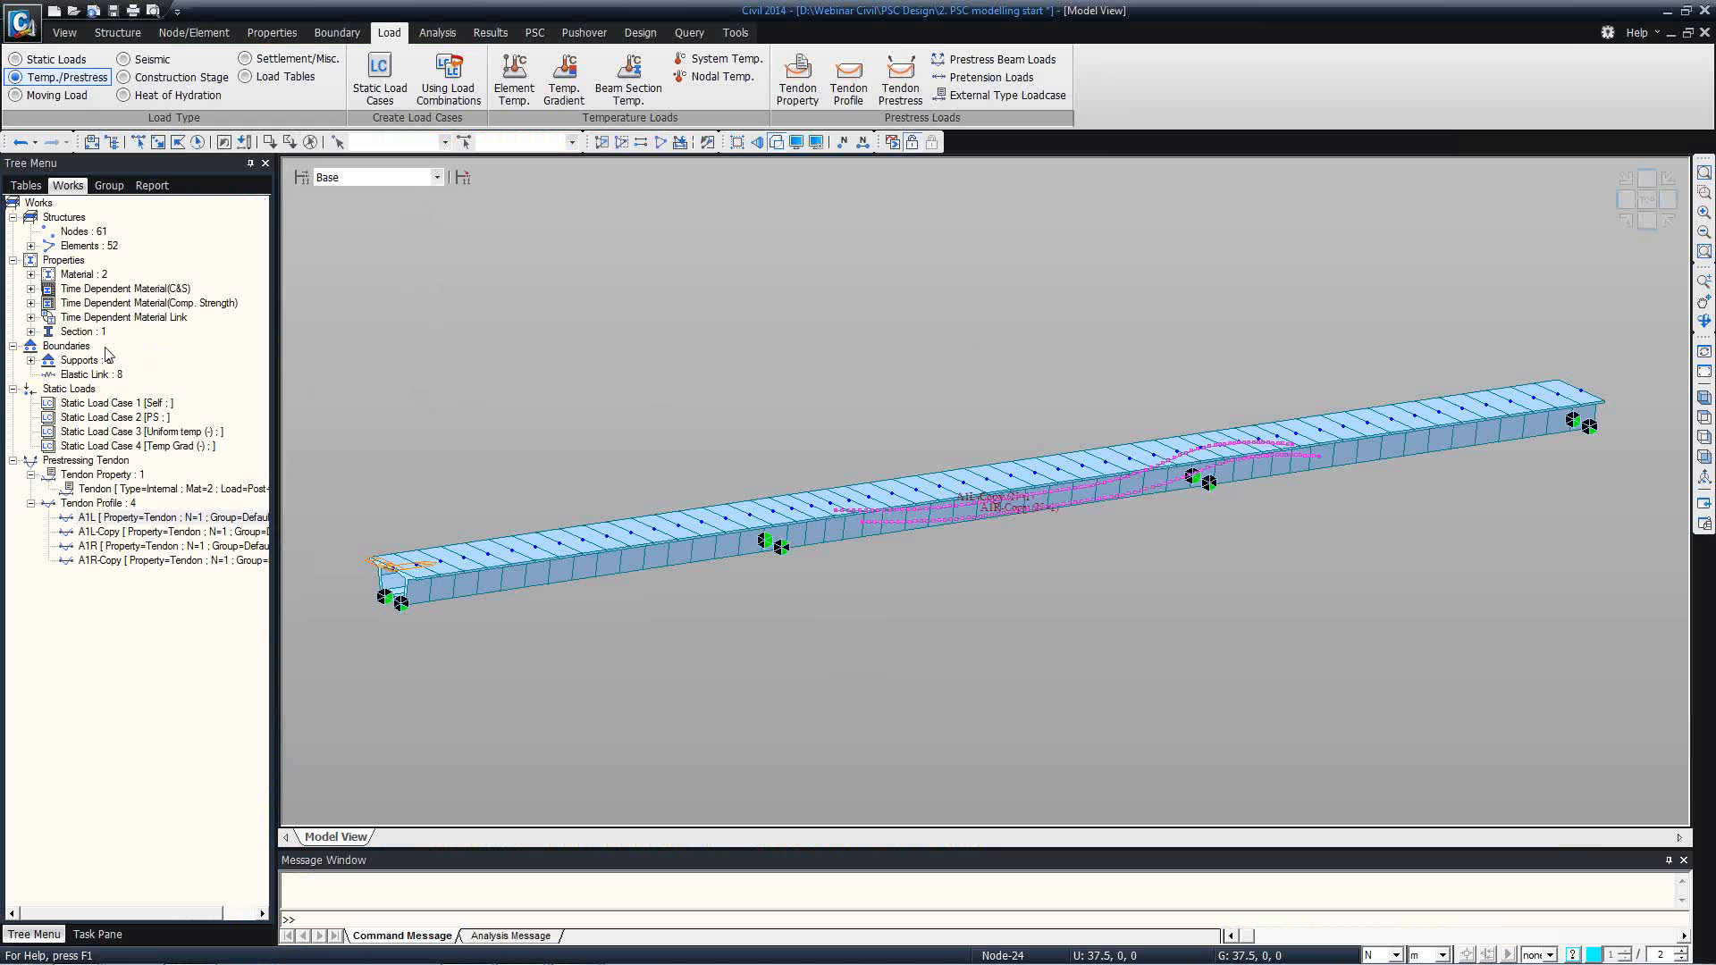
Review the list of defined static load cases and close it.
click(54, 59)
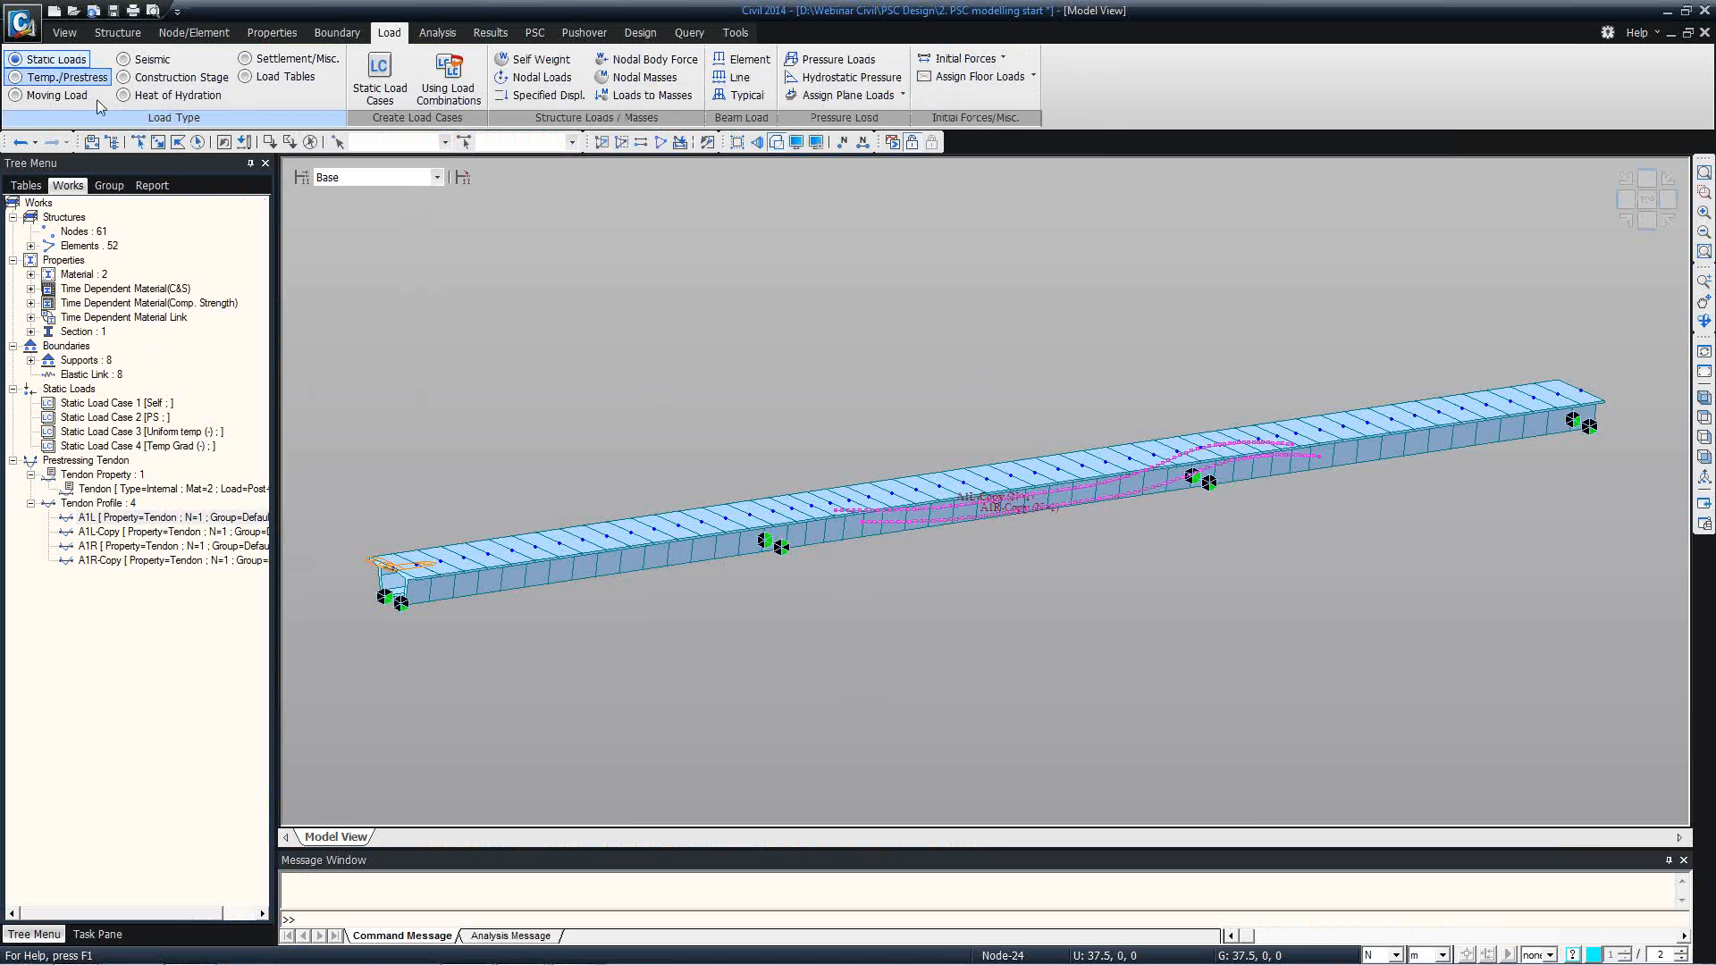
click(380, 79)
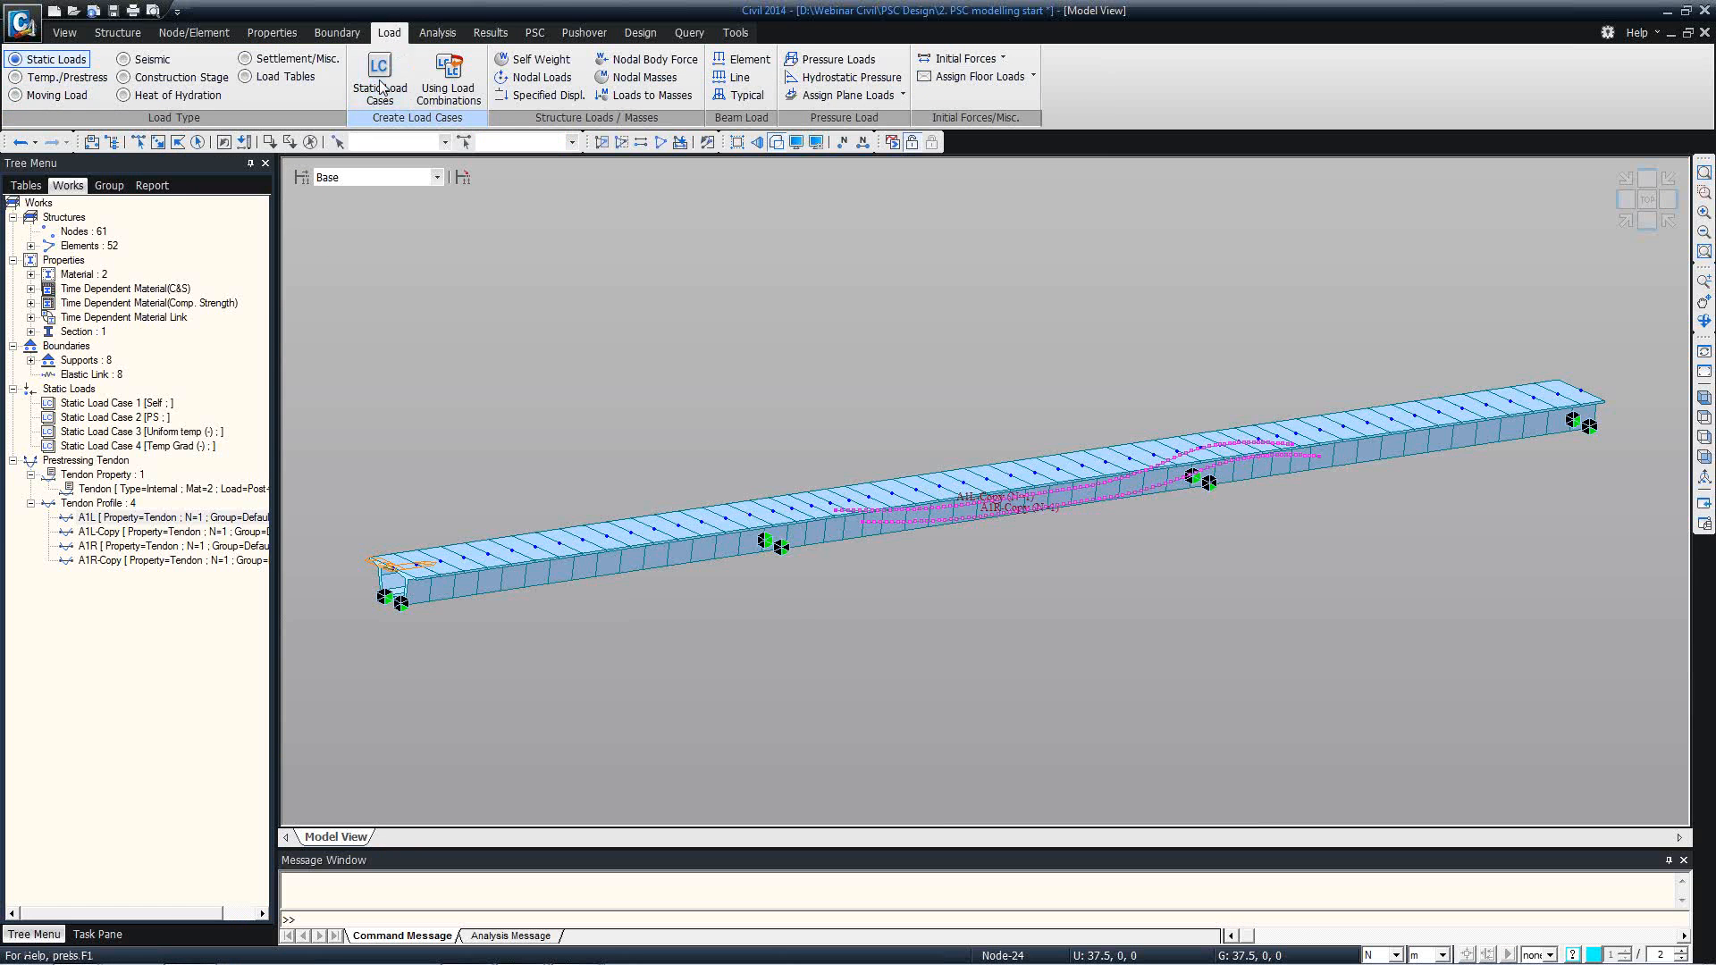
drag(149, 156, 170, 159)
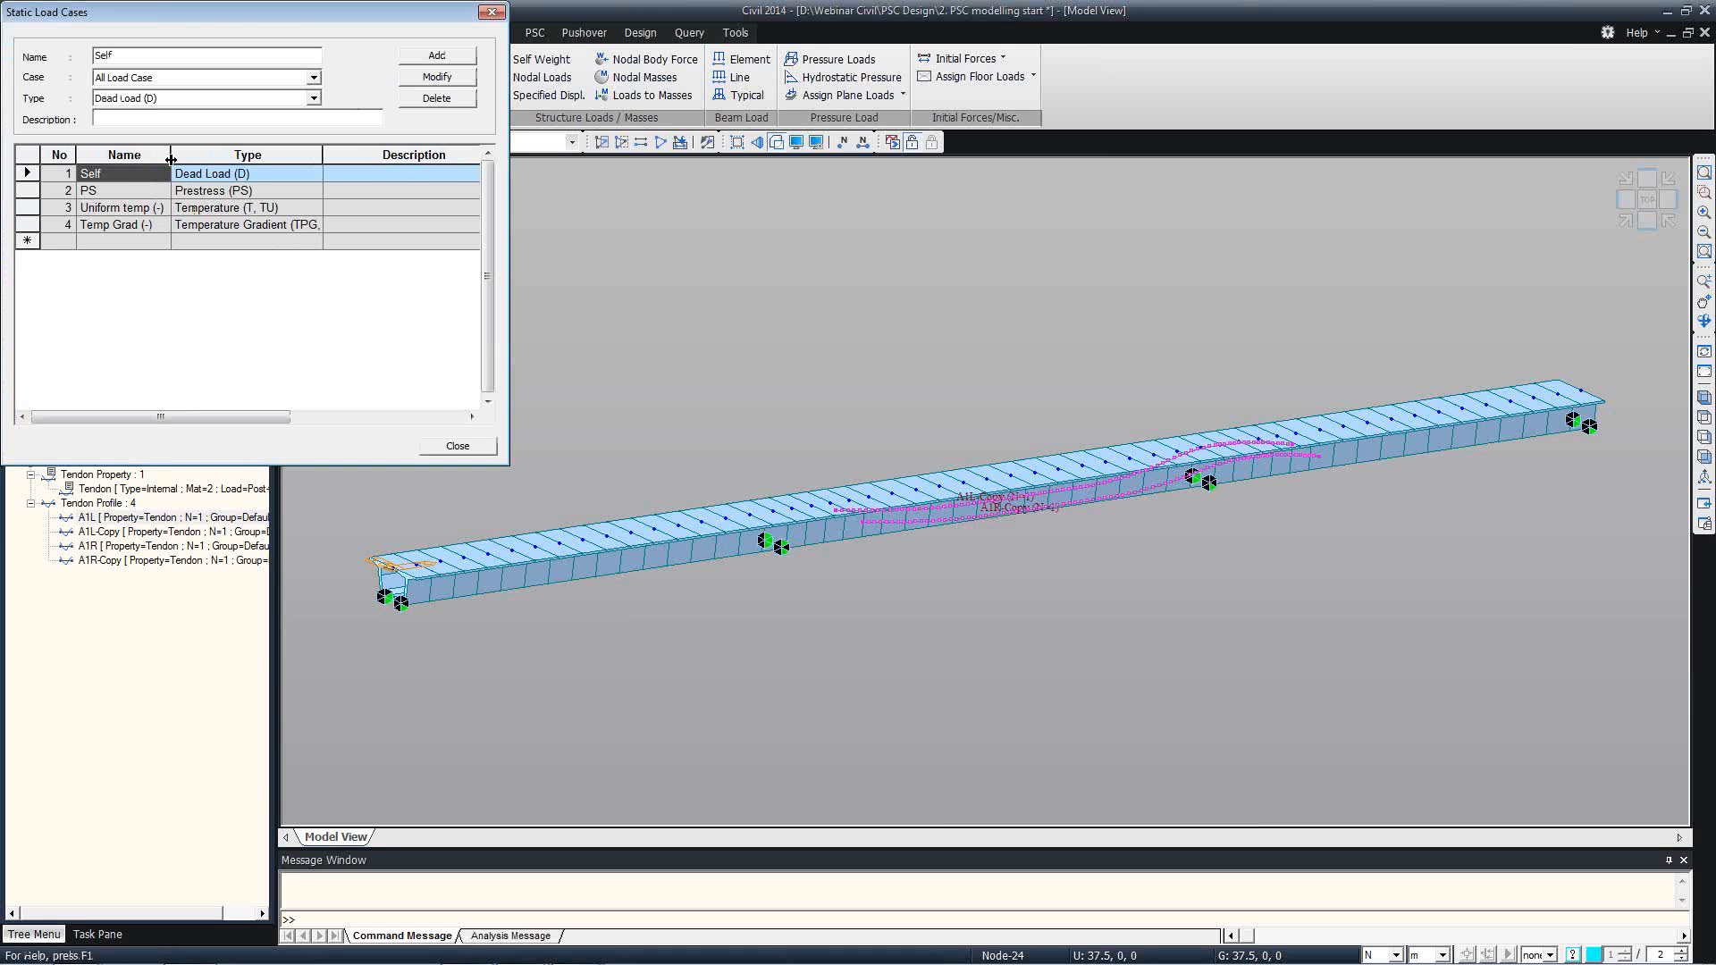
click(437, 445)
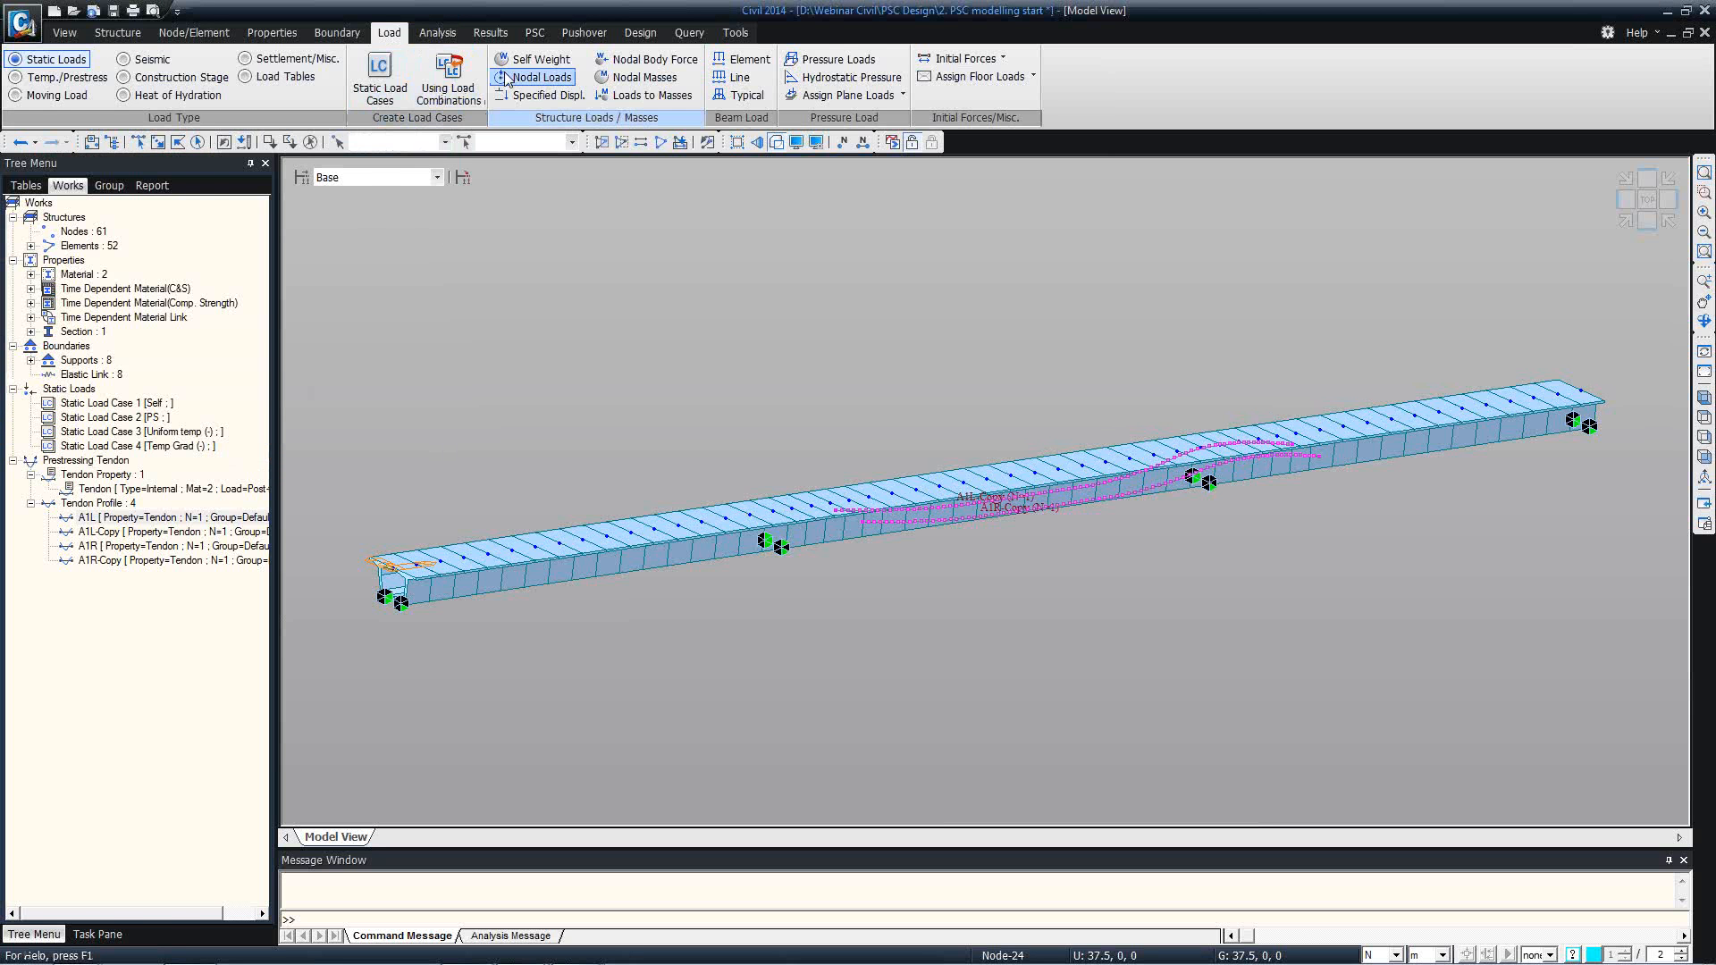
Add self weight to the Self load case with a Z factor of -1.
click(538, 59)
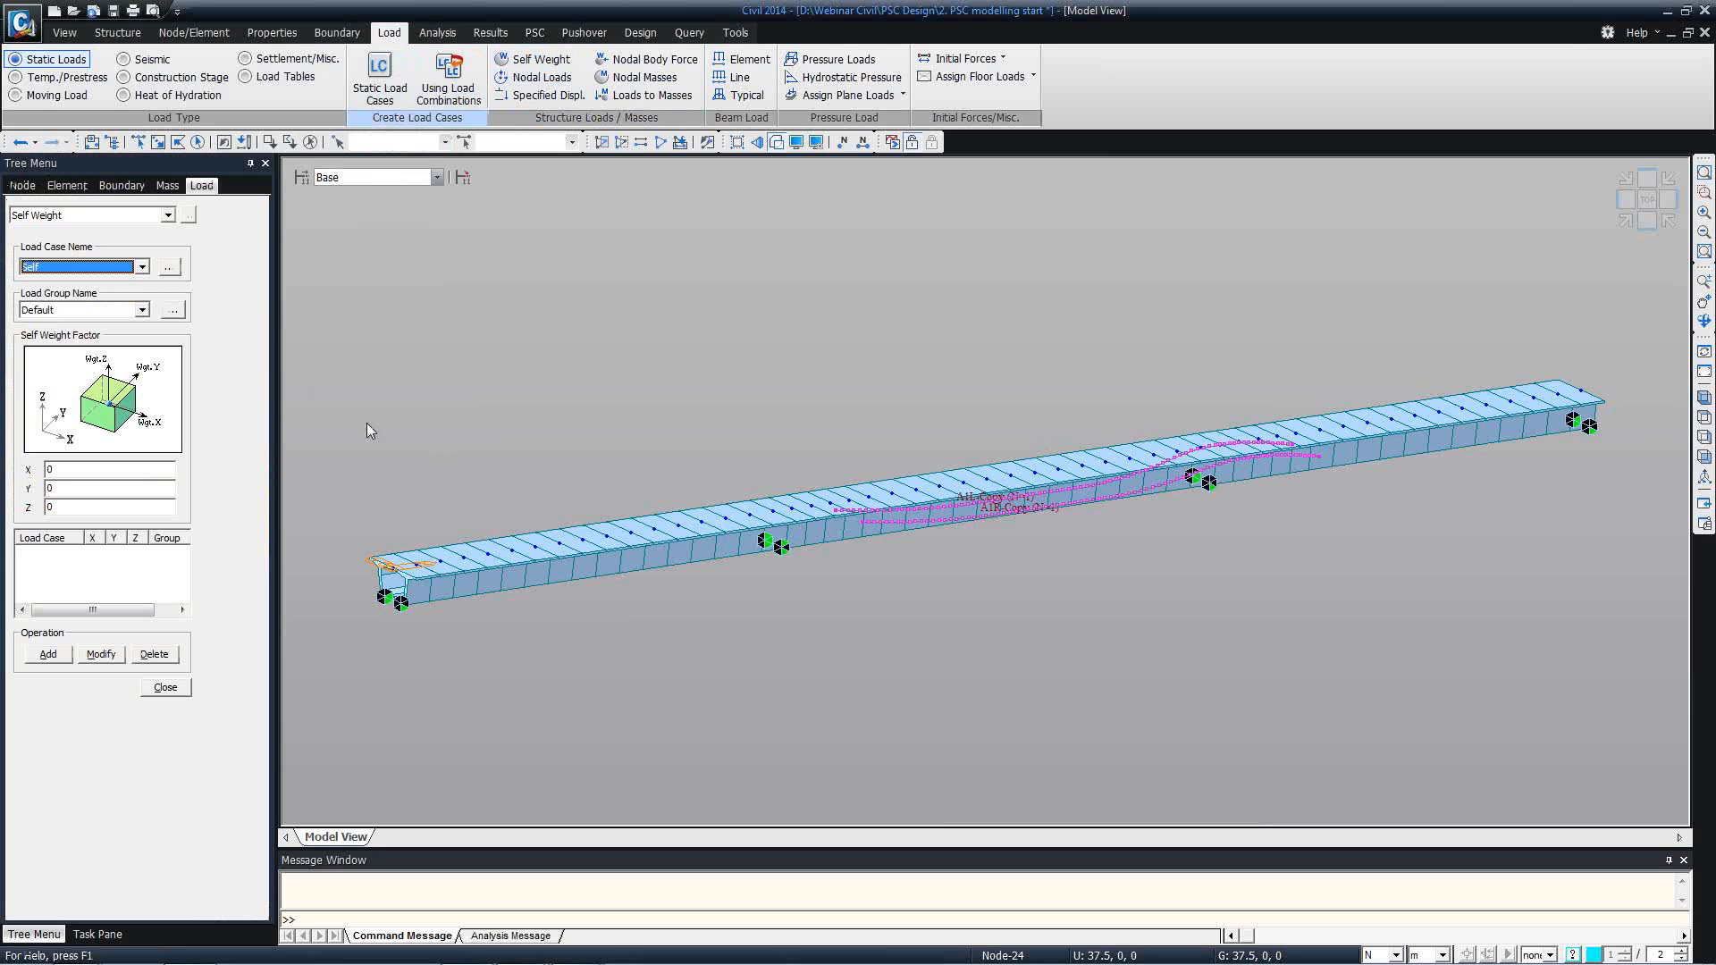
double_click(79, 507)
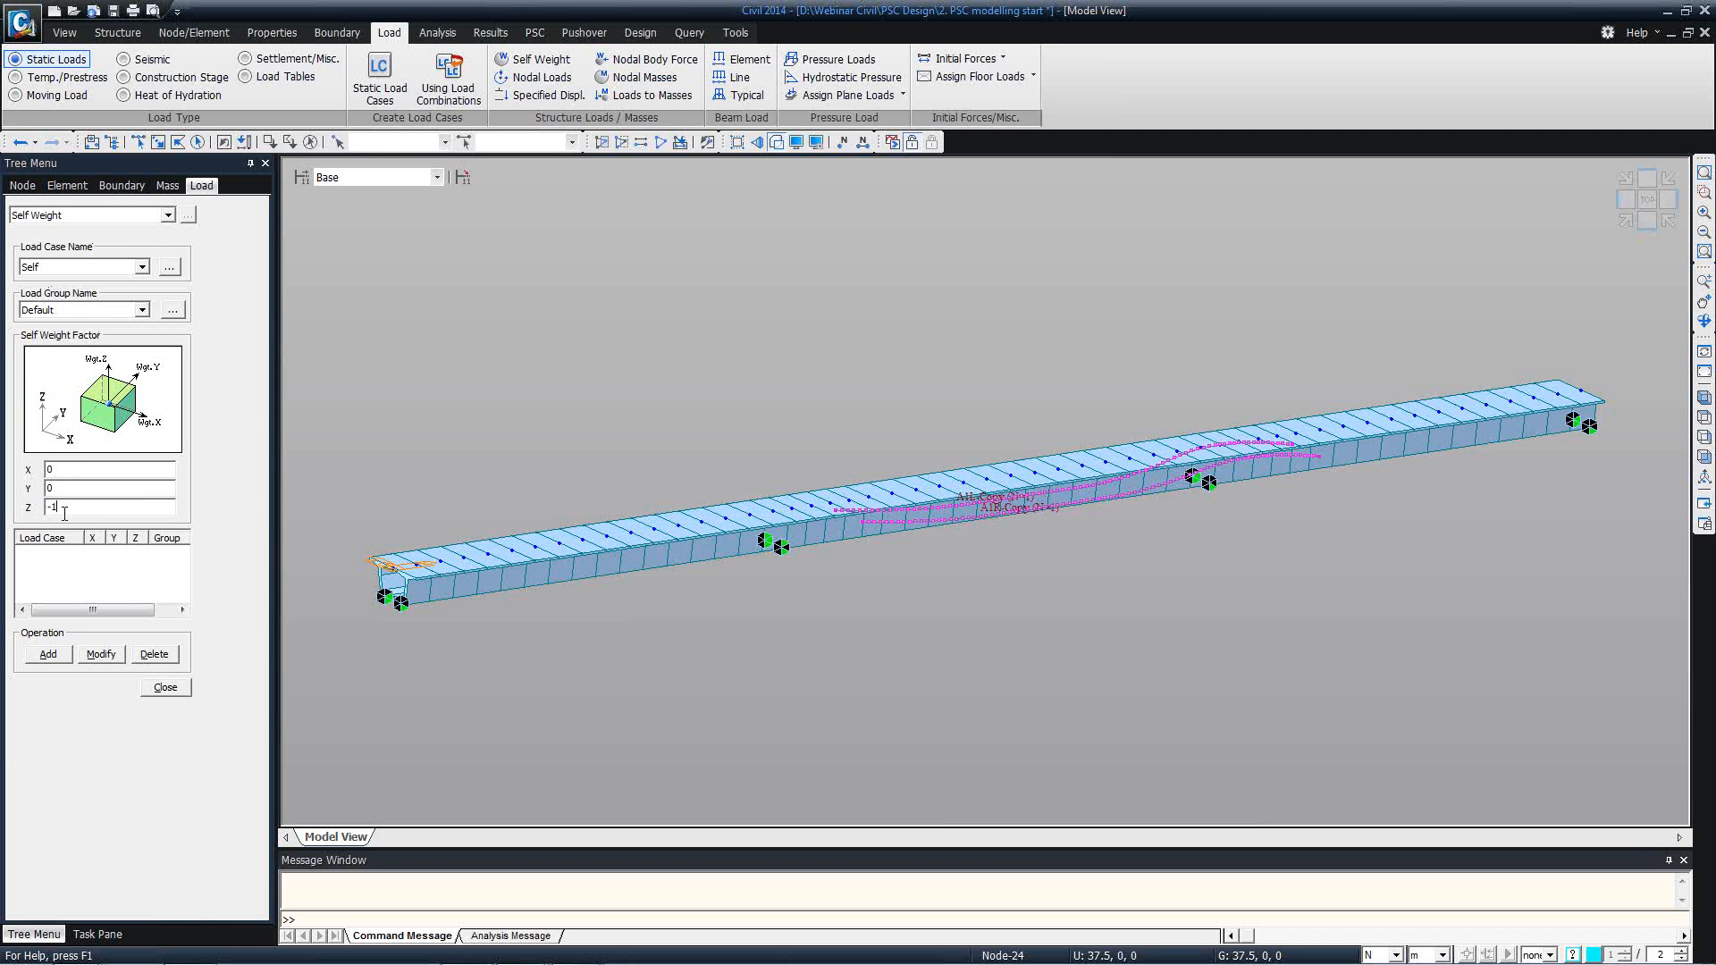
click(49, 654)
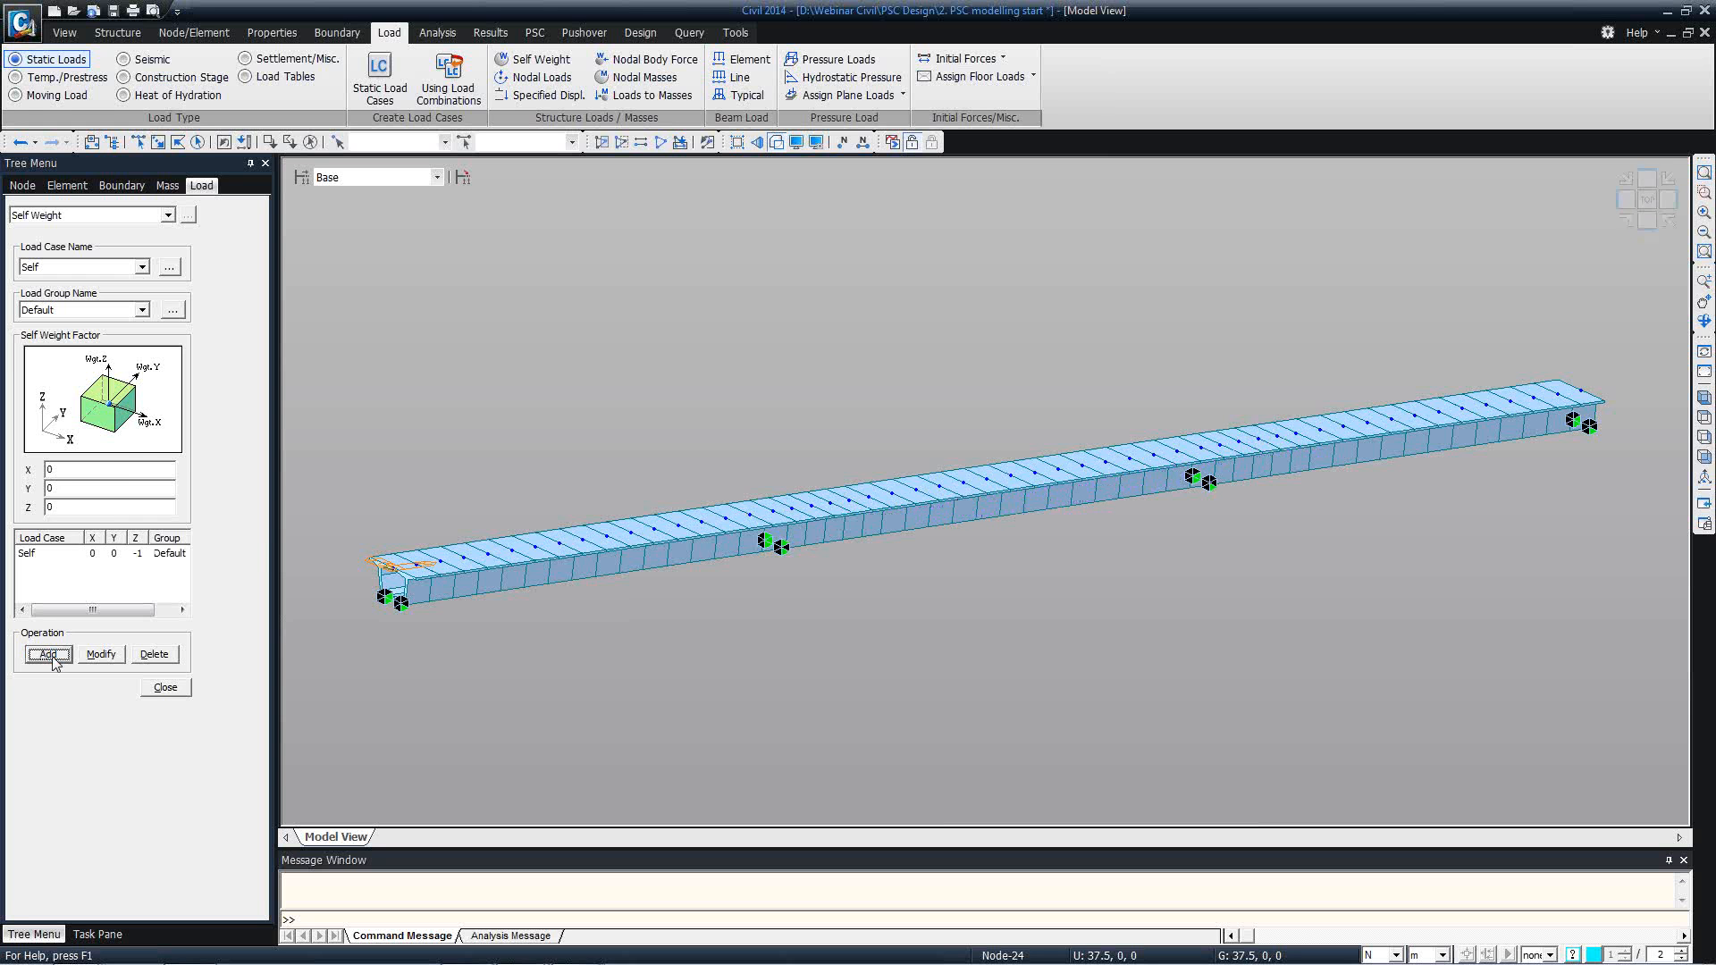
click(161, 687)
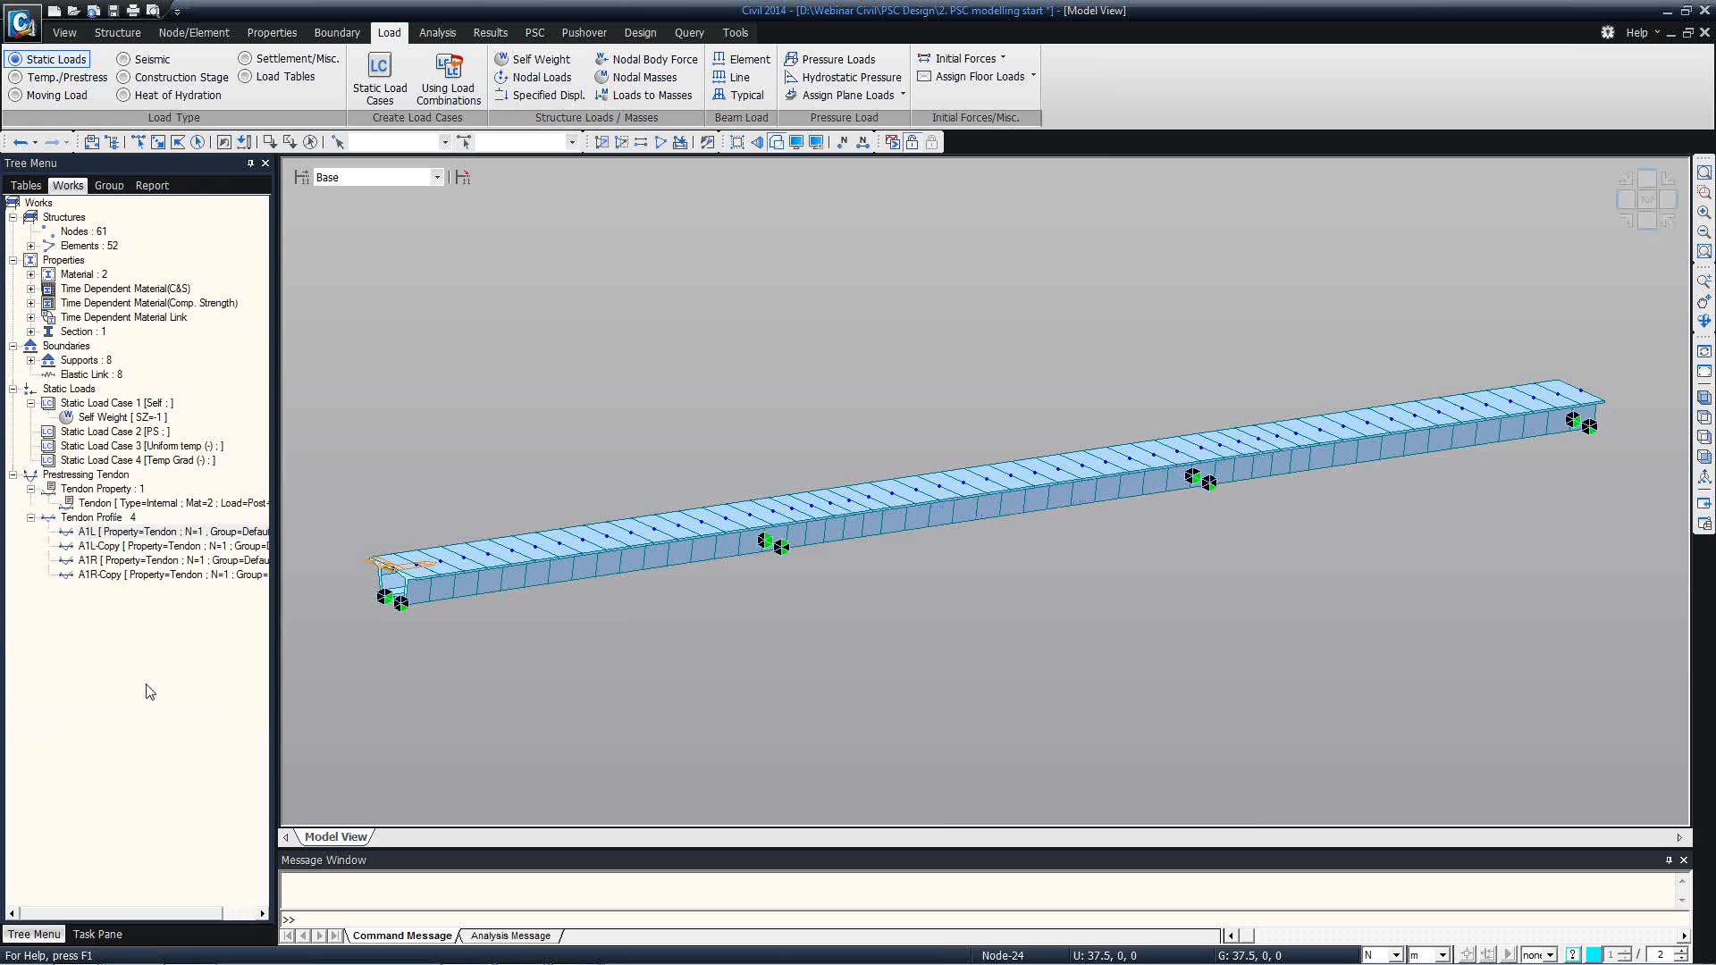
Define a PSC/Composite beam section temperature using the section width, with H1 1.22 m, H2 4.88 m, T1 46 and T2 12 °C.
click(67, 77)
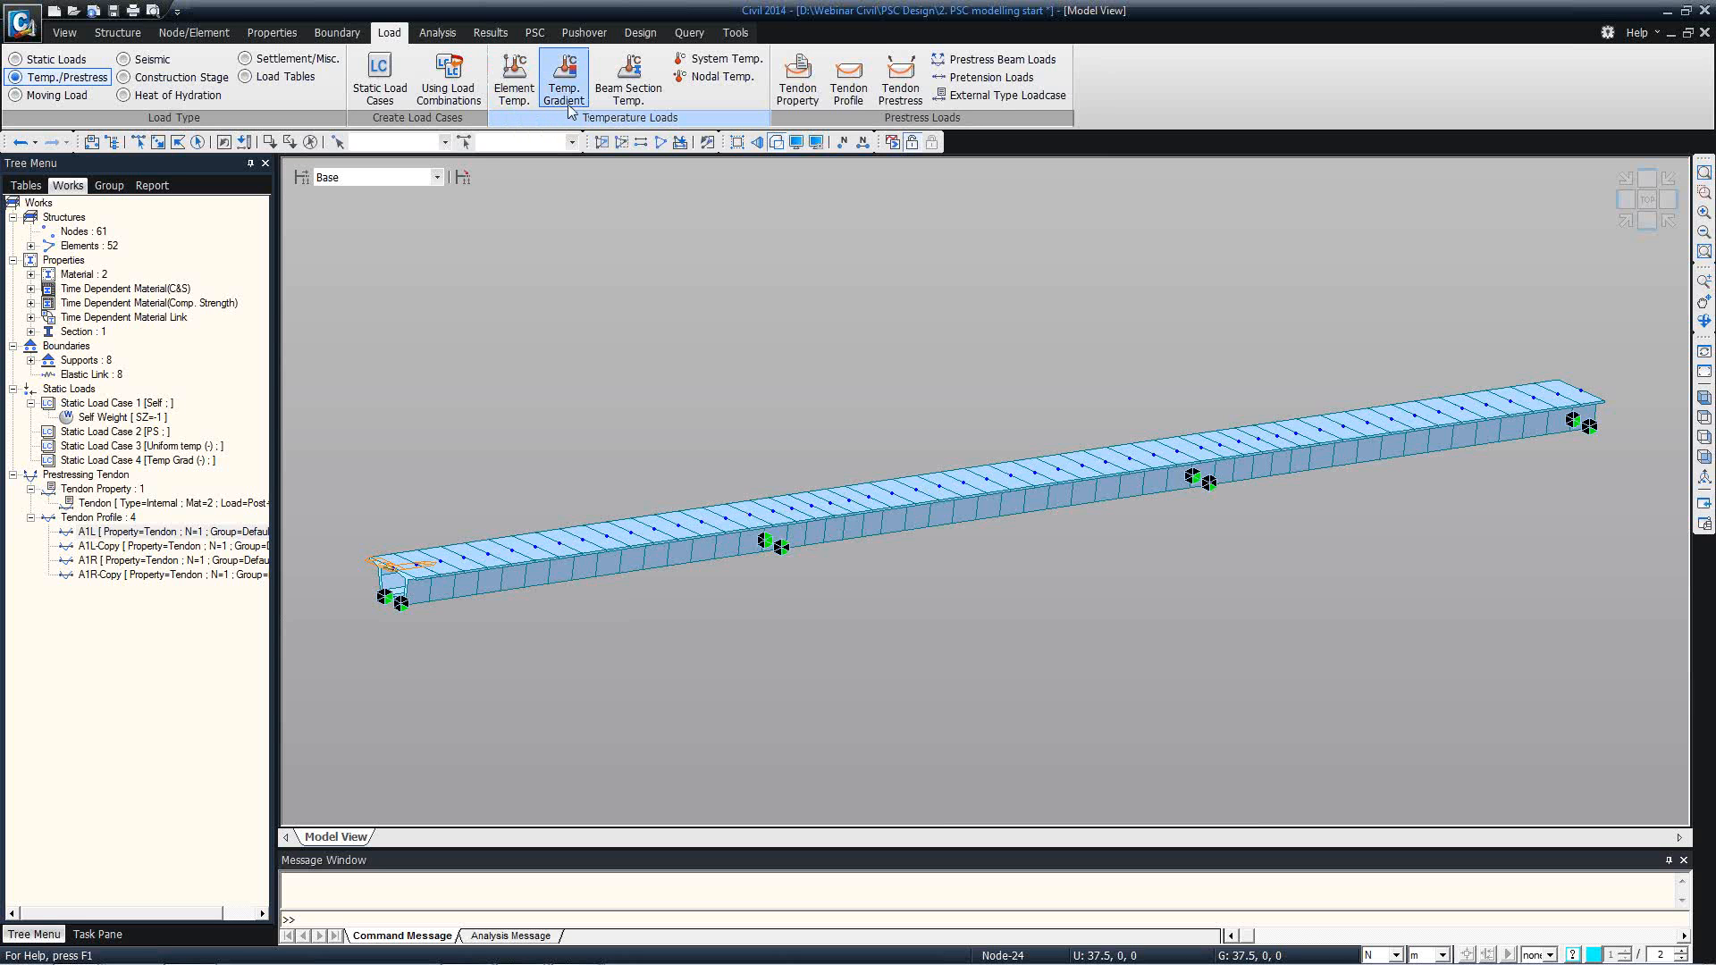
click(631, 89)
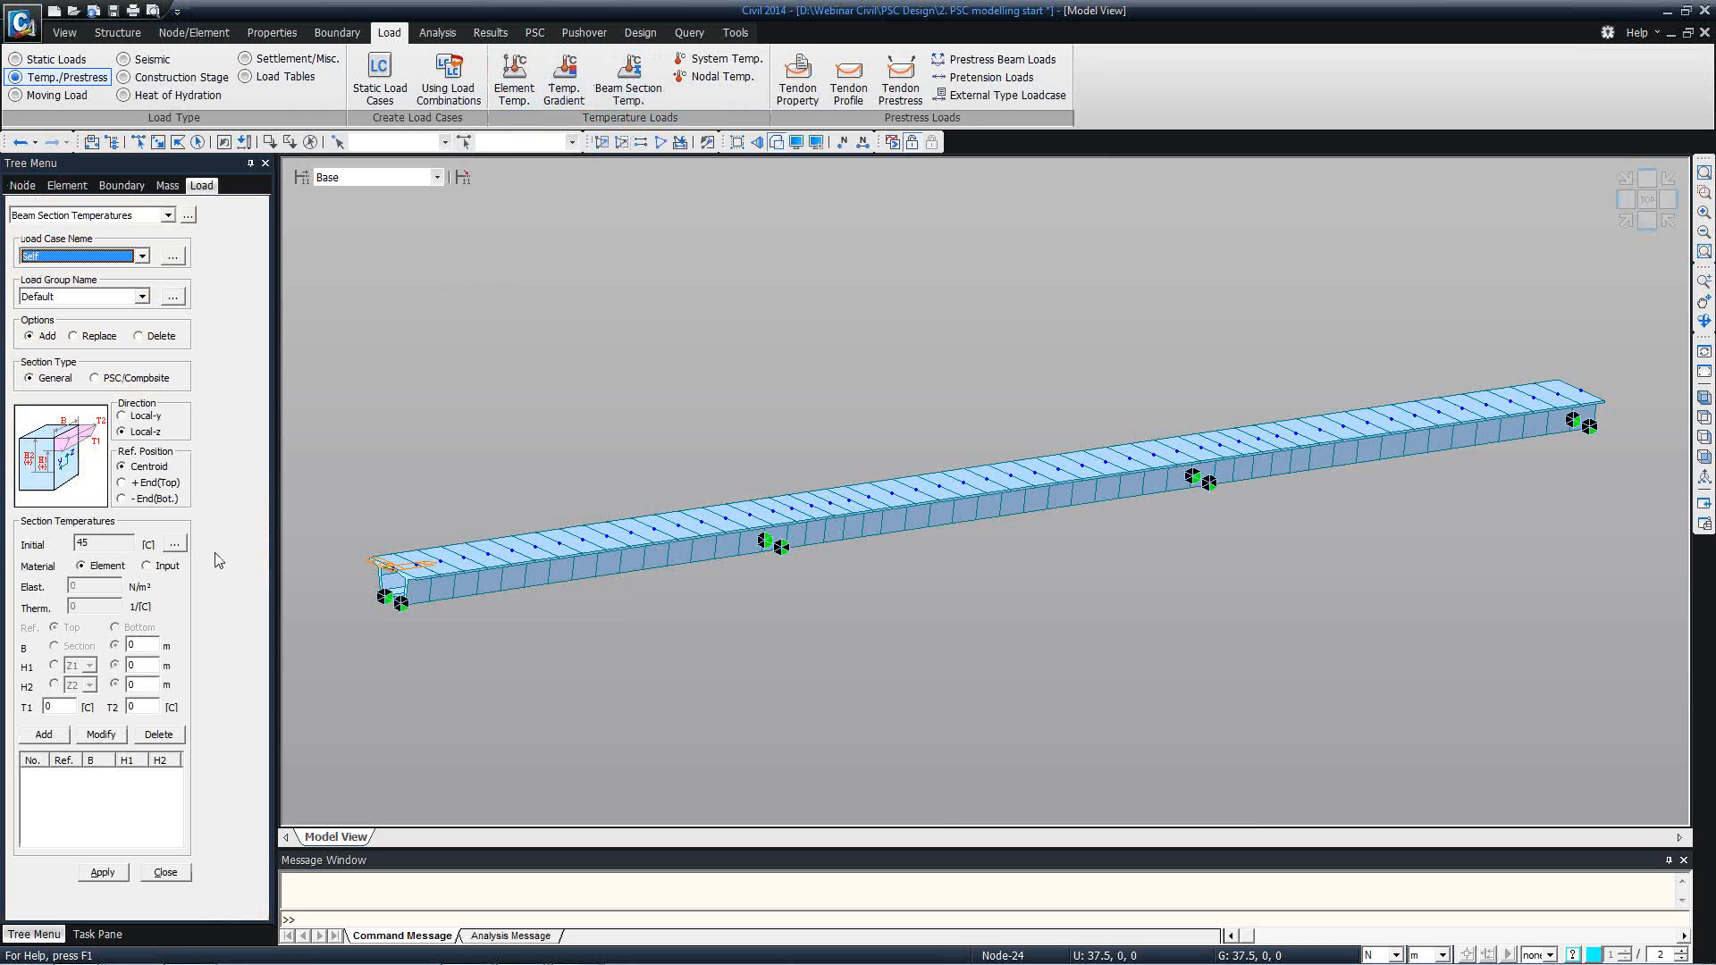
click(136, 379)
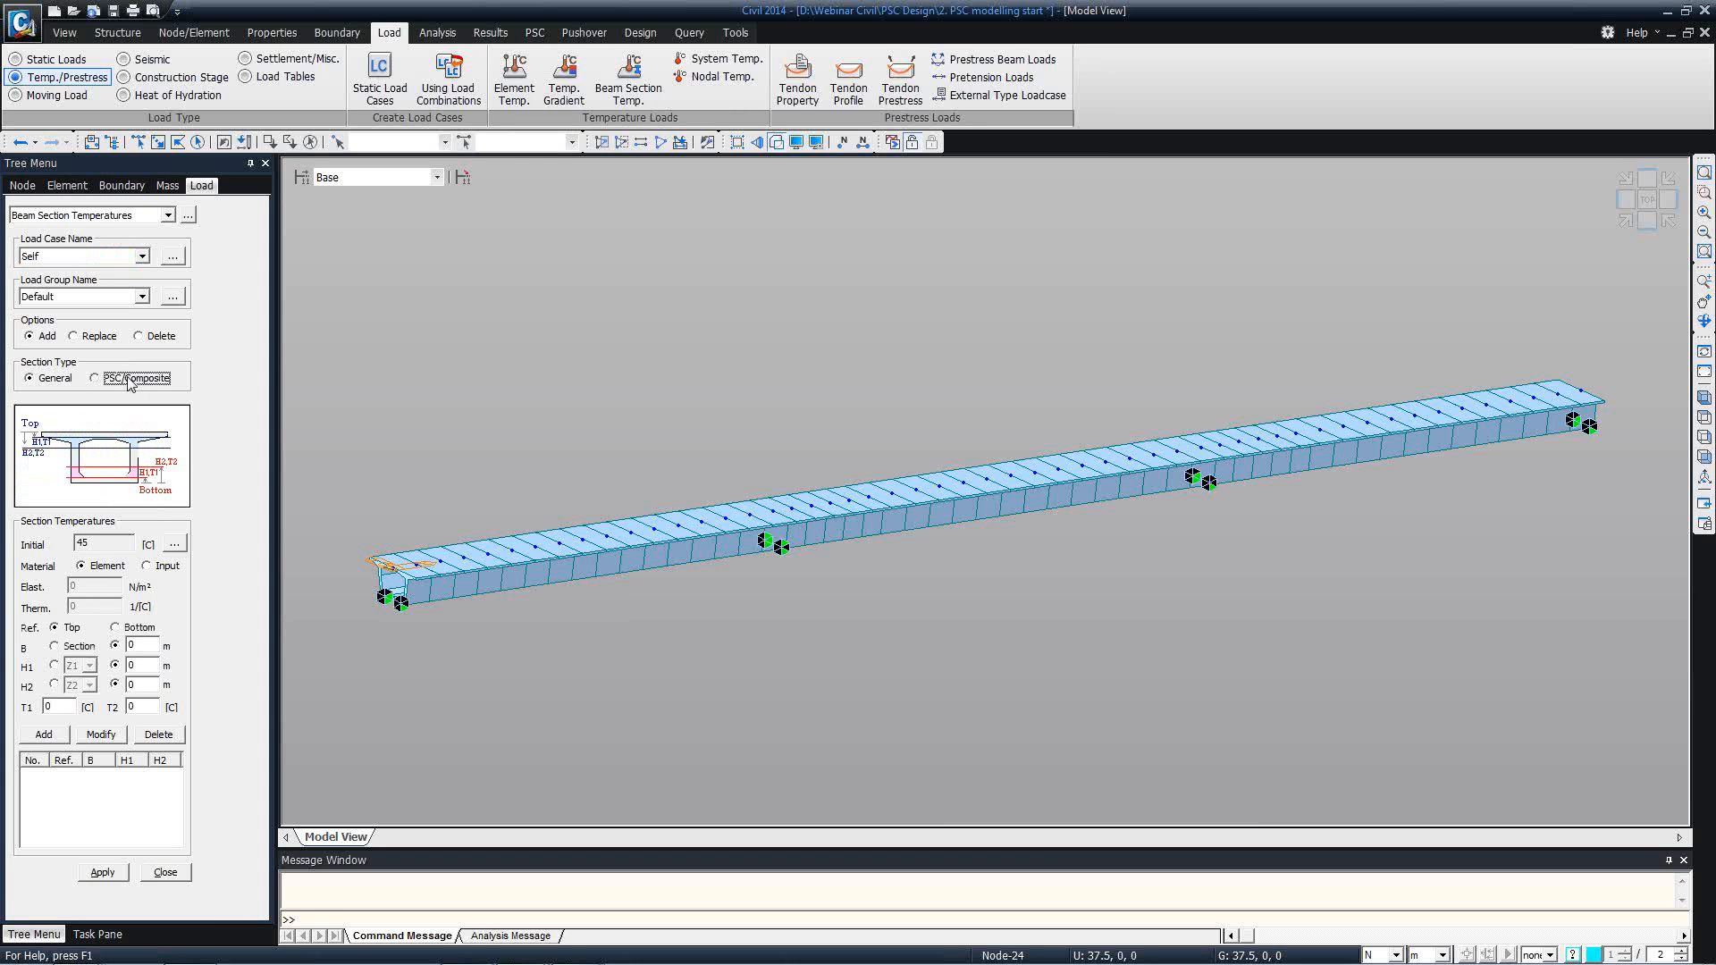
double_click(134, 644)
click(85, 646)
double_click(132, 665)
text(1.22)
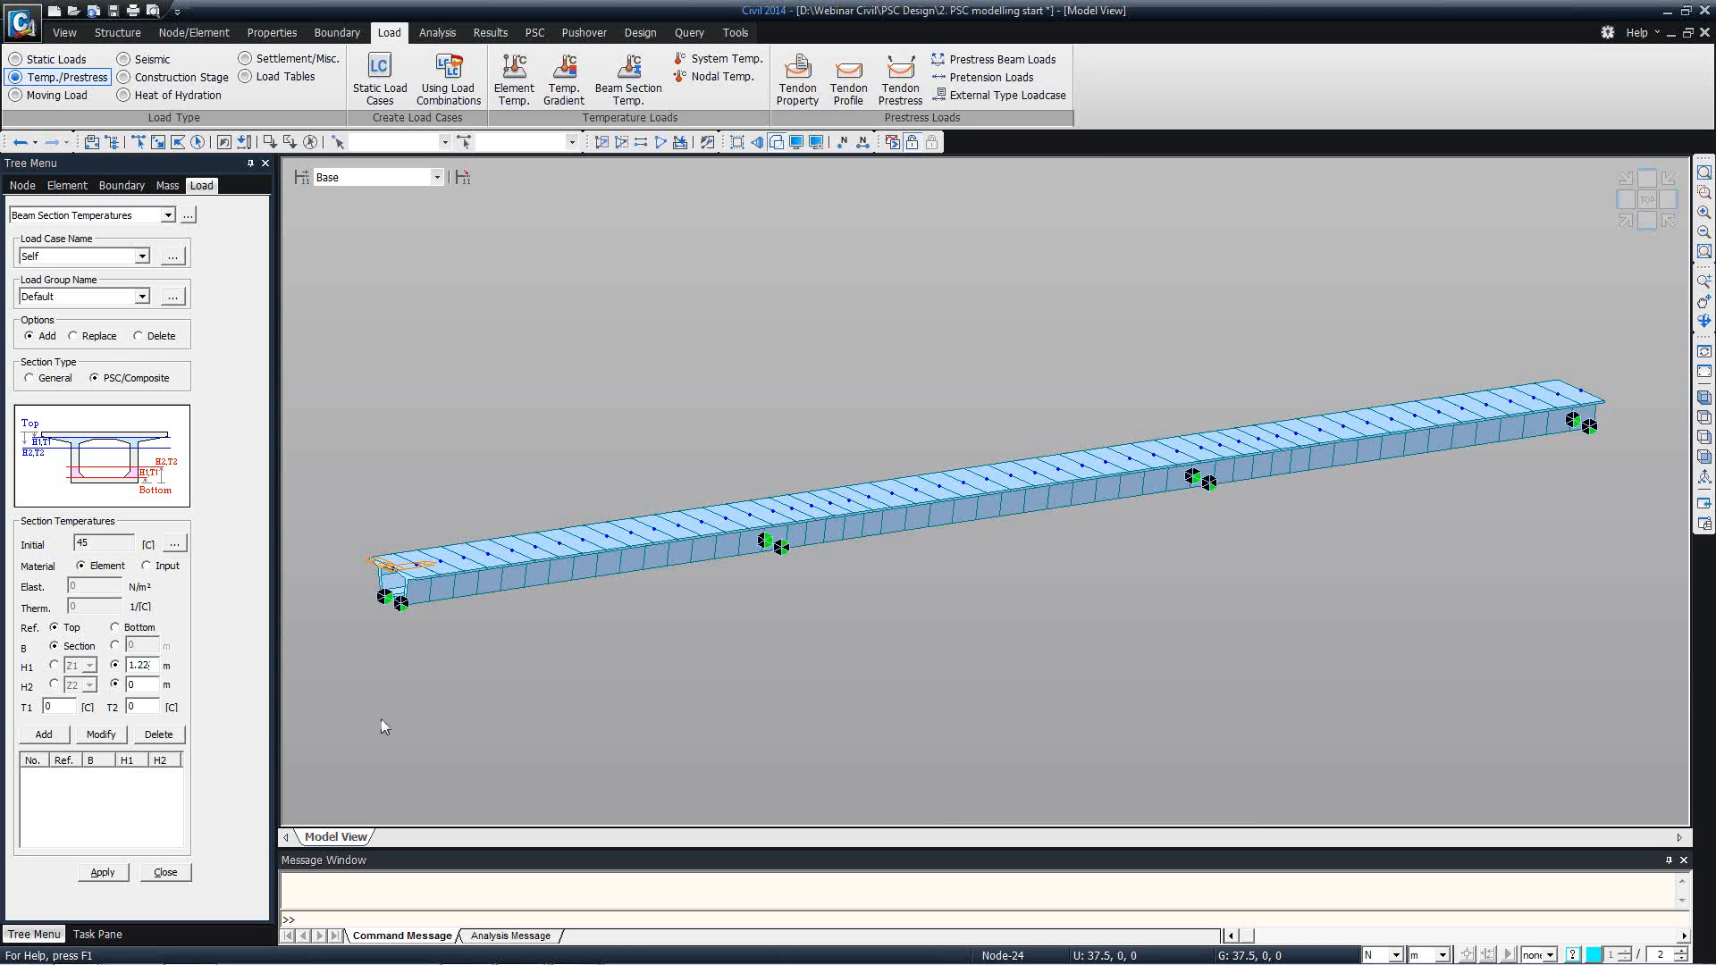
double_click(52, 706)
text(46)
text(4.88)
double_click(144, 710)
text(12)
Add the section temperature under load case Temp Grad (-) and apply it to all bridge elements.
click(141, 257)
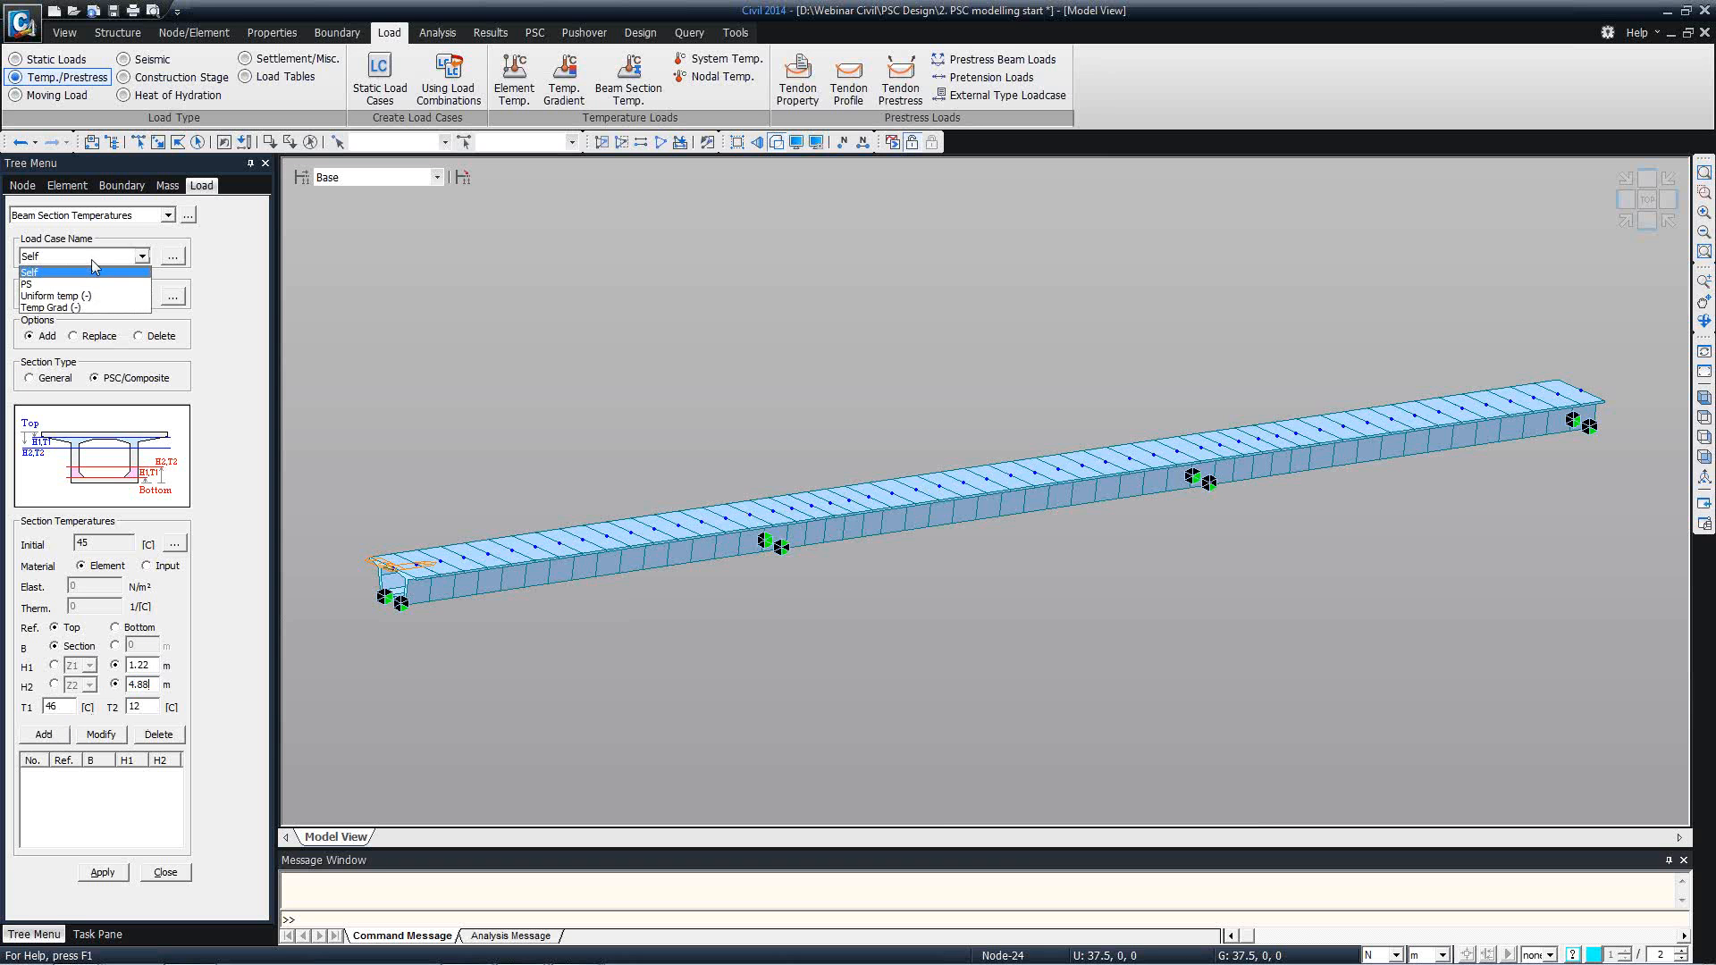
click(86, 307)
click(44, 733)
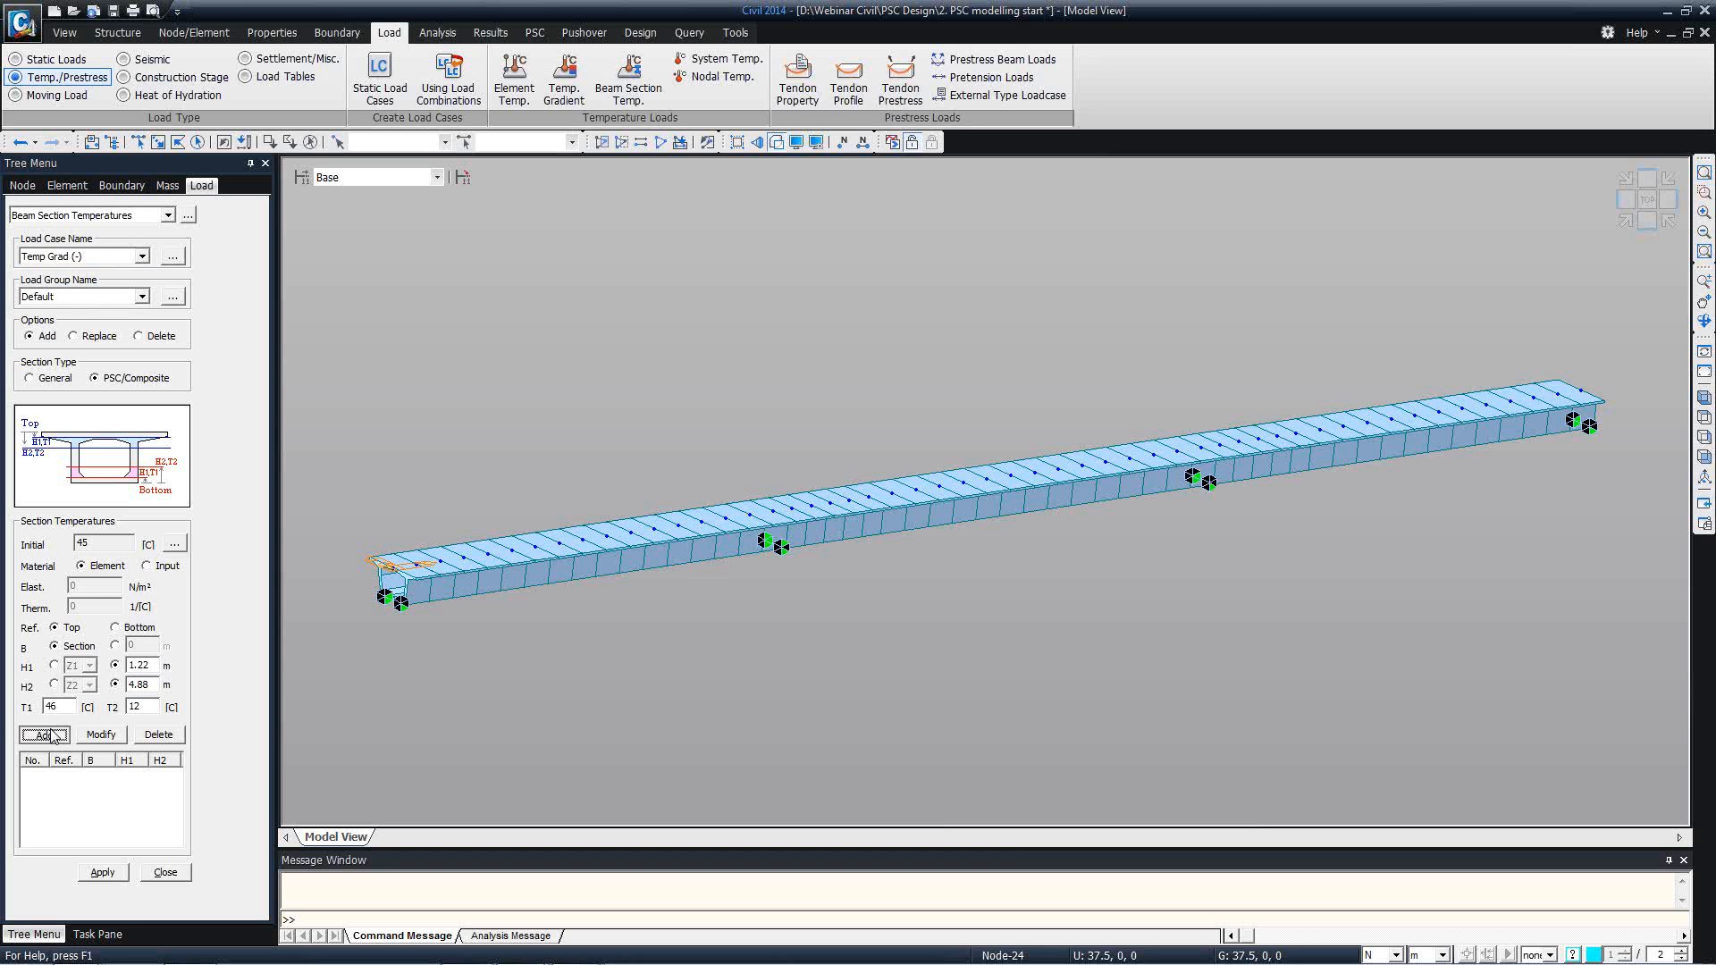
click(199, 143)
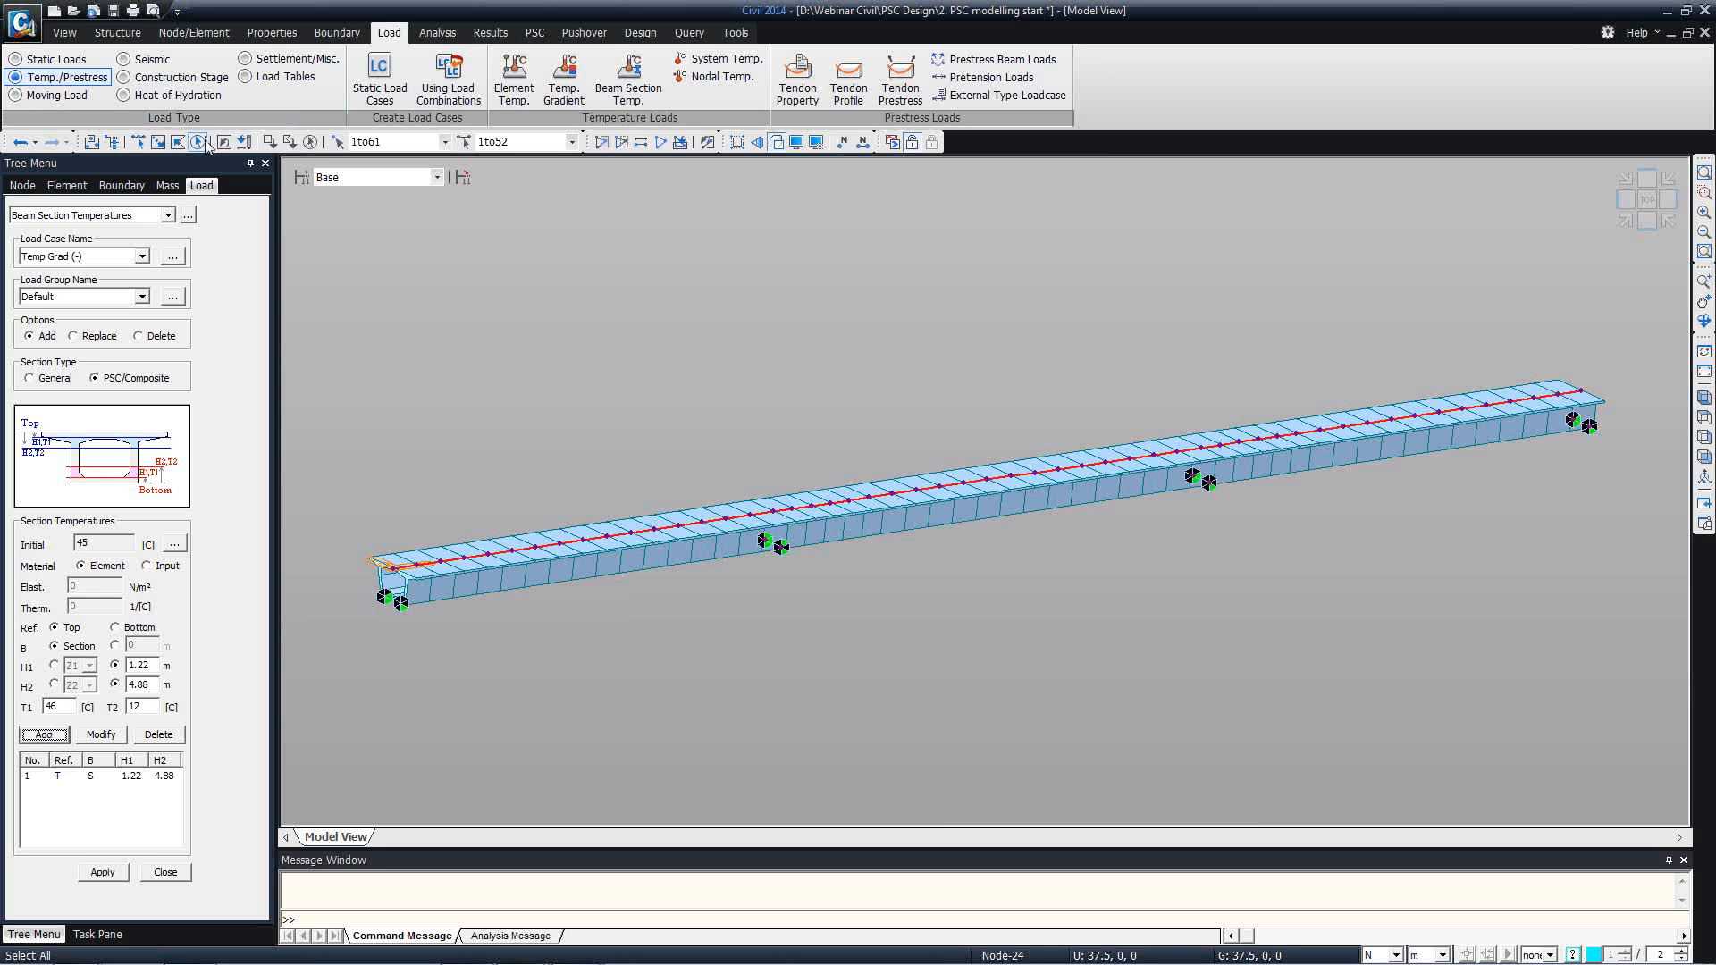
click(102, 872)
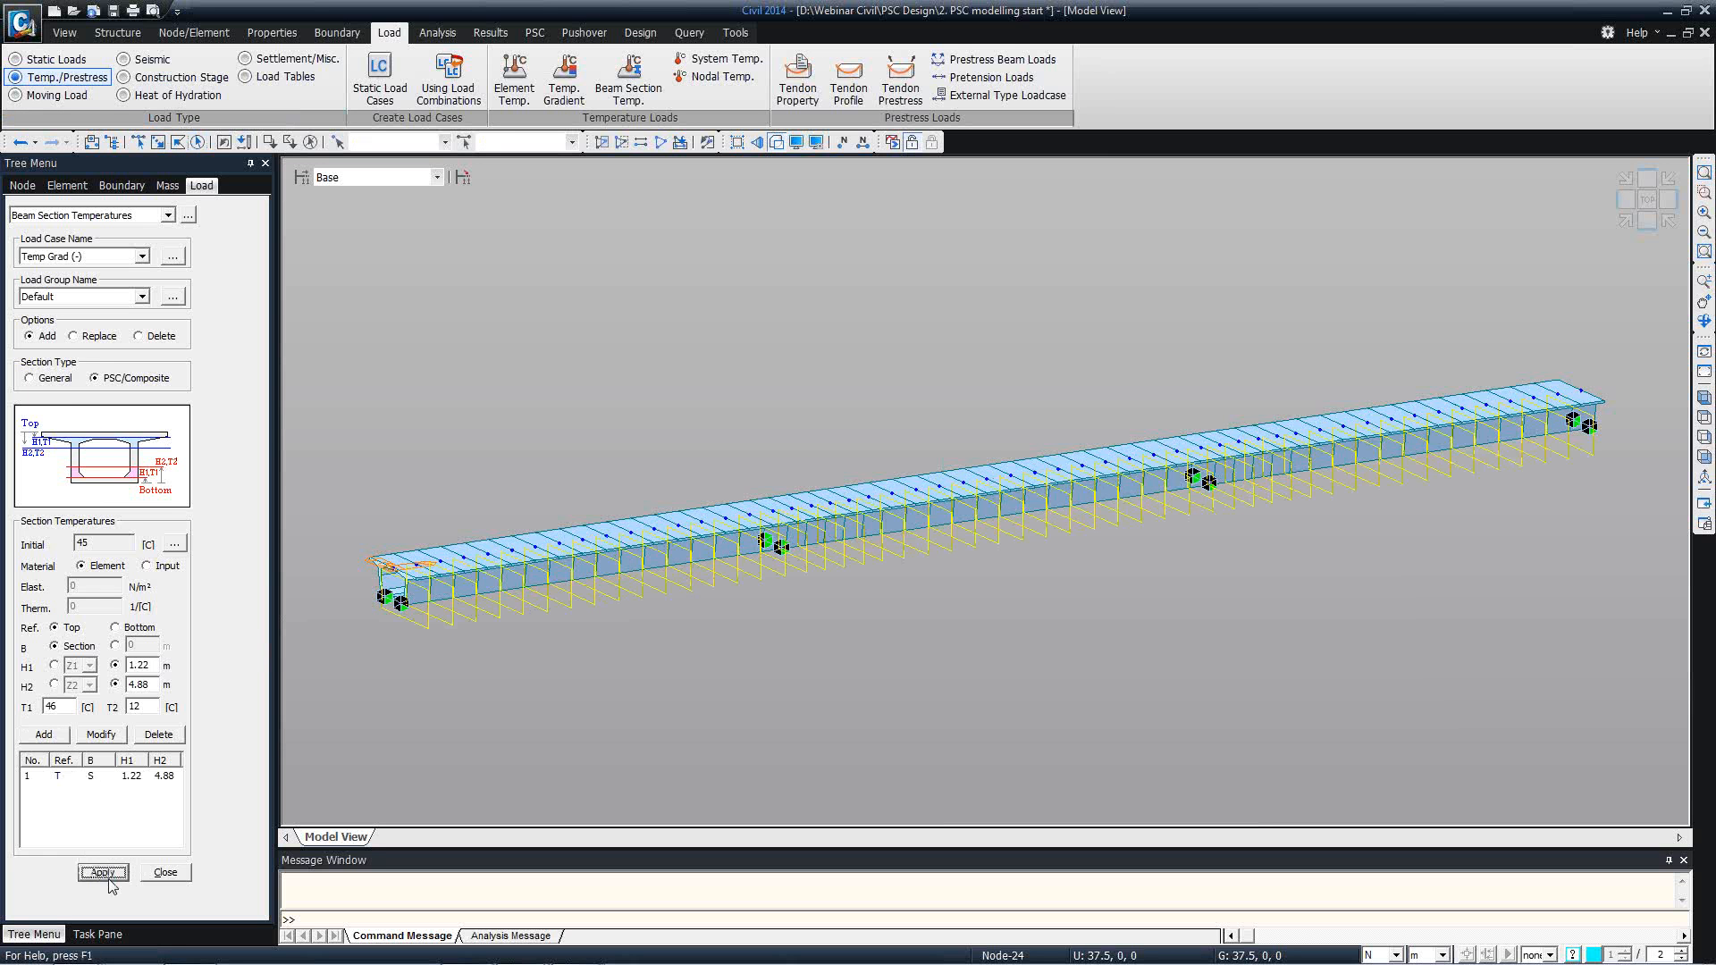
click(161, 873)
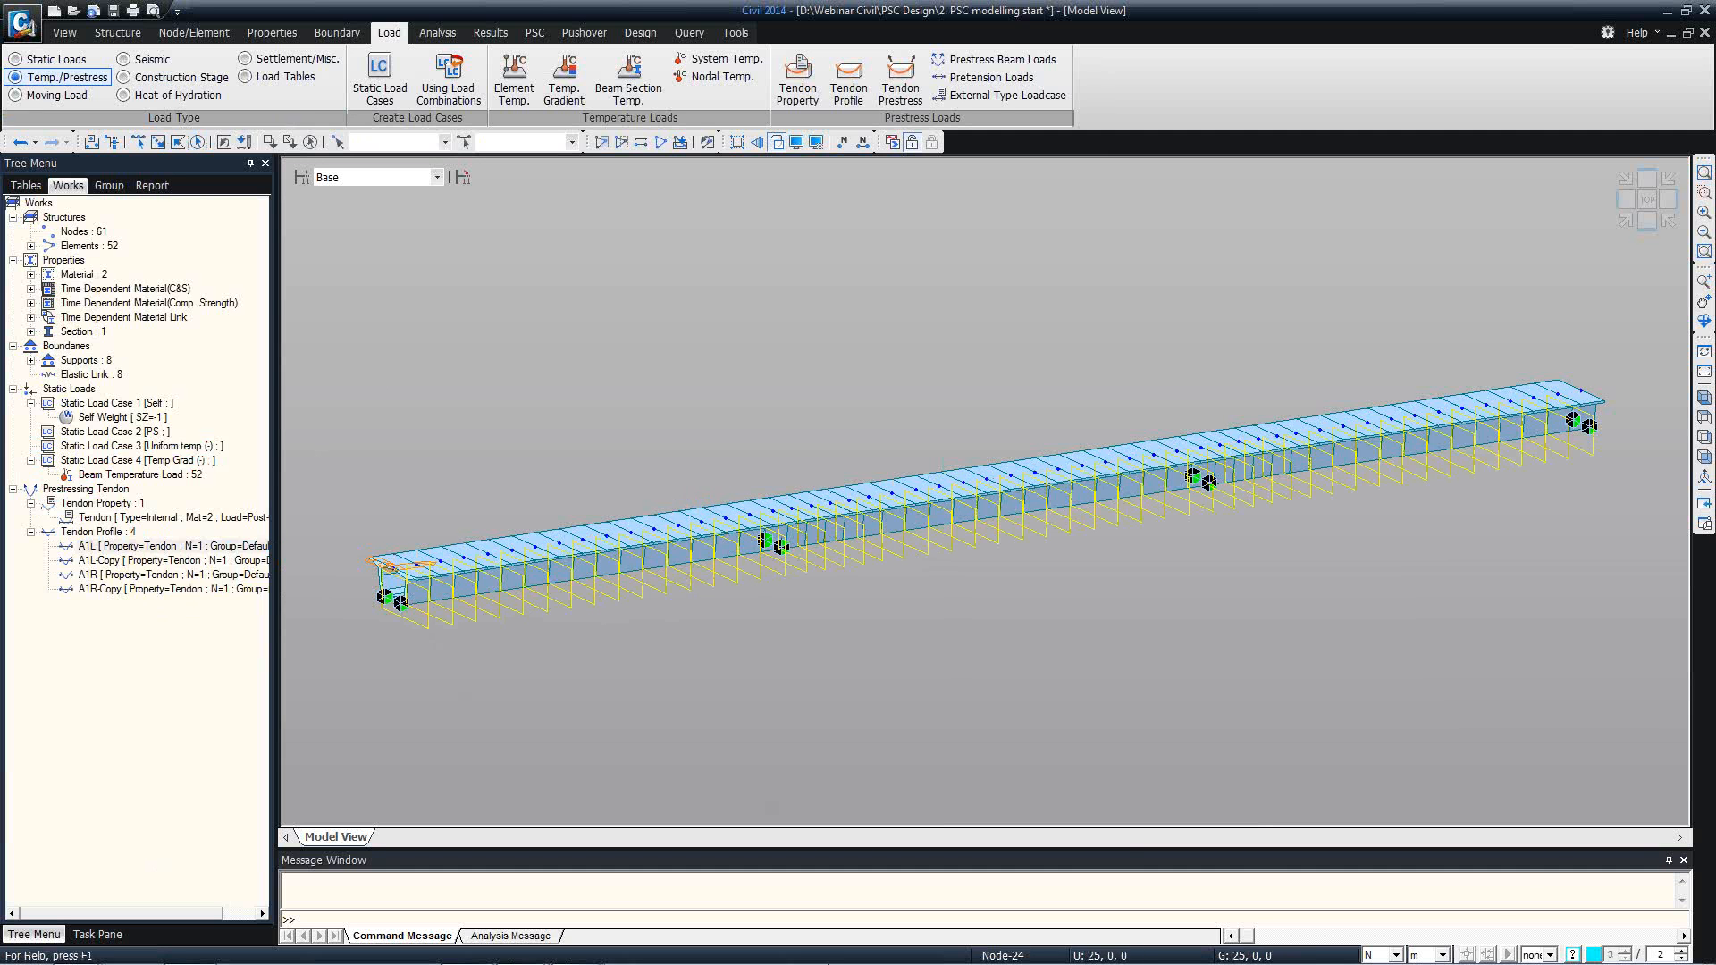
Restore the model's initial view to clear the load and support symbols.
mouse_move(835, 962)
click(68, 32)
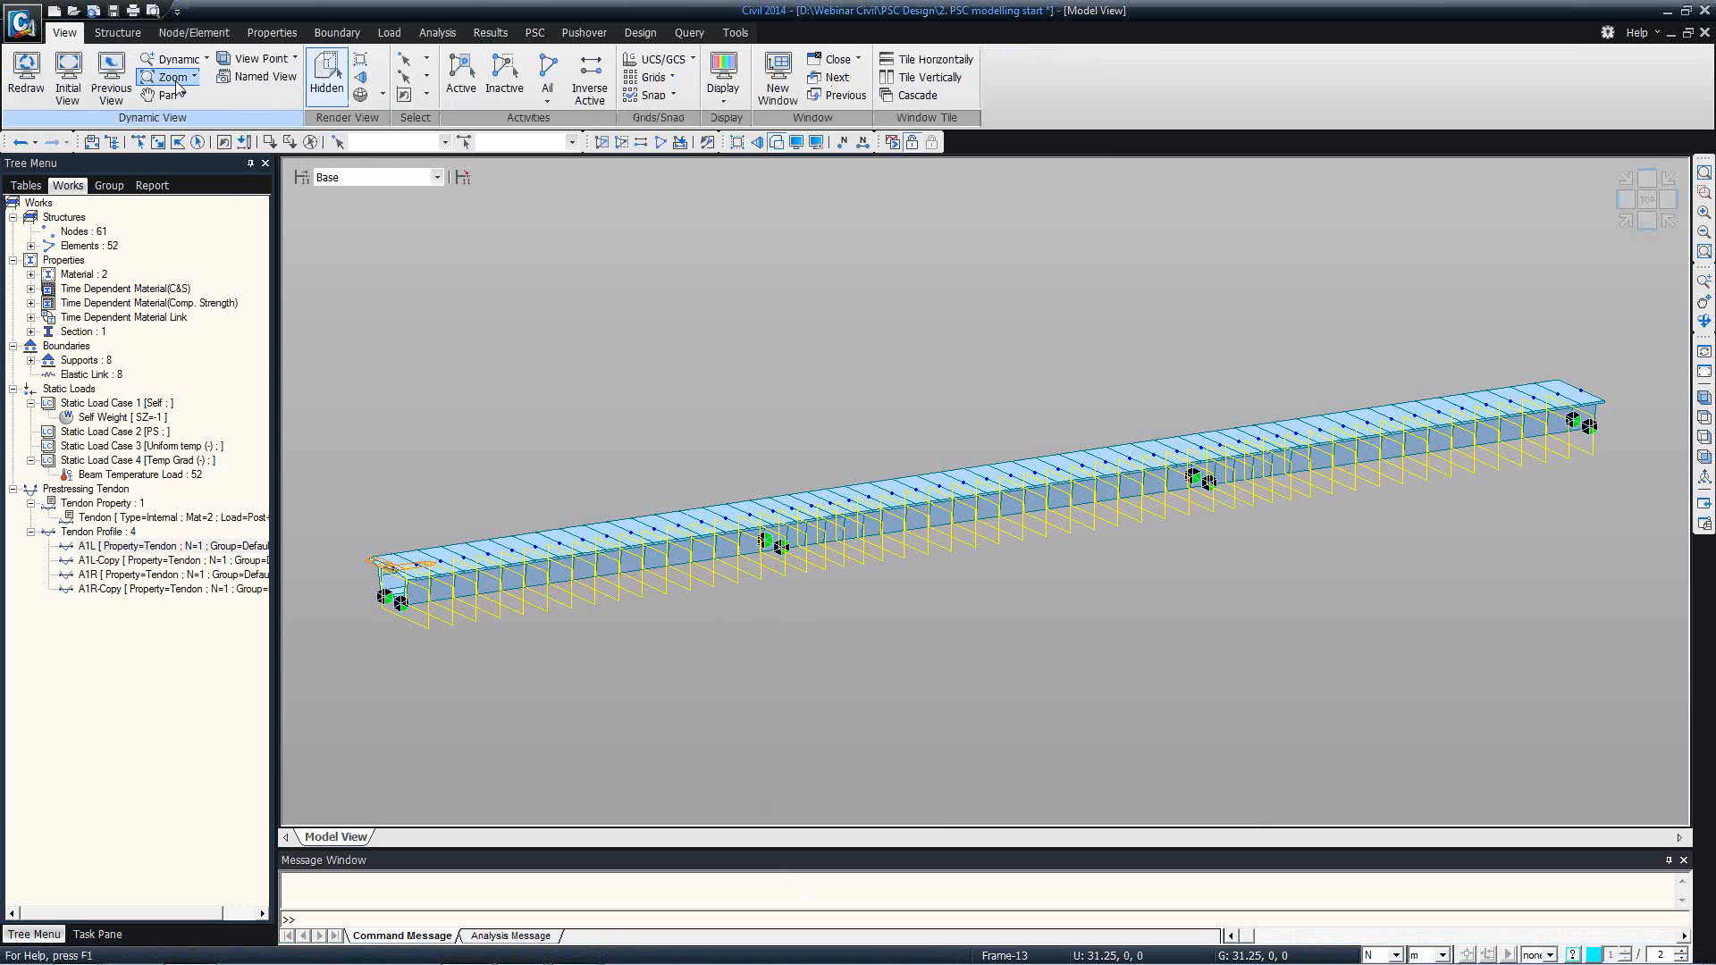
click(68, 71)
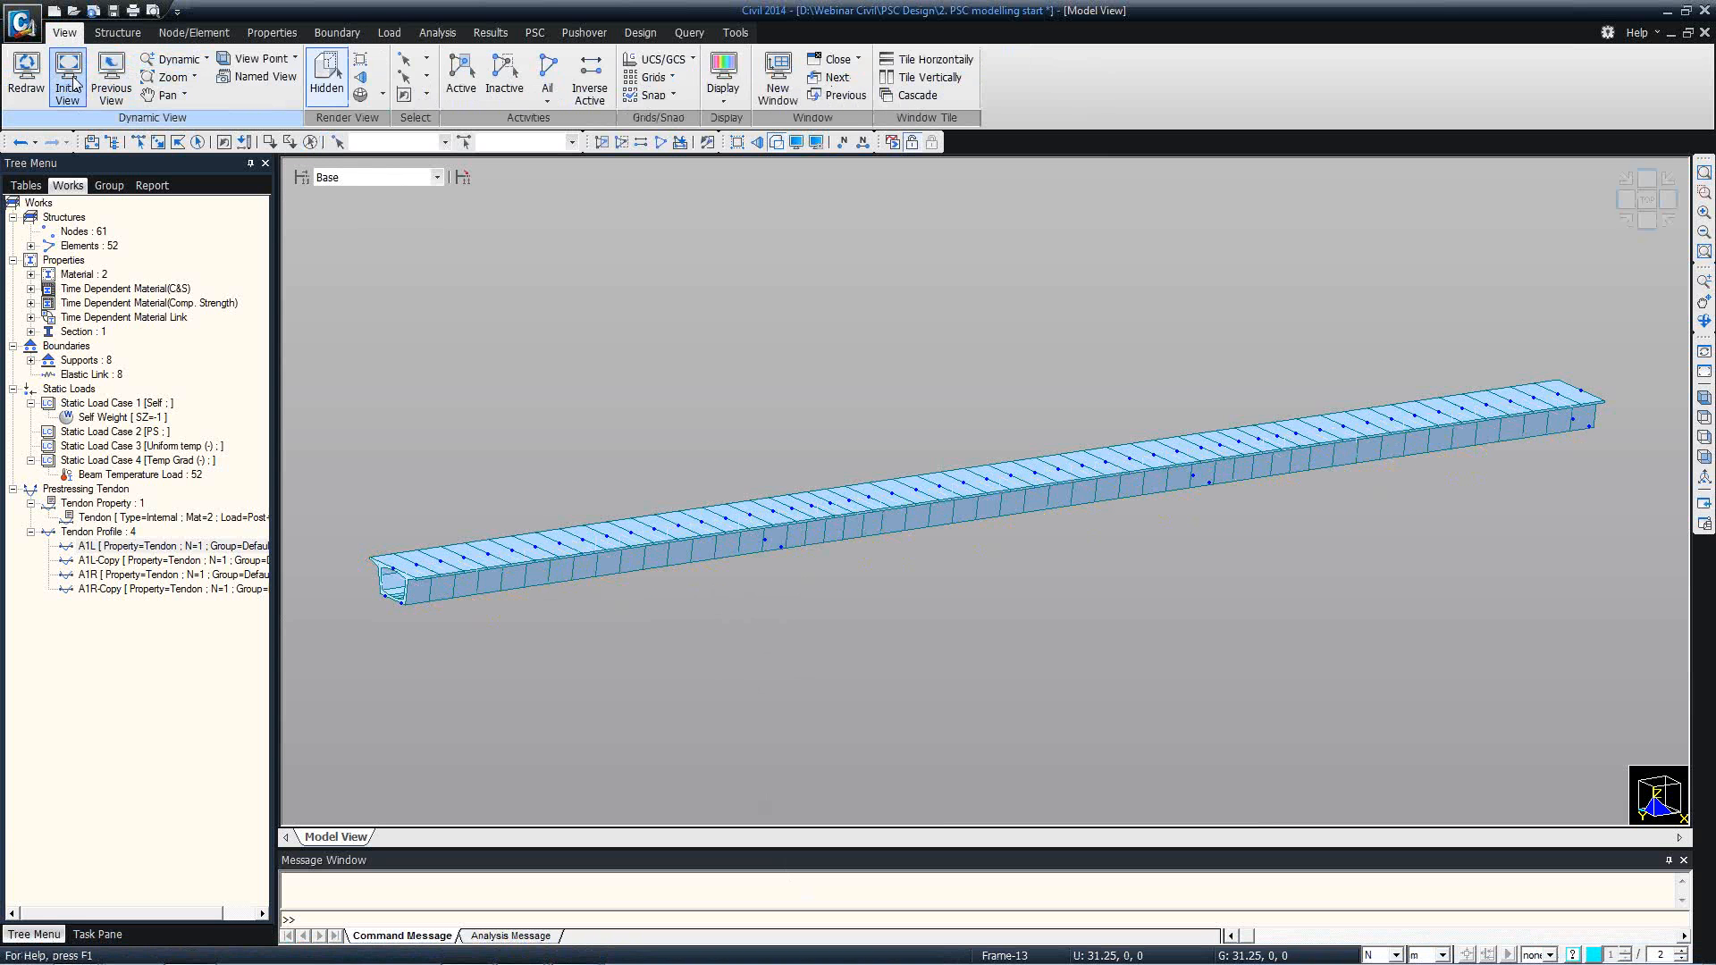
Open the Section Manager's reinforcement settings for the Span section.
click(223, 34)
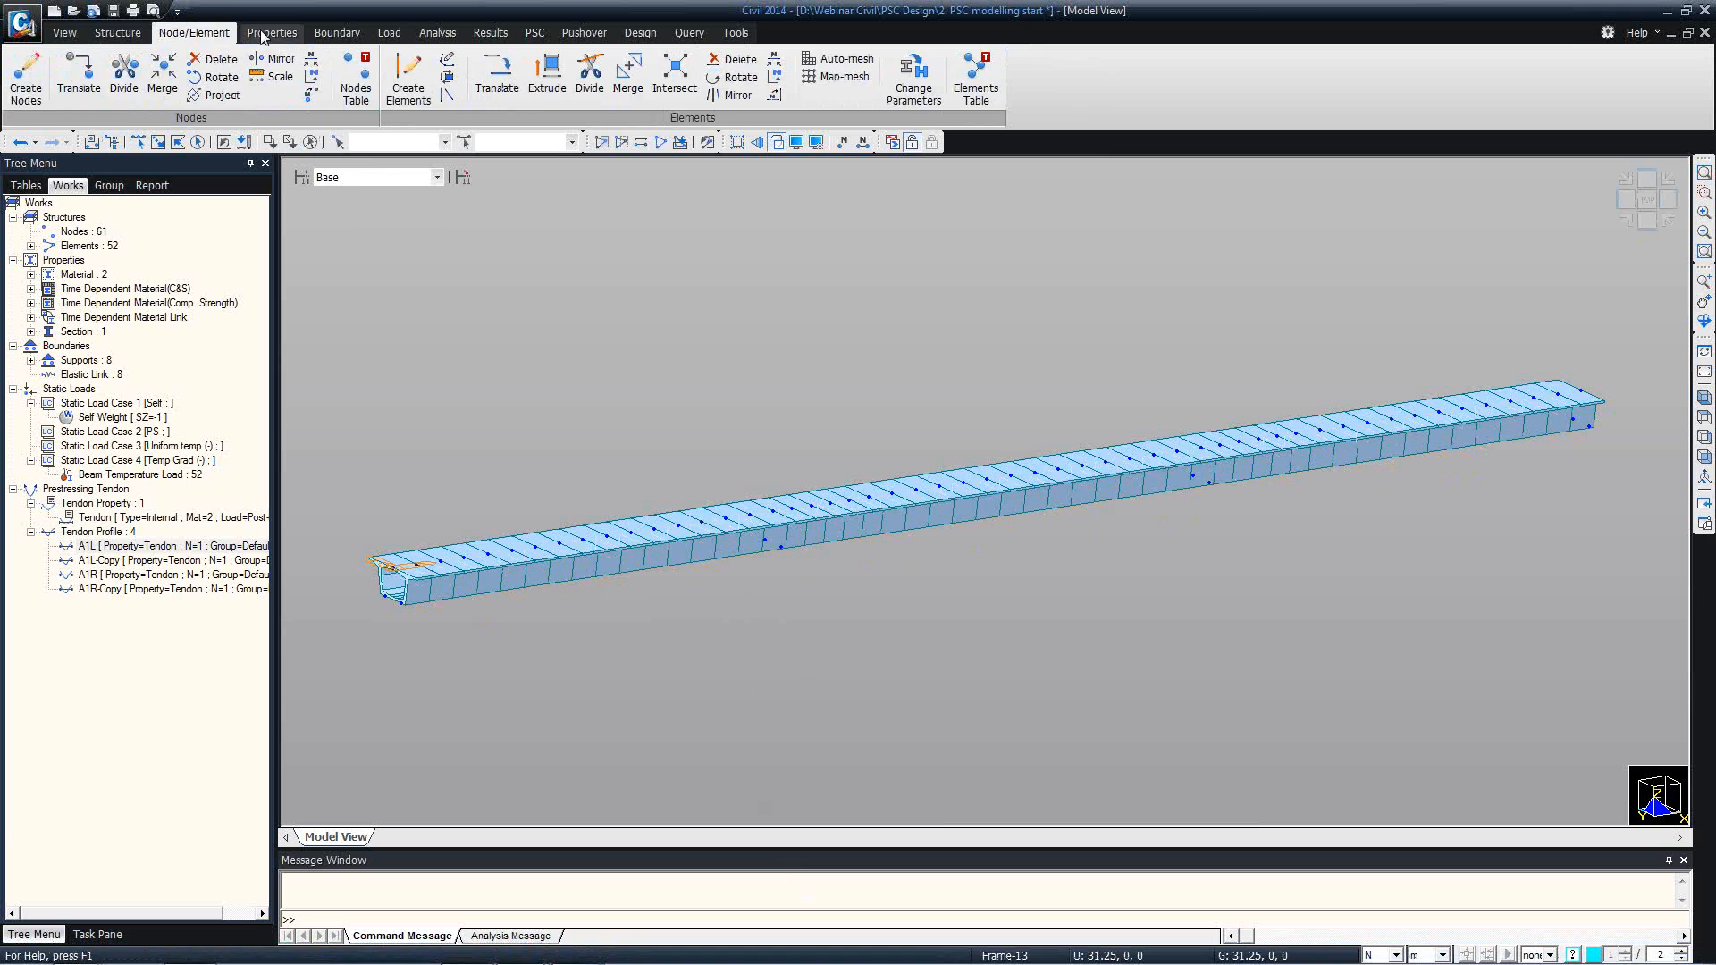
click(271, 32)
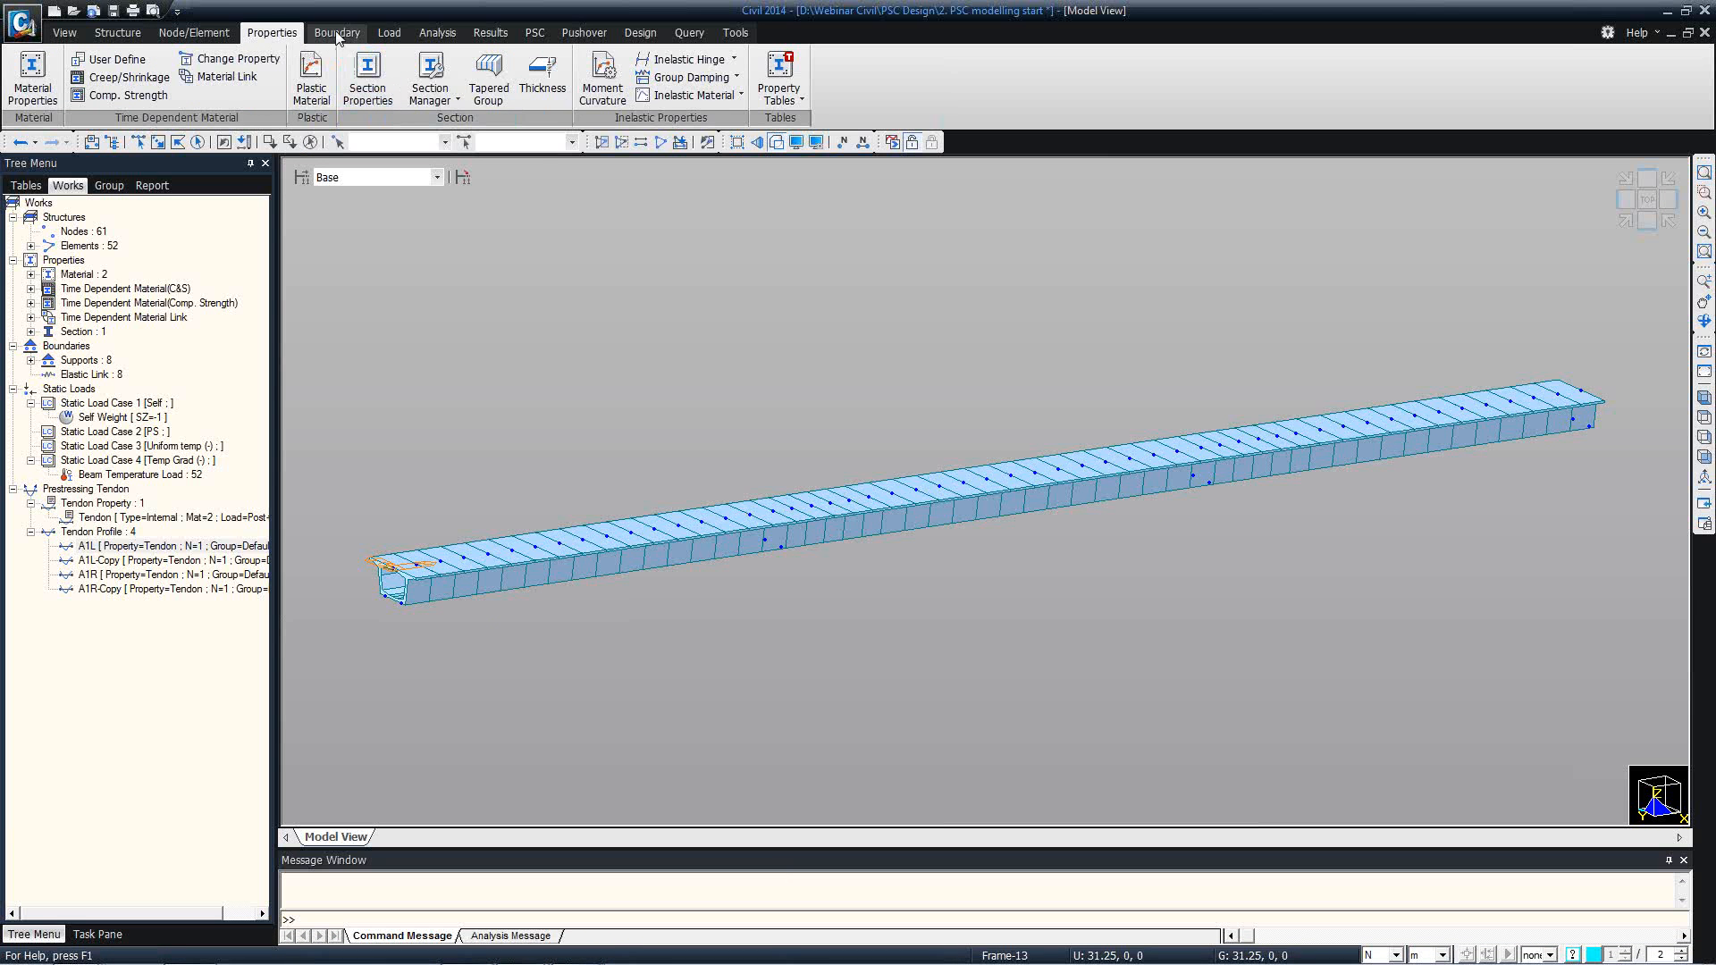
click(423, 105)
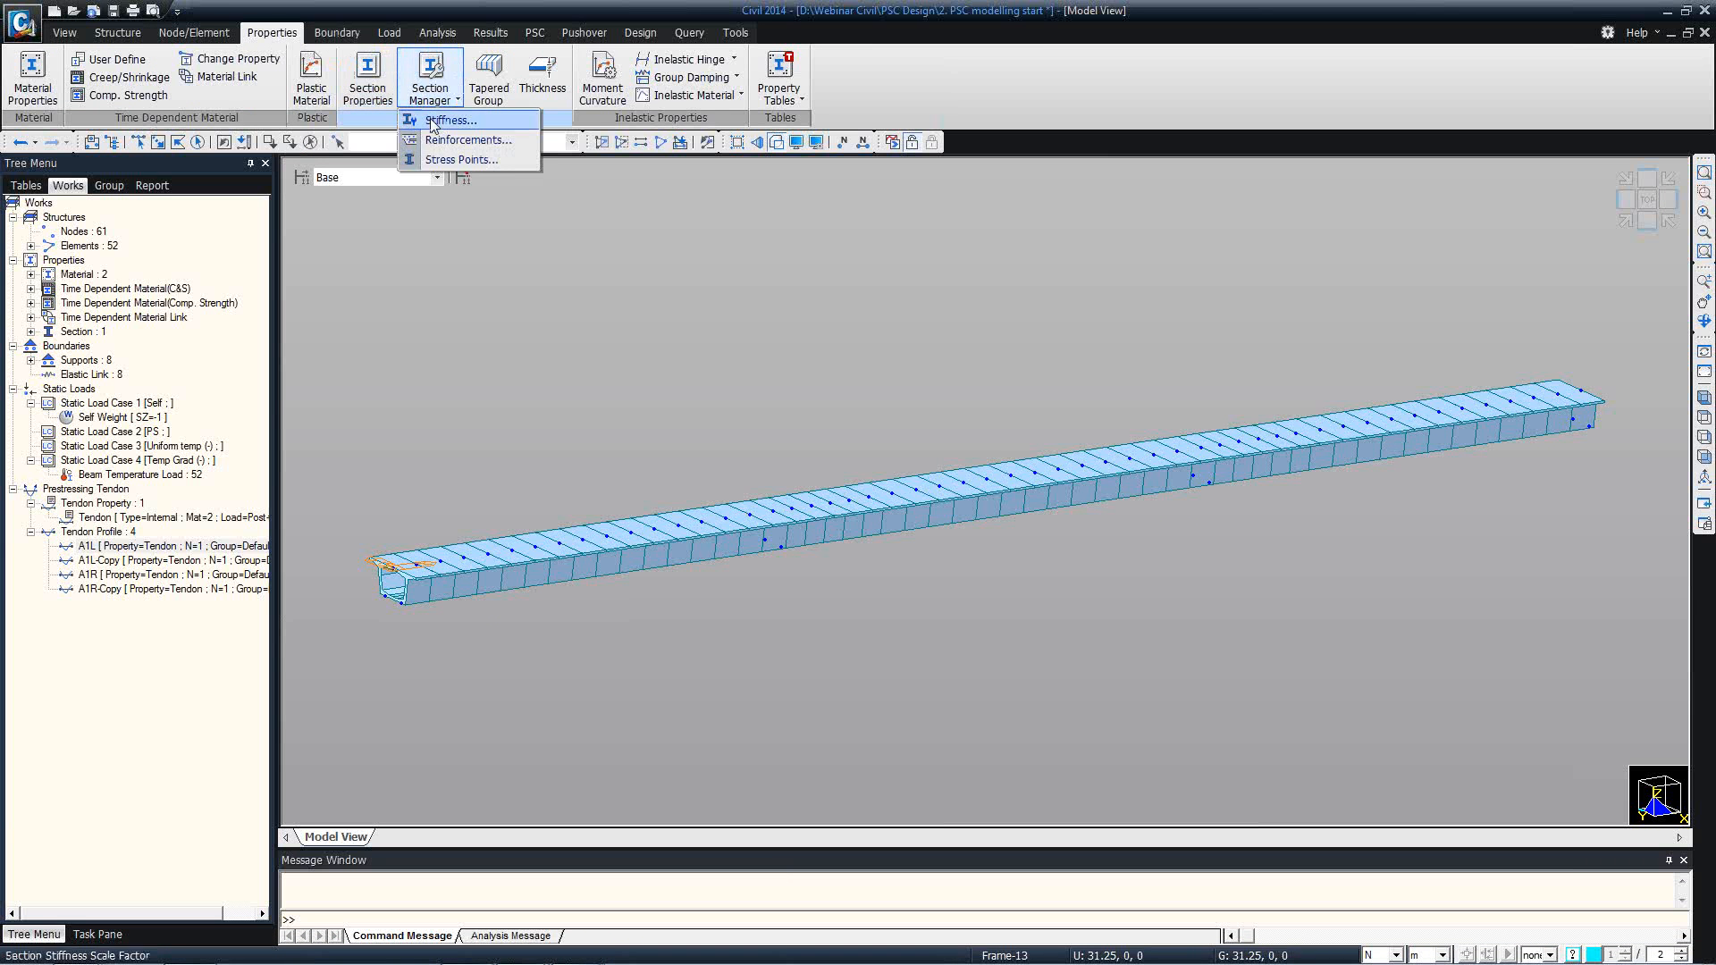
click(441, 139)
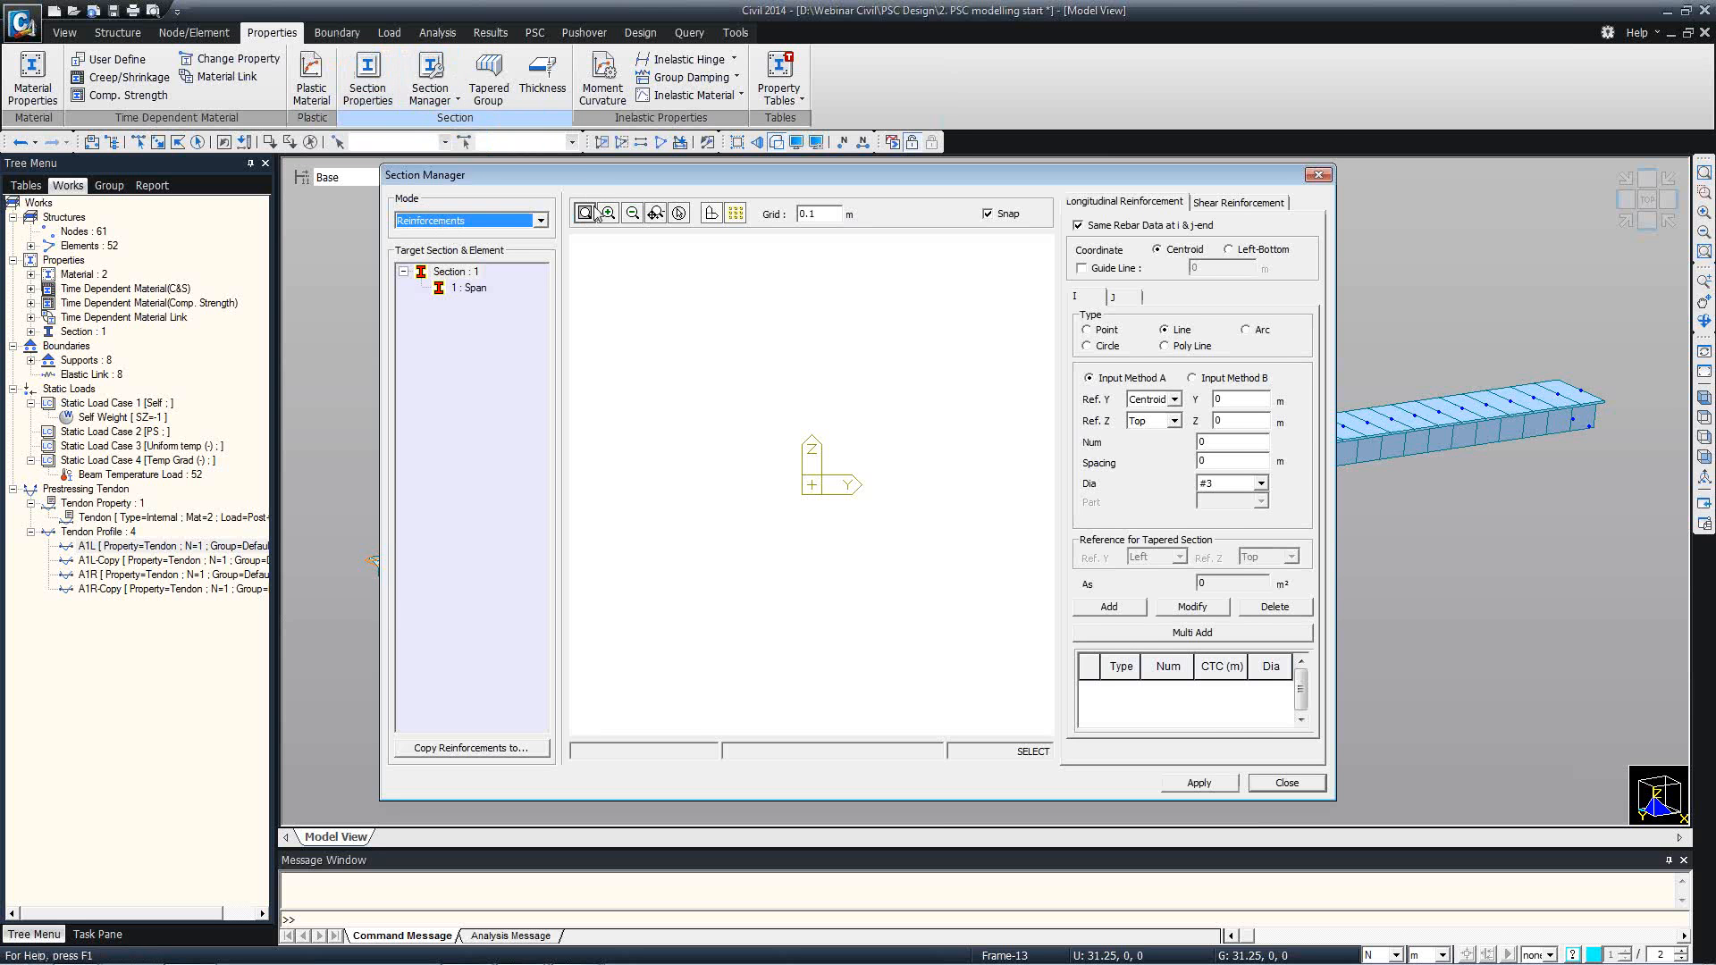
drag(574, 167, 482, 110)
click(372, 230)
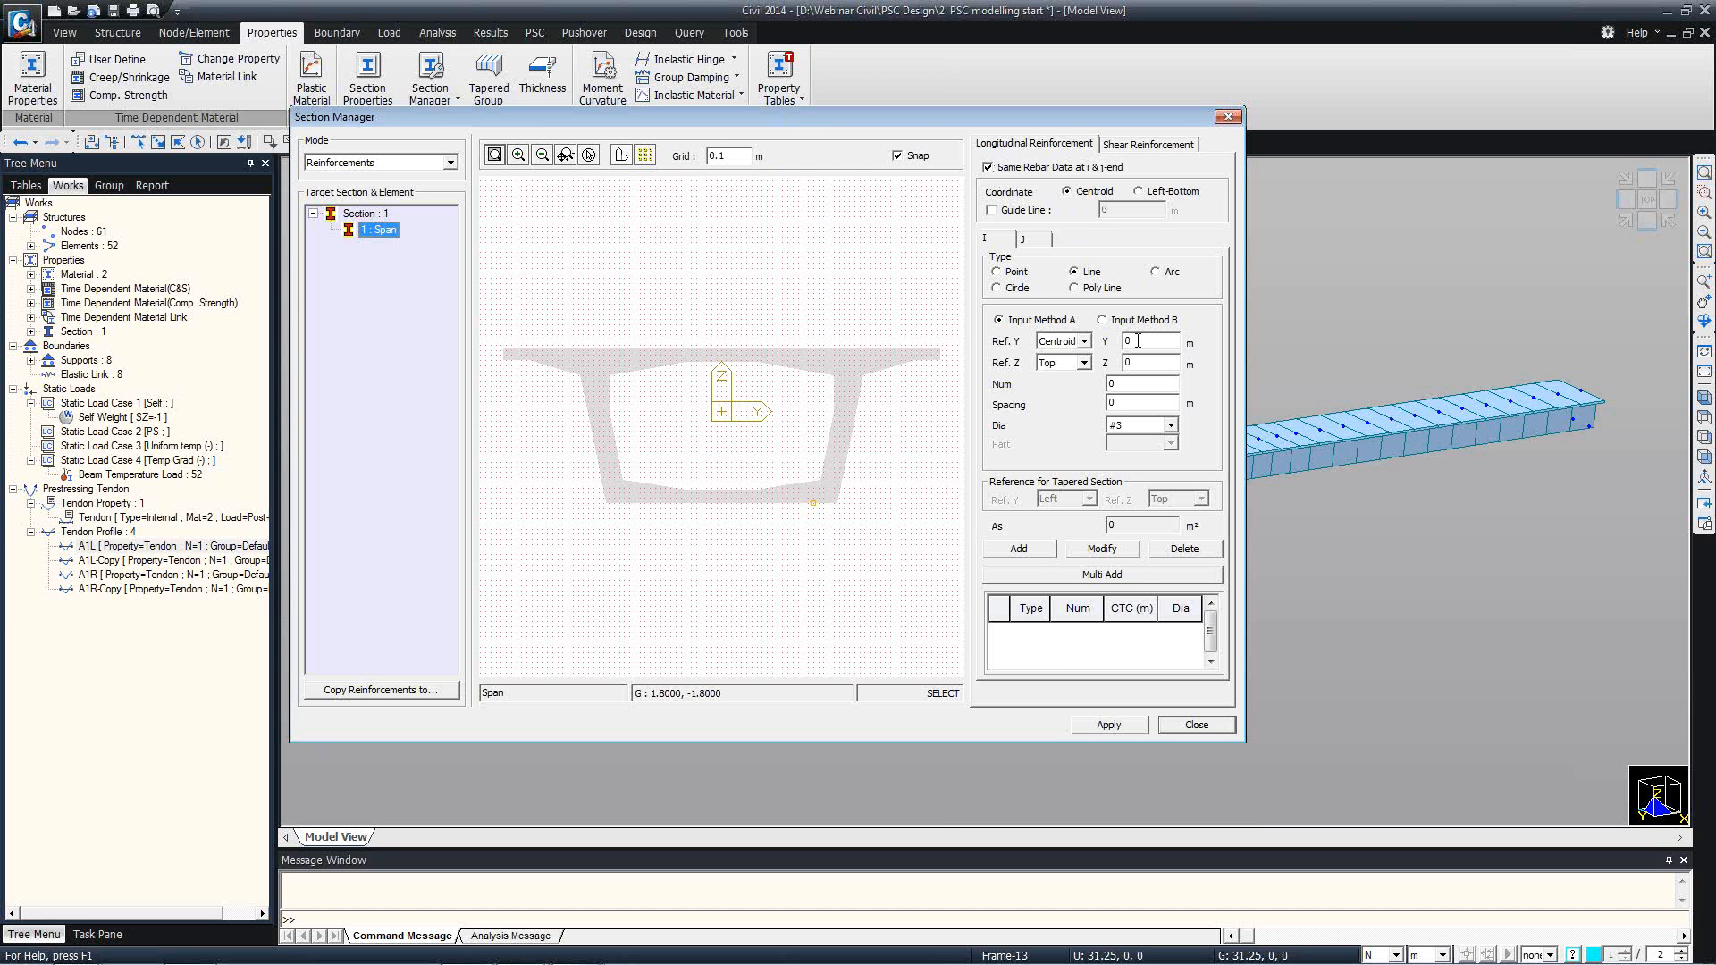
Enter the top longitudinal rebar line in Multi Add: Centroid, Top, Y 0, Z 0.06 m, 35 bars, 0.25 m spacing, diameter #4.
click(1108, 579)
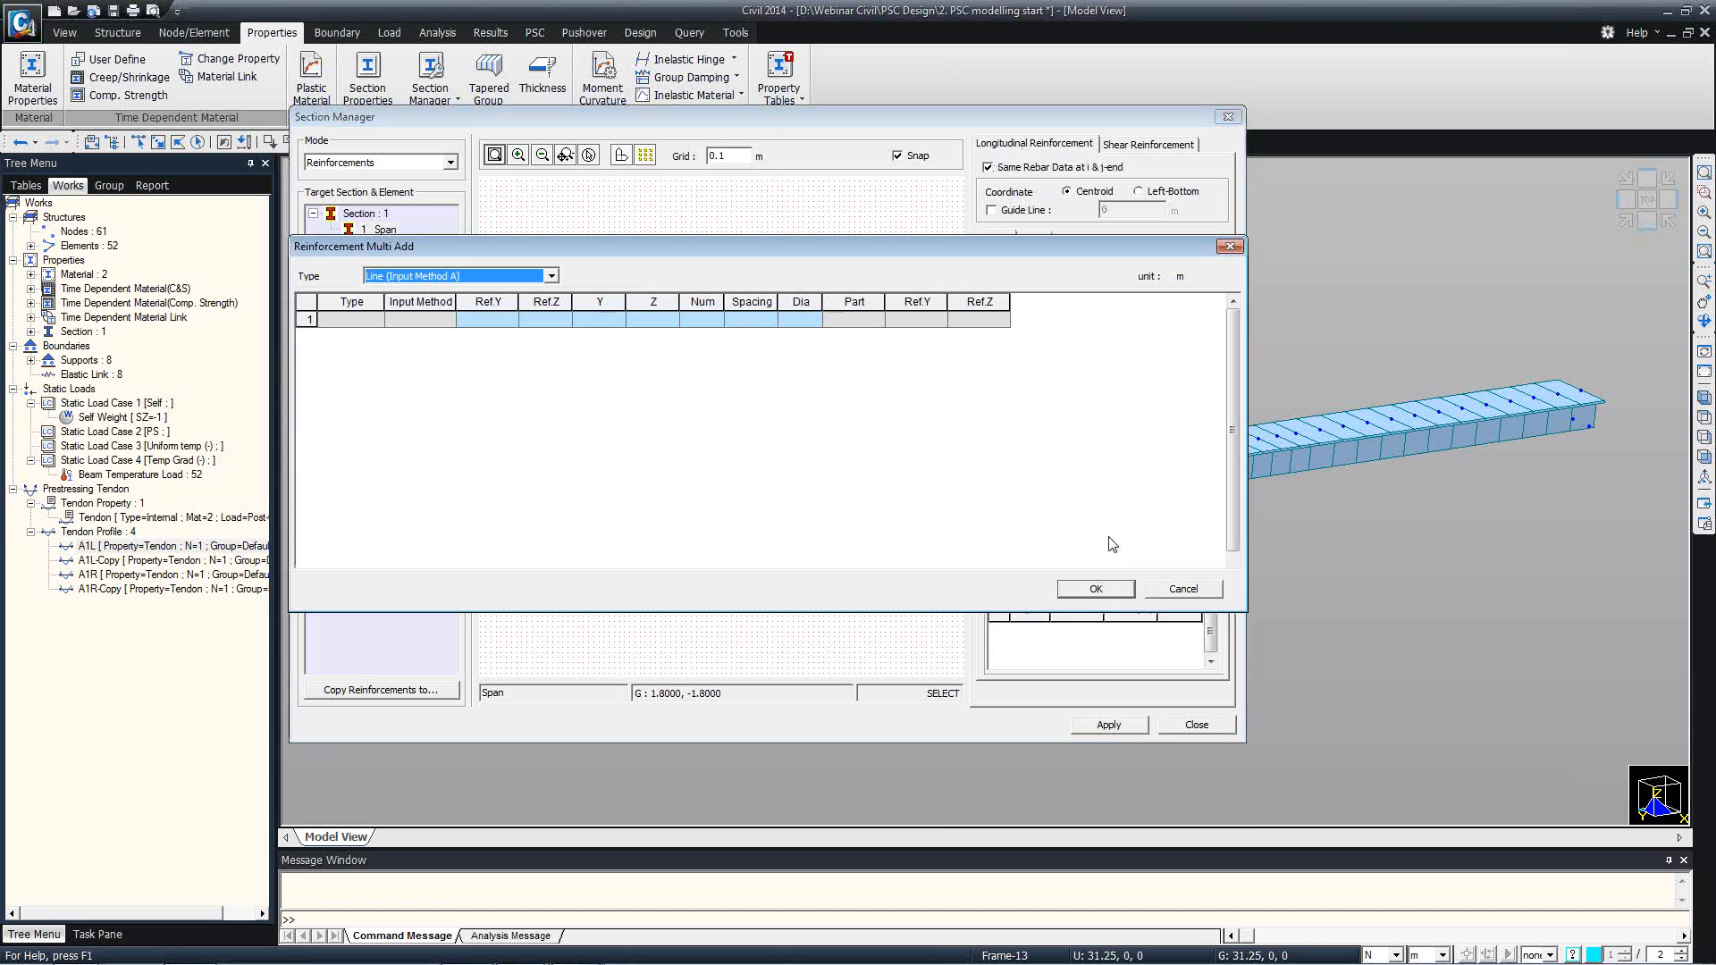
click(516, 323)
click(509, 323)
click(480, 335)
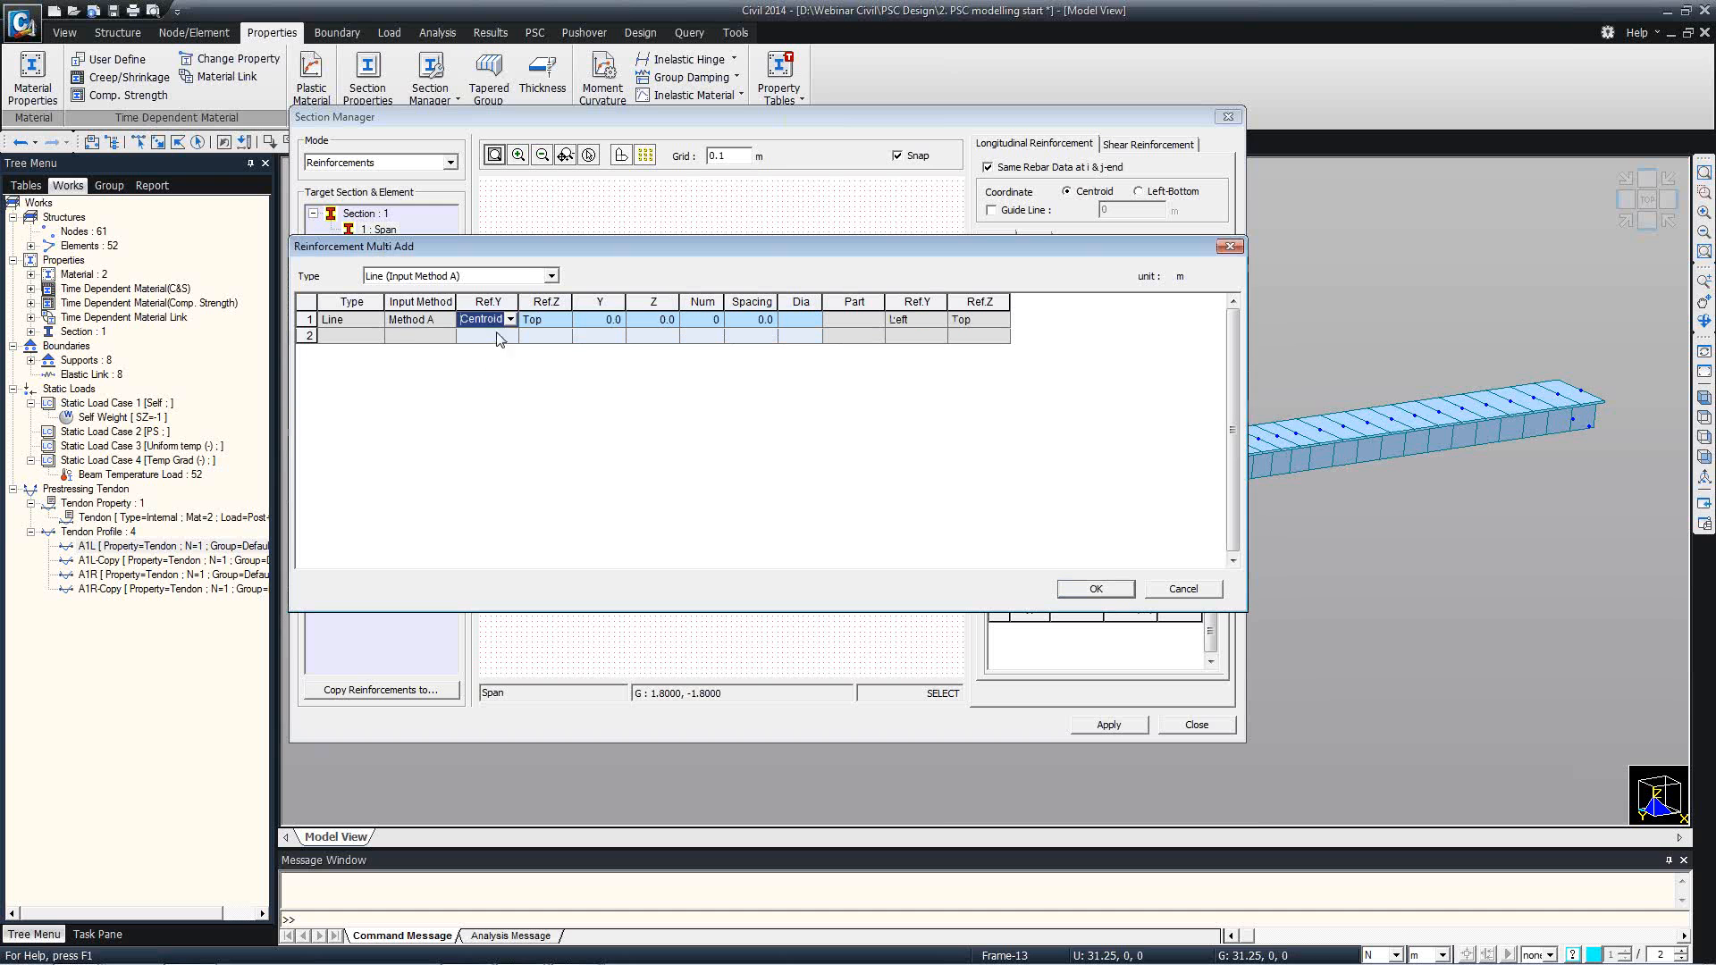
click(528, 319)
click(580, 323)
click(663, 327)
text(0.06)
click(715, 320)
text(35)
key(Tab)
text(0.25)
click(811, 320)
click(789, 350)
Enter the bottom rebar line referenced to Centroid and Bottom with Z 0.05 m, 19 #4 bars at 0.25 m, and add both lines to the section.
click(496, 337)
click(512, 337)
click(494, 351)
click(547, 336)
click(565, 335)
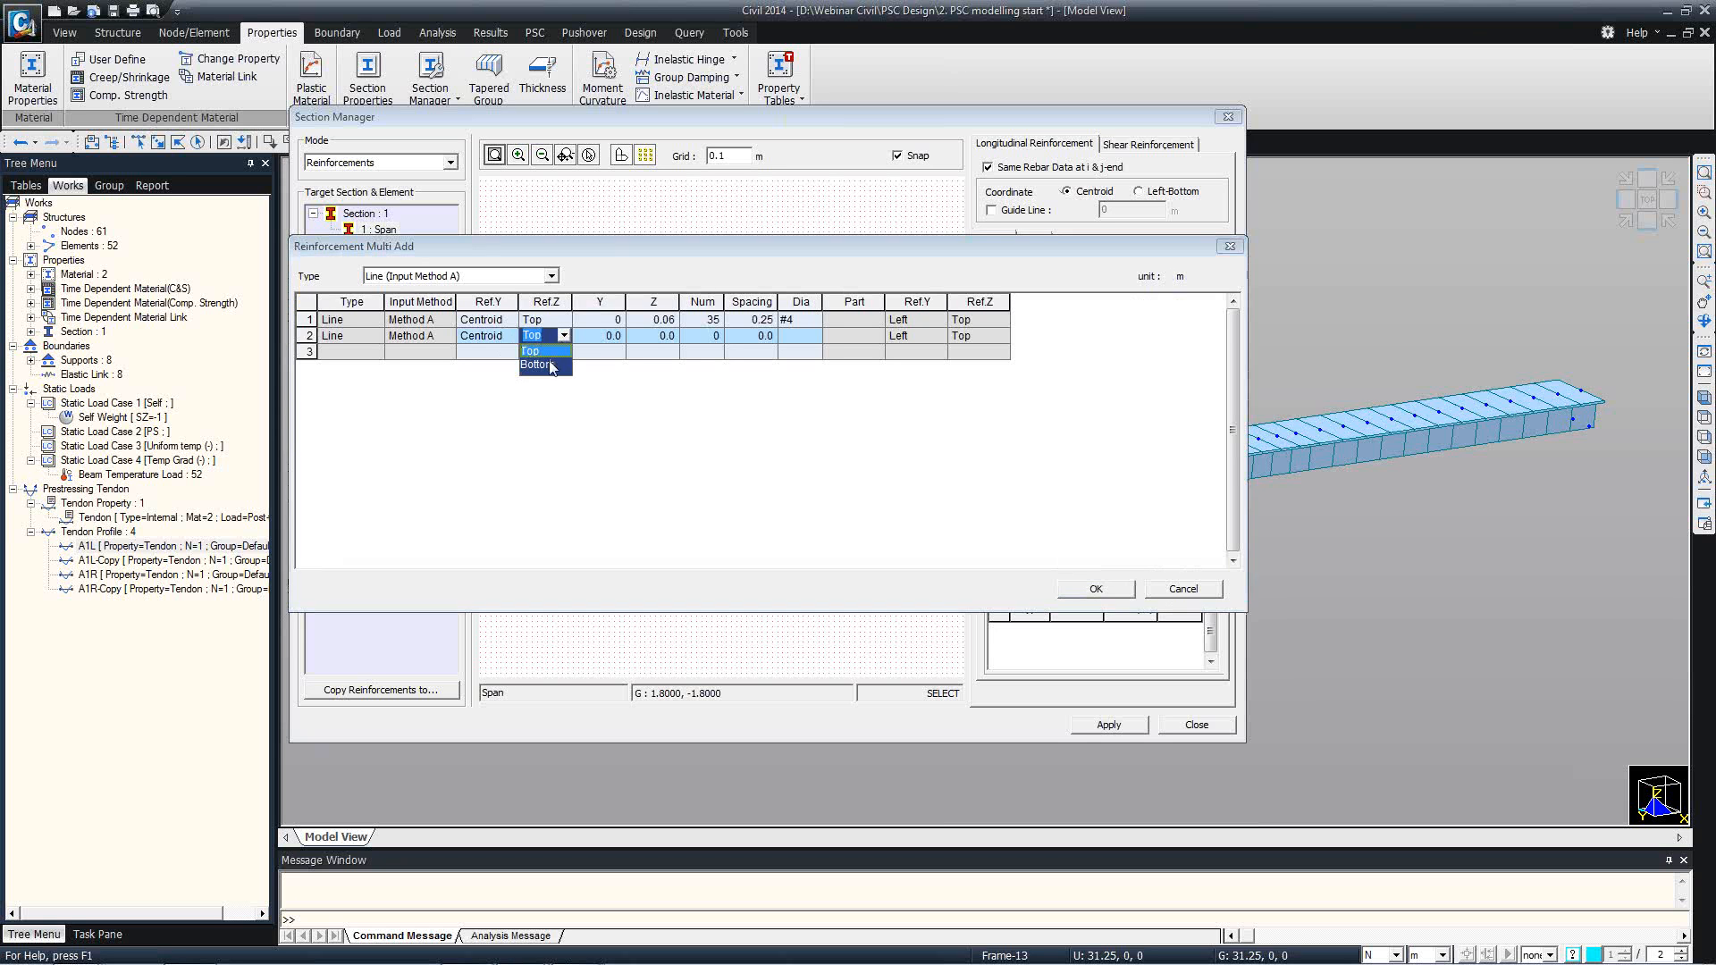
click(539, 365)
click(608, 336)
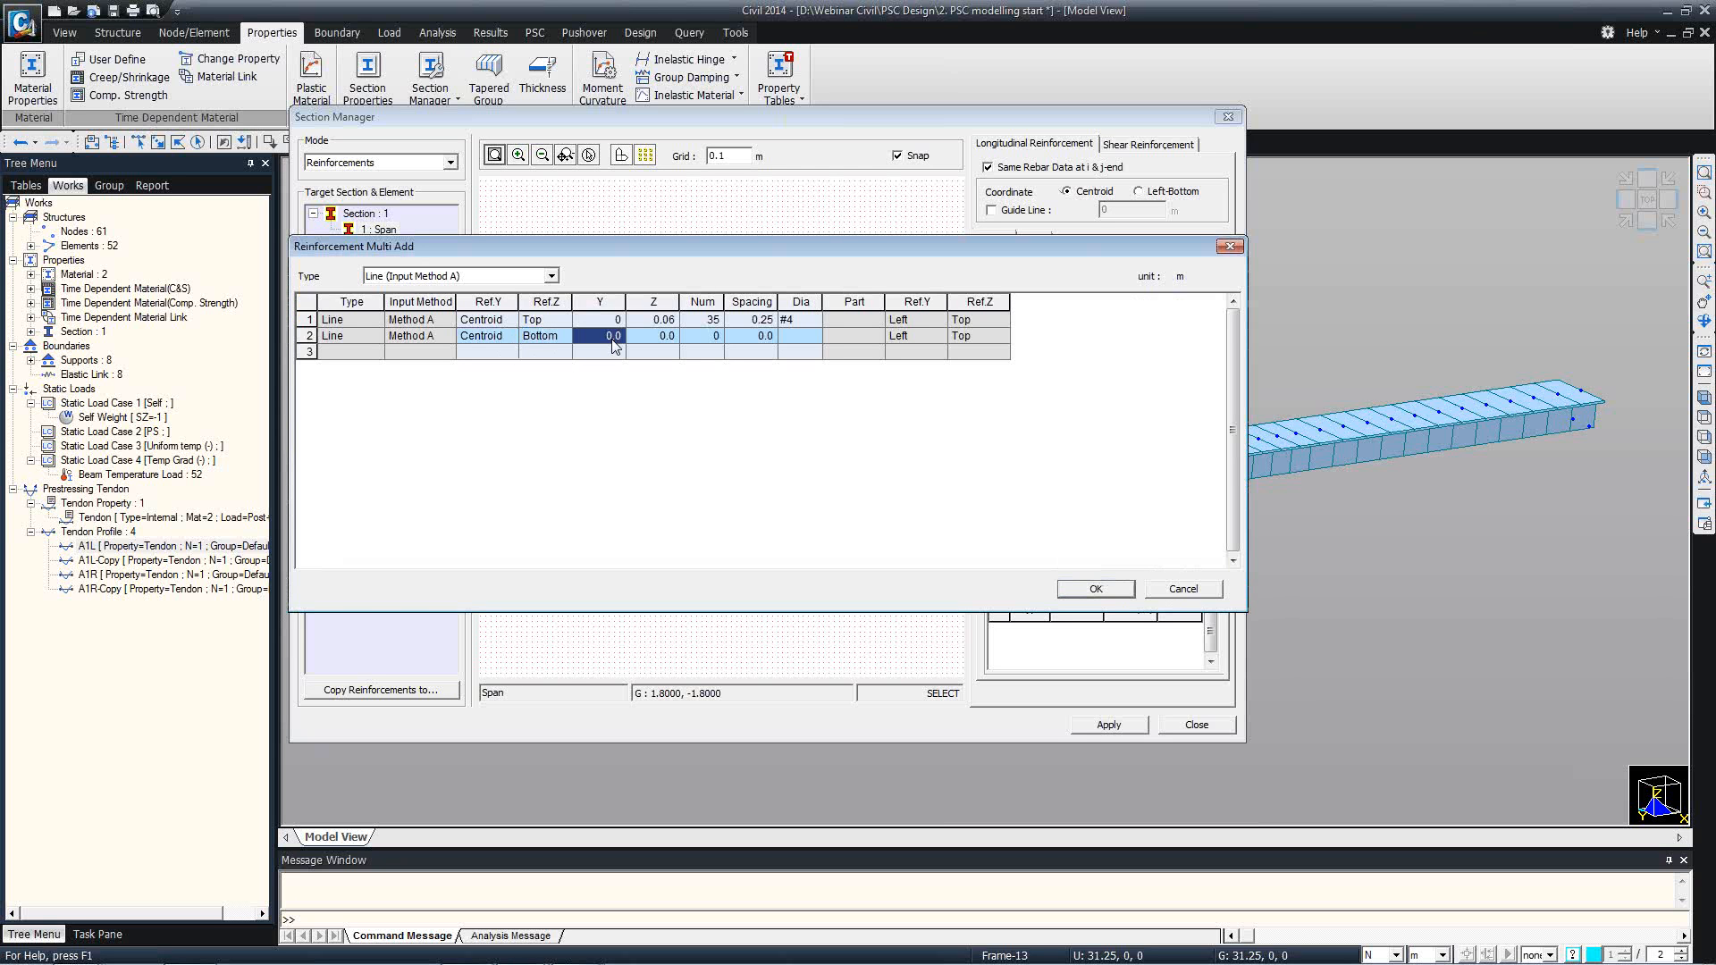
click(654, 344)
click(657, 344)
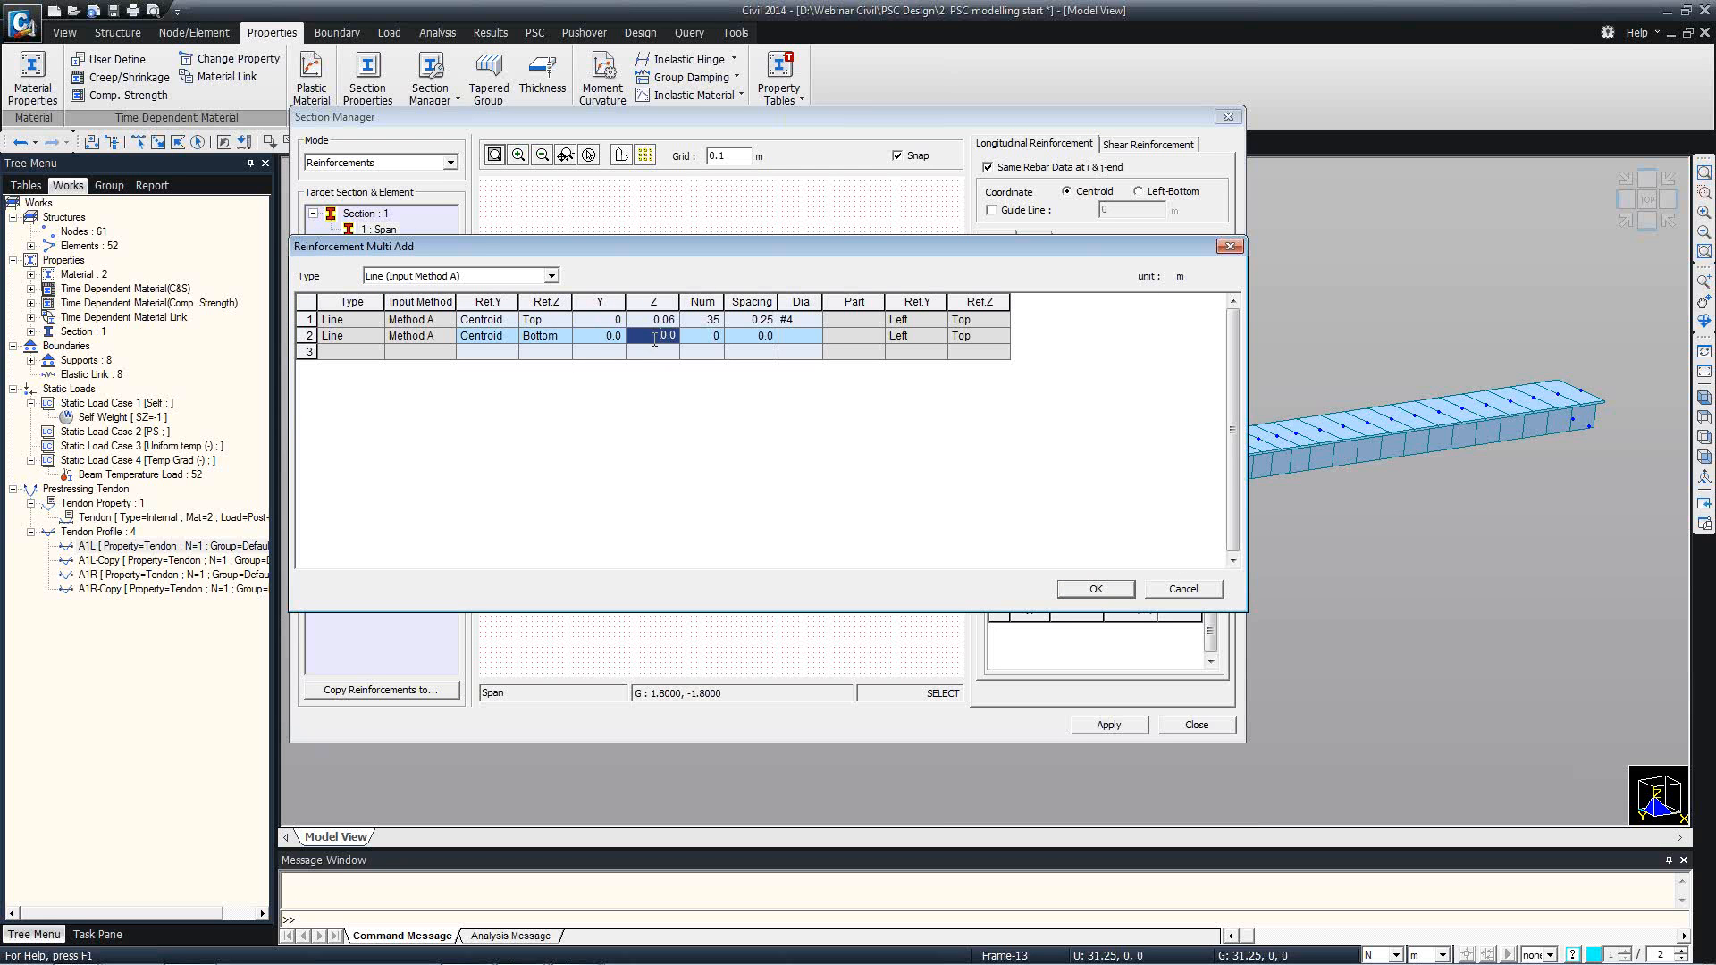
text(0.05)
double_click(715, 340)
text(19)
click(749, 345)
click(748, 339)
text(0.25)
click(808, 336)
click(812, 336)
click(796, 373)
click(1084, 590)
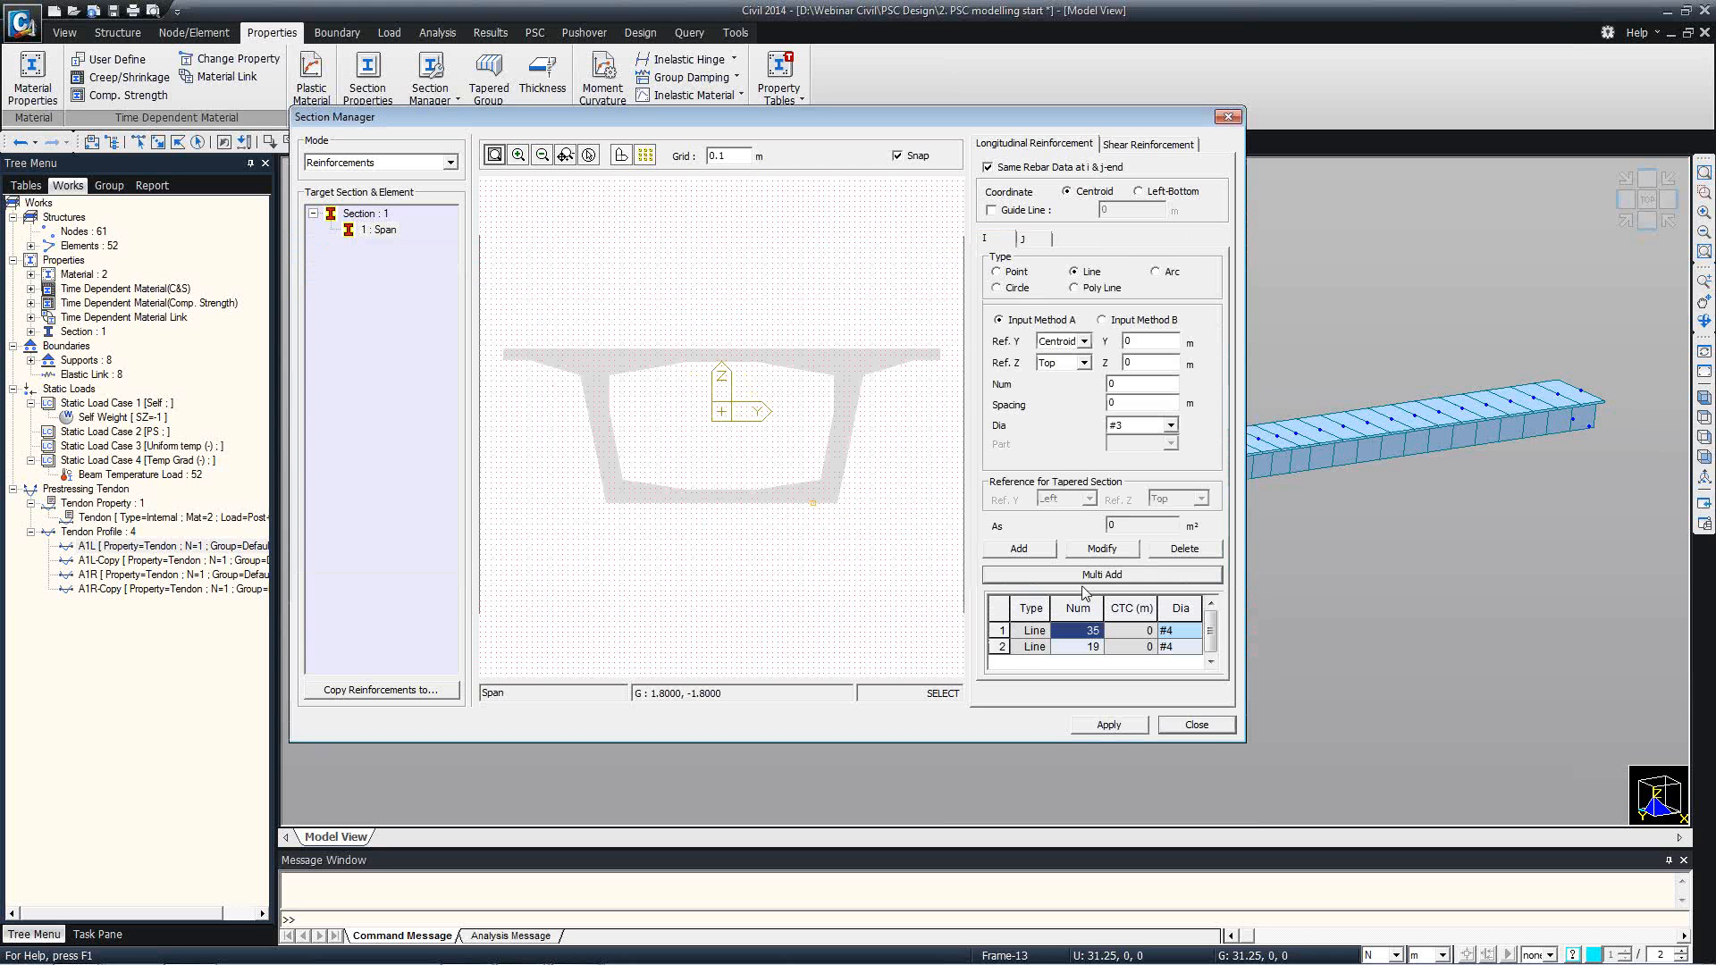
click(1061, 646)
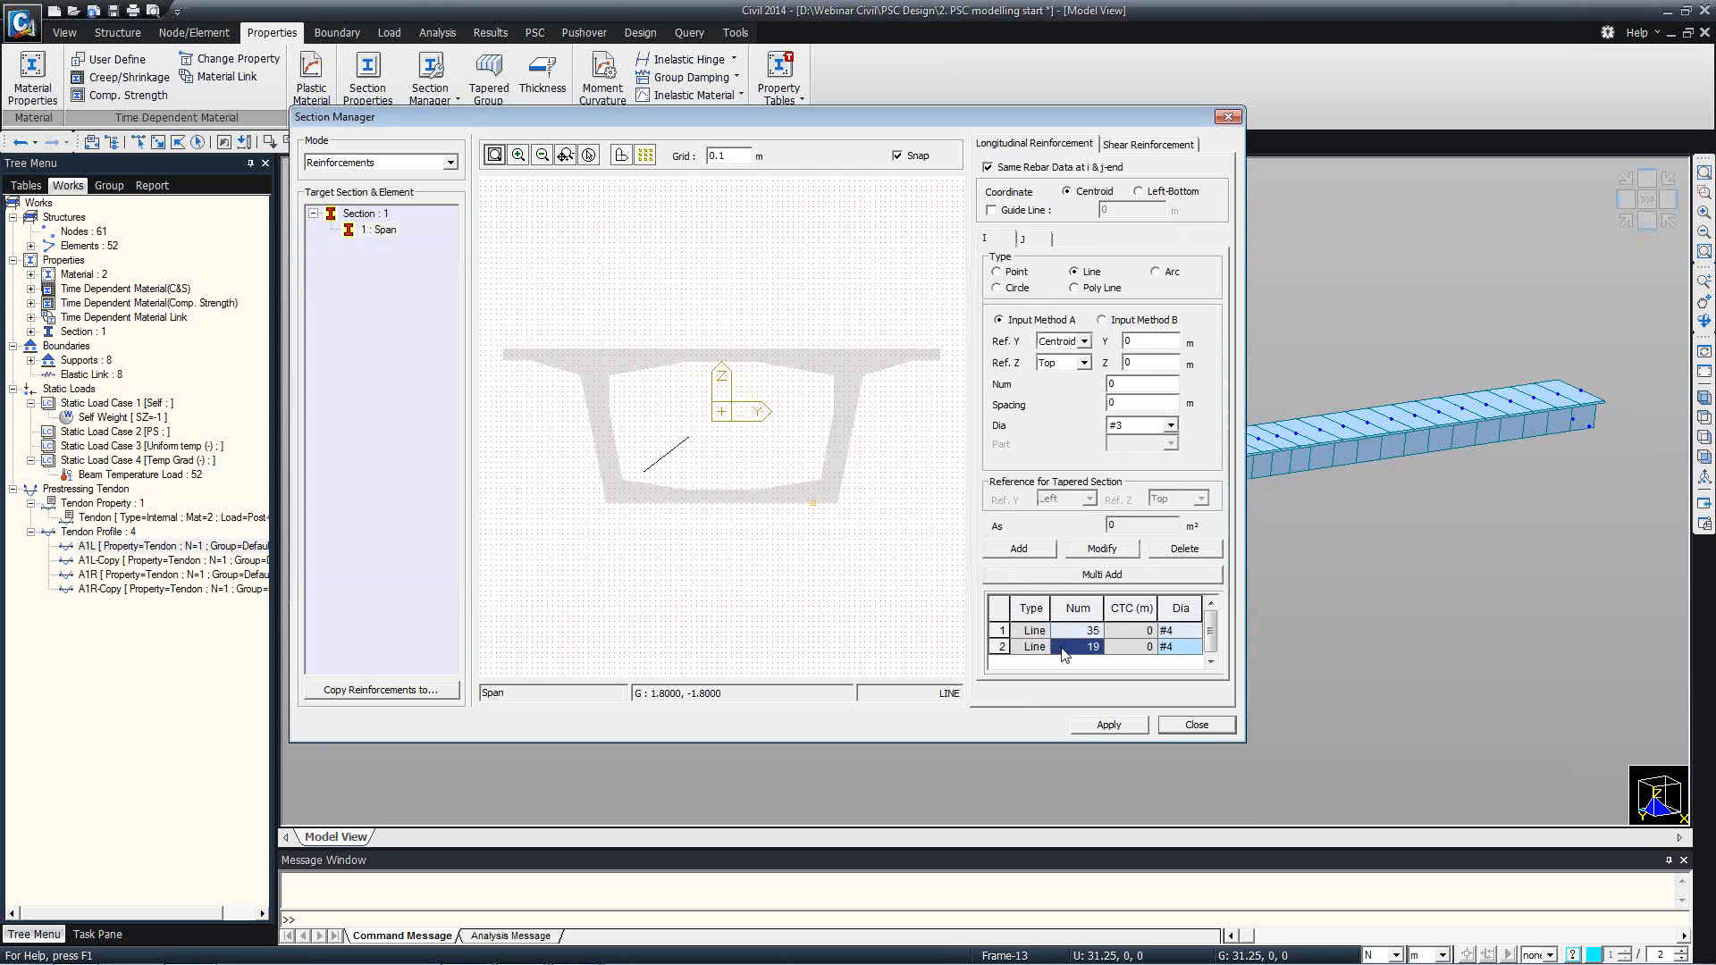
click(1001, 646)
click(1001, 630)
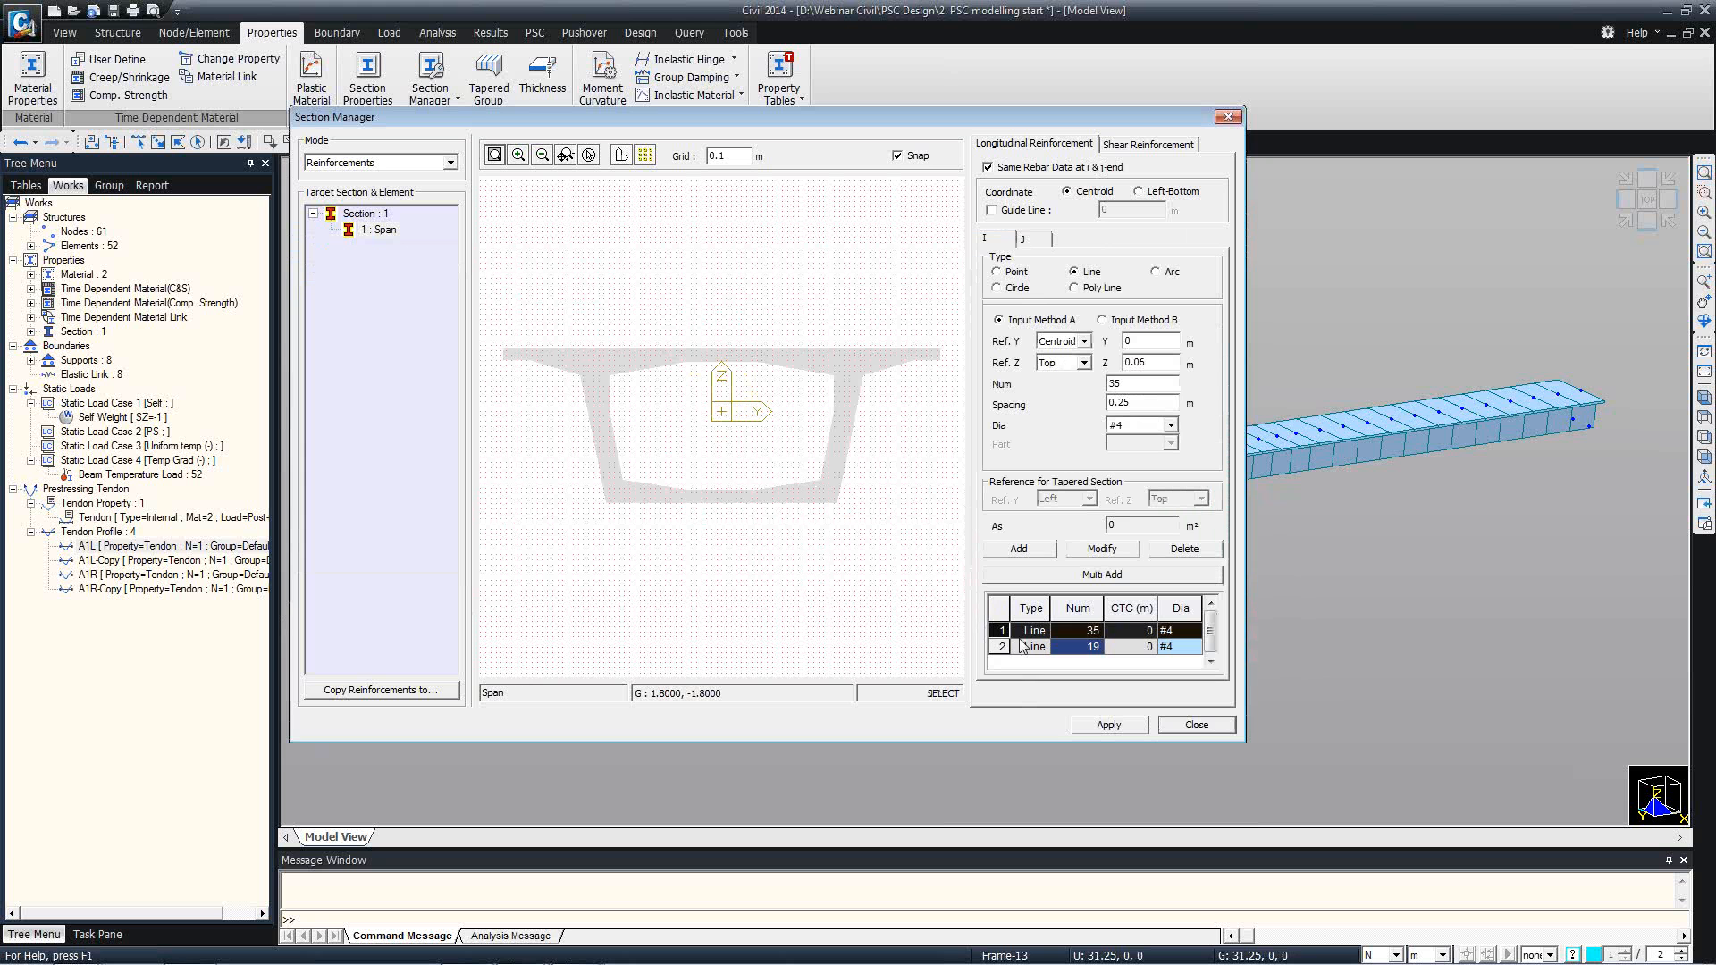
Enable diagonal and torsional shear reinforcement, and set the diagonal reinforcement to pitch 0.15 m, angle 90° and Aw 0.001584 m².
click(1148, 144)
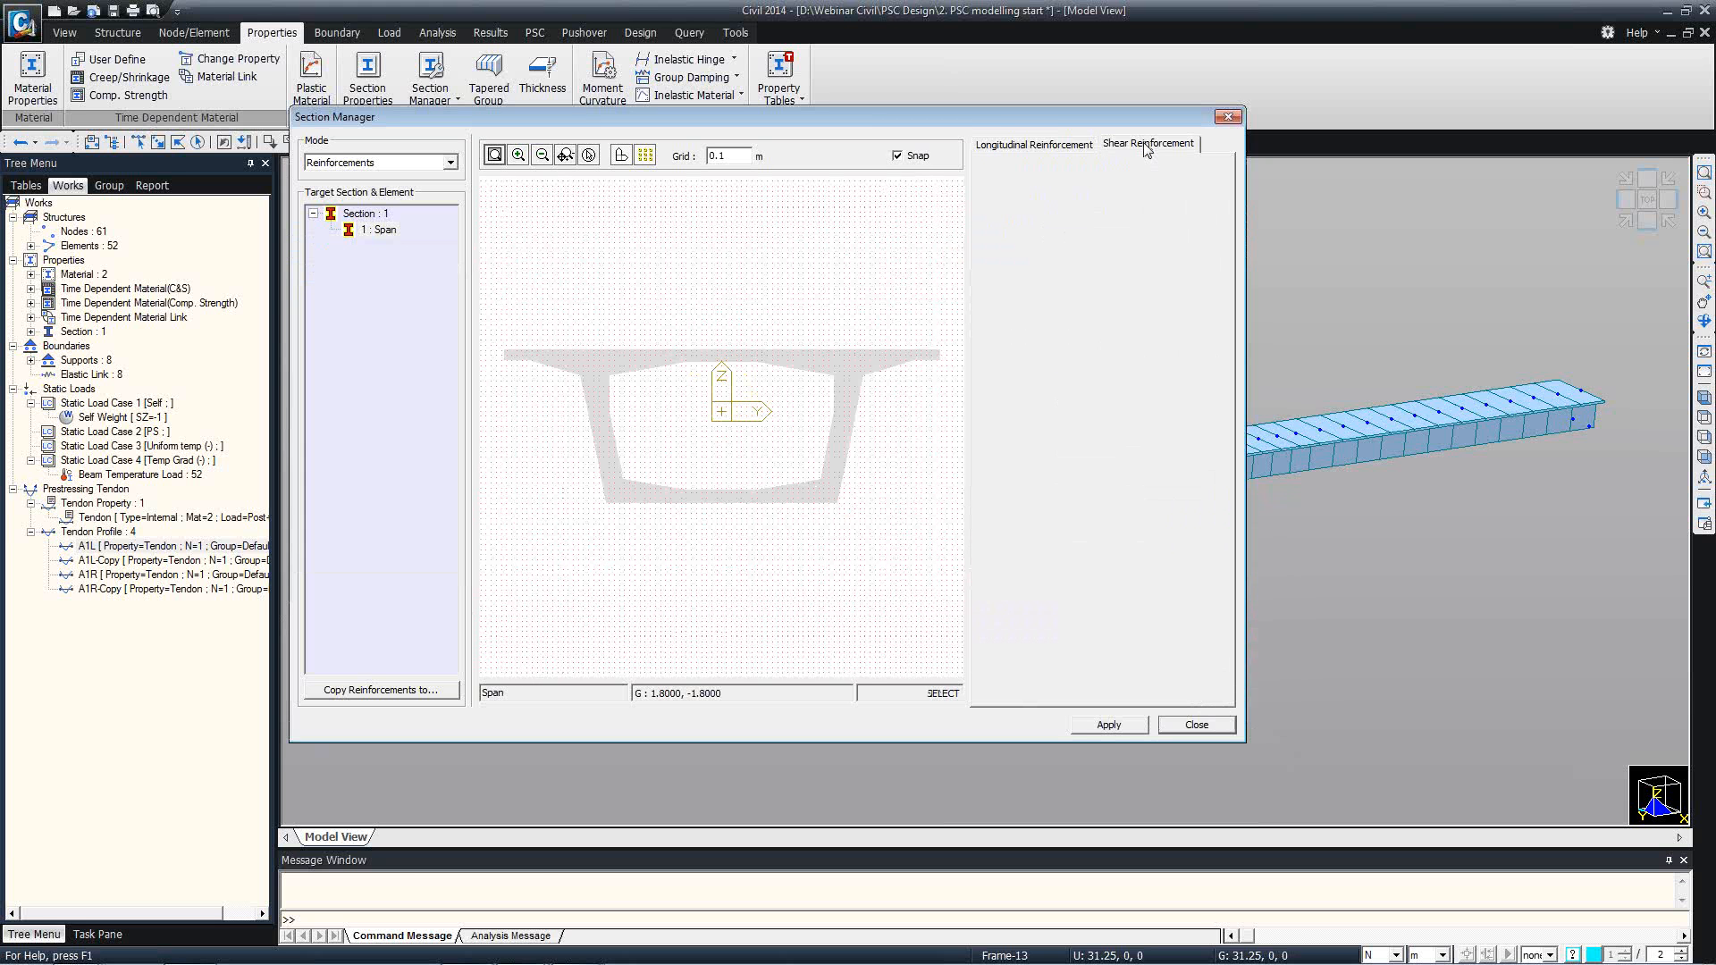
click(1003, 221)
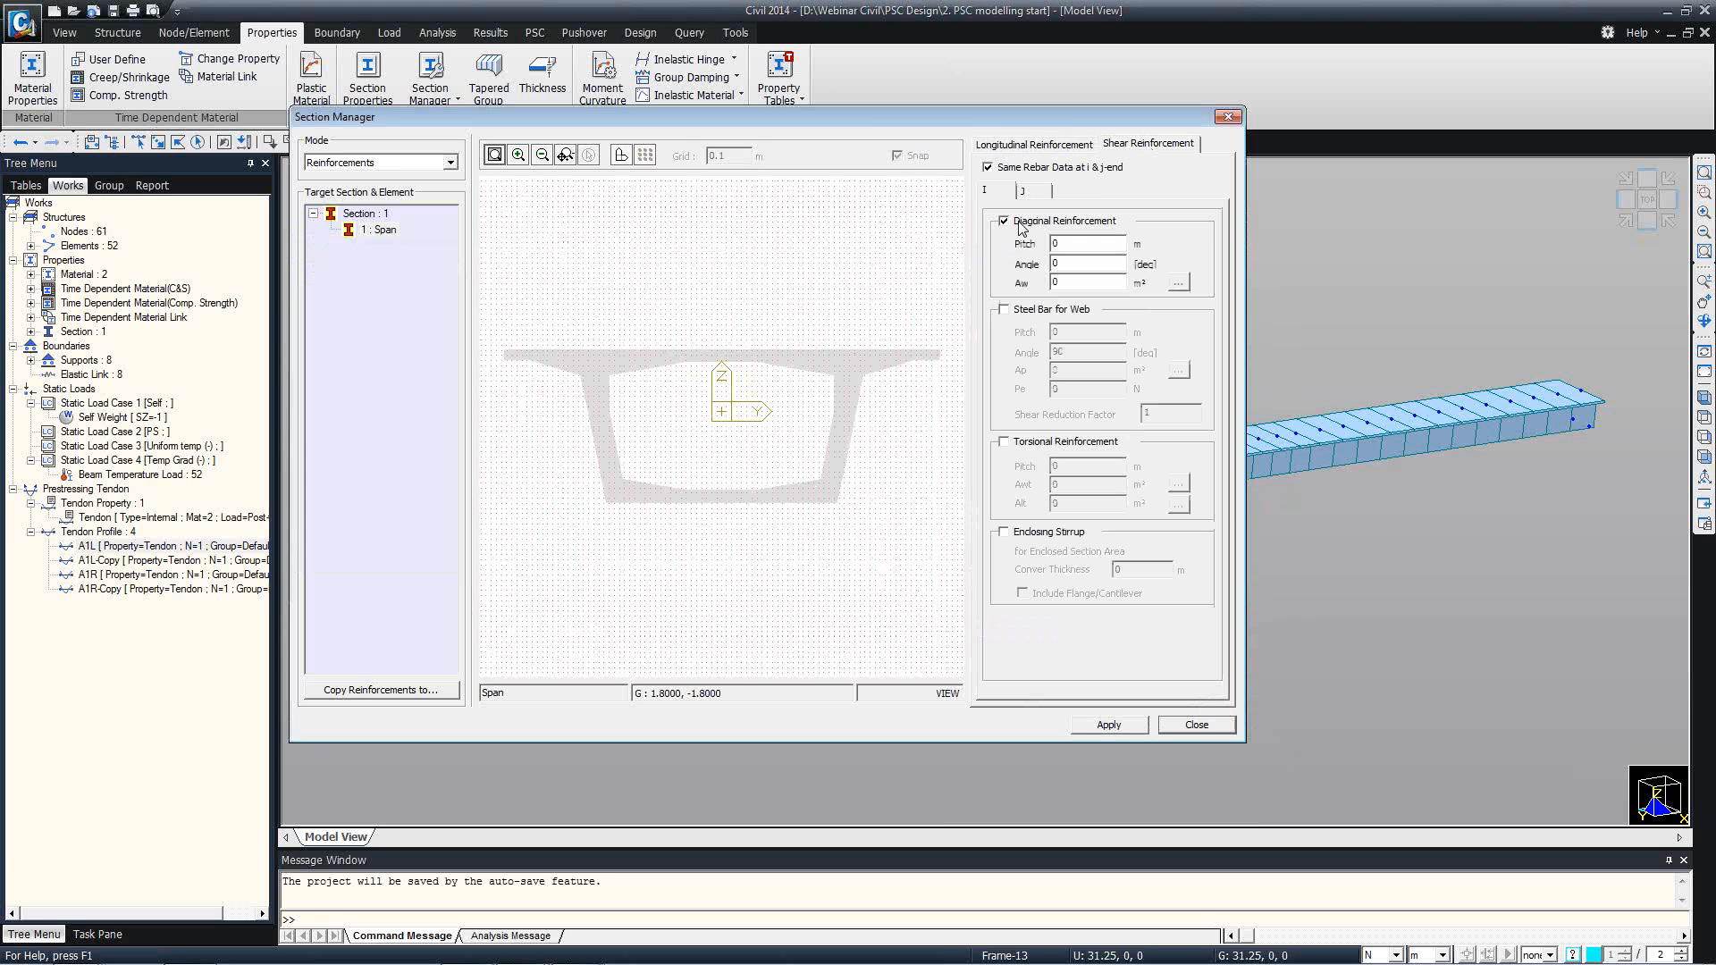
click(1025, 443)
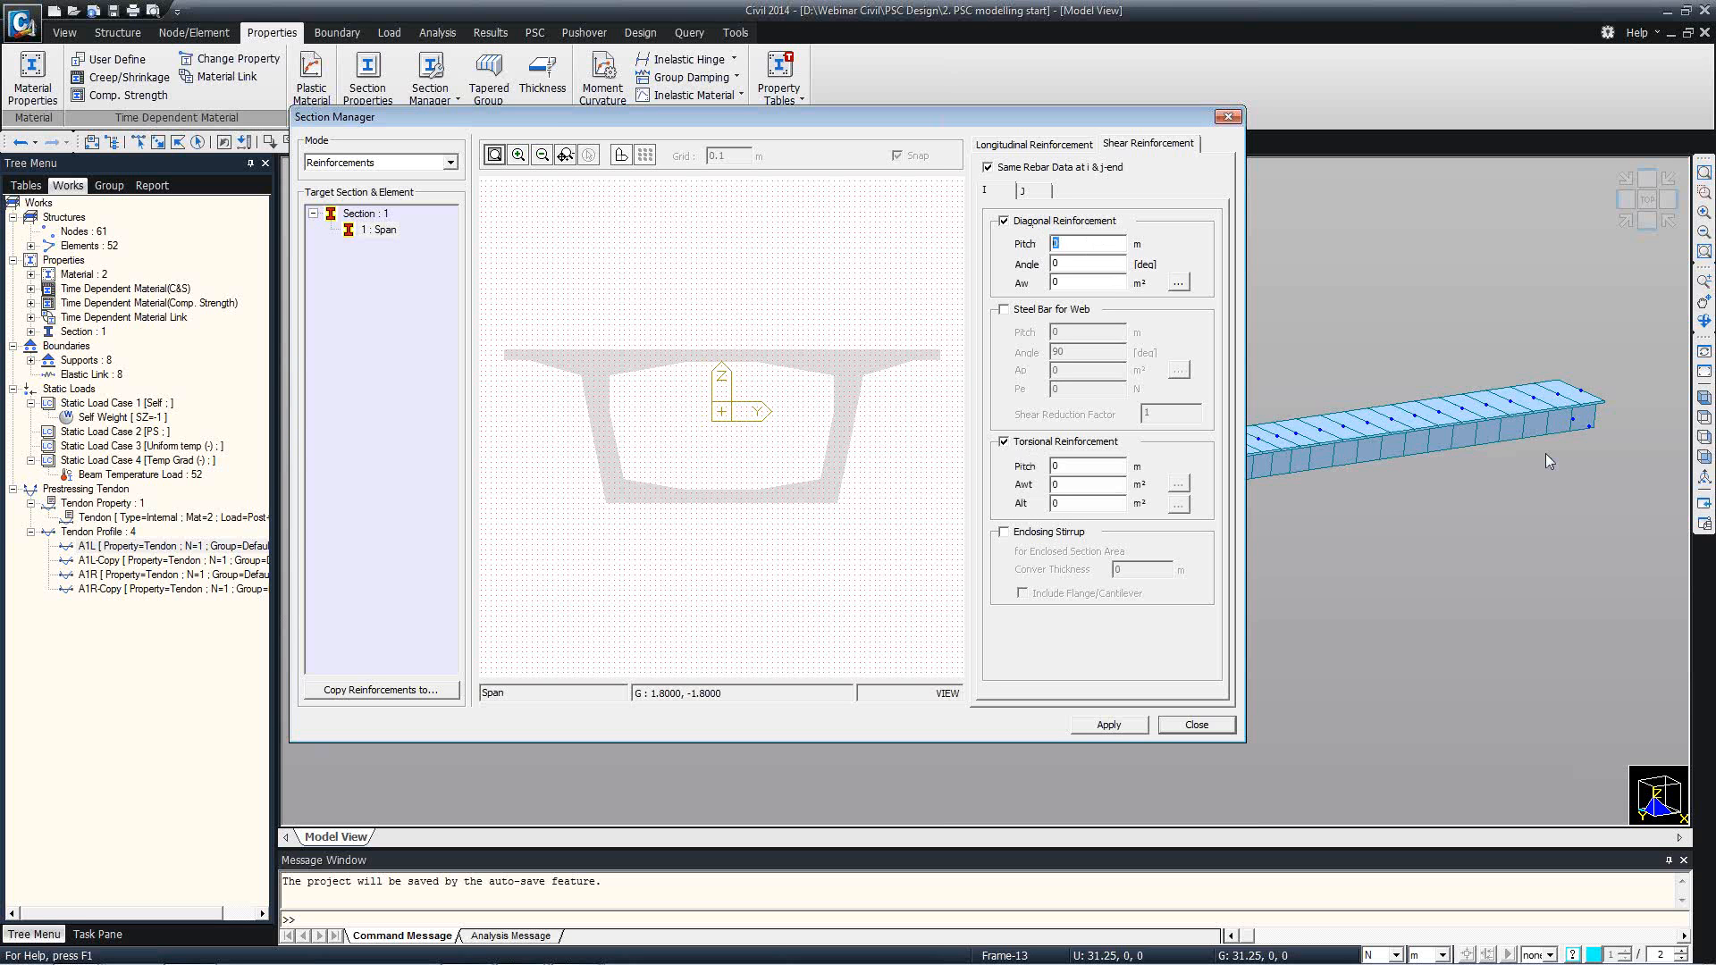
text(0.)
text(90)
text(0.0015)
text(0.15)
Set the torsional reinforcement to pitch 0.15 m, Awt 0.003871 m² and Alt 0.0078554 m², and apply the reinforcement to the Span section.
key(Tab)
text(0.003871)
key(Tab)
key(Tab)
text(0.0078554)
click(1122, 731)
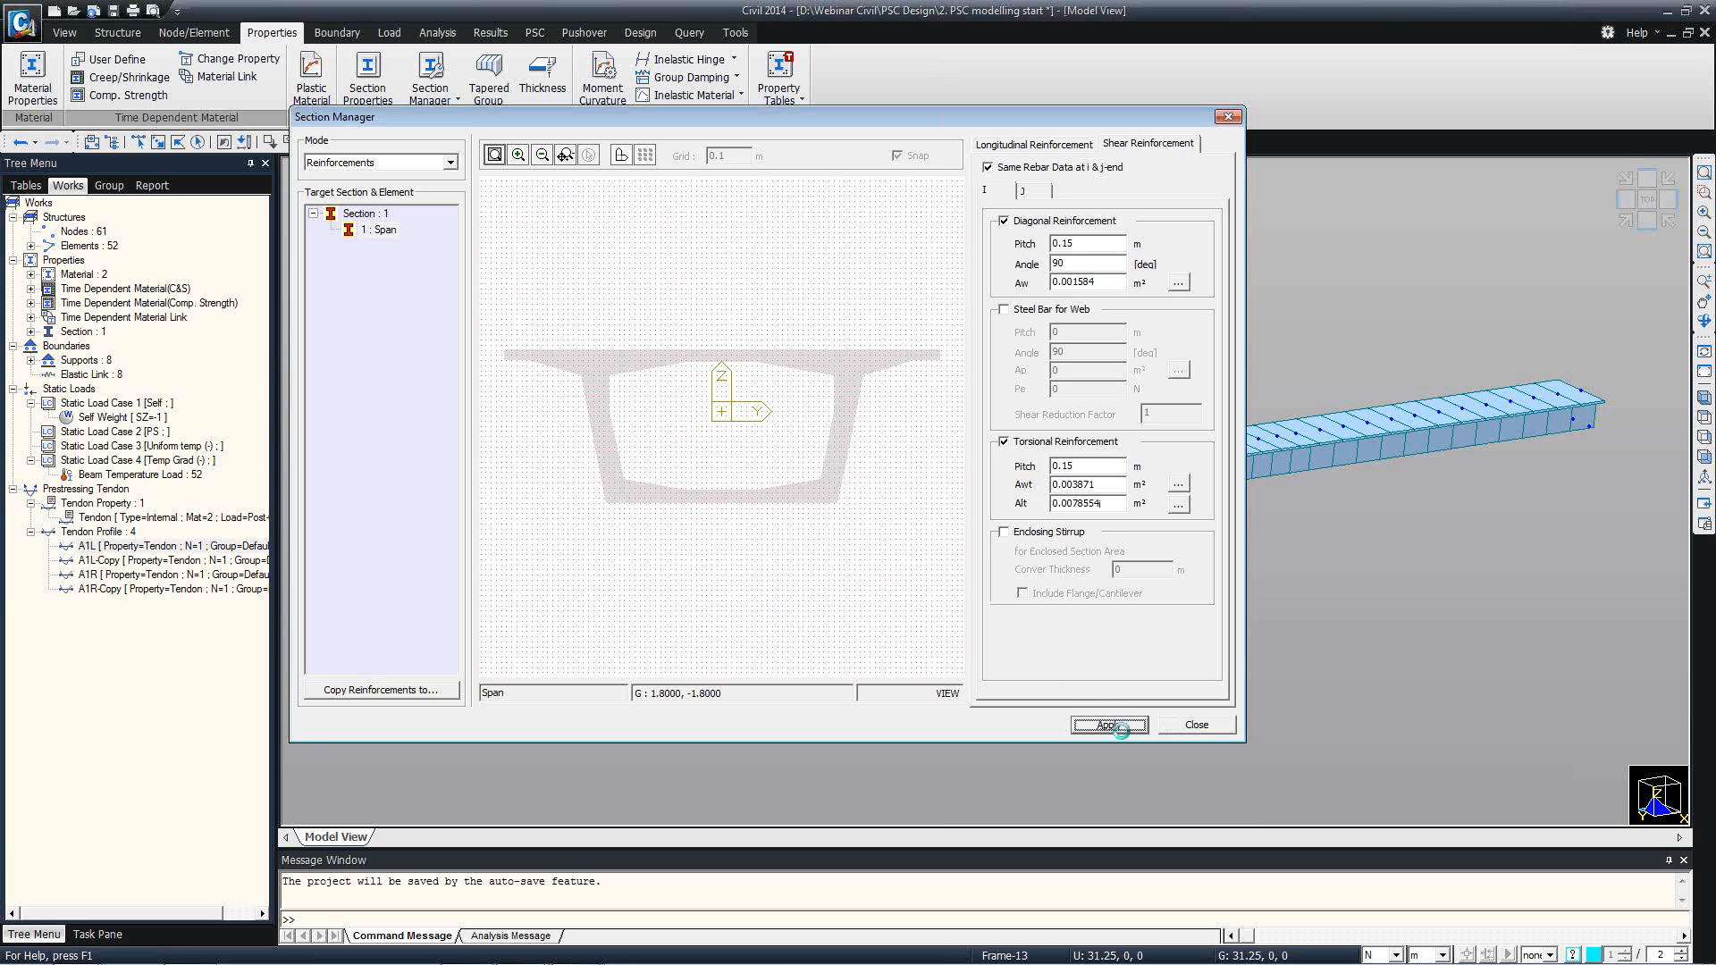
Close the section reinforcement settings and set the moving load code to AASHTO LRFD.
click(1166, 725)
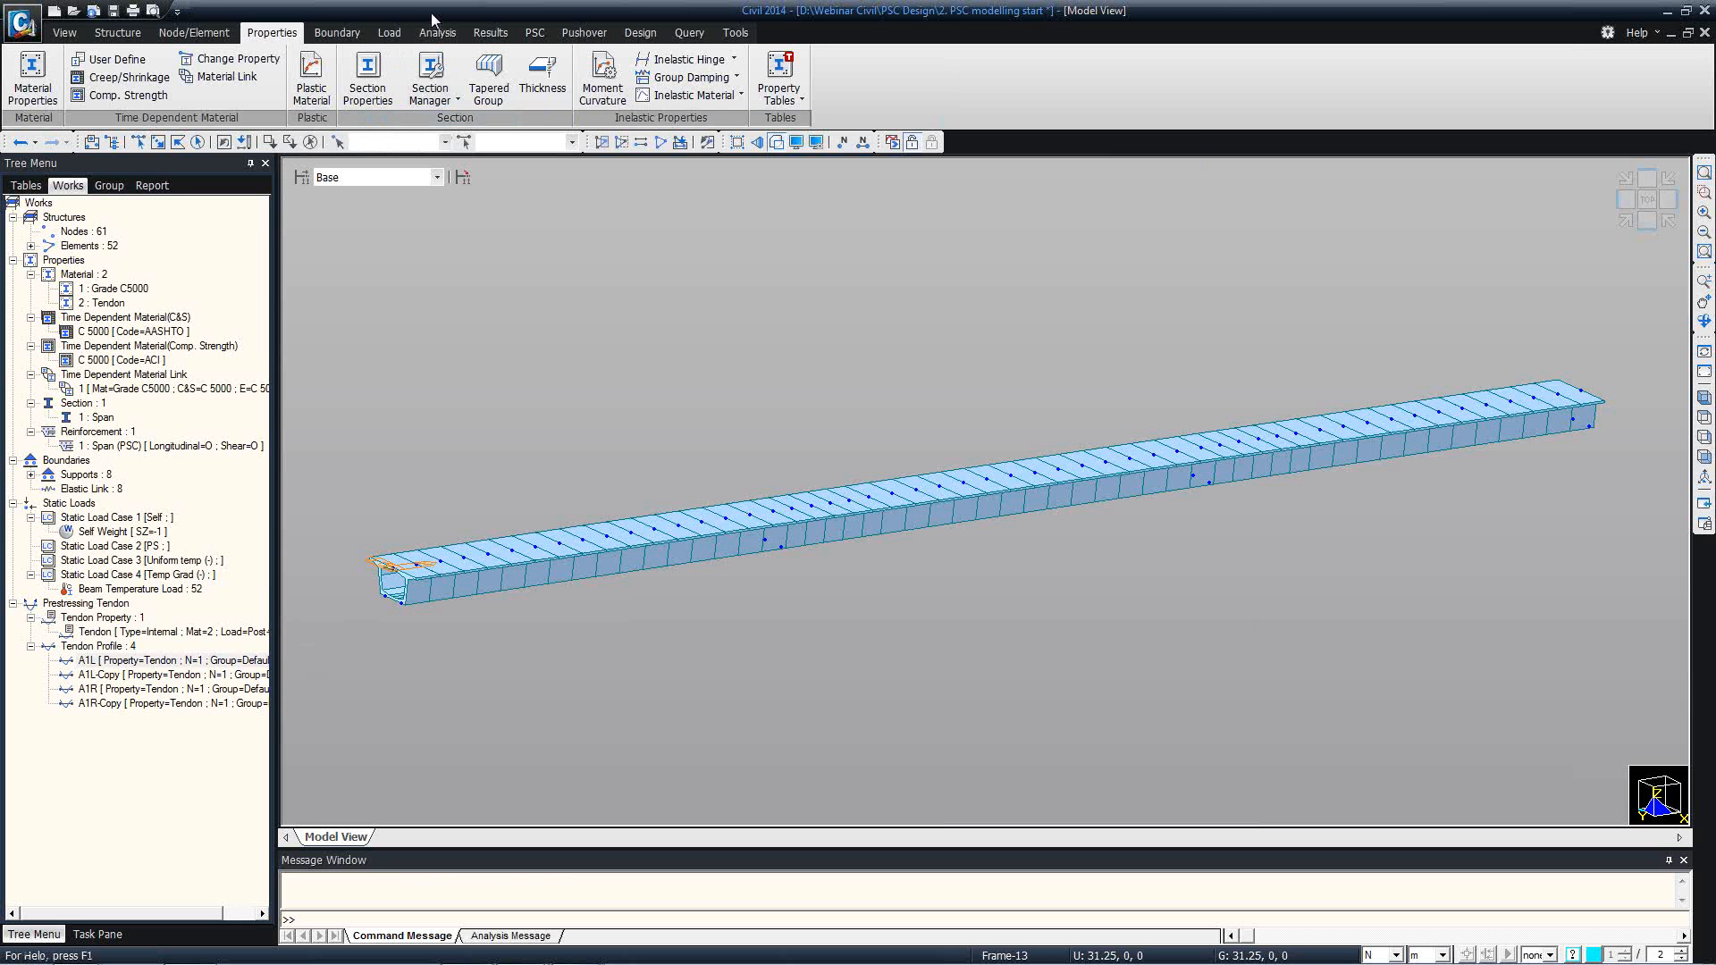
click(392, 35)
click(87, 97)
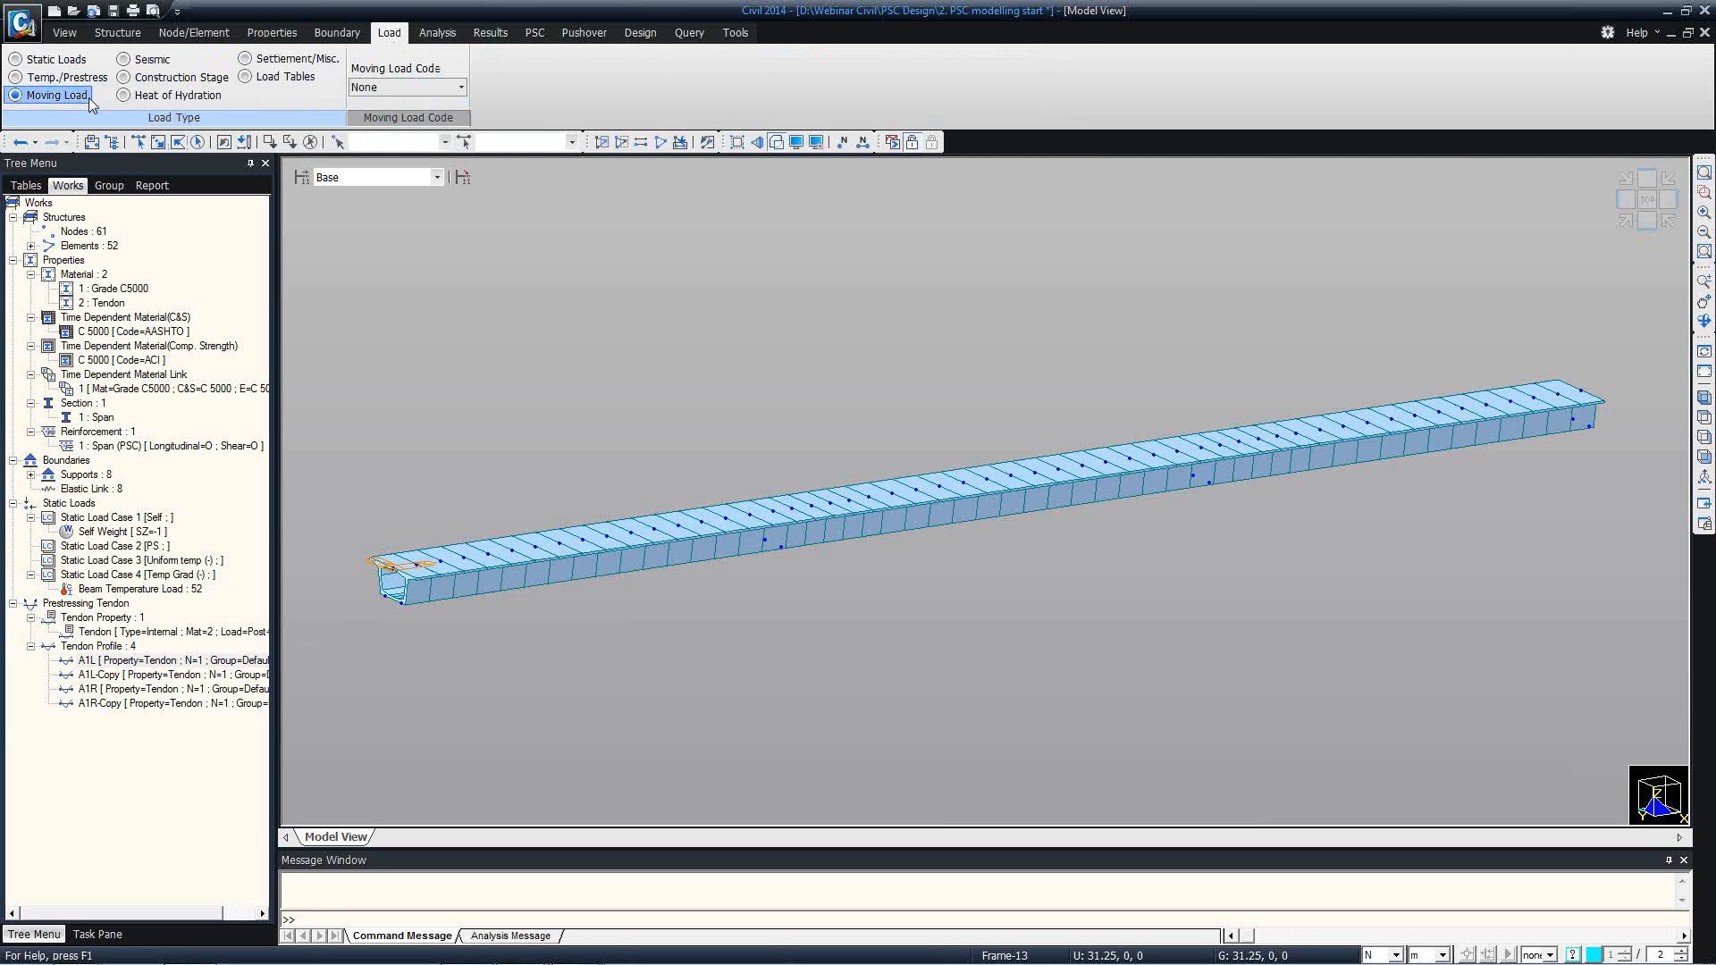
click(460, 87)
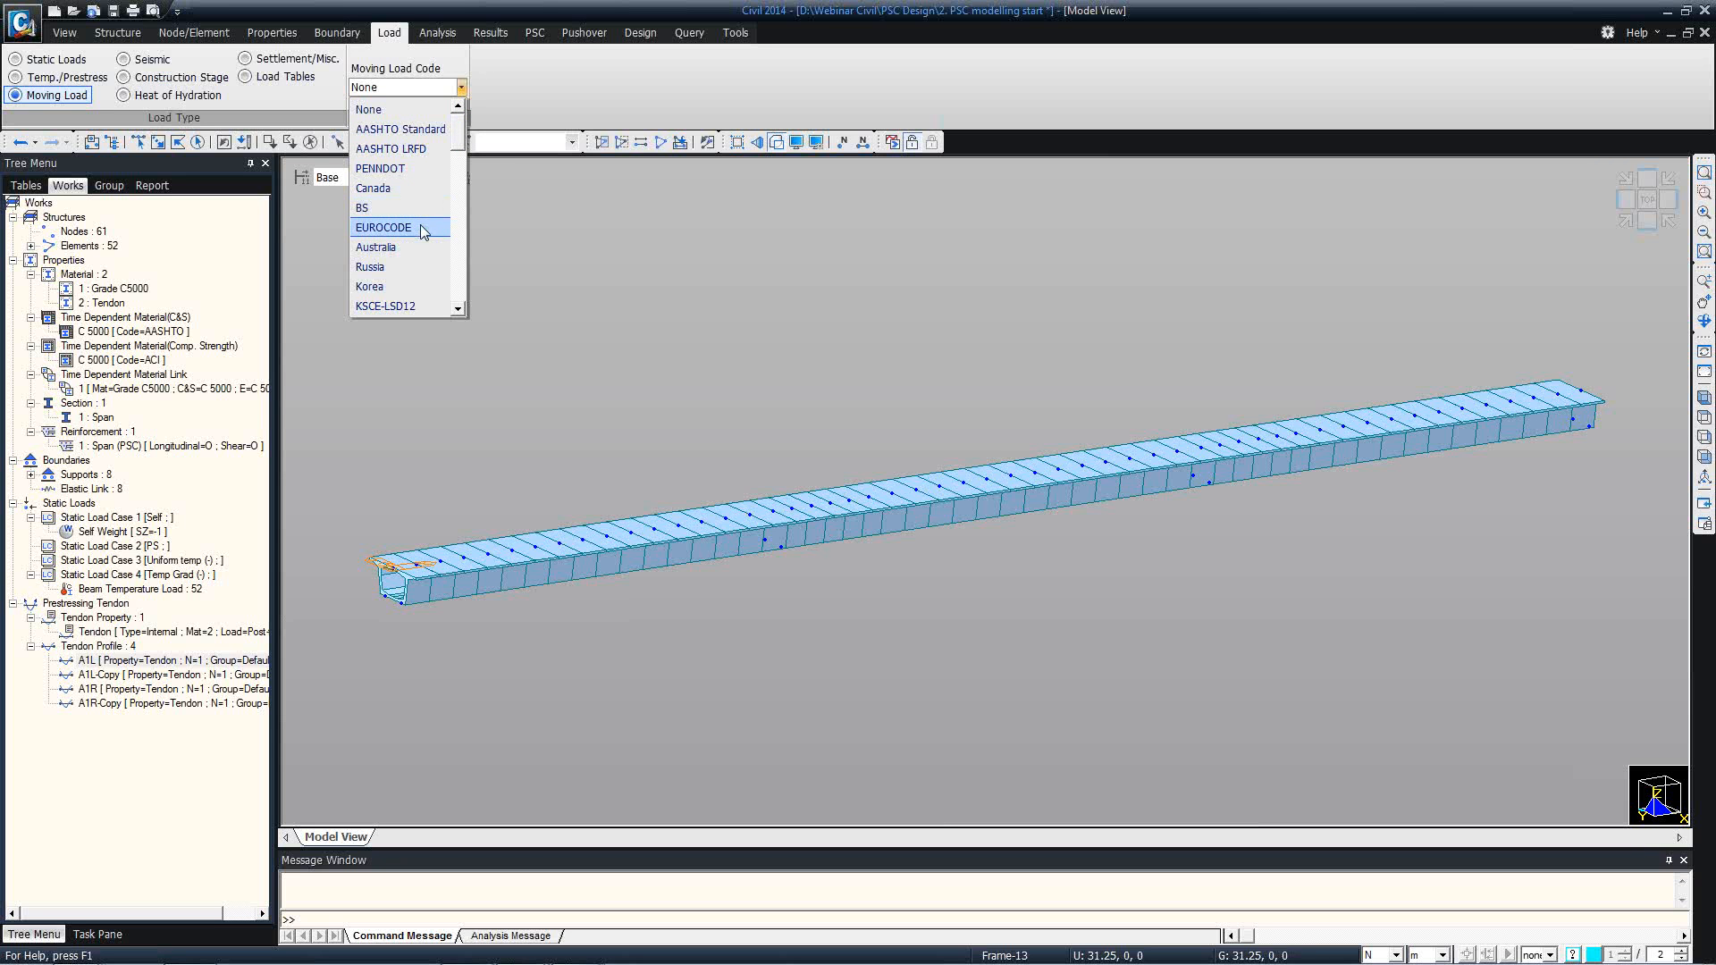
click(460, 308)
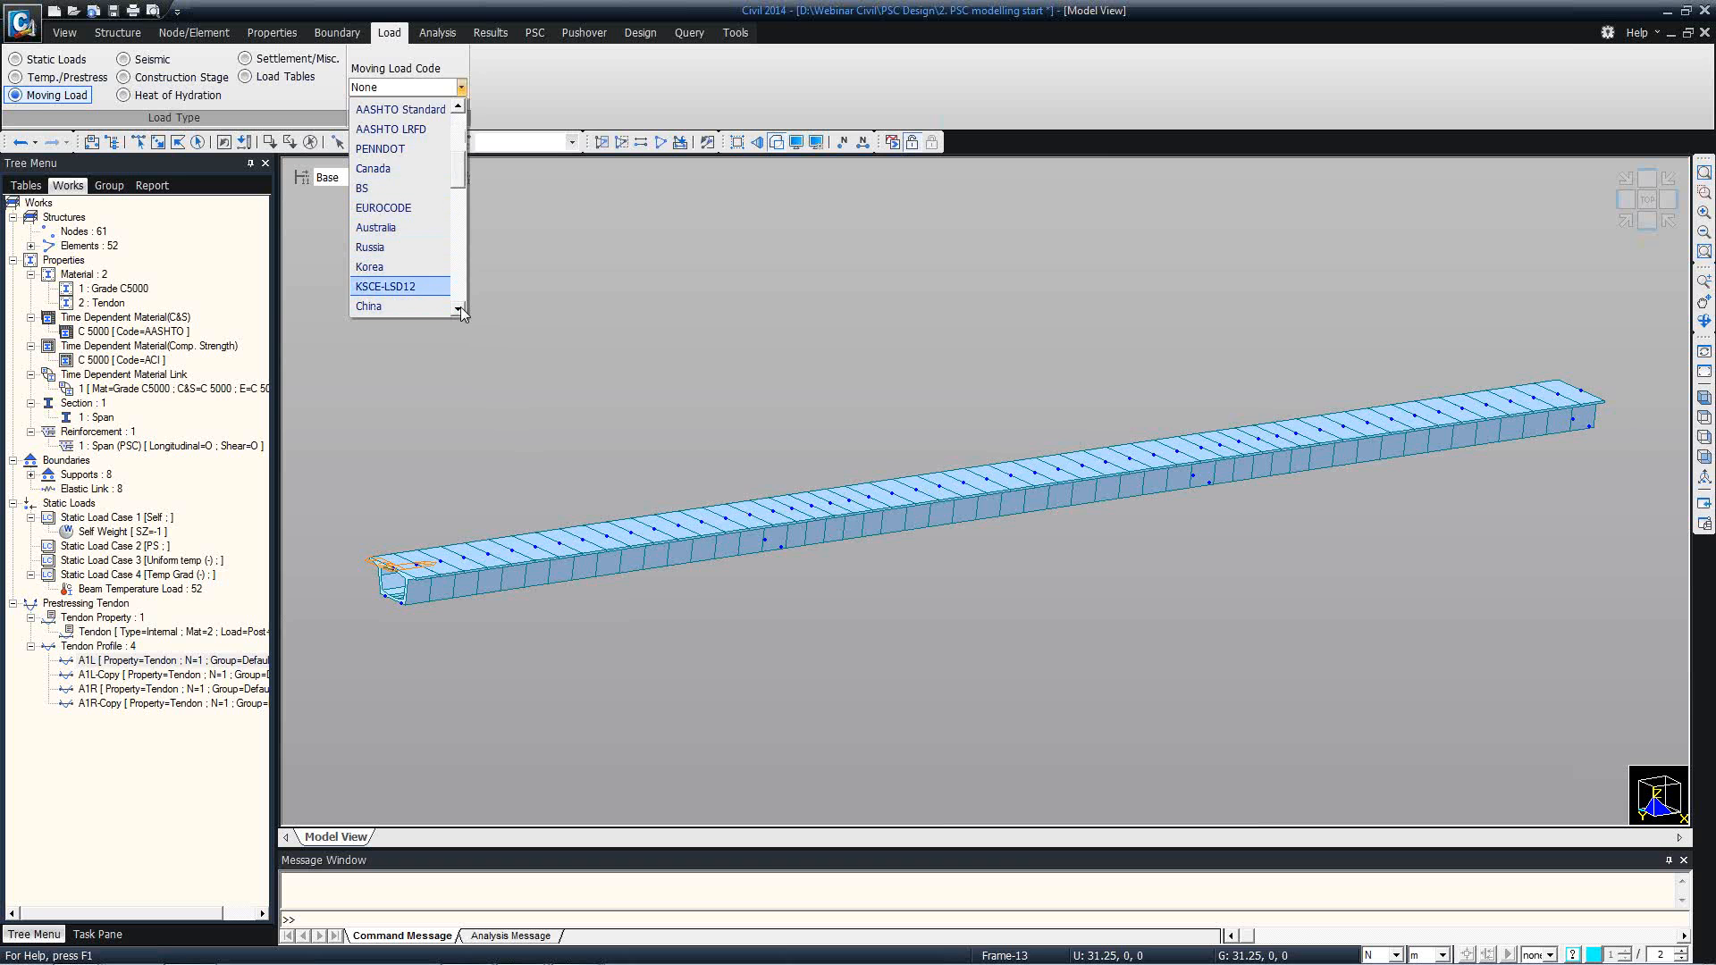
click(459, 308)
click(459, 308)
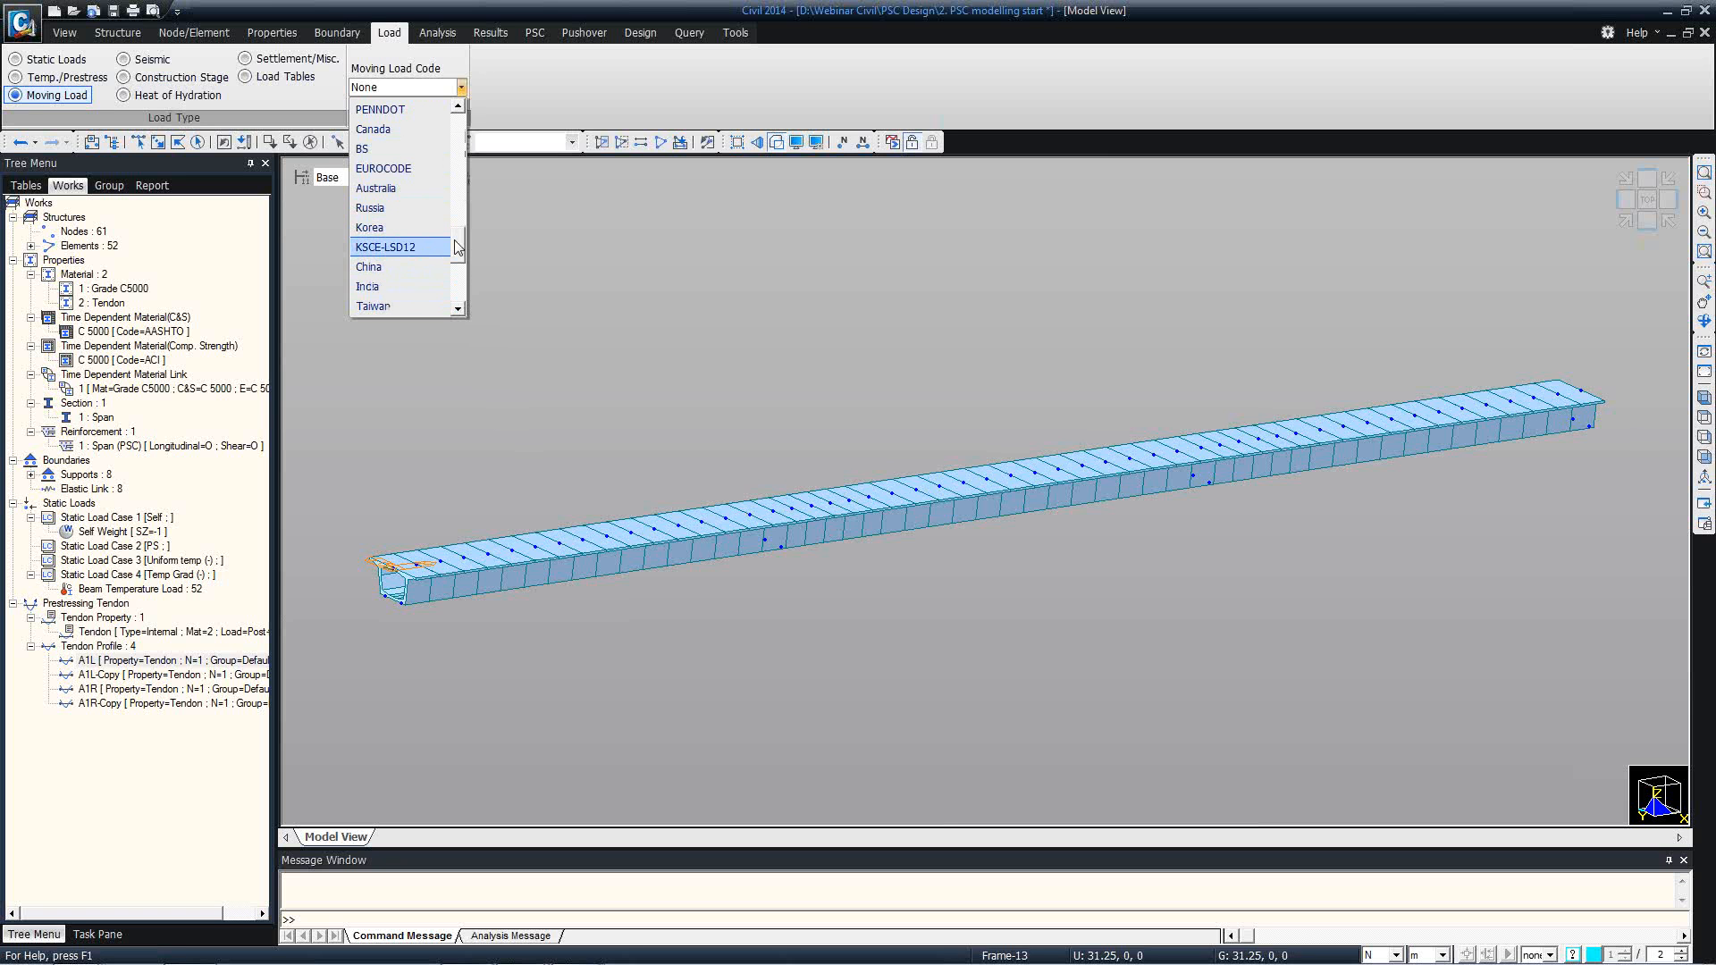
drag(459, 262, 459, 272)
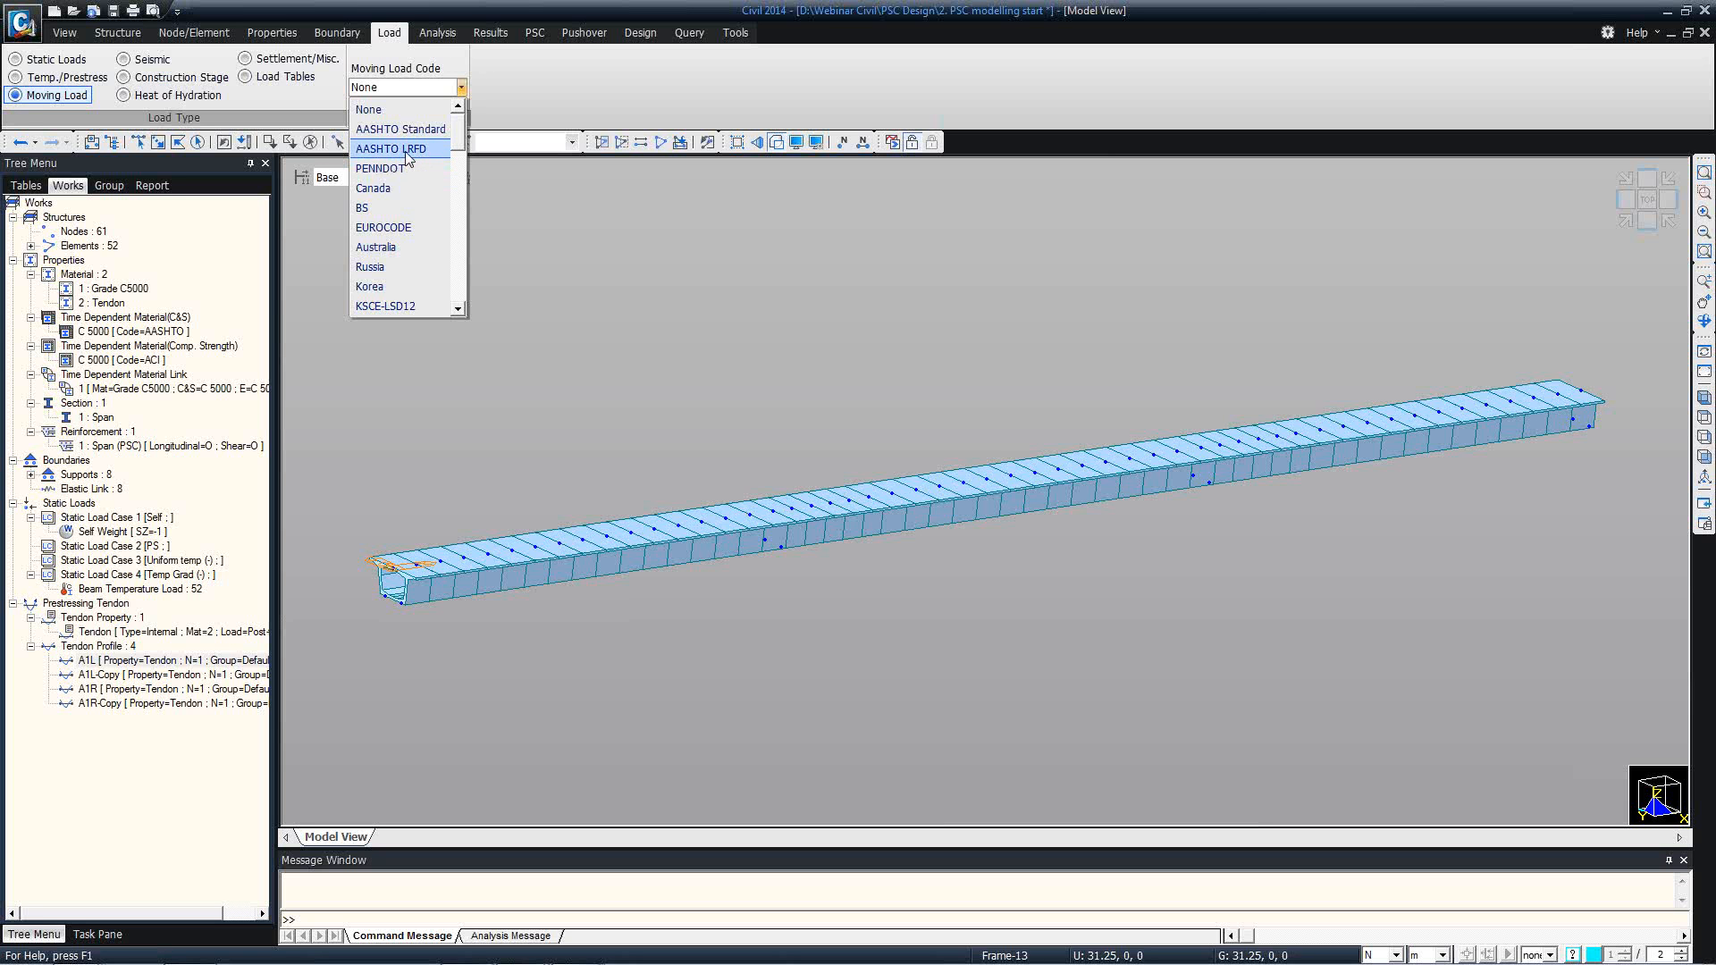
click(407, 150)
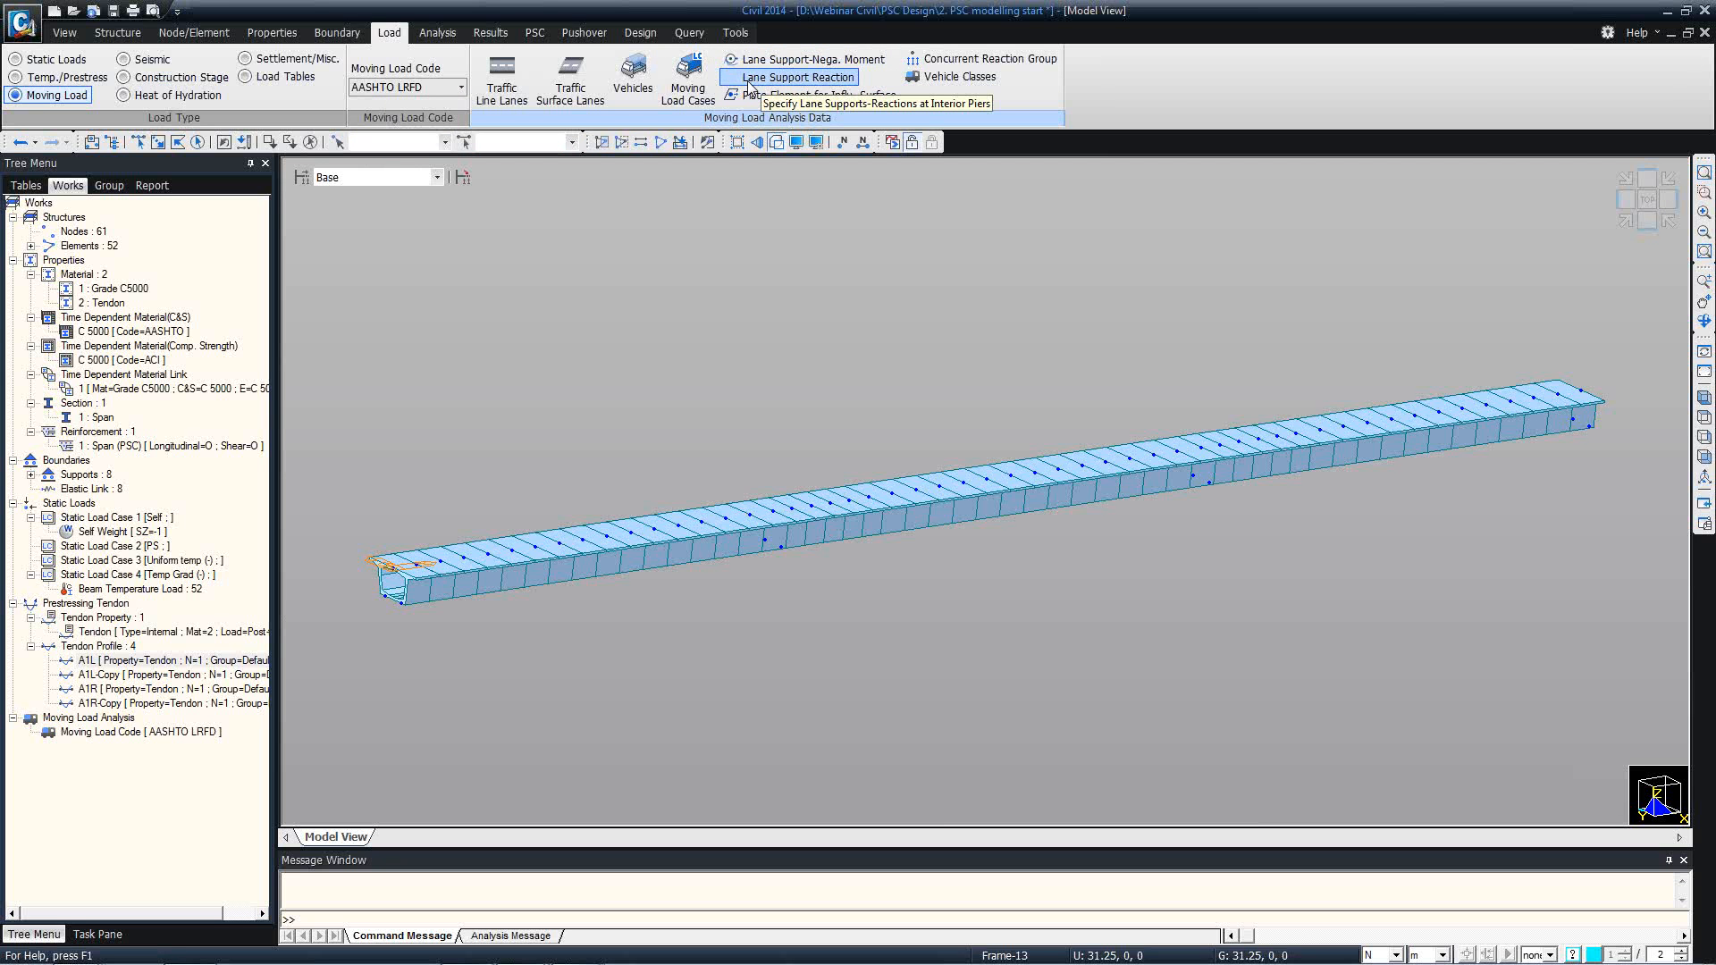
Switch the moving load code to Canada and back to AASHTO LRFD.
click(461, 87)
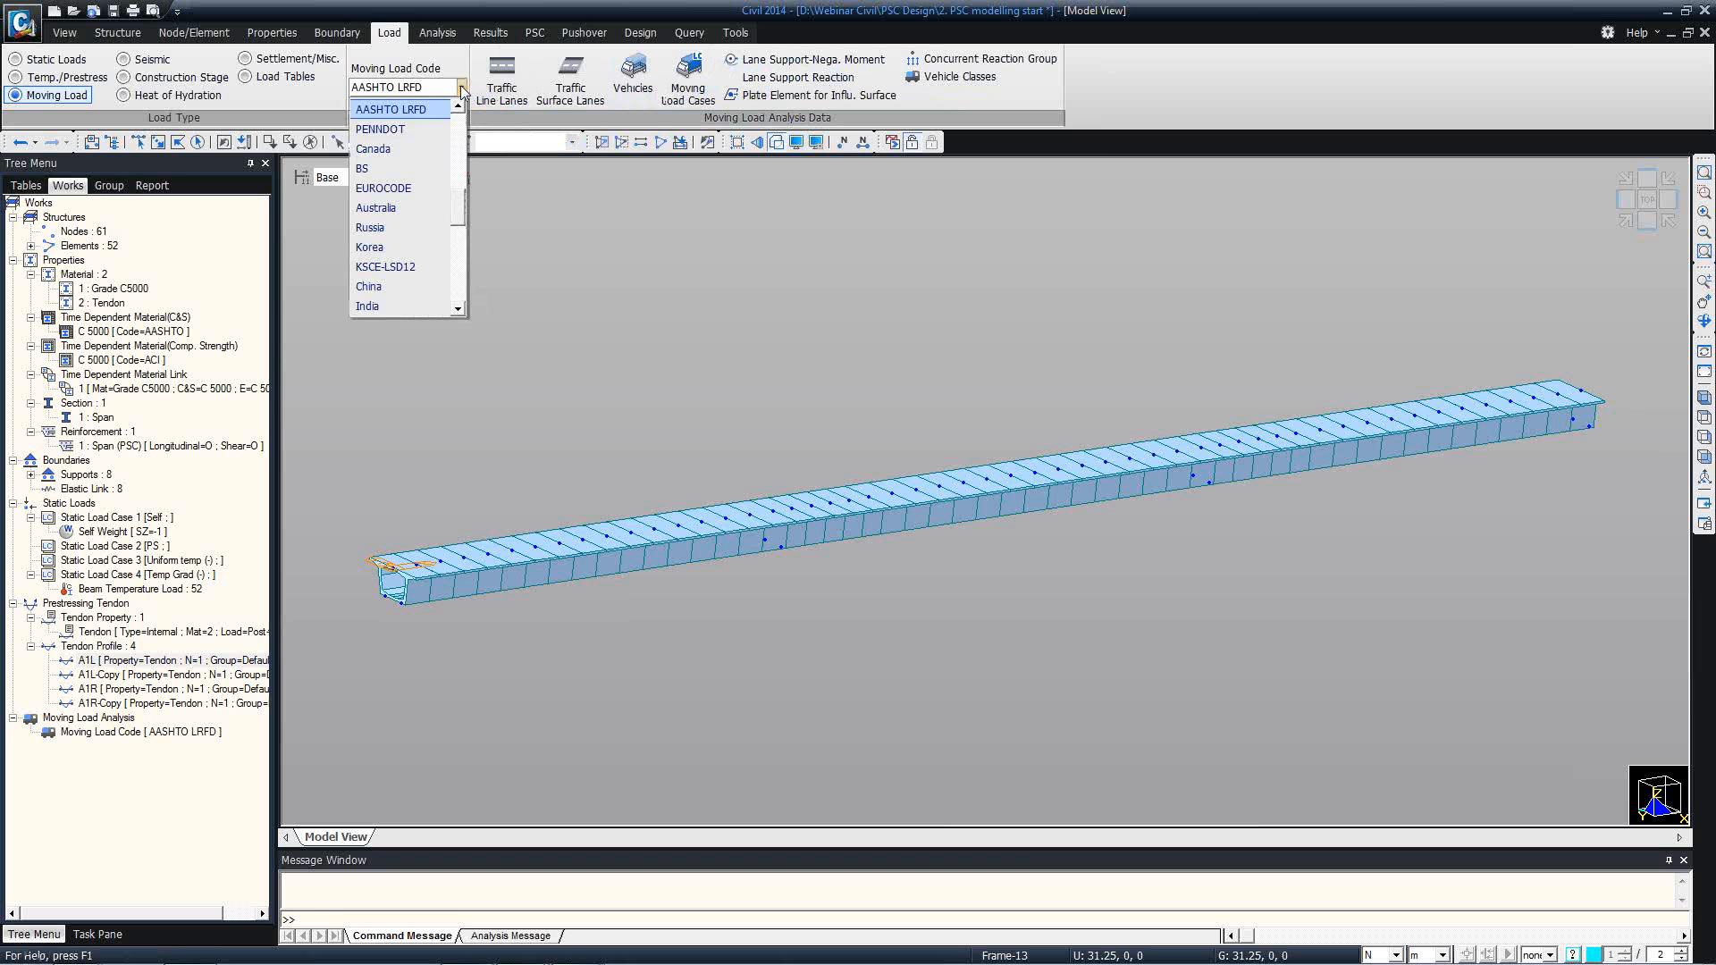
click(415, 149)
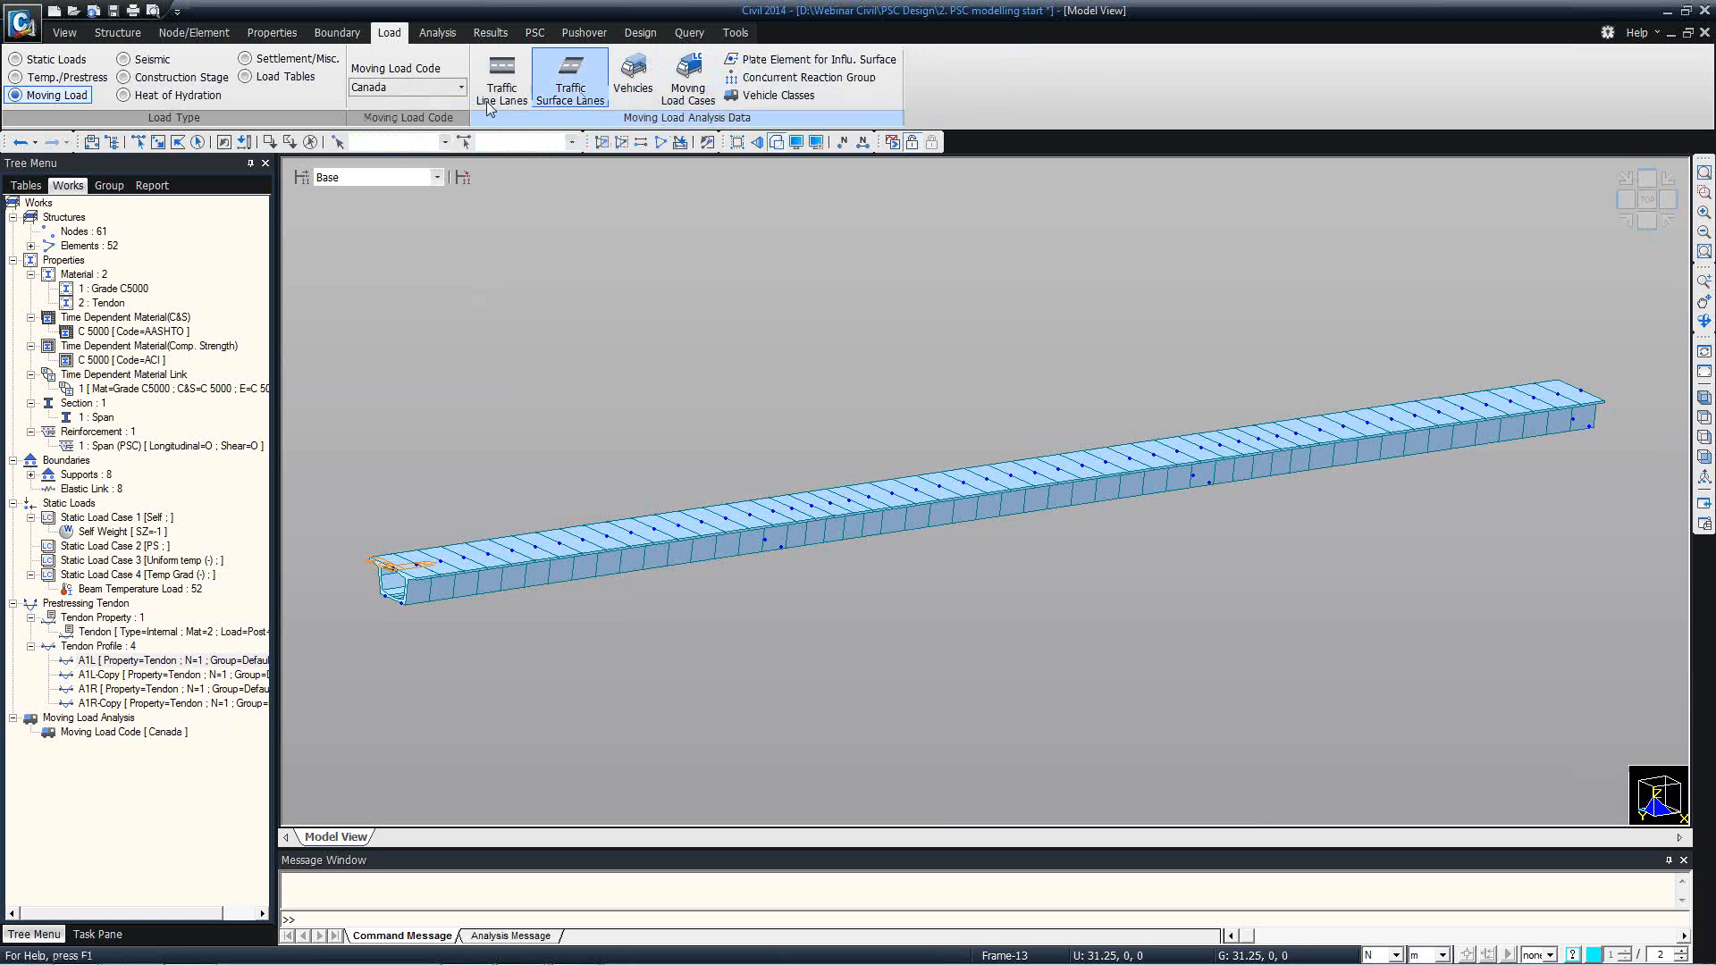
click(460, 87)
click(459, 108)
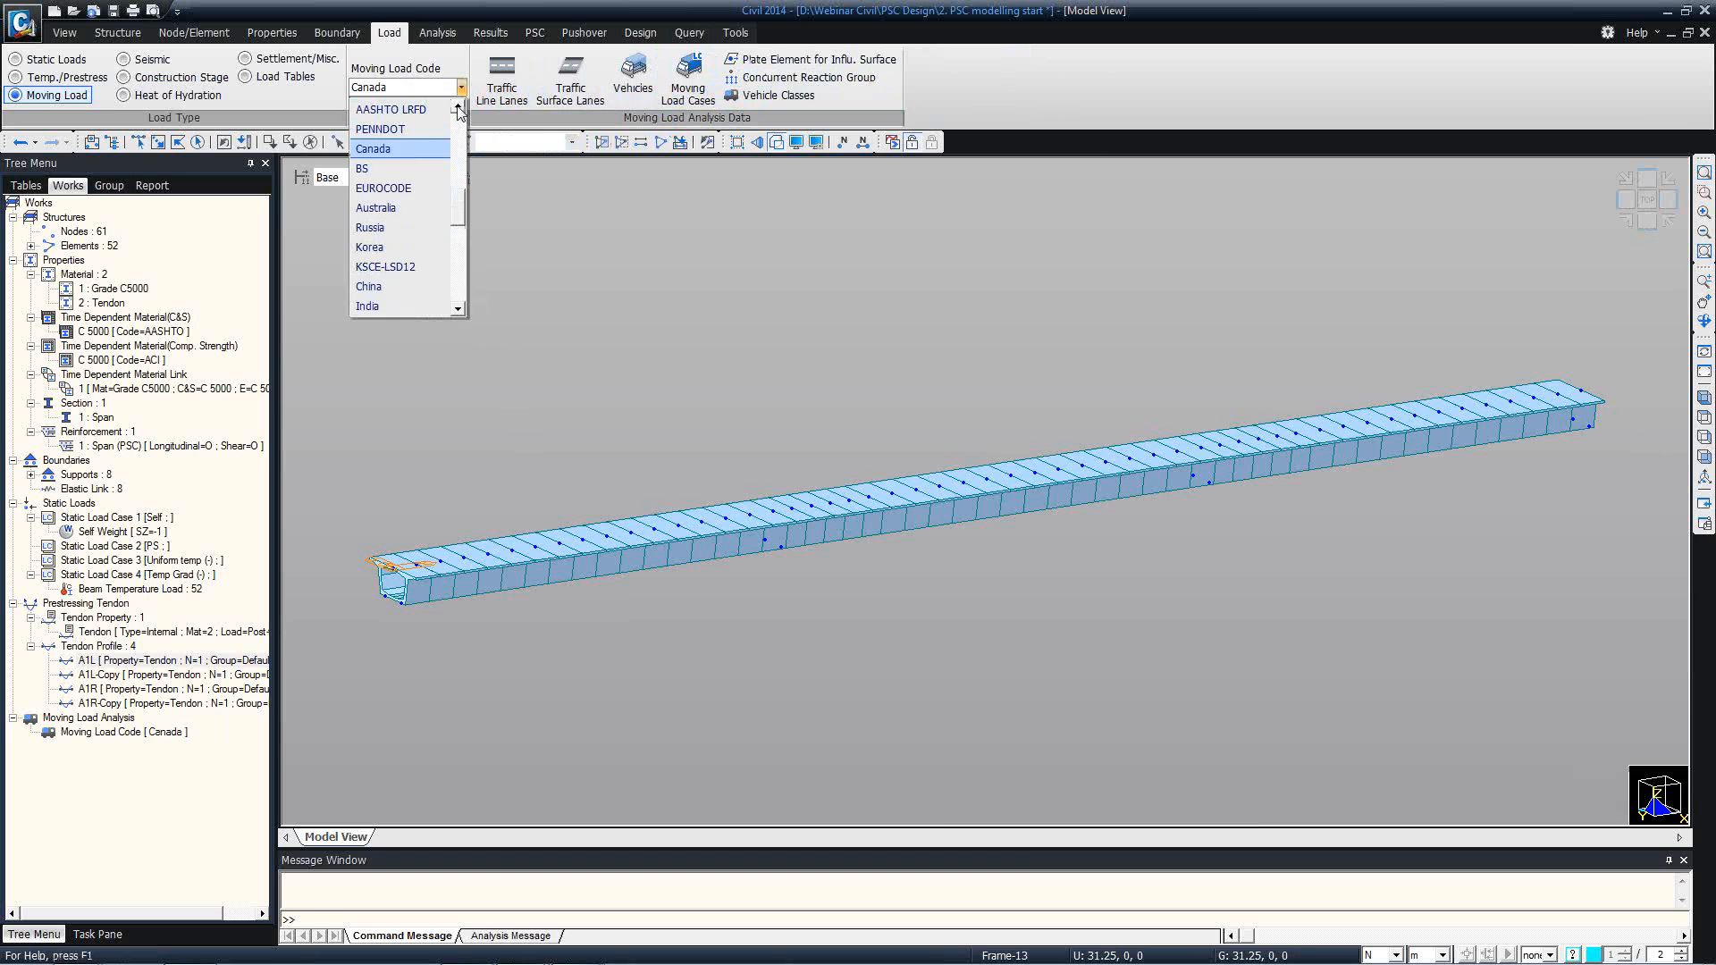
click(420, 149)
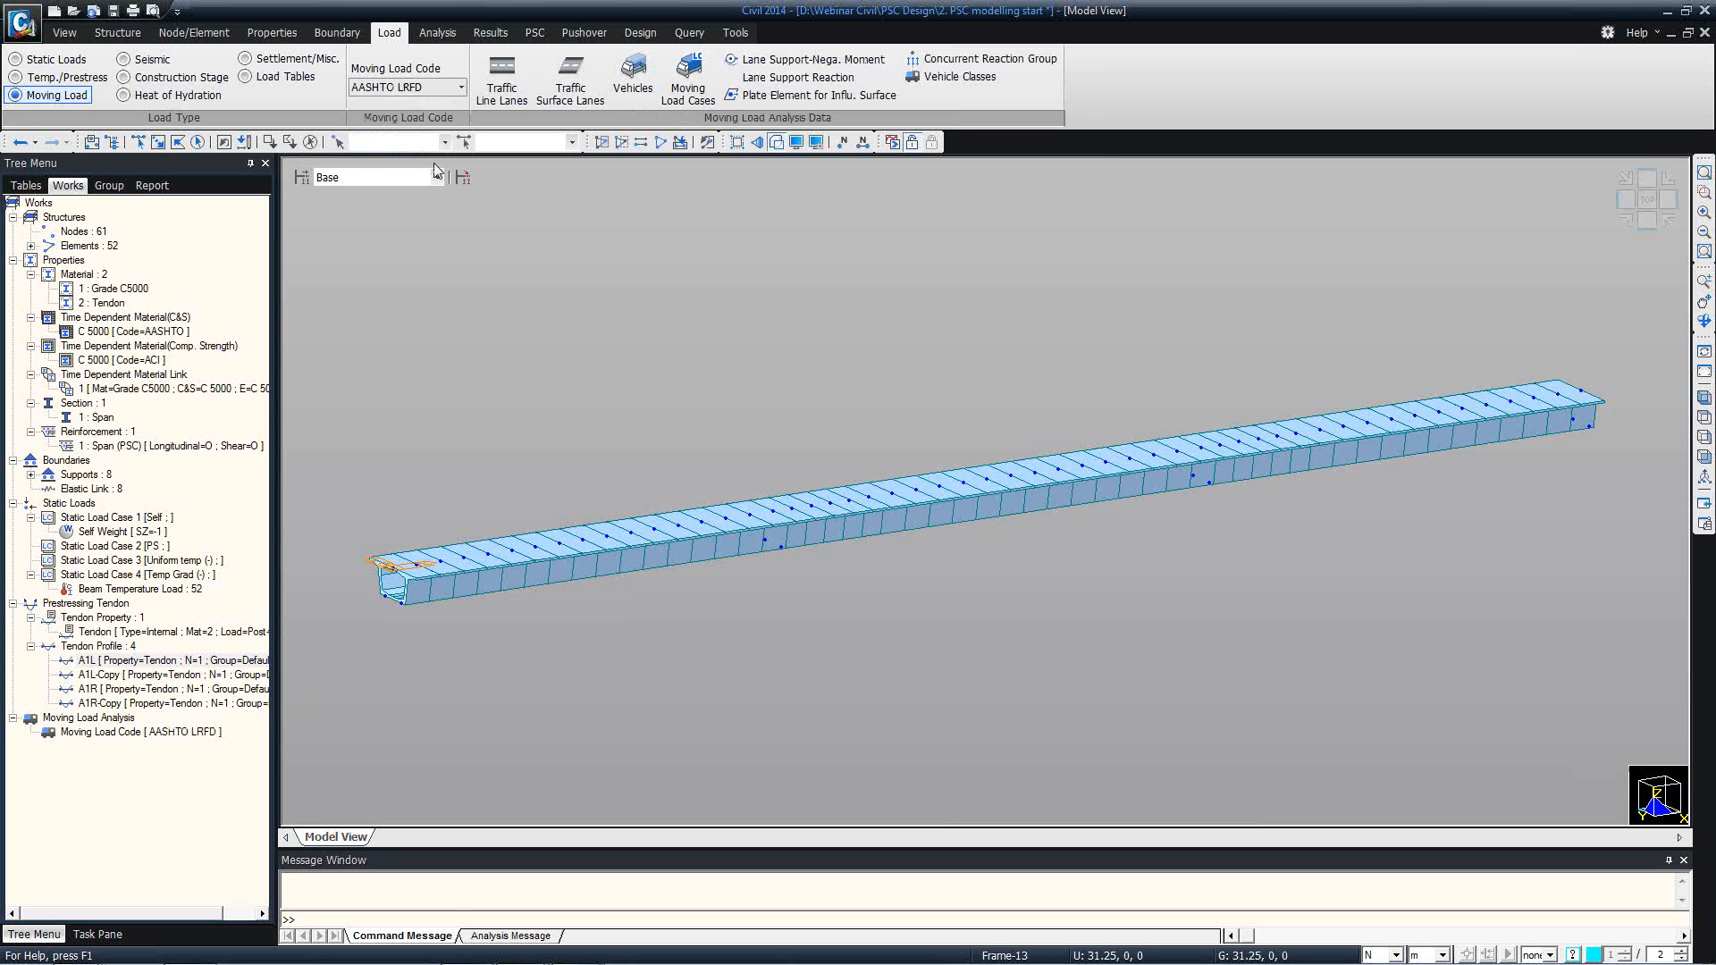
Define traffic line lane L1 with eccentricity -1.5 m along the girder centerline from 0, 0, 0 to 125, 0, 0.
click(491, 103)
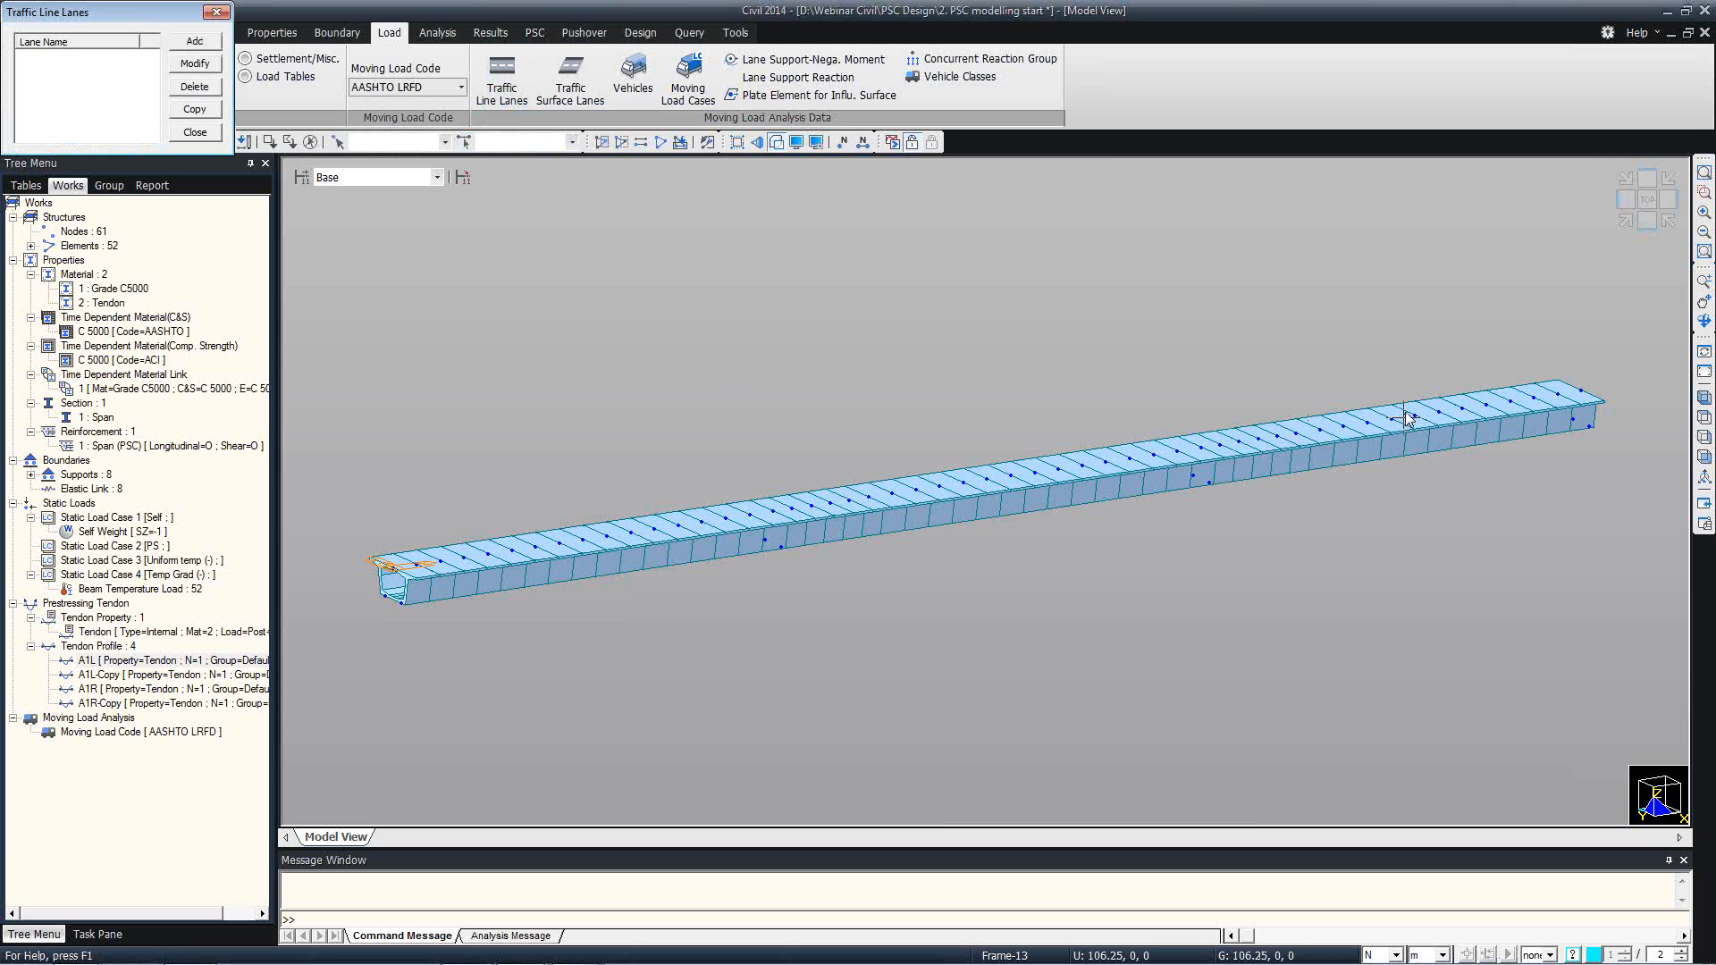
click(1701, 400)
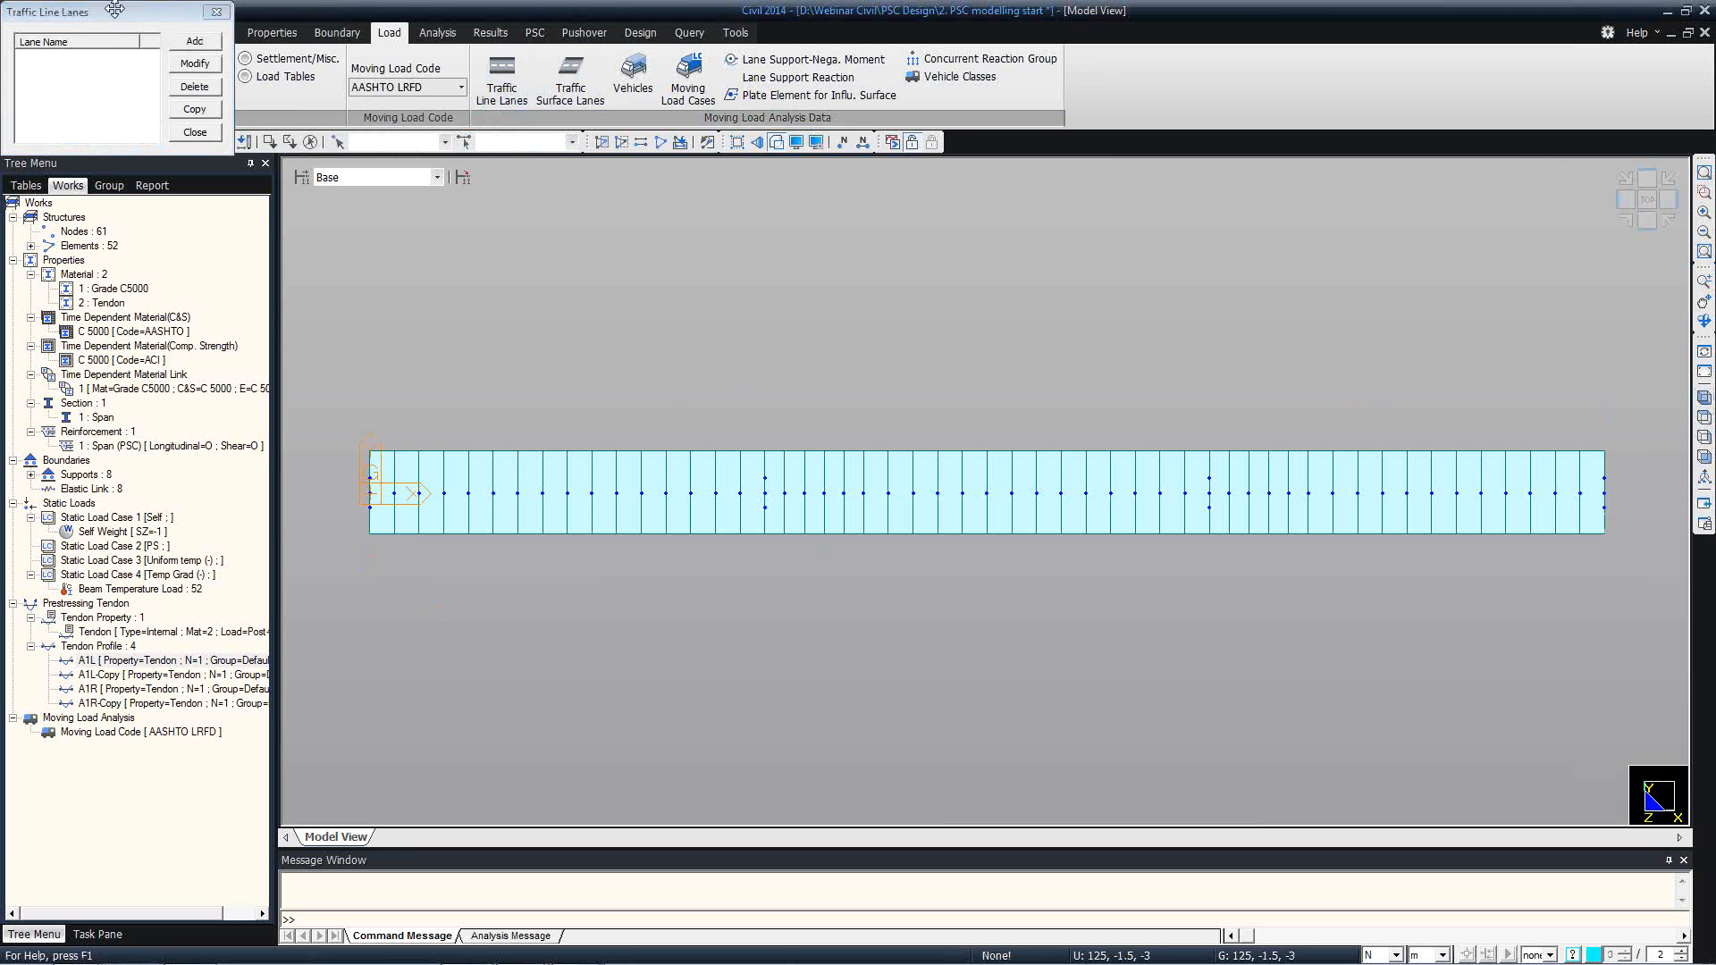
drag(115, 10, 164, 172)
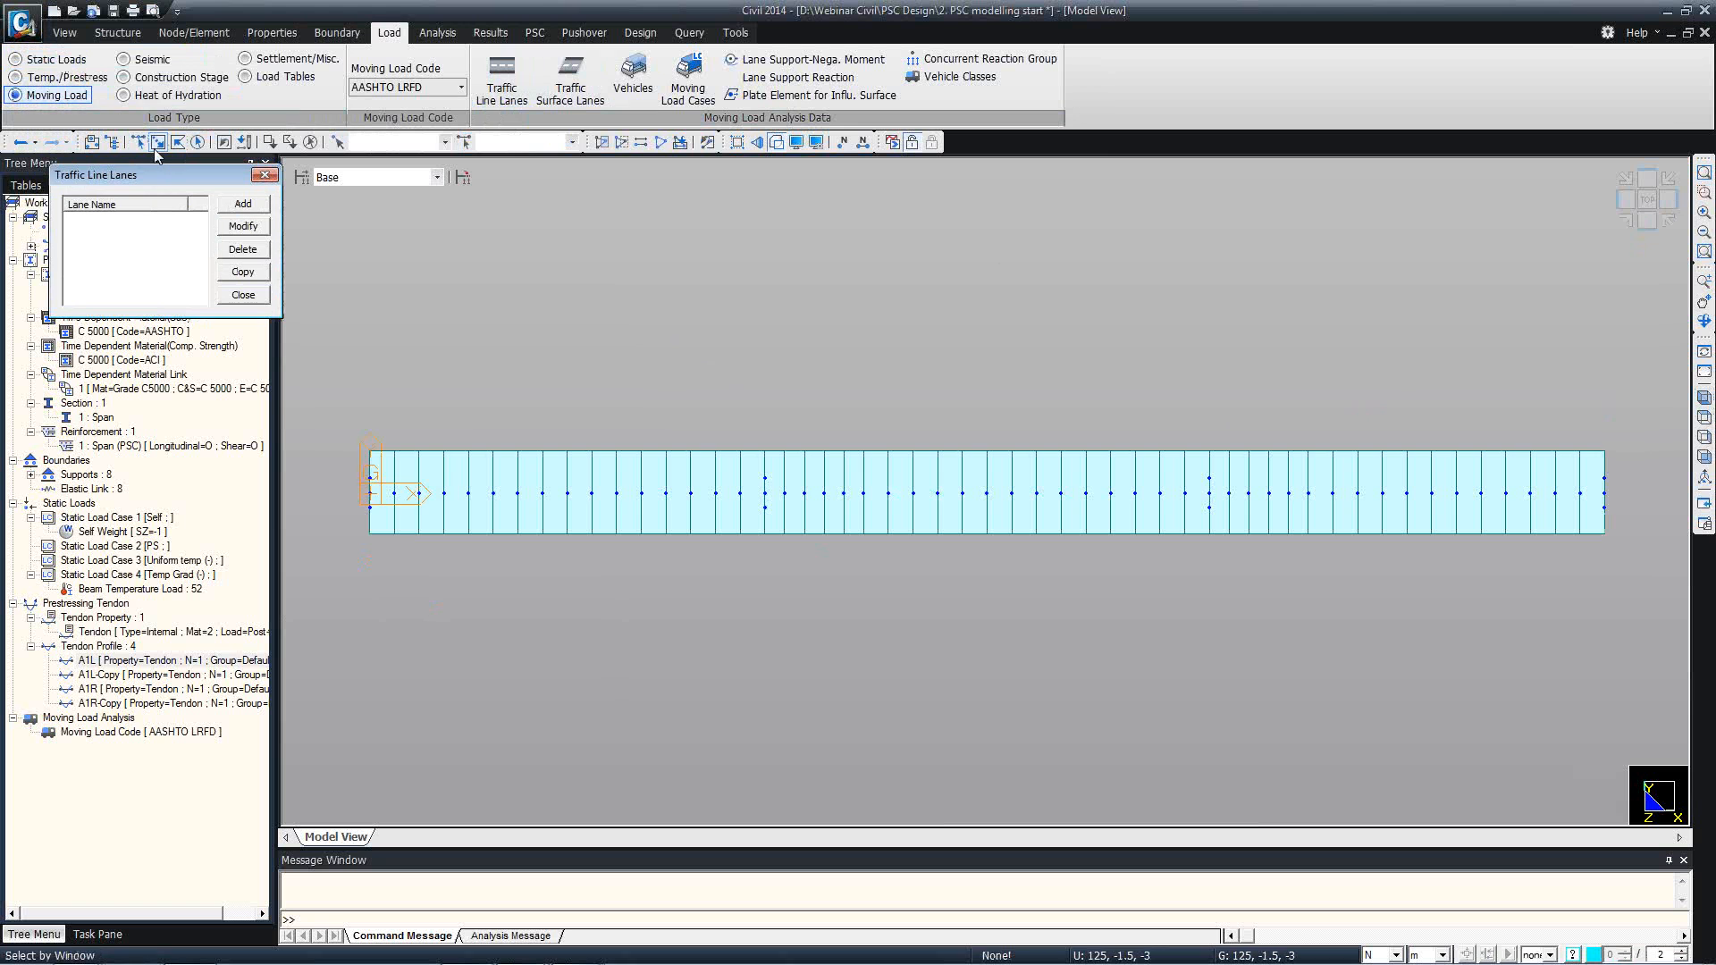
click(156, 152)
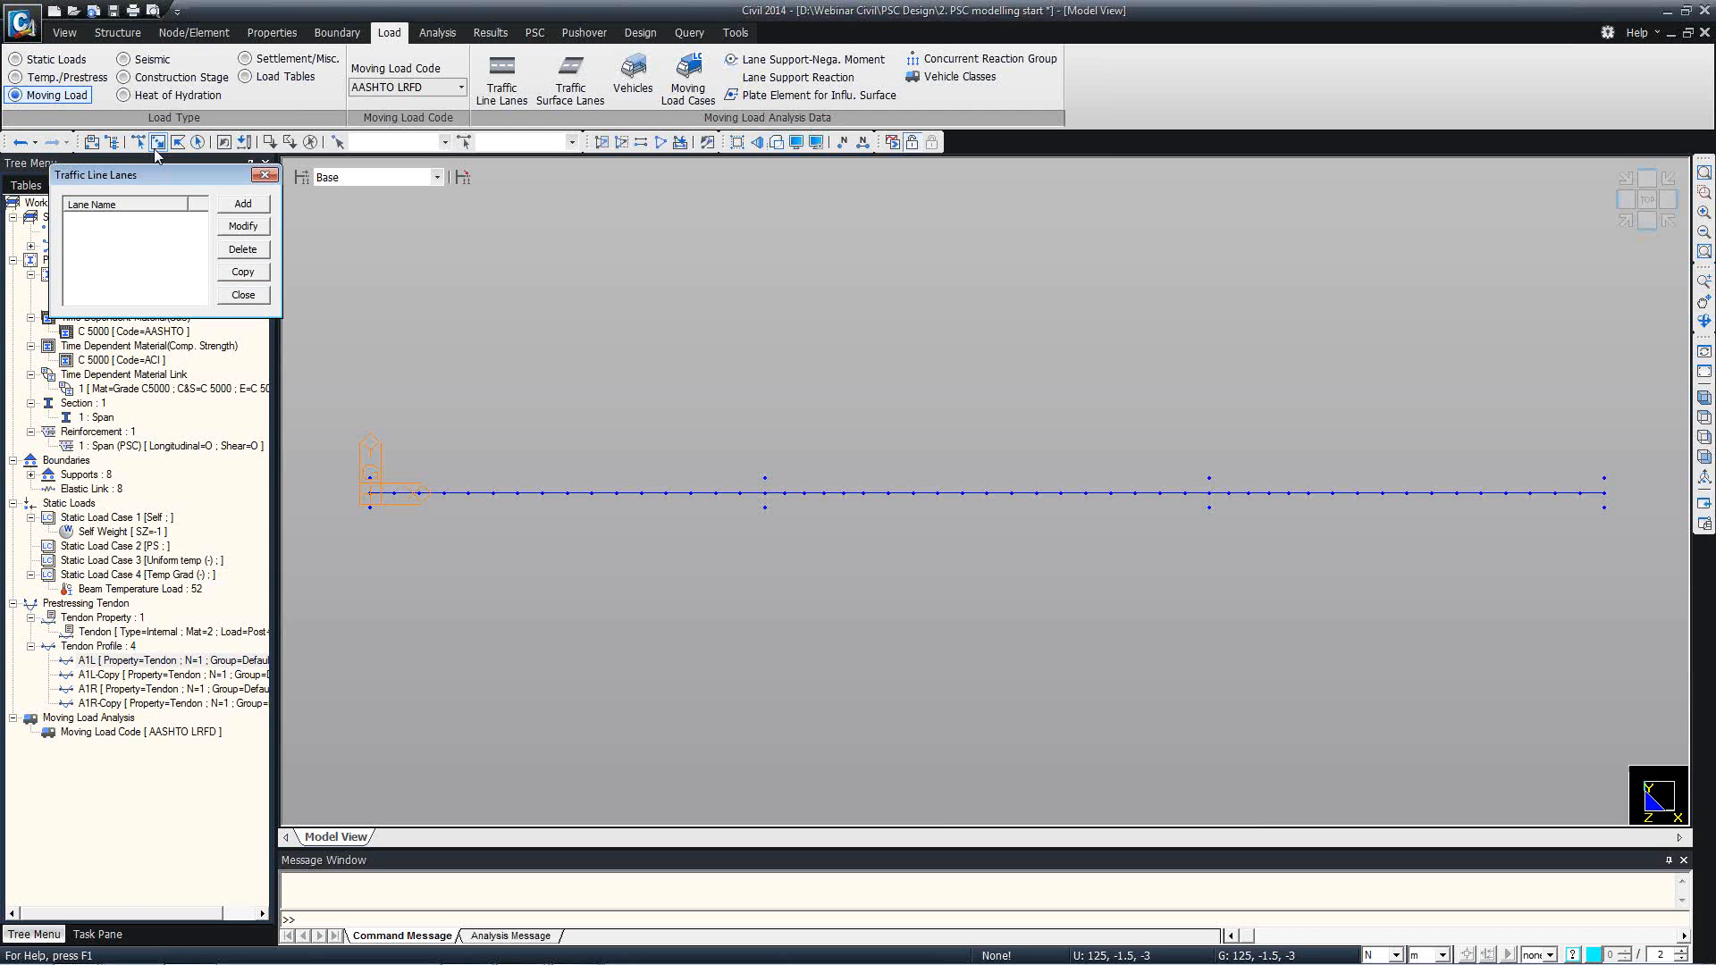
click(219, 204)
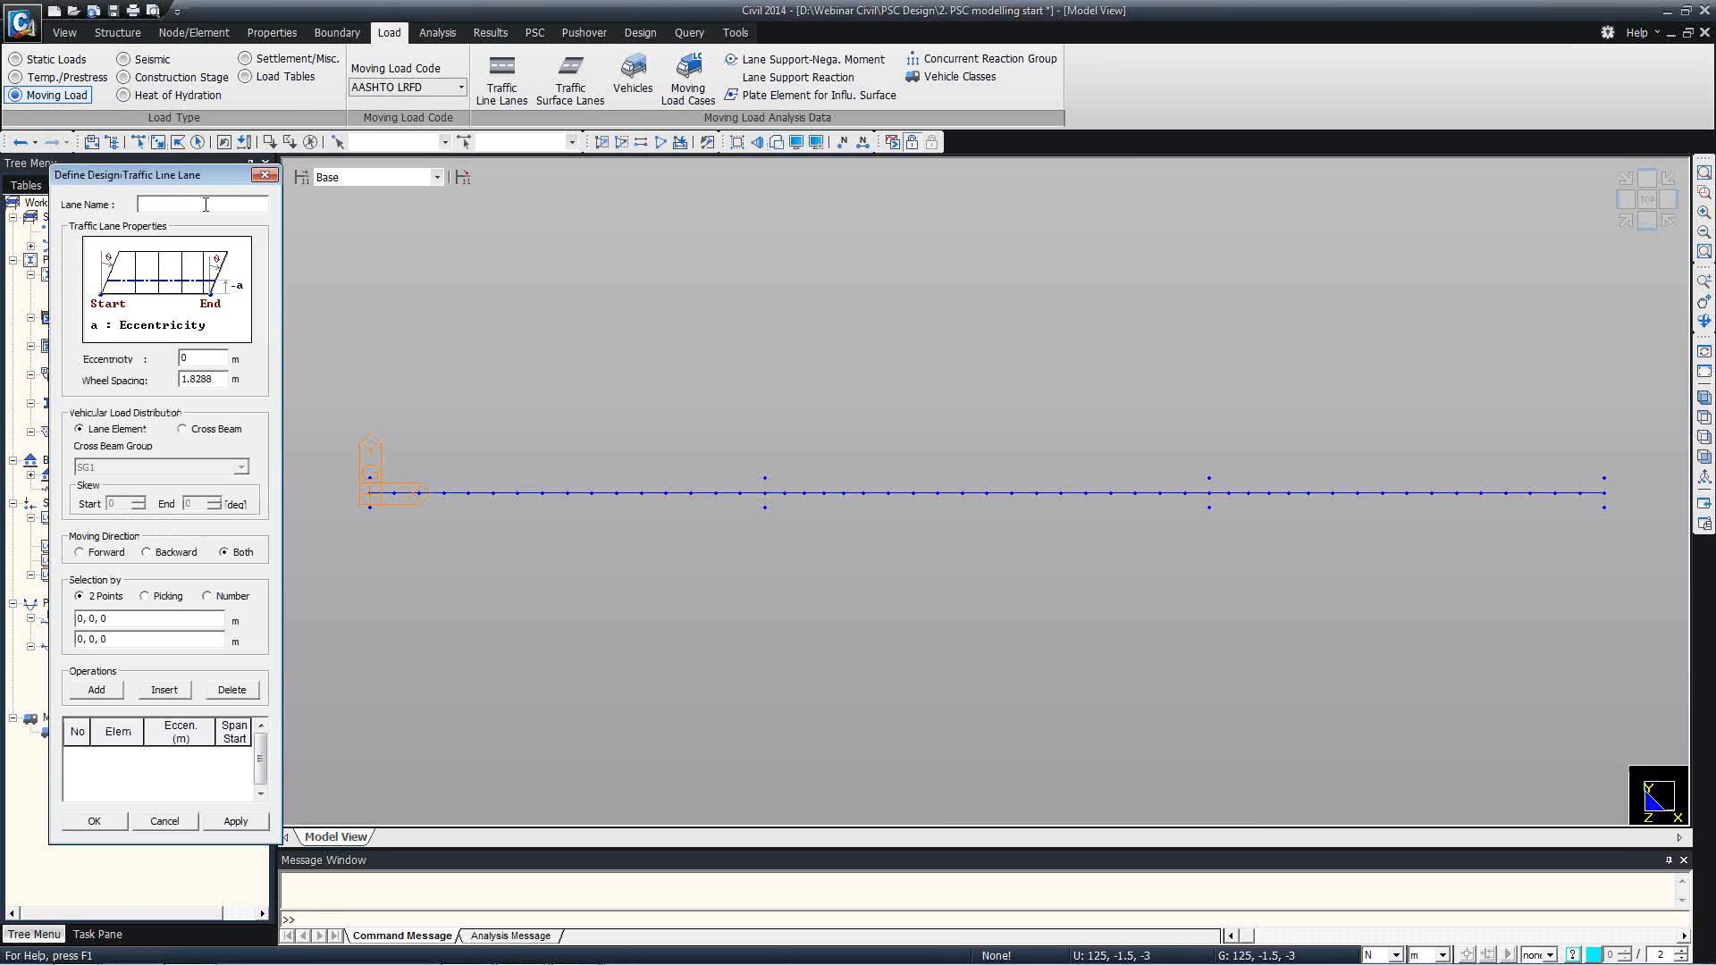
key(Tab)
text(-1.5)
click(148, 618)
click(369, 493)
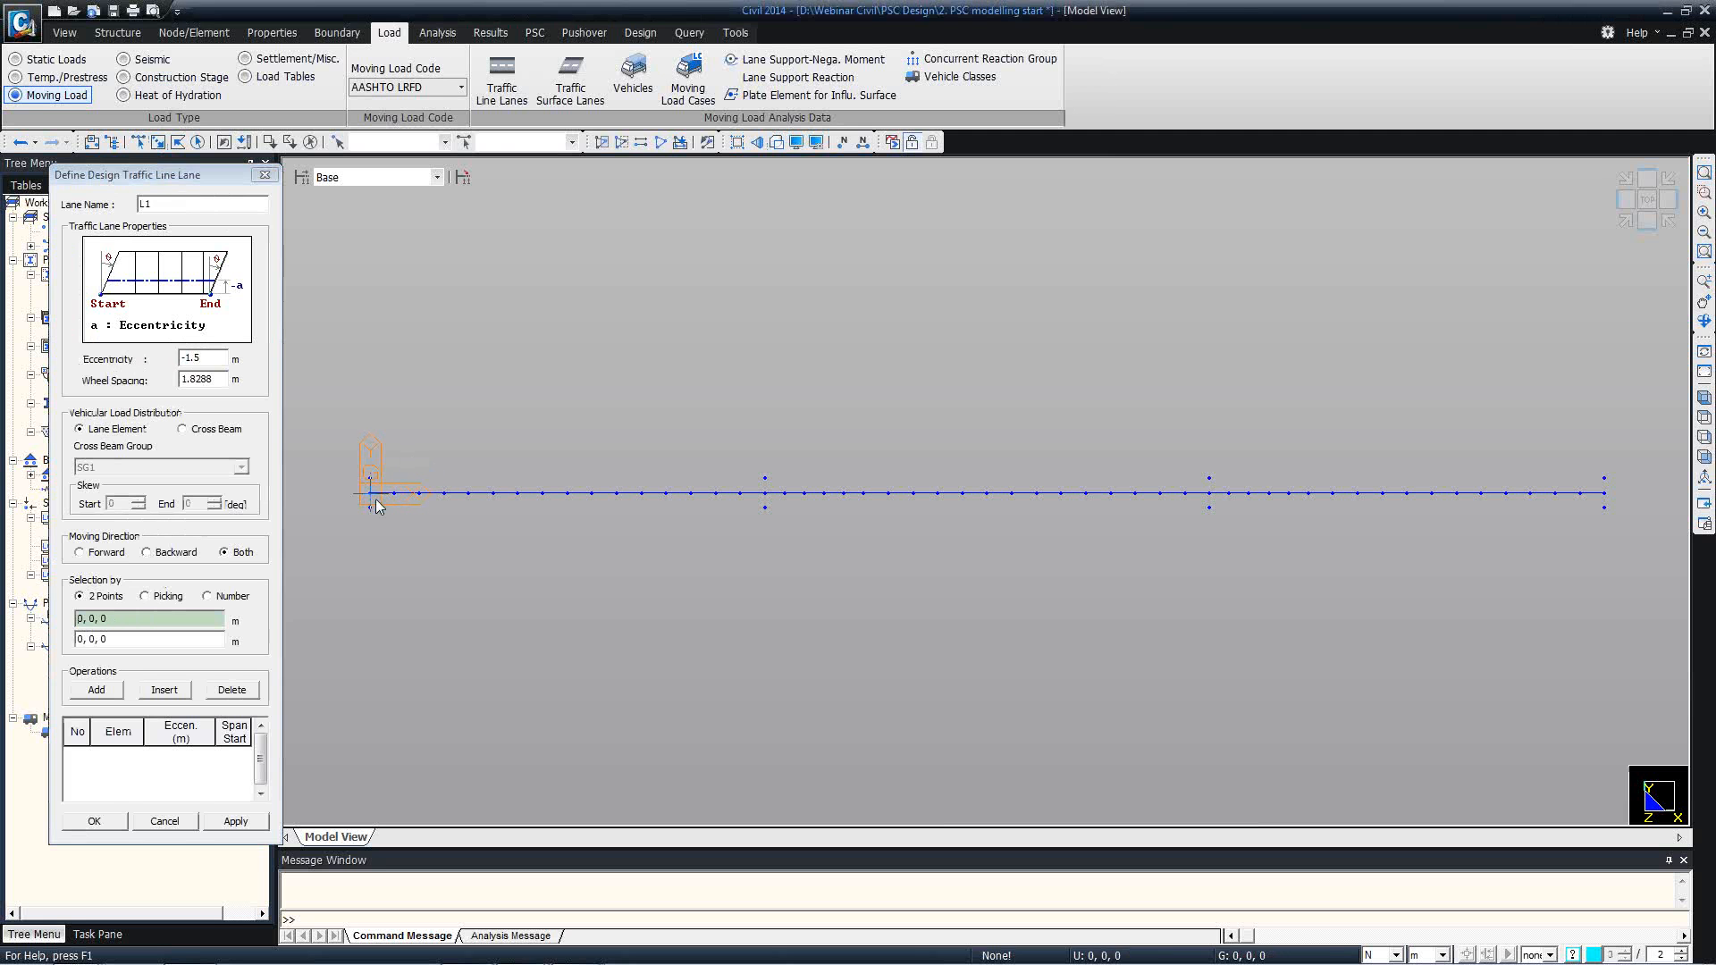
click(1605, 493)
click(94, 821)
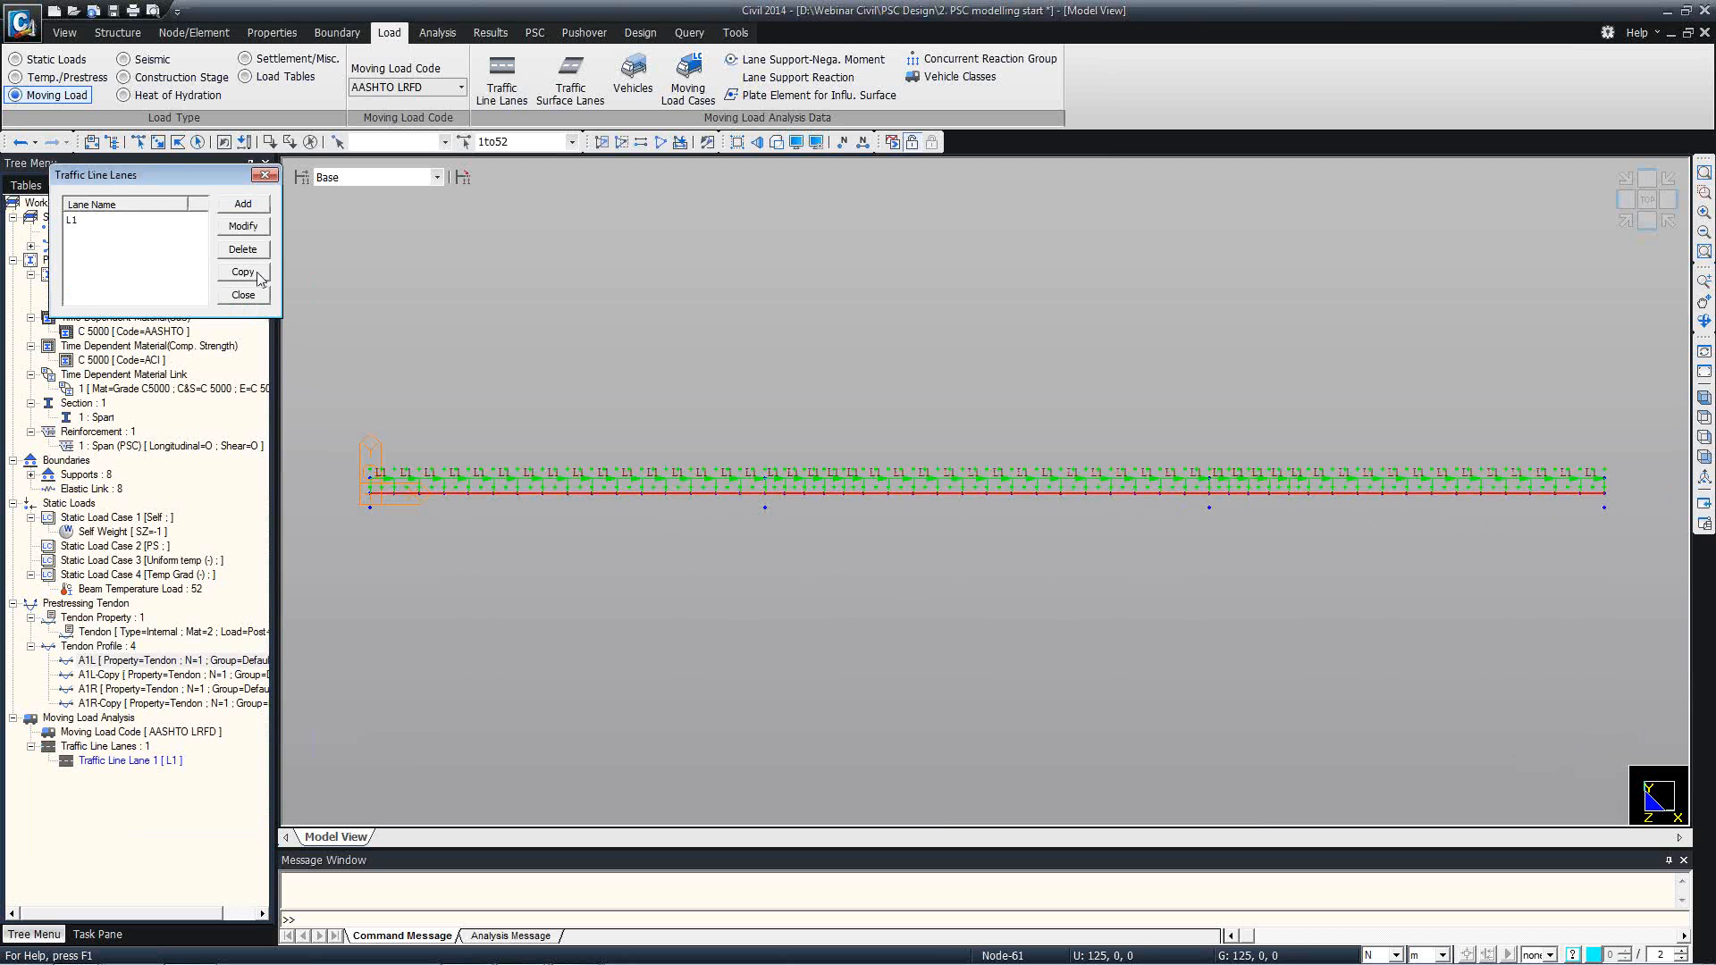
Add traffic line lane L2 with eccentricity 1.5 m along the full girder from 0, 0, 0 to 125, 0, 0.
click(241, 207)
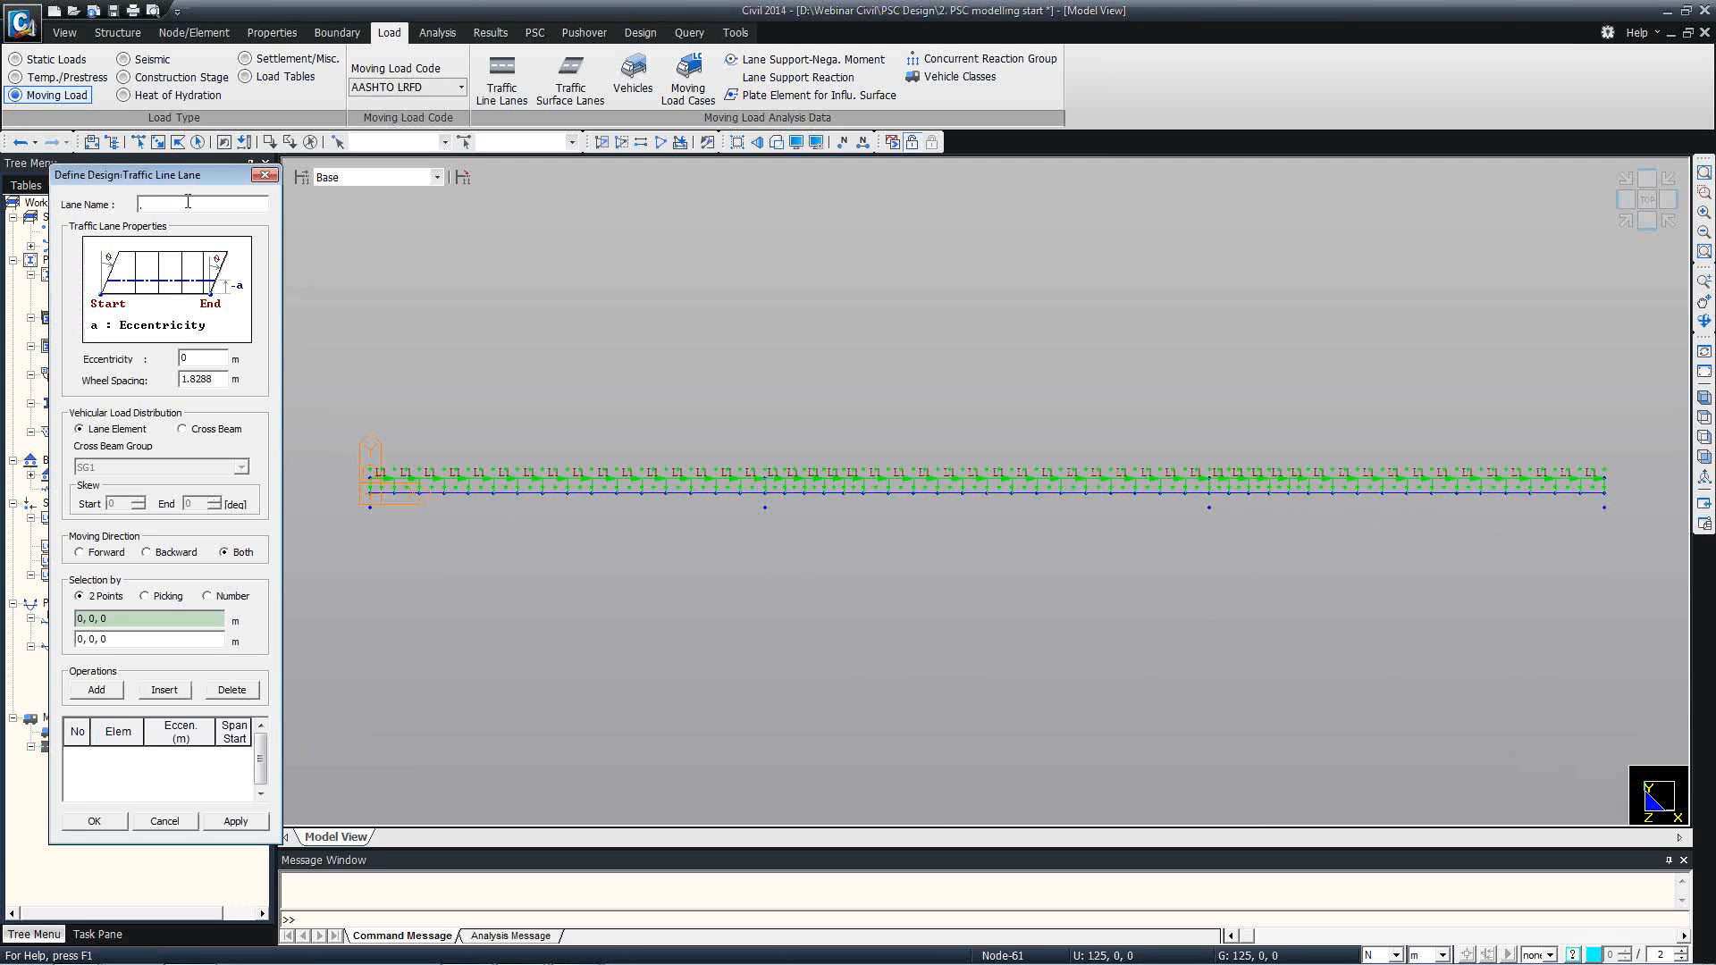
double_click(201, 358)
text(1.5)
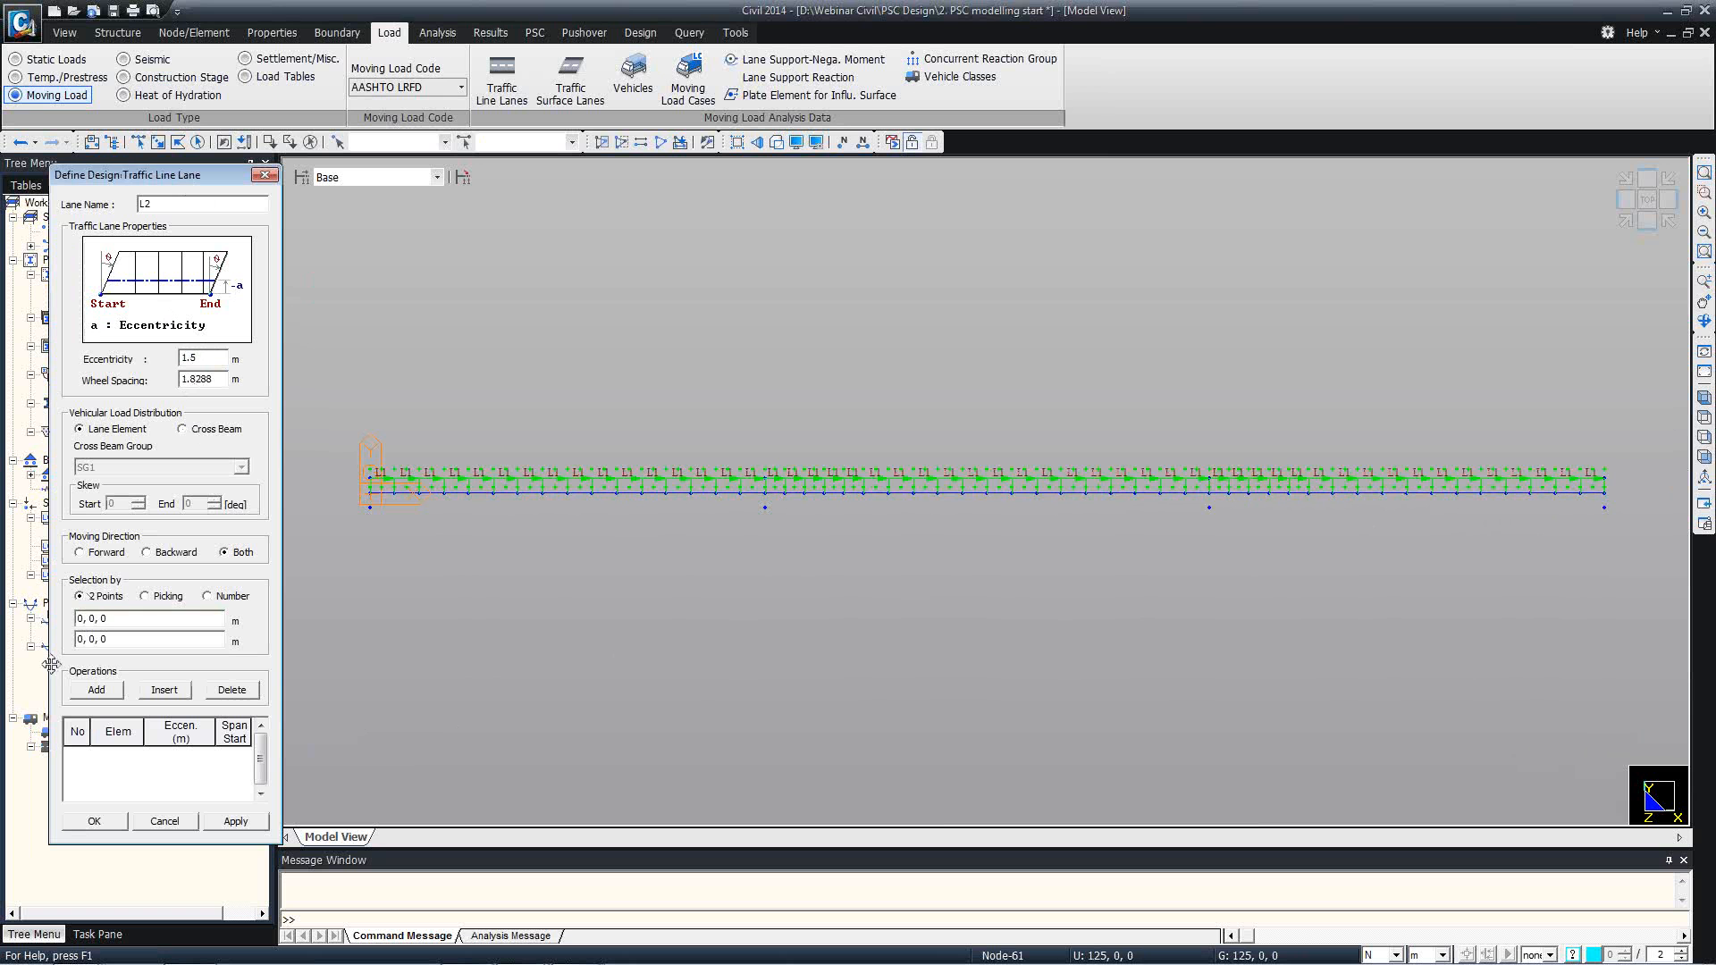
click(100, 618)
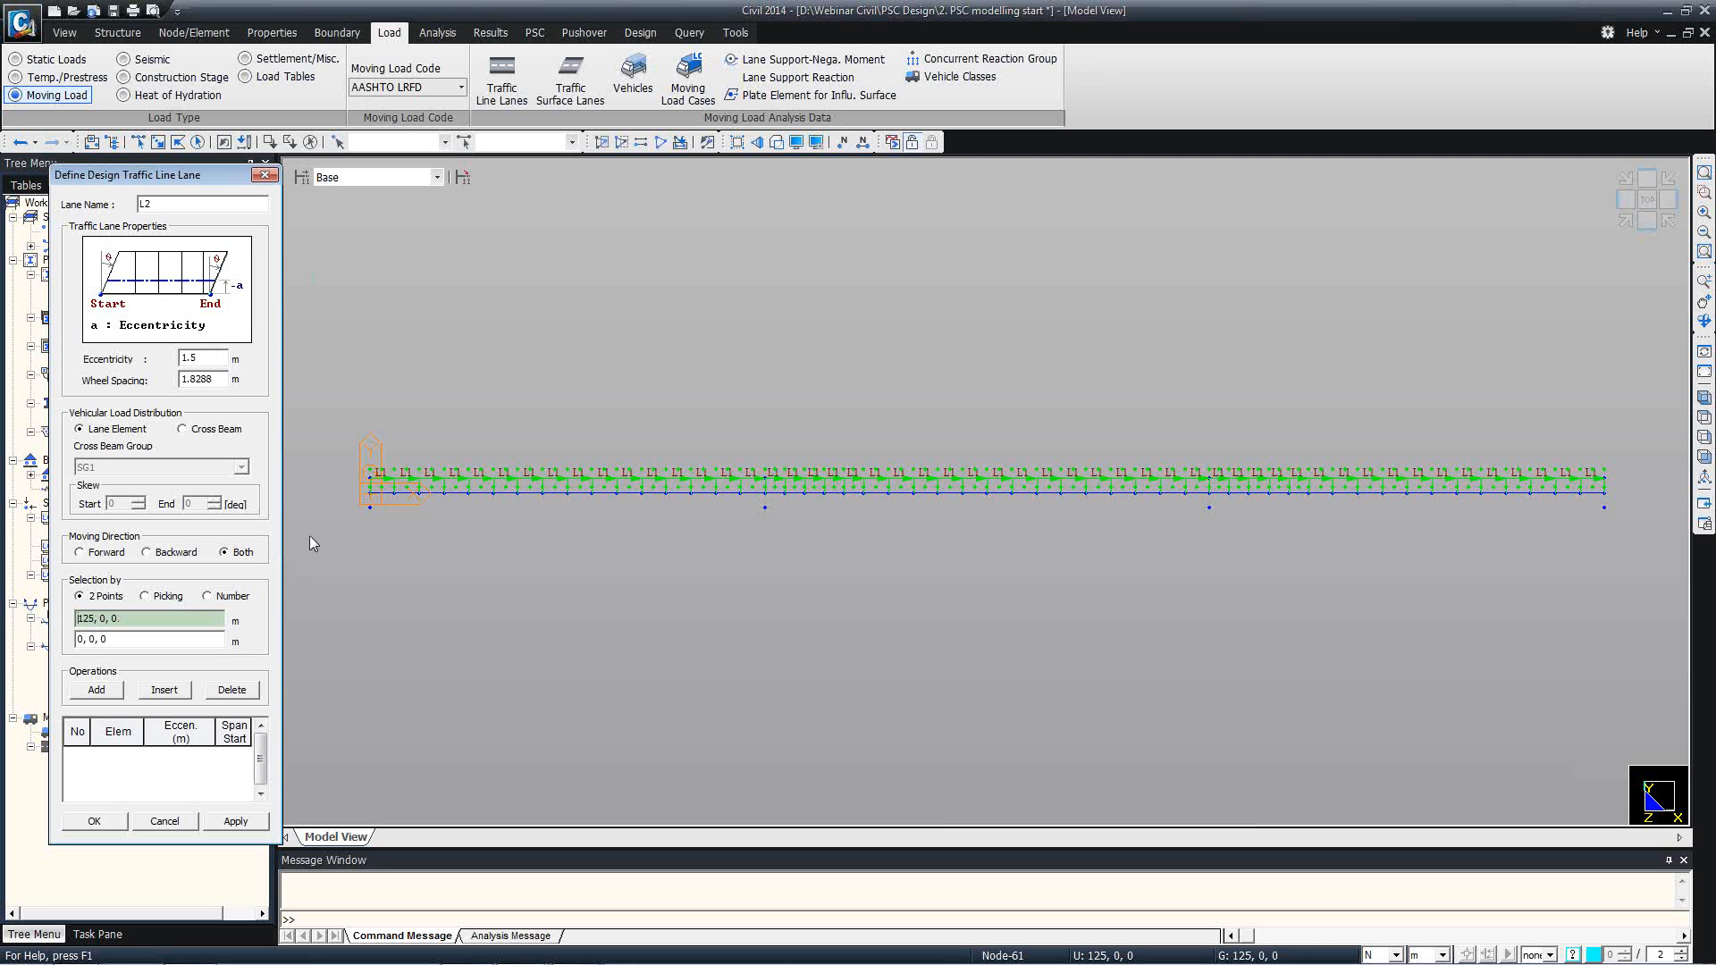
click(357, 490)
click(1612, 498)
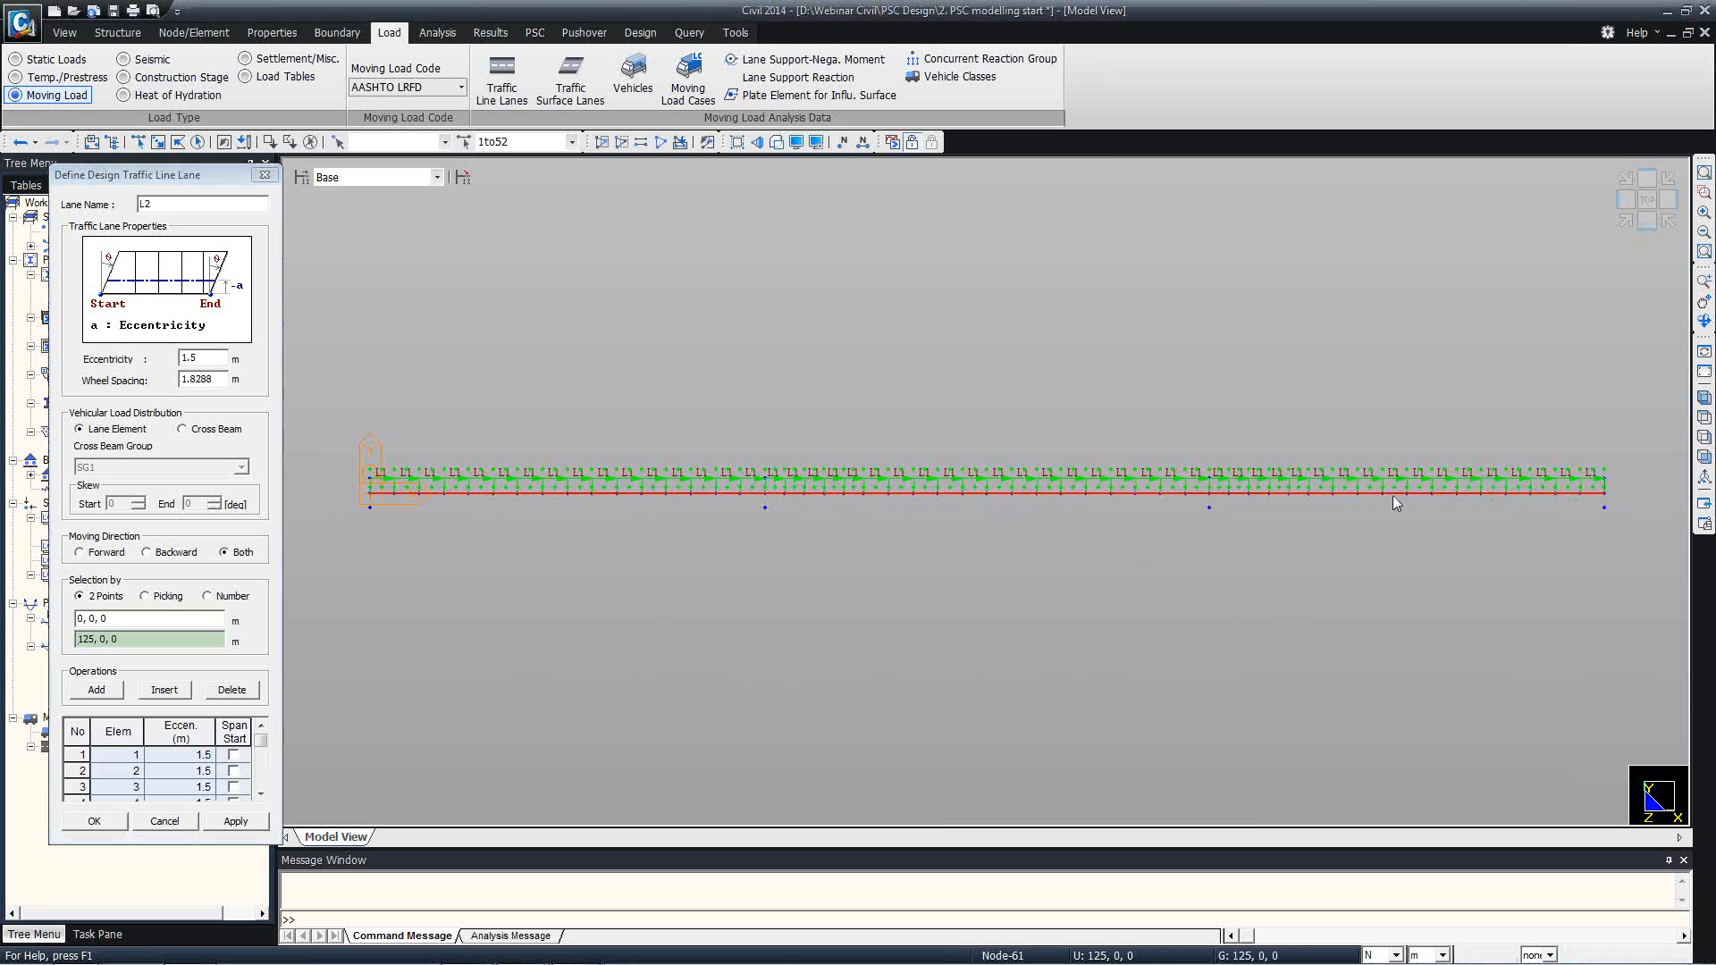
click(118, 820)
Add traffic line lane L3 with eccentricity -3 m along the full girder from 0, 0, 0 to 125, 0, 0.
click(245, 209)
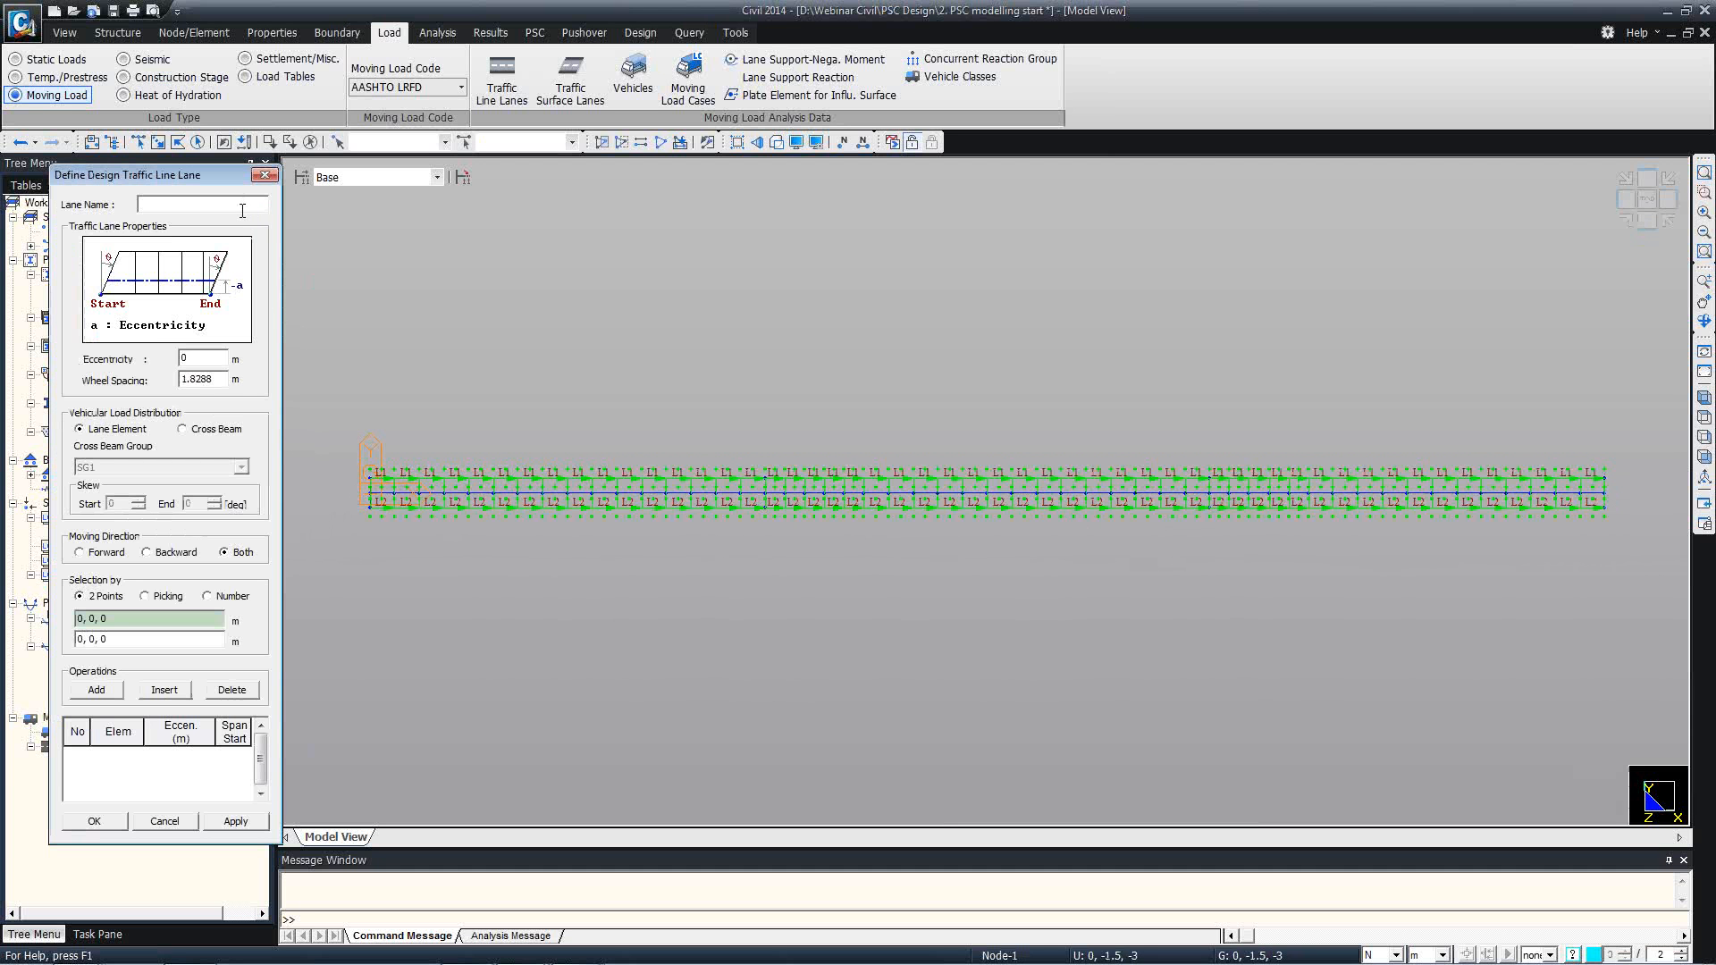
key(Tab)
text(-3)
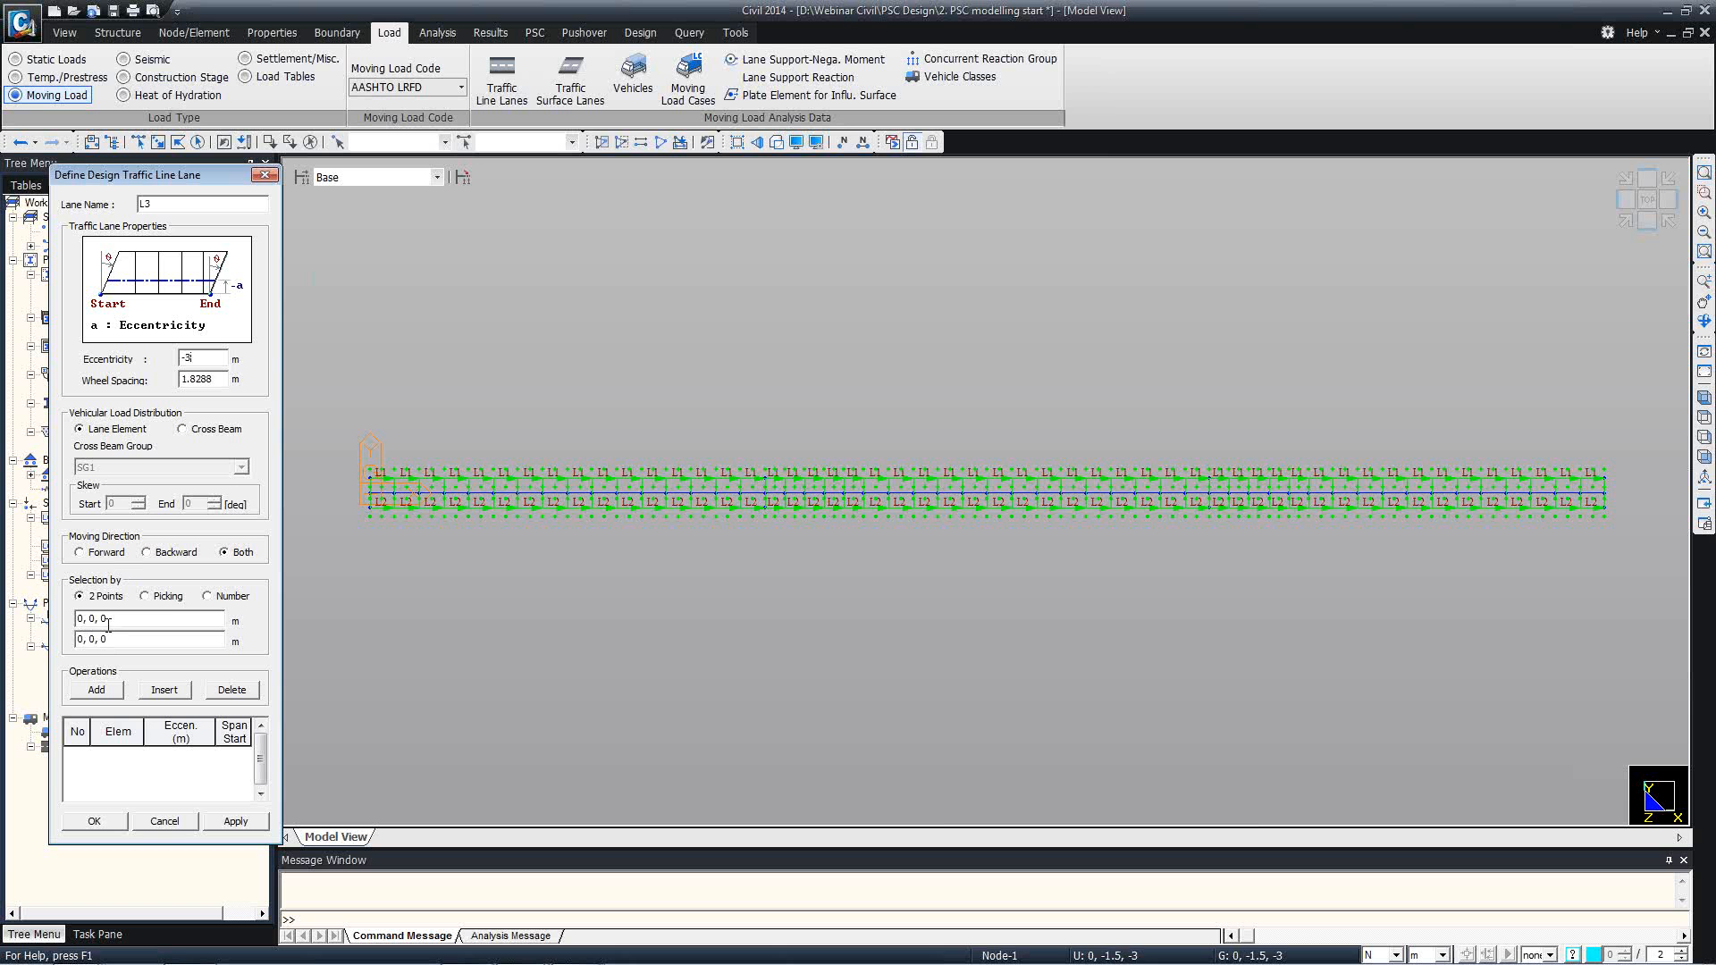
click(103, 618)
click(361, 495)
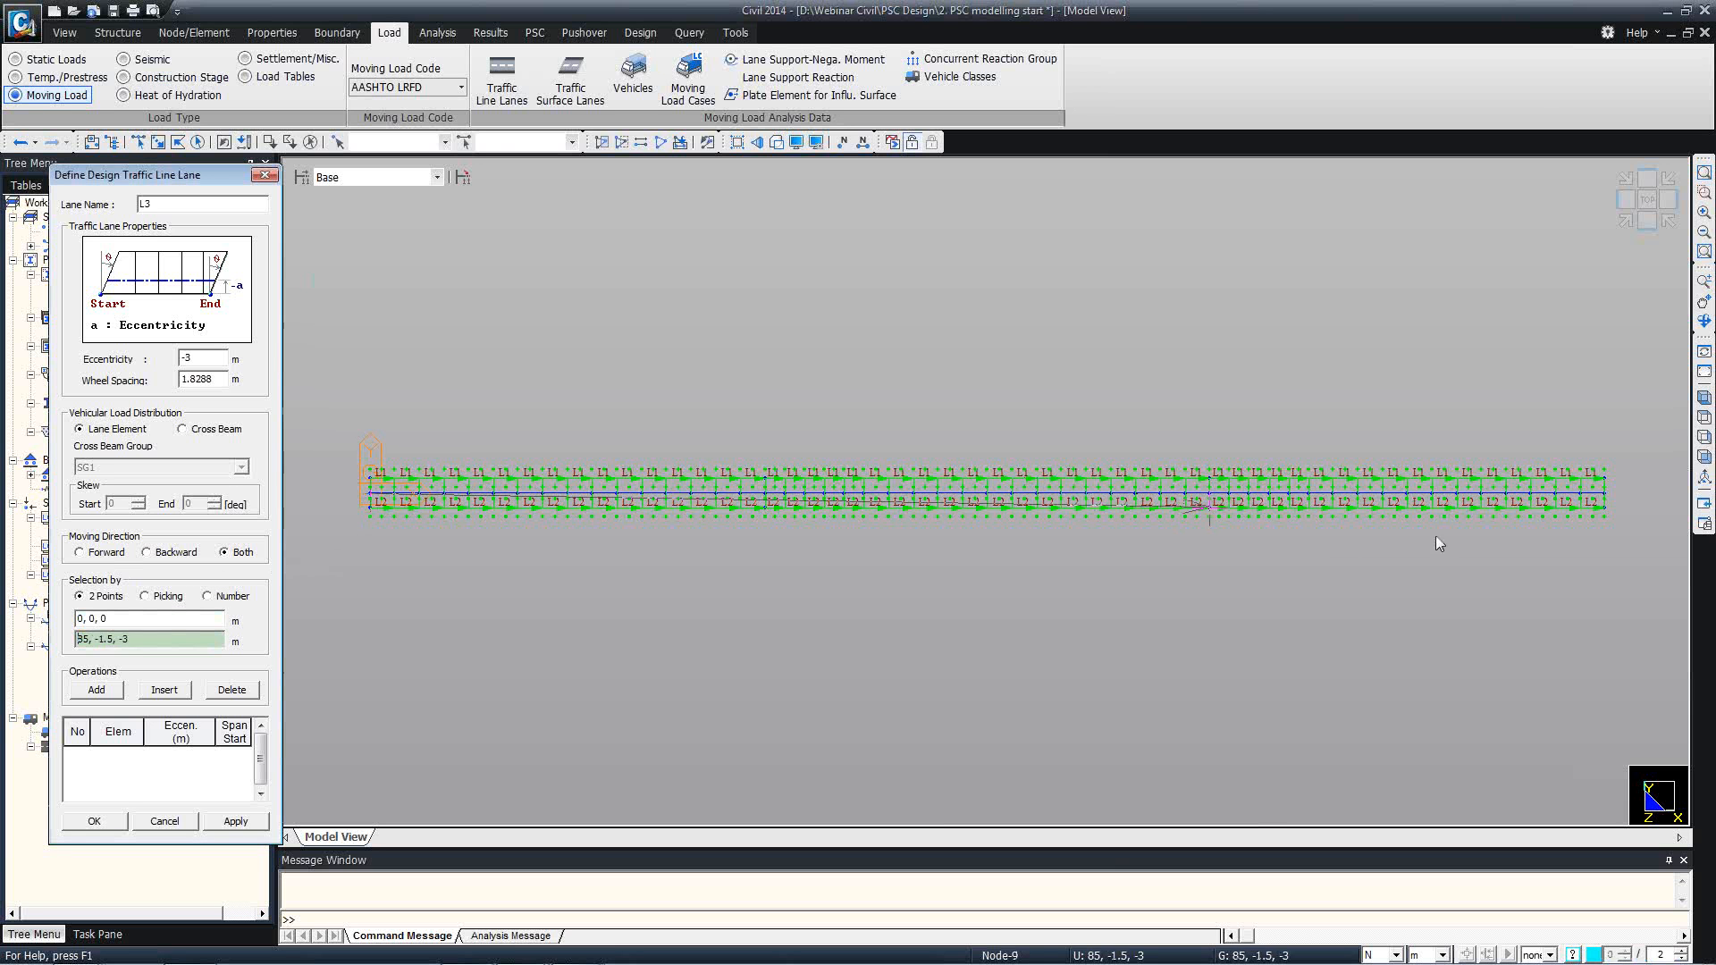
click(1604, 496)
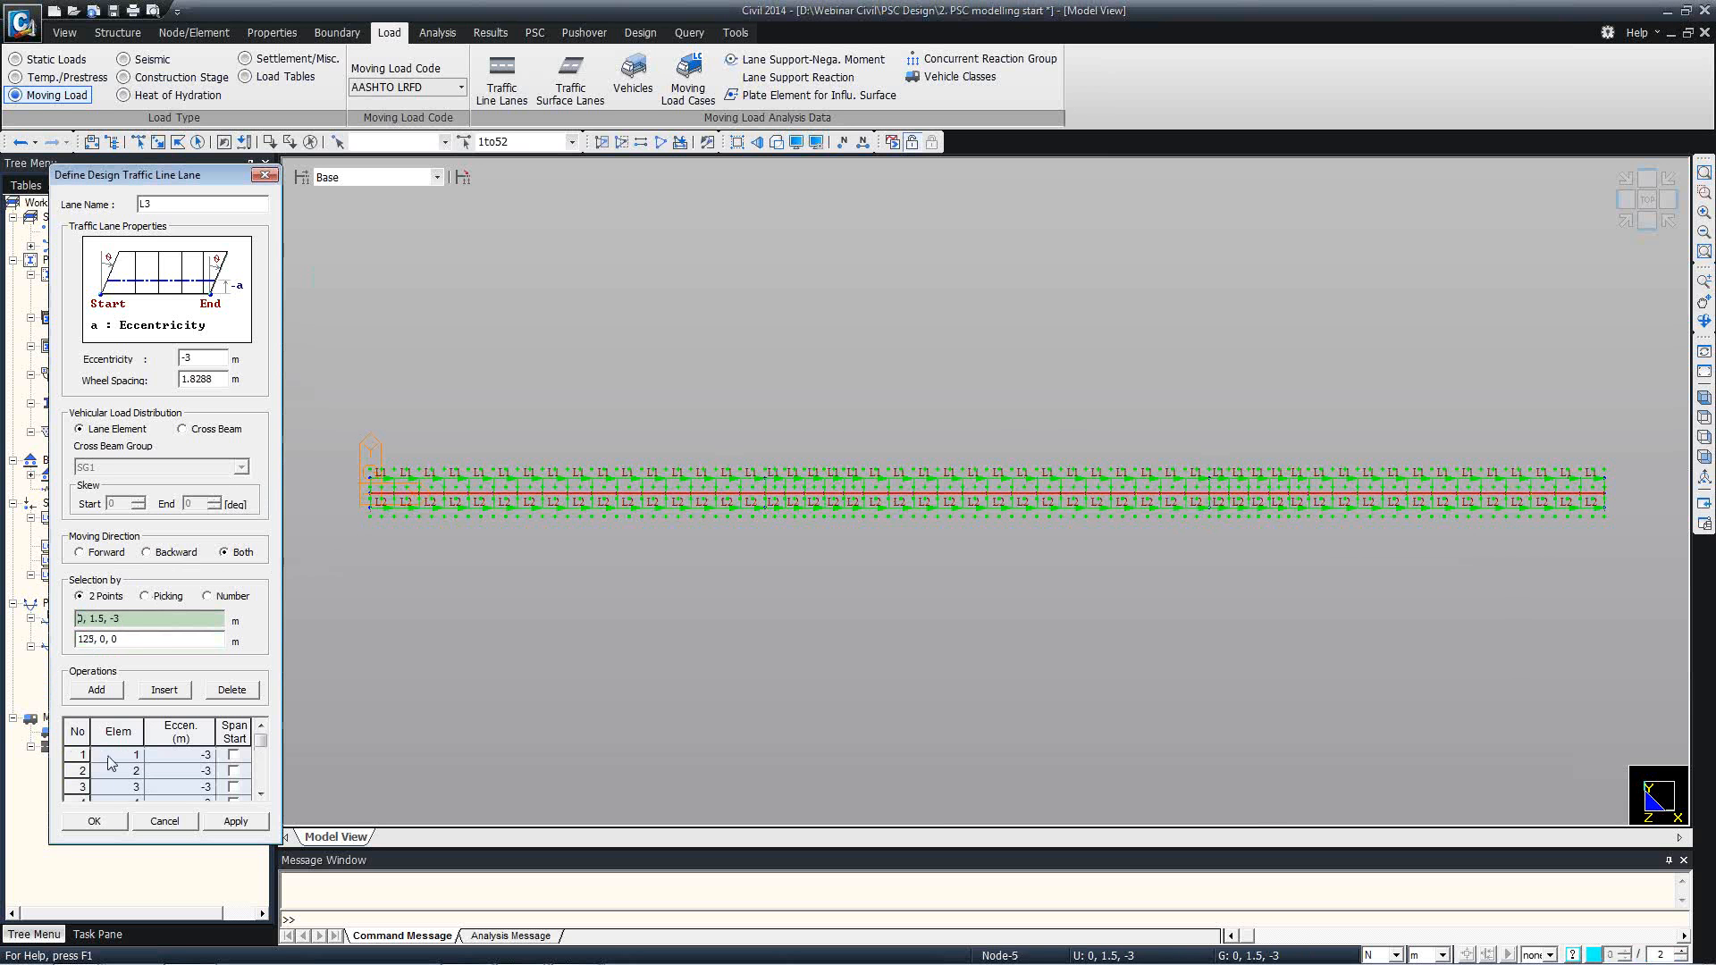
click(94, 820)
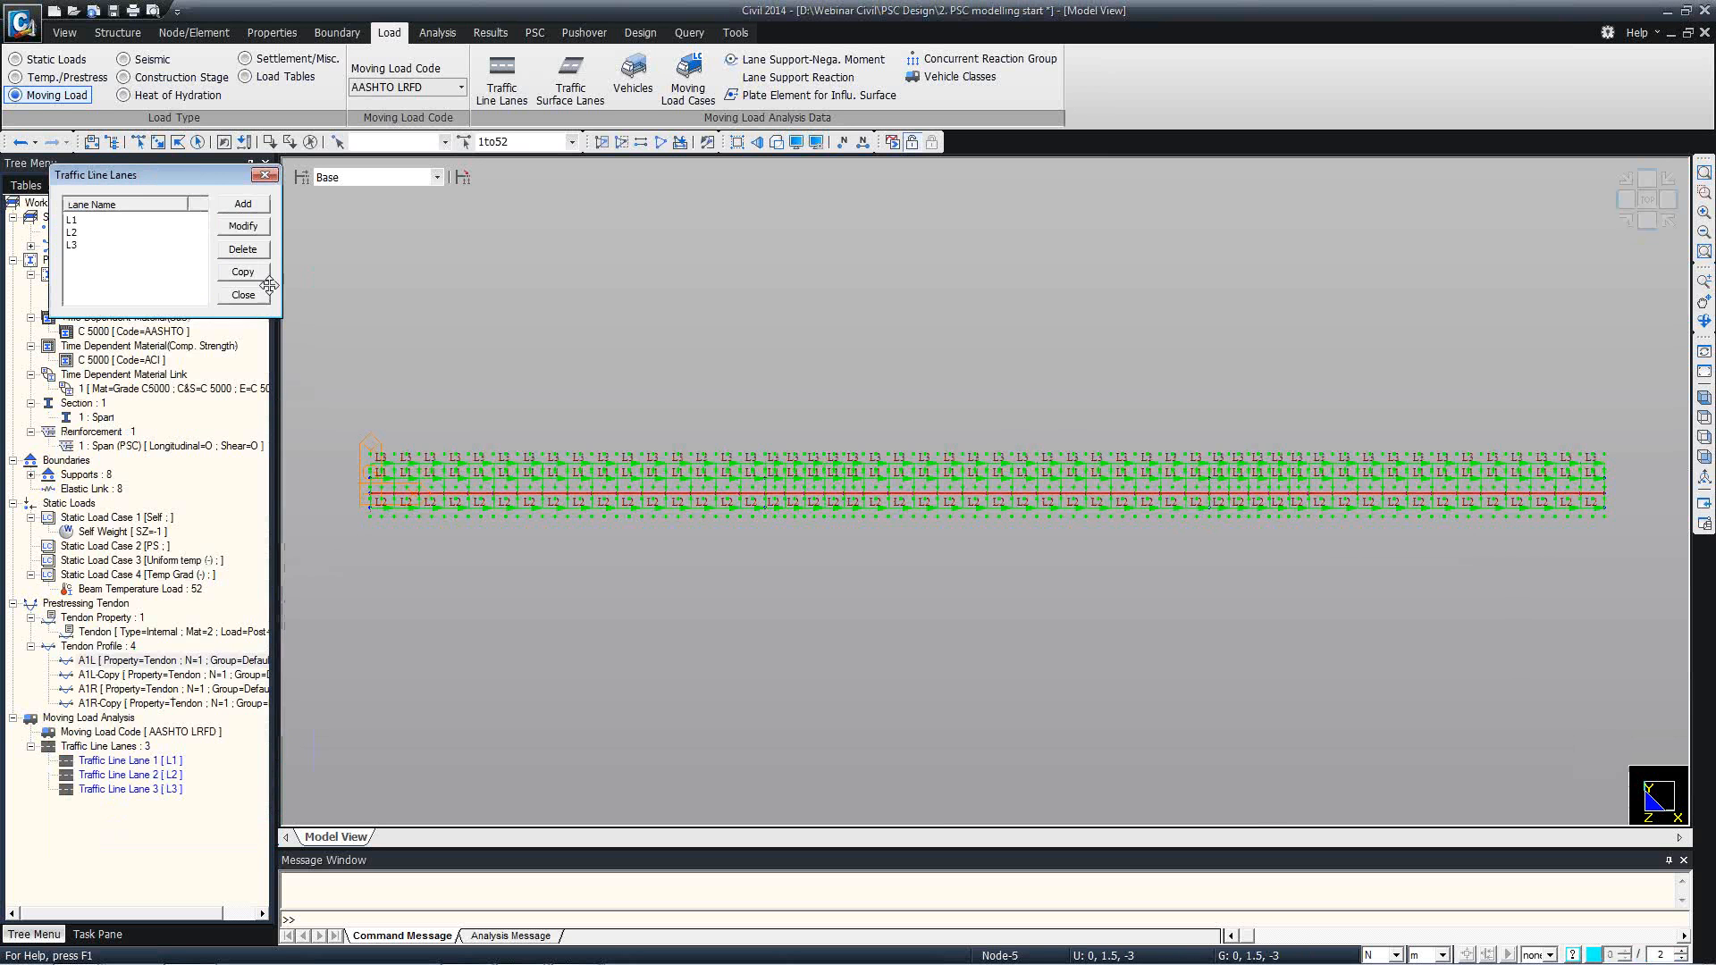
Add traffic line lane L4 with eccentricity 3 m along the full girder to 125, 0, 0, and finish the lane definitions.
click(228, 205)
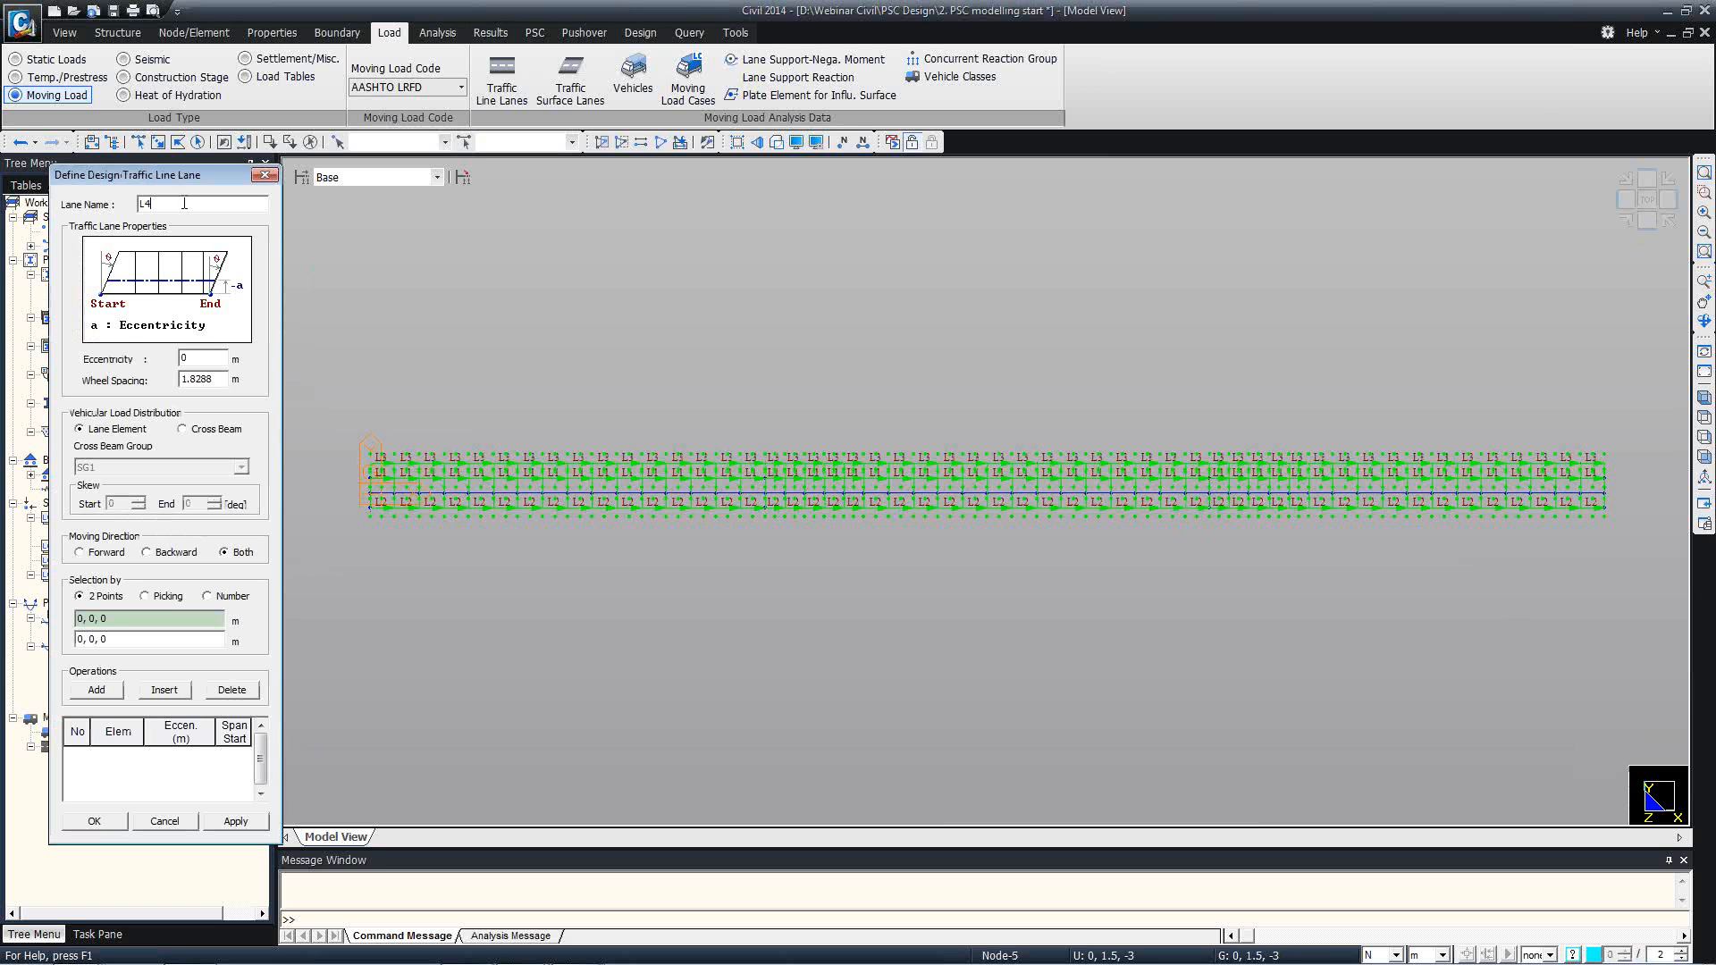
double_click(189, 358)
text(3)
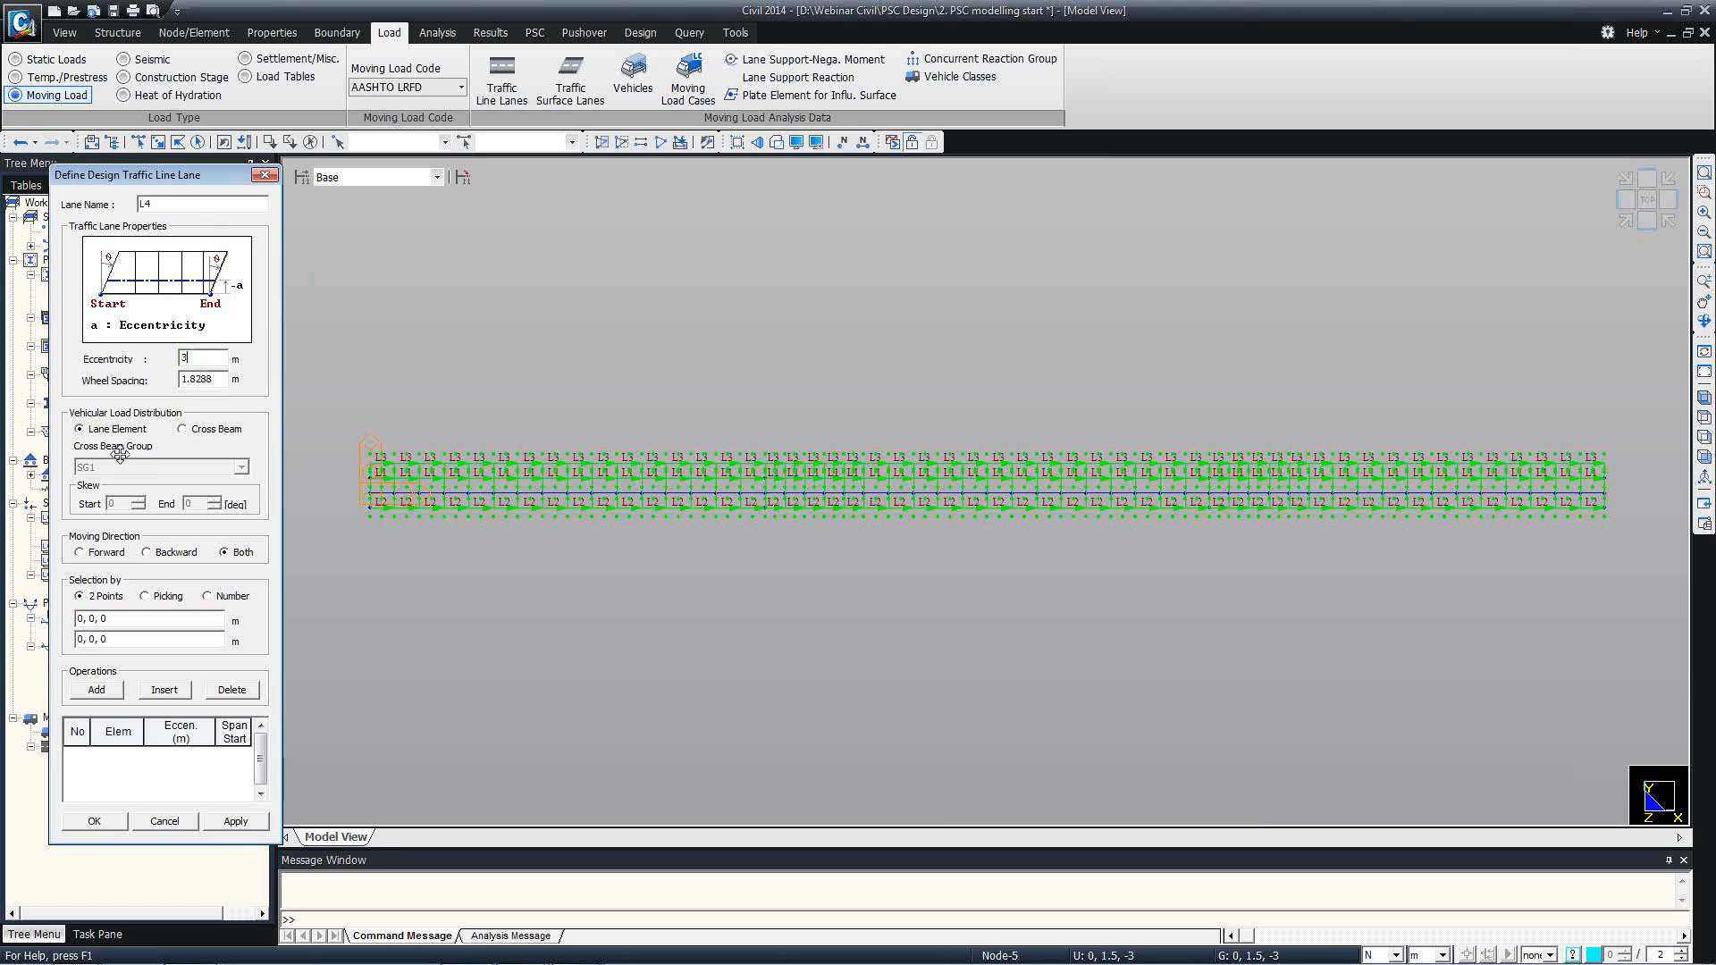
click(120, 619)
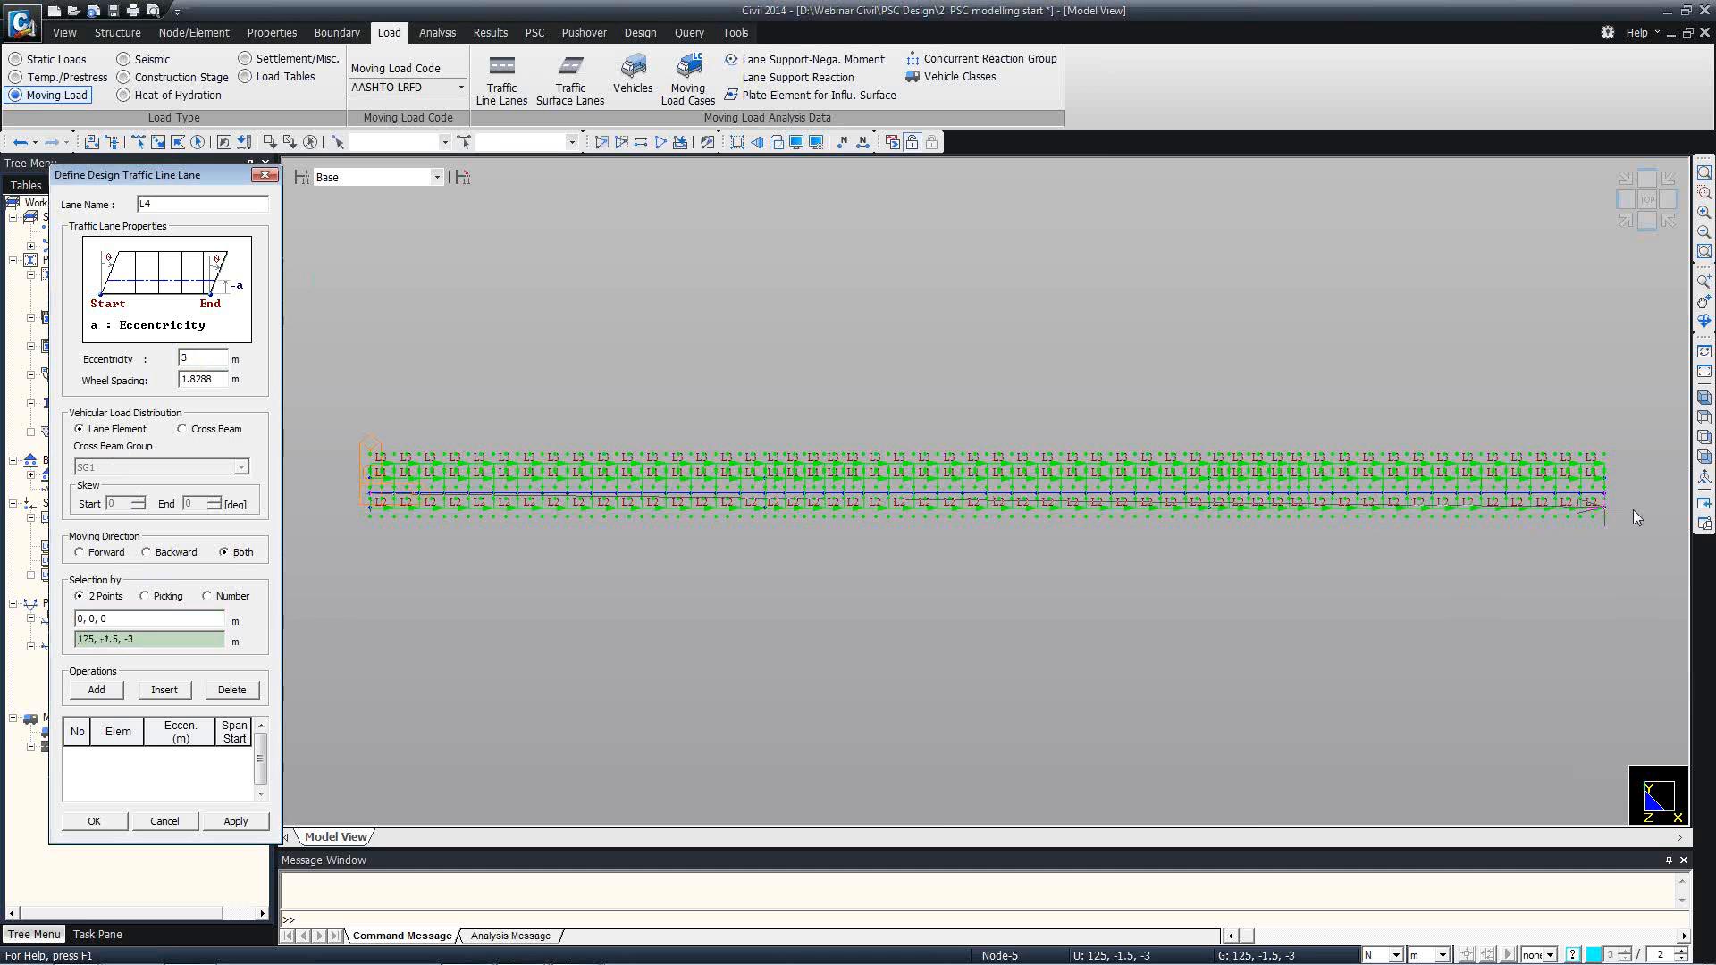
click(1606, 492)
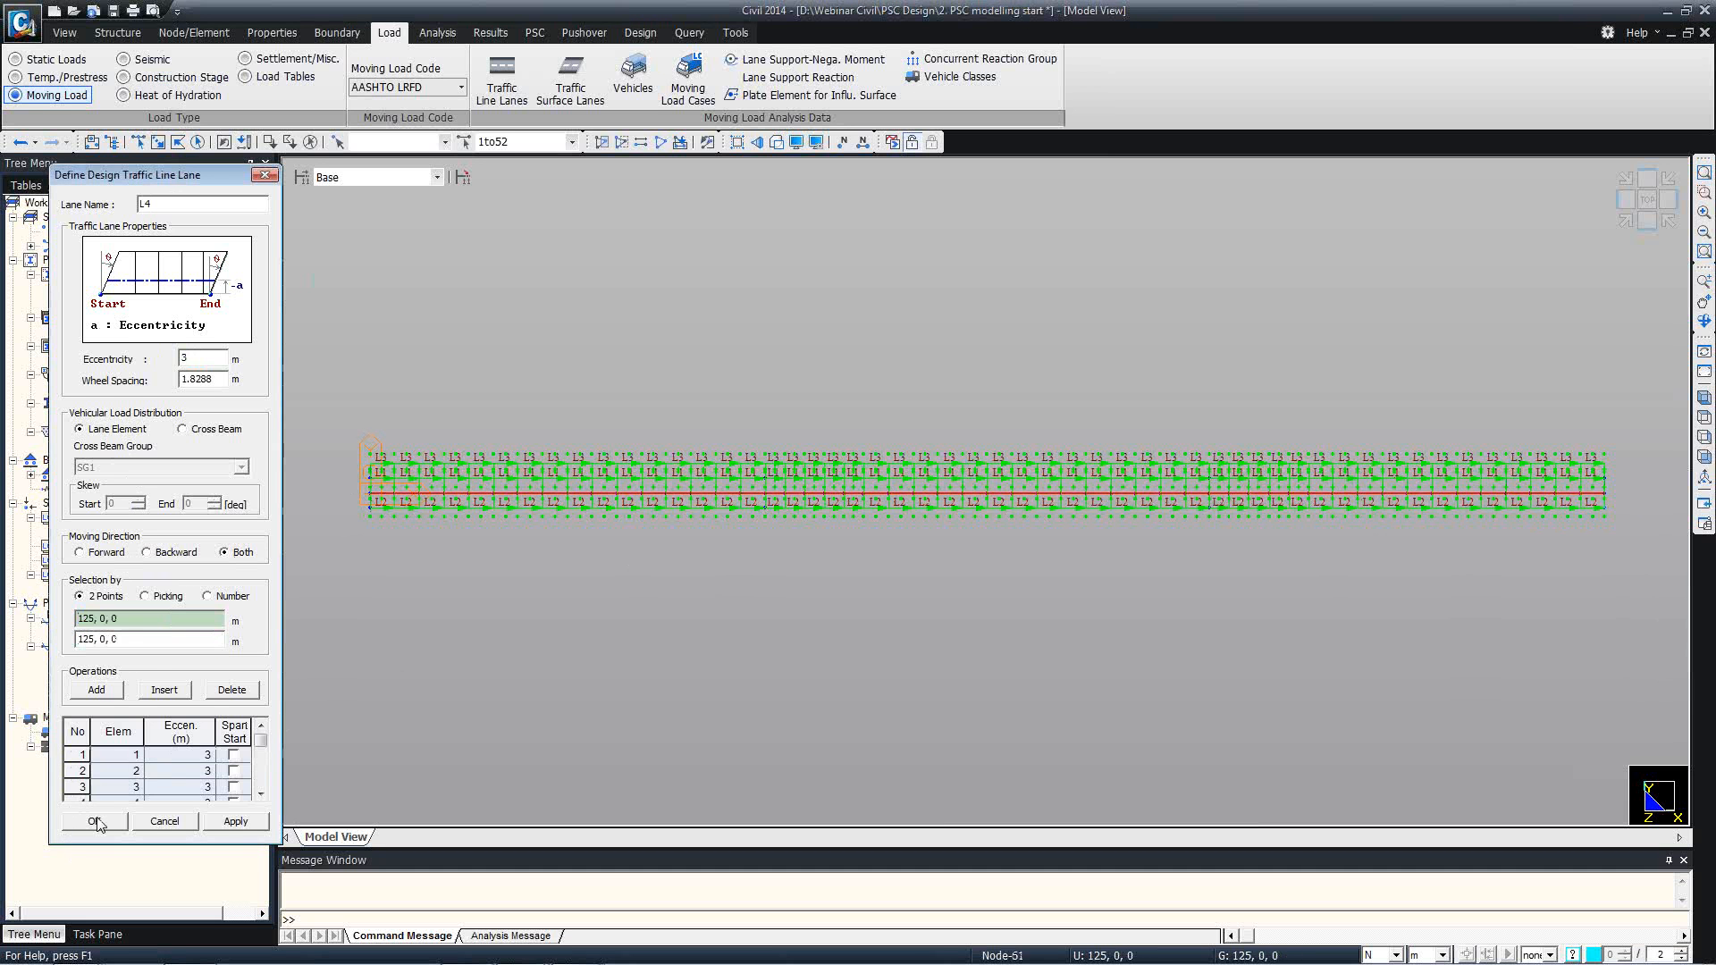
click(93, 820)
click(243, 295)
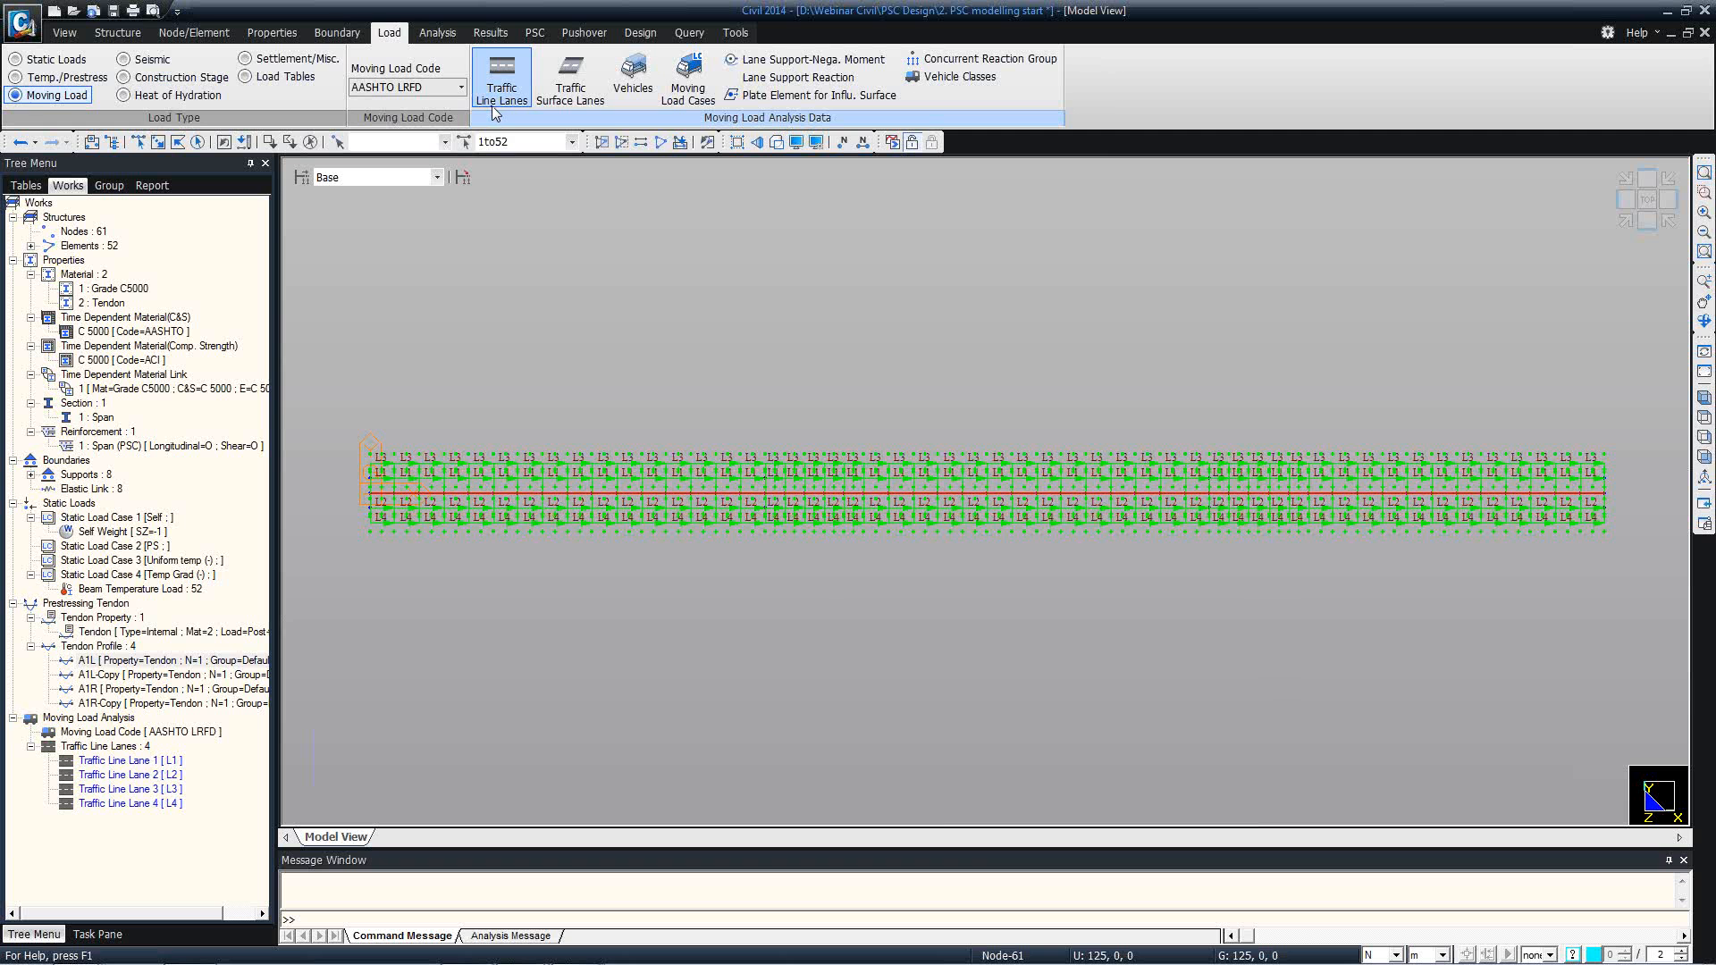
Add the standard AASHTO LRFD vehicle HL-93TRK with a dynamic load allowance of 0%.
click(632, 100)
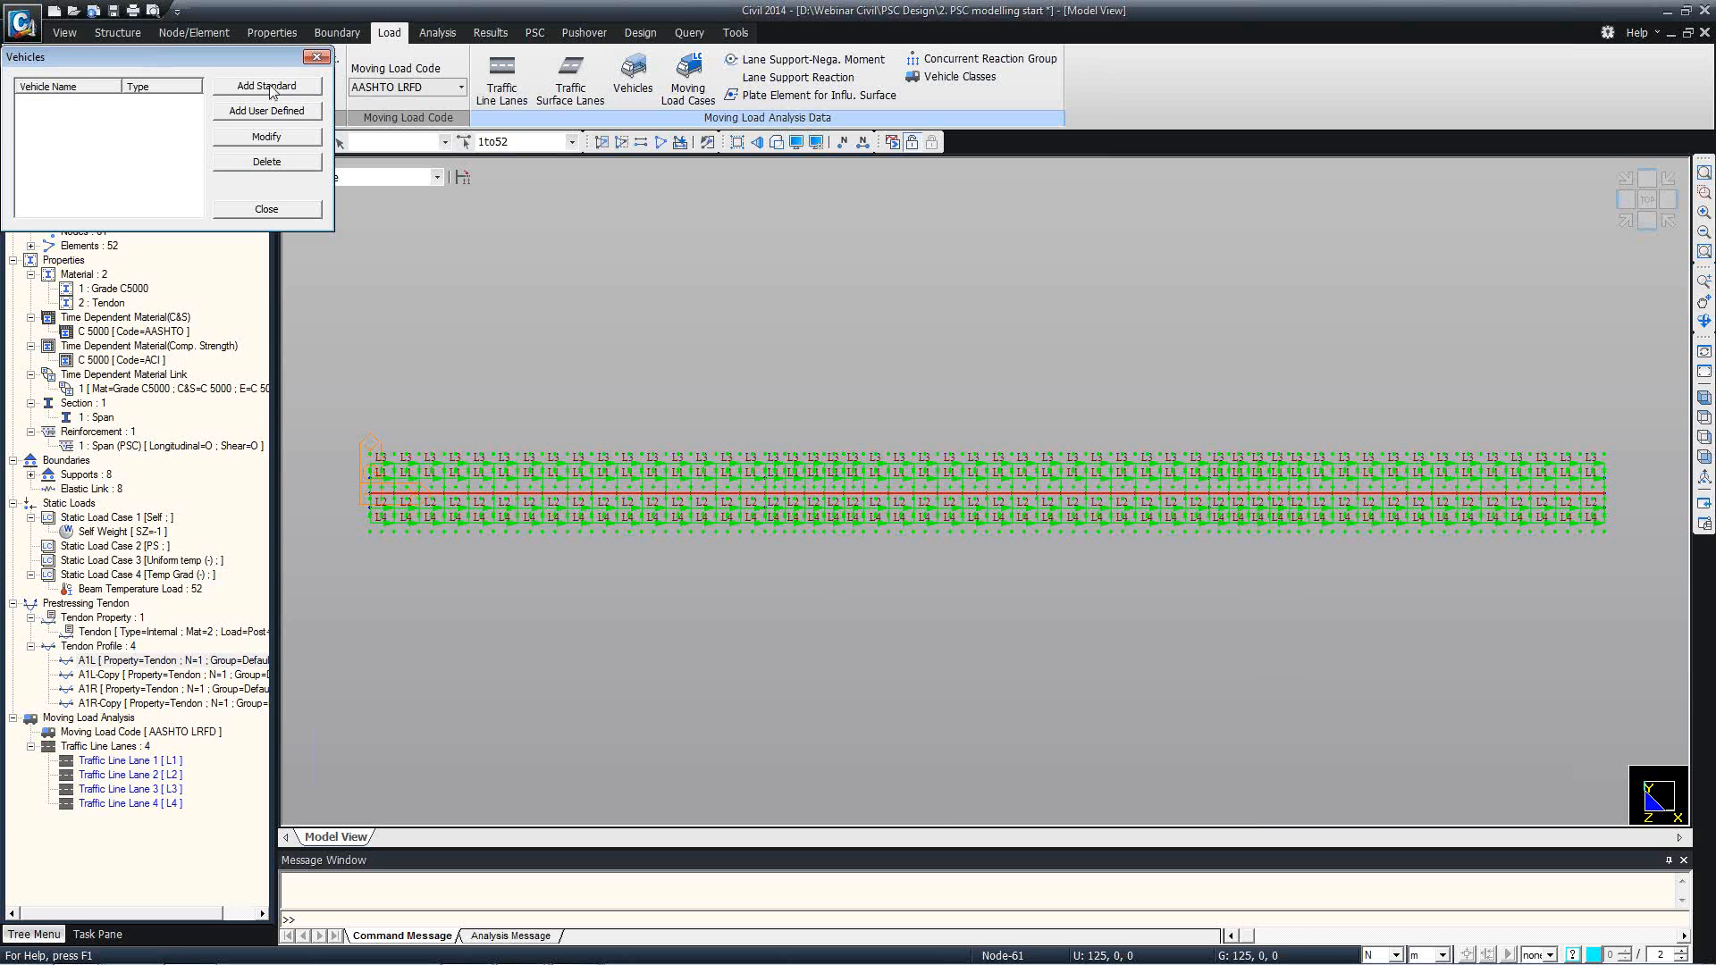
click(269, 87)
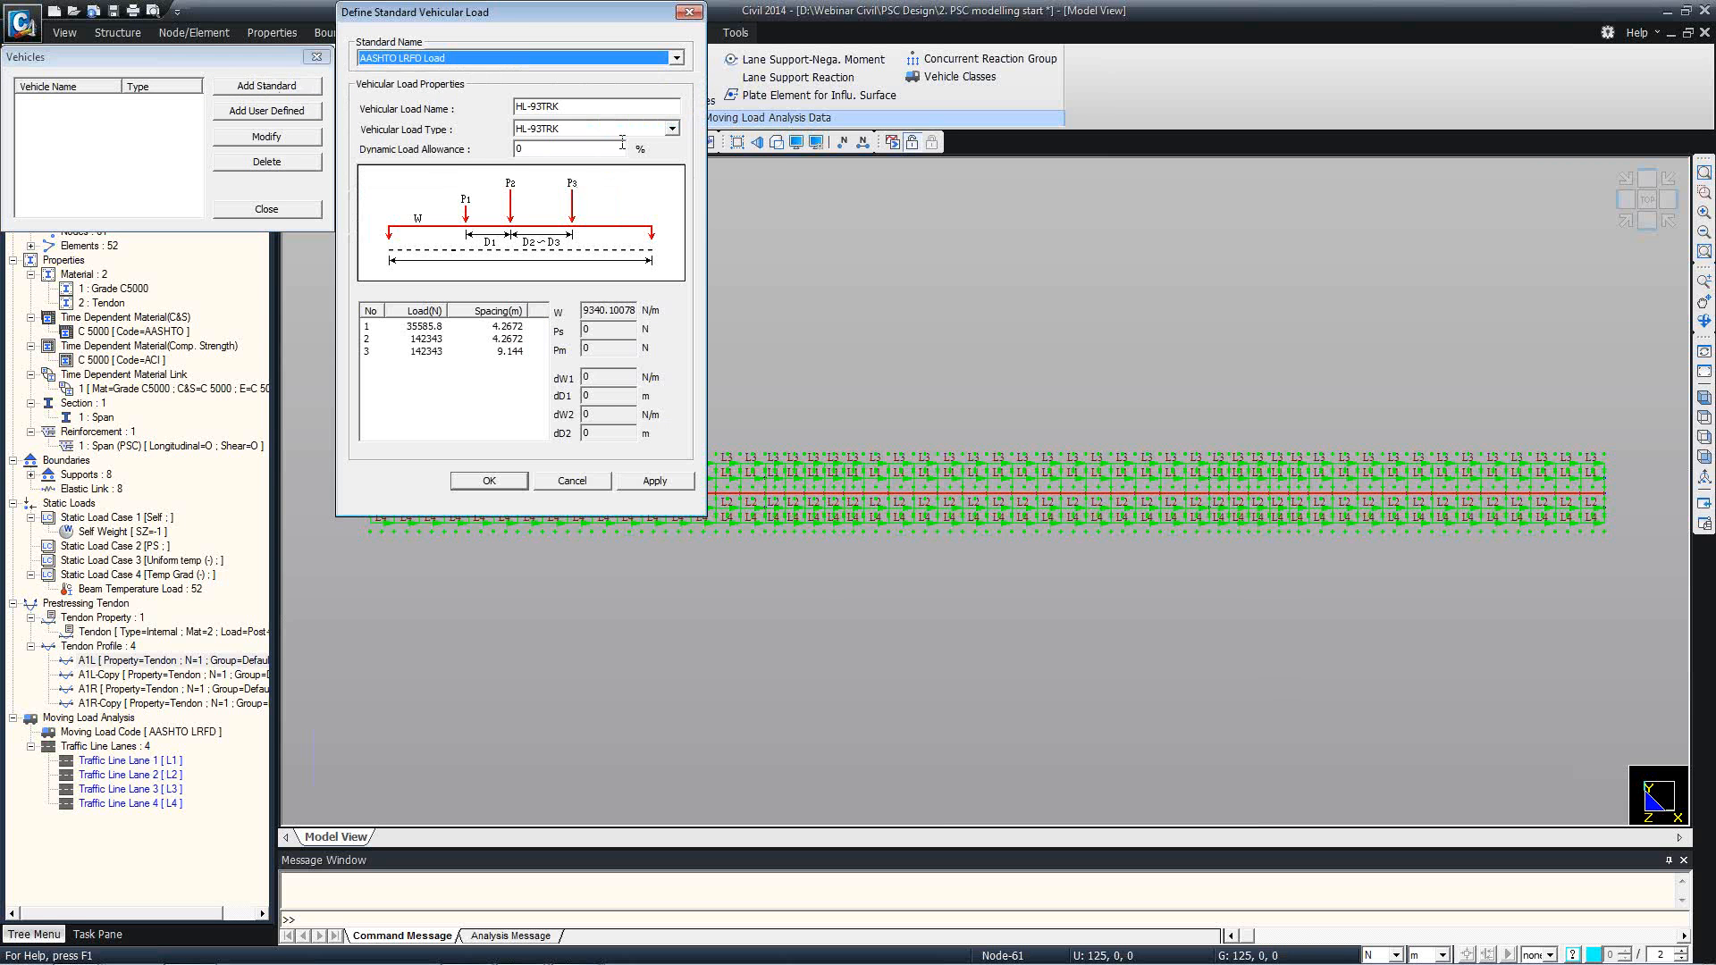
click(671, 129)
click(657, 142)
click(656, 480)
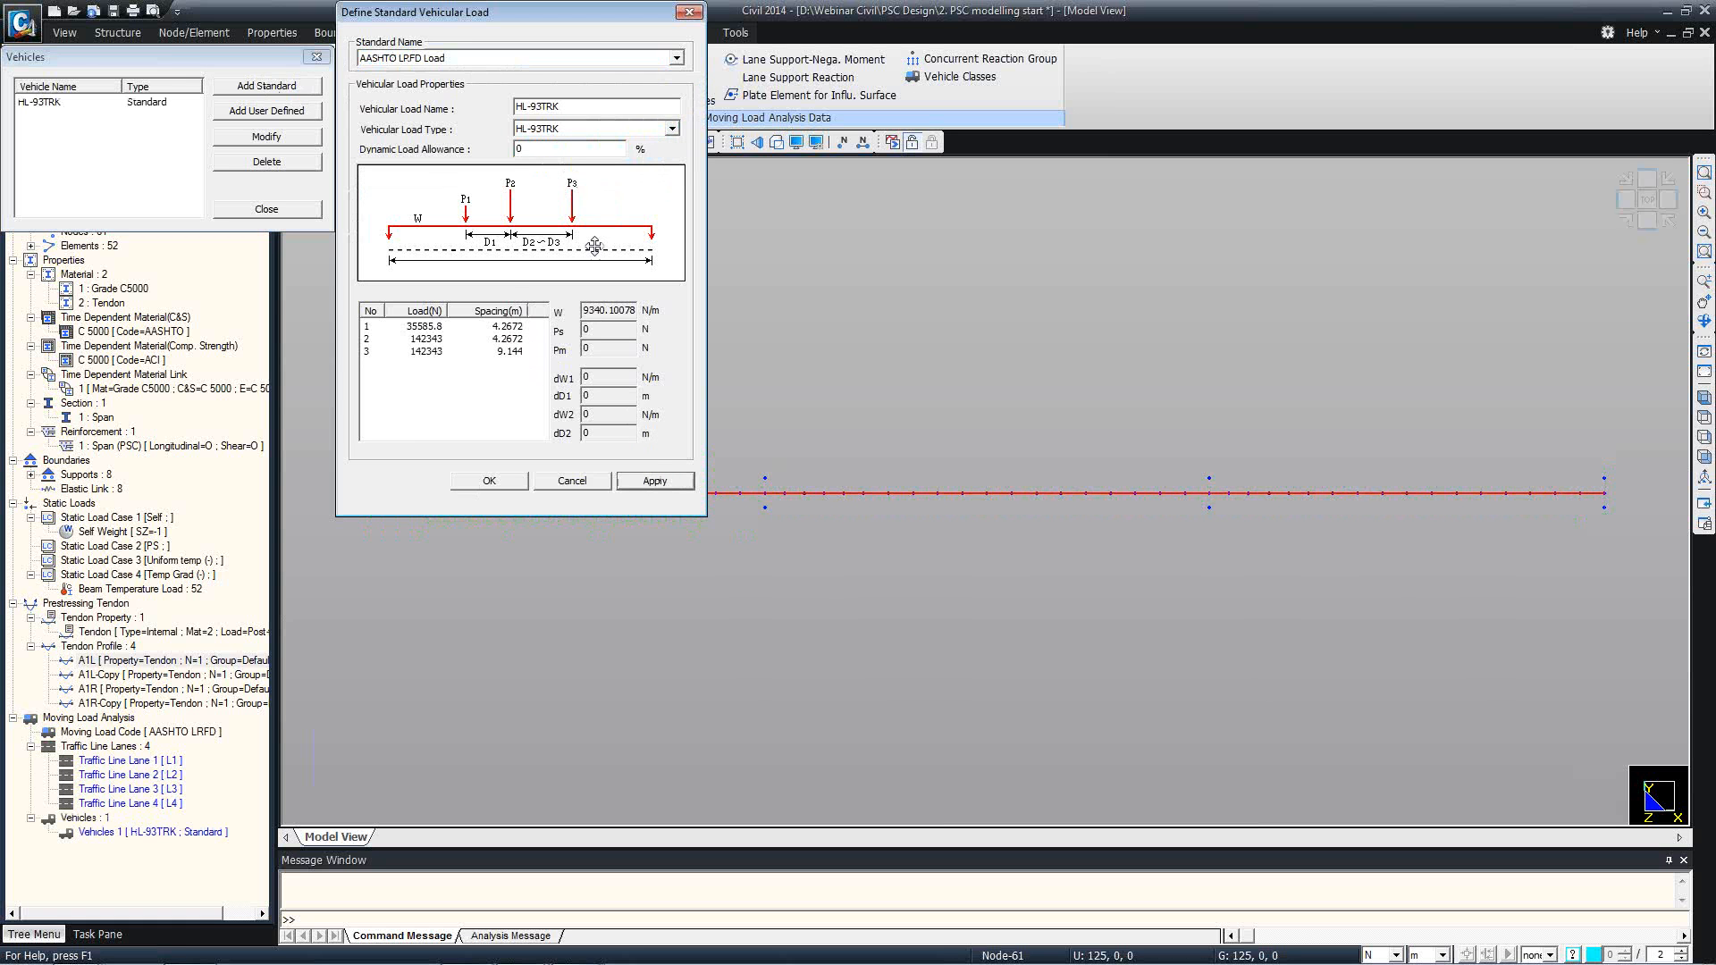
Add the standard AASHTO LRFD vehicle HL-93TDM and finish the vehicle definitions.
click(616, 129)
click(605, 164)
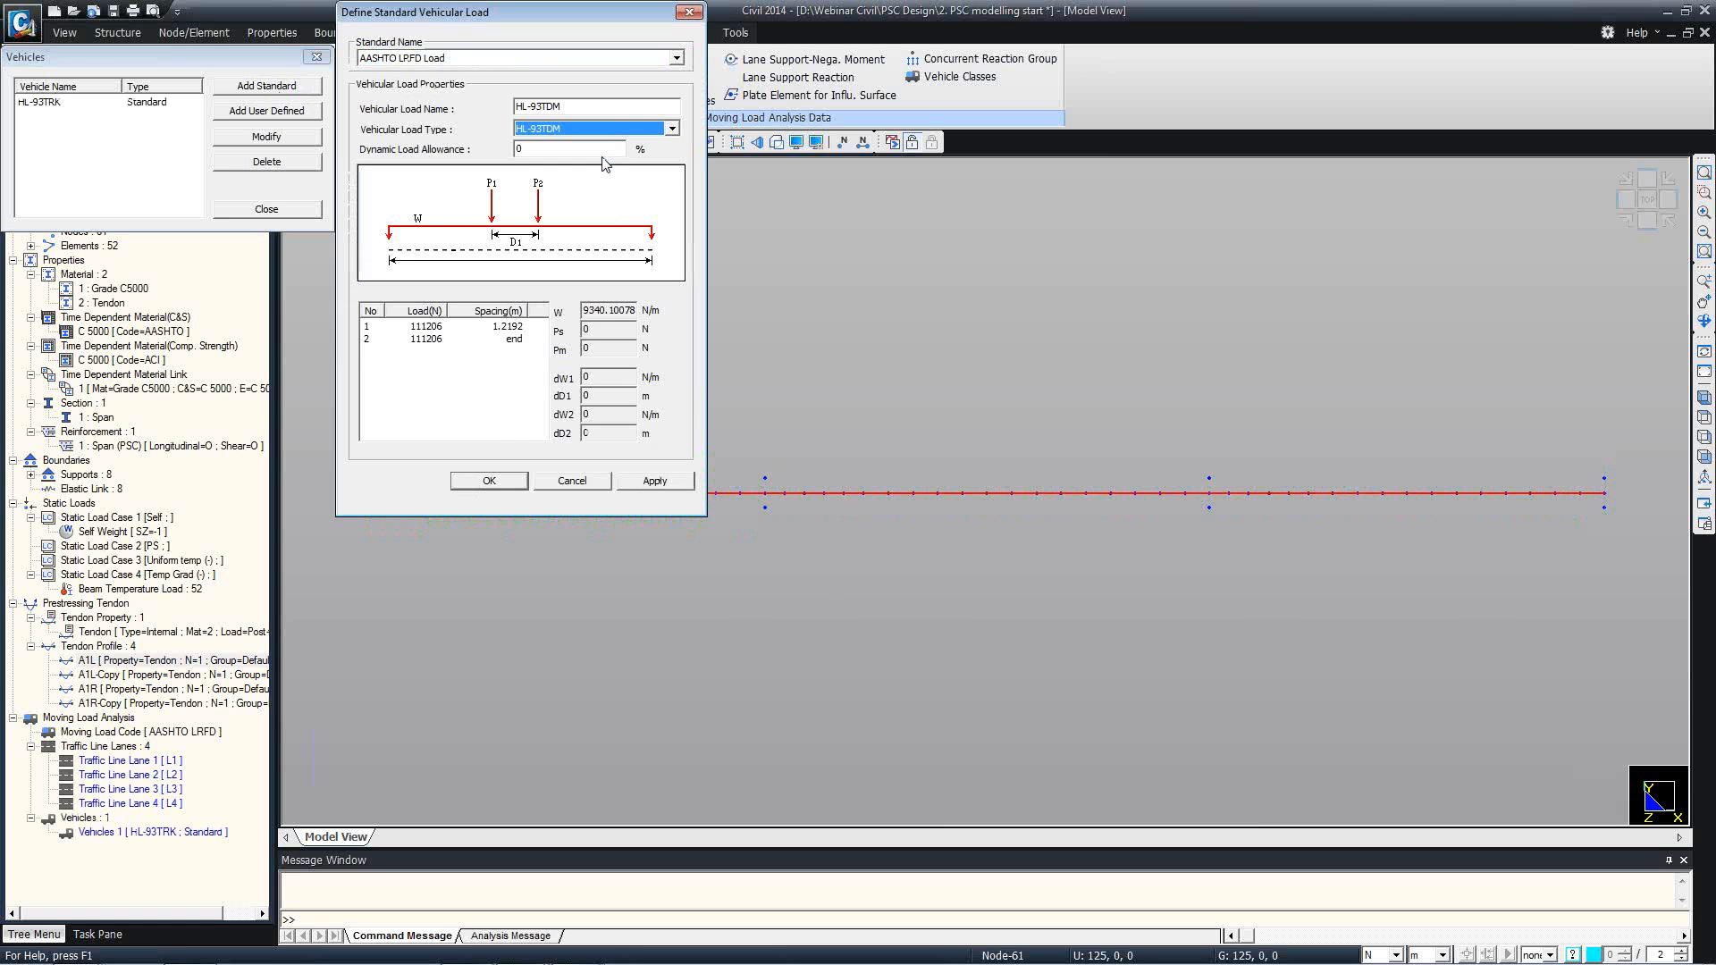
click(501, 483)
click(266, 208)
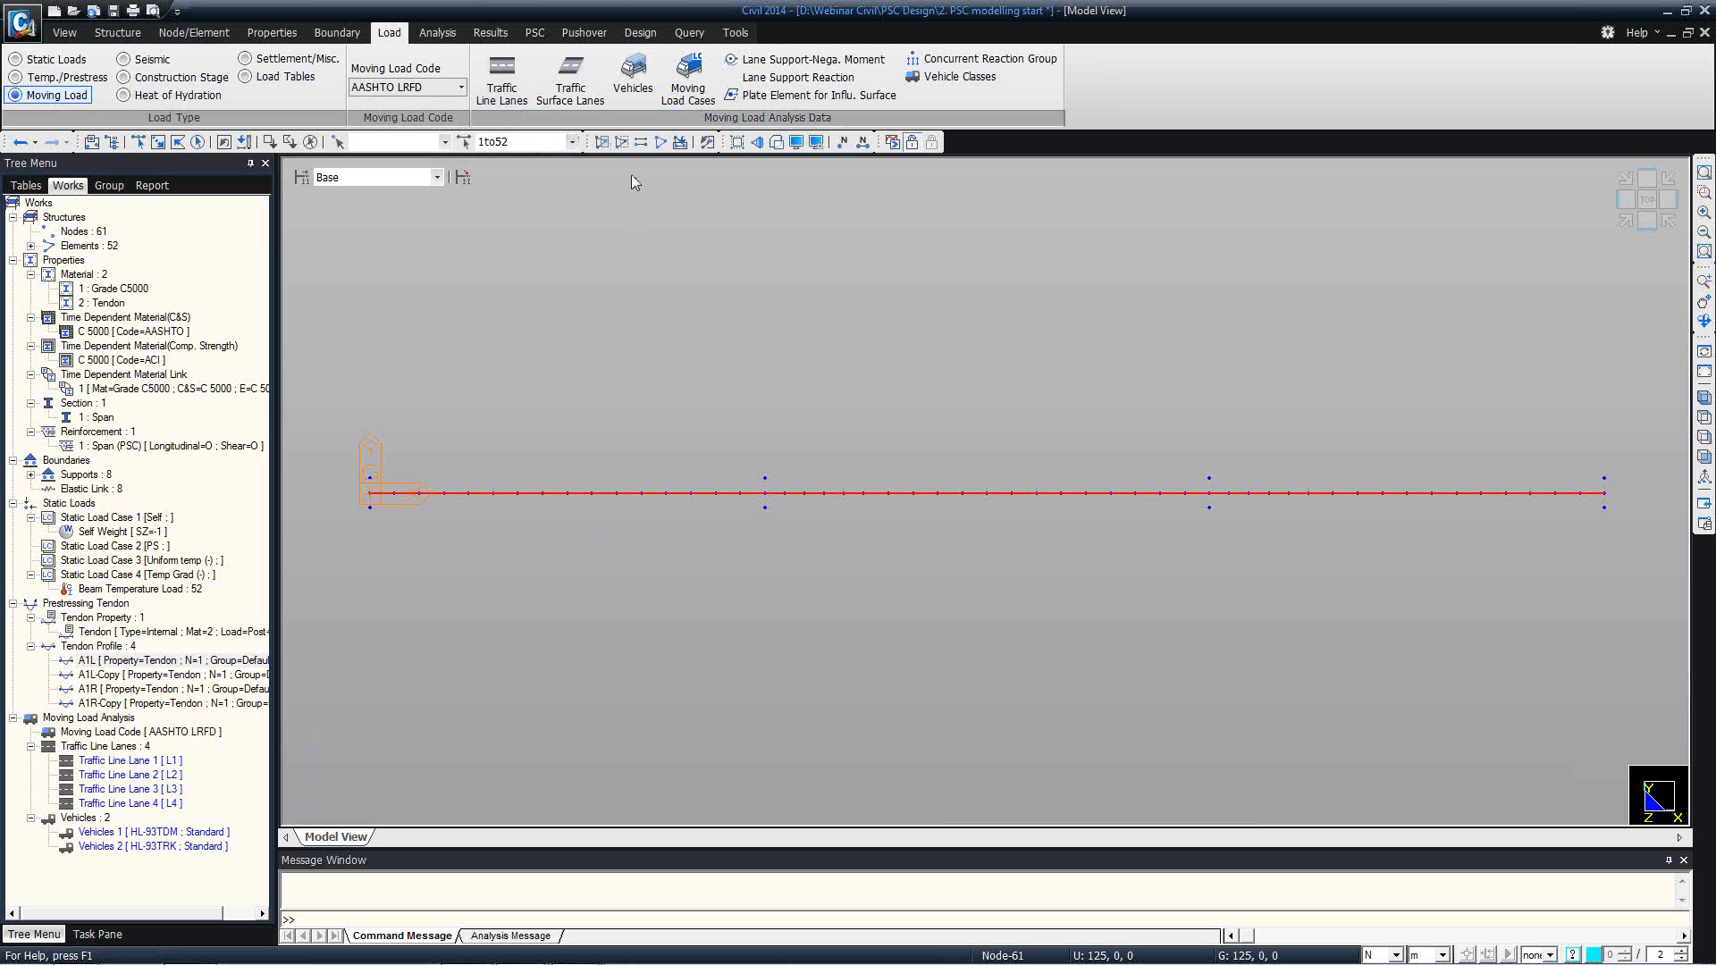
Create vehicle class VC containing both the HL-93TDM and HL-93TRK vehicle loads.
click(927, 78)
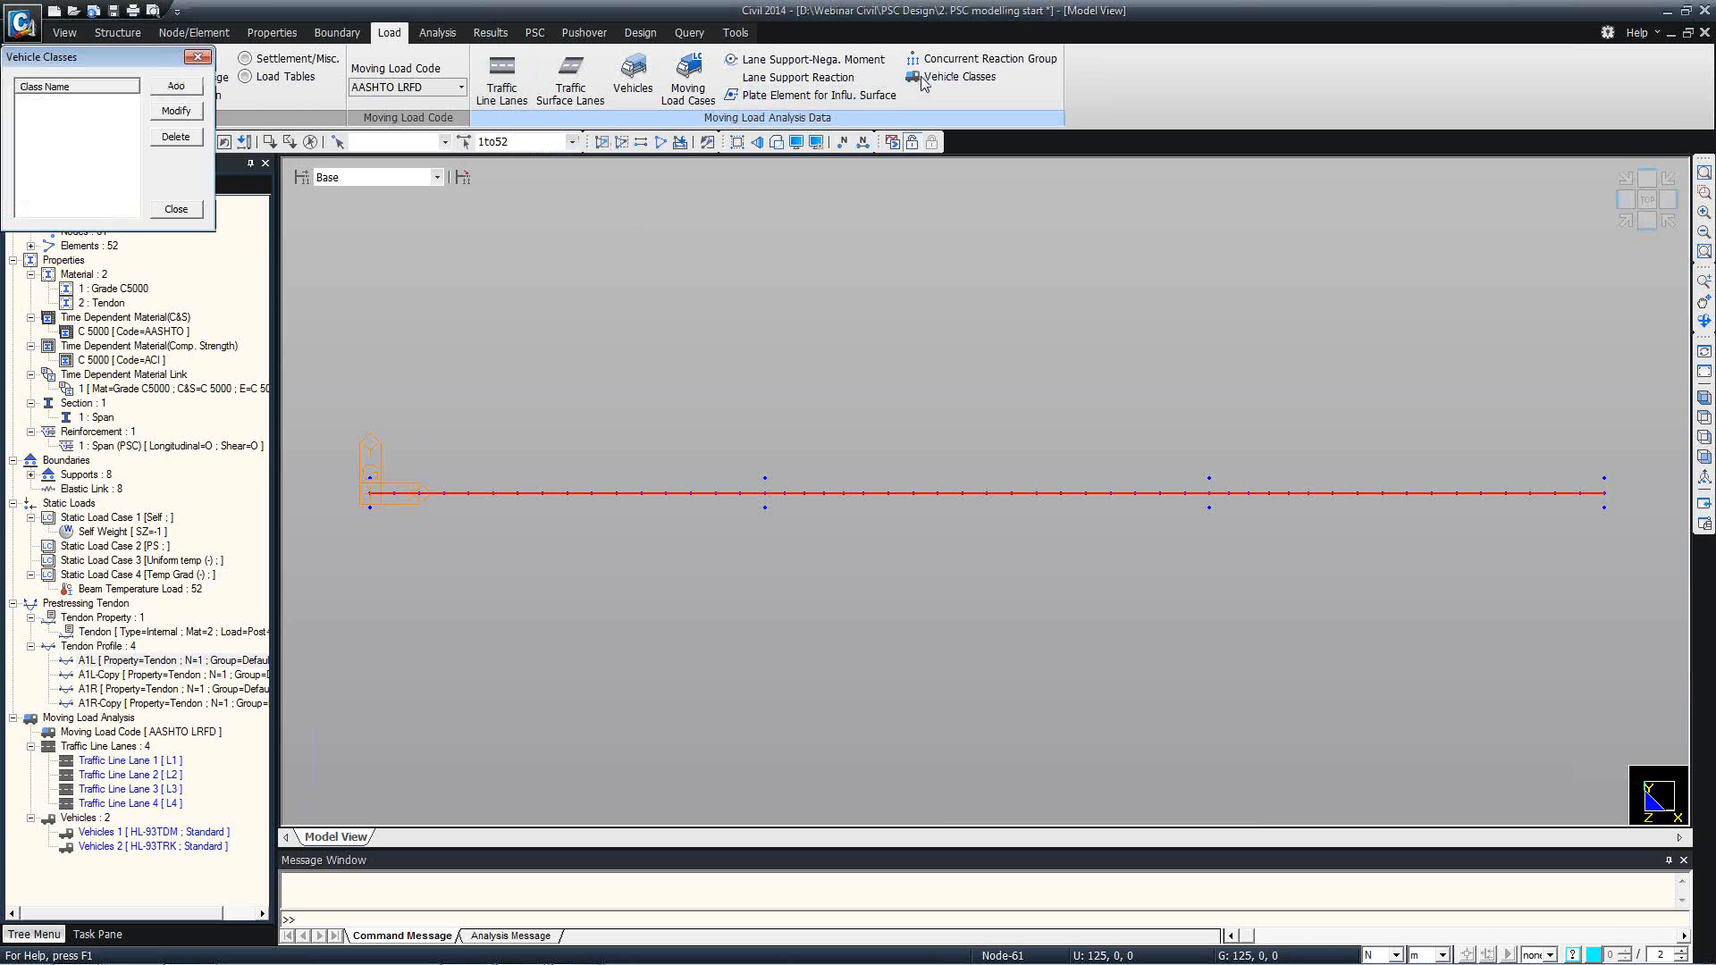
click(173, 85)
click(64, 329)
shift+click(57, 319)
click(137, 350)
click(165, 273)
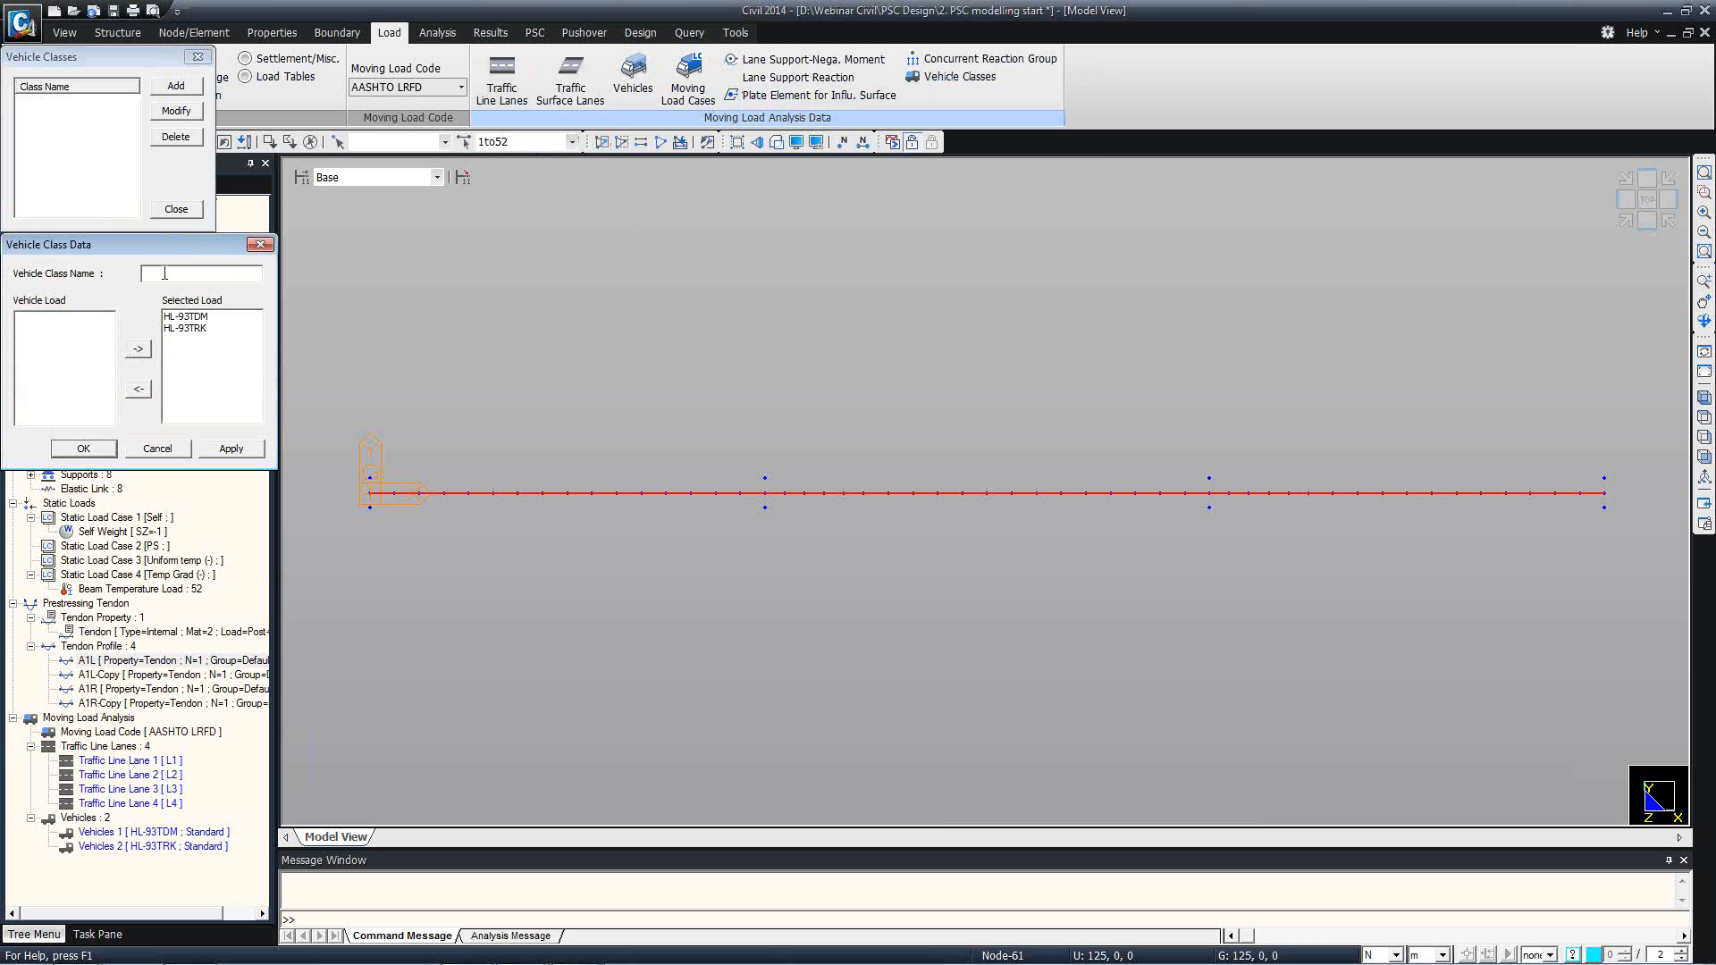
text(VC)
click(93, 448)
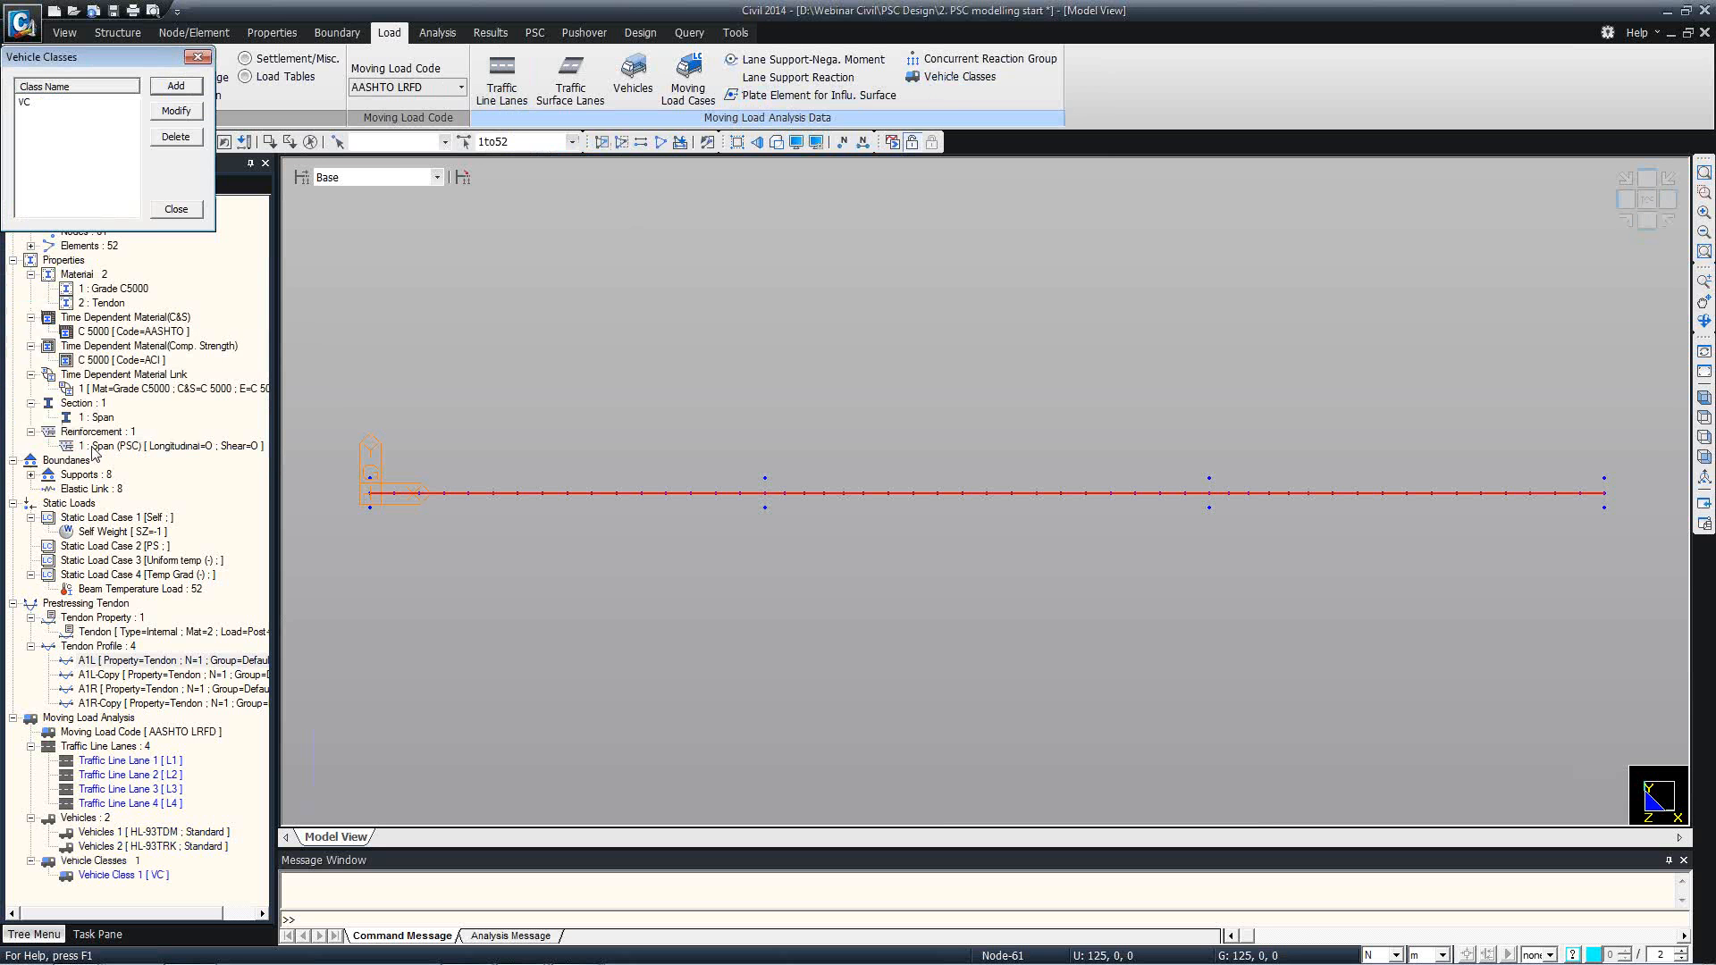
click(173, 210)
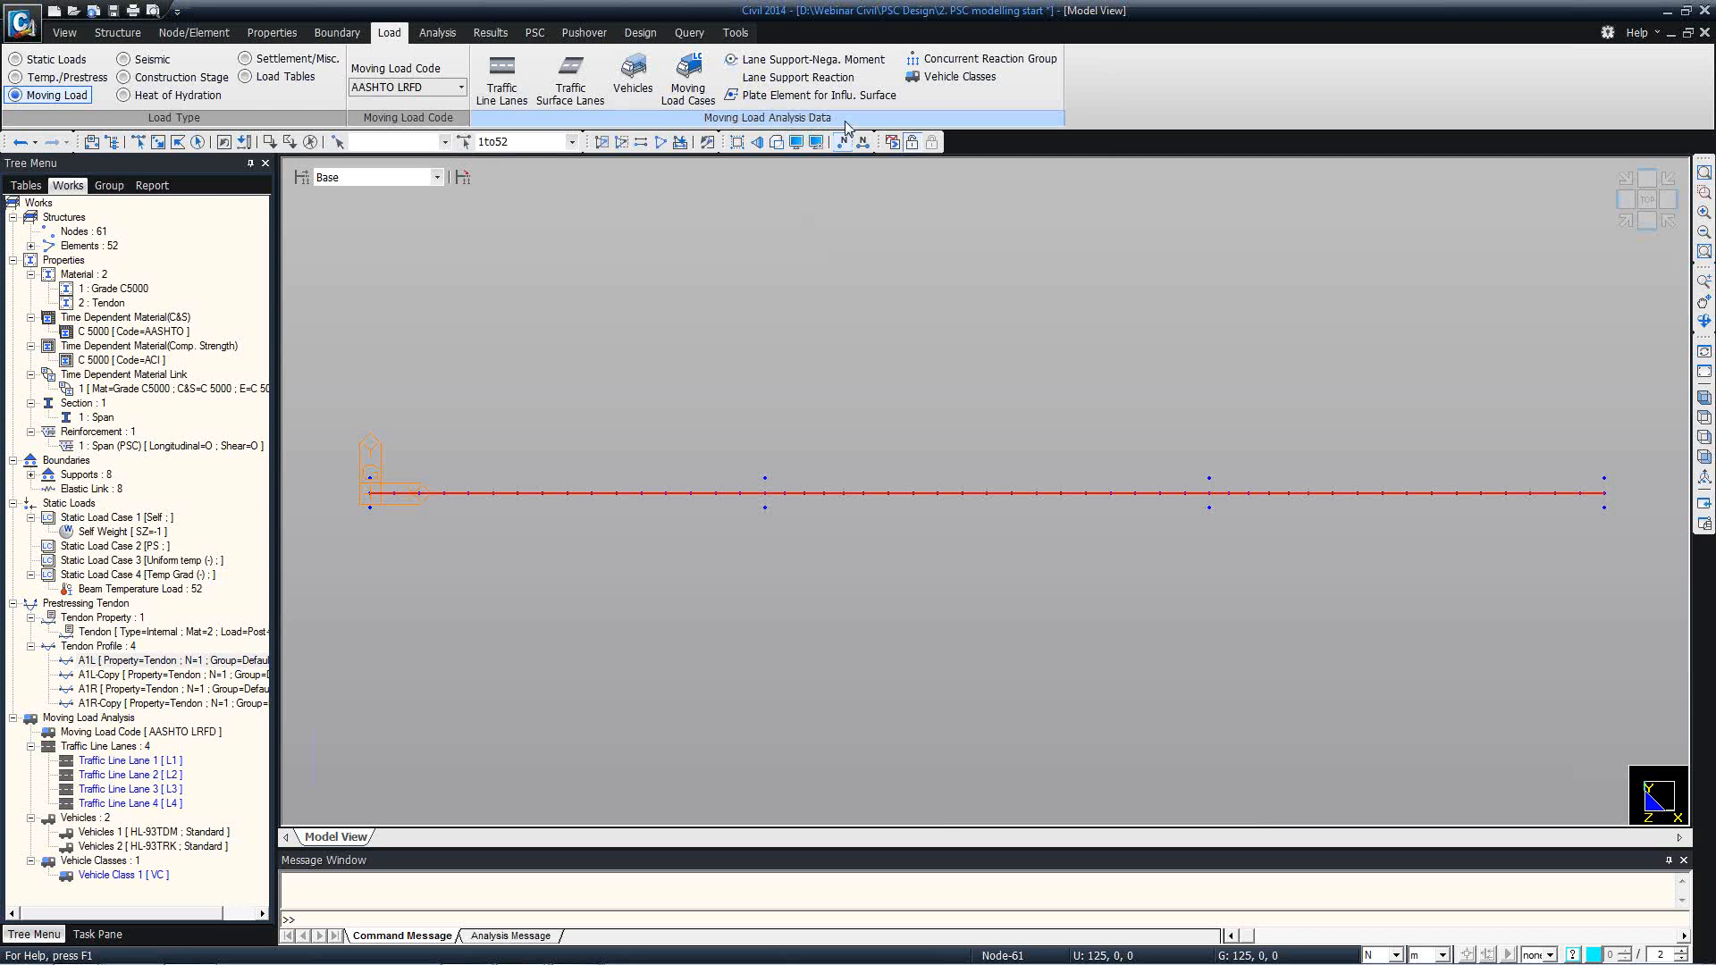
Start a new moving load case named ML.
click(687, 74)
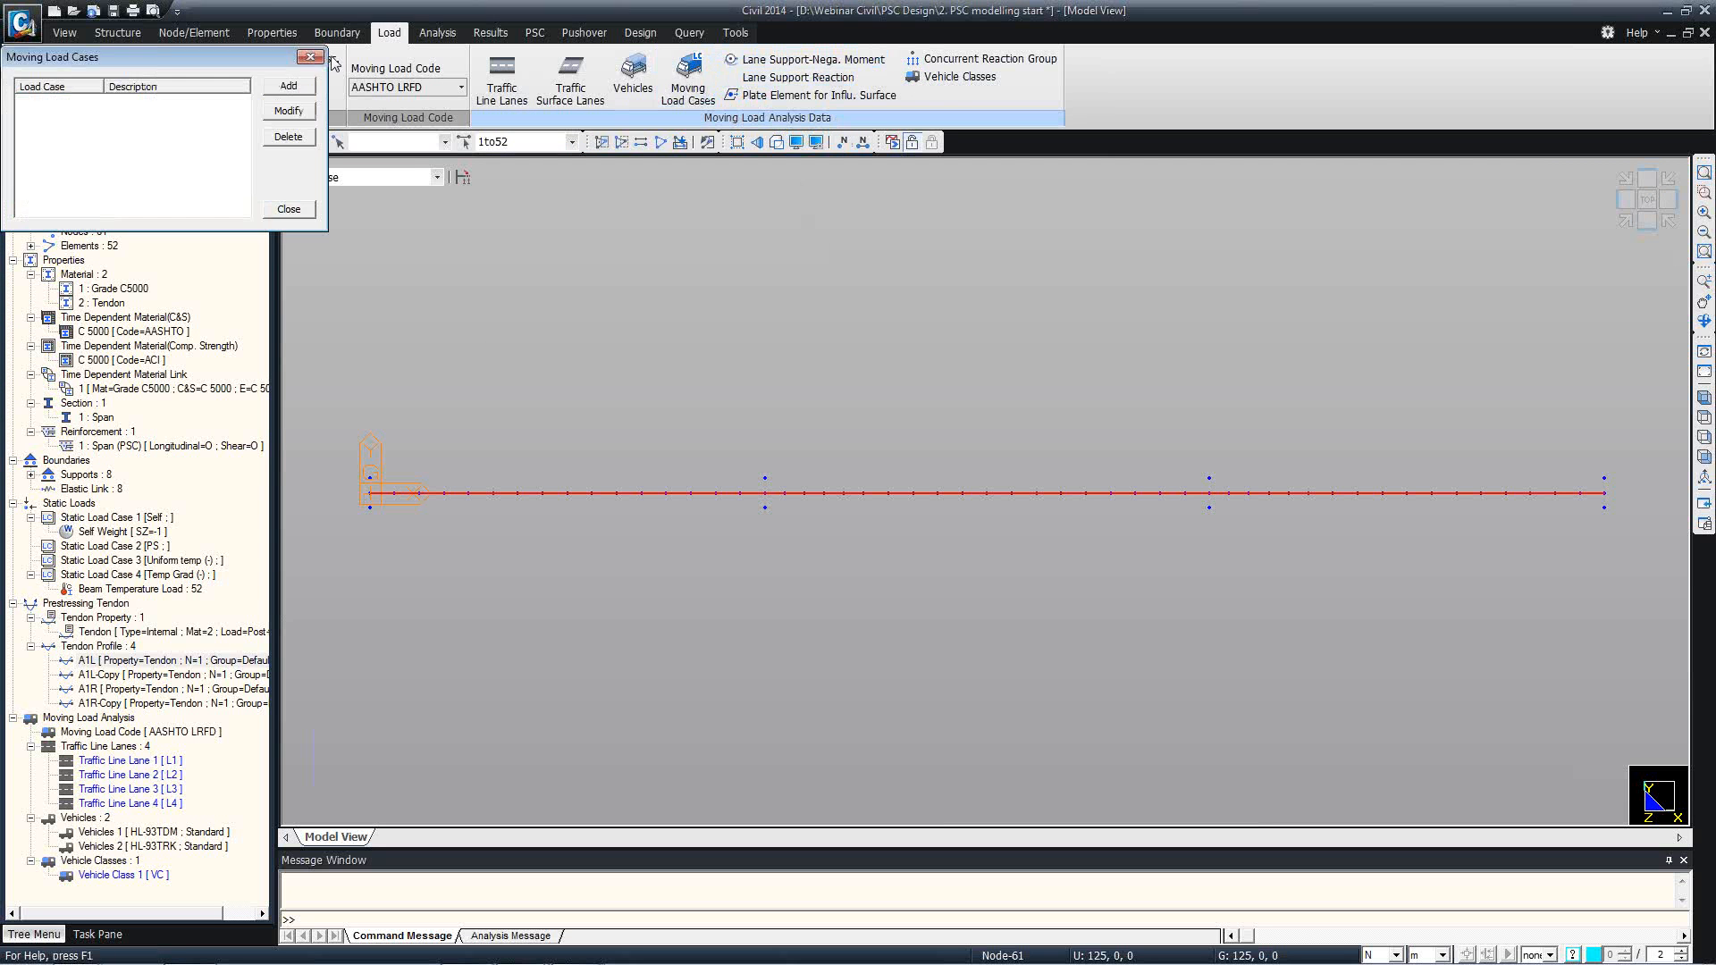
click(288, 84)
drag(169, 154, 246, 82)
text(ML)
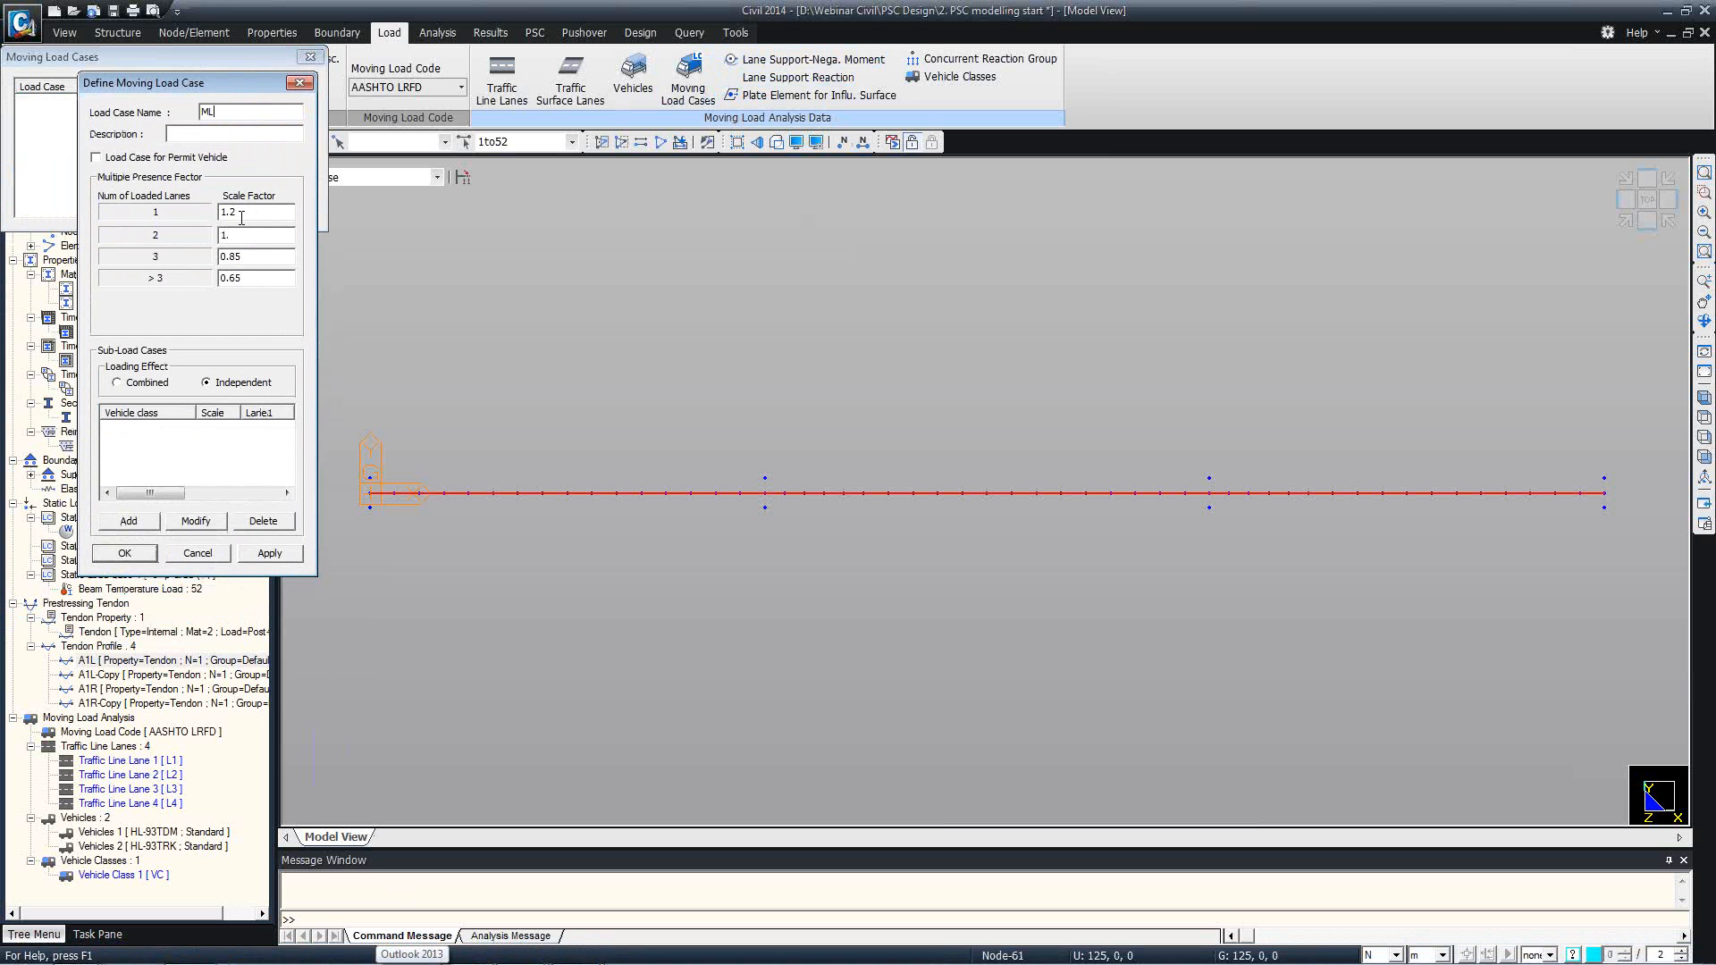
Add a sub-load case for vehicle class VC on lanes L1 and L2 with a maximum of 2 loaded lanes.
click(143, 521)
mouse_move(375, 270)
mouse_down()
mouse_move(366, 289)
mouse_move(361, 274)
mouse_up()
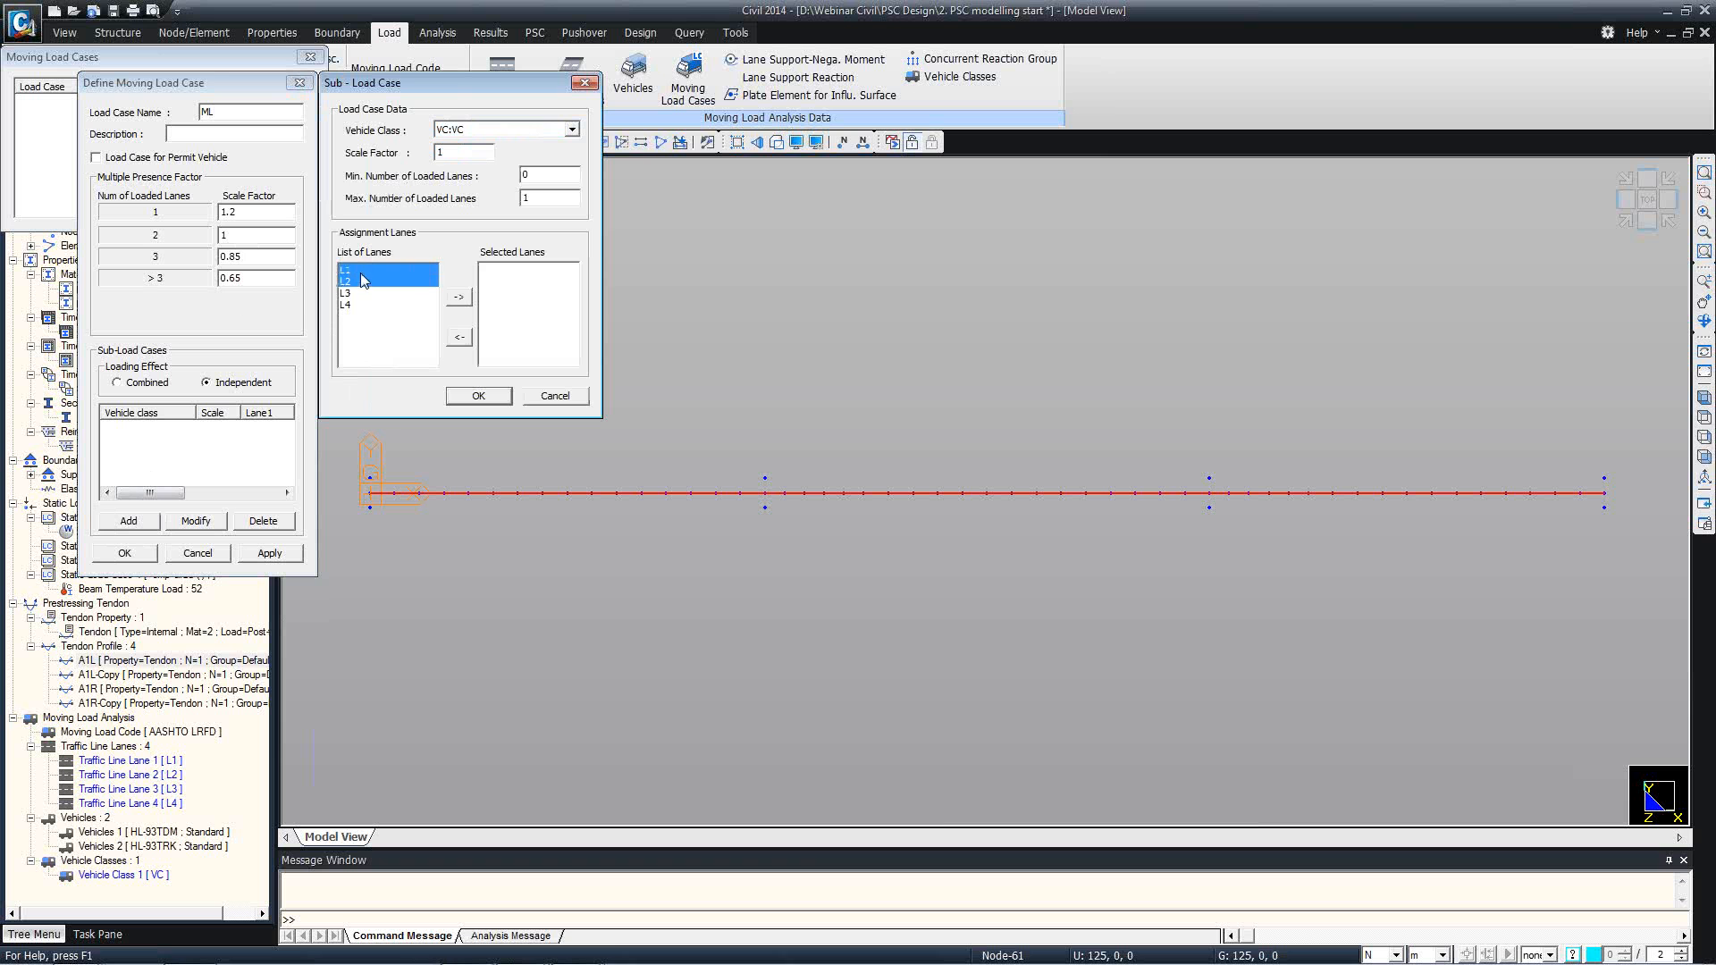
click(456, 298)
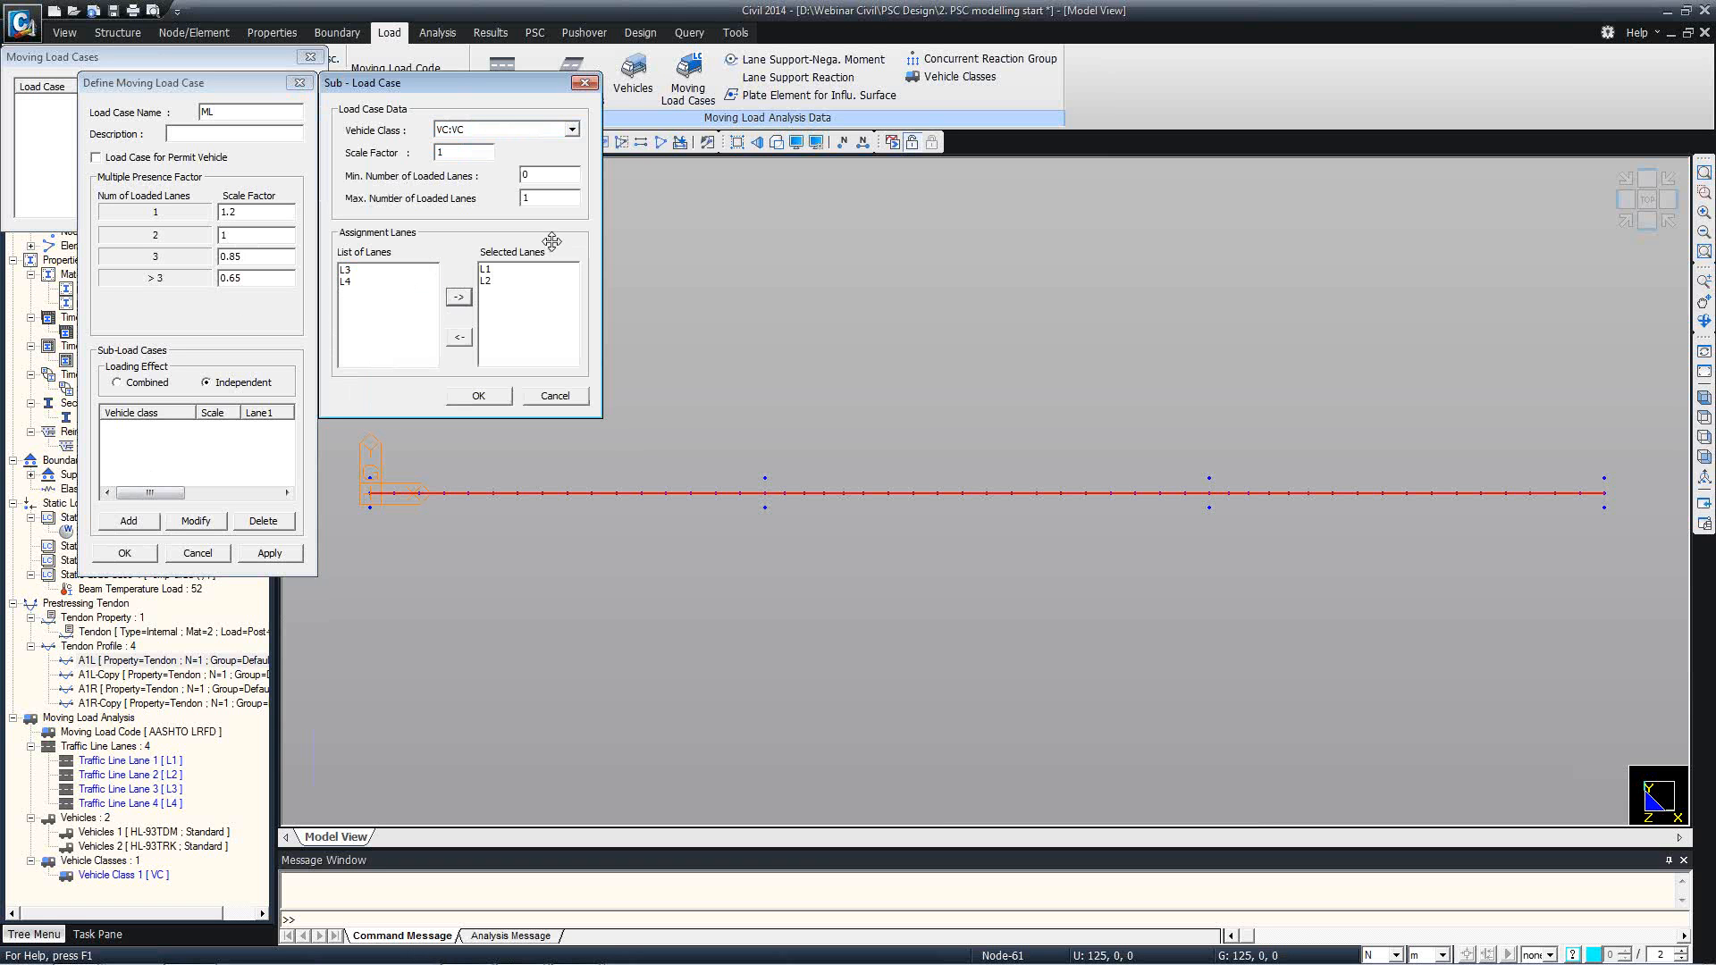
click(543, 194)
text(2)
click(497, 402)
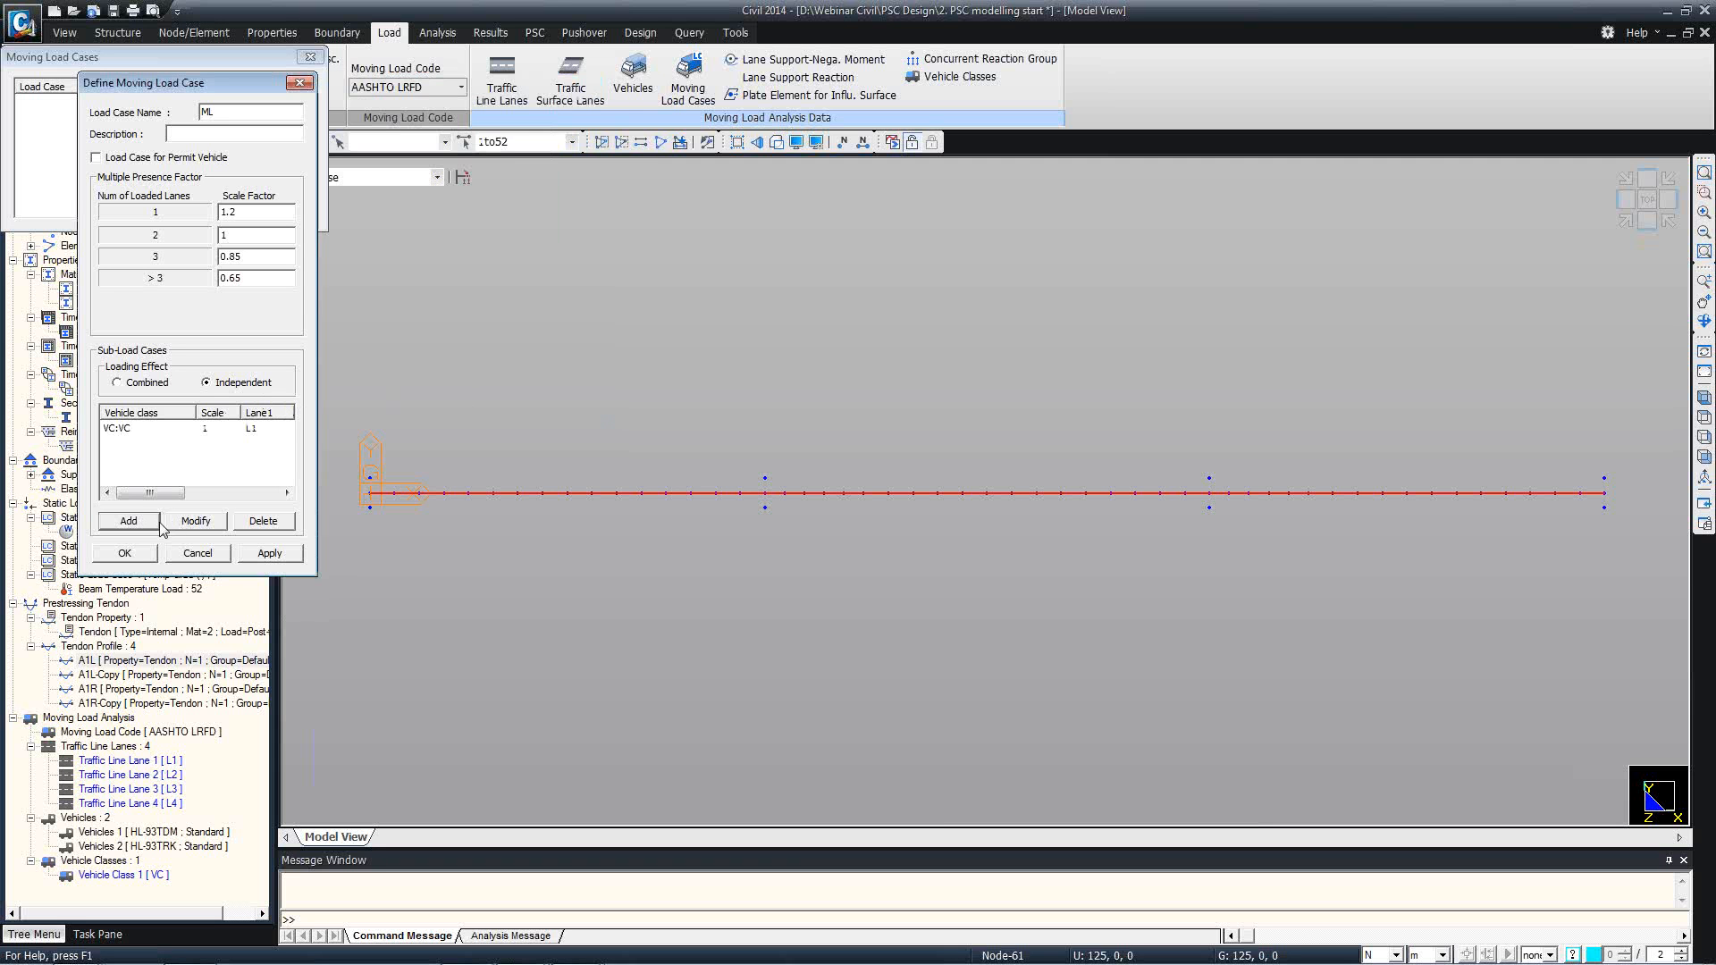
Add a second sub-load case for vehicle class VC on lanes L3 and L4 with a maximum of 2 loaded lanes.
click(148, 521)
click(345, 293)
shift+click(345, 304)
click(458, 297)
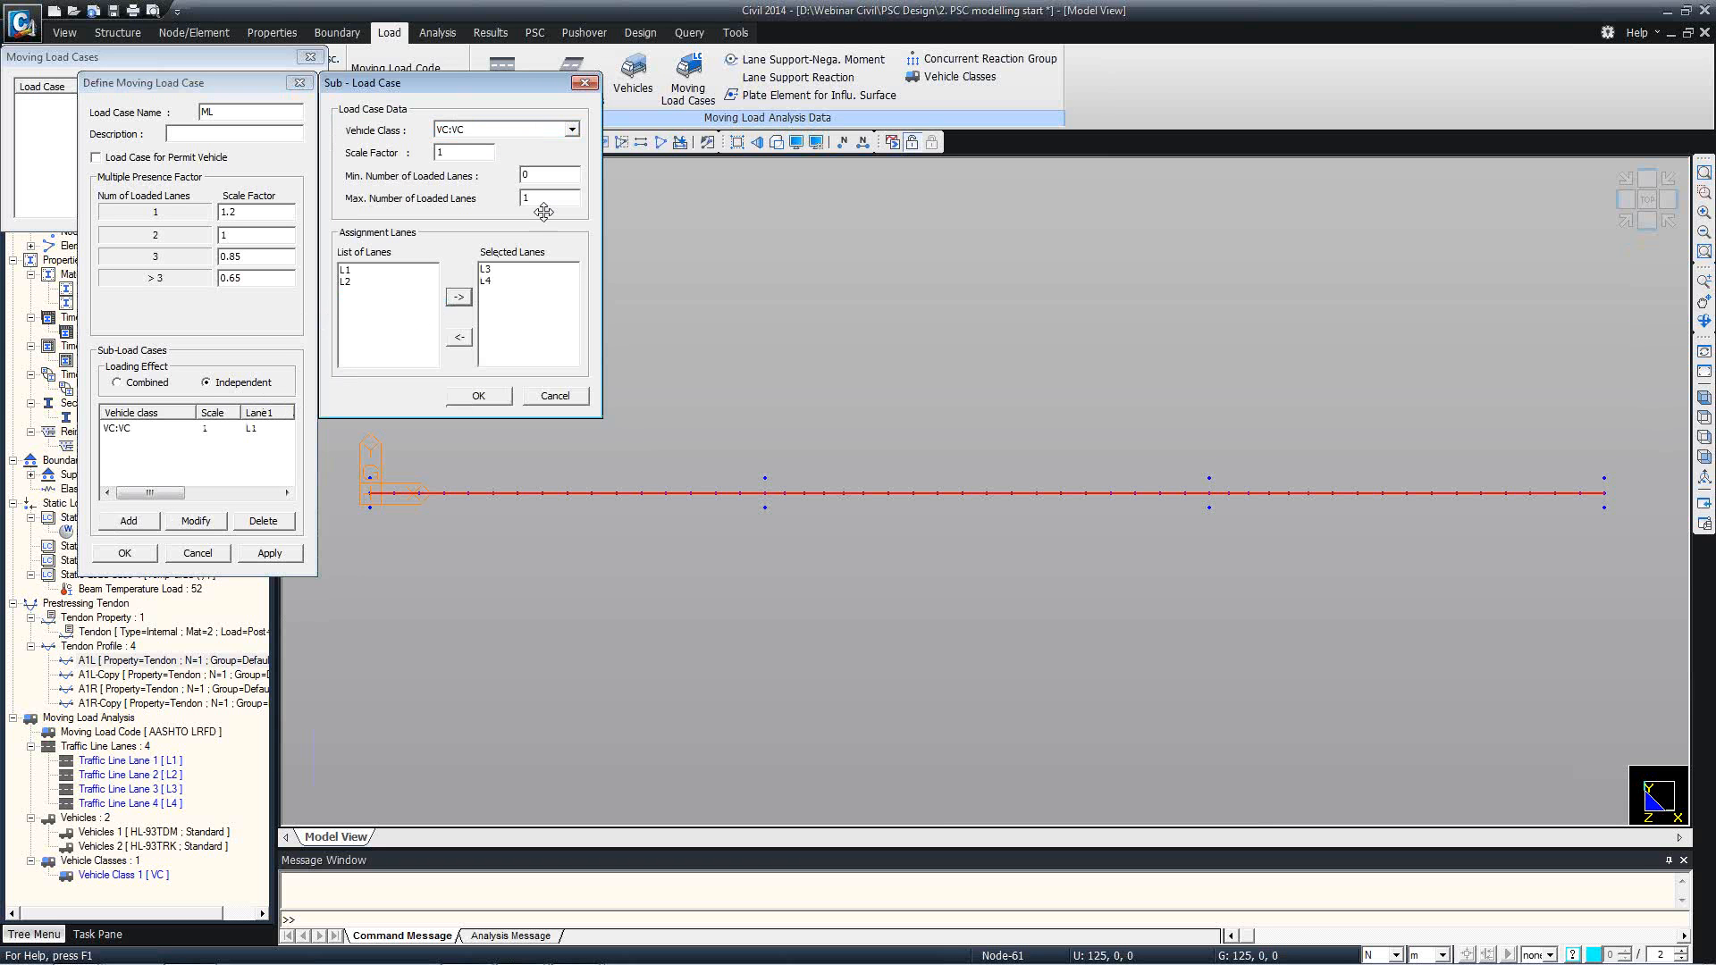
click(494, 397)
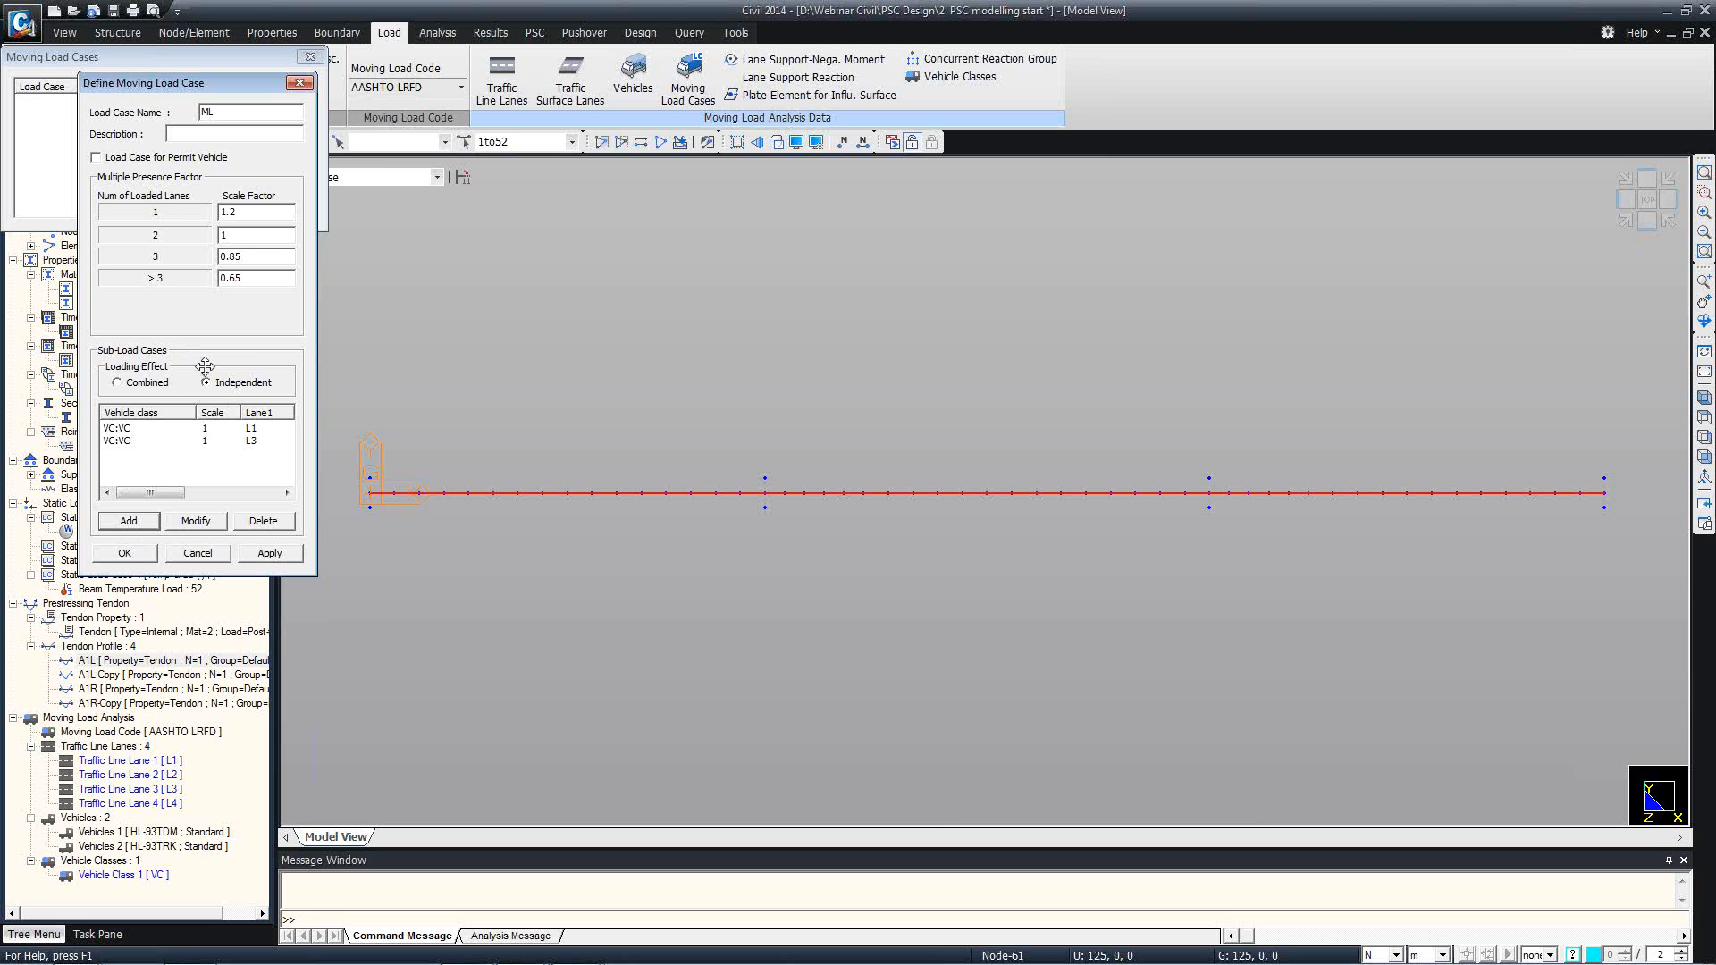
Review the two sub-load cases, then save moving load case ML and finish the load case definitions.
click(211, 433)
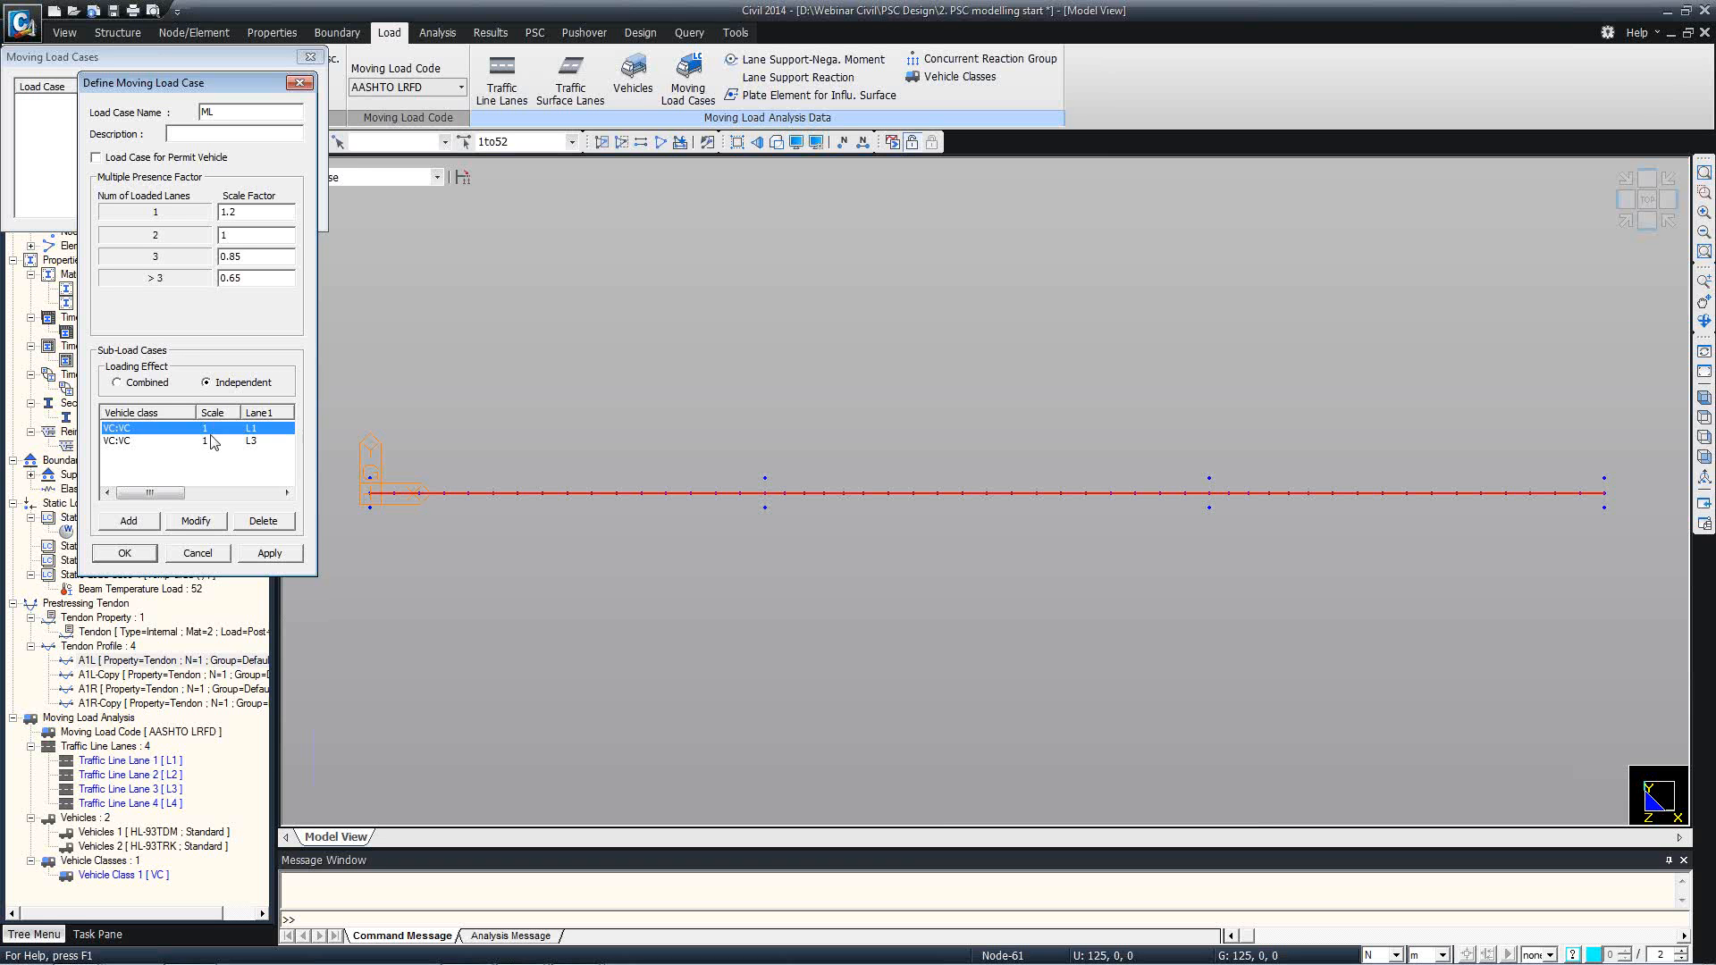
click(210, 442)
click(201, 430)
click(202, 441)
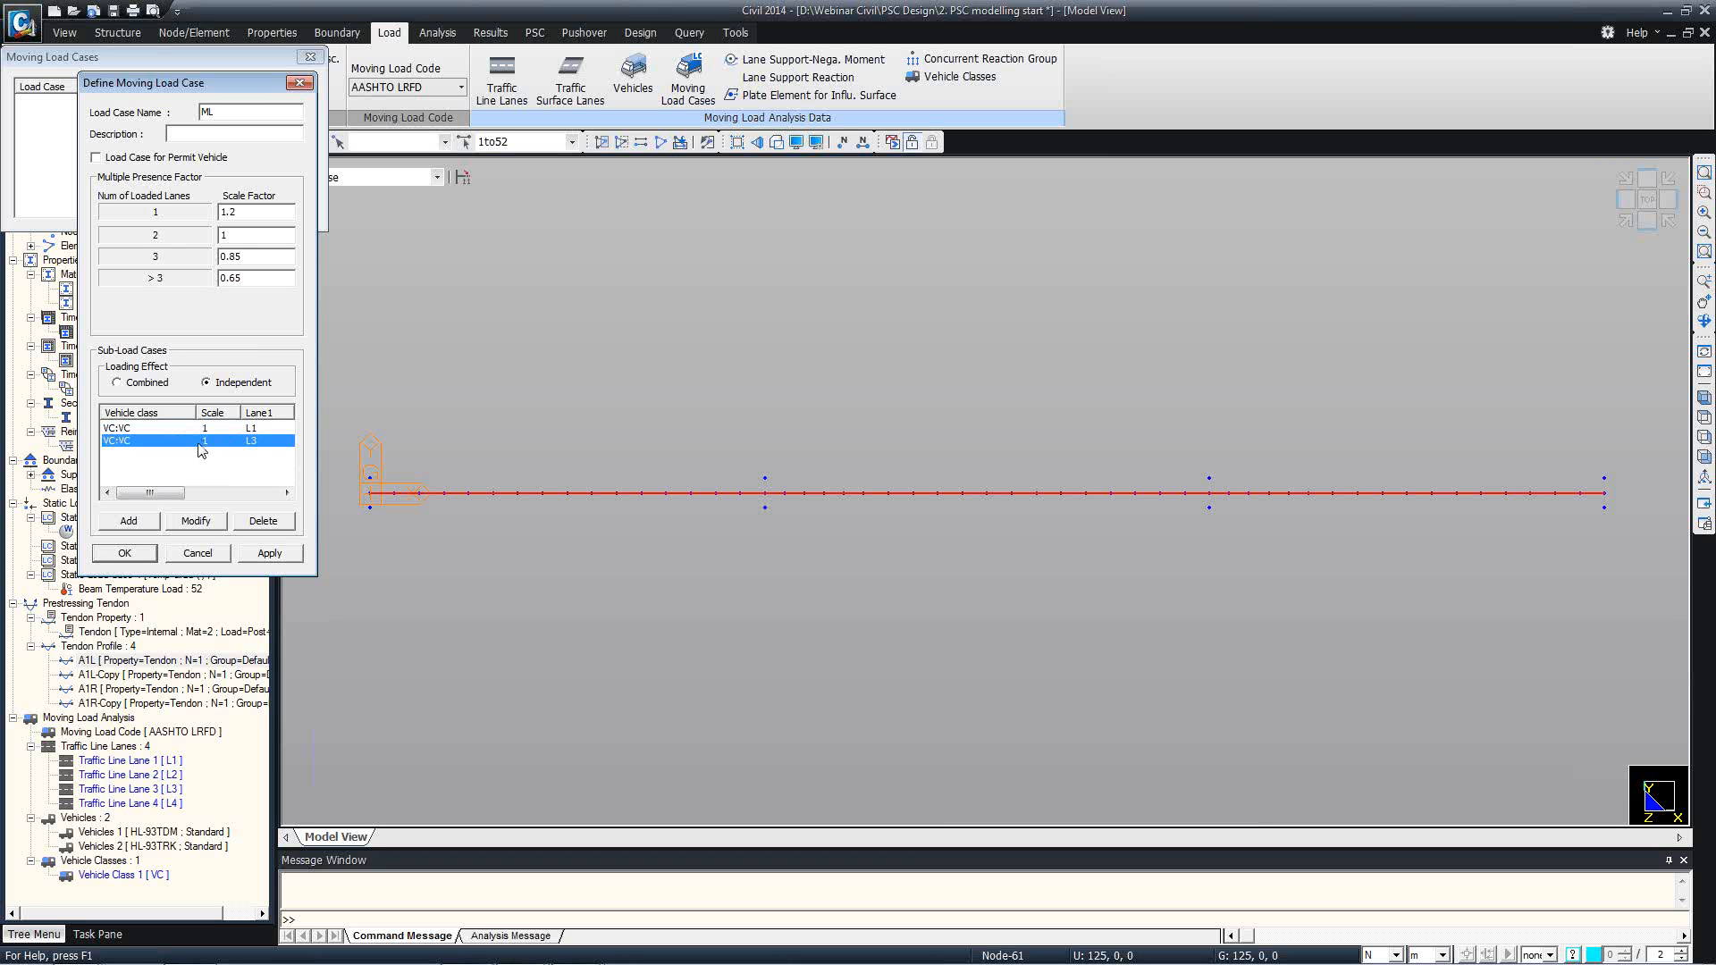
click(189, 429)
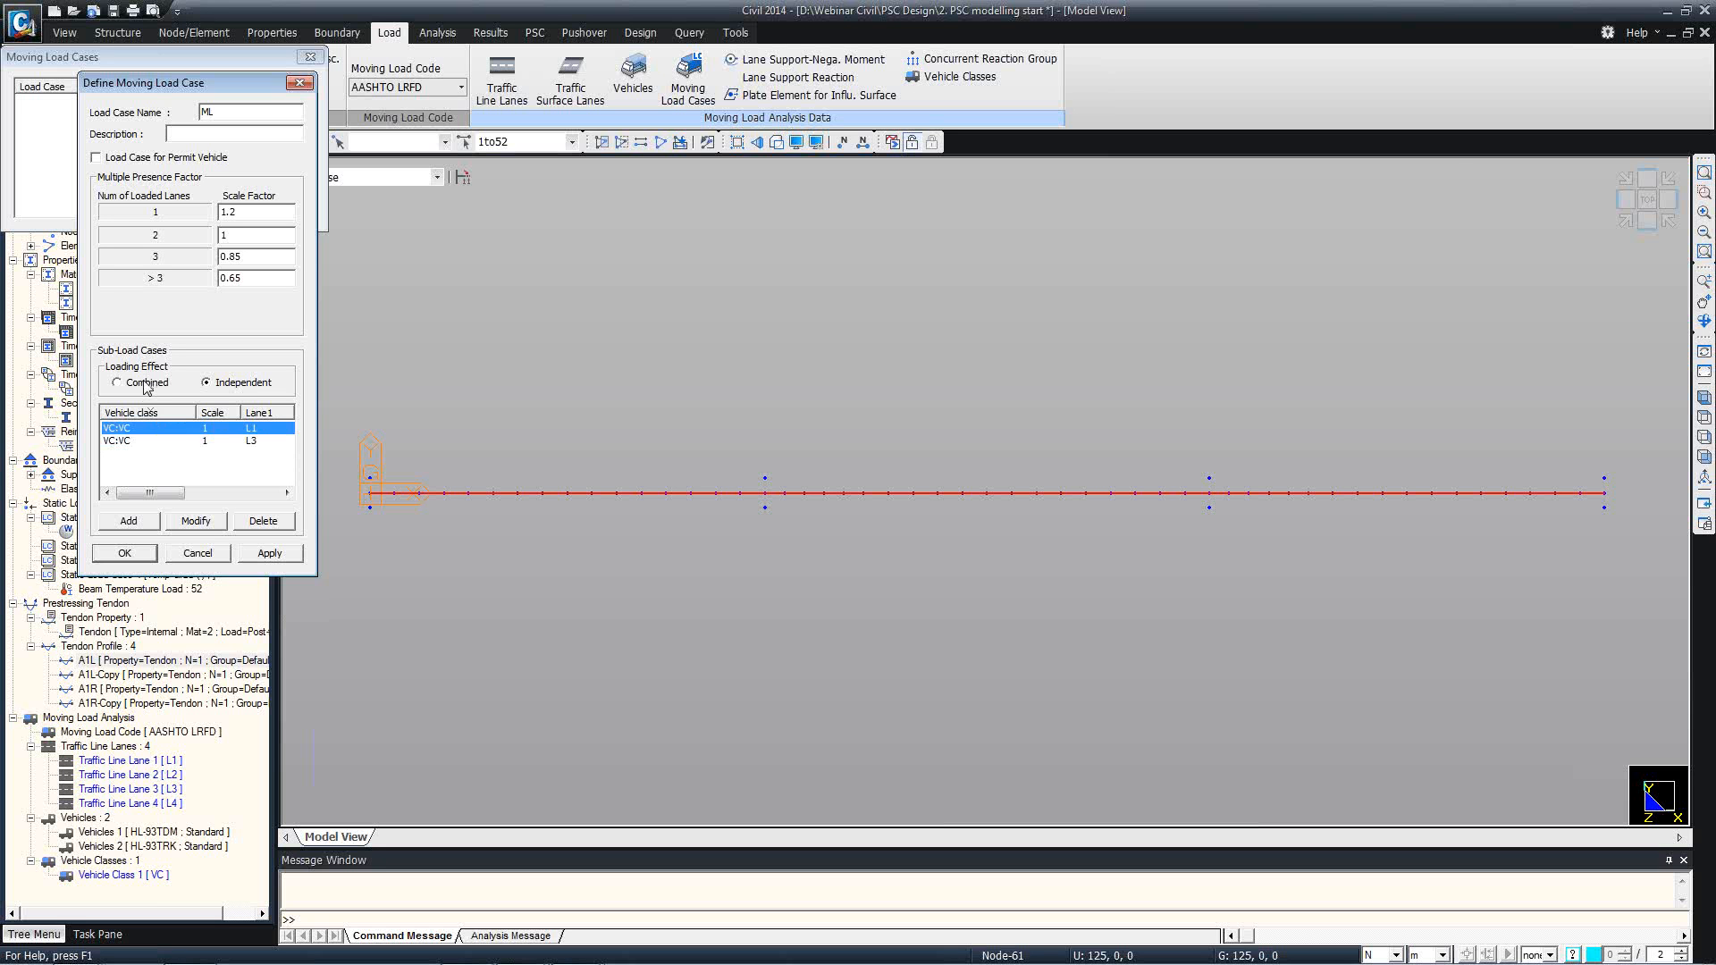
click(148, 554)
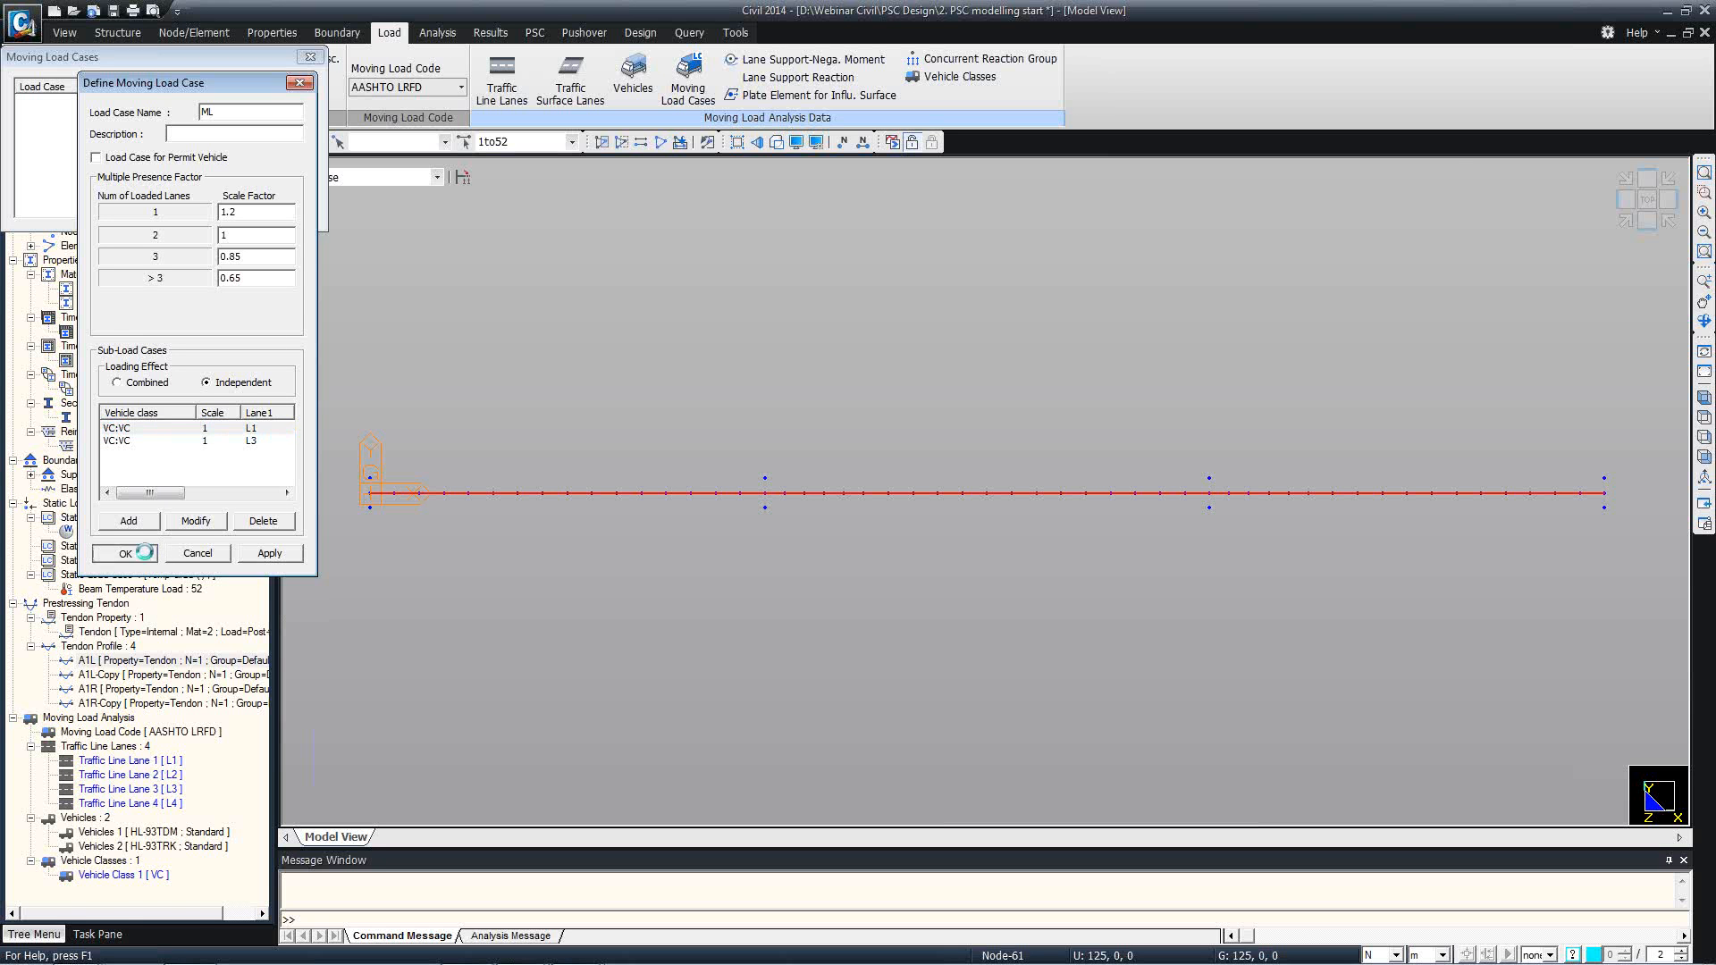
click(294, 210)
Check the moving load entries in the works tree and view the presentation slide on negative moment at joints.
scroll(215, 795, down, 1)
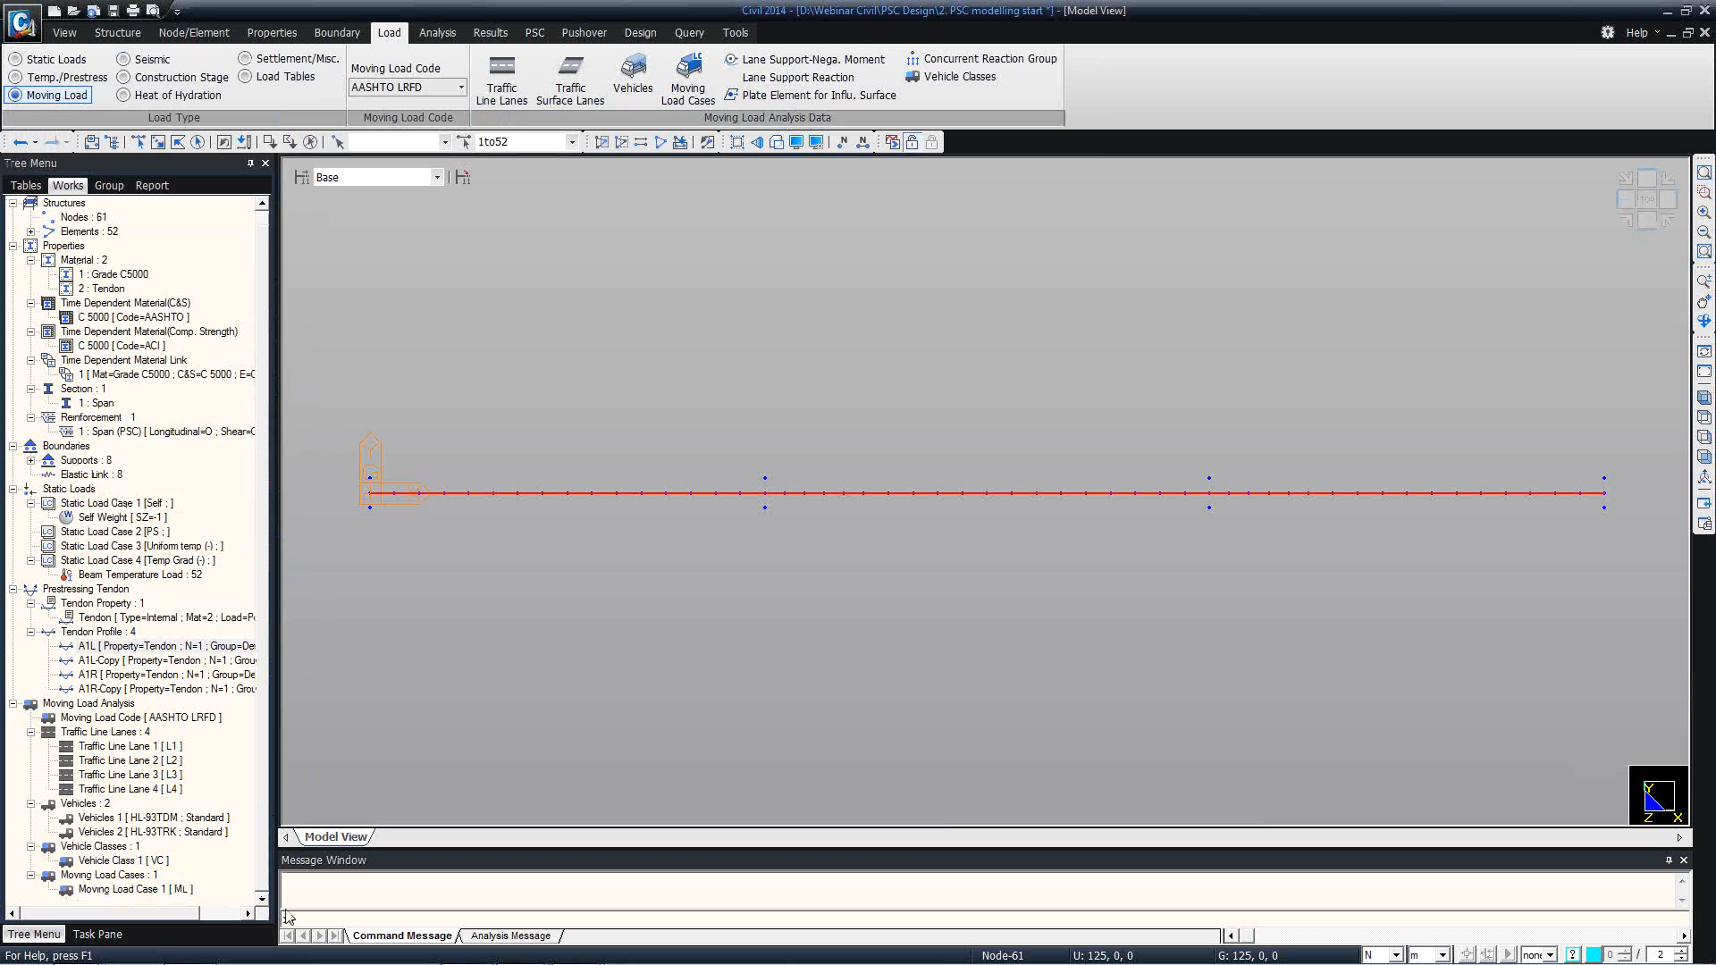
click(136, 773)
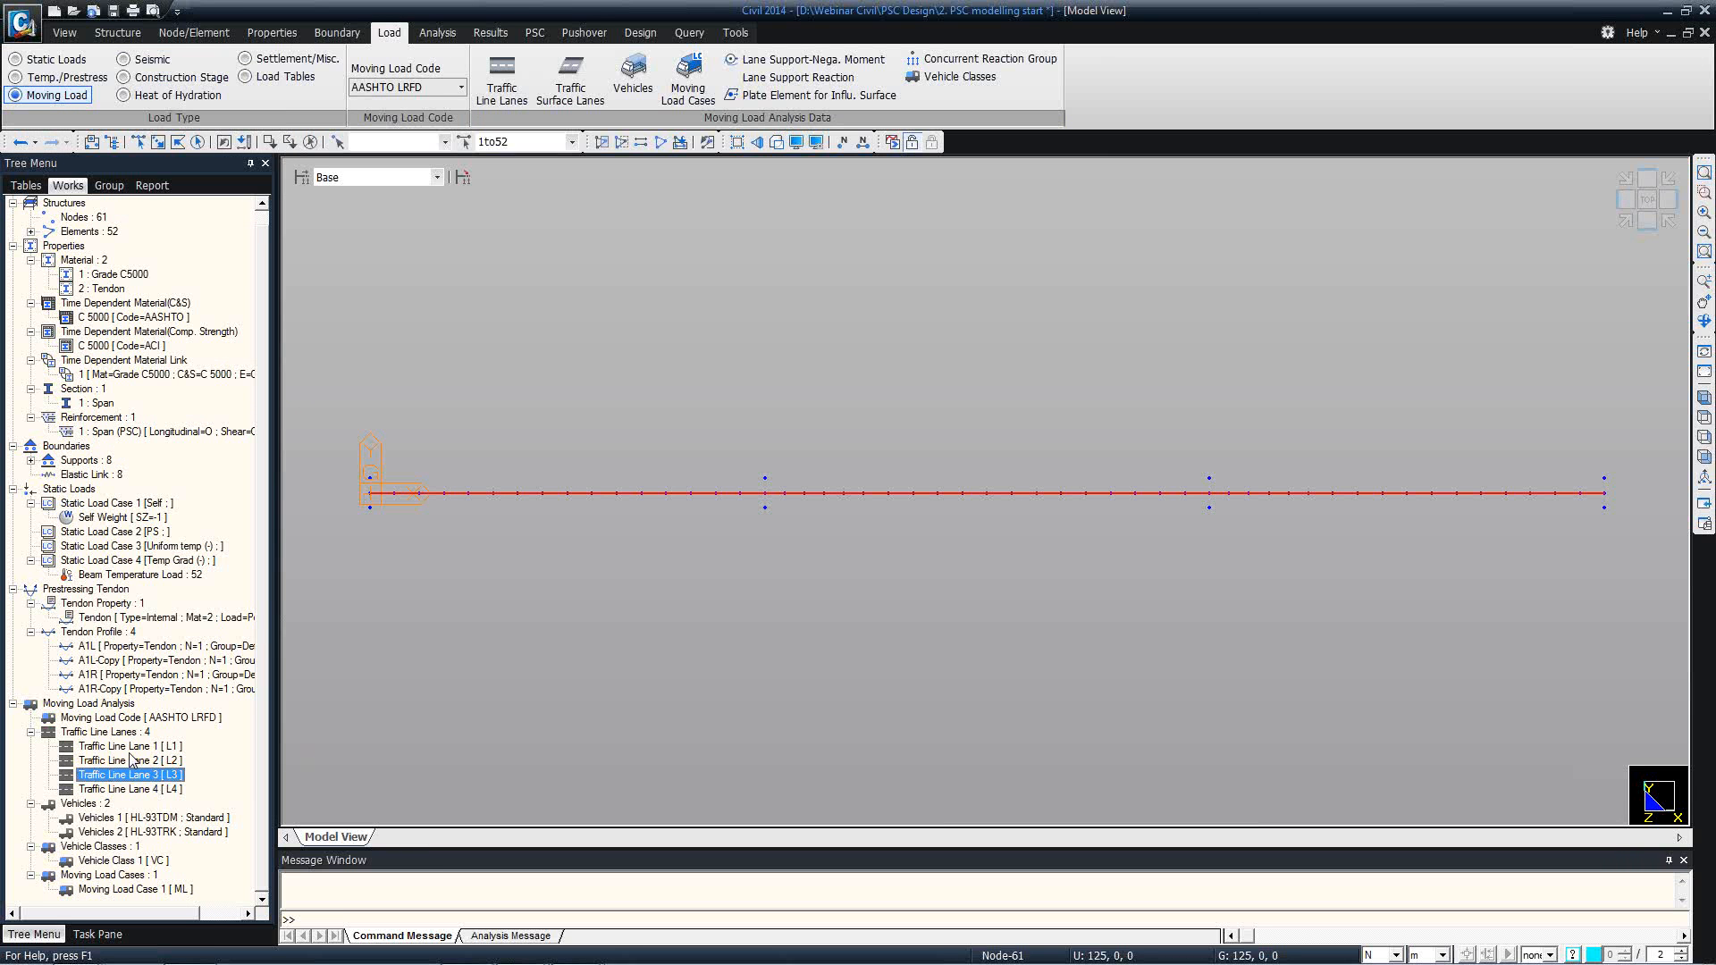
key(alt+Tab)
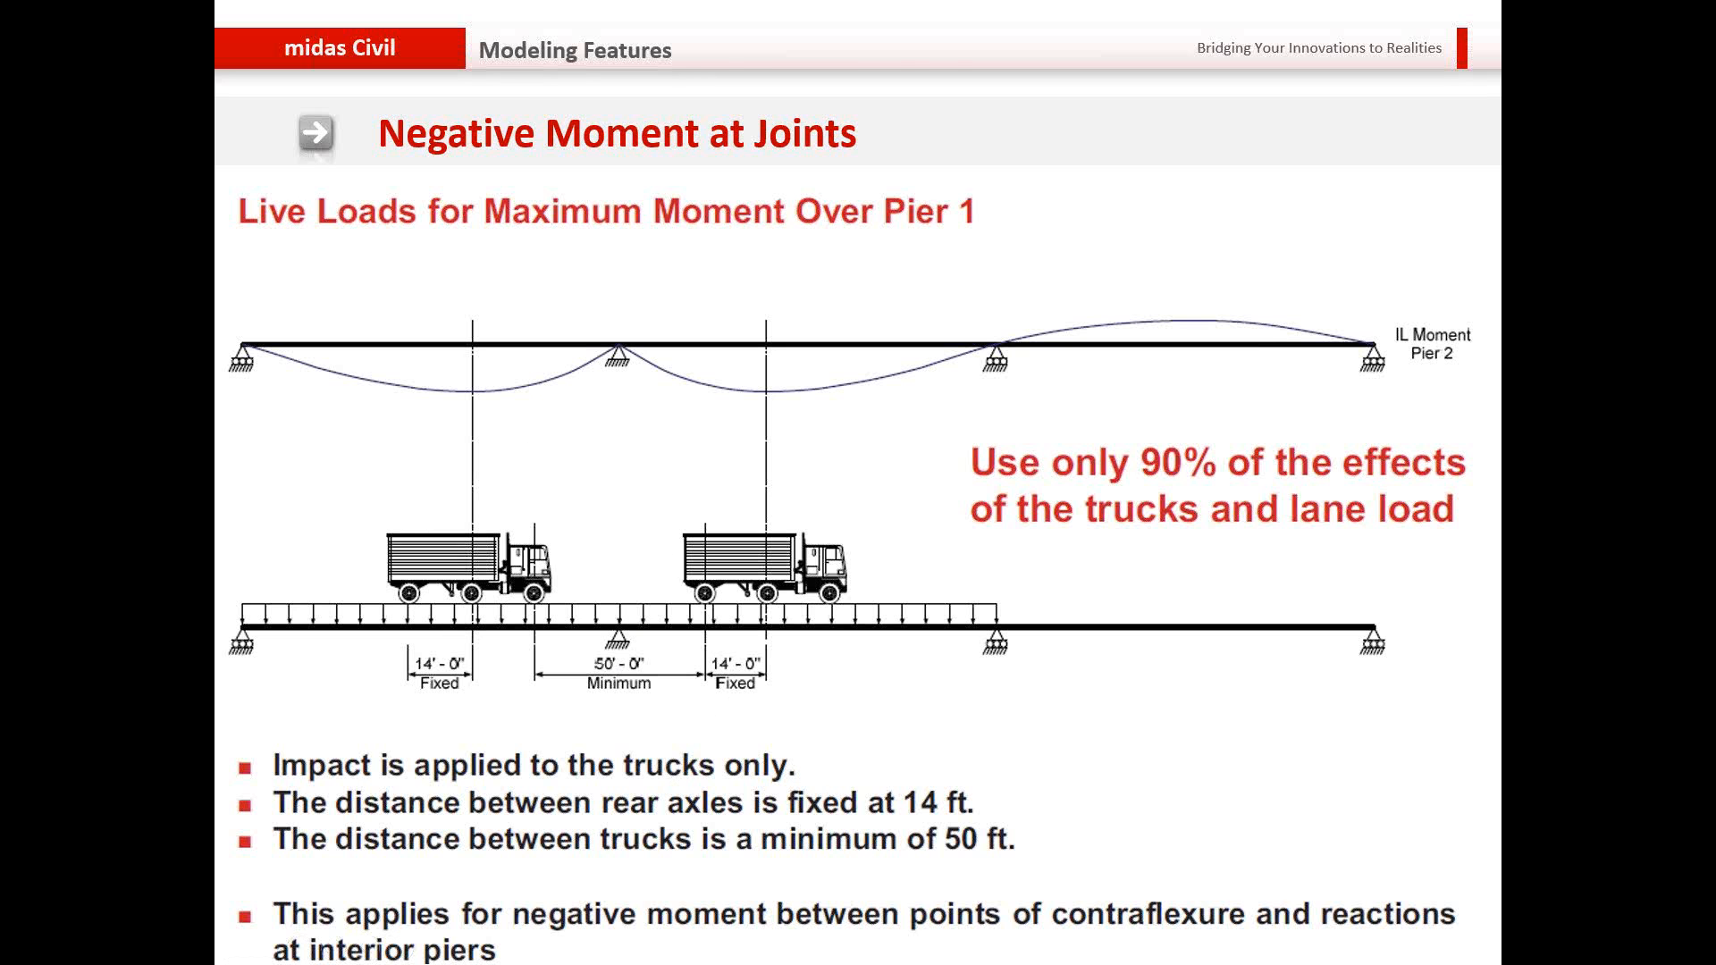
key(alt+Tab)
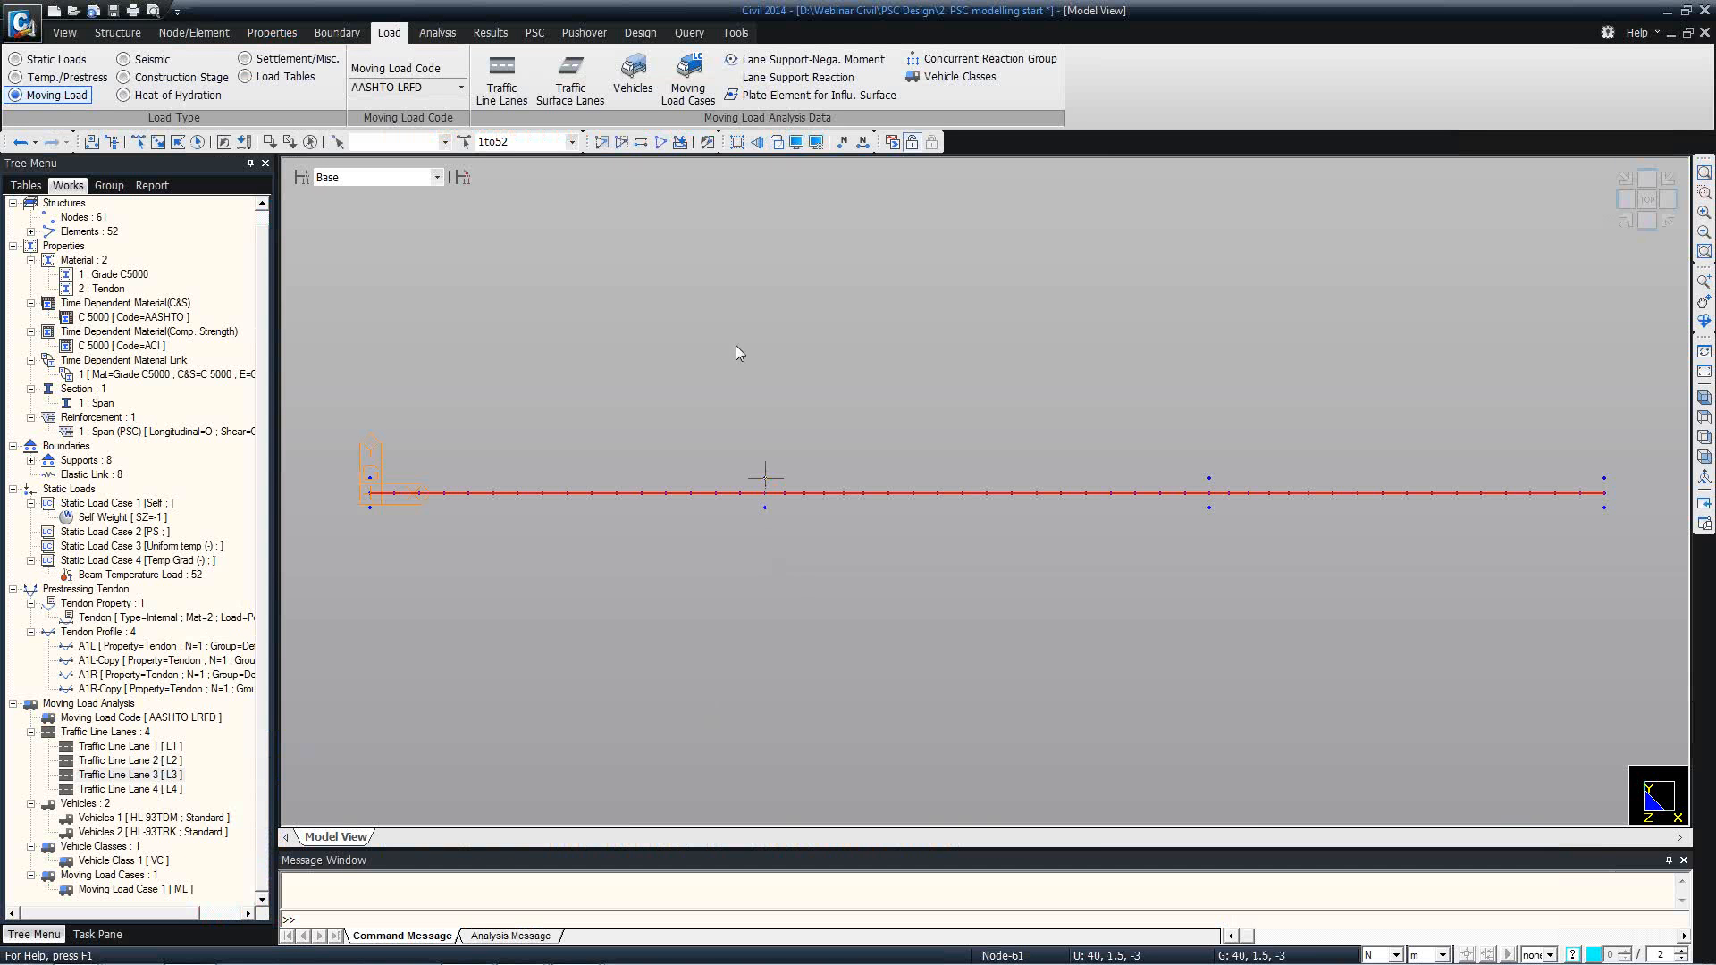
Assign the selected girder elements 1 to 52 to the structure group Str Lane Supp.
click(1704, 397)
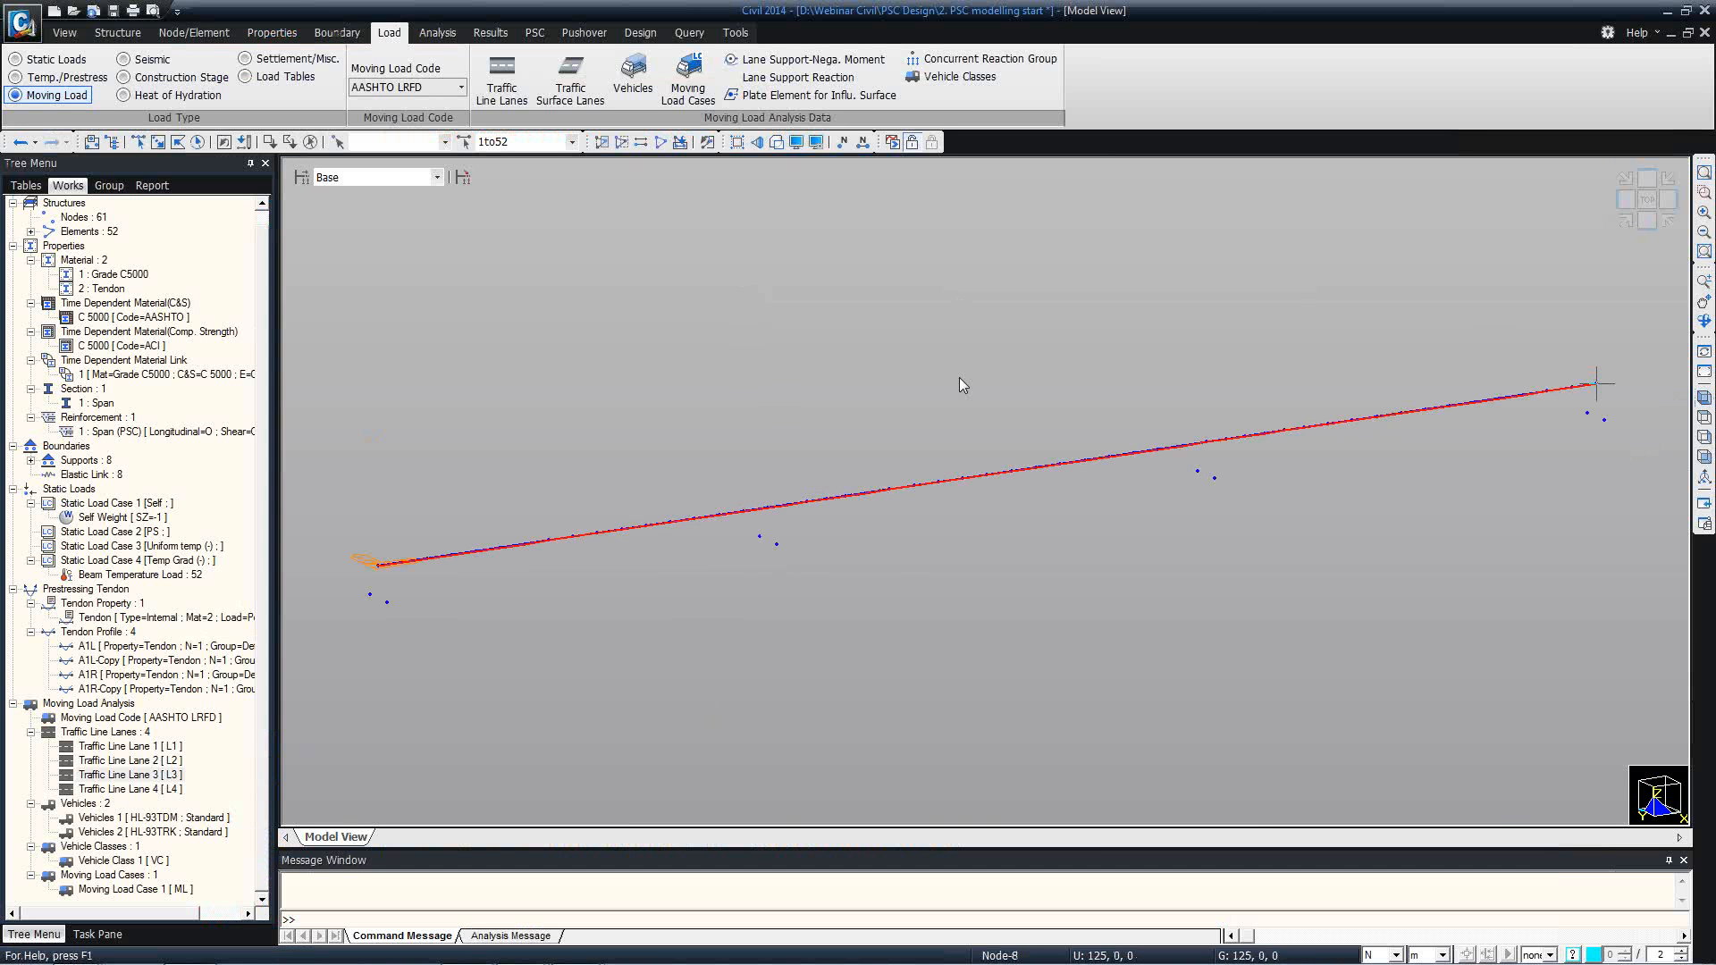
click(804, 59)
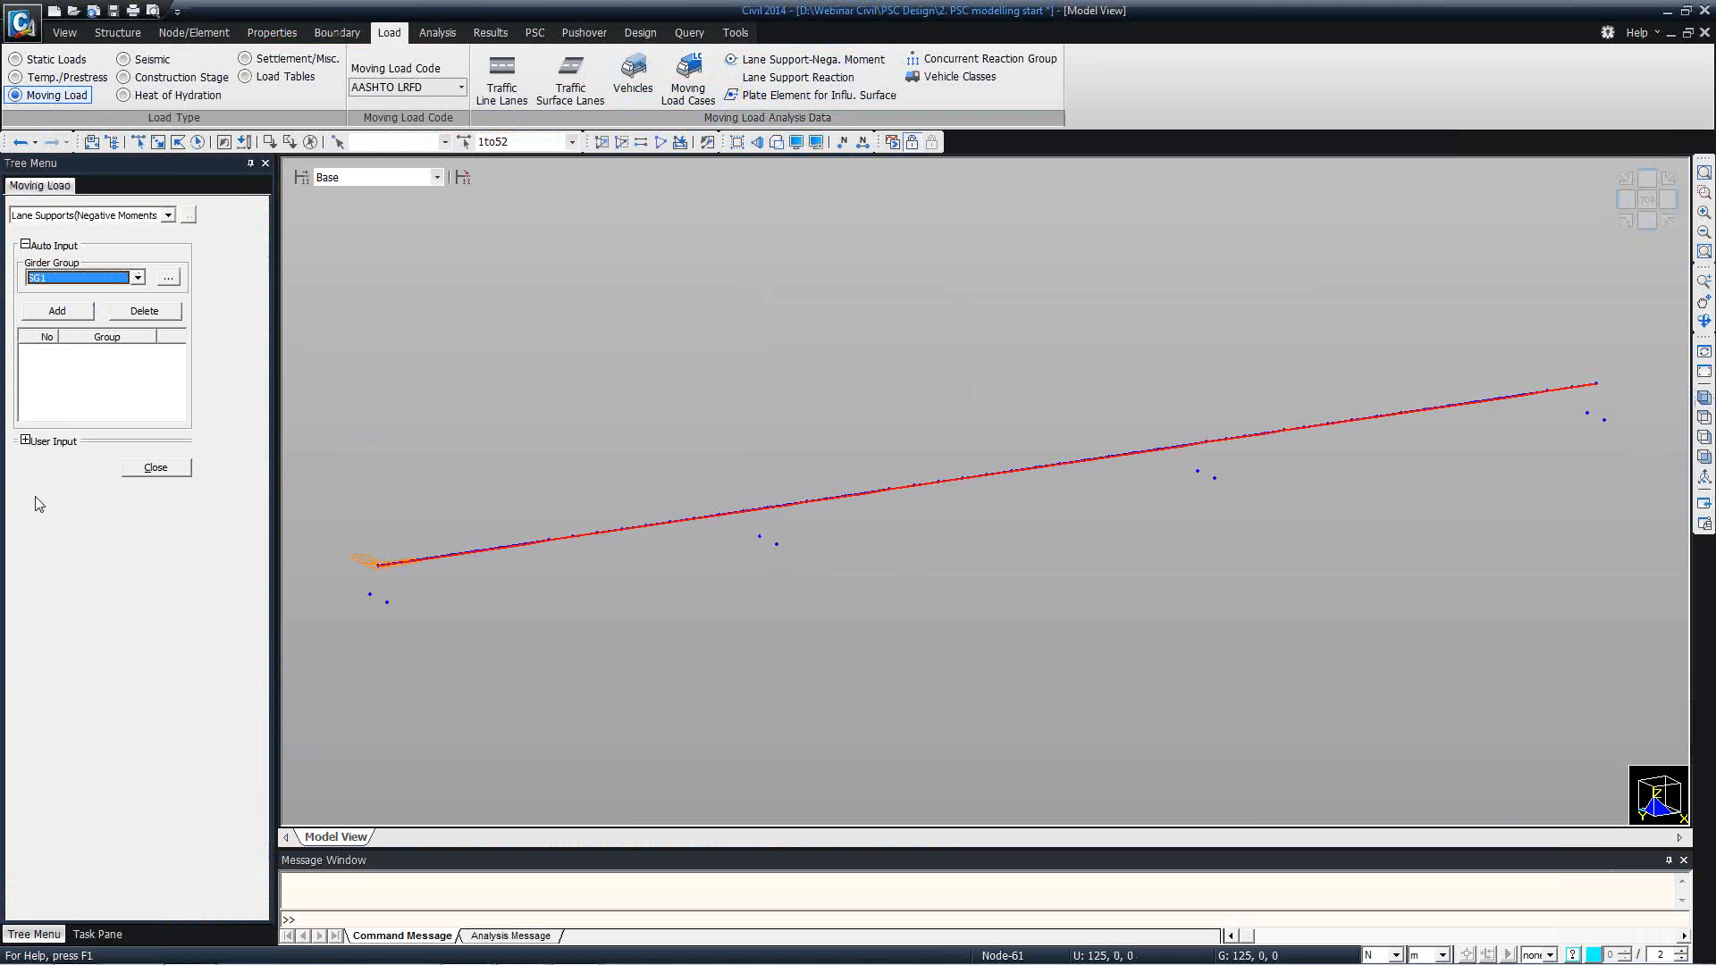
click(152, 467)
click(108, 186)
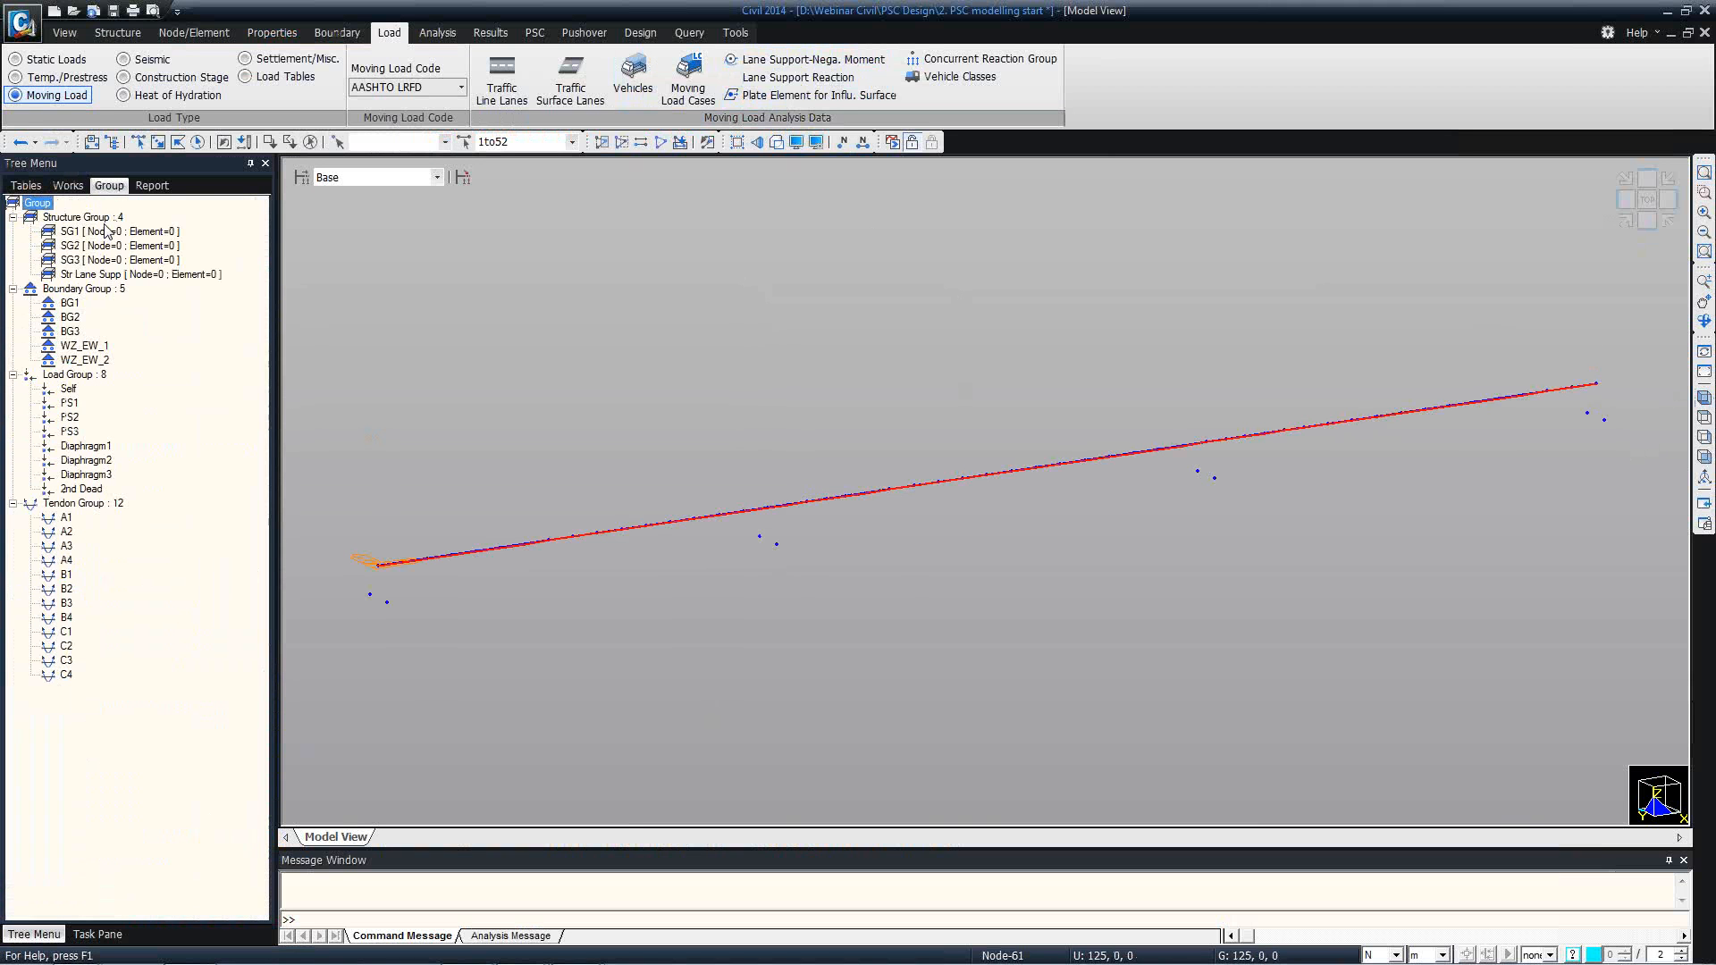
click(105, 275)
drag(171, 277, 465, 319)
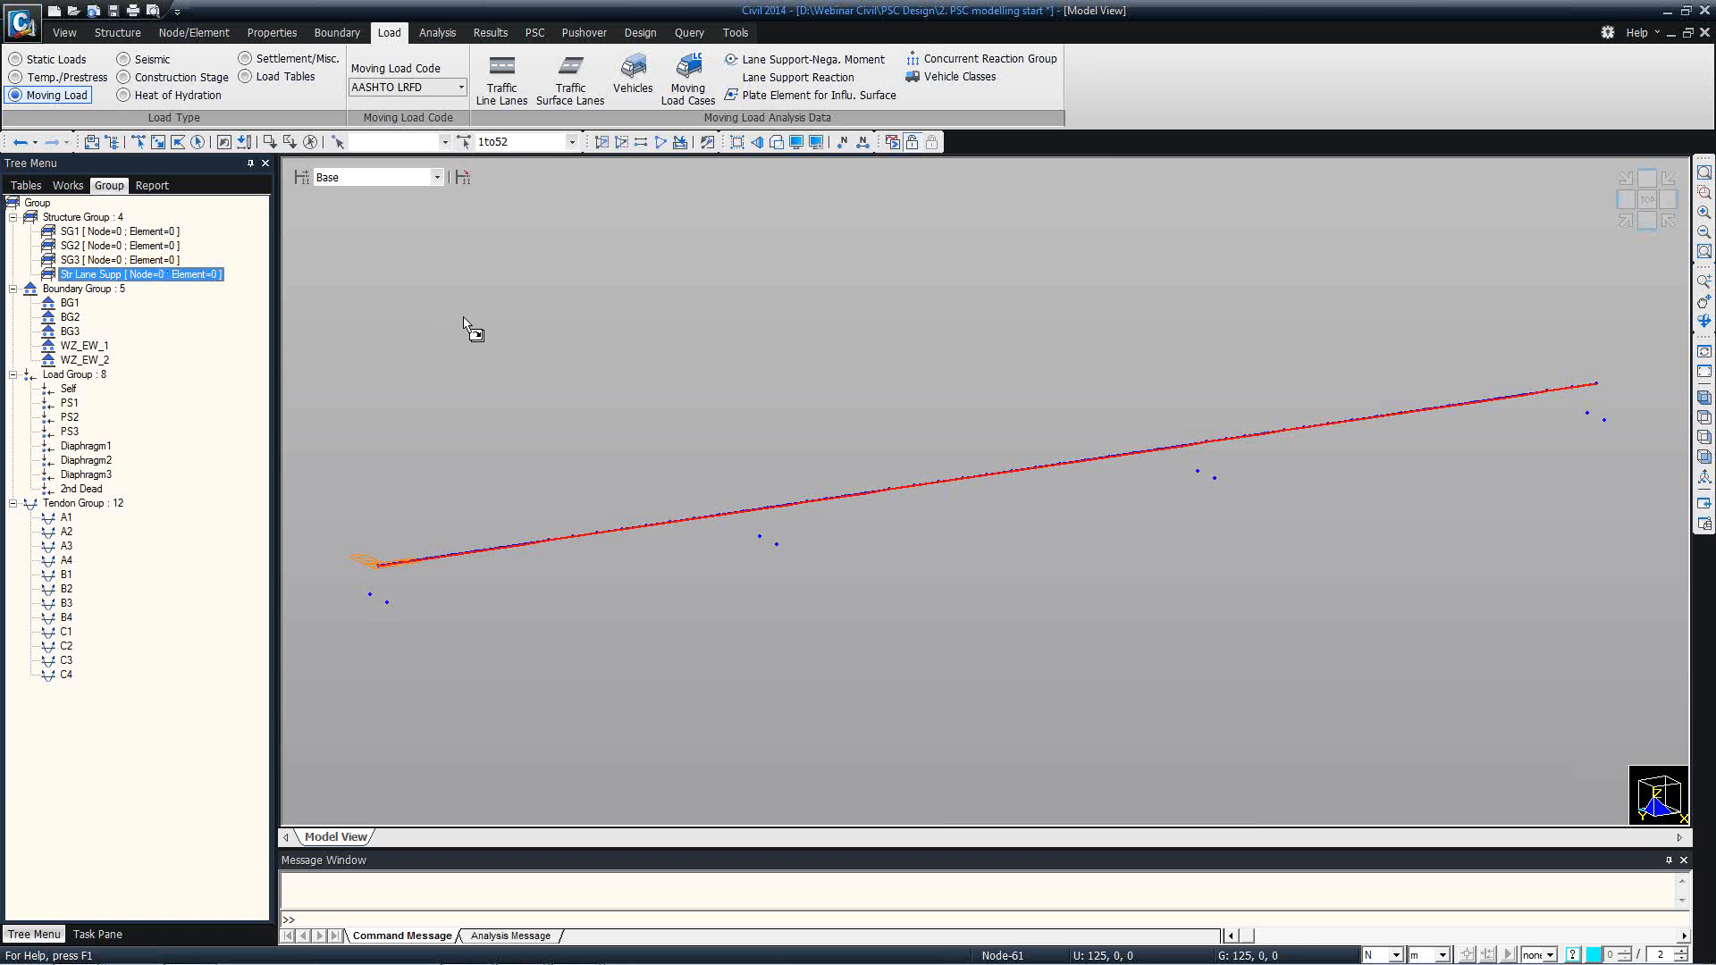
drag(463, 318, 461, 321)
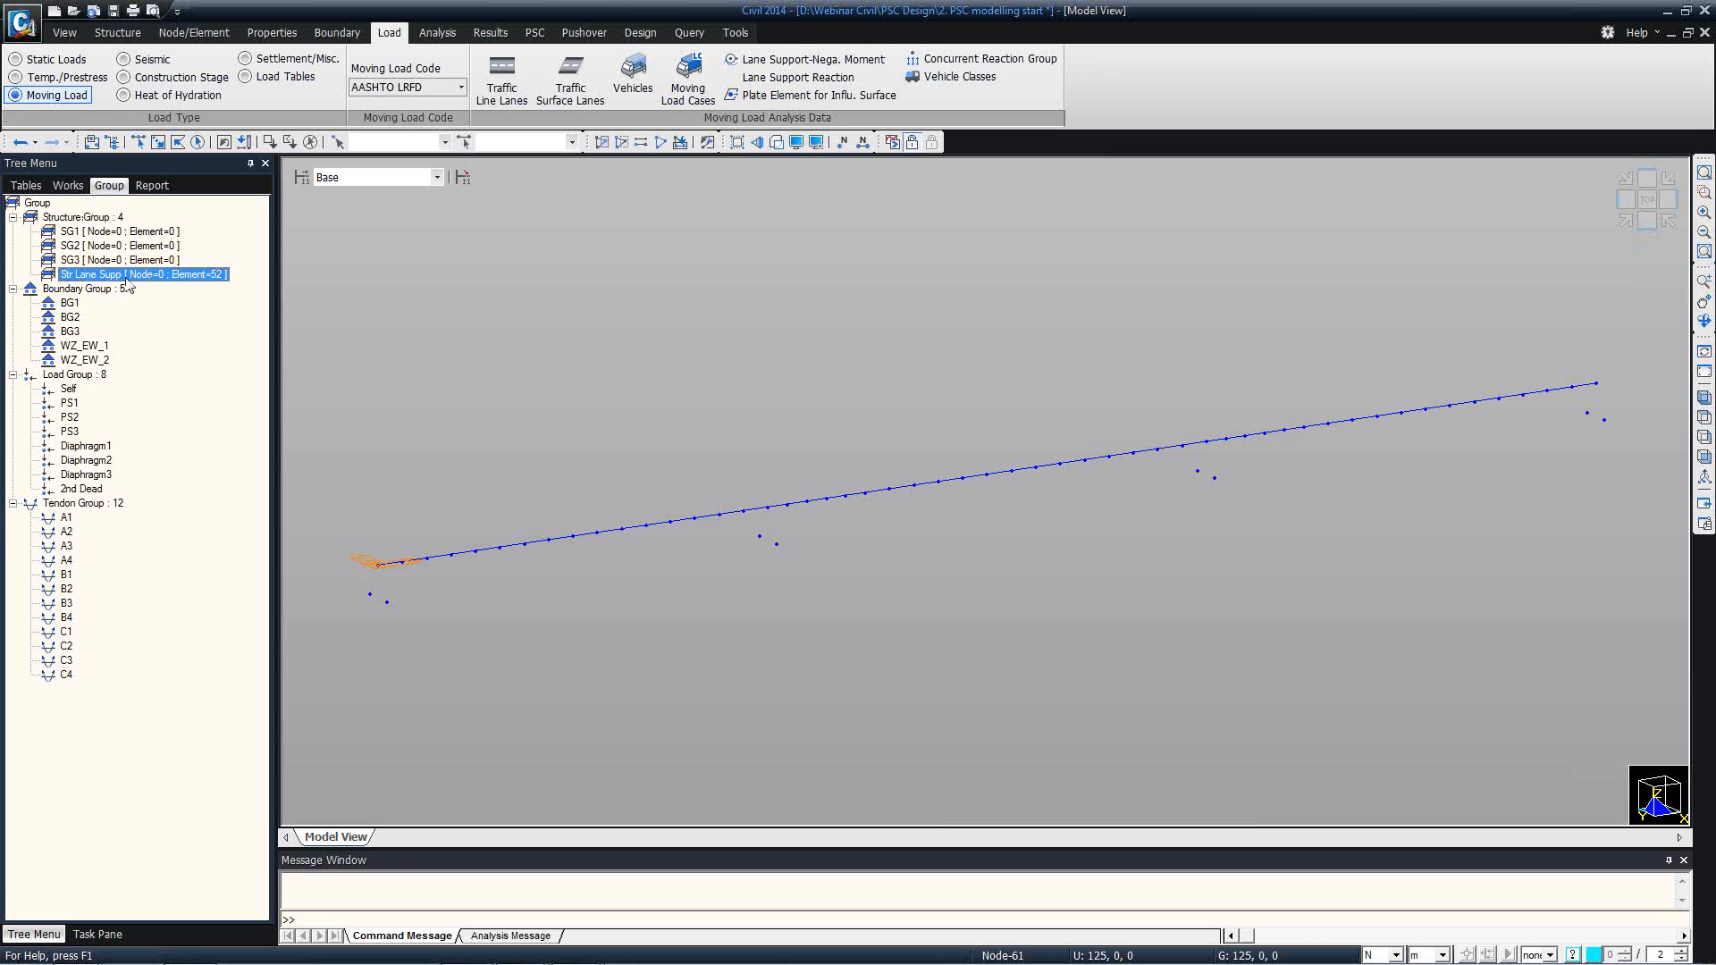
Add the girder group Str Lane Supp to the lane supports for negative moments at interior piers.
click(820, 60)
click(64, 284)
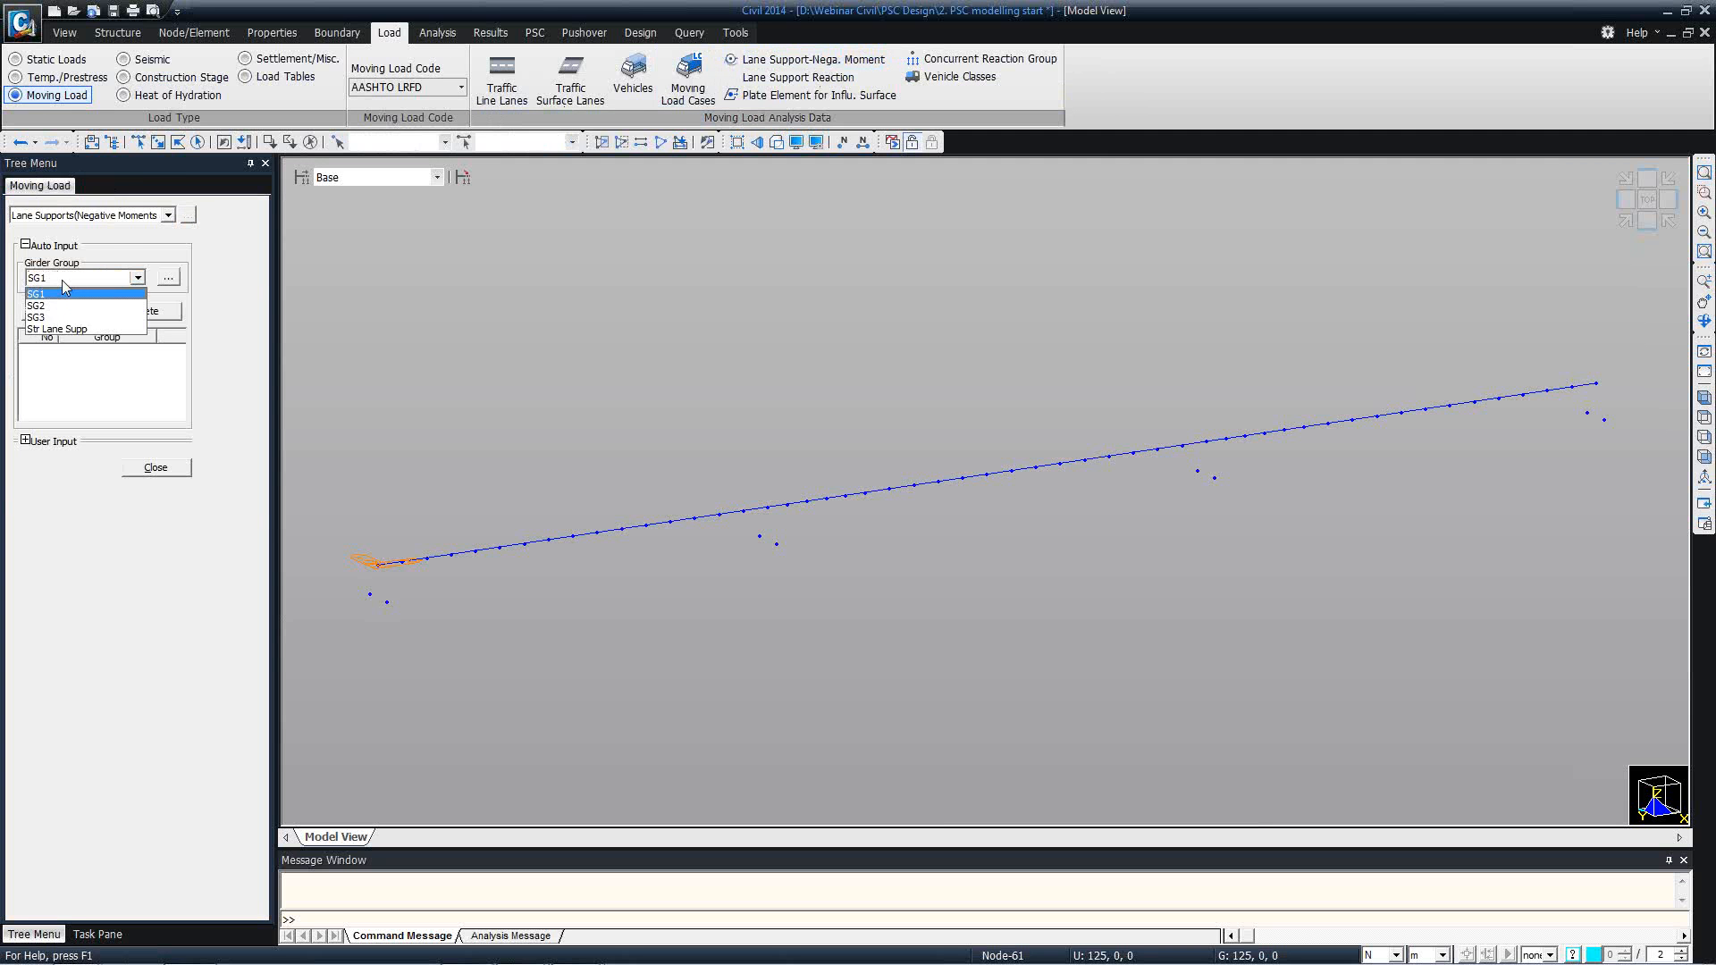
click(75, 330)
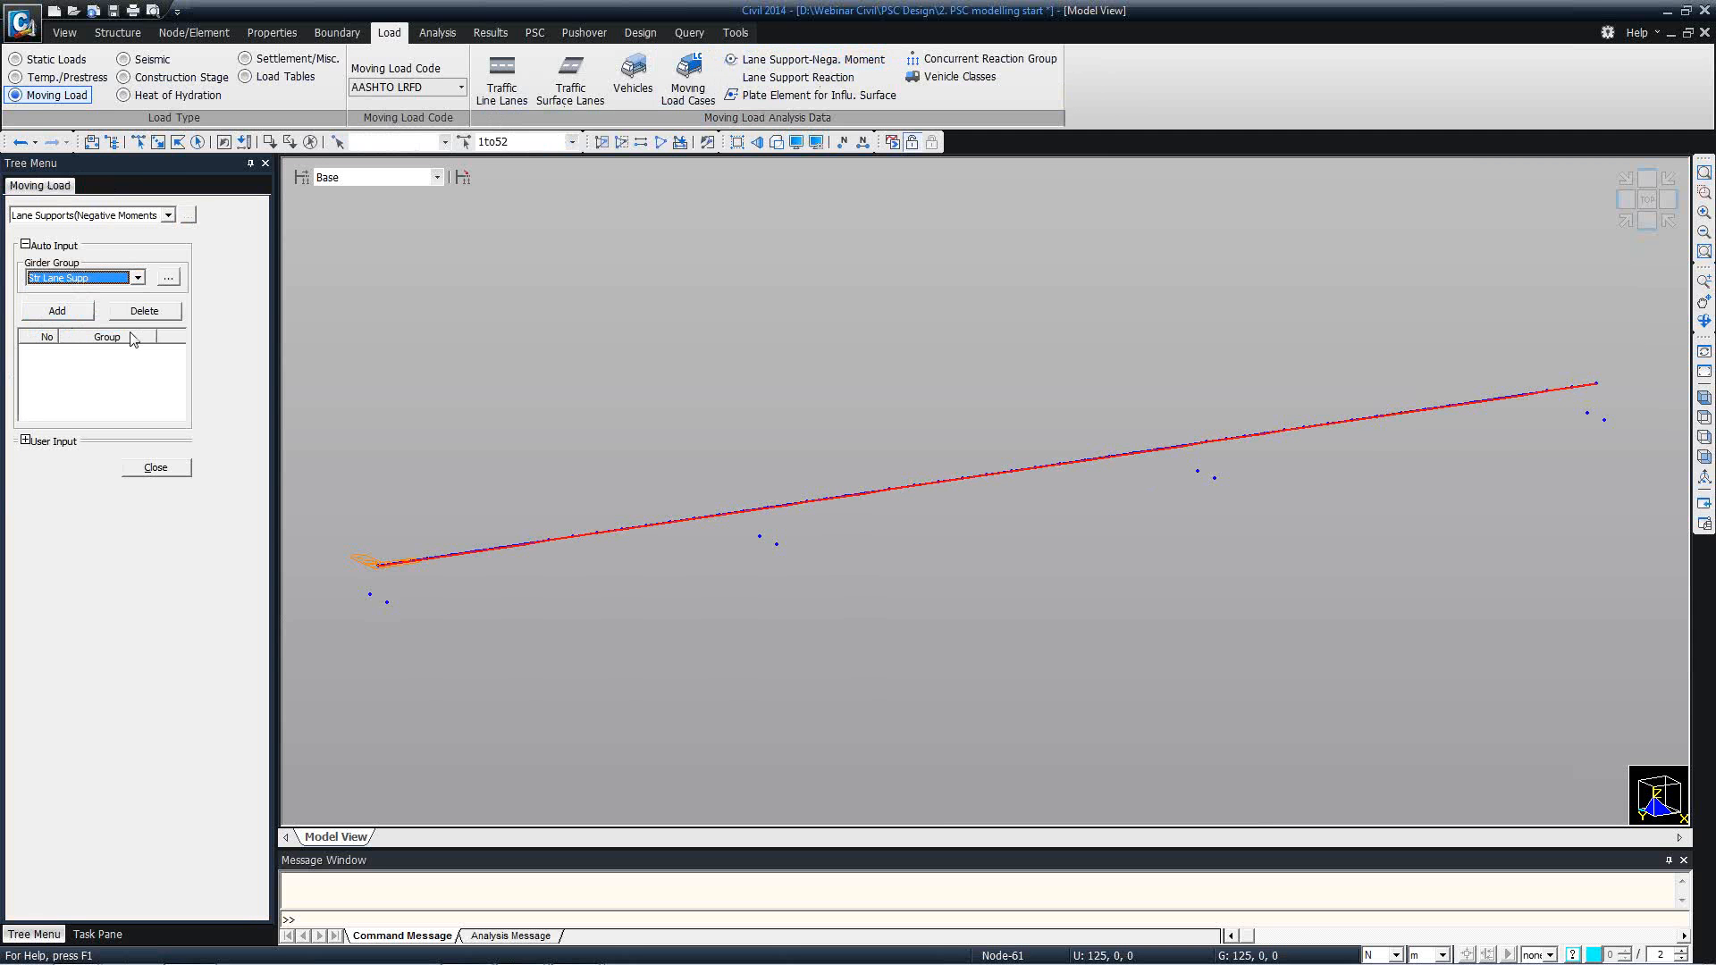
click(88, 312)
click(155, 467)
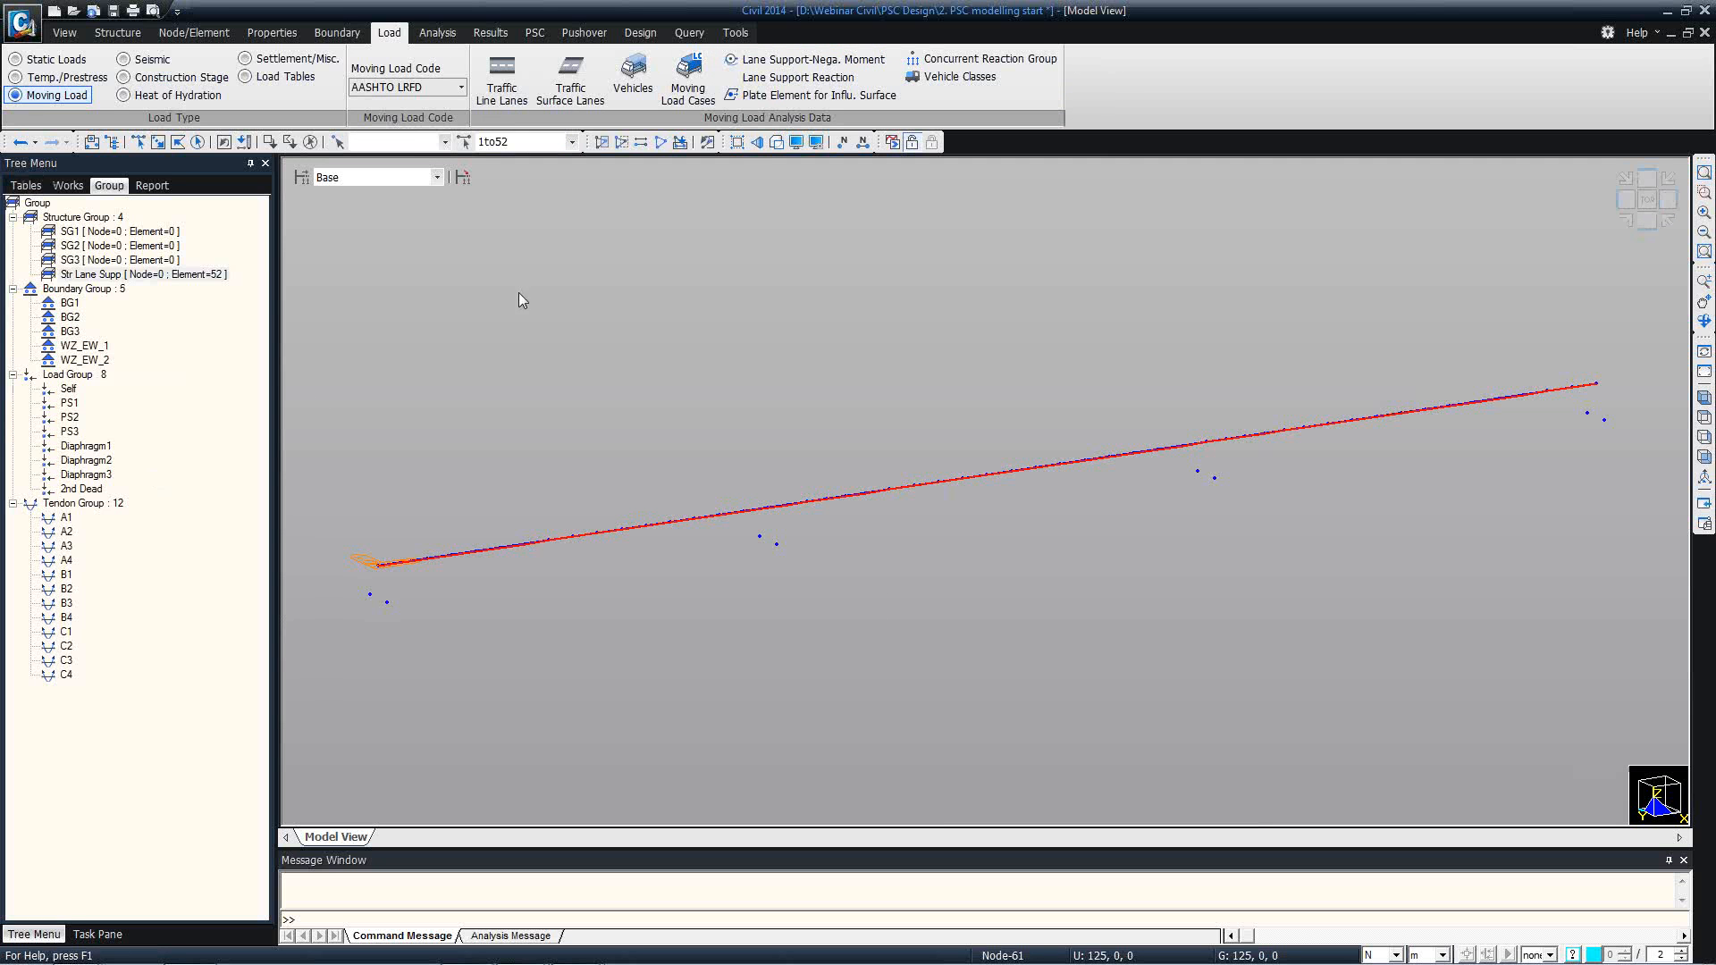
Add lane supports for reactions at interior piers on girder nodes 25 and 44.
click(761, 78)
click(310, 143)
click(157, 142)
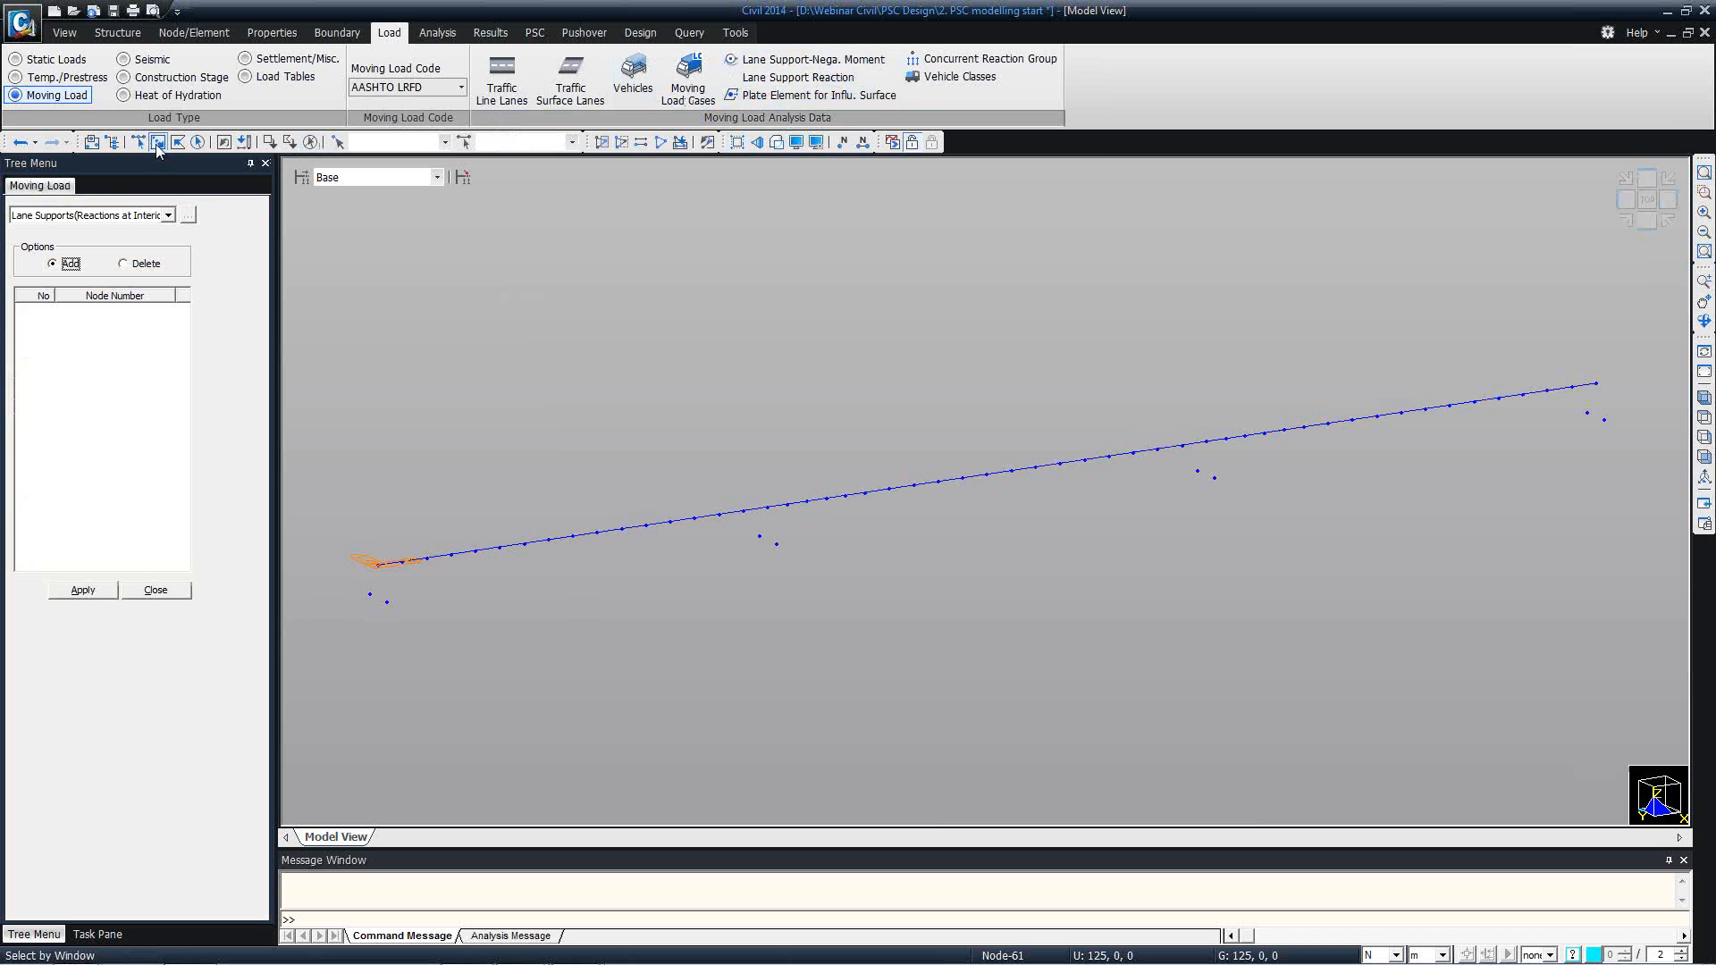
click(760, 503)
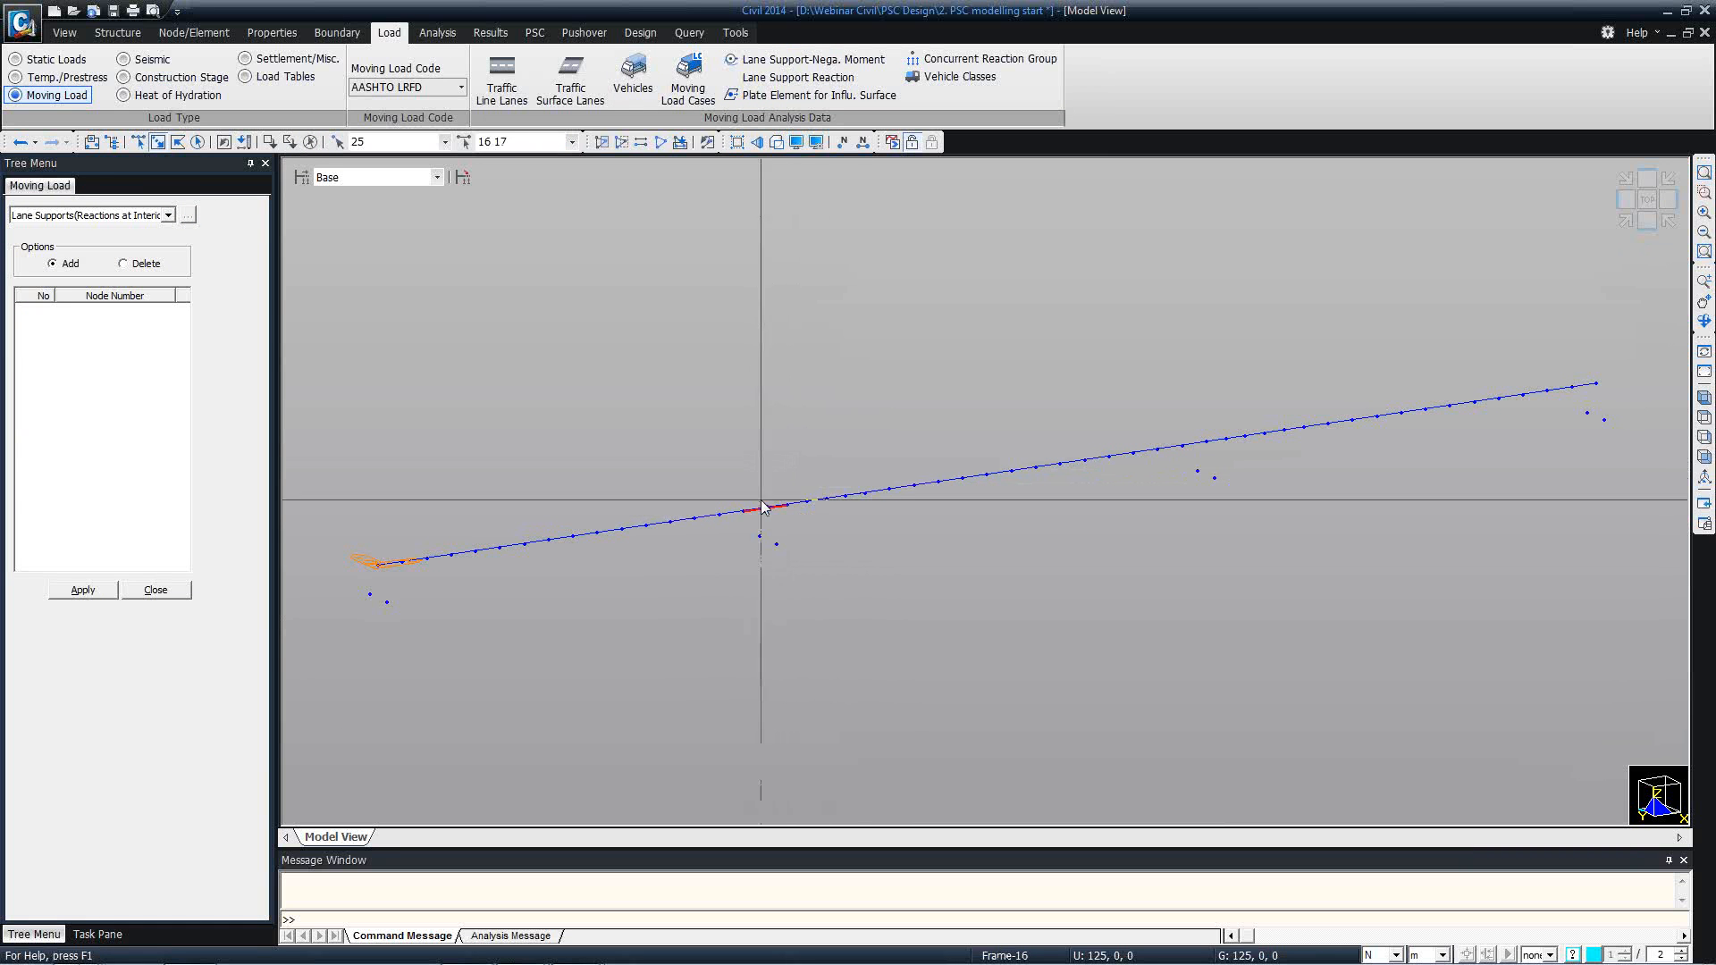
click(1206, 442)
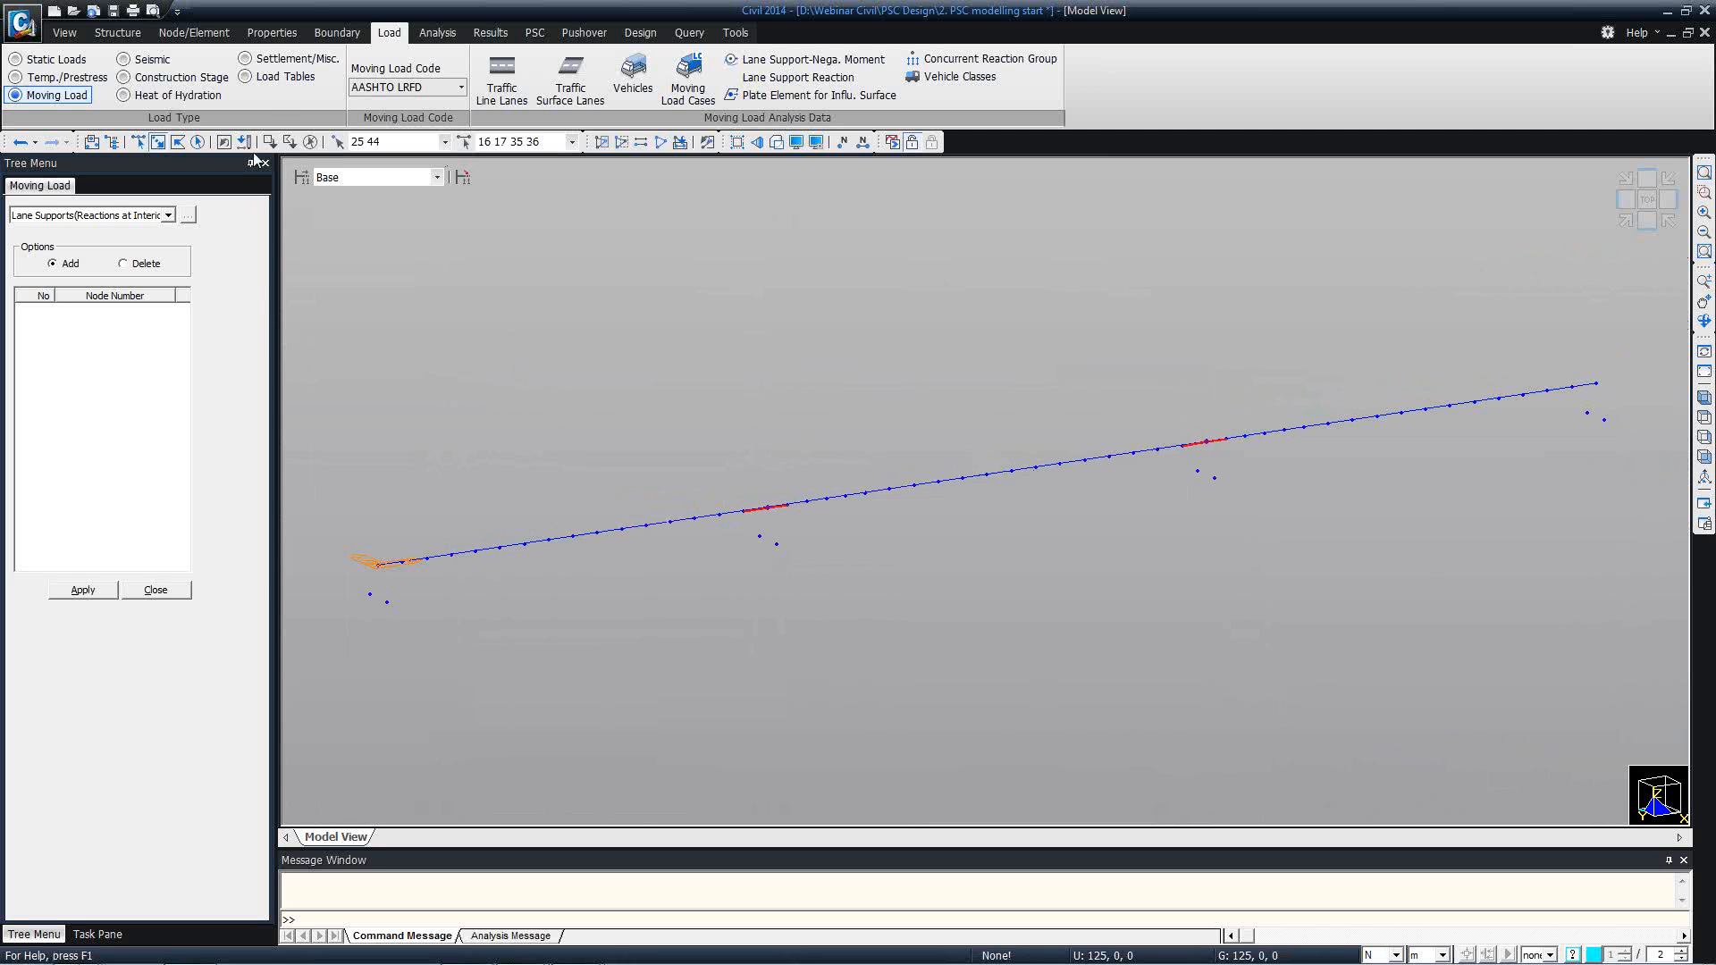
click(310, 143)
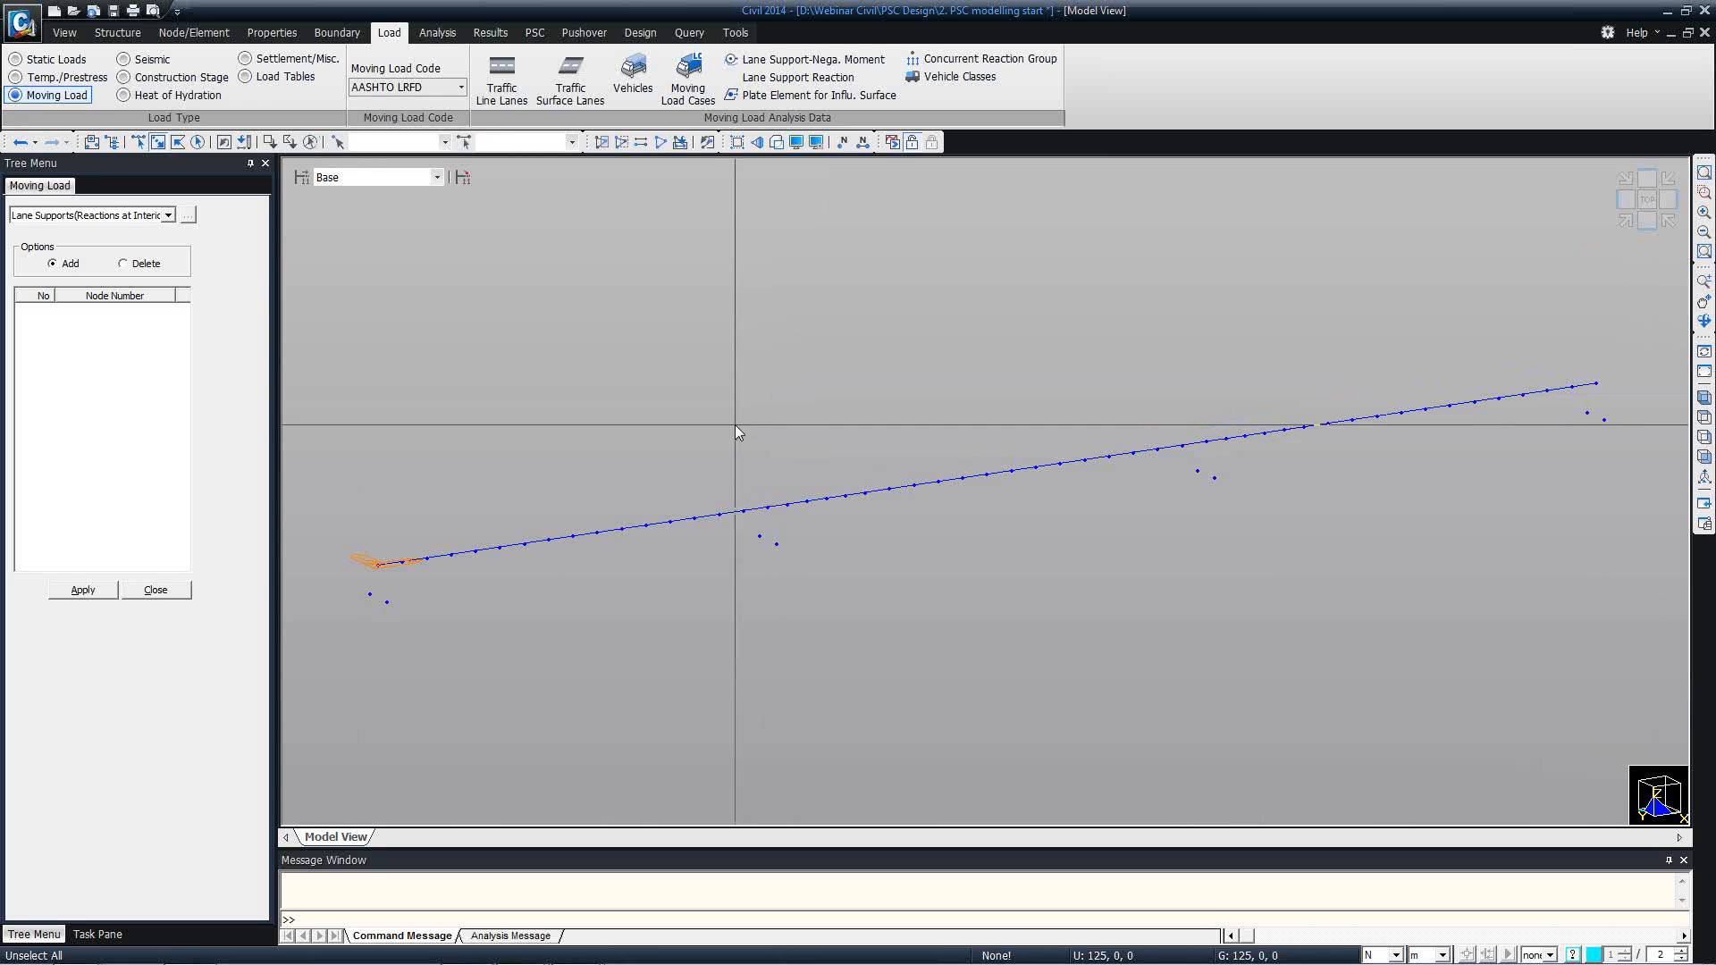
click(766, 507)
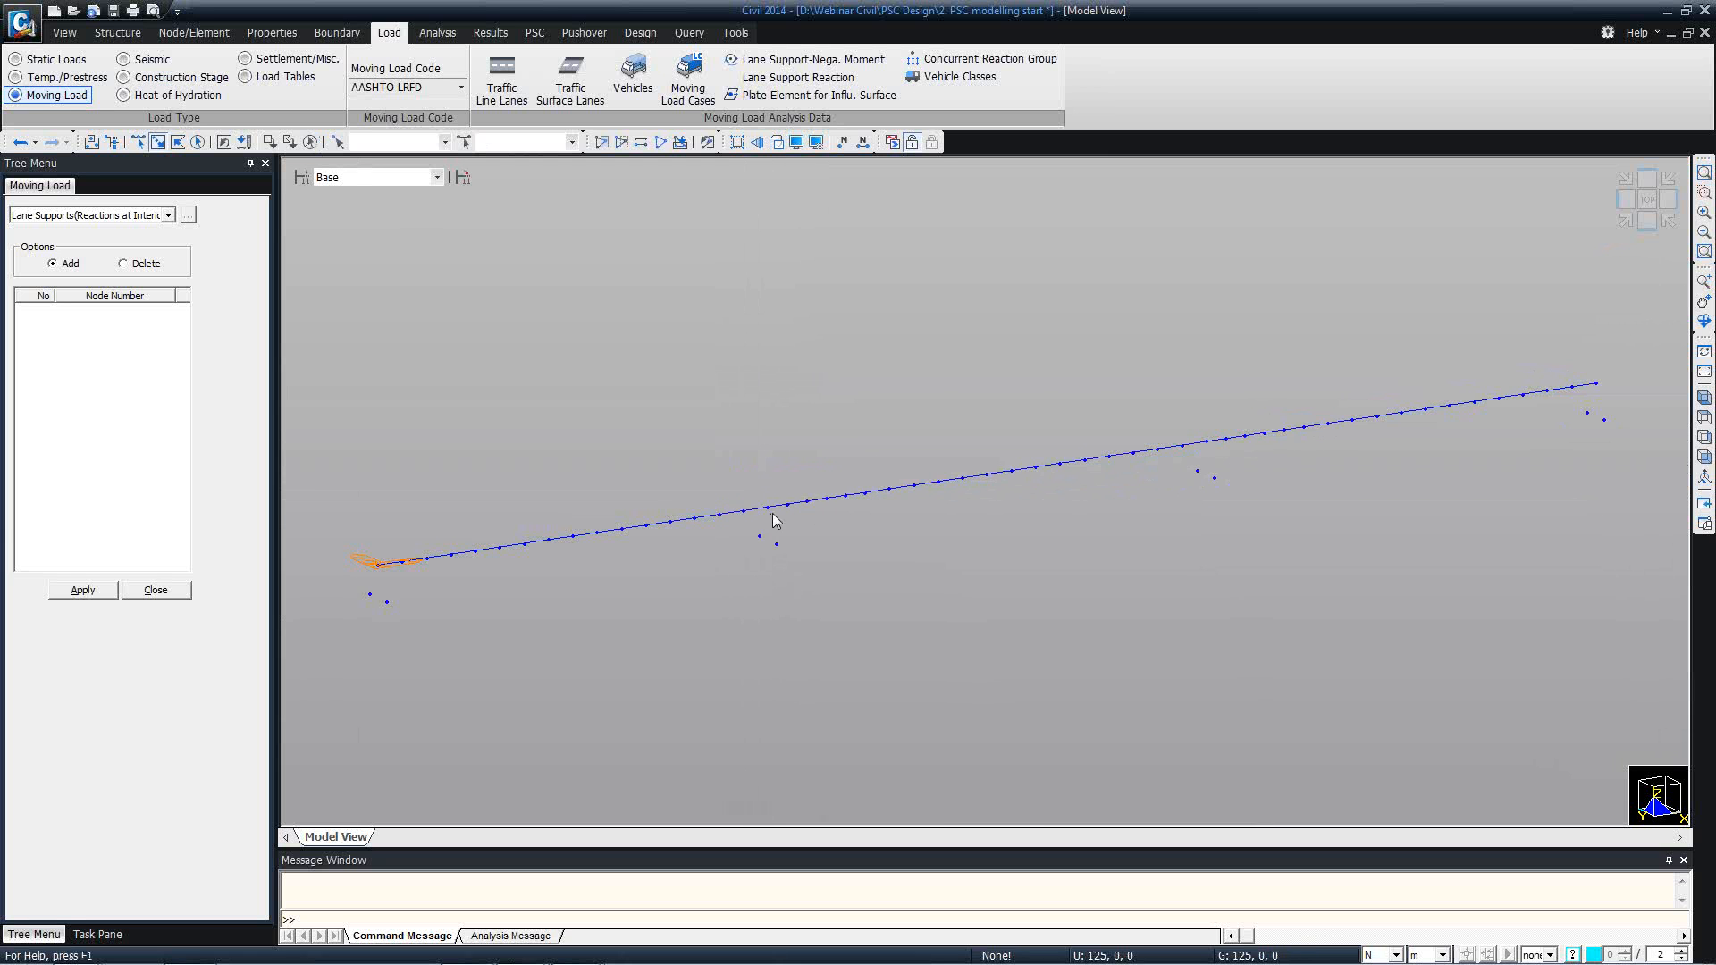
click(1205, 441)
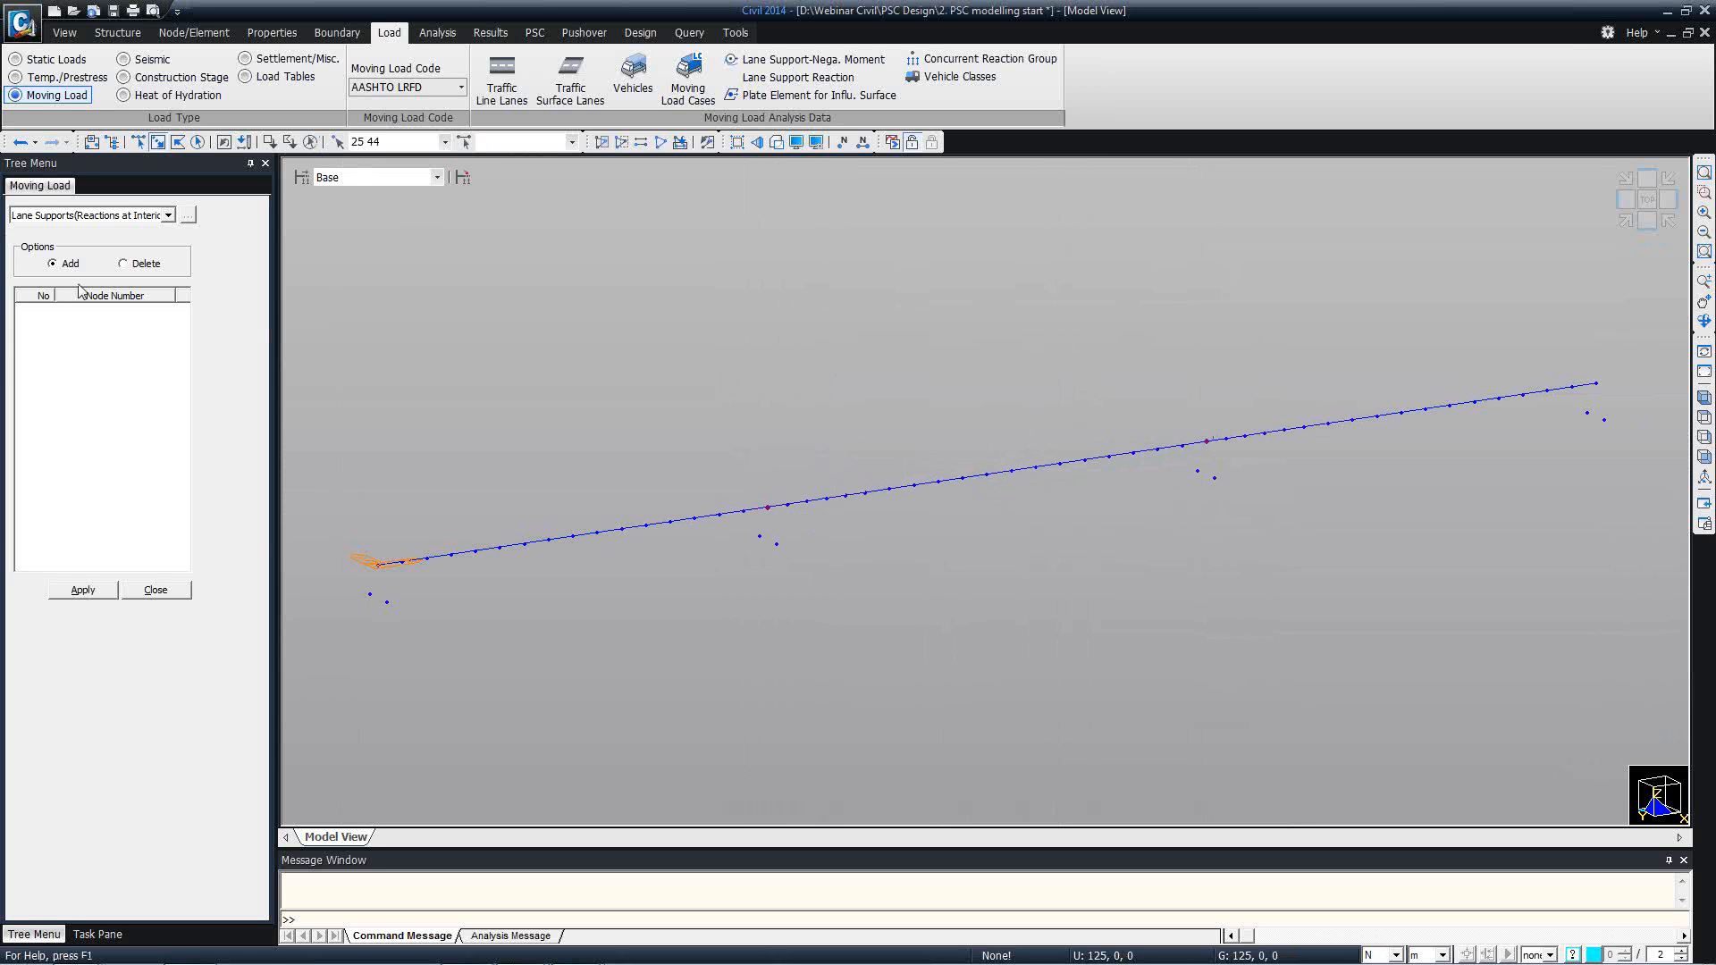
click(85, 591)
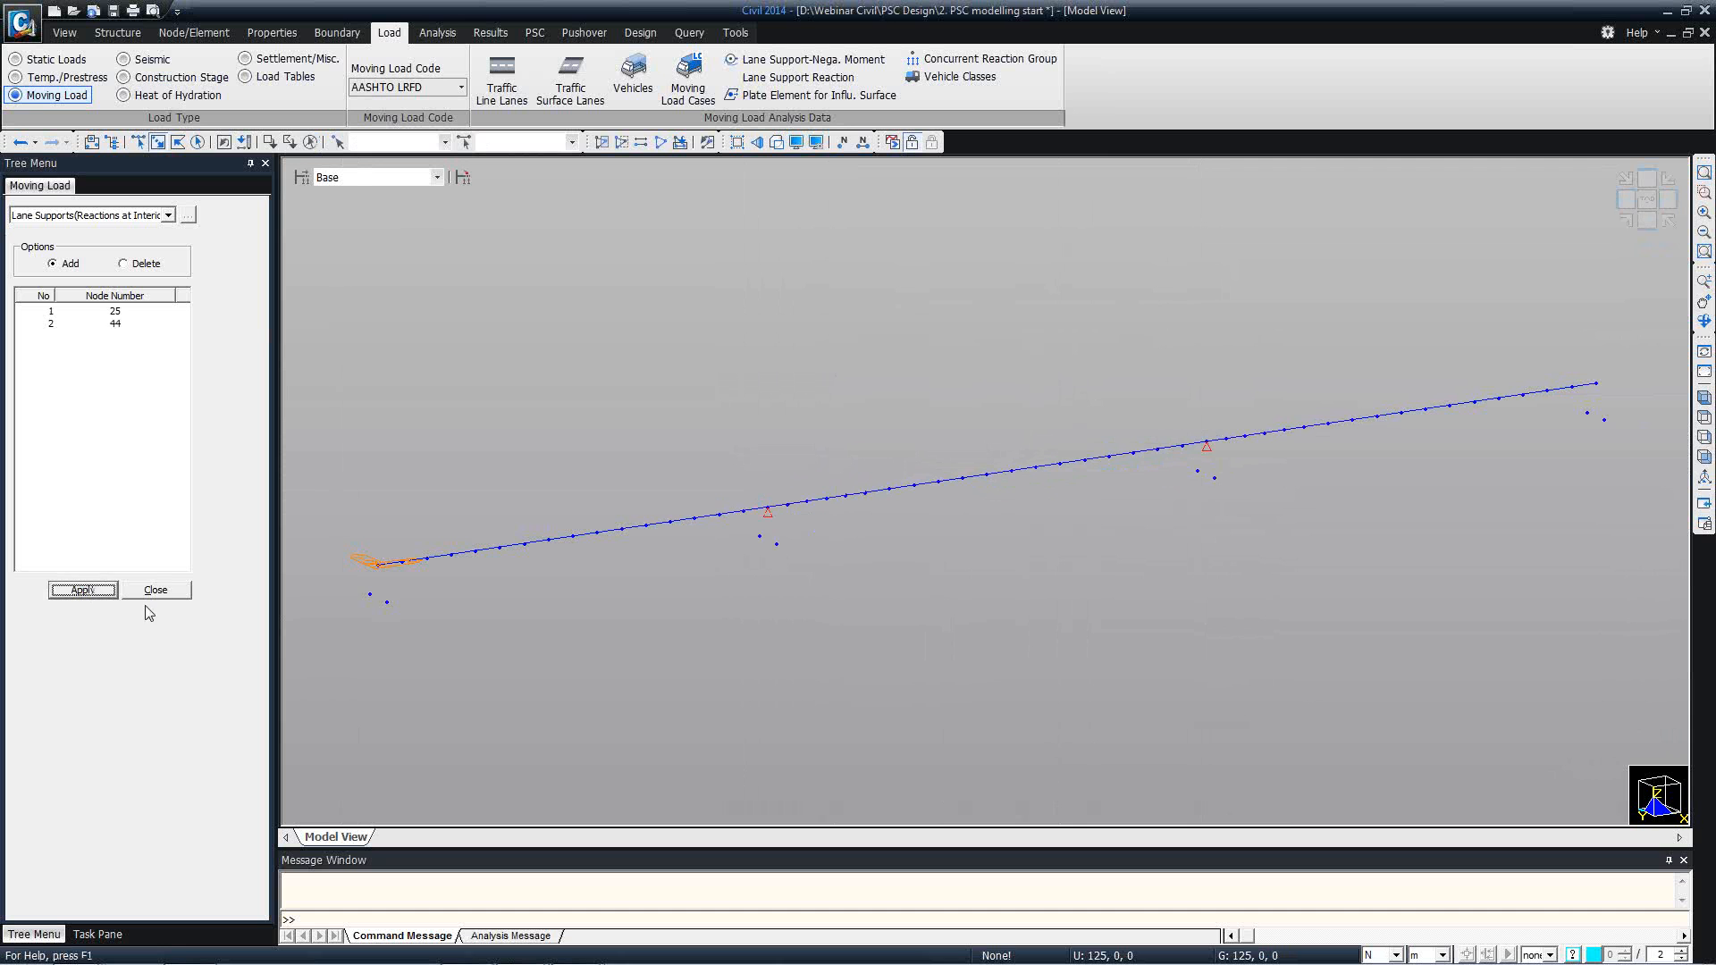
click(159, 589)
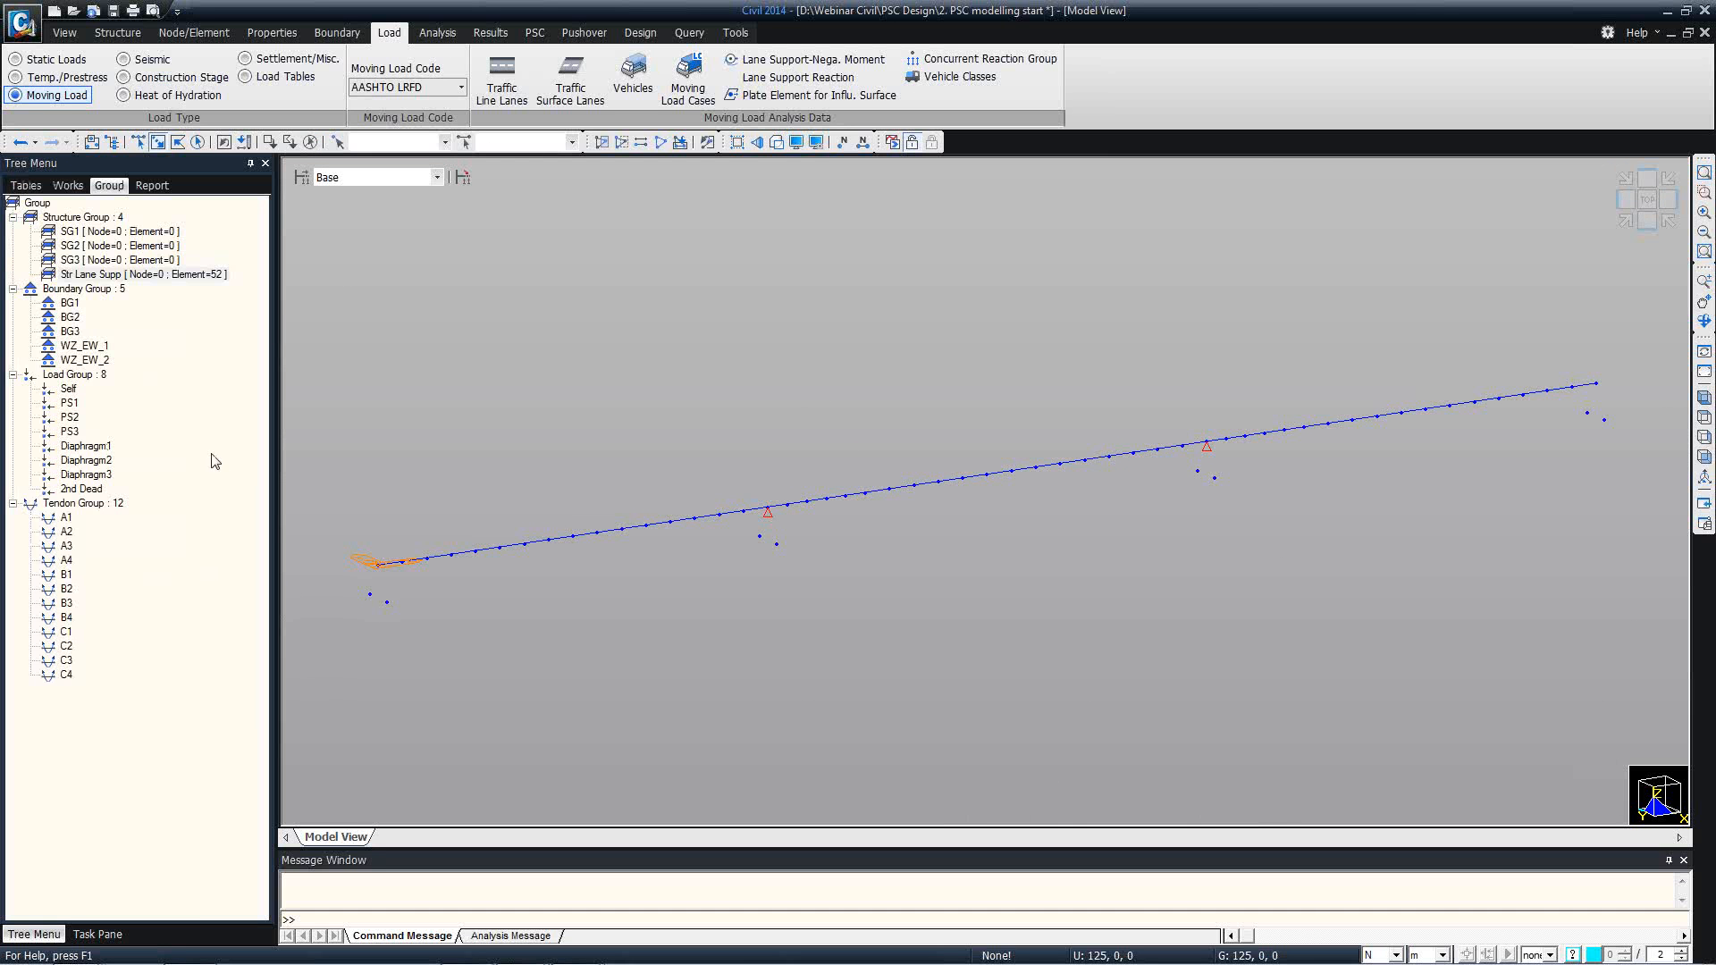
Review the model's works tree and view the presentation slide on the effective width scale factor.
click(78, 188)
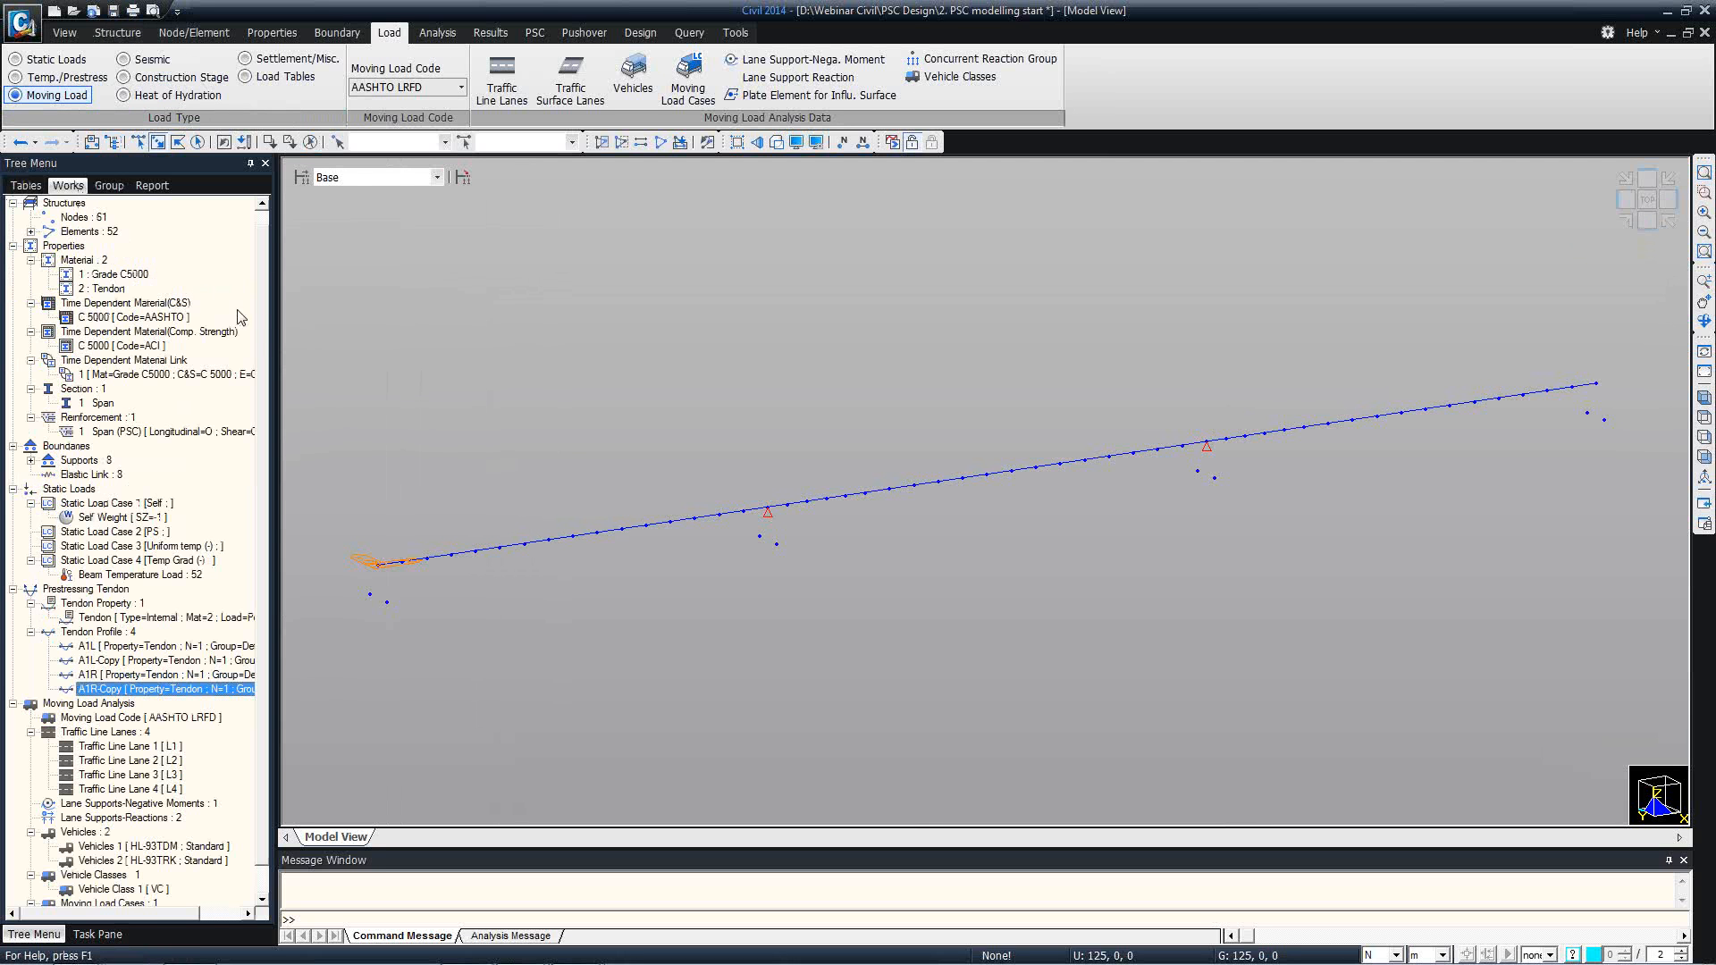
drag(260, 317, 273, 348)
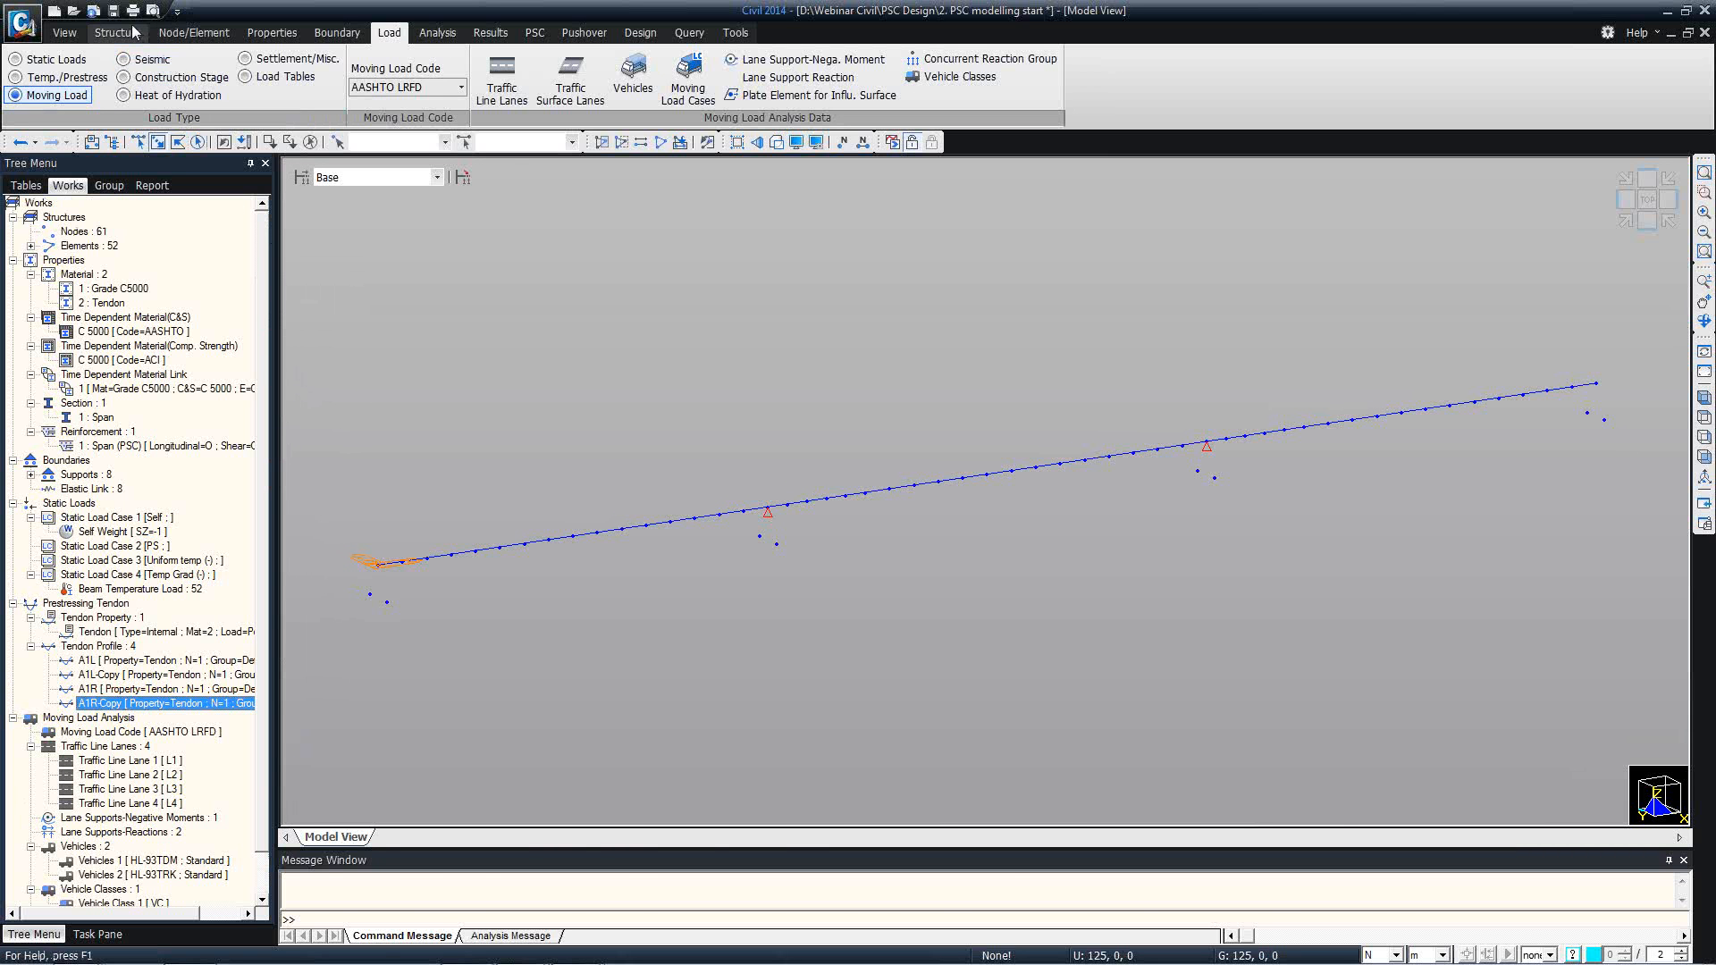
key(alt+Tab)
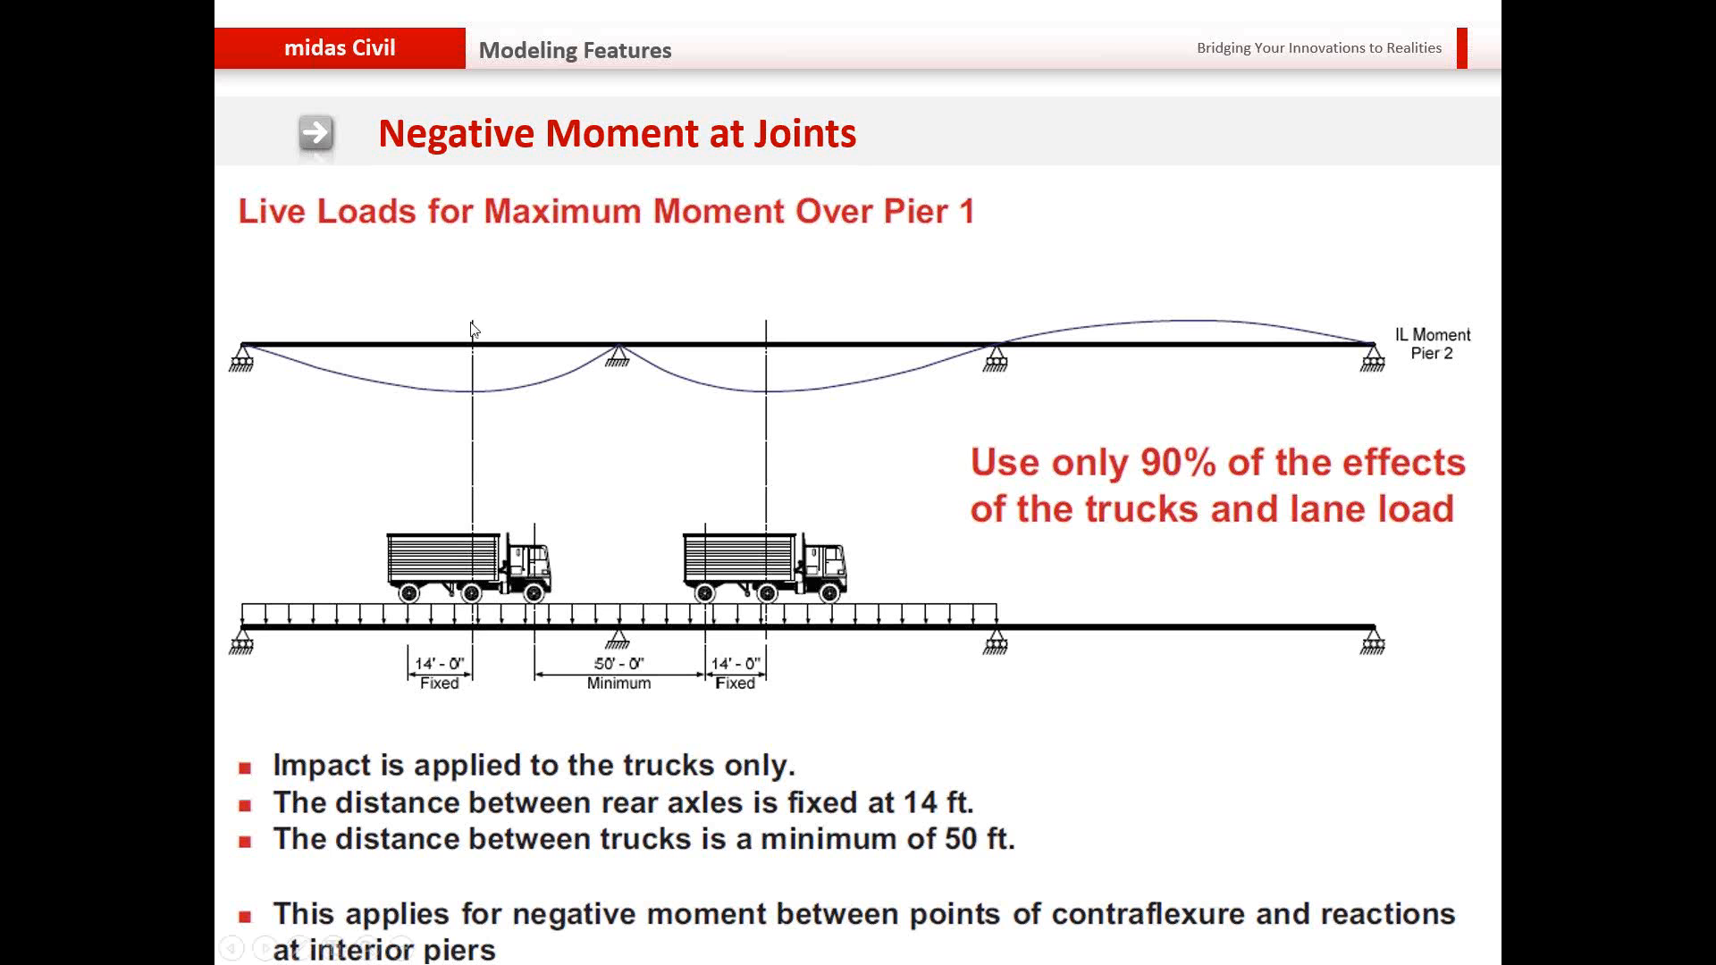
key(Right)
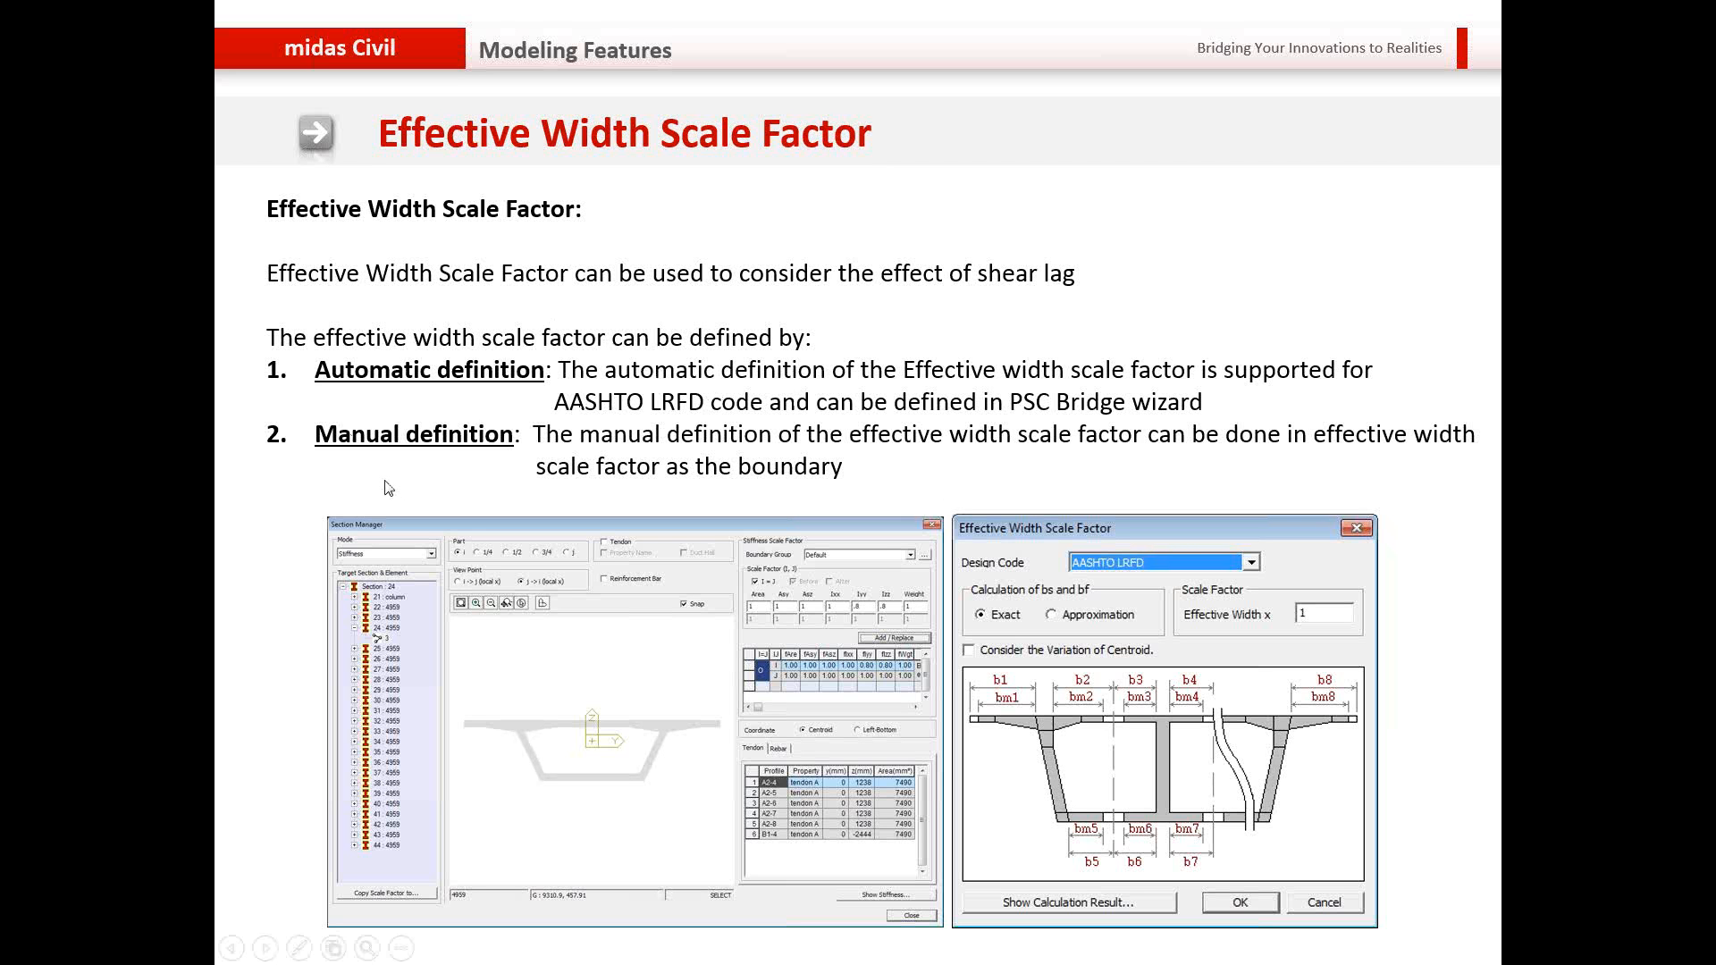
key(alt+Tab)
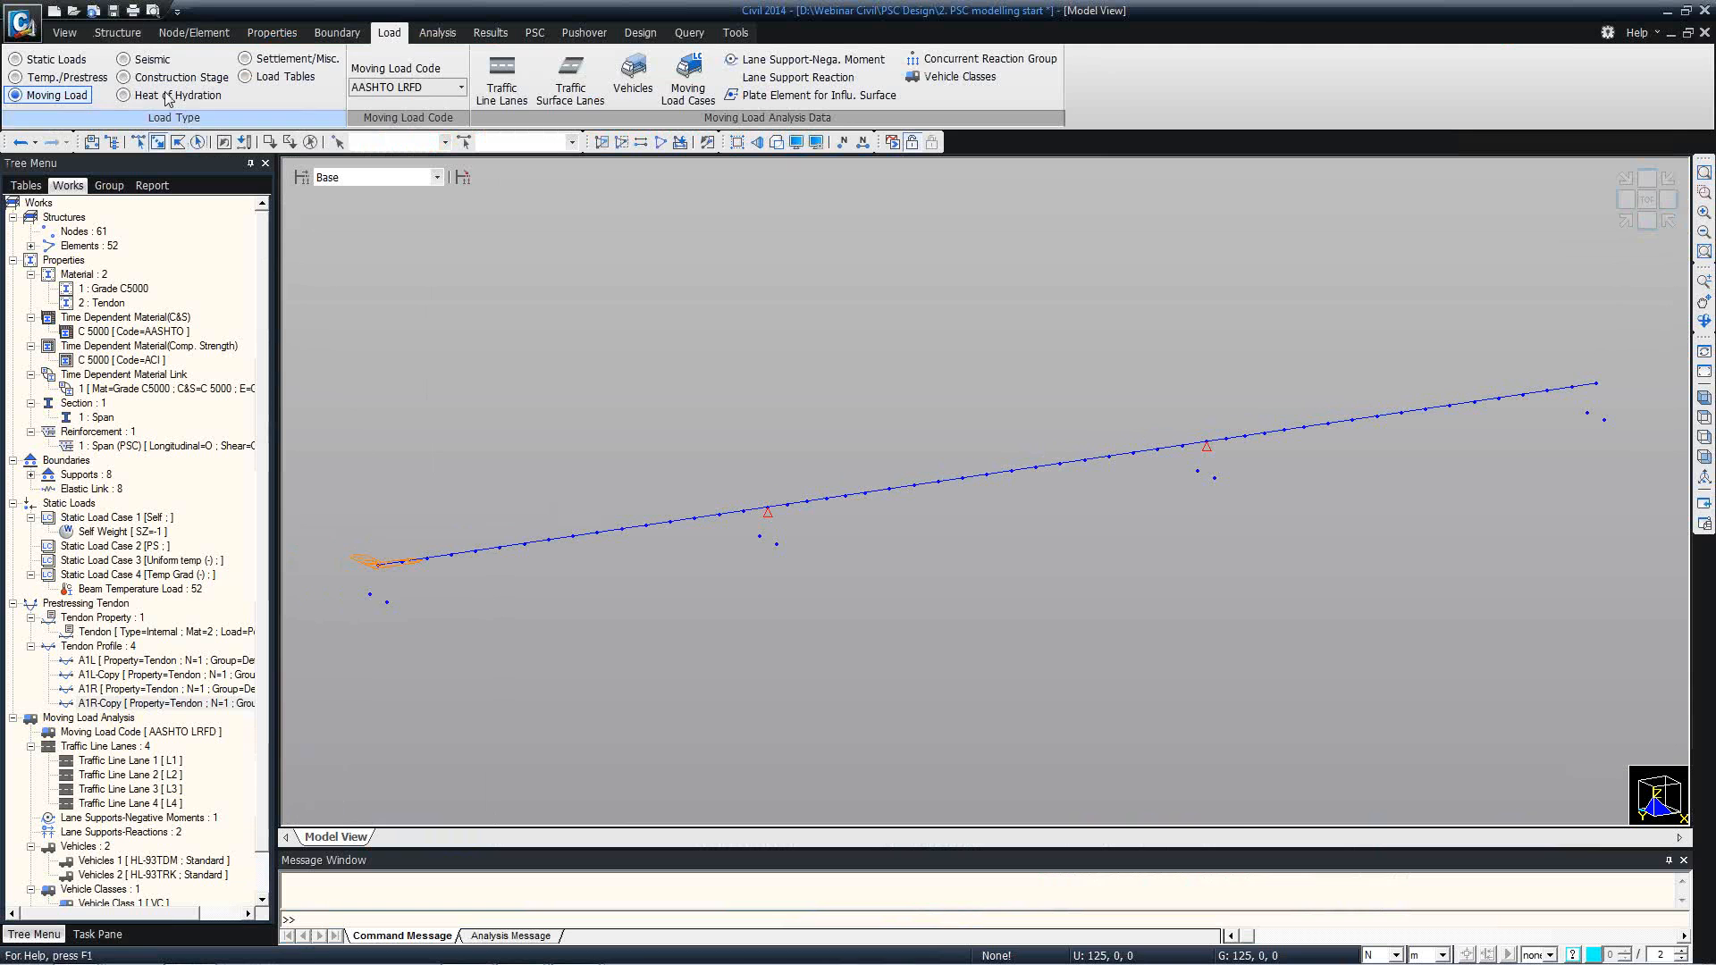
Start PSC span information for a girder named Span with elements 1 to 52, and set element 1's support to I.
click(118, 34)
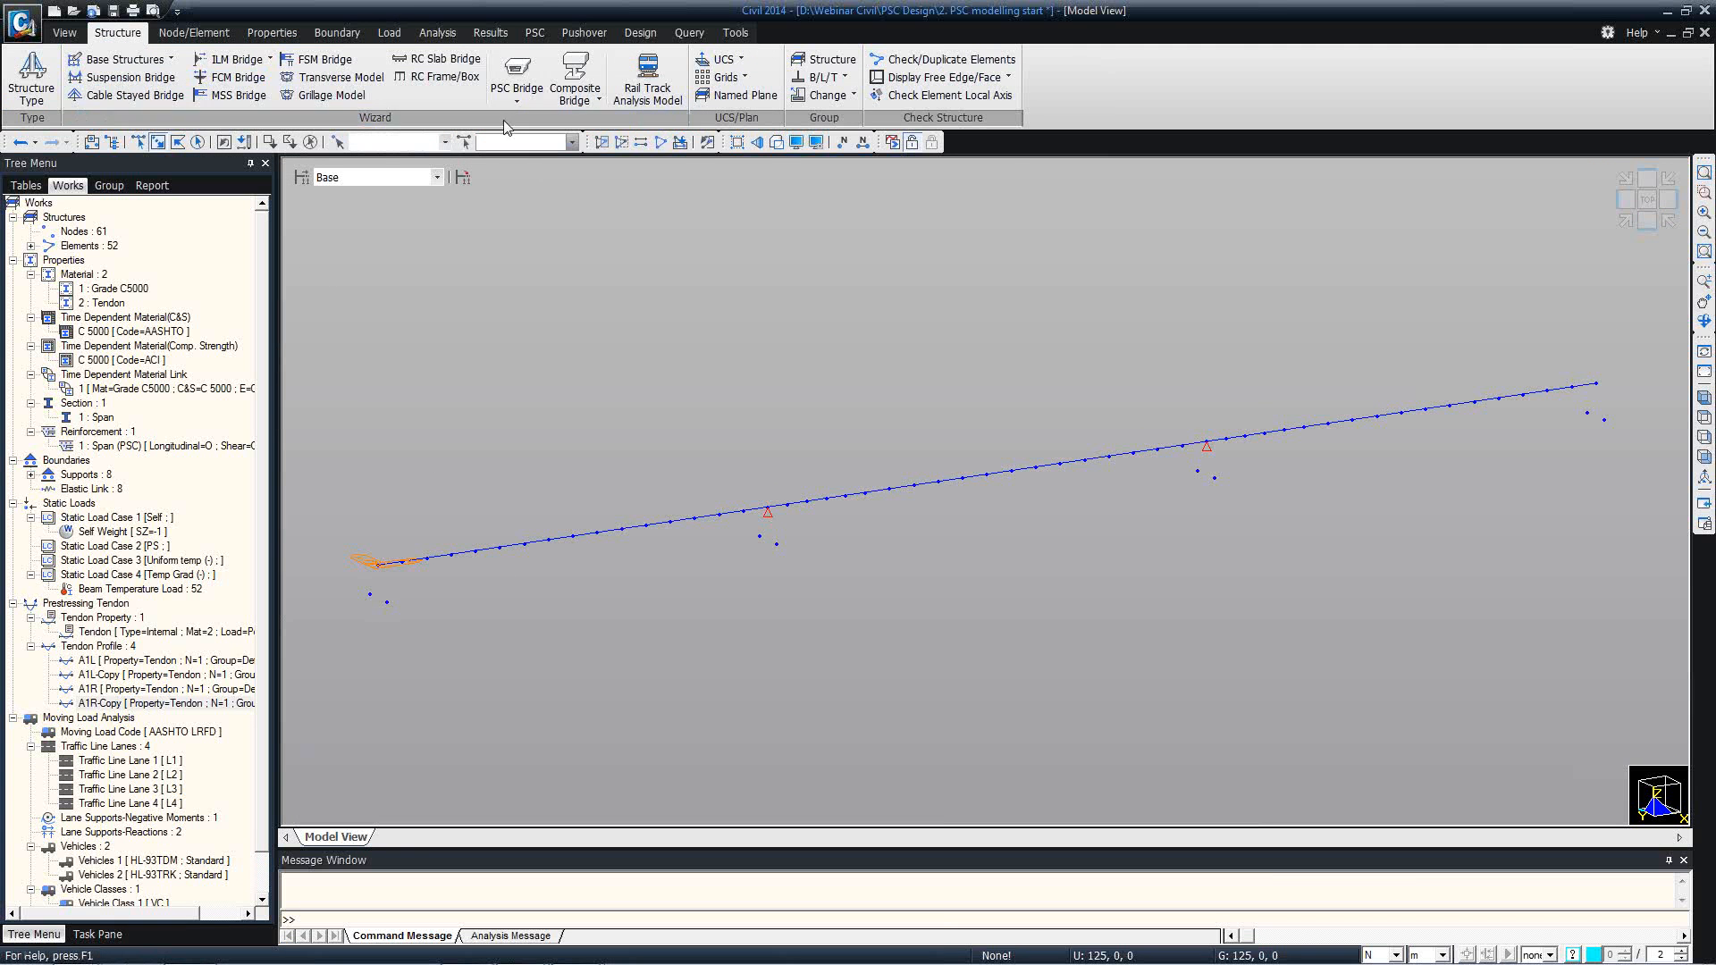
click(518, 93)
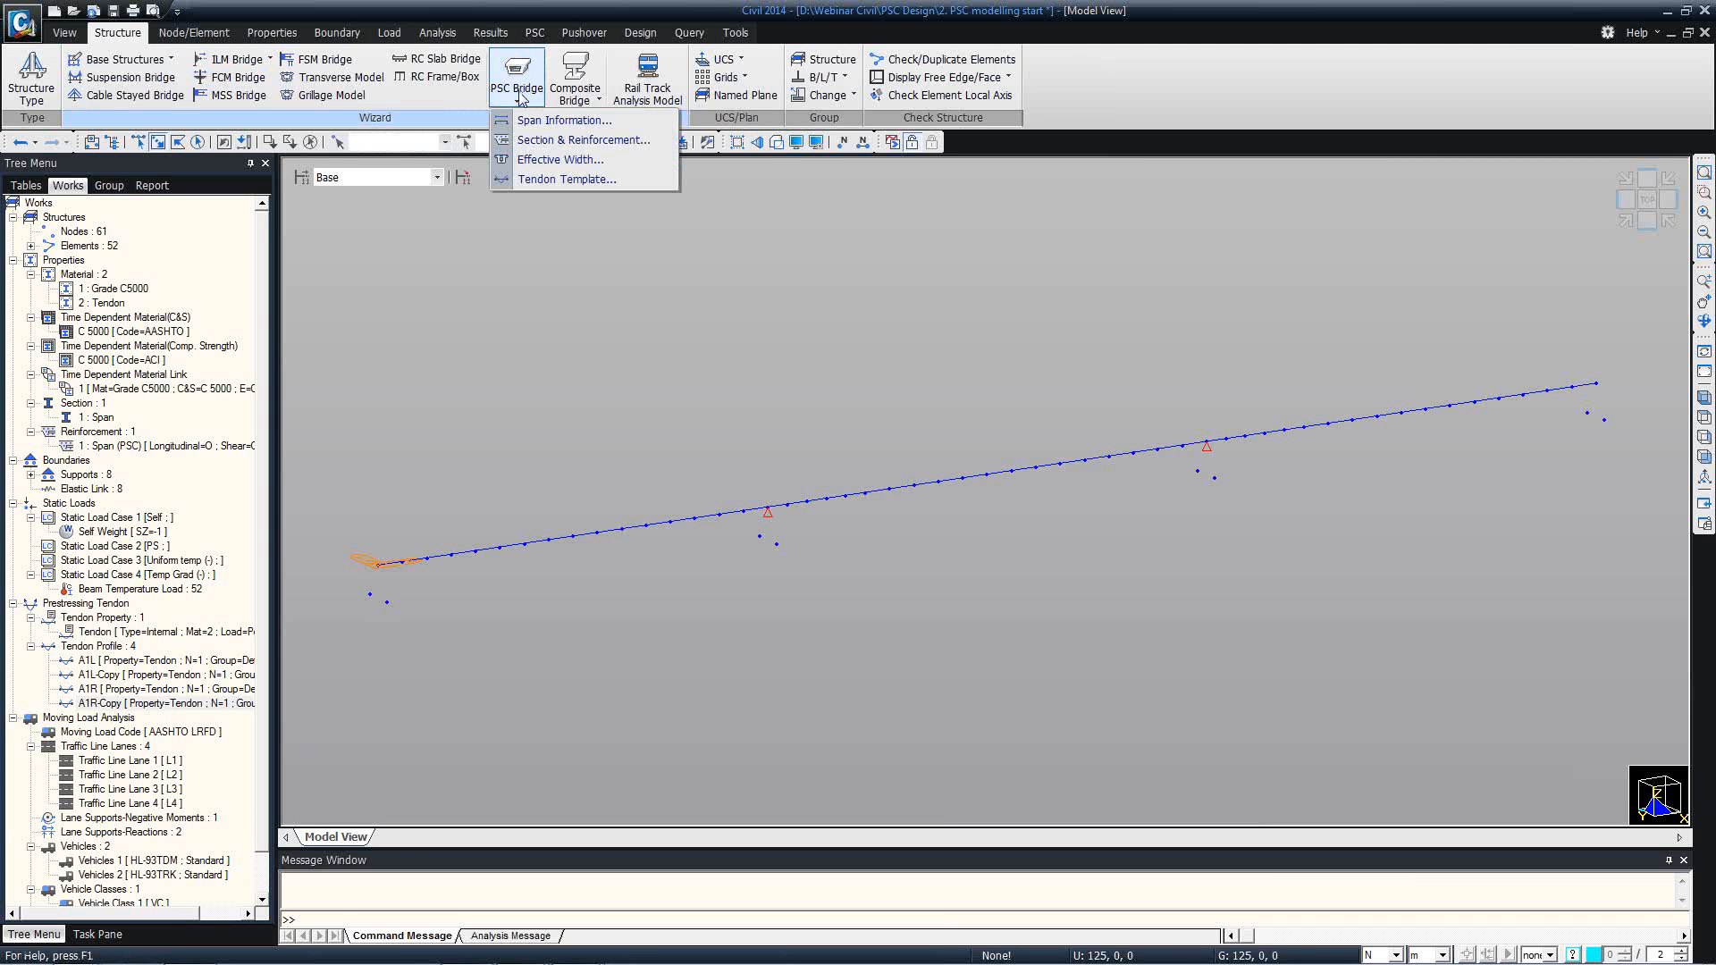
click(564, 120)
drag(186, 19, 221, 138)
click(198, 141)
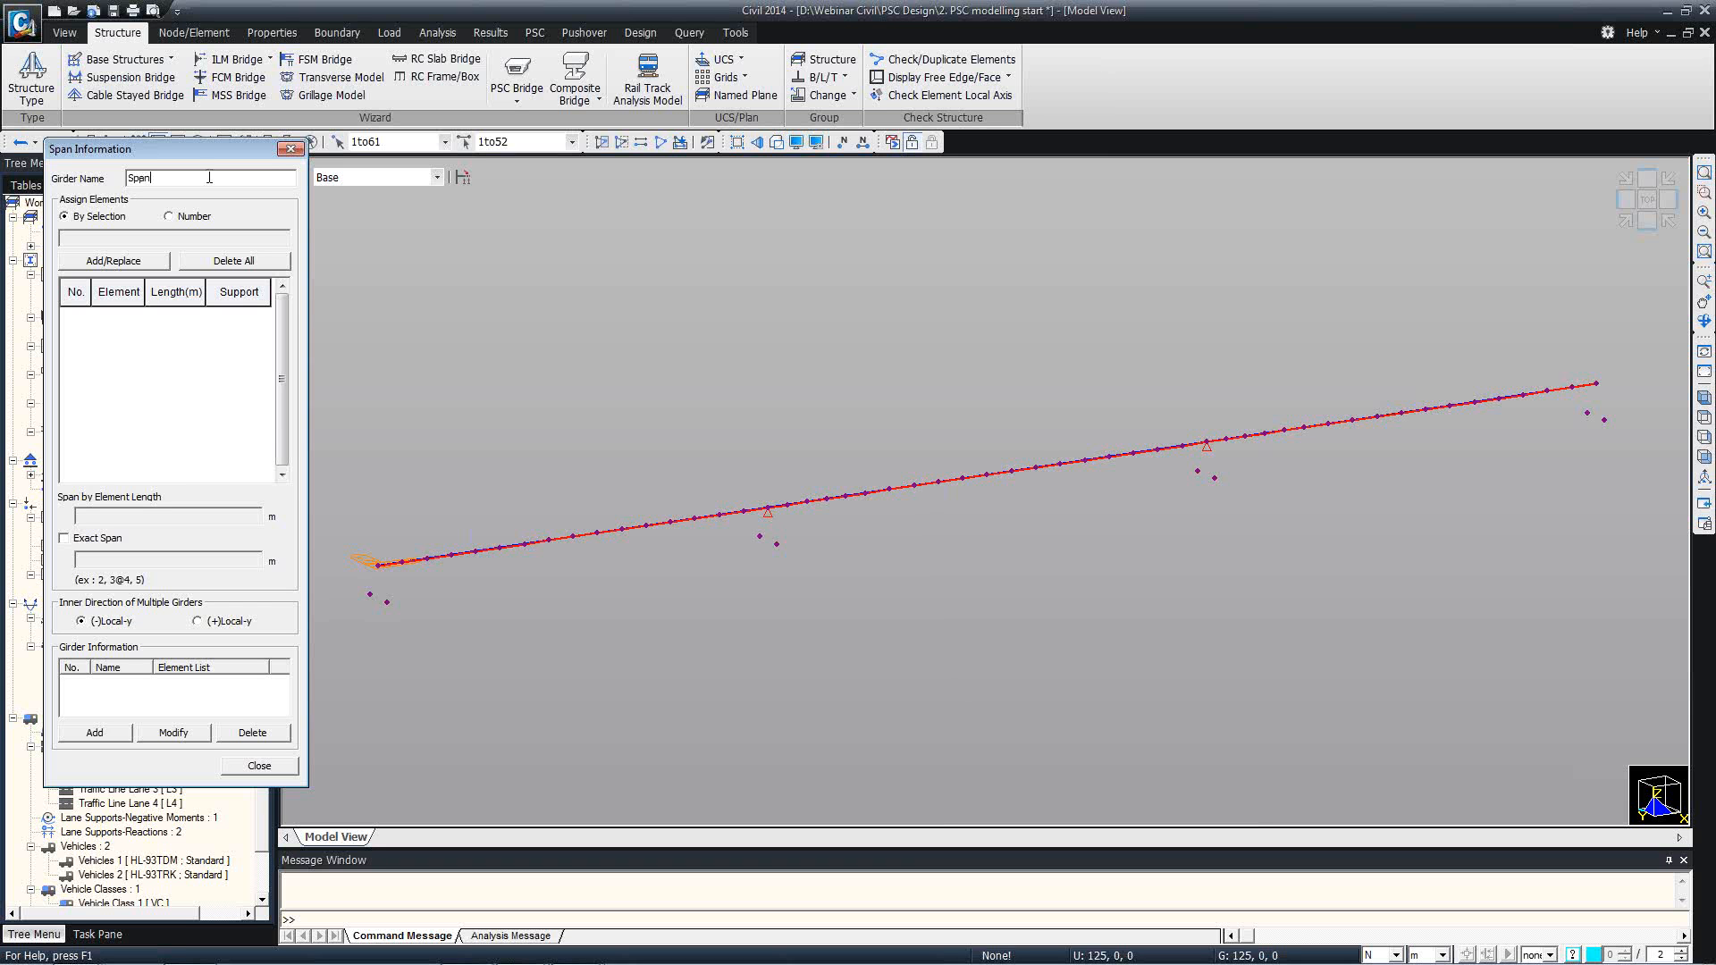
click(154, 263)
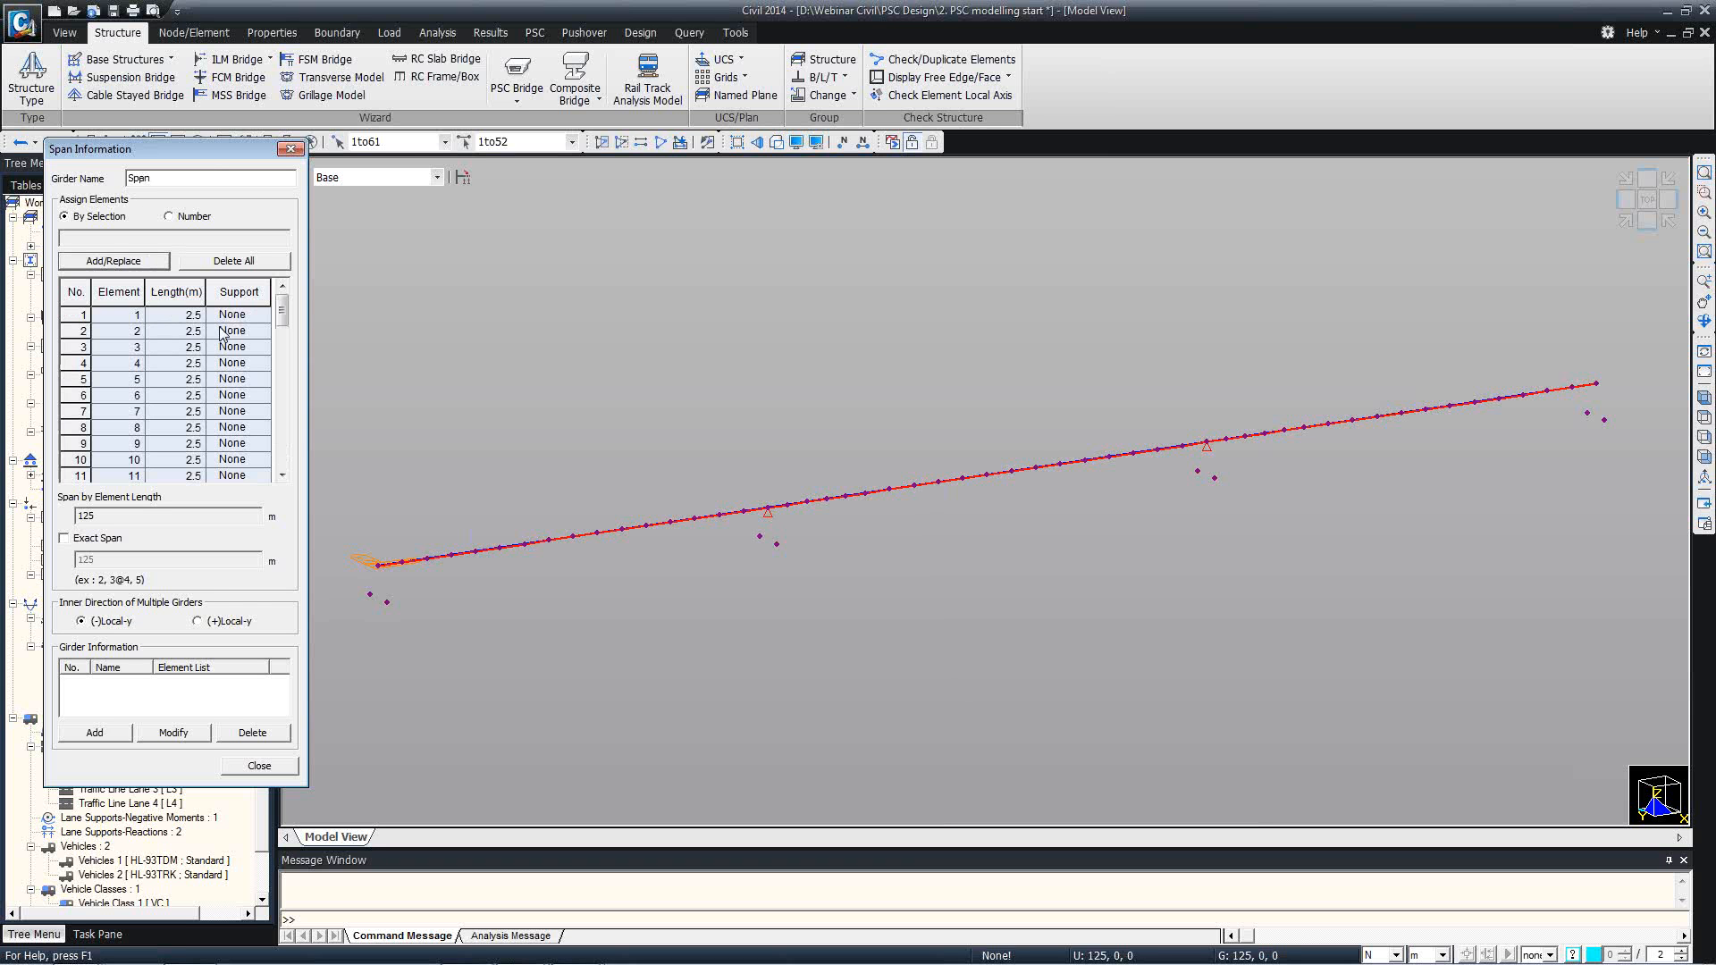
click(261, 319)
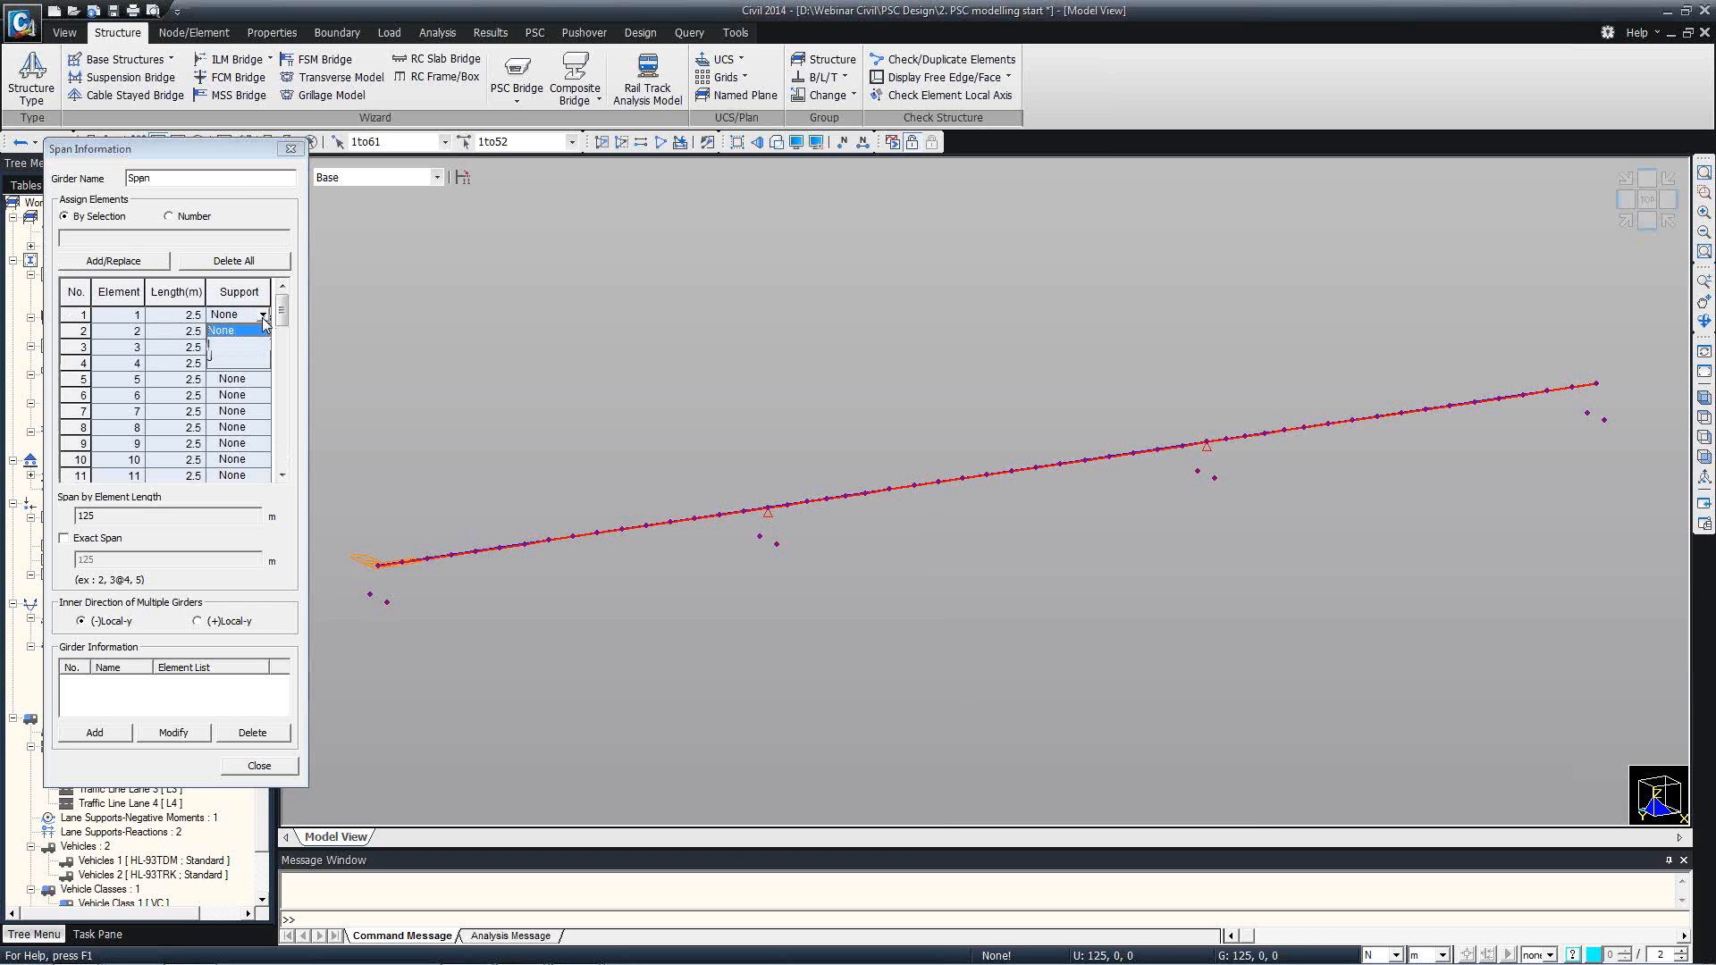
click(228, 355)
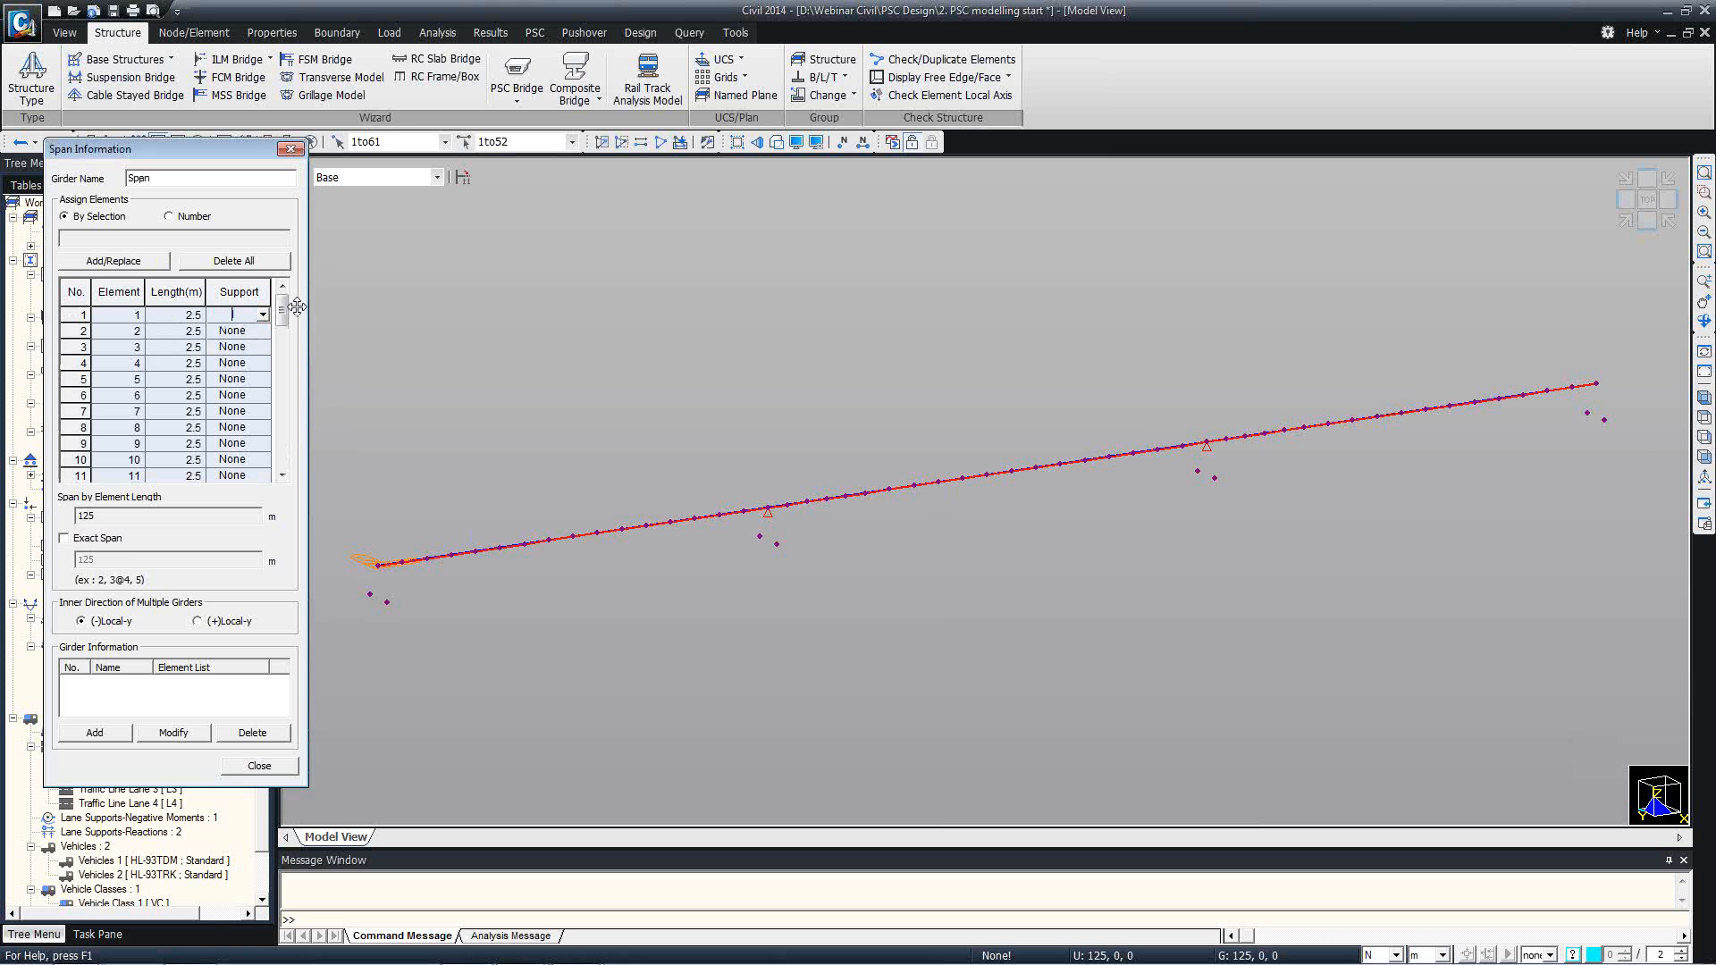
Select the girder nodes and adjoining elements at both interior piers to identify their numbers.
drag(244, 159, 236, 203)
click(310, 142)
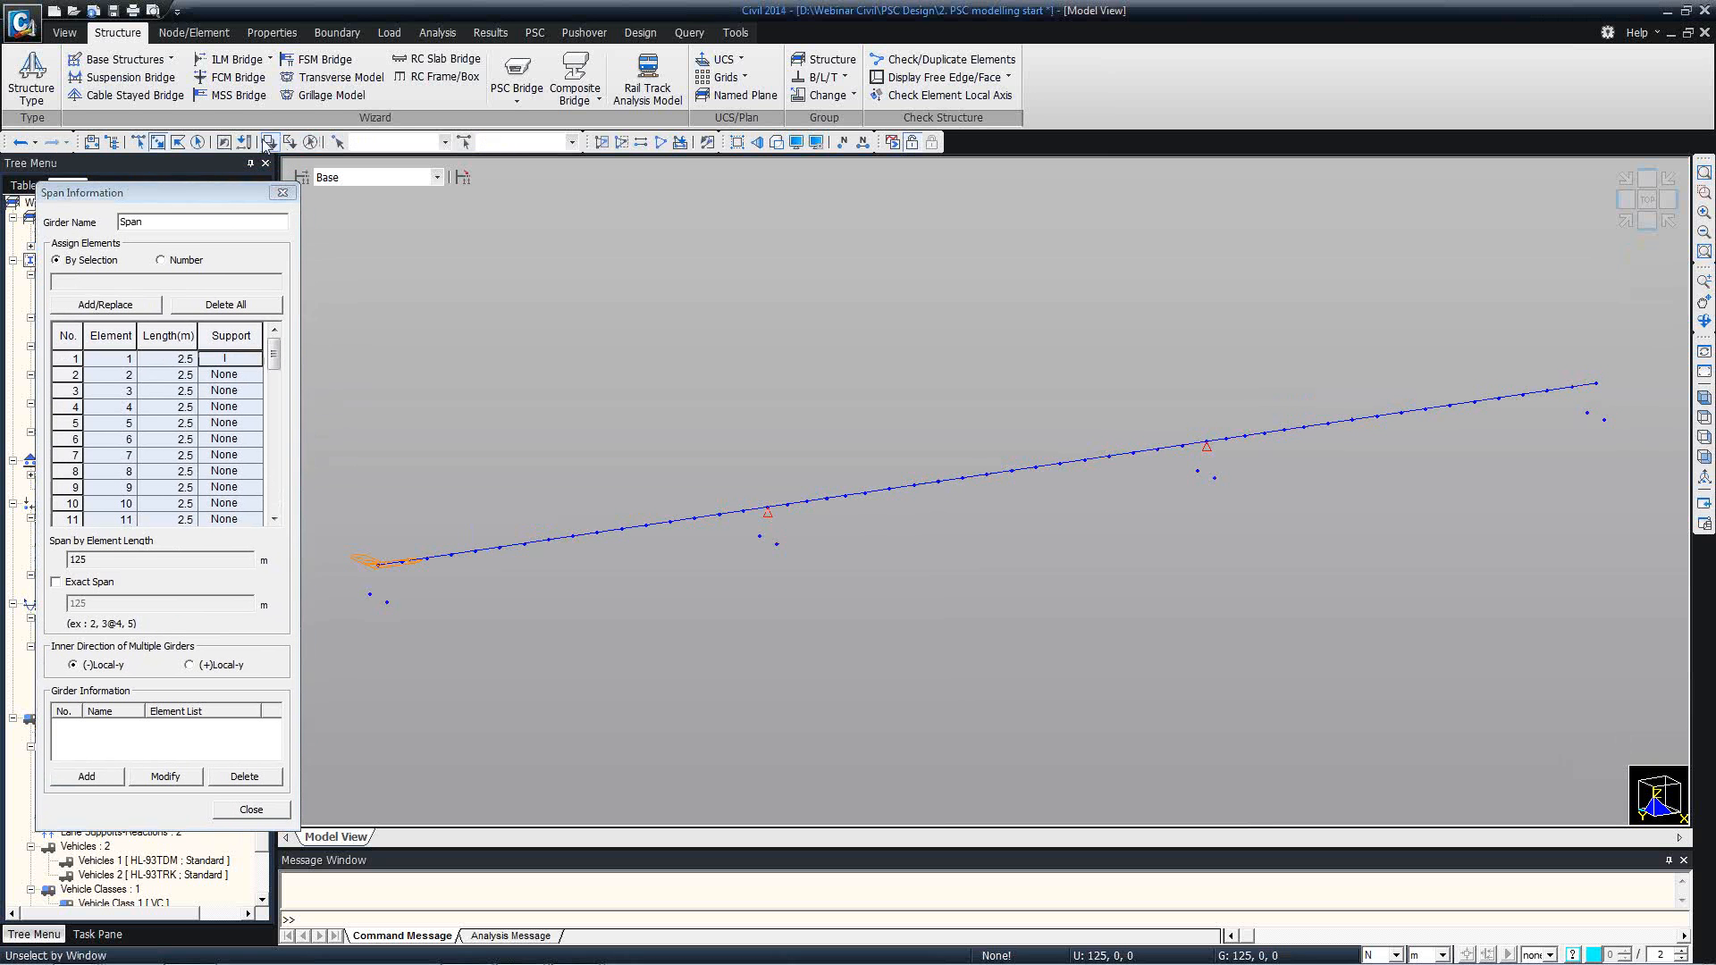
click(765, 512)
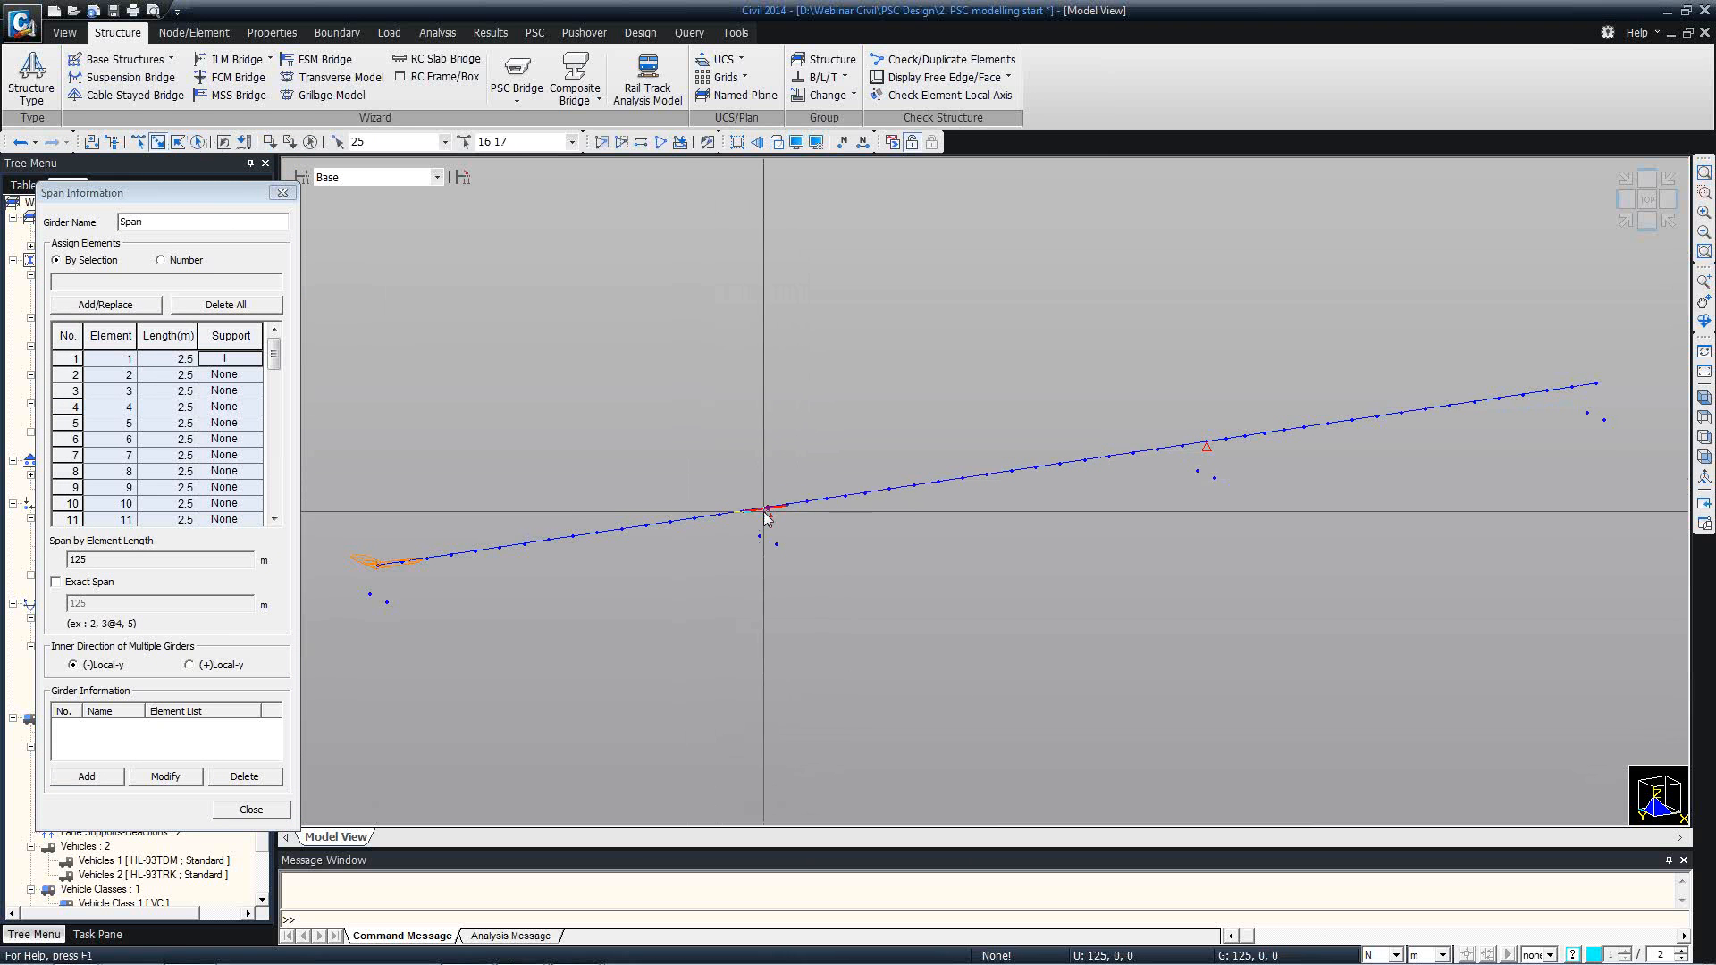
click(1201, 442)
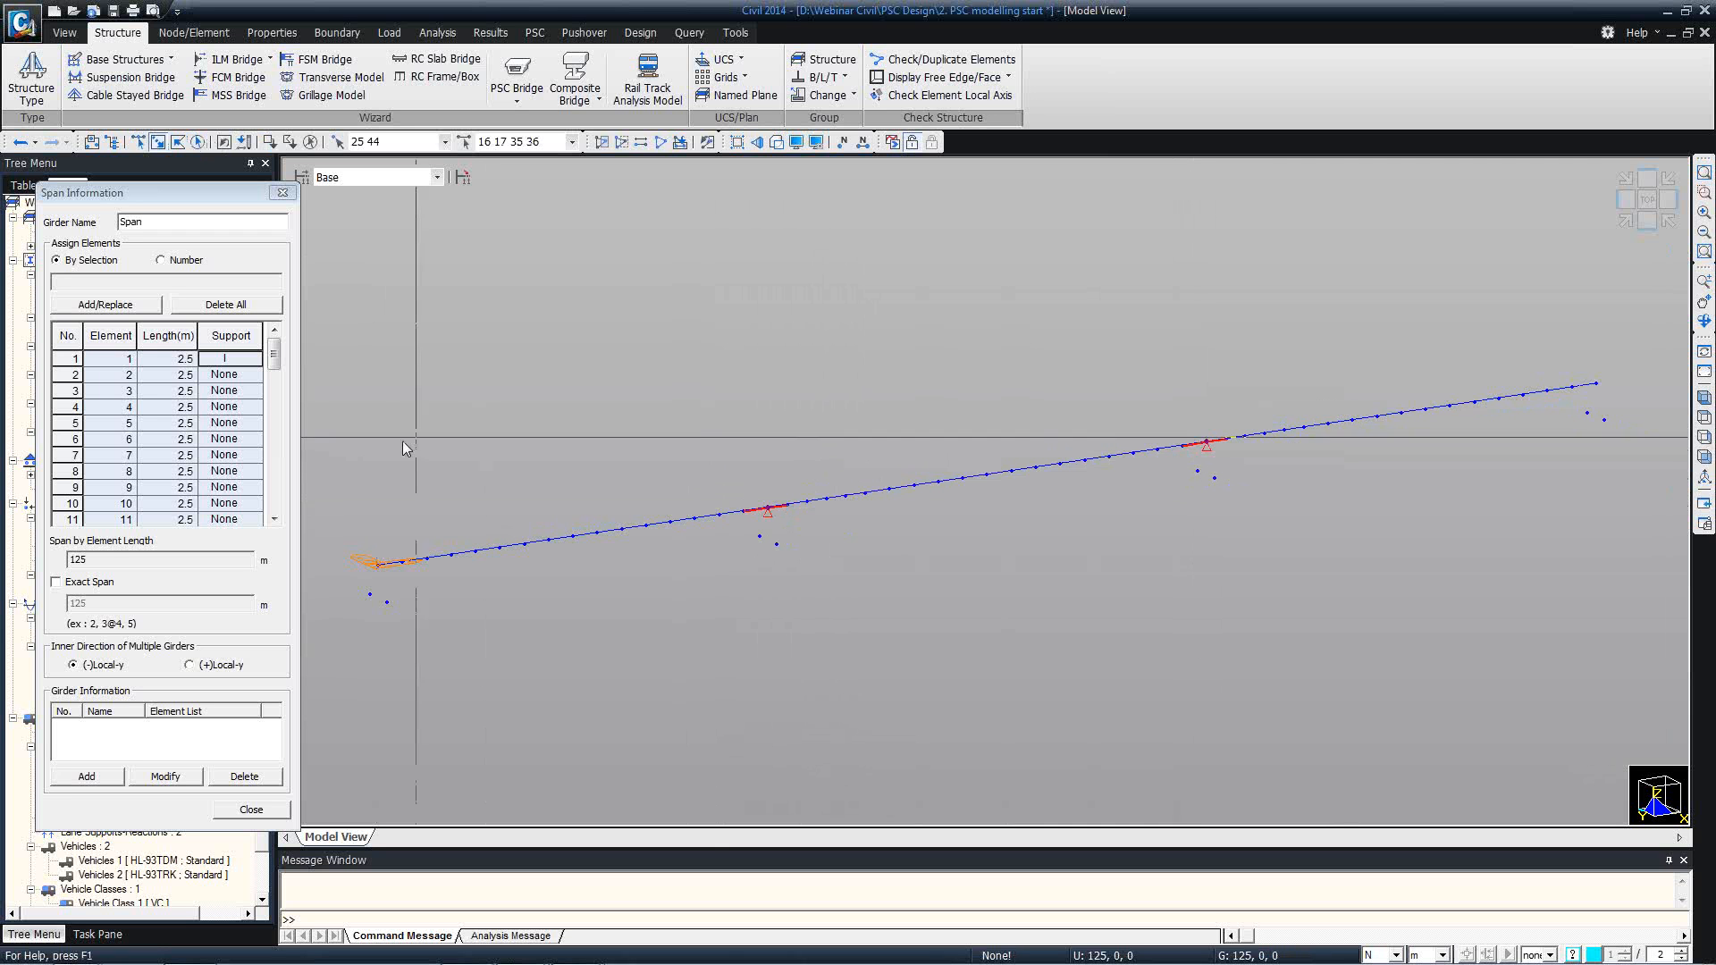
Define the span support at the first interior pier, where elements 16 and 17 meet.
click(274, 519)
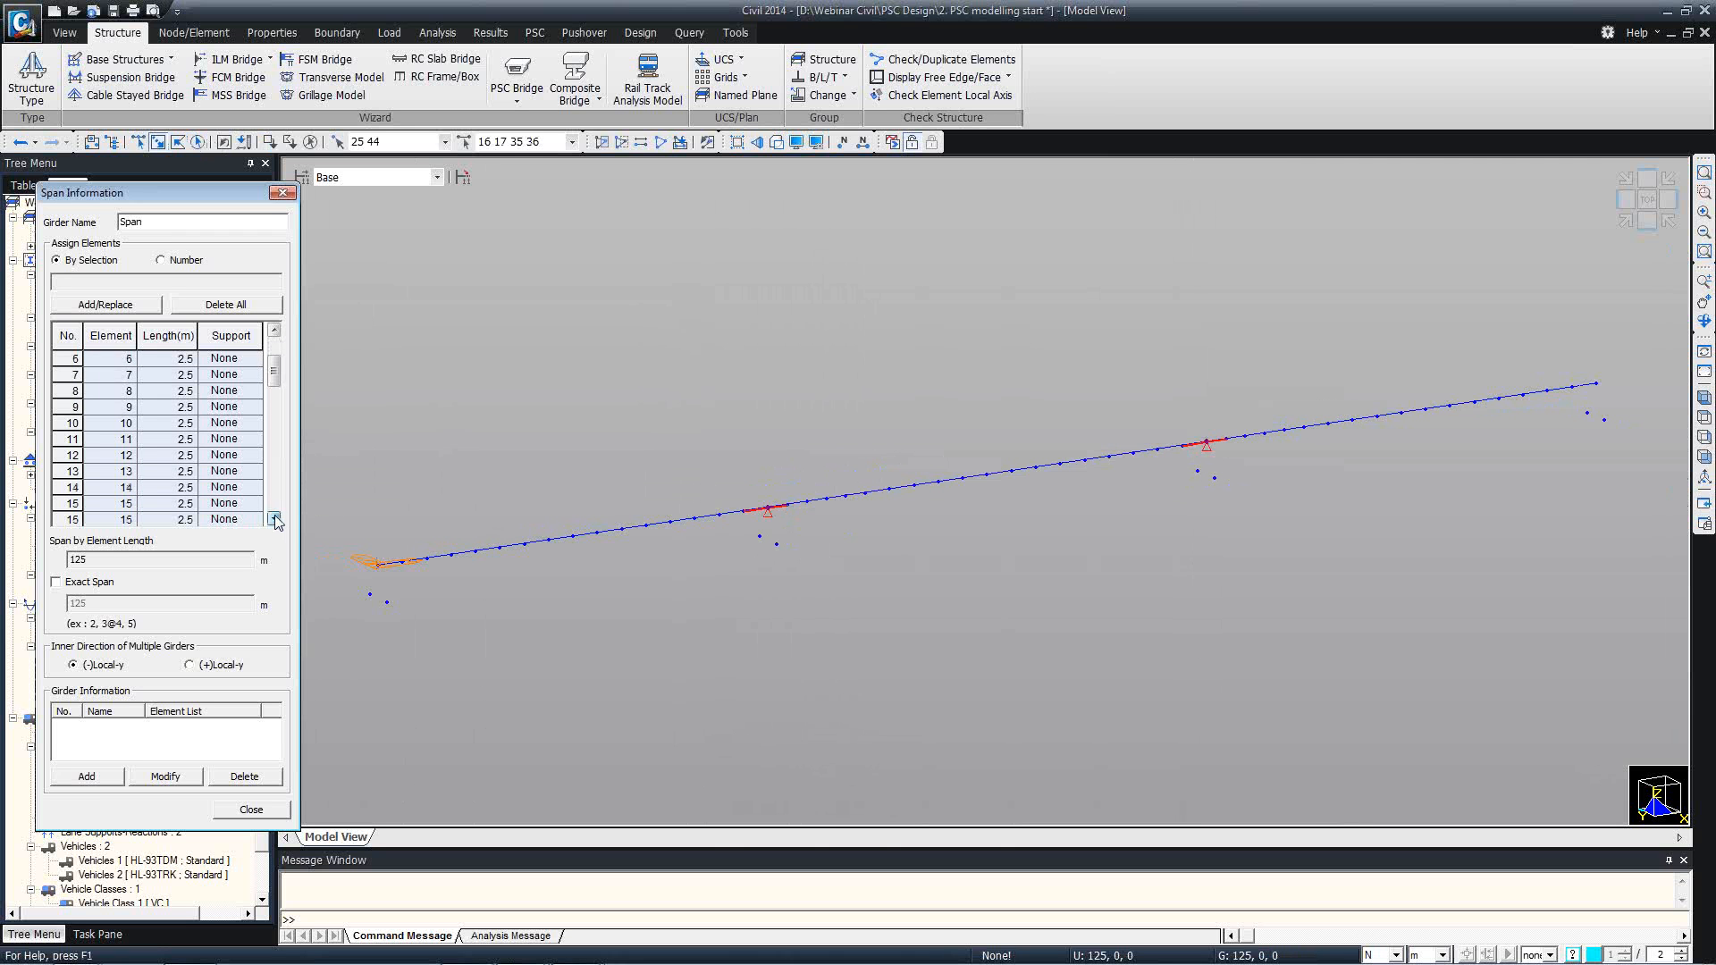
click(275, 520)
click(274, 519)
click(275, 519)
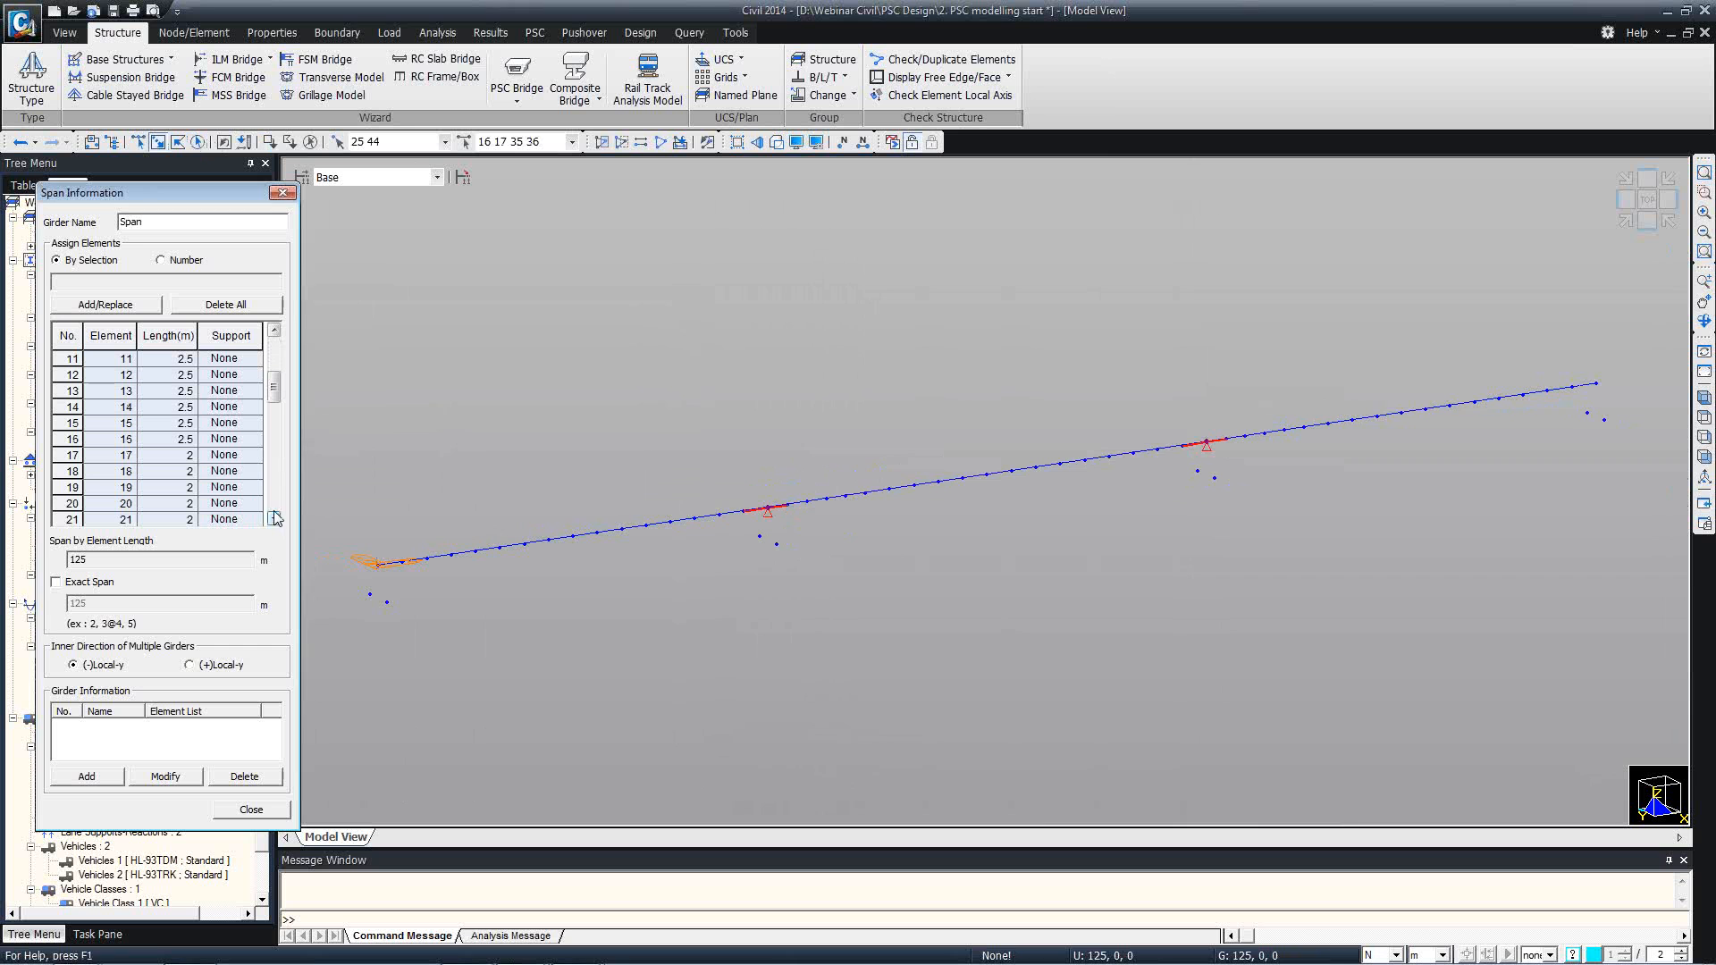
click(256, 441)
click(254, 455)
click(210, 492)
Define the span support at the second interior pier, where elements 35 and 36 meet.
click(276, 426)
mouse_move(274, 420)
mouse_down()
mouse_move(274, 491)
mouse_move(275, 453)
mouse_up()
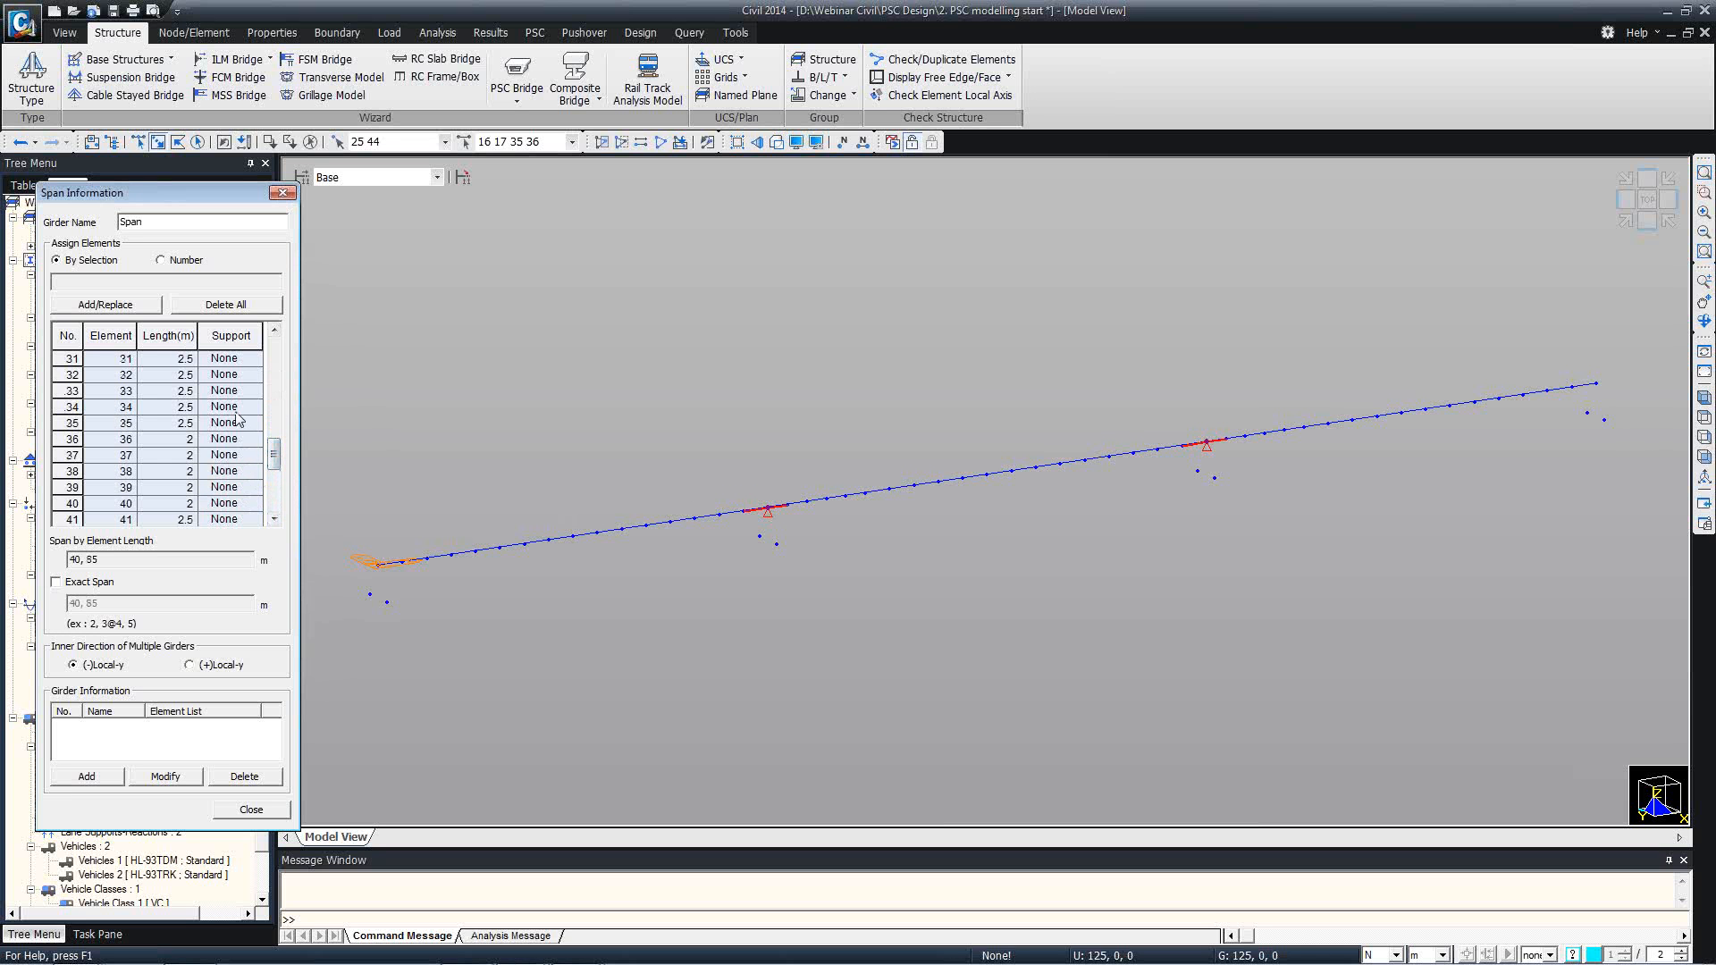
click(256, 430)
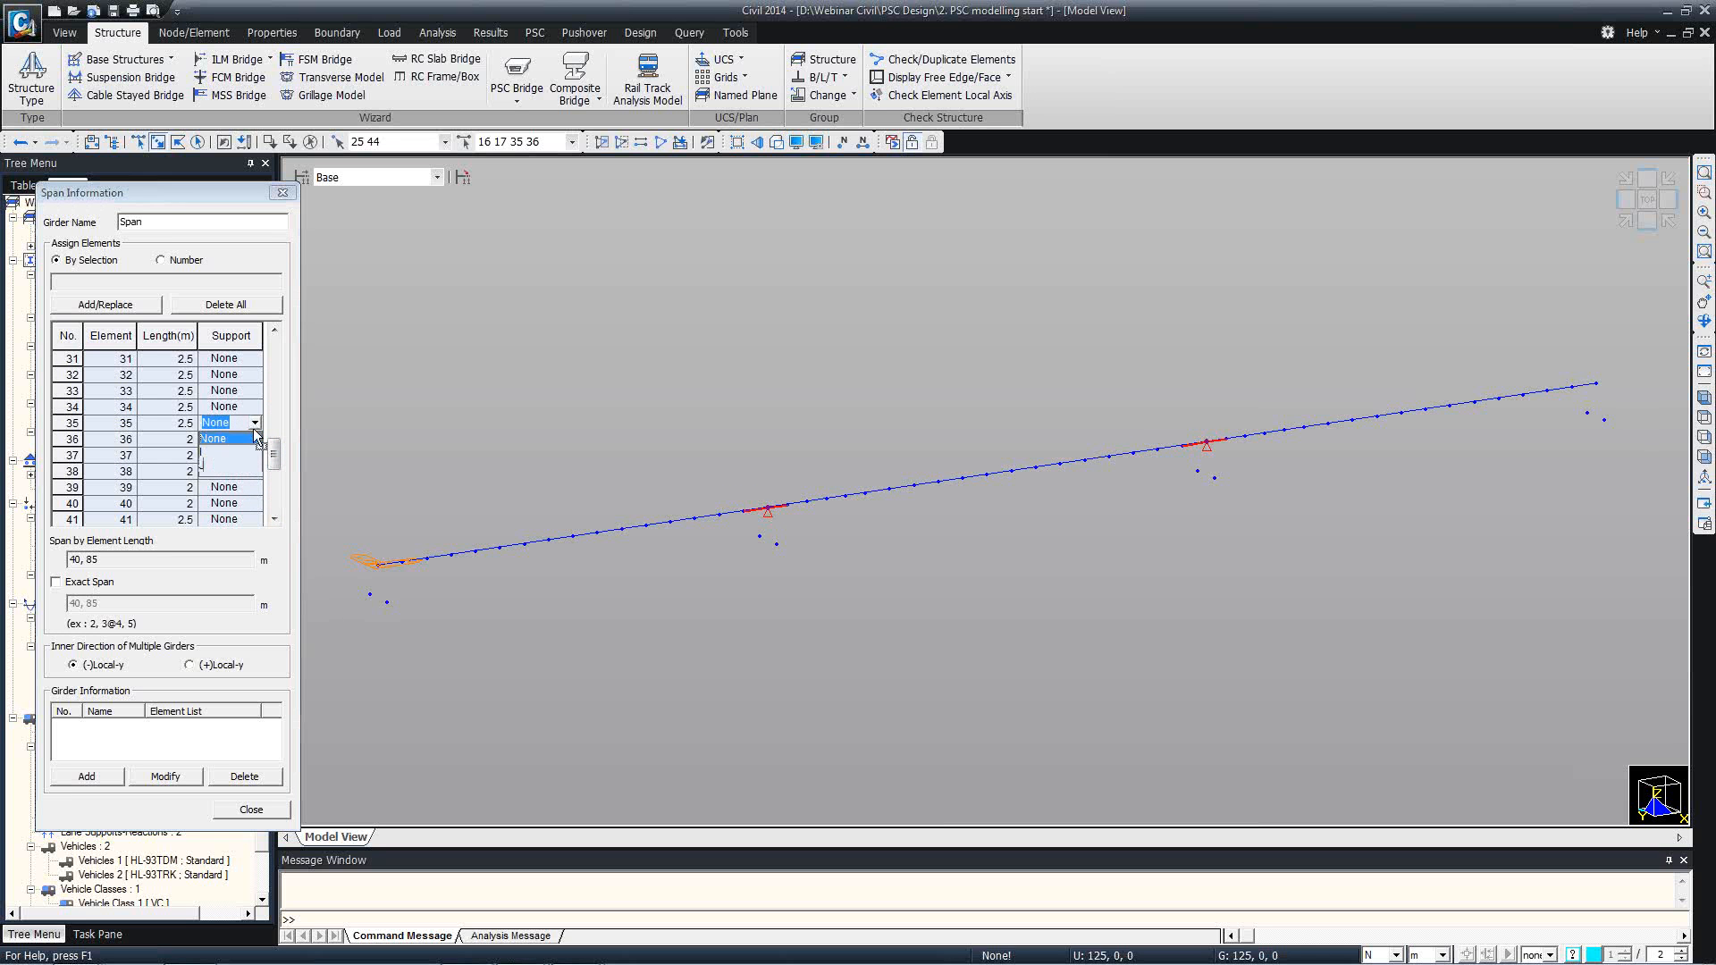
click(224, 470)
click(257, 447)
click(255, 440)
click(223, 470)
Set element 52's support to J and add the girder Span to the span information.
drag(274, 456, 268, 507)
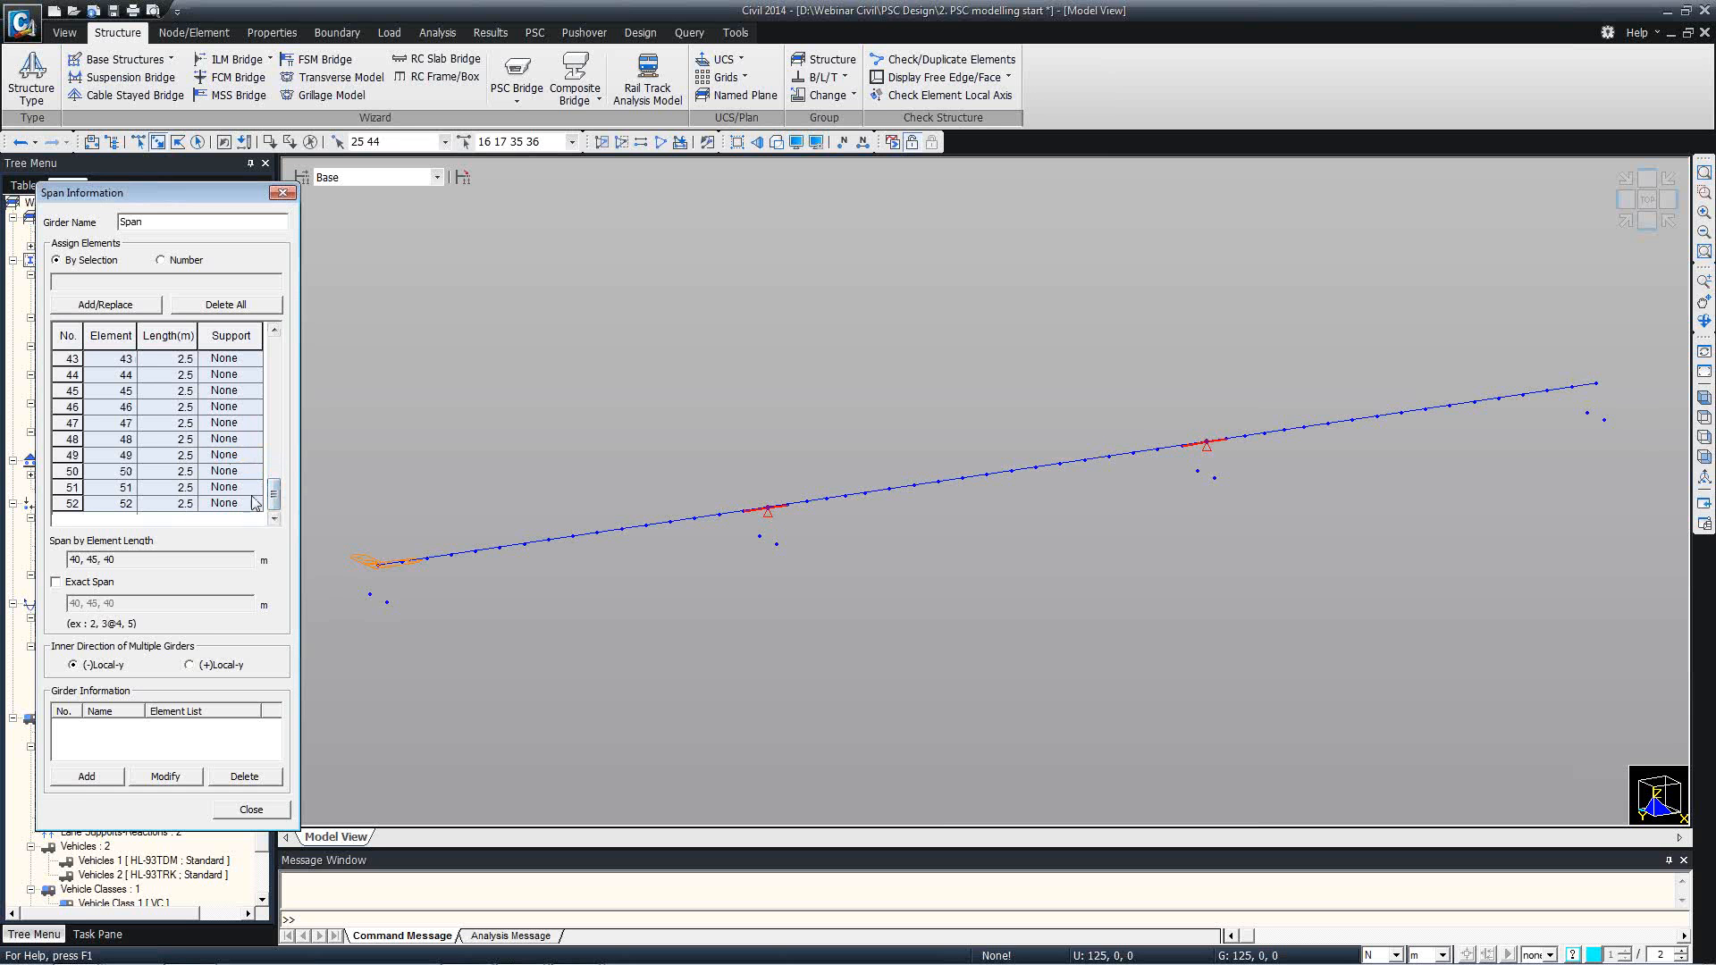
click(254, 504)
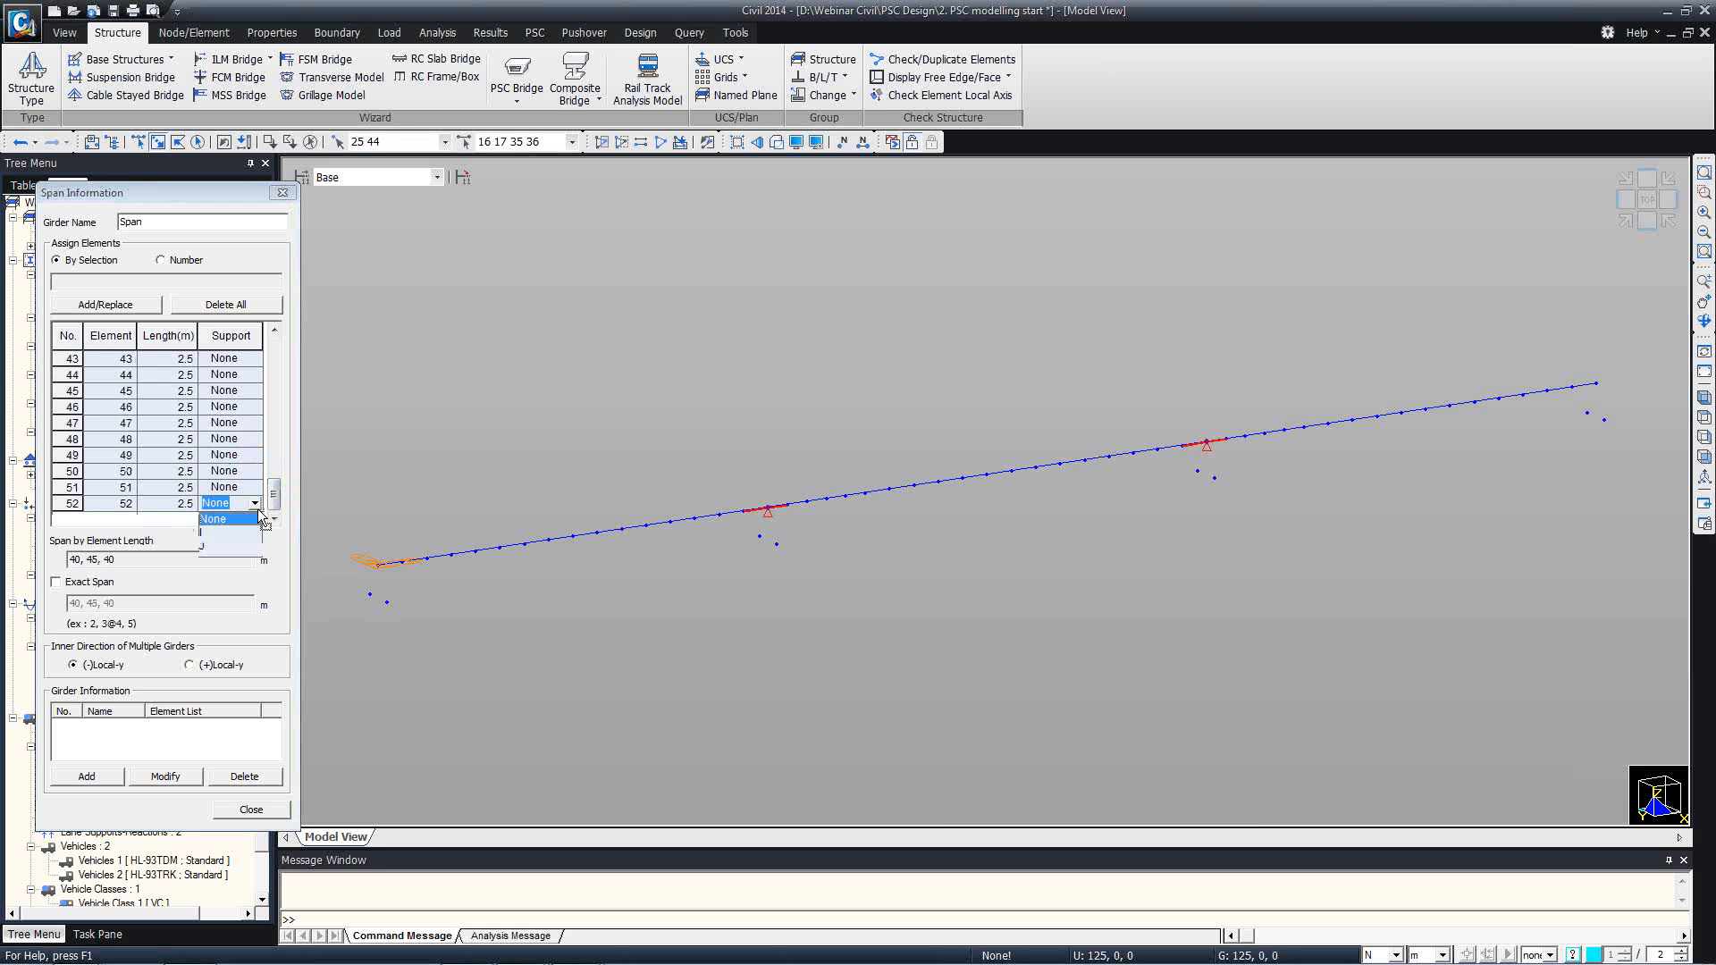
click(207, 547)
click(214, 474)
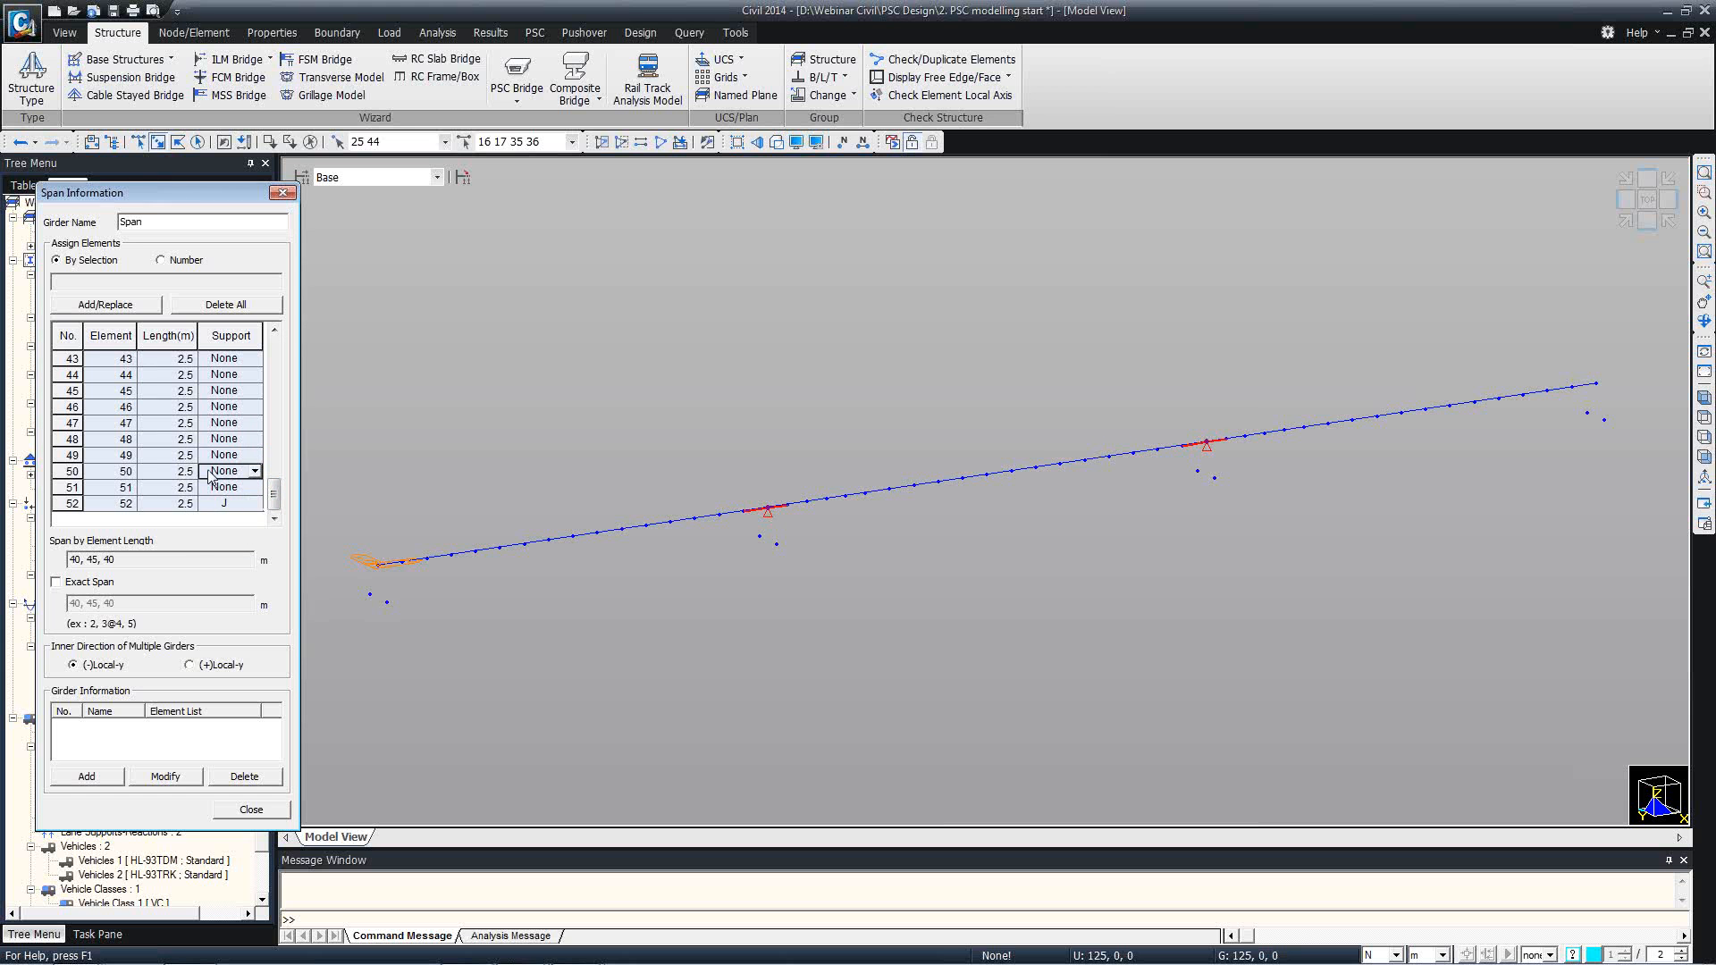
click(93, 777)
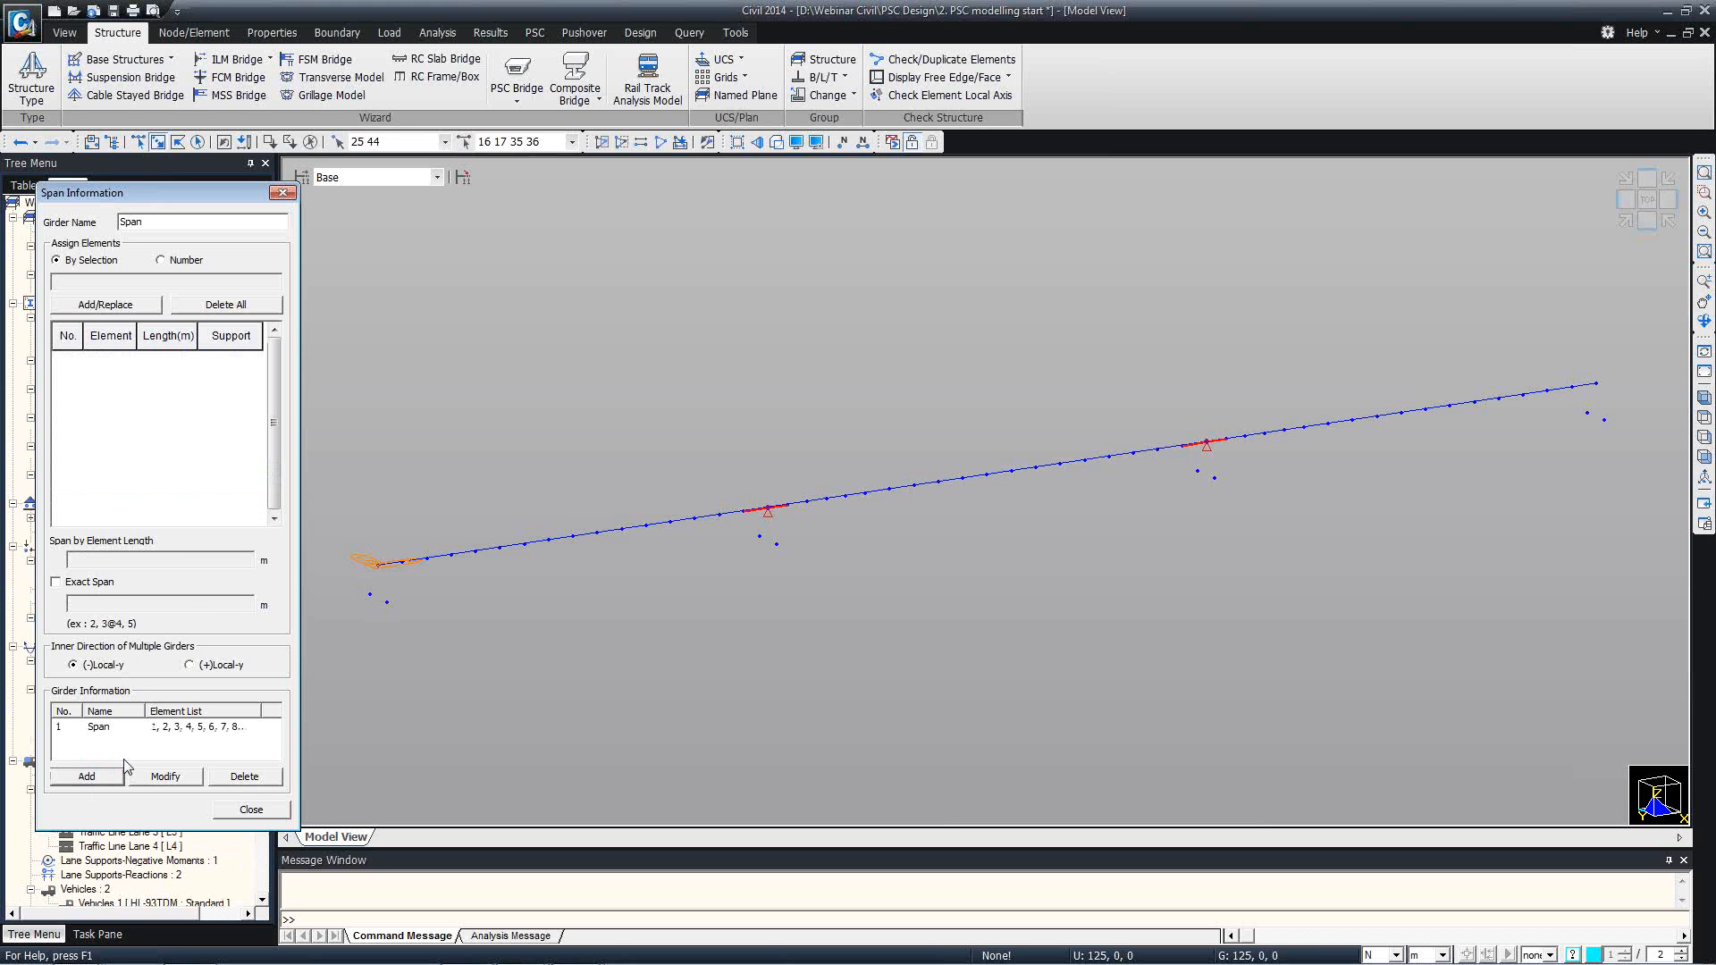
click(228, 810)
Compute the effective width scale factors with the AASHTO LRFD design code, using the Exact method.
click(510, 93)
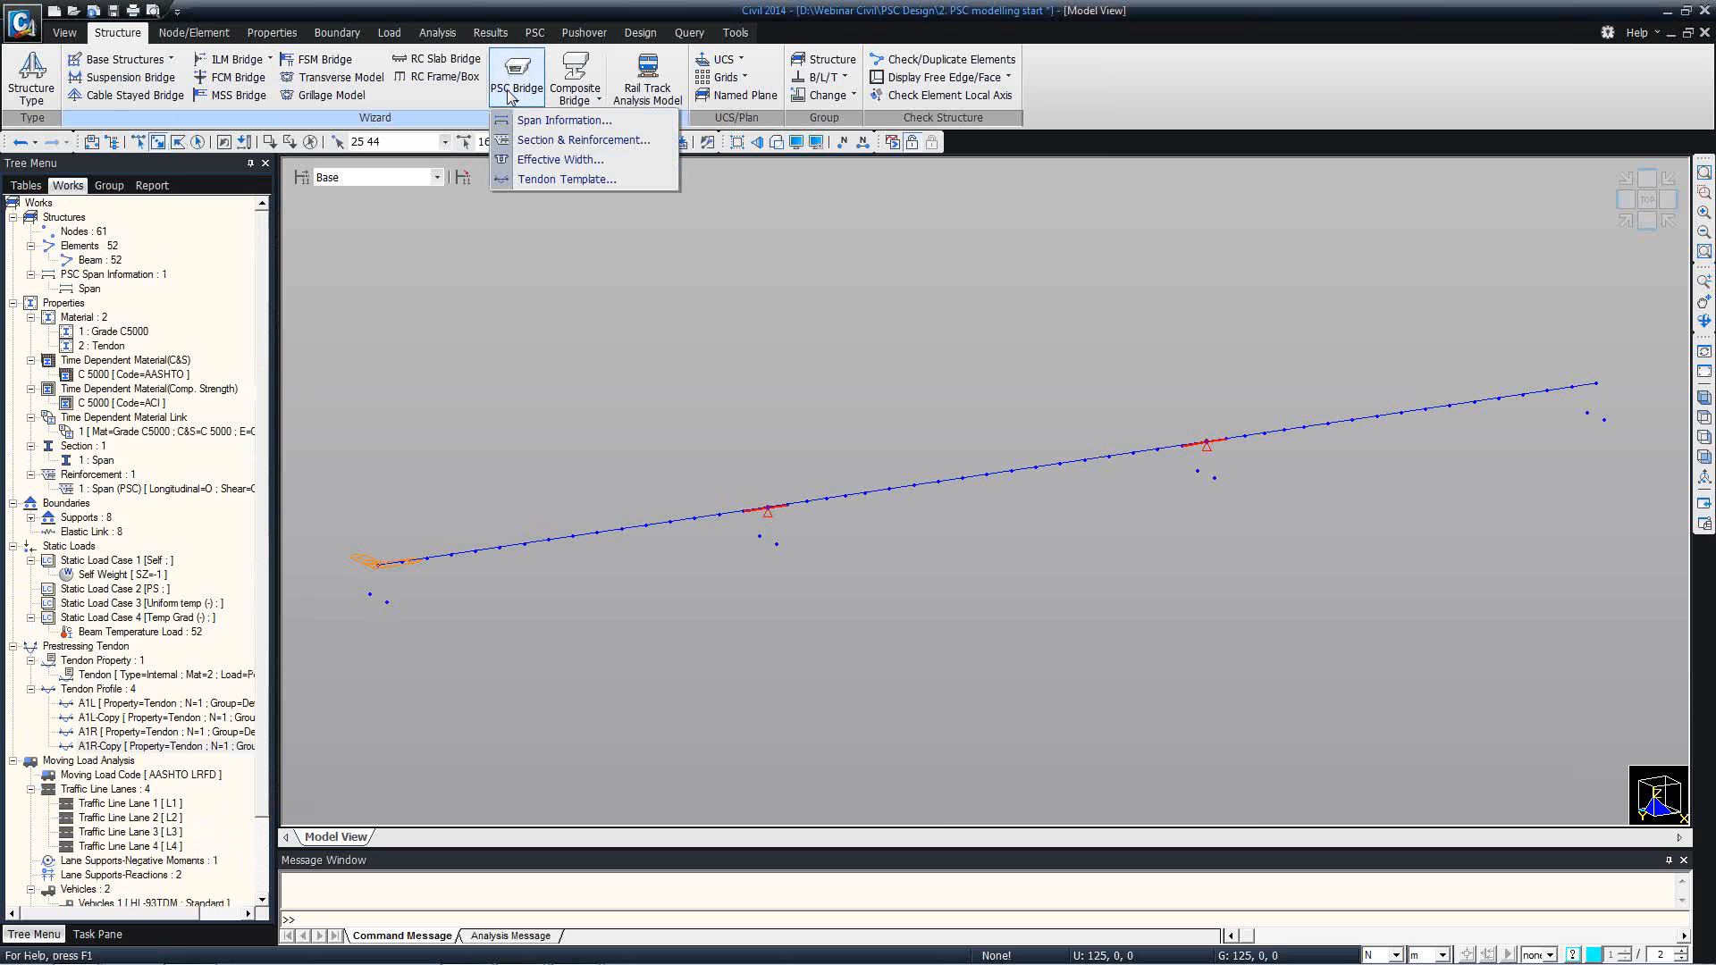
click(540, 161)
click(188, 88)
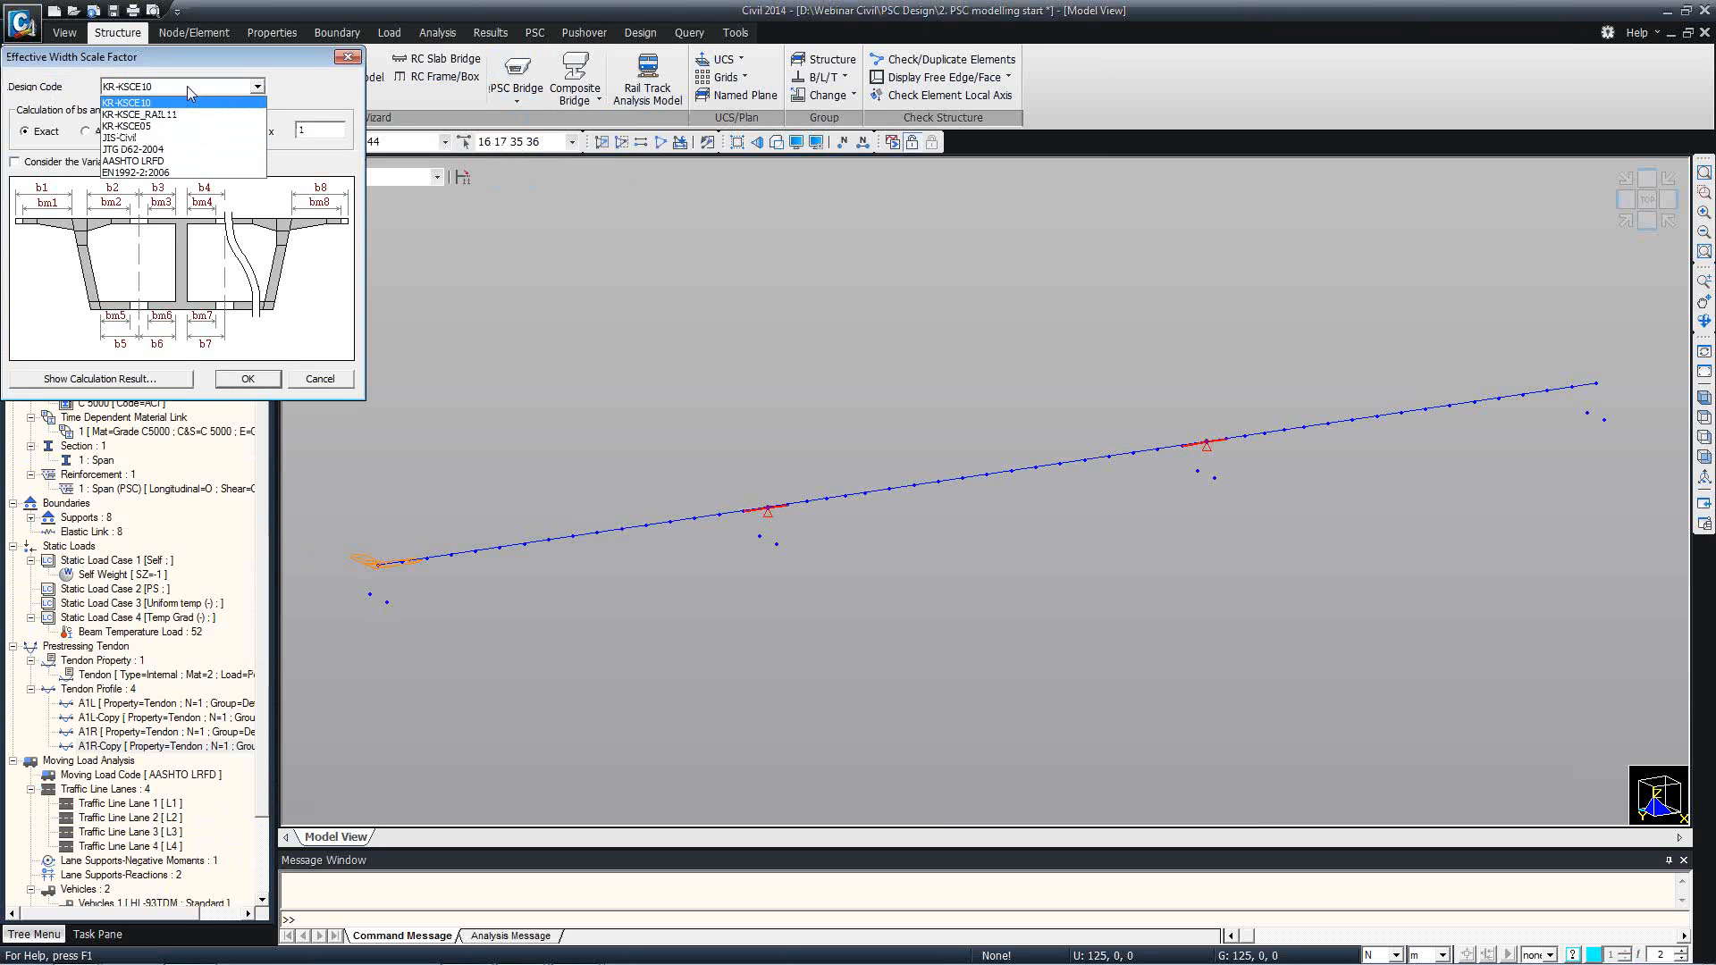
click(172, 162)
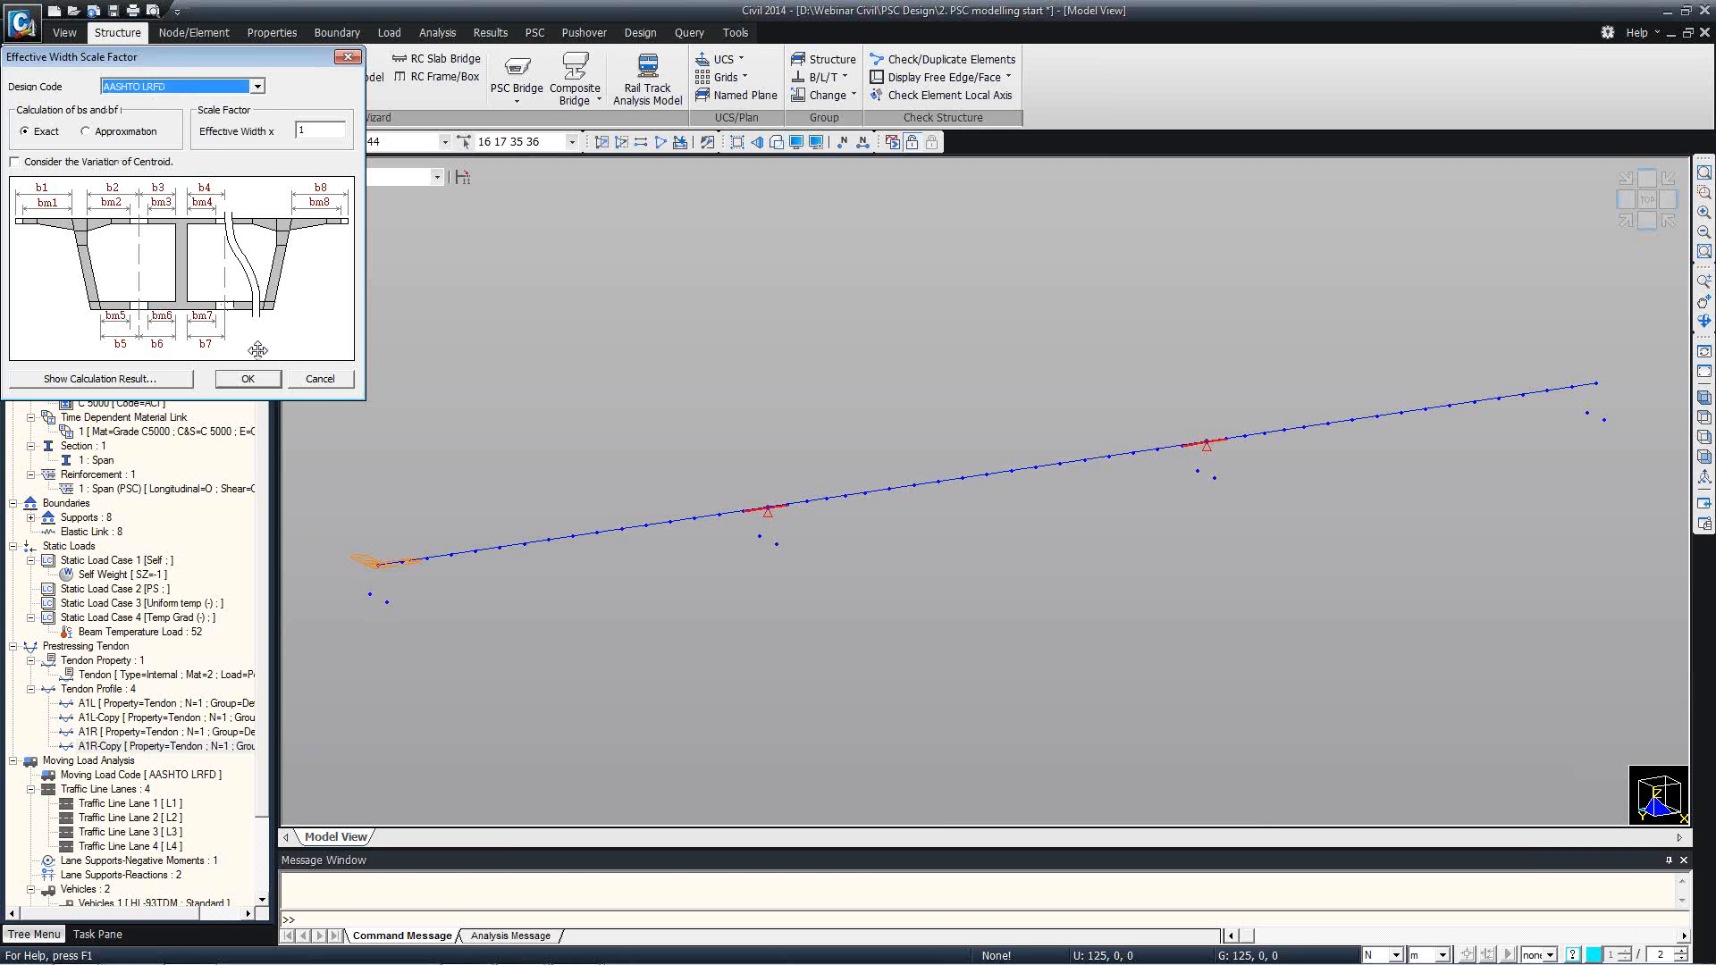
click(247, 378)
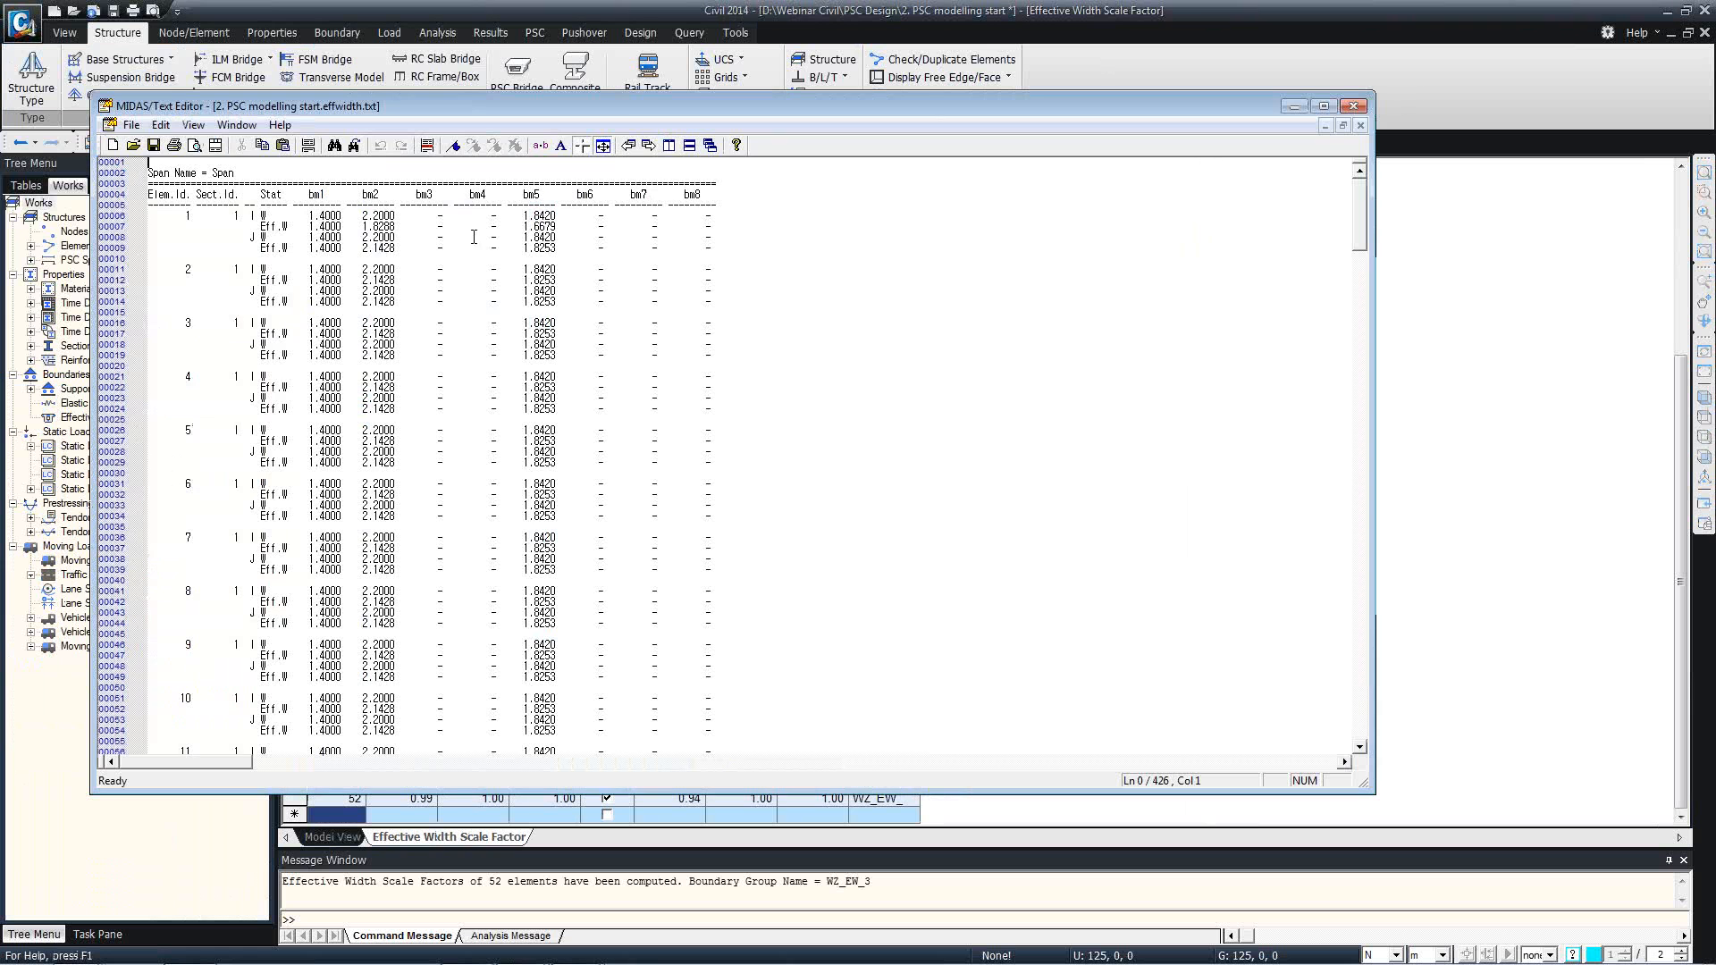
Examine the effective widths in the calculation report, and close the report and the scale factor table.
click(448, 207)
scroll(500, 298, down, 4)
scroll(500, 298, up, 3)
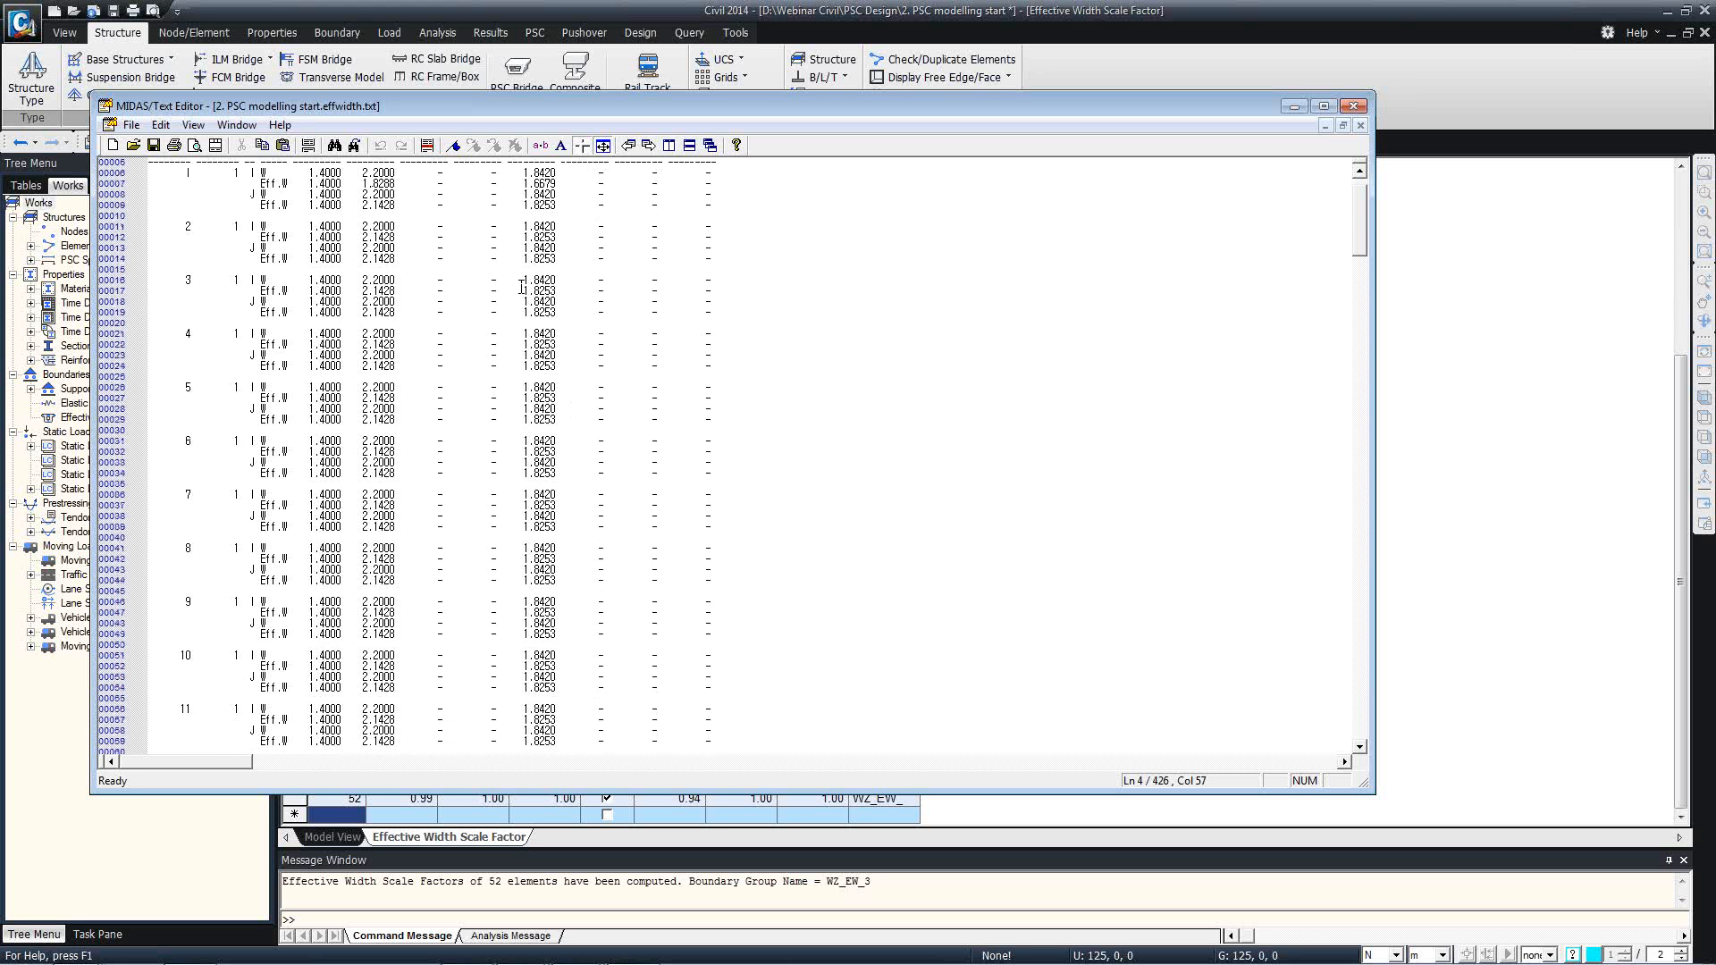
click(1353, 106)
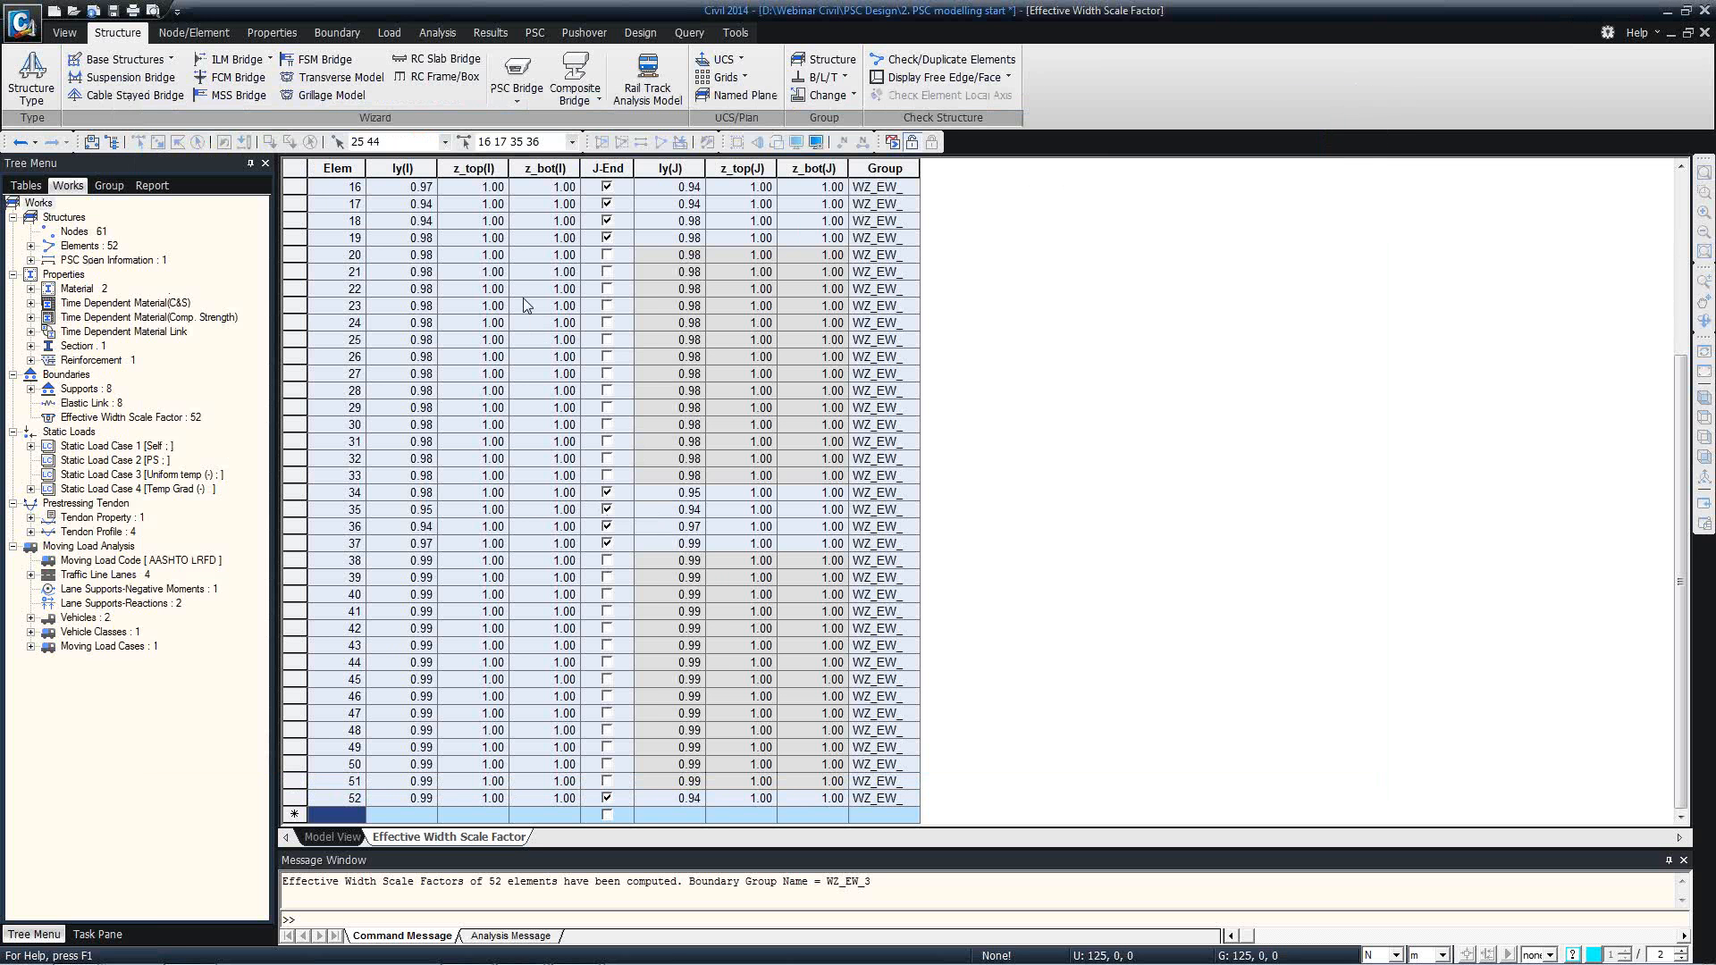
right_click(414, 840)
click(474, 865)
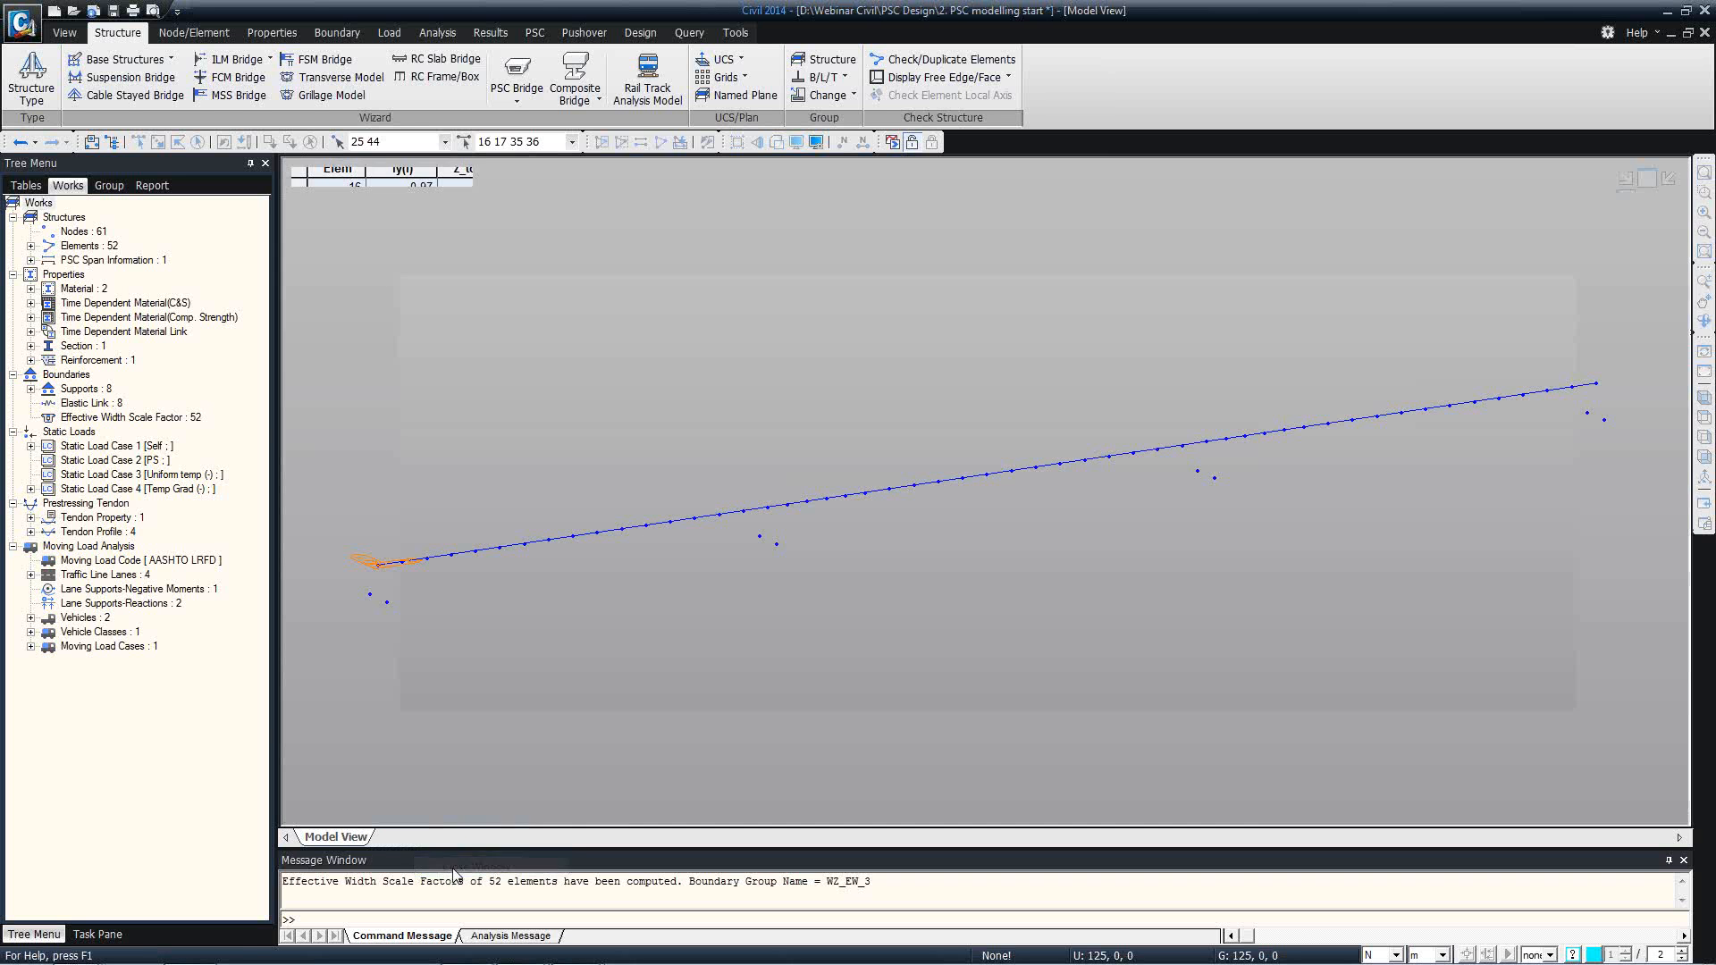
drag(501, 856, 501, 895)
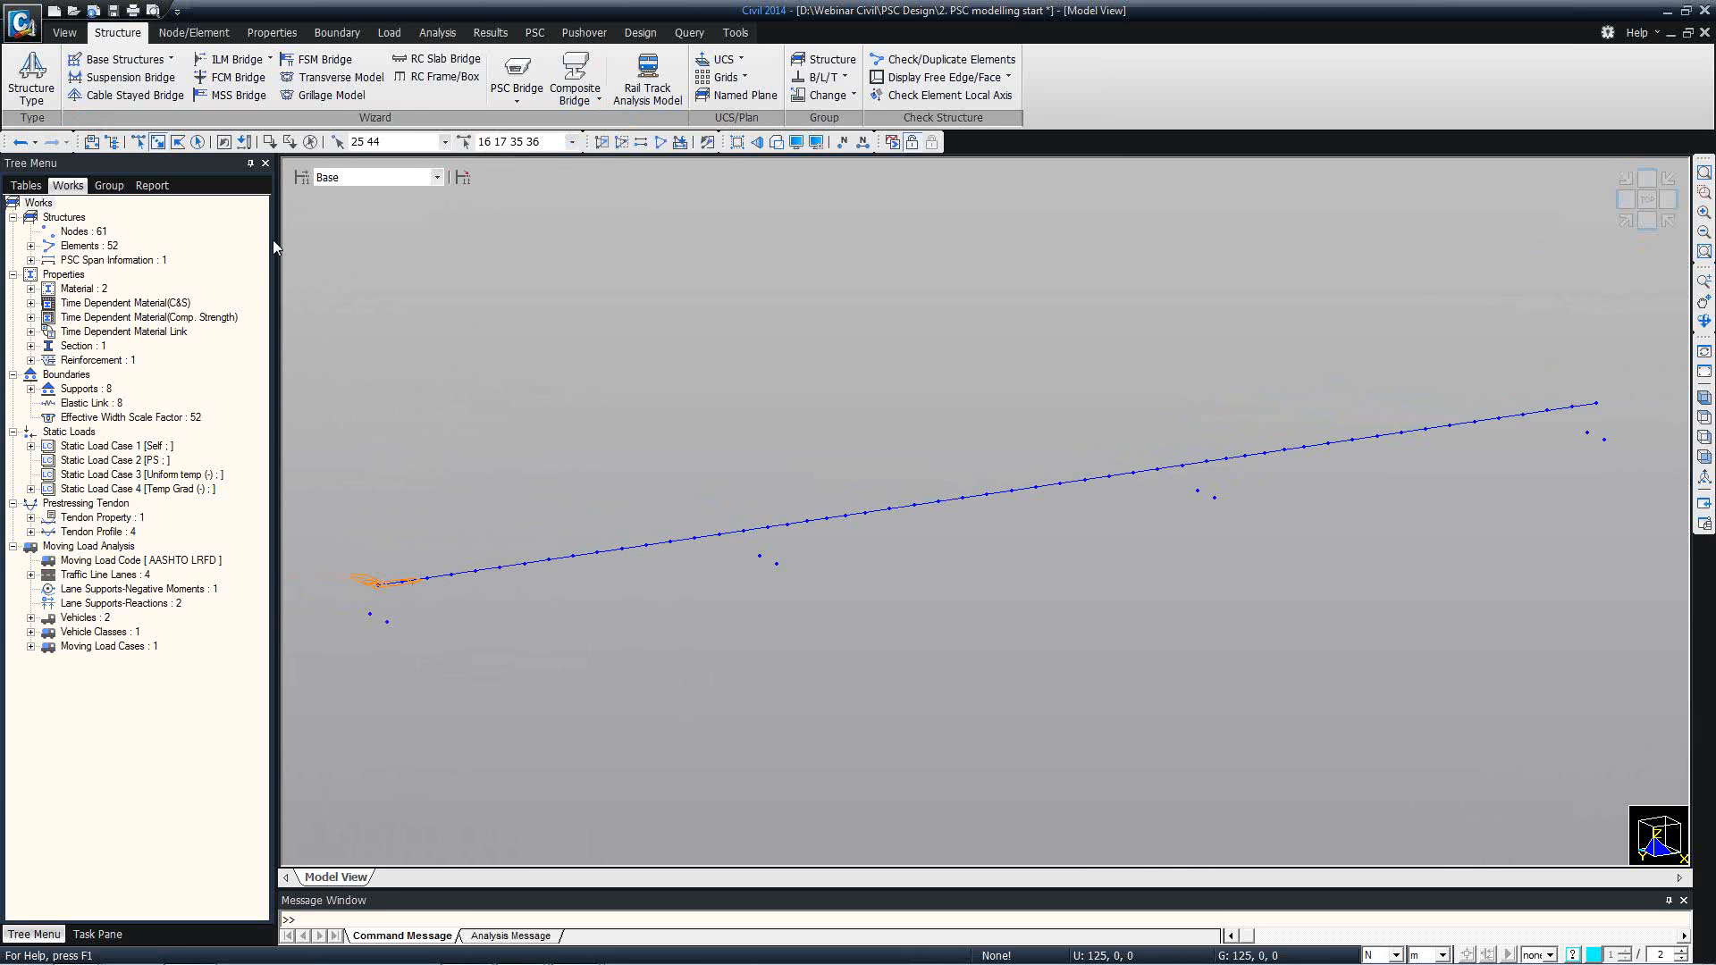
Switch to the presentation and advance to the Analysis Control slide on the tendon tension loss effect.
key(alt+Tab)
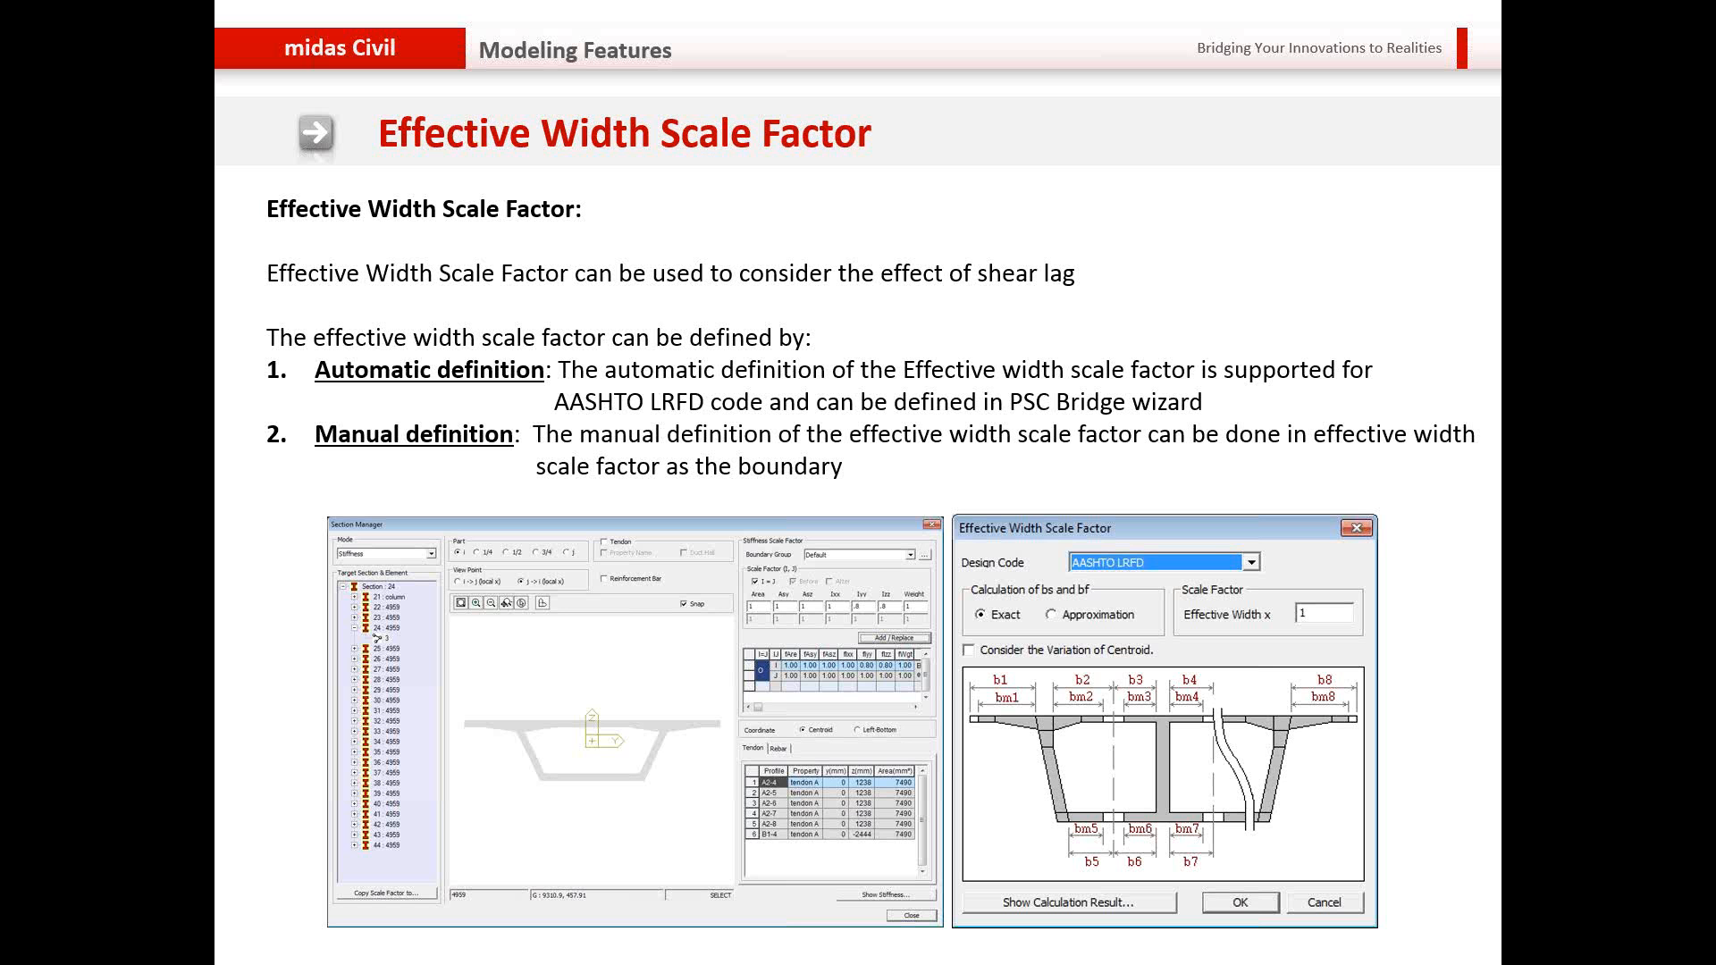
key(Right)
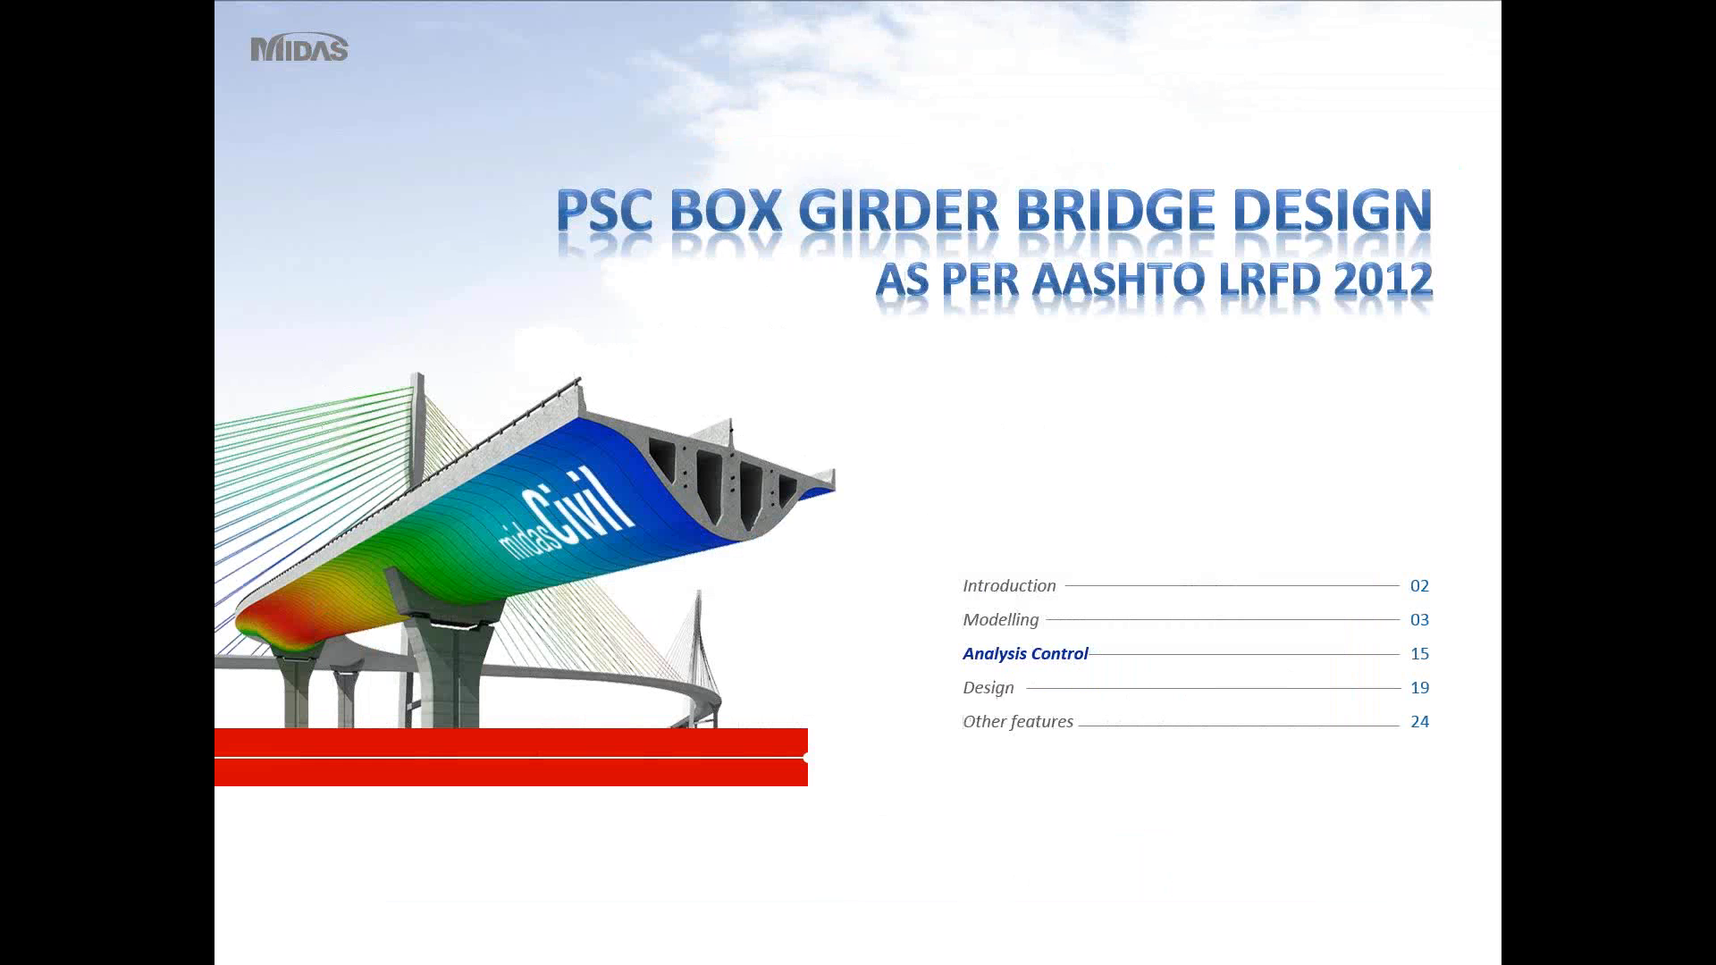
key(Right)
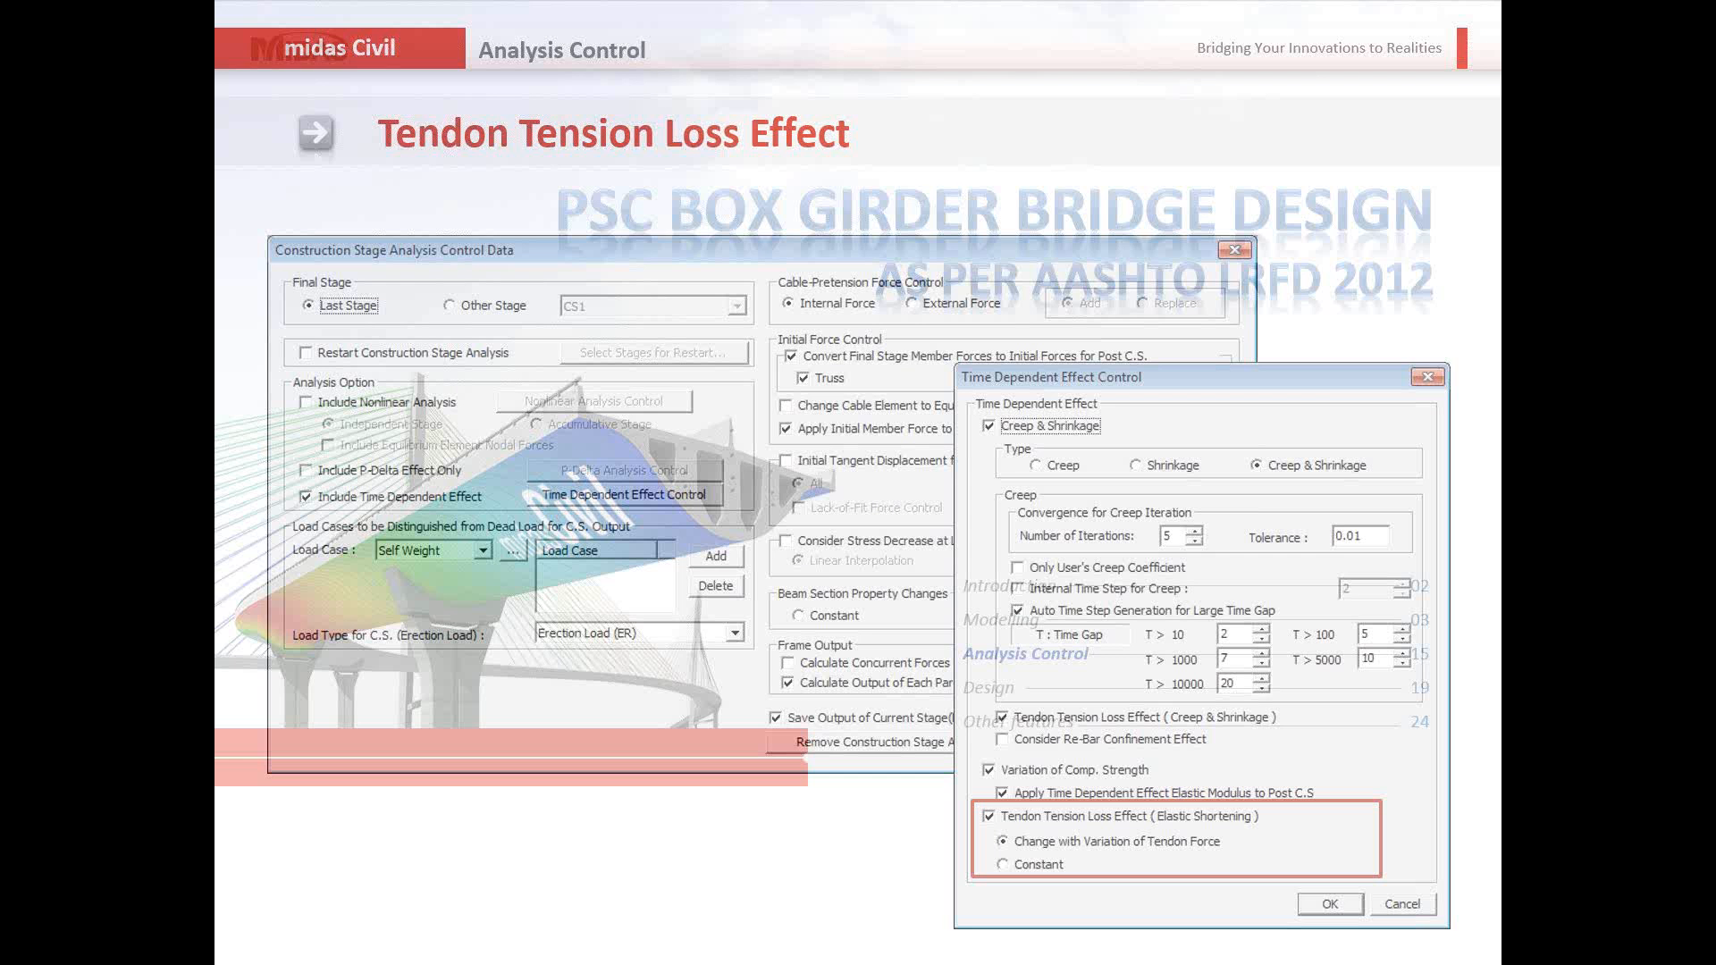
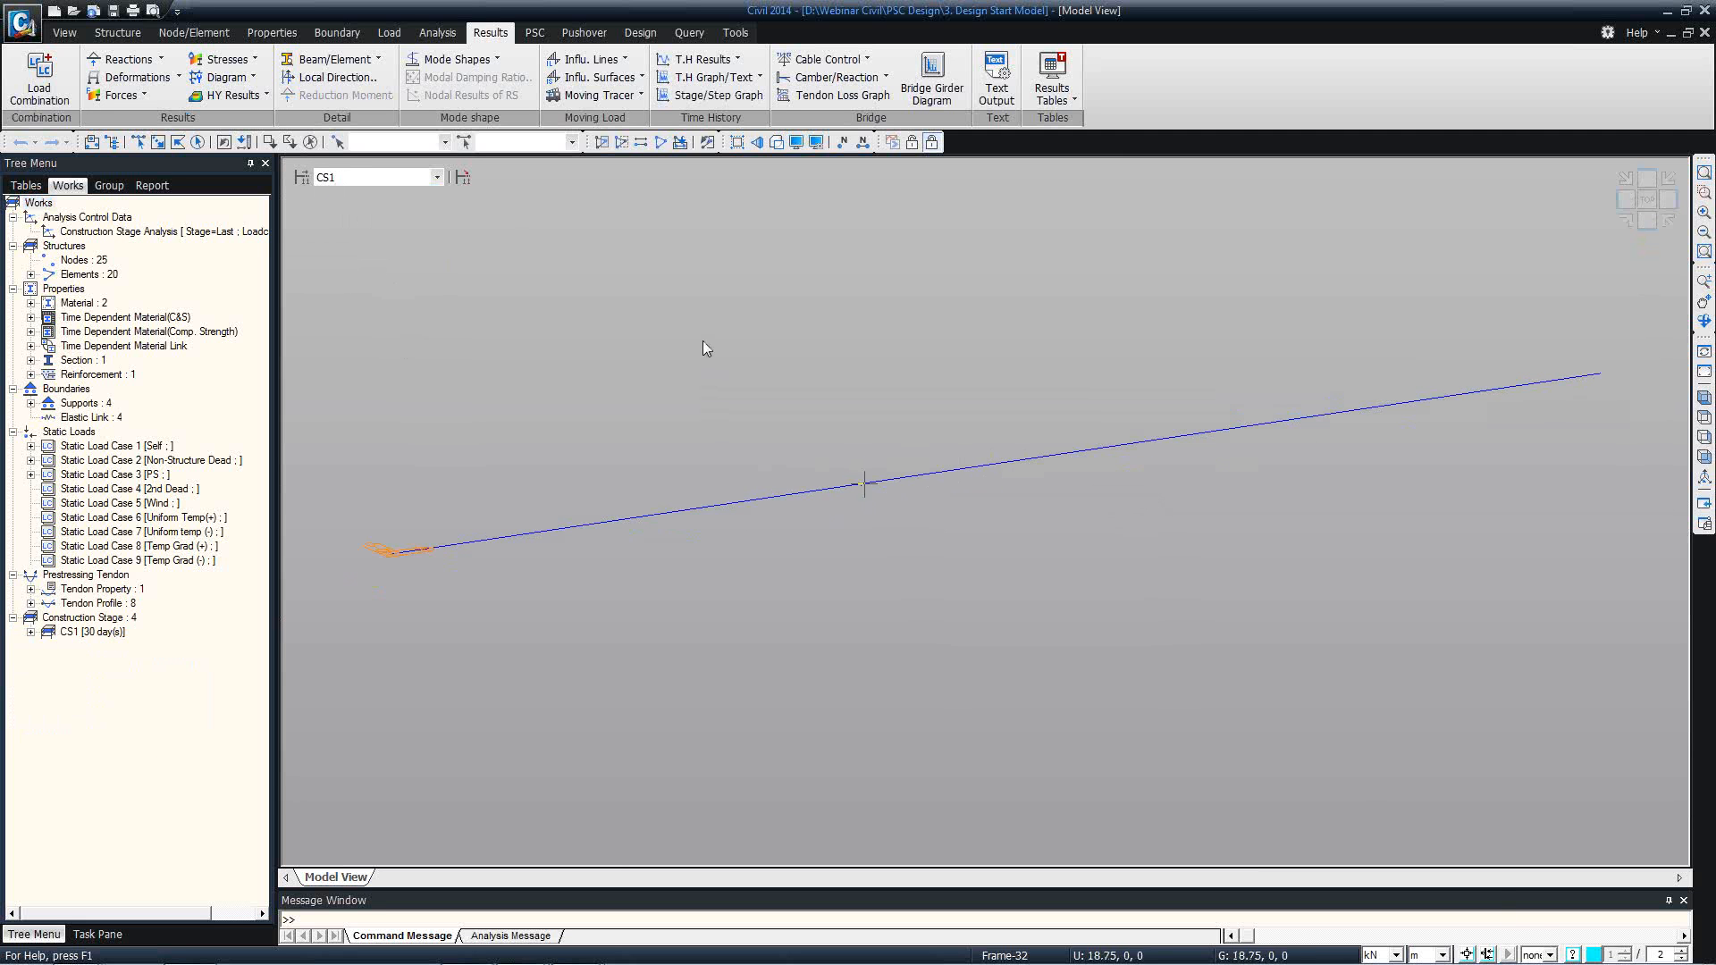
Review the girder's shaded geometry through construction stages CS1, CS2 and CS3, and return to PostCS.
click(420, 177)
click(386, 259)
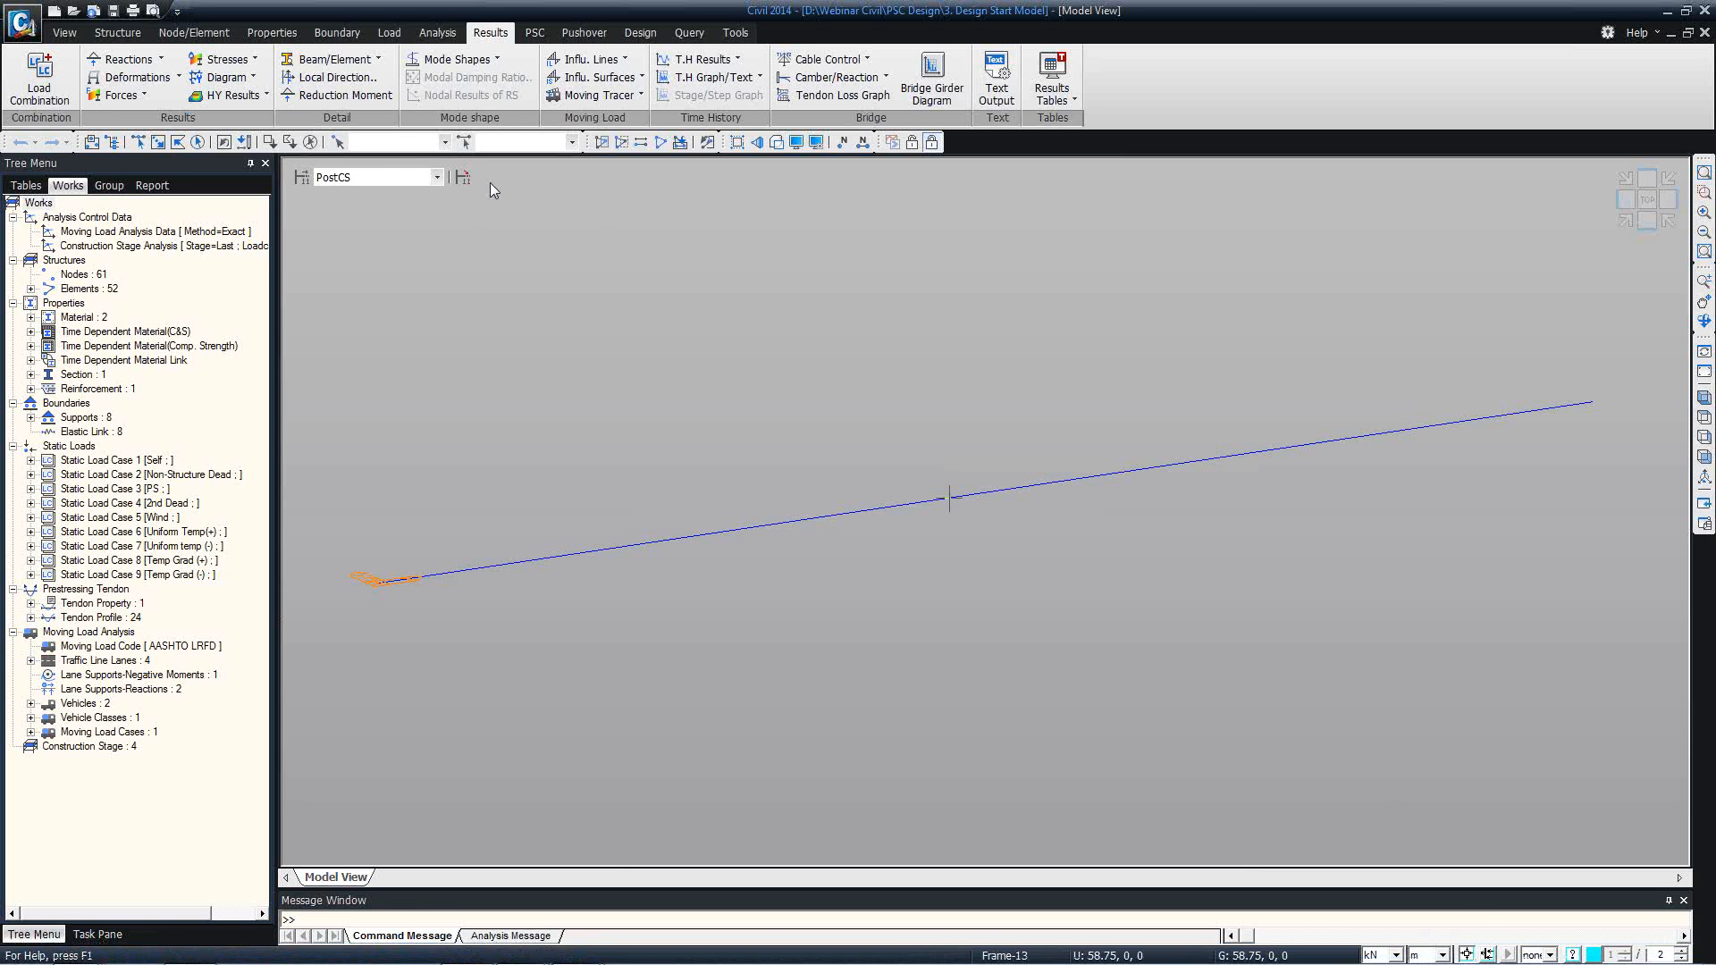
click(415, 176)
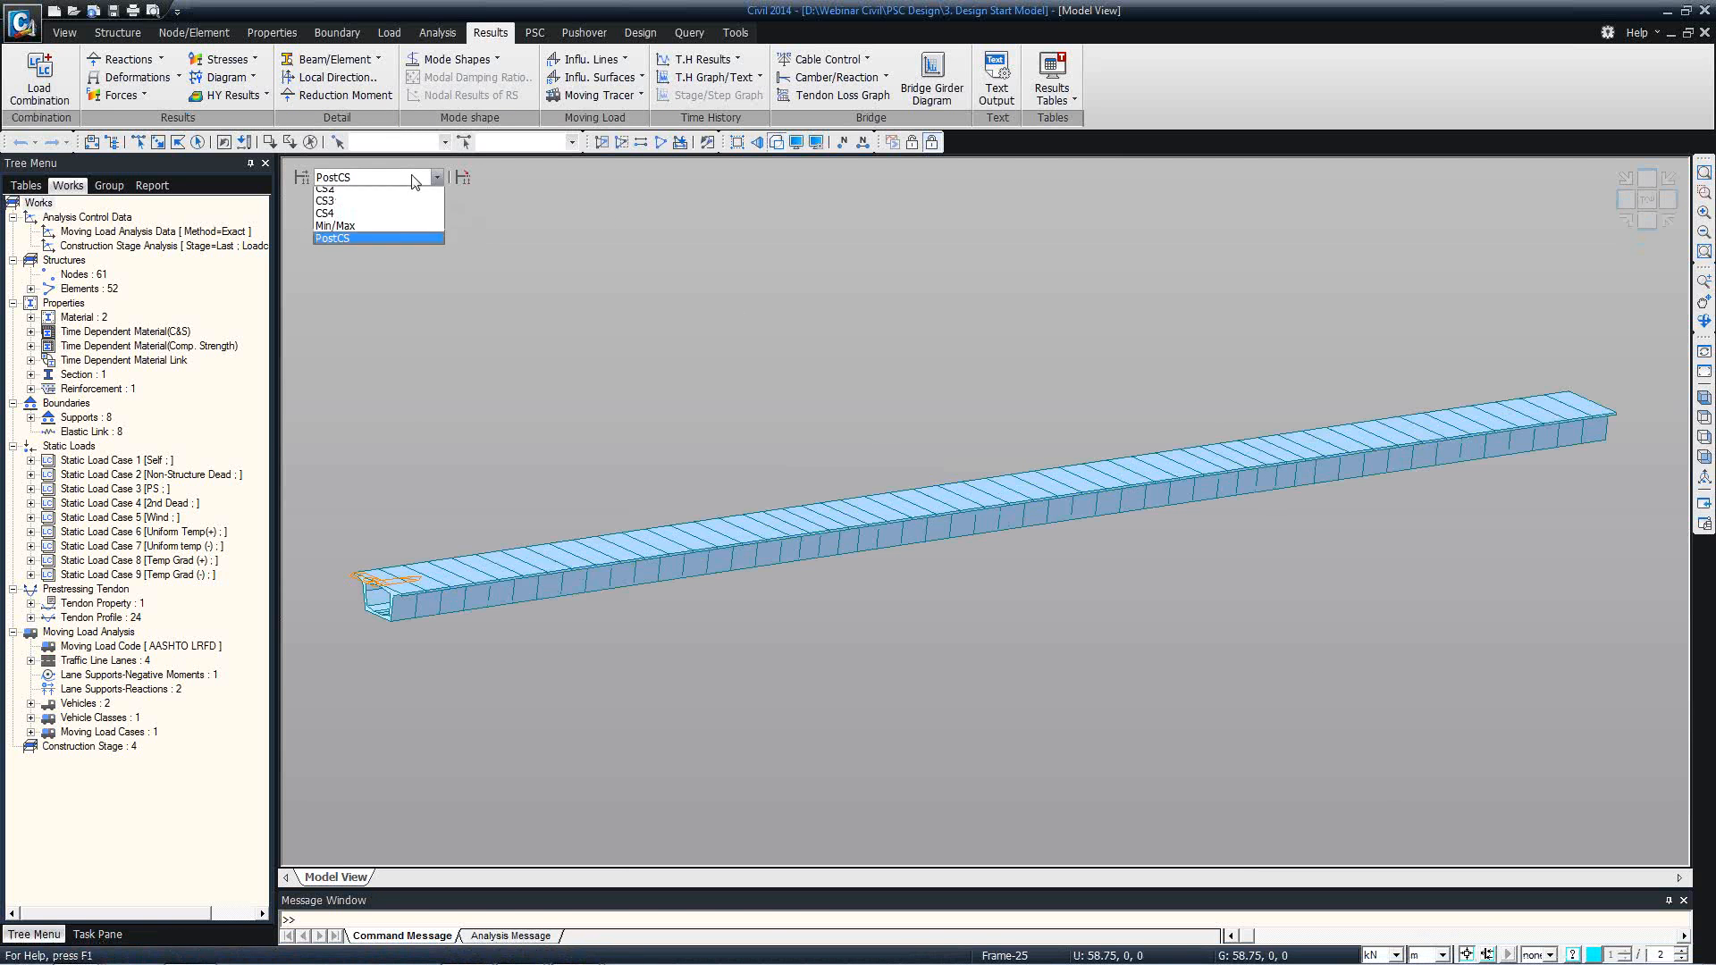
click(415, 190)
click(415, 181)
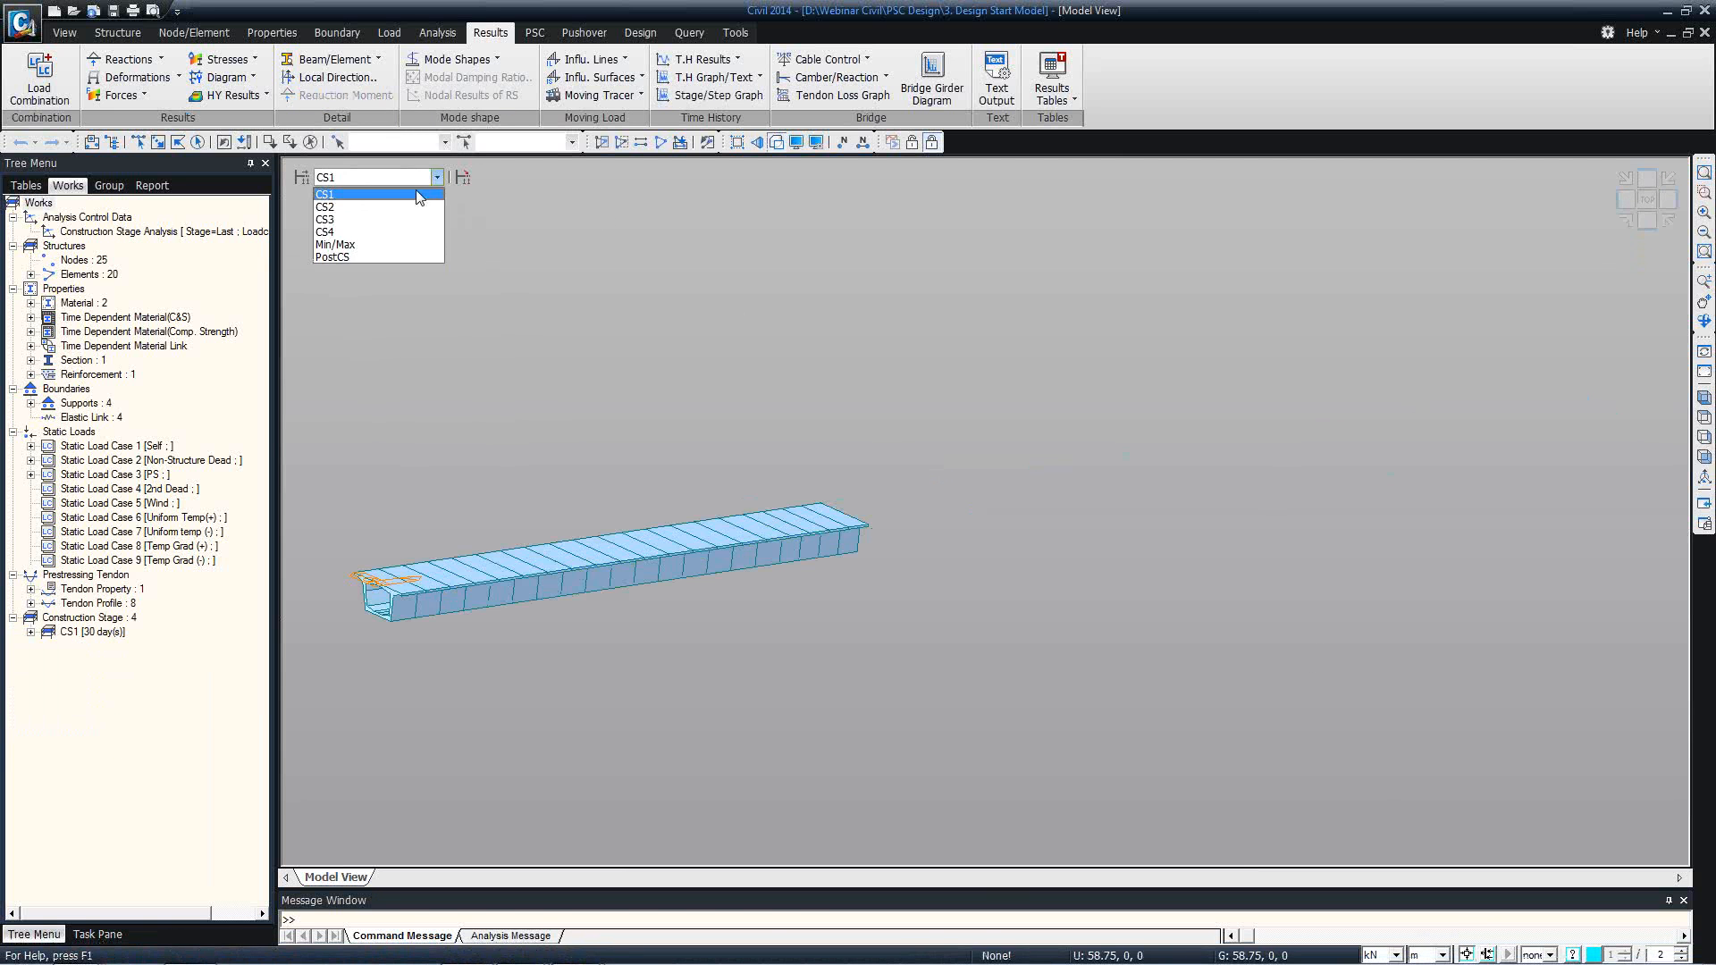
click(416, 202)
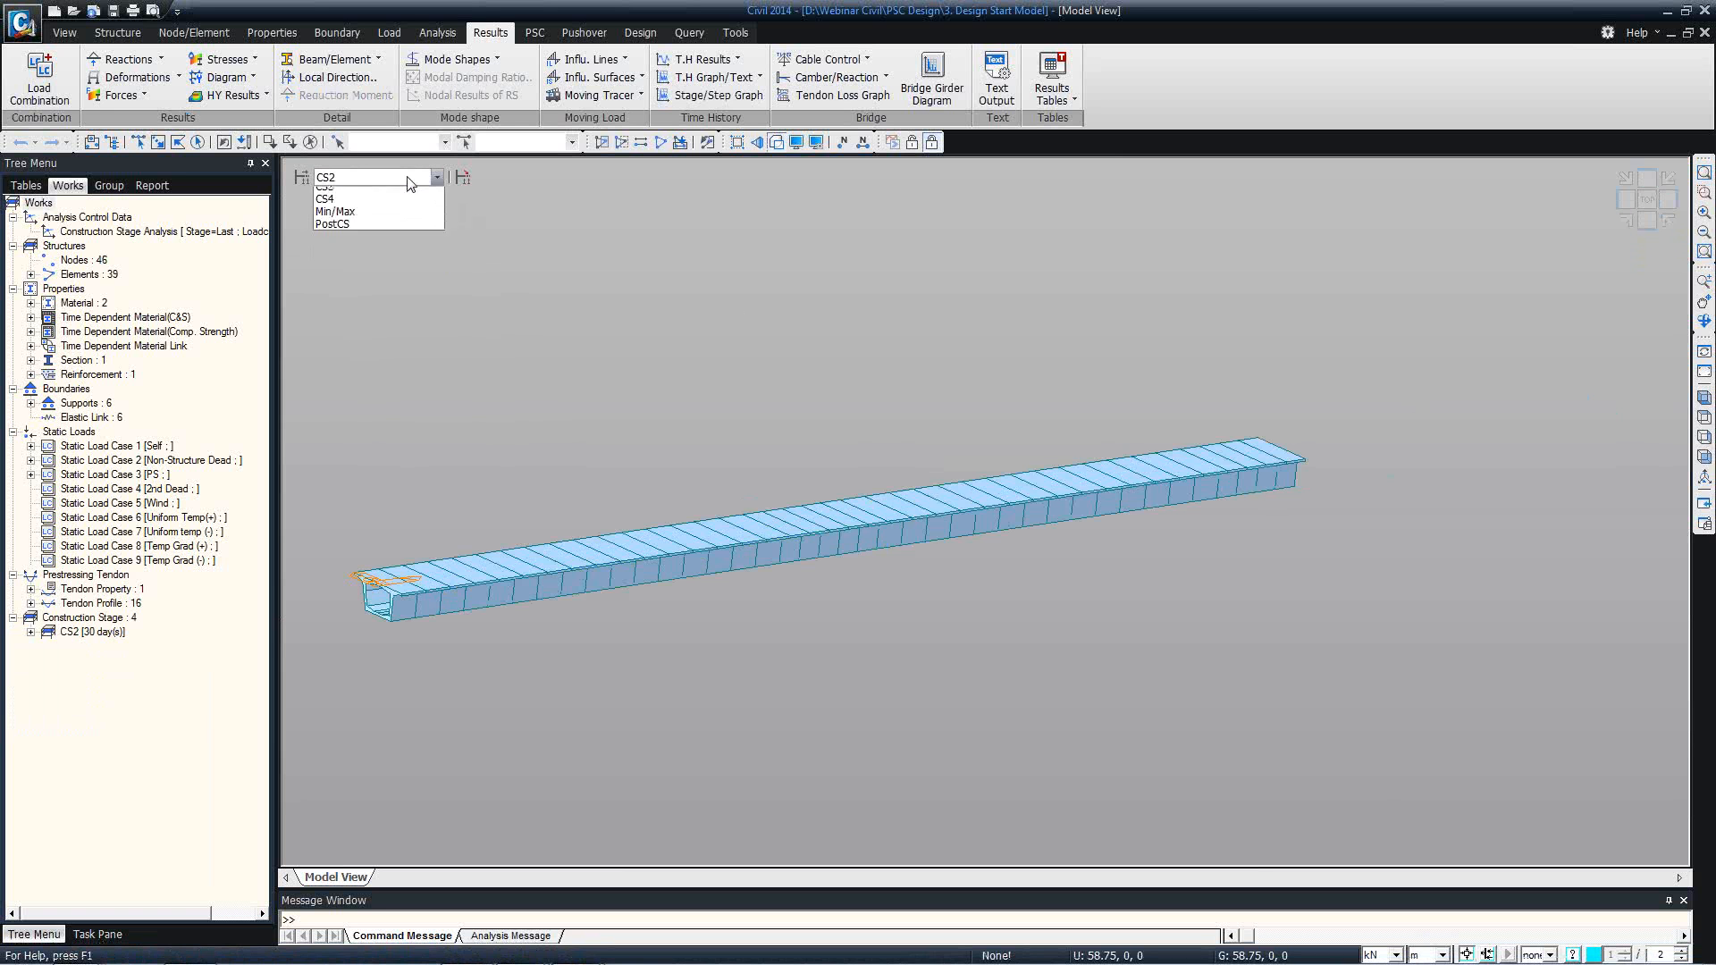
click(405, 176)
click(410, 219)
click(400, 180)
click(385, 255)
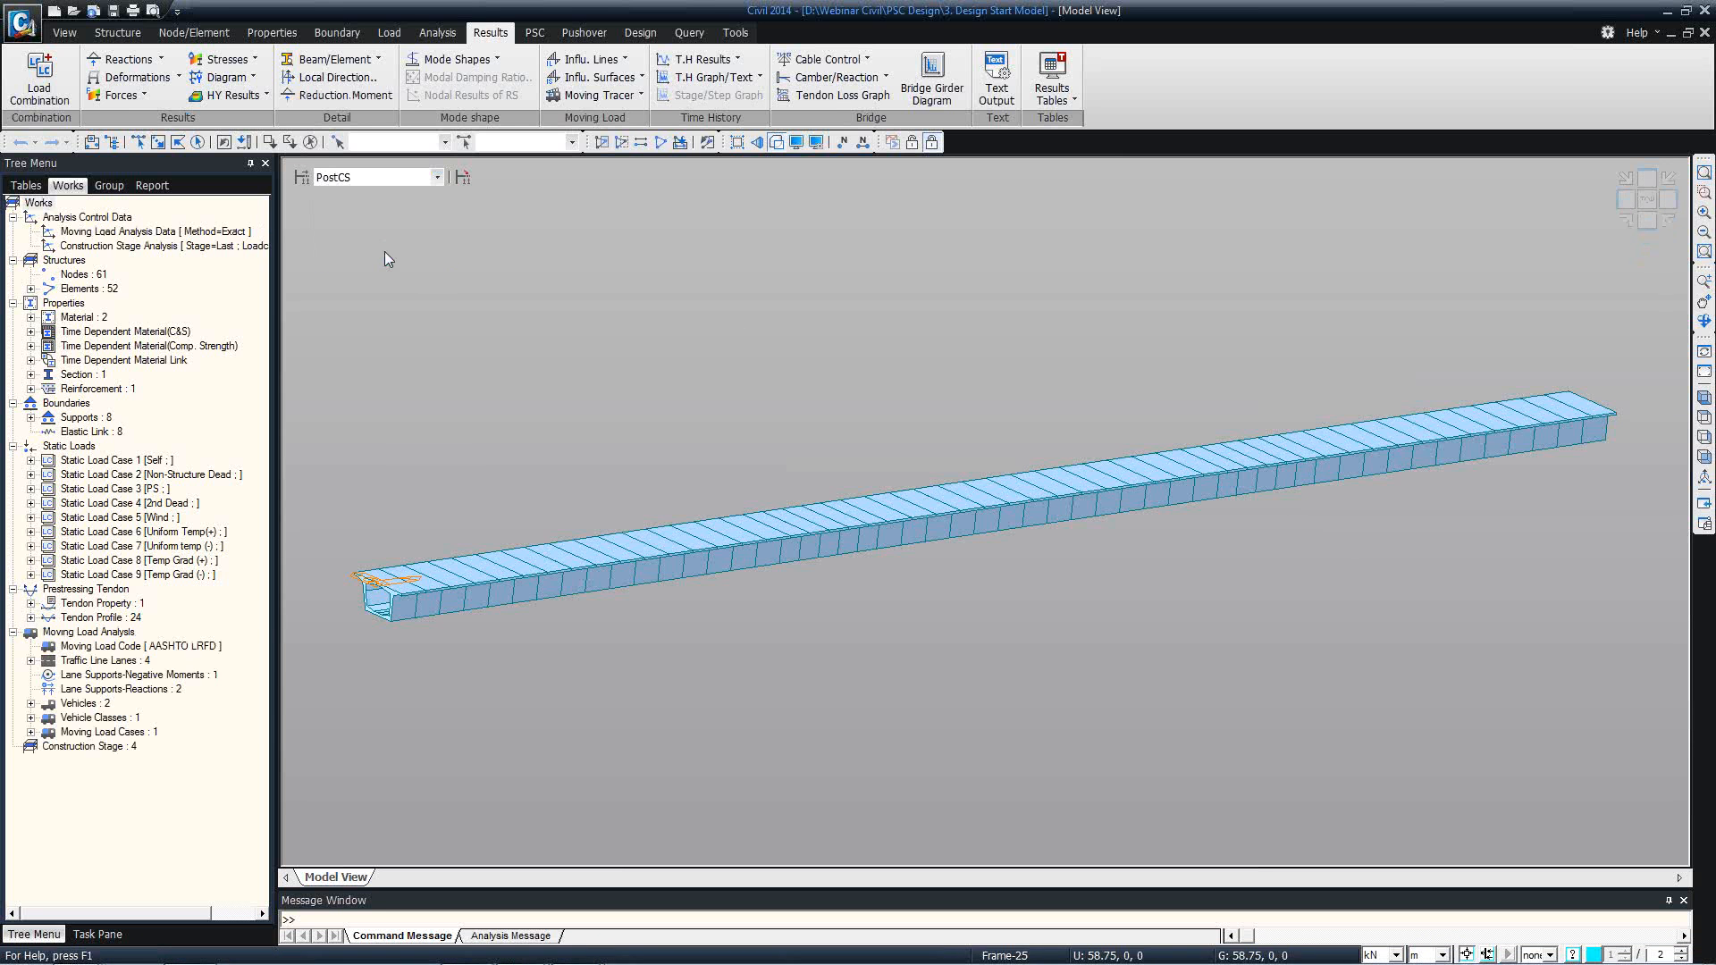
Switch the displayed construction stage to CS3 and from there to CS4.
click(367, 178)
click(372, 221)
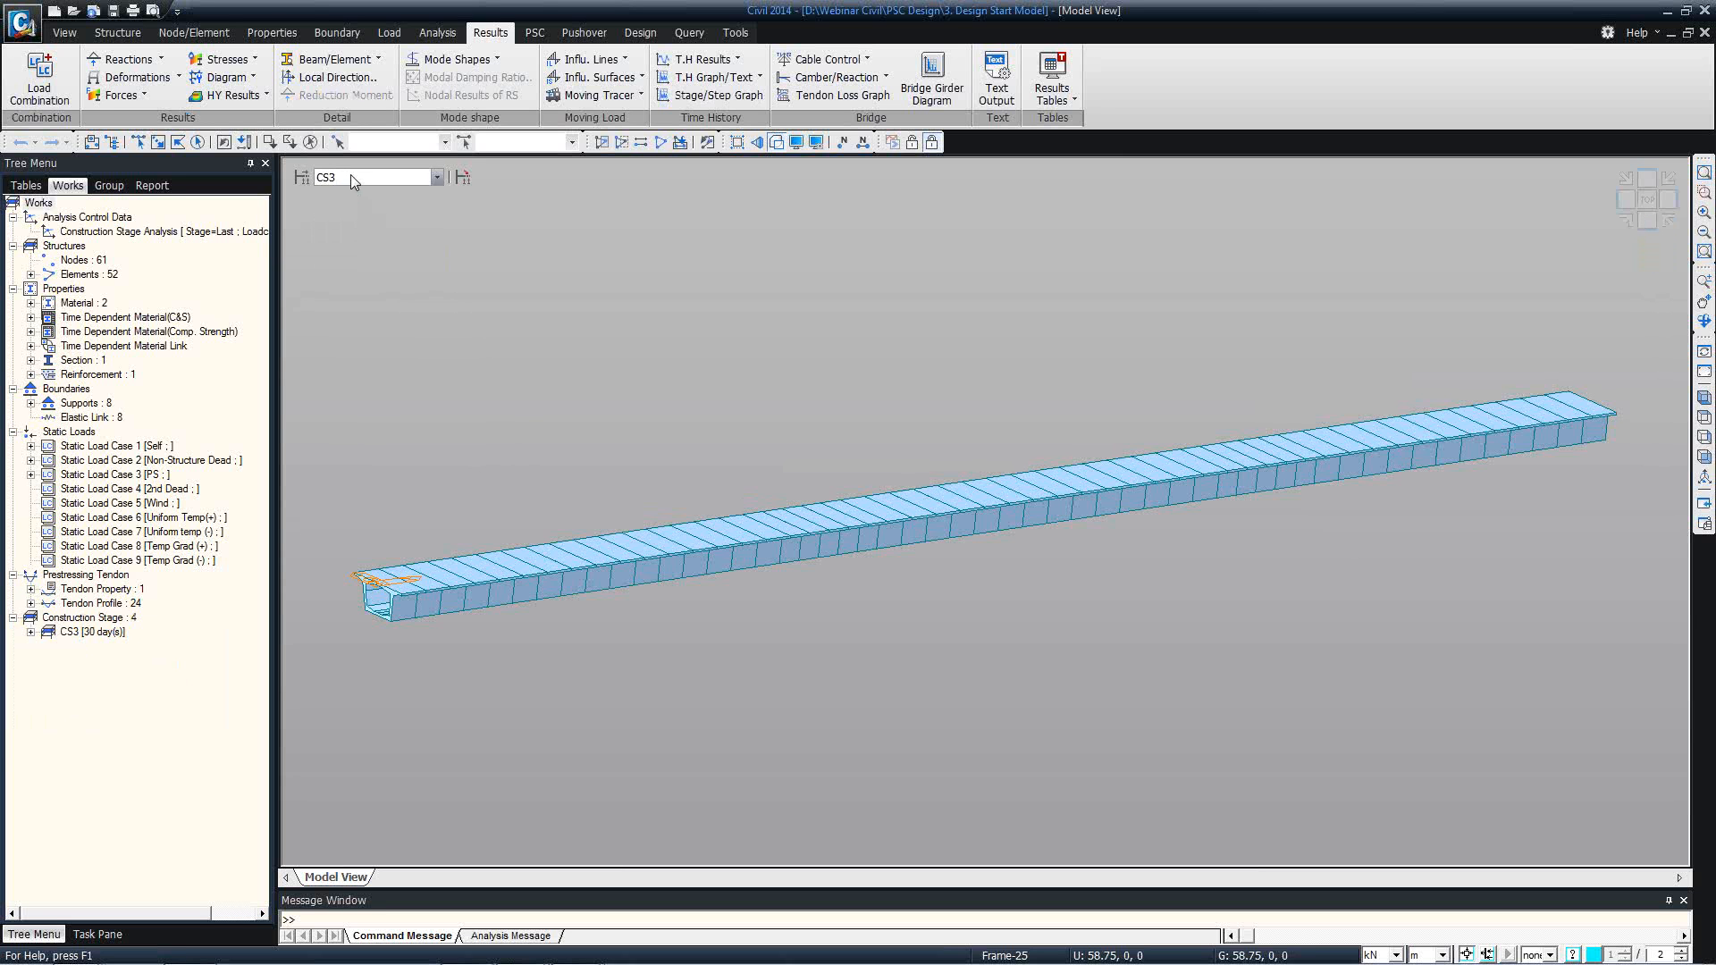
click(350, 176)
click(359, 232)
Open the Beam Diagrams force results for stage CS4, keeping CS: Summation as the load case.
click(145, 92)
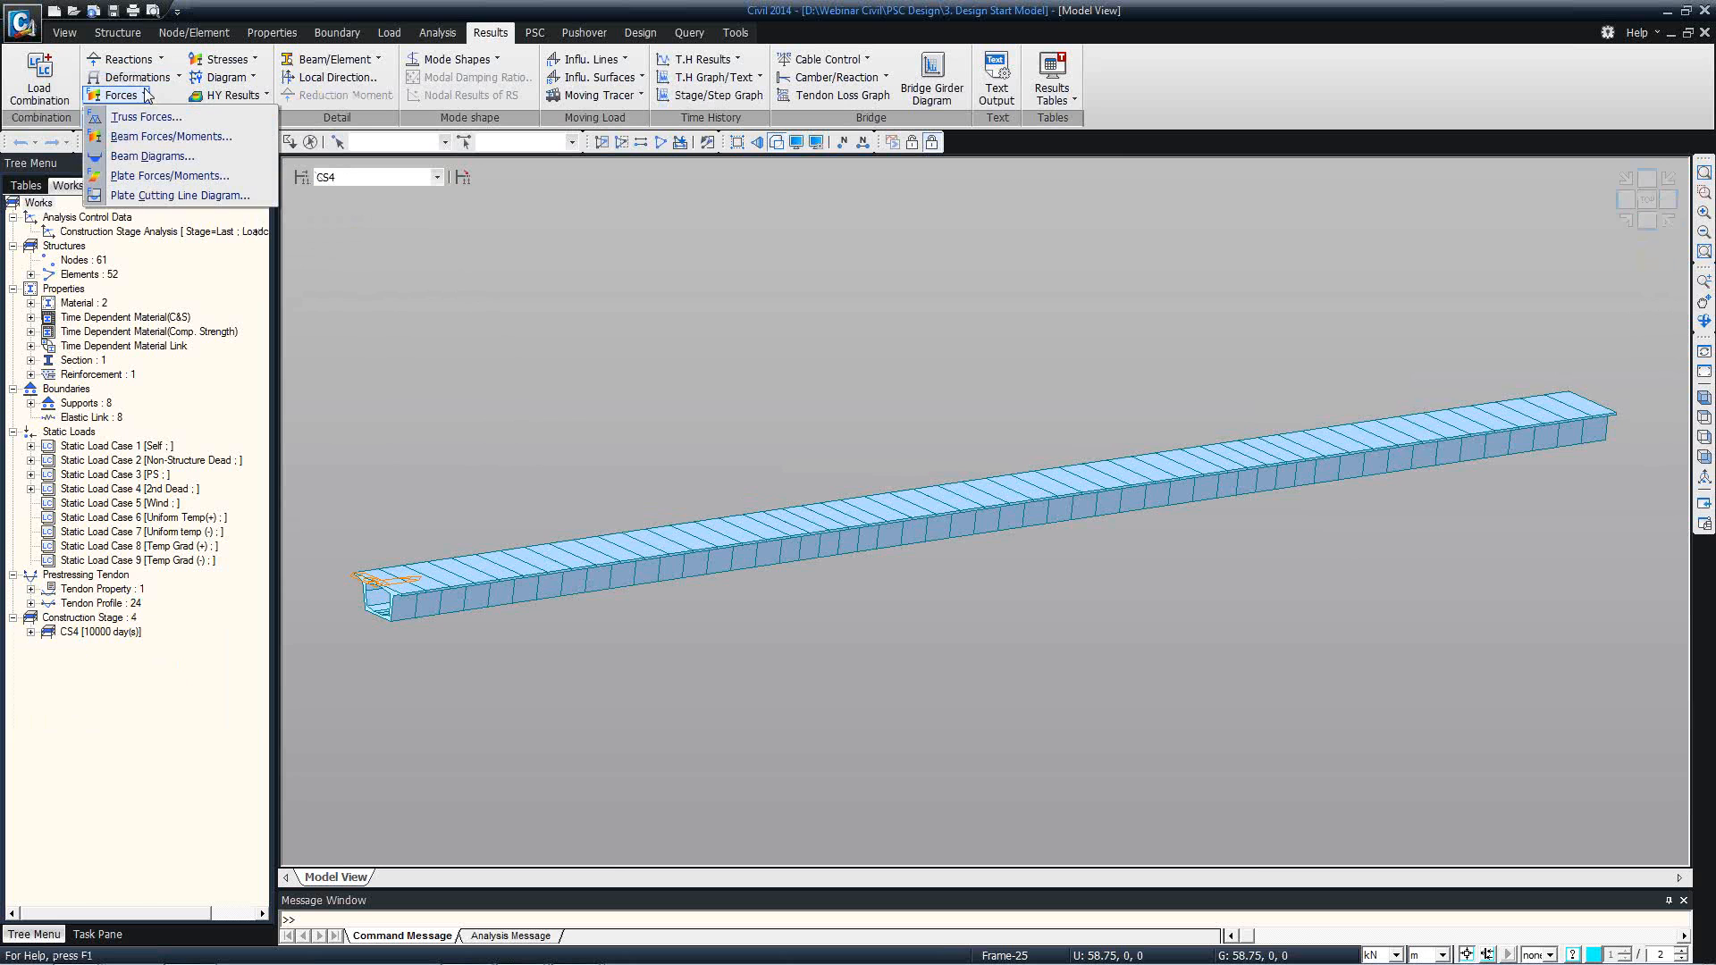
click(167, 82)
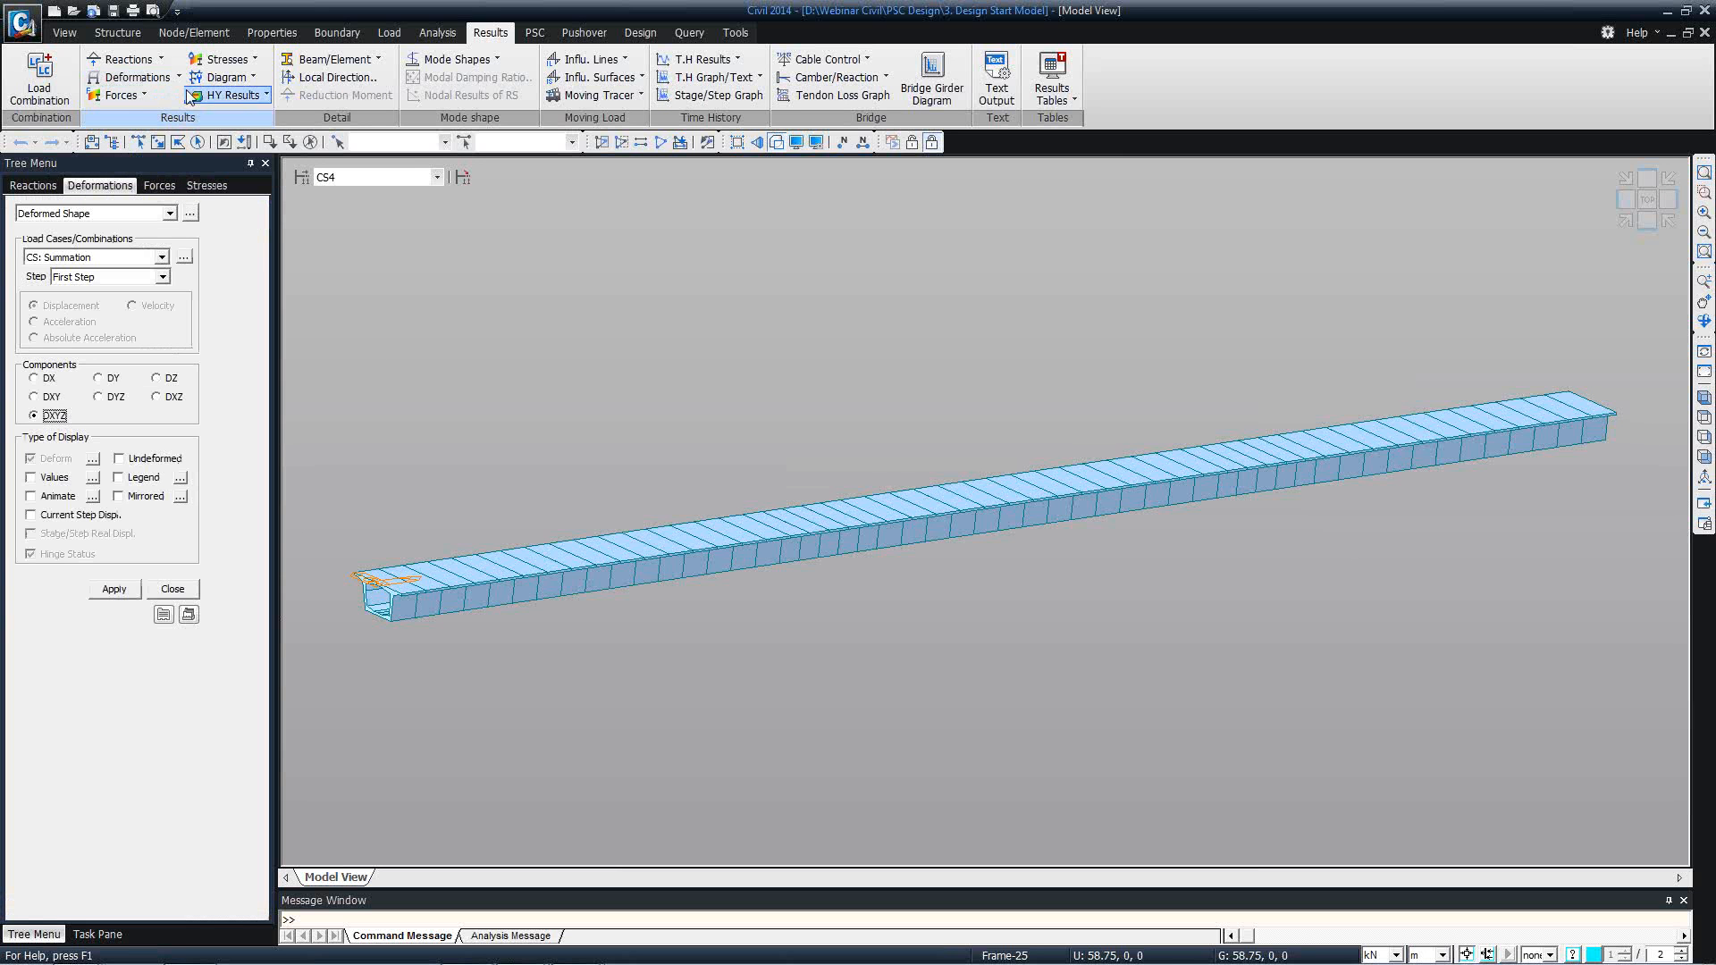
click(147, 93)
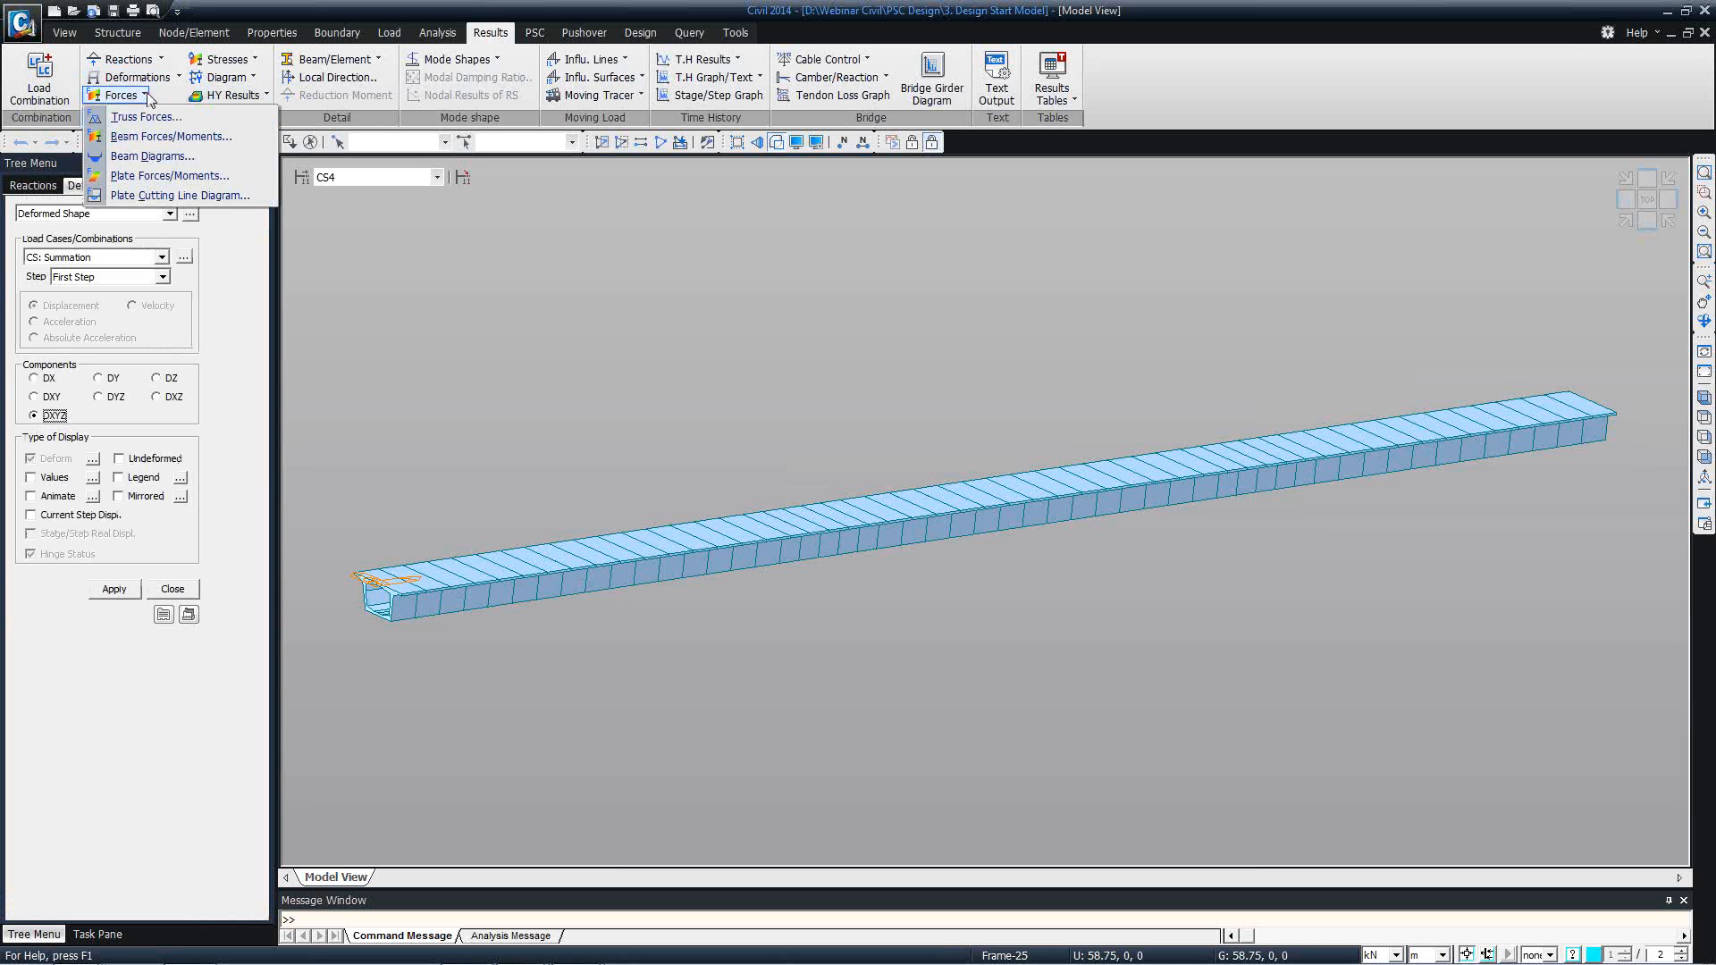
click(151, 156)
click(162, 257)
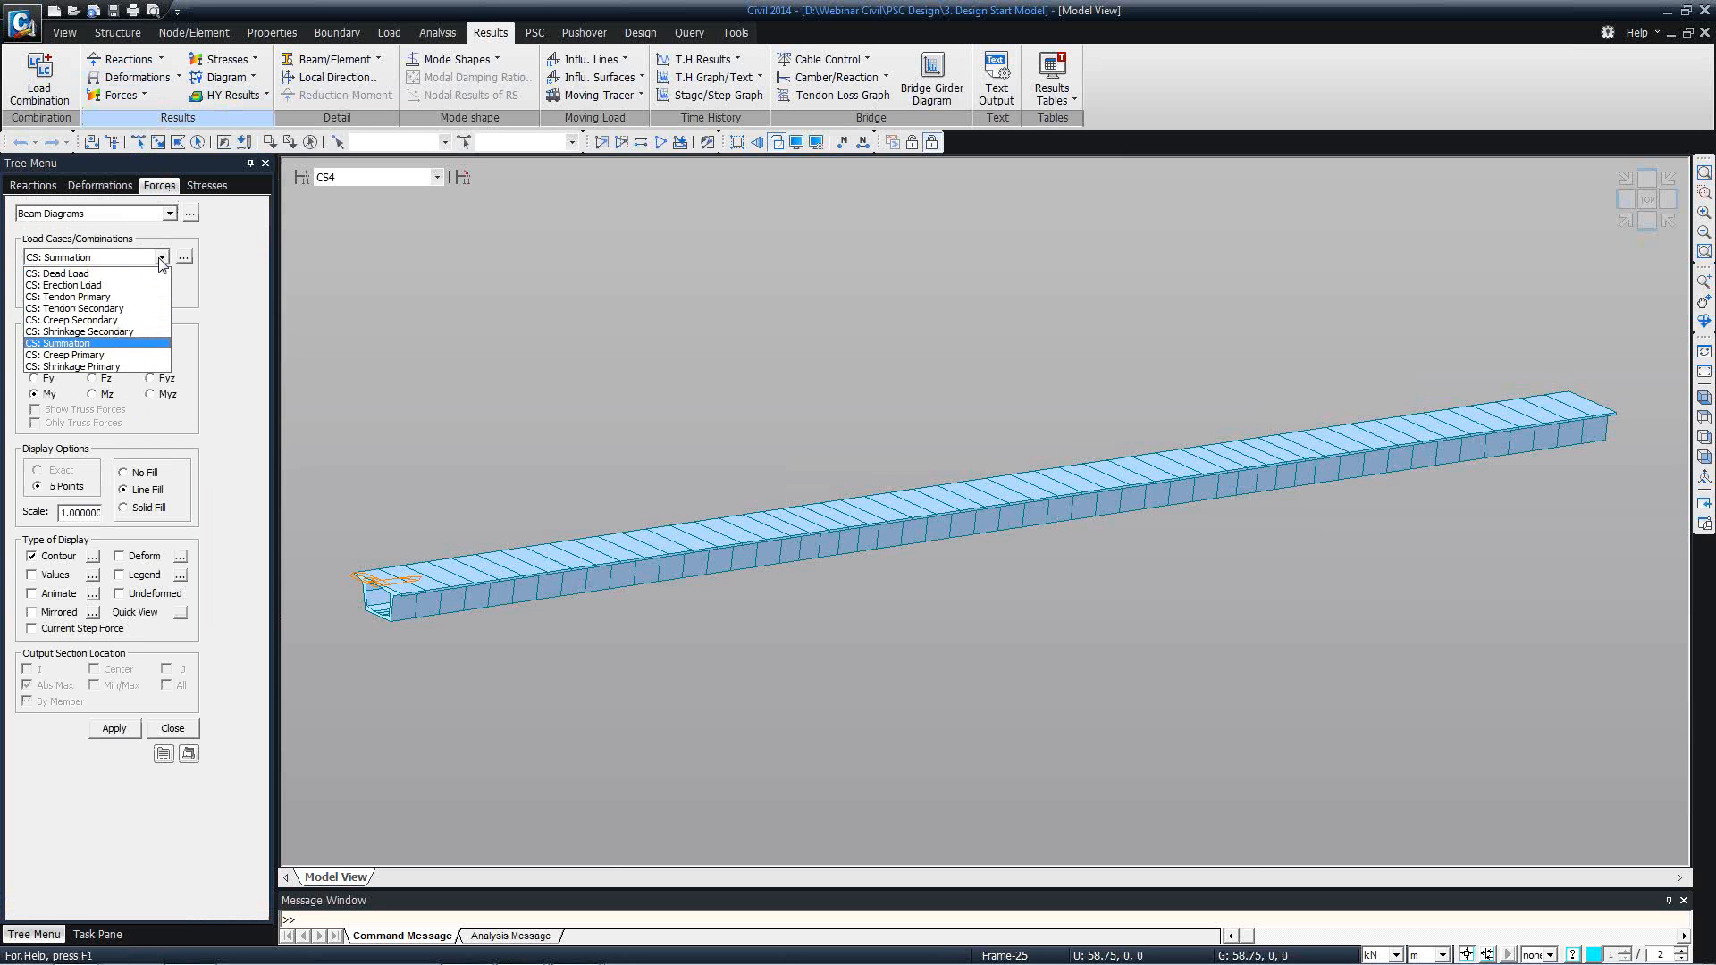
click(207, 284)
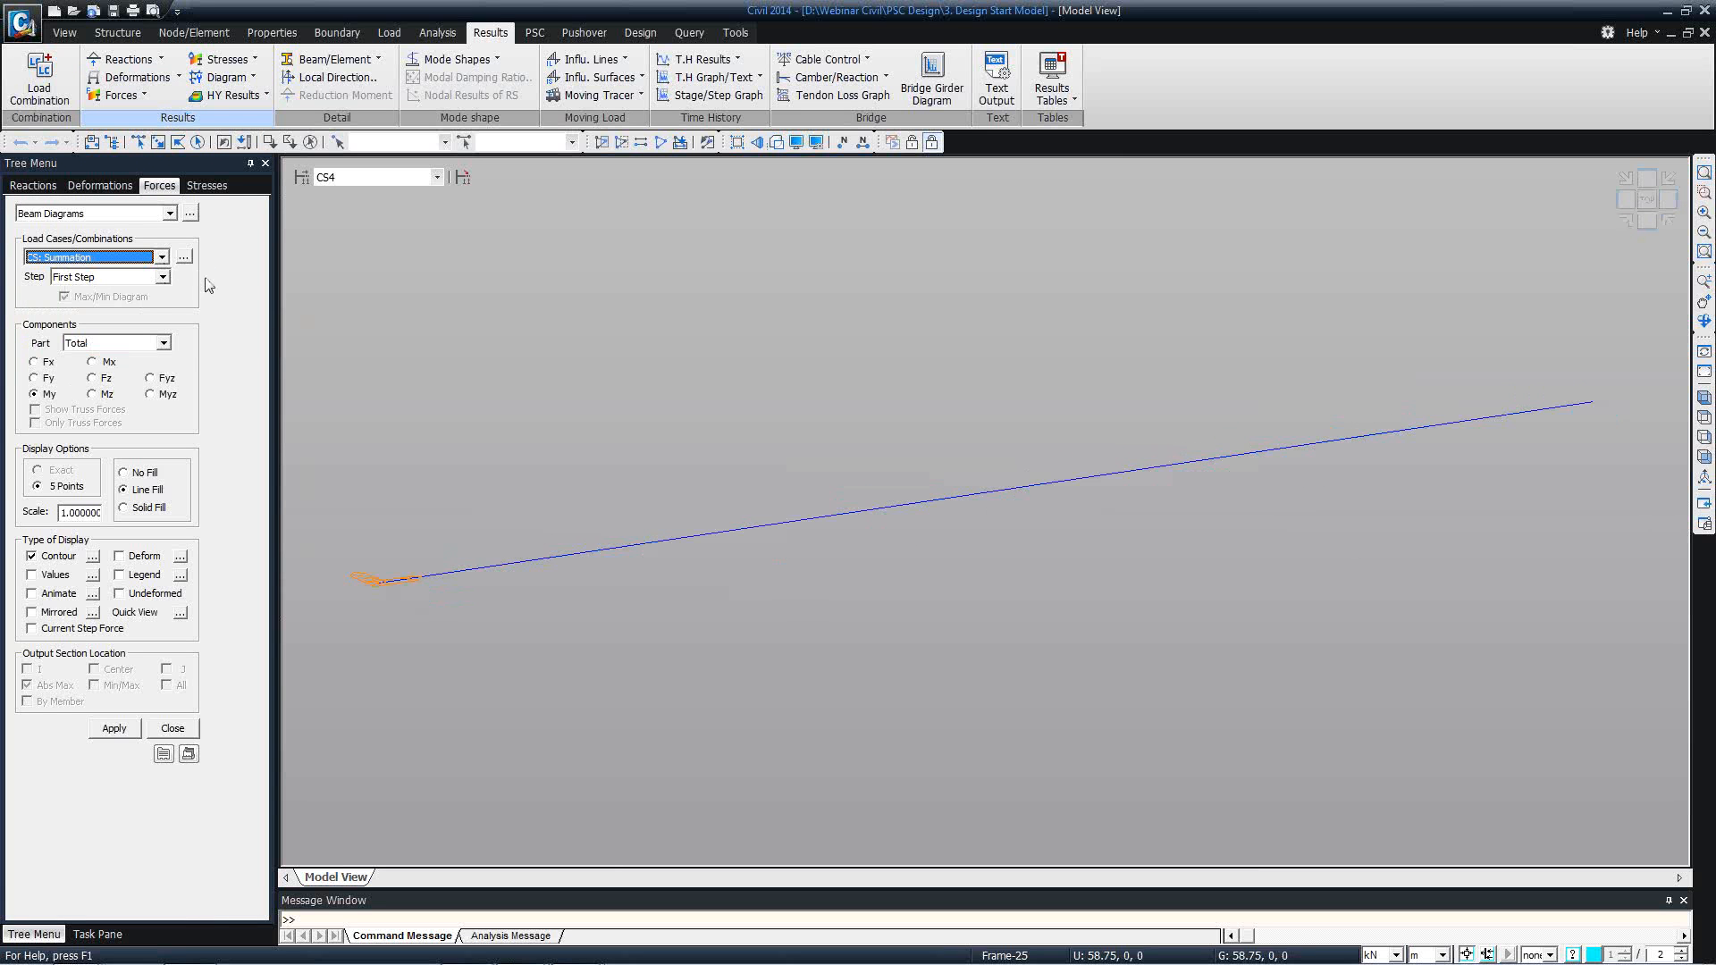
Plot the CS: Dead Load My beam diagram in front view with a legend and solid fill.
click(143, 576)
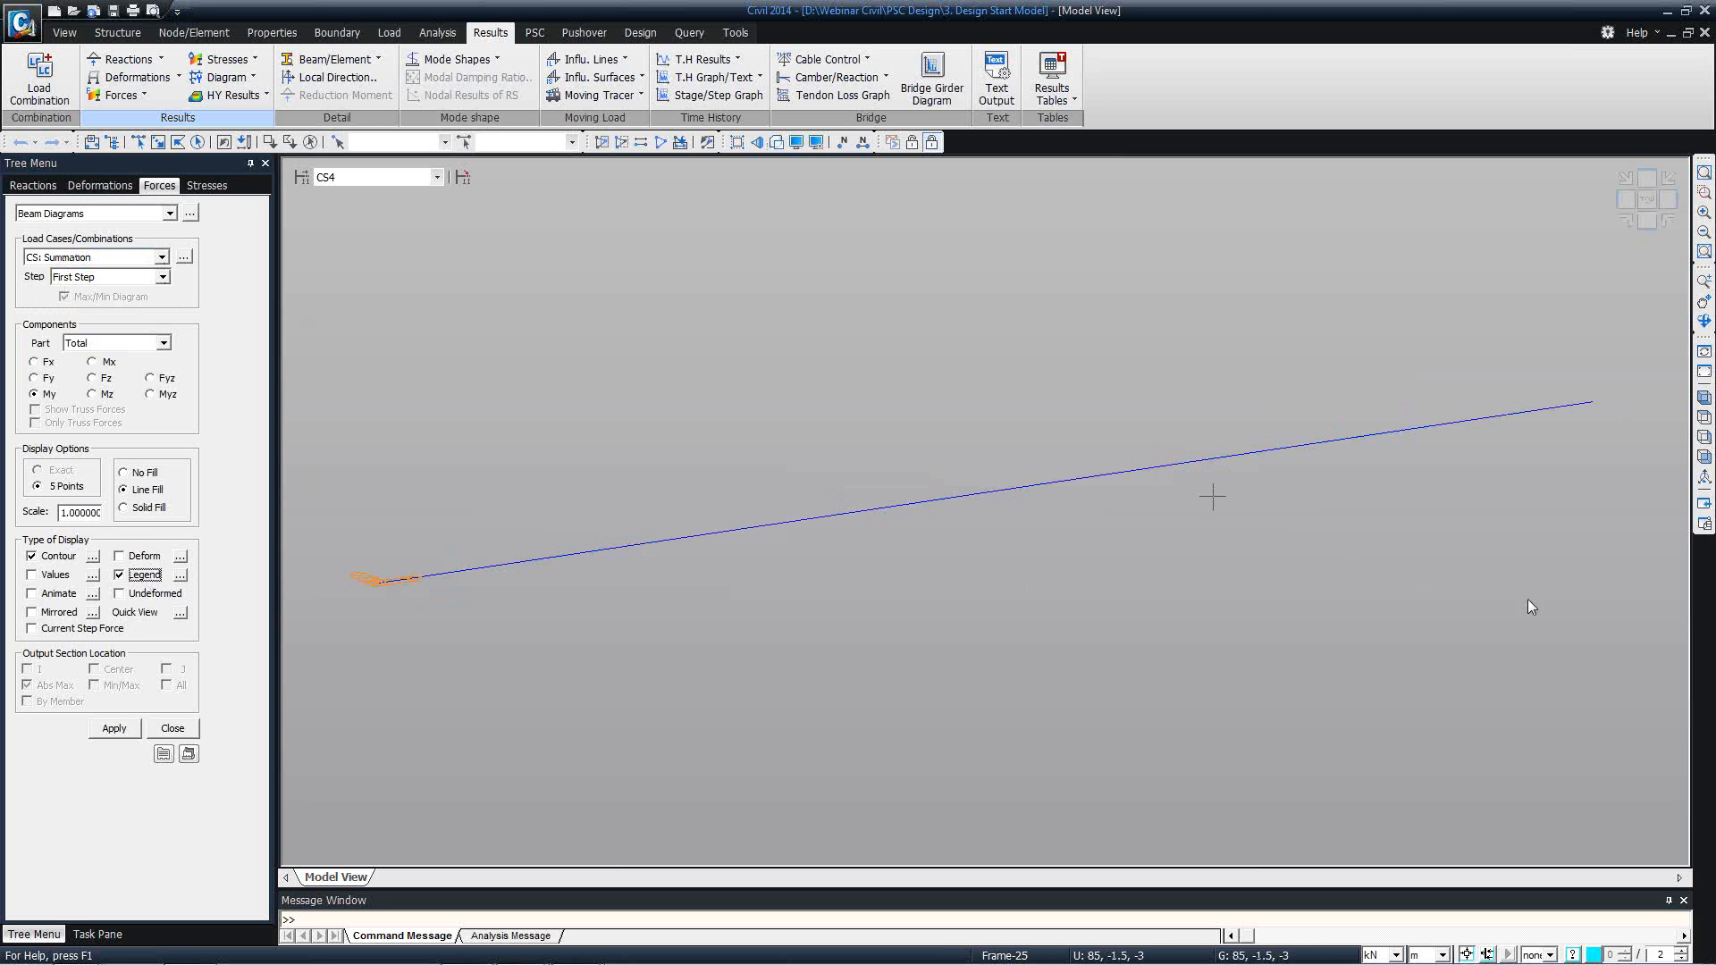
click(1701, 458)
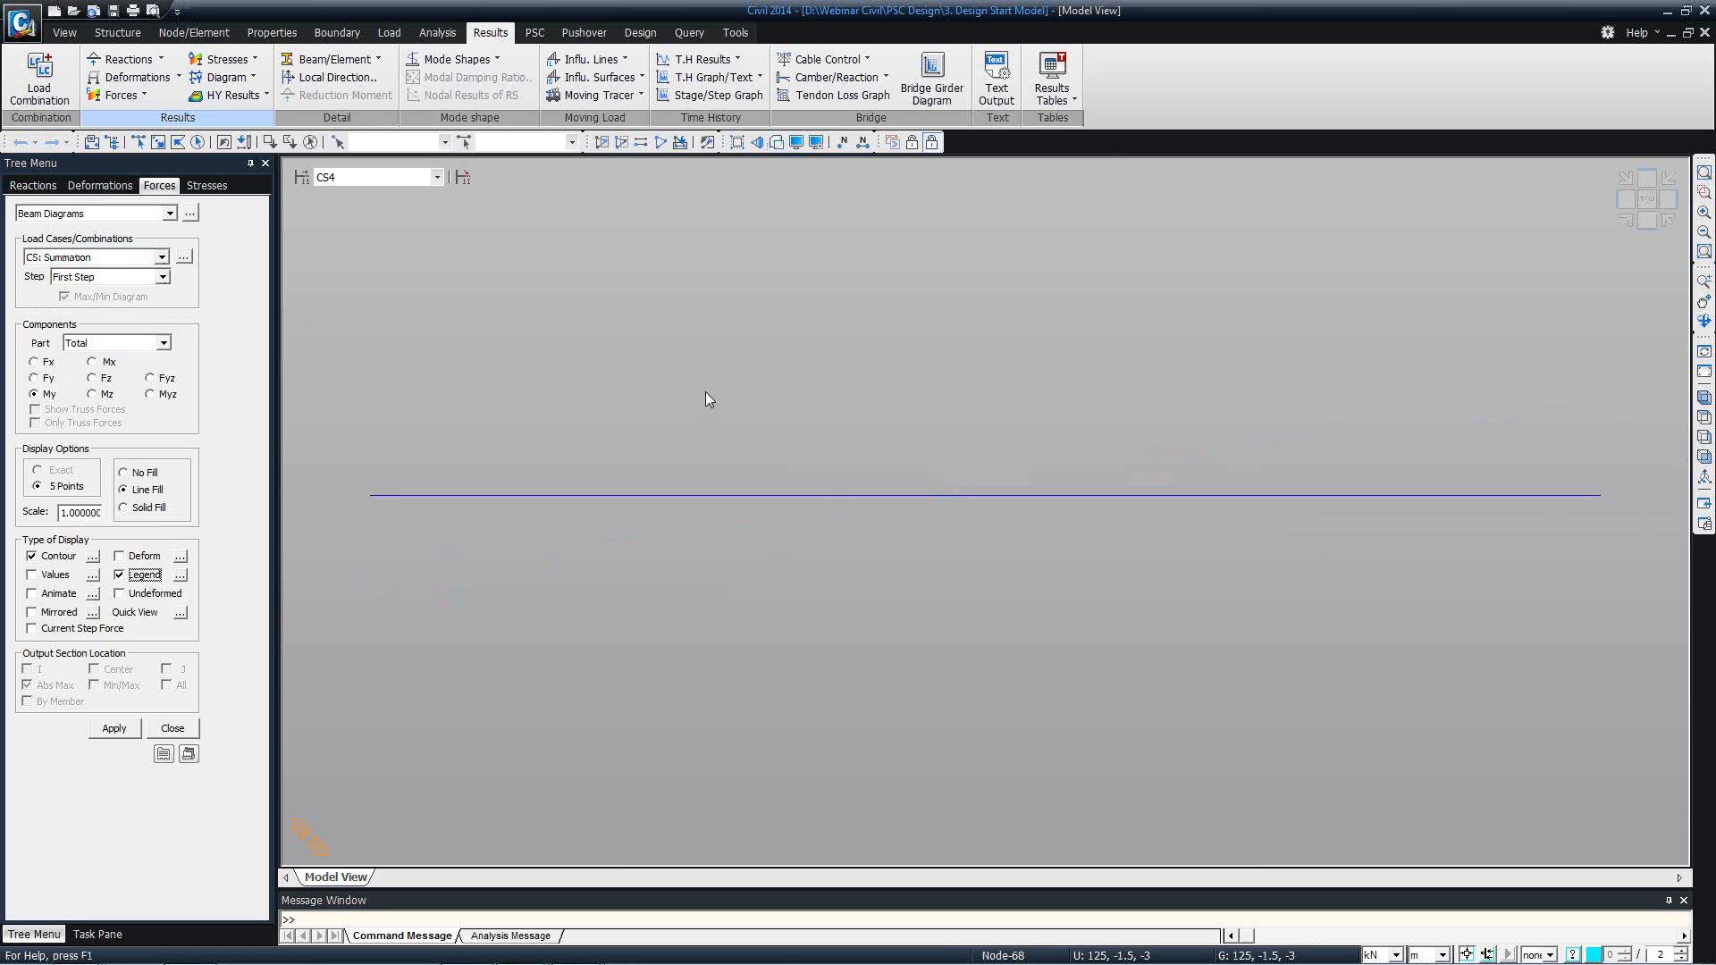
click(158, 257)
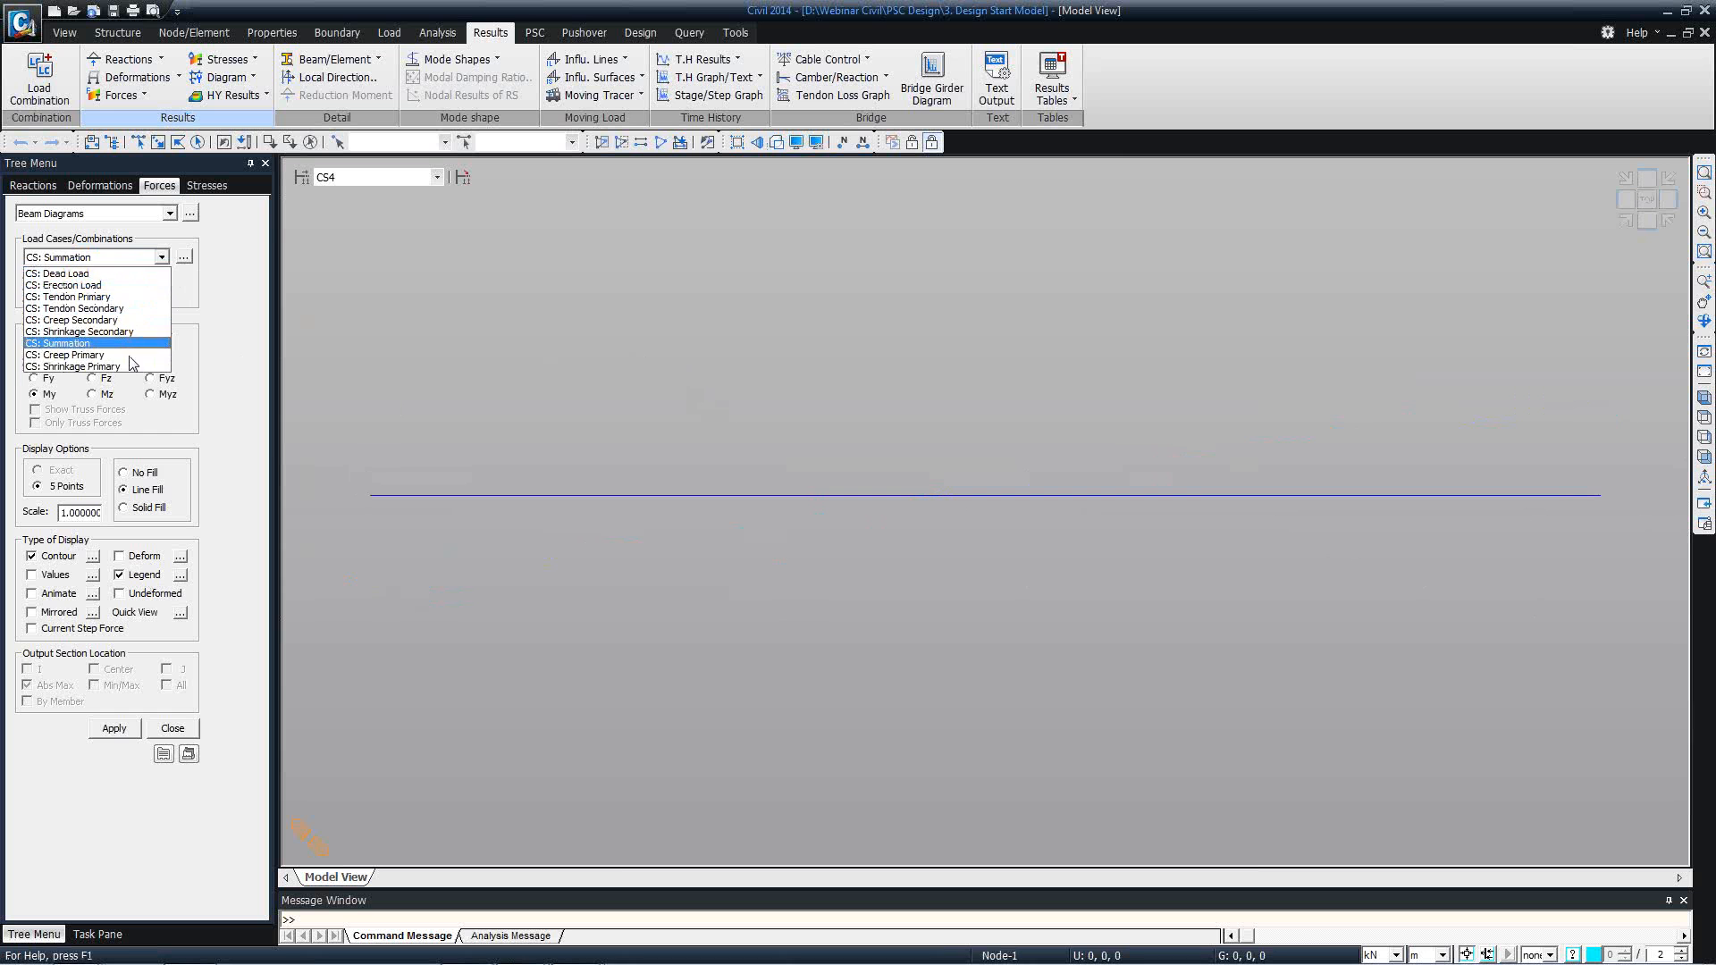
click(106, 273)
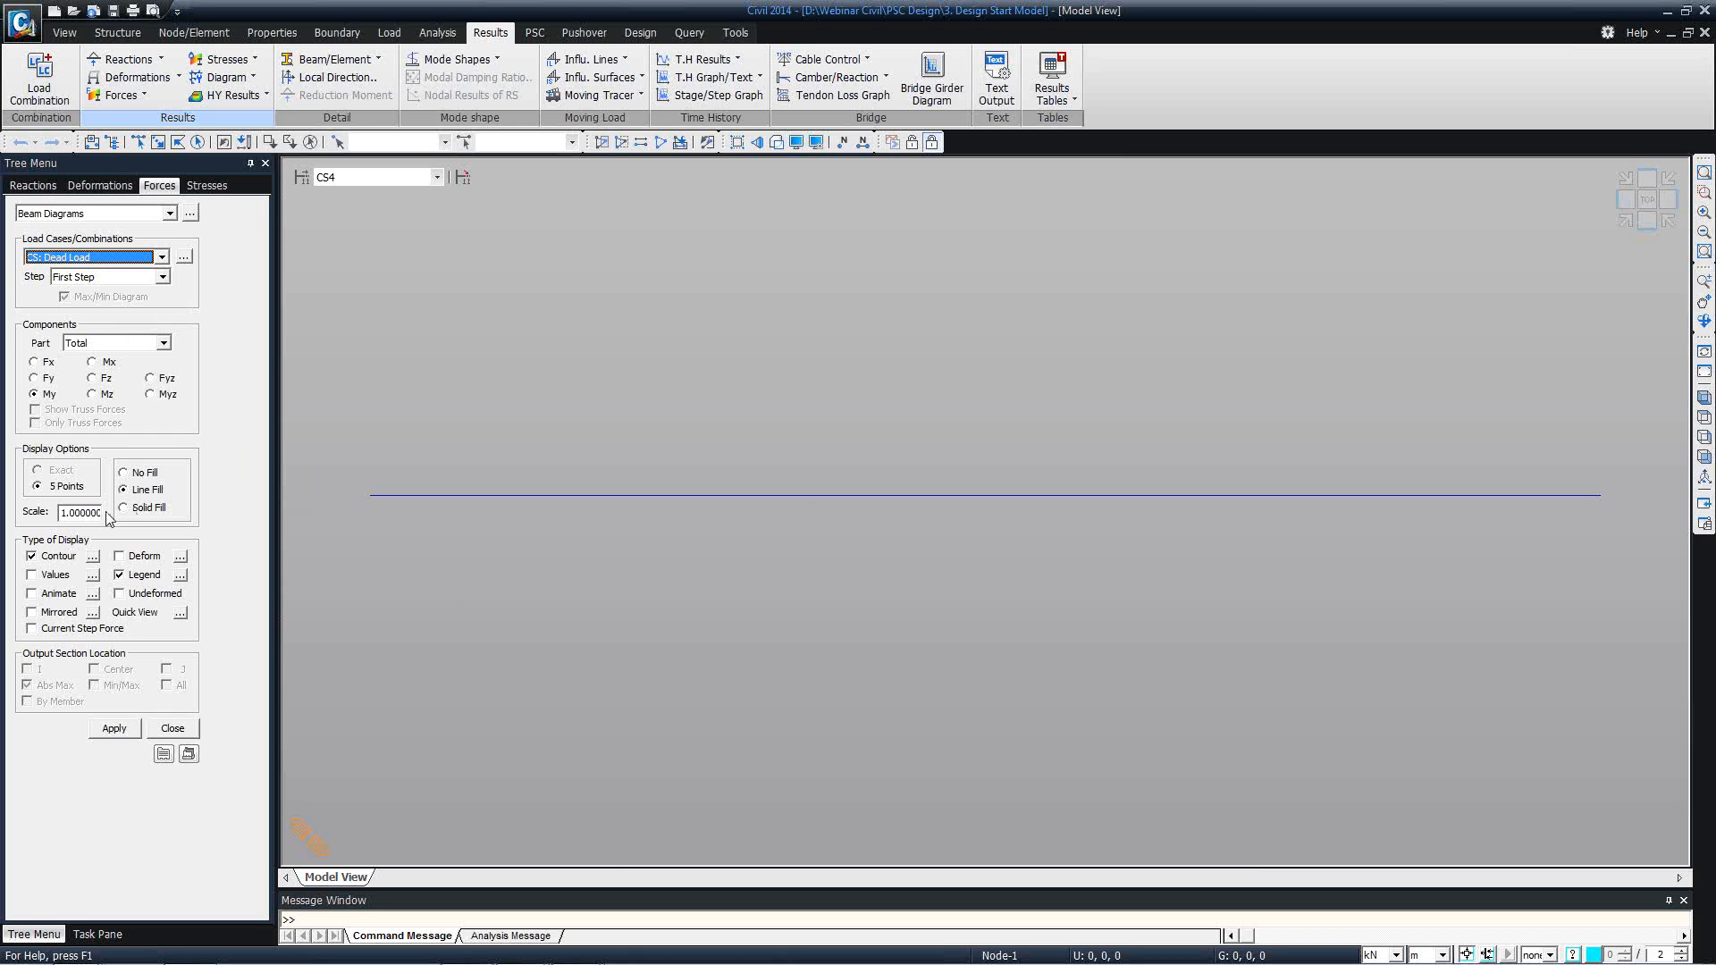
click(114, 728)
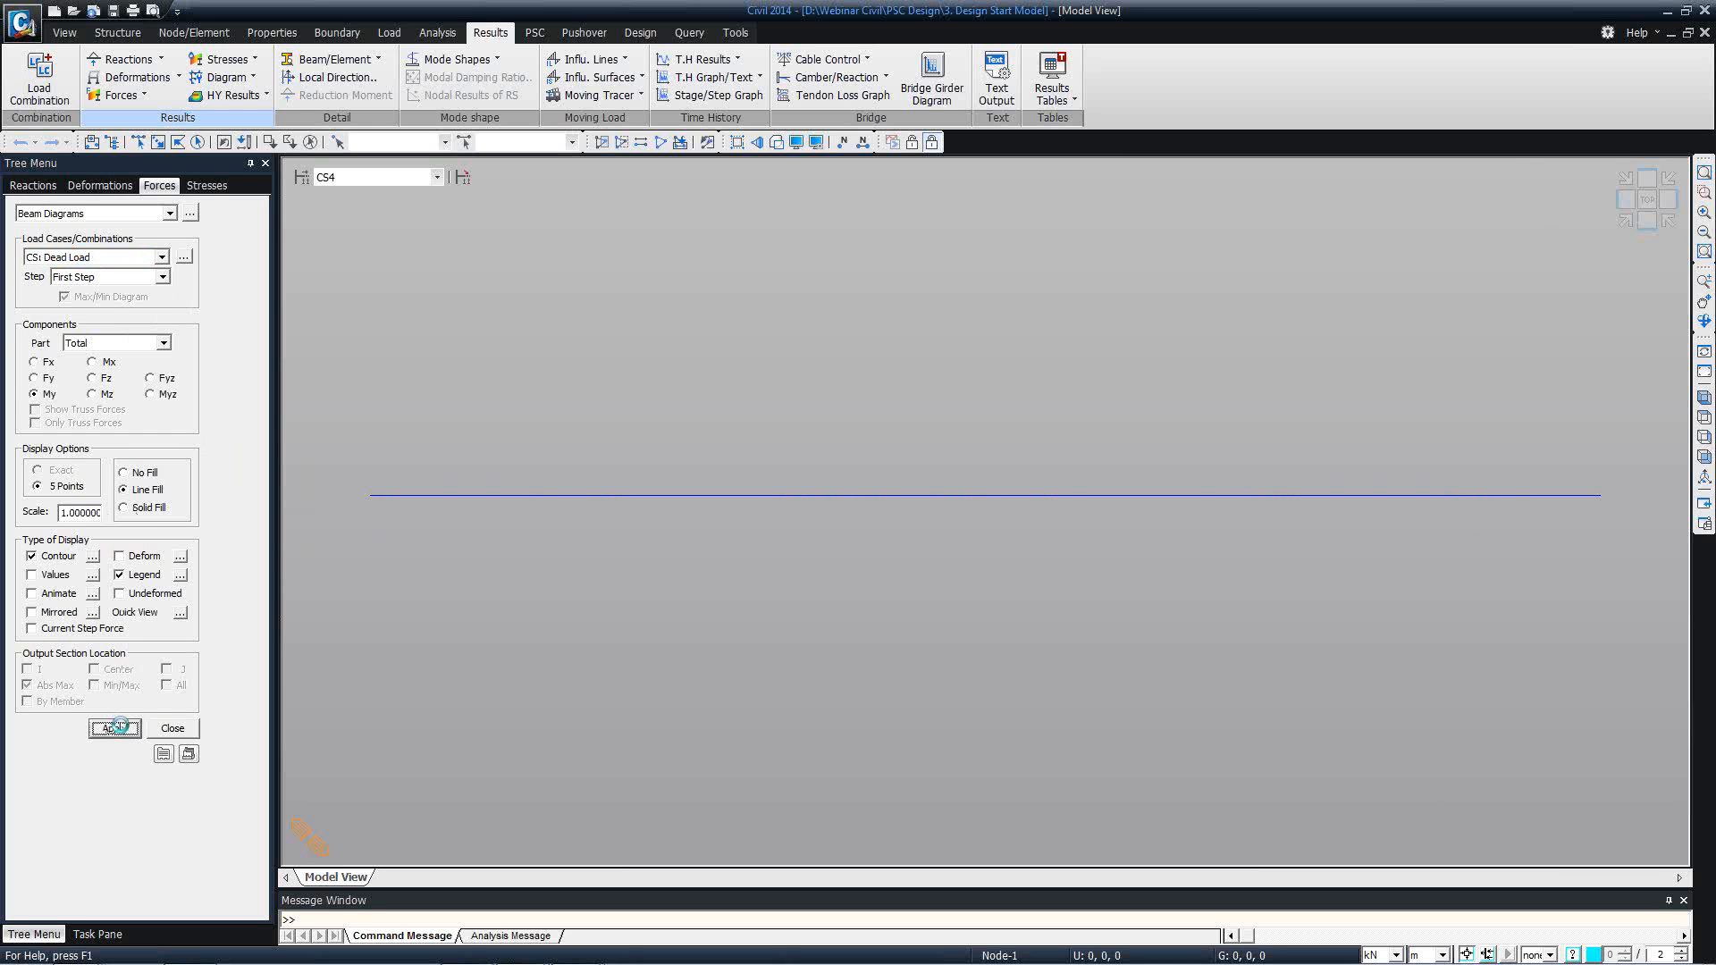
click(136, 508)
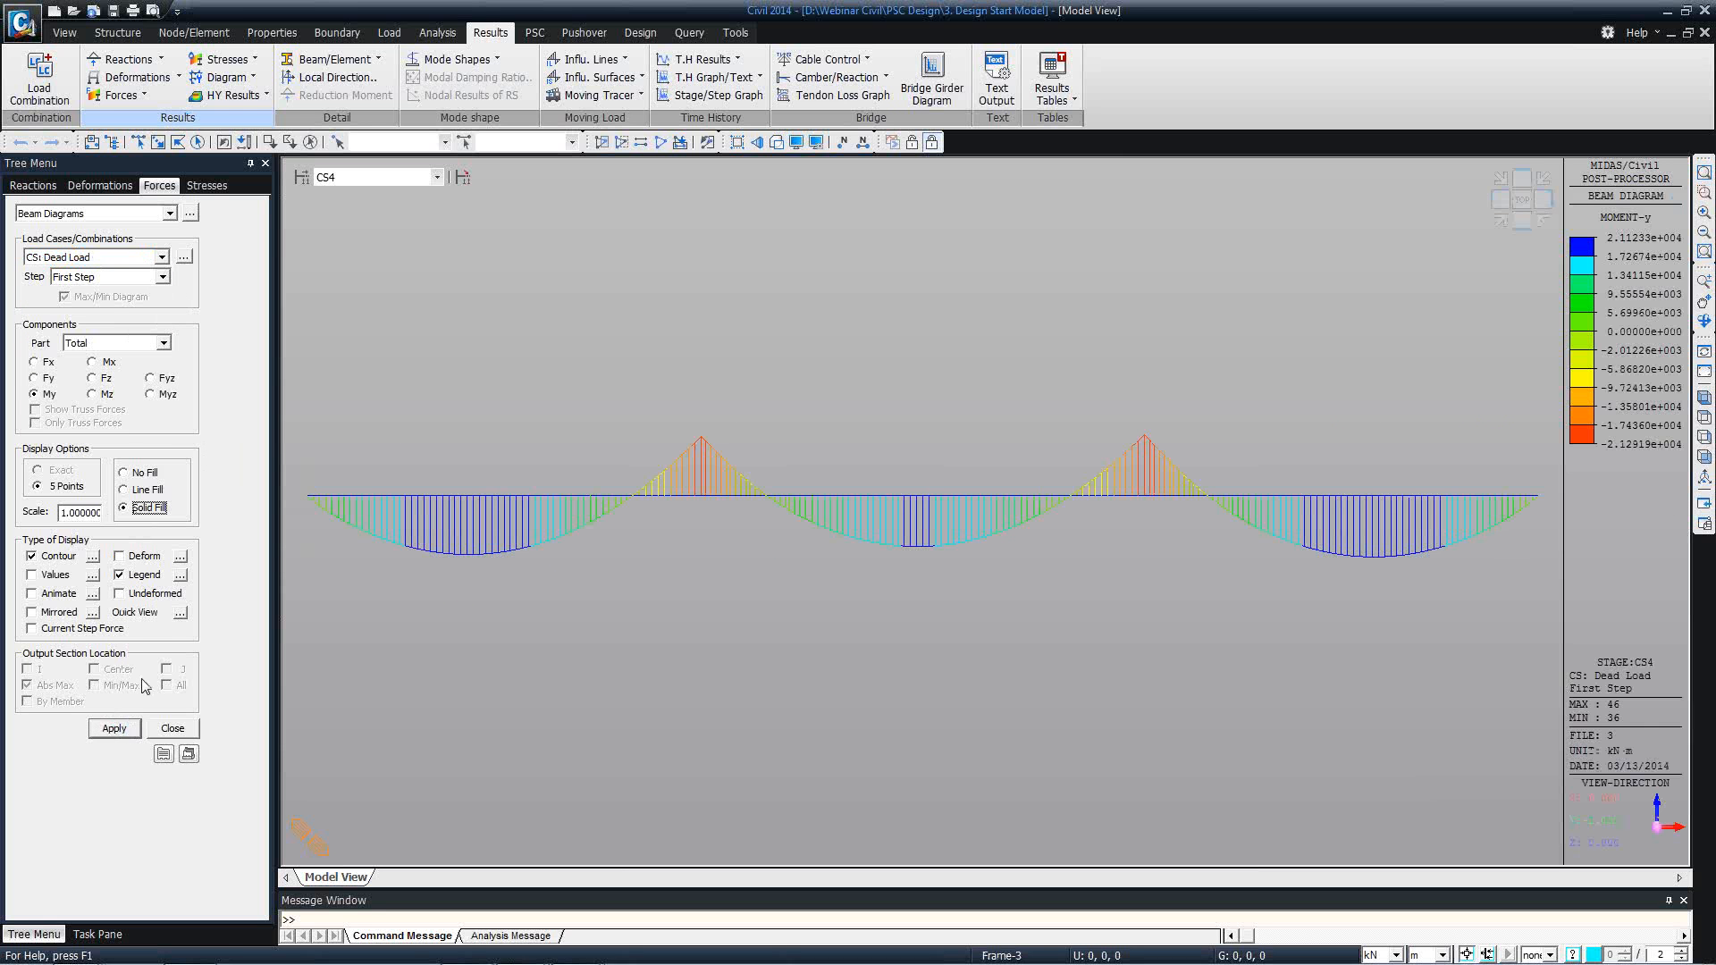
click(114, 728)
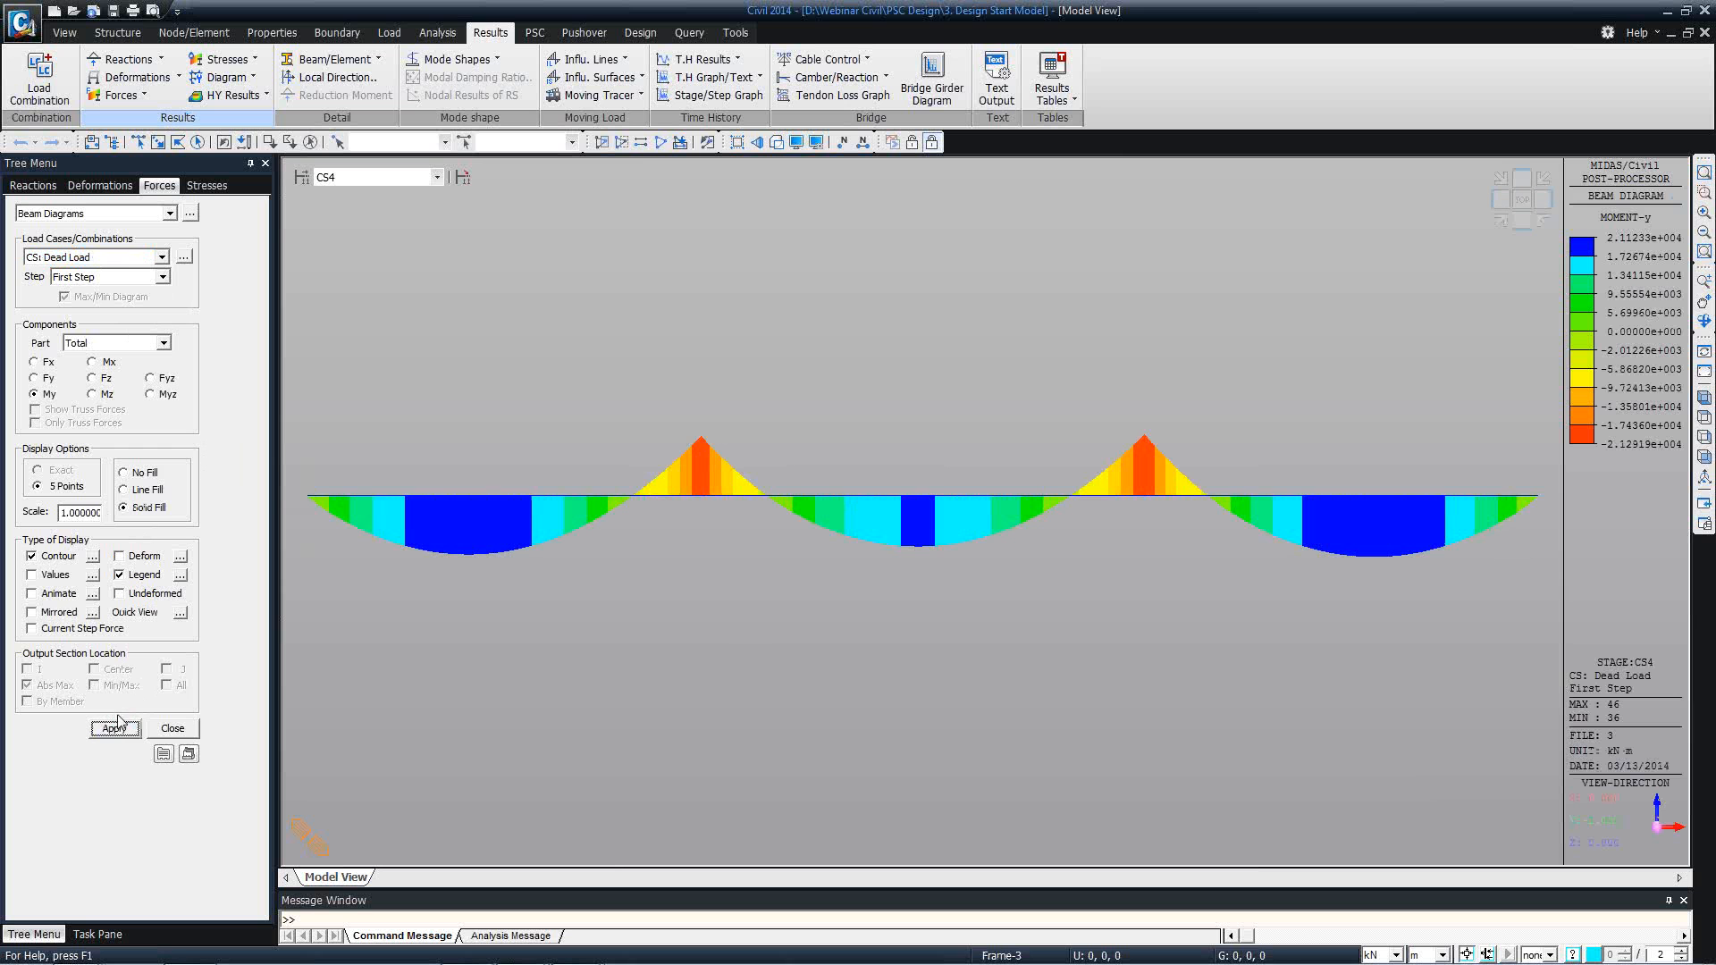
Plot the My moment diagram for CS: Tendon Primary, followed by the one for CS: Tendon Secondary.
click(161, 256)
click(139, 302)
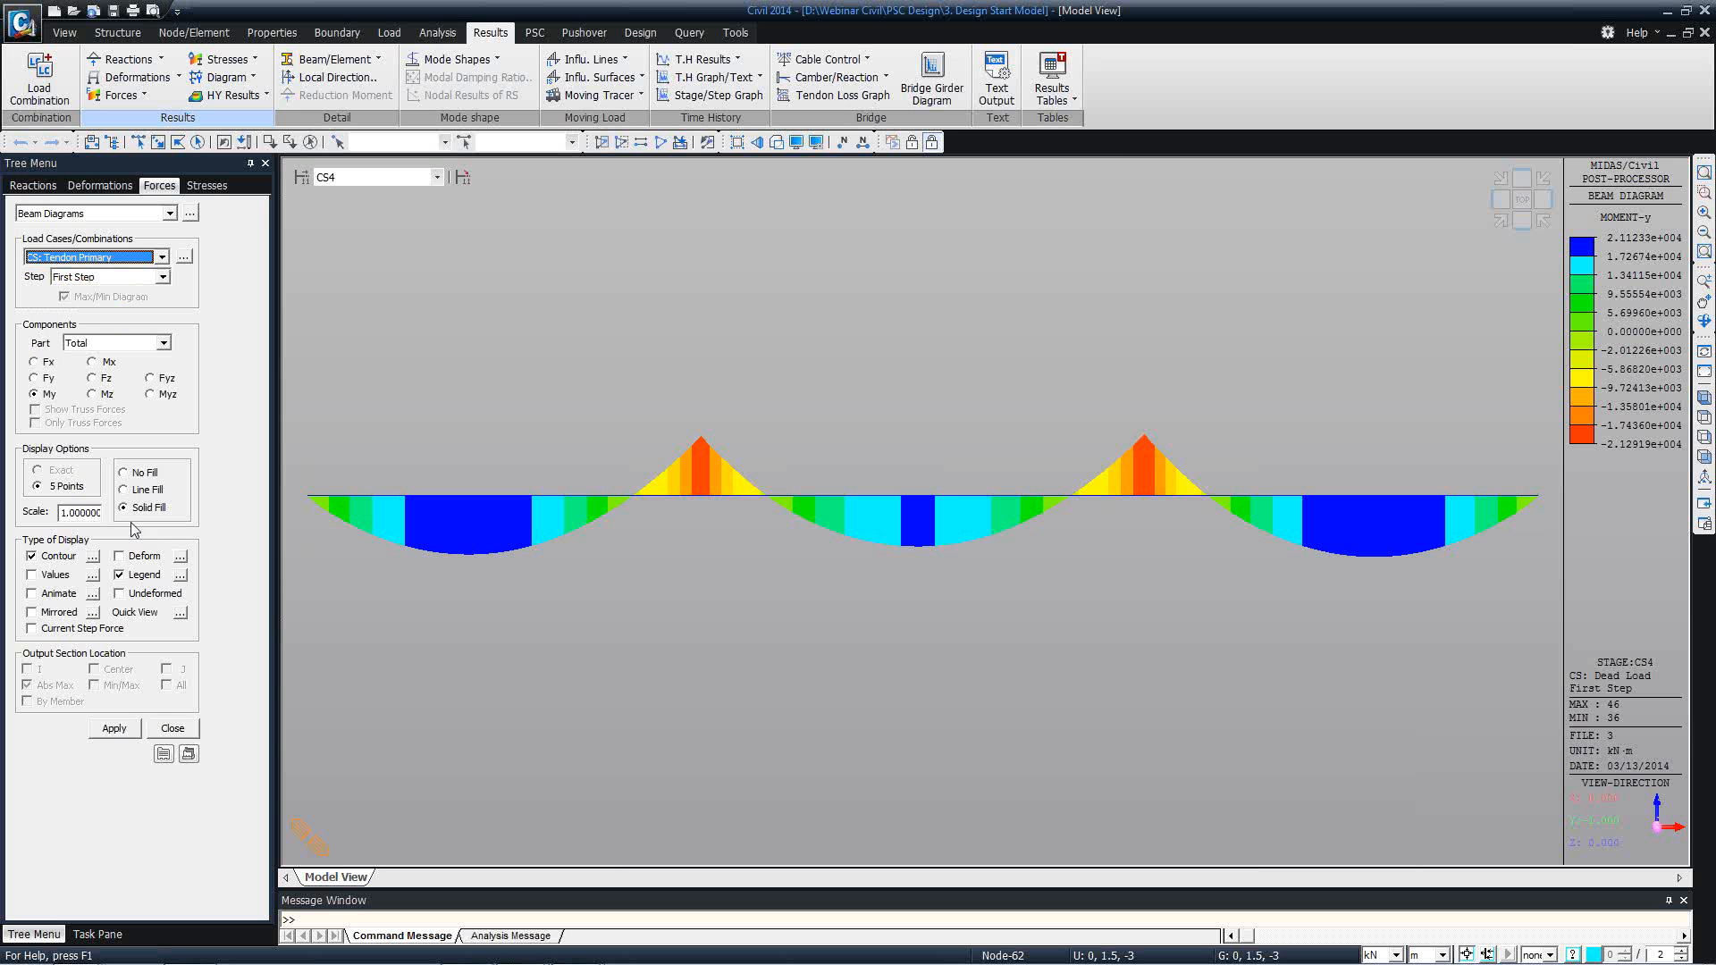
click(132, 727)
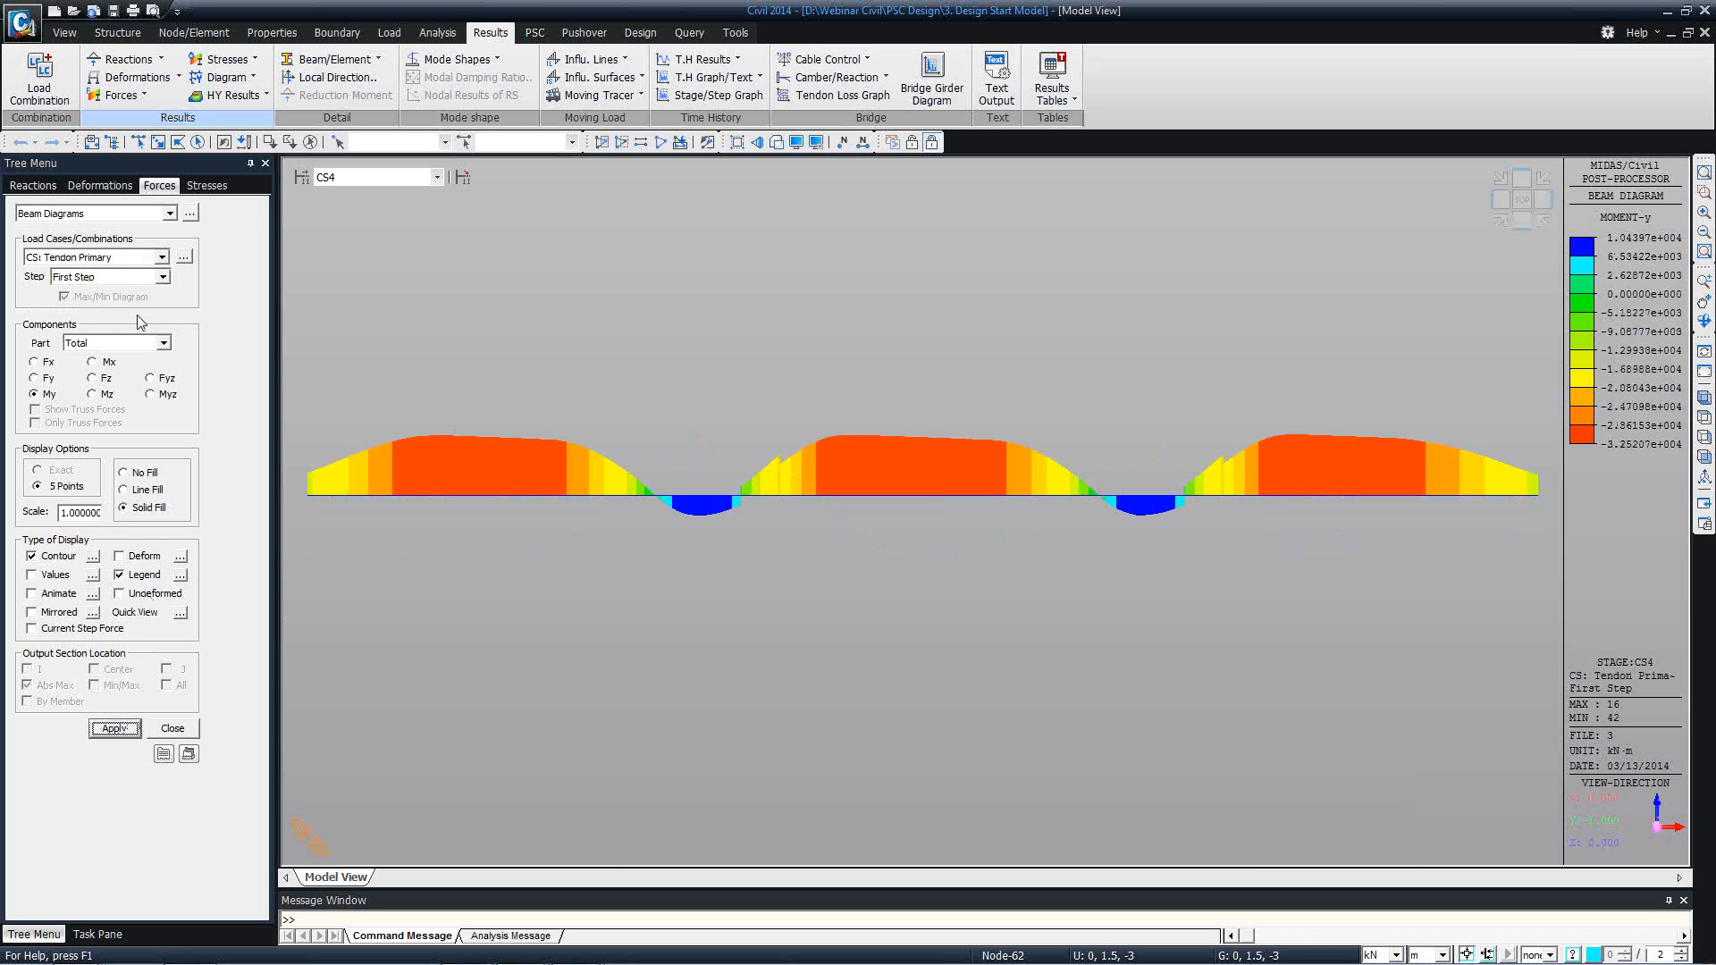
click(161, 257)
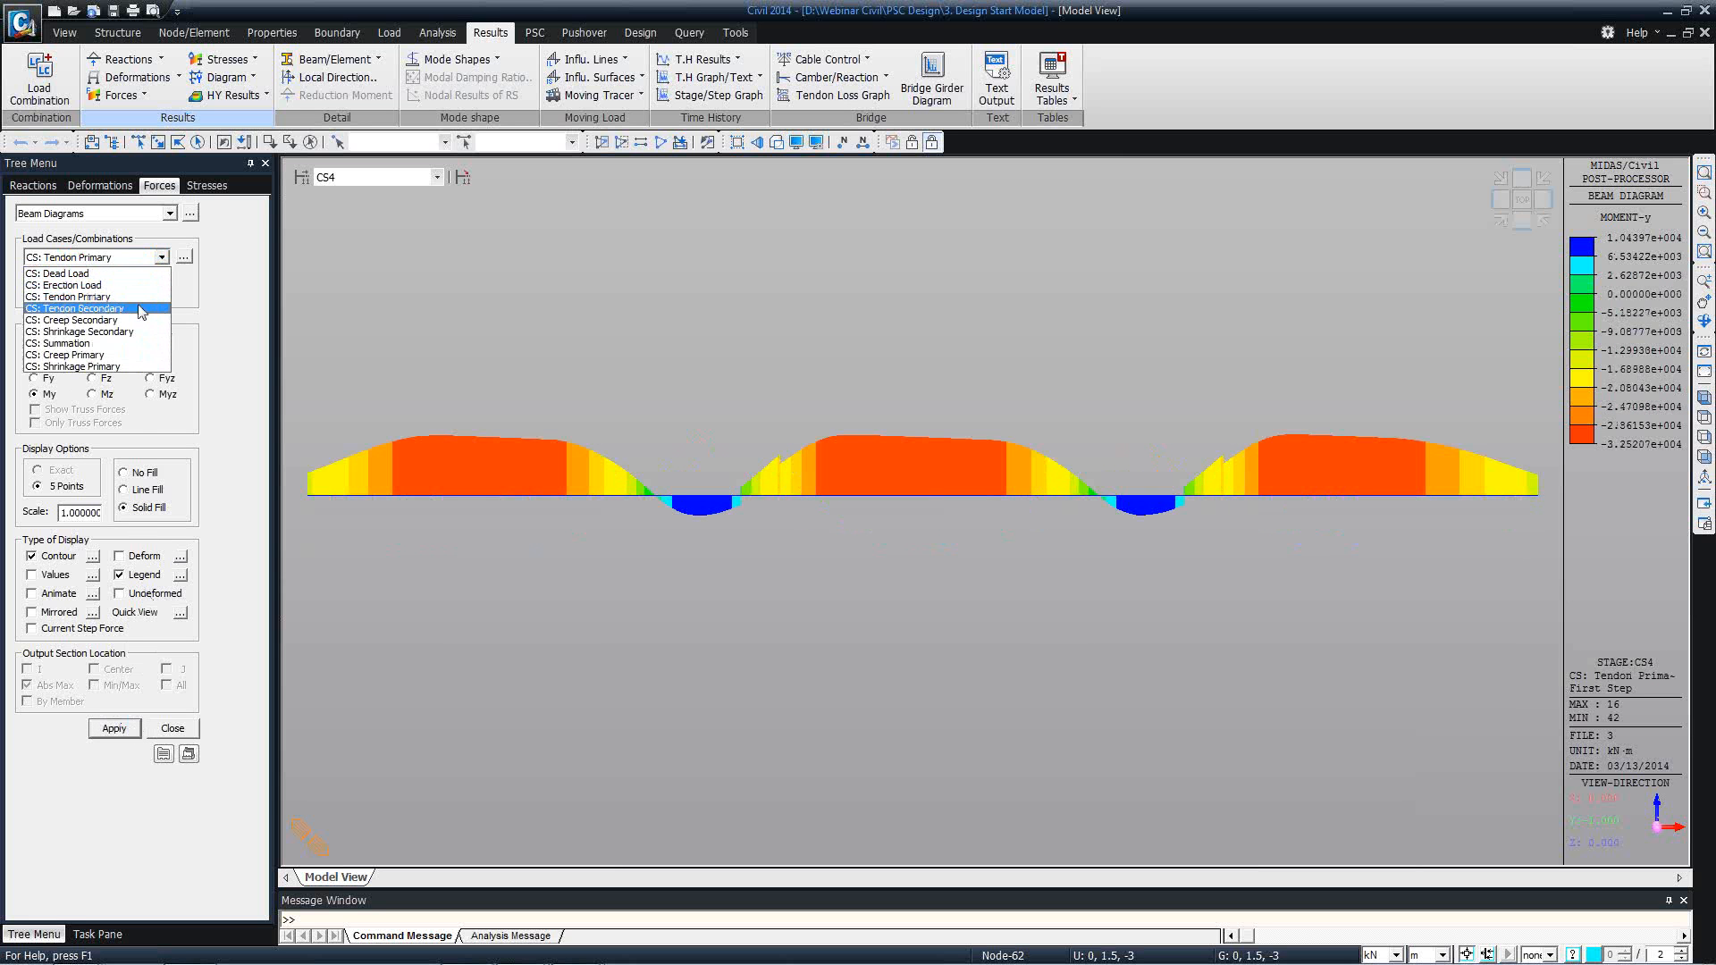
click(140, 309)
click(133, 727)
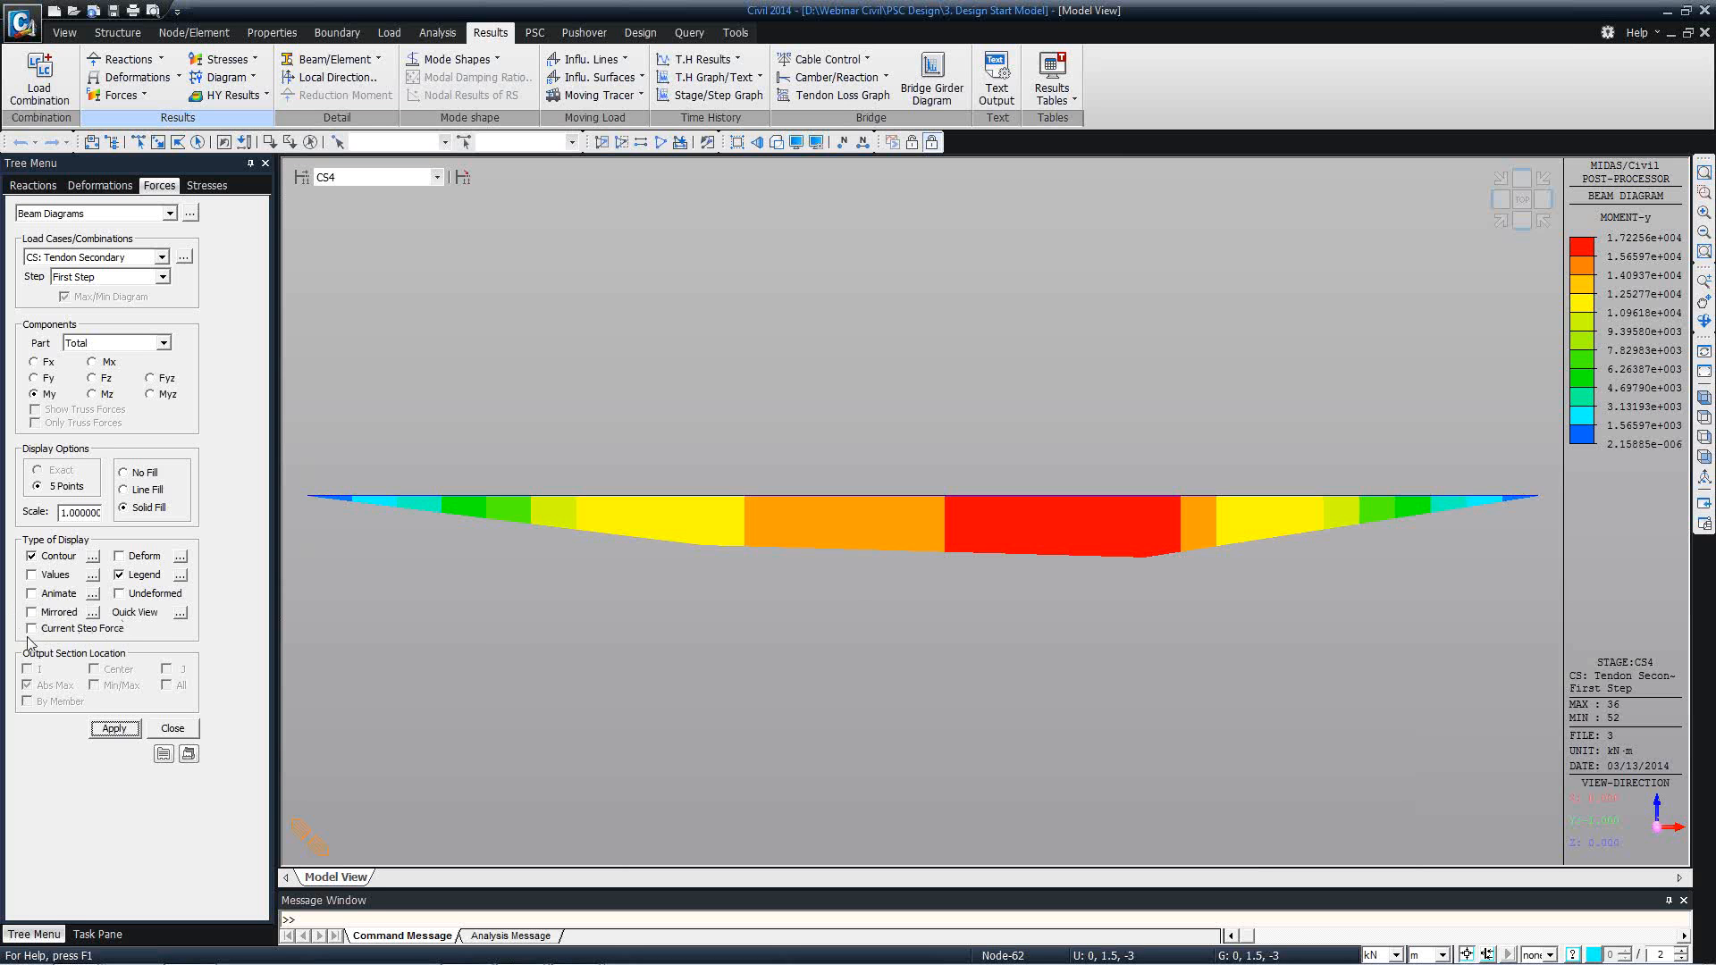
Generate the beam force table for elements 26 and 27 with dead, erection, tendon primary and secondary loads at stages CS4 and Min/Max.
click(189, 213)
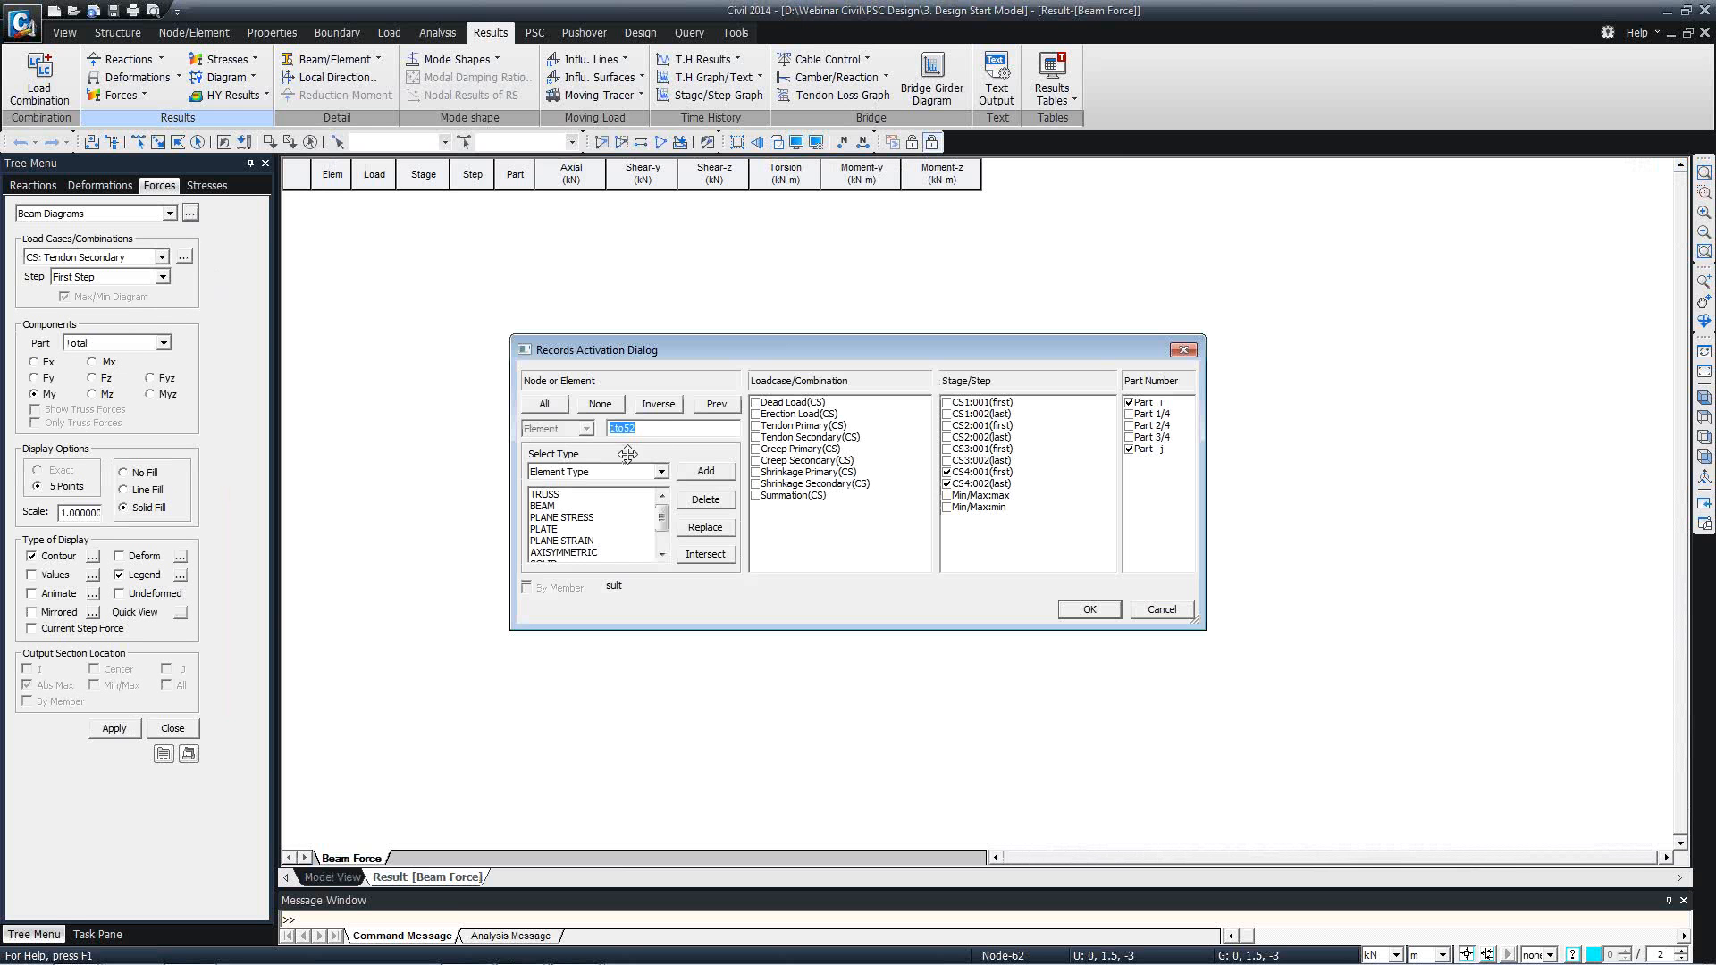
click(772, 404)
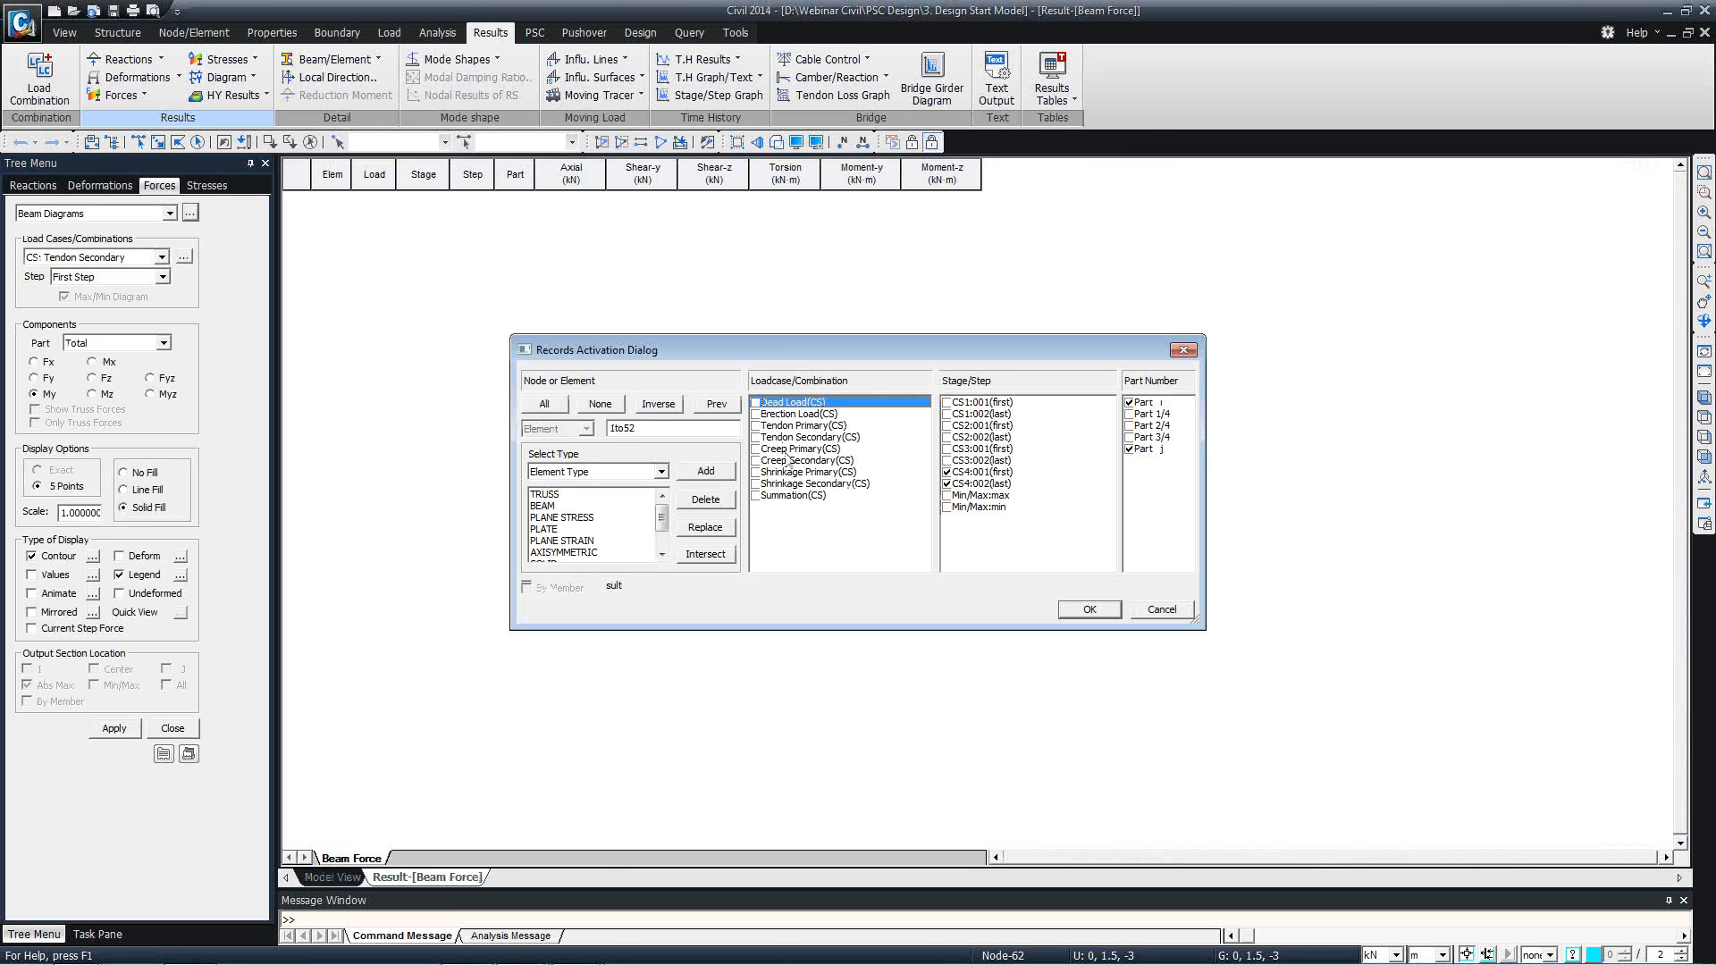
shift+click(775, 439)
click(755, 426)
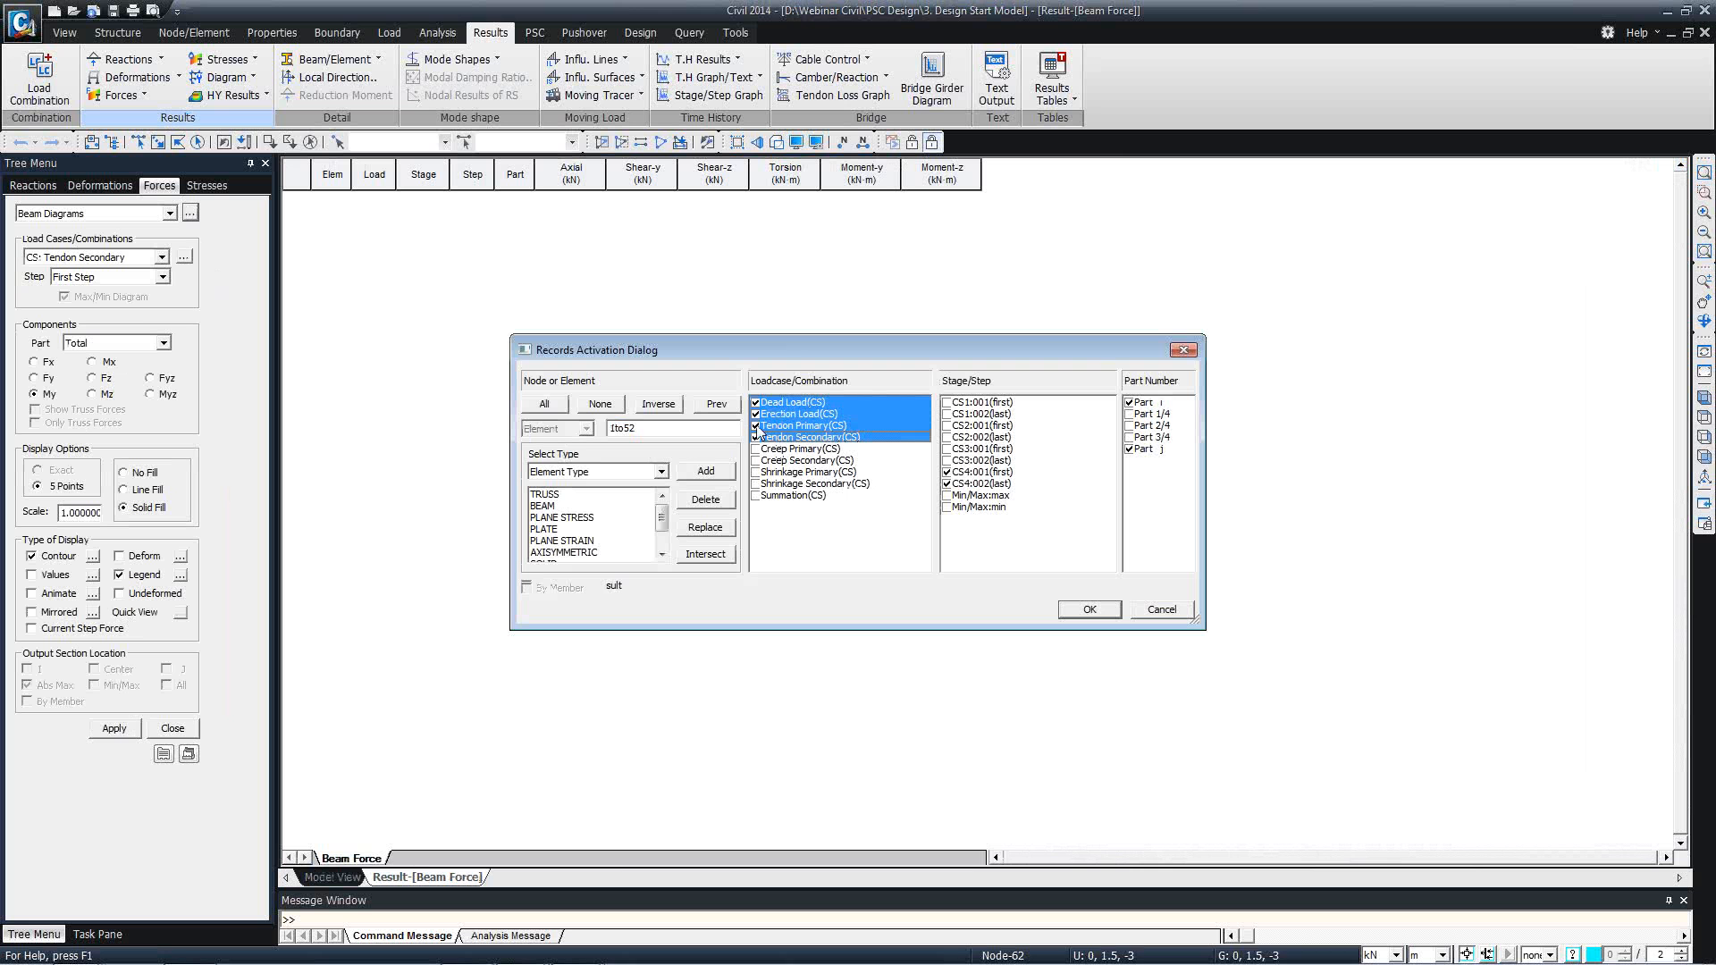
drag(674, 426, 590, 407)
text(26 27)
click(962, 496)
shift+click(961, 508)
click(947, 493)
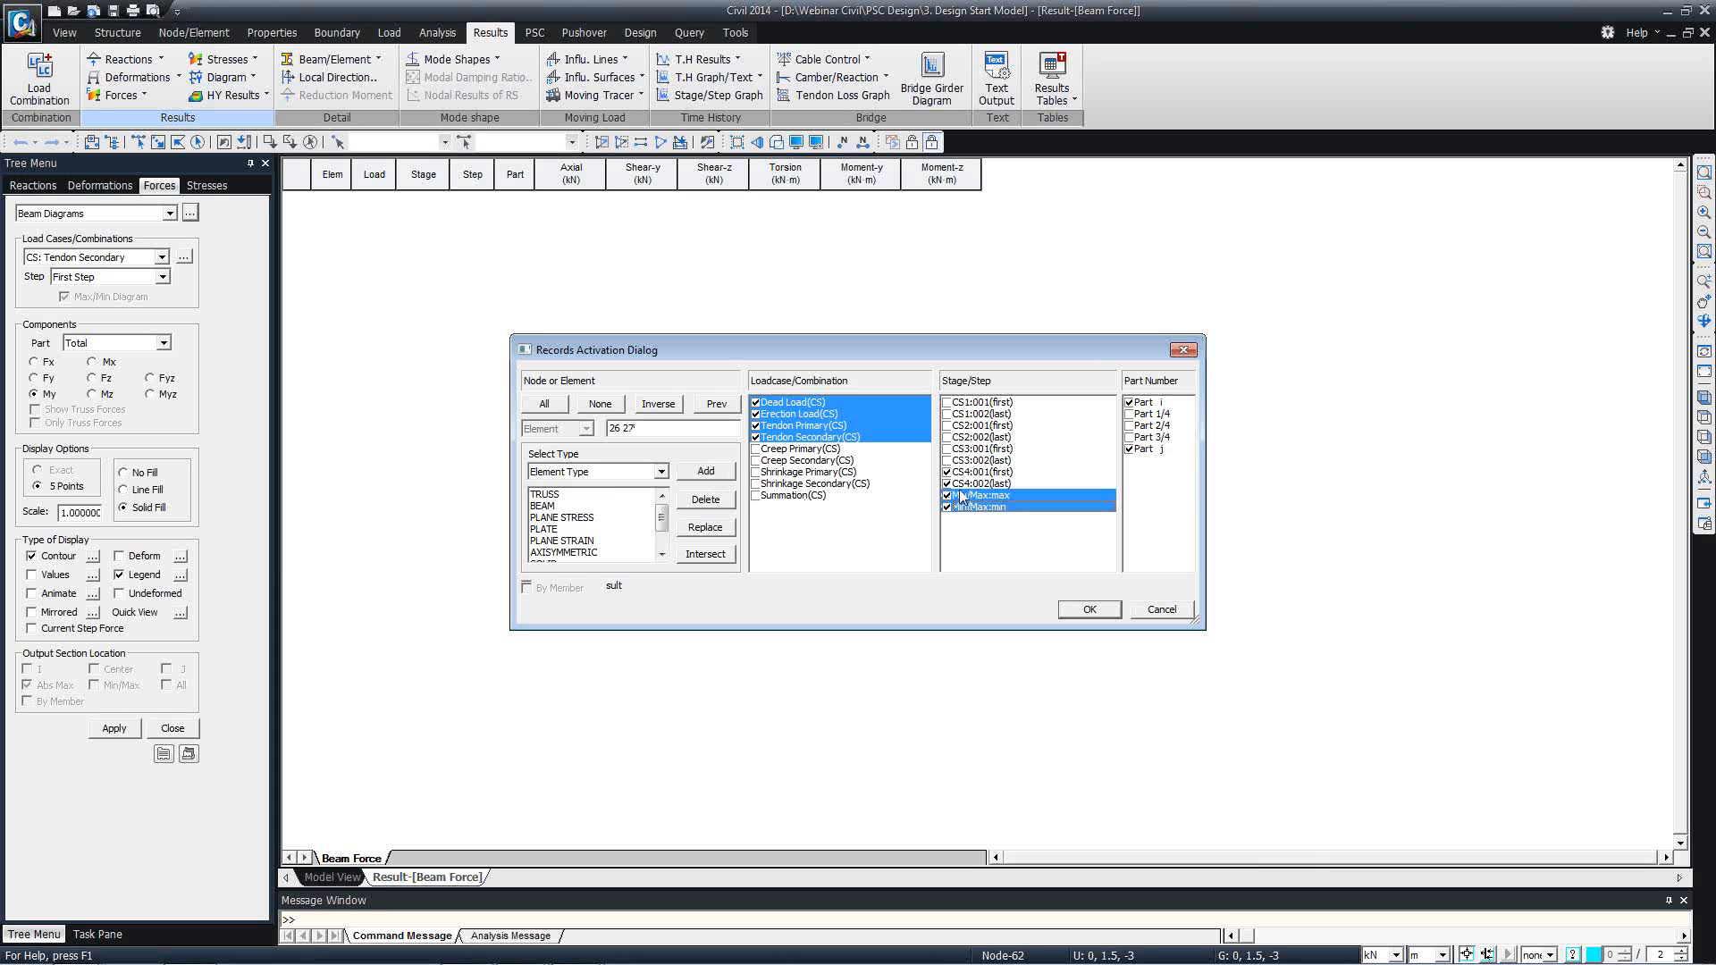
click(962, 485)
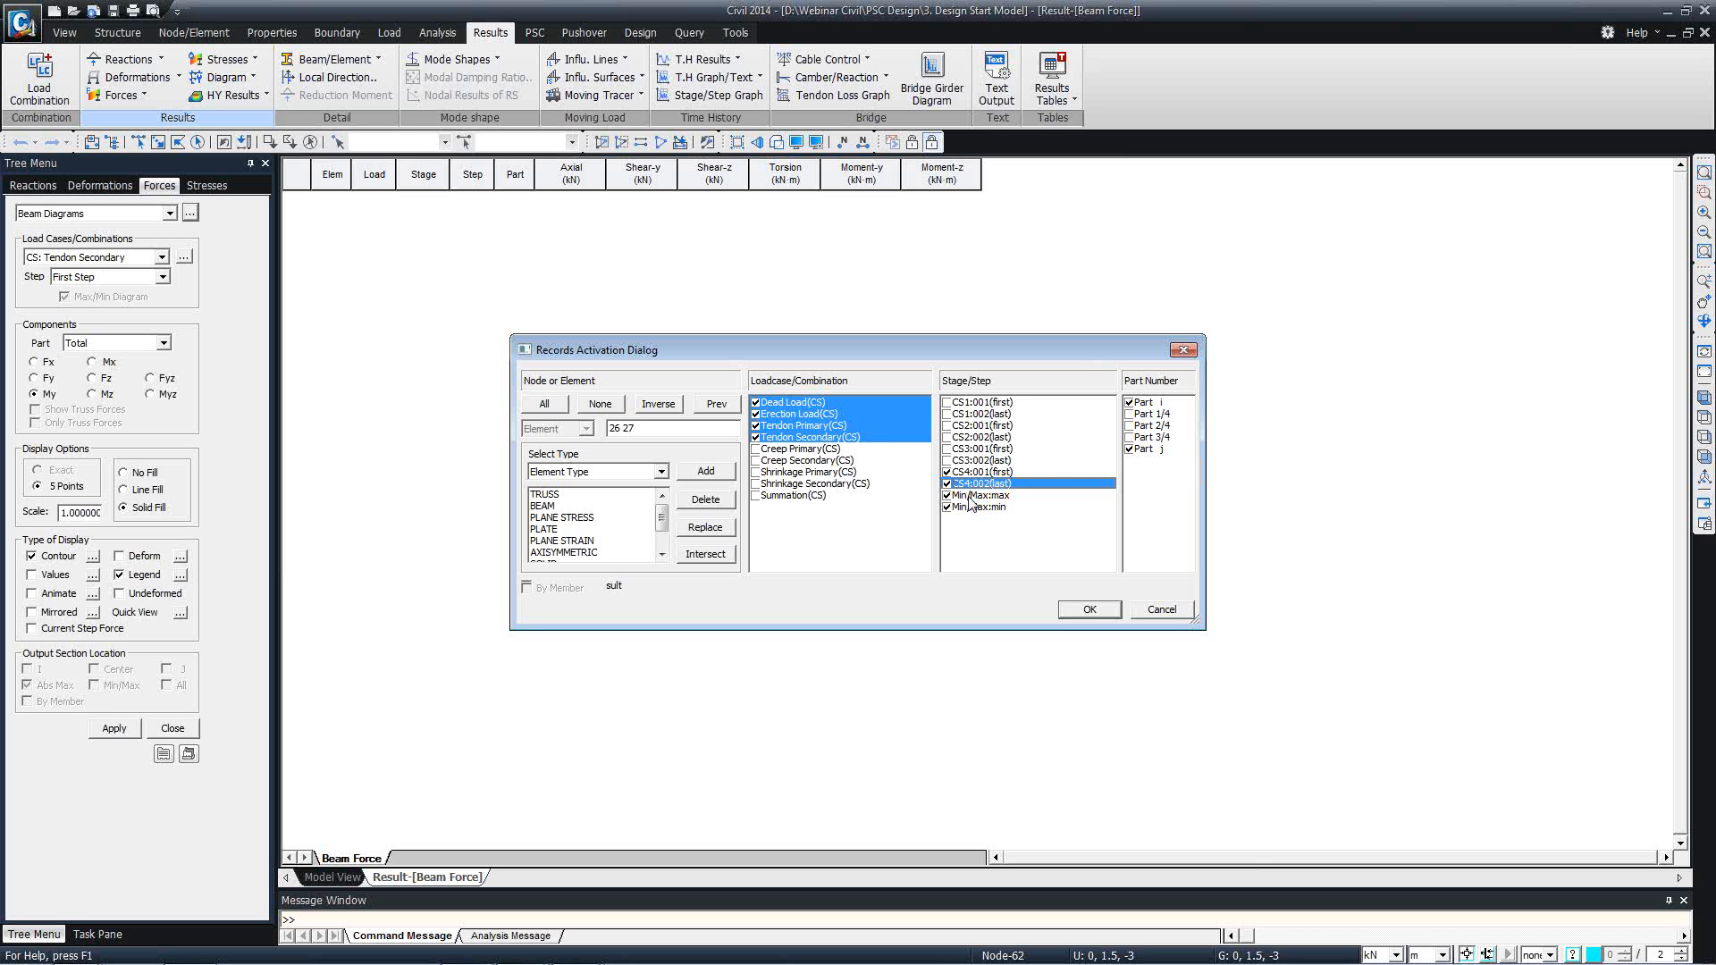
click(1089, 611)
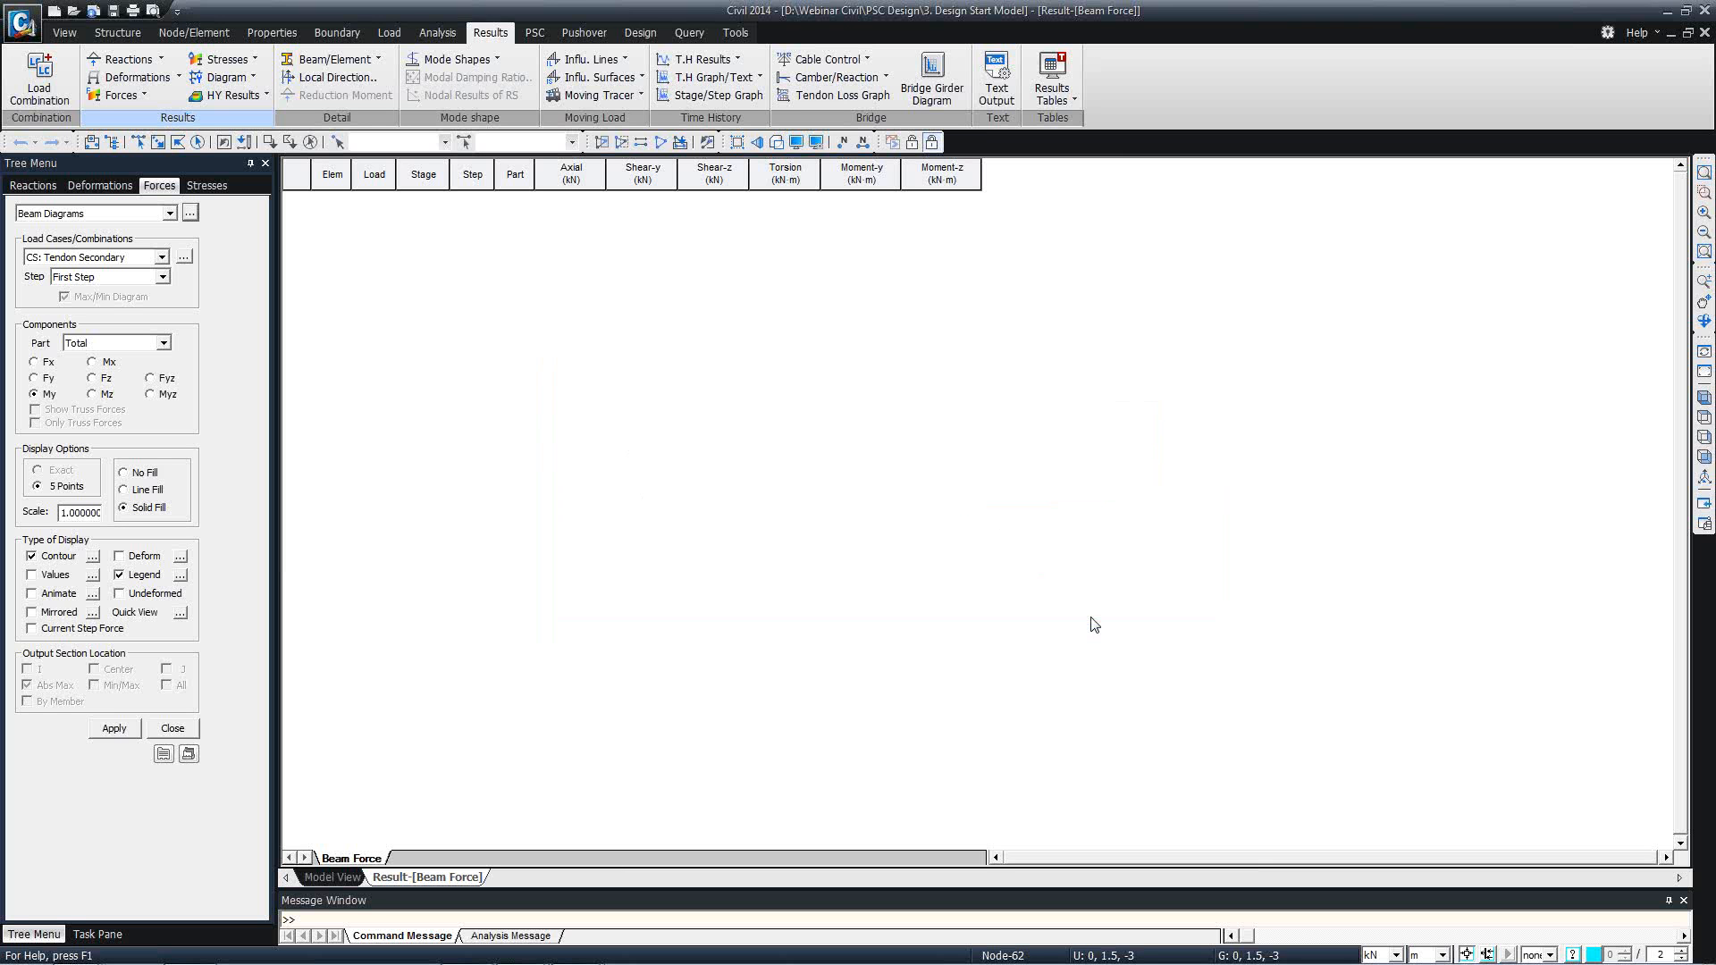
Examine the tendon axial forces and moments of elements 26 and 27 in the beam force table, and close it.
scroll(875, 511, down, 6)
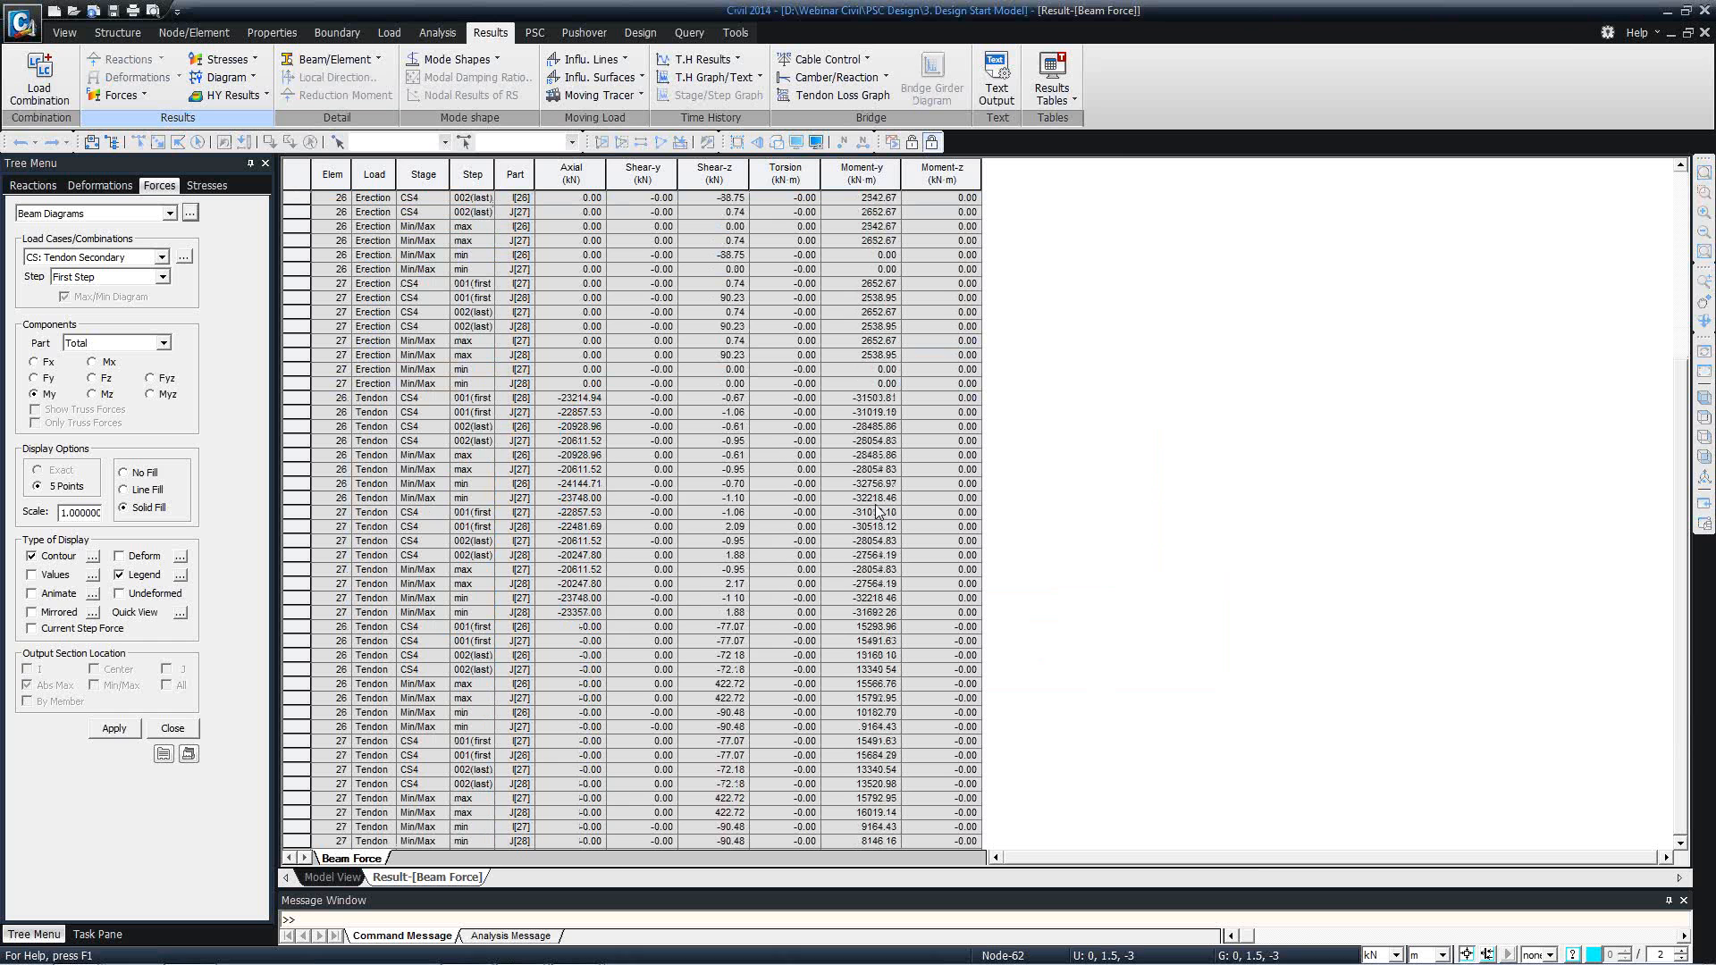
right_click(596, 433)
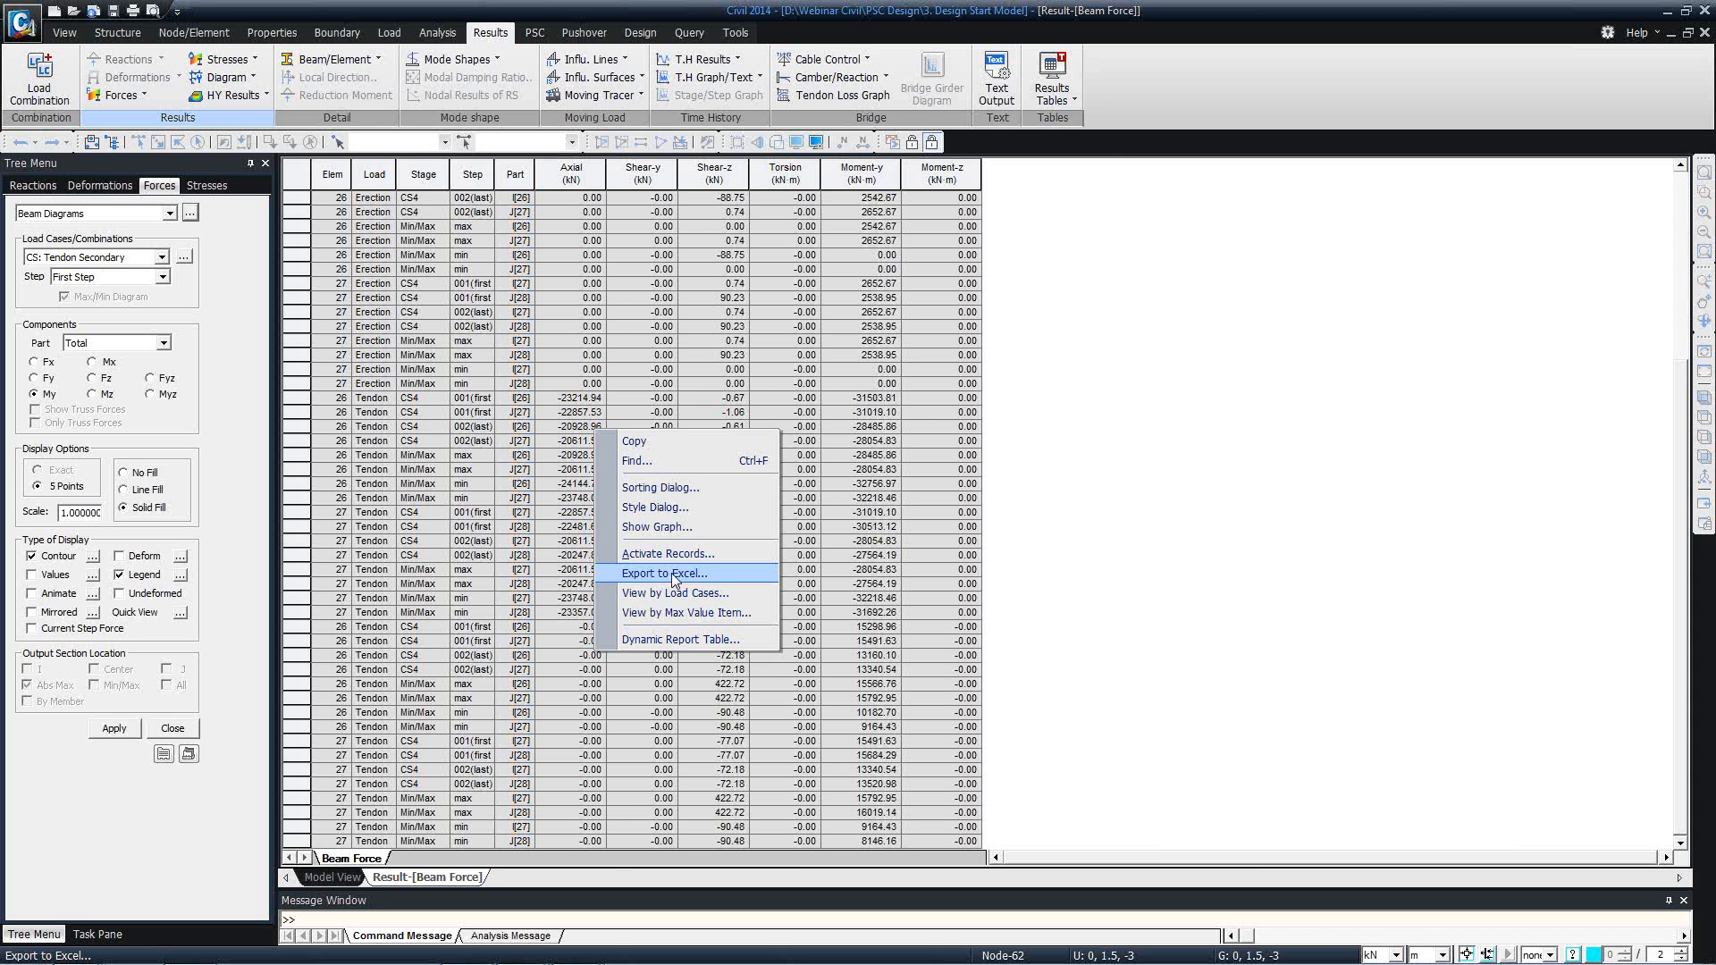
click(537, 556)
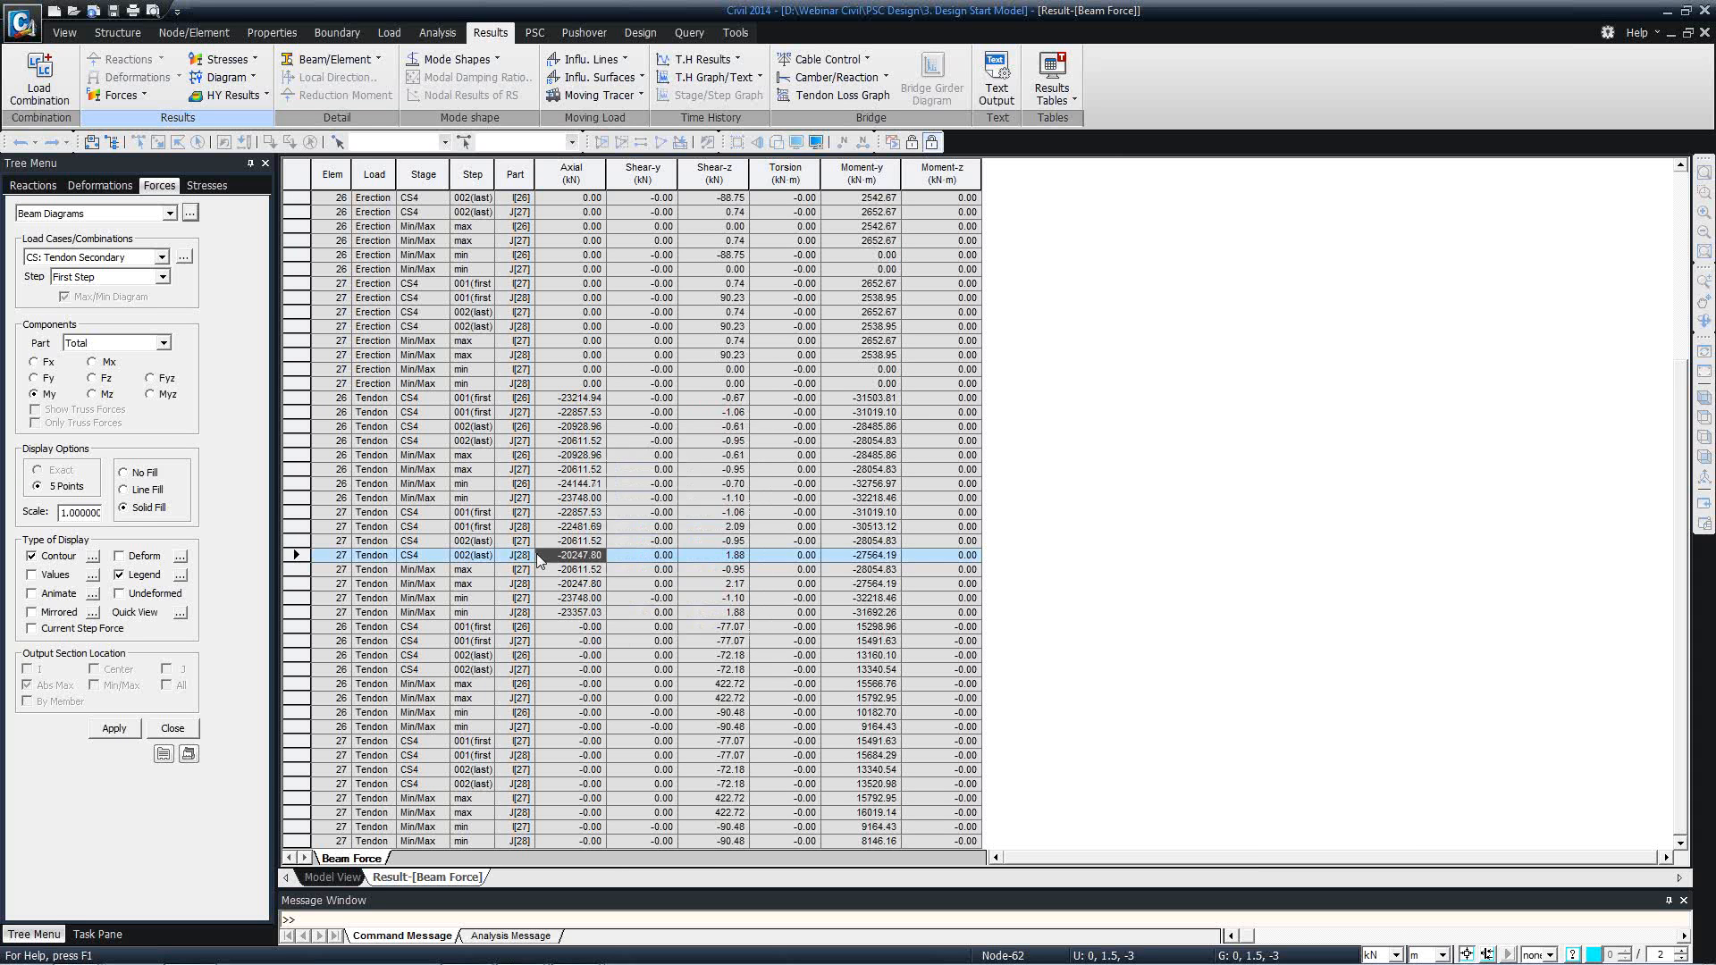
right_click(426, 884)
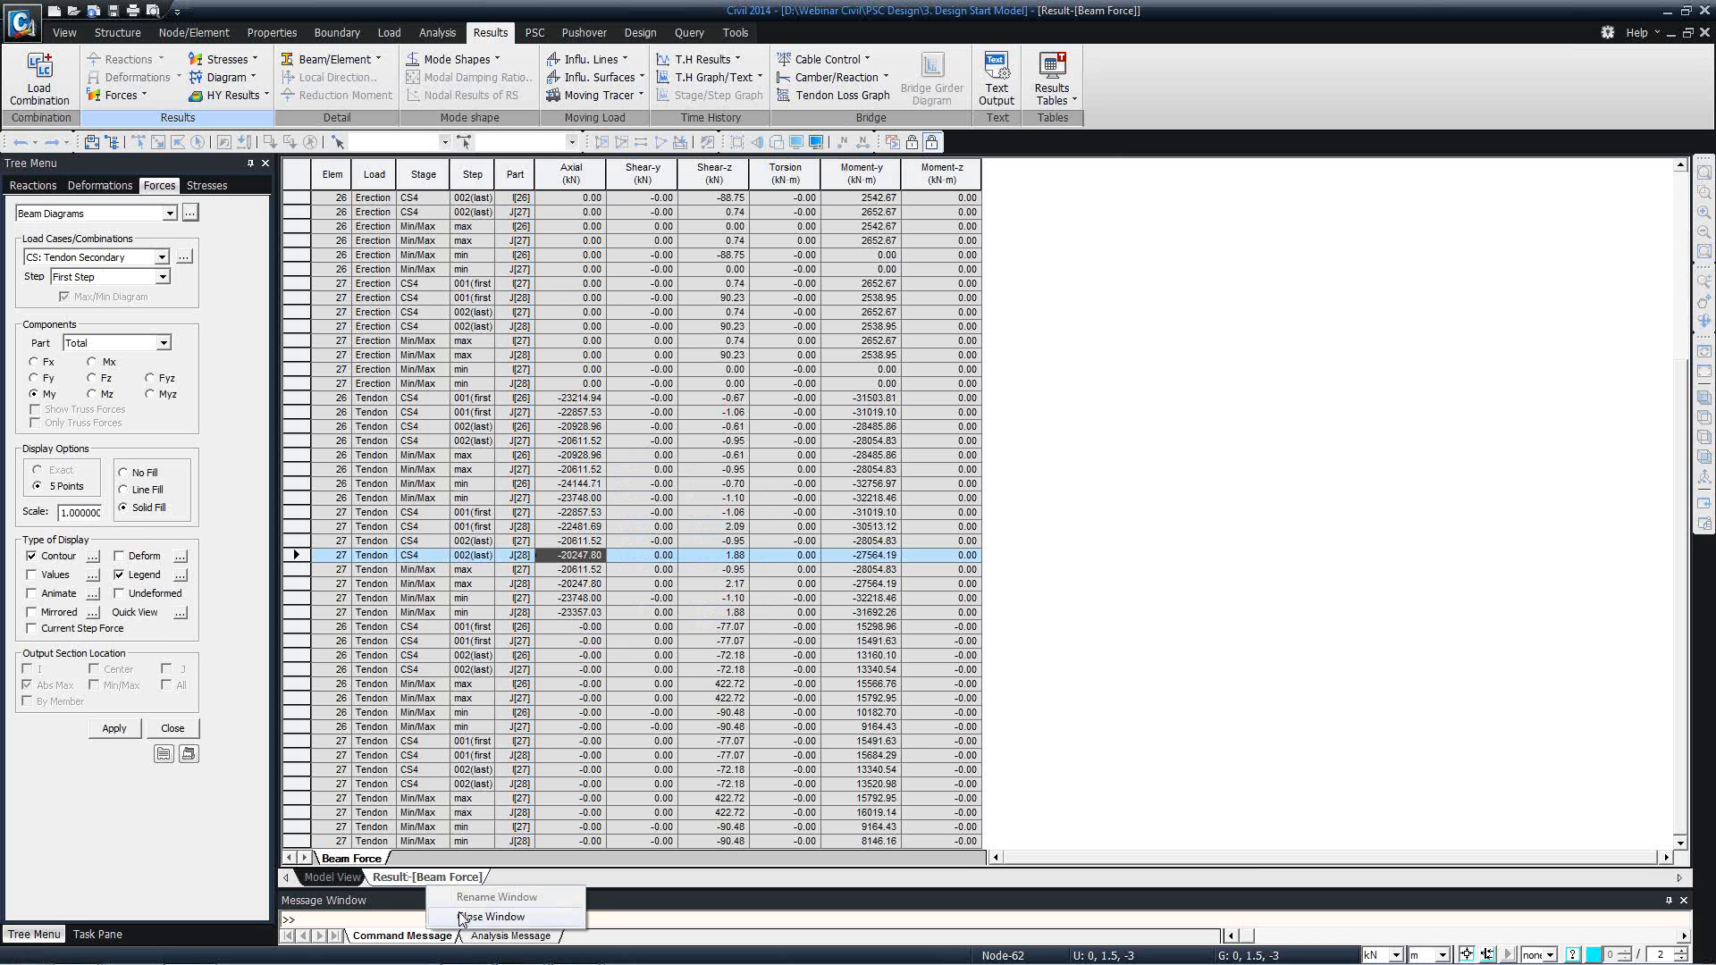
click(463, 915)
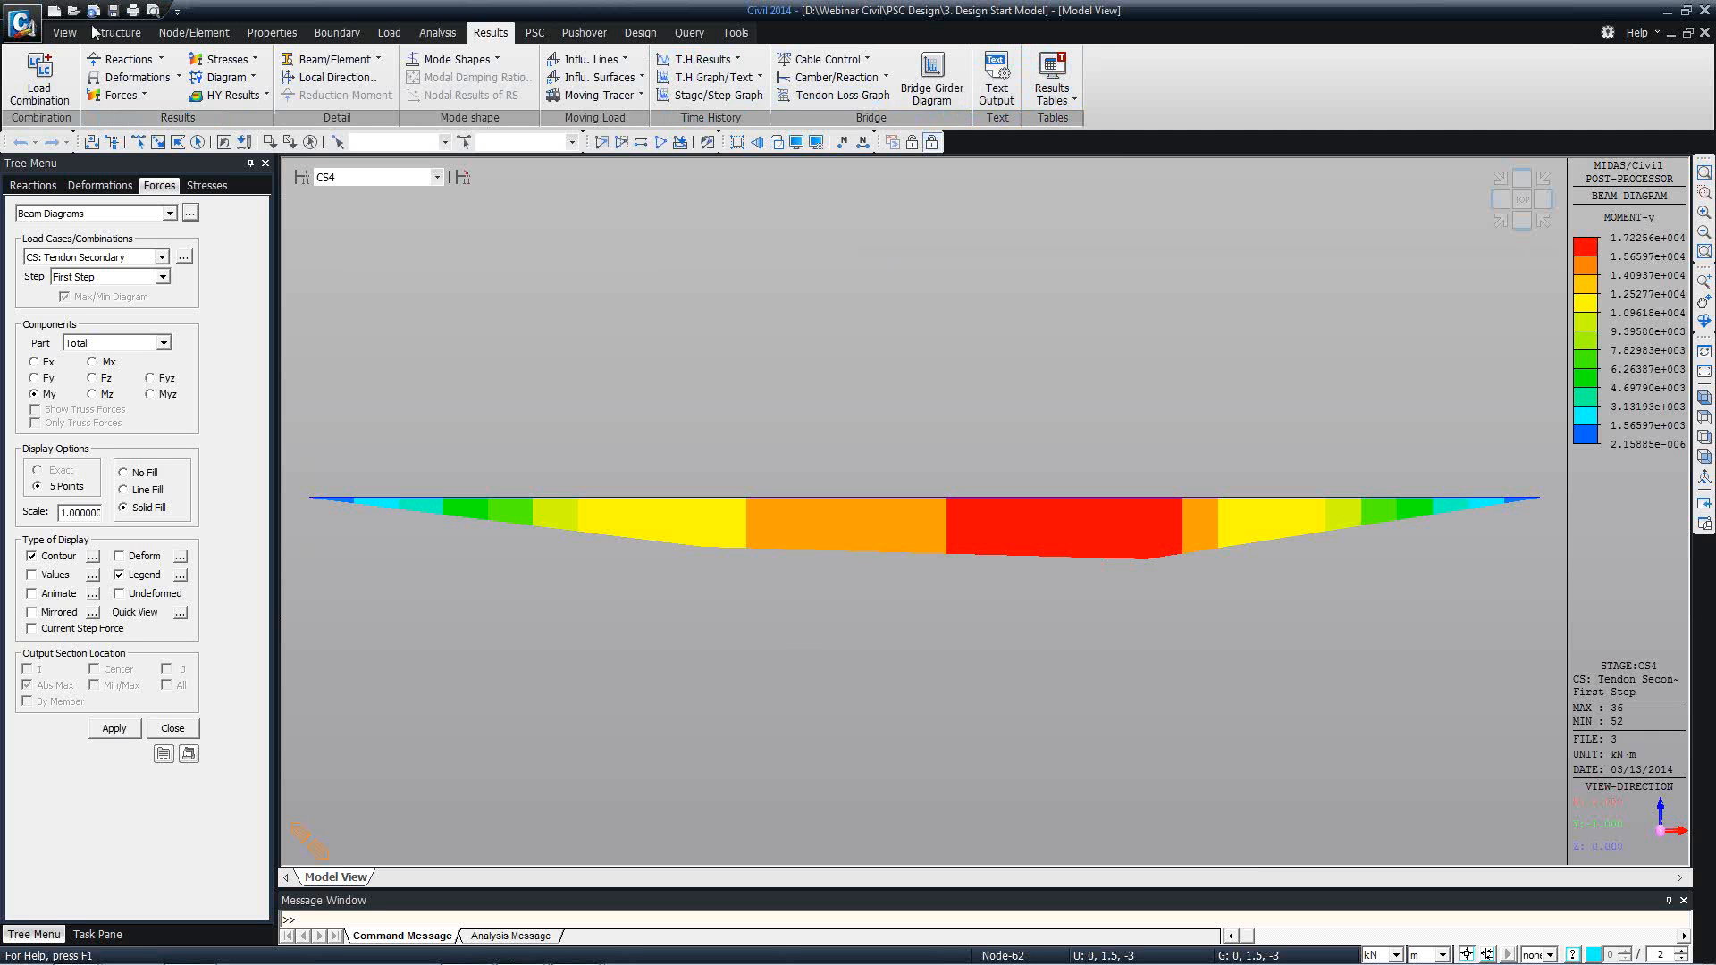
Open the tendon loss results table by tendon group.
click(1036, 89)
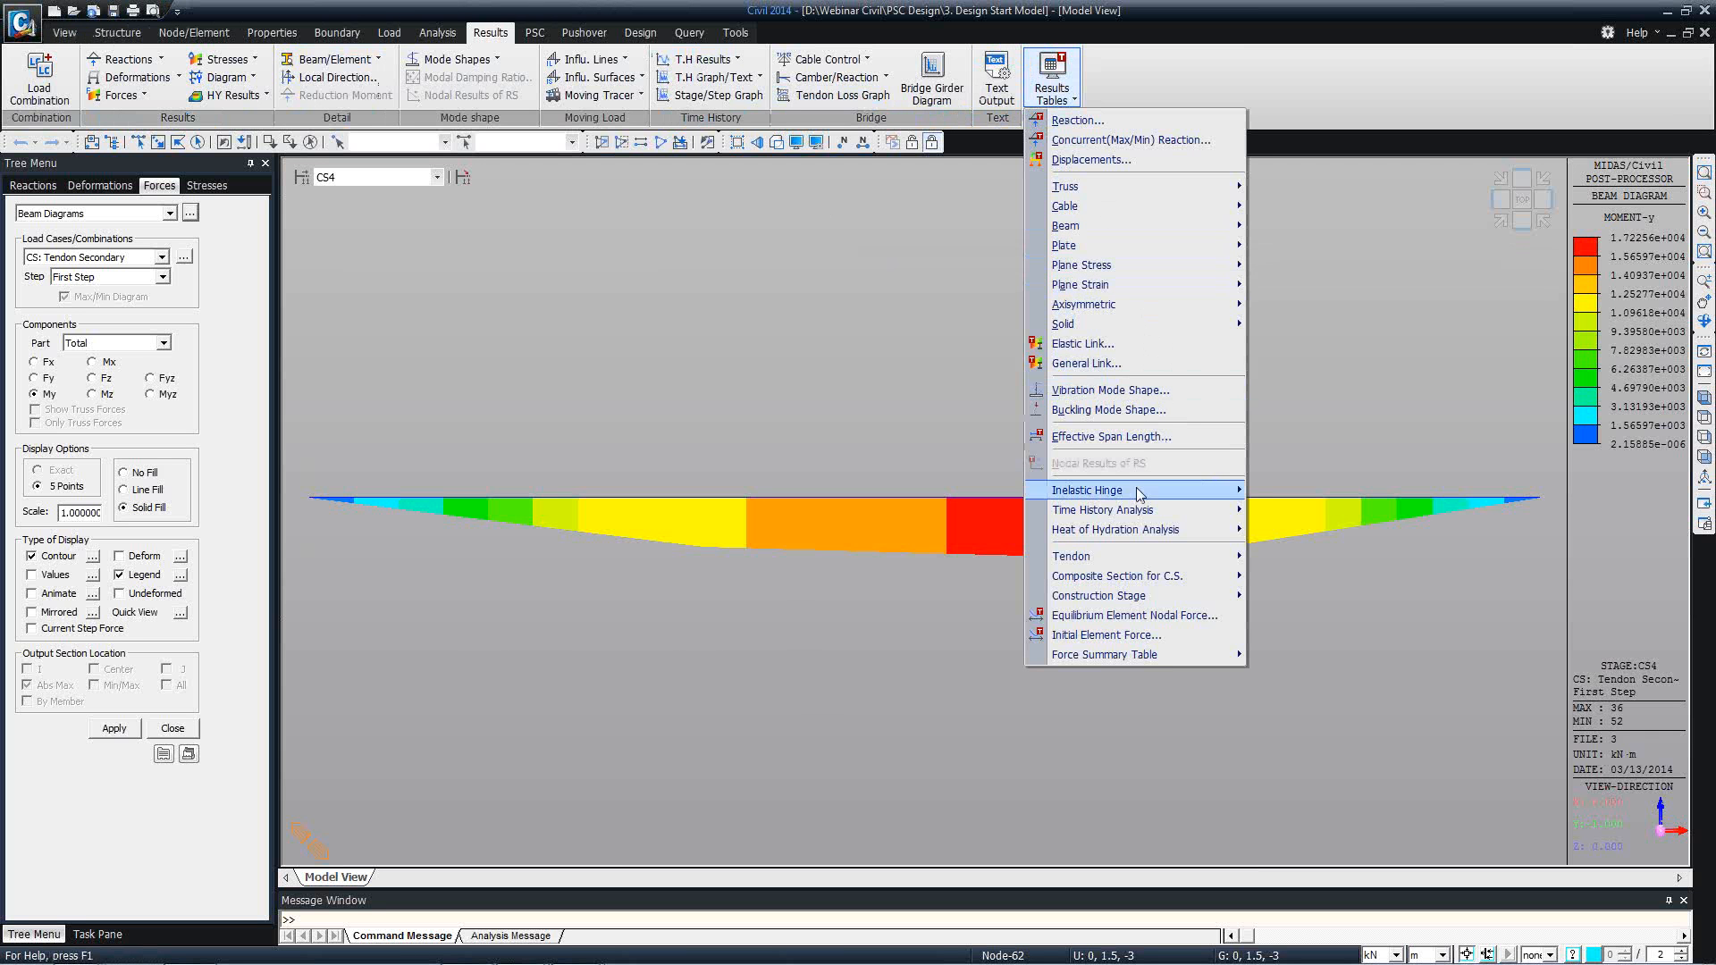
mouse_move(1104, 557)
click(1340, 616)
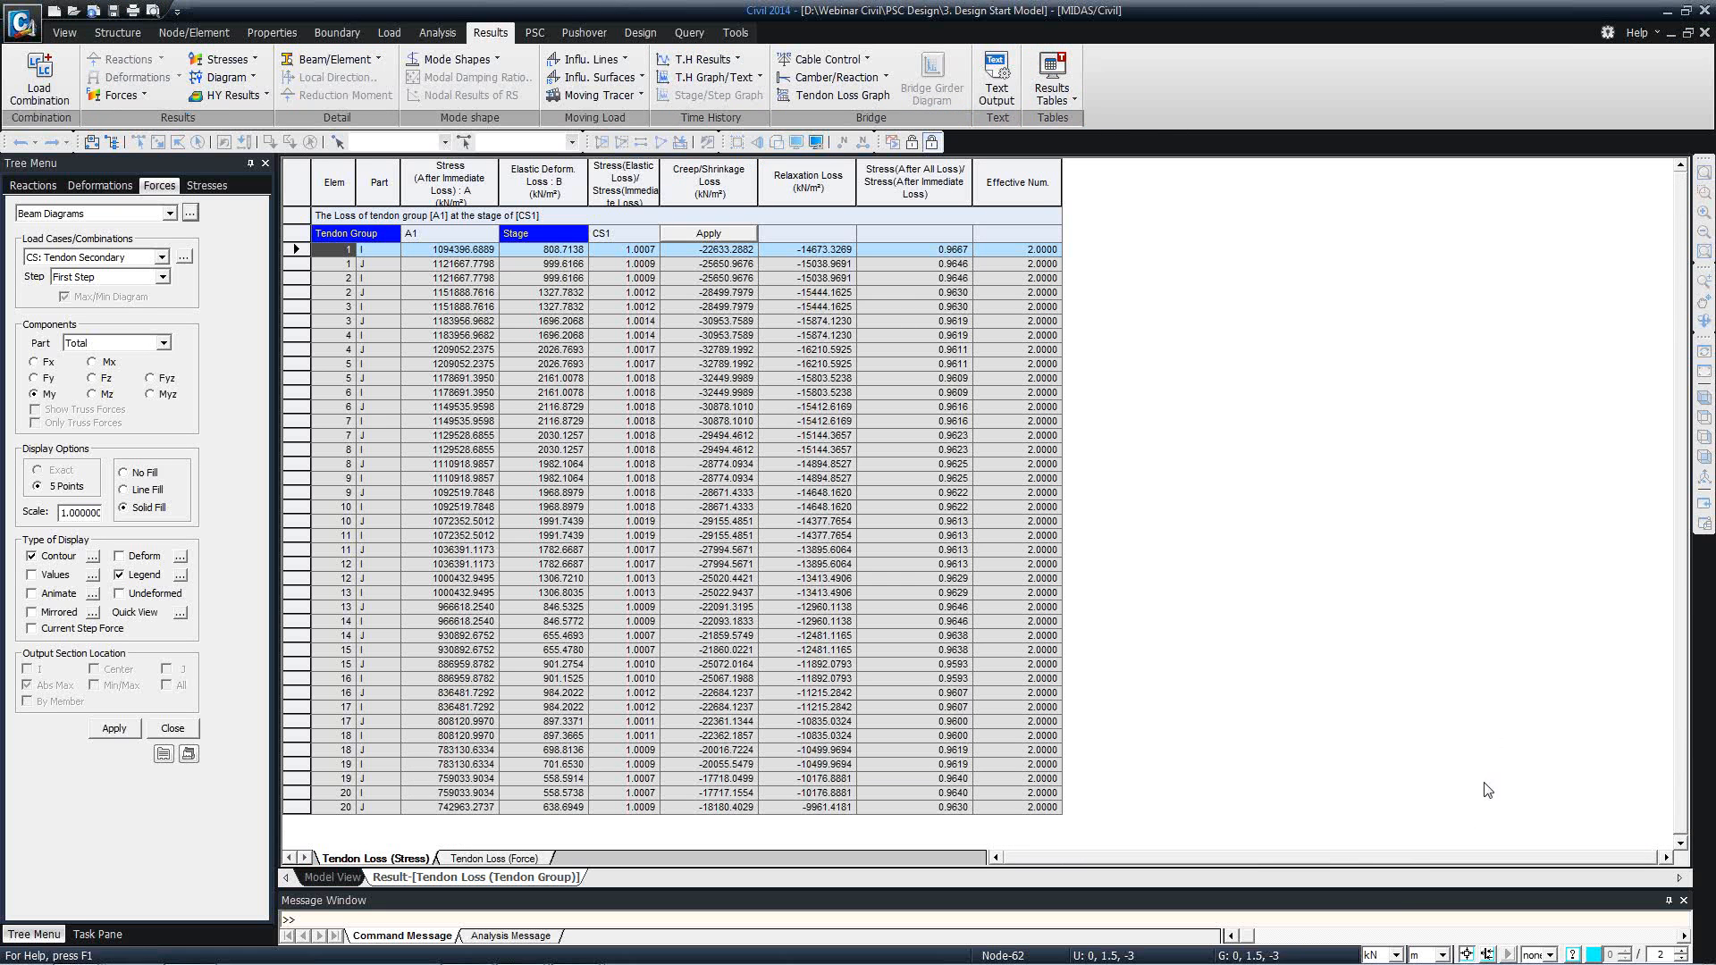
Set the force unit to N and the length unit to mm for the tendon loss table.
click(1394, 955)
click(1376, 892)
click(1441, 956)
click(1417, 892)
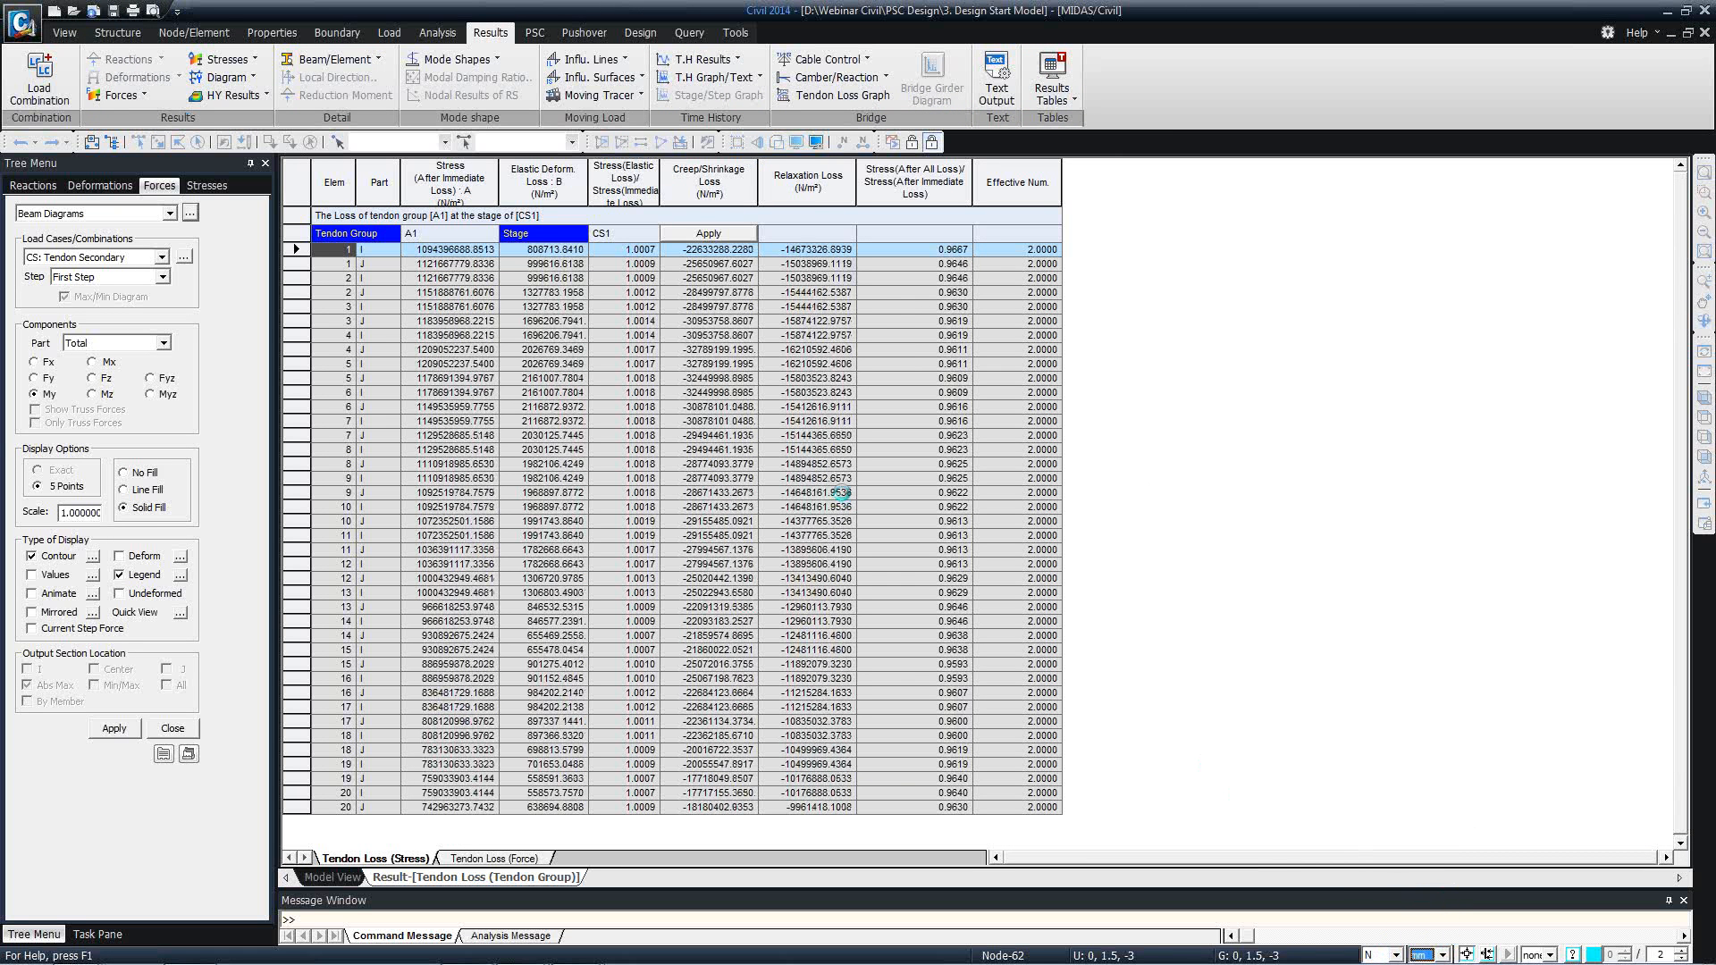
click(829, 465)
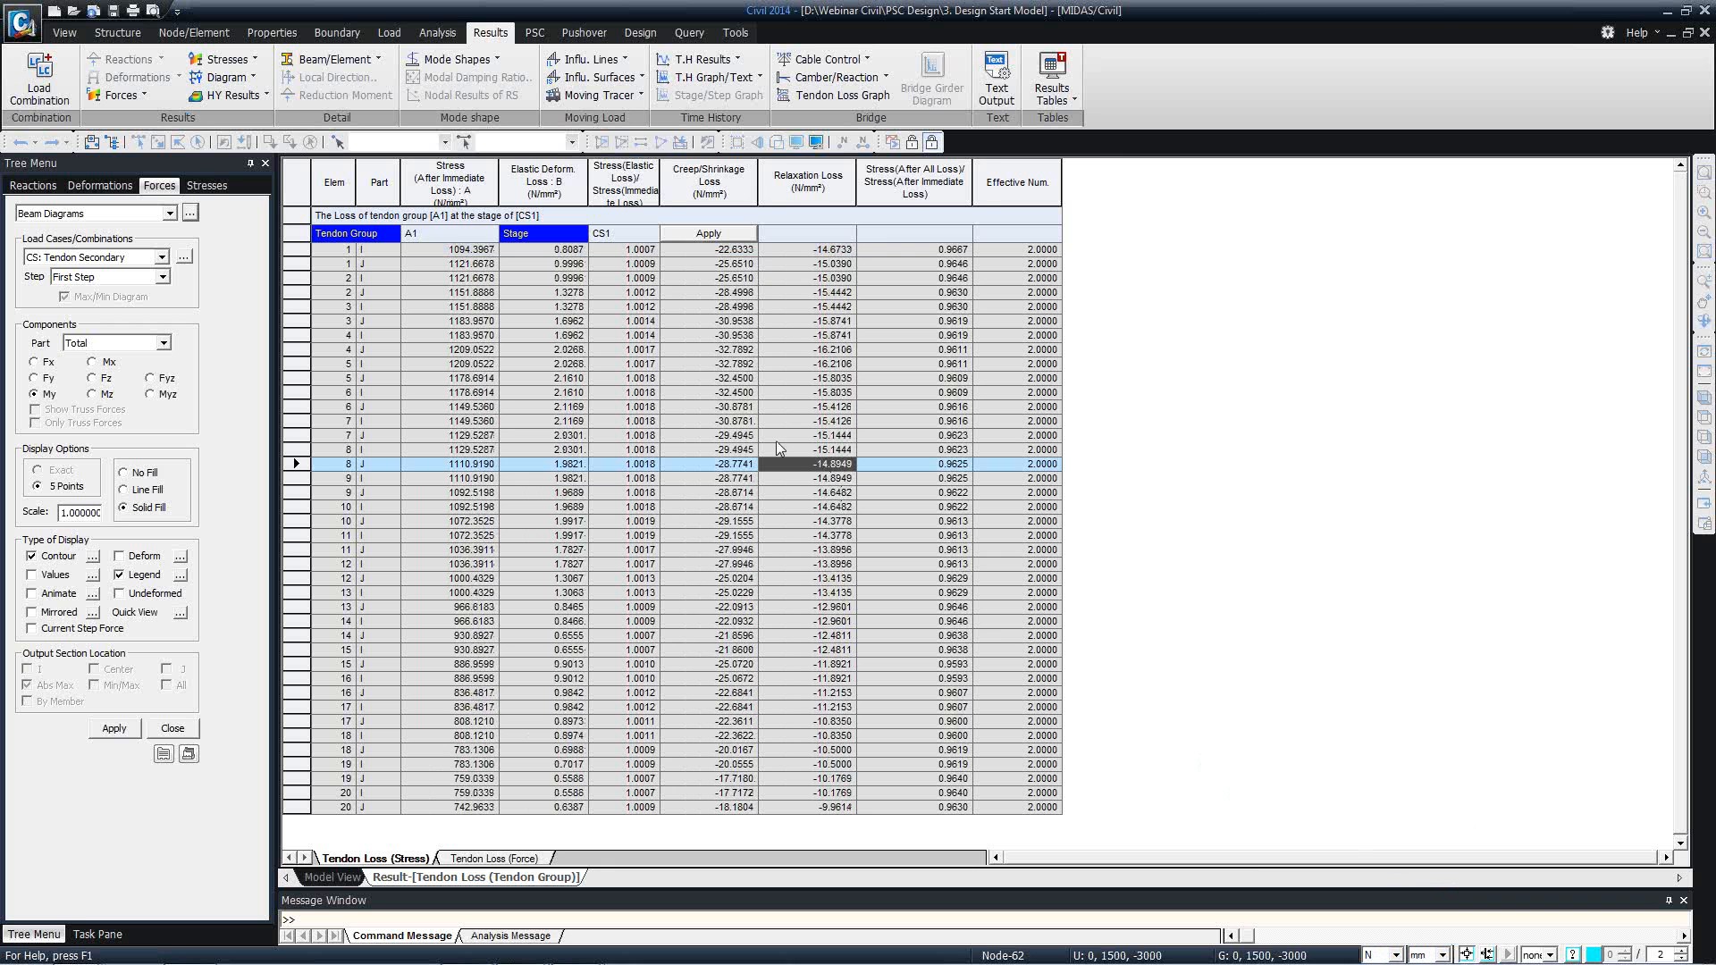
Widen the column for stress after immediate loss and examine the elastic deformation, creep/shrinkage and relaxation losses of tendon group A1.
double_click(503, 194)
click(483, 251)
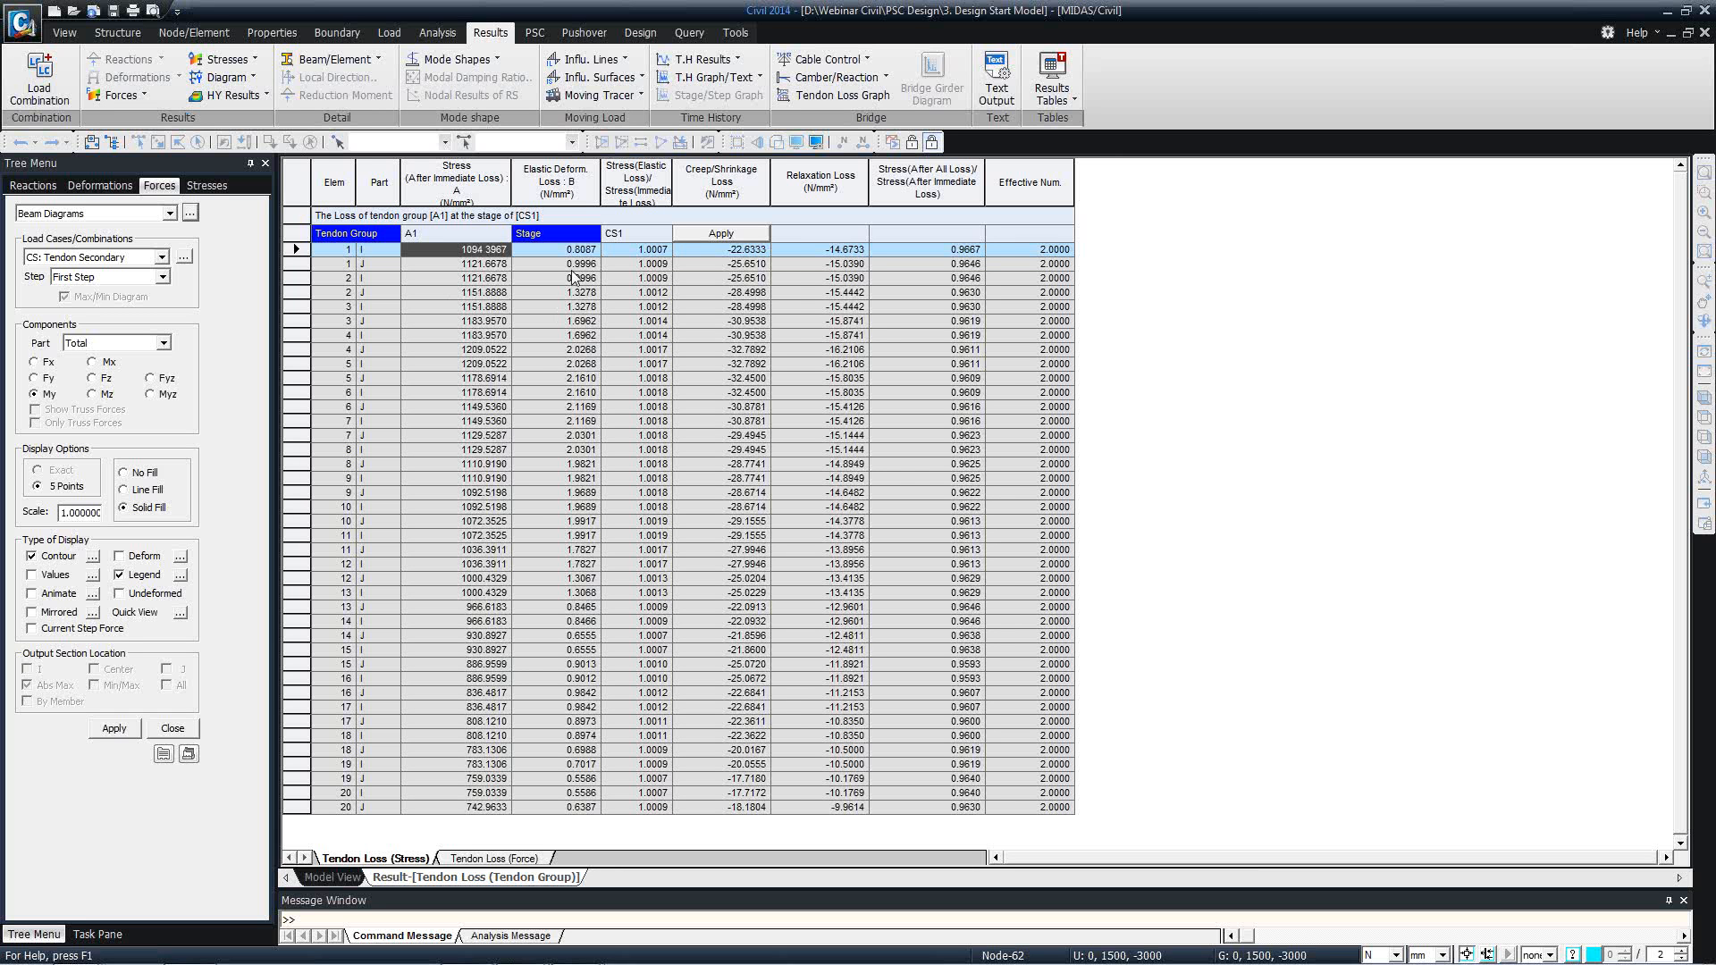
click(635, 265)
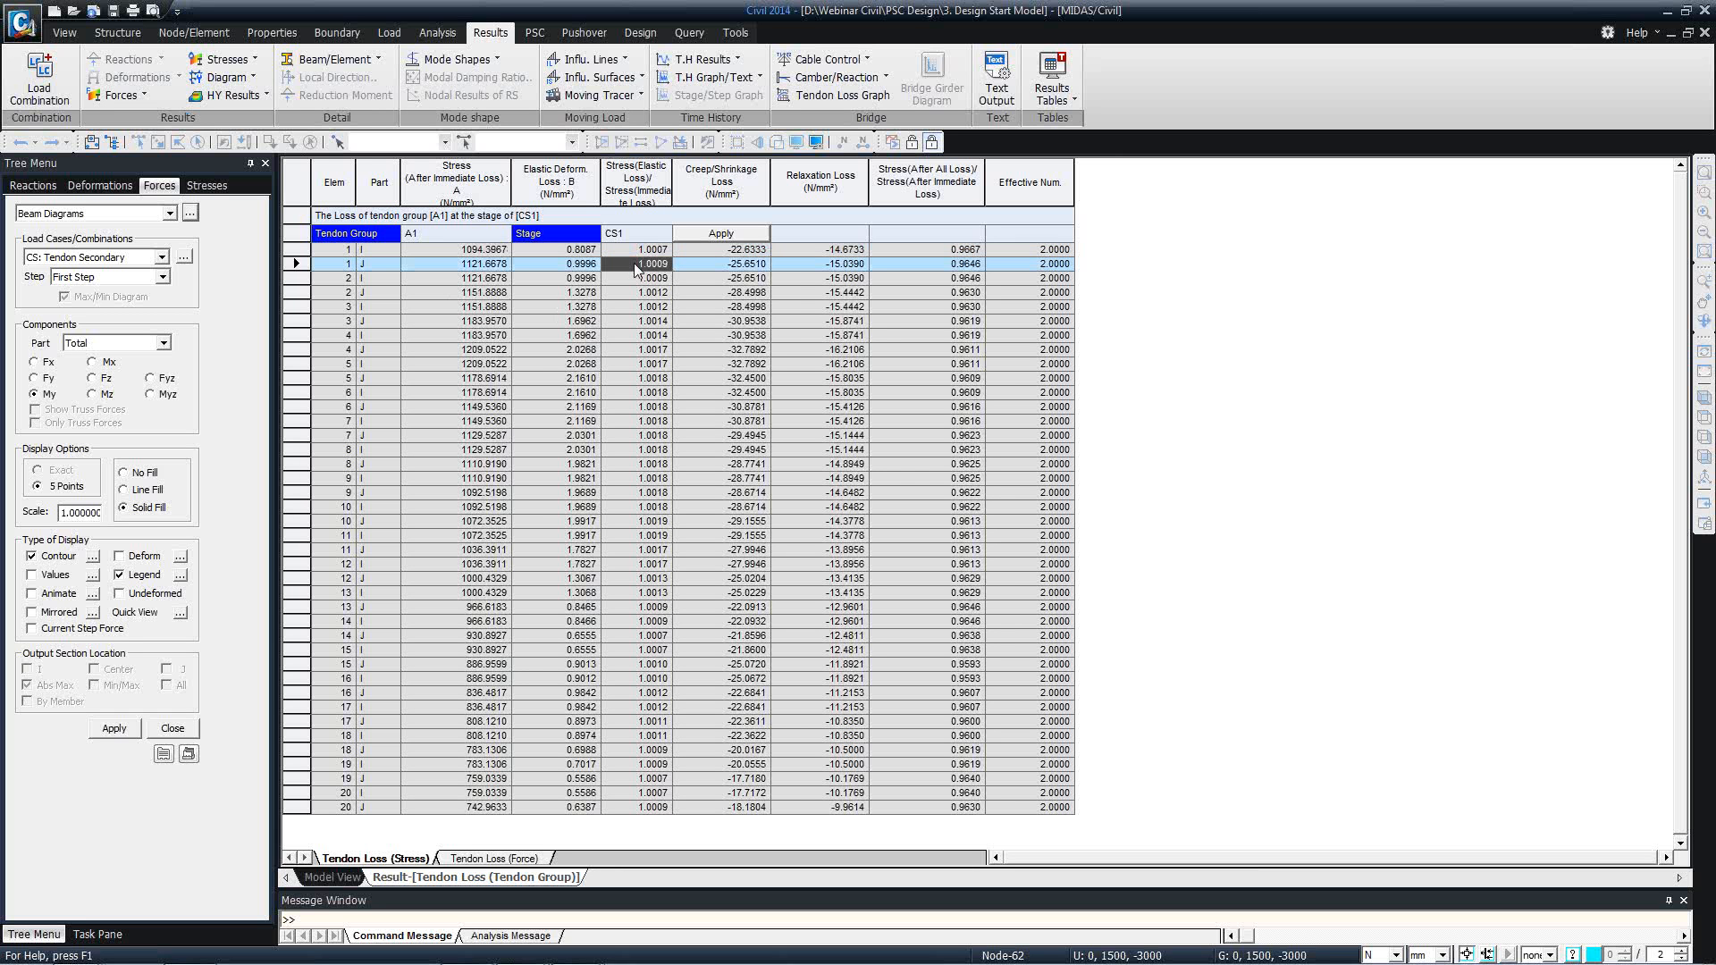
click(728, 252)
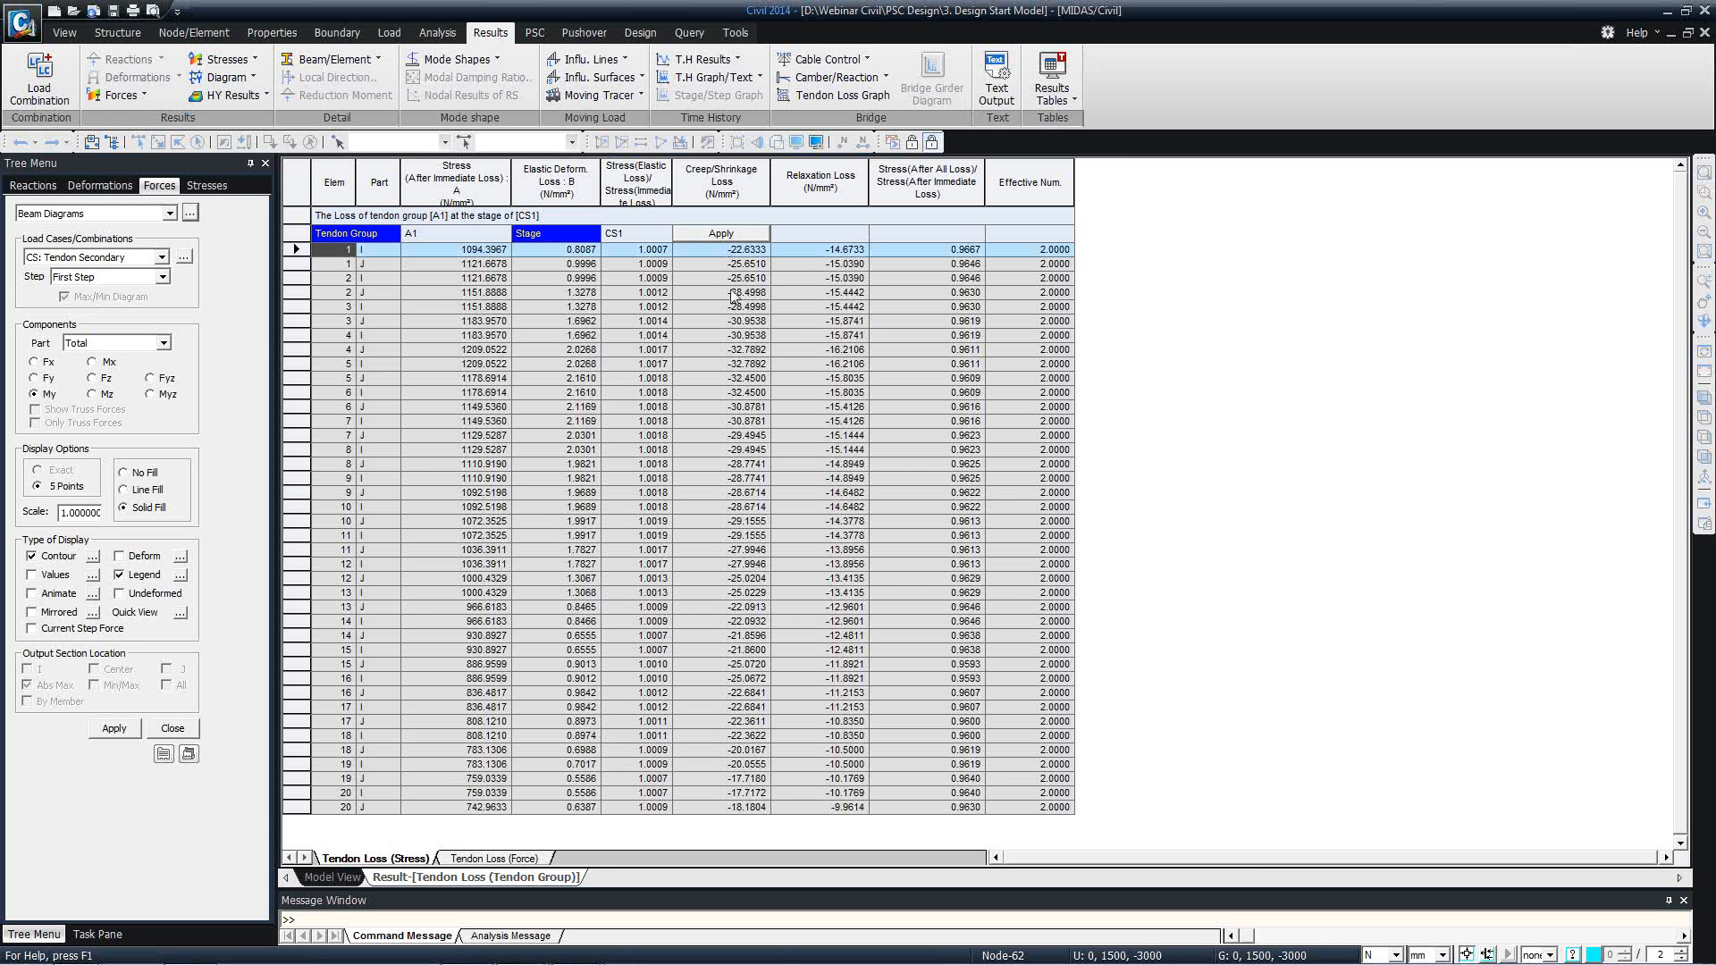
click(798, 306)
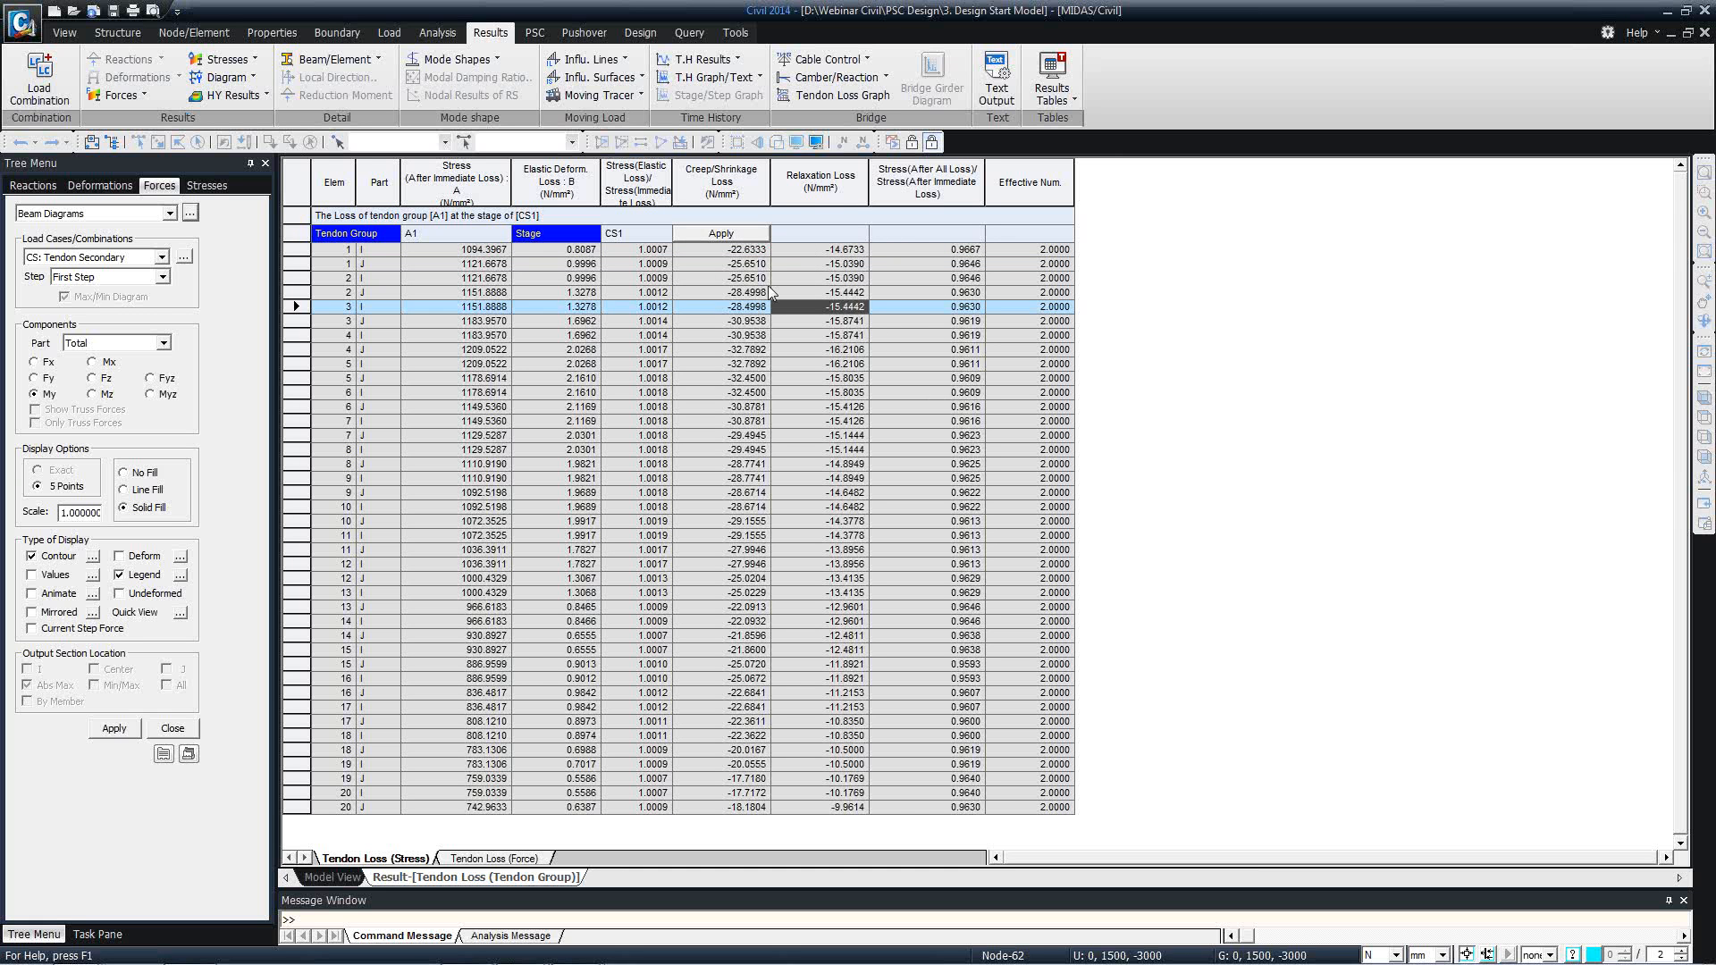
Display the stress losses of tendon group A3 in the tendon loss table.
click(664, 233)
click(629, 264)
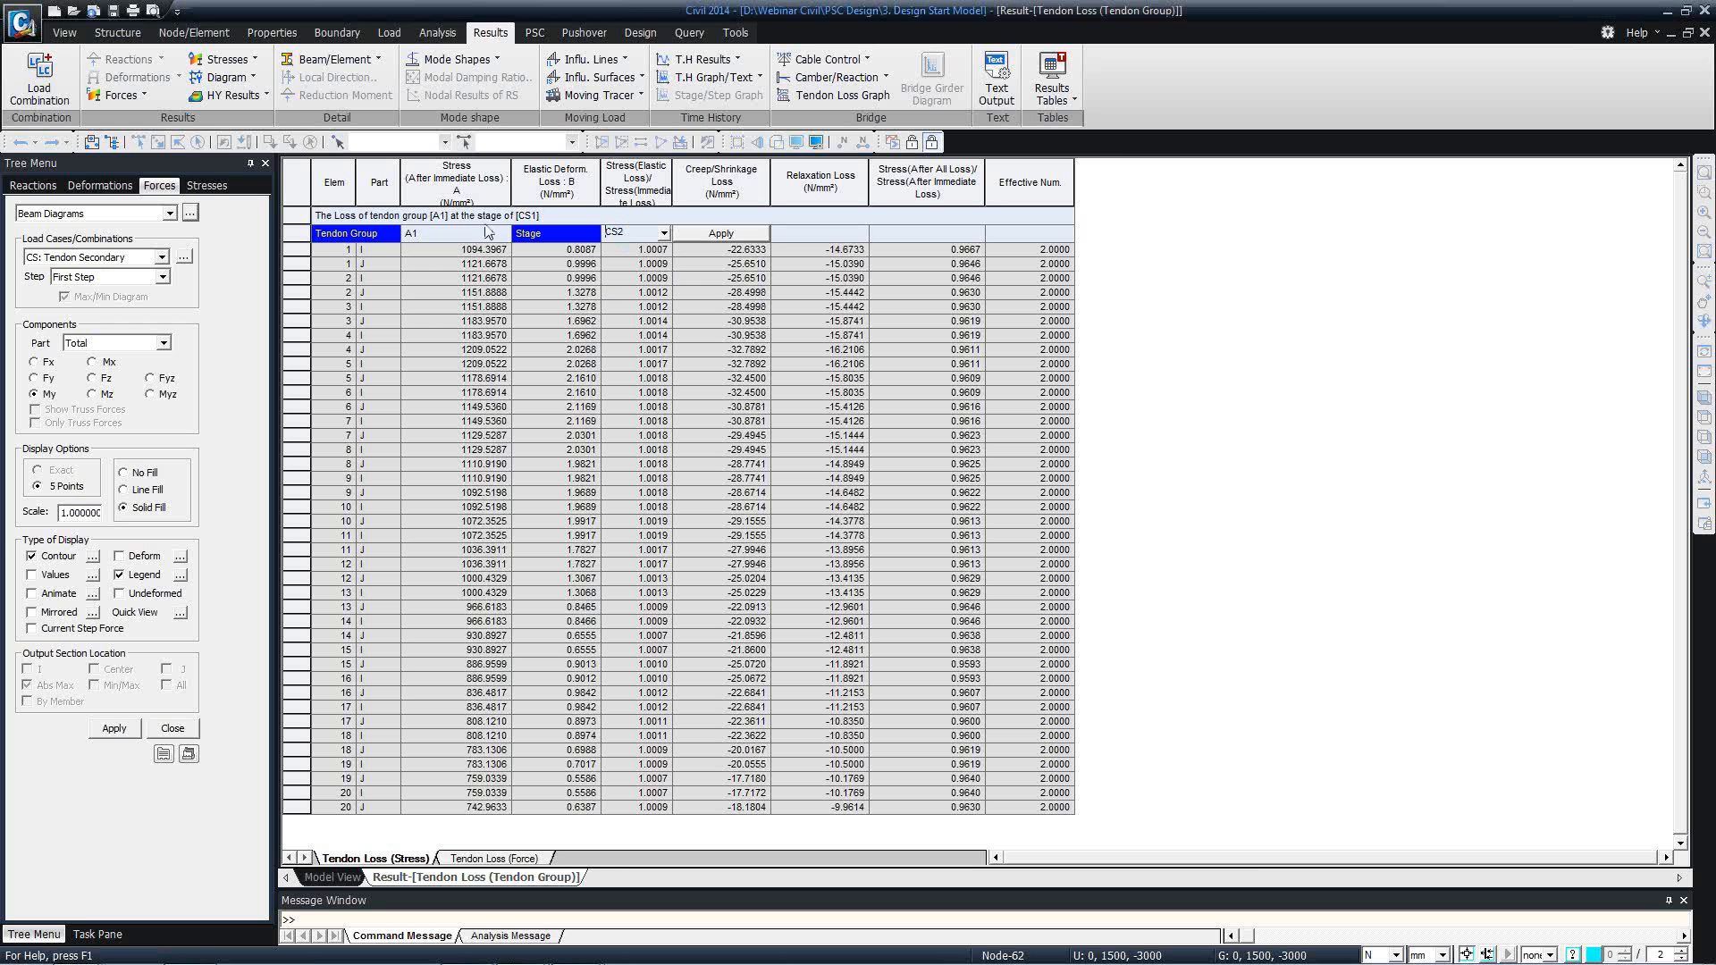
click(503, 234)
click(474, 271)
click(720, 233)
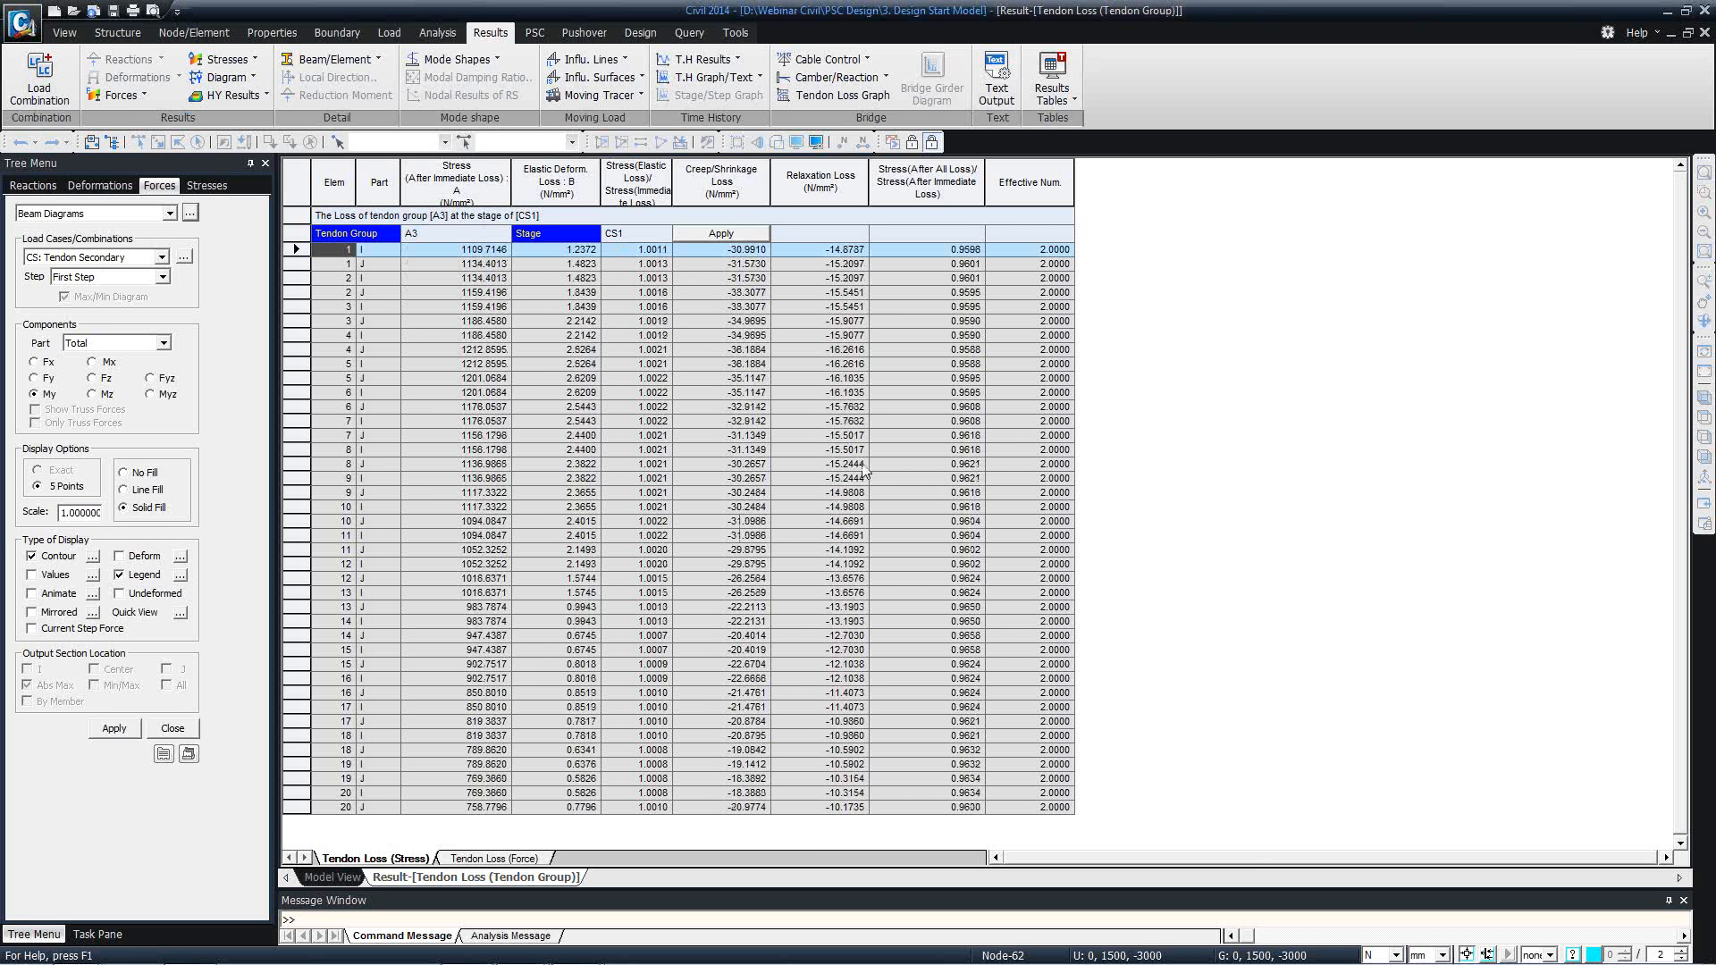
View the tendon losses expressed as forces, and close the tendon loss results table.
click(467, 859)
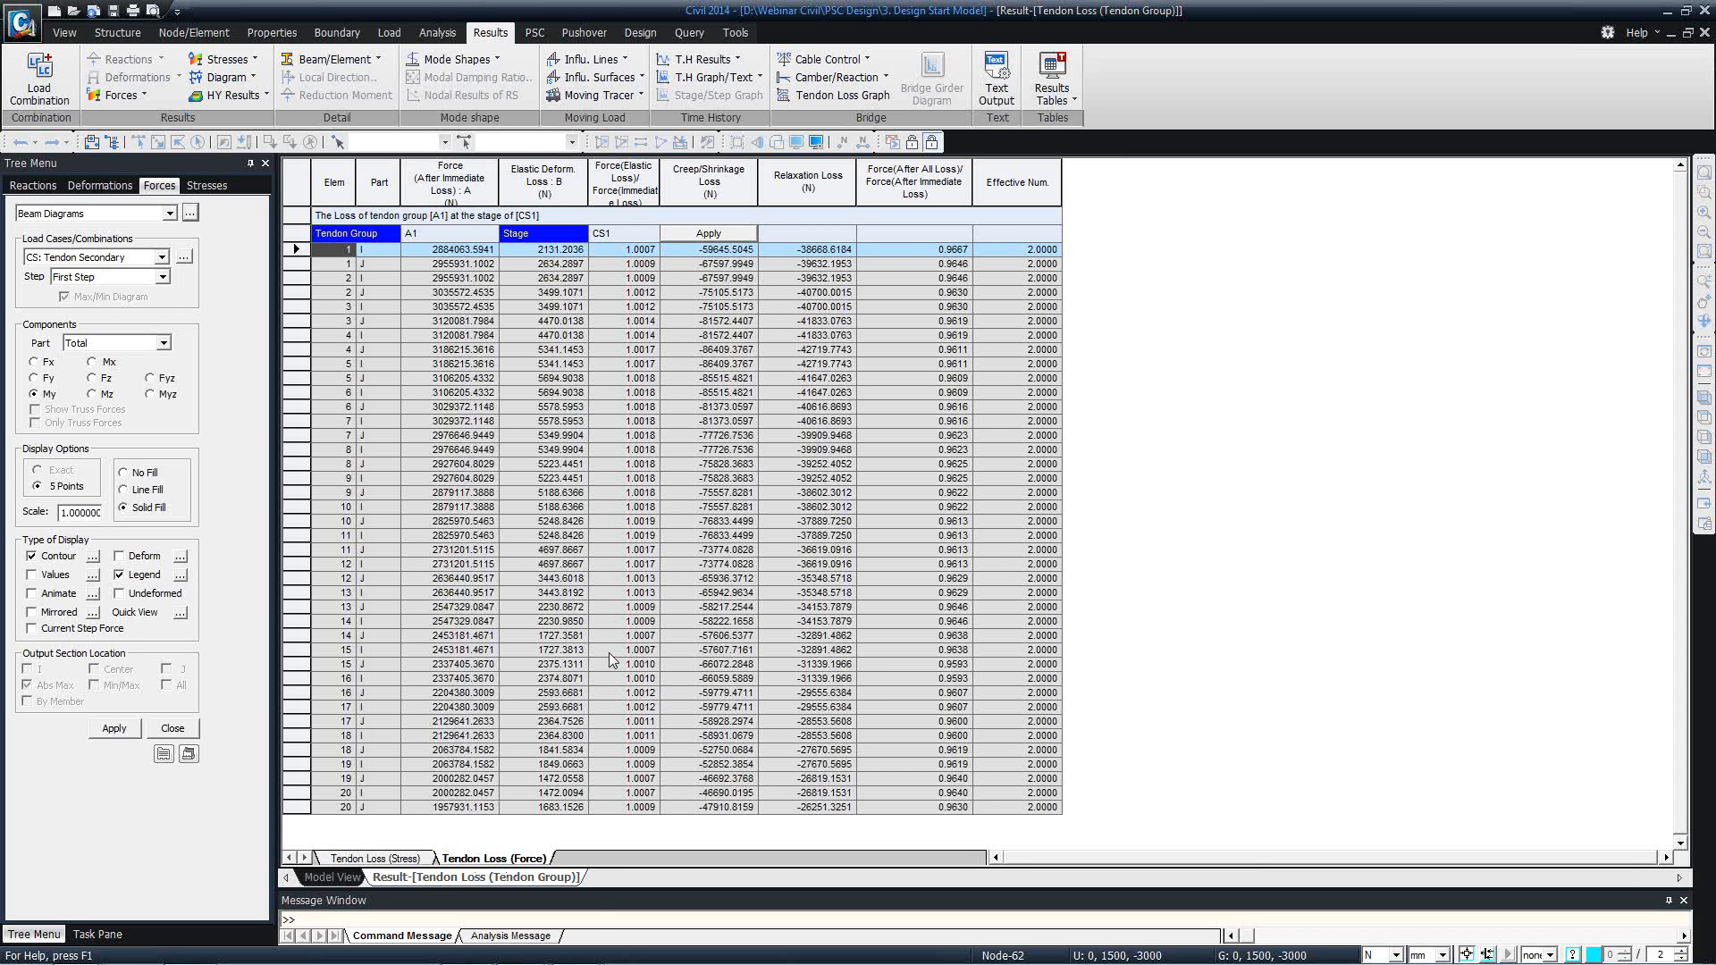
right_click(437, 879)
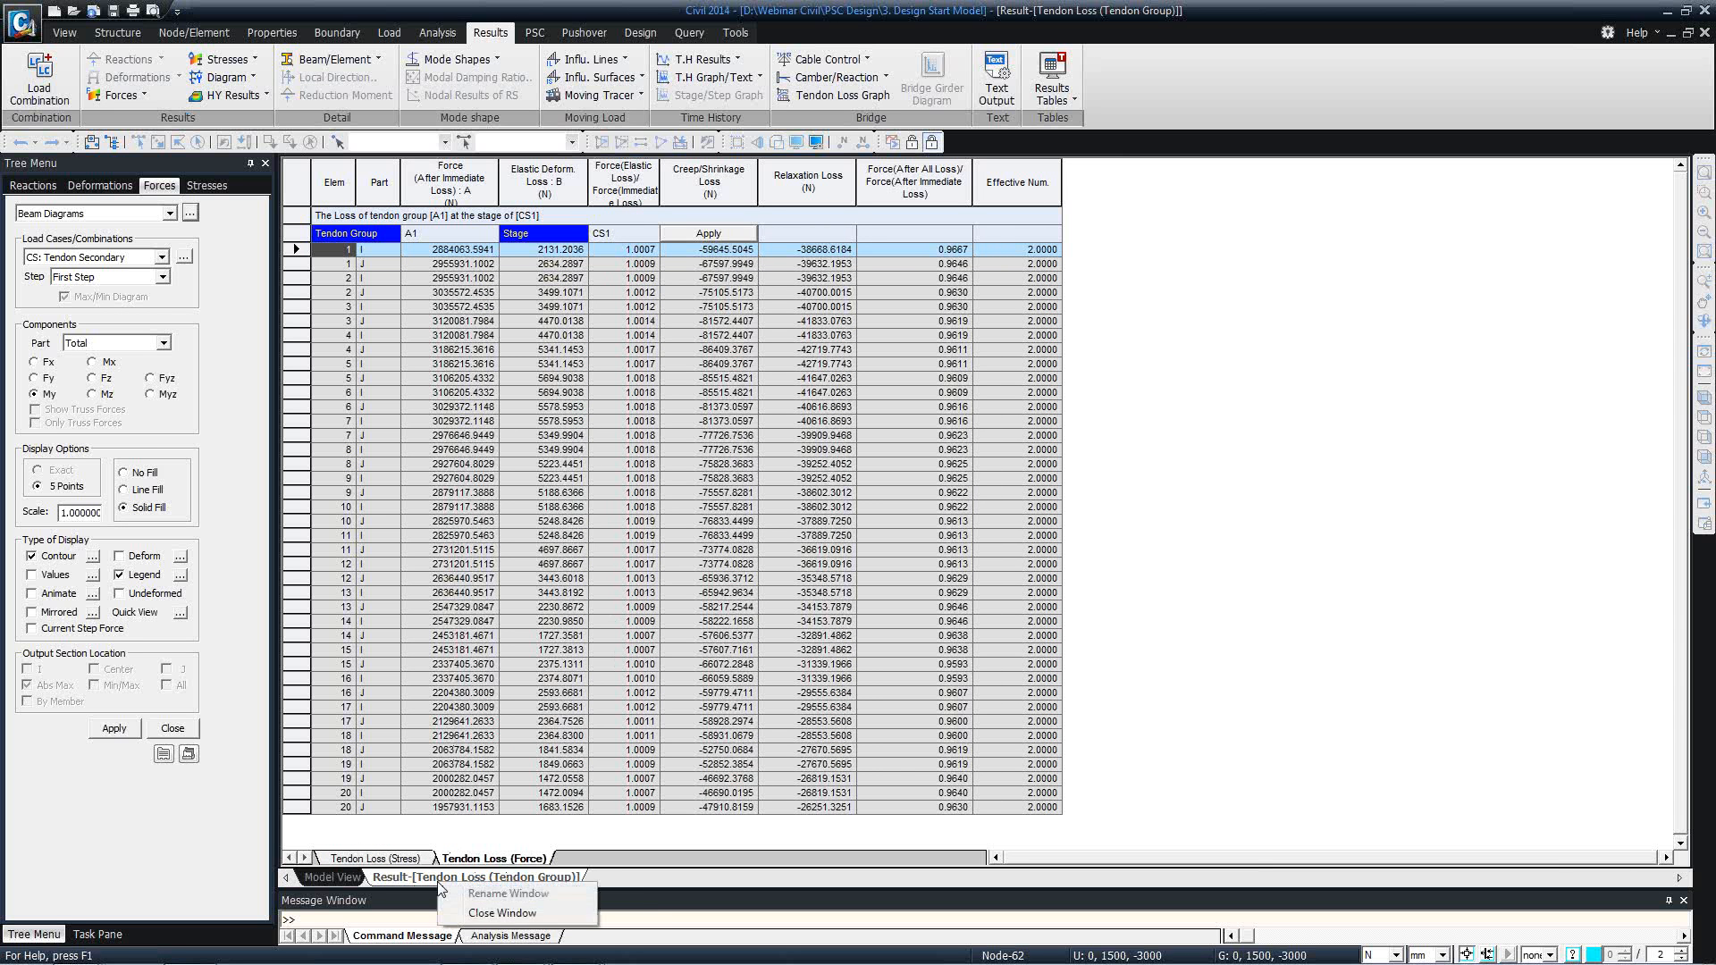
click(473, 915)
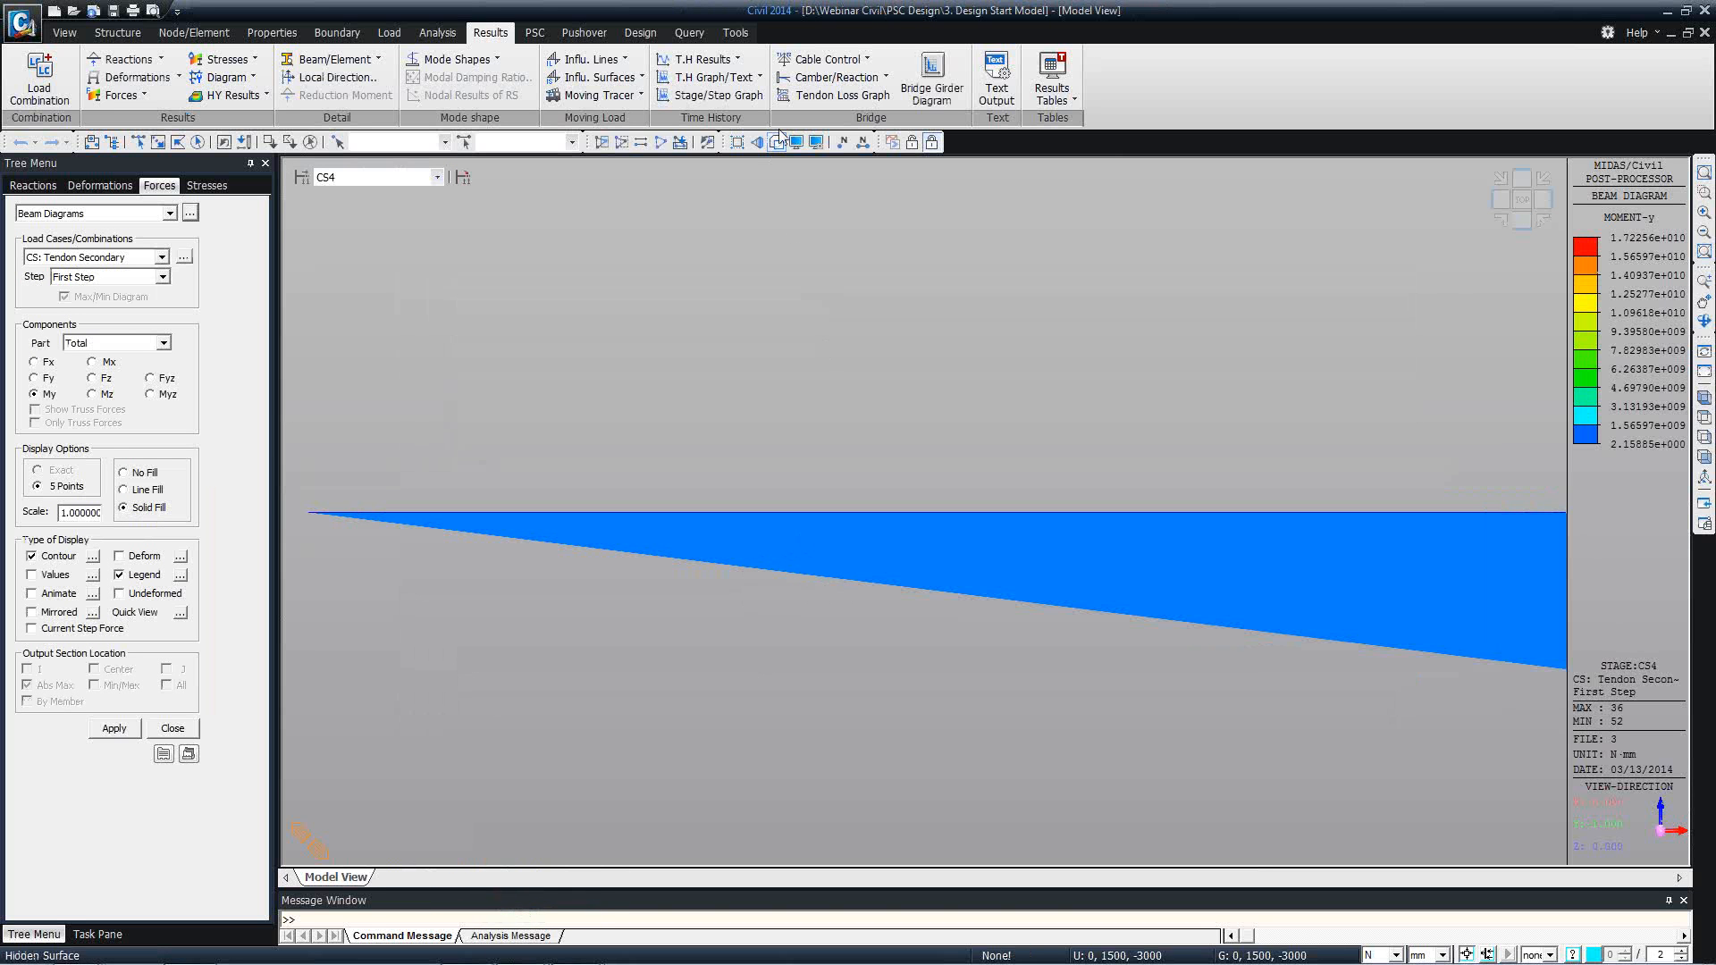
Open the tendon time-dependent loss graph and plot tendon A1L at stage CS3.
click(60, 36)
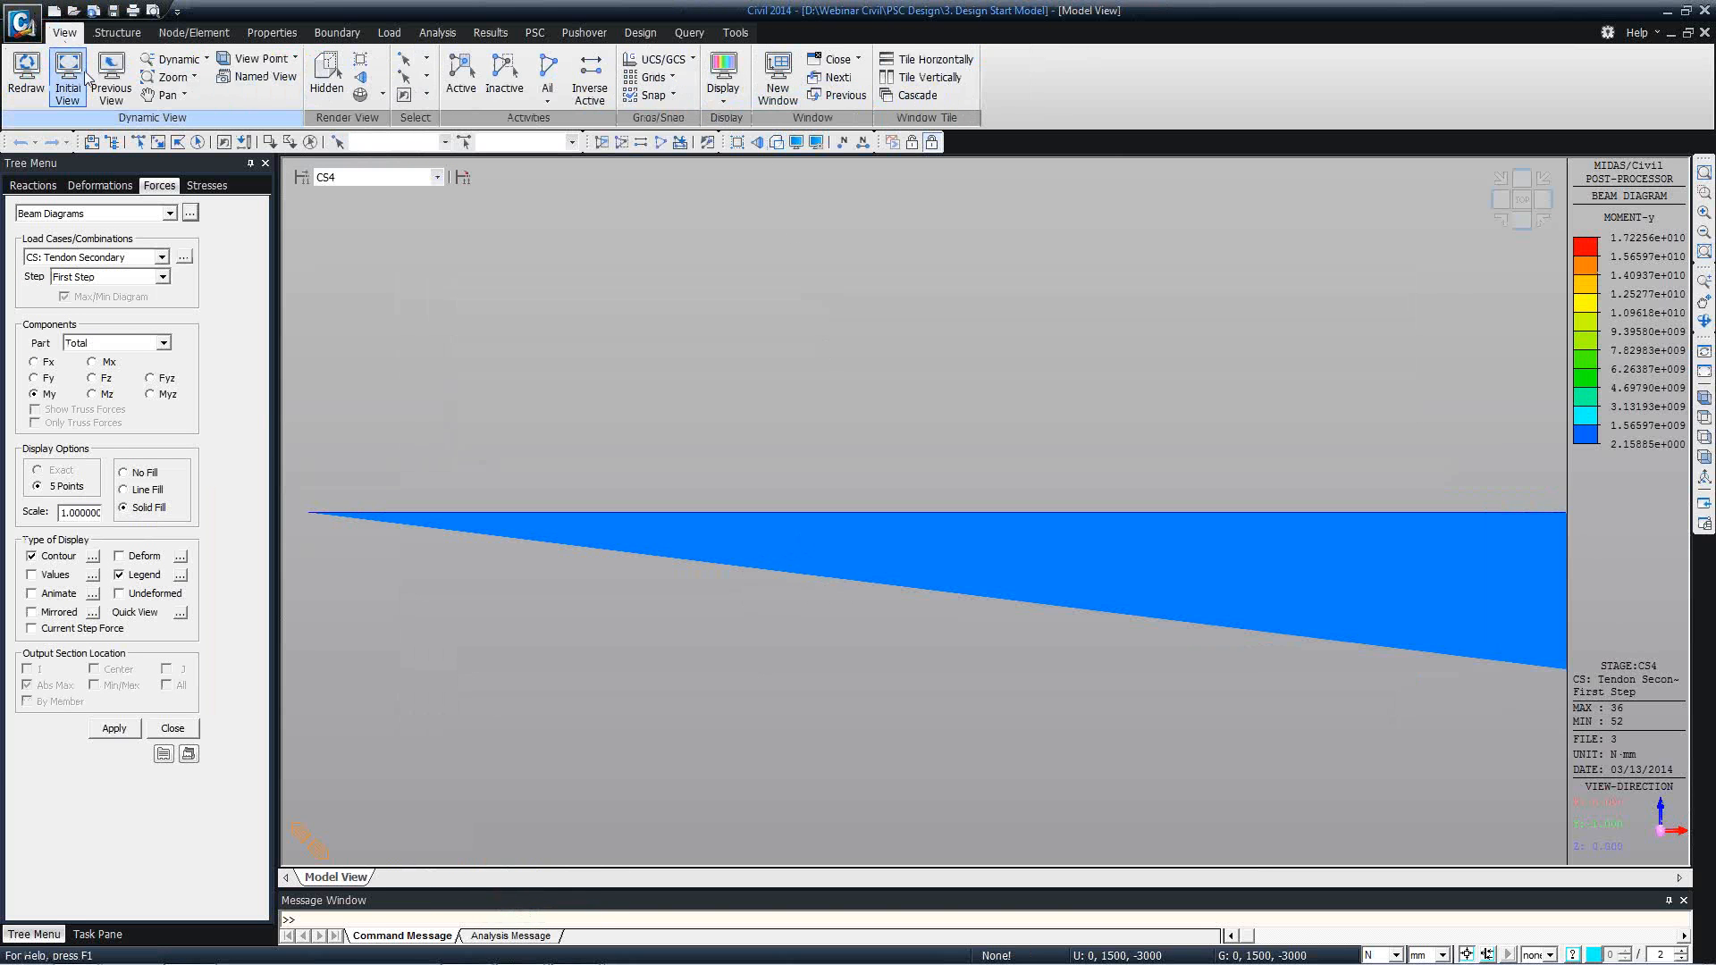
click(69, 79)
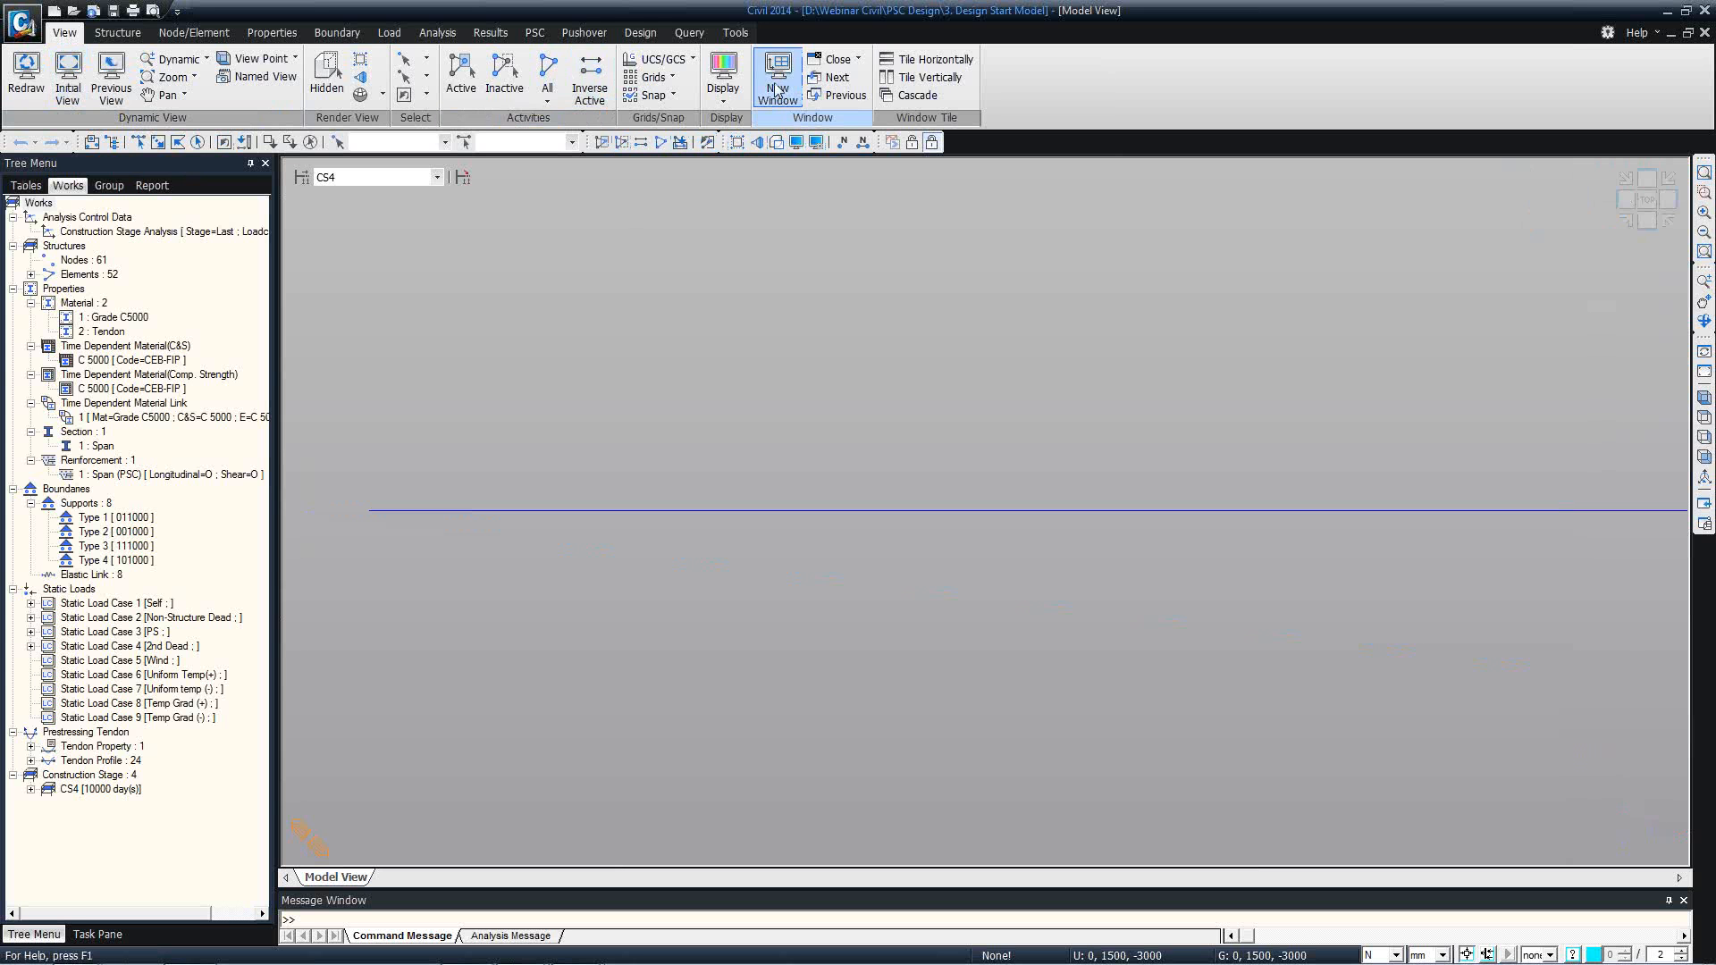
click(493, 39)
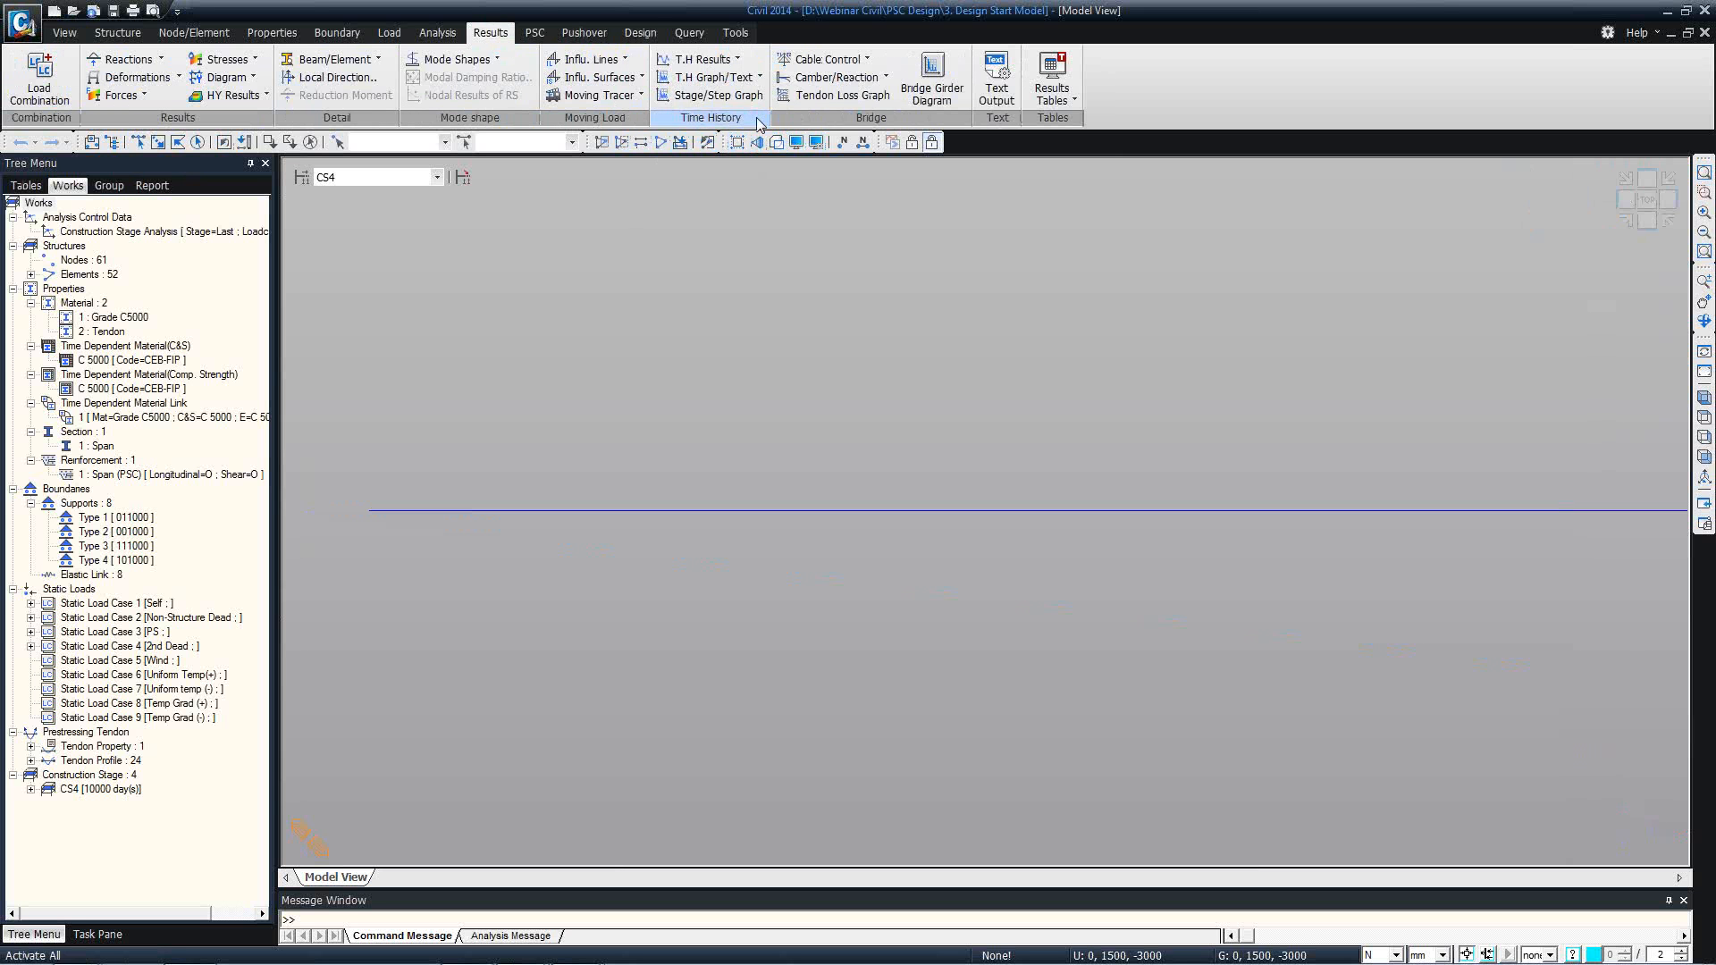
click(840, 95)
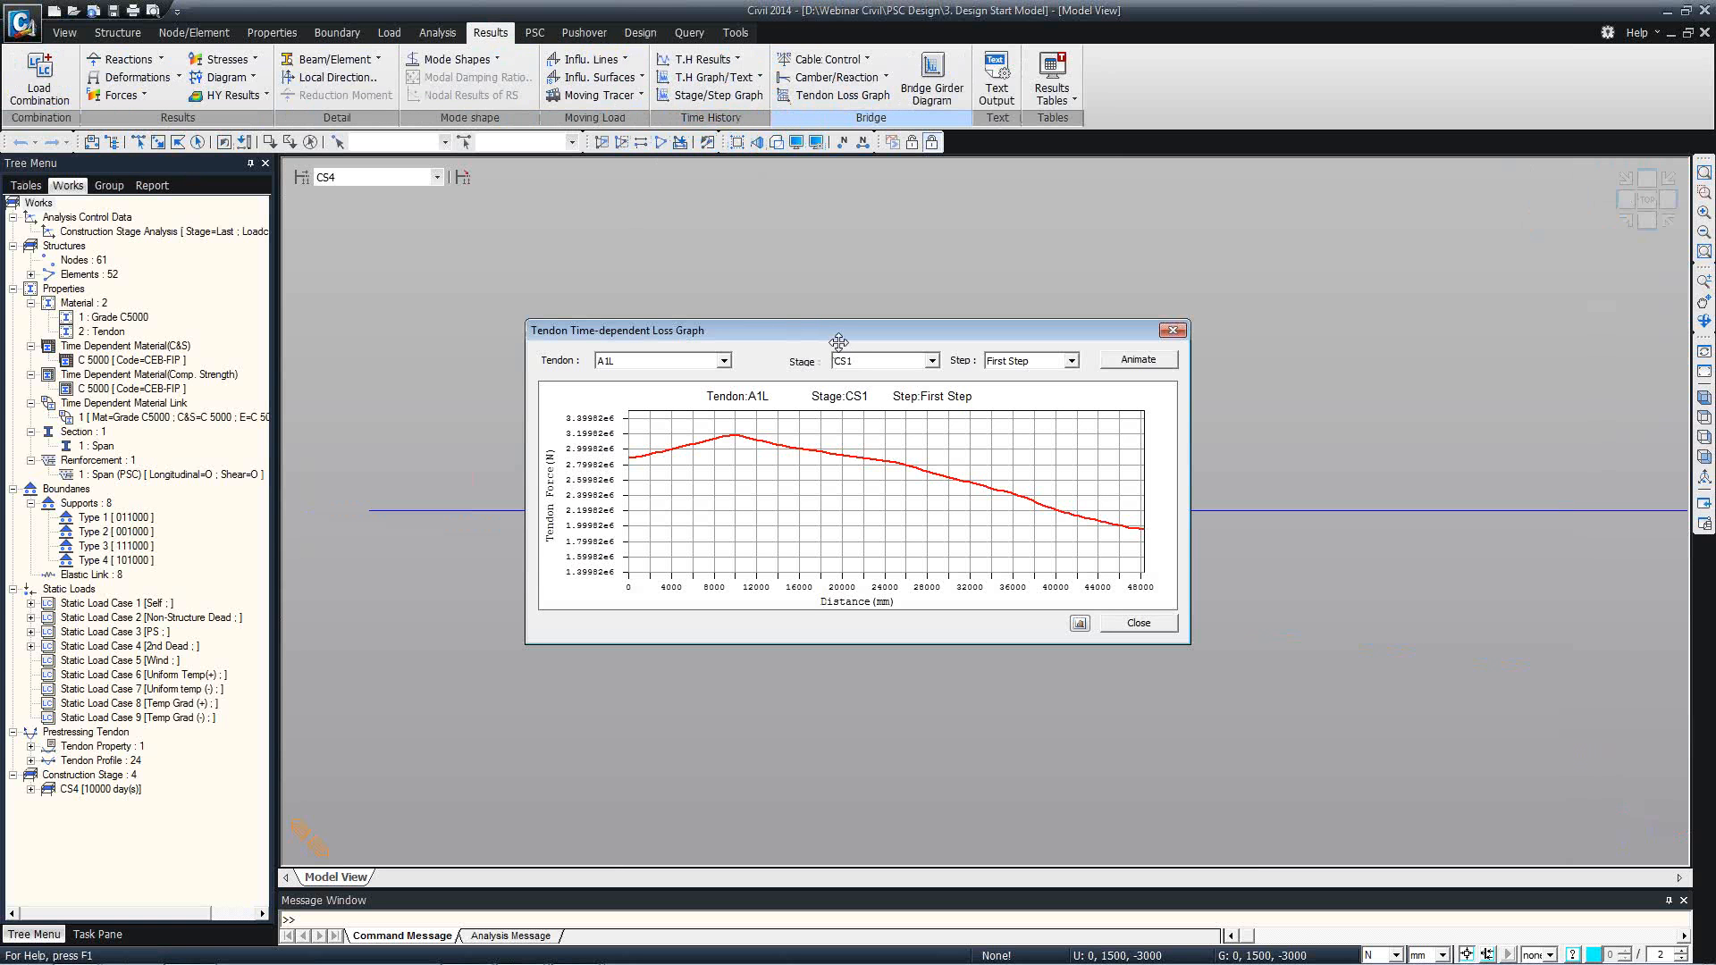
click(854, 366)
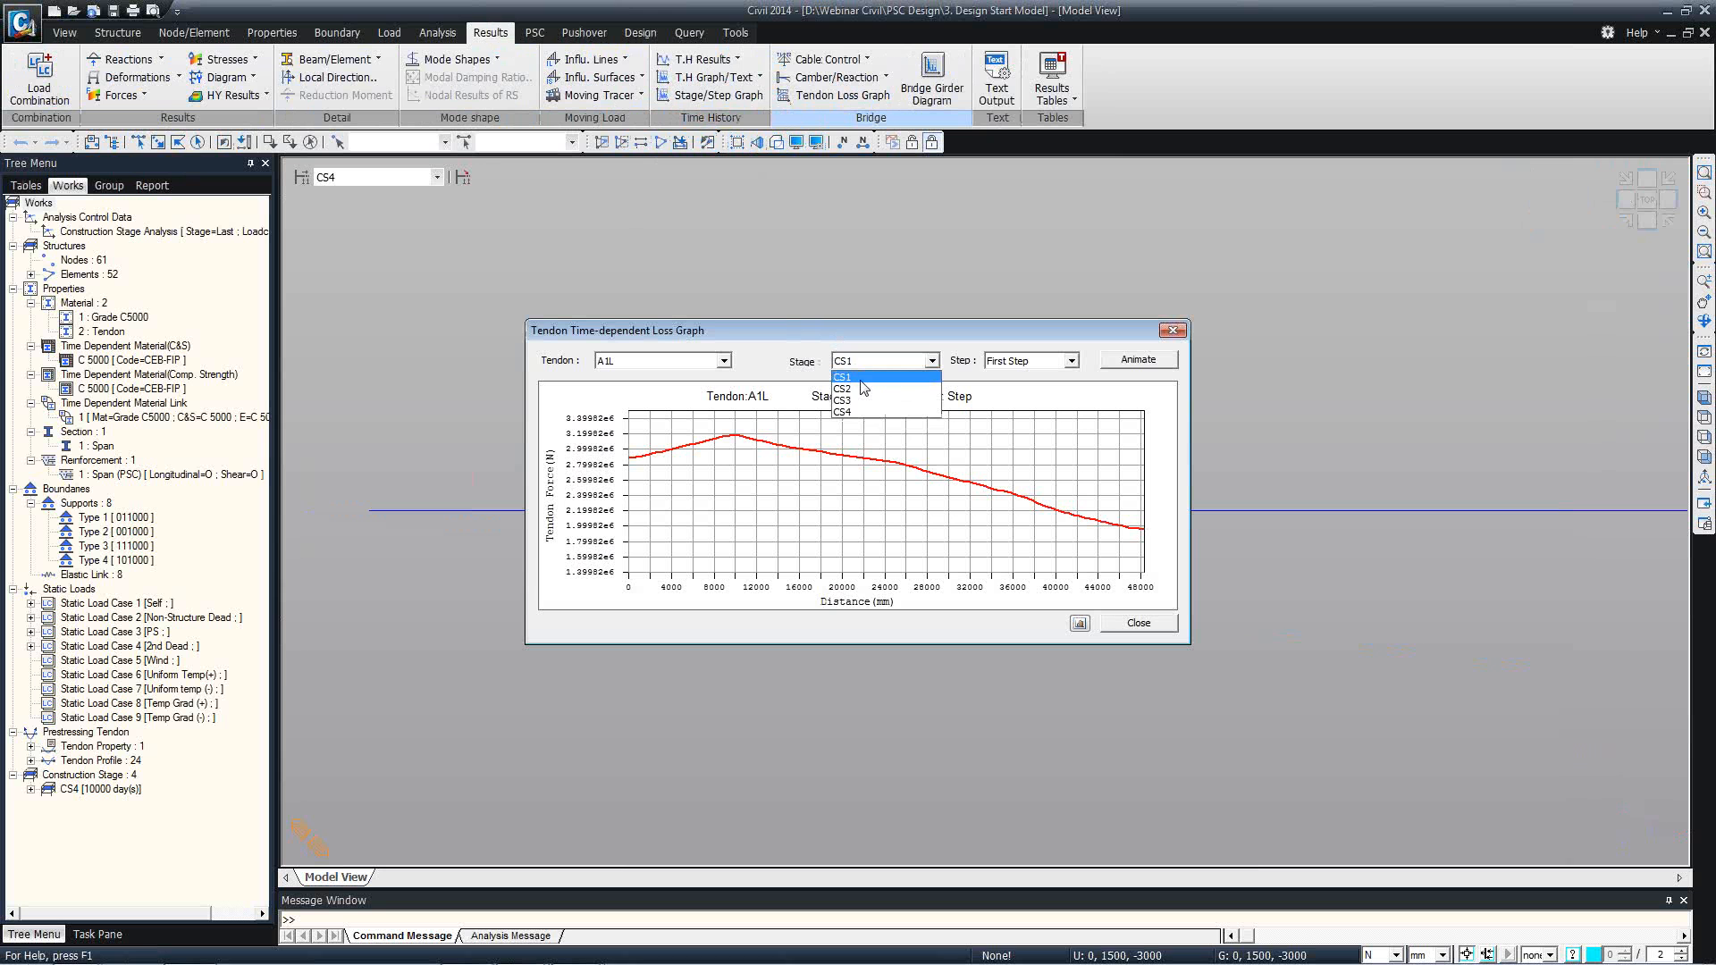
click(862, 398)
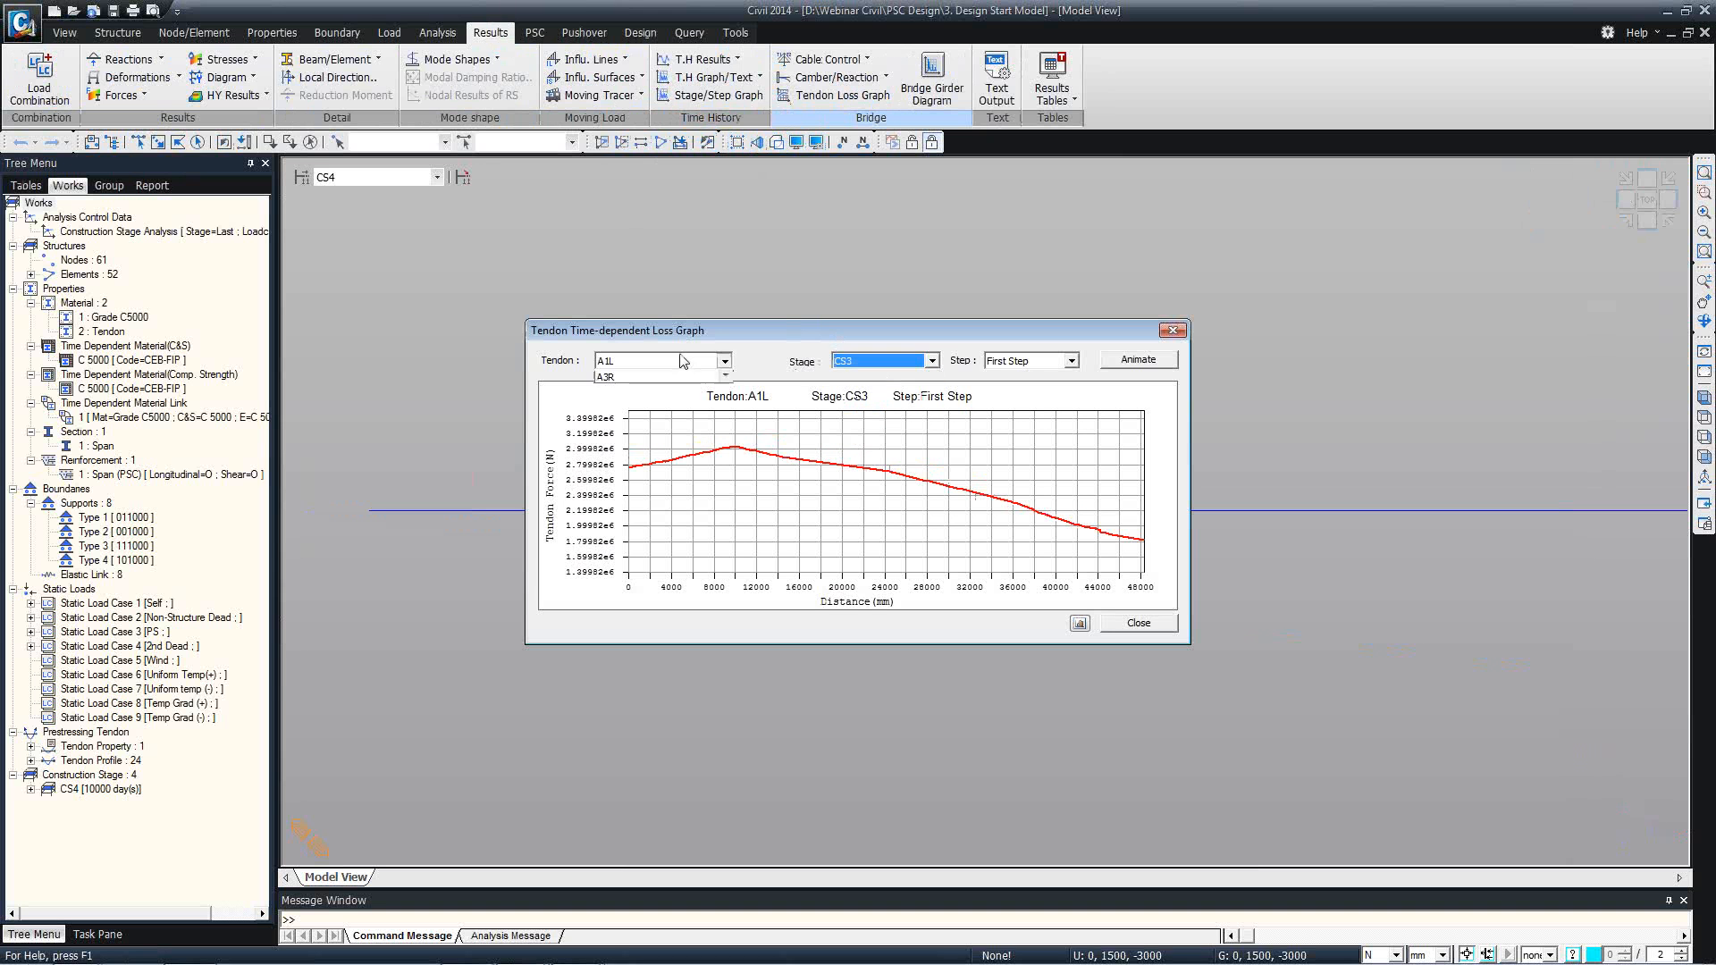
Plot the time-dependent loss of tendon A2L at stage CS3, and close the graph.
click(686, 361)
click(681, 386)
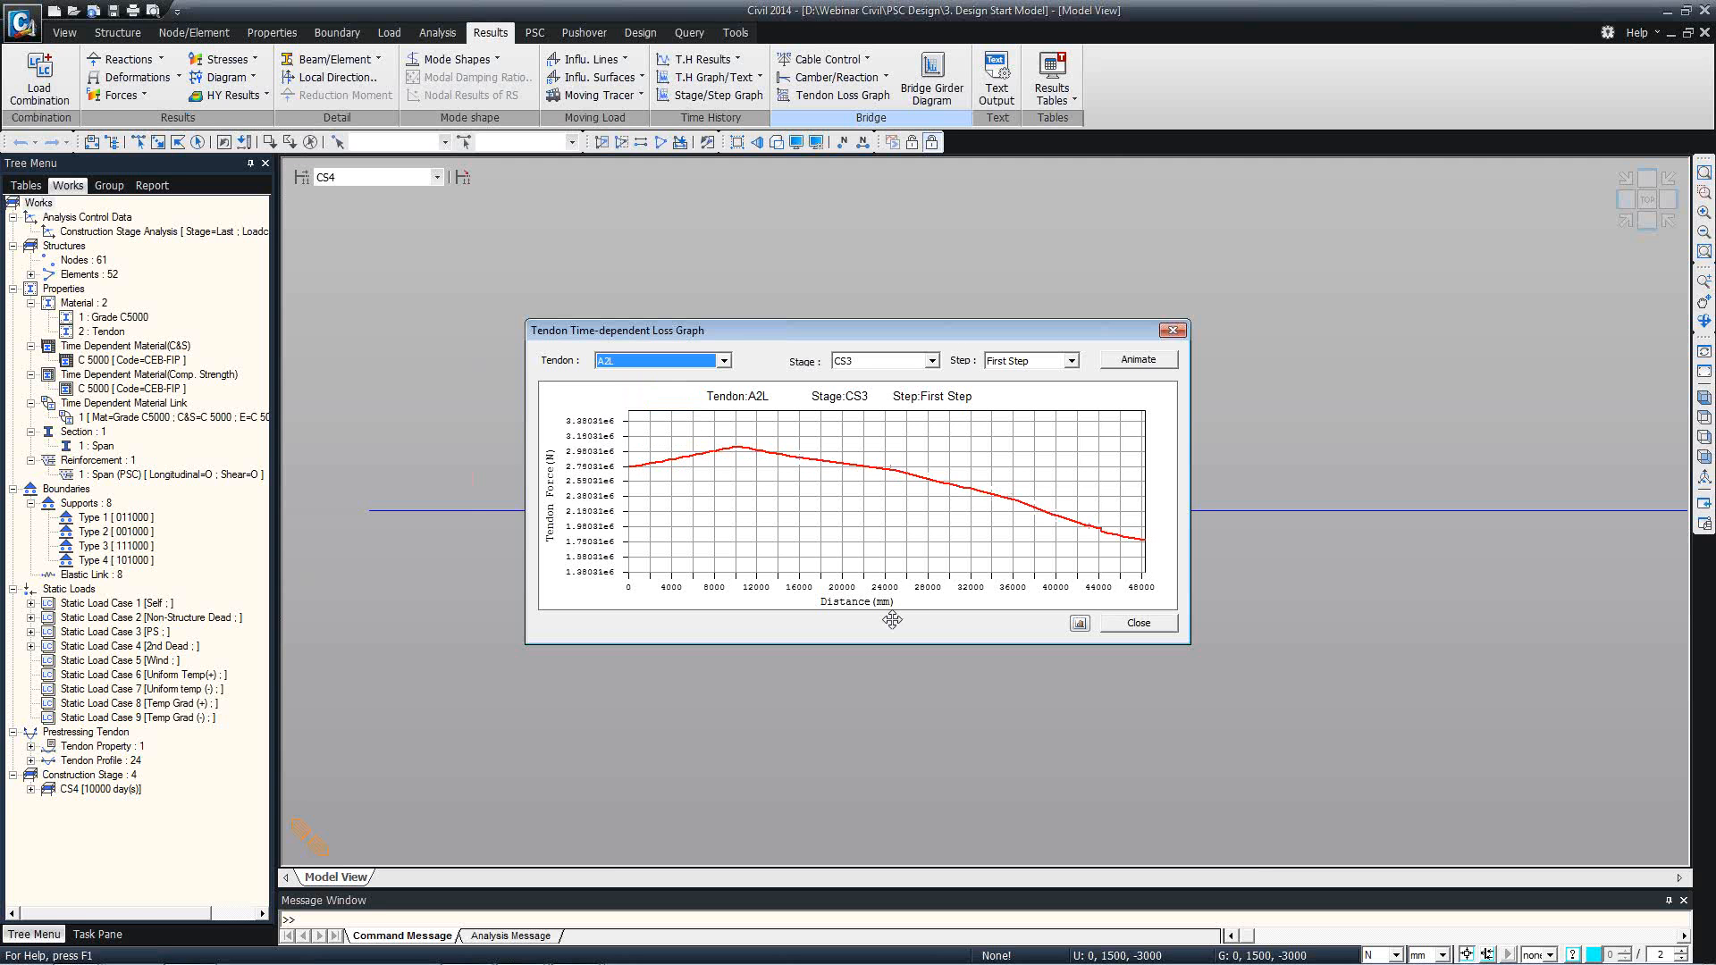
right_click(1060, 514)
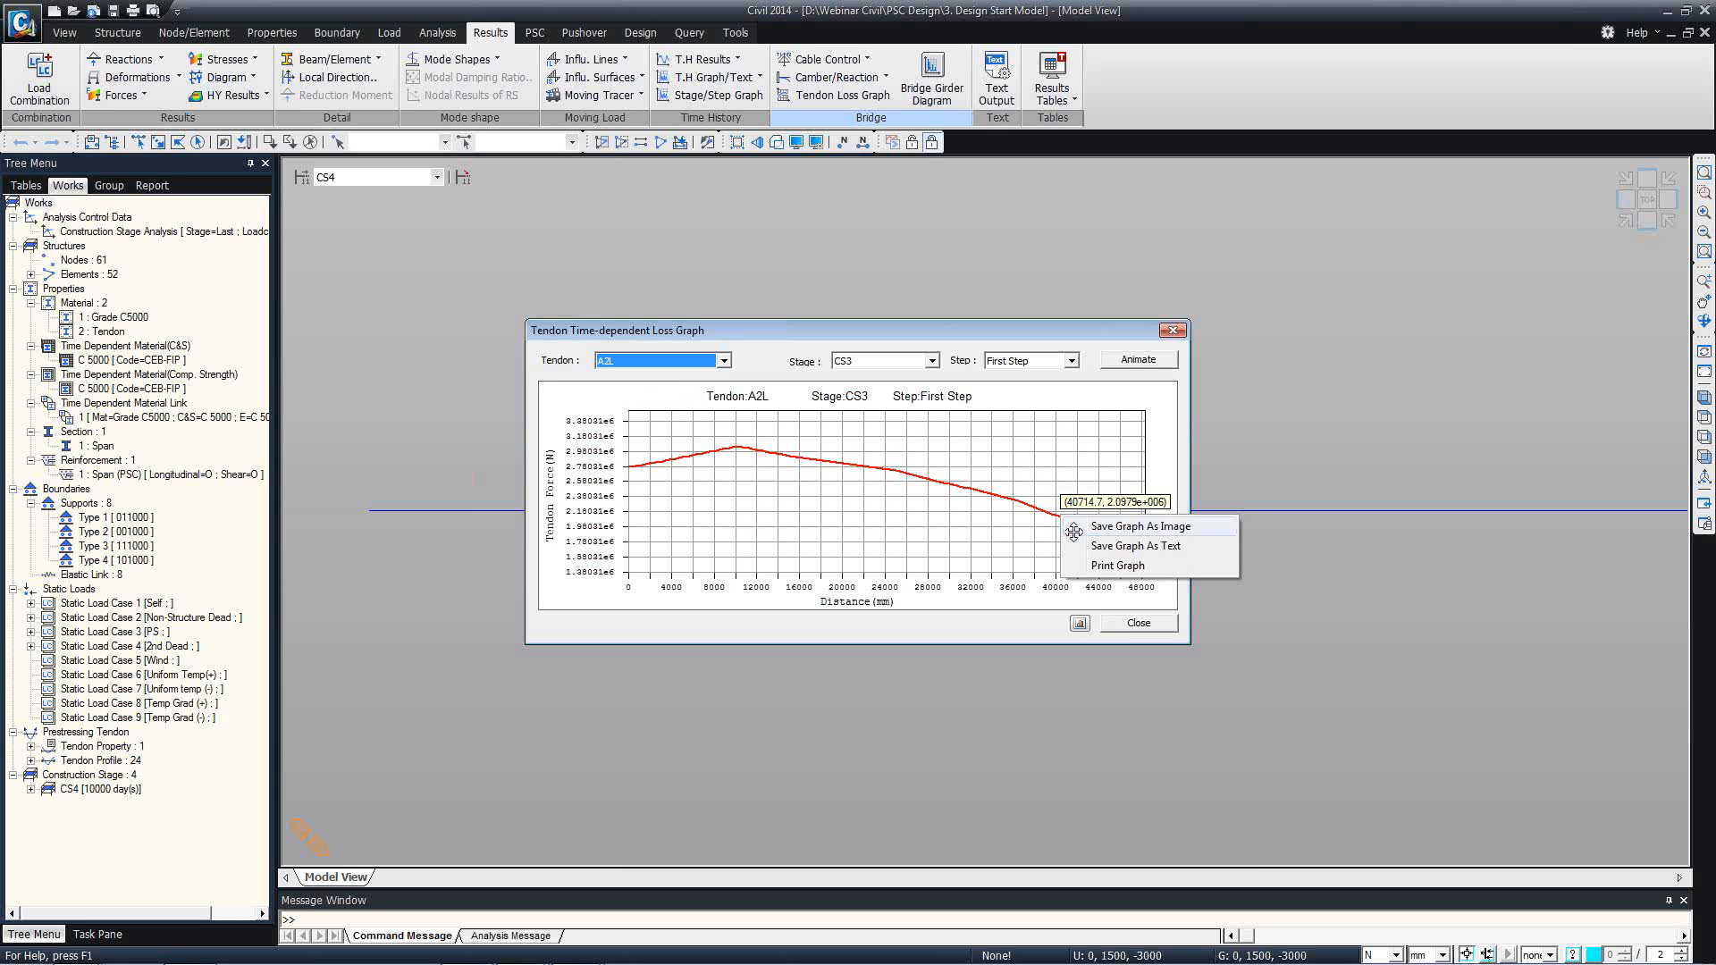
click(945, 483)
click(1120, 627)
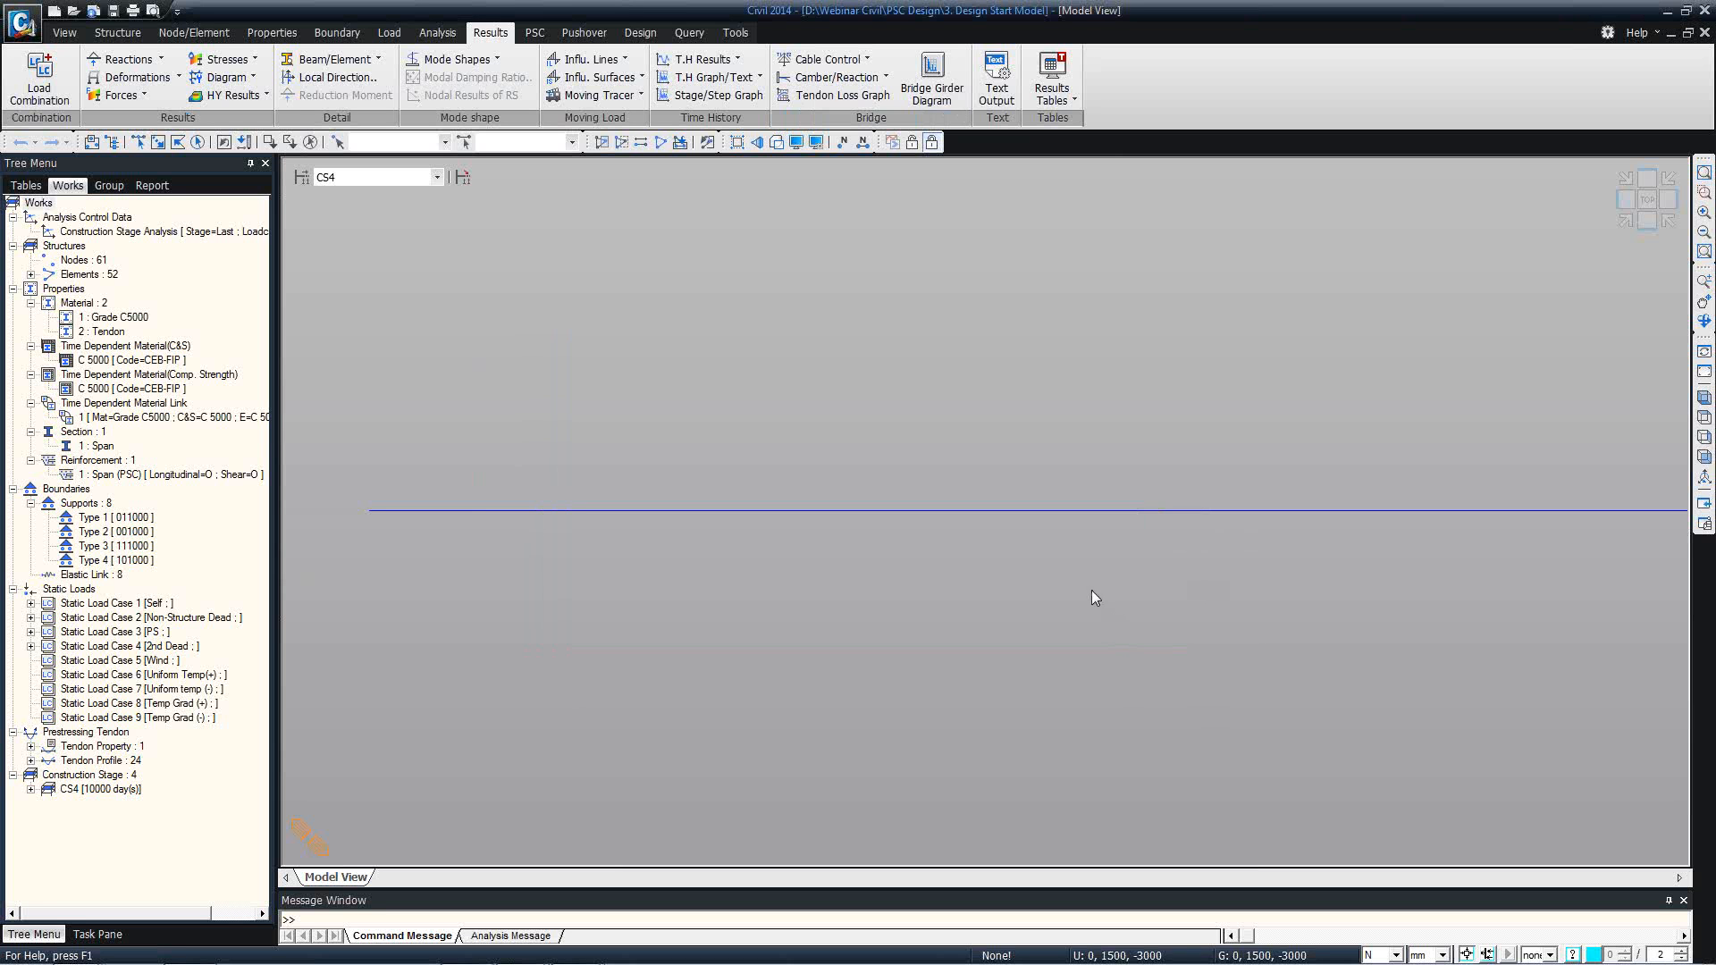
click(888, 78)
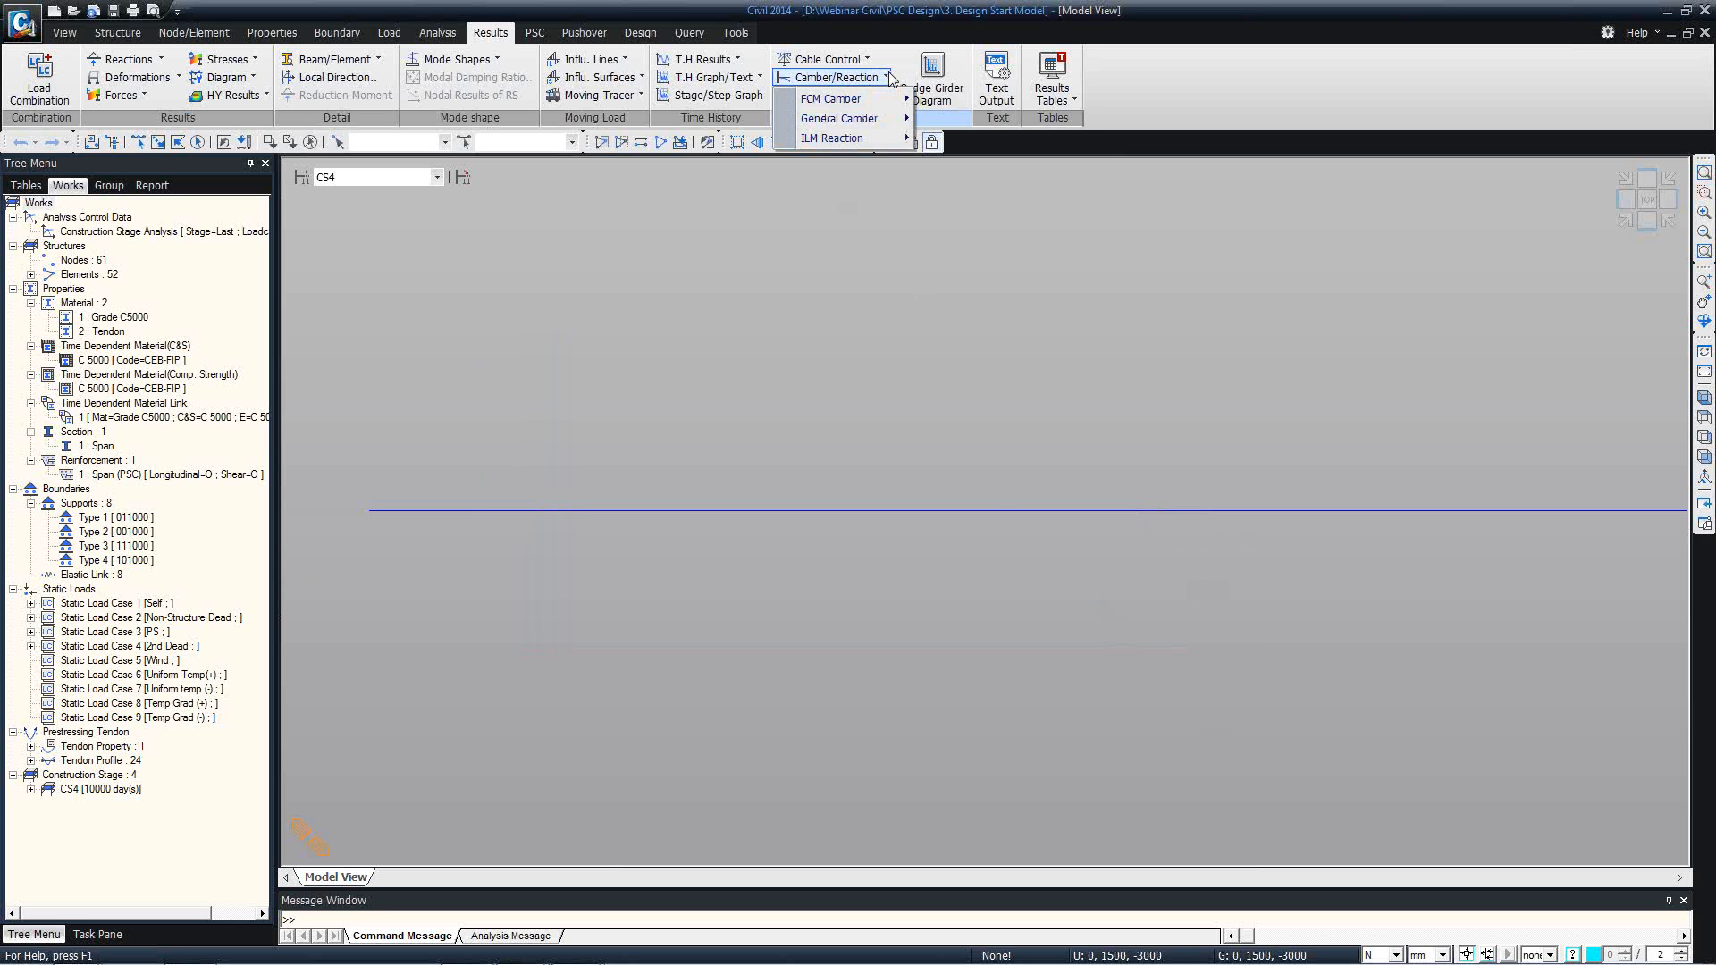
mouse_move(883, 101)
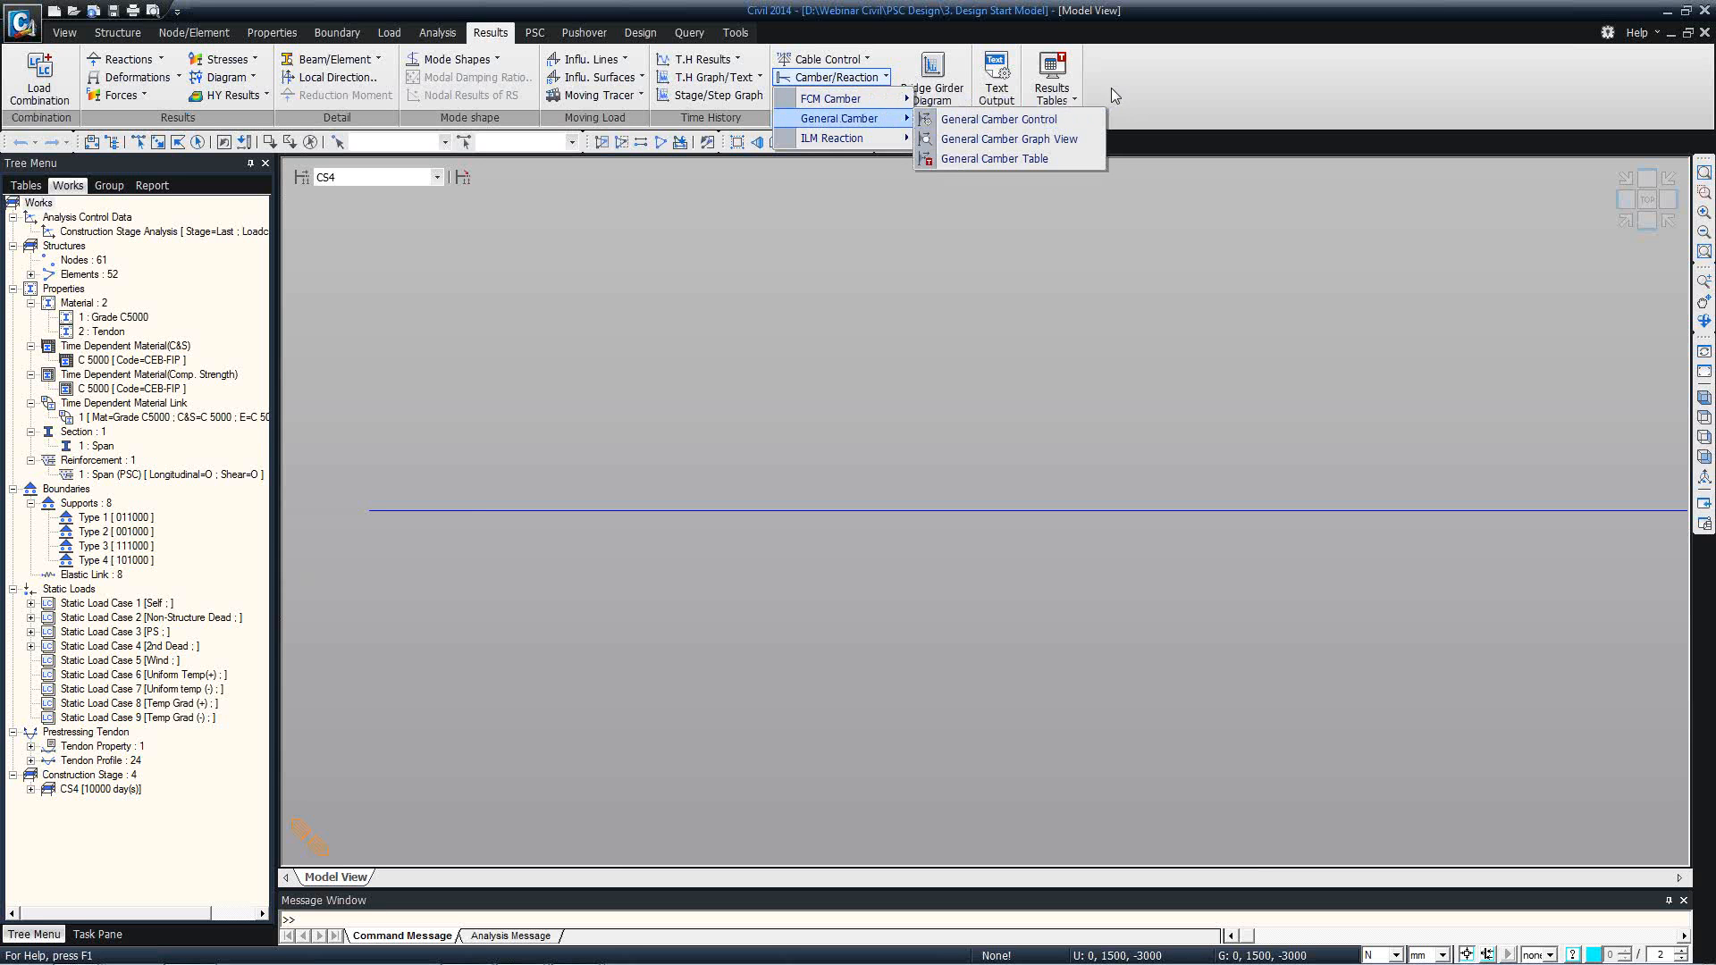
click(1155, 90)
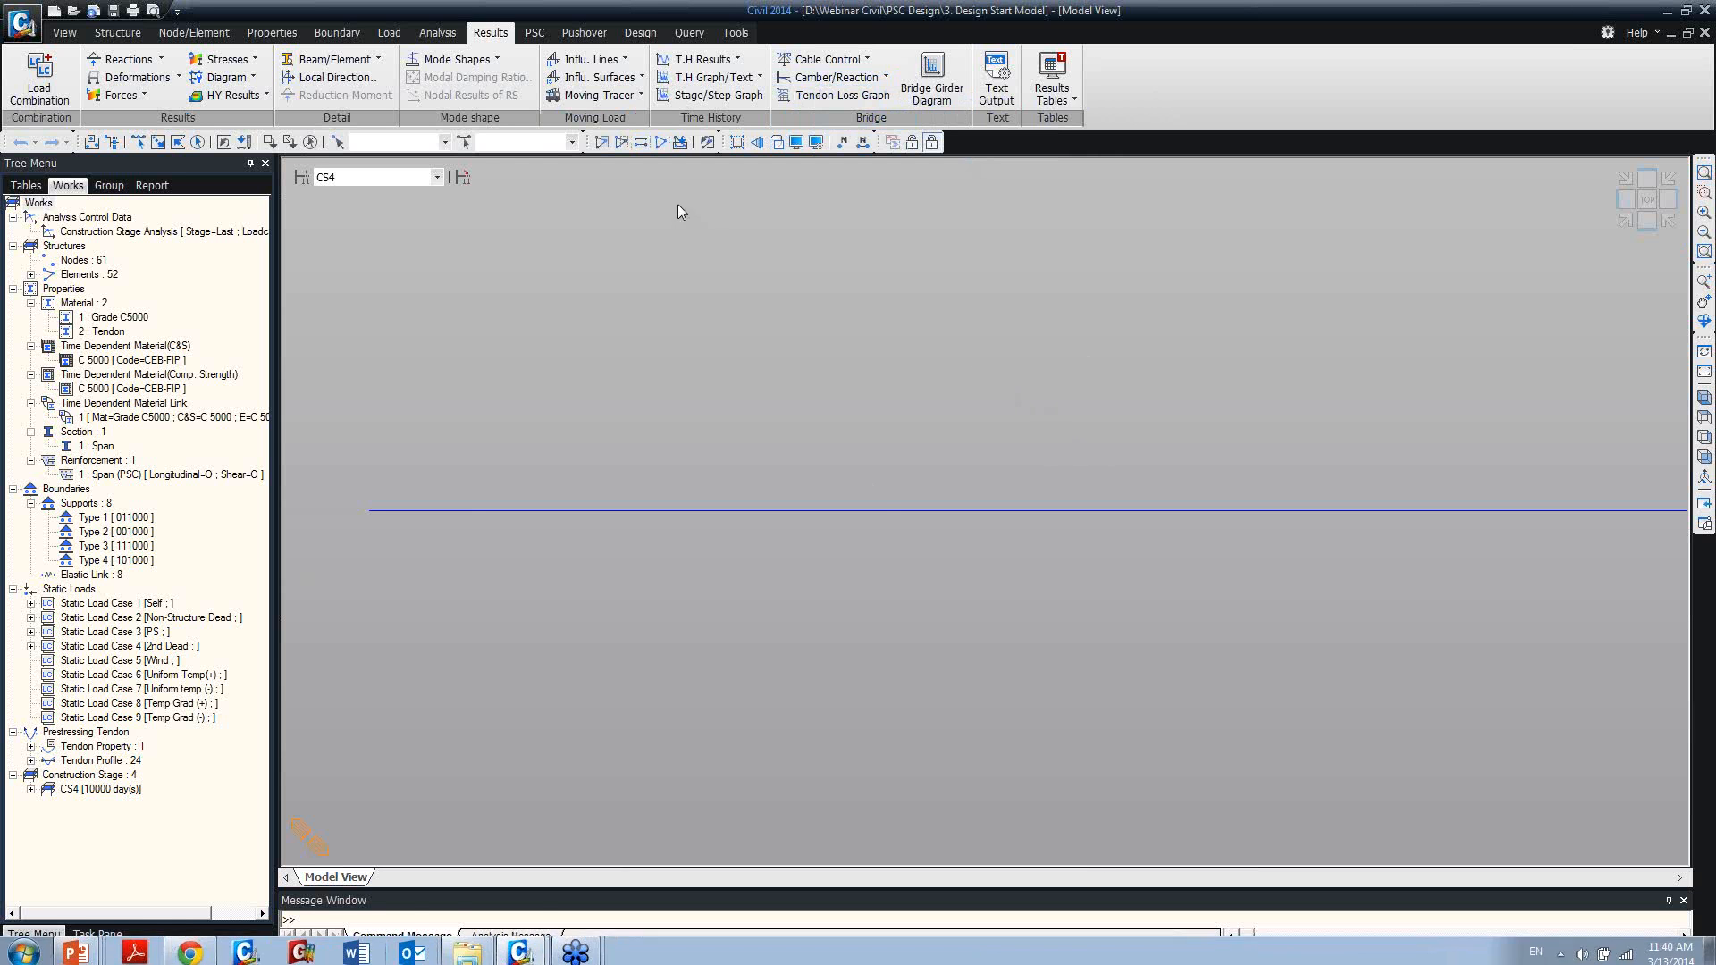
Switch the model to the PostCS stage and open the moving load tracer for beam forces and moments.
click(638, 96)
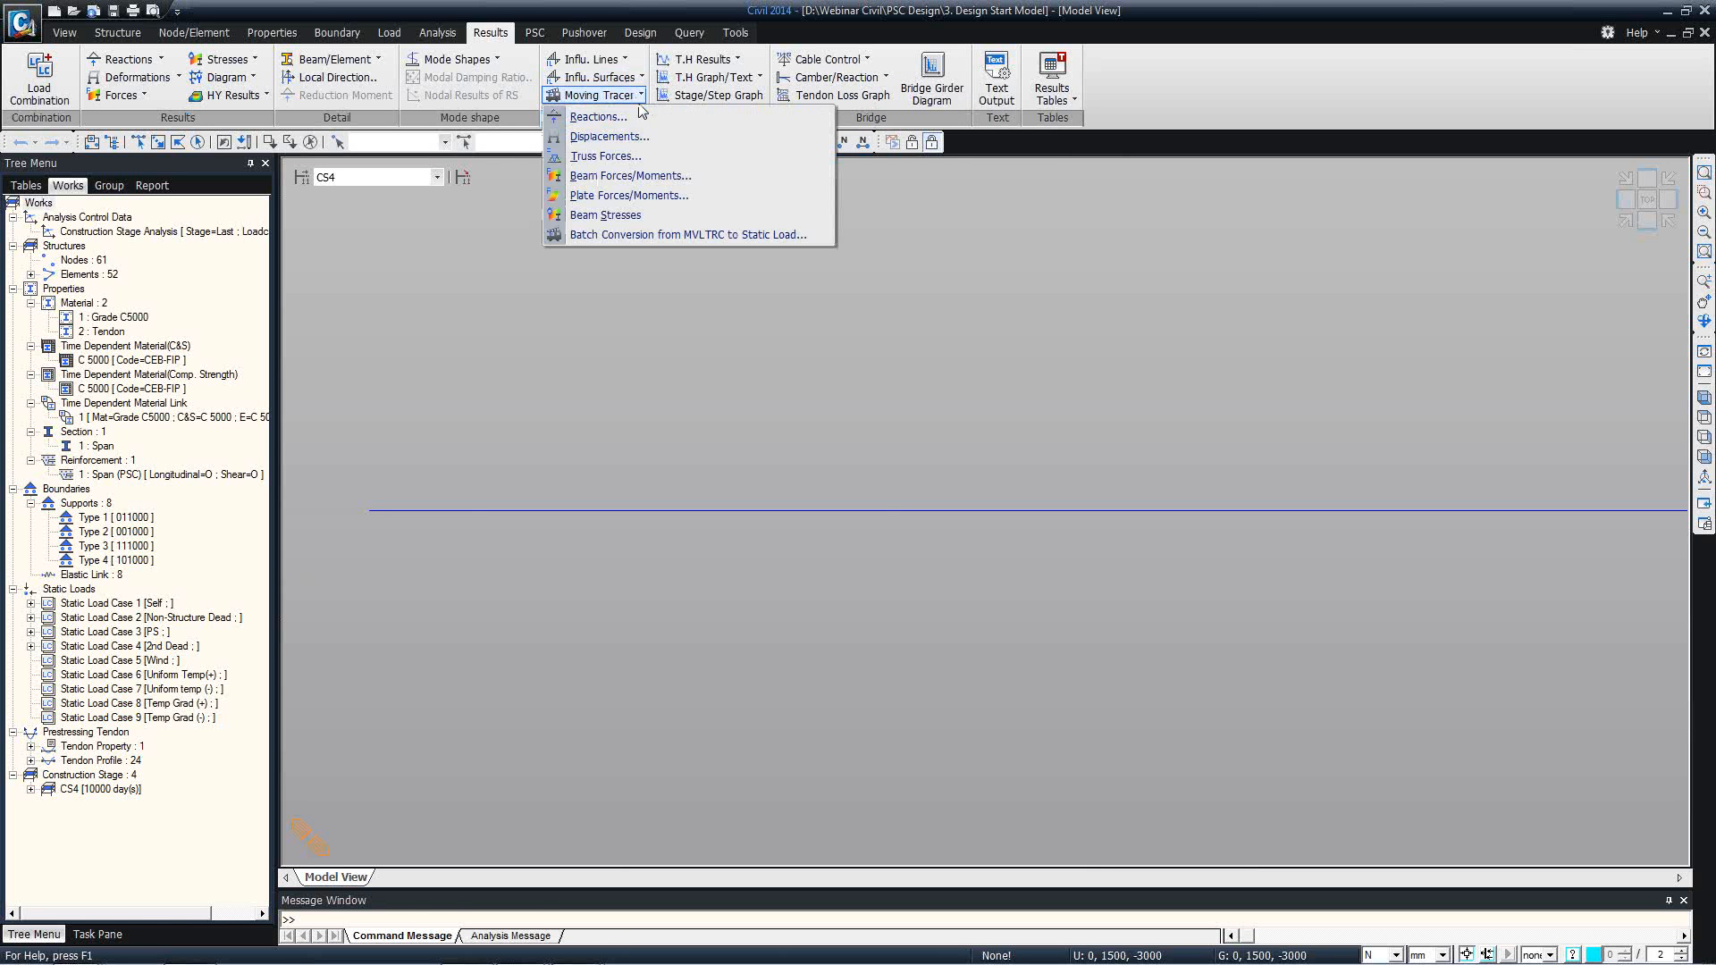
click(674, 49)
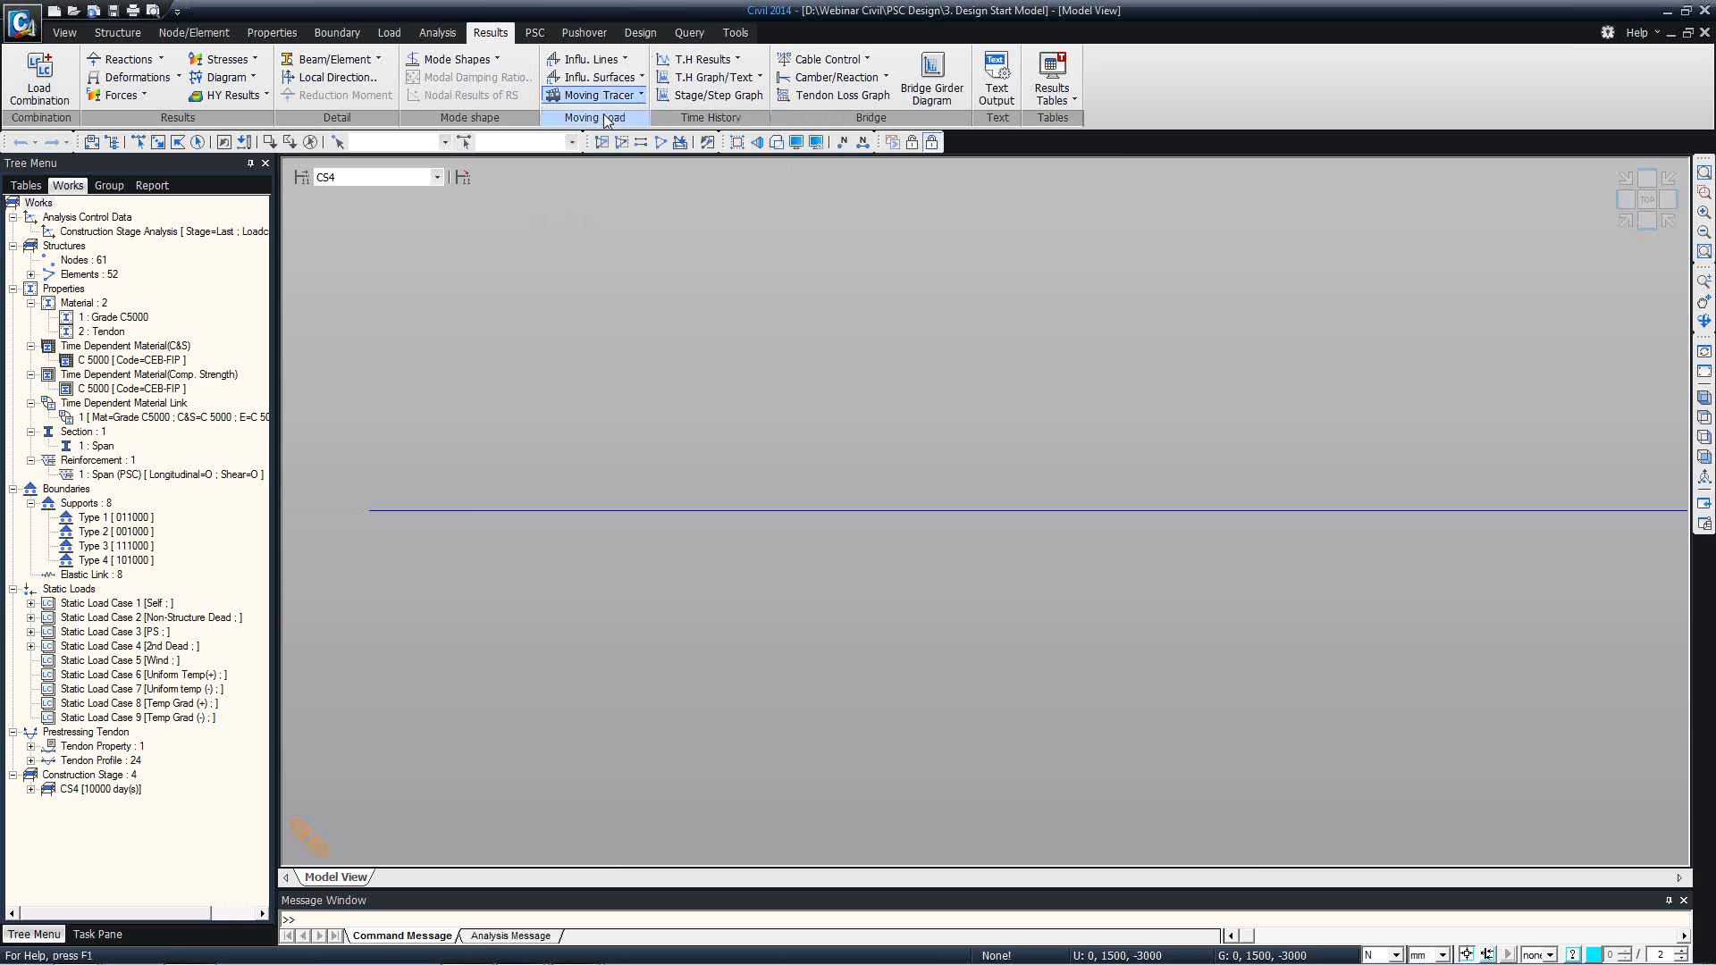
click(436, 177)
click(356, 251)
click(636, 94)
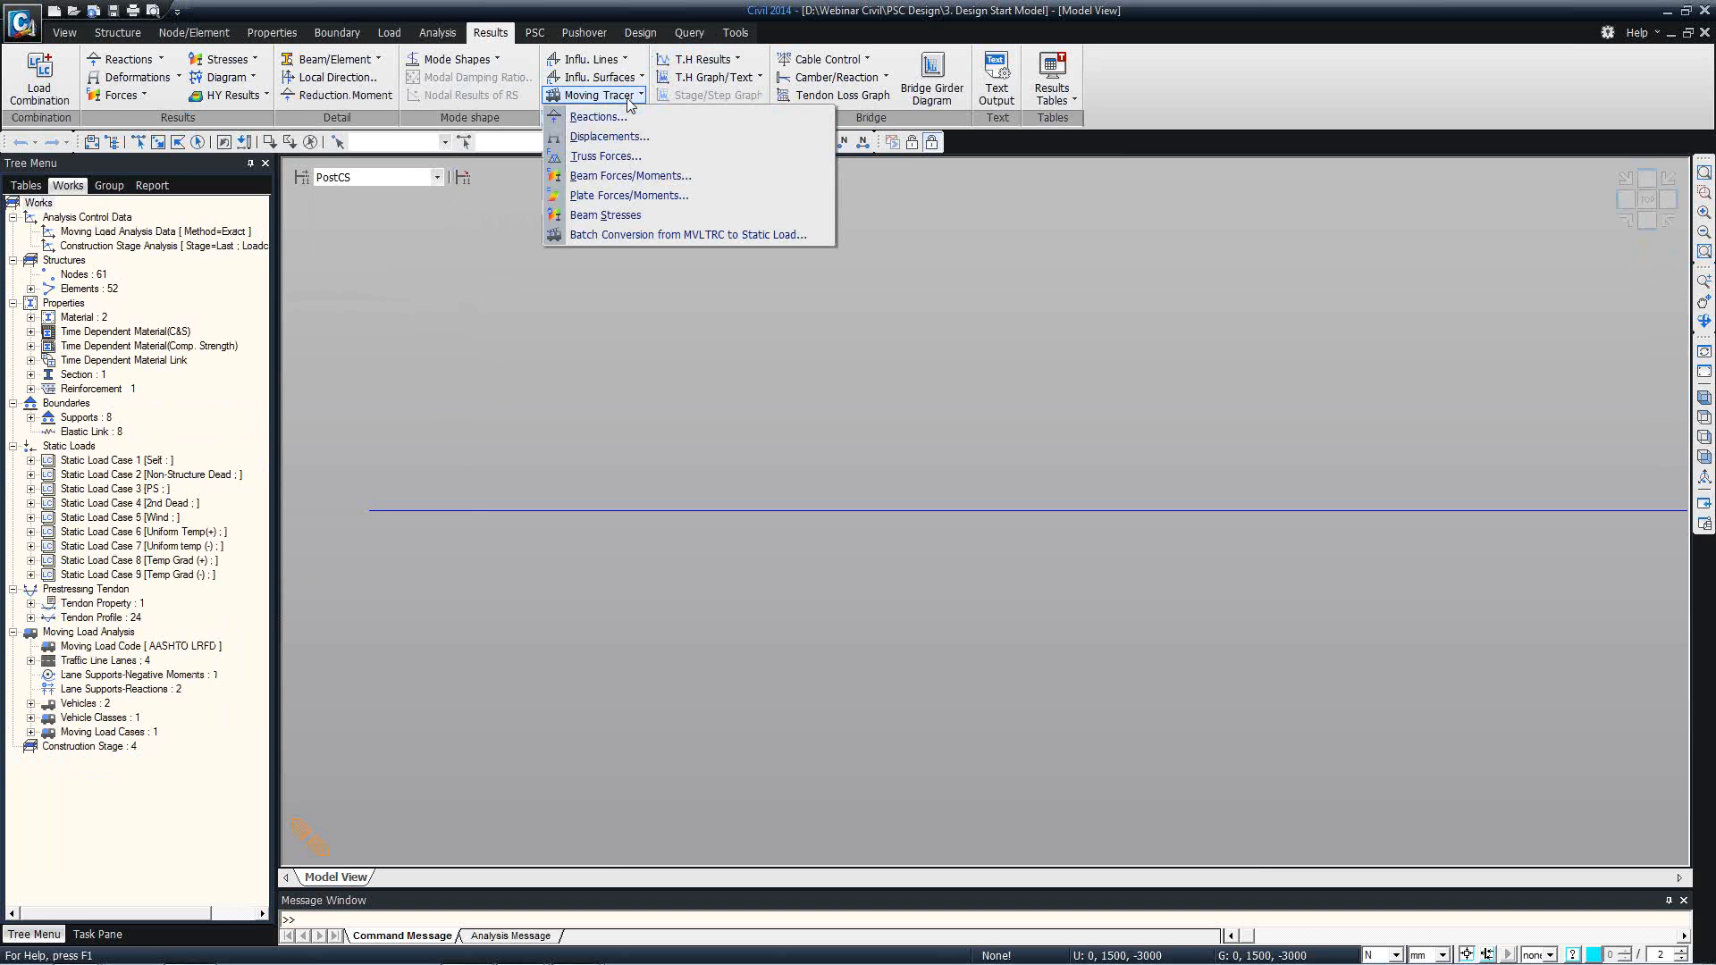
click(629, 177)
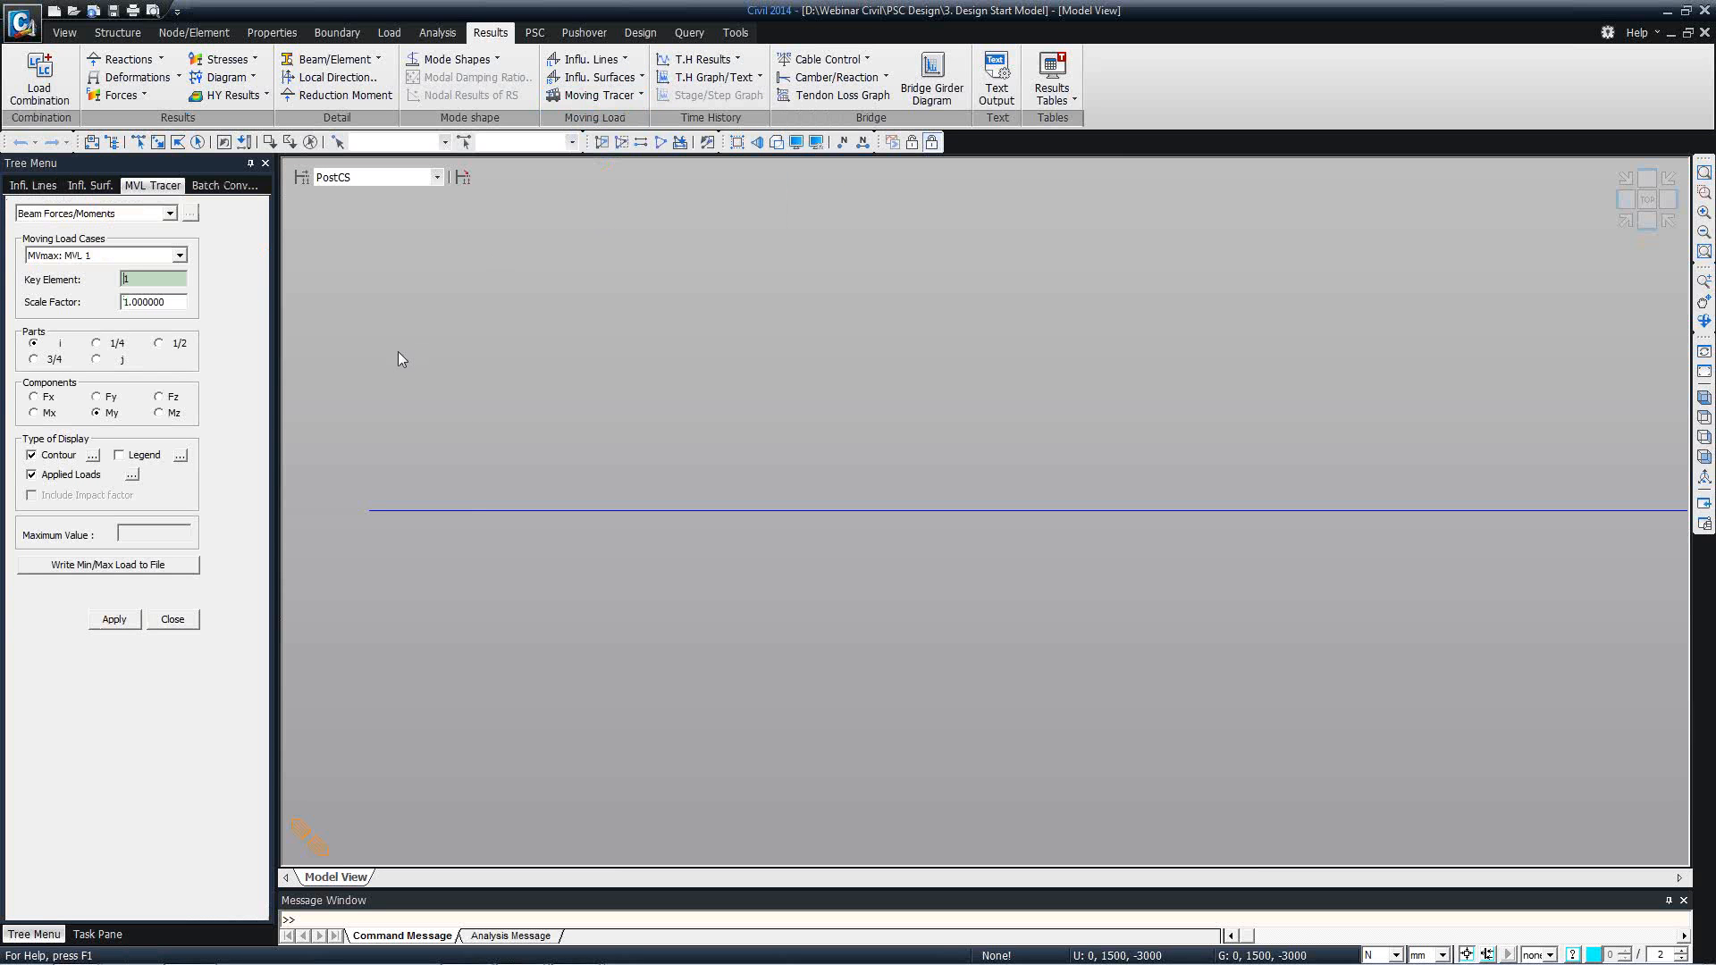
Trace the moving load case MVmax: MVL 1 for the My moment at the 1/2 point of key element 25.
click(121, 254)
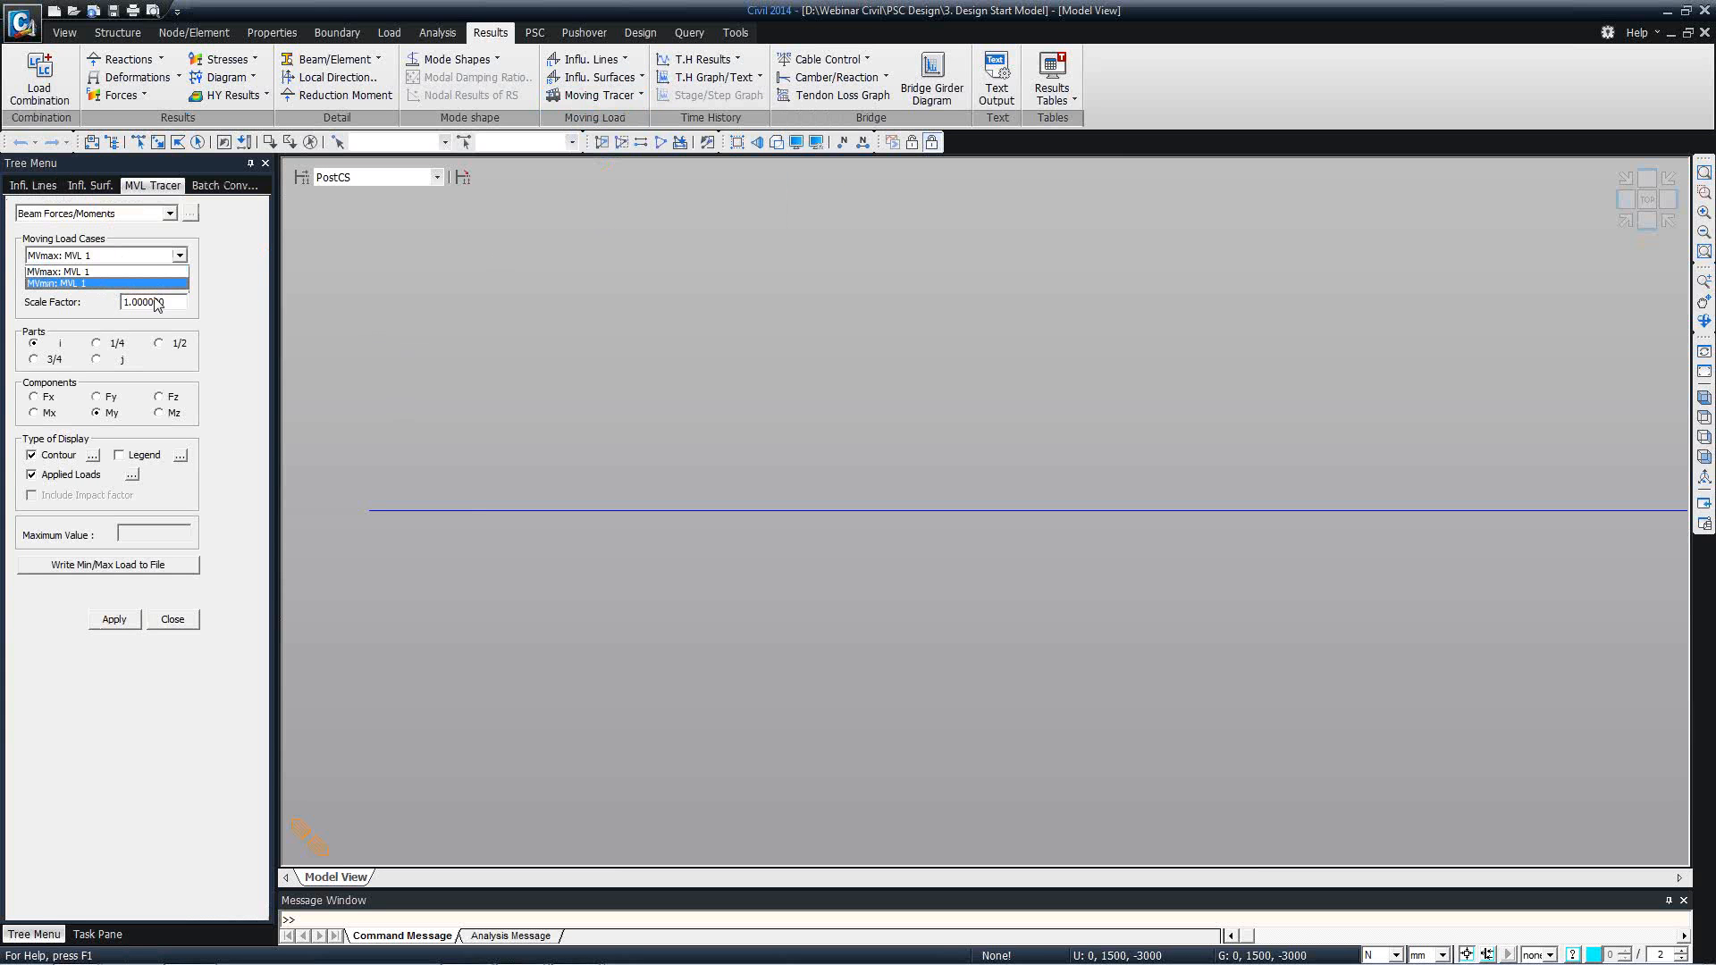
click(136, 273)
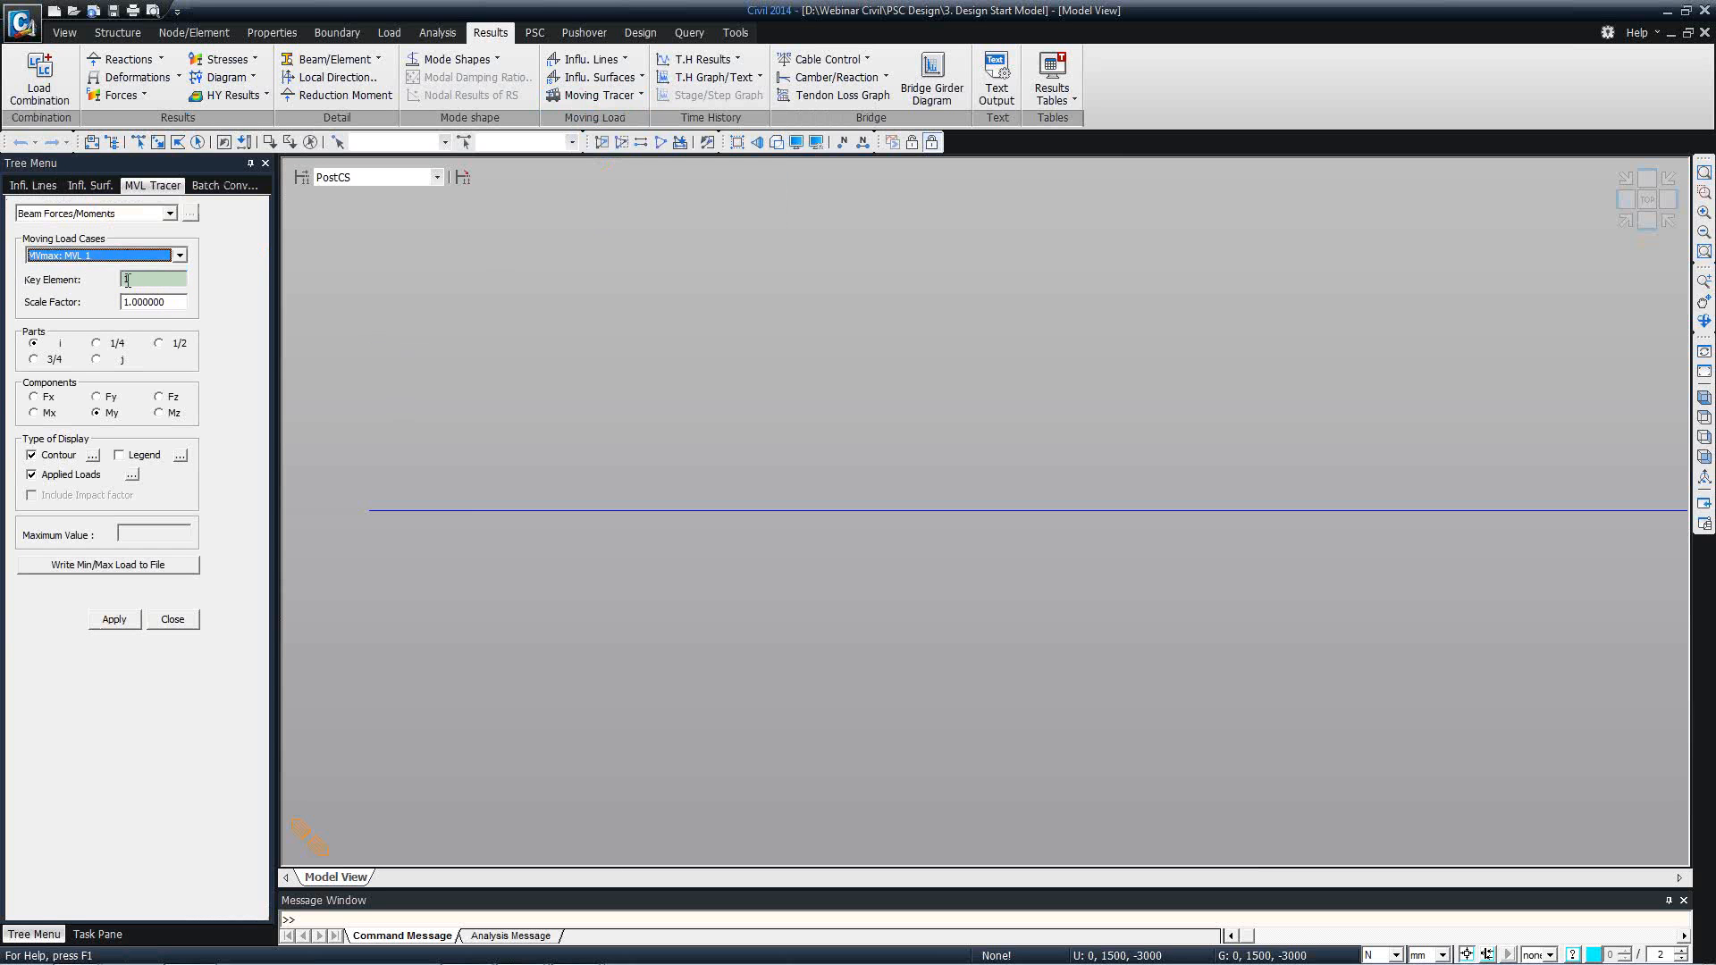
double_click(127, 280)
text(25)
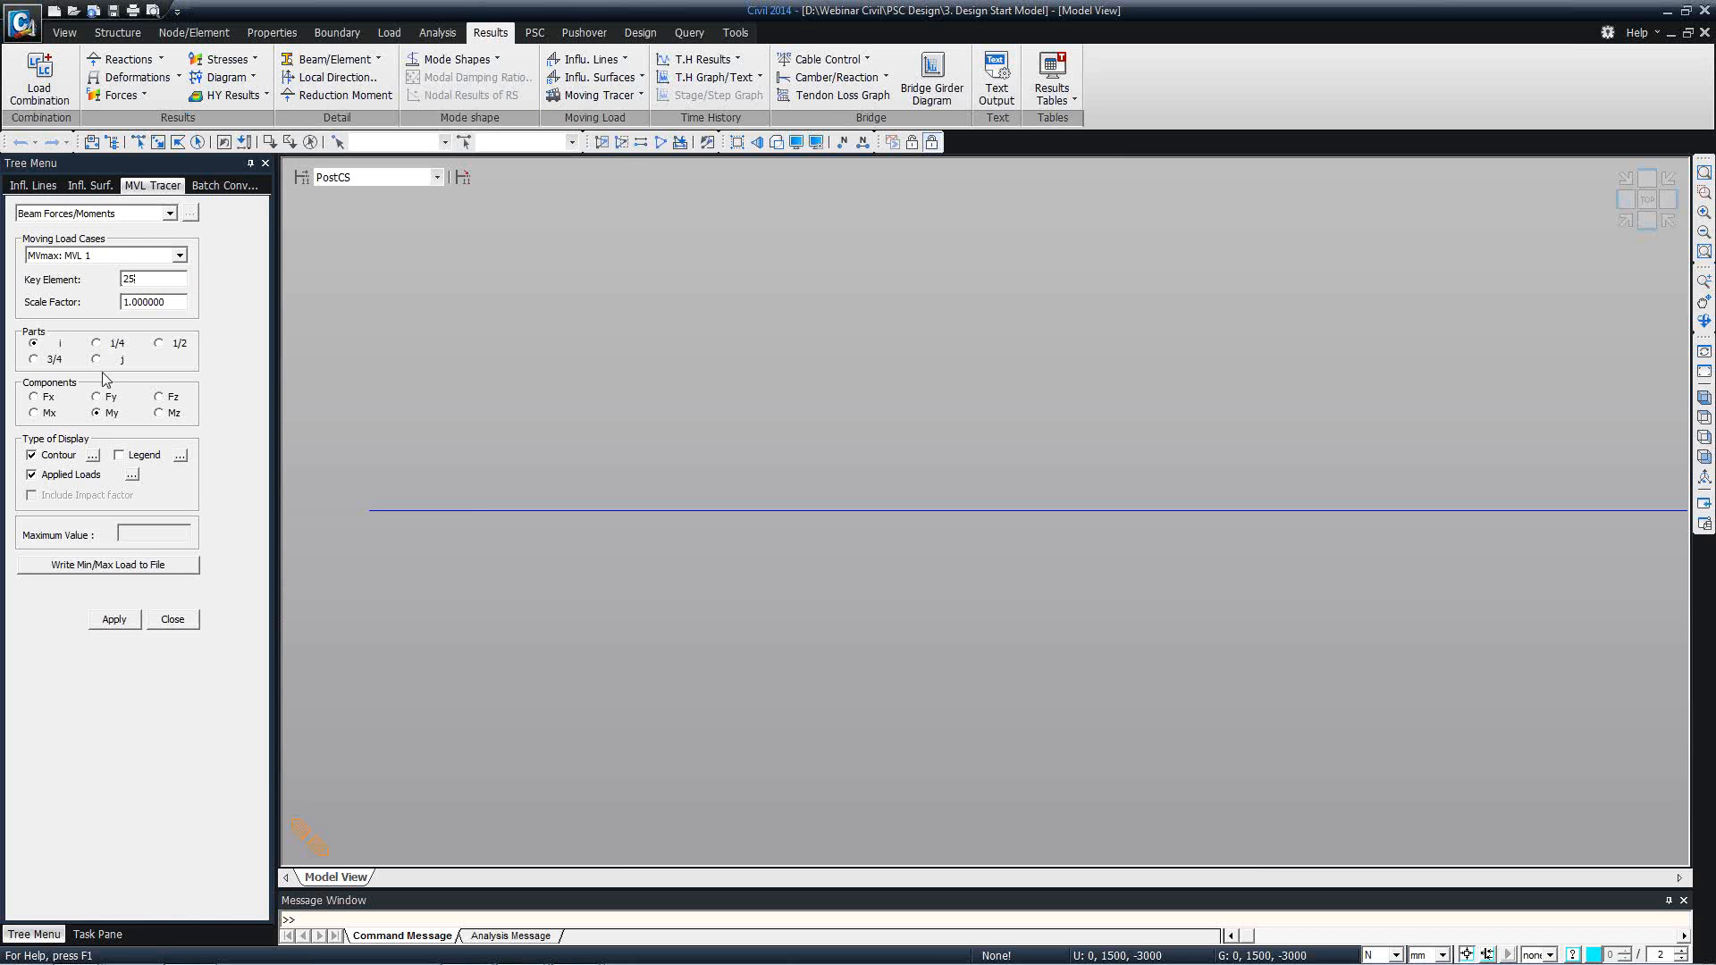
click(178, 345)
click(116, 619)
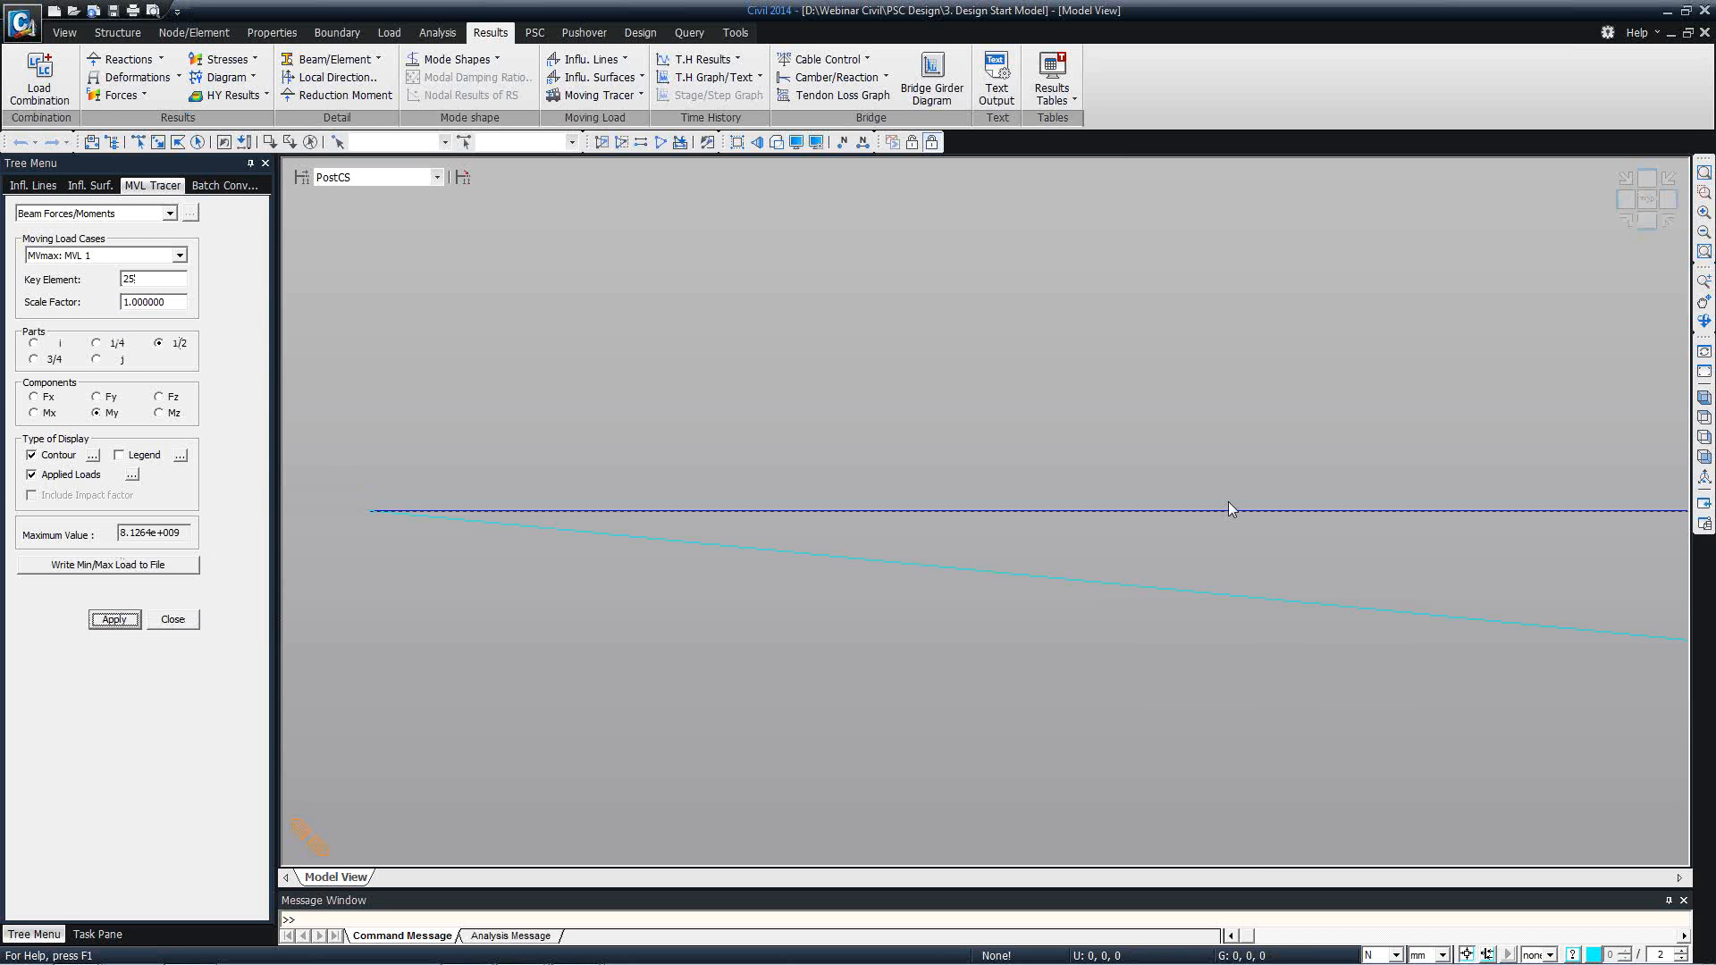
Trace the MVmax: MVL 1 load position for the My moment at the 1/2 point of key element 21.
click(124, 214)
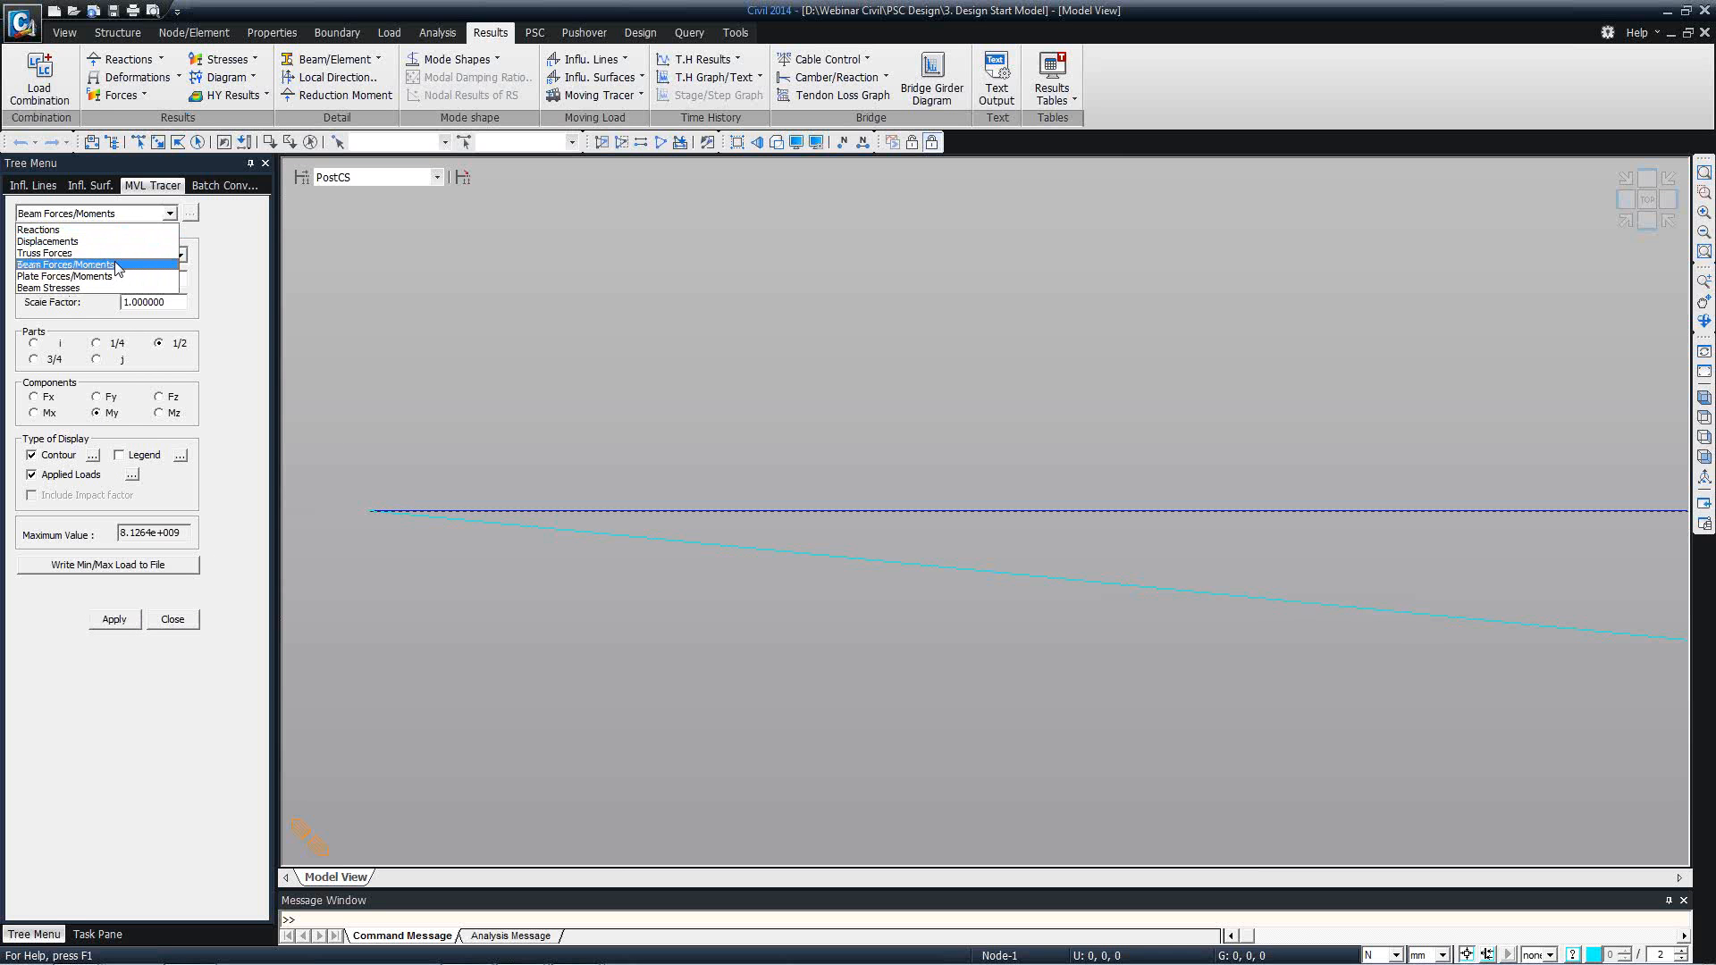
click(117, 265)
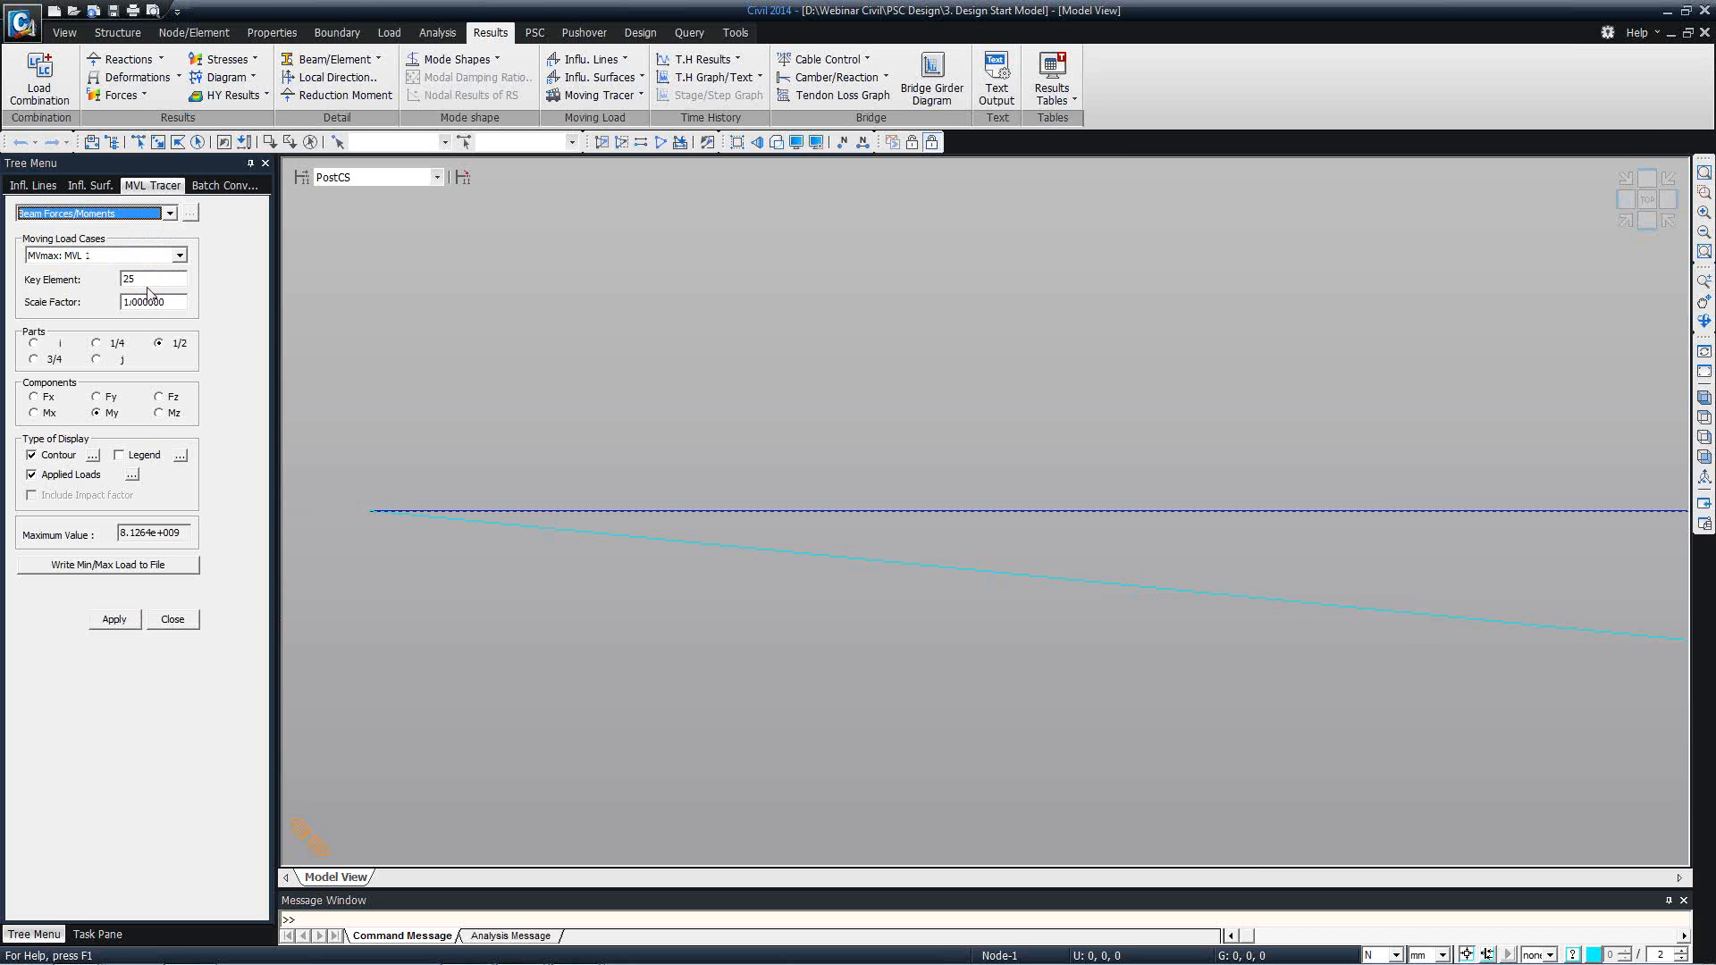
double_click(128, 279)
text(21)
click(117, 623)
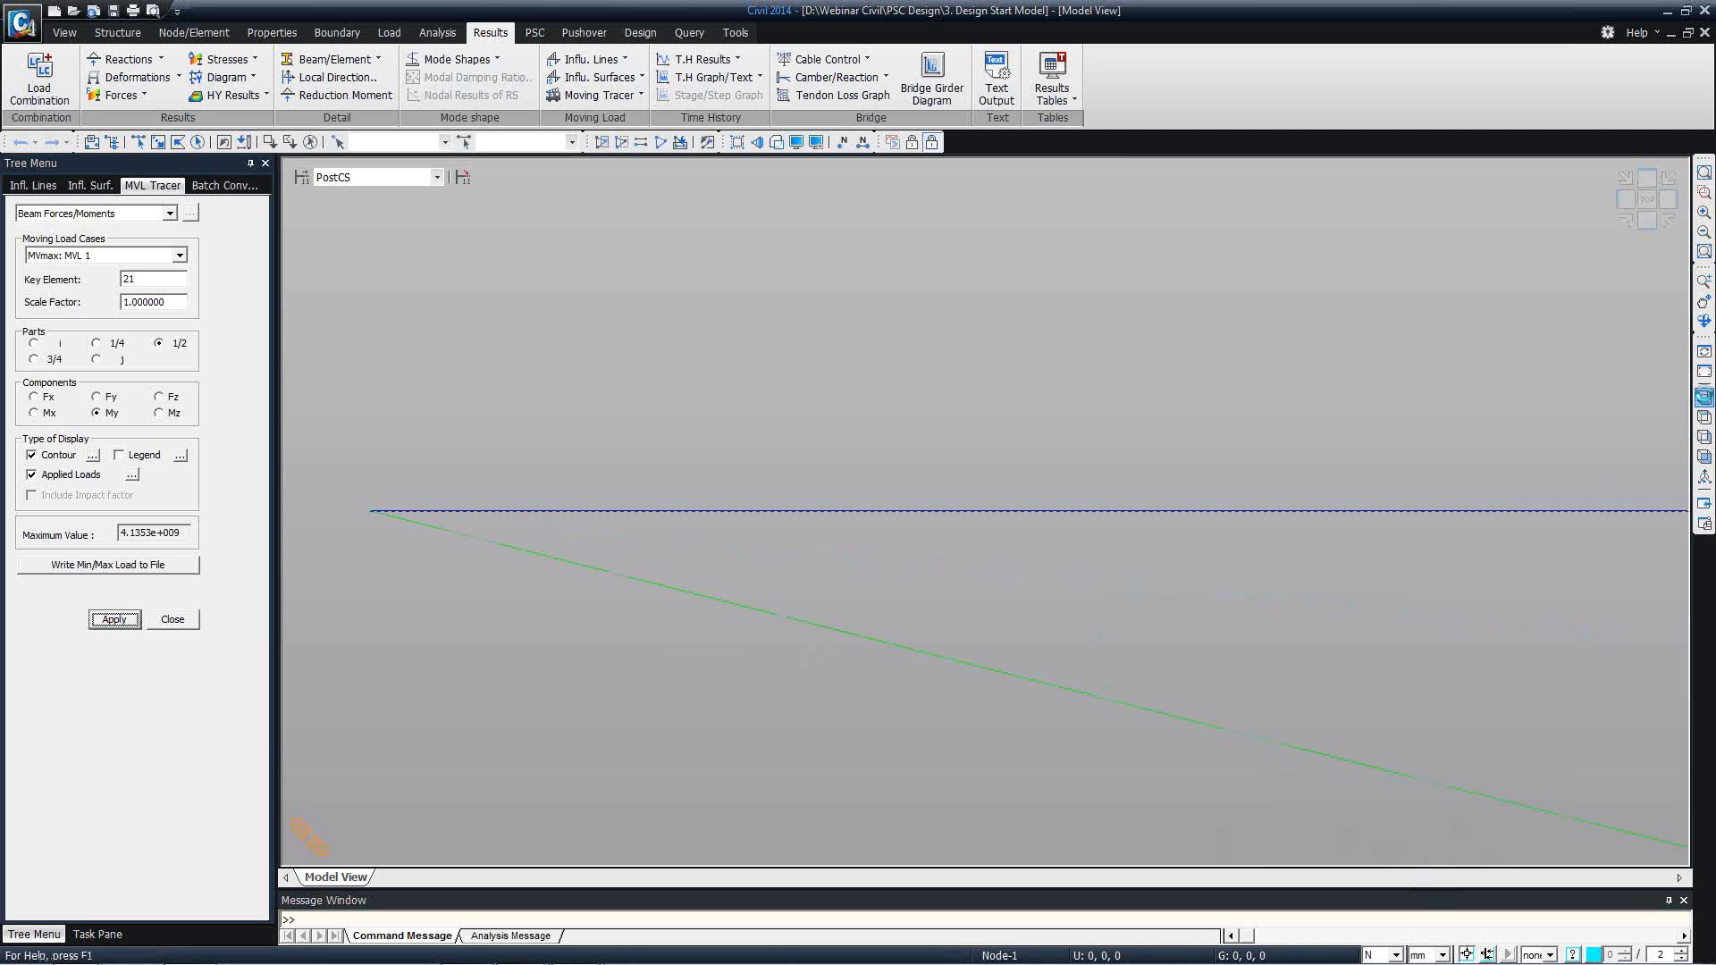
click(1703, 397)
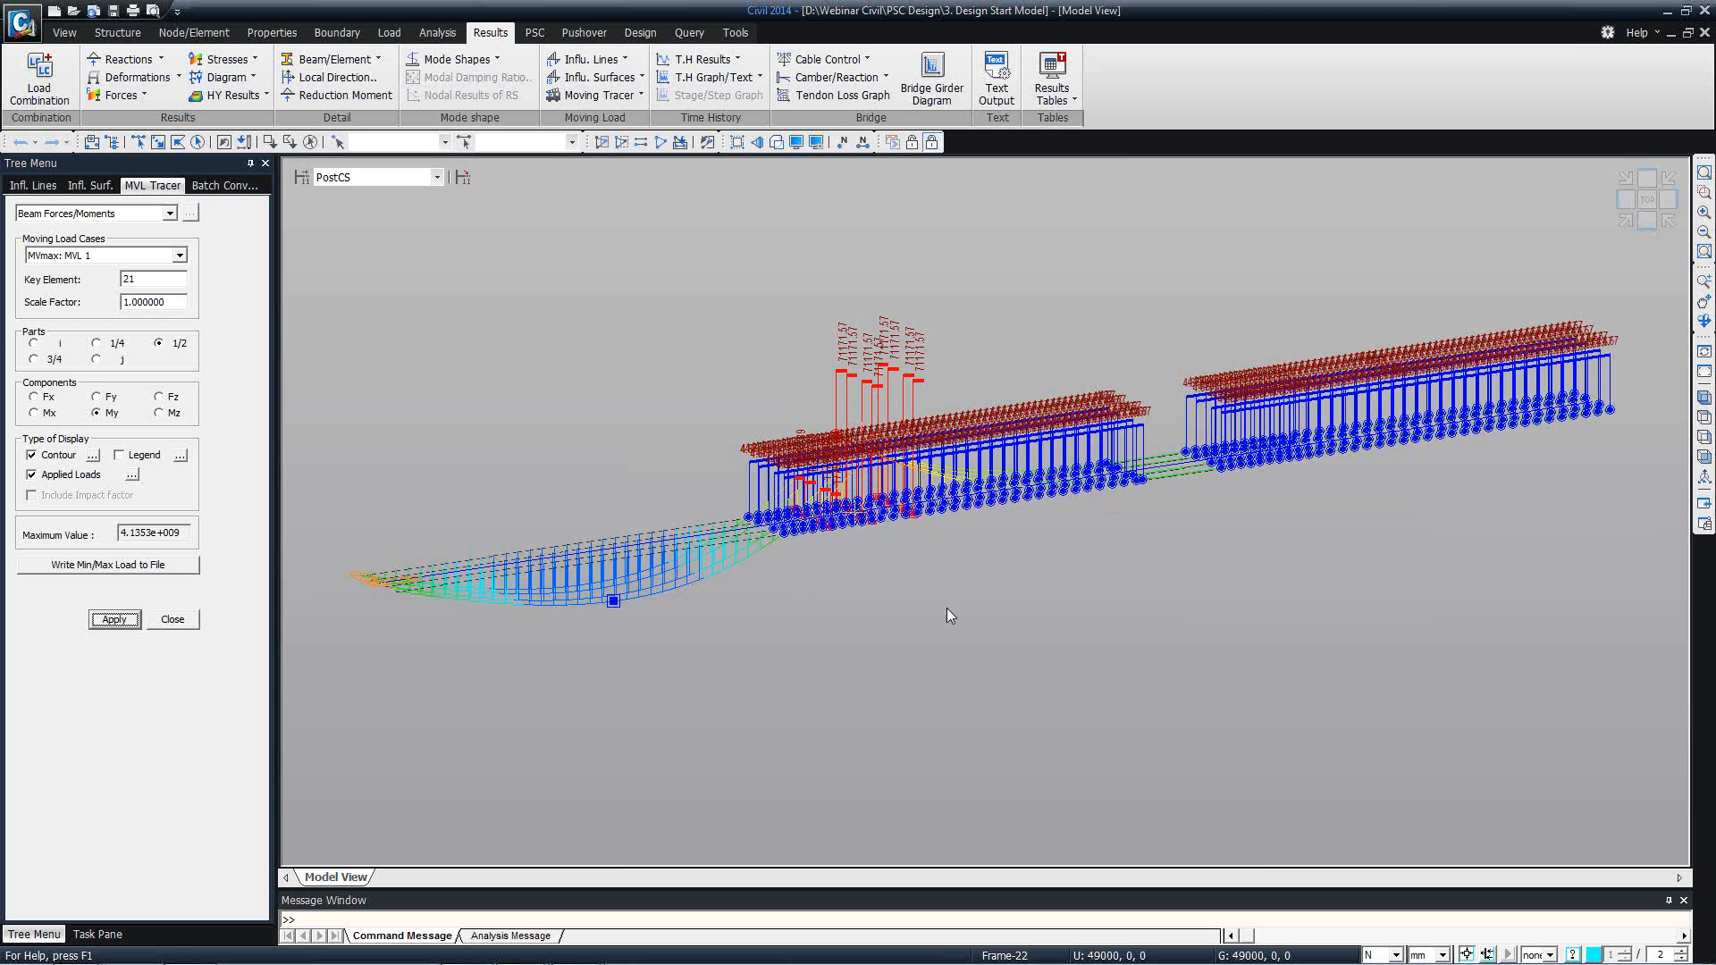
Set the units to kN and m, reapply the moving load tracer for key element 21, and show it isometrically.
mouse_move(849, 536)
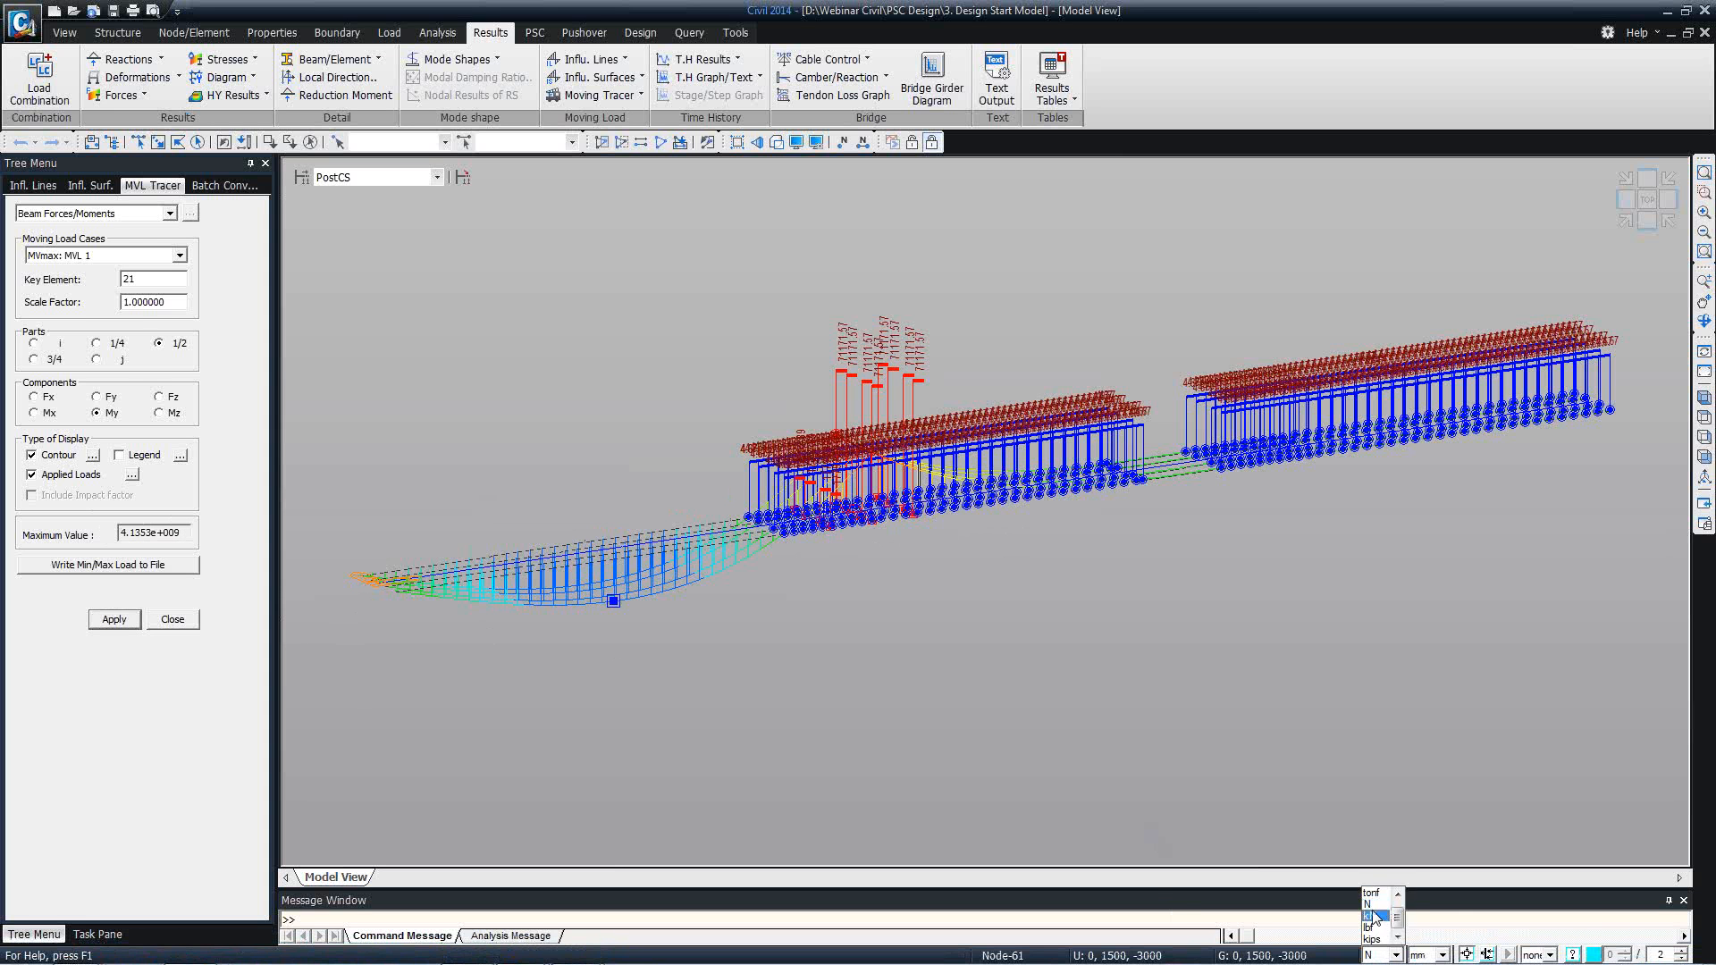
click(1425, 955)
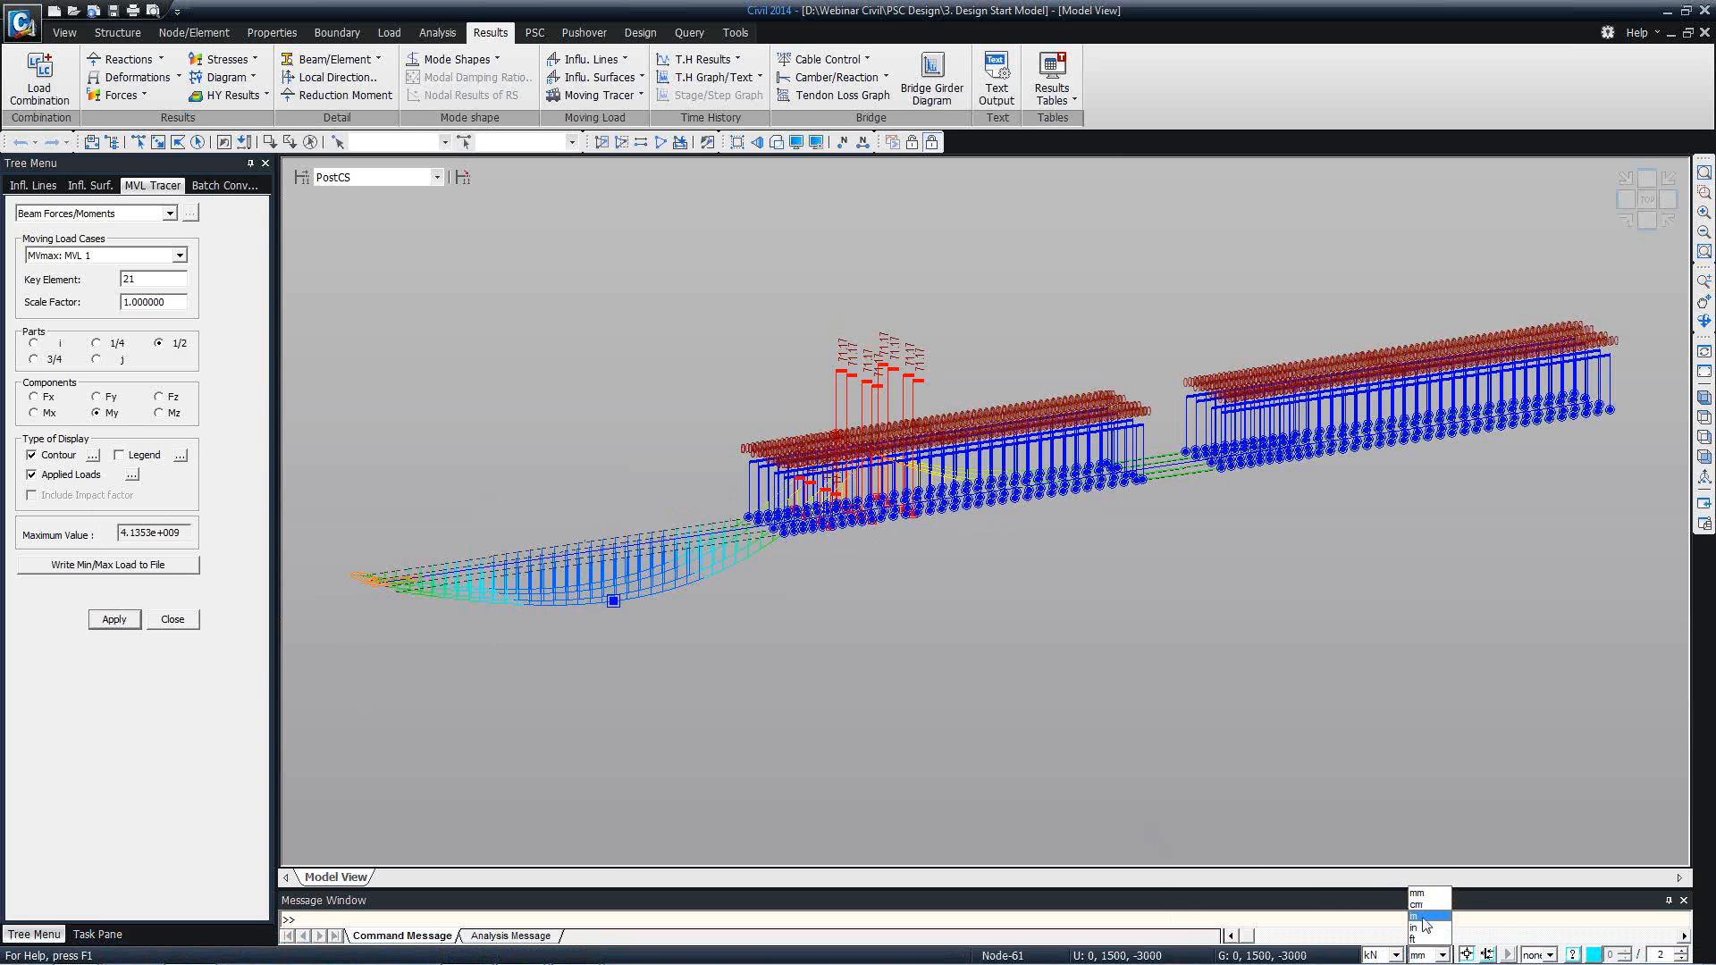
click(1423, 917)
click(114, 619)
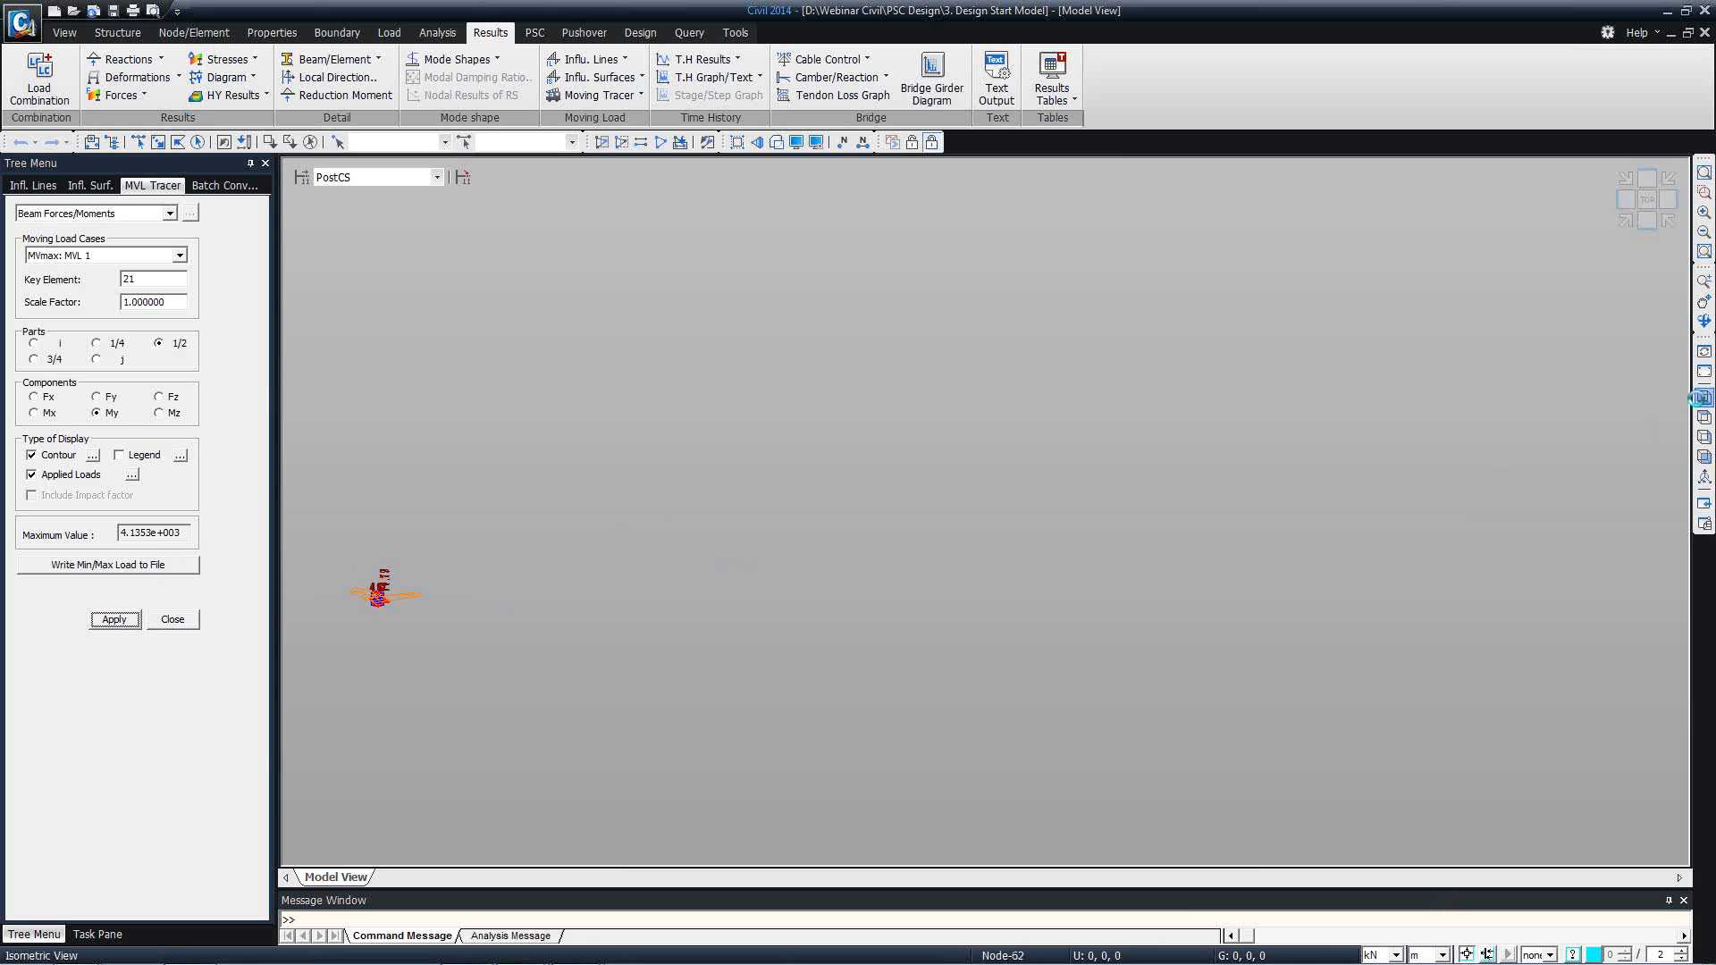
click(1703, 398)
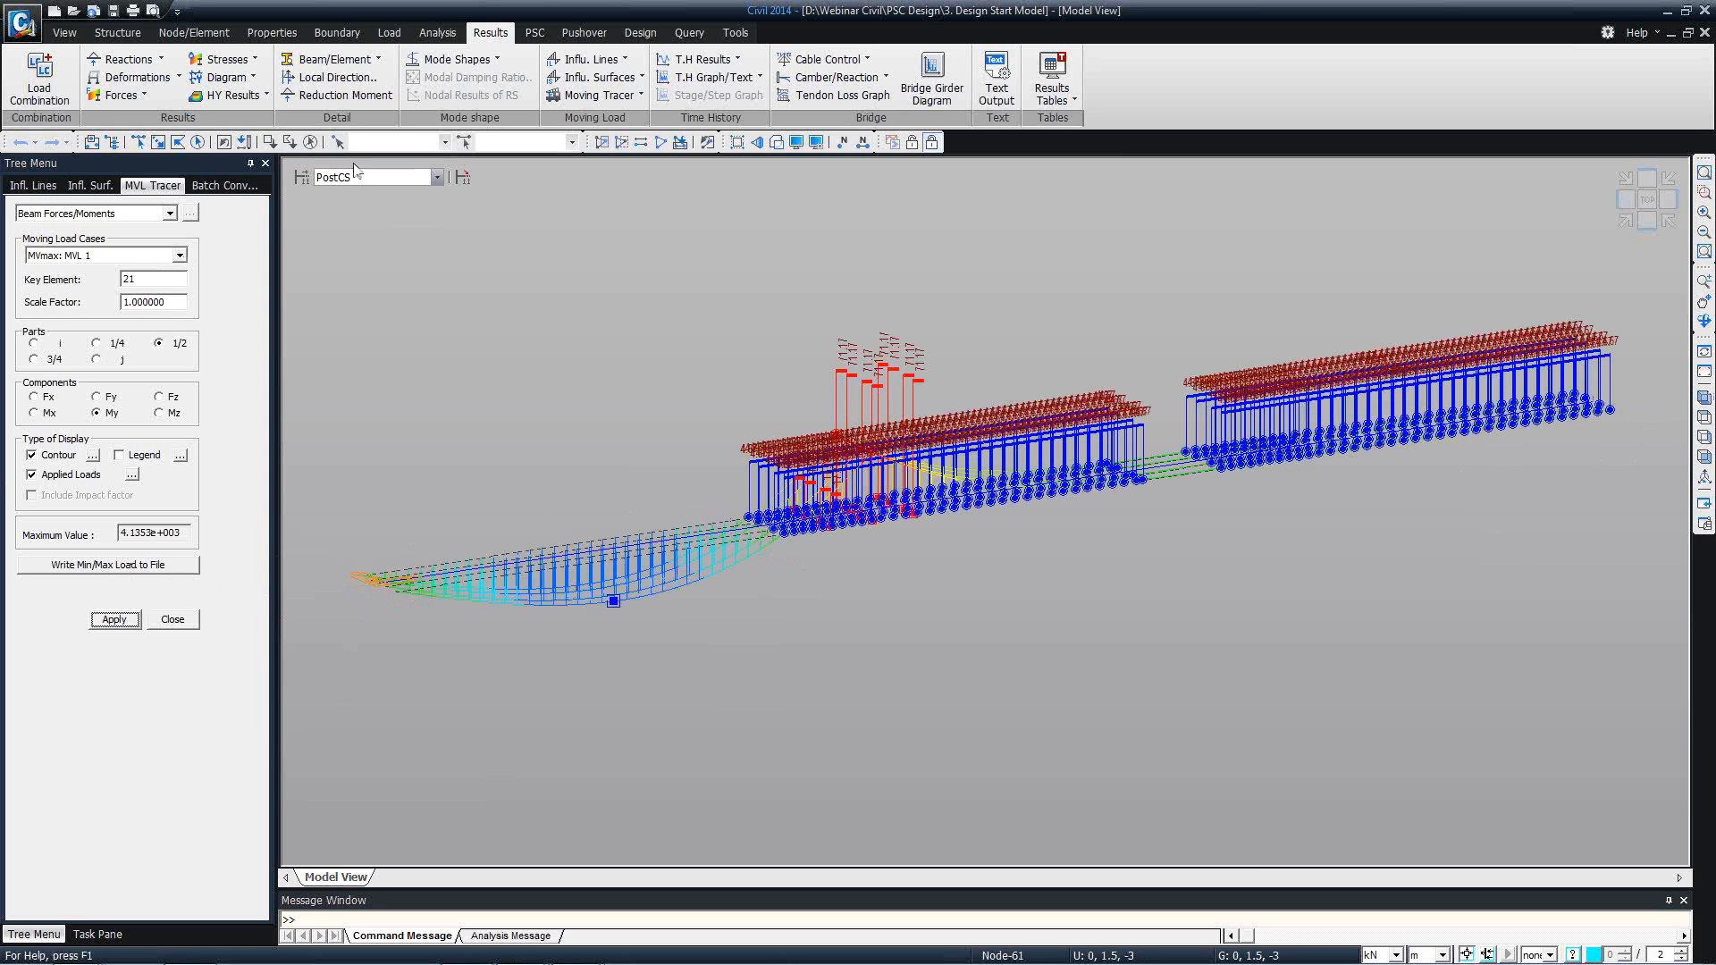
Set up beam diagrams for load case MVmax: MVL 1 and open the beam force results table.
click(132, 95)
click(134, 161)
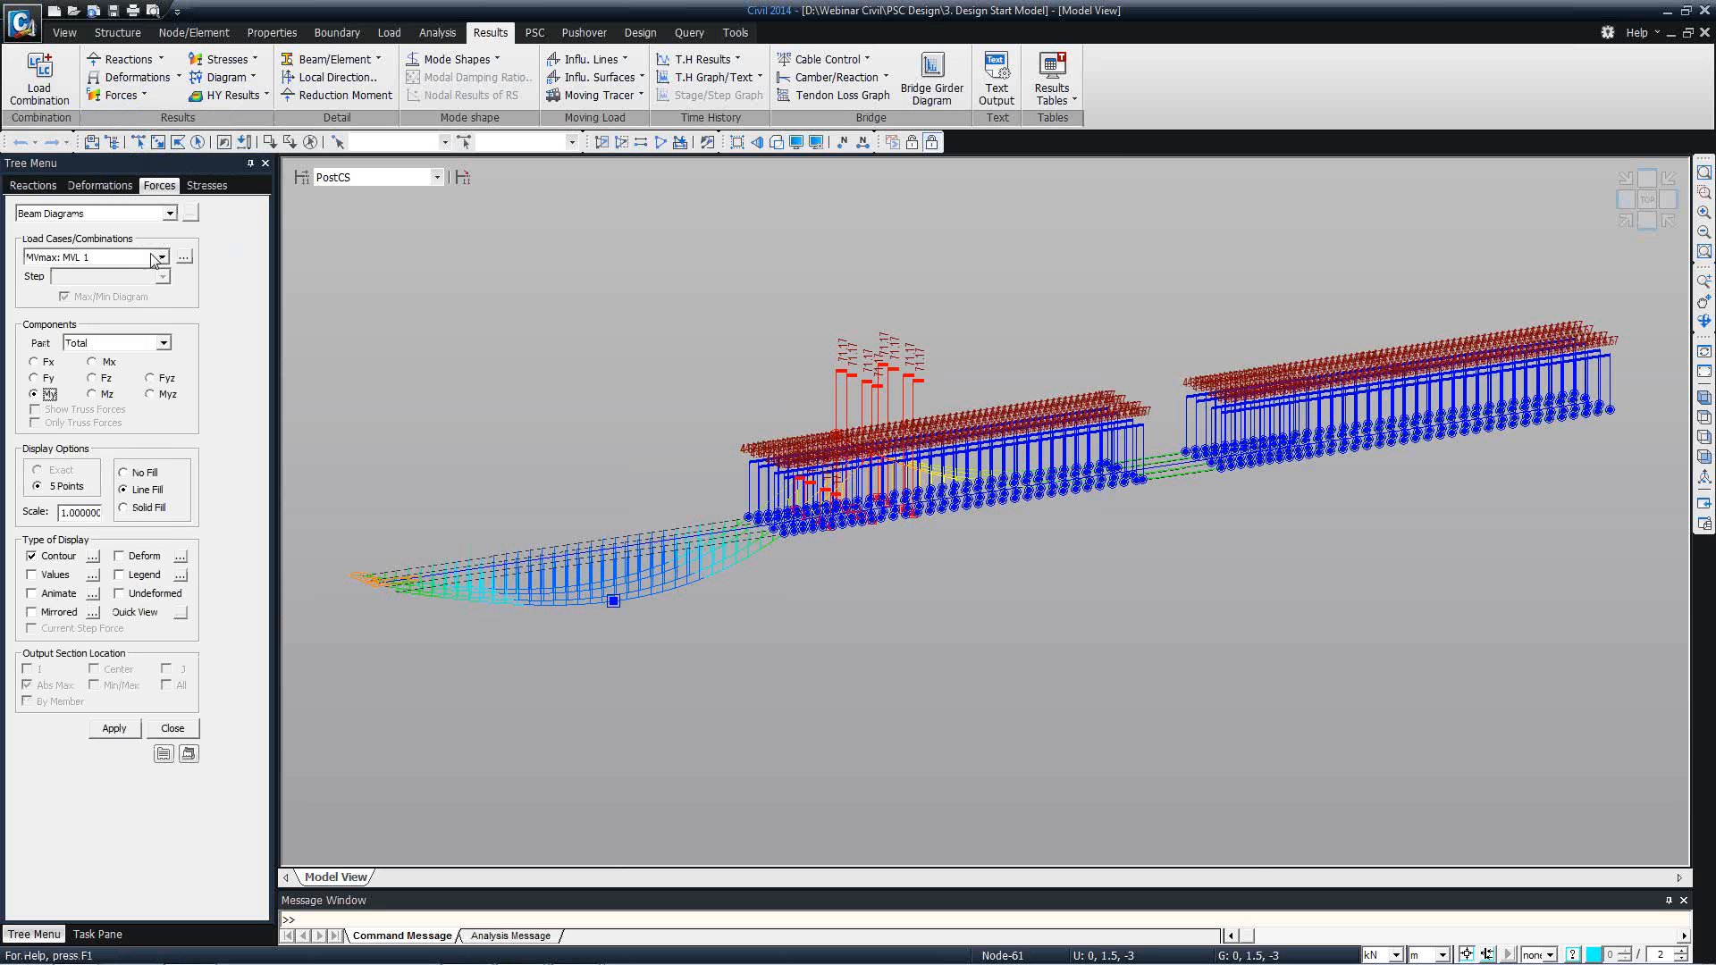
click(162, 257)
click(89, 268)
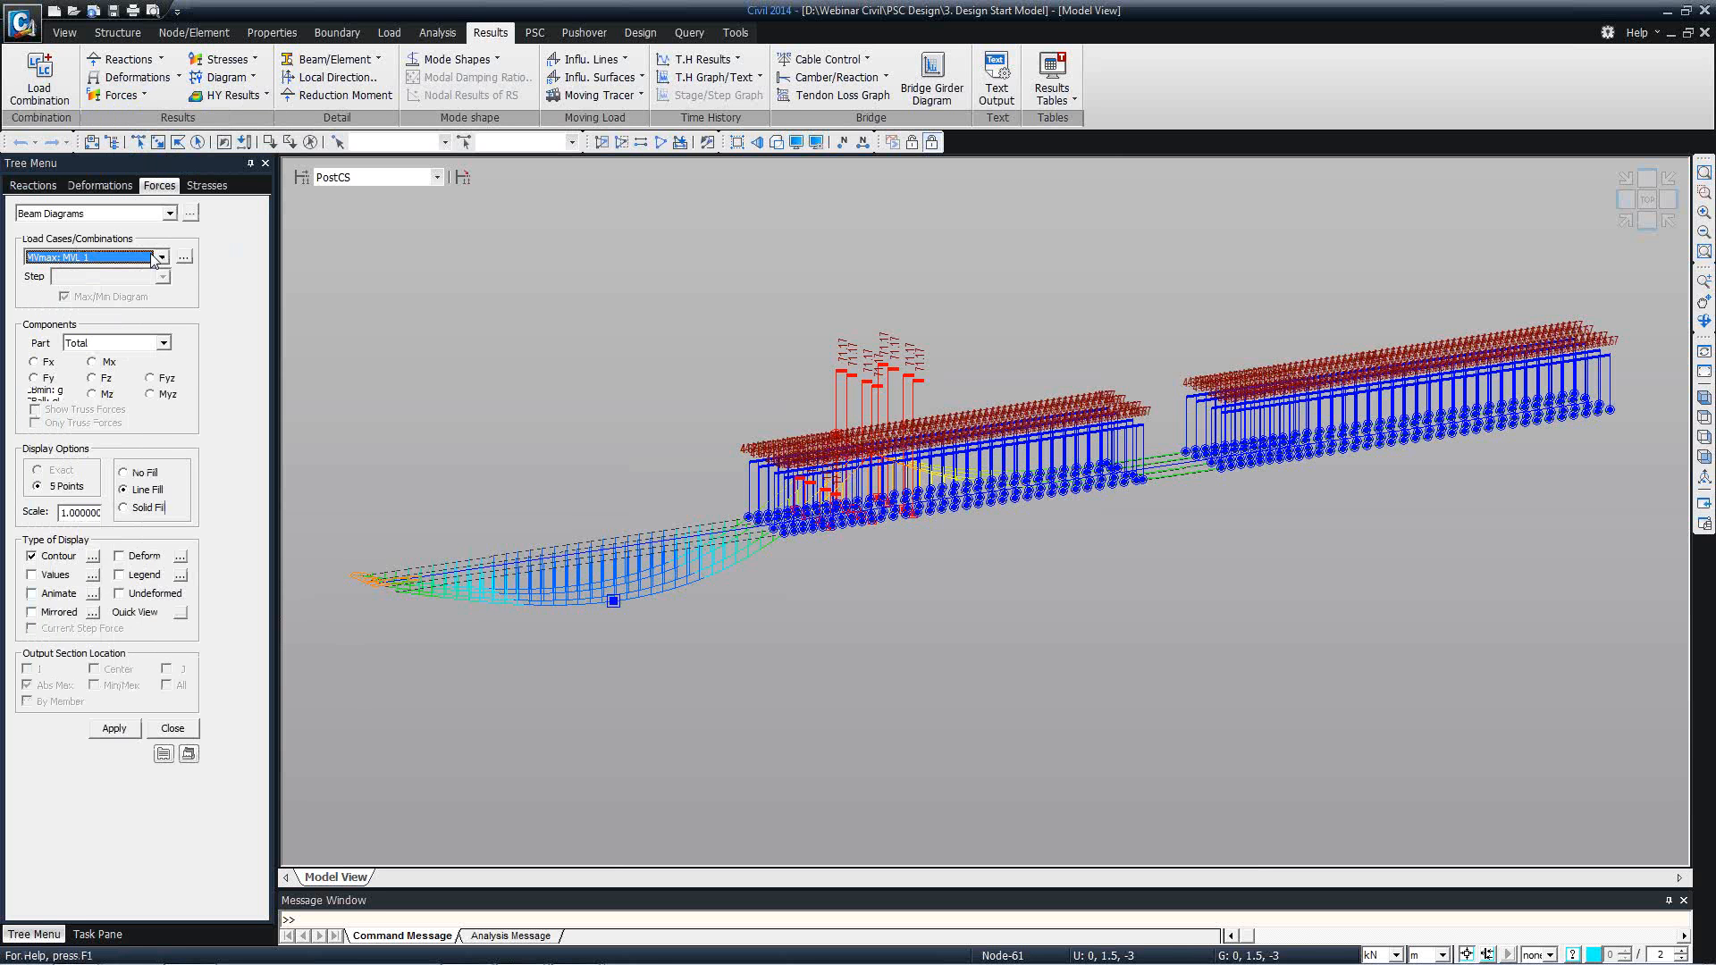
click(189, 212)
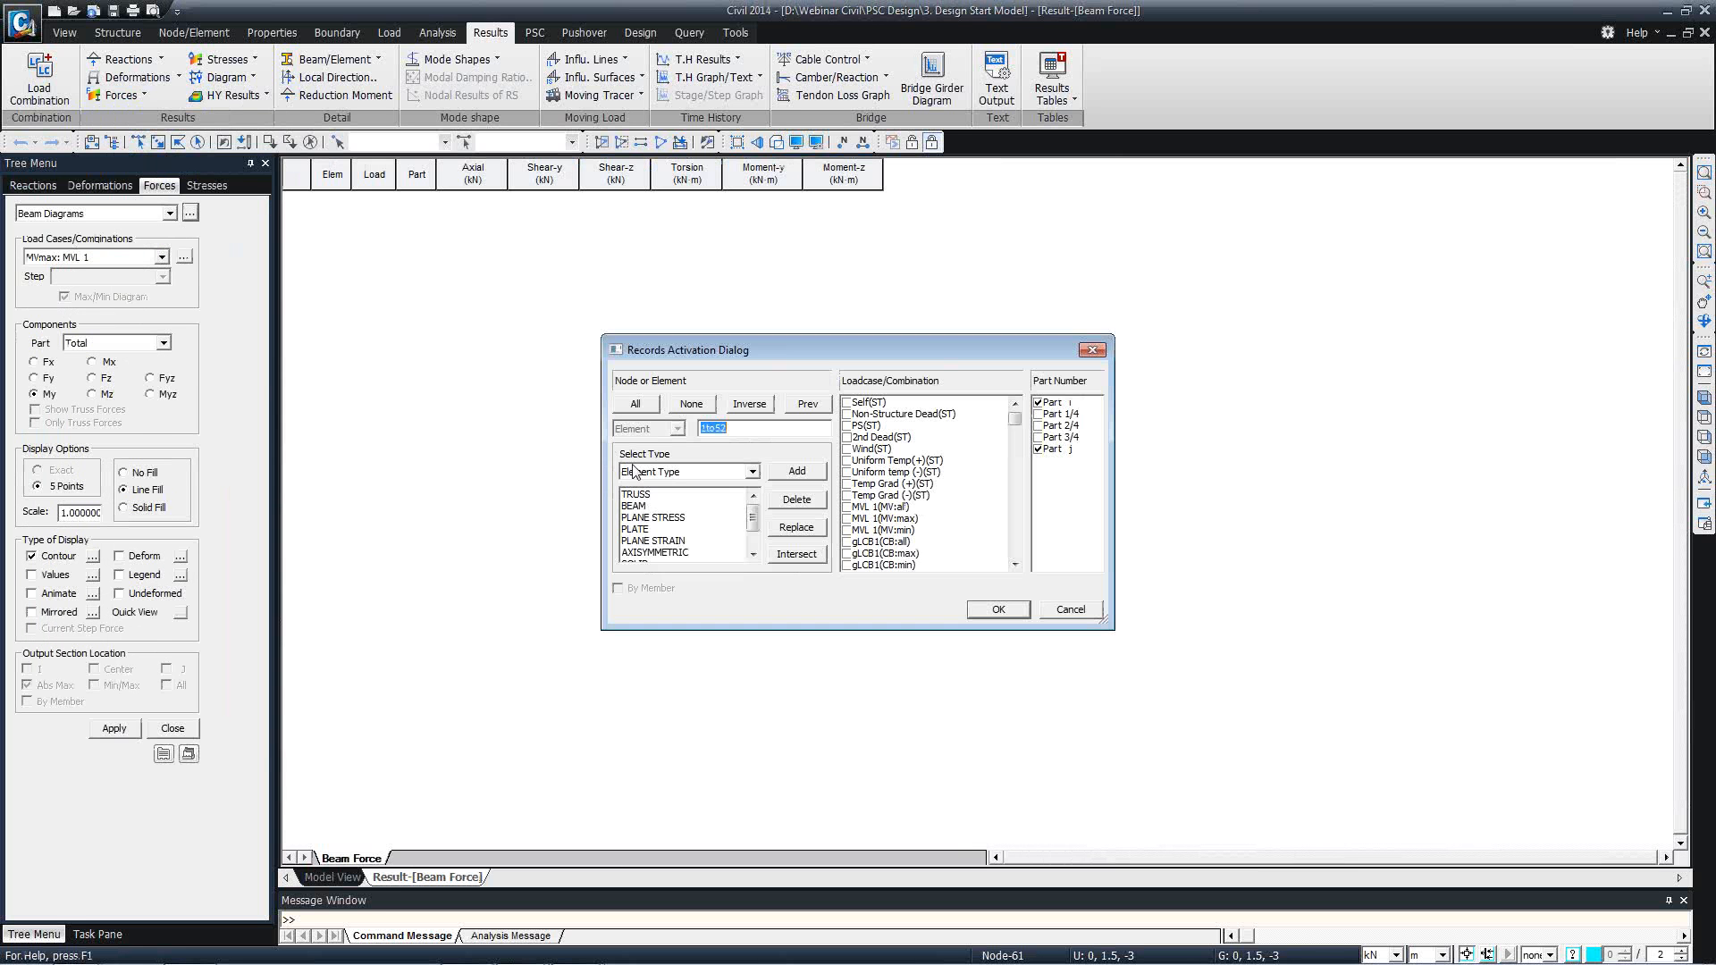
Activate the table records of elements 25 and 26 for MVL 1 all, max and min at parts i and j.
text(25'25)
drag(866, 507, 871, 532)
click(846, 518)
click(997, 609)
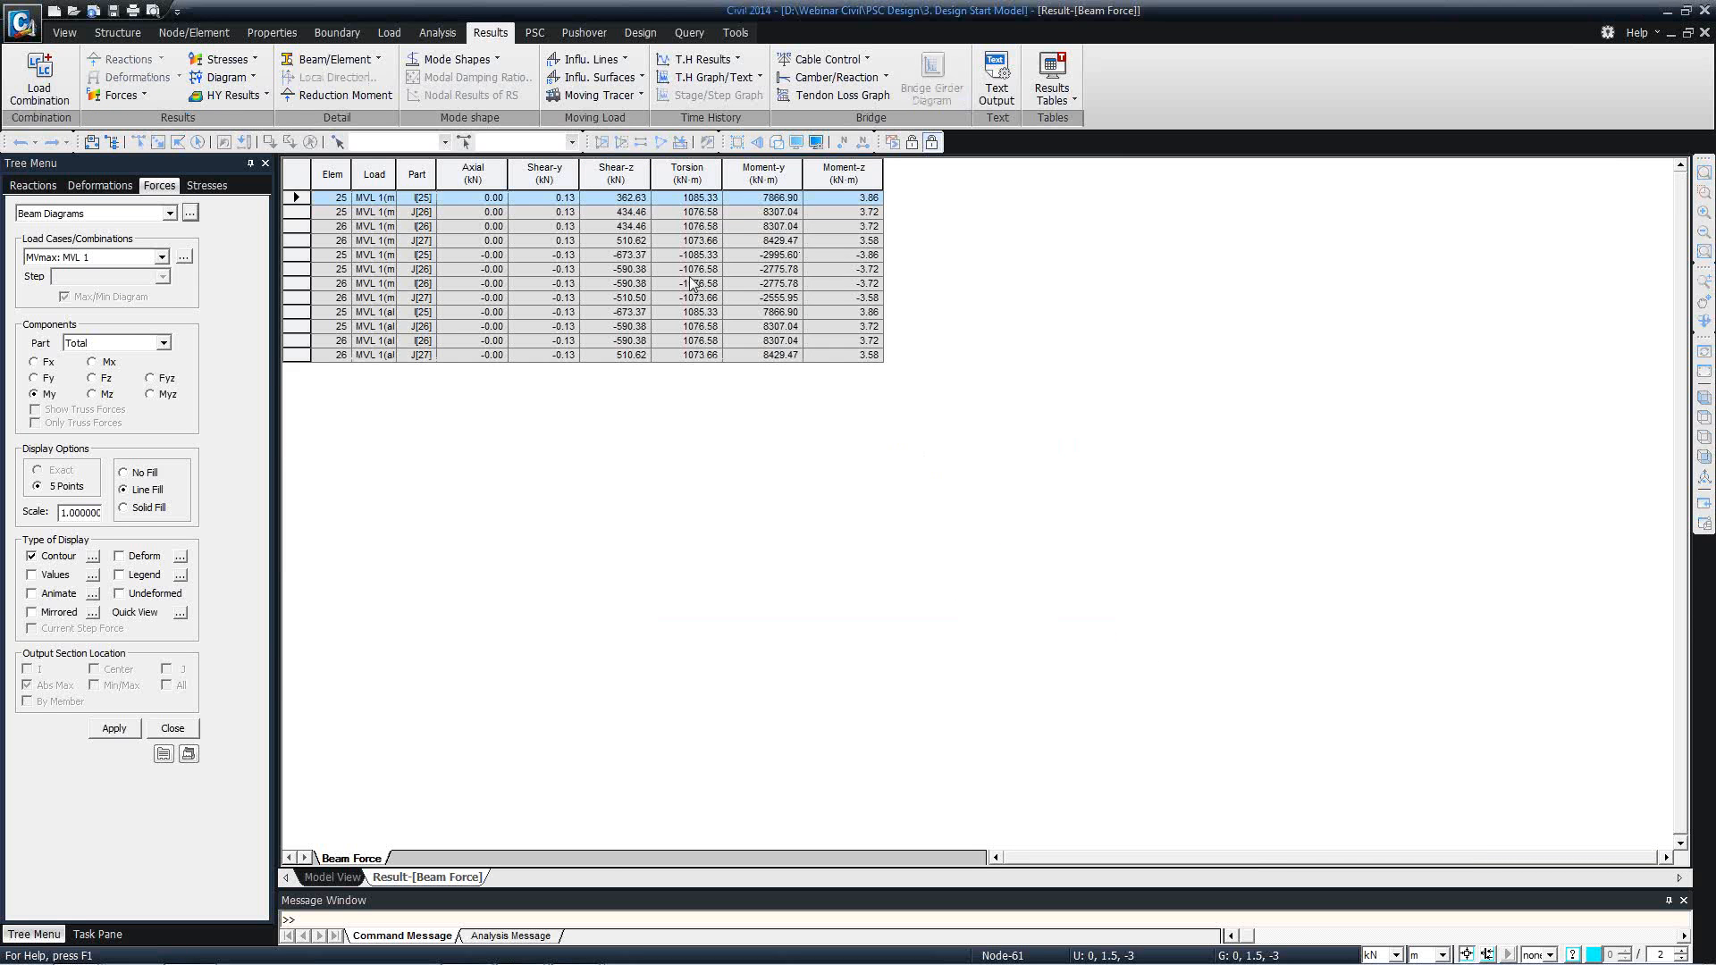
Widen the Load column and examine the axial, Shear-z and Moment-y values of MVL 1(max) at the i end of element 25.
click(657, 258)
click(503, 198)
drag(396, 176, 426, 189)
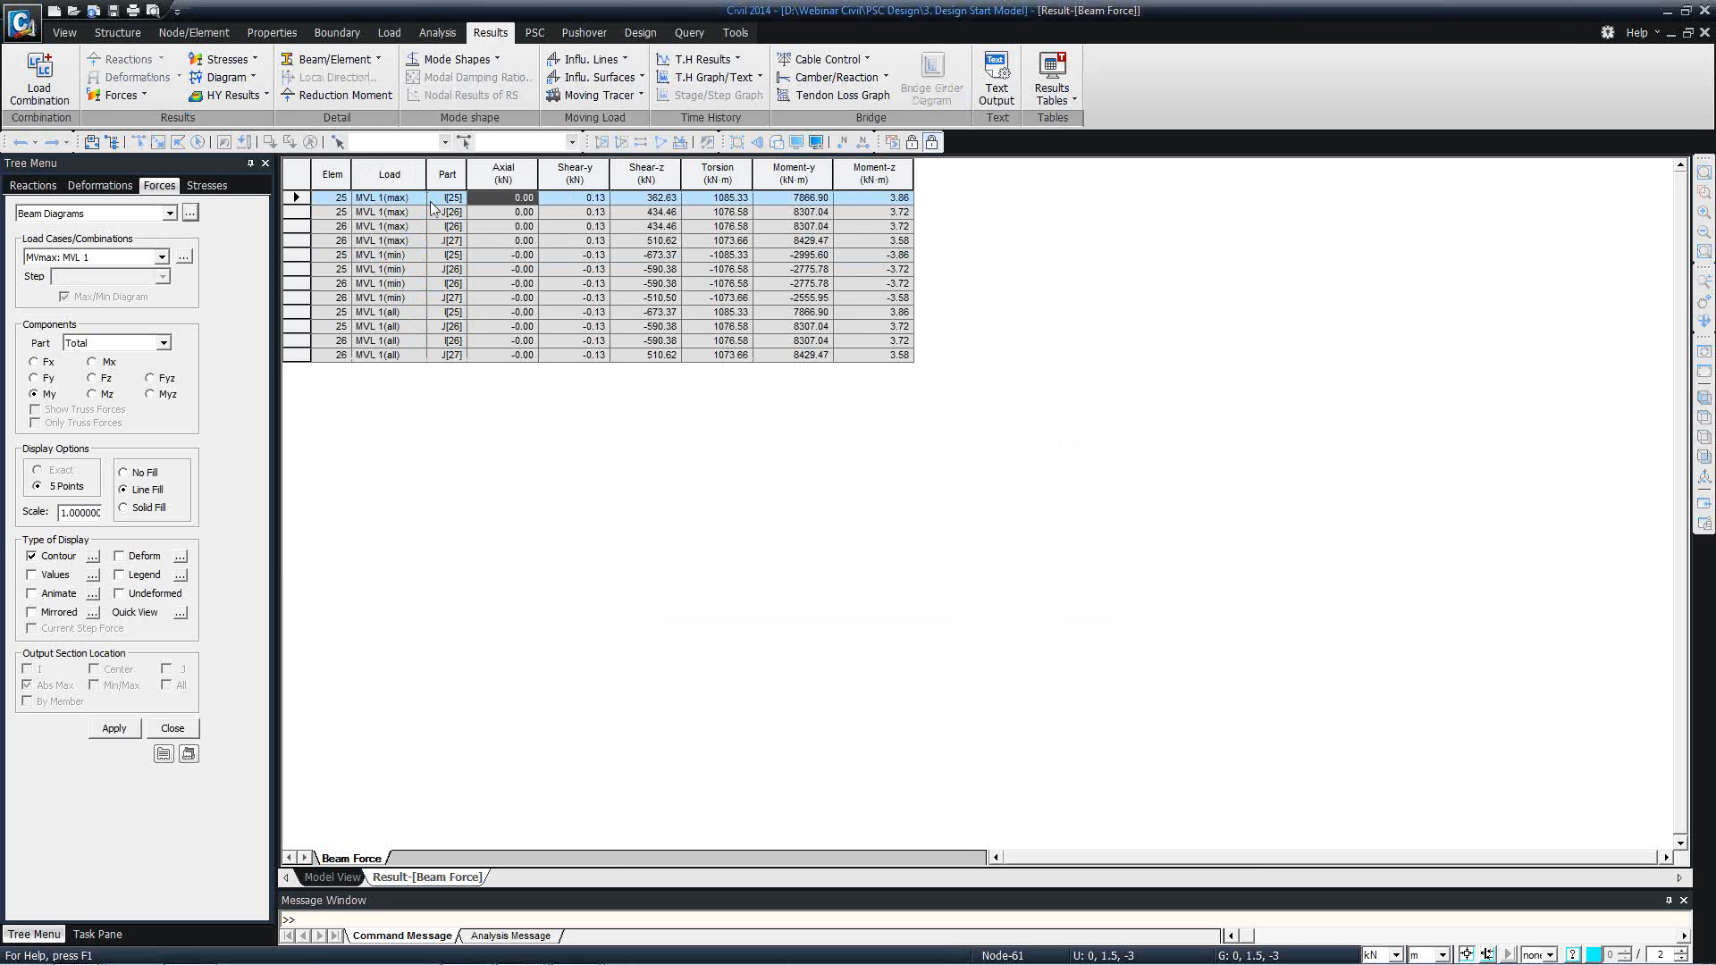
click(424, 199)
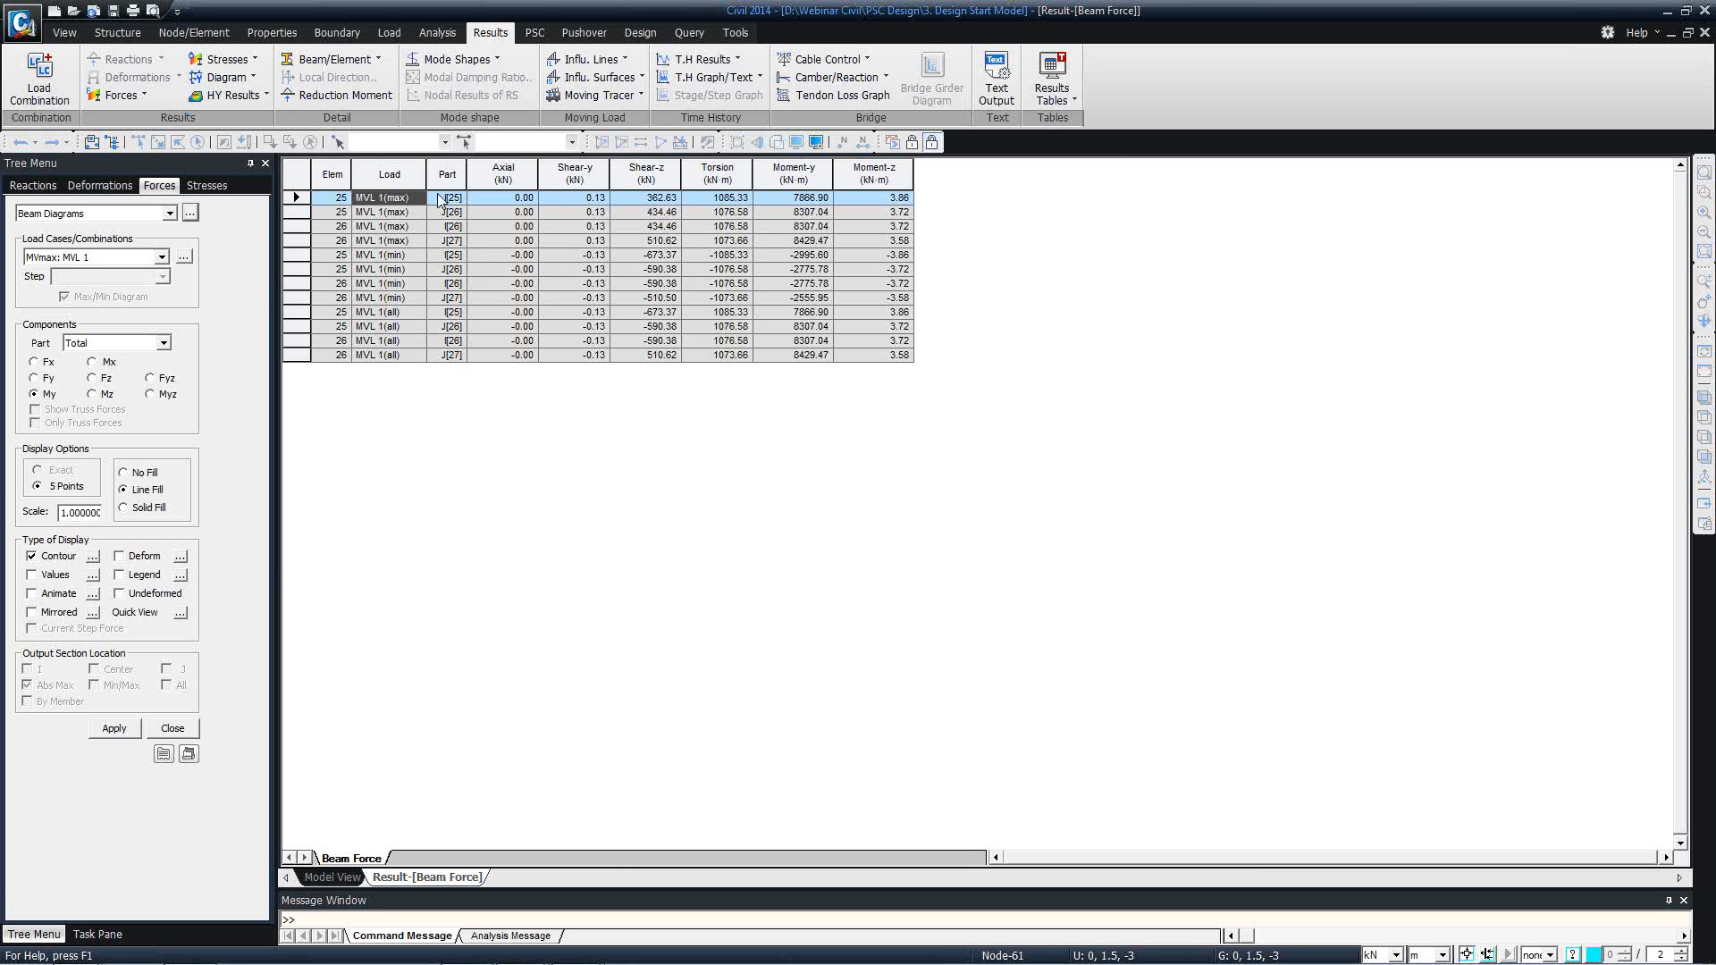
click(450, 200)
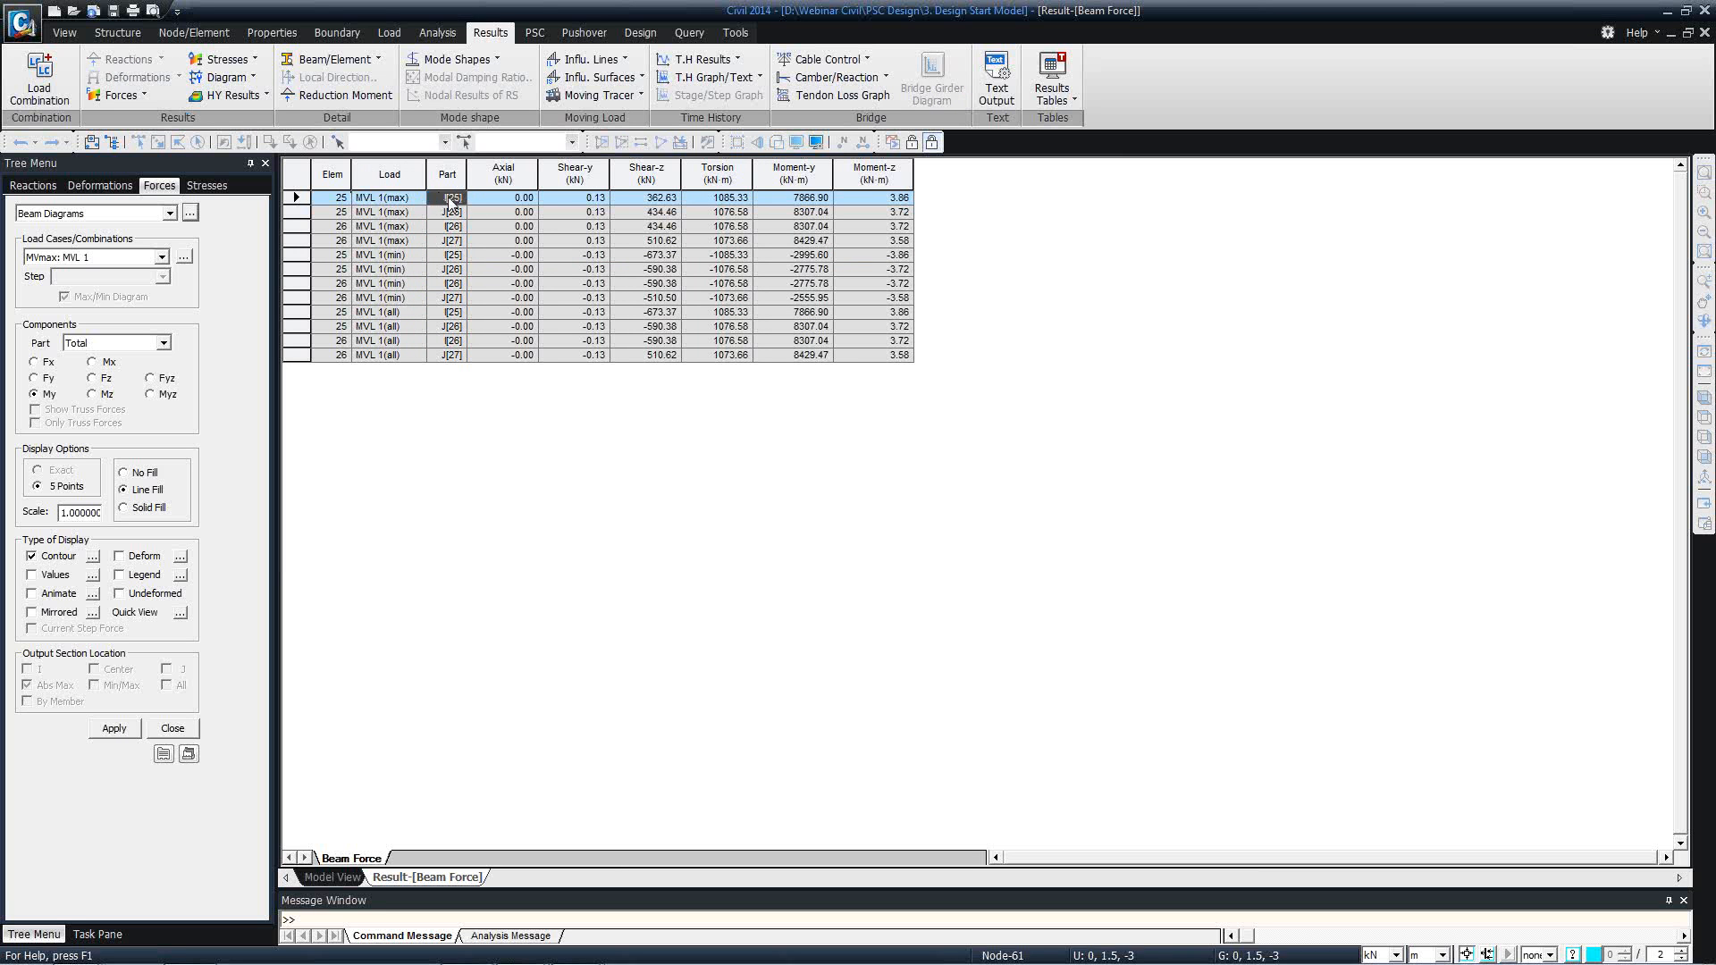
click(513, 202)
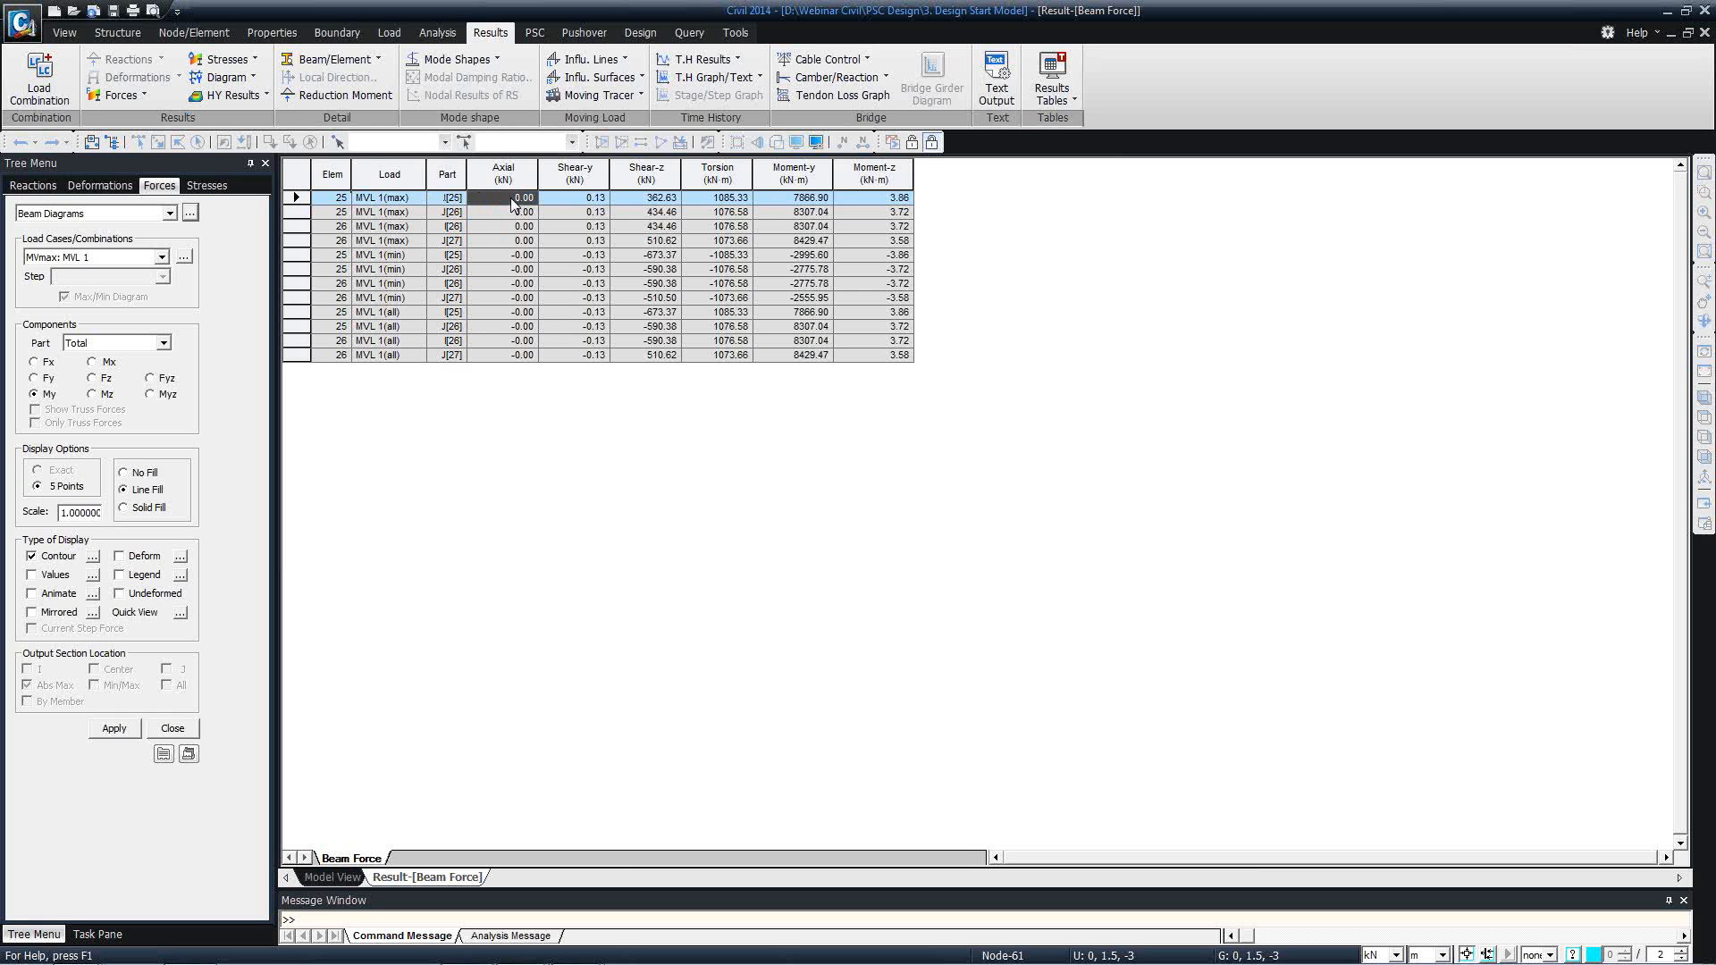
click(671, 200)
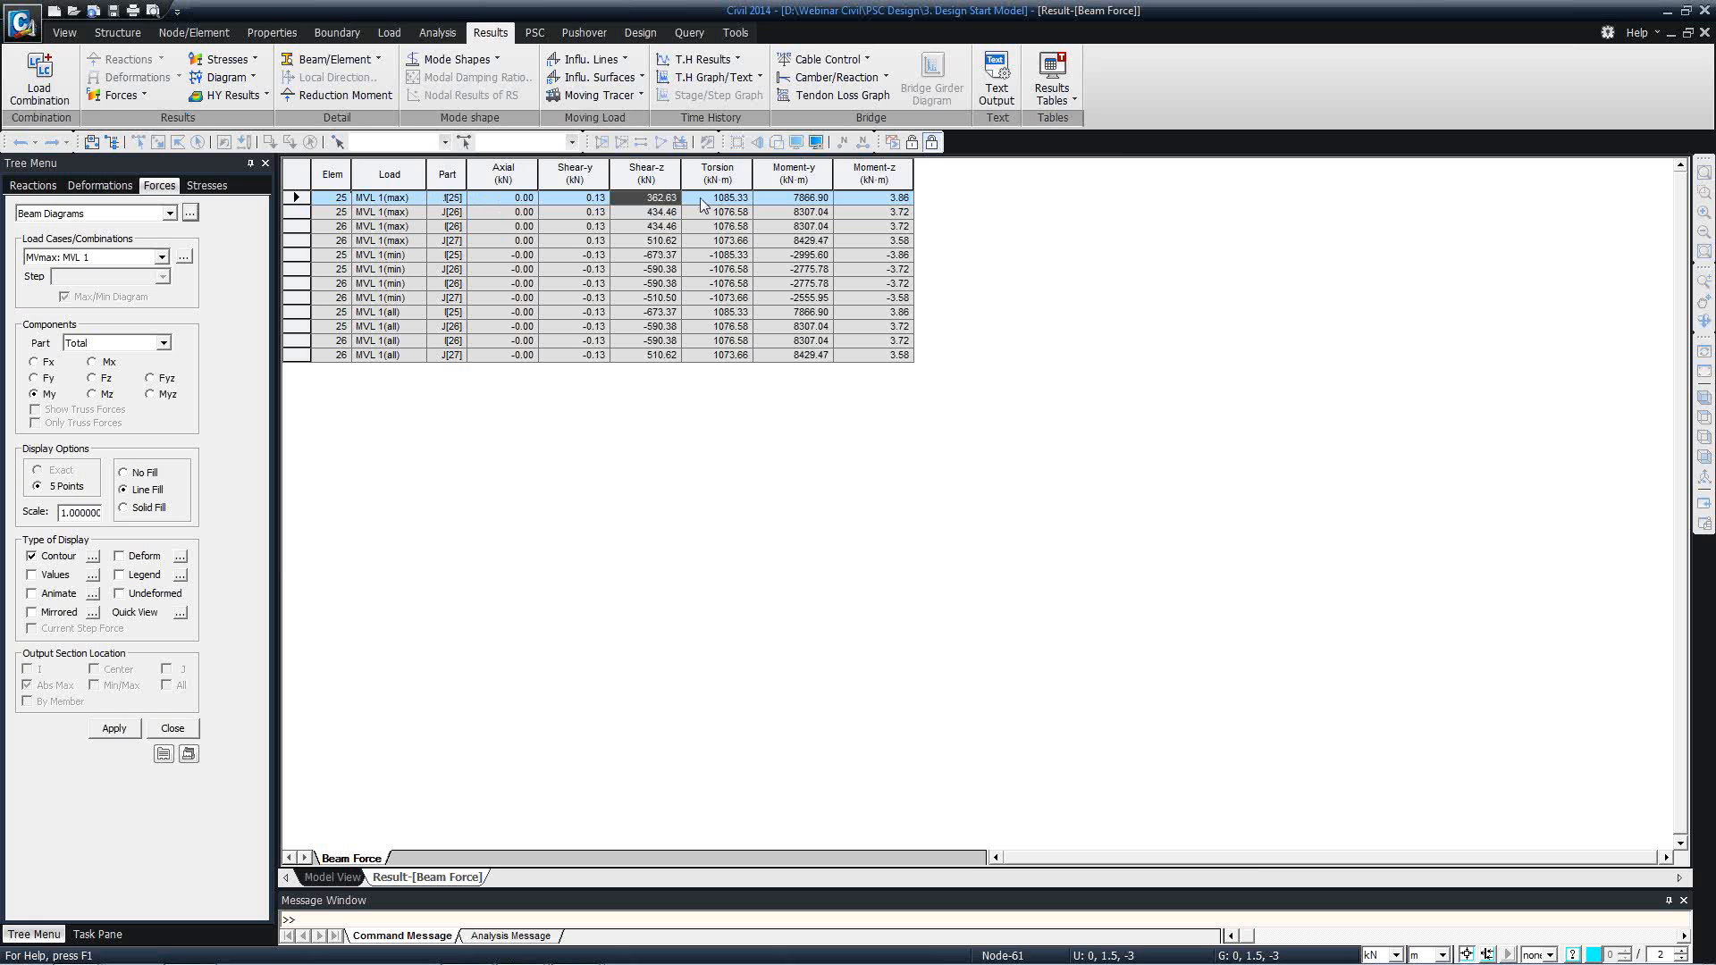
click(796, 200)
drag(672, 200, 768, 202)
click(768, 202)
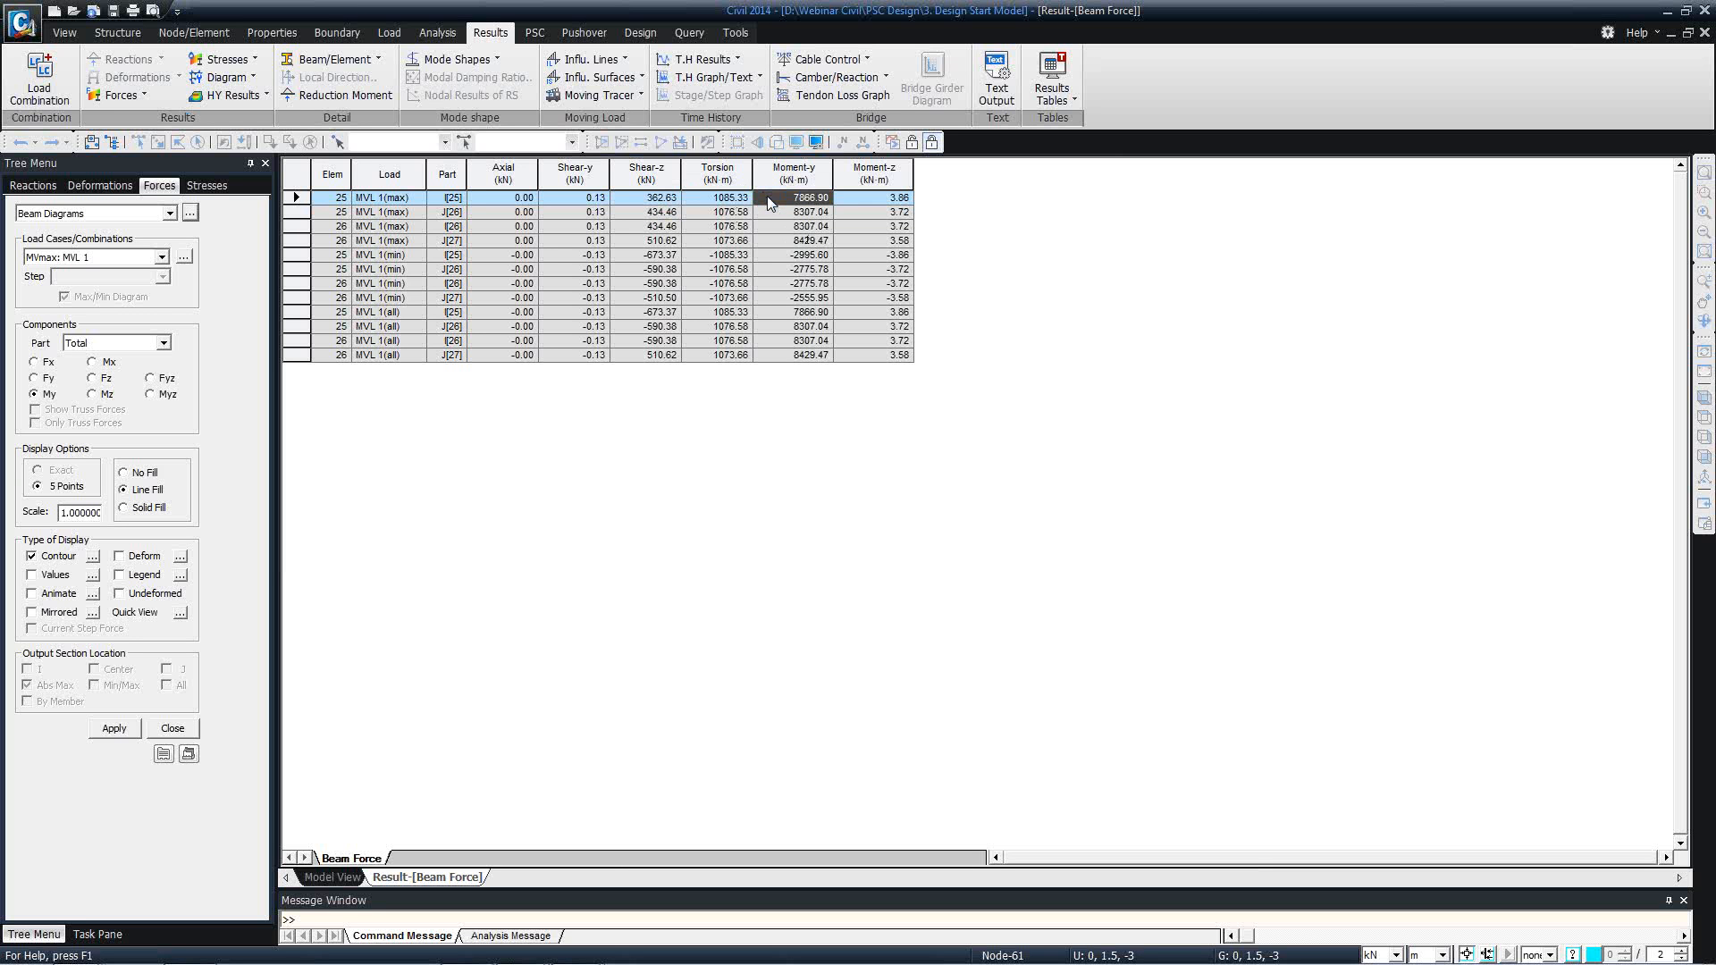
View the beam forces by max value item for all six force components under MVL 1 all, max and min.
right_click(742, 274)
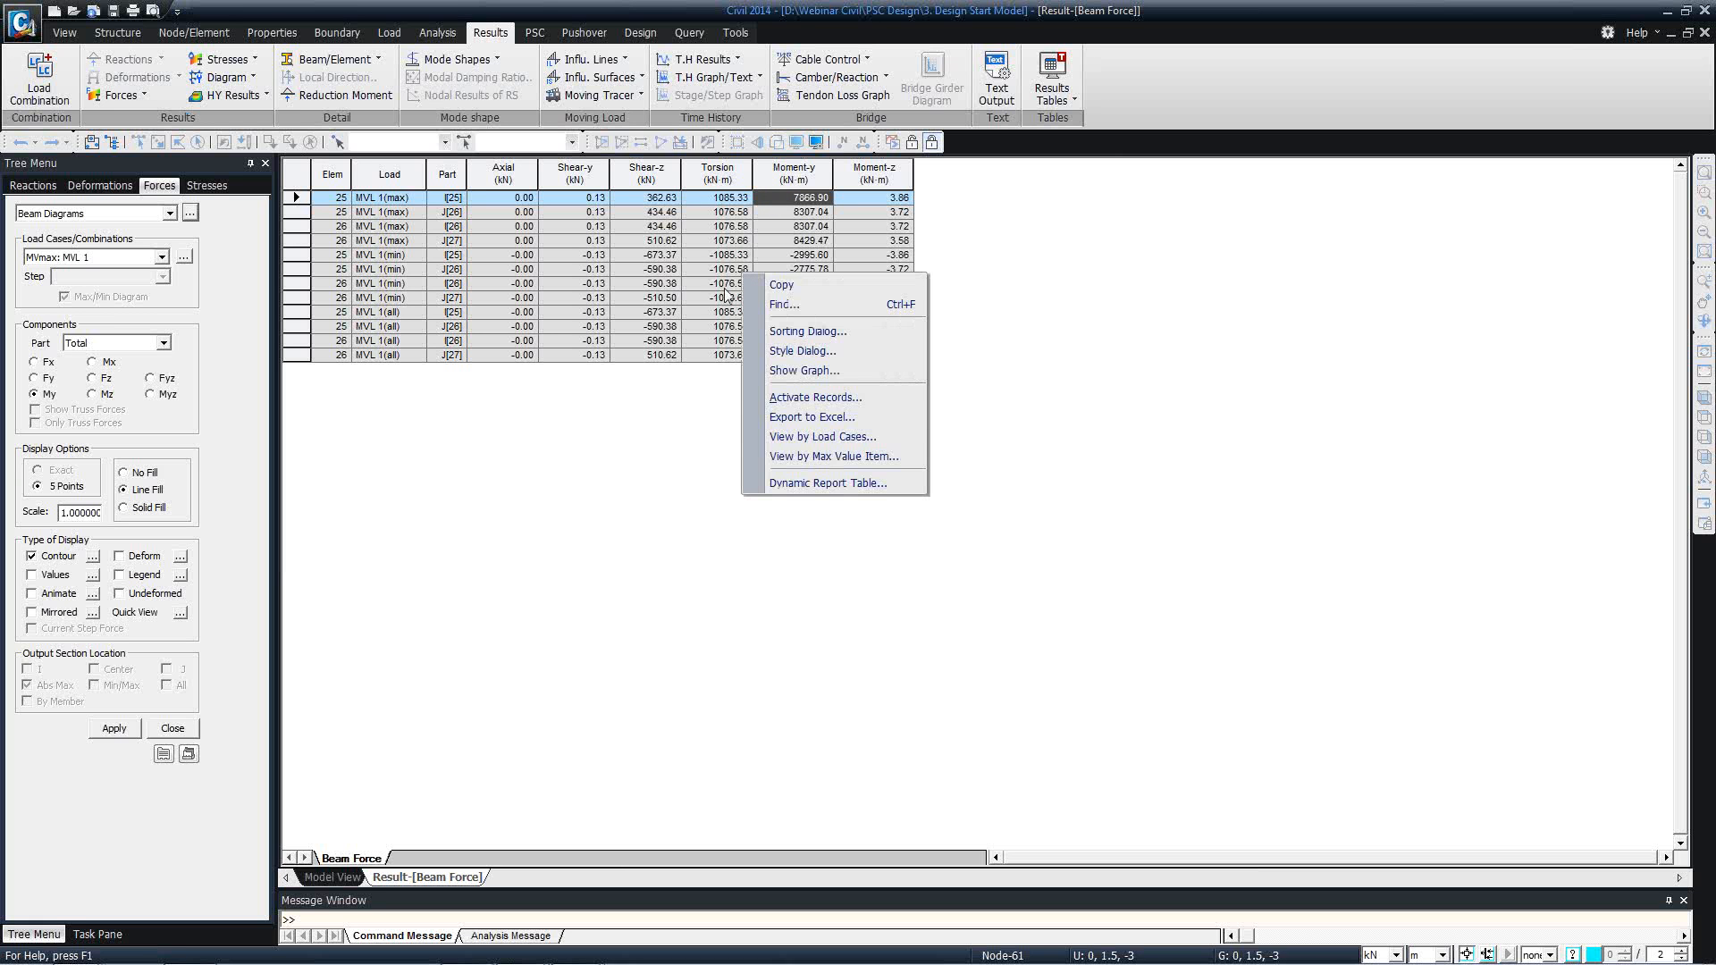
click(819, 456)
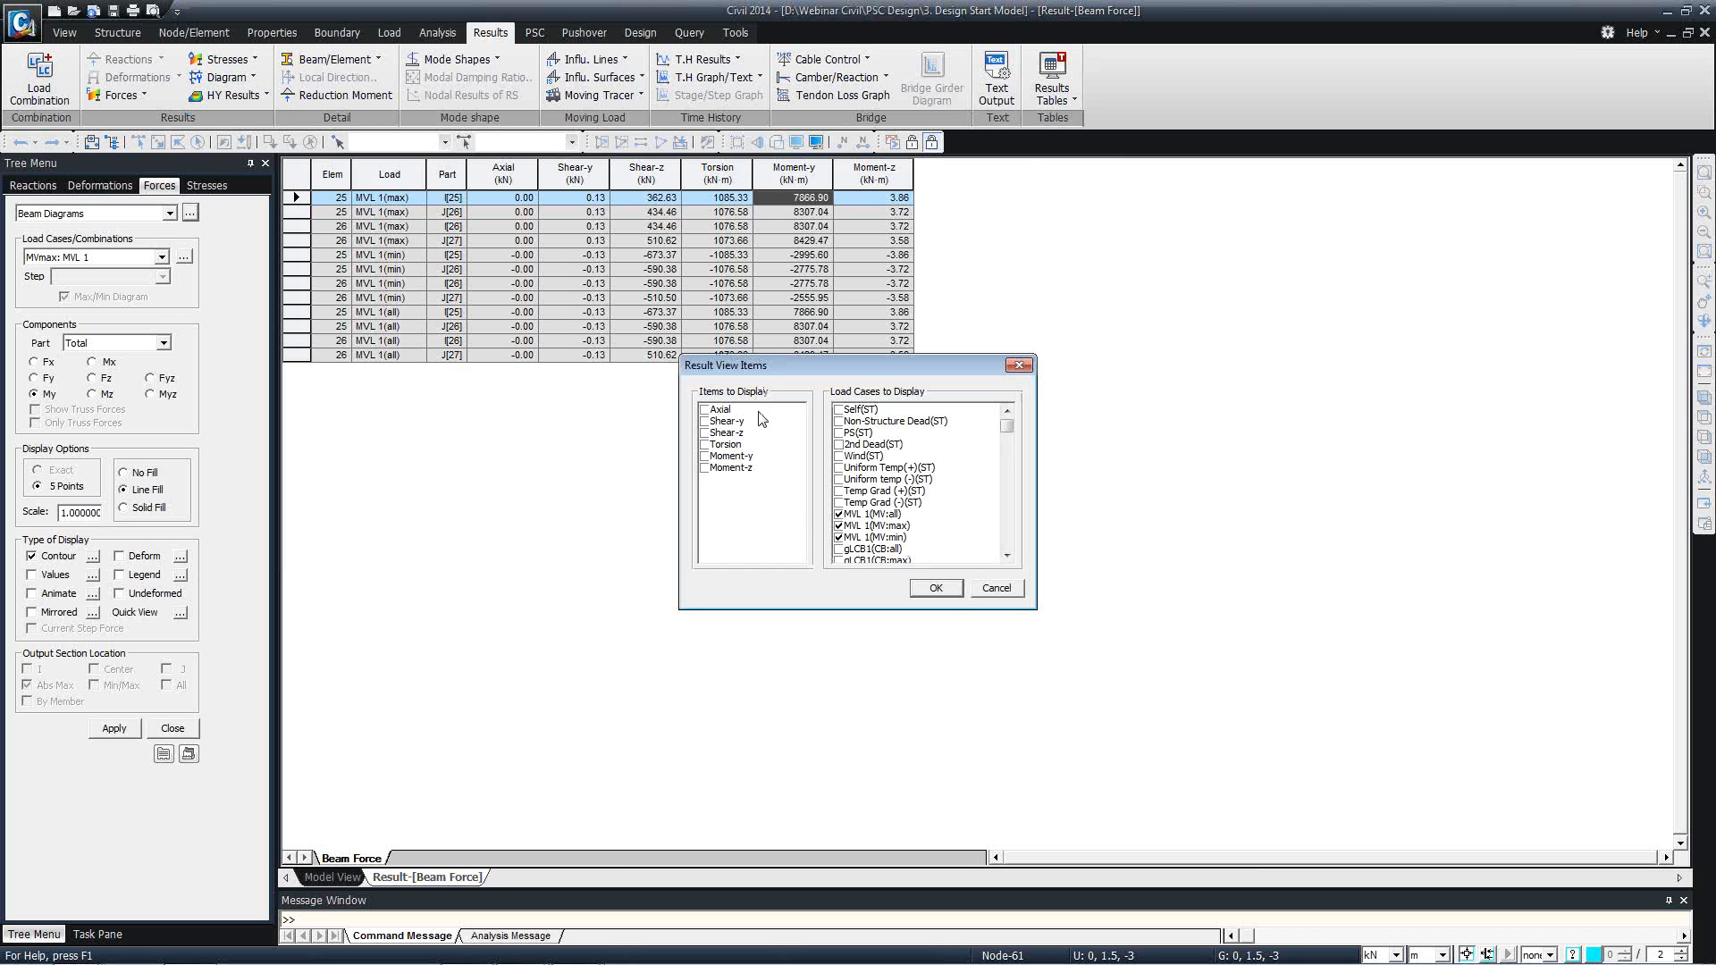
shift+click(755, 467)
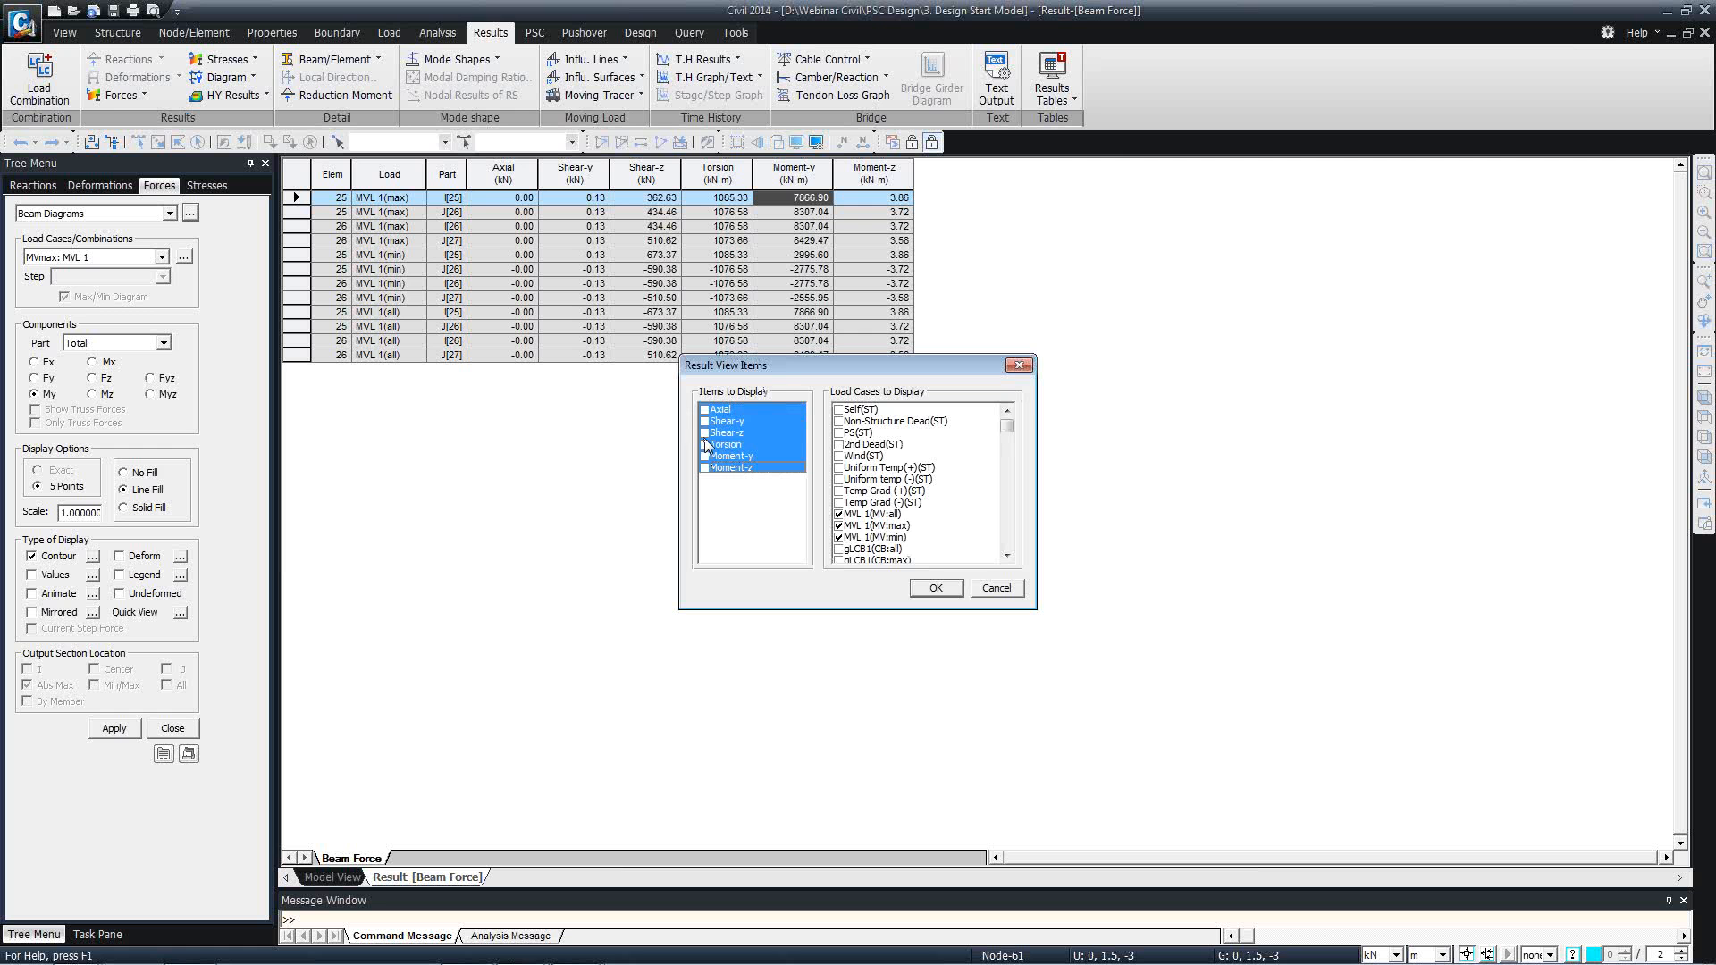
click(934, 588)
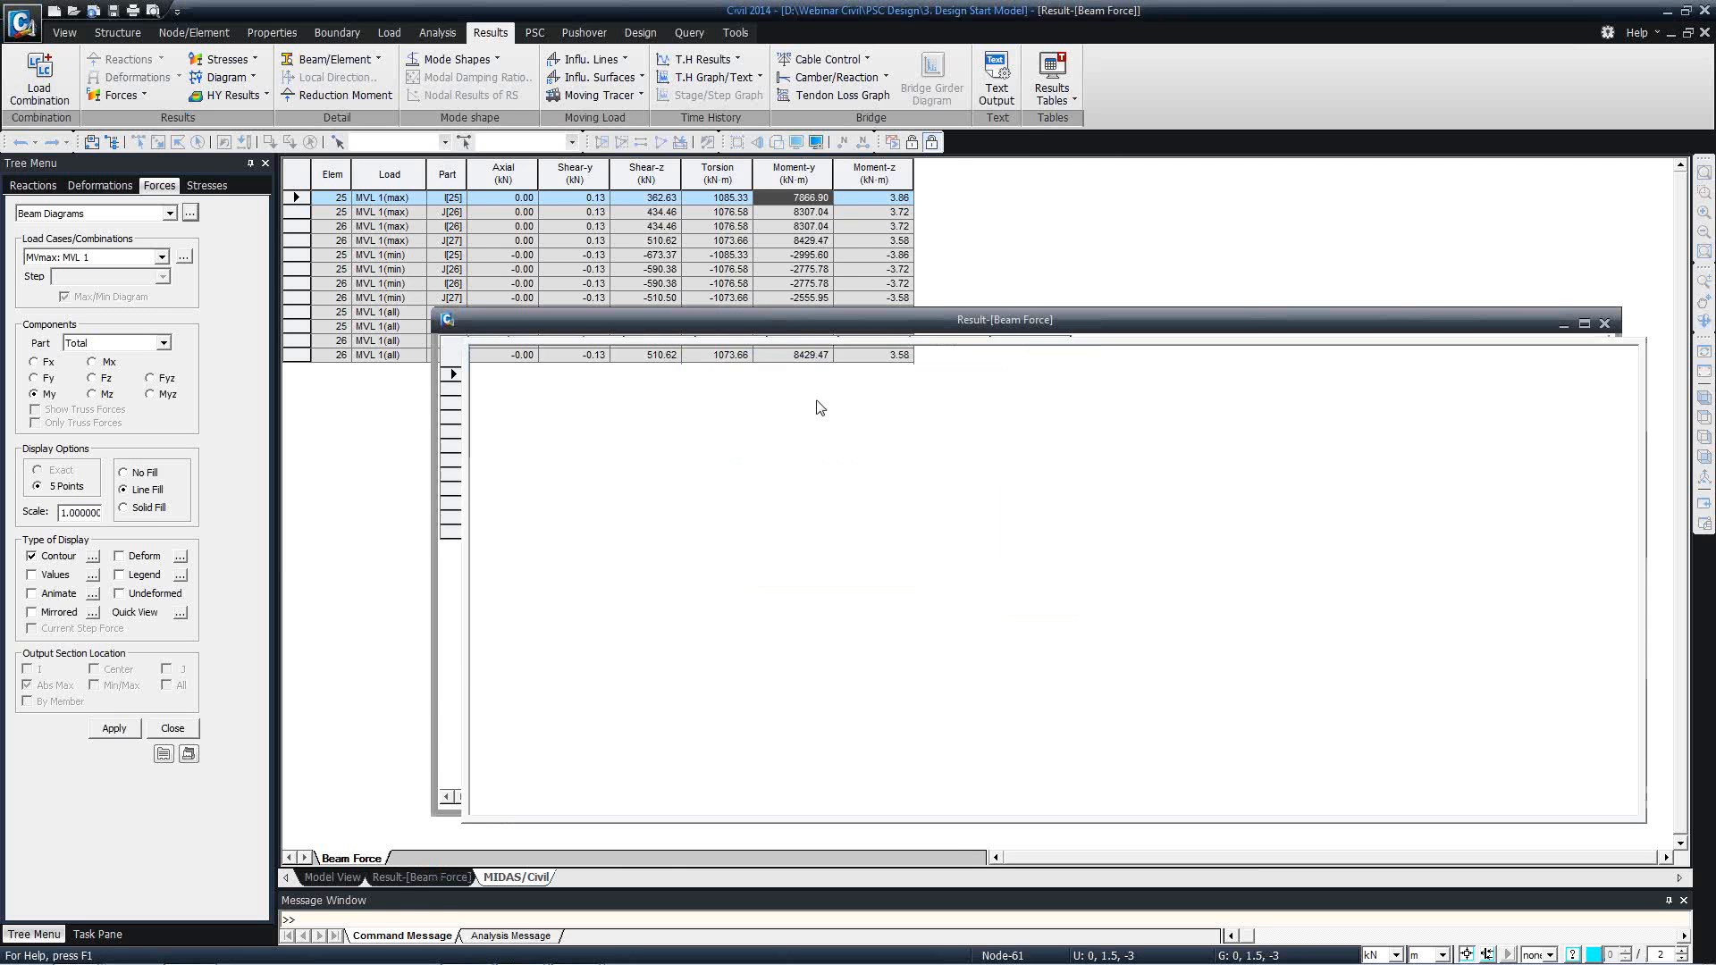
Widen the Load column and examine the torsion and Moment-y concurrent with the maximum Shear-z at the i end of element 25.
click(695, 240)
click(694, 197)
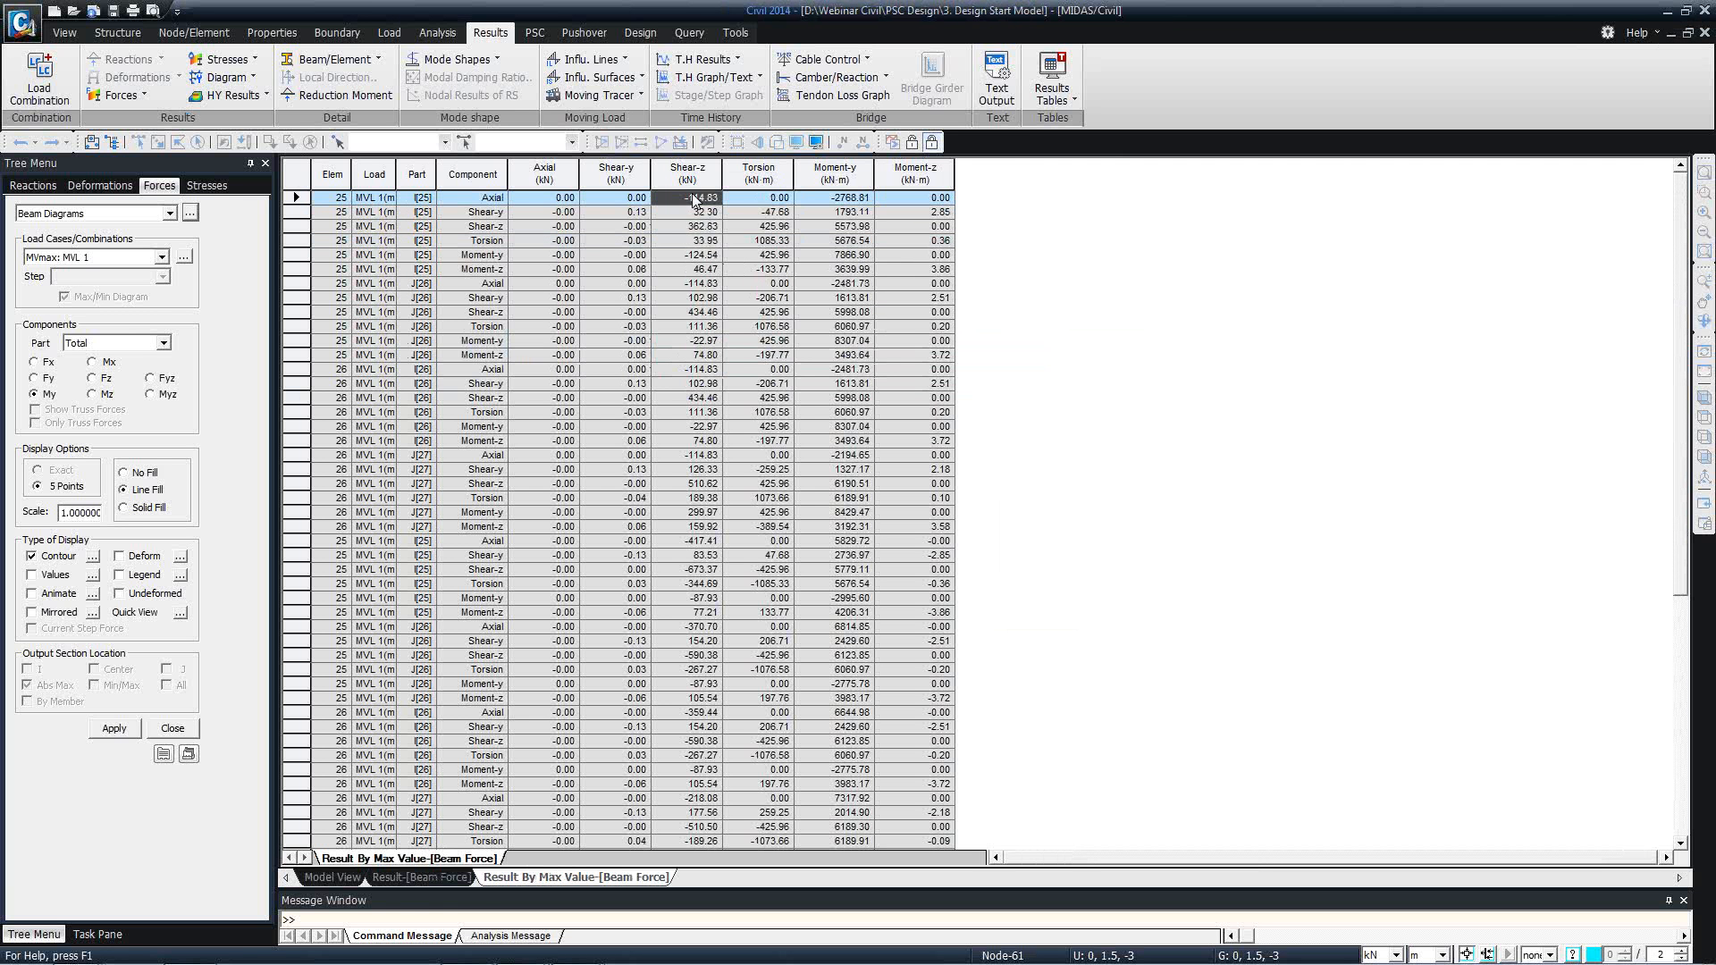
click(703, 227)
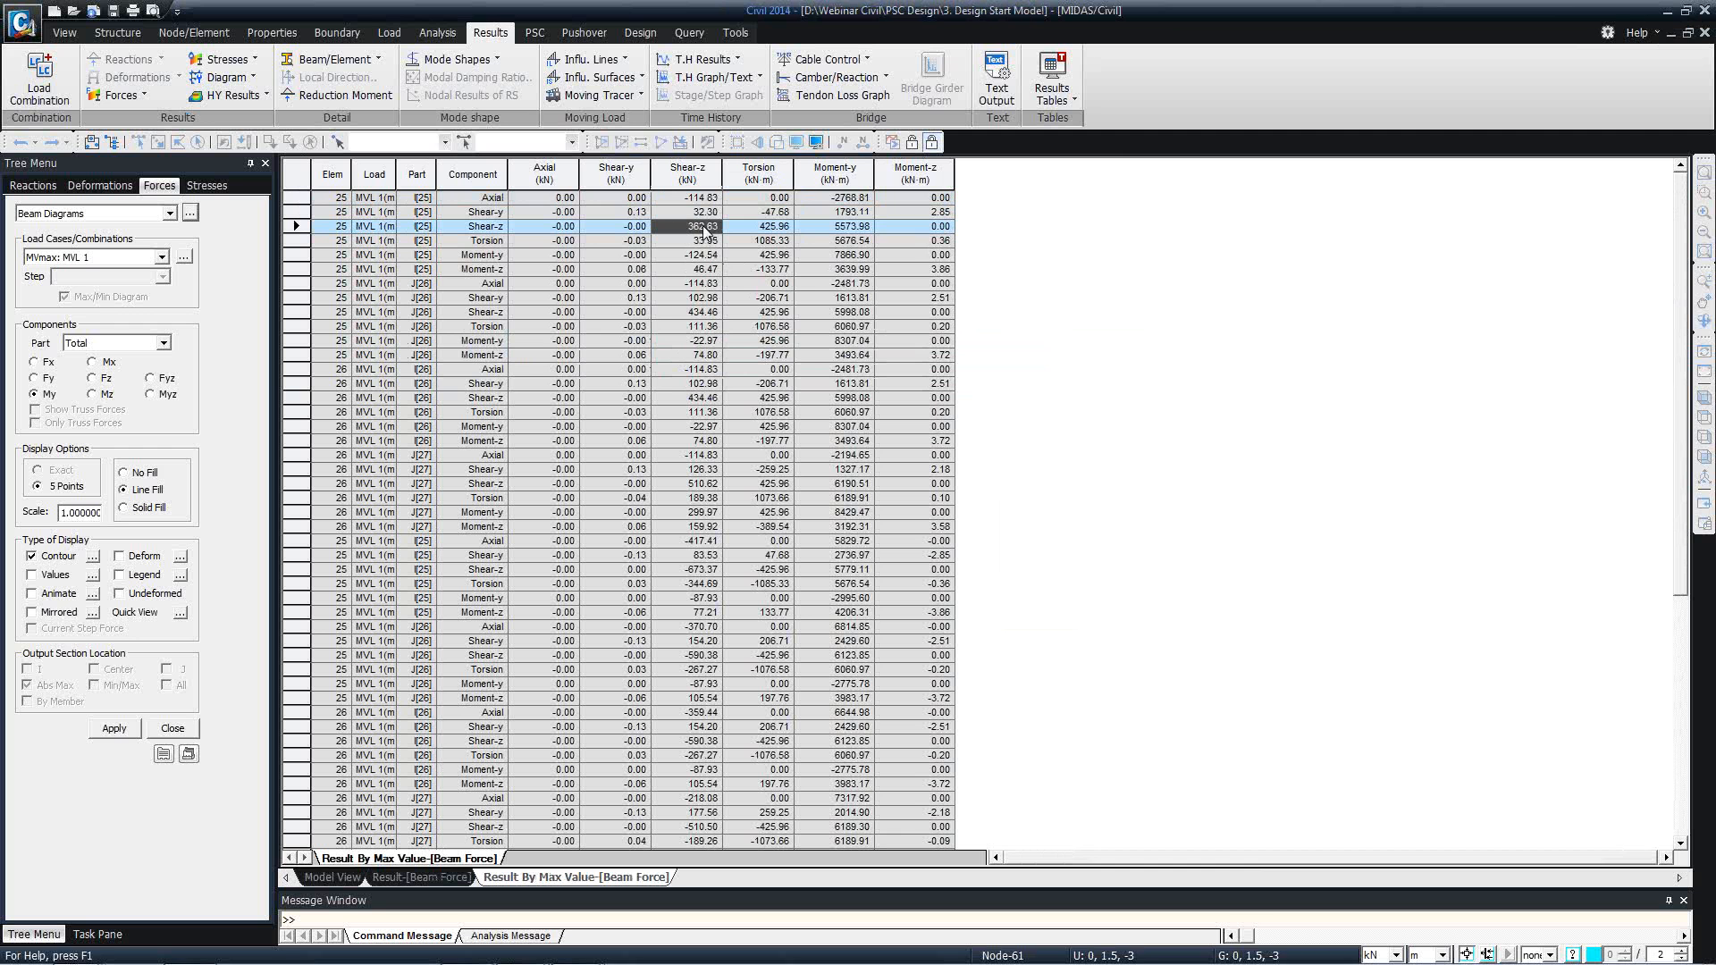
drag(395, 178, 417, 183)
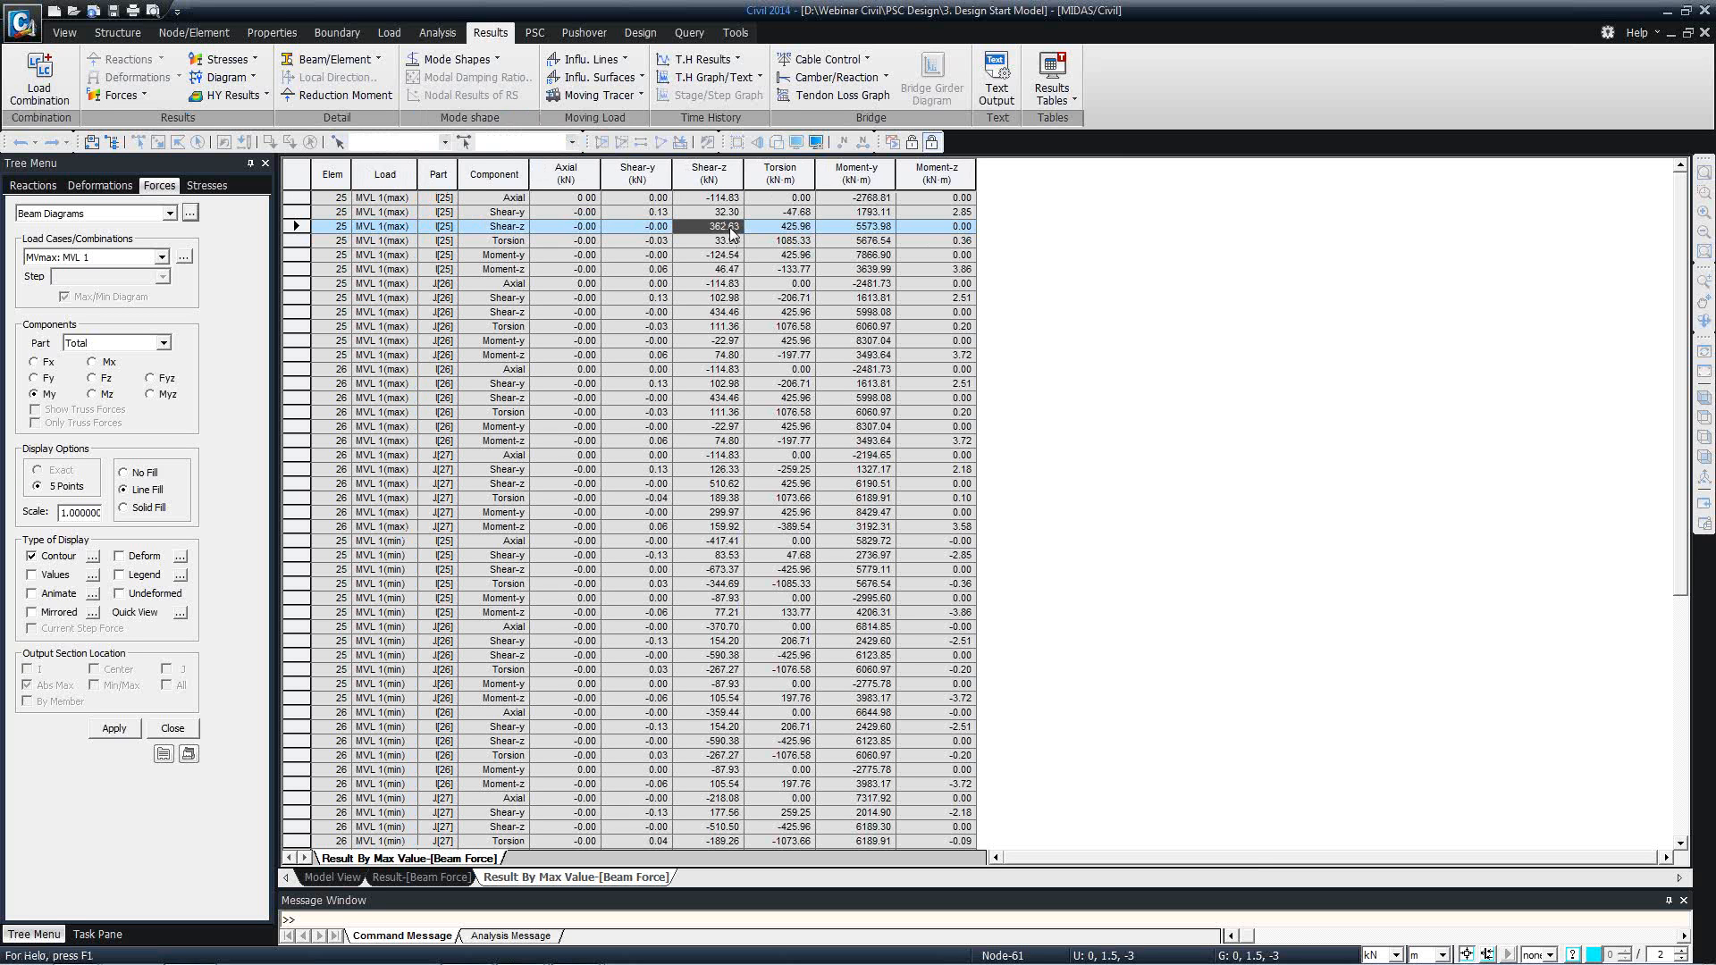
click(791, 229)
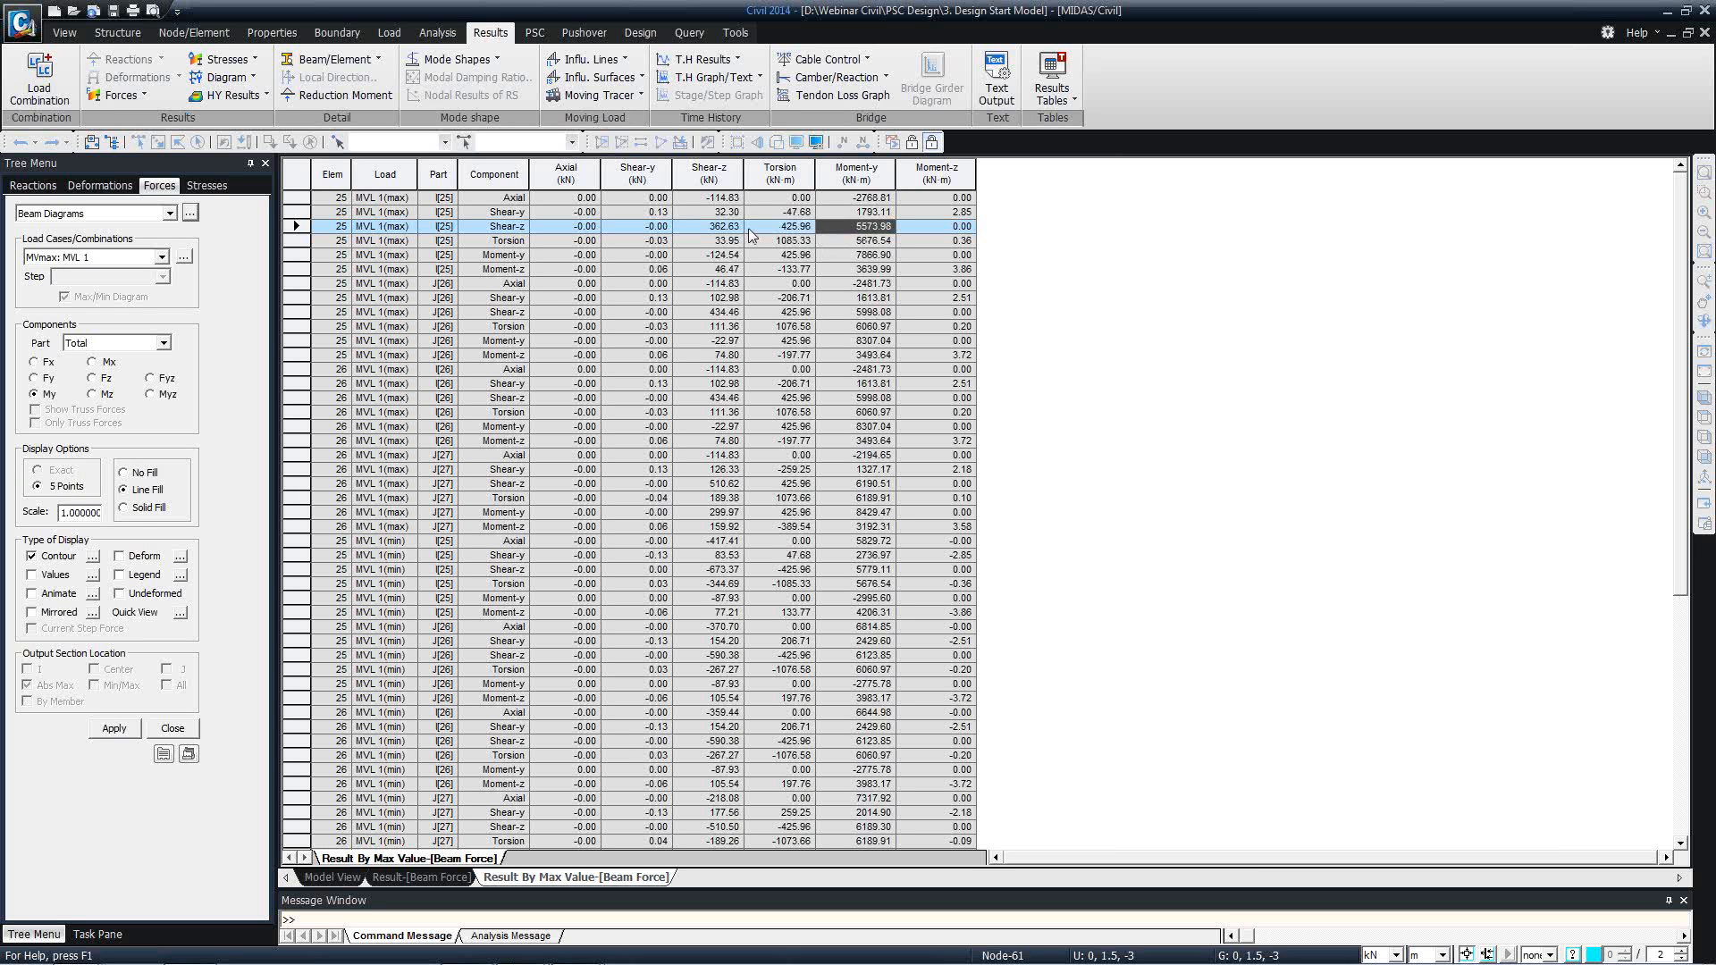
click(731, 227)
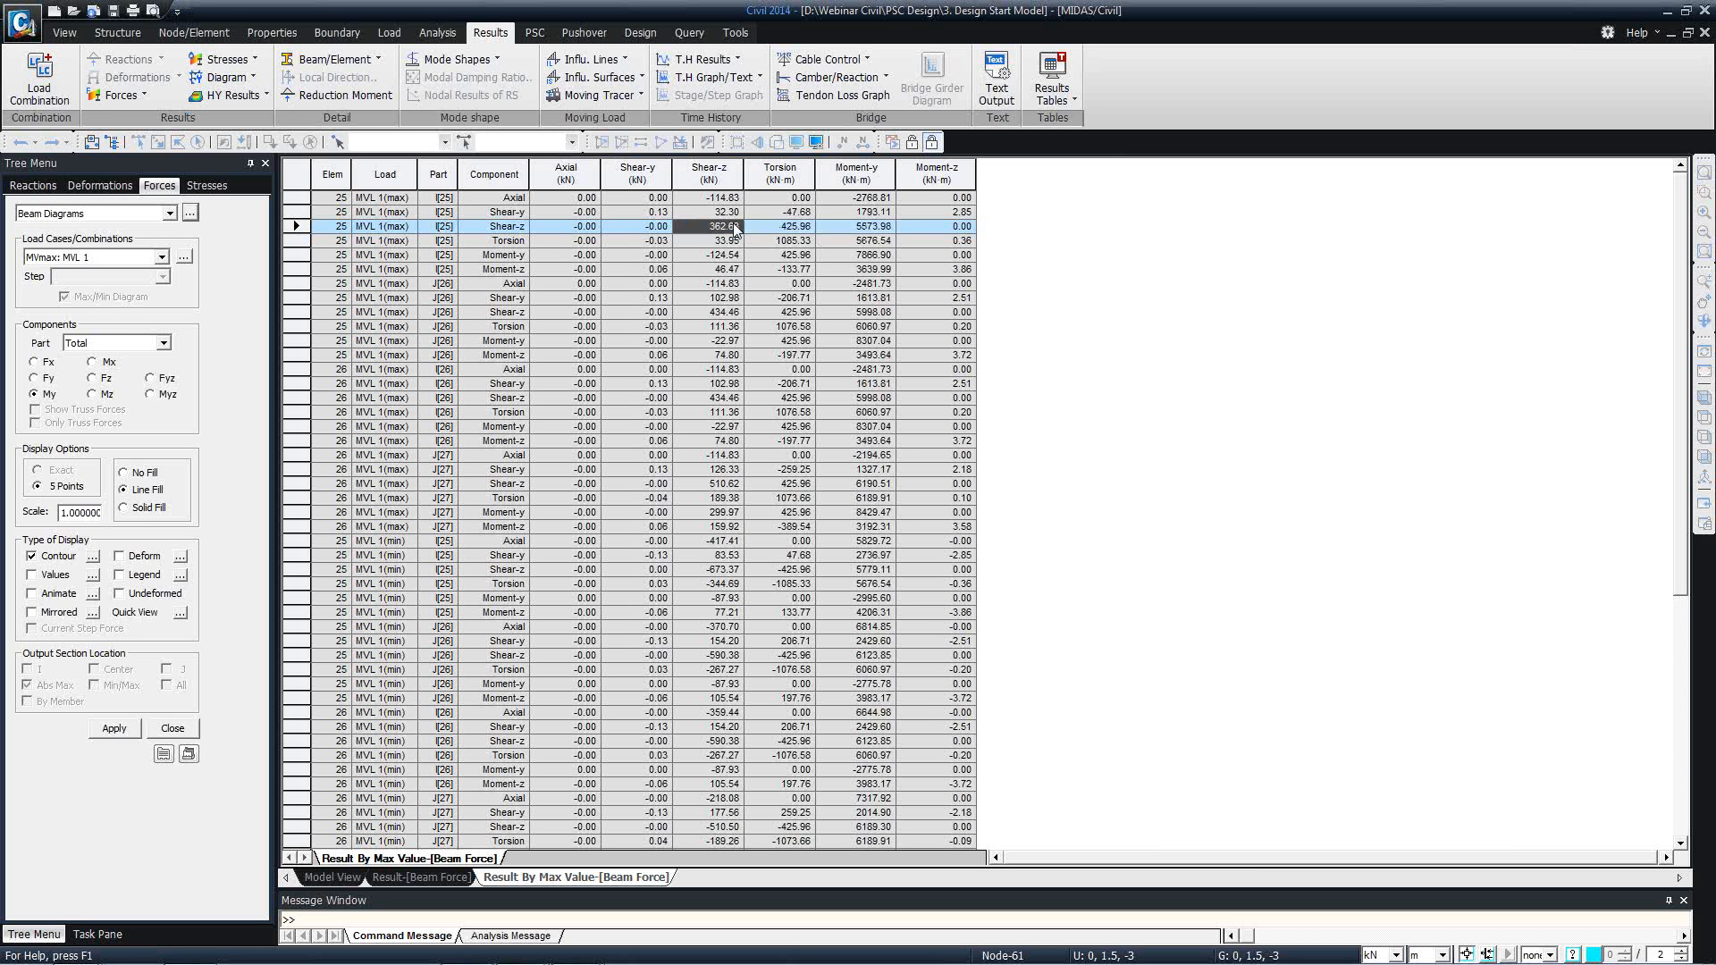
Close both beam force result tables and restore the model's initial view.
right_click(545, 877)
click(581, 892)
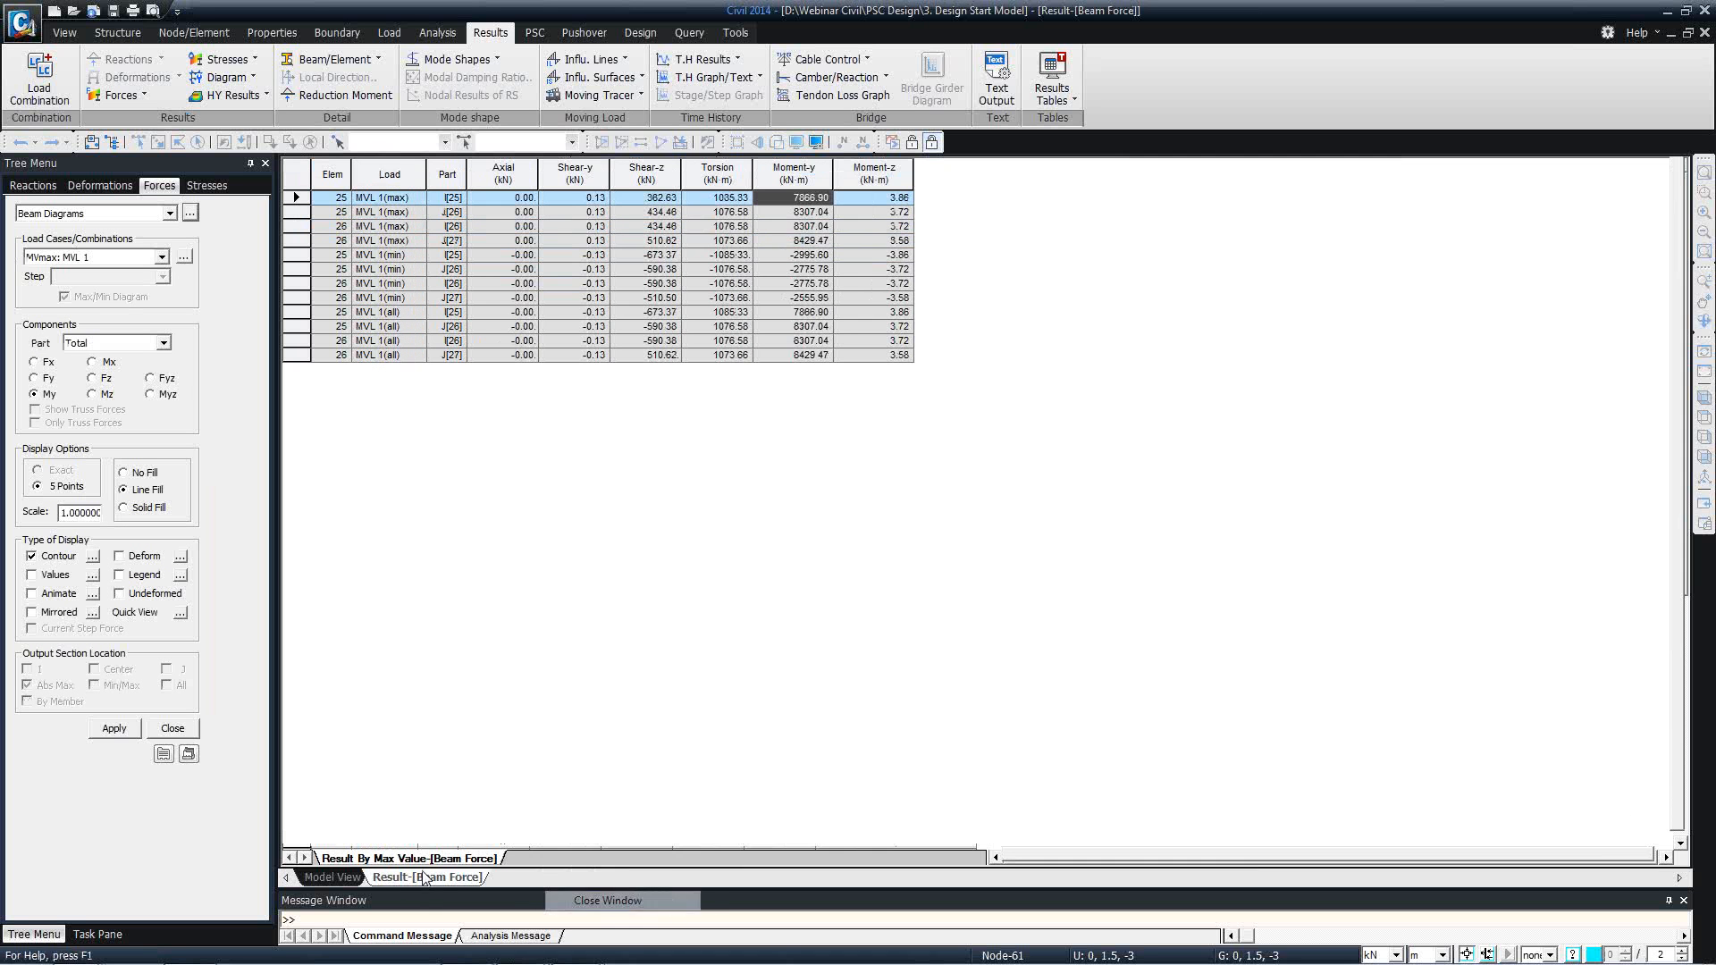
right_click(438, 880)
click(491, 912)
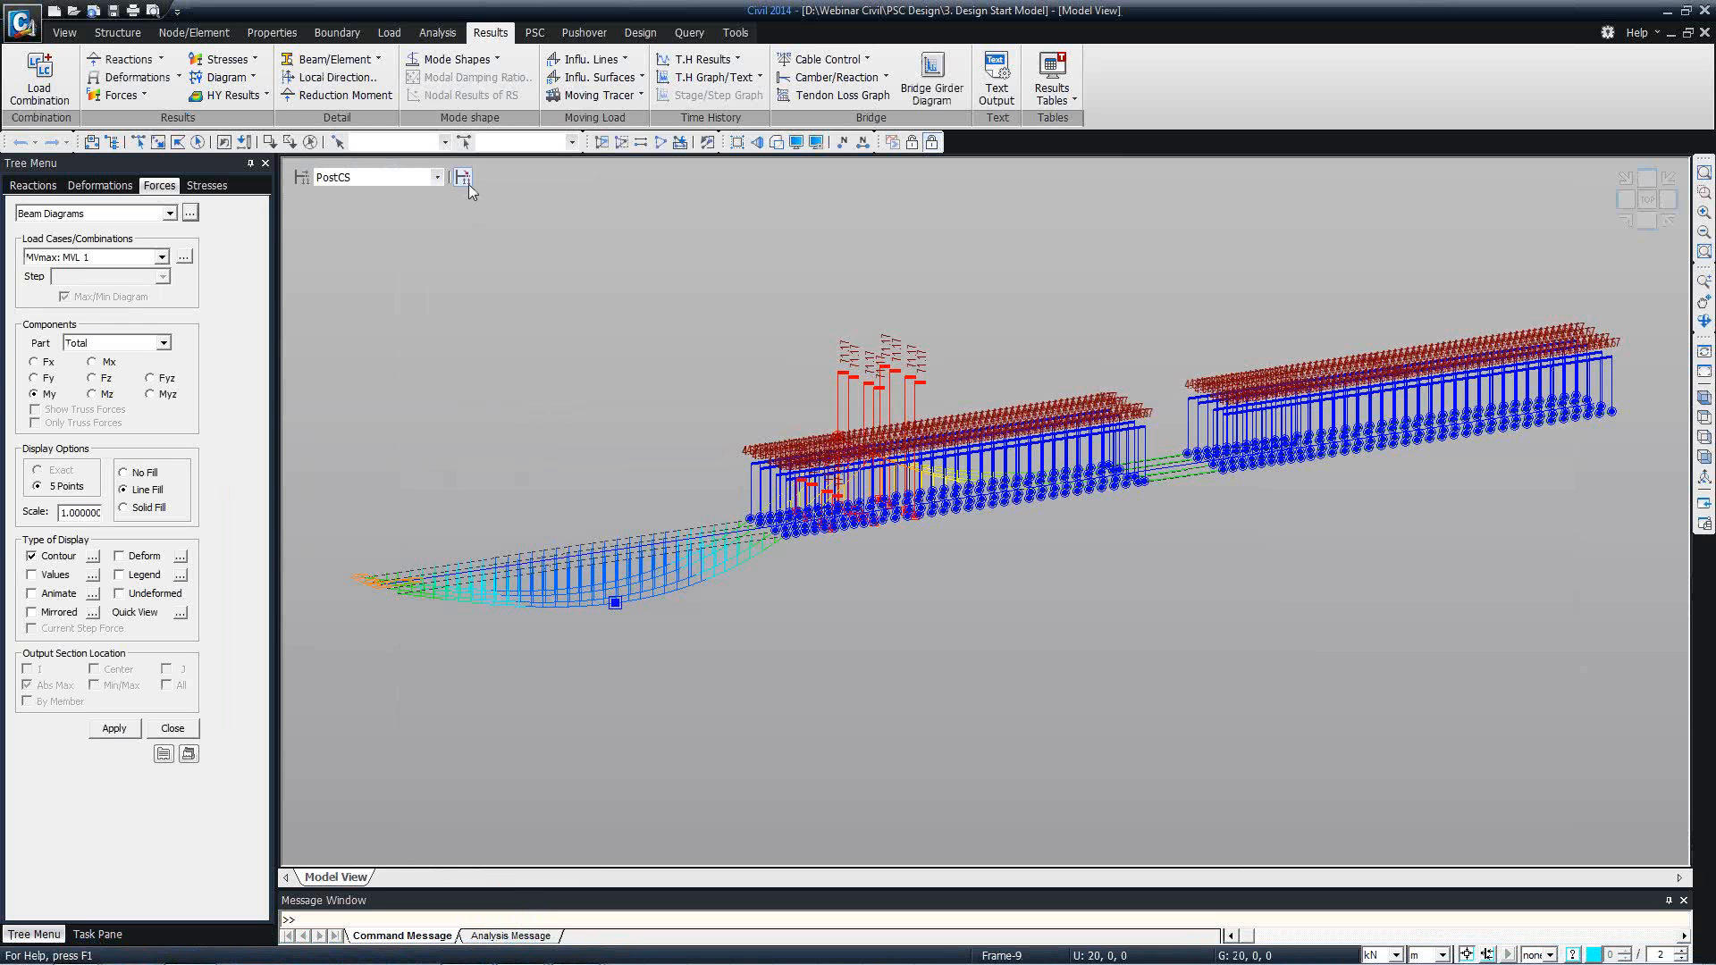
click(64, 34)
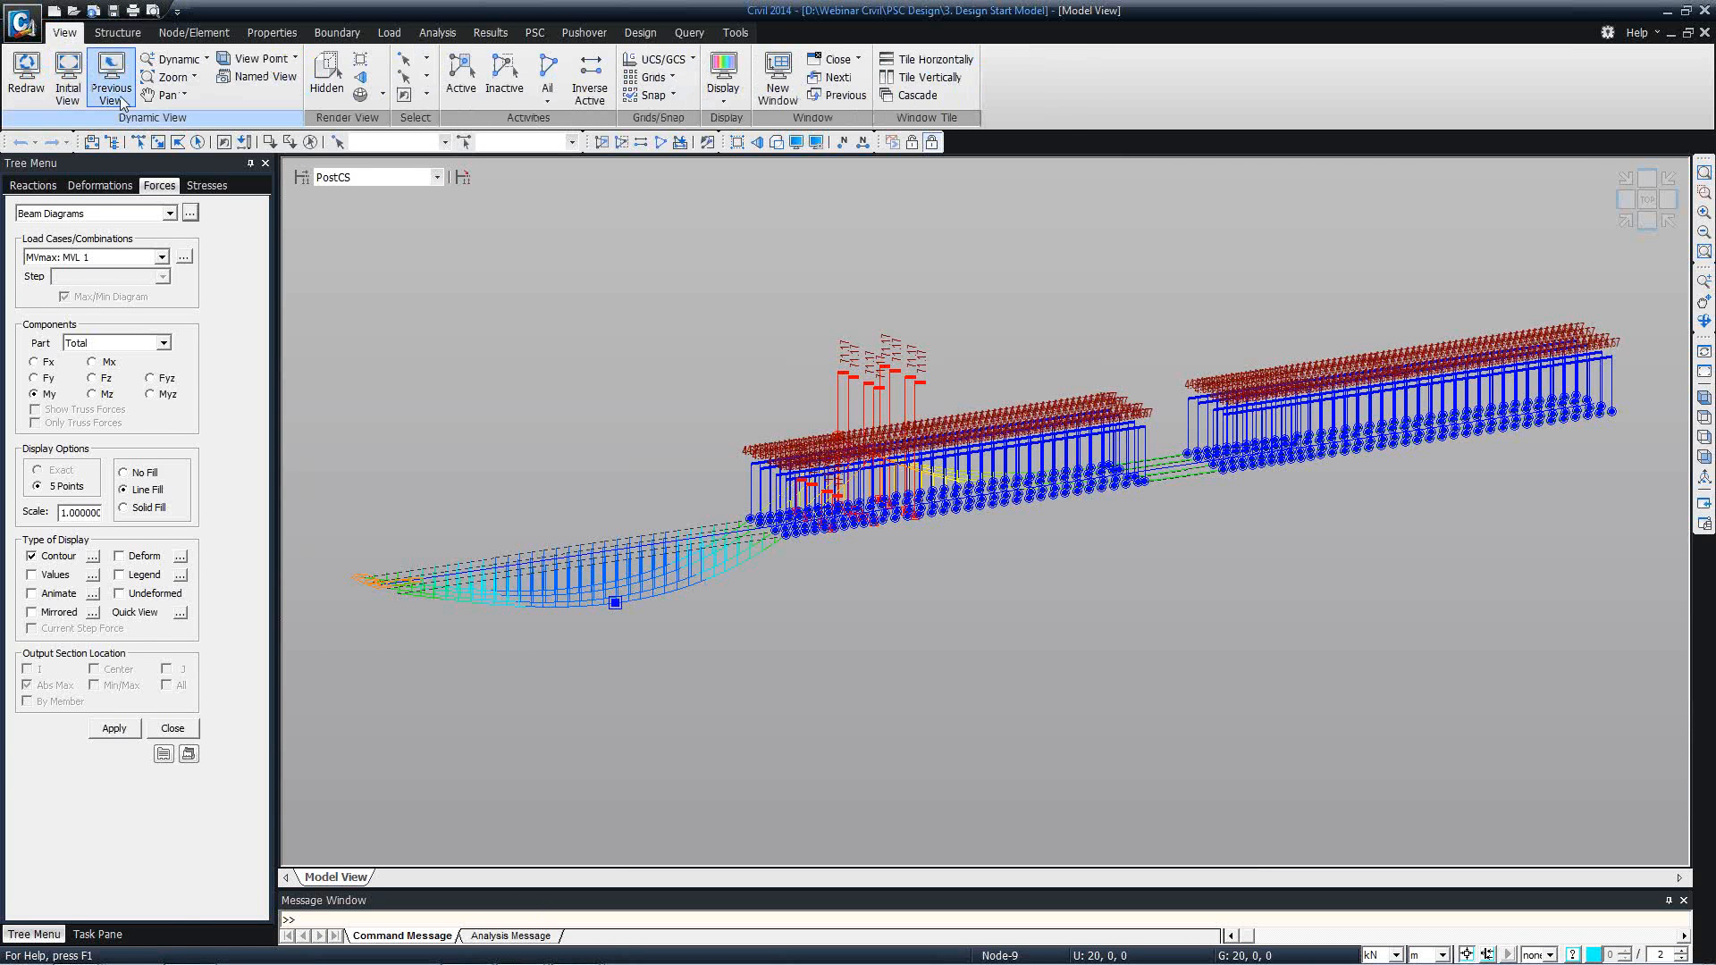
click(126, 105)
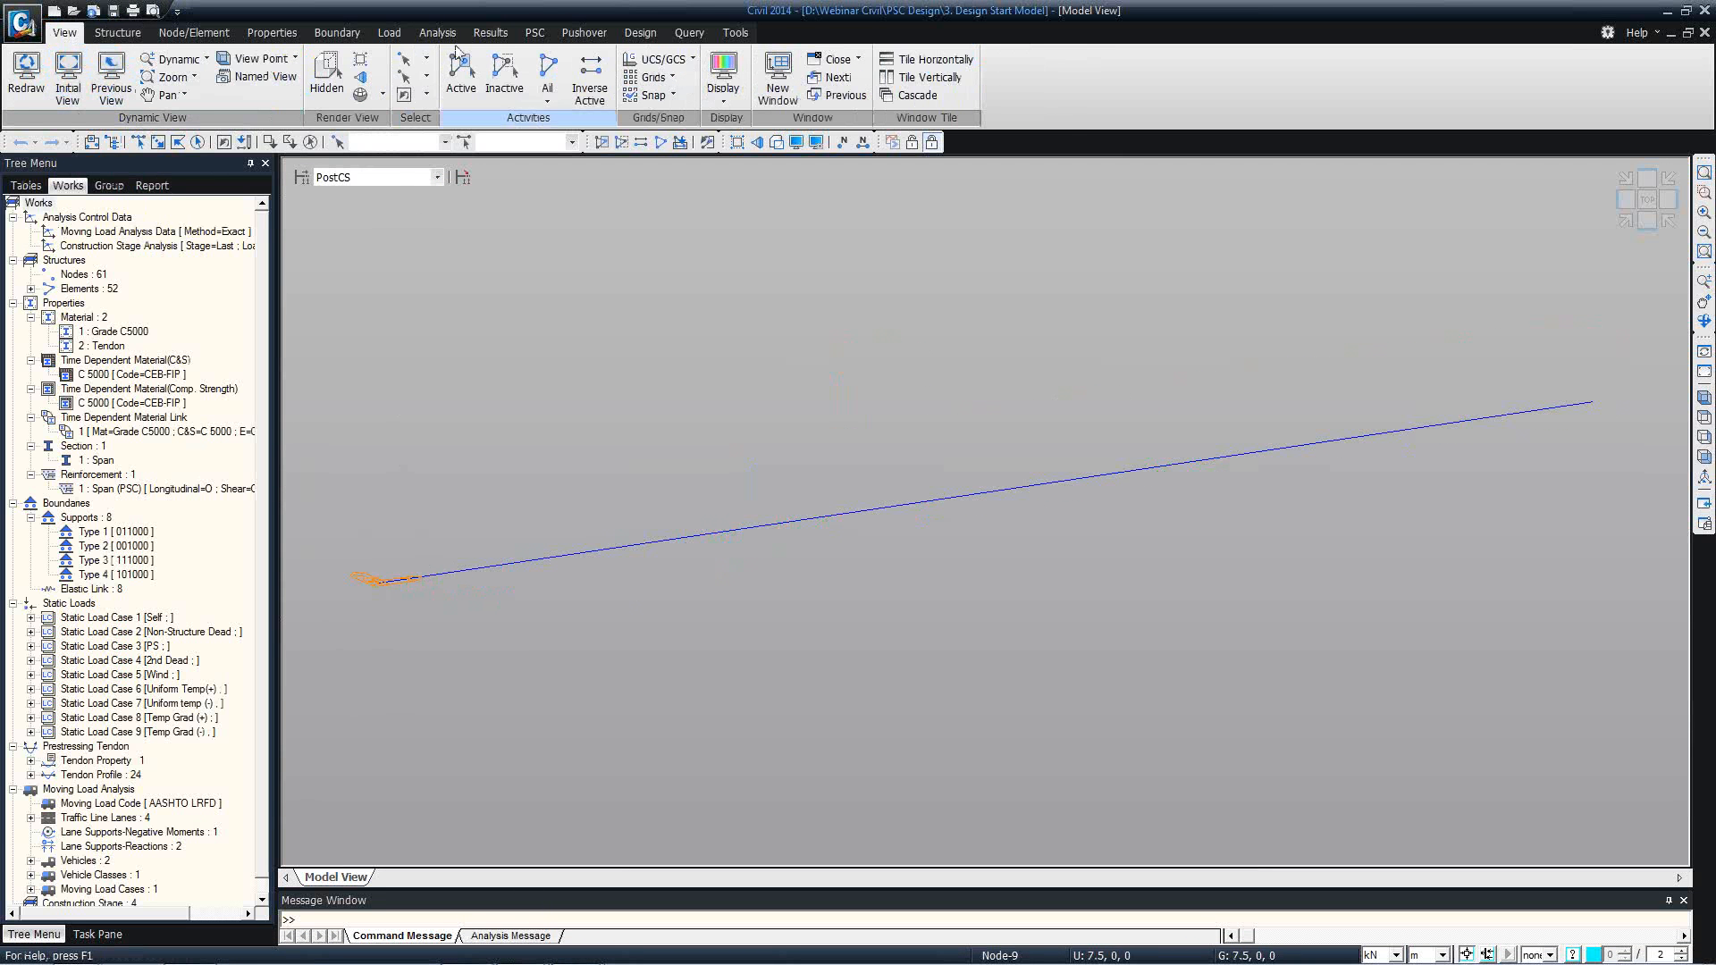
click(437, 33)
click(490, 33)
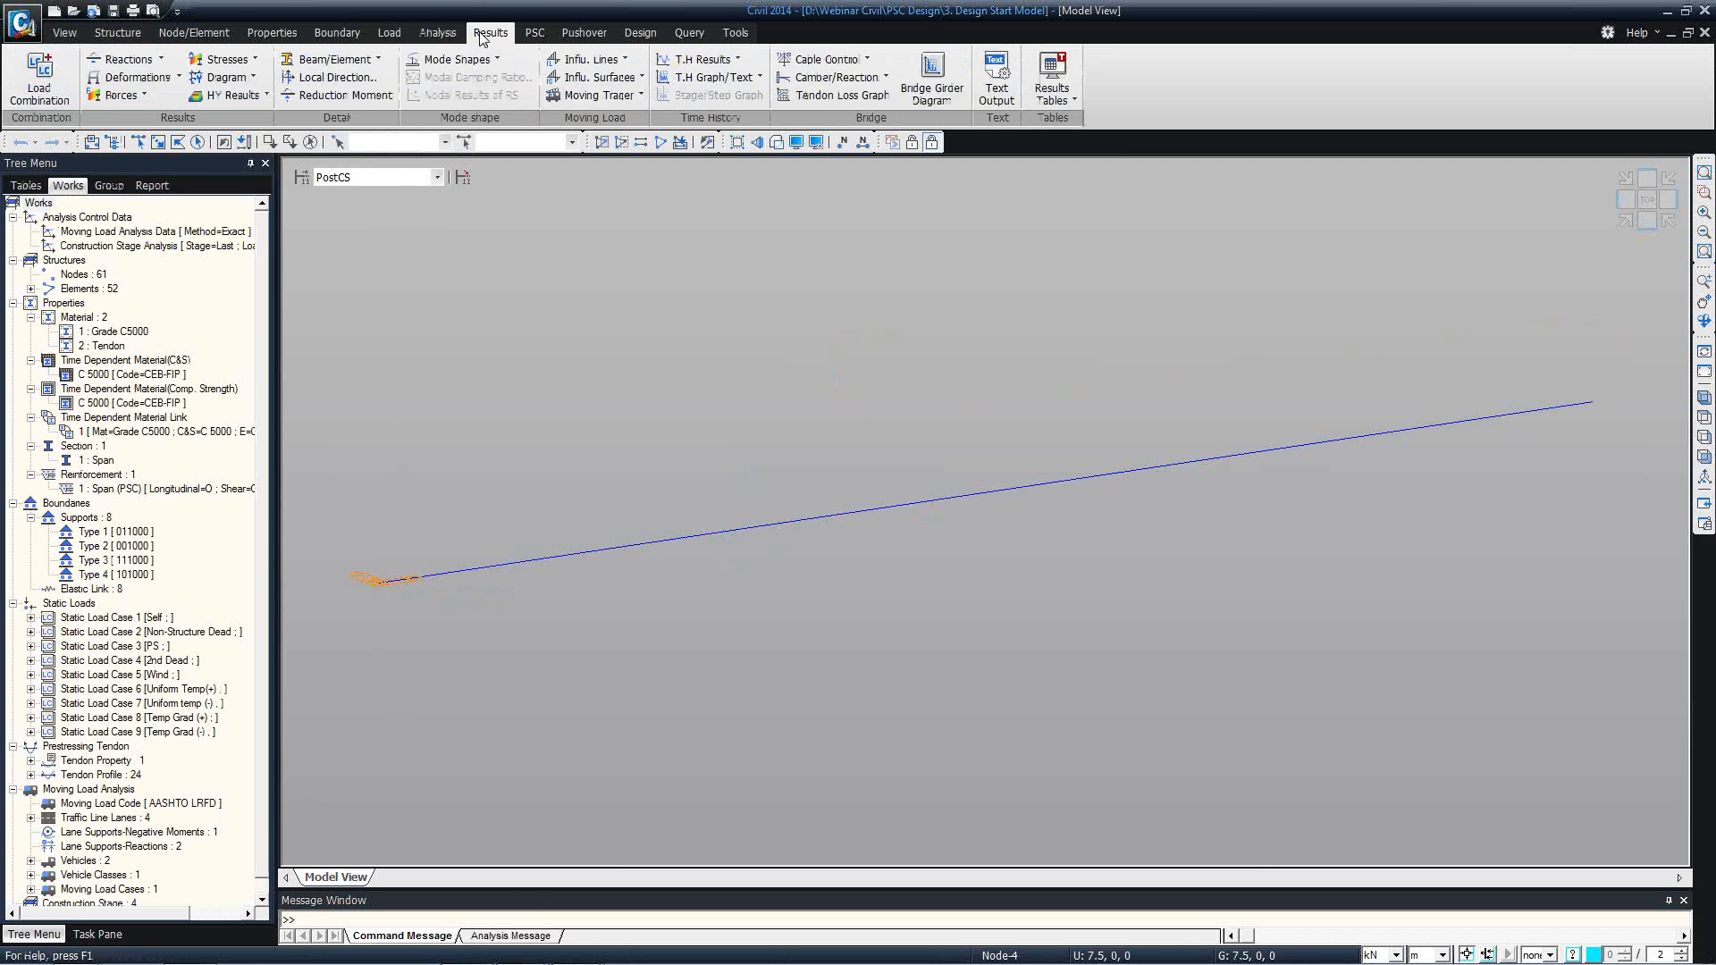
click(438, 33)
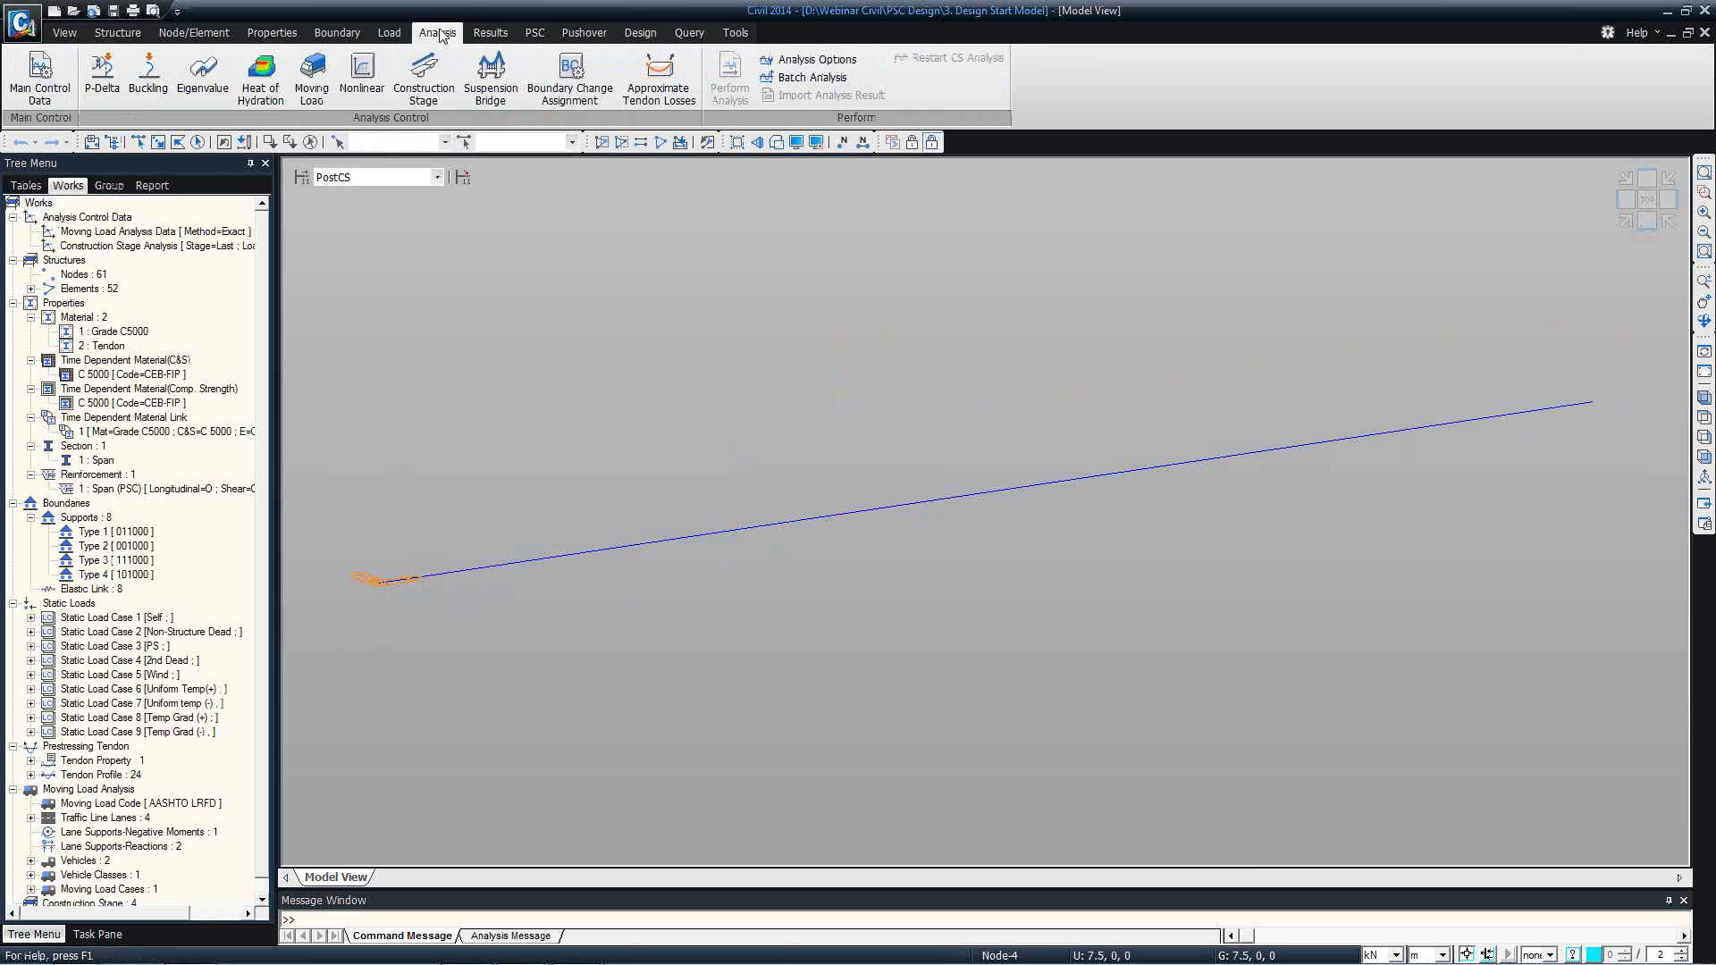
click(478, 33)
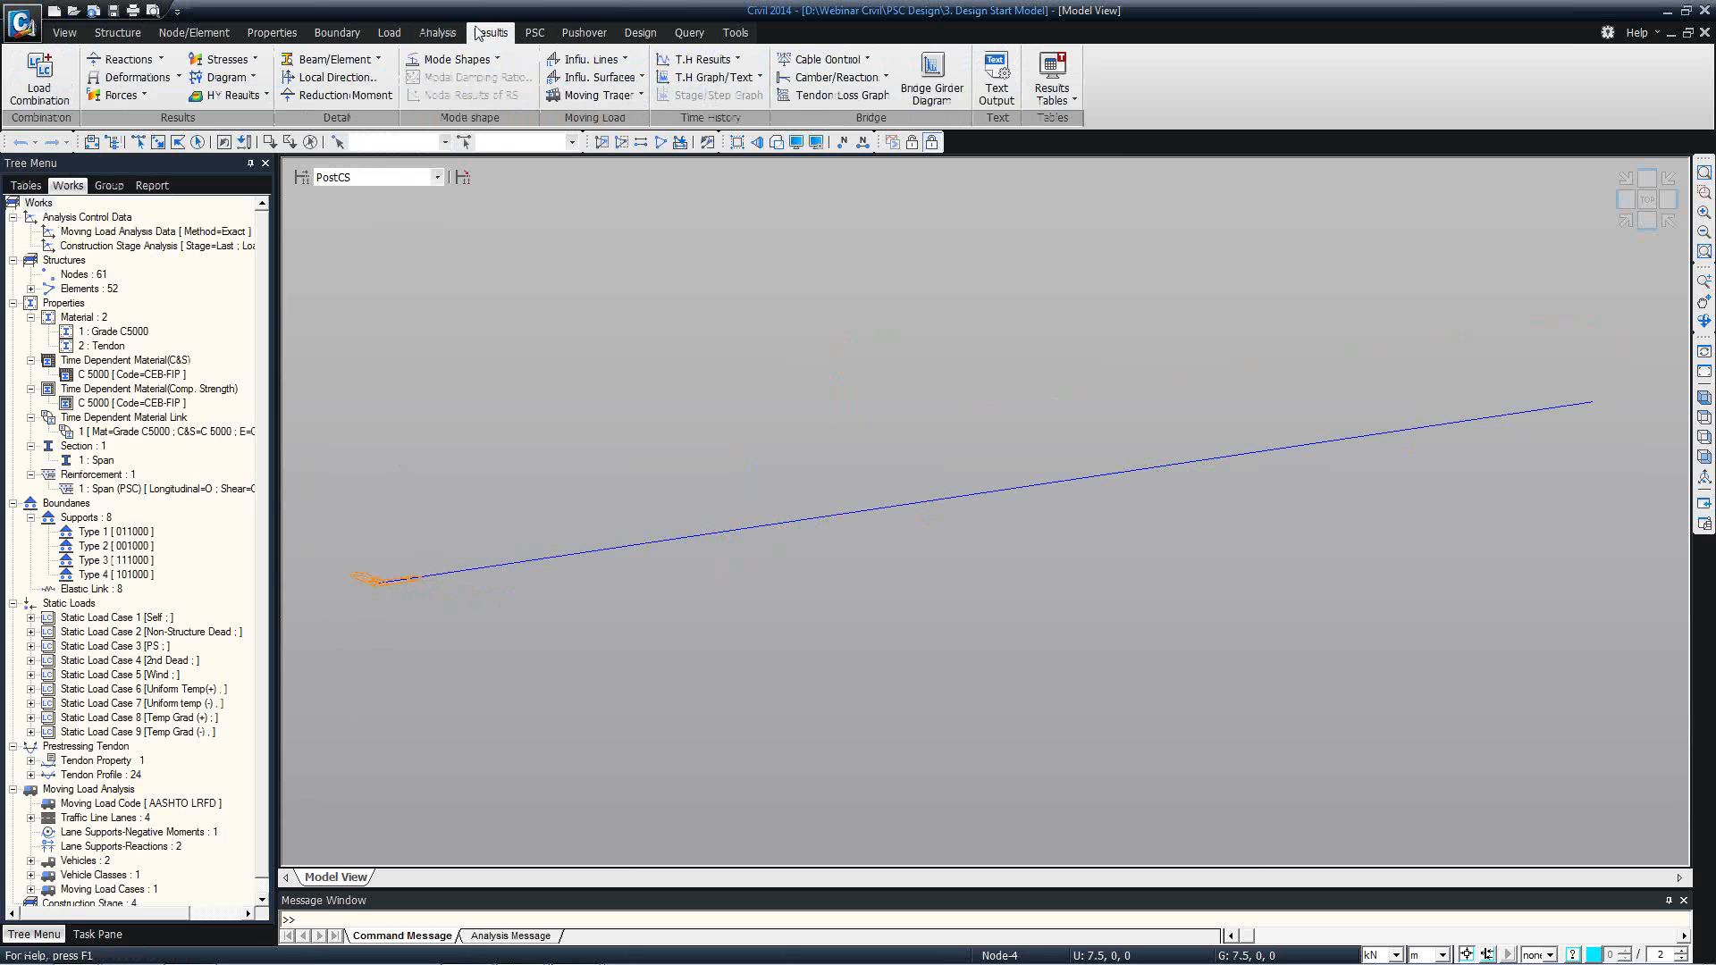
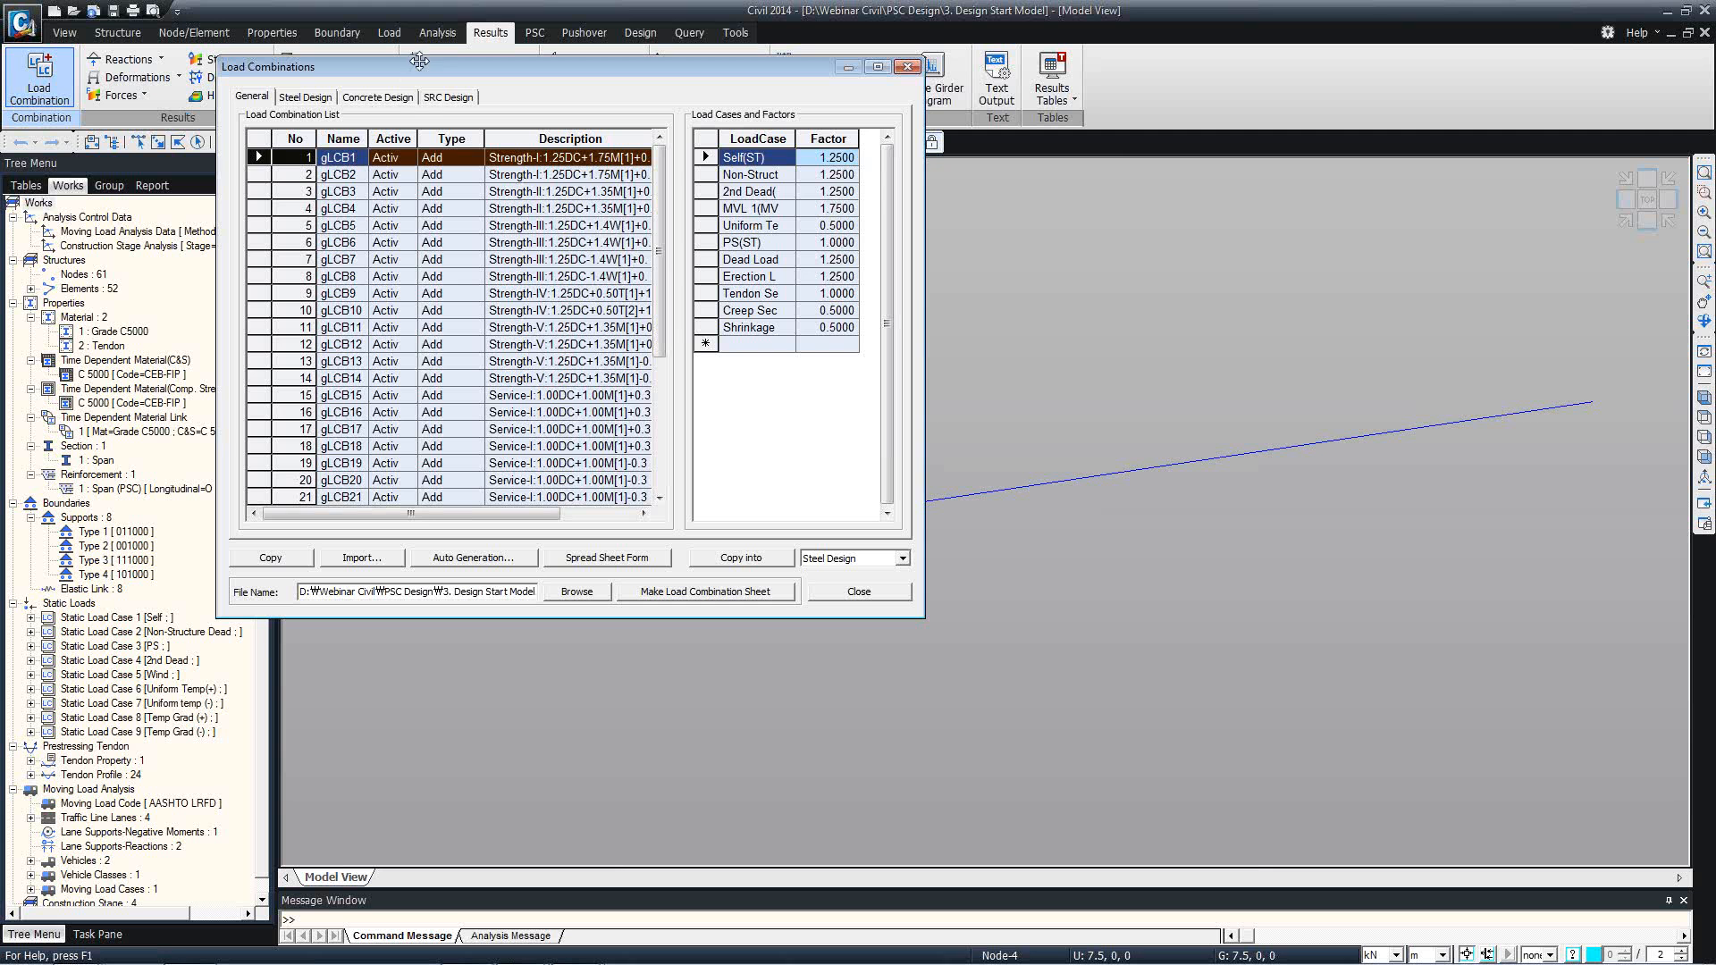
Delete all existing load combinations from the Concrete Design list.
click(377, 100)
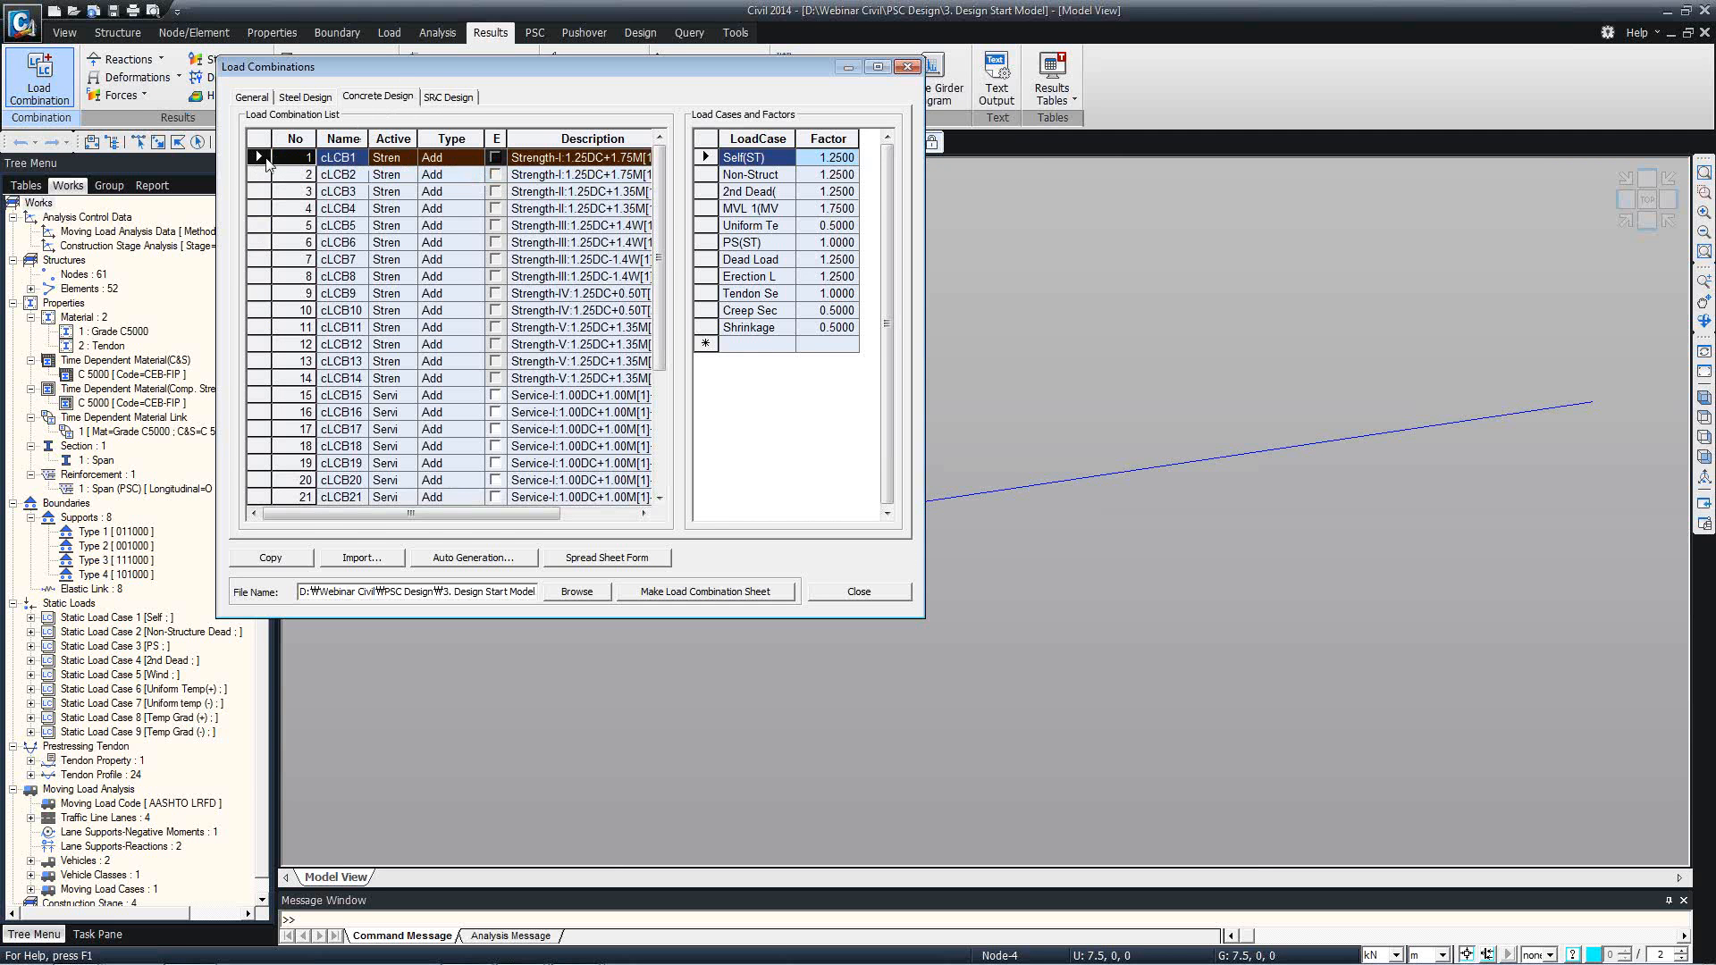
drag(670, 267, 663, 387)
shift+click(260, 476)
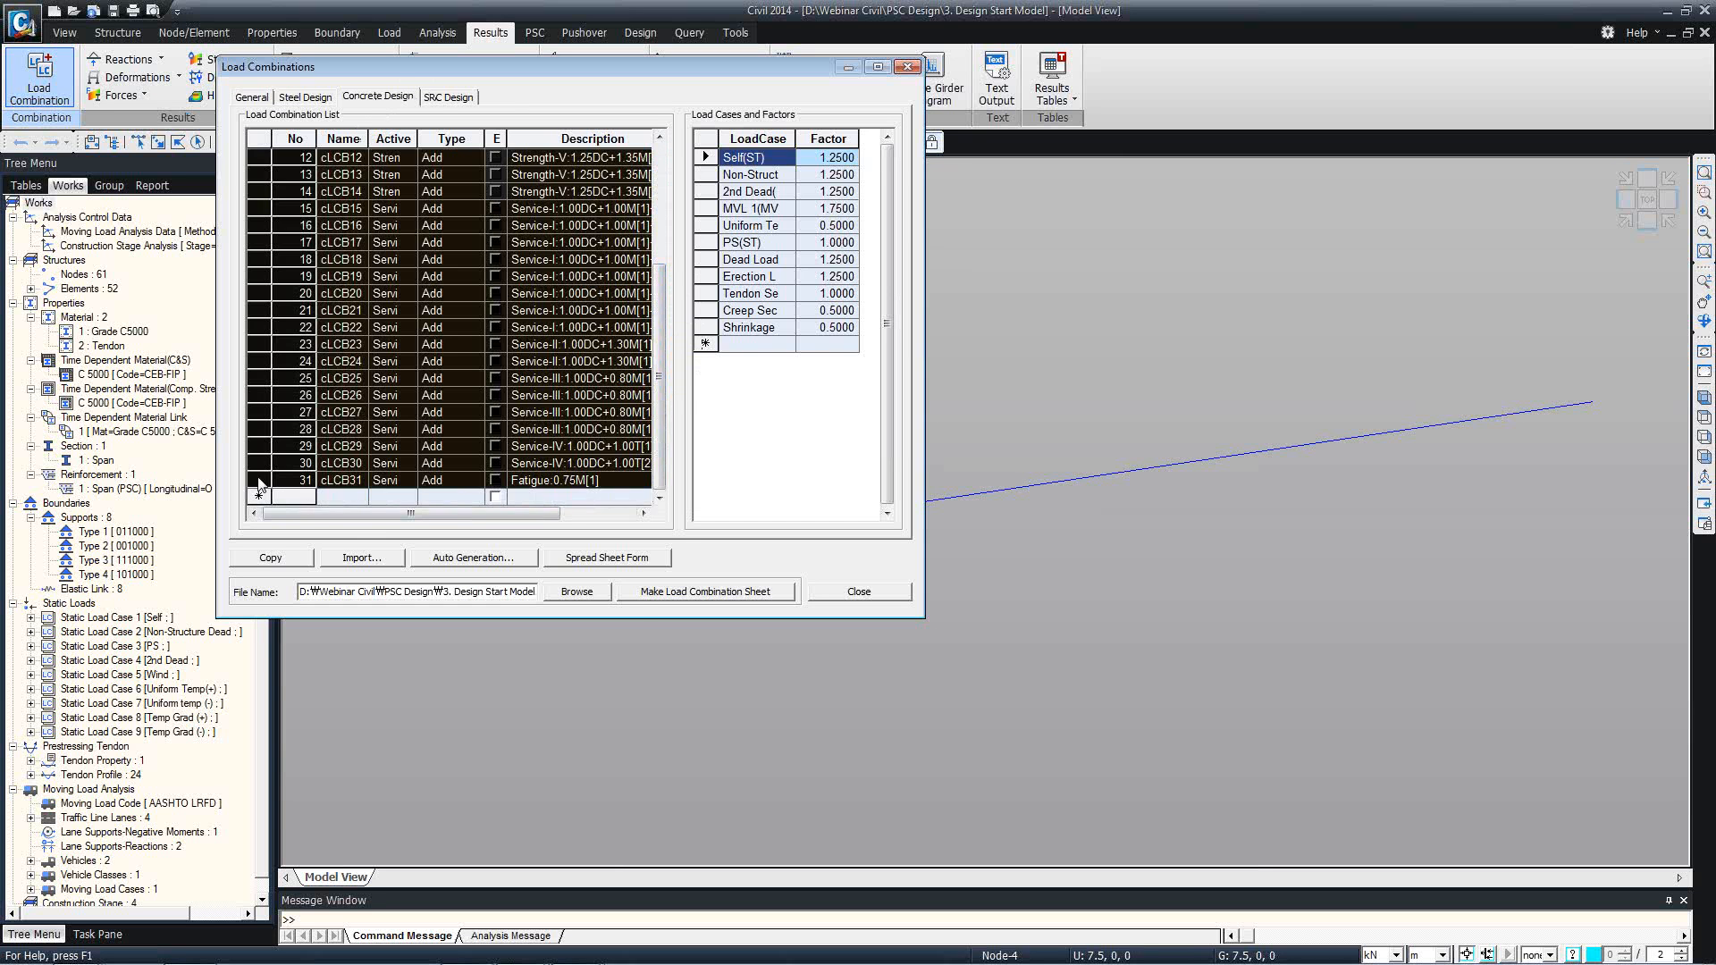
key(Delete)
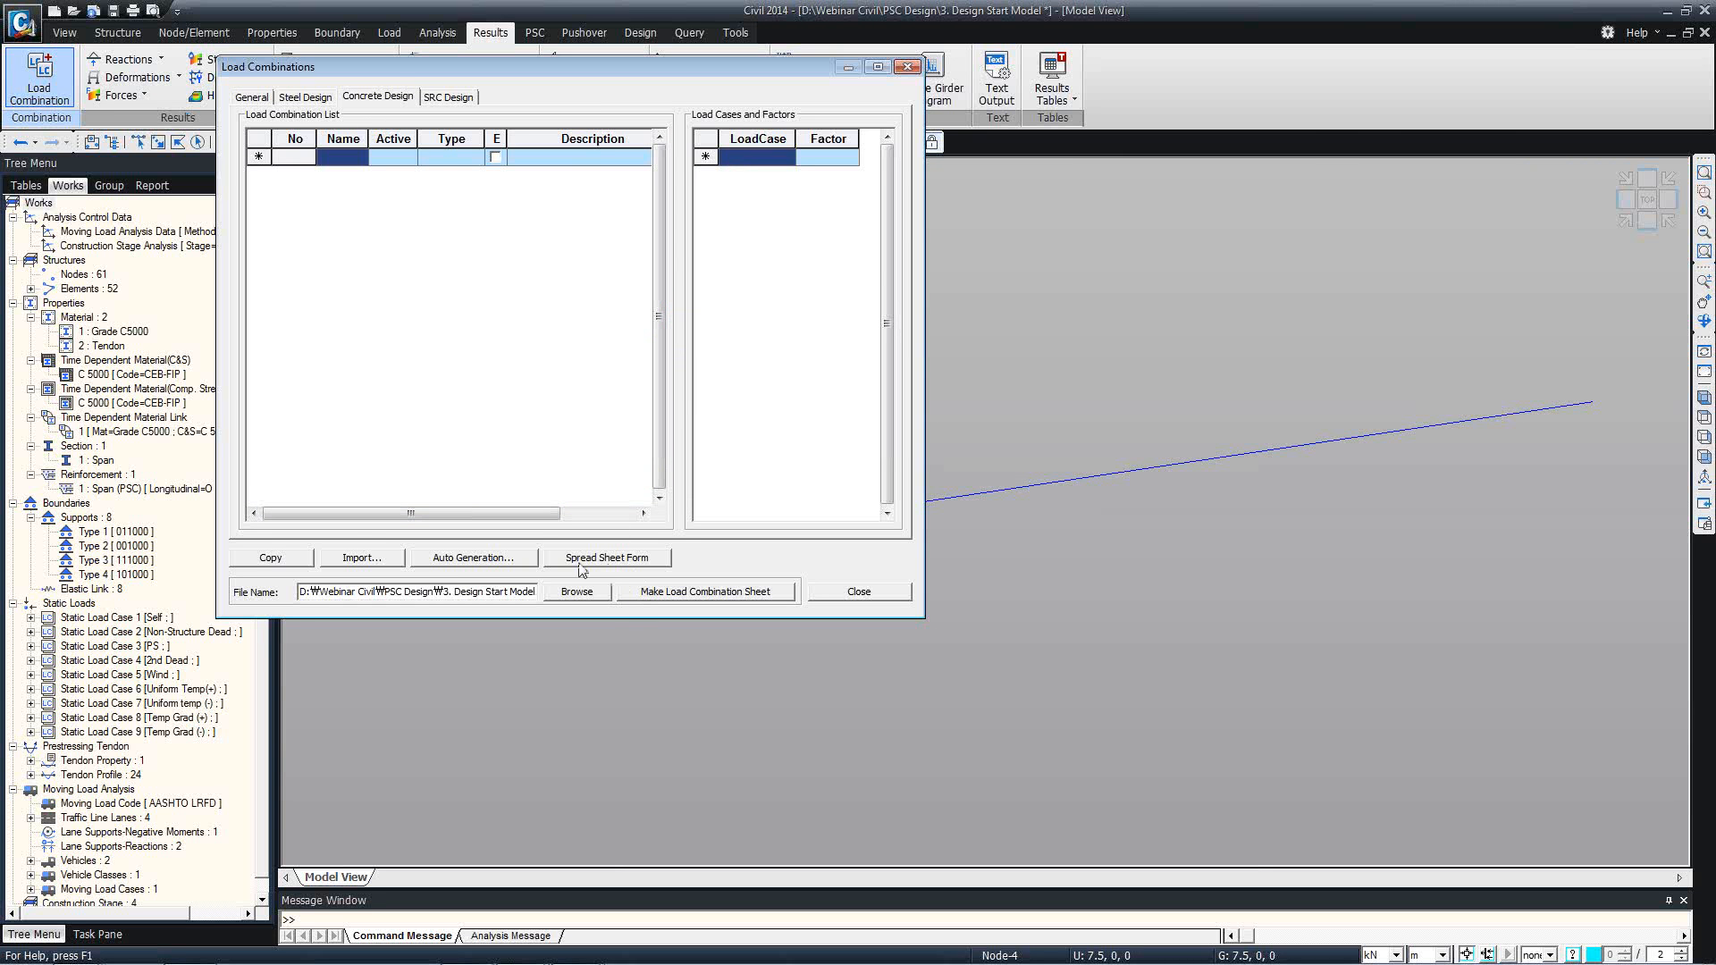
Auto-generate the concrete load combinations to AASHTO-LRFD12 with the ST+CS option and a load modifier of 1.
click(477, 558)
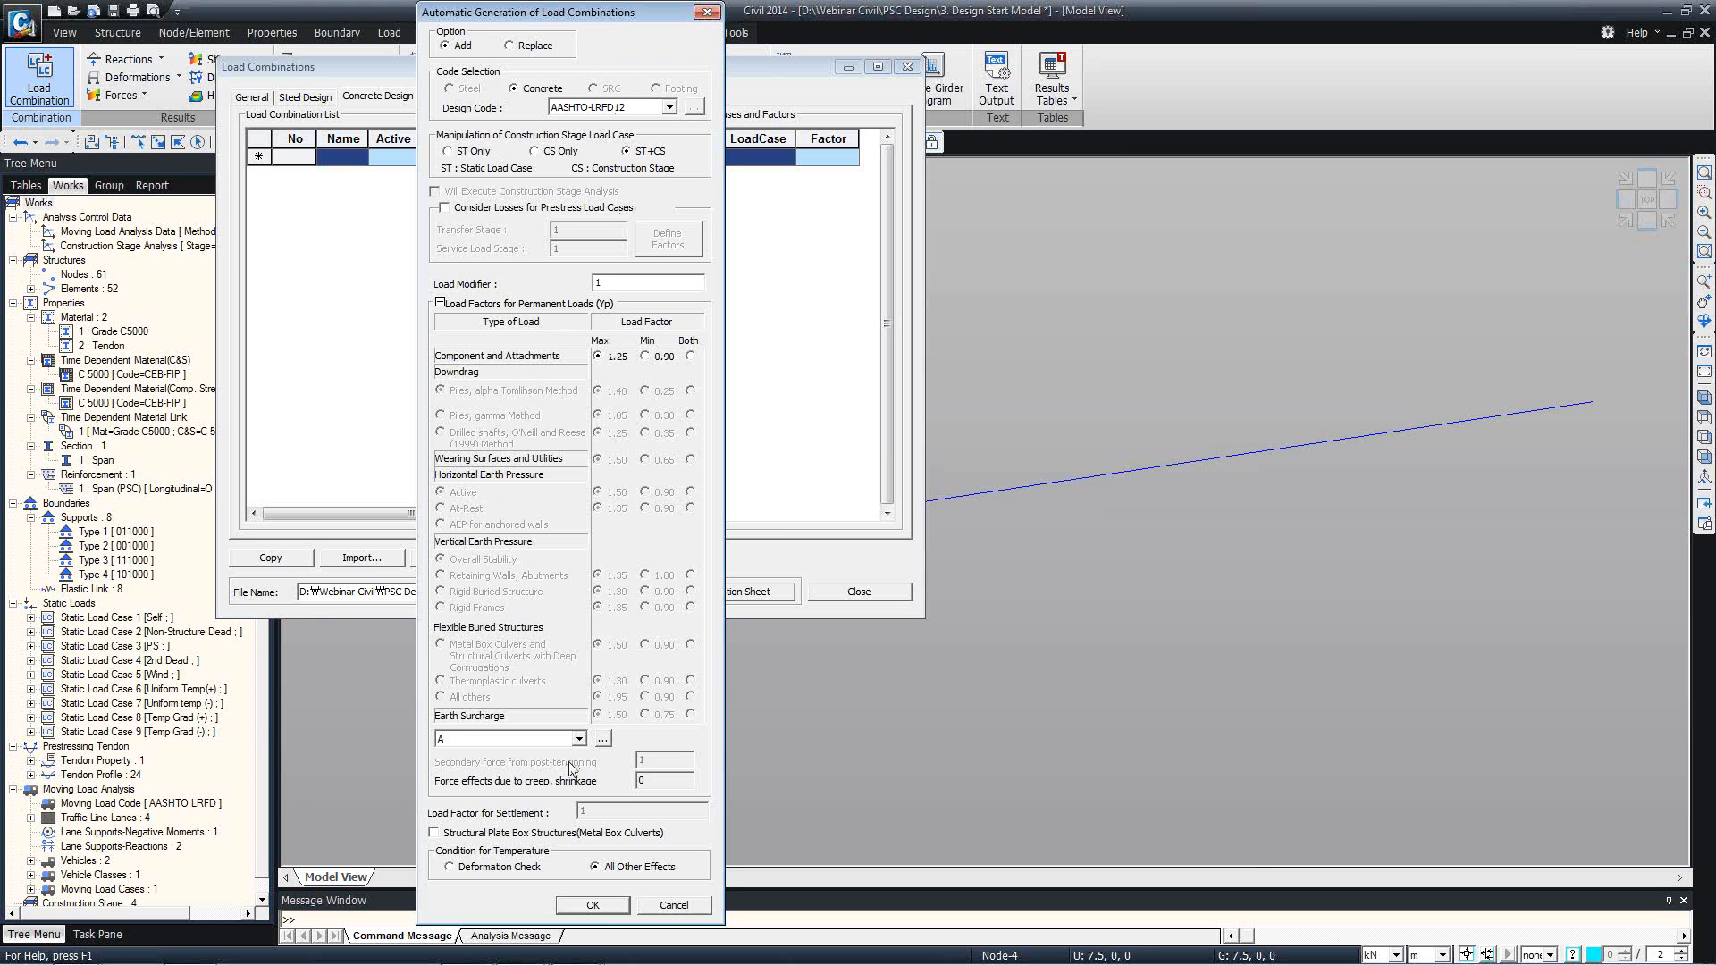
click(592, 905)
scroll(665, 406, down, 4)
drag(665, 407, 663, 286)
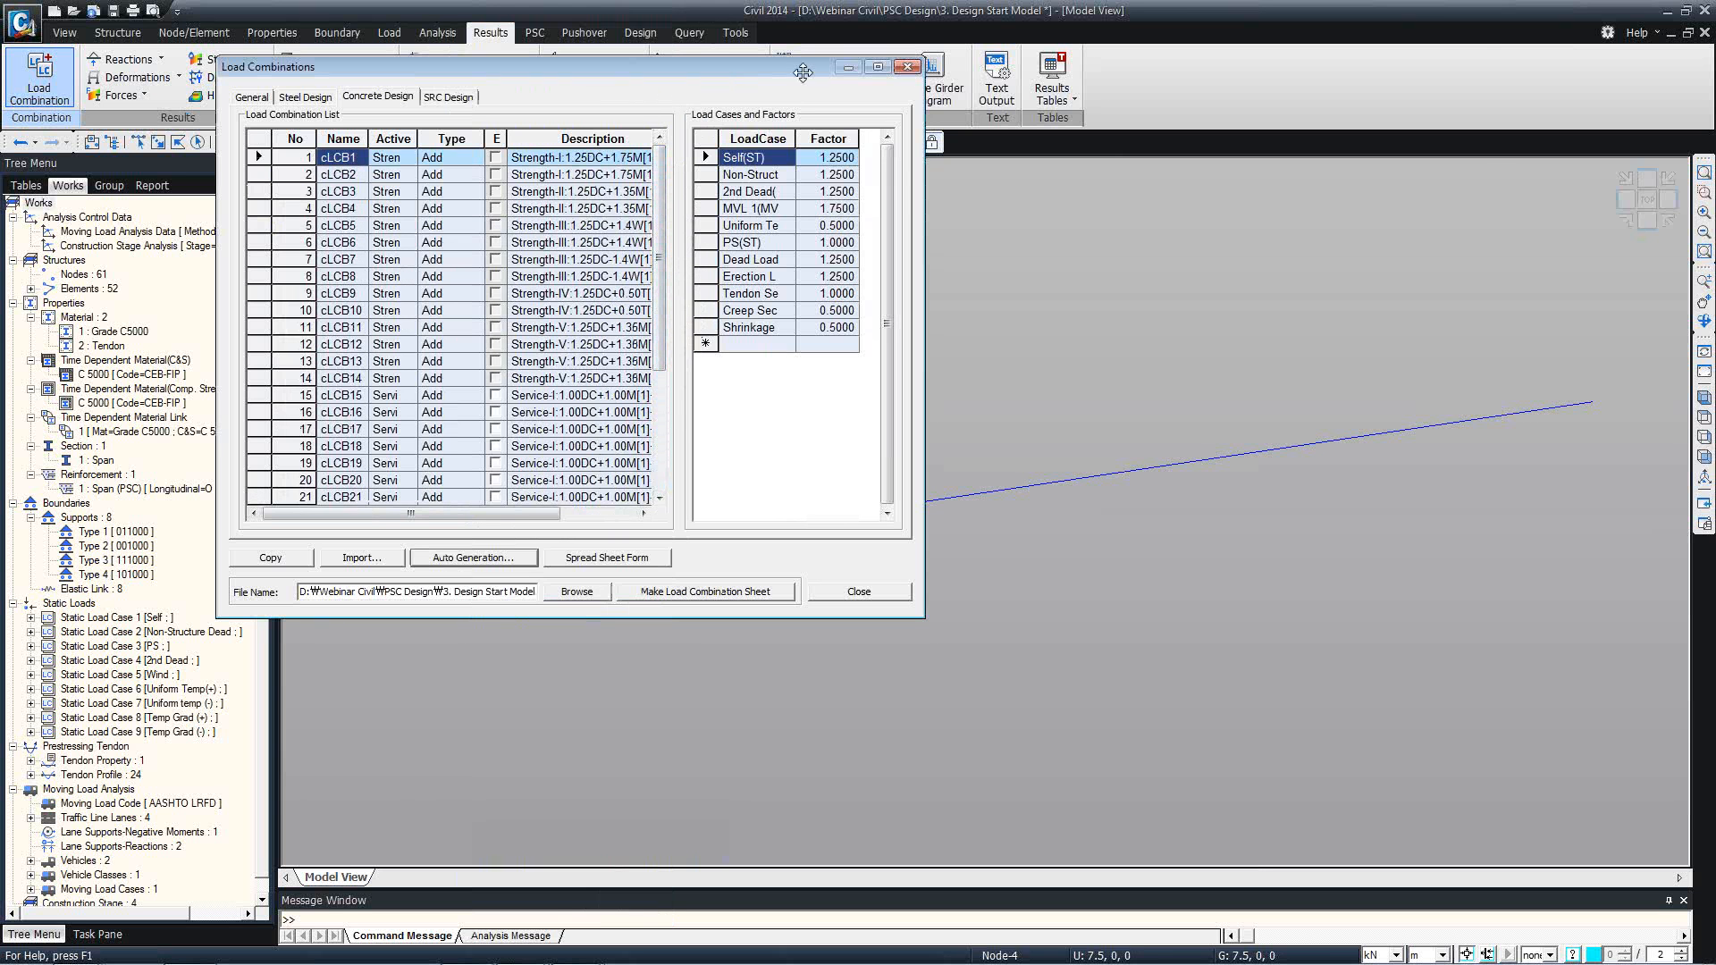
Review the load factors of the generated concrete combinations in an enlarged spreadsheet form, and close the load combinations.
click(877, 67)
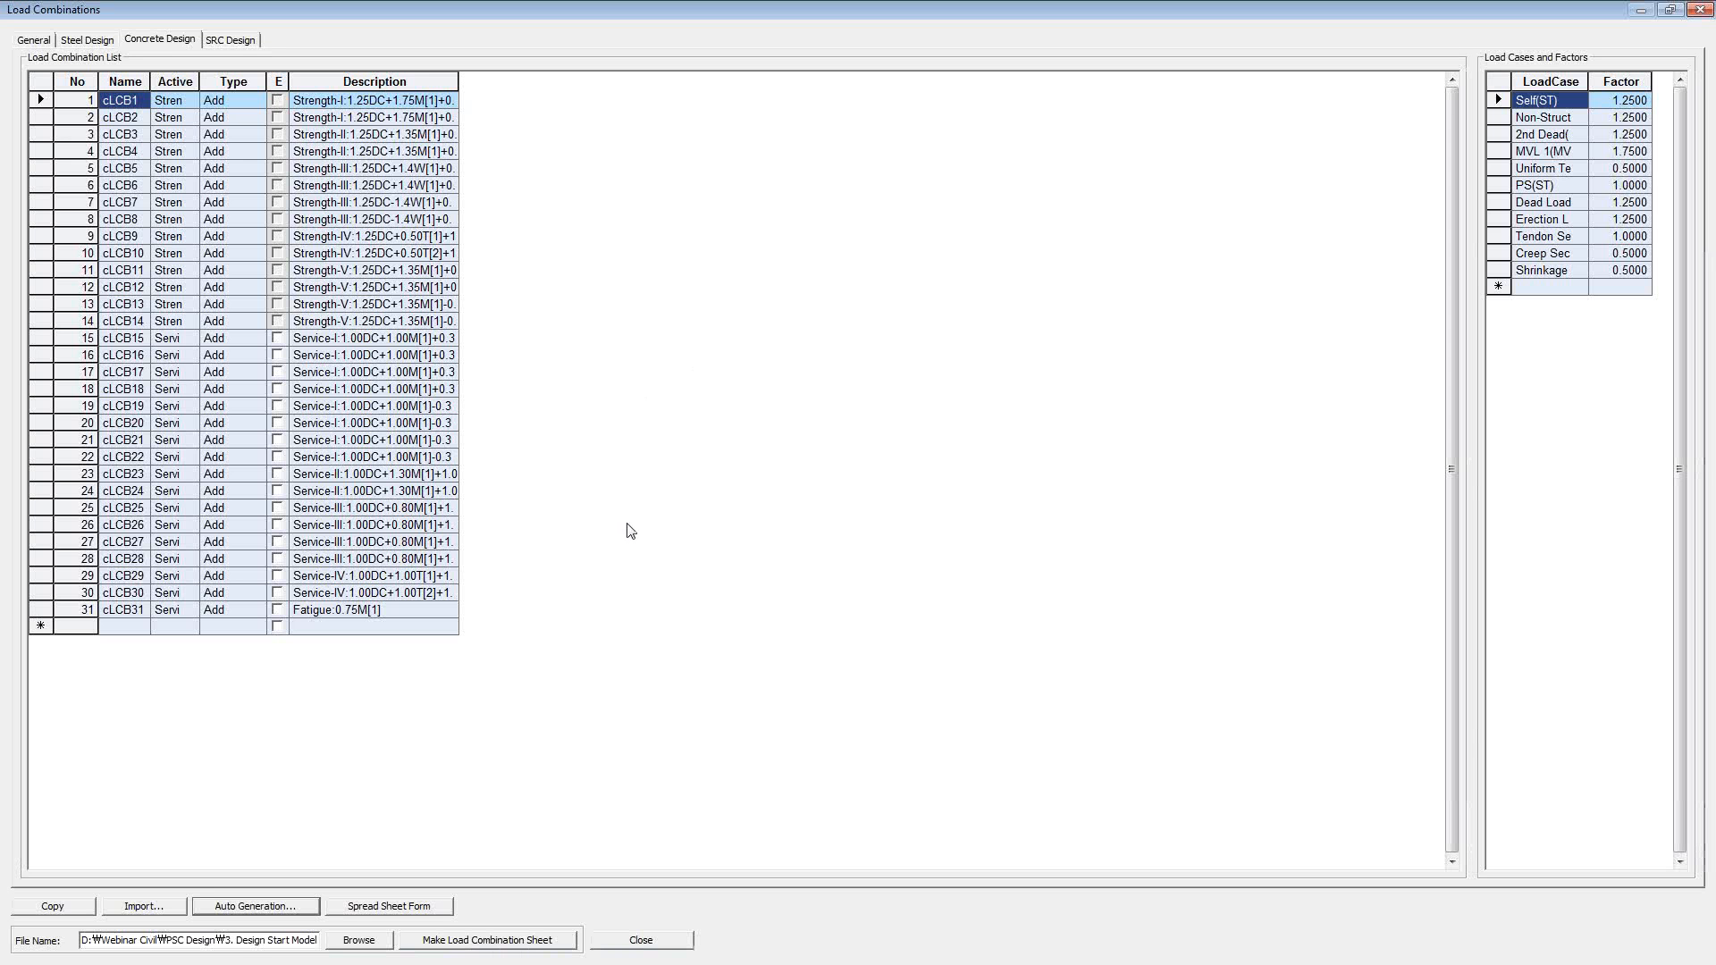
click(400, 905)
click(636, 507)
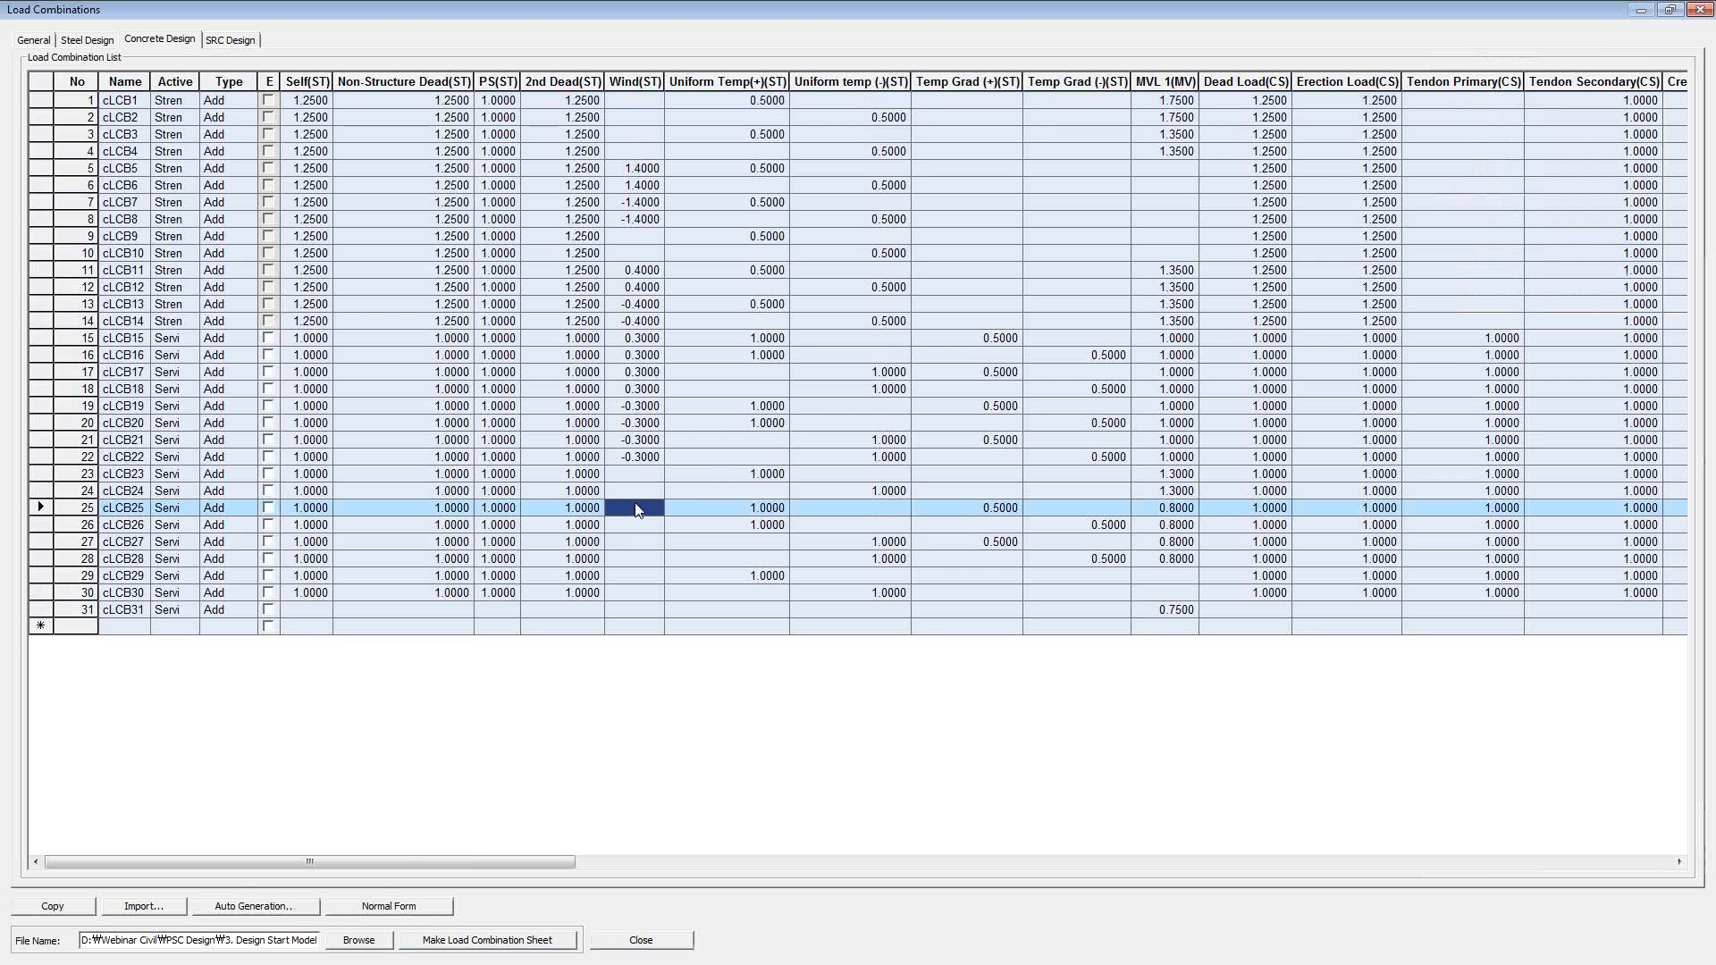
click(710, 474)
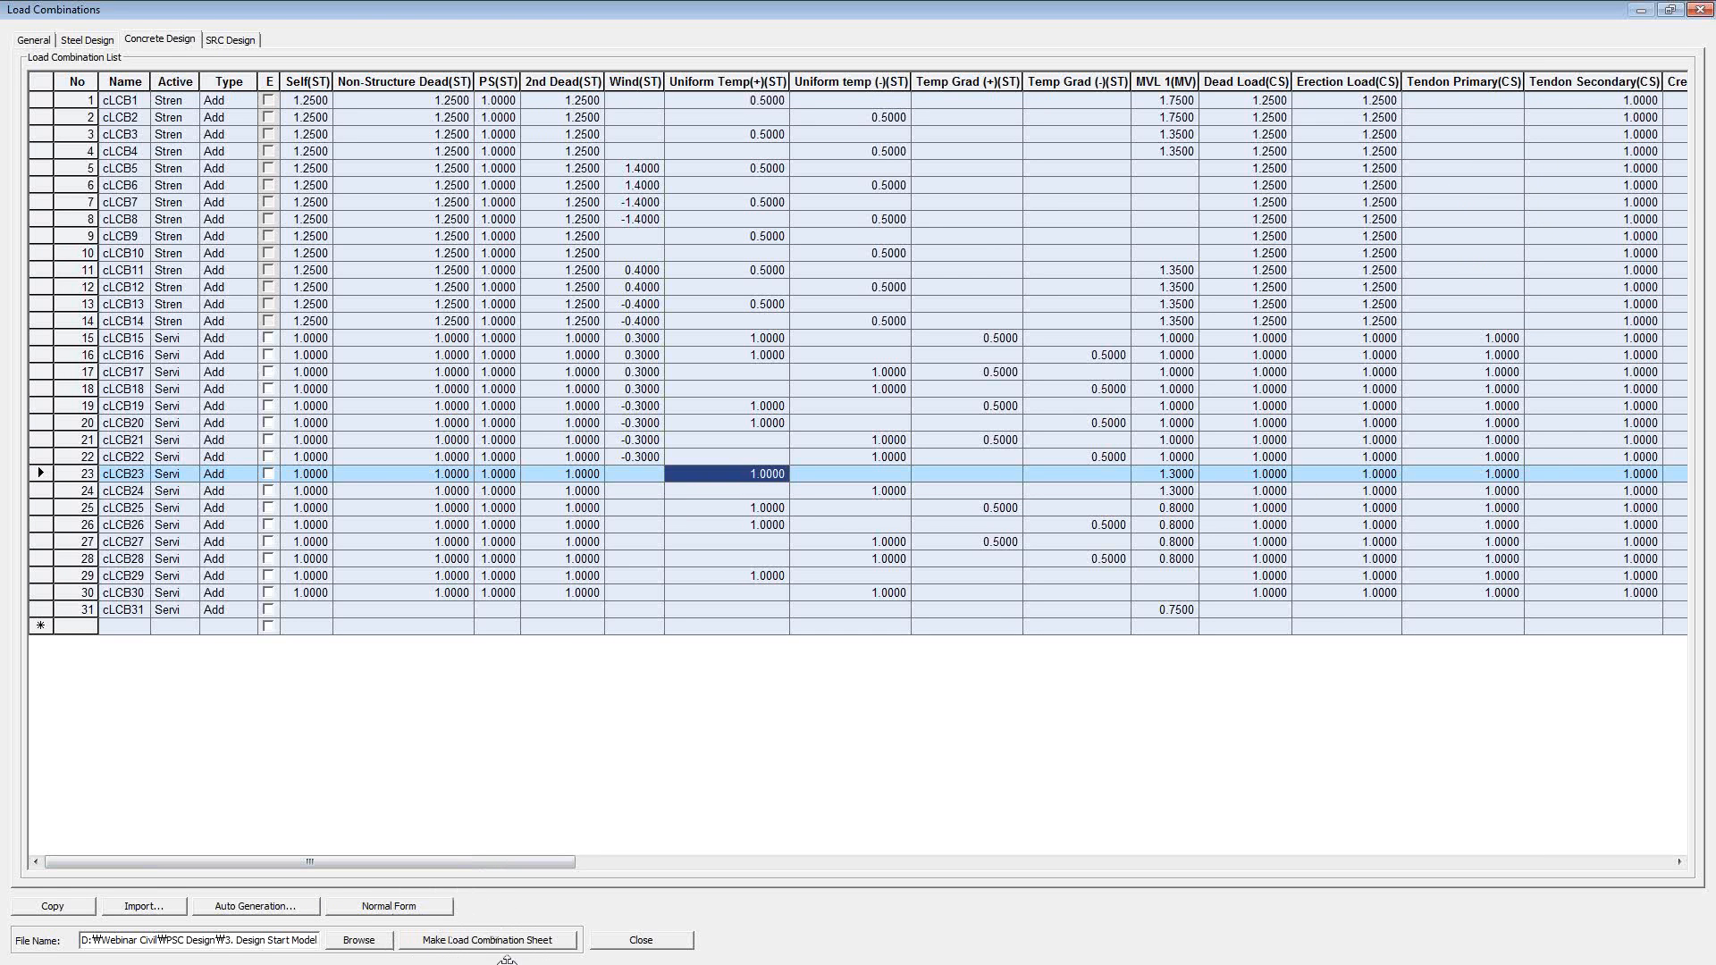
click(1667, 12)
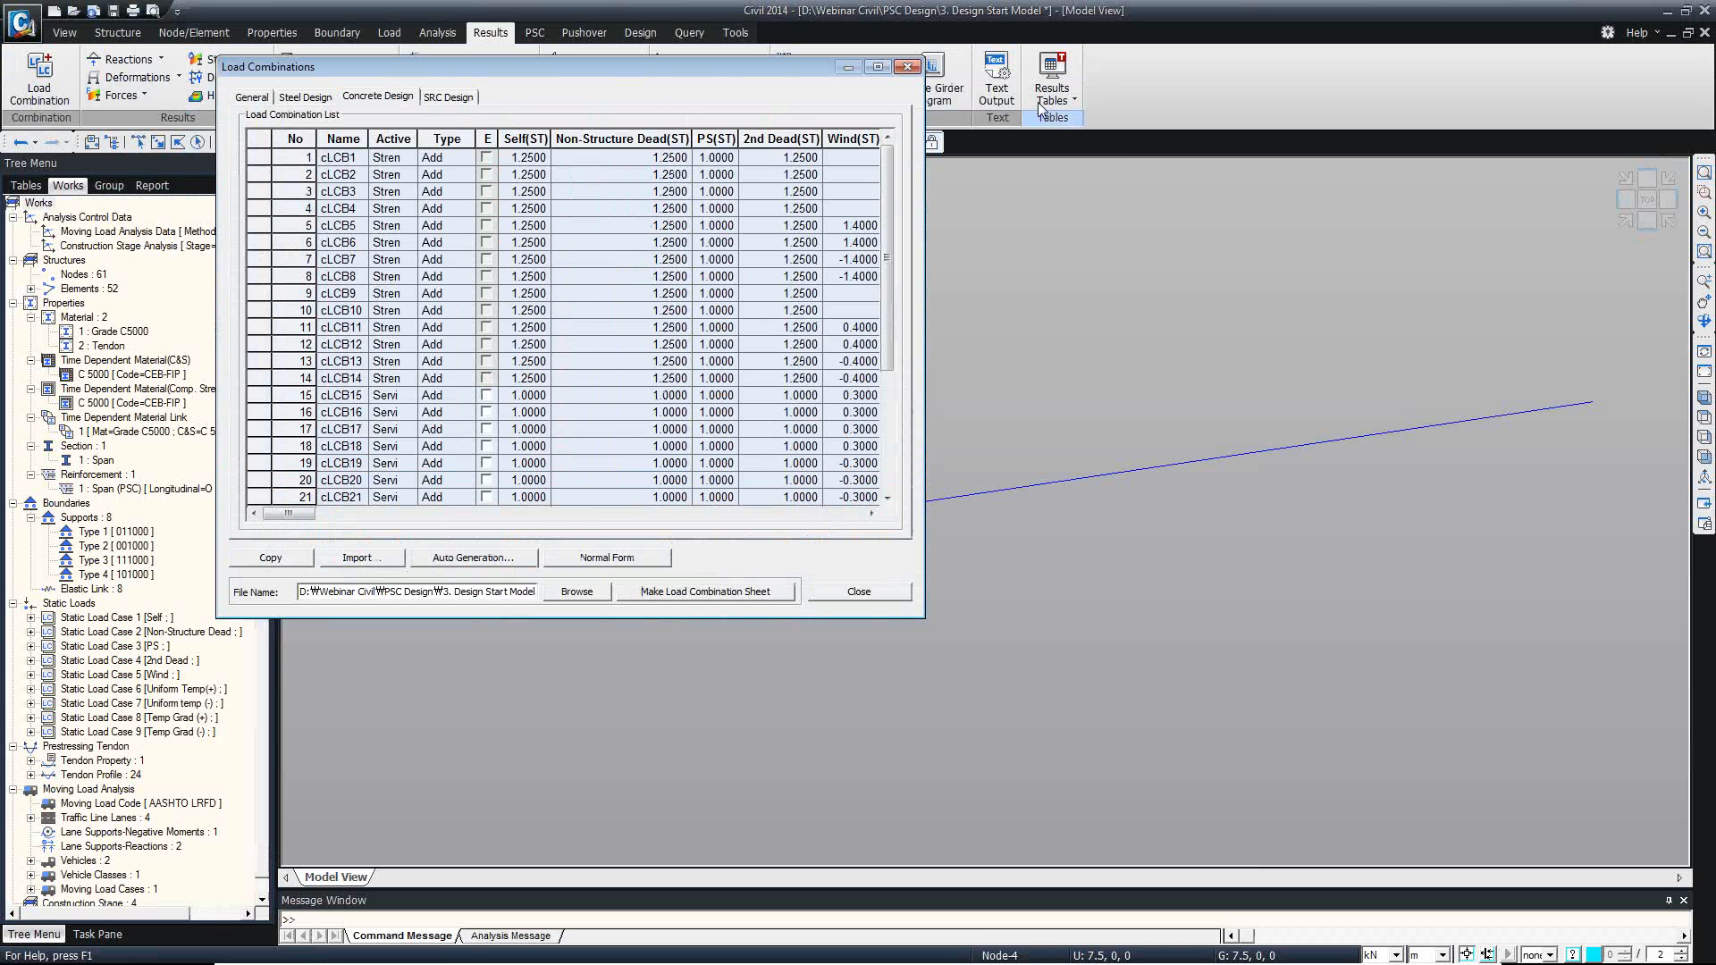
click(905, 65)
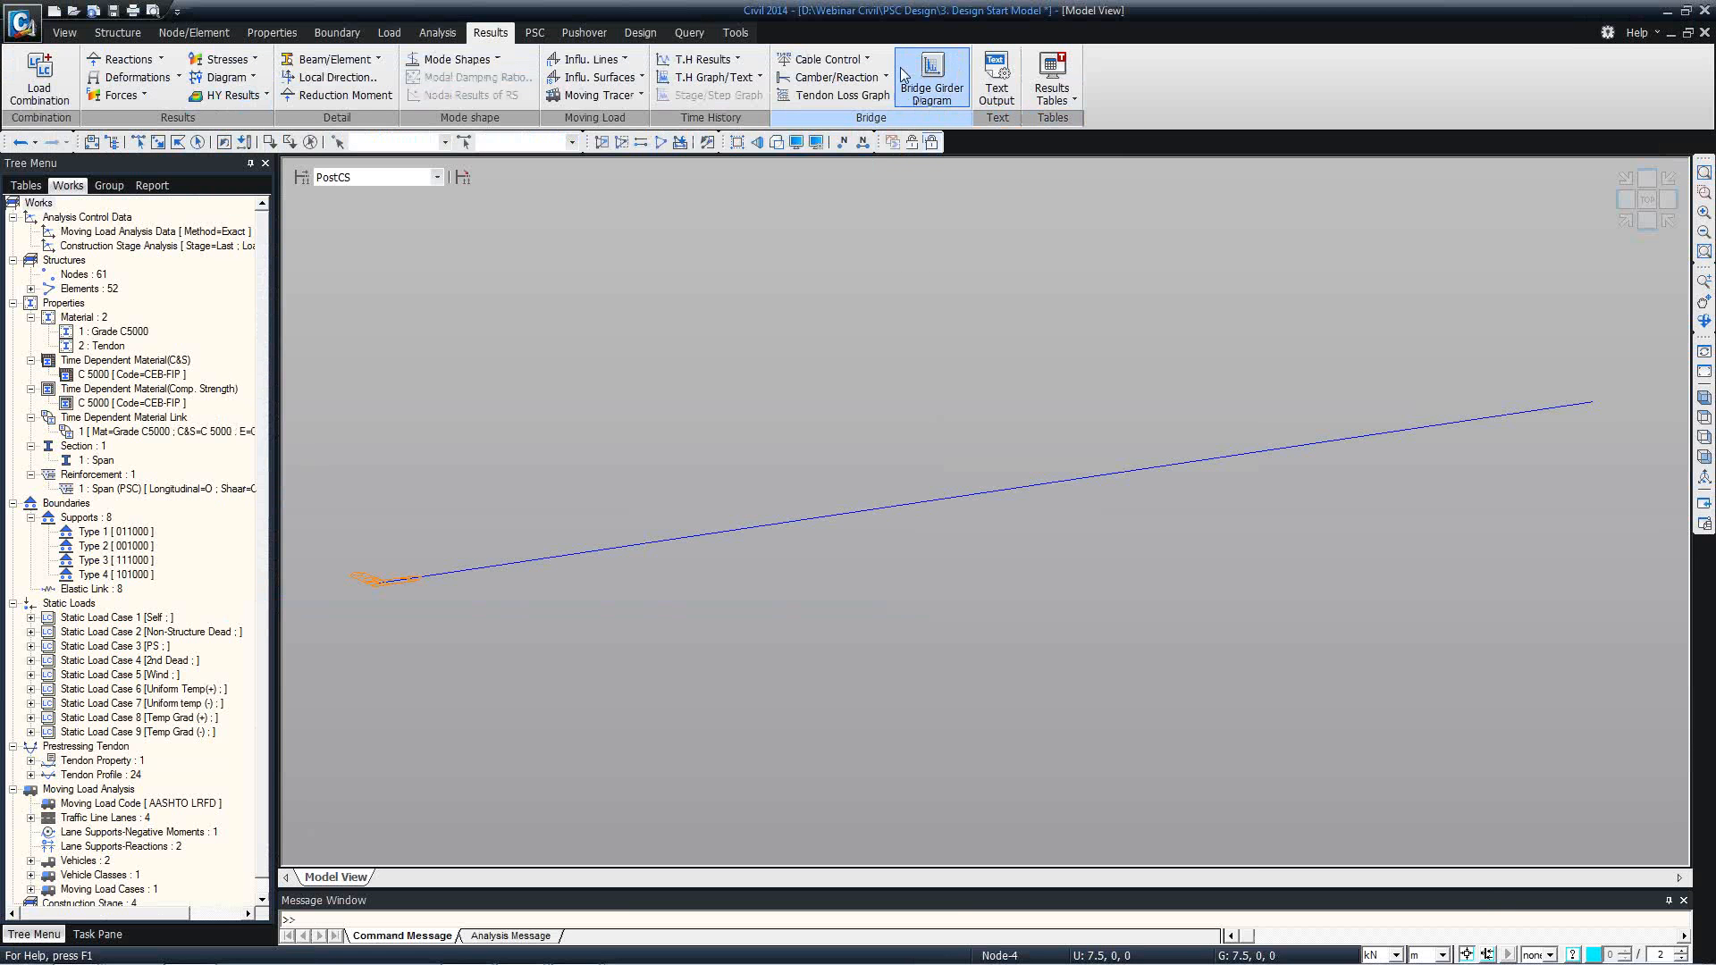
Look through the available PSC design codes, keeping AASHTO-LRFD12 selected.
click(536, 32)
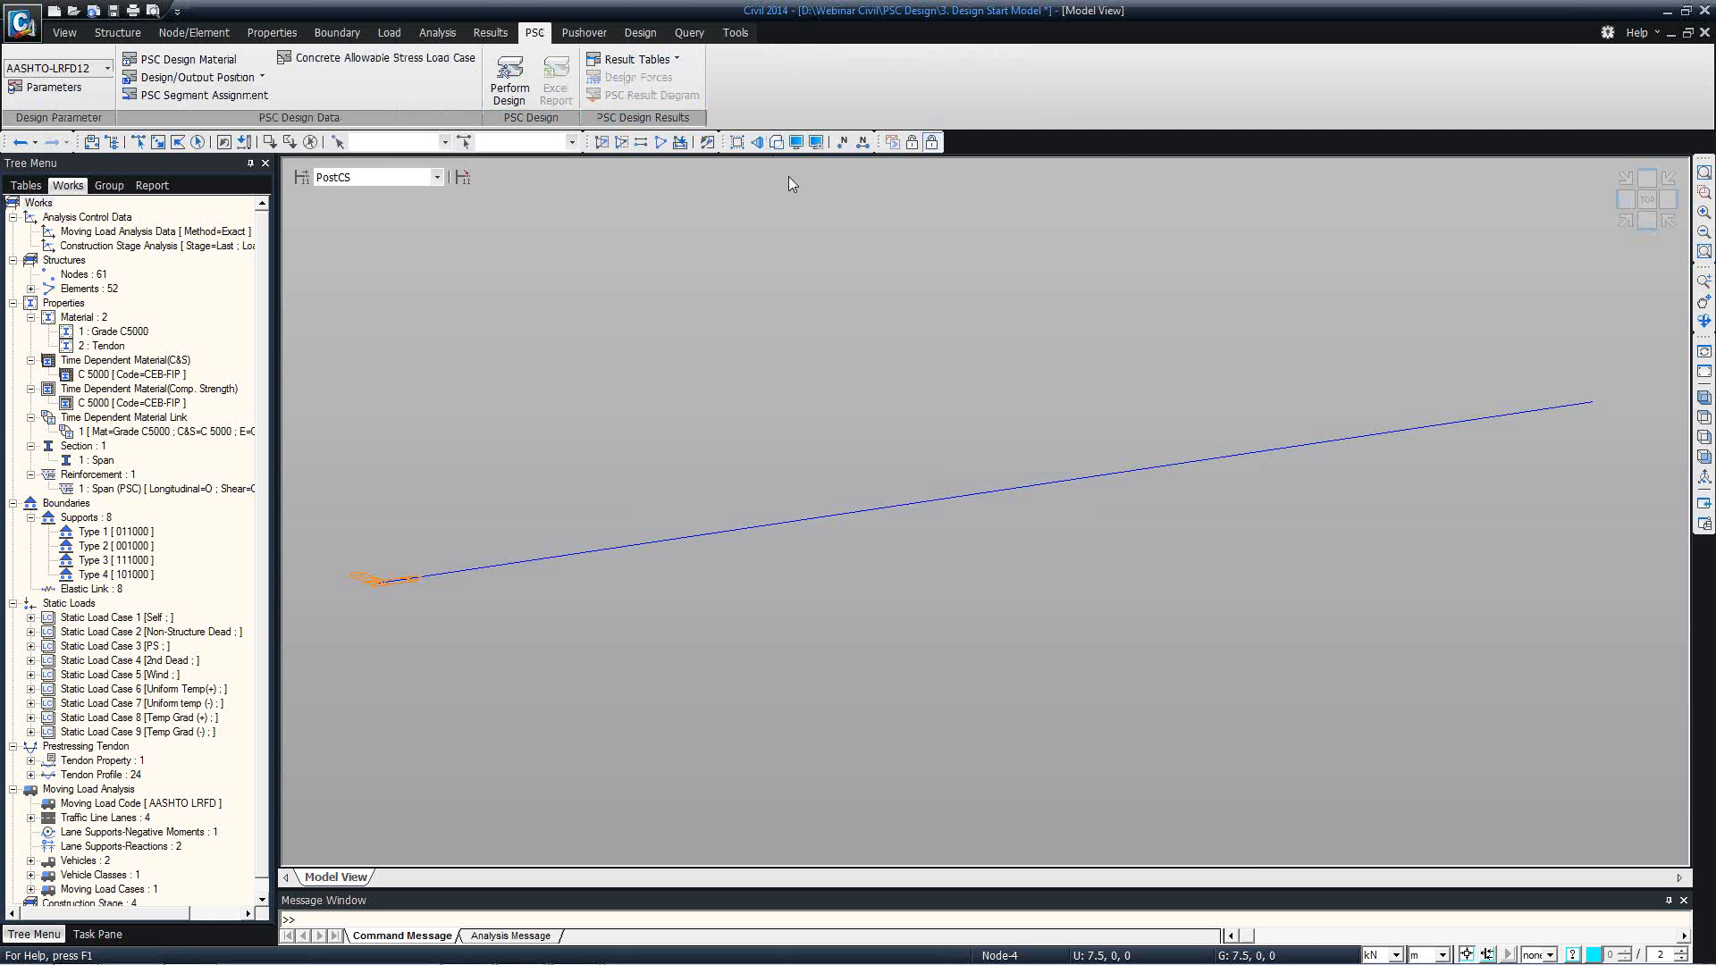
click(106, 70)
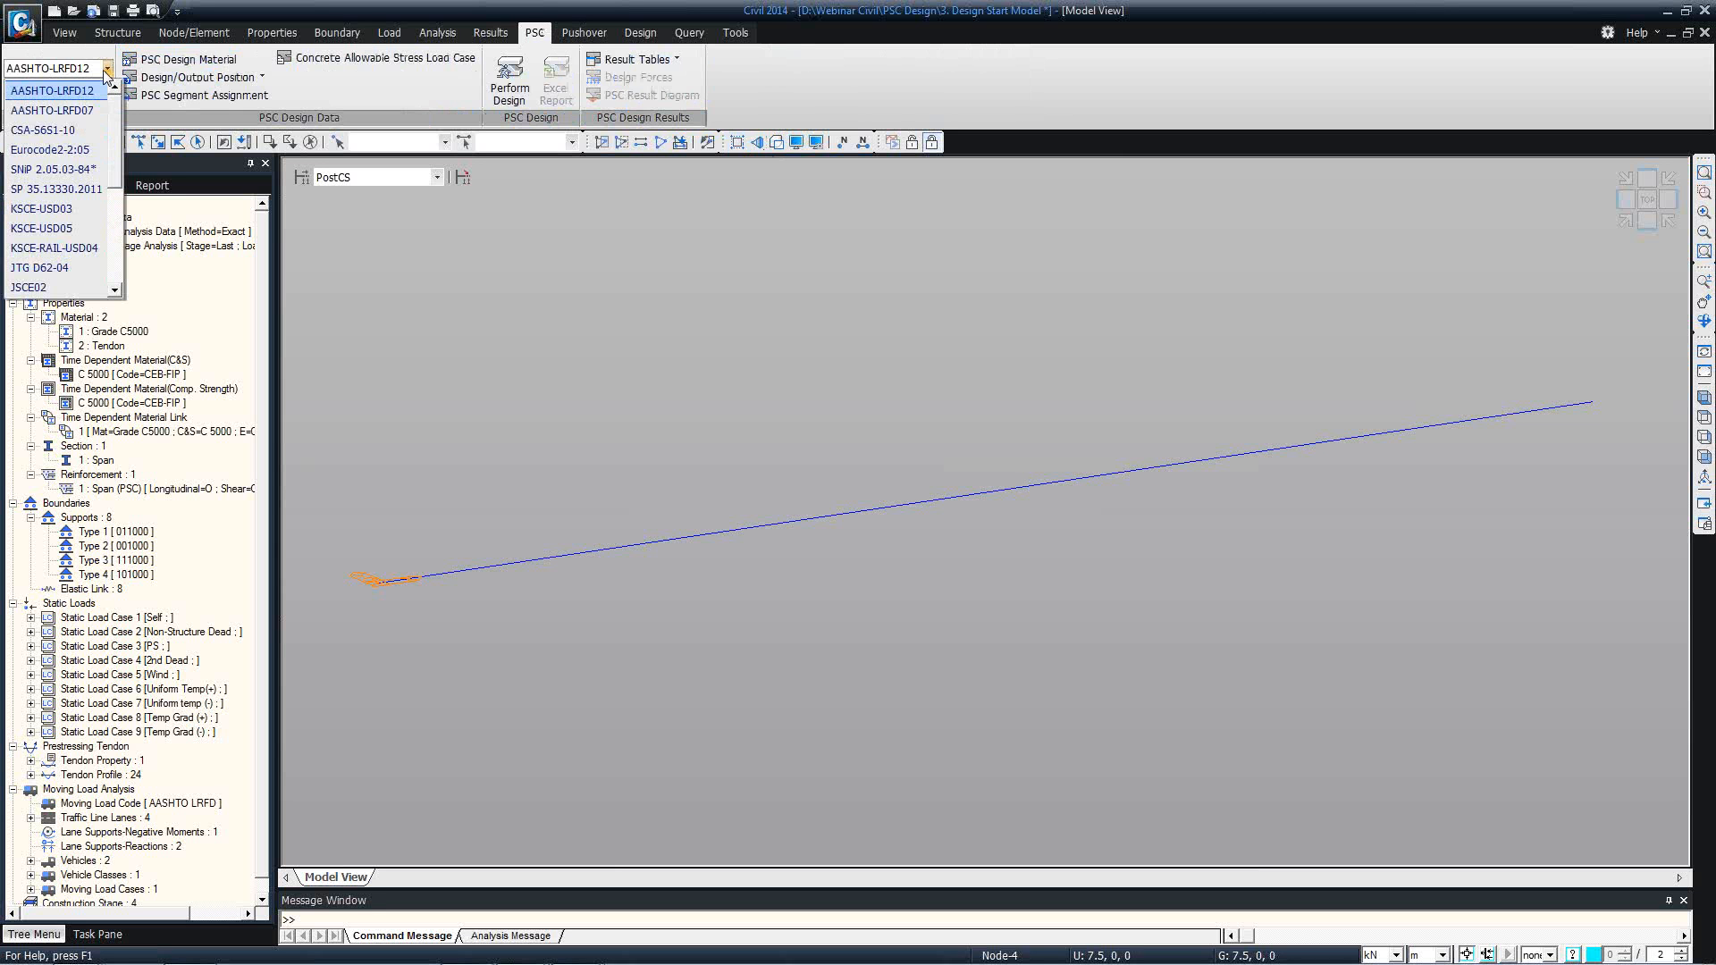
click(105, 71)
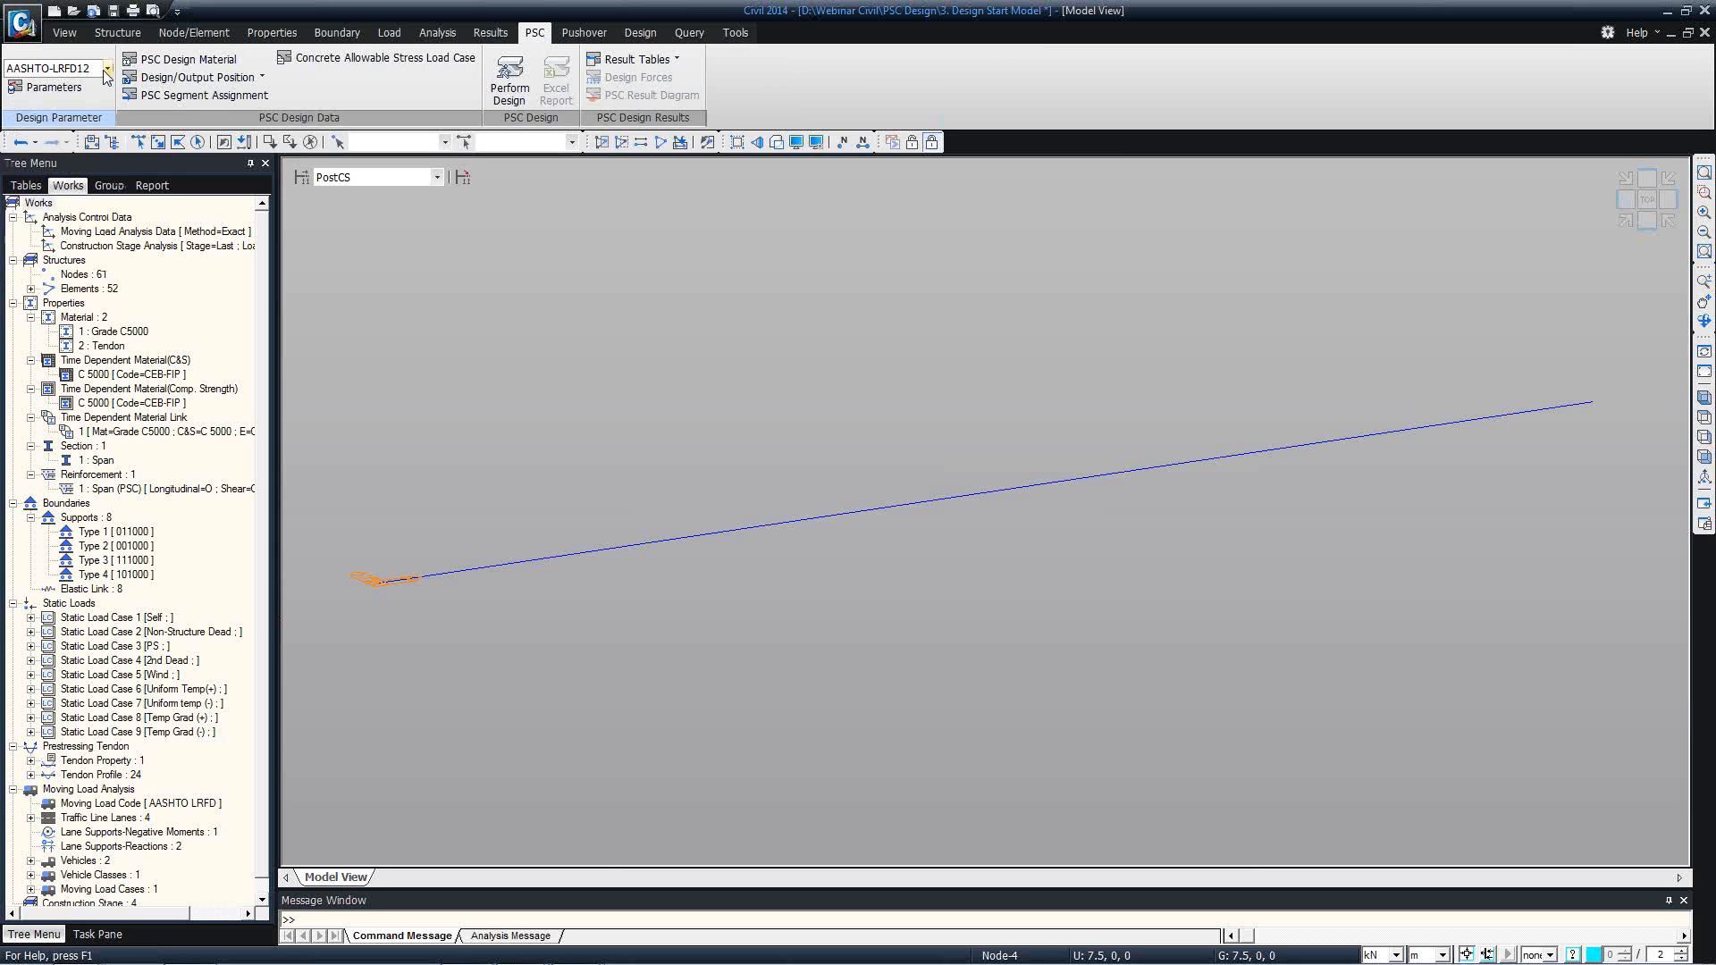
click(104, 70)
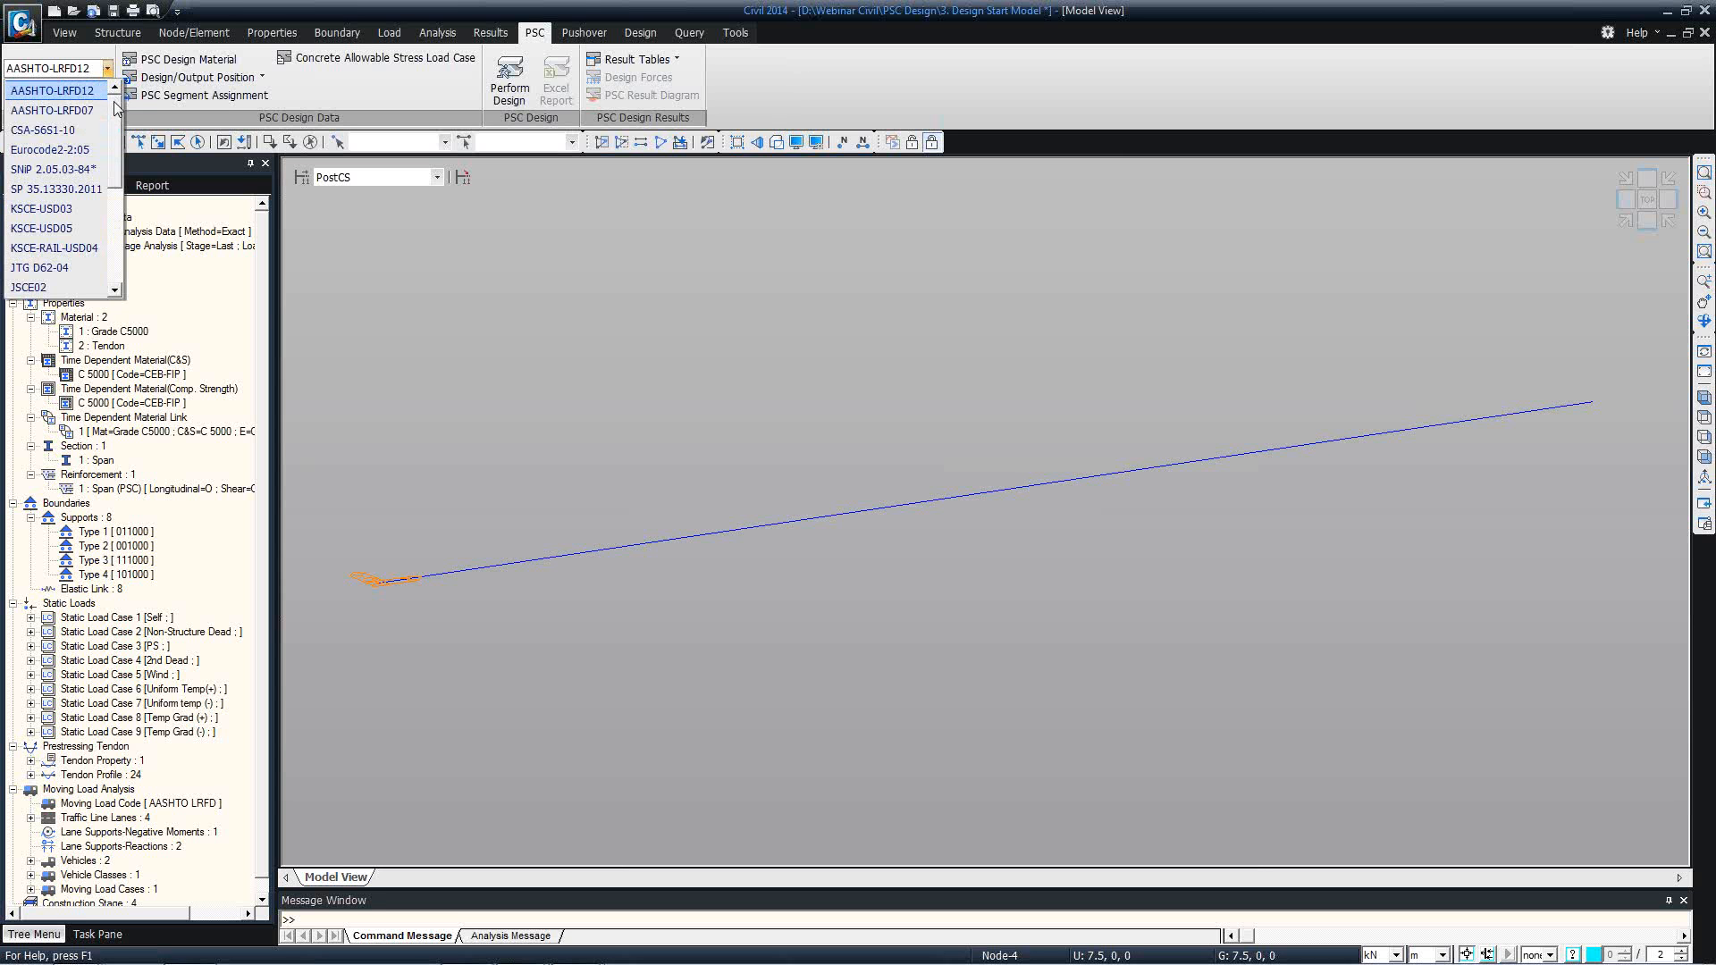
scroll(124, 130, down, 1)
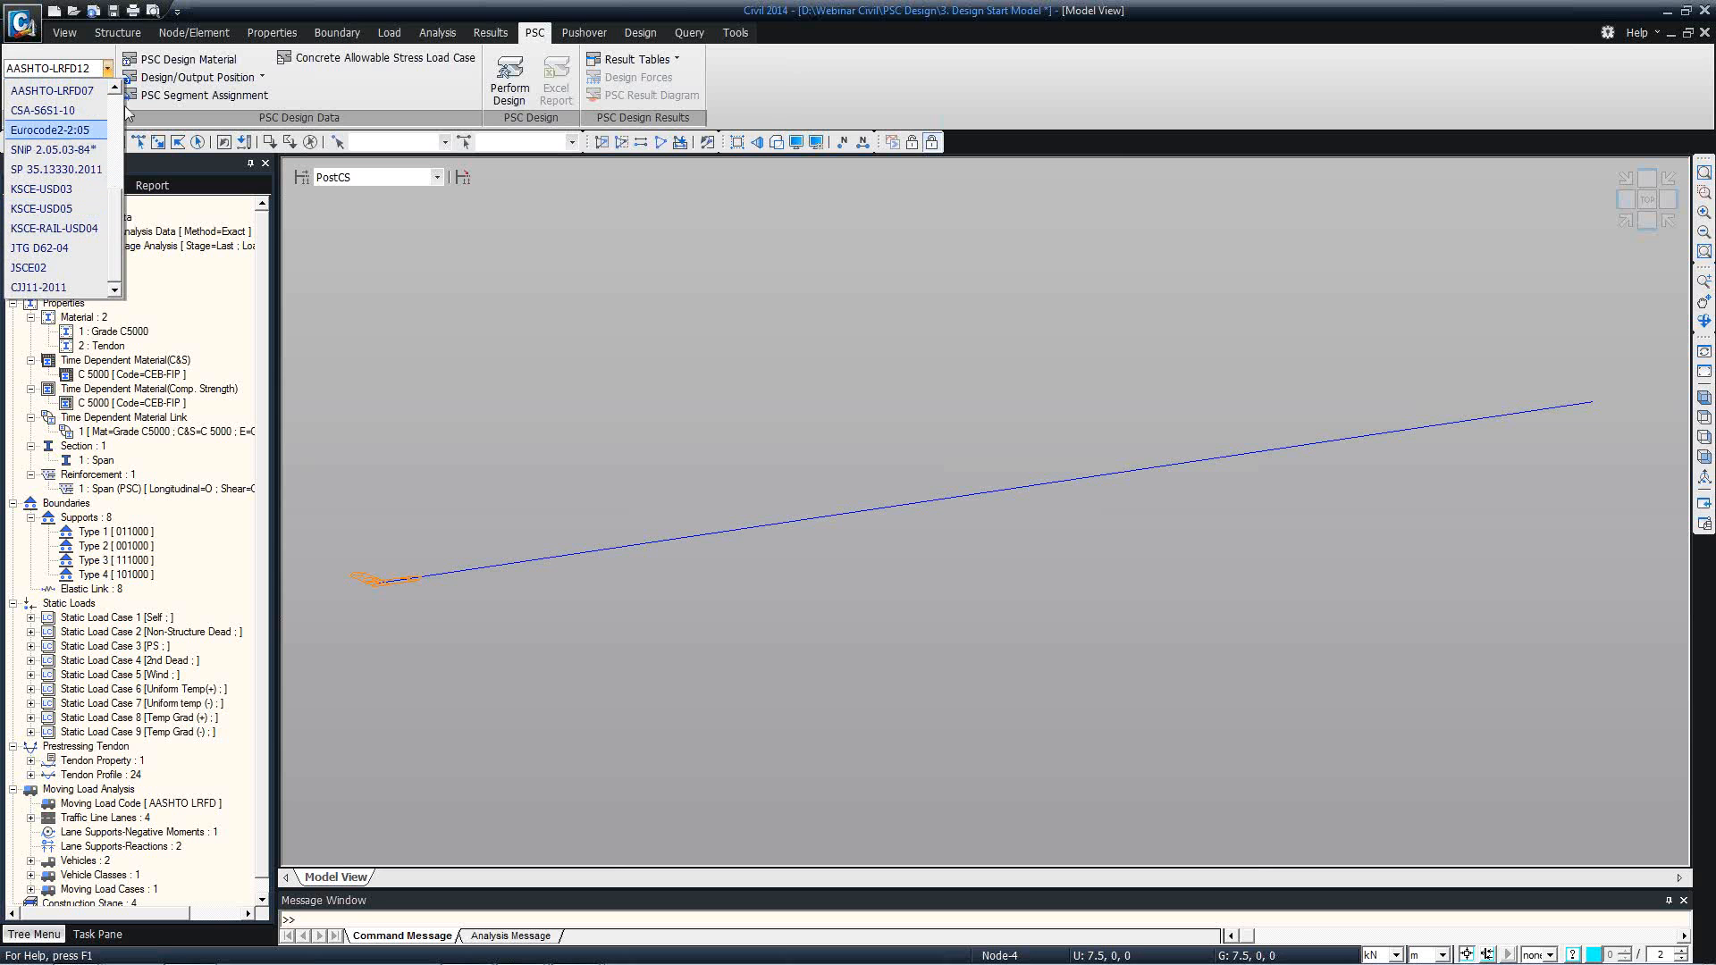
click(111, 73)
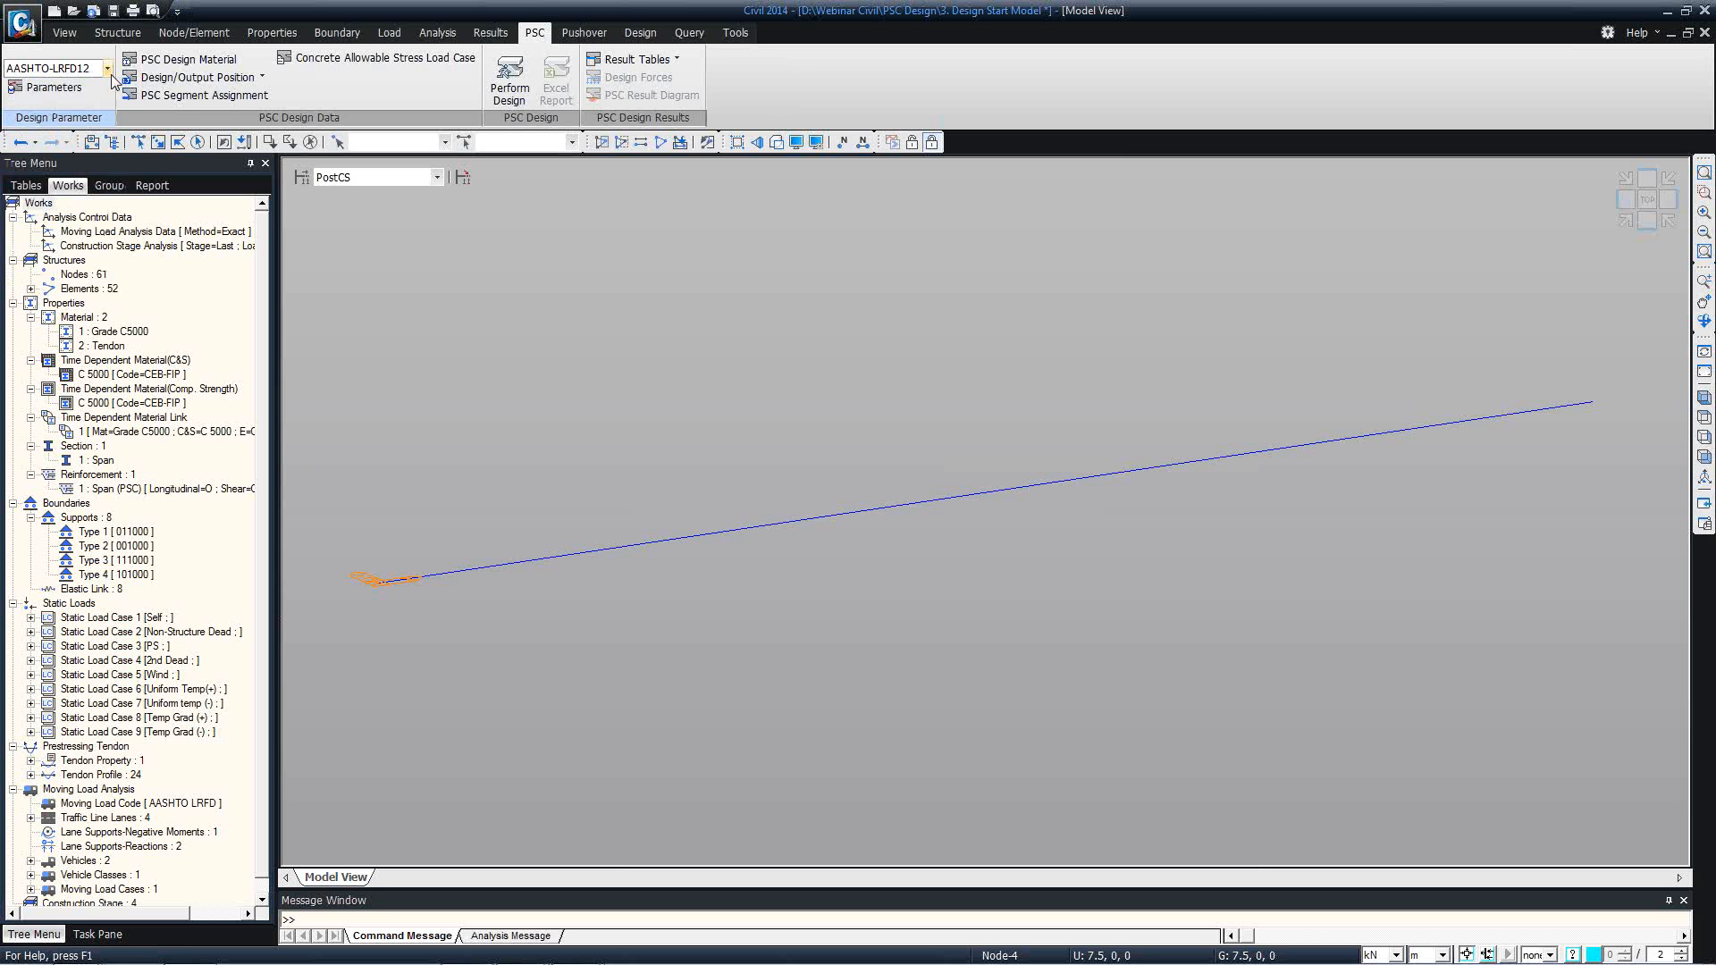
Review the input and output settings of the PSC design parameters and close them without changes.
click(55, 87)
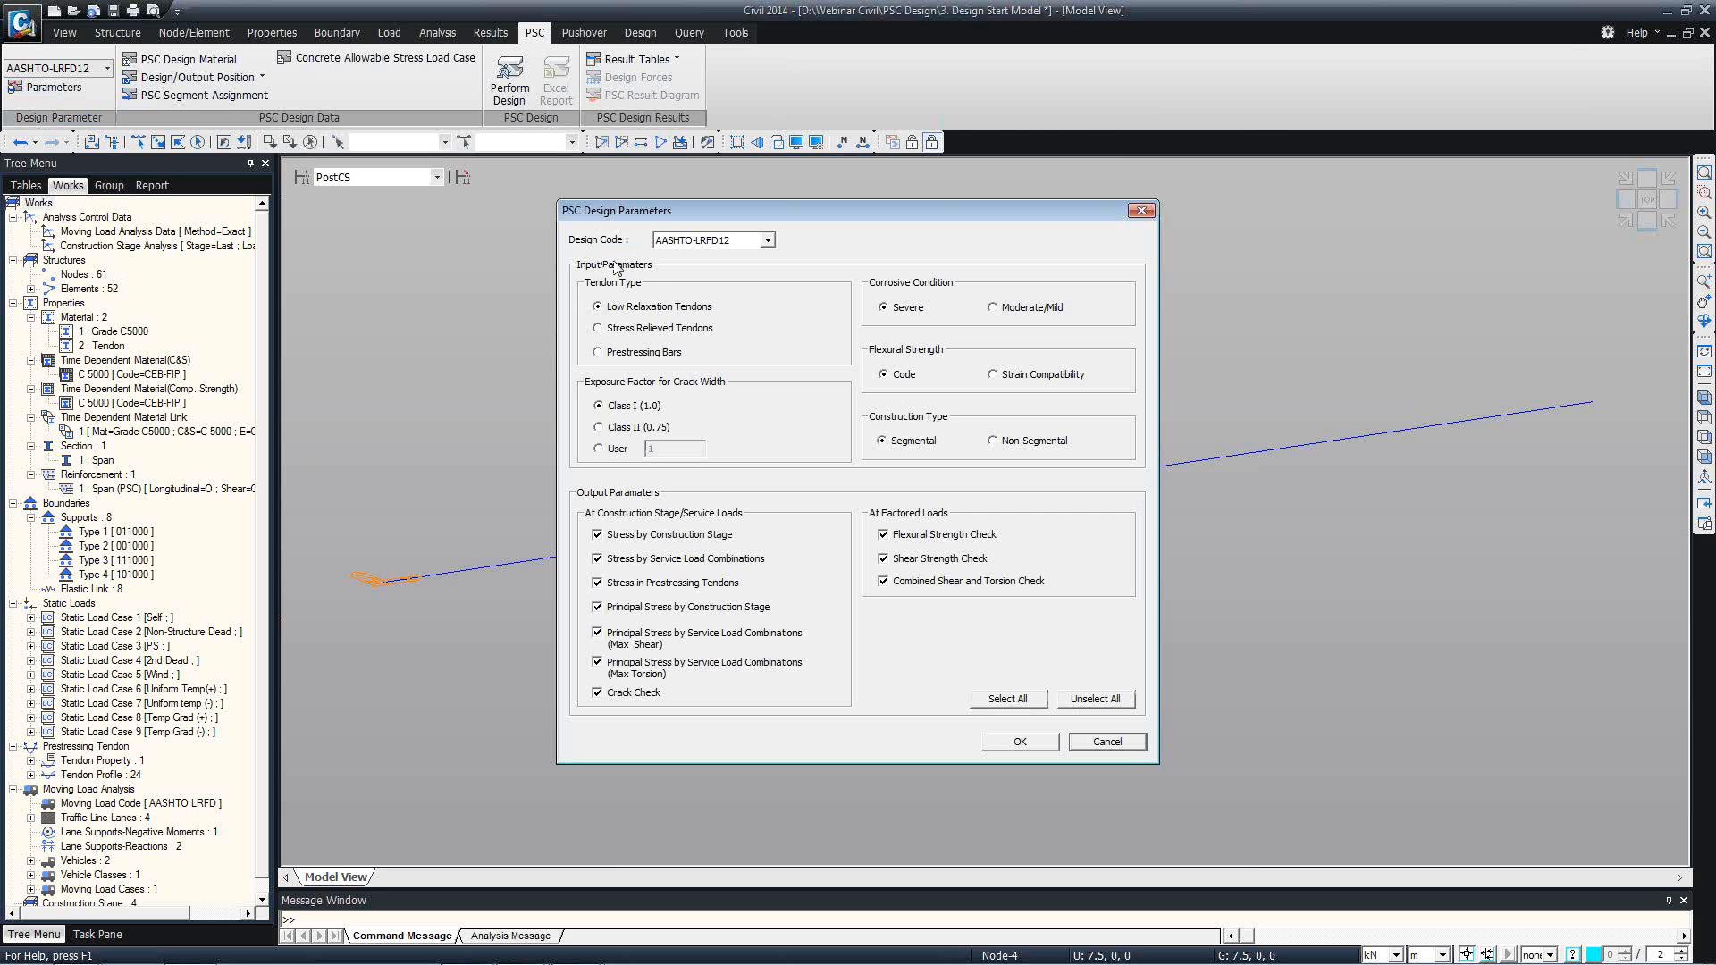
drag(646, 214, 394, 170)
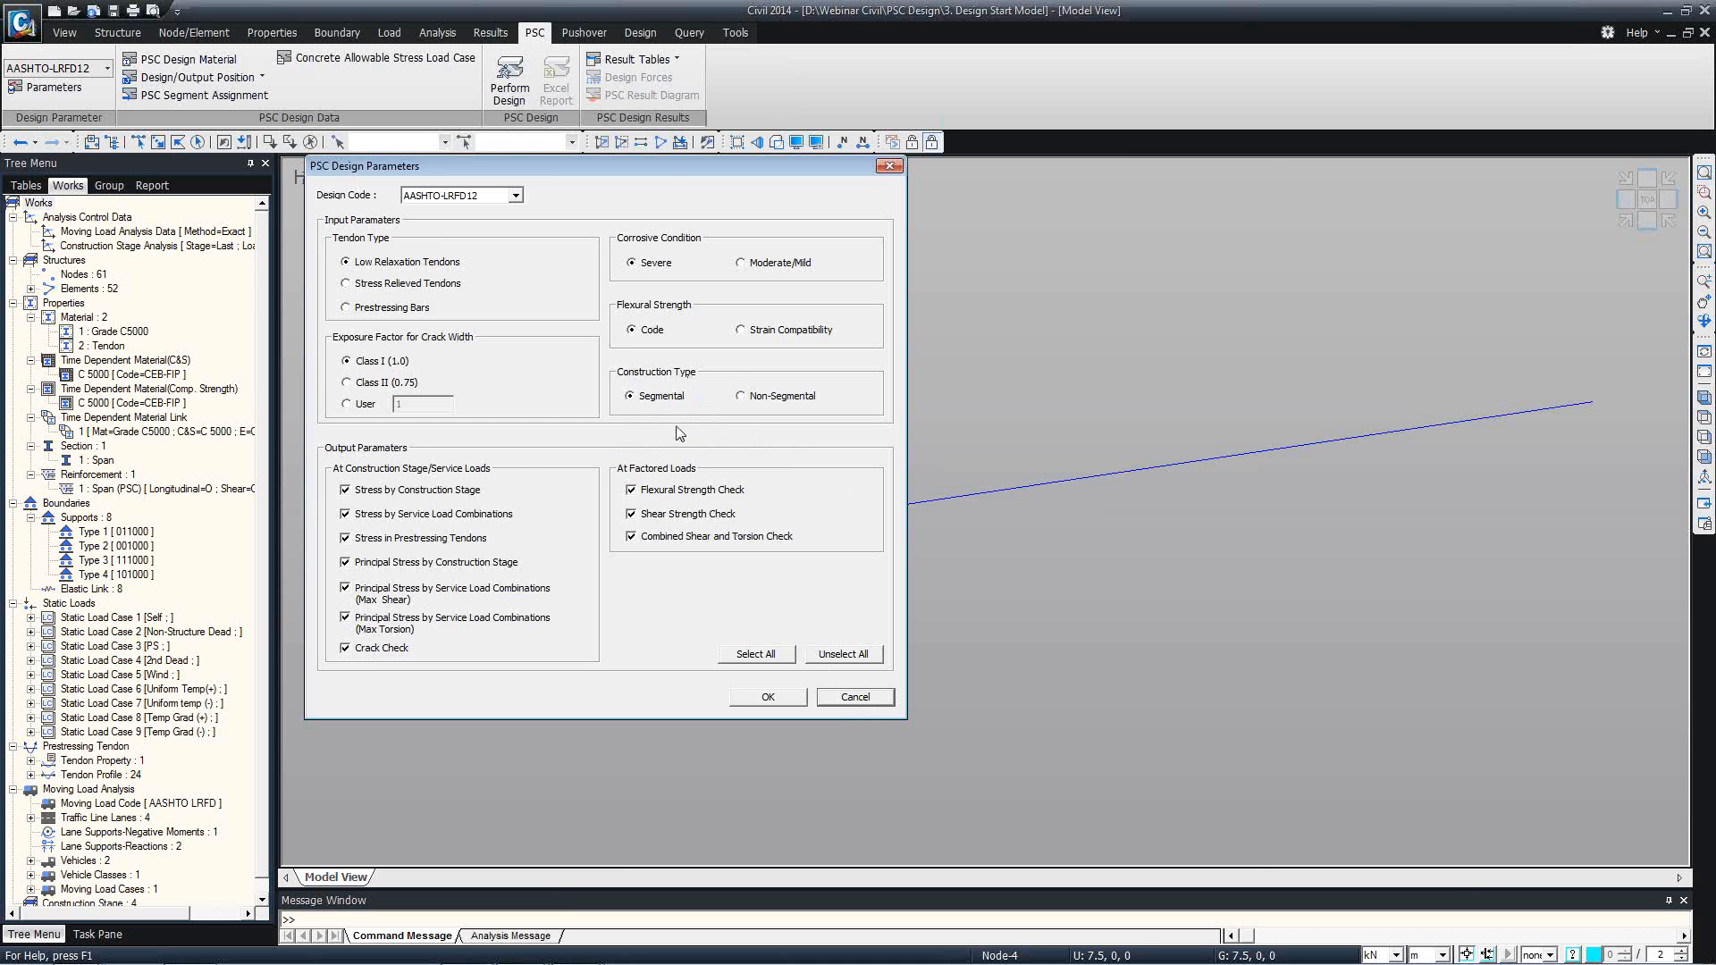
click(837, 698)
Review the moment and shear PSC design positions assigned to the elements in their table, and close the table.
click(260, 79)
click(231, 100)
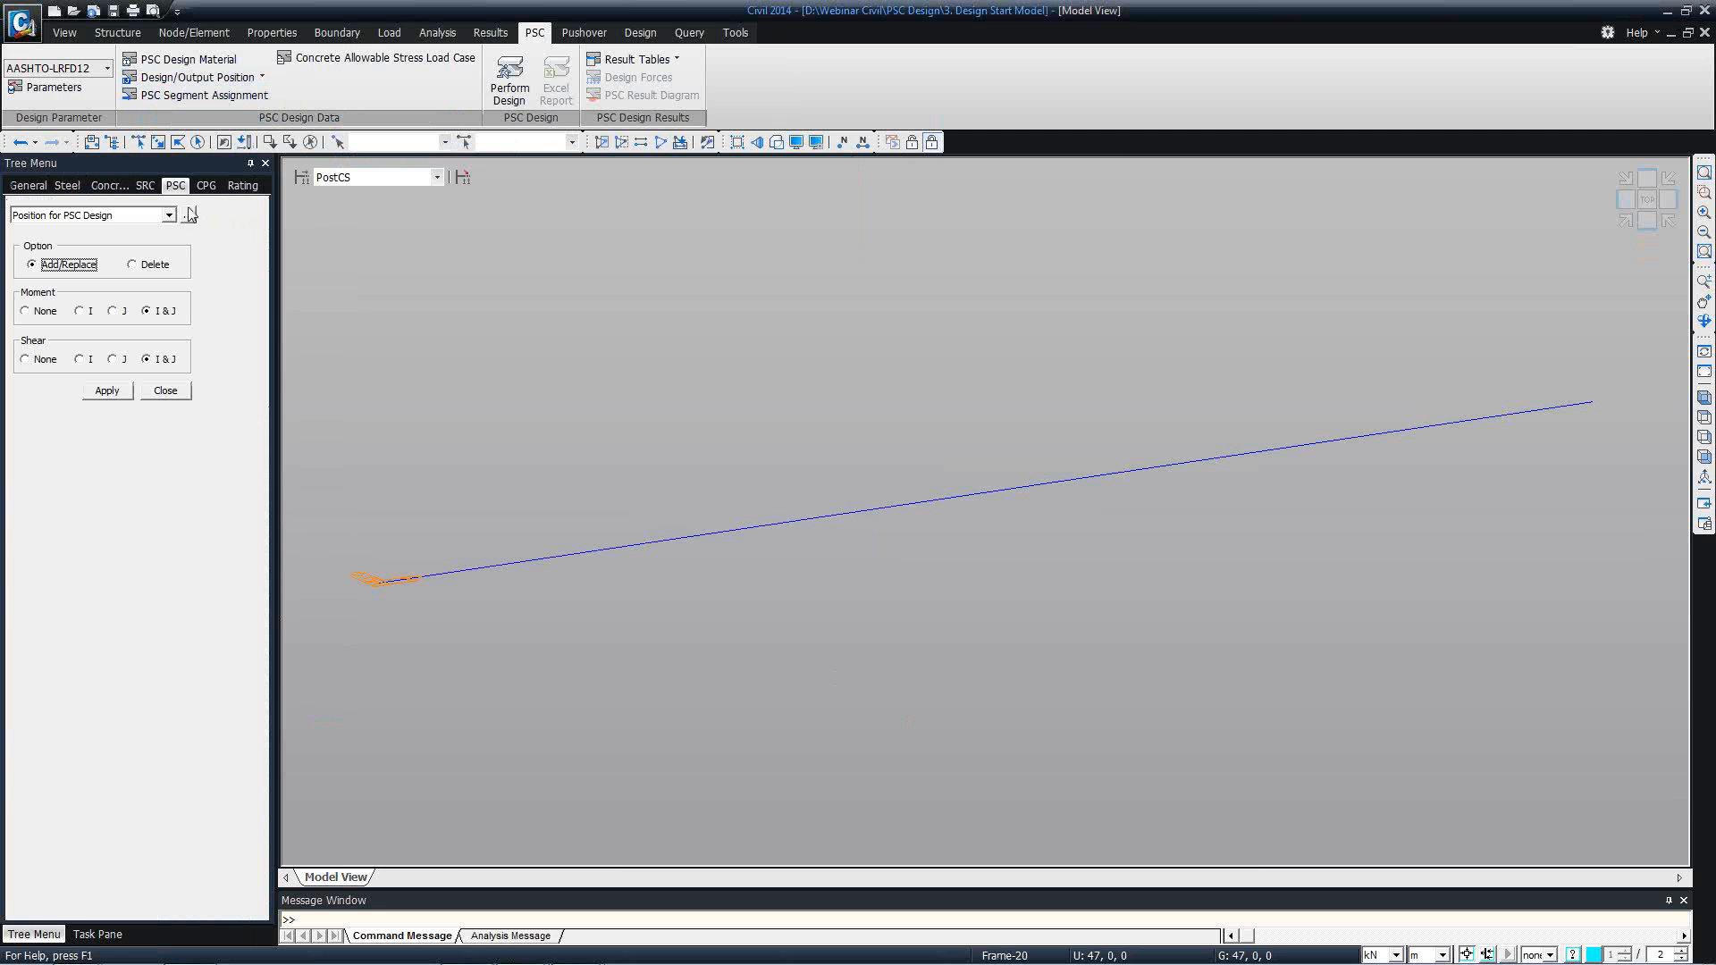
click(188, 214)
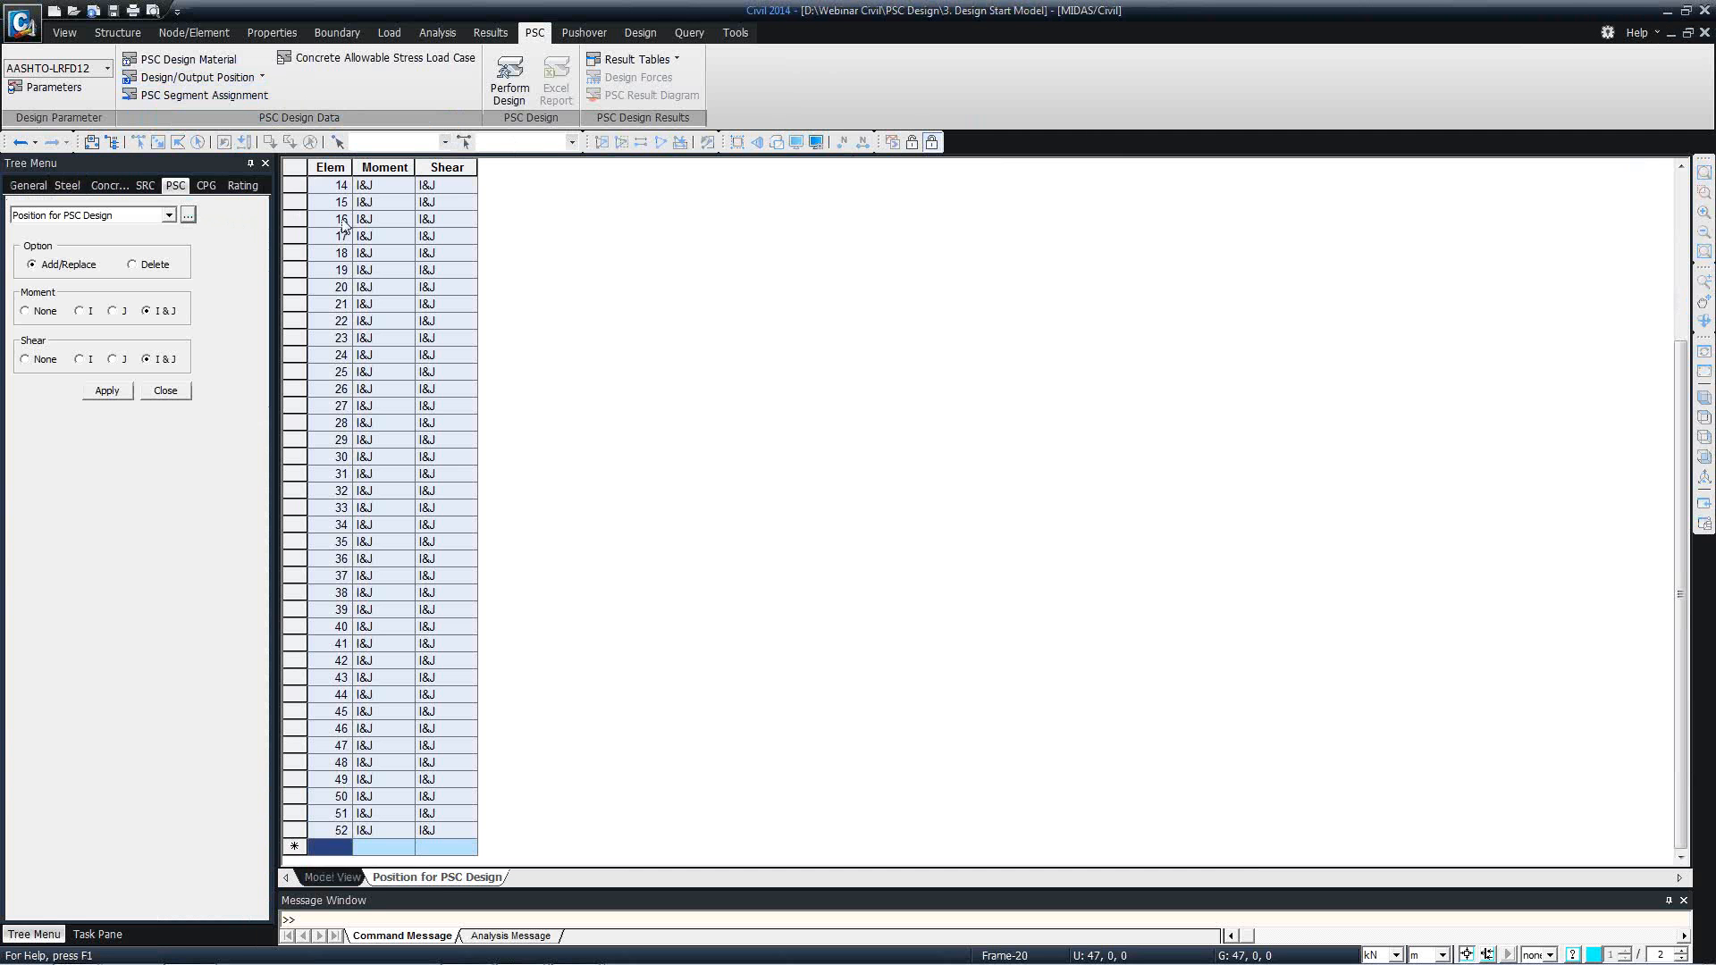
scroll(360, 313, up, 4)
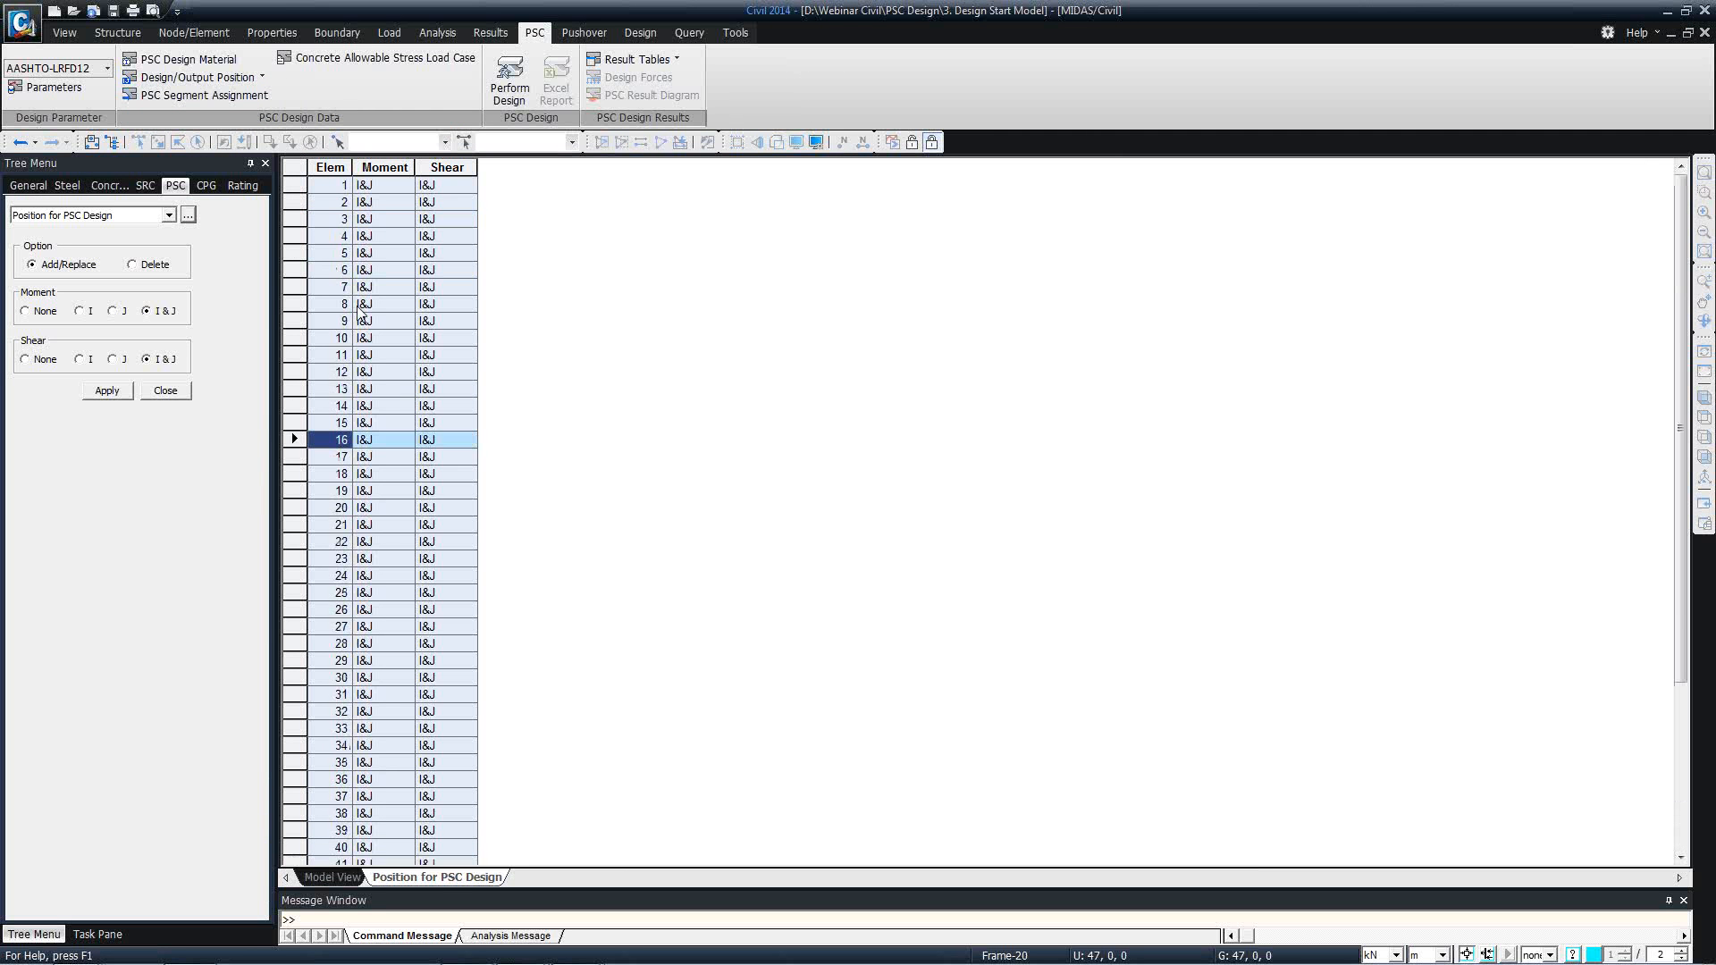
scroll(360, 313, down, 4)
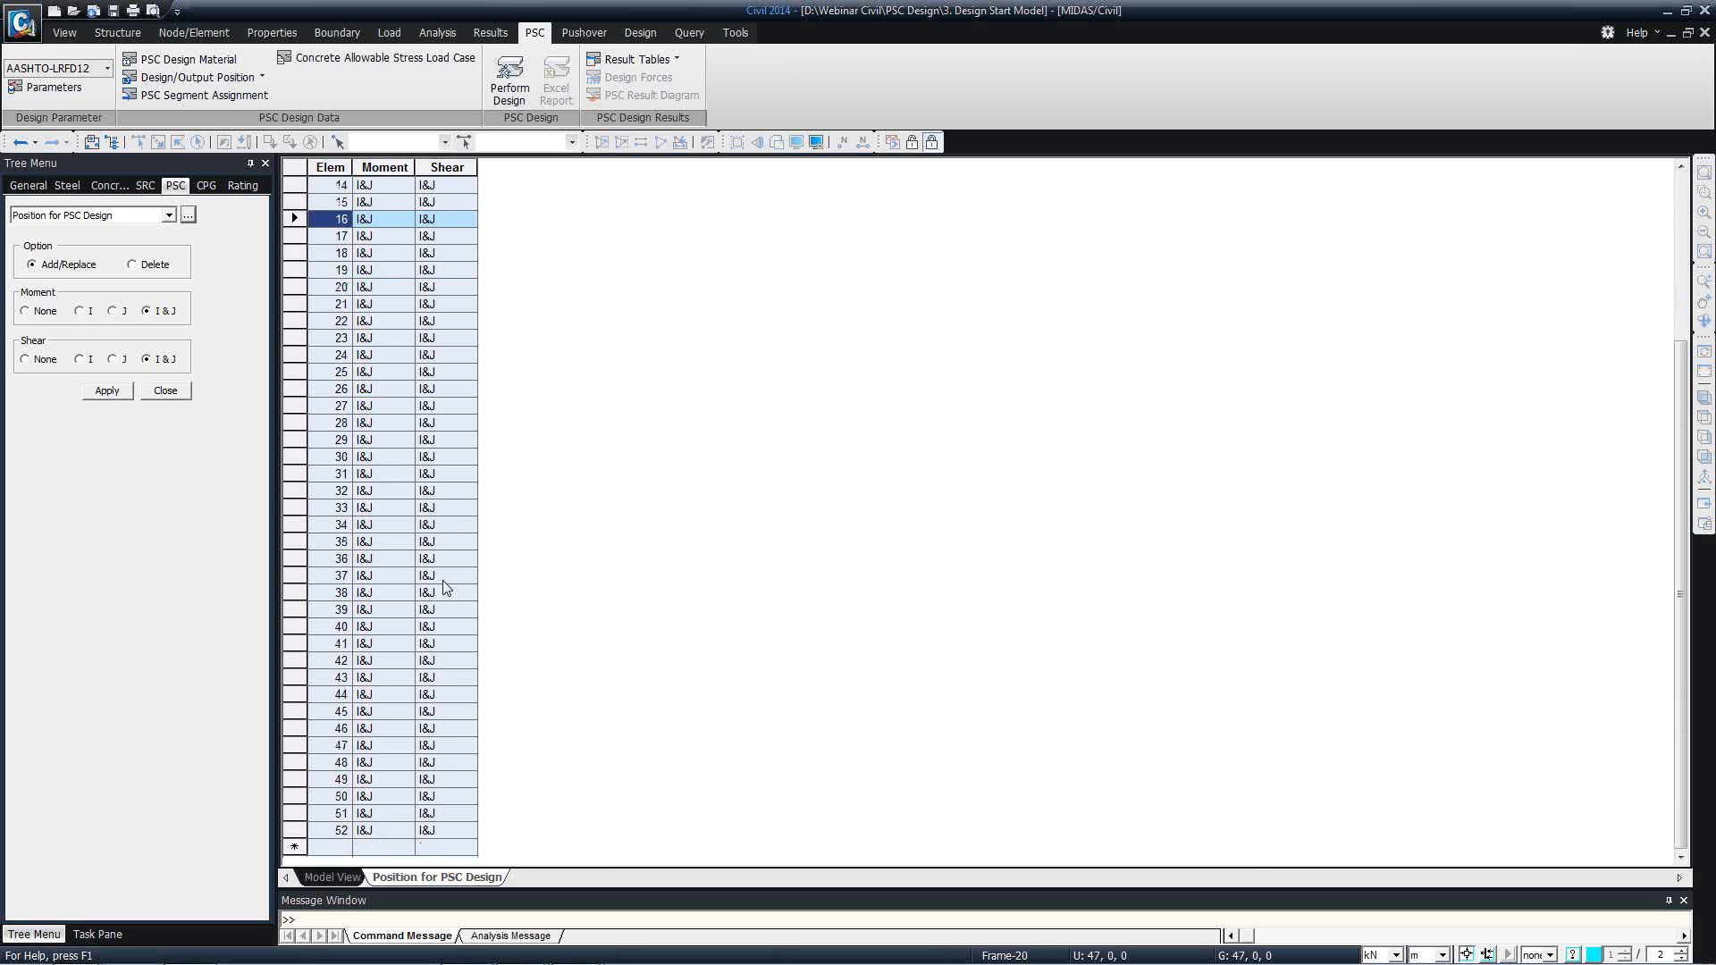
right_click(432, 885)
click(469, 909)
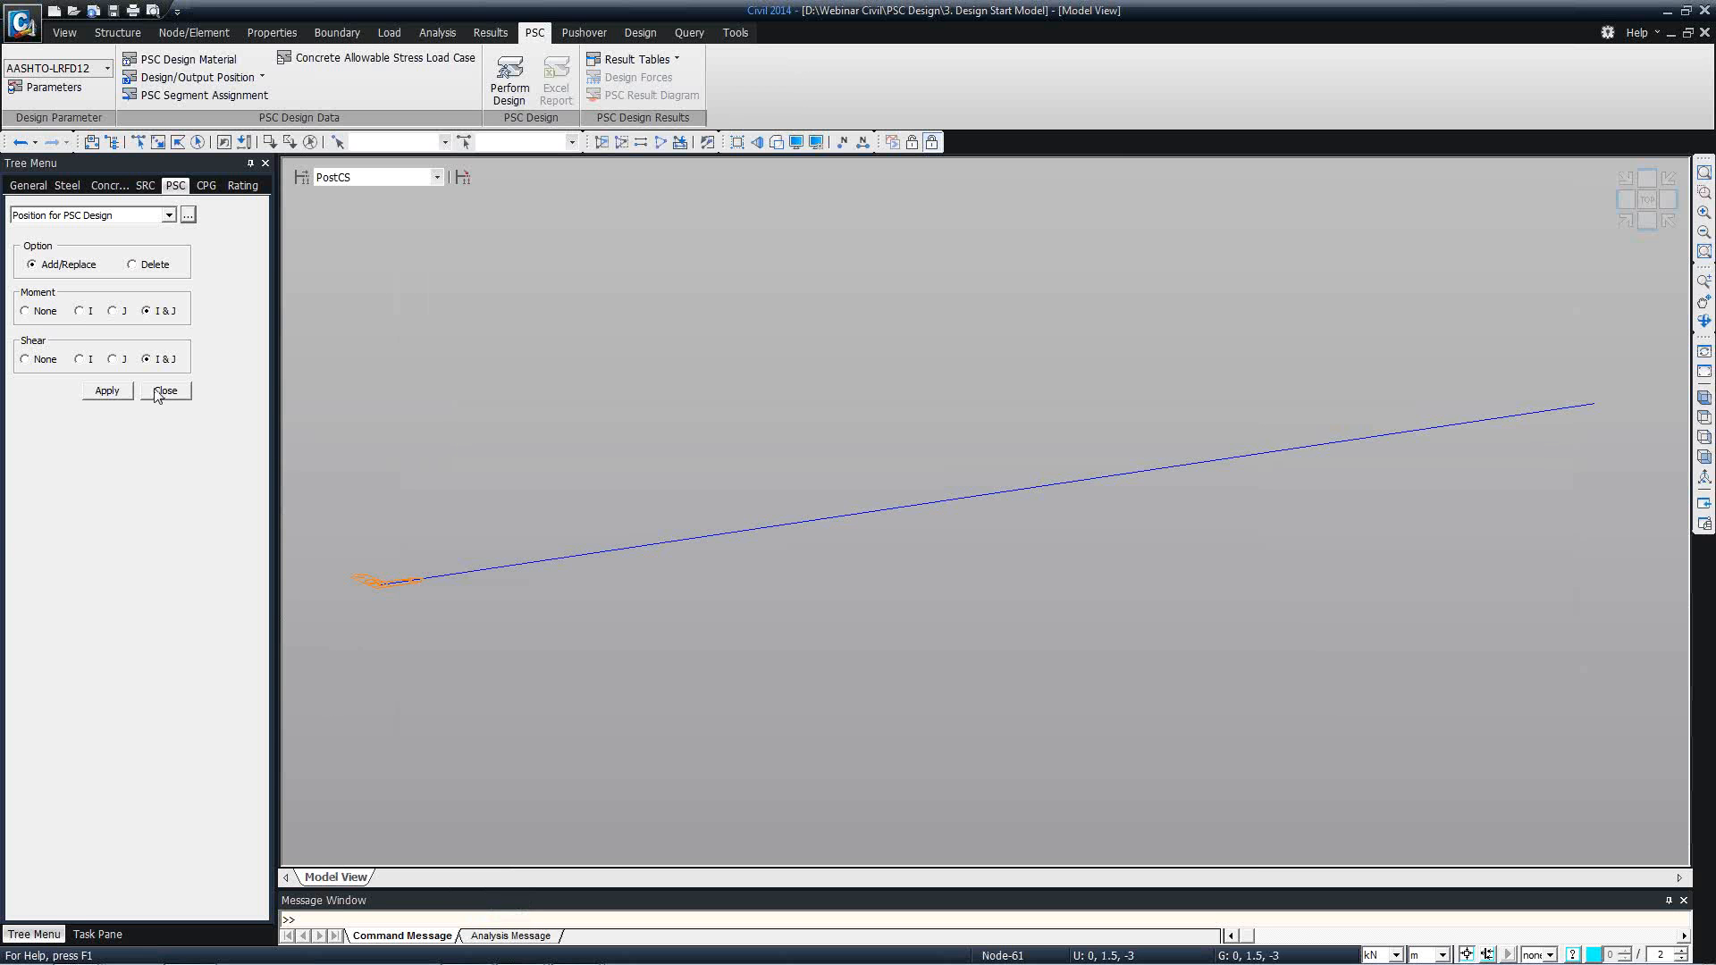
Review the PSC output positions for moment, shear and torsion strength in their table, and close it.
click(234, 77)
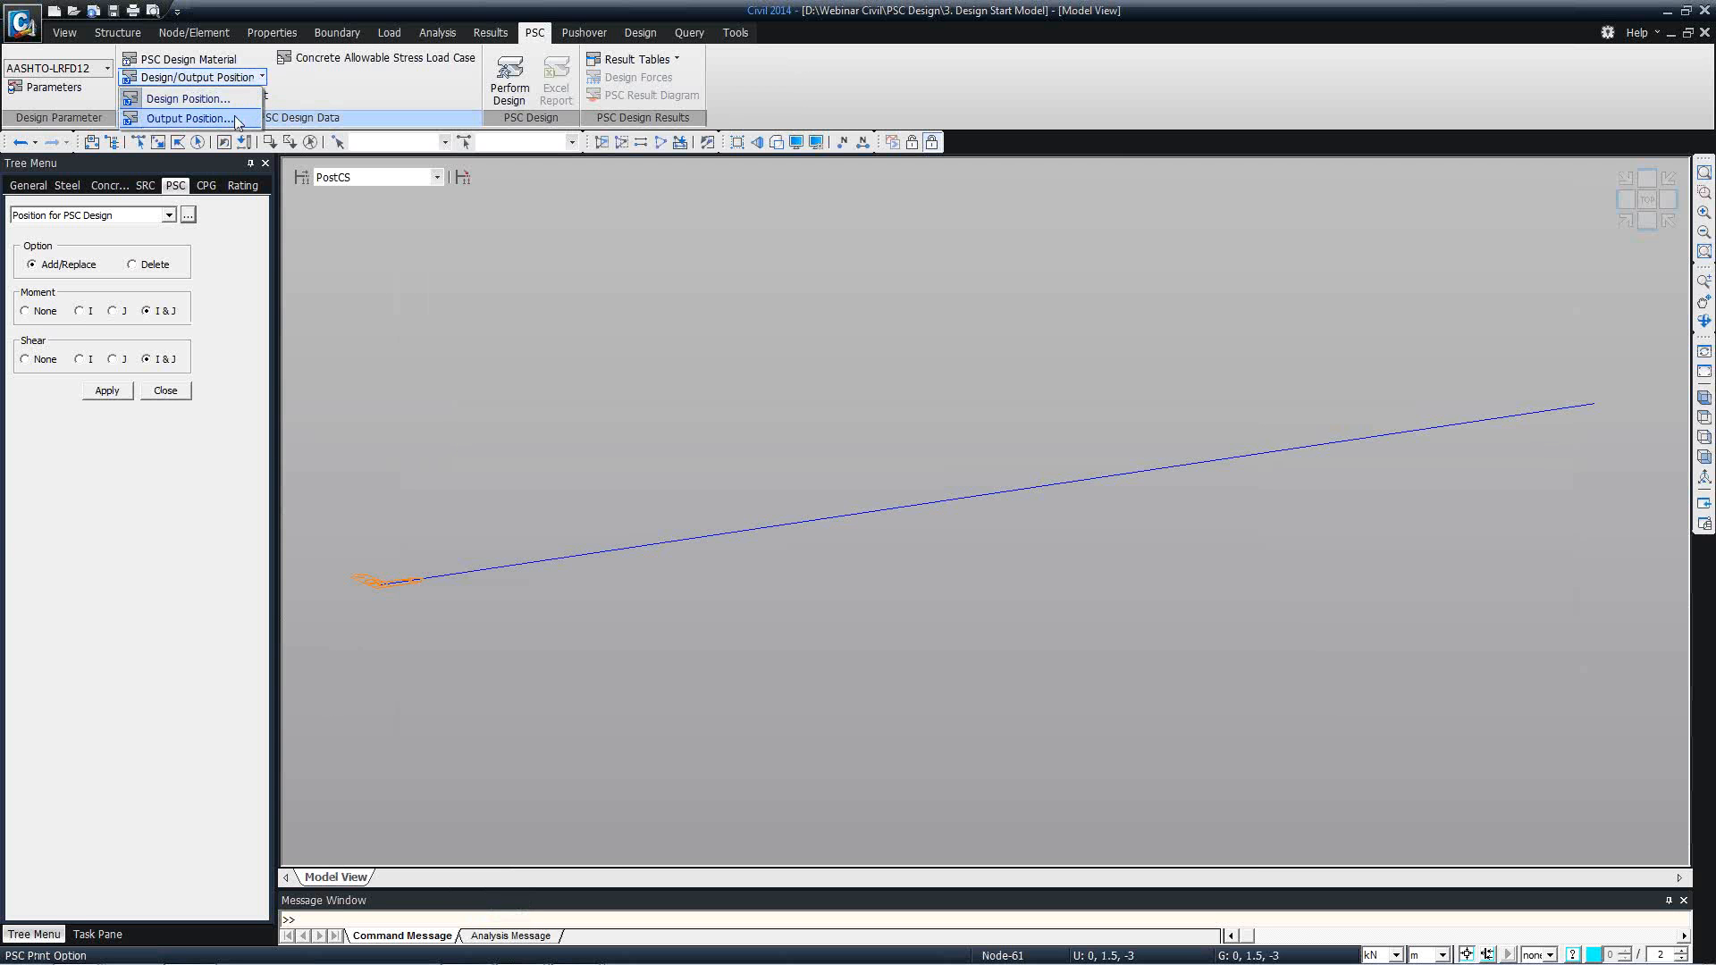
click(238, 120)
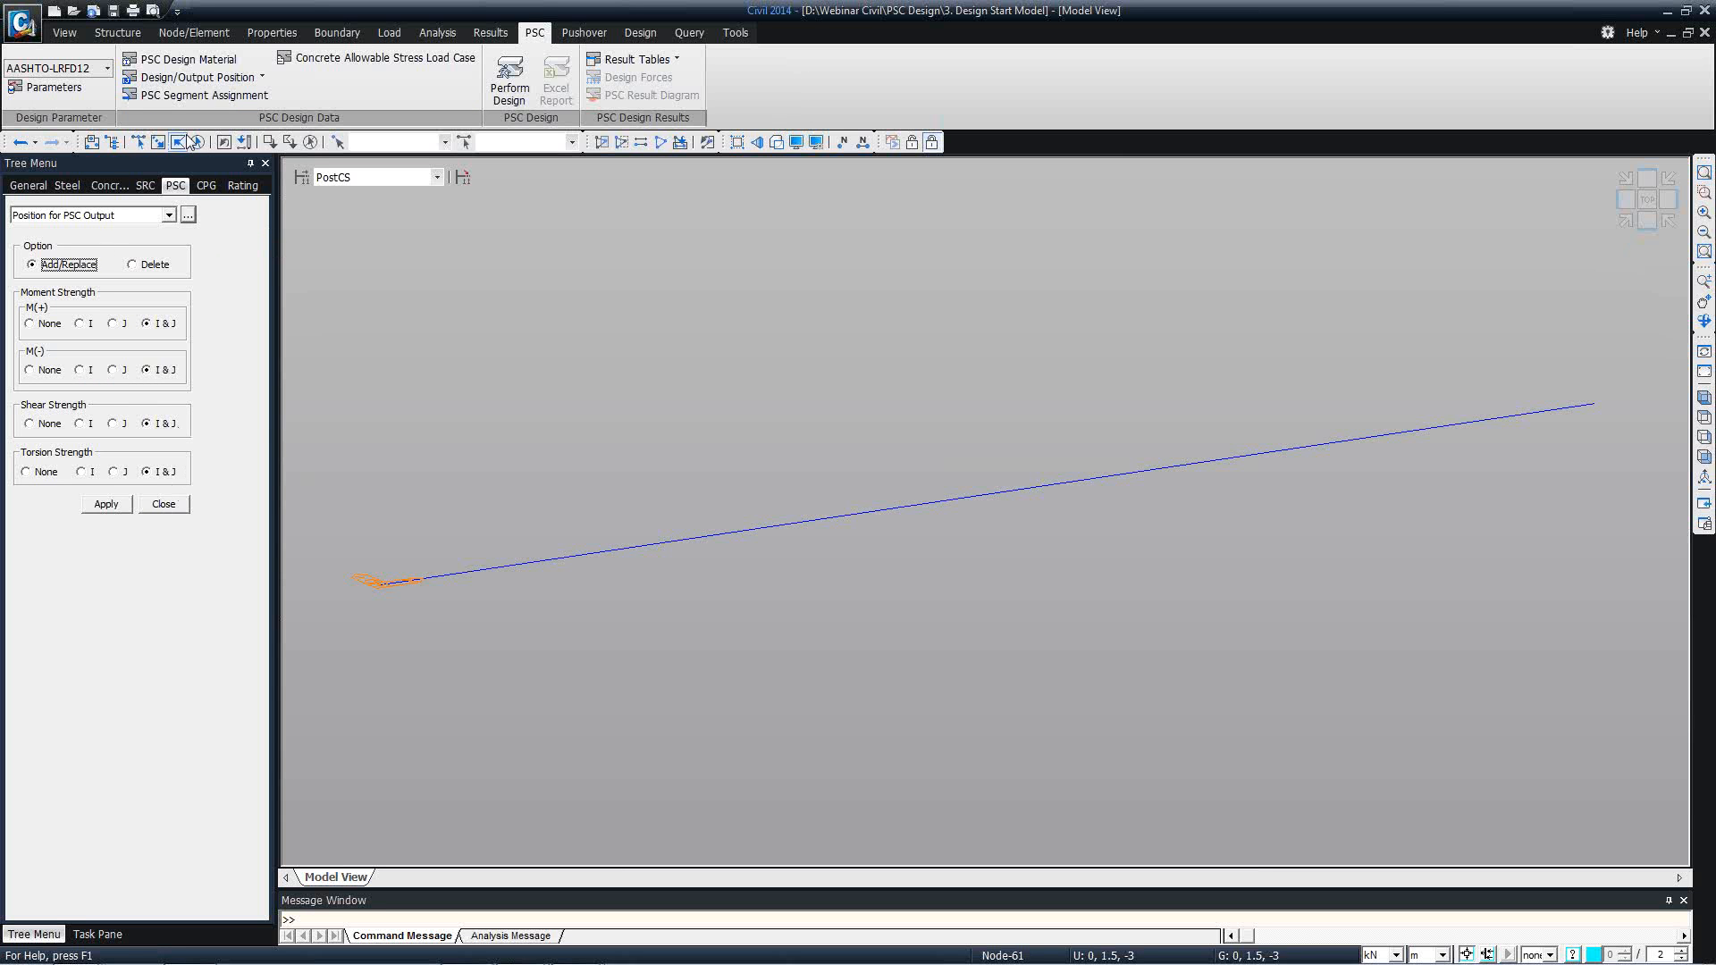
click(188, 216)
click(360, 204)
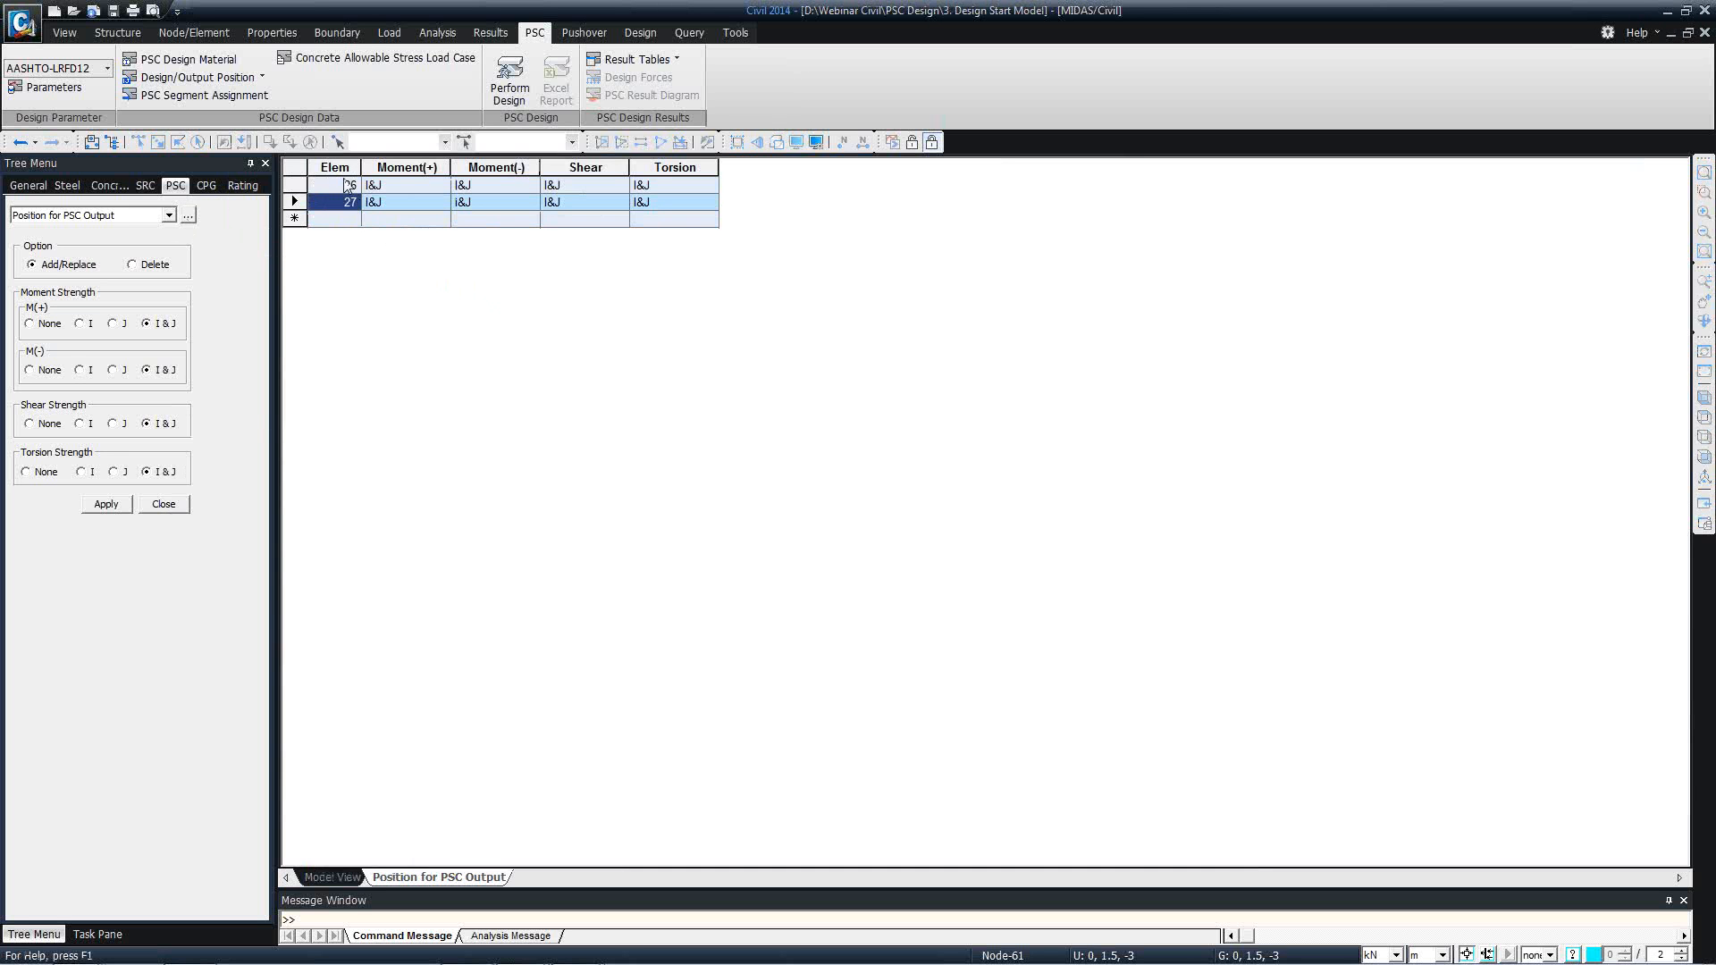
click(163, 505)
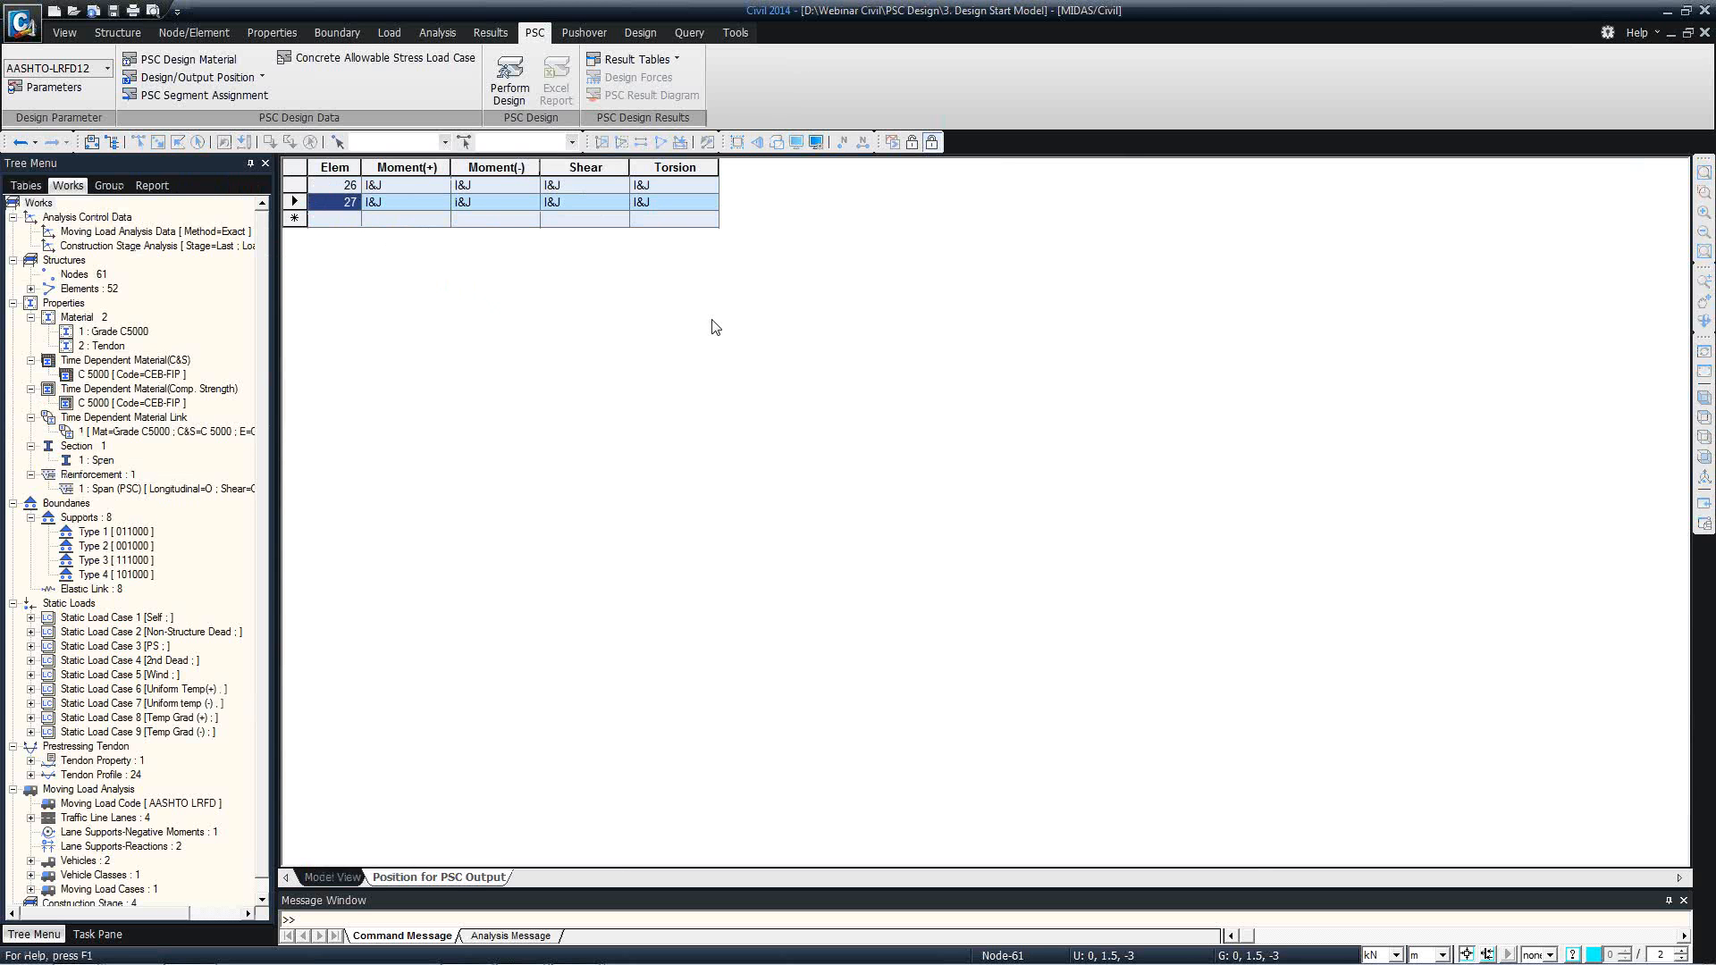
right_click(459, 878)
click(492, 908)
Perform the PSC design and enlarge the message area to show the design log.
click(512, 82)
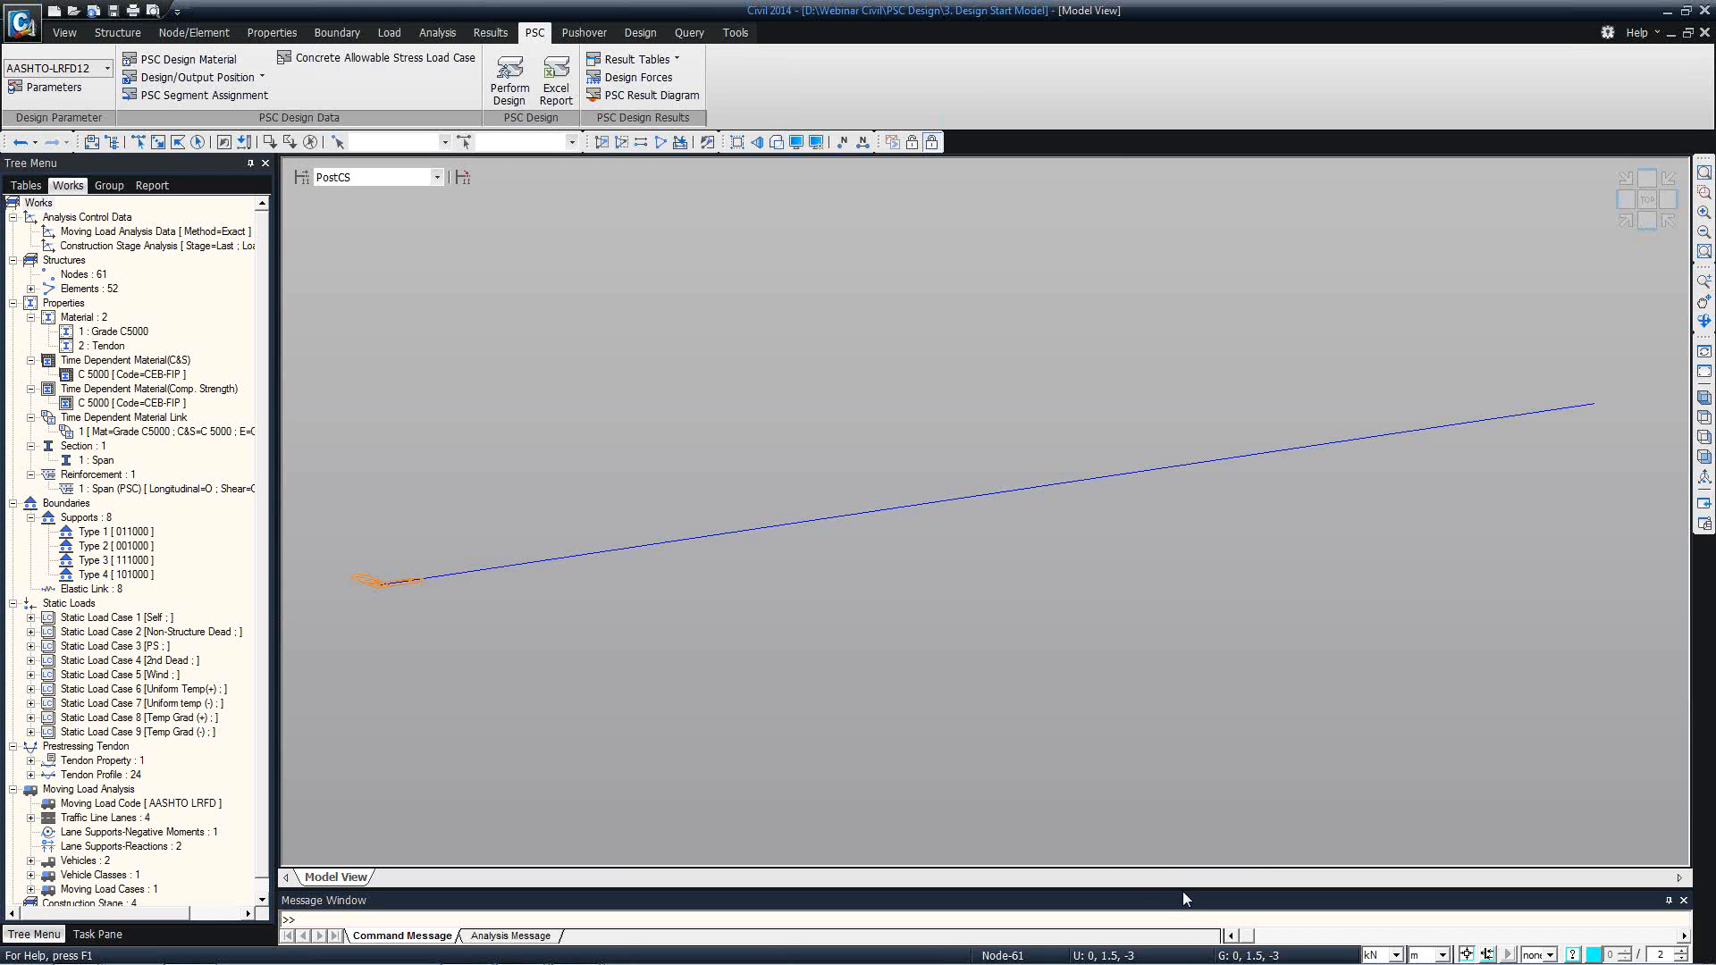
drag(1183, 892, 1152, 824)
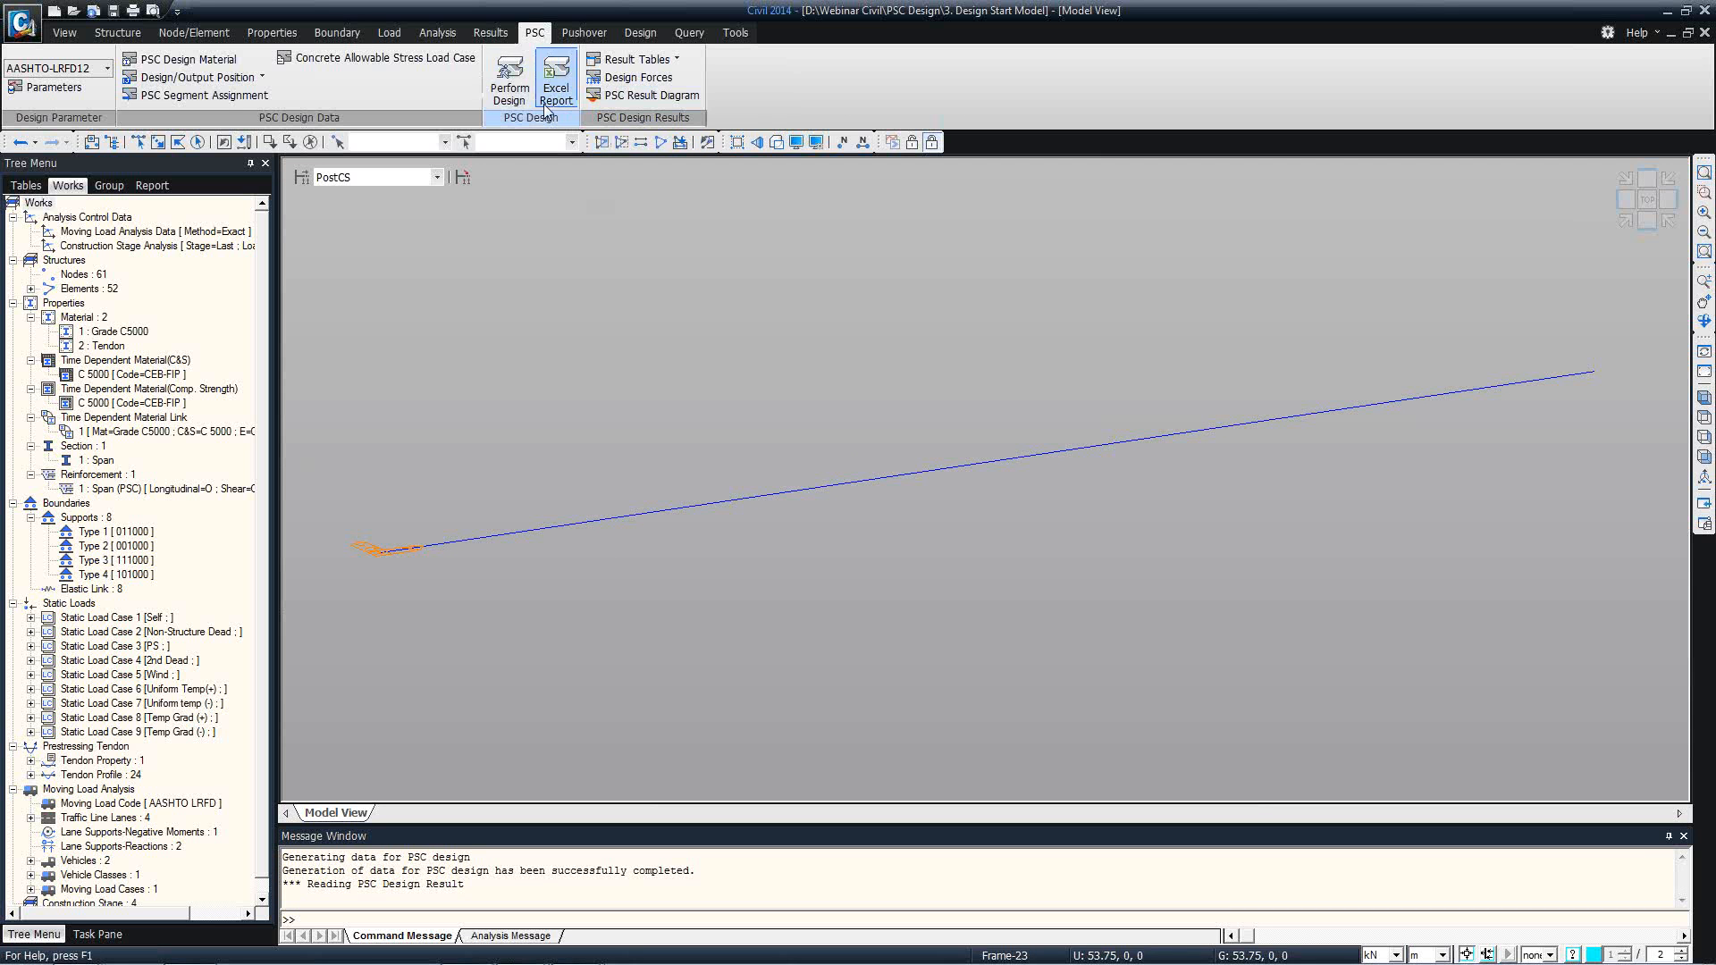
Open the stress check table for cross sections at a construction stage, showing only Compression records for both element parts.
click(666, 63)
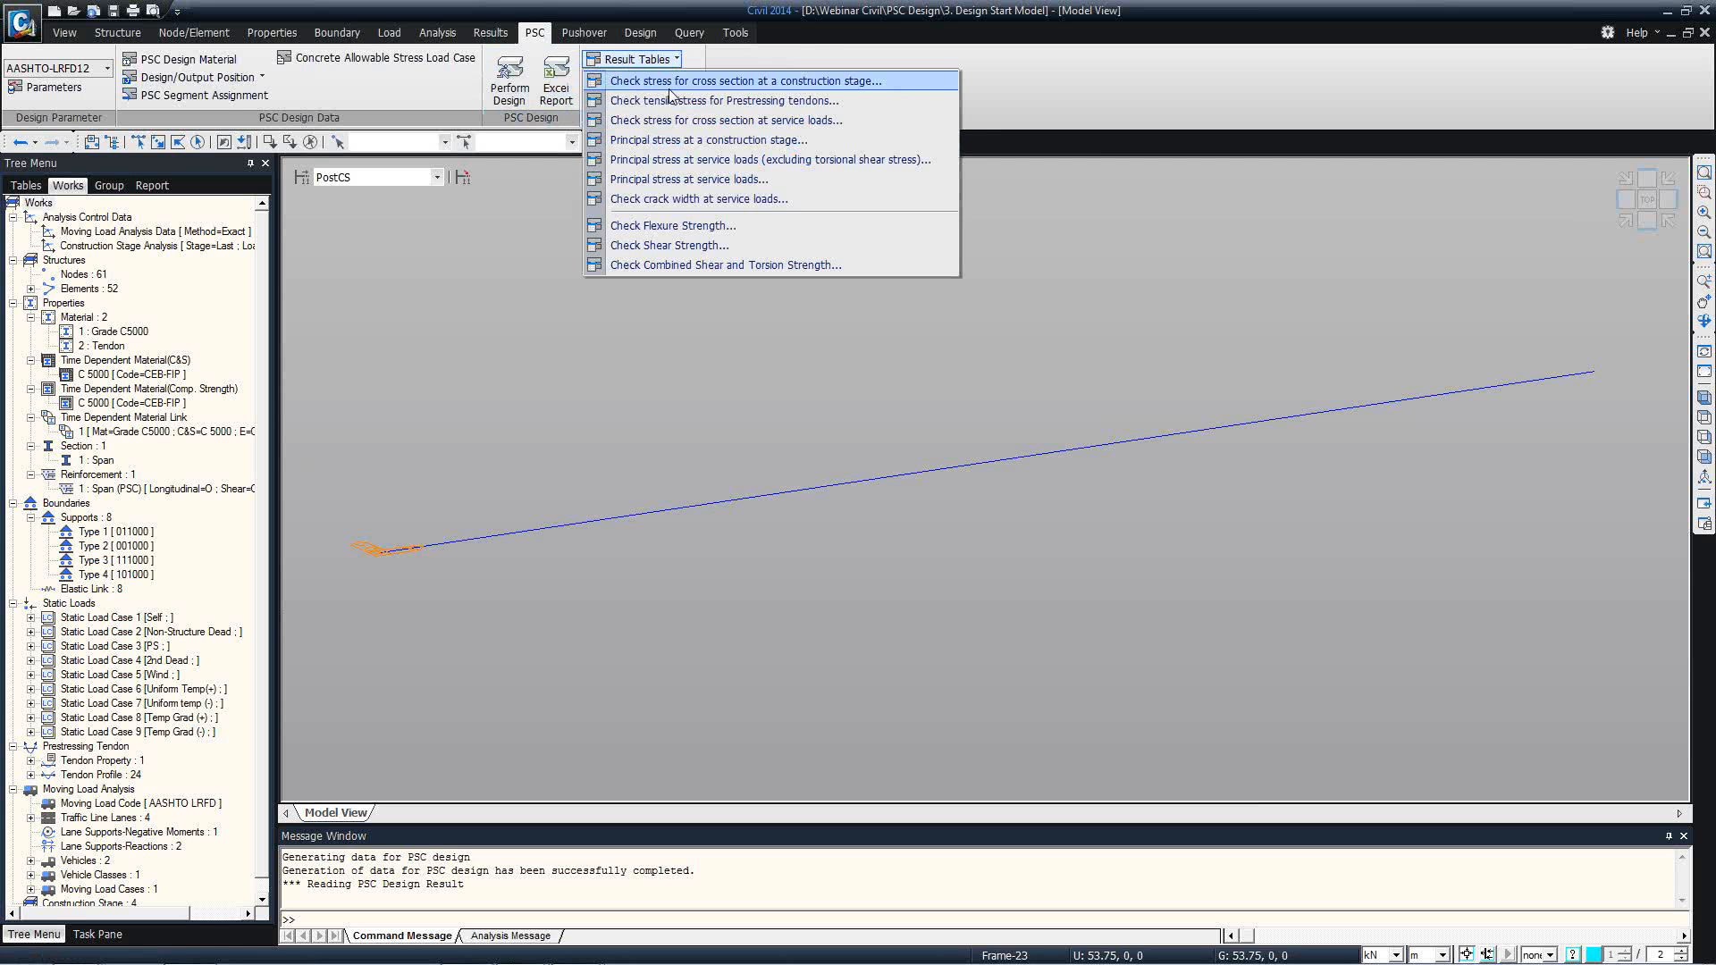
click(988, 90)
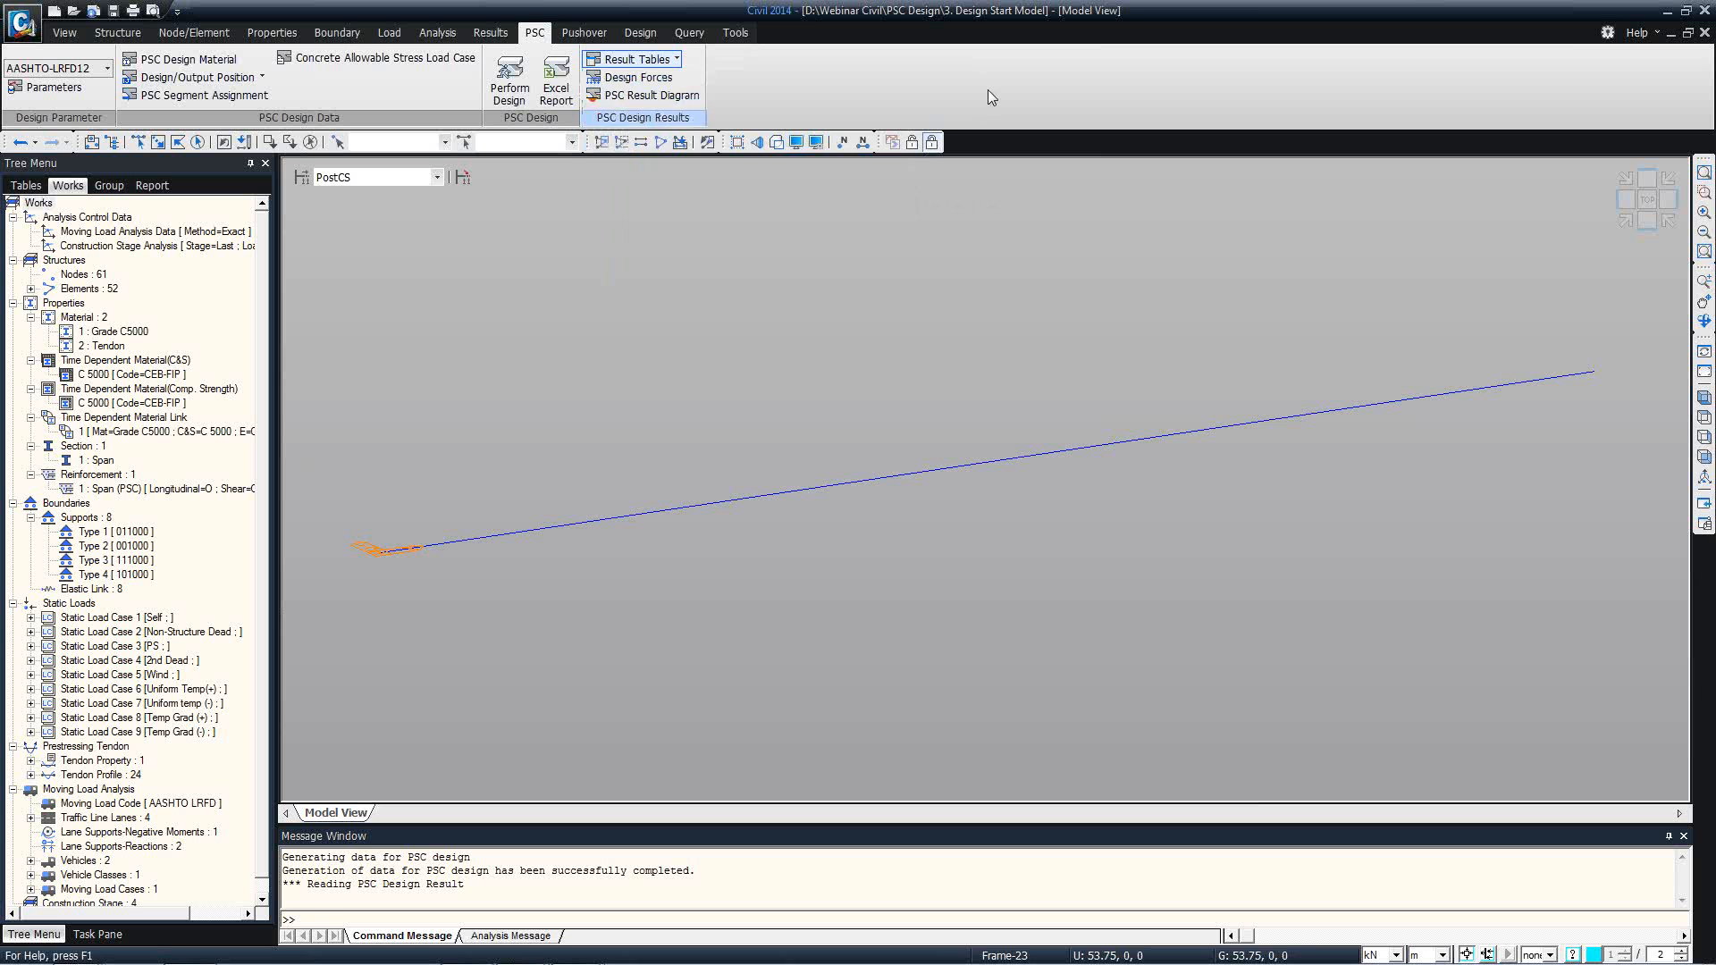
click(661, 59)
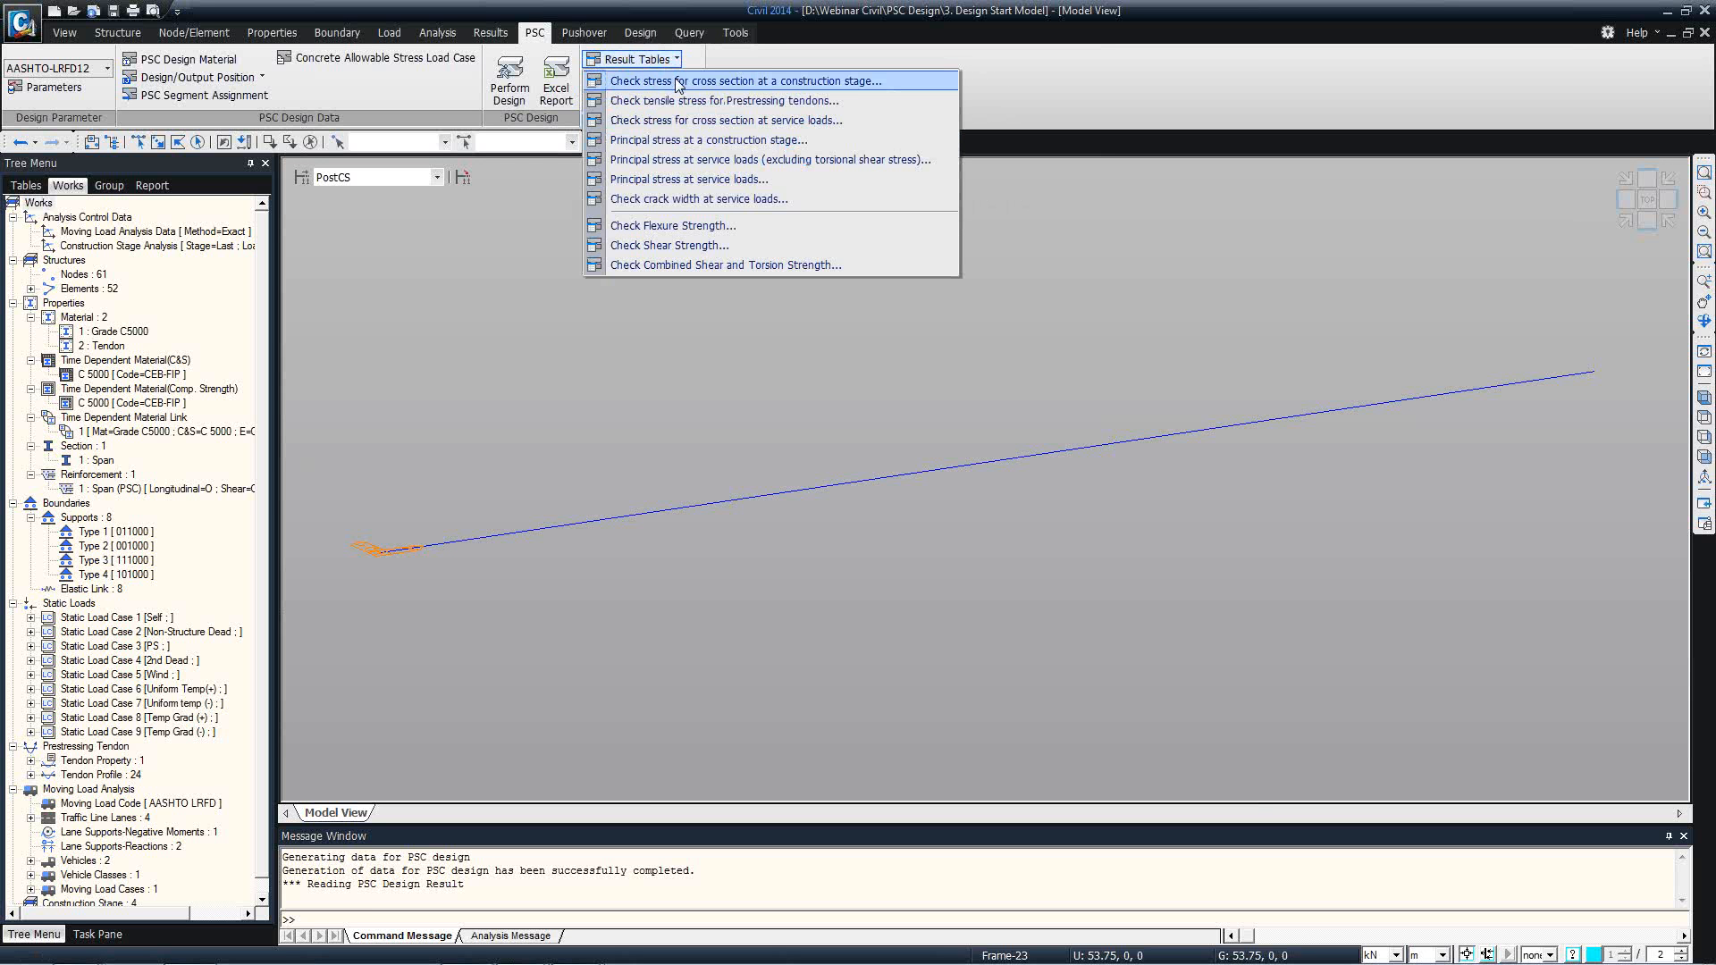
click(676, 81)
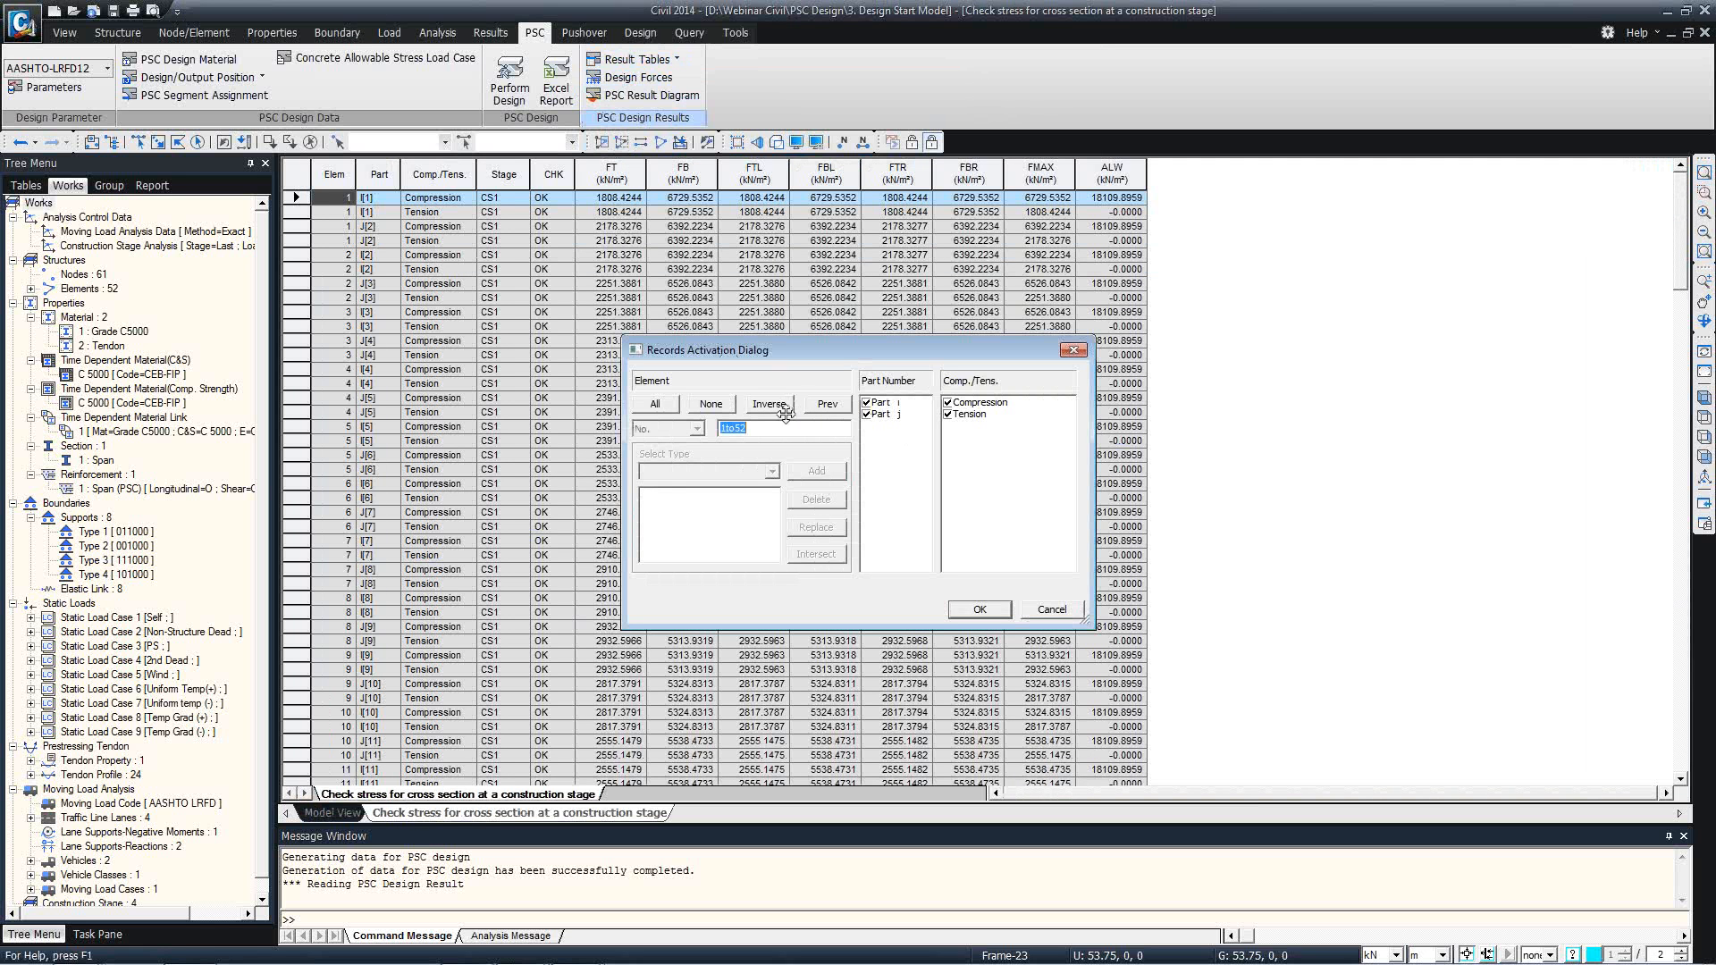
click(948, 415)
click(979, 609)
Examine the FTL compressive stress at element 4 and the FT stress at the i end of element 1.
click(761, 369)
click(760, 284)
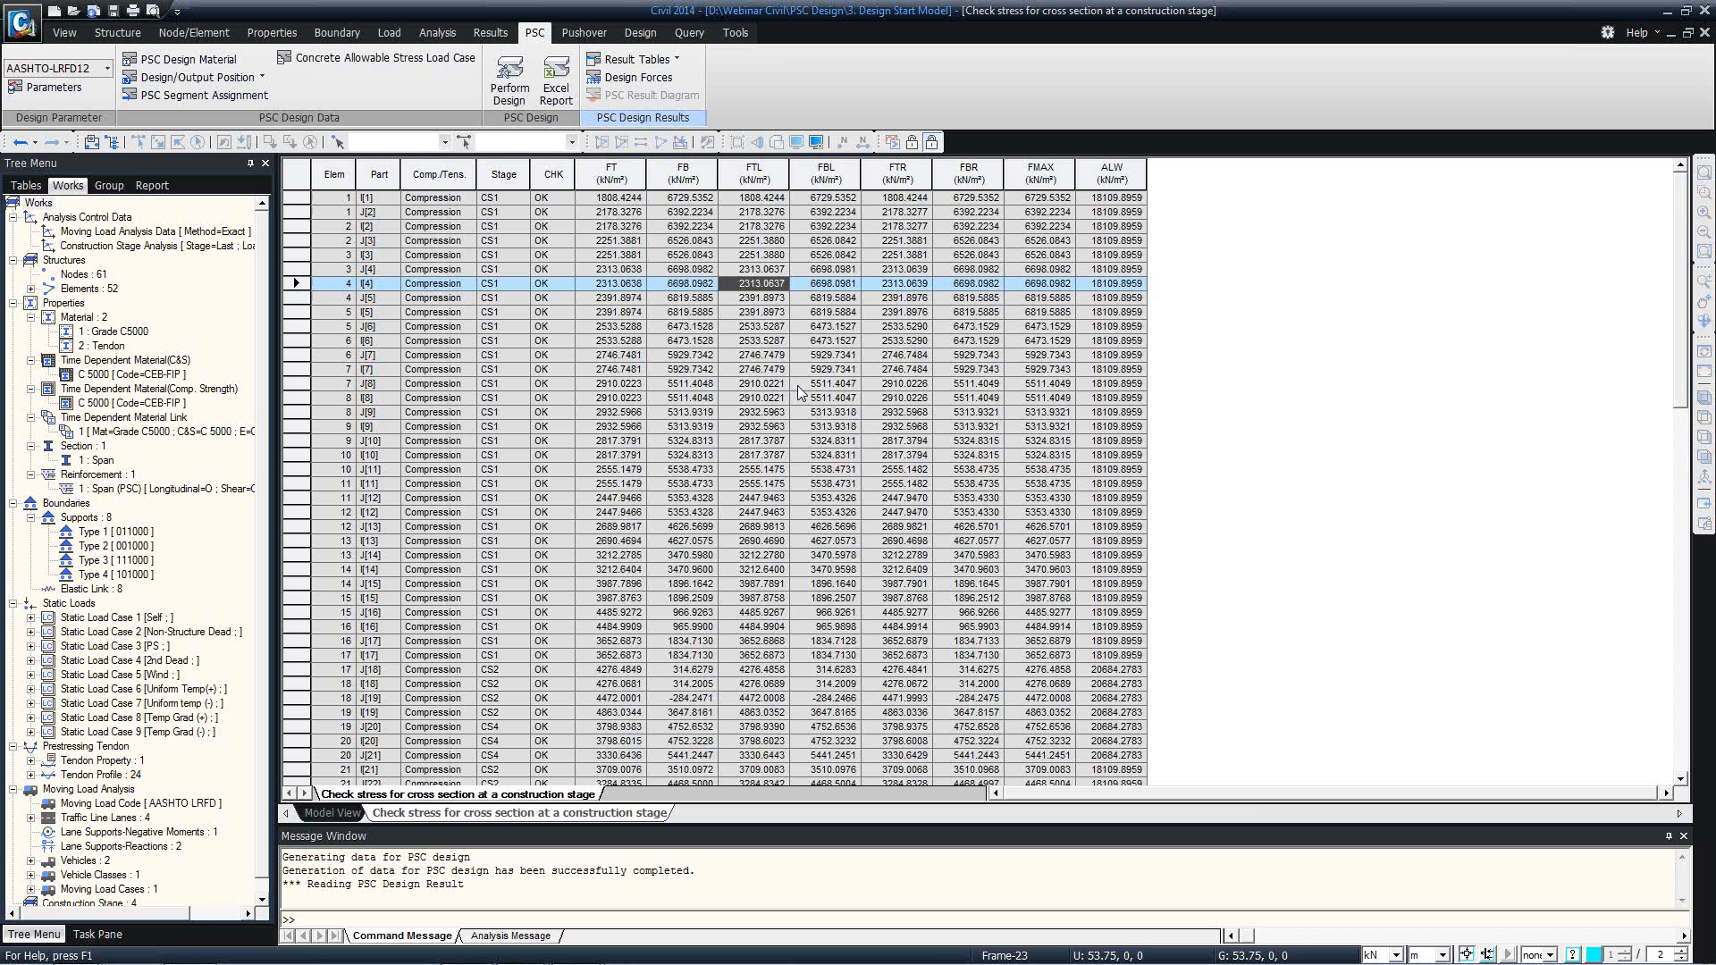
click(614, 201)
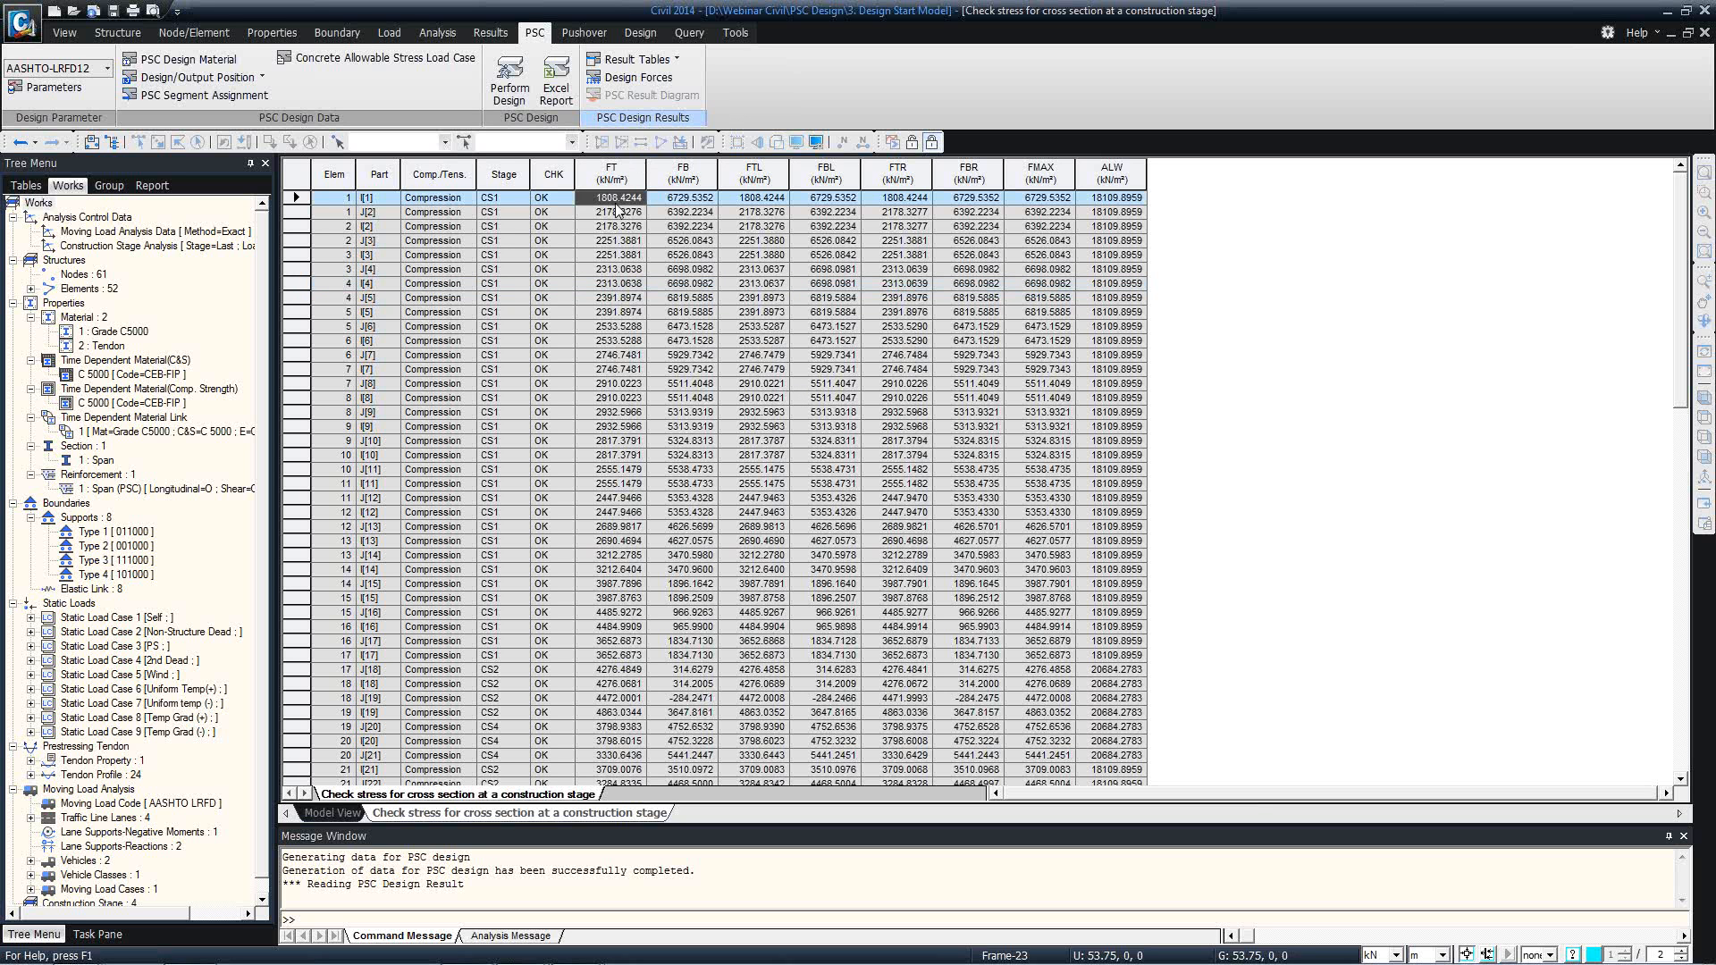
Compare the FT and FB compressive stresses at the i end of element 1.
click(657, 202)
click(642, 202)
click(680, 200)
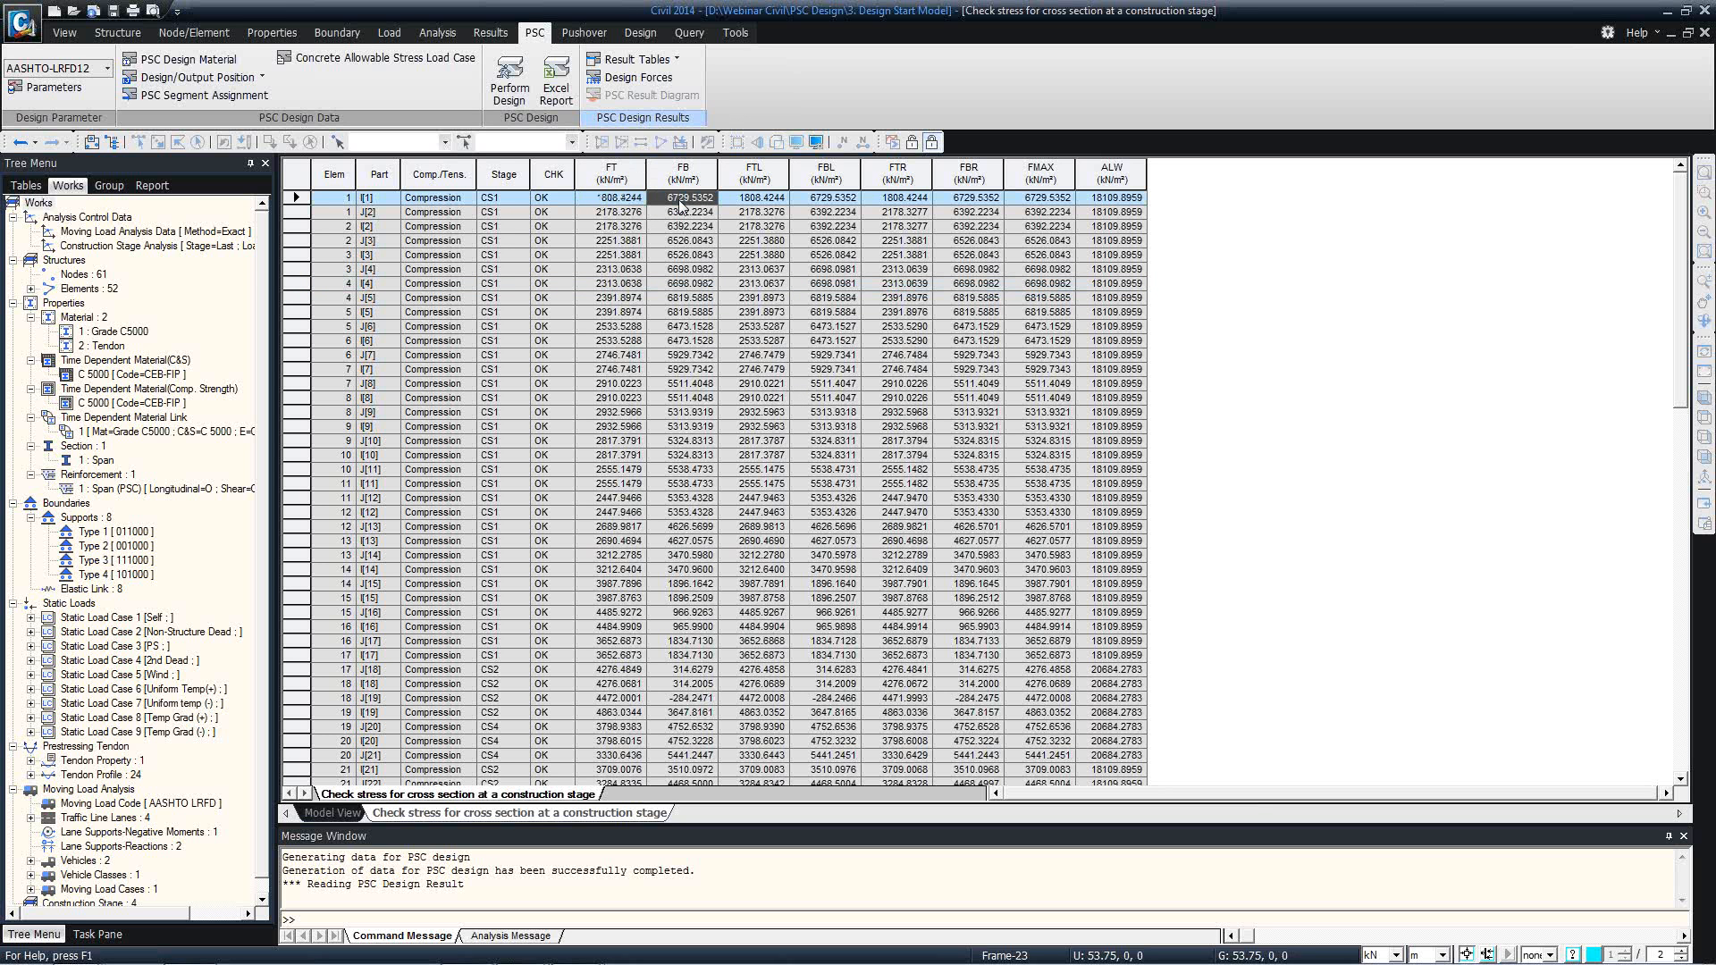
click(629, 203)
click(646, 214)
click(628, 204)
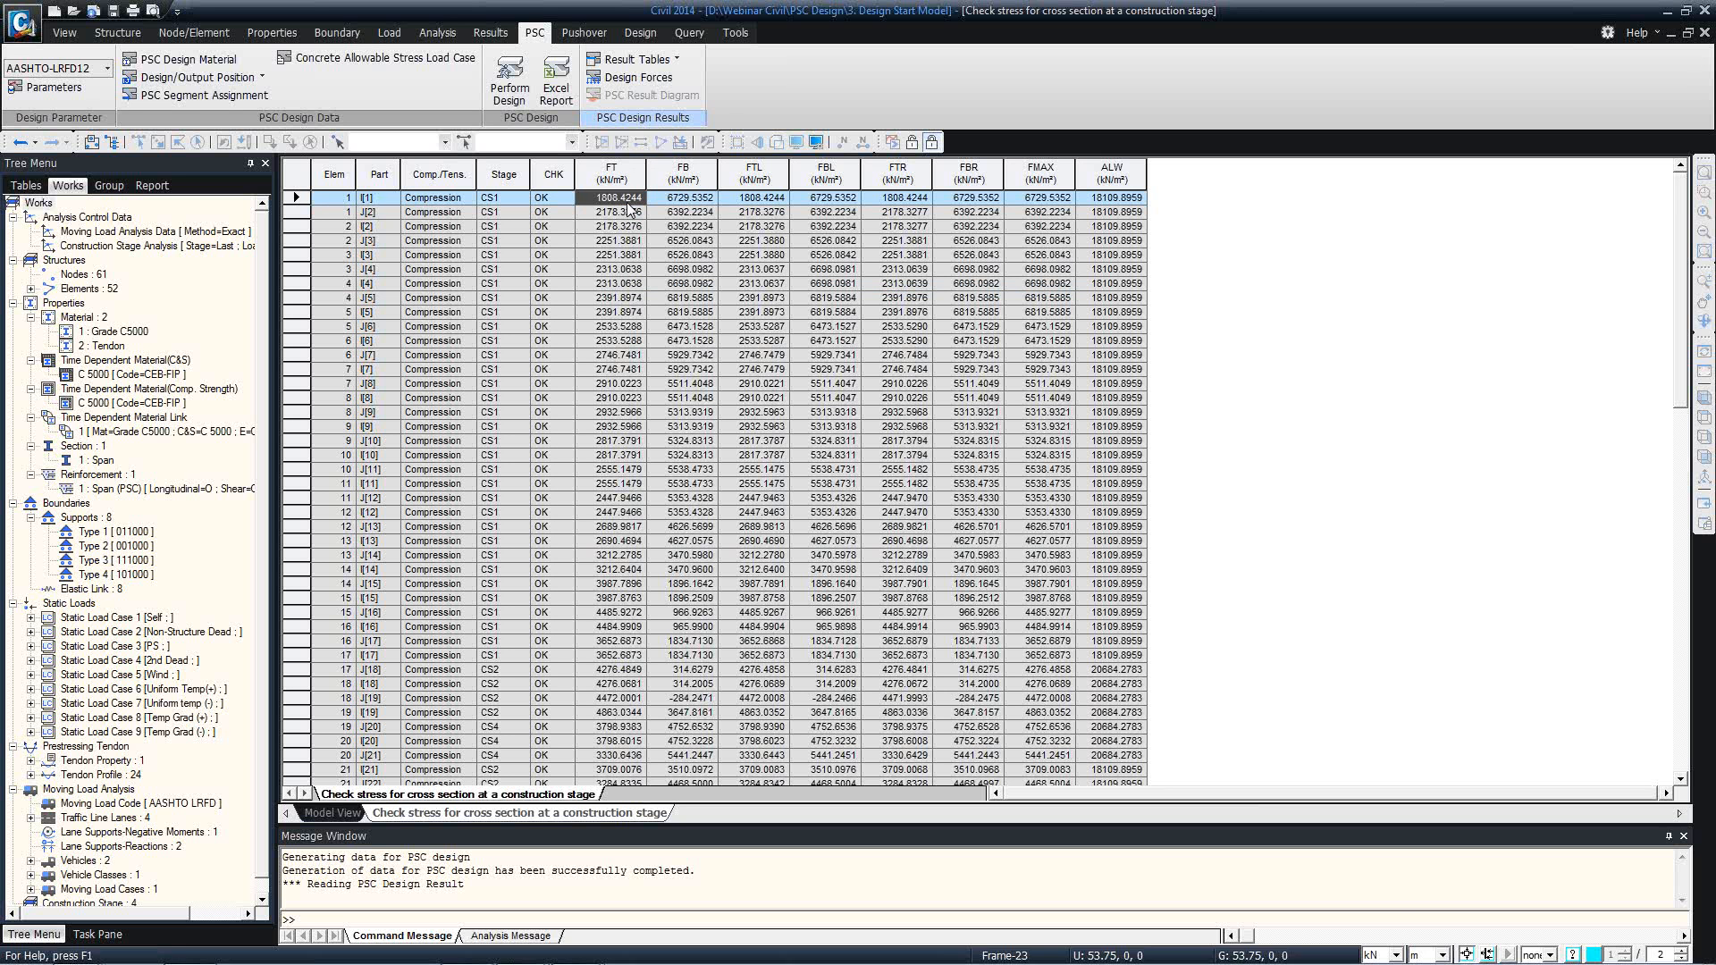
Switch the display units to N for force and mm for length.
click(1394, 955)
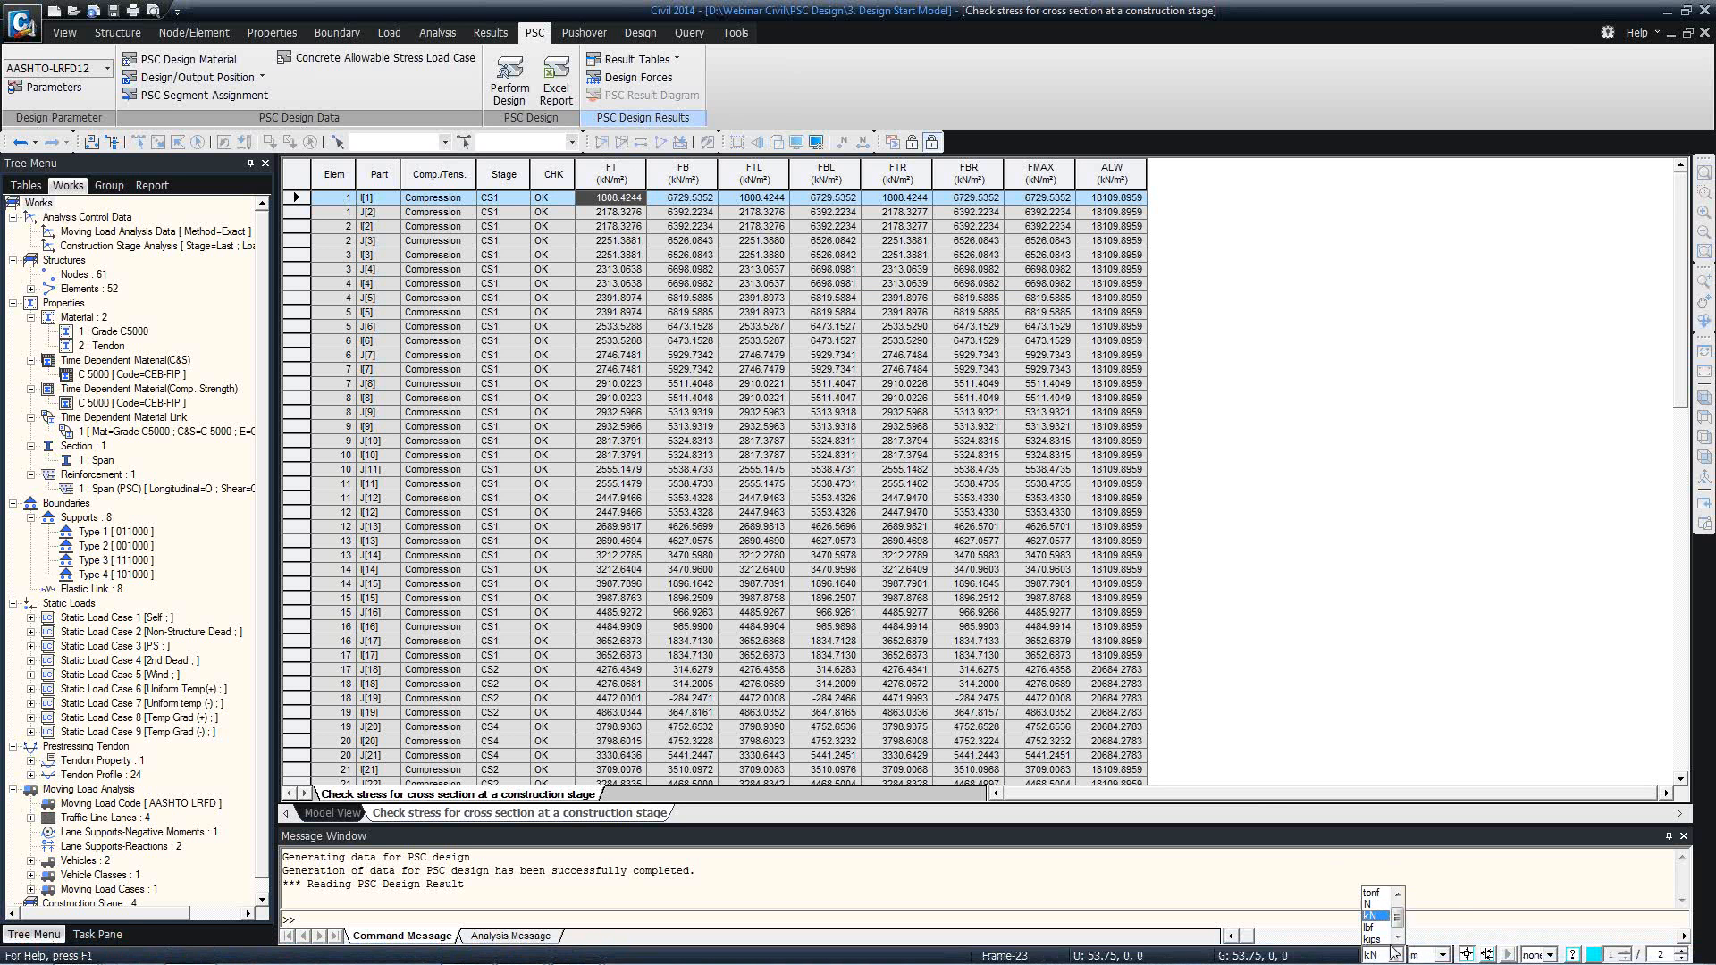
click(1368, 918)
click(1441, 955)
click(1421, 895)
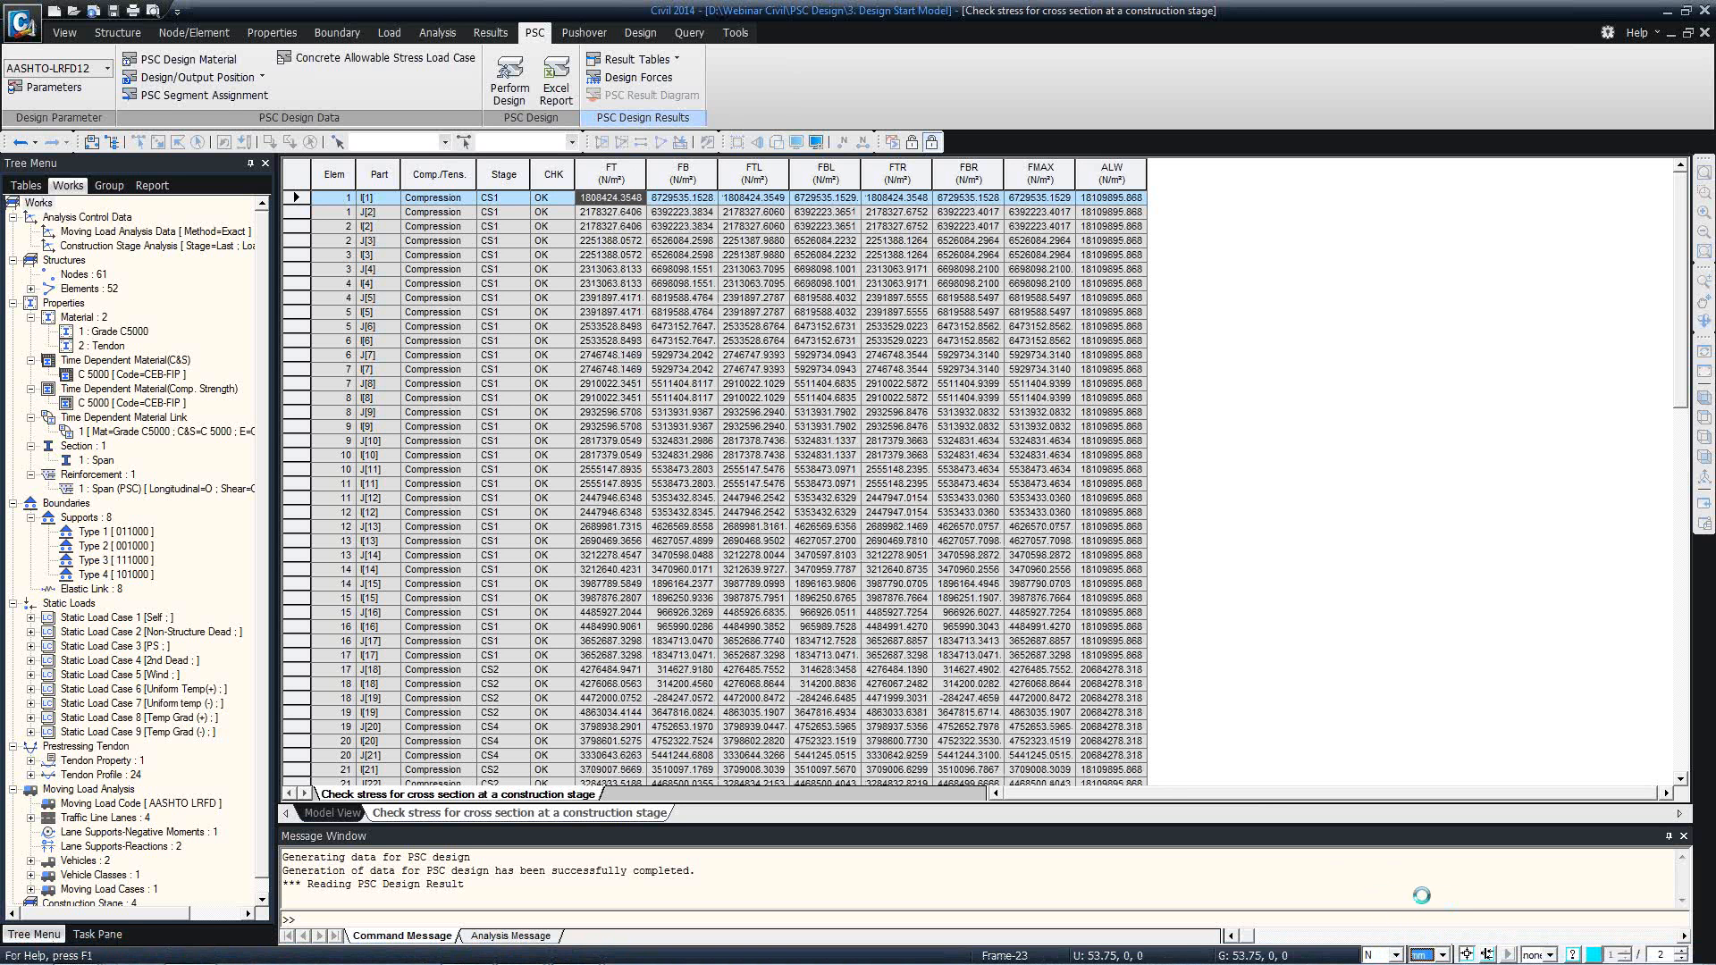
Examine the FT top-fibre stress at both ends of element 1 in N/mm².
click(602, 283)
click(623, 198)
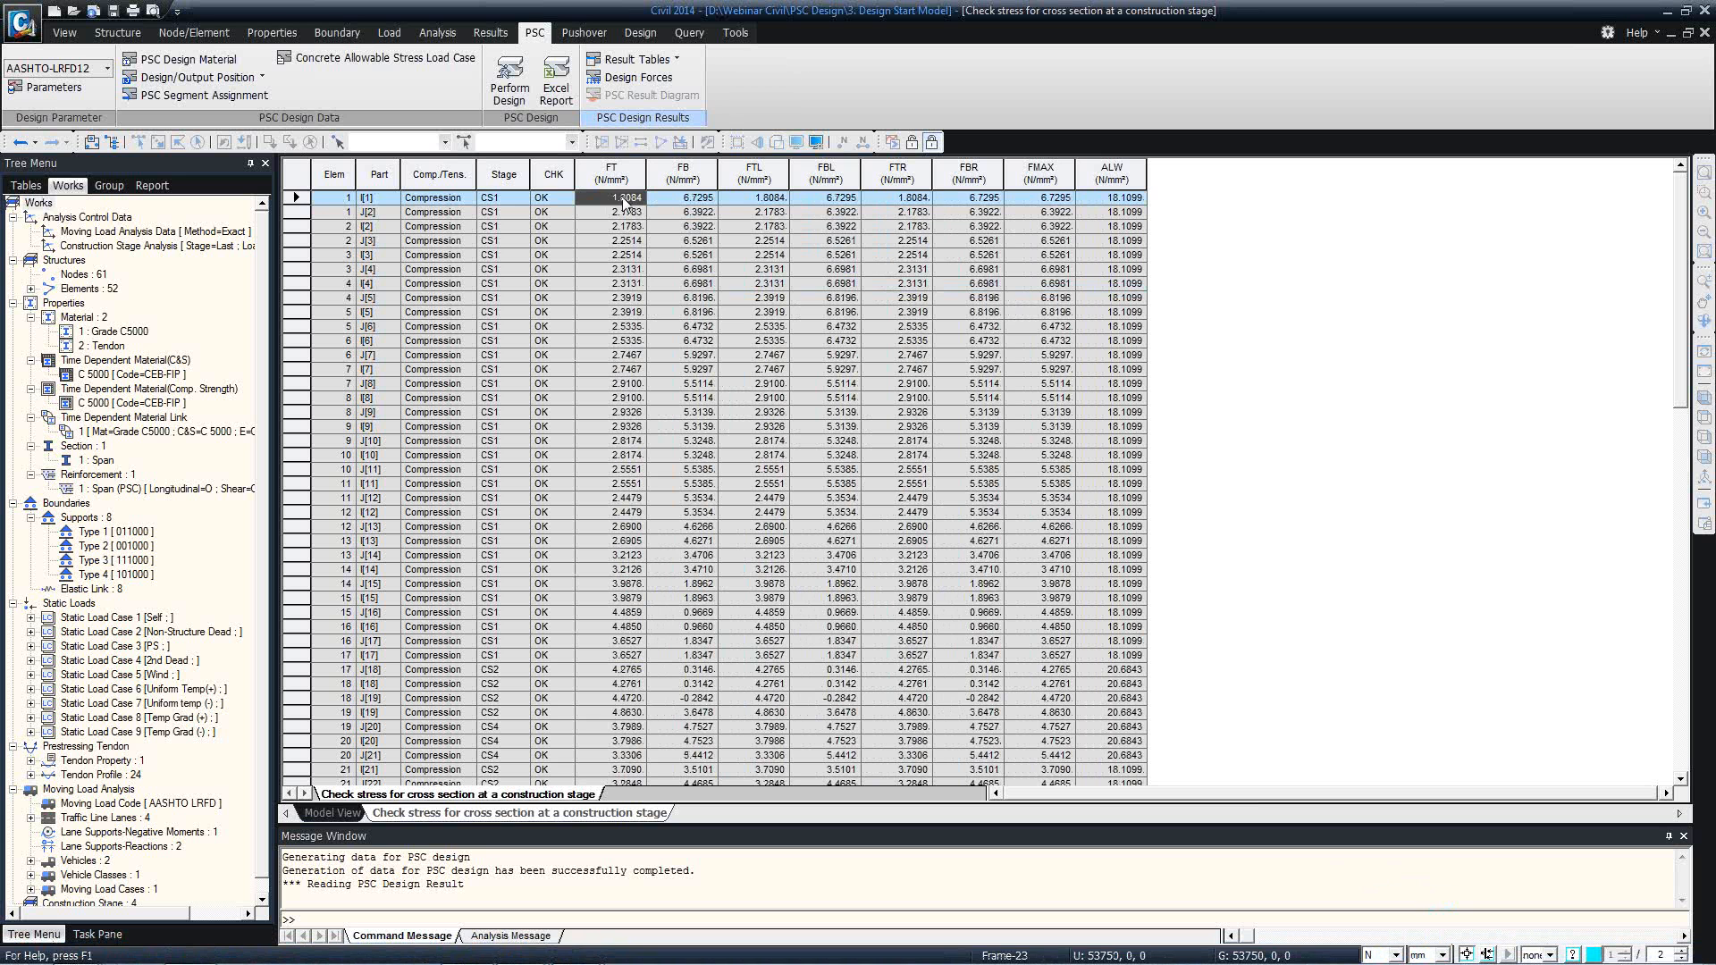
click(625, 211)
click(629, 199)
drag(629, 199, 628, 202)
click(630, 208)
click(618, 196)
click(628, 214)
click(628, 200)
click(652, 200)
click(638, 170)
click(647, 197)
click(629, 201)
click(633, 199)
Review the FTL, FBL, FTR, FBR and FMAX stresses at element 1's i end, and close the construction stage stress table.
click(694, 201)
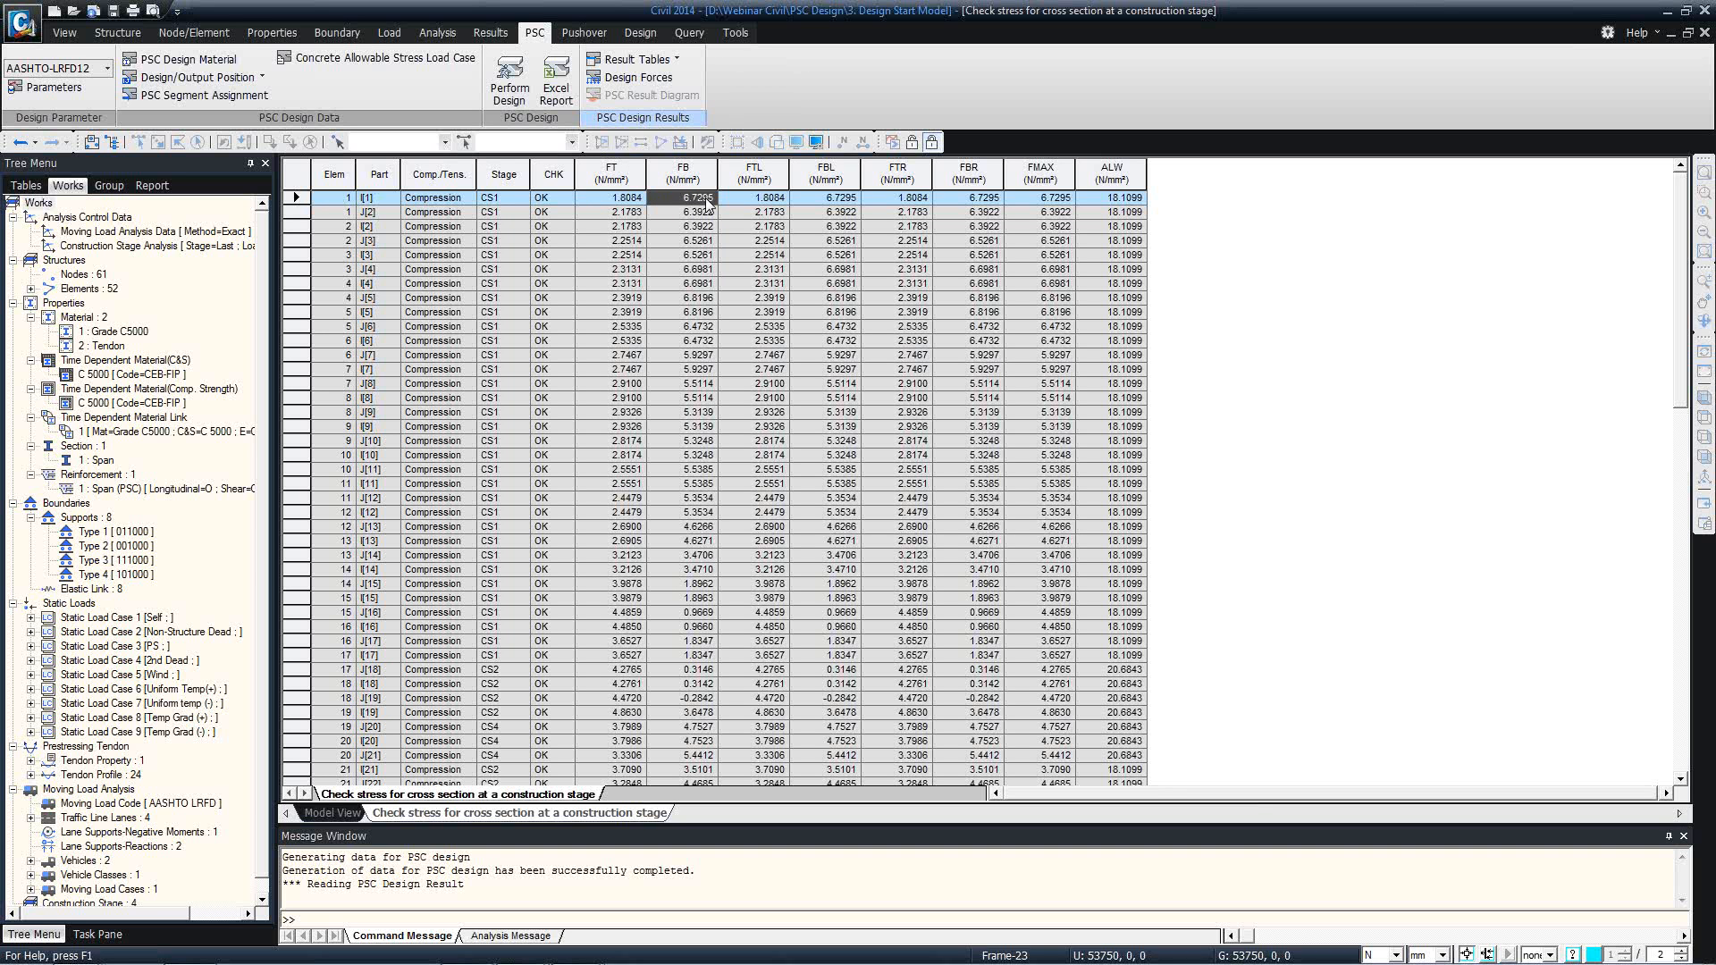
click(825, 202)
click(907, 200)
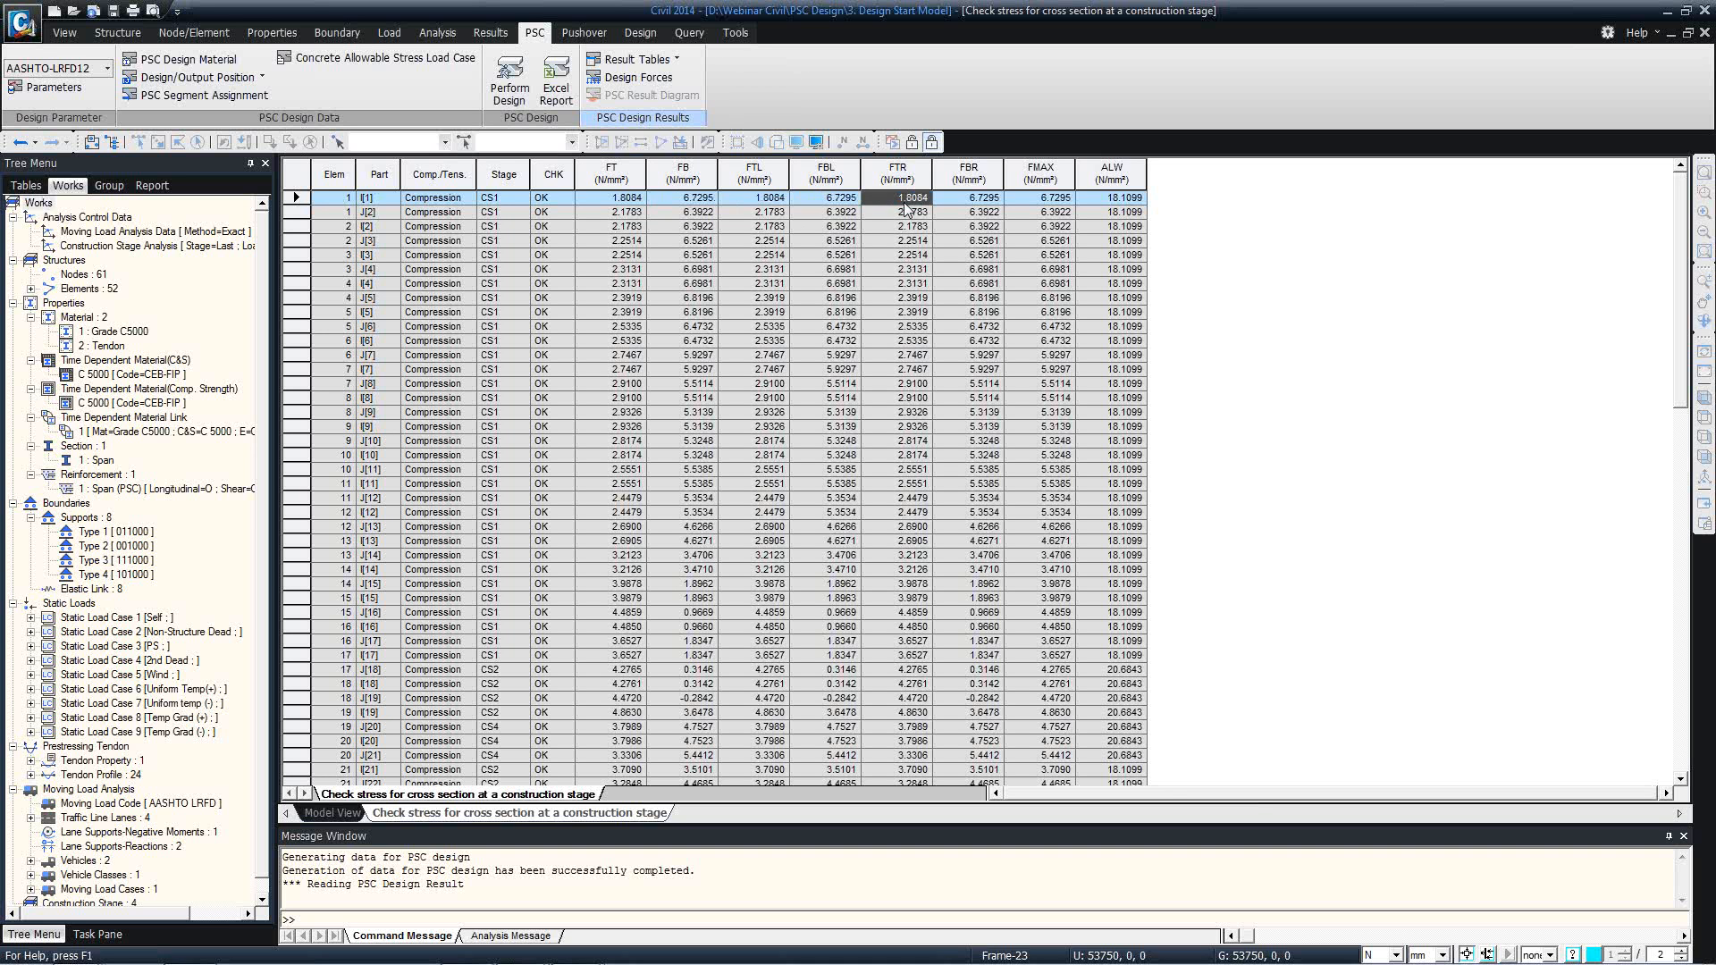
click(974, 200)
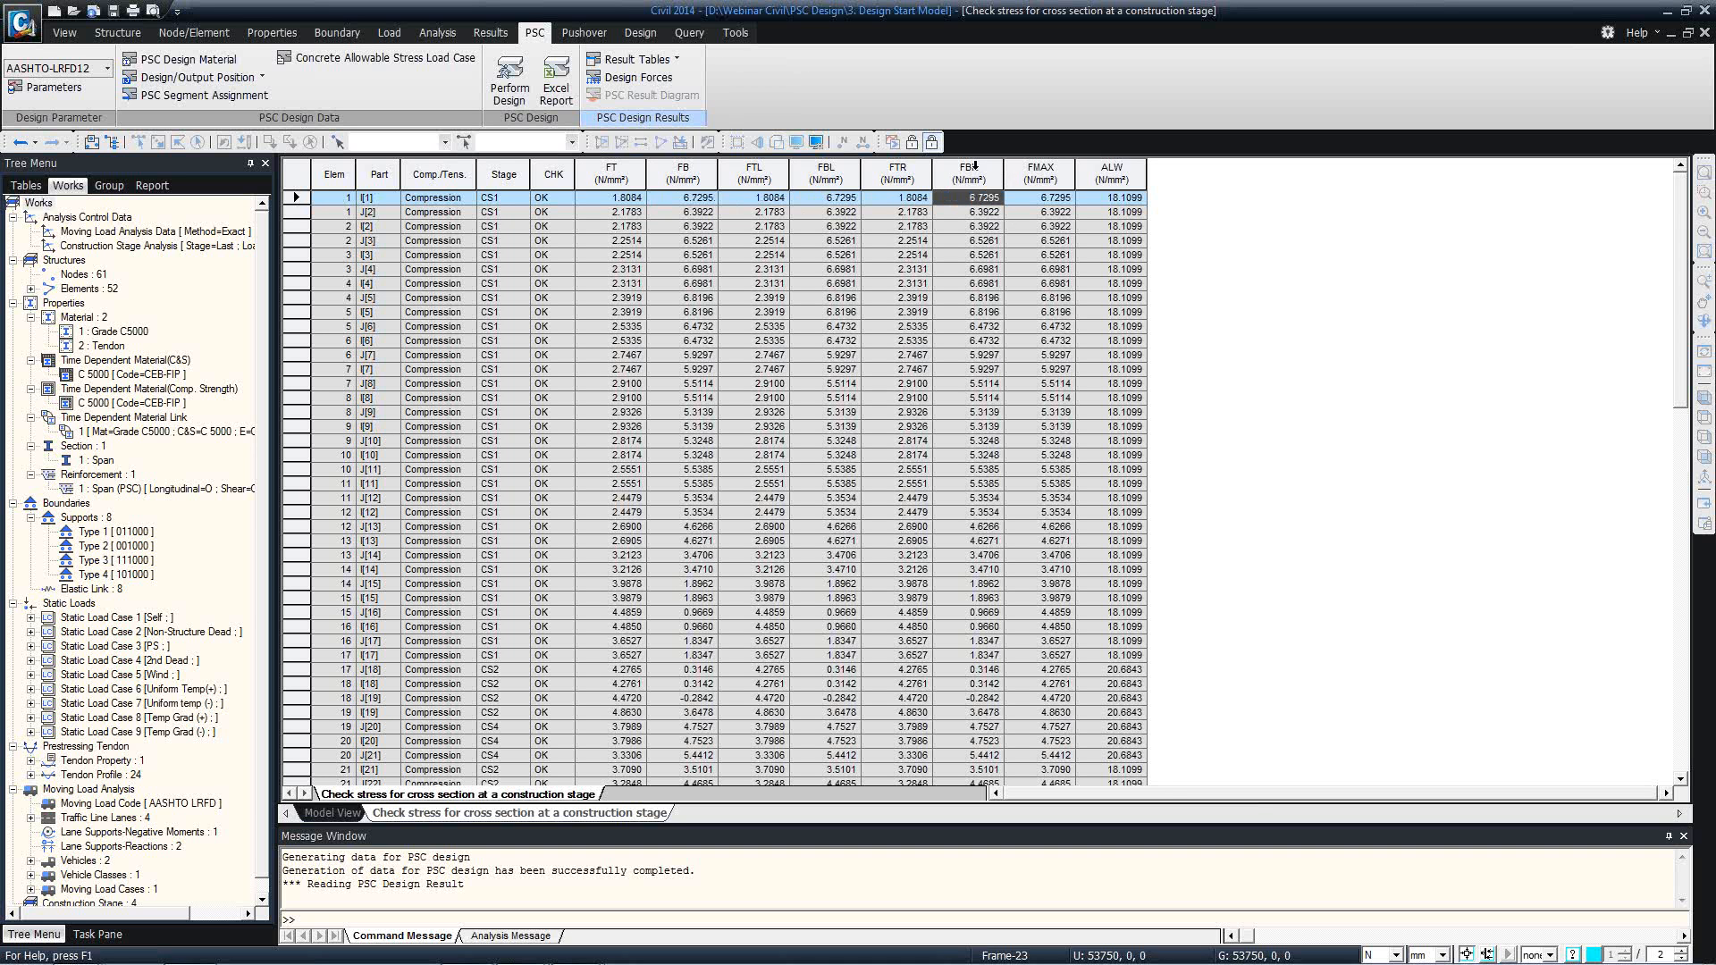
click(1033, 208)
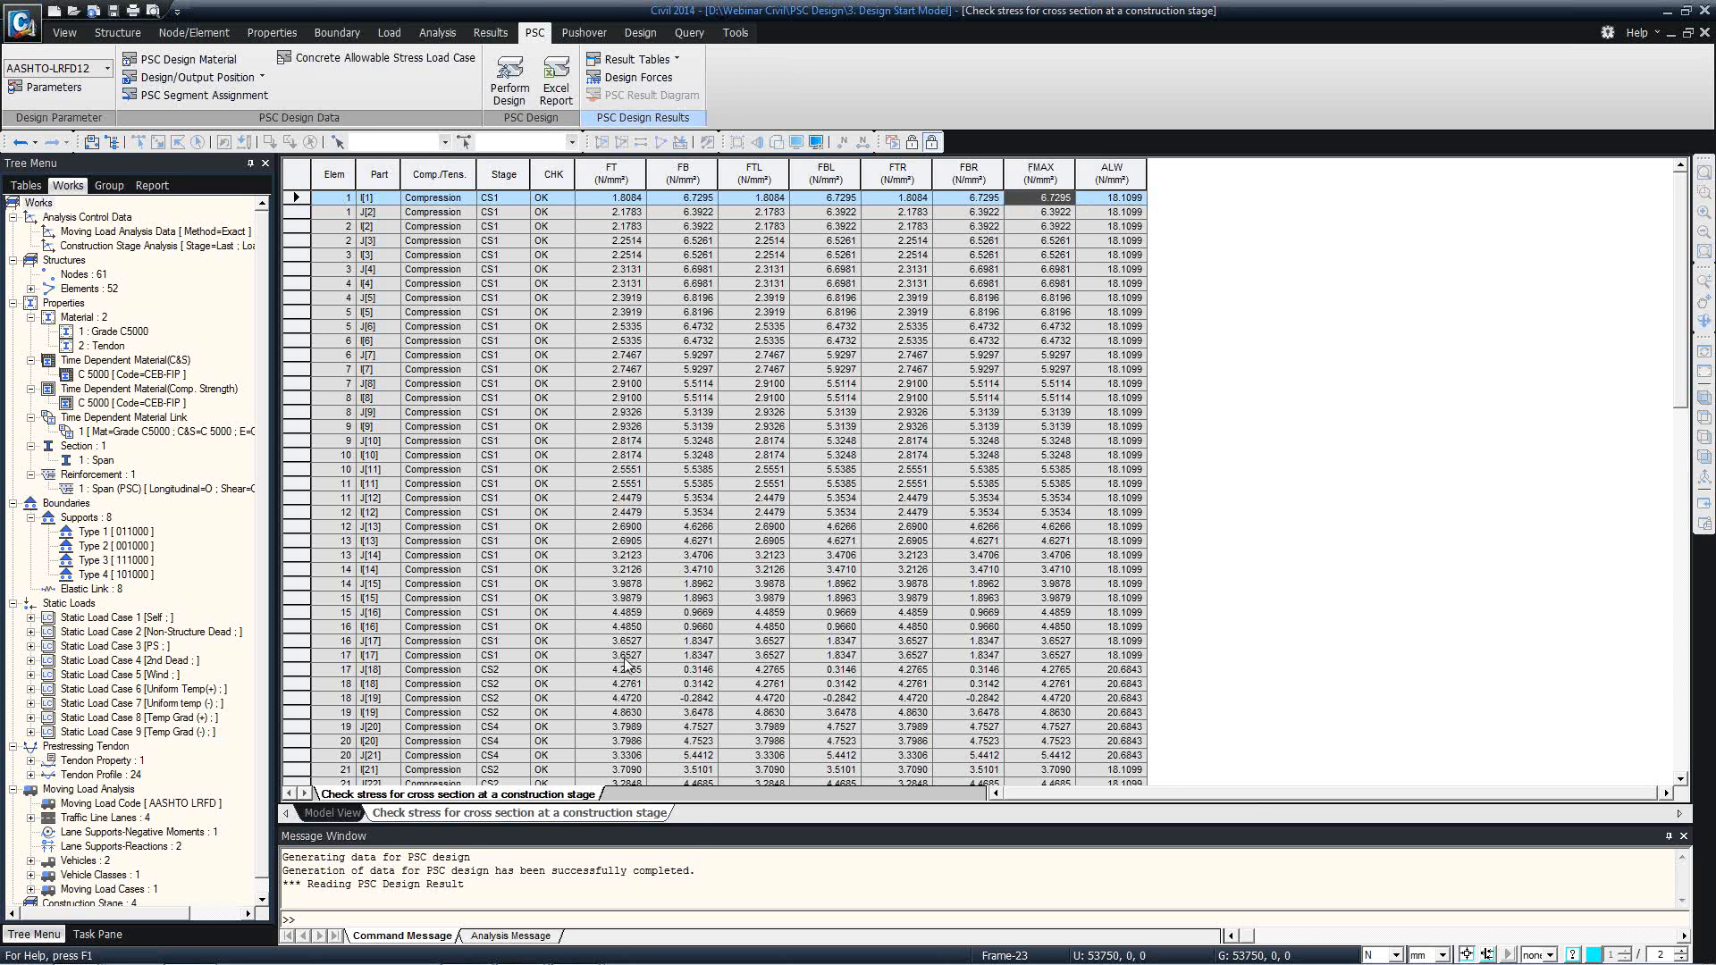
right_click(539, 815)
click(576, 850)
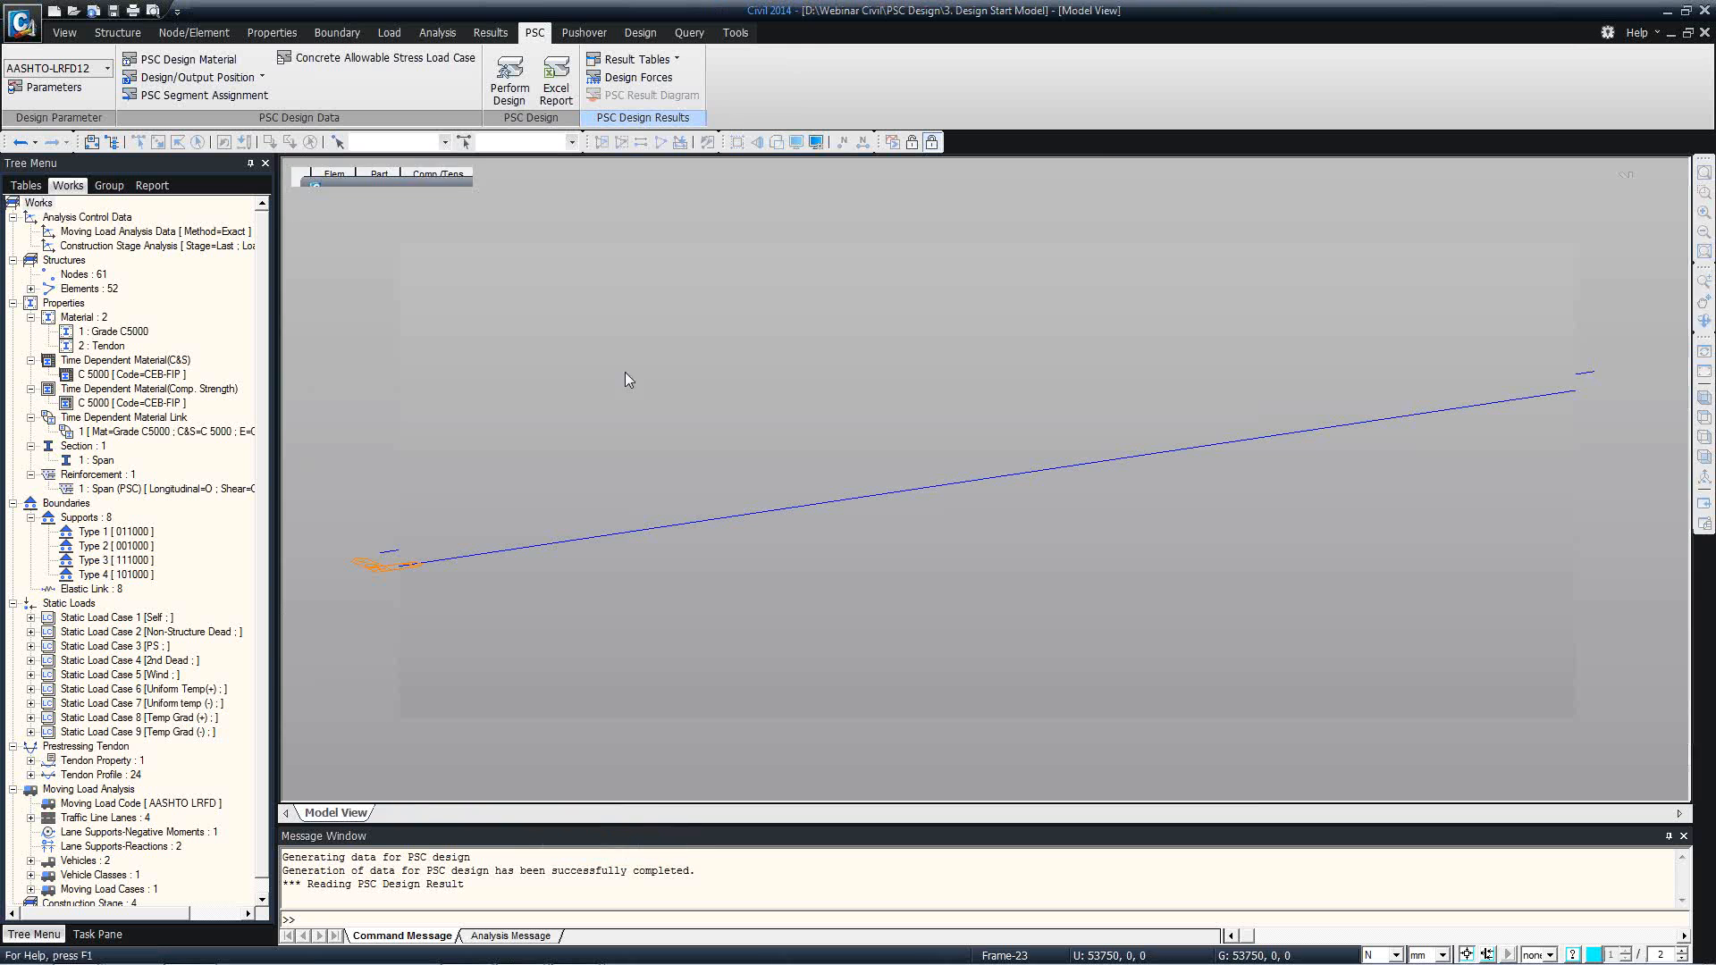
Open the tensile stress check table for prestressing tendons, showing all tendons 1to24.
click(637, 59)
click(670, 93)
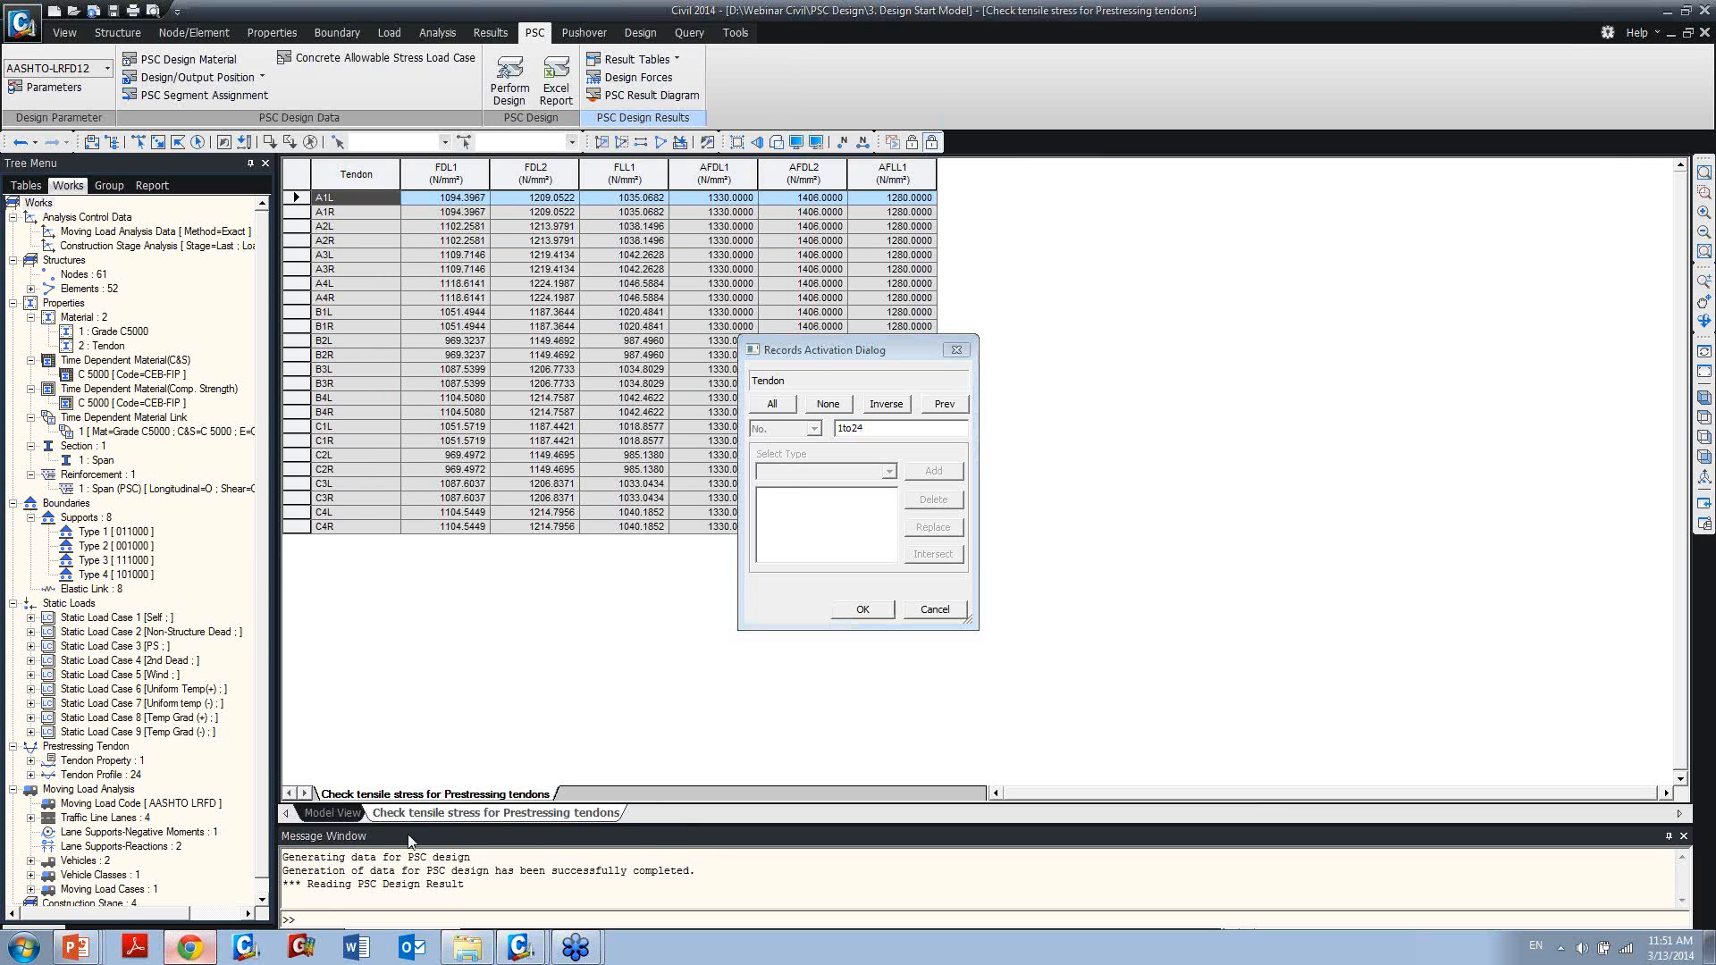
click(860, 610)
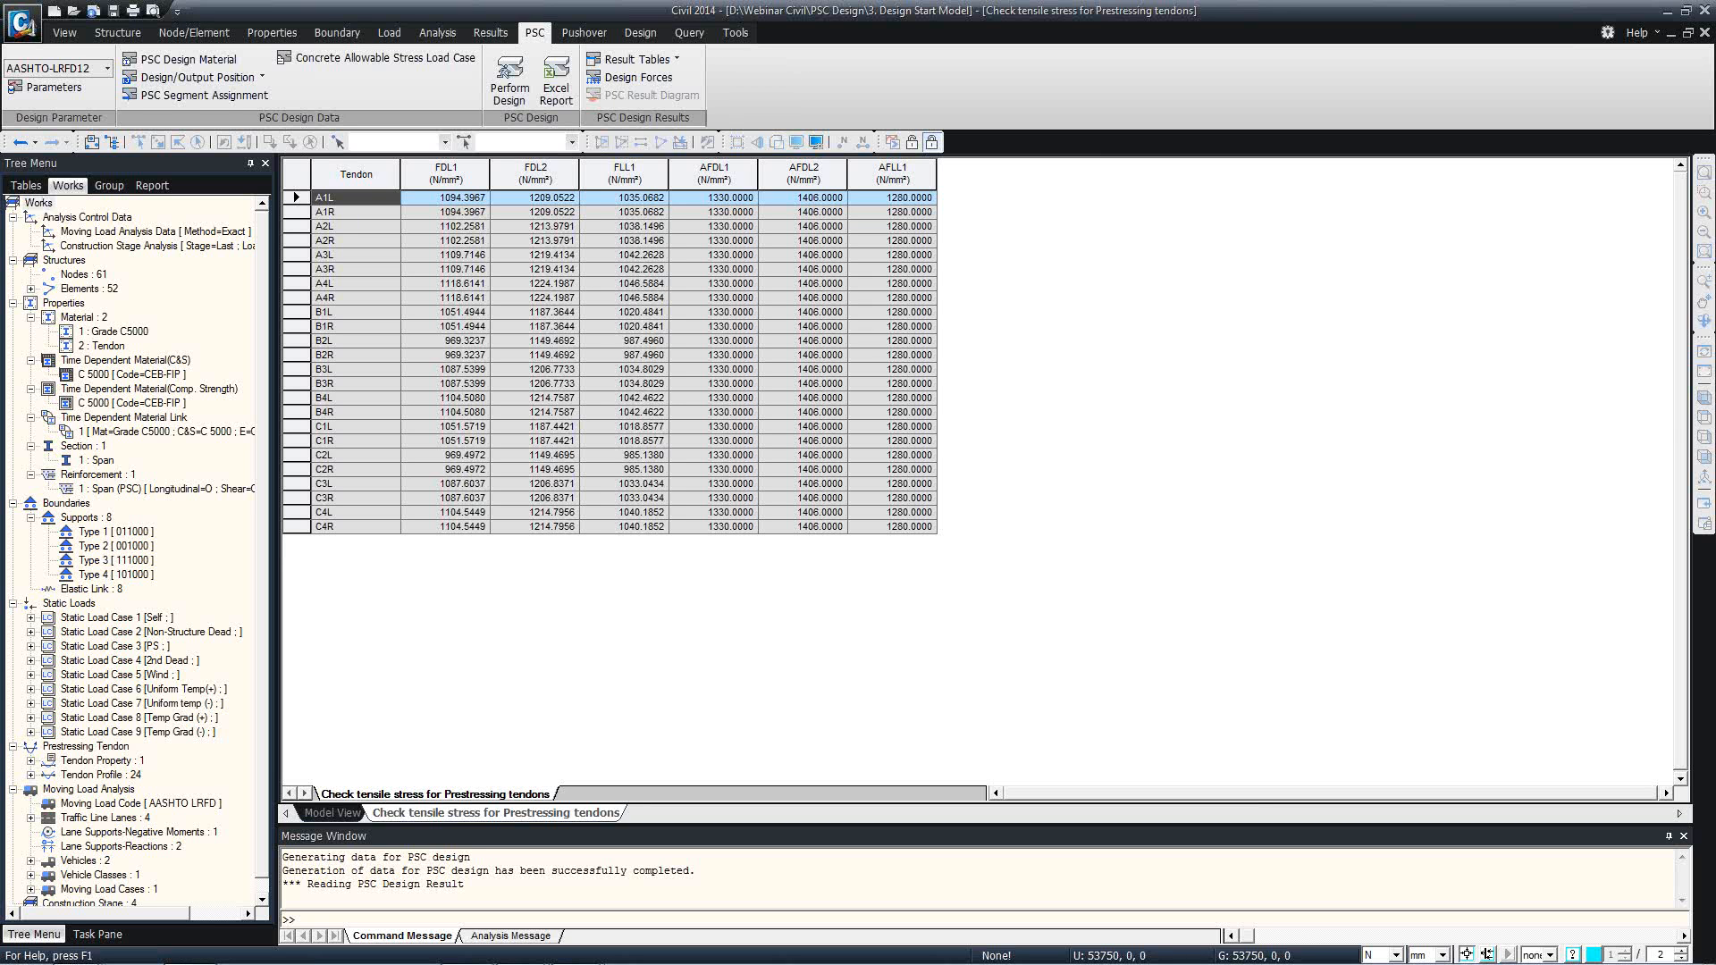
Compare tendon A1L's FDL1, FDL2 and FLL1 stresses with the AFDL1 and AFDL2 allowable values, and close the tendon table.
click(630, 201)
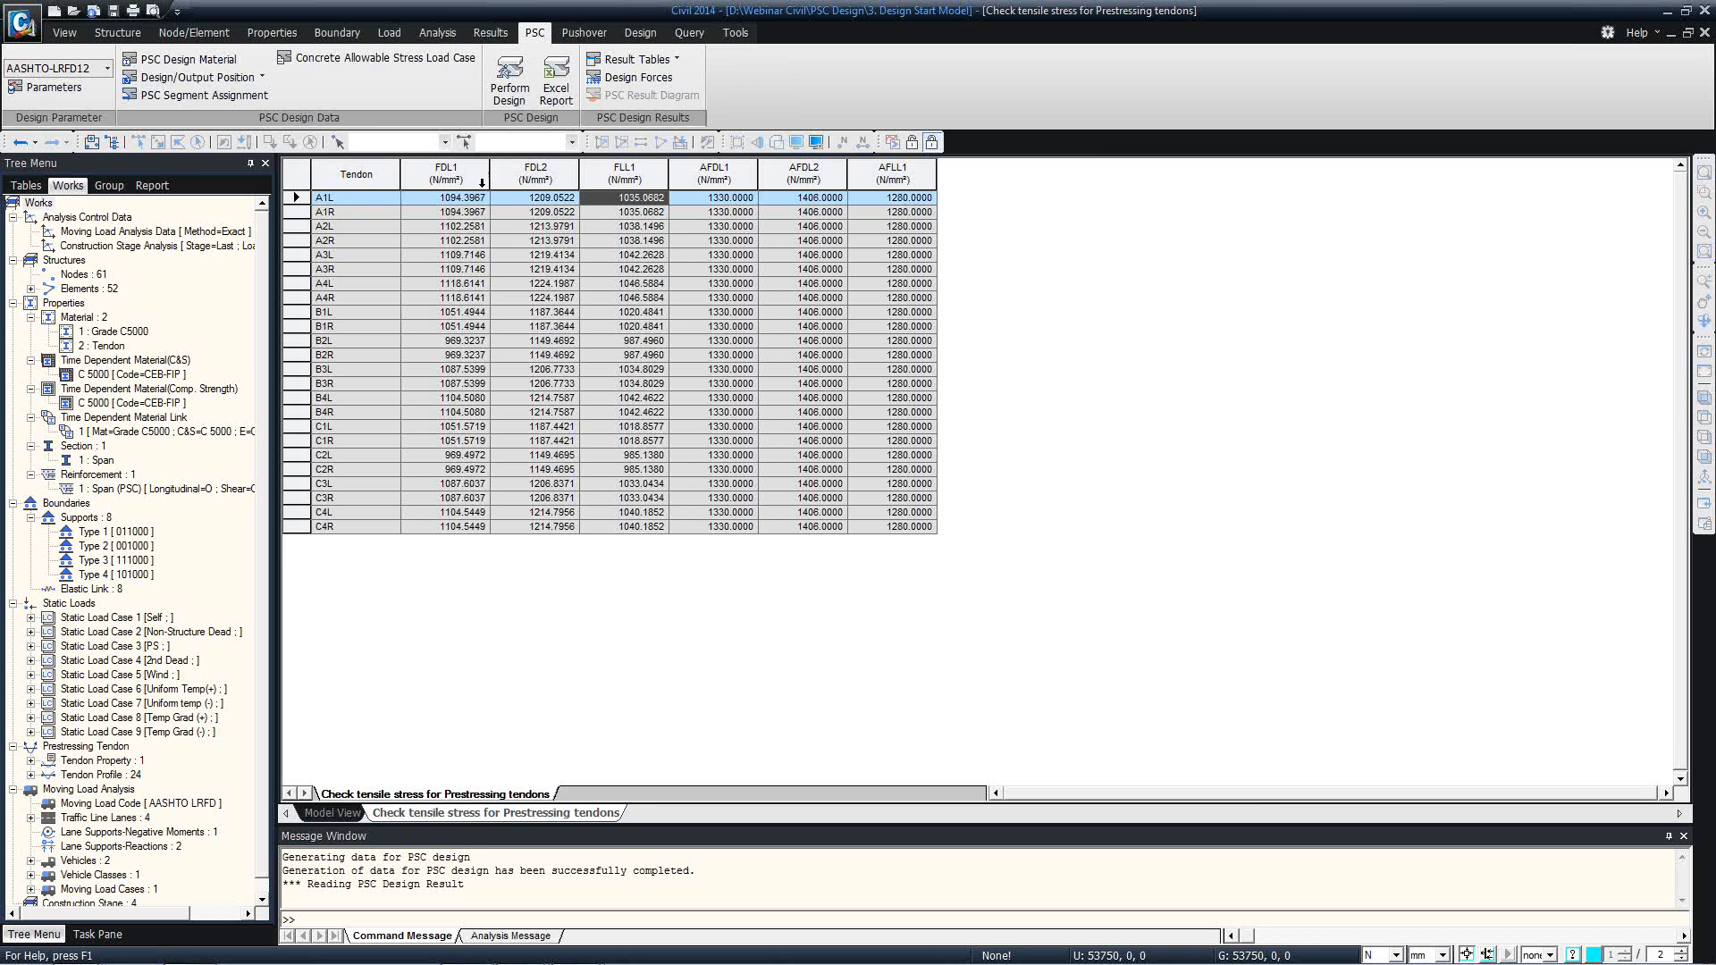
click(480, 200)
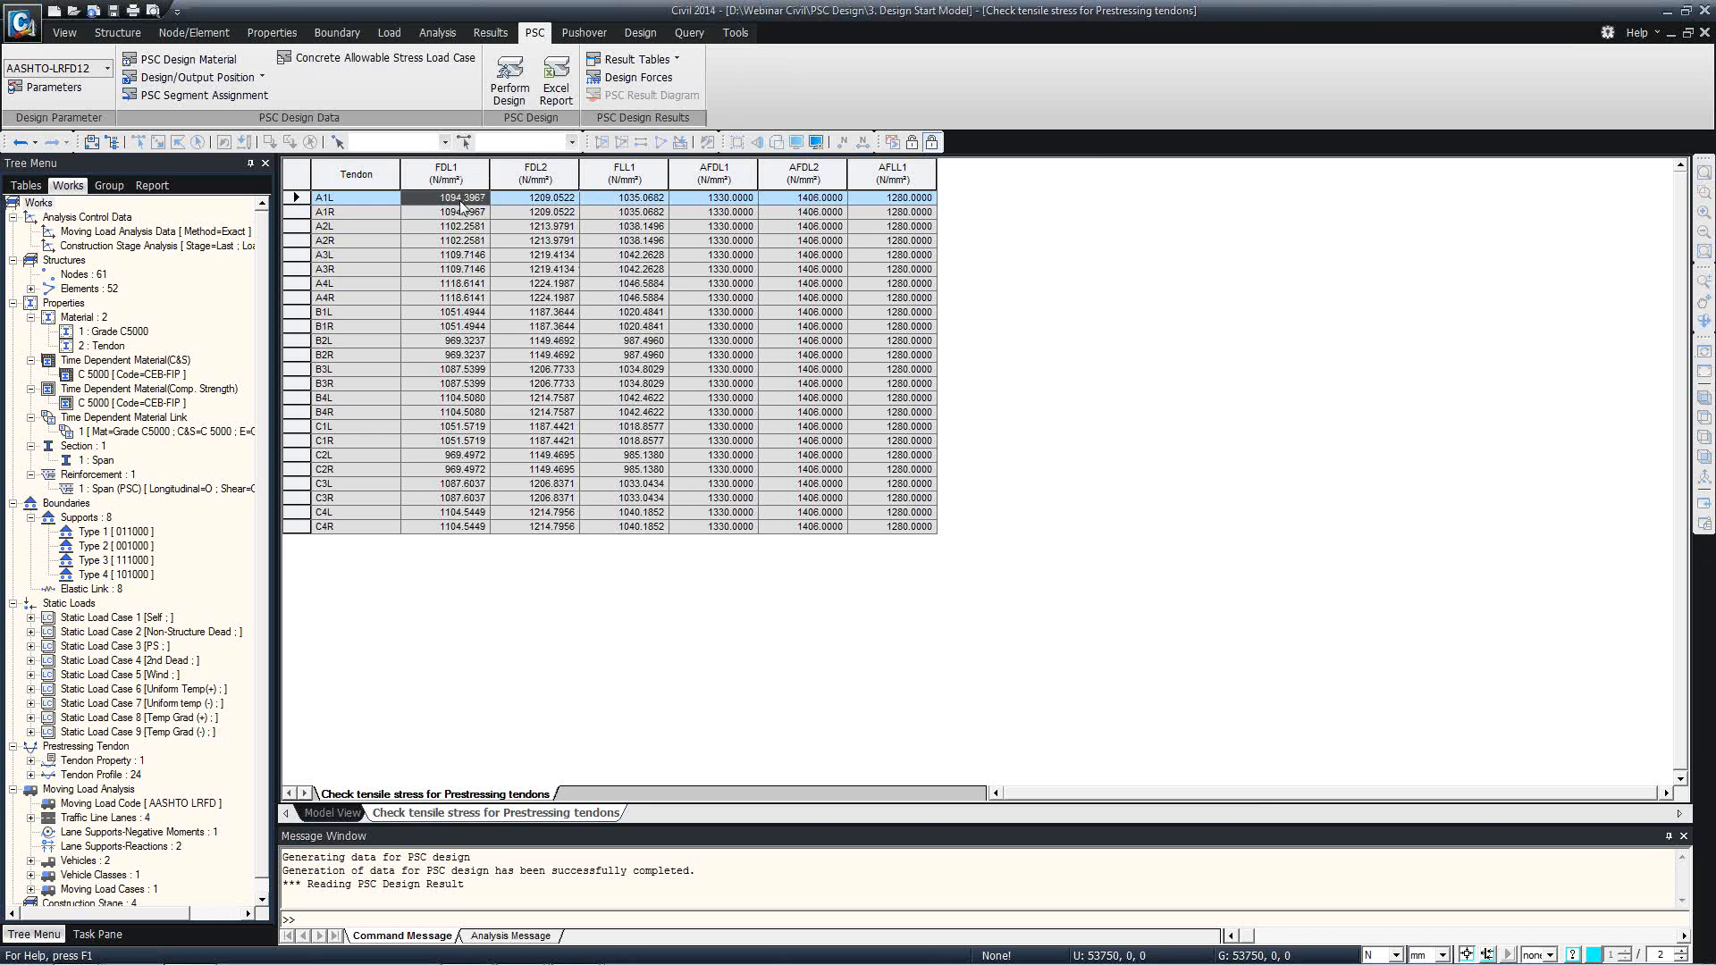
click(511, 200)
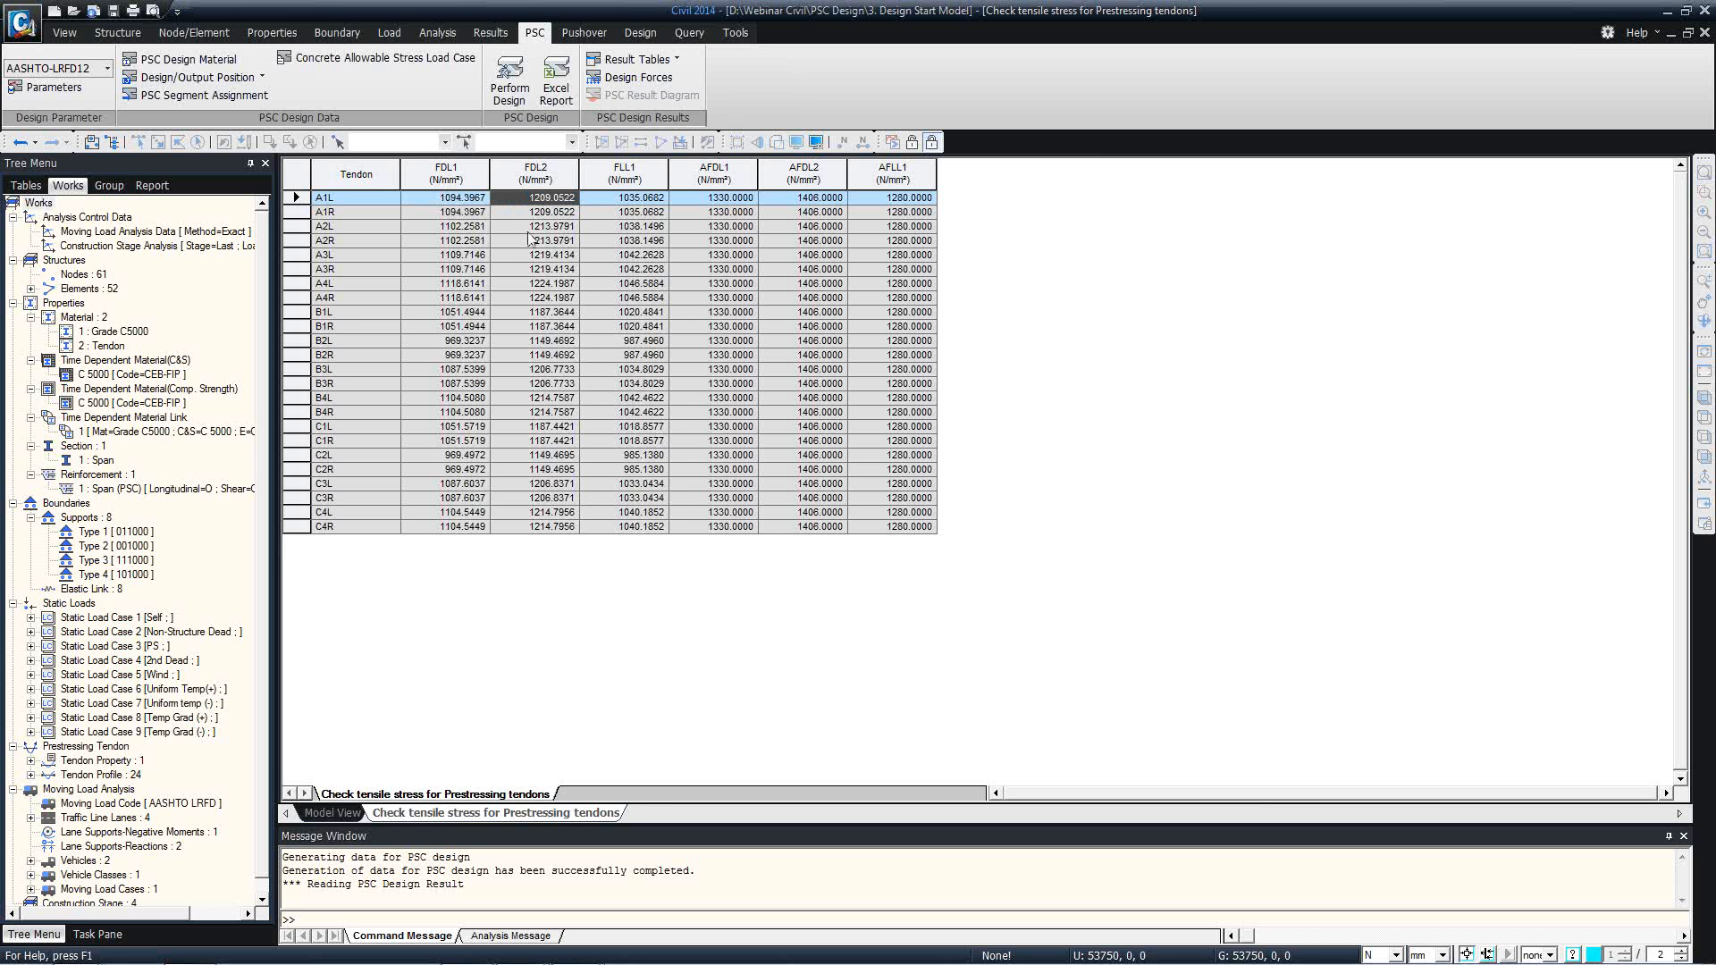
click(623, 200)
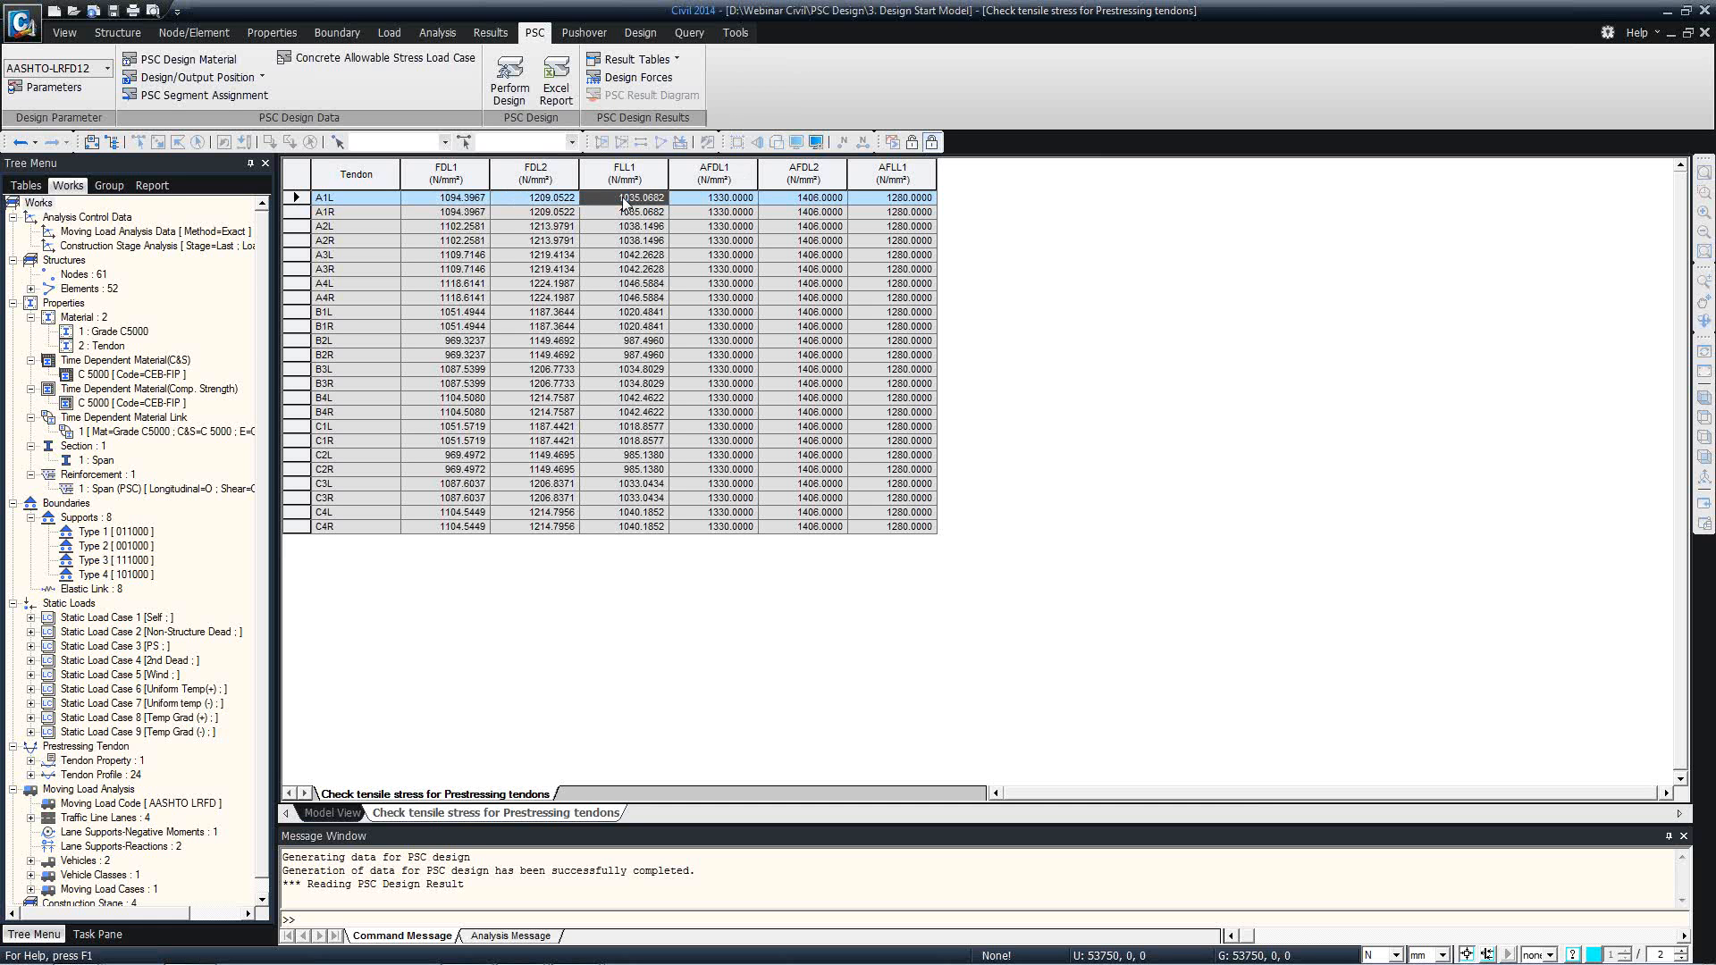
click(706, 198)
click(701, 179)
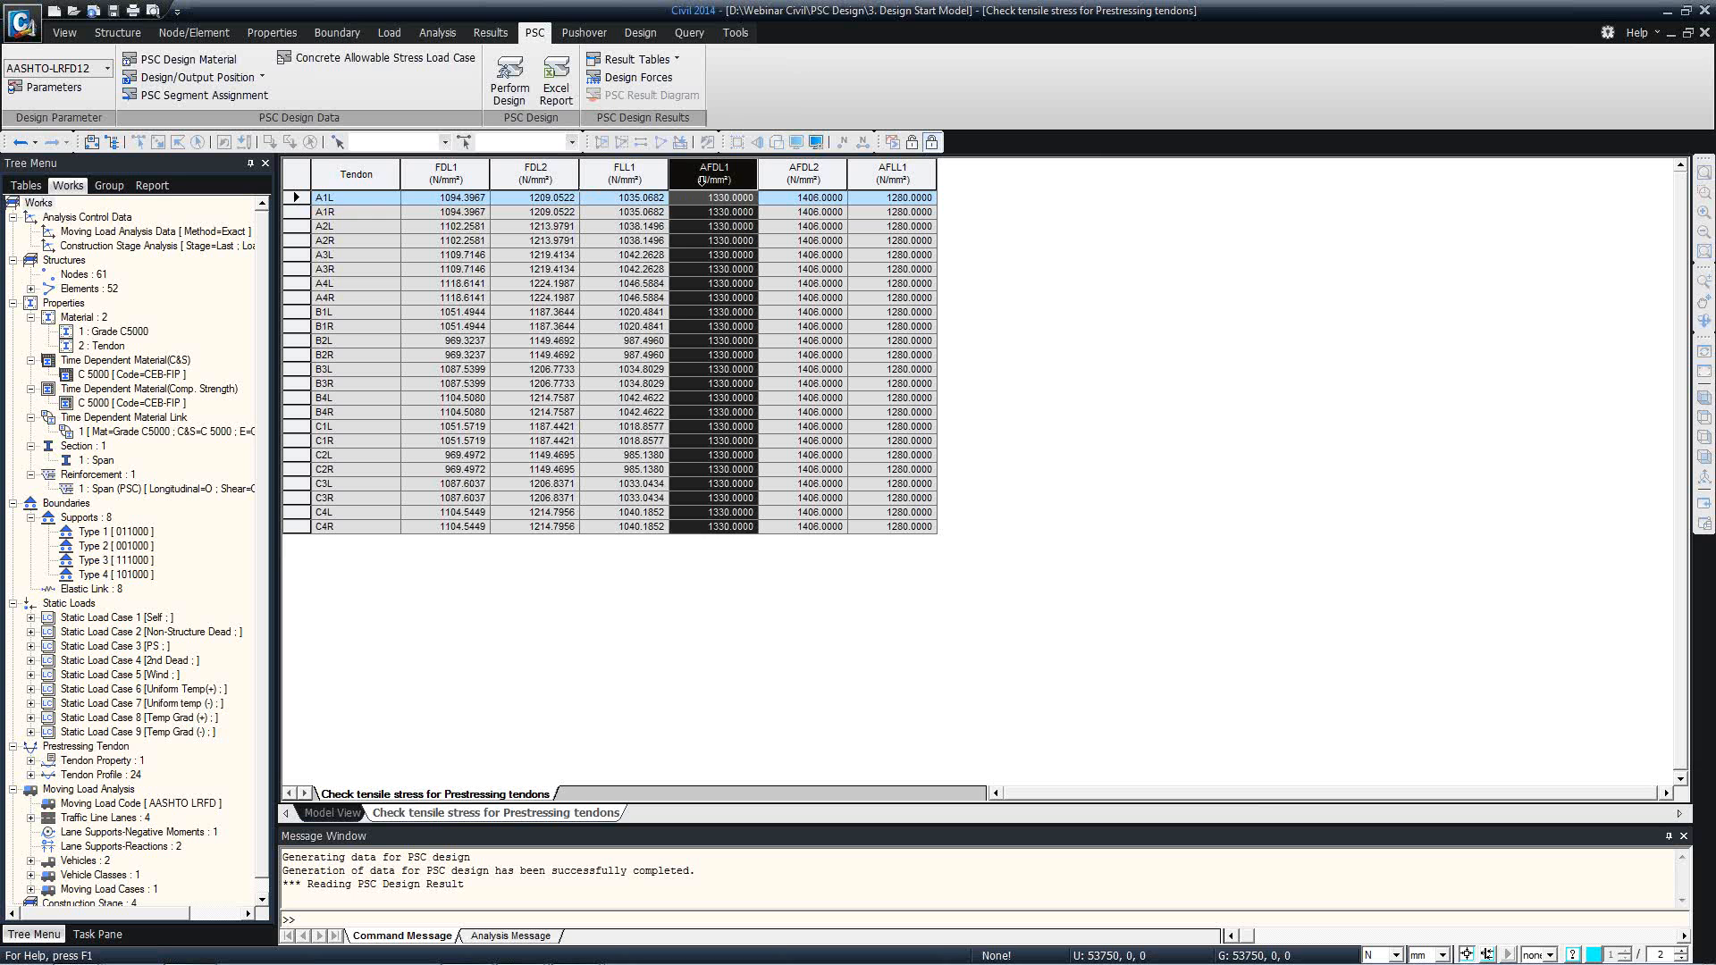
click(741, 204)
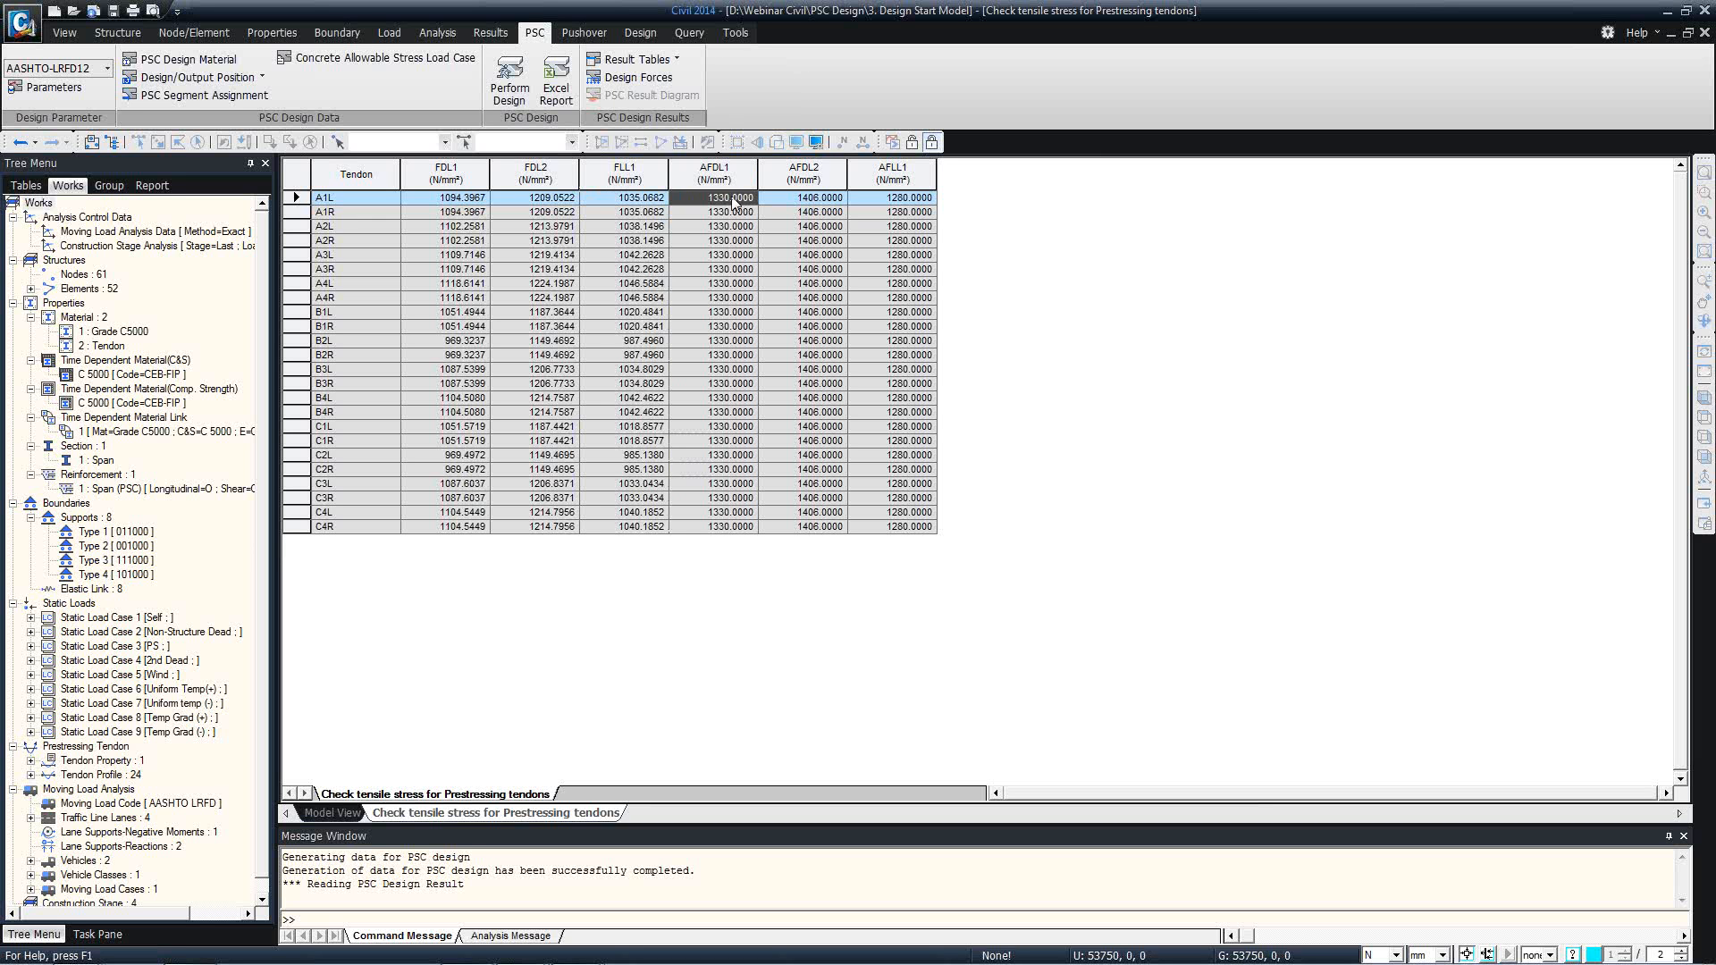
click(767, 203)
click(779, 213)
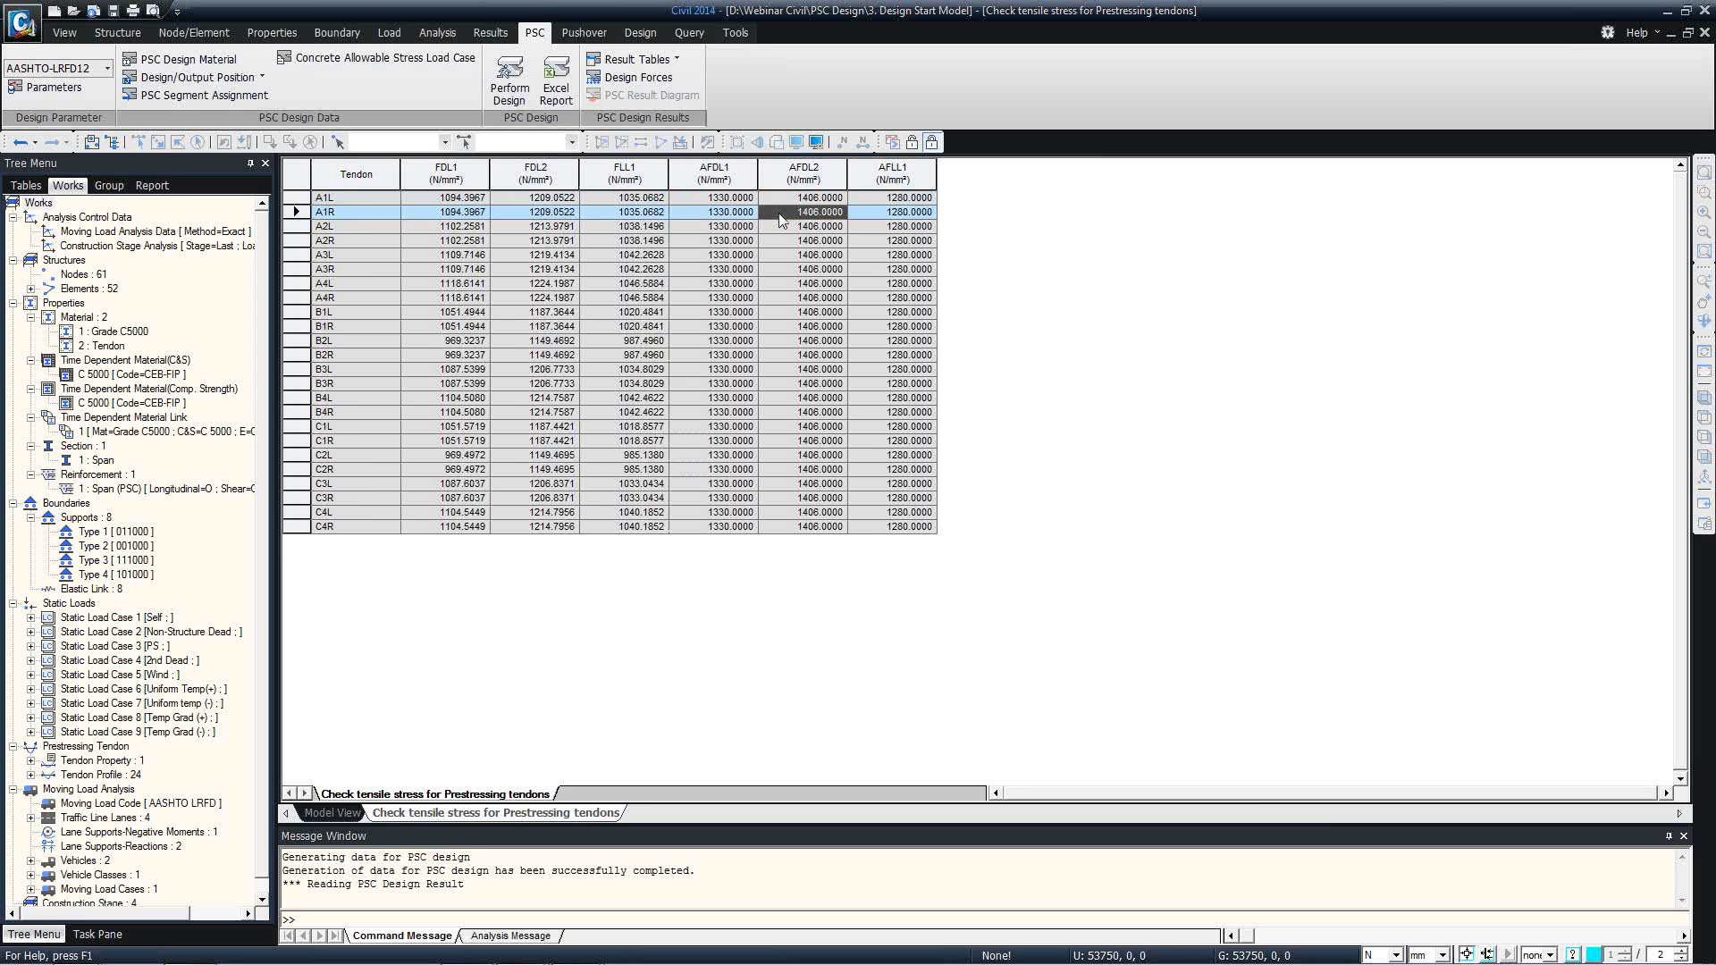
right_click(511, 816)
click(581, 841)
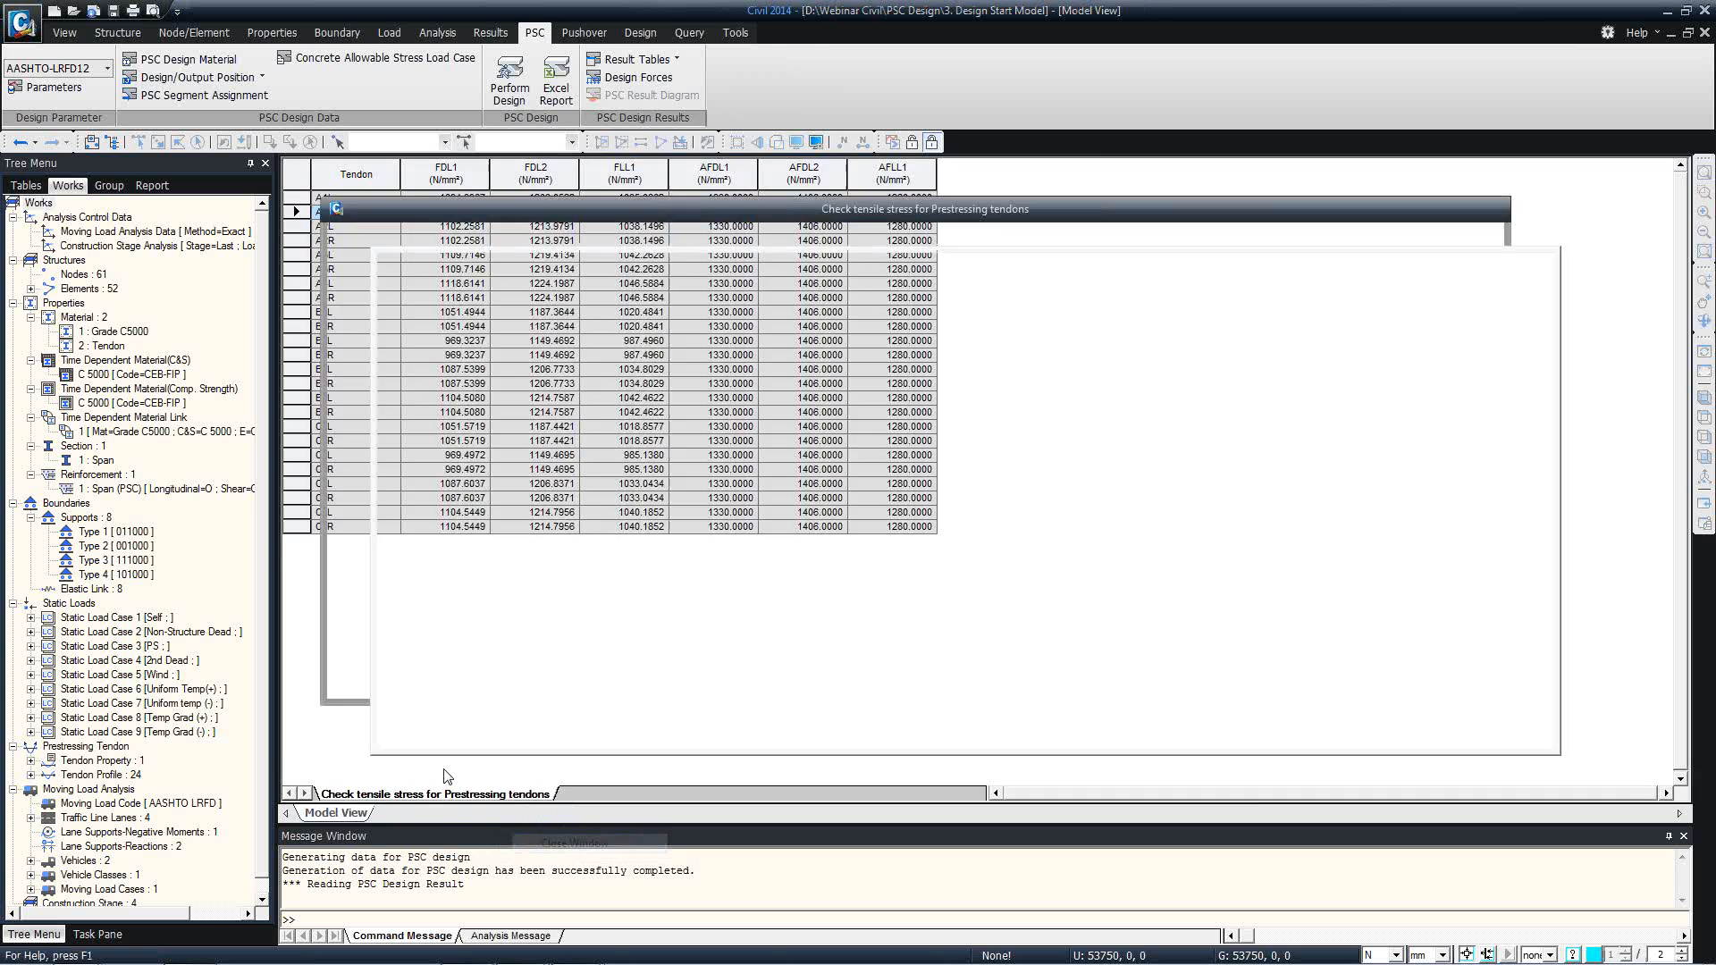
Open the stress check table for cross sections at service loads, showing only Compression records at Part i of elements 1to52.
click(637, 59)
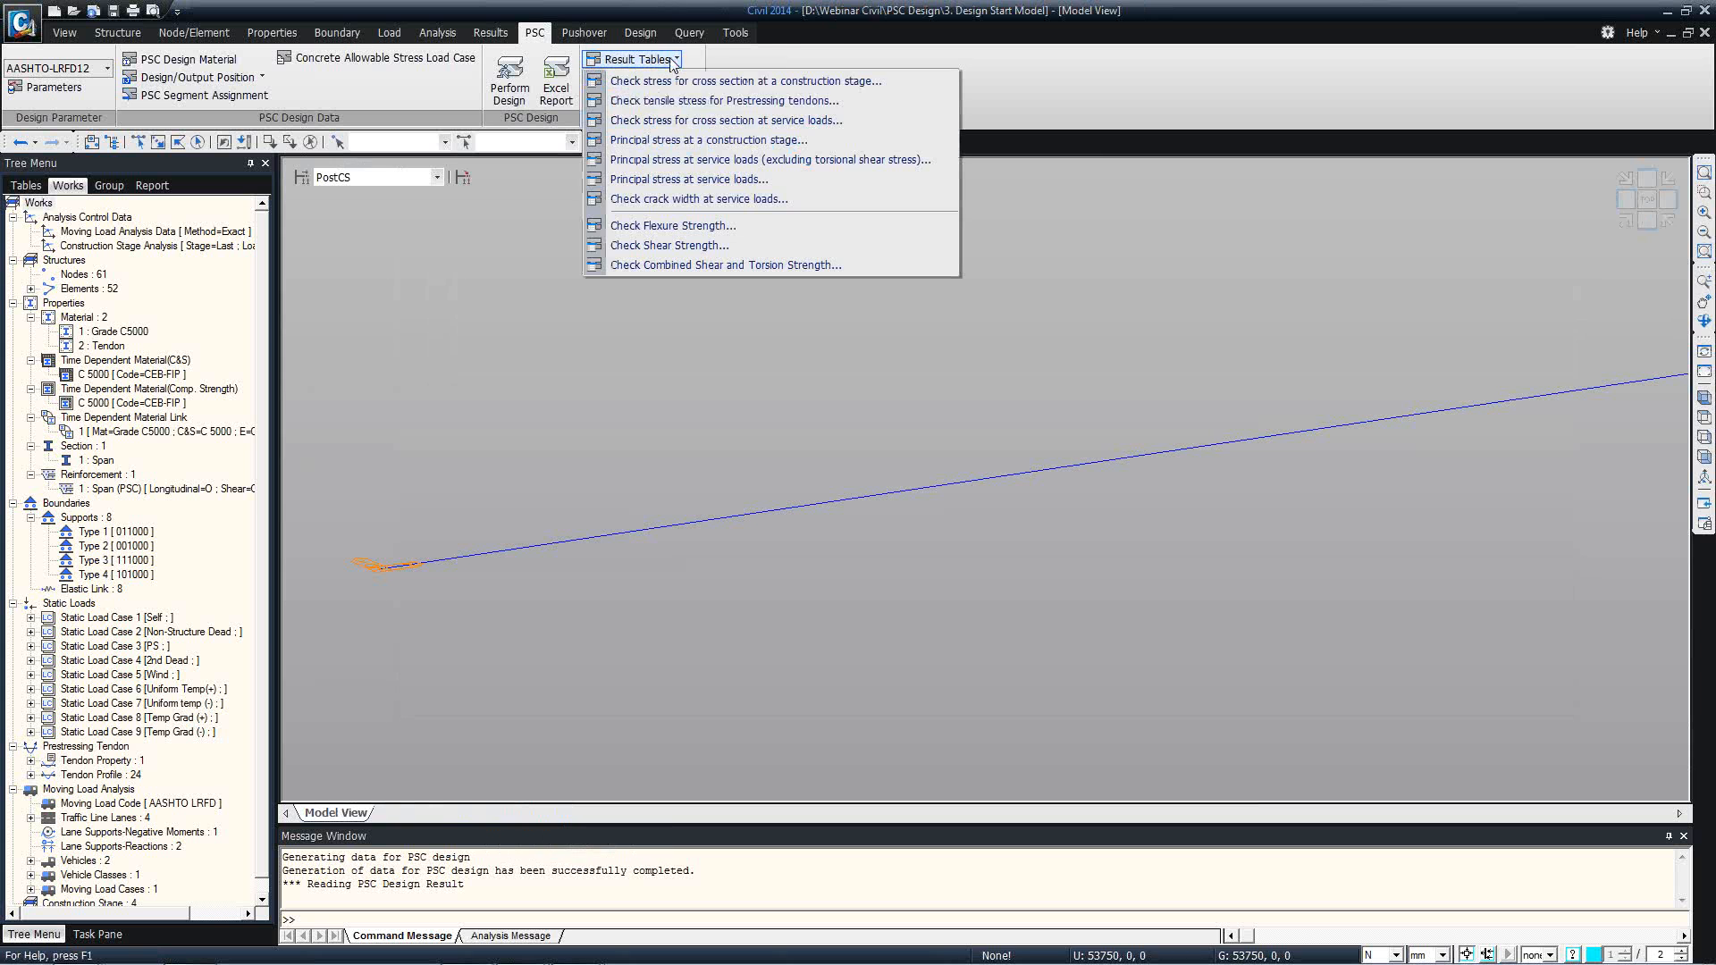
click(676, 122)
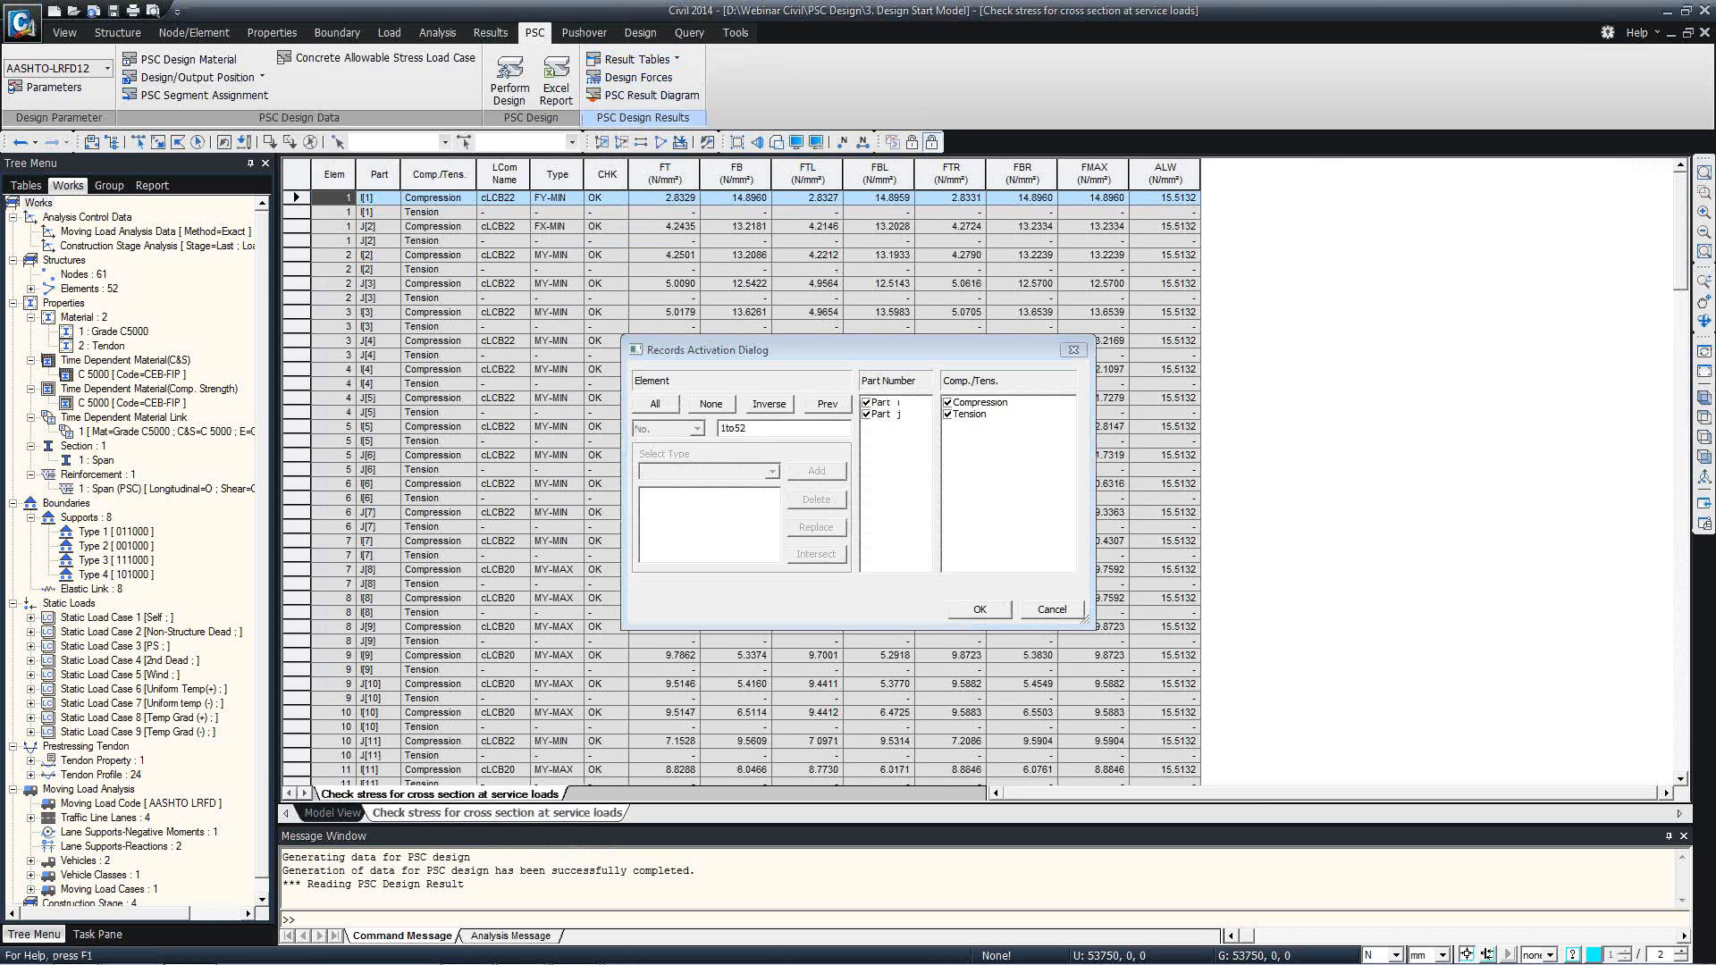
click(948, 414)
click(866, 415)
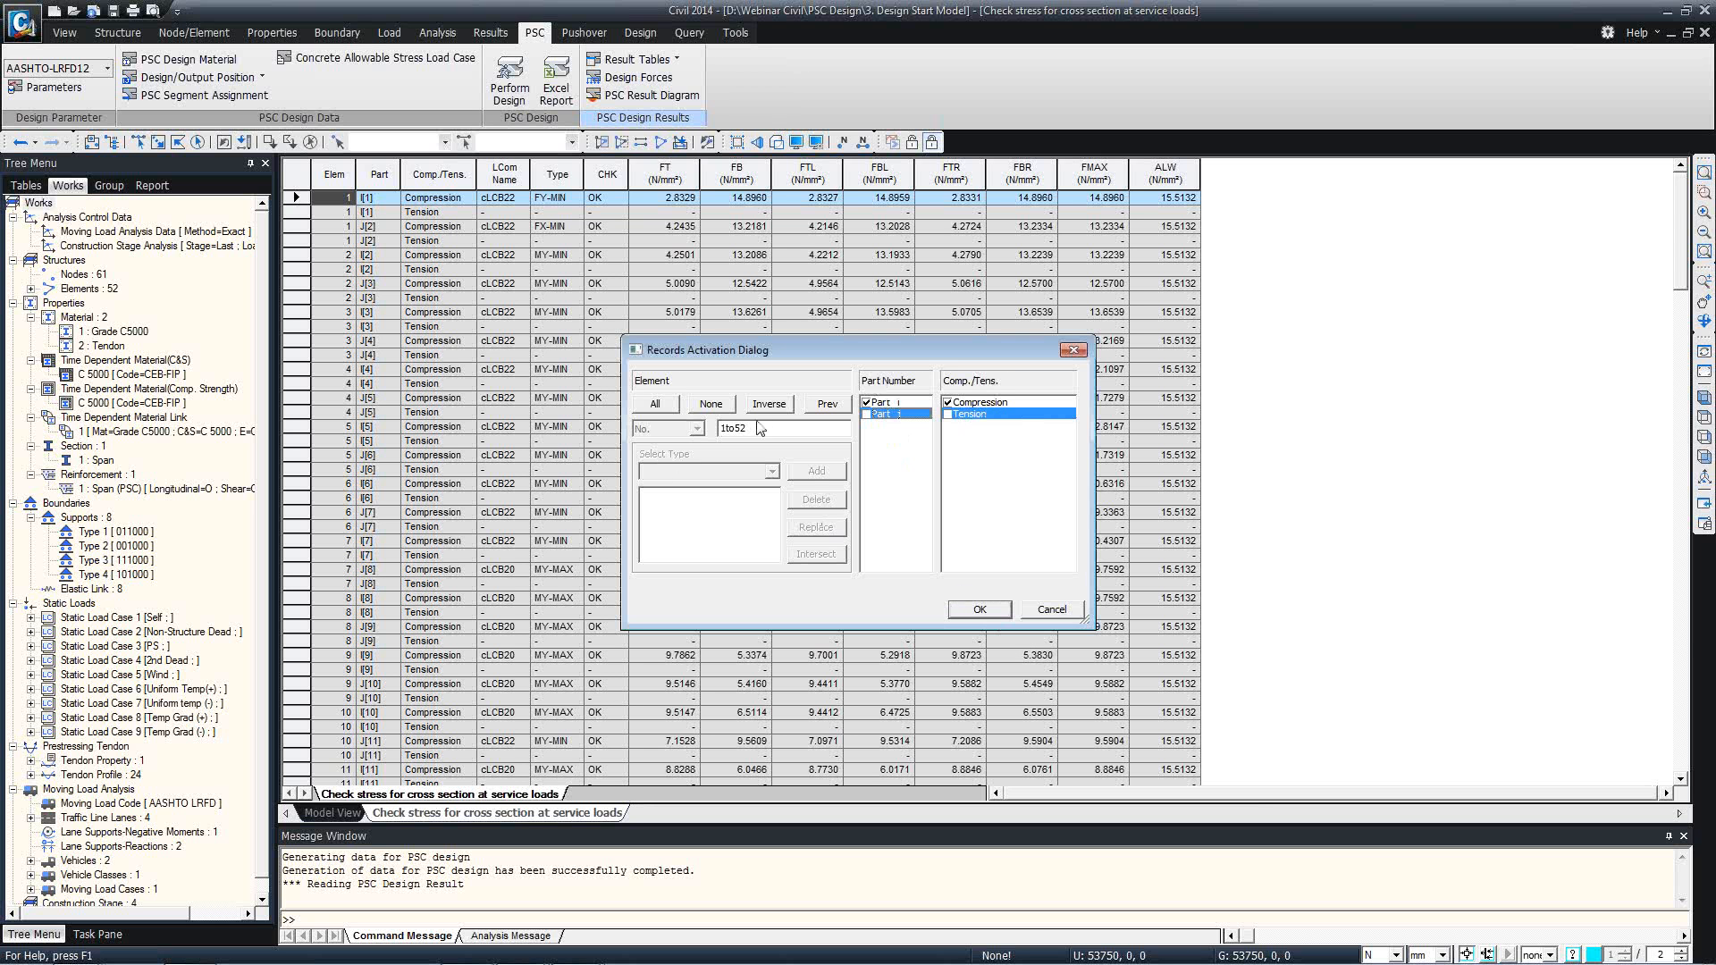
click(978, 609)
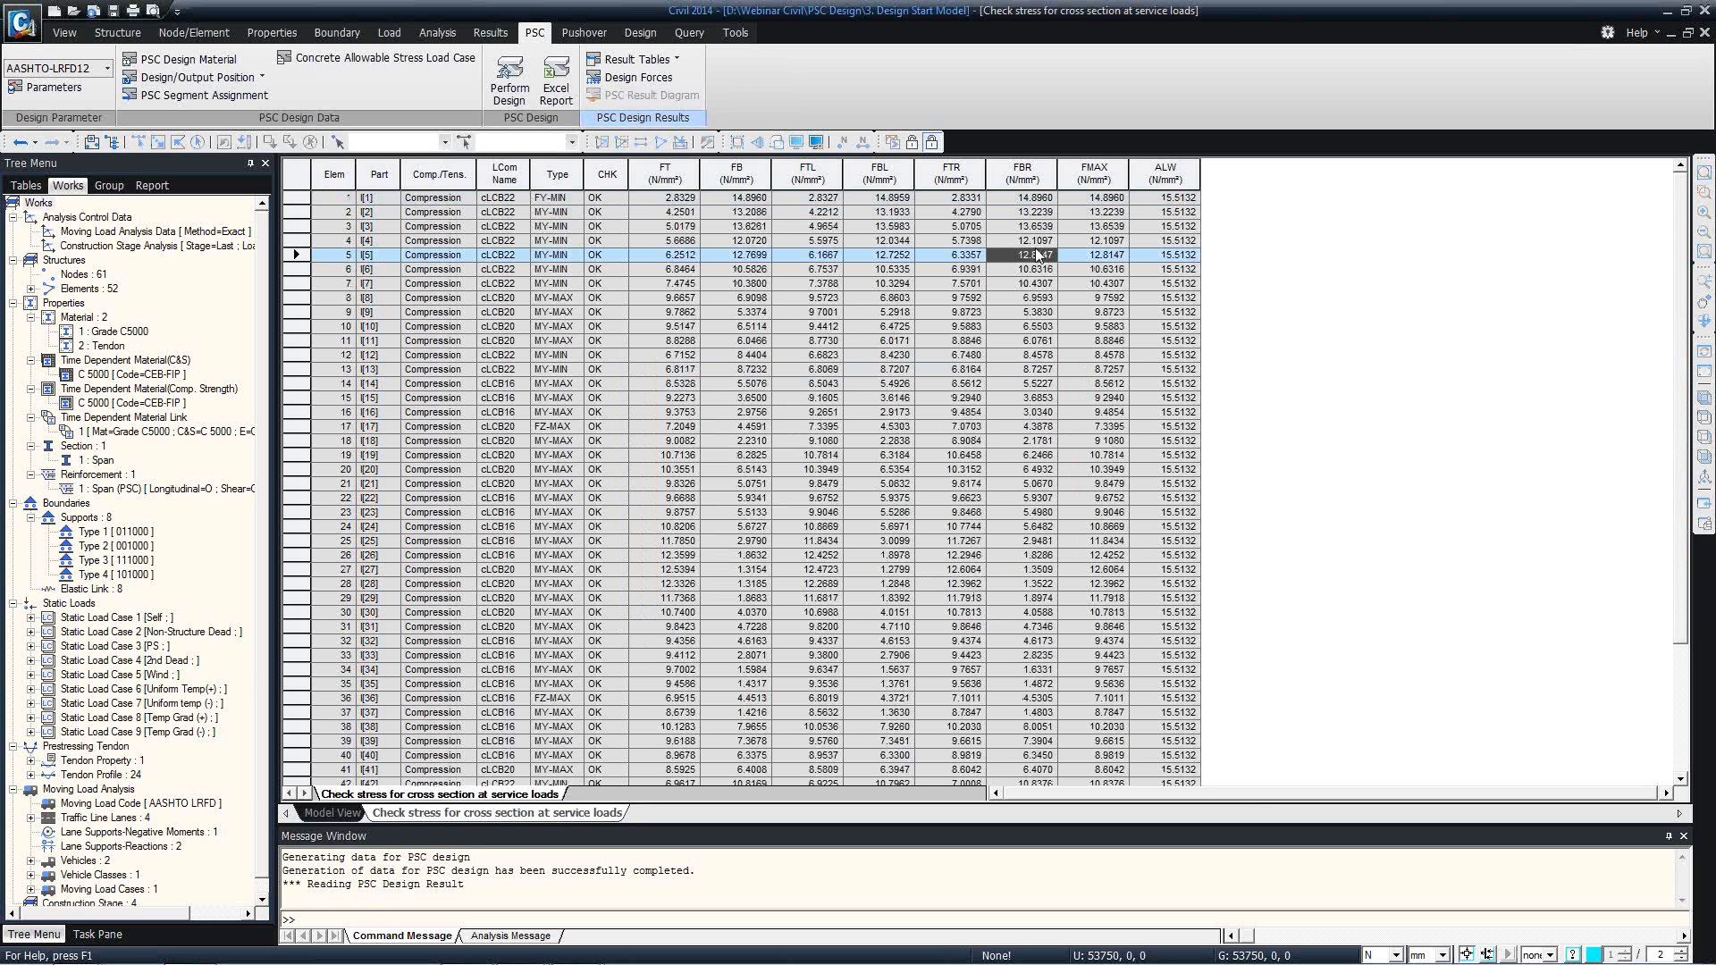
Examine the service-load FT stresses of elements 2 and 1 and the FMAX stress of element 1.
click(673, 213)
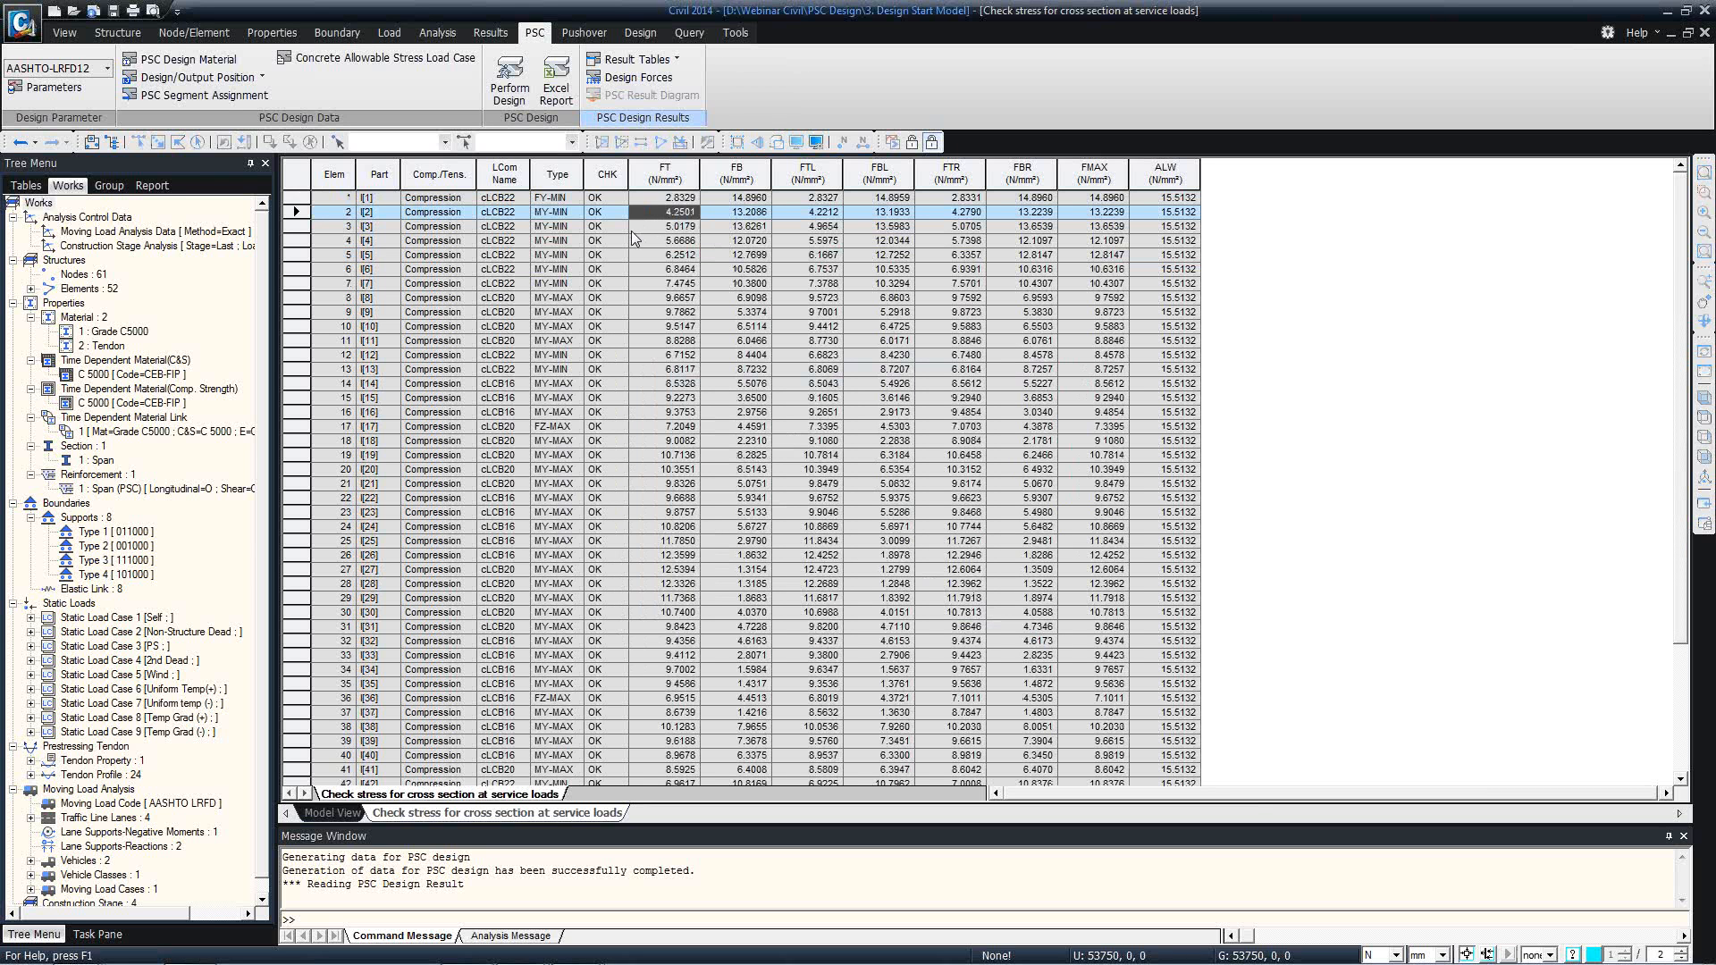
click(653, 201)
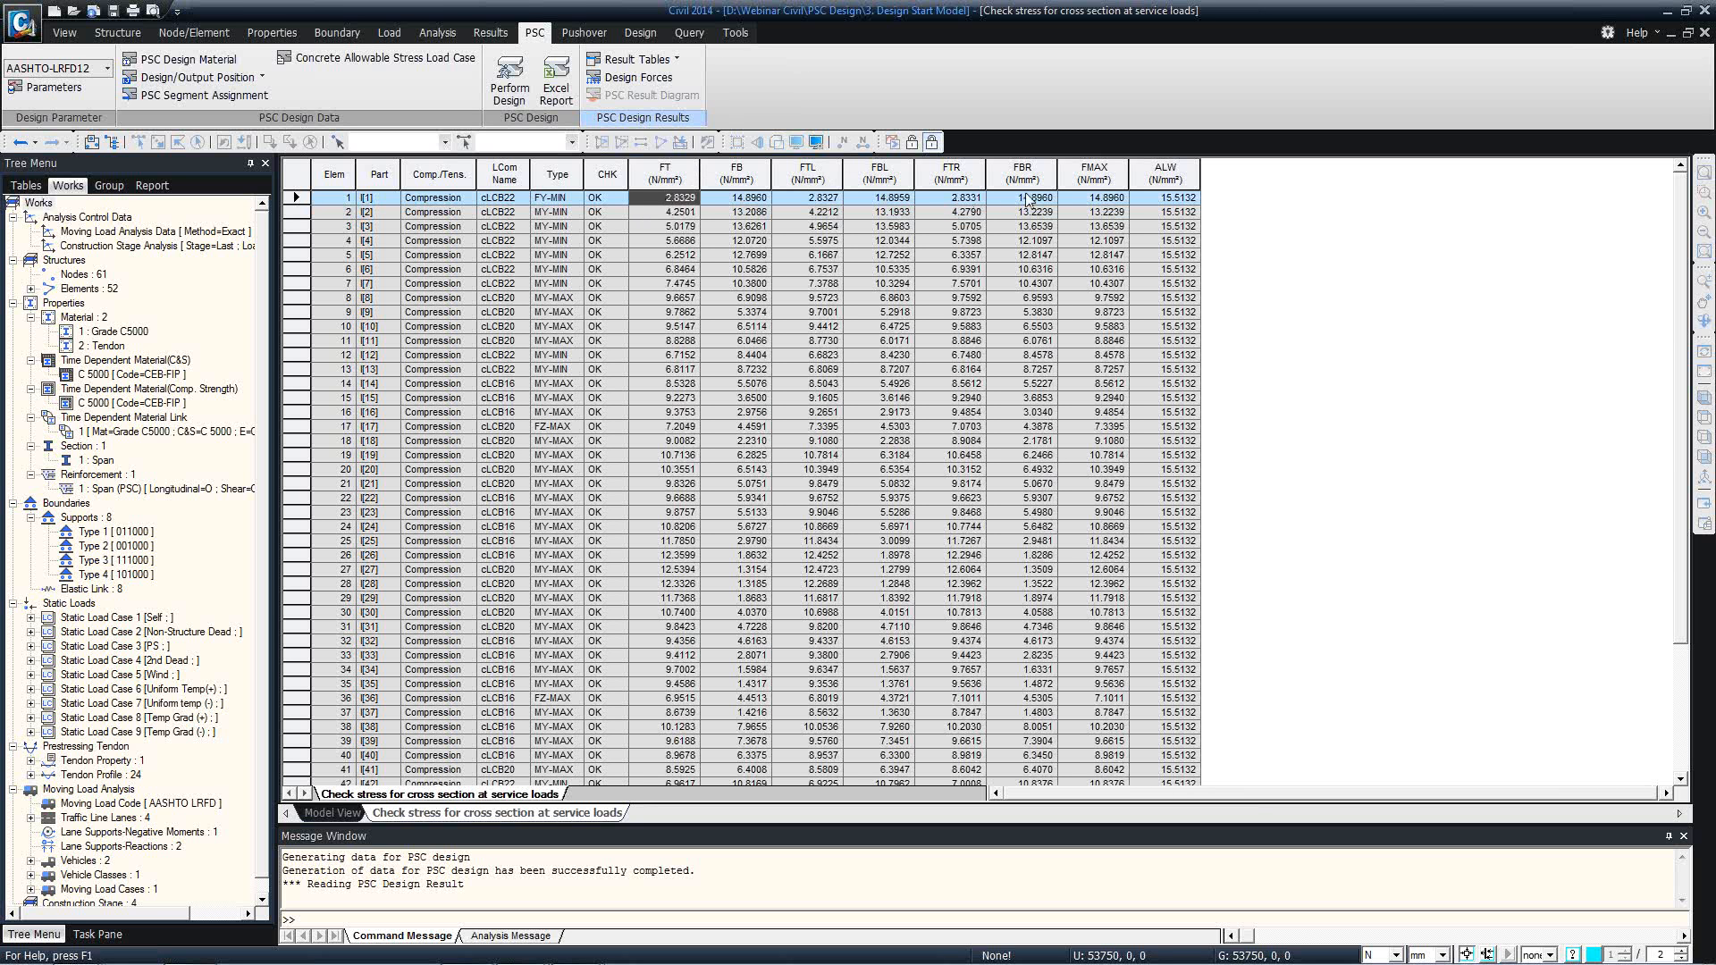
click(1123, 201)
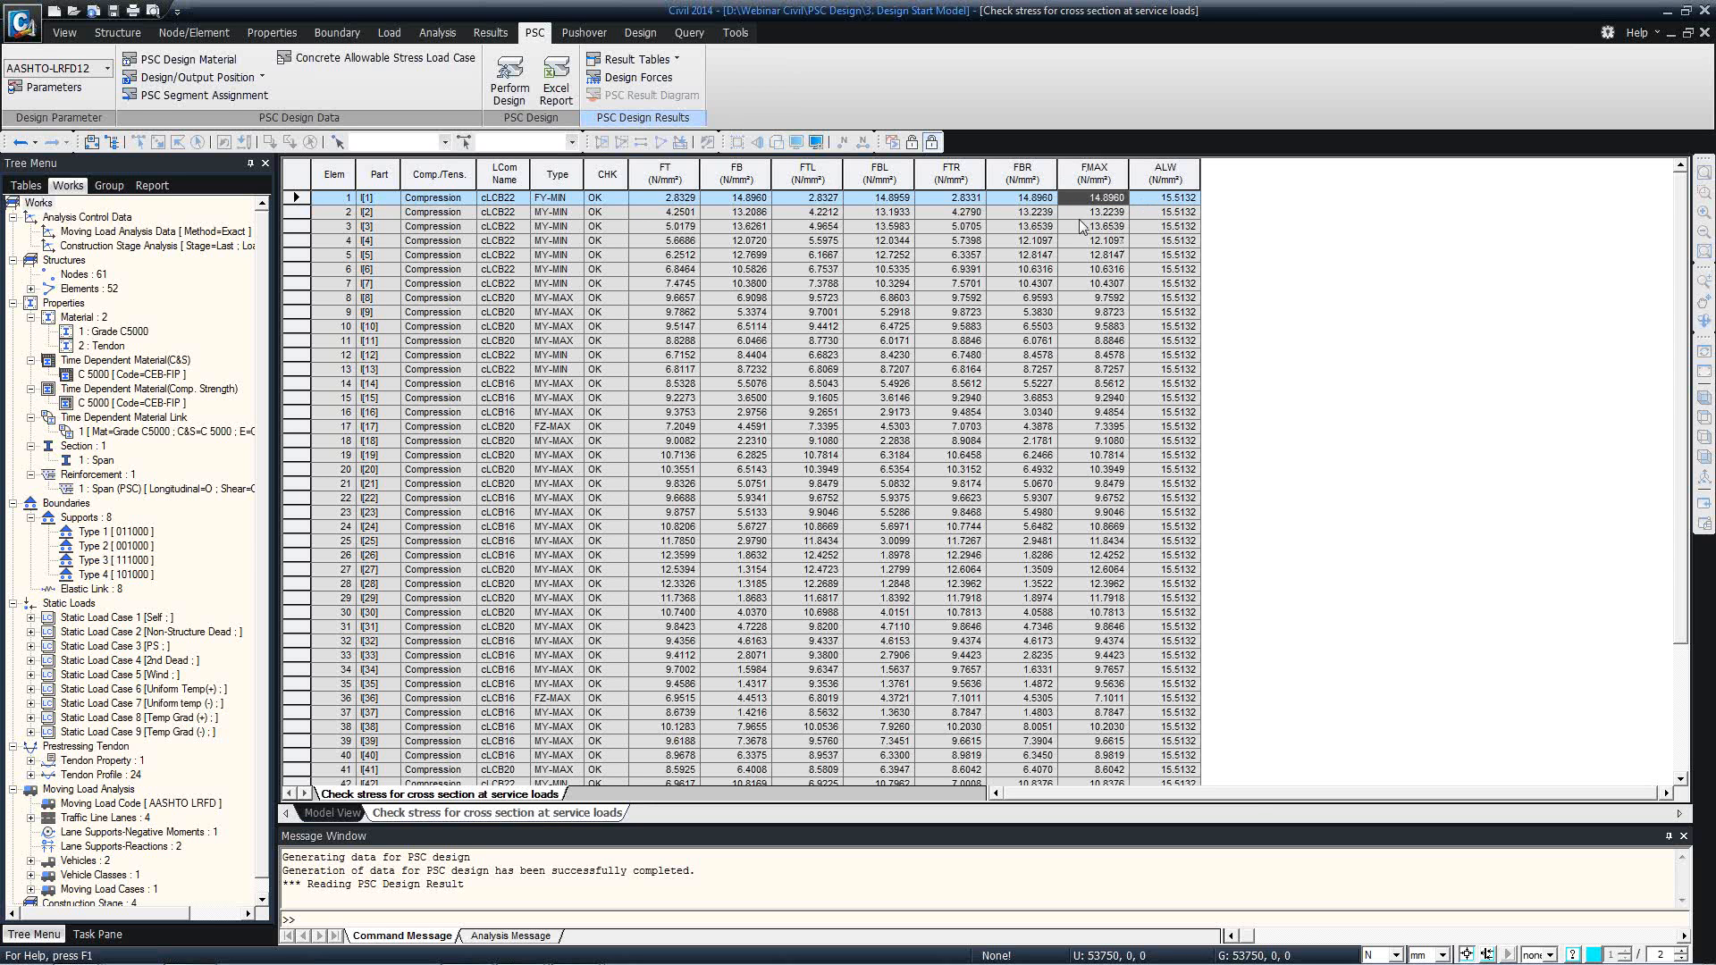
Open the table of principal stress at a construction stage, showing Tension records for both parts of all elements.
click(677, 59)
click(694, 142)
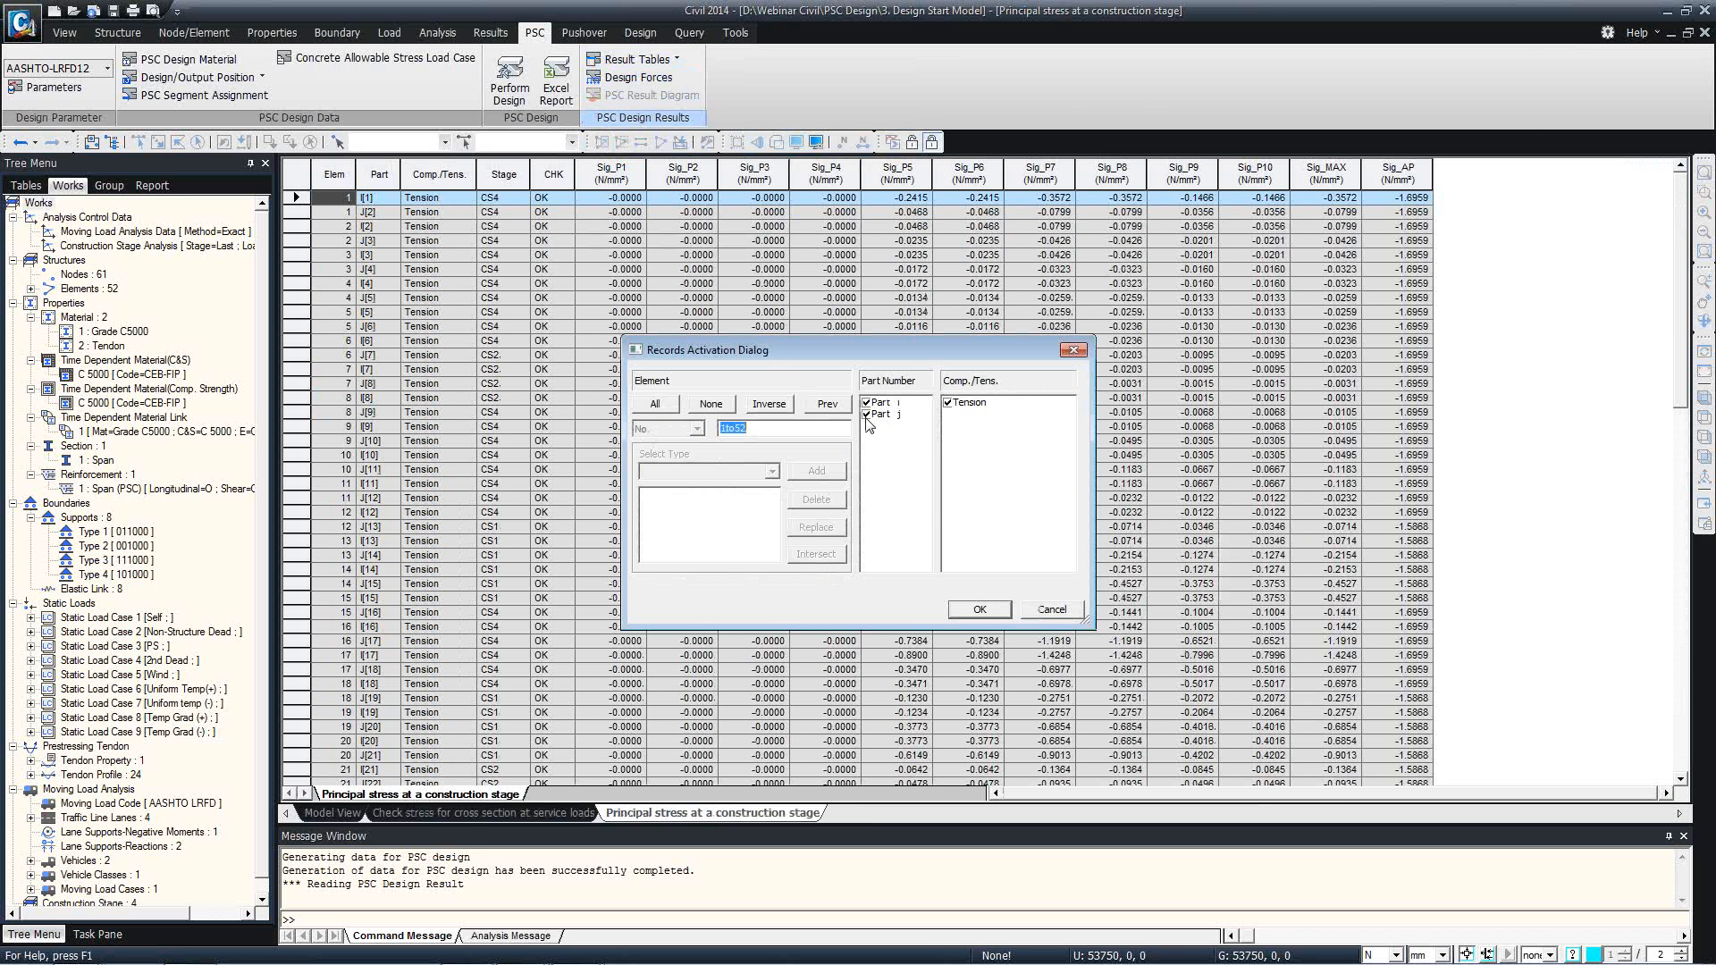
click(978, 609)
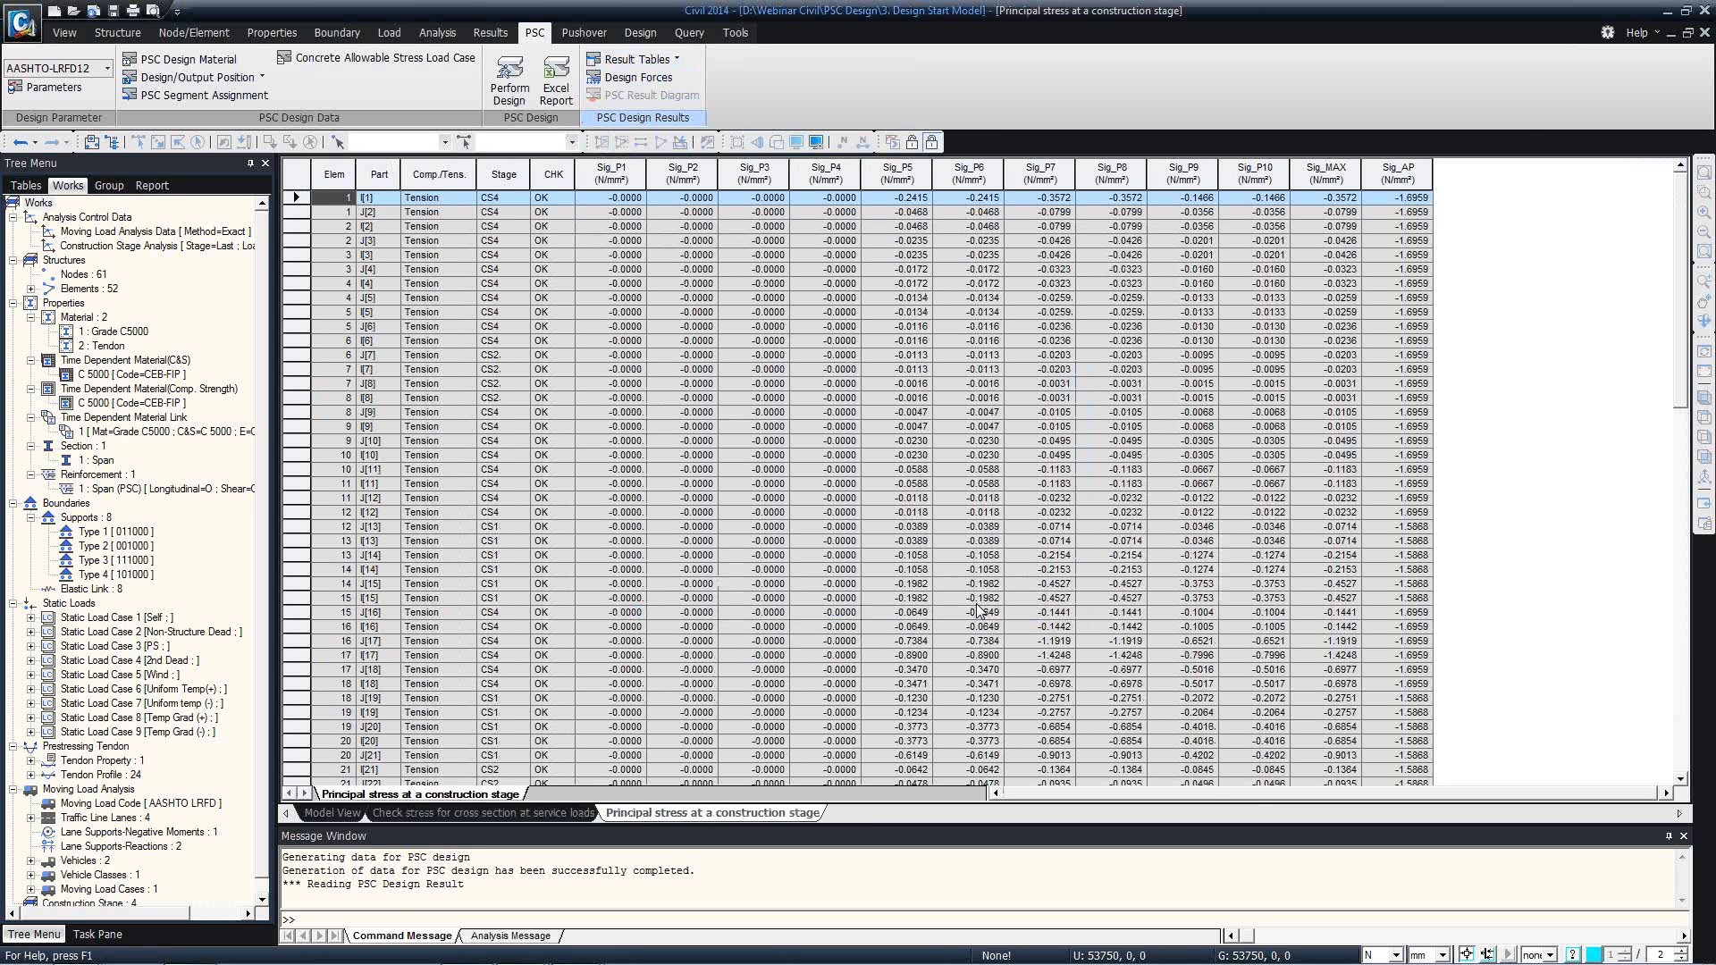
Review the Sig_P1 to Sig_P3 columns and the Sig_P10 and Sig_MAX principal stresses at element 1's i end.
click(1153, 569)
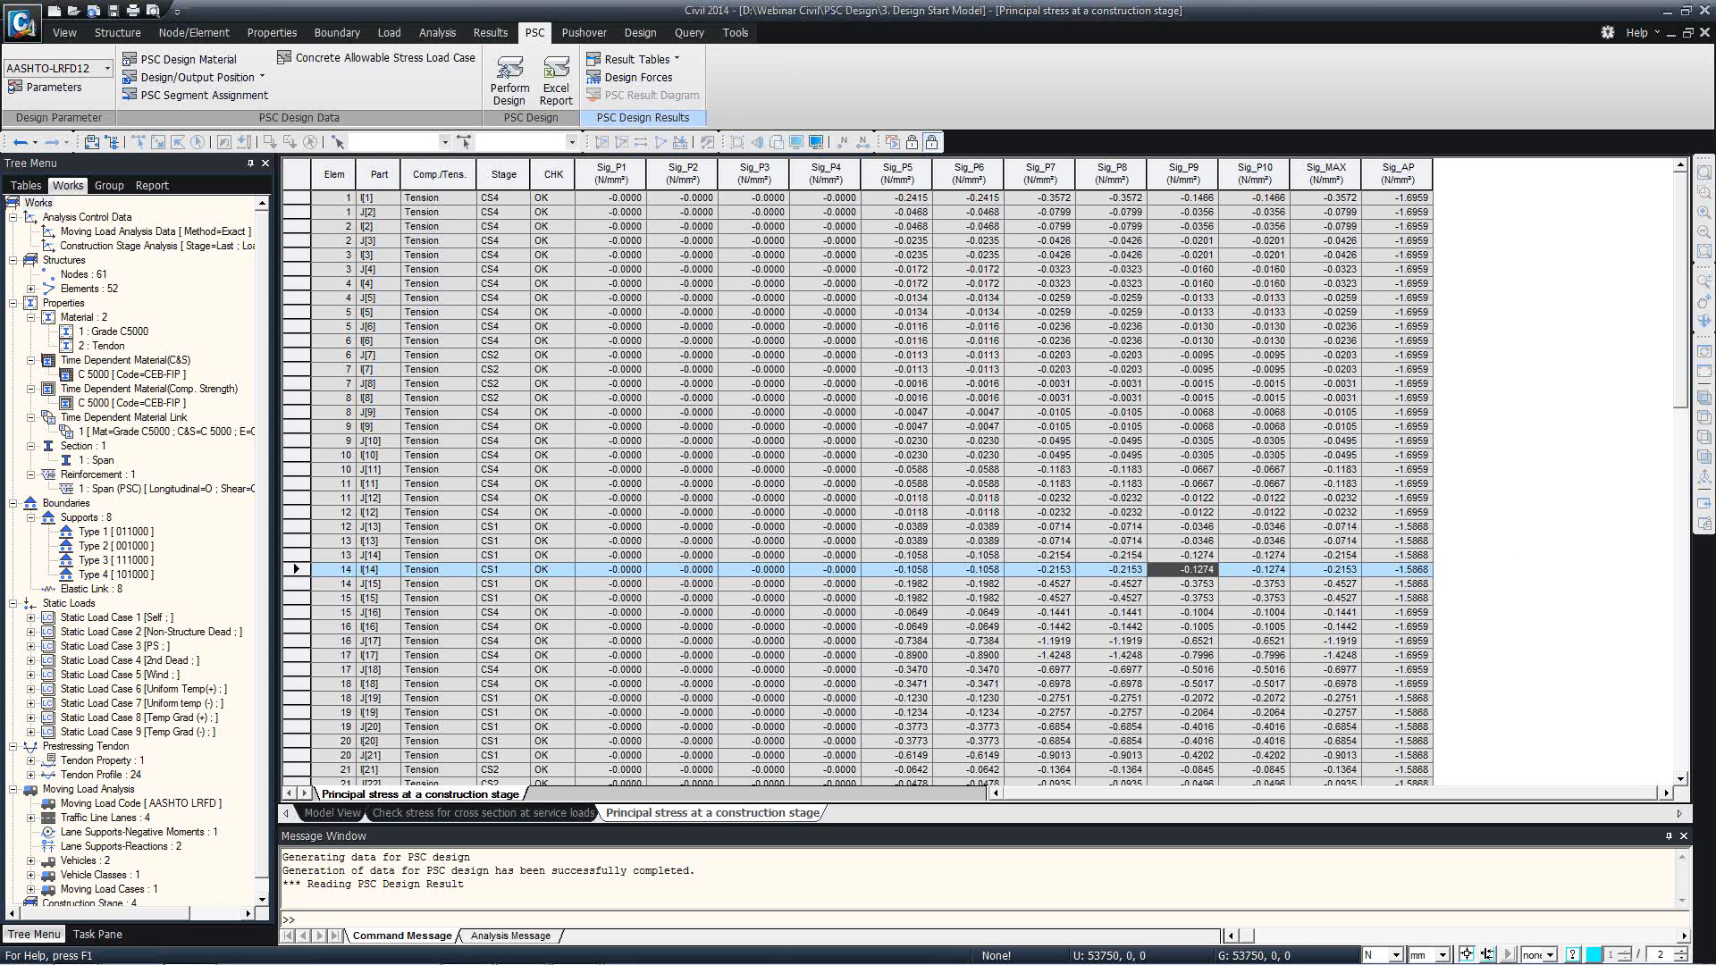
click(628, 172)
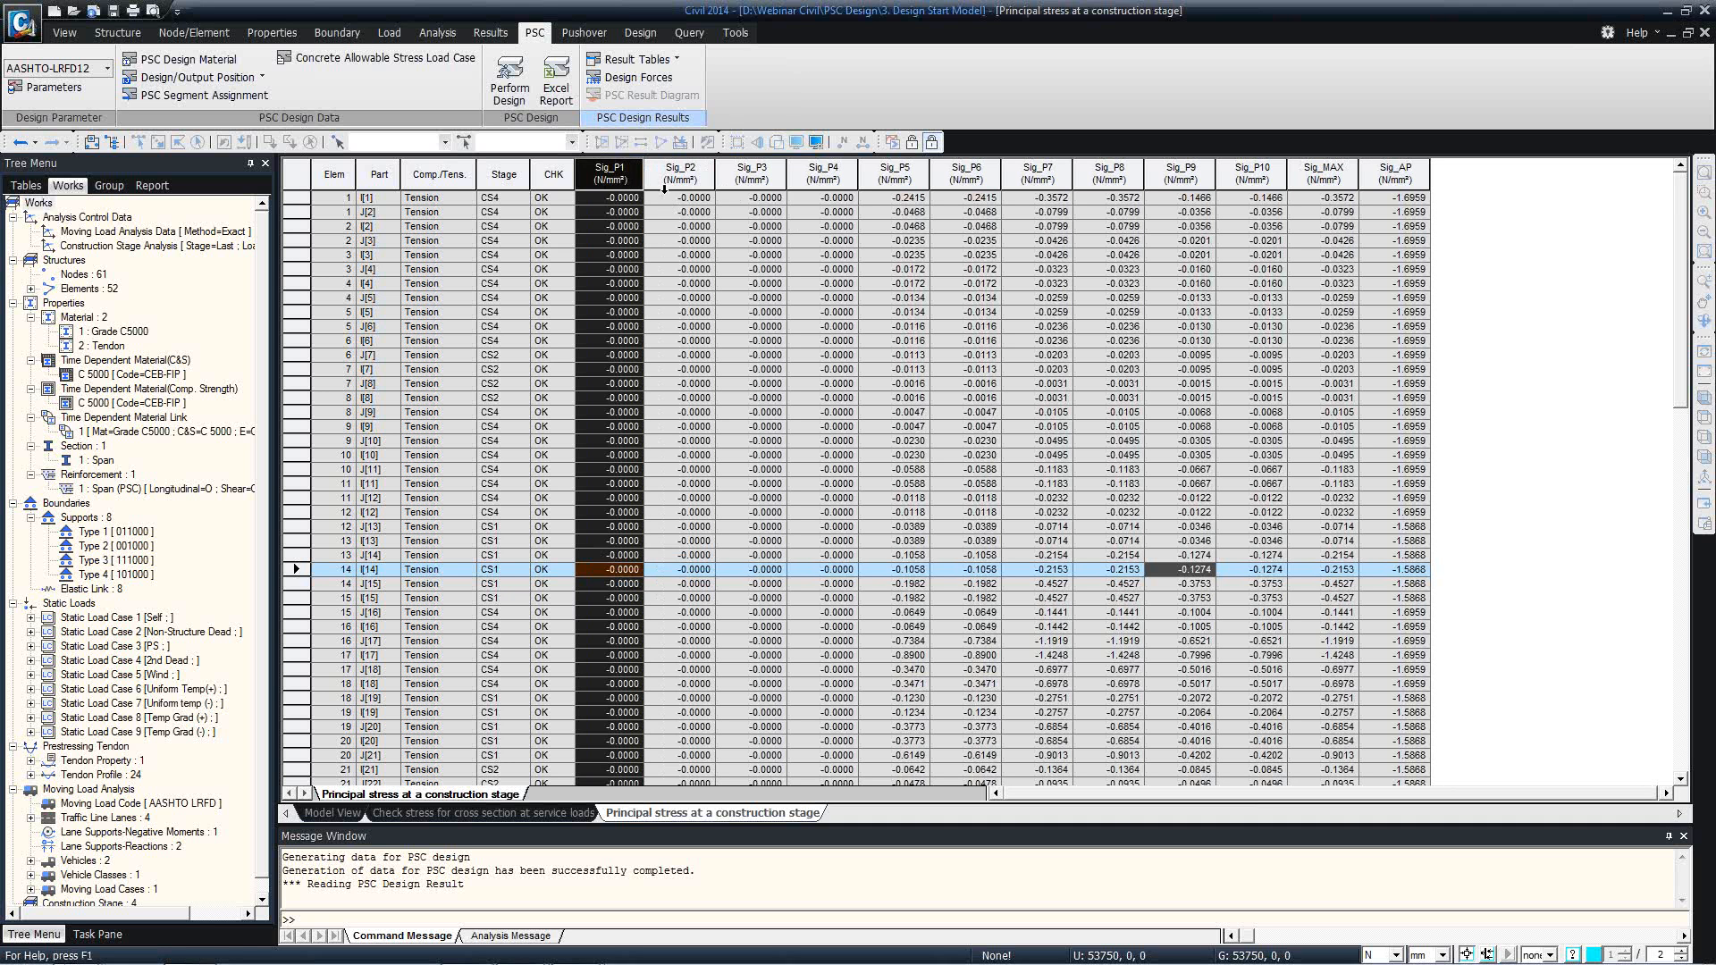
click(664, 179)
click(751, 172)
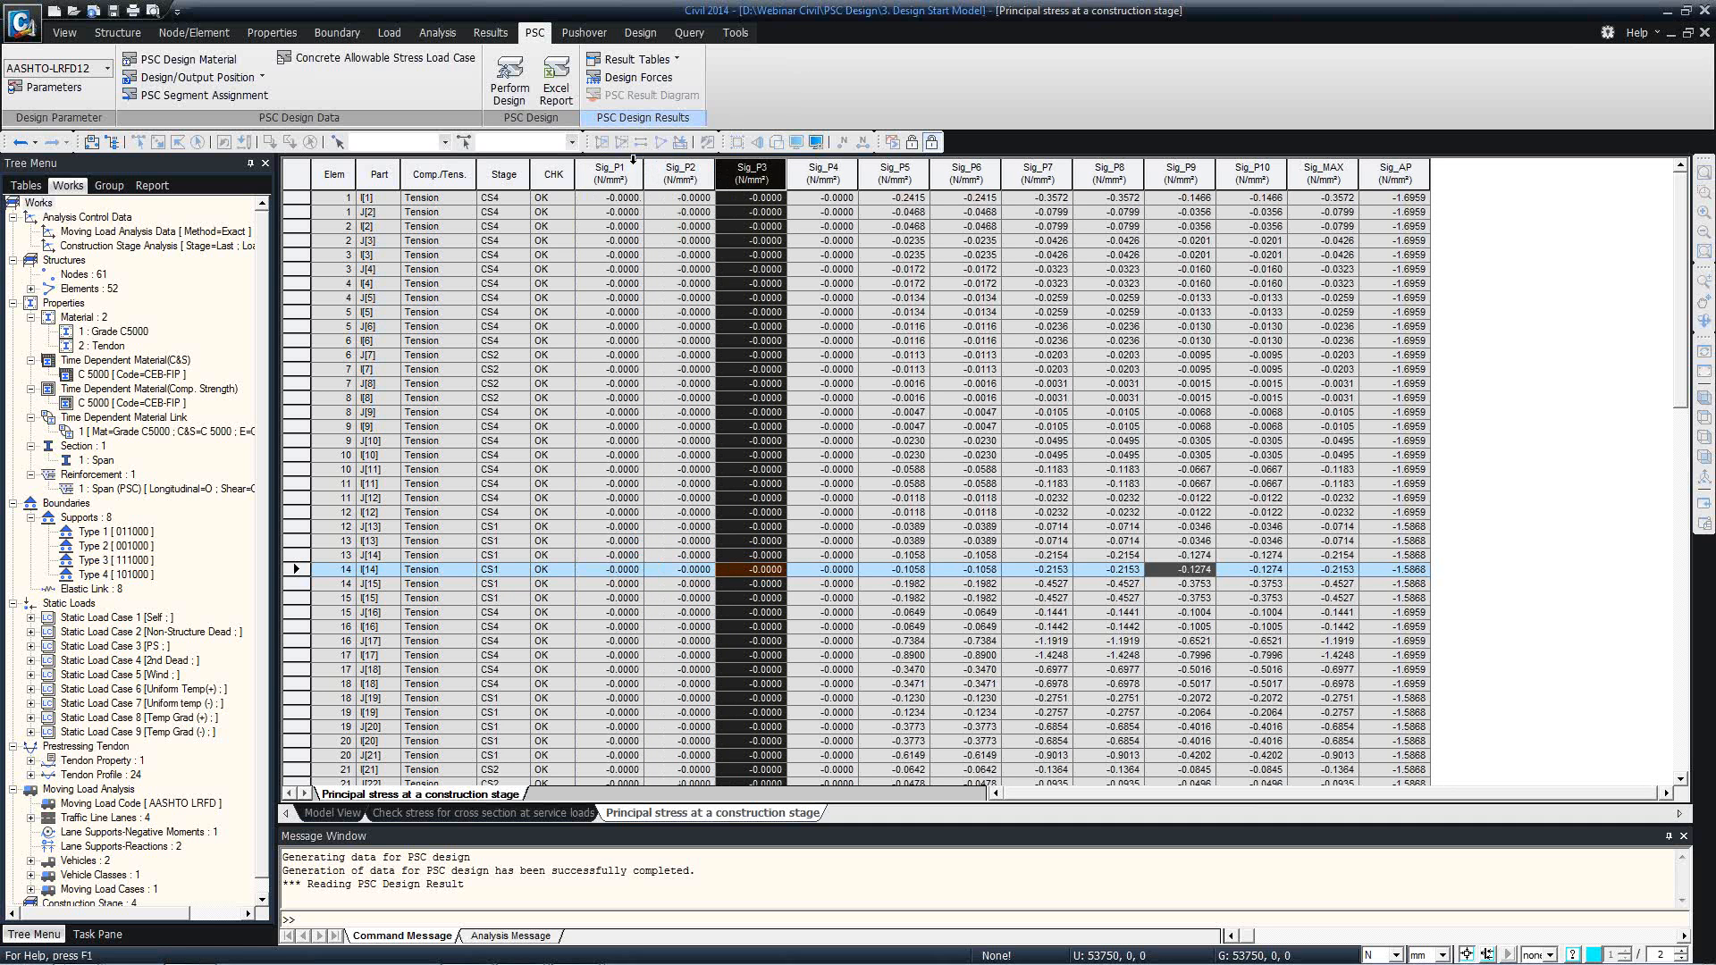
click(1234, 226)
click(1249, 198)
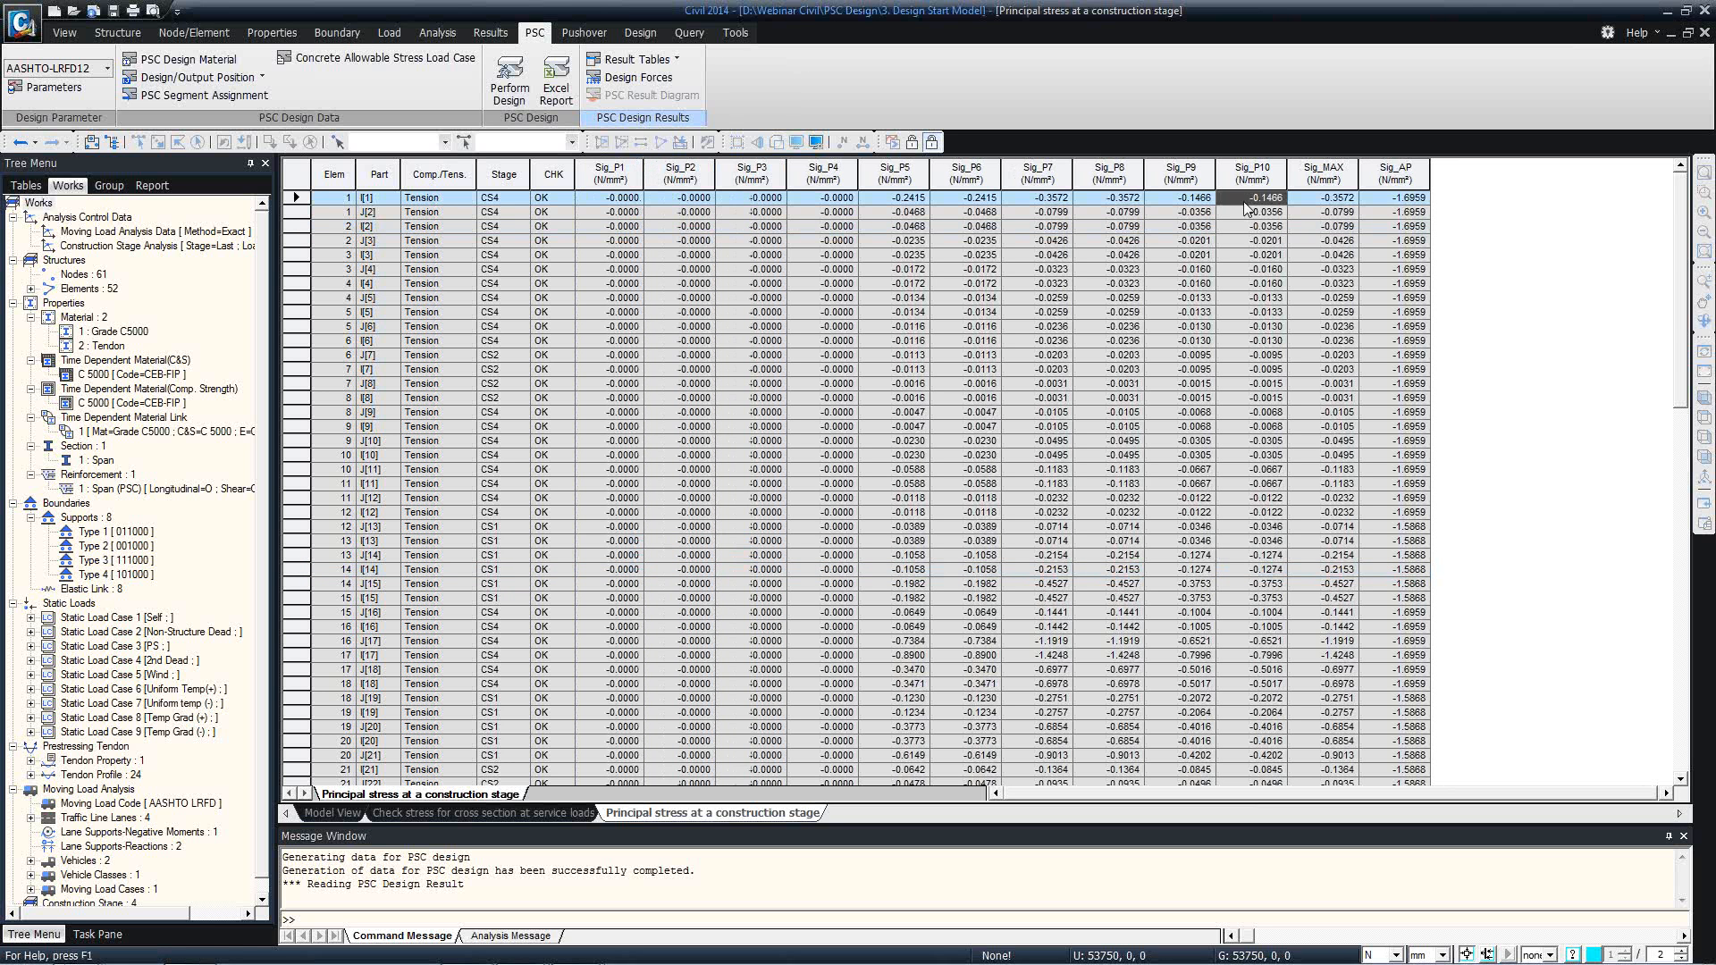
click(1332, 200)
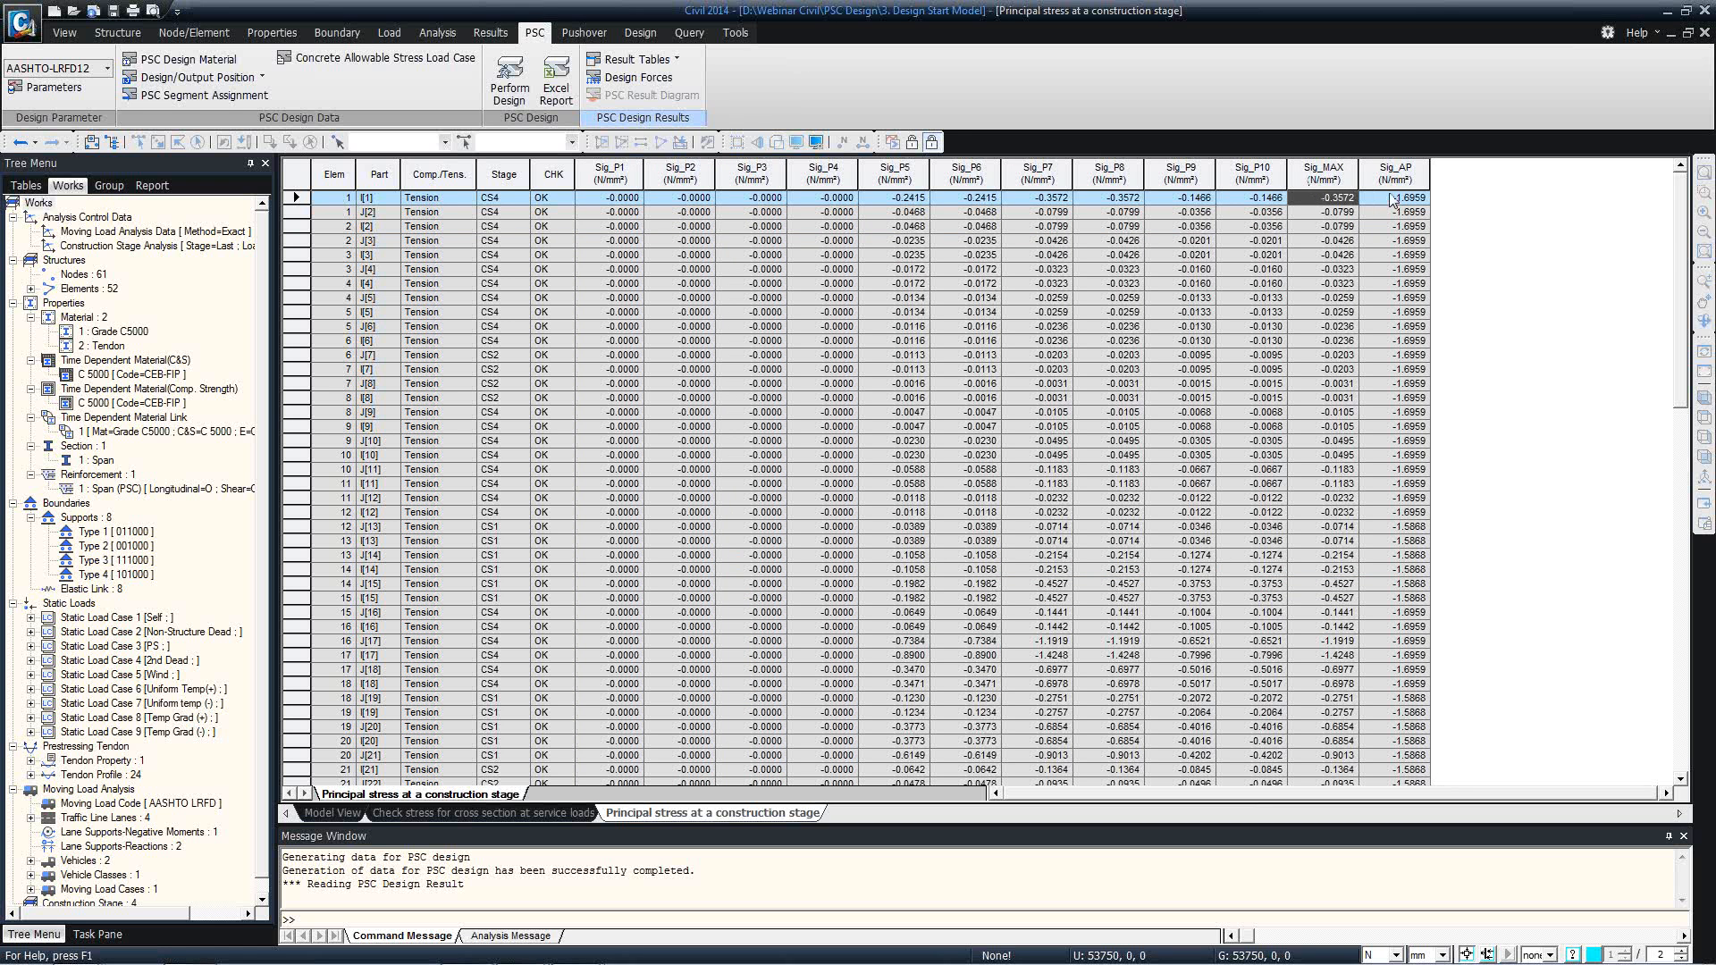
Open the service-load principal stress table excluding torsional shear stress, with Tension records for both parts of all elements, and review its stresses.
click(674, 59)
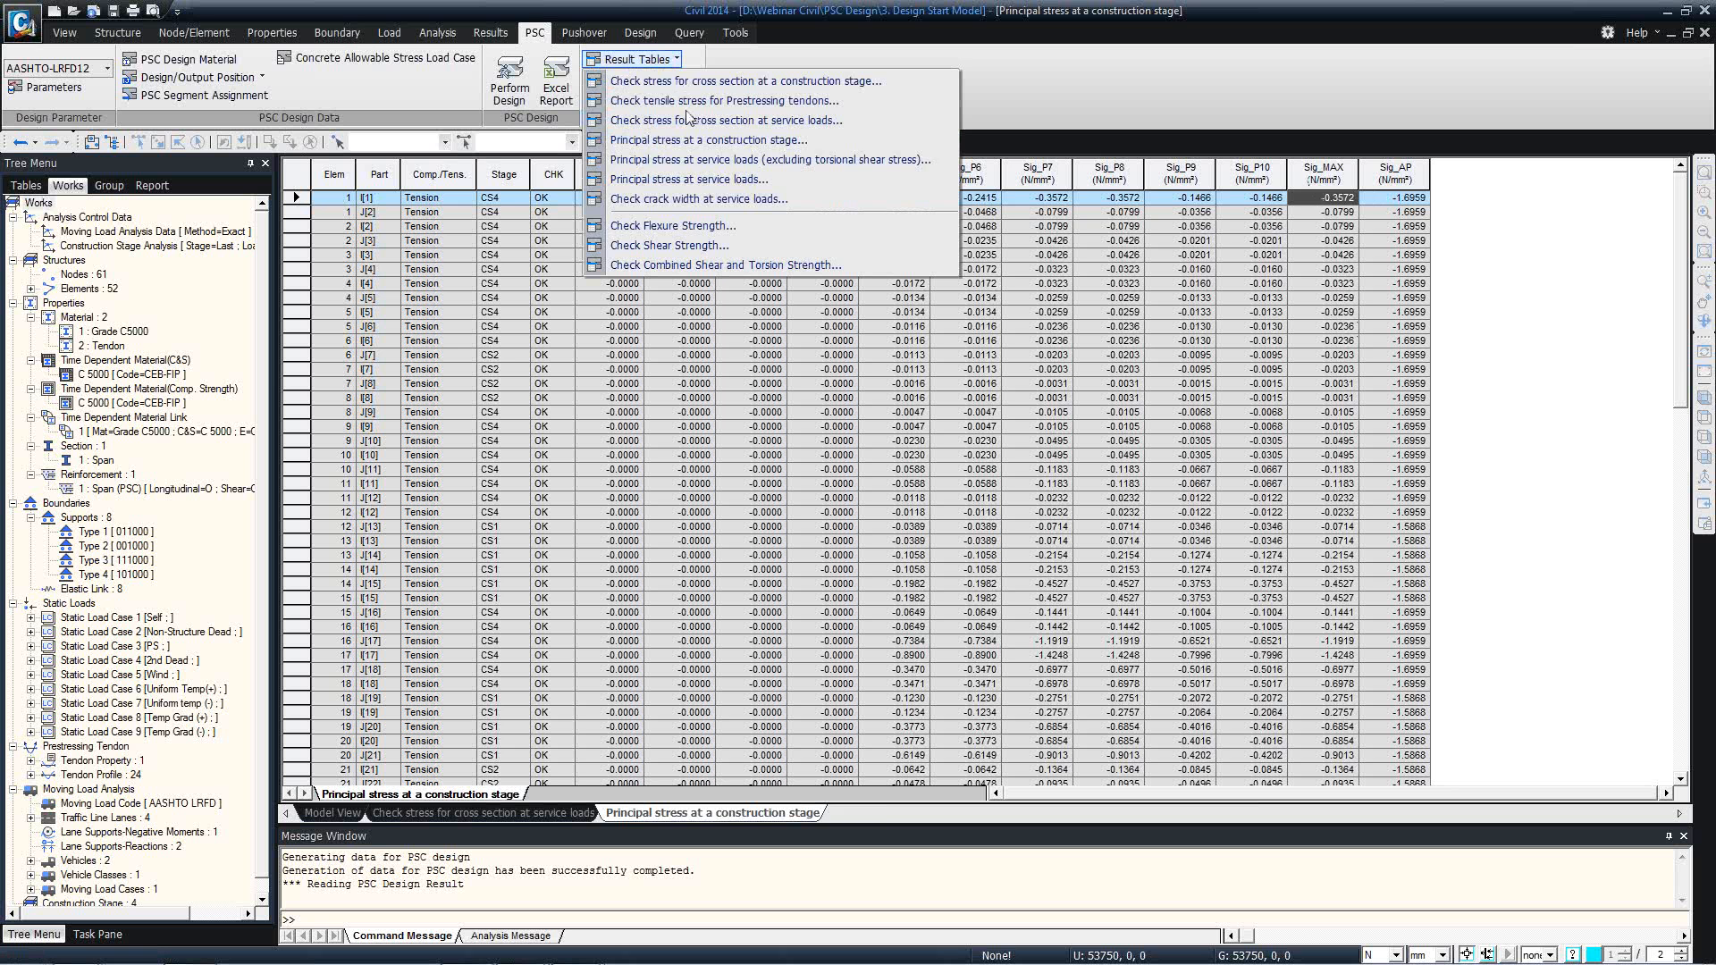
click(701, 161)
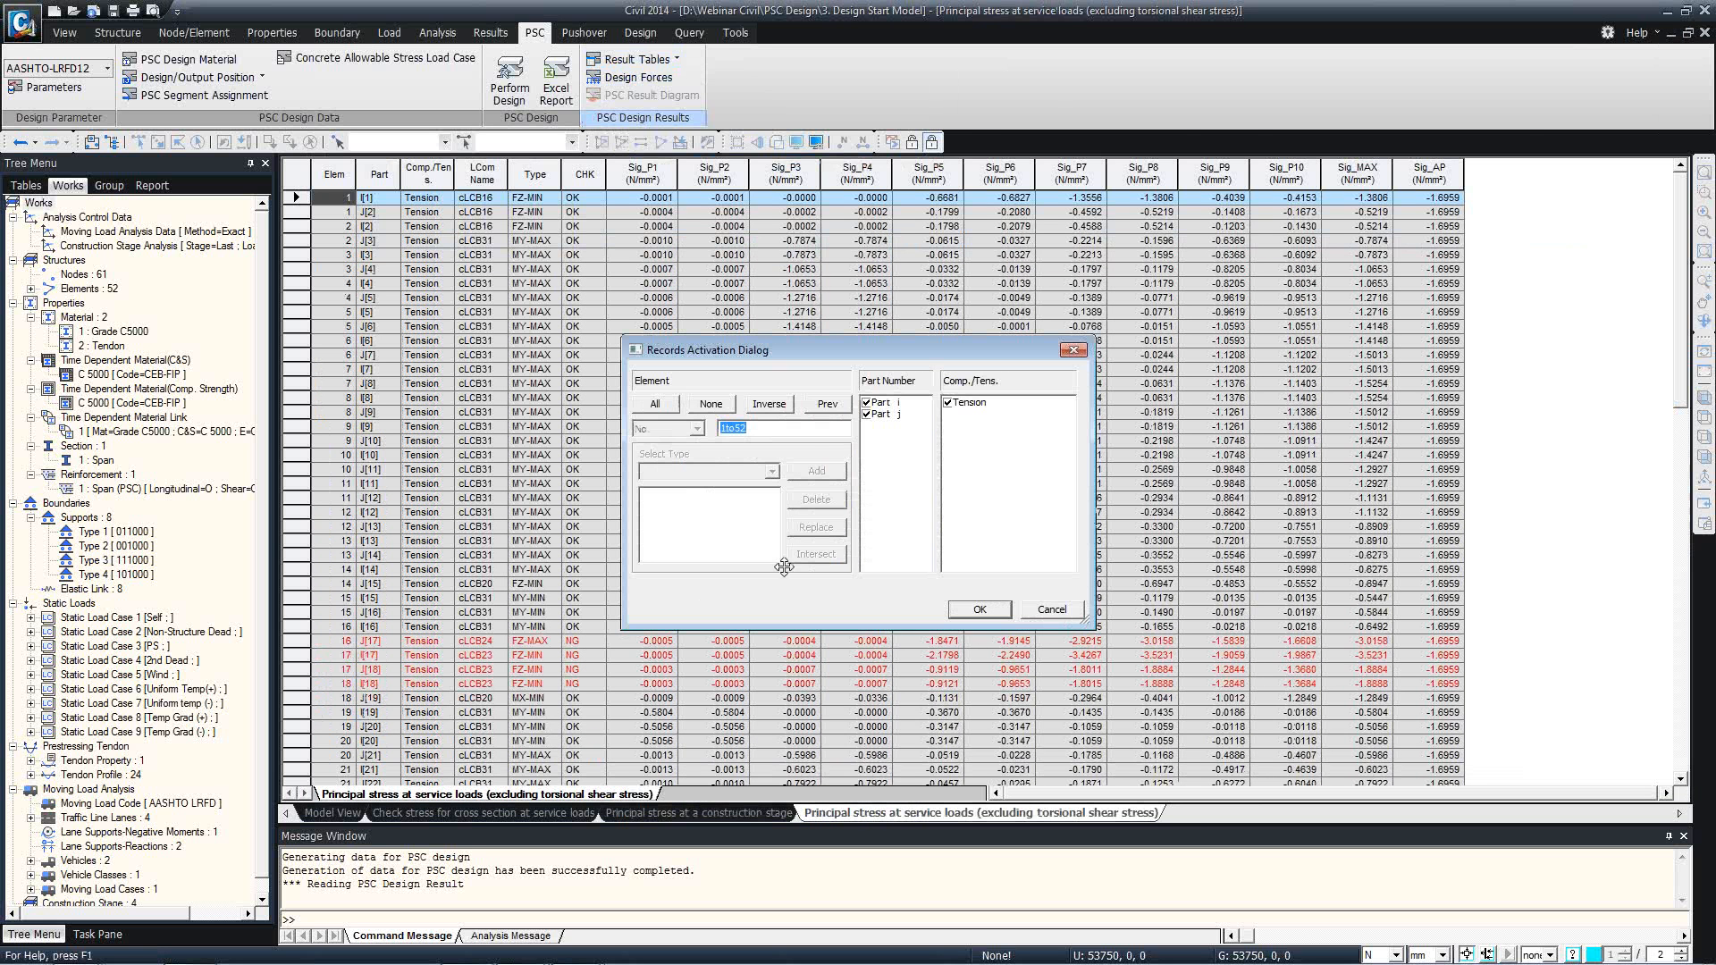
click(974, 611)
click(859, 554)
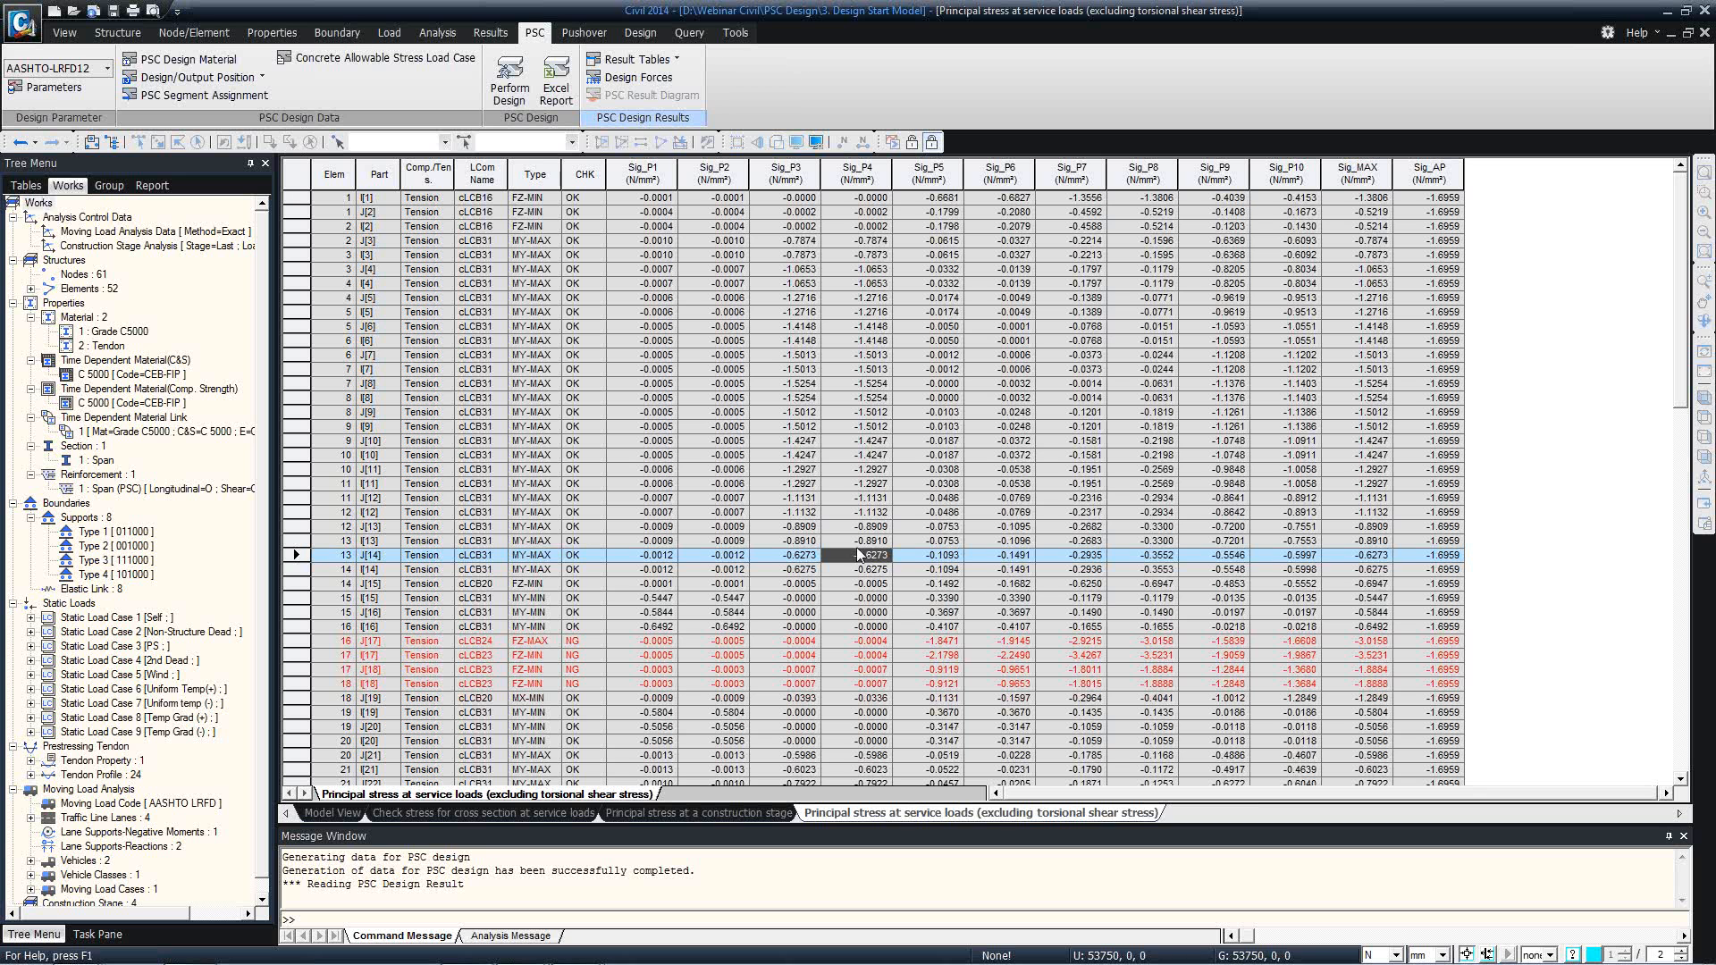
click(764, 470)
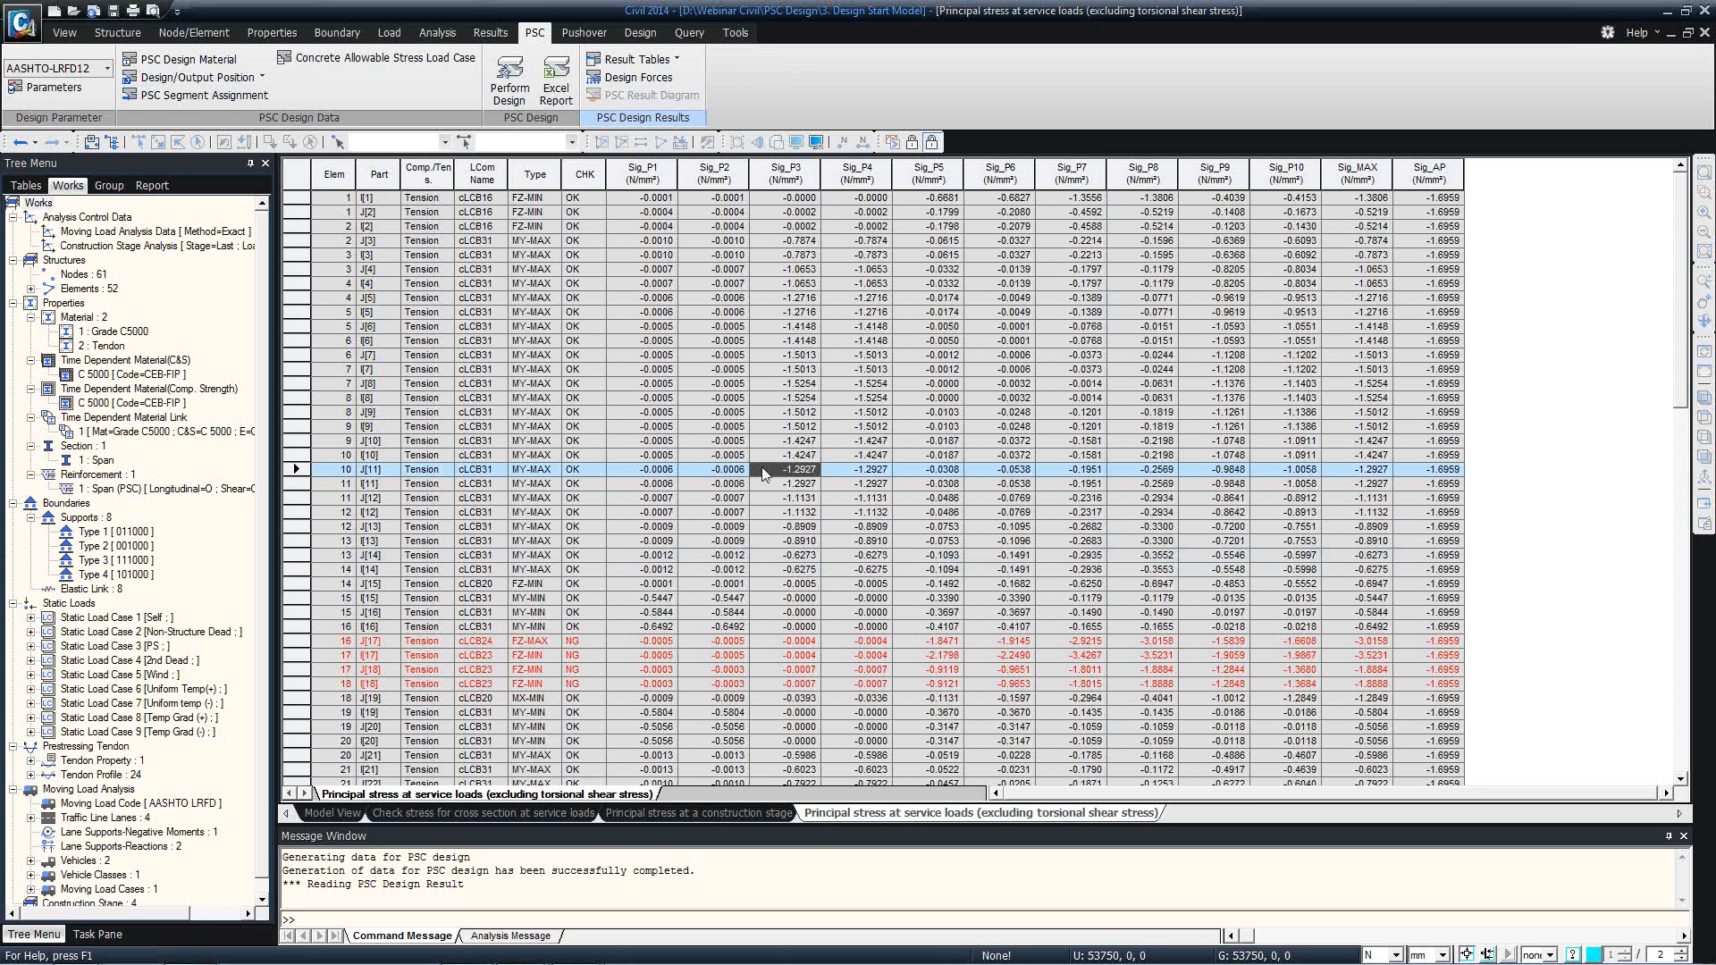
click(668, 385)
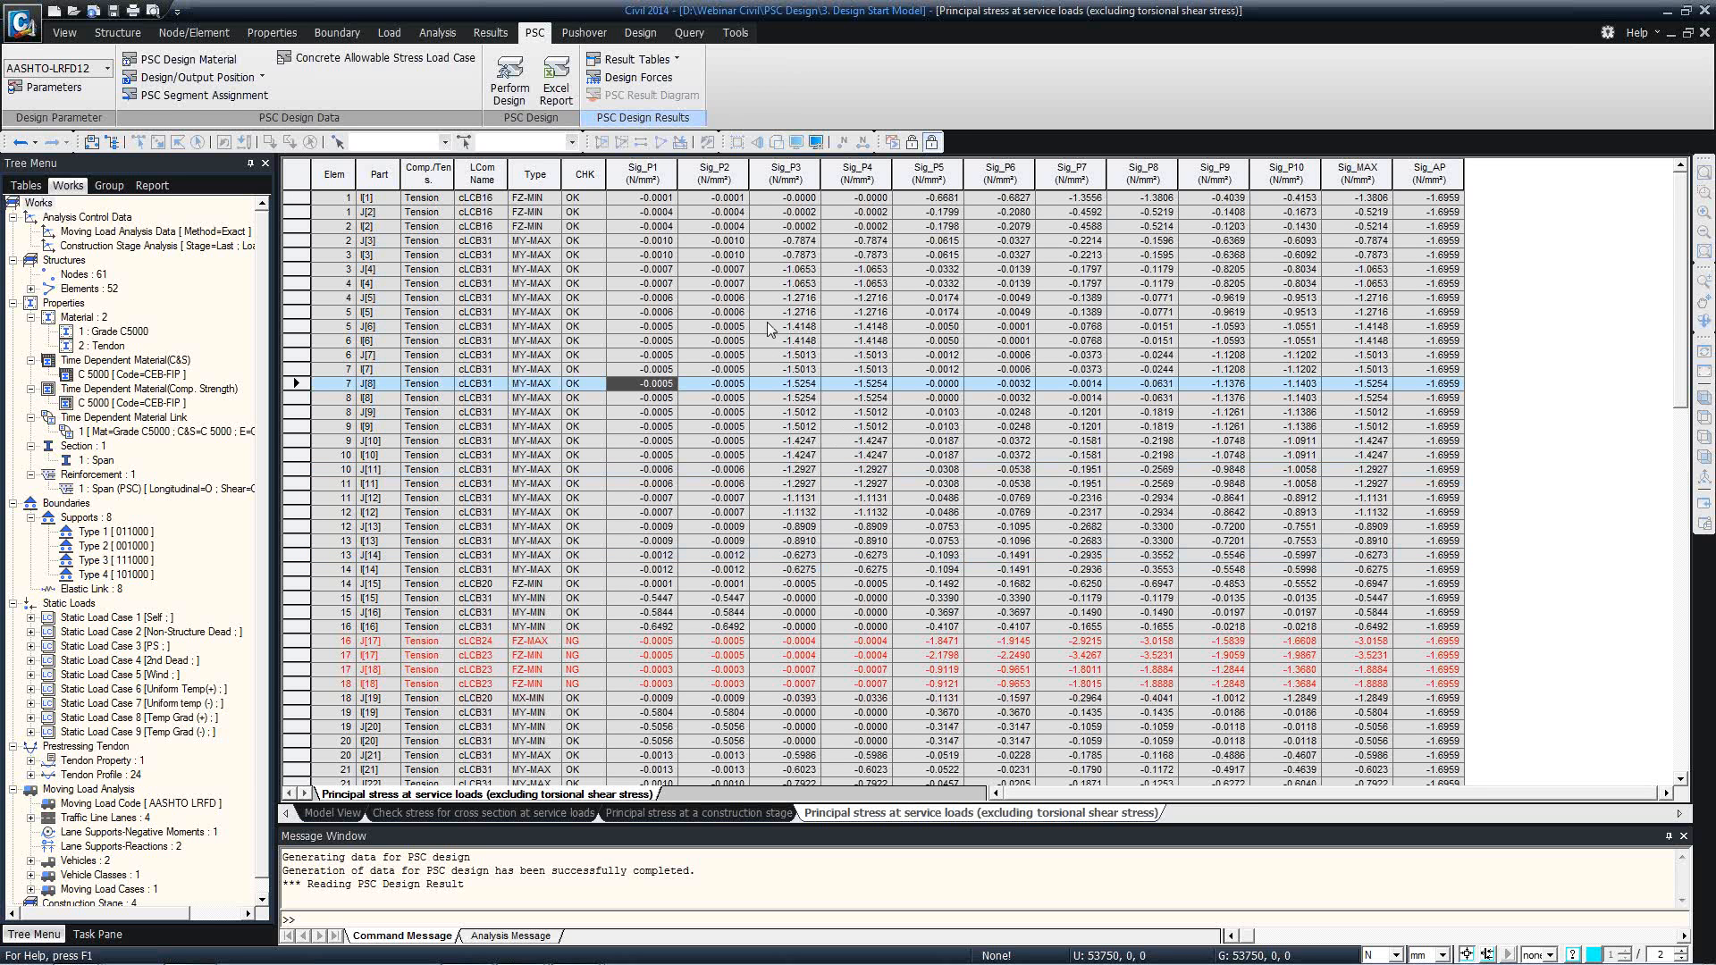
Open the table of principal stress at service loads for both parts of all elements and review the Sig_P3 and Sig_P4 columns.
click(636, 59)
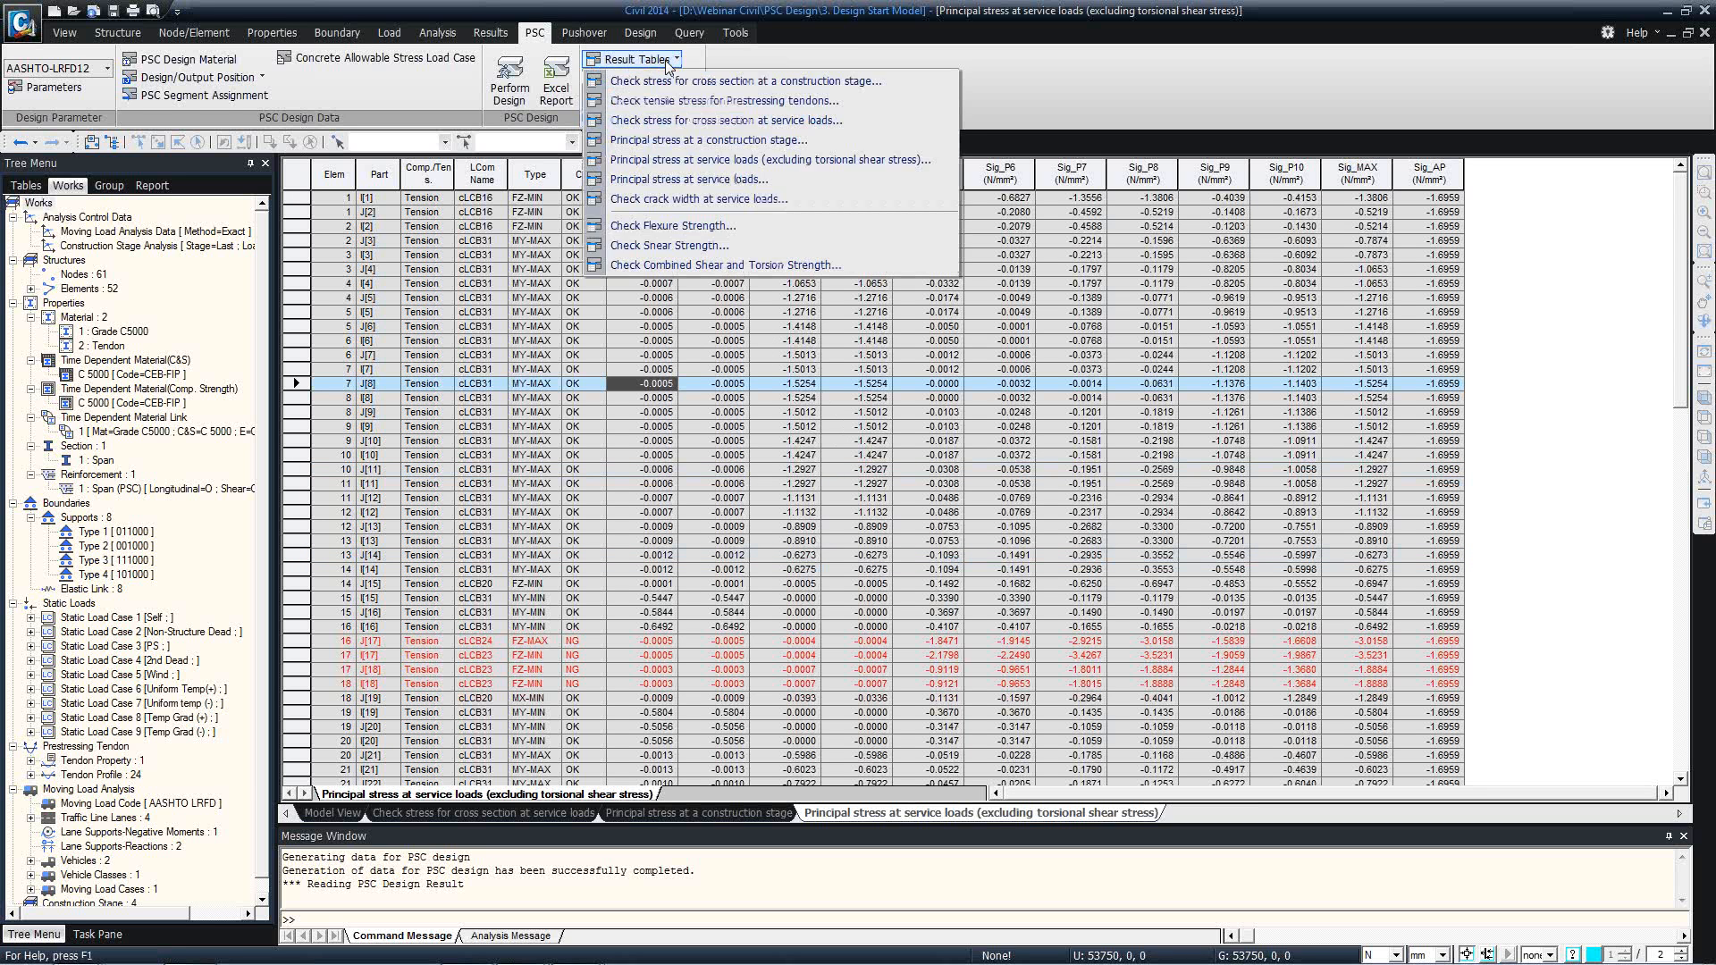
click(698, 178)
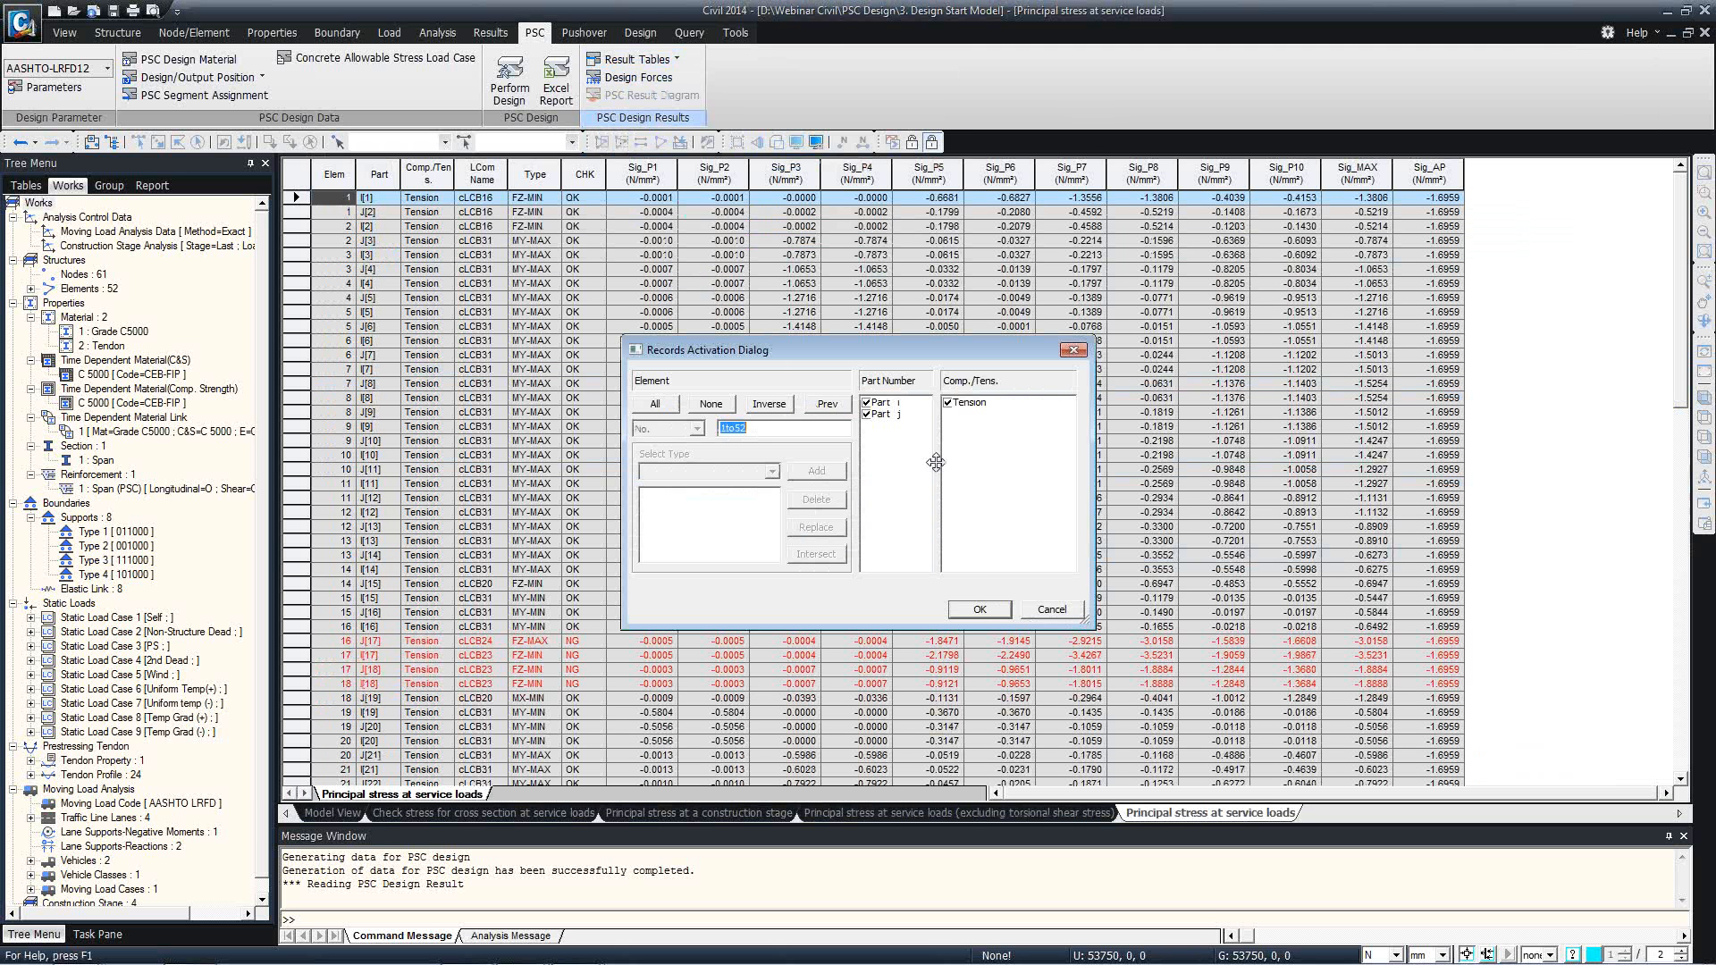
click(979, 609)
click(856, 387)
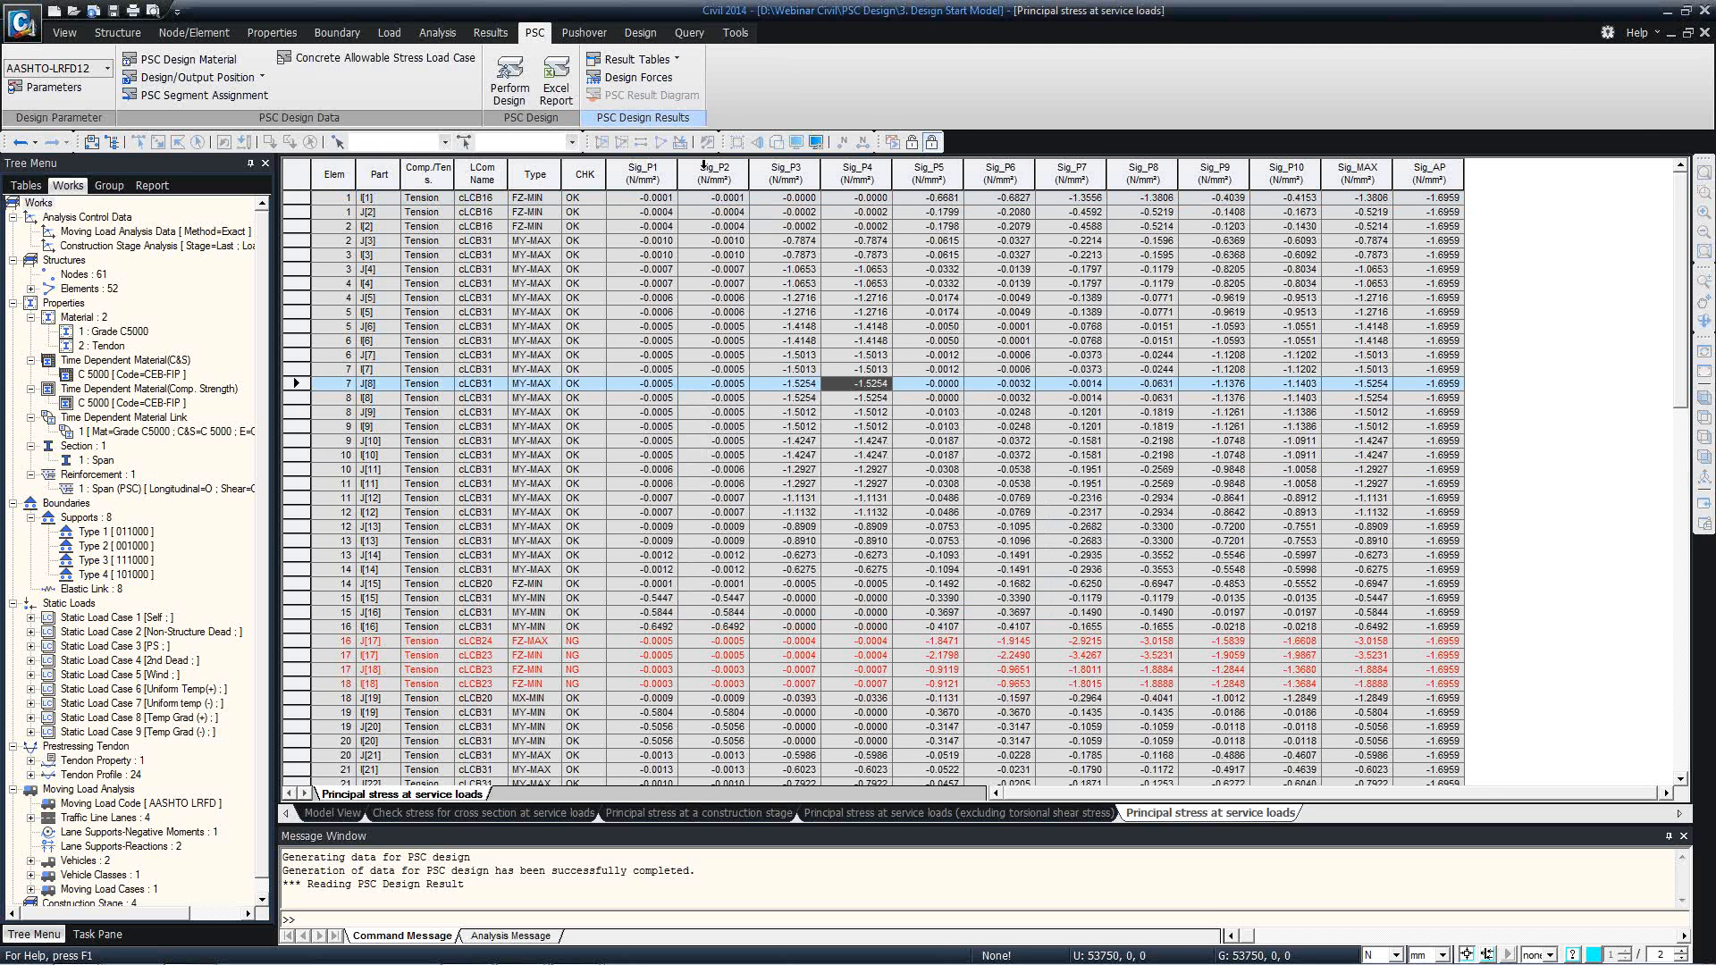
drag(667, 161, 786, 166)
click(786, 226)
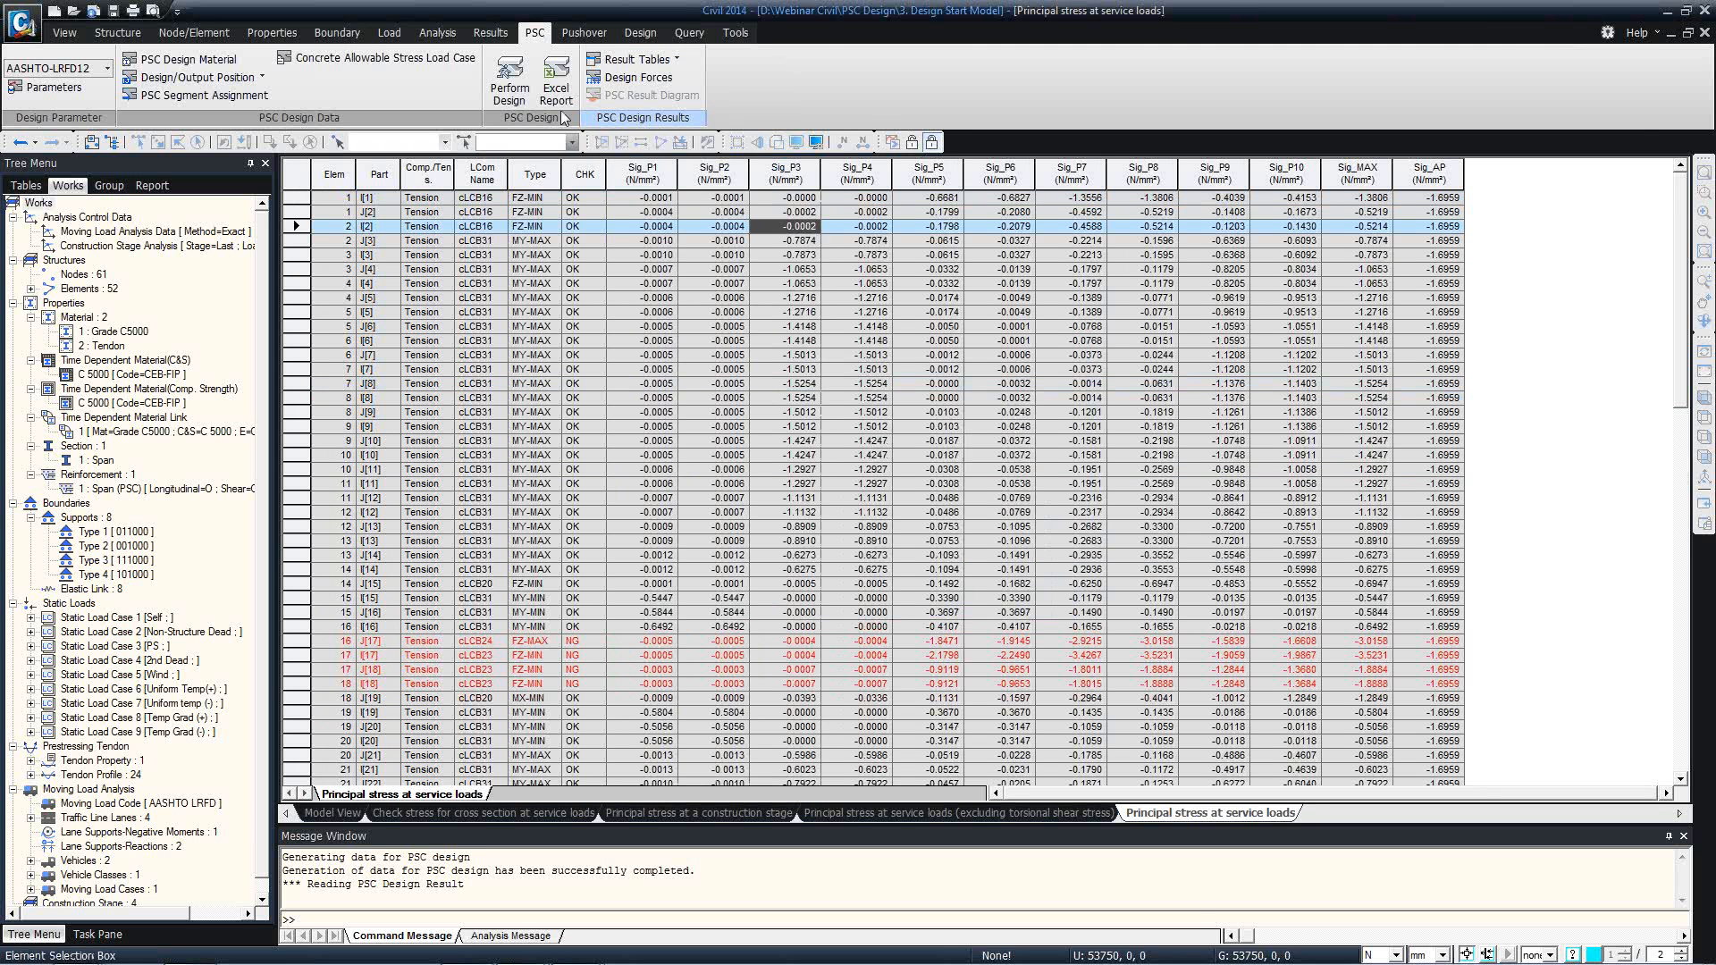
Open the crack width check table at service loads for all elements and set the length unit to m.
click(662, 63)
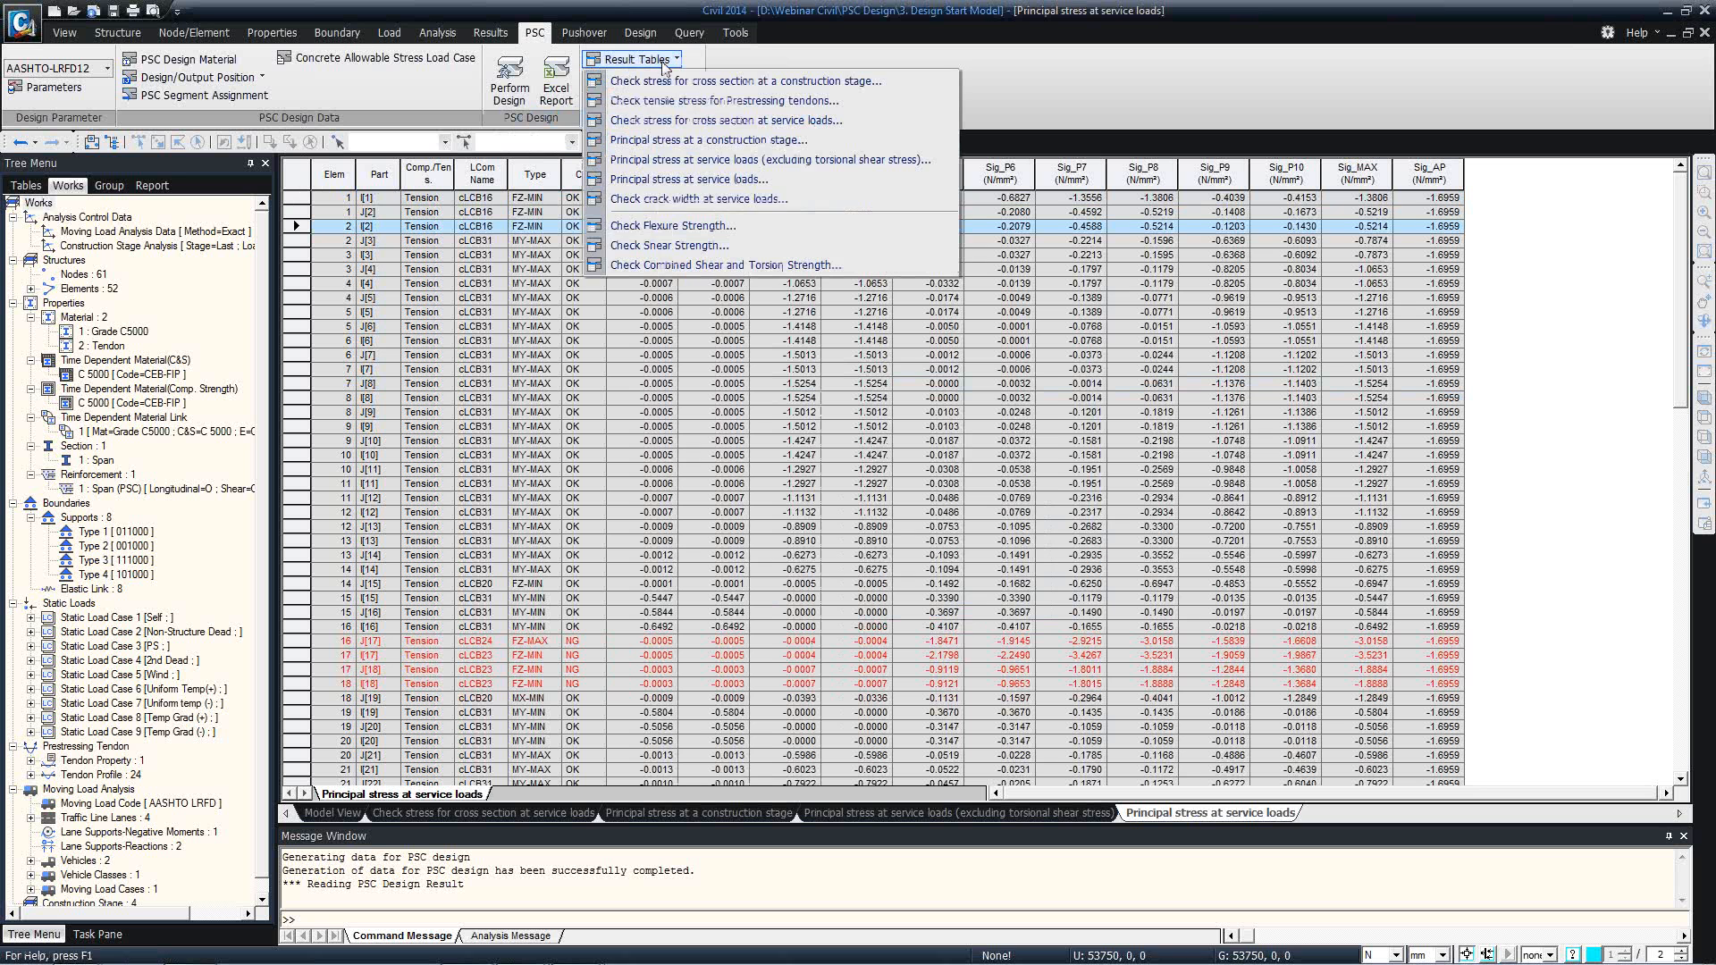
click(676, 200)
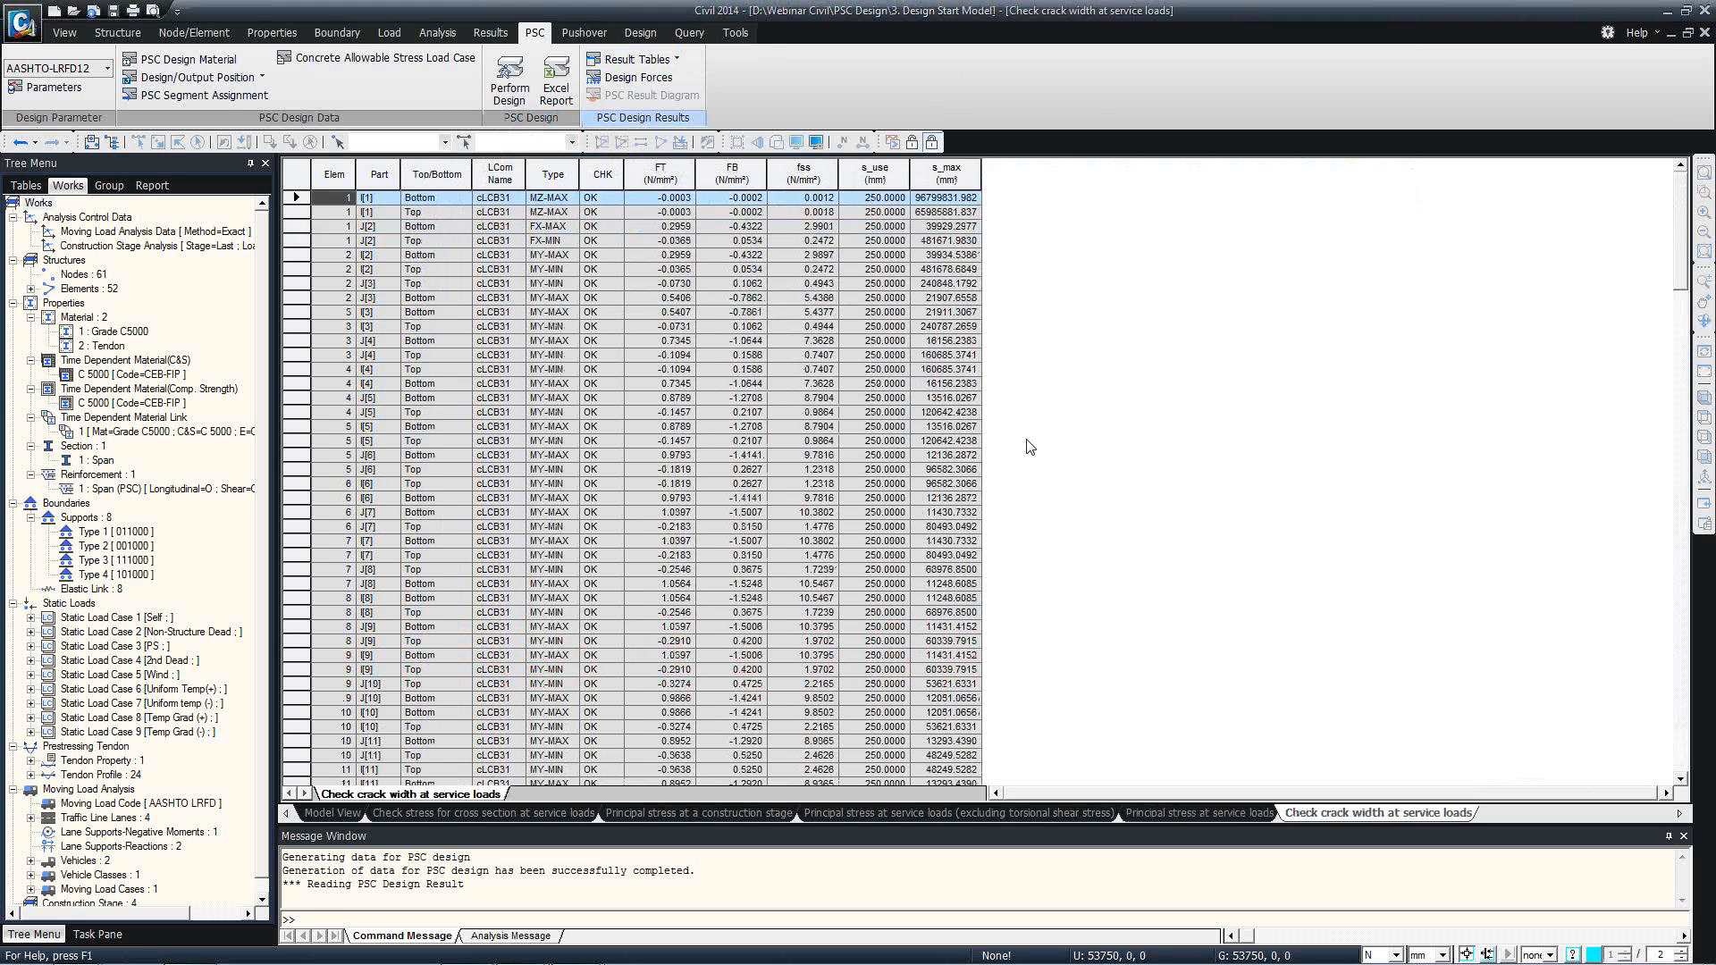
click(979, 609)
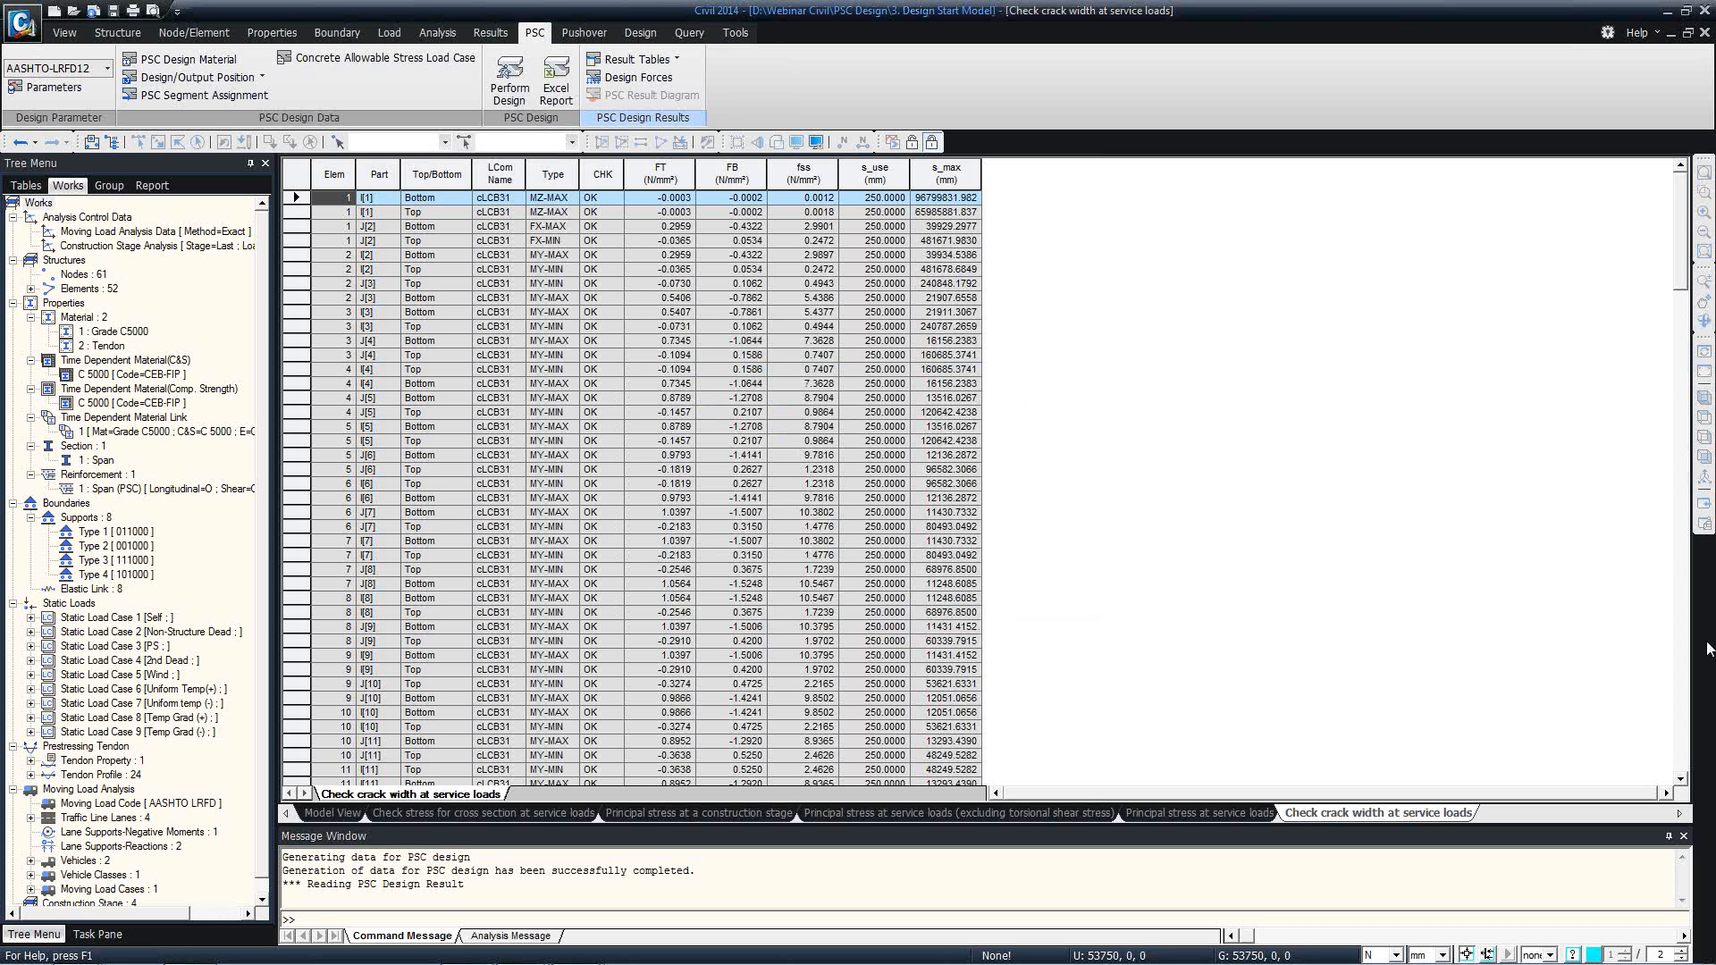
click(1425, 956)
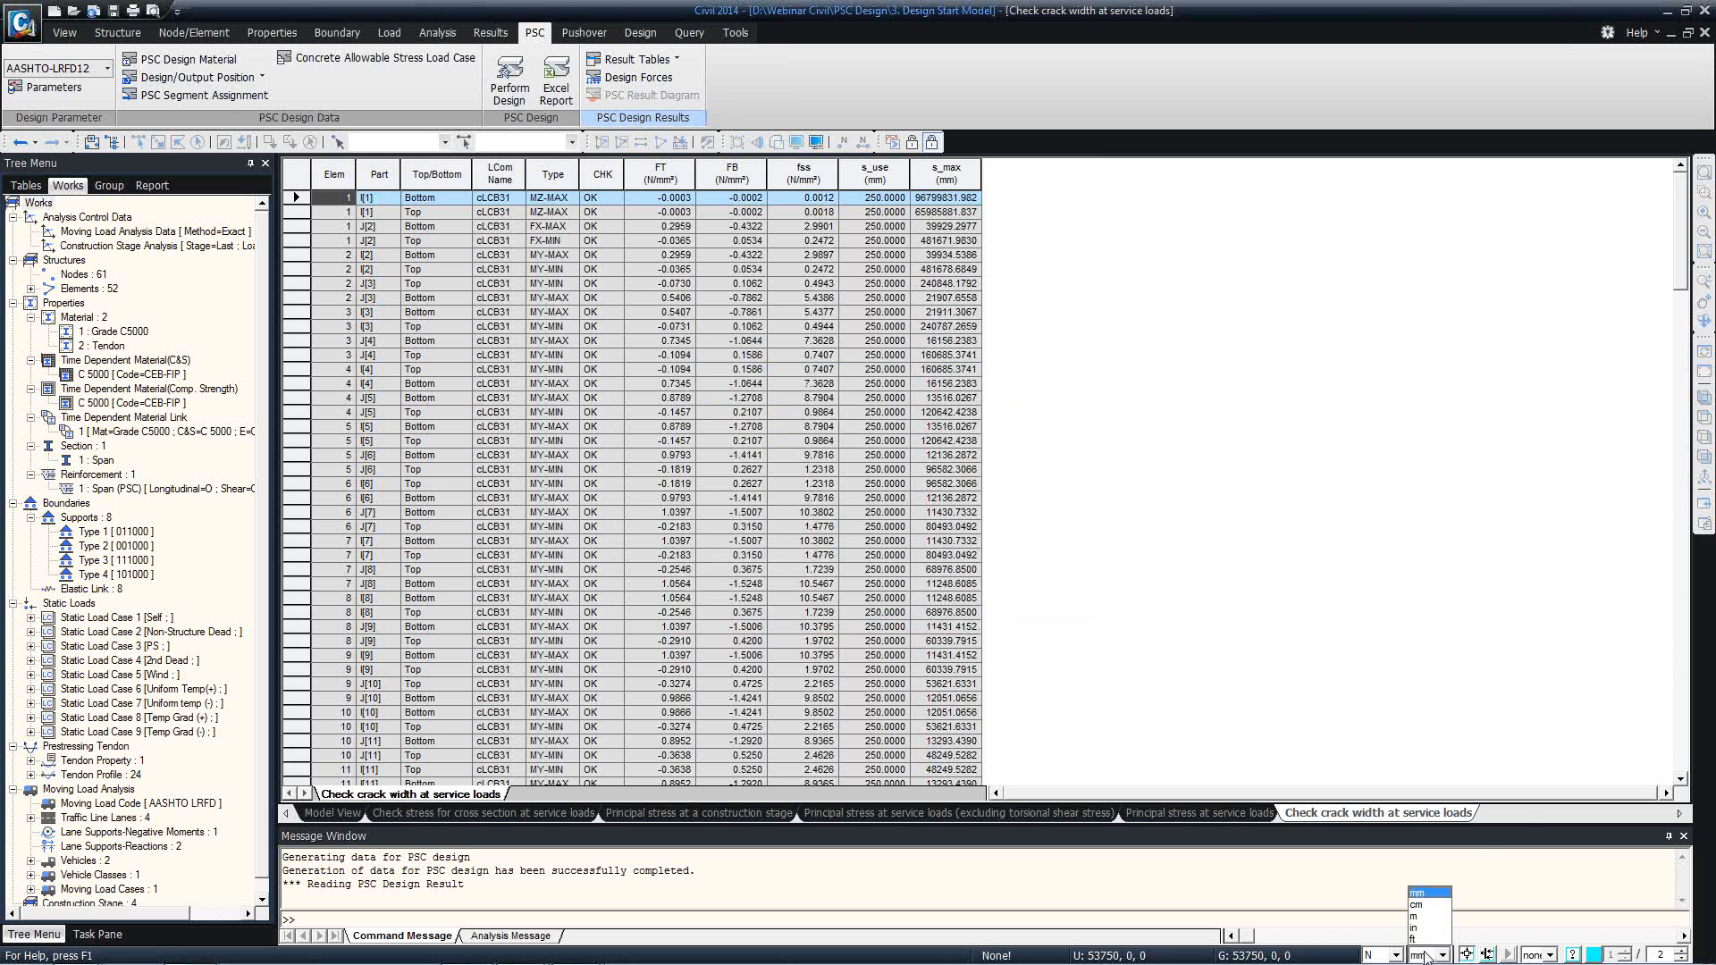
click(1423, 926)
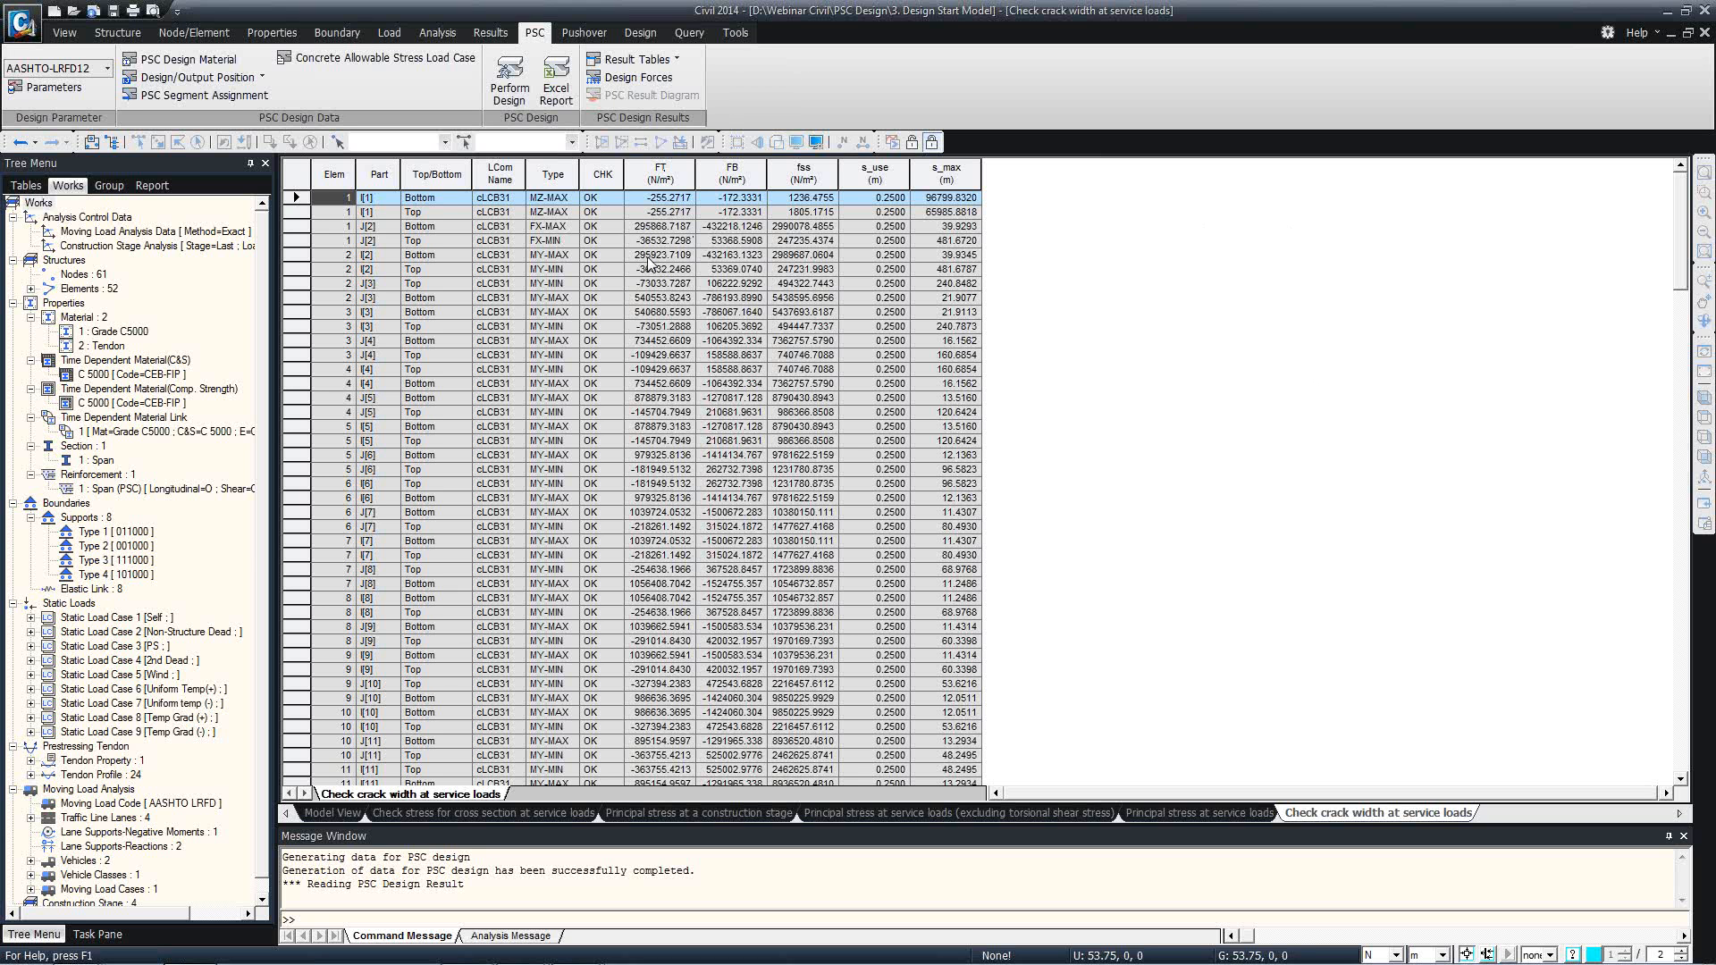
Examine element 1's FT, FB, fss and s_use values and compare s_use with s_max for the following elements.
click(671, 198)
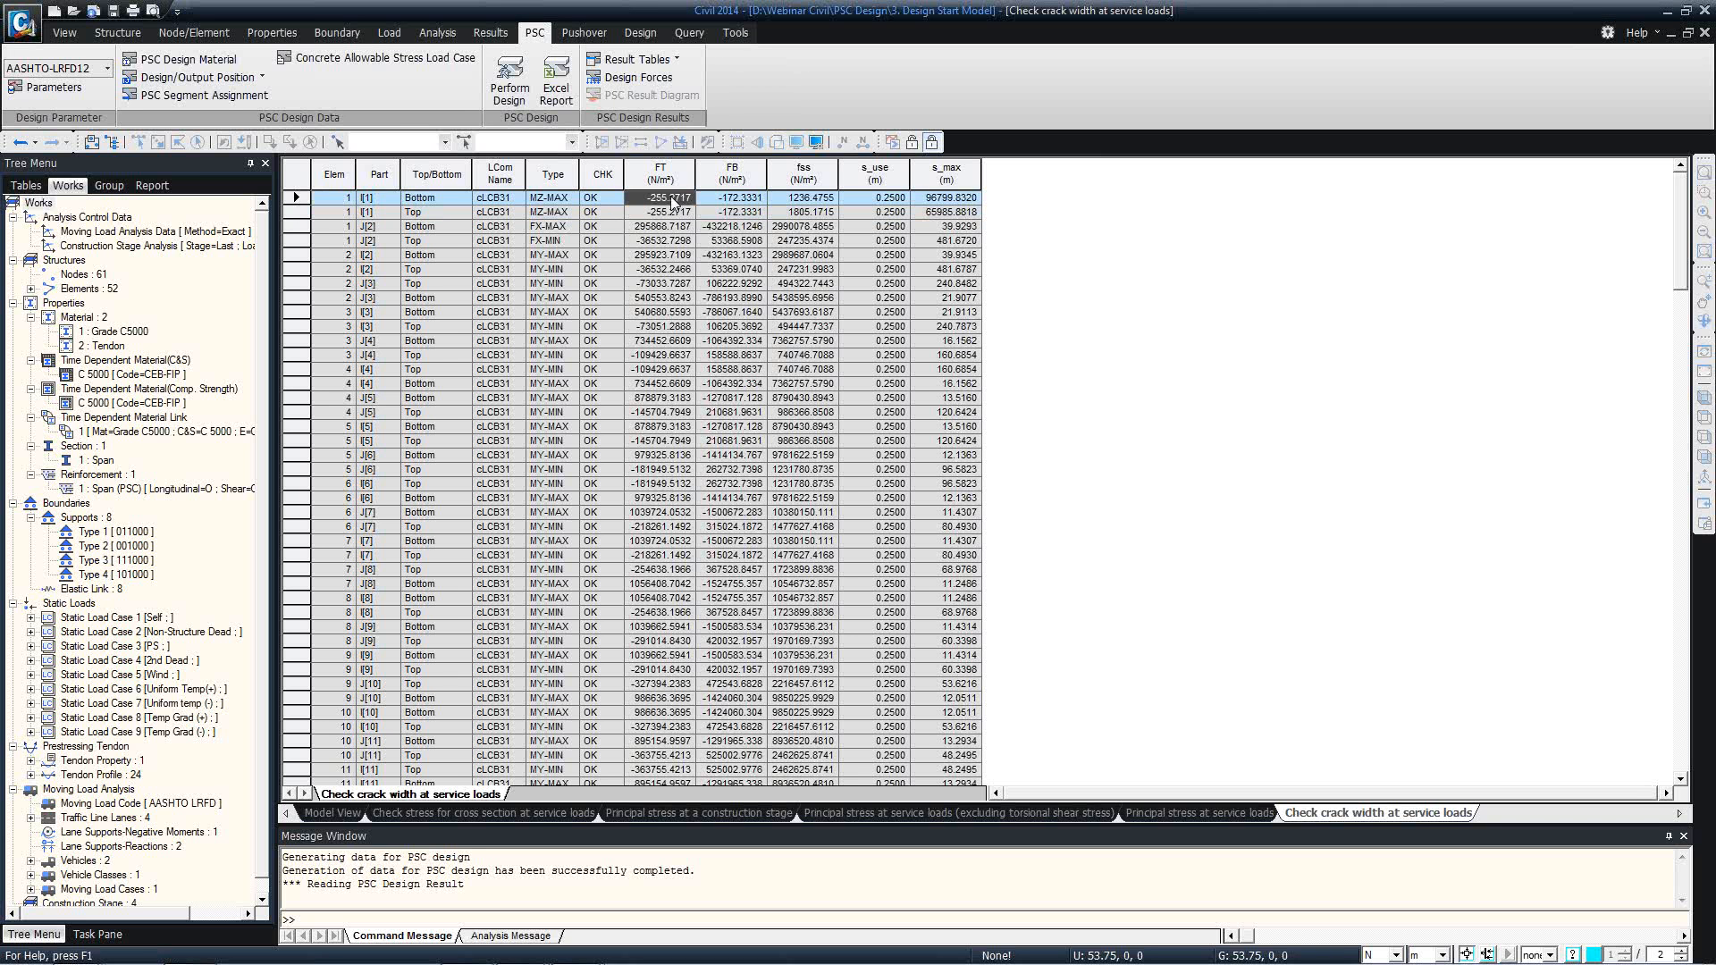
click(739, 212)
click(738, 199)
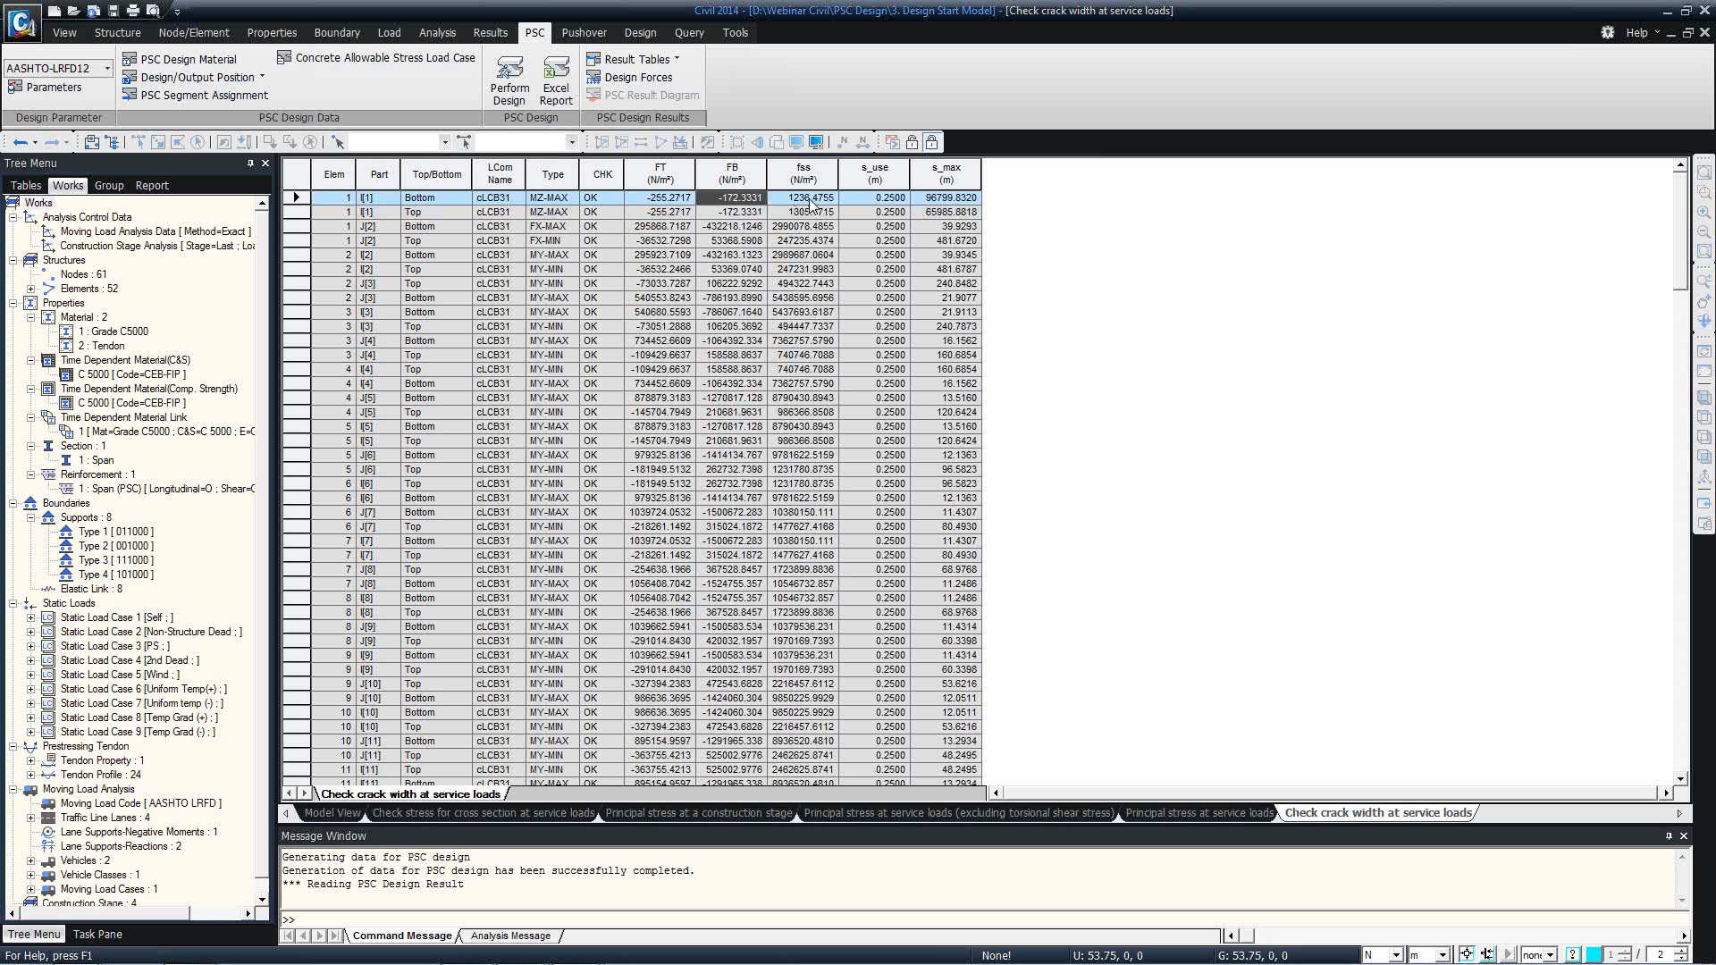
click(856, 200)
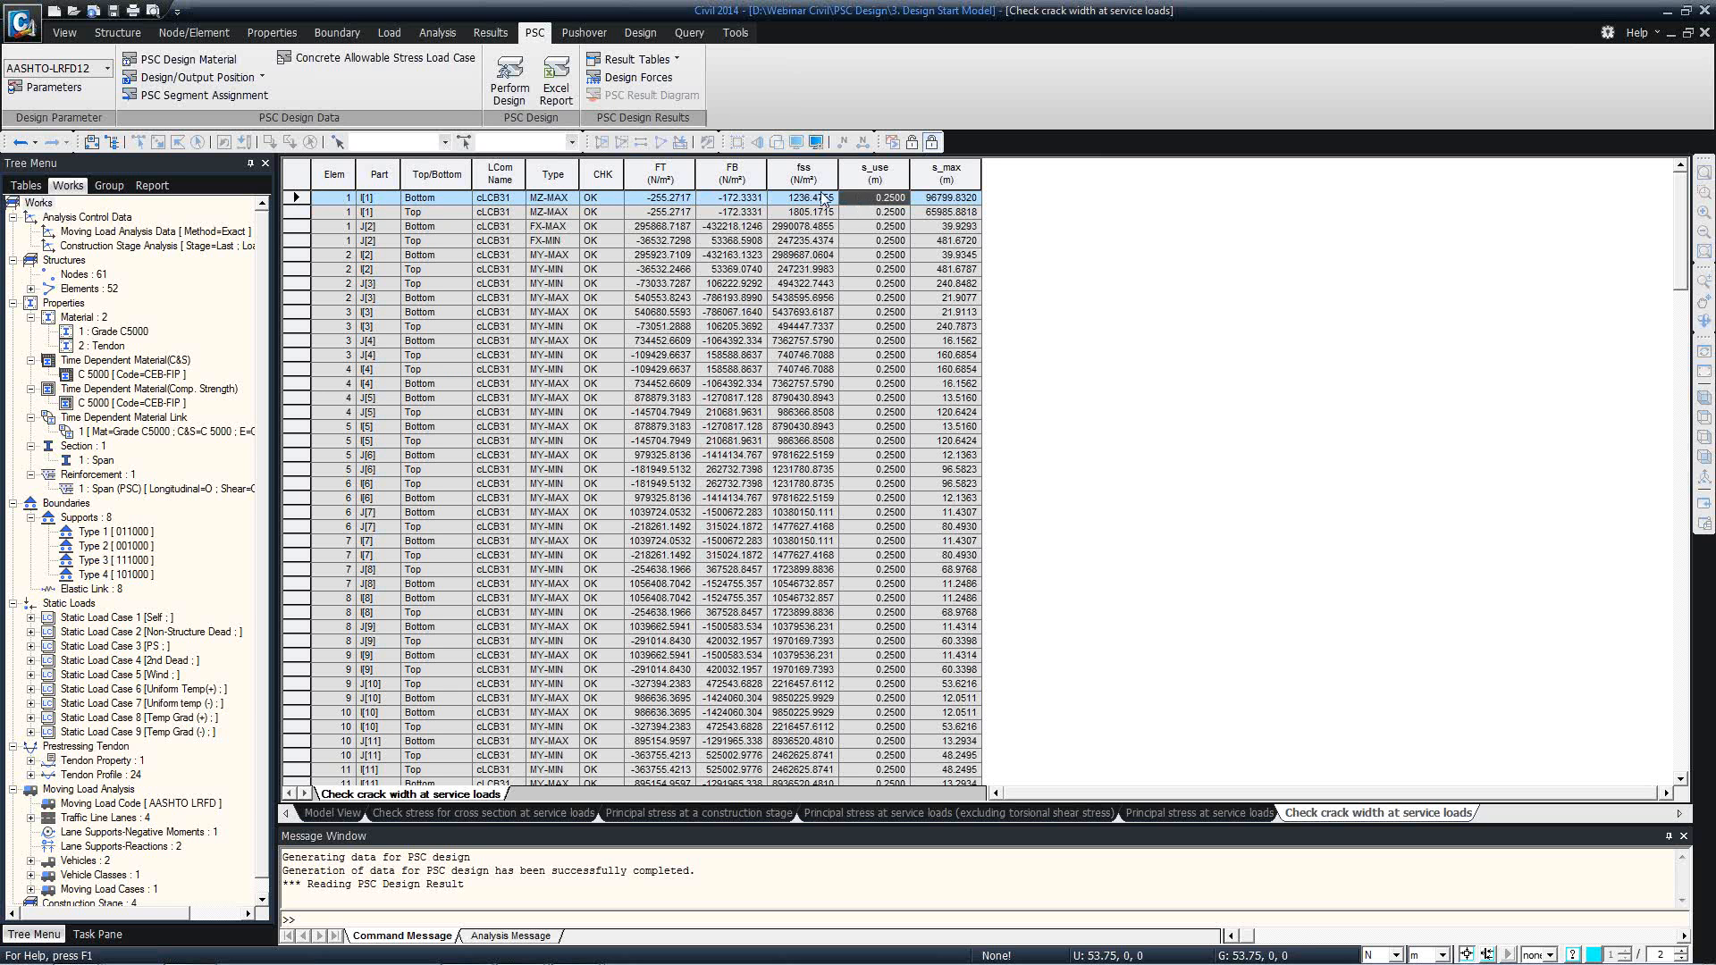
click(817, 199)
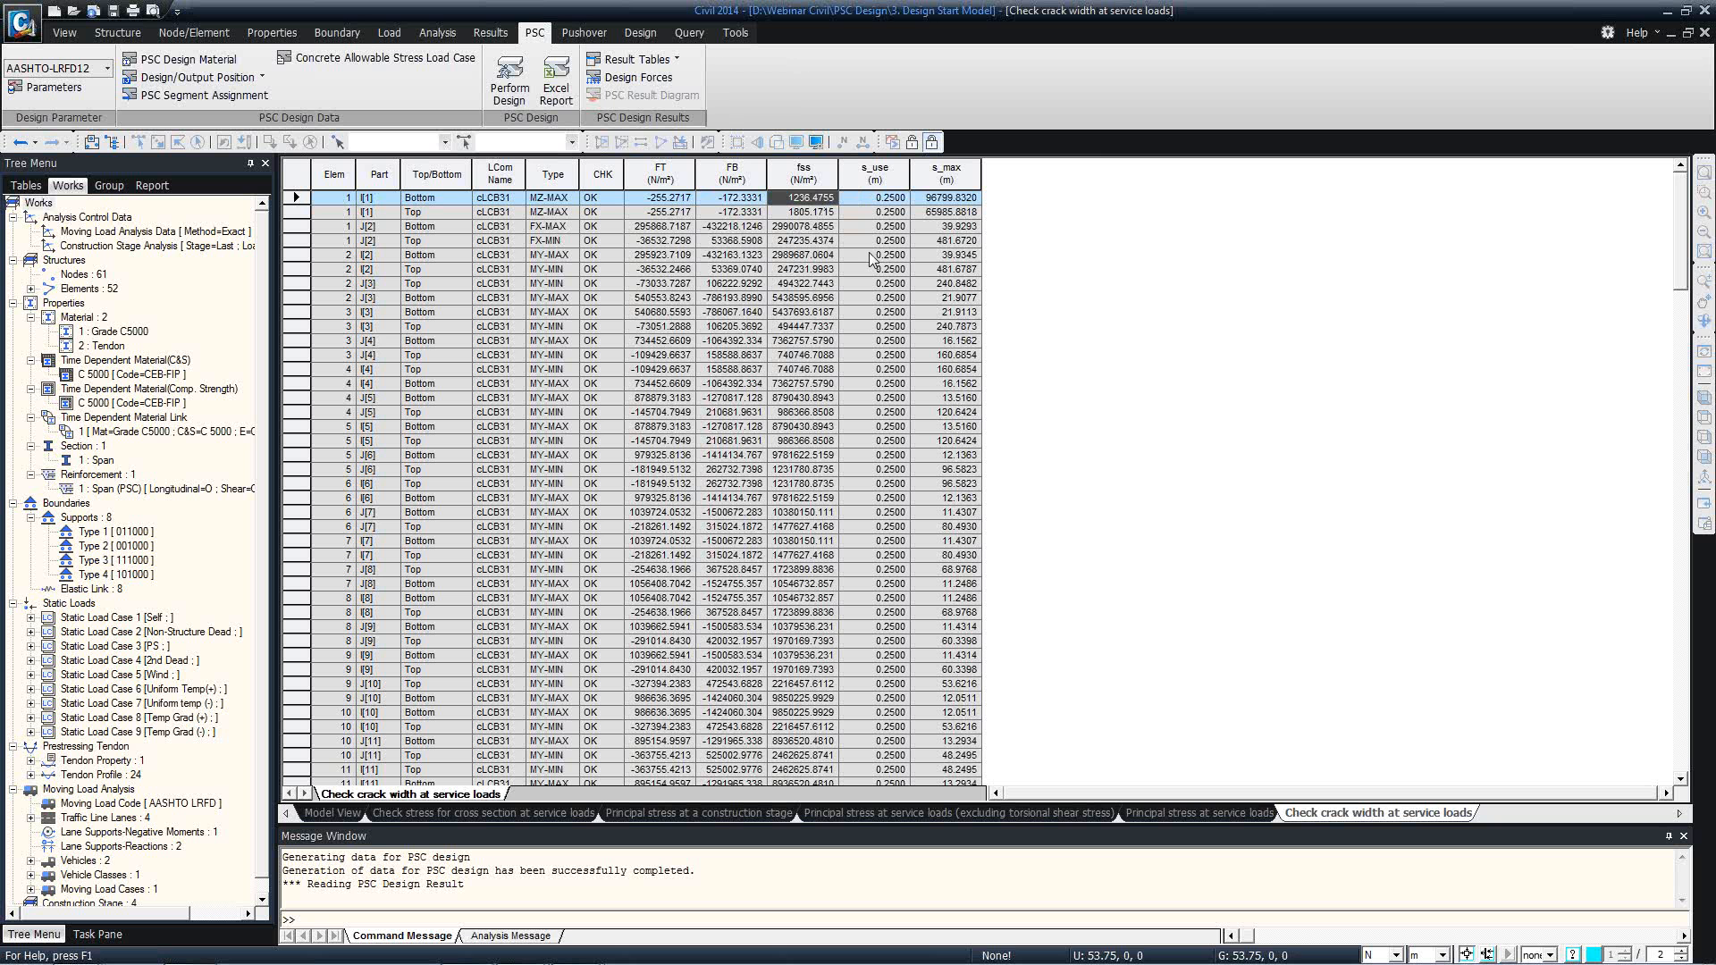
click(892, 399)
scroll(889, 429, down, 3)
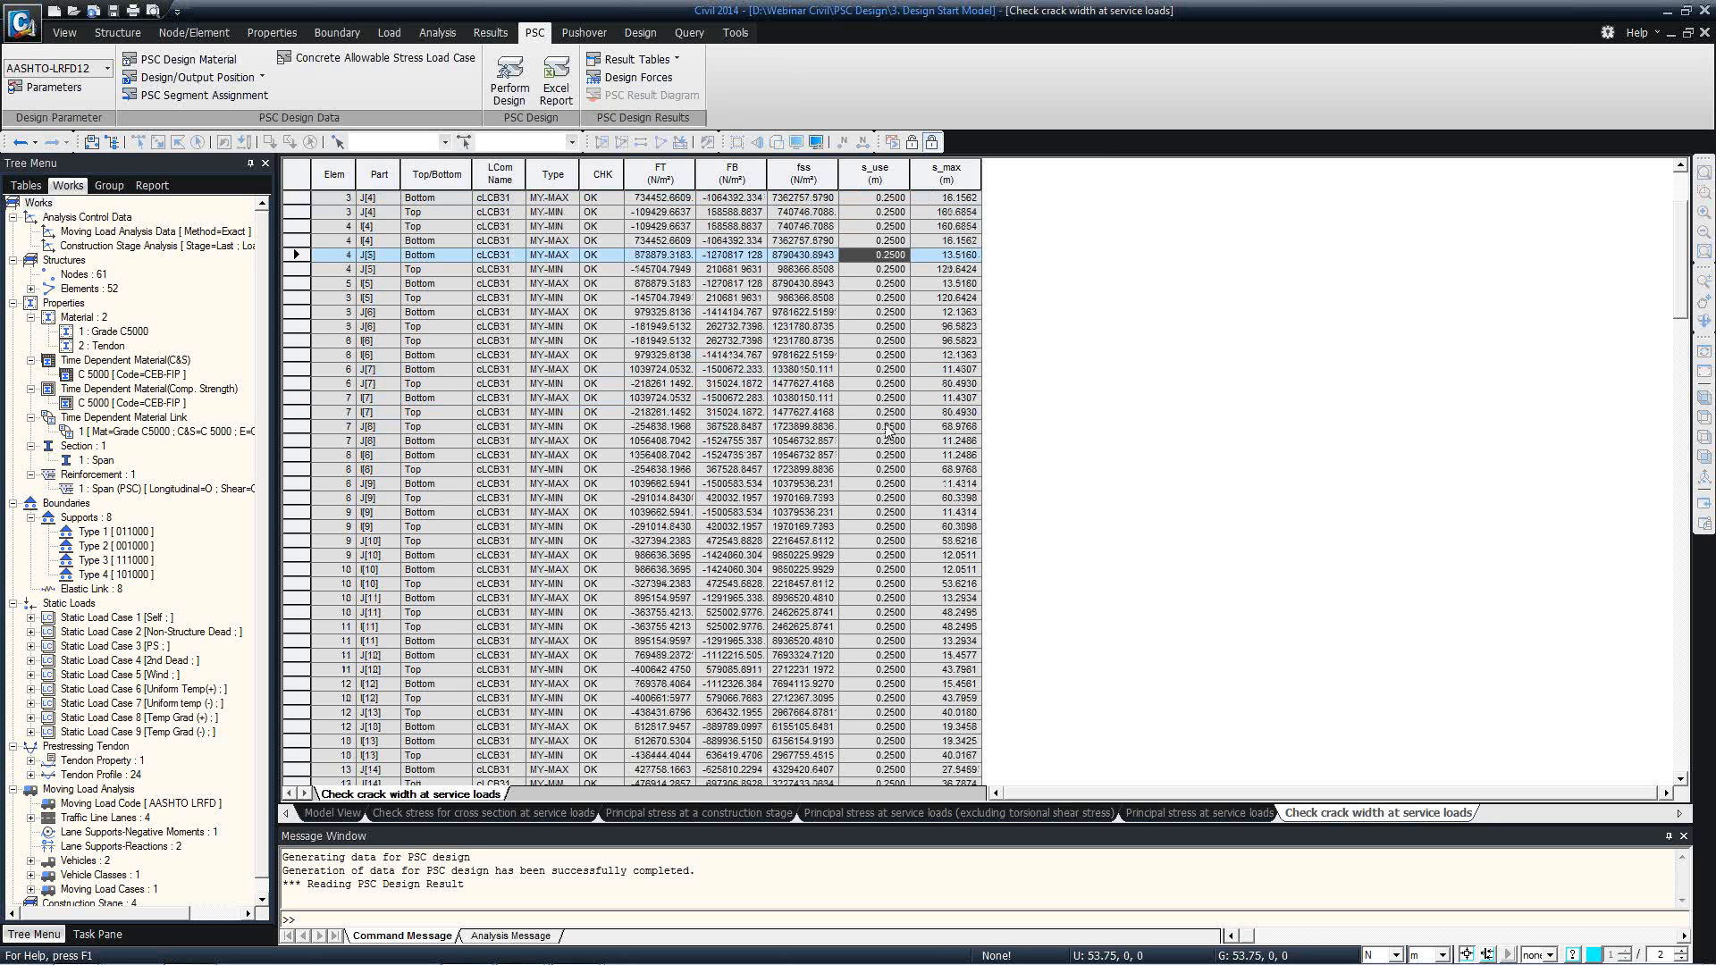
scroll(904, 465, down, 3)
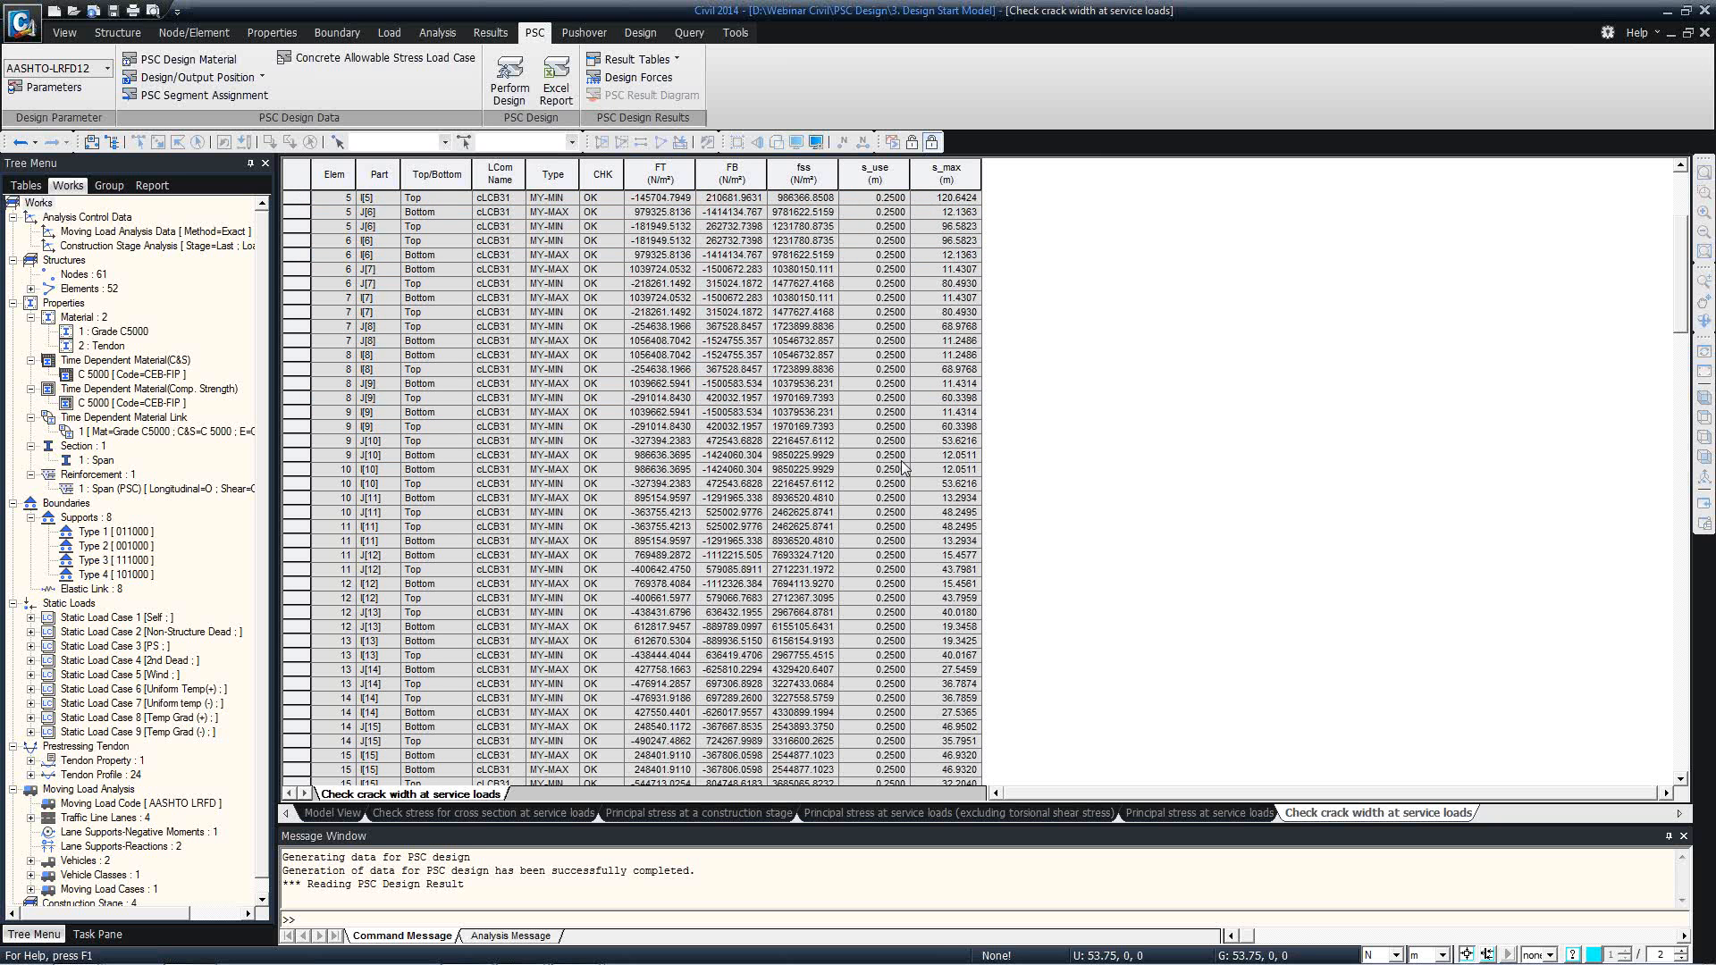
Close the crack width, principal stress and service-load stress check tables, leaving only the model view.
right_click(1319, 822)
click(1366, 843)
right_click(1213, 814)
click(1255, 843)
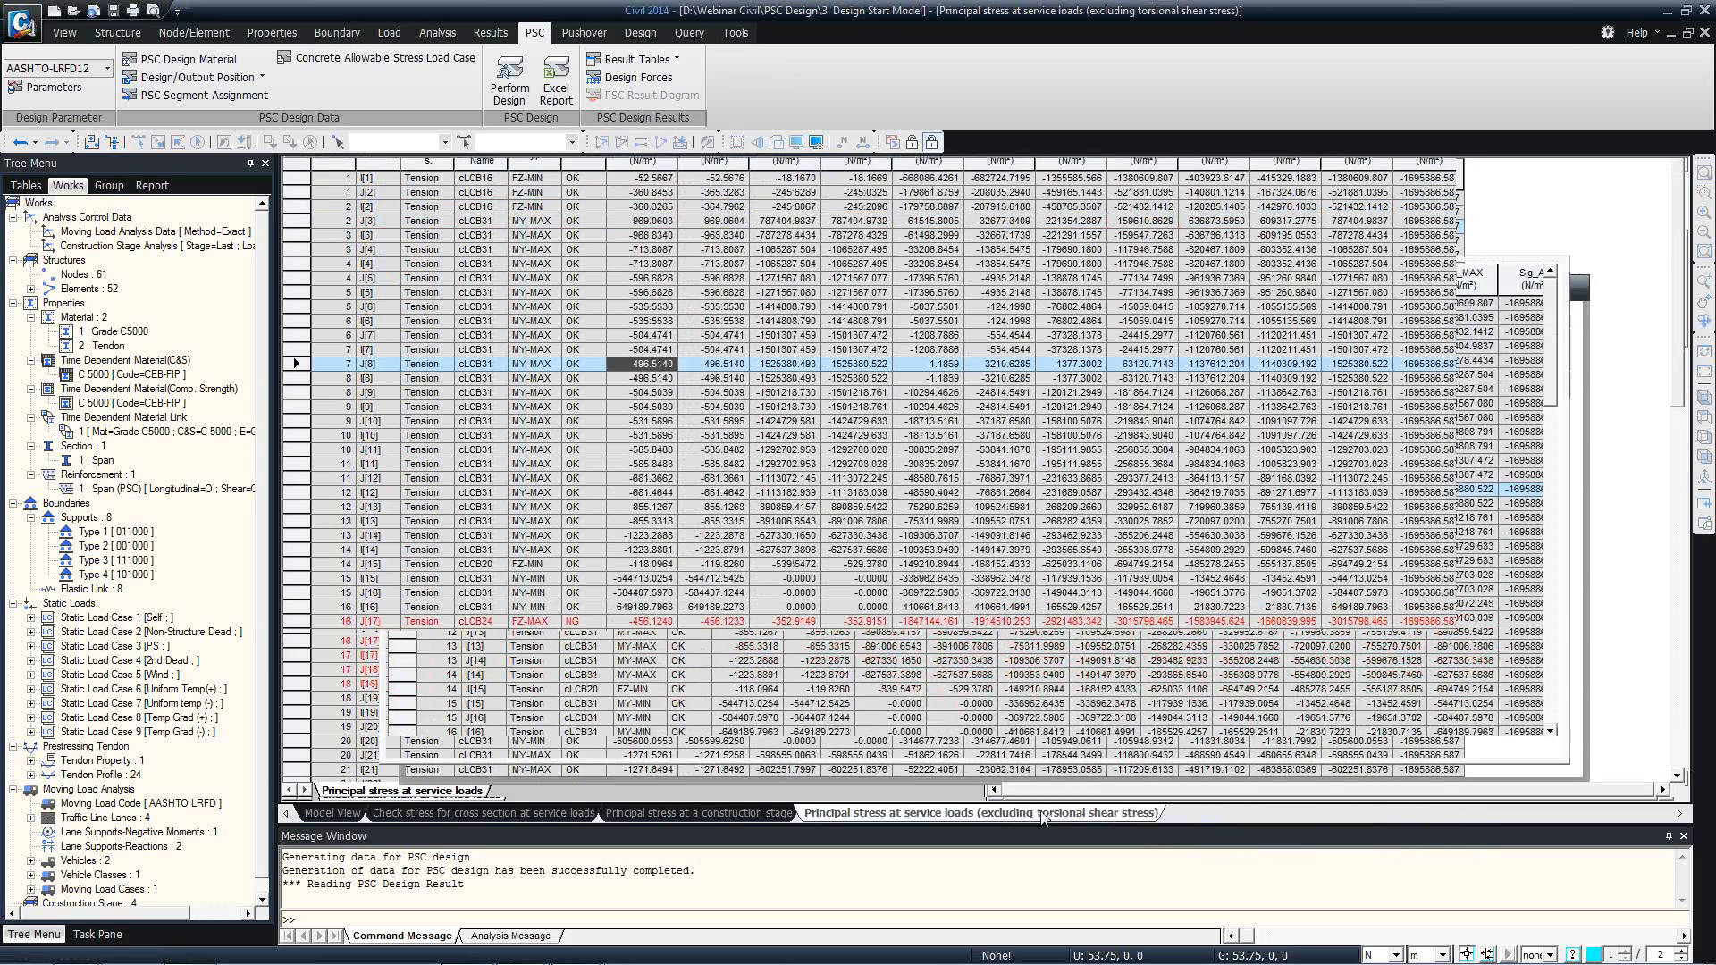
right_click(1043, 814)
click(1077, 843)
right_click(753, 815)
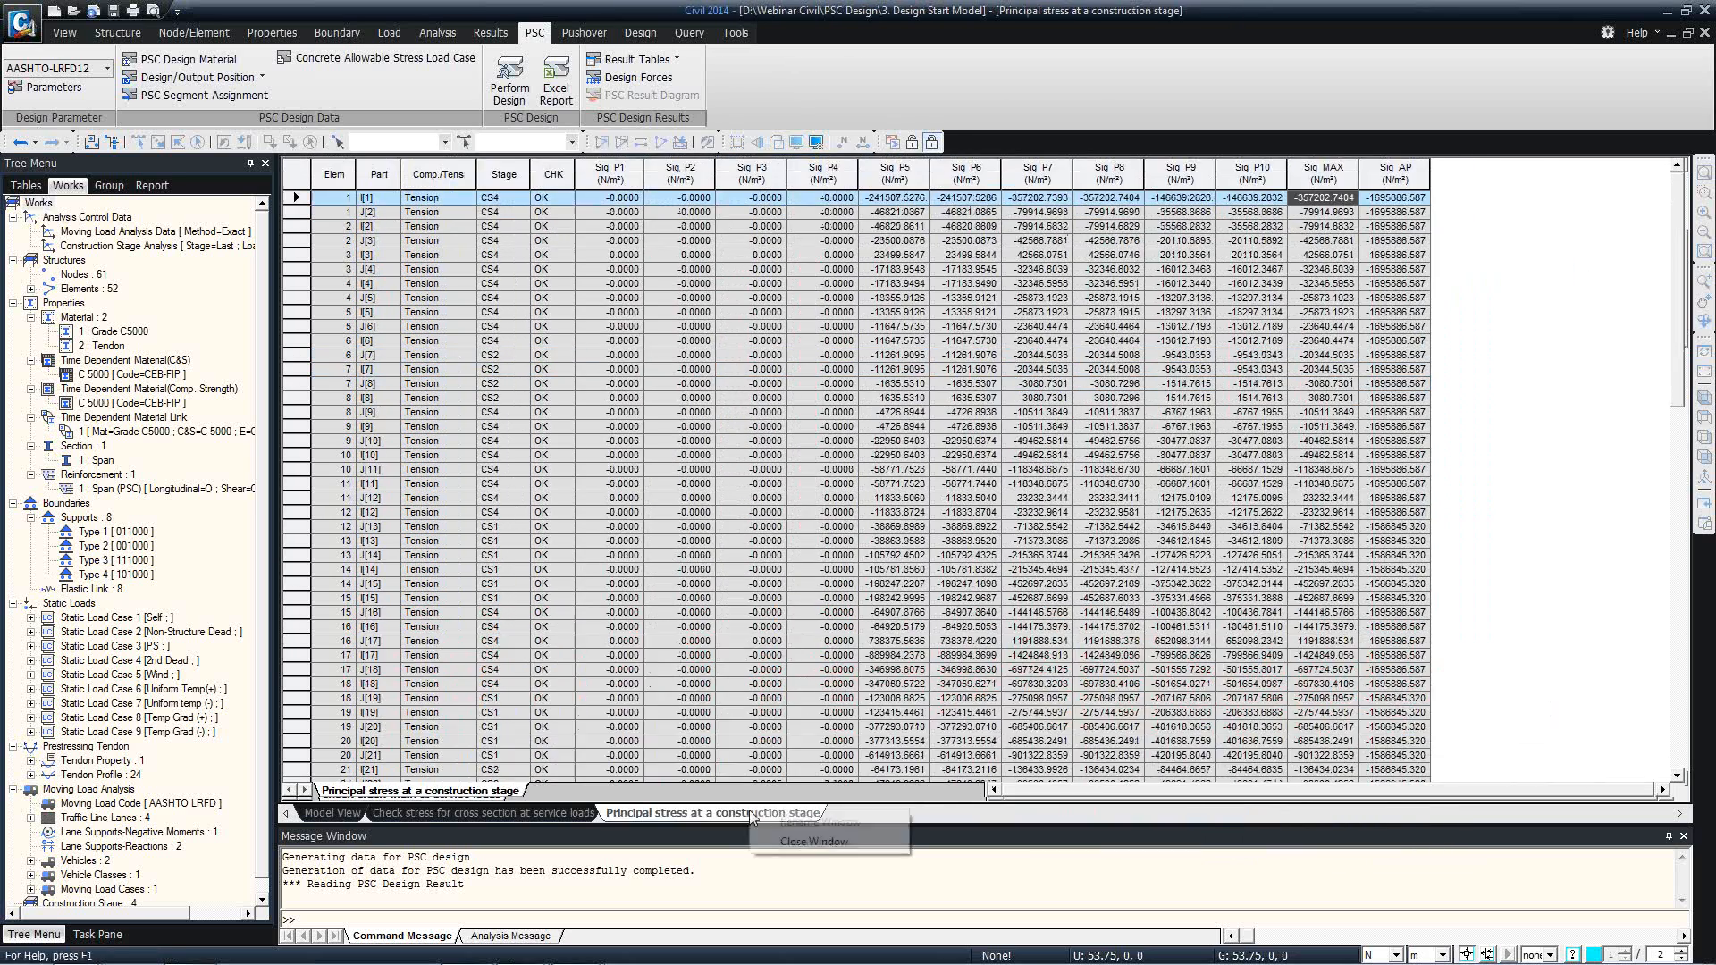
click(813, 841)
right_click(571, 813)
click(604, 841)
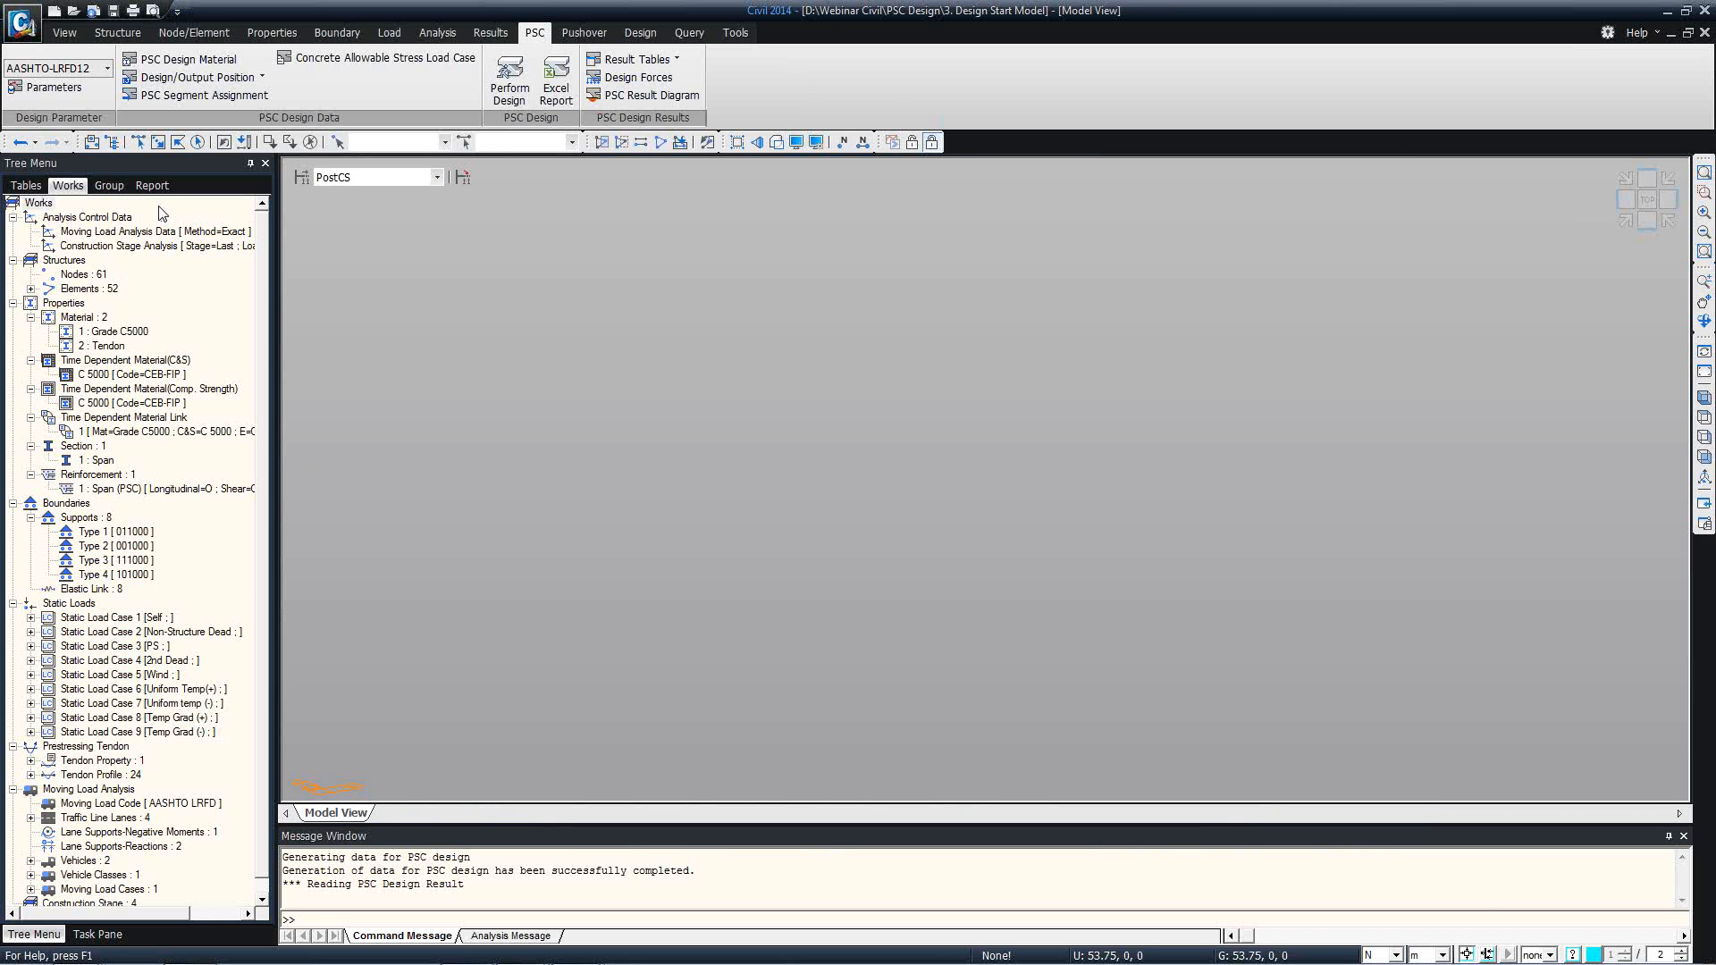
In isometric view, display the PSC beam stress contour of Sig-xx(Moment-y) at Position 2 for load case ST: Self, with the legend.
click(1703, 397)
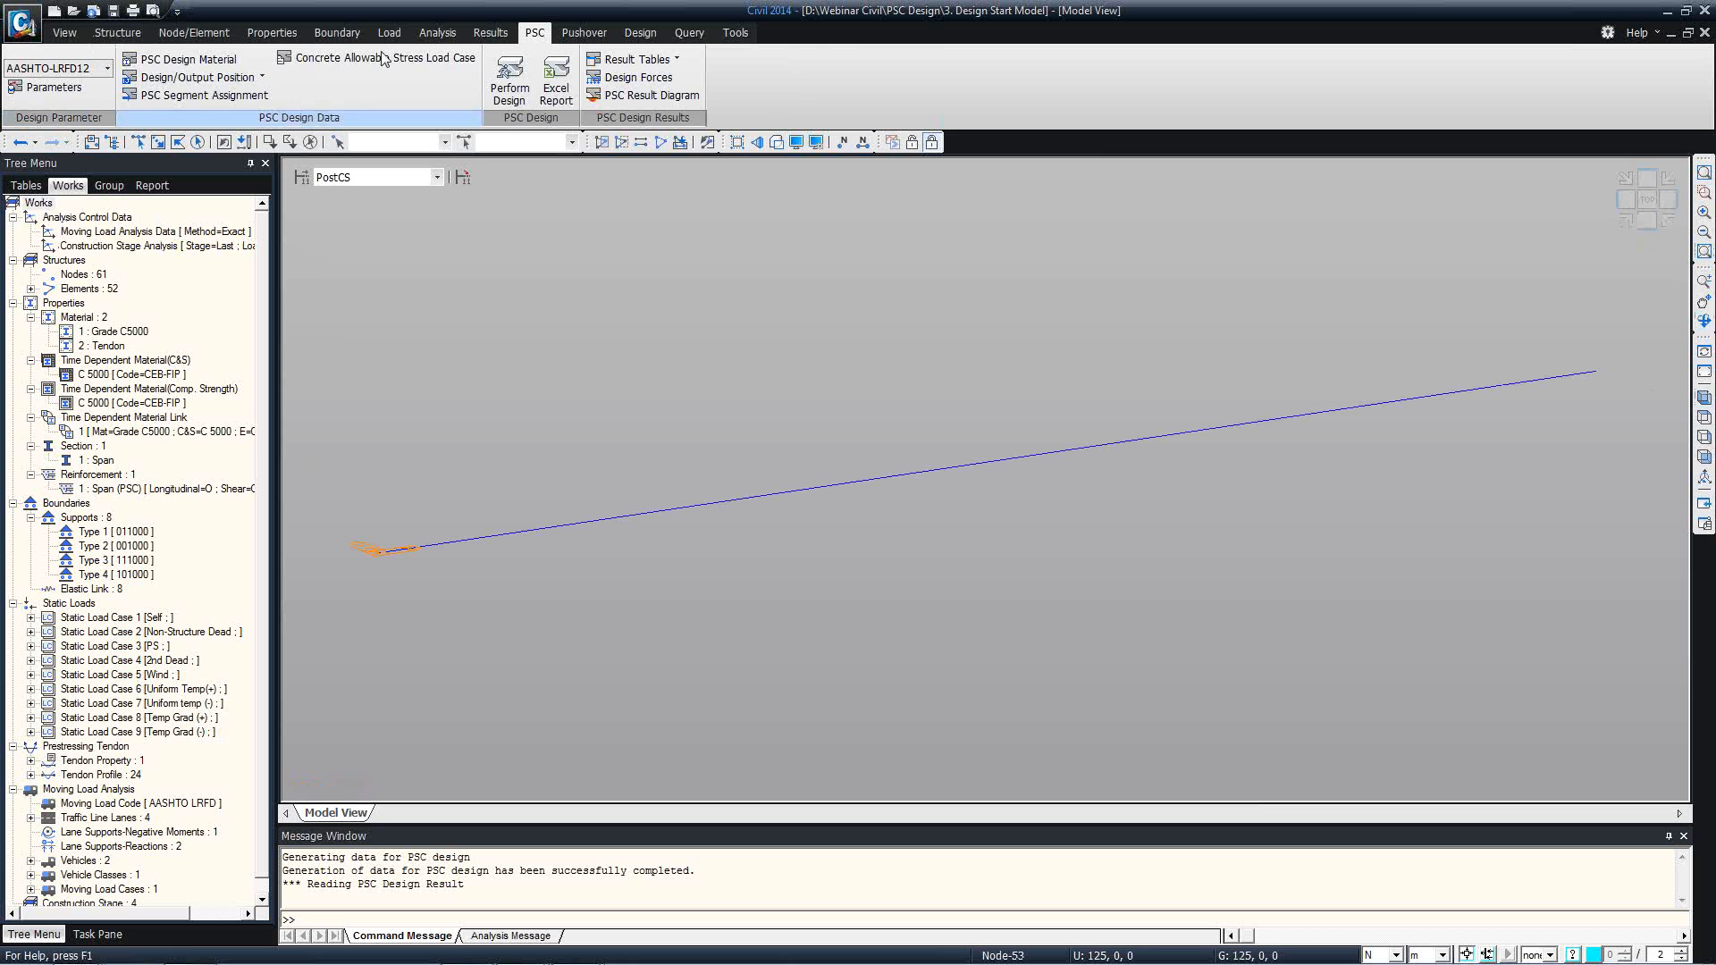
click(483, 33)
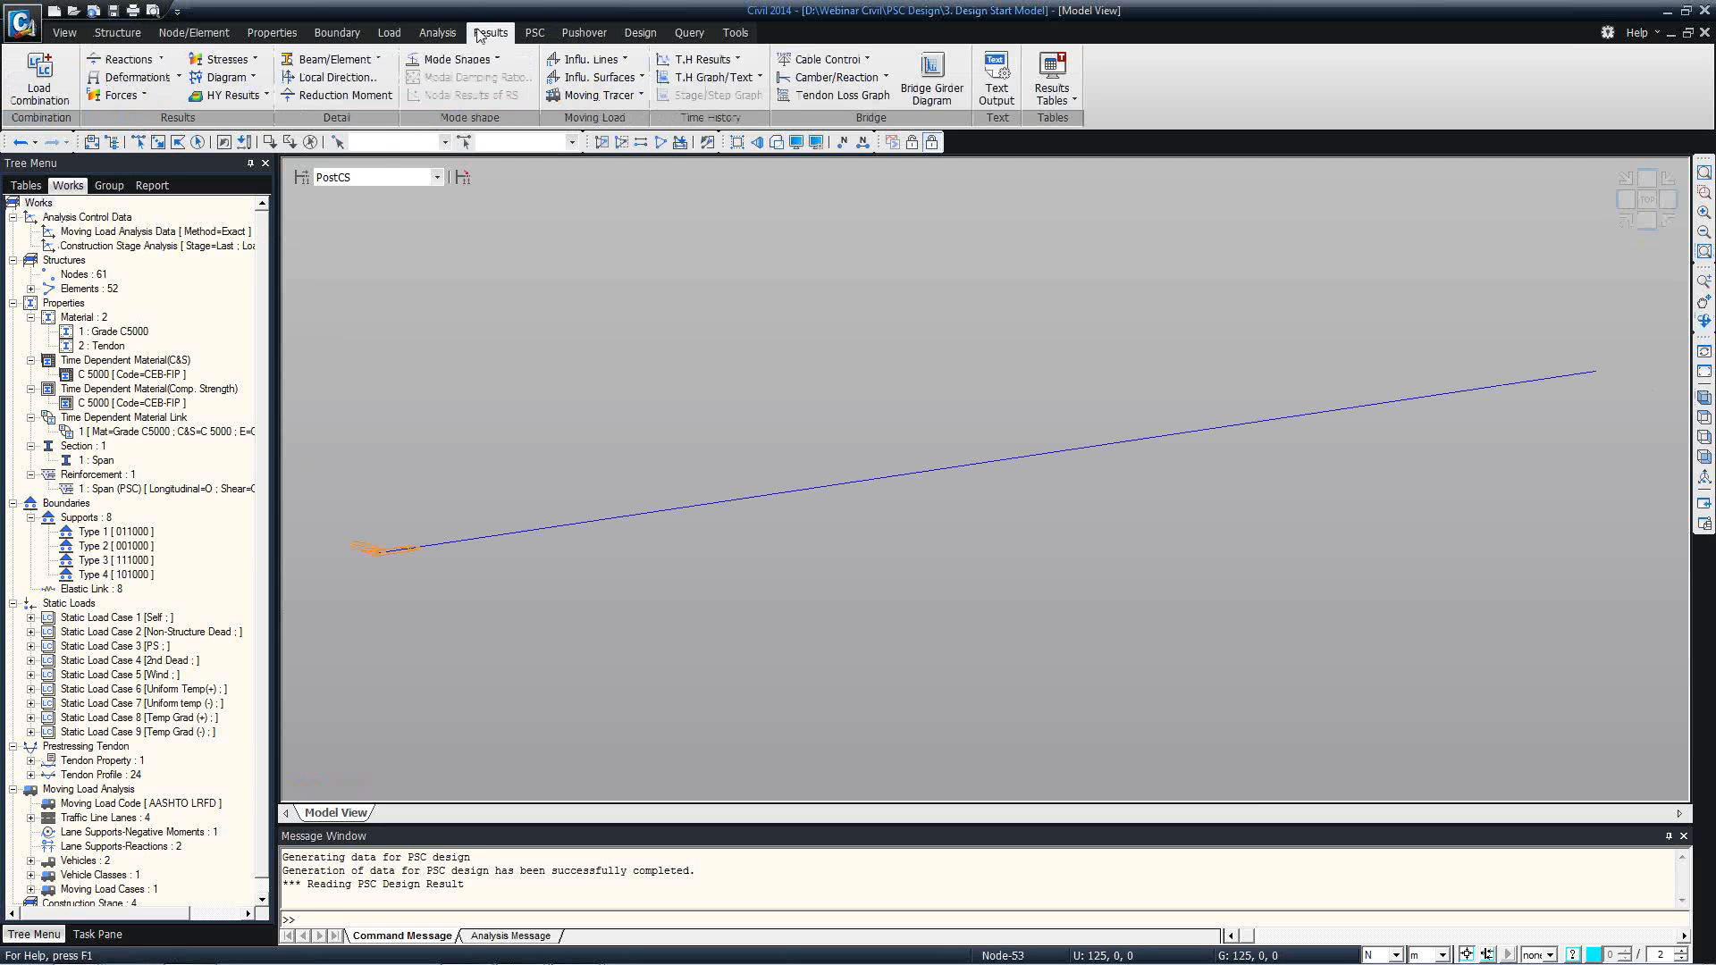
click(248, 63)
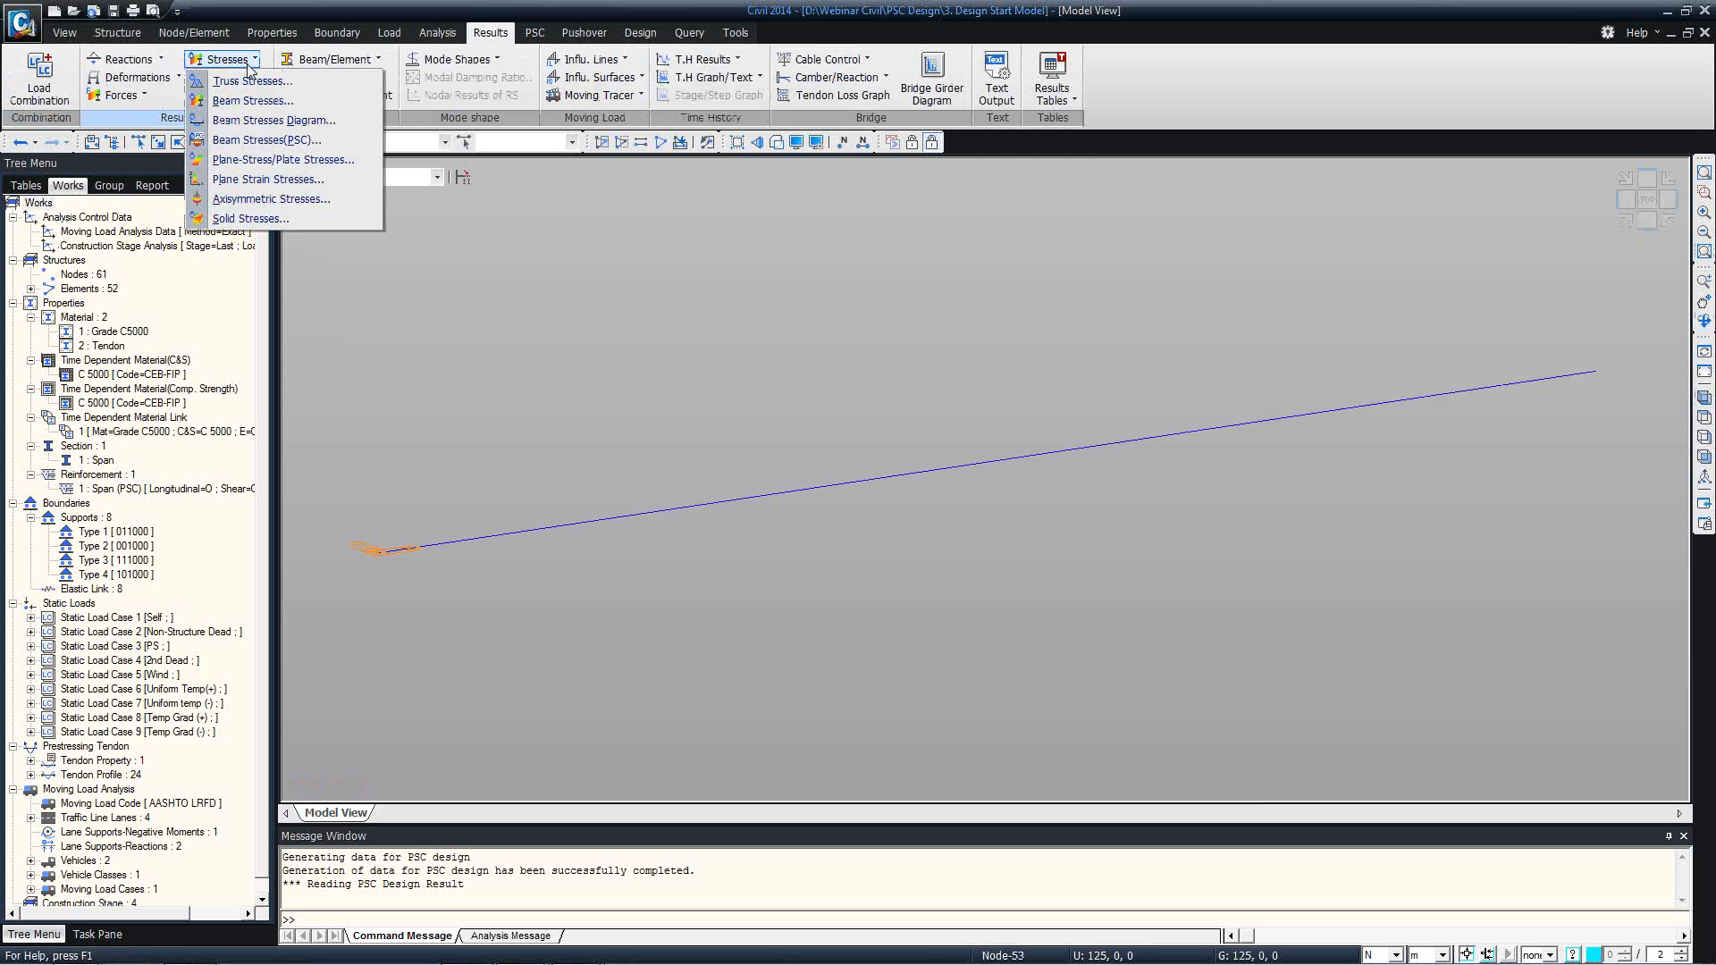
click(252, 141)
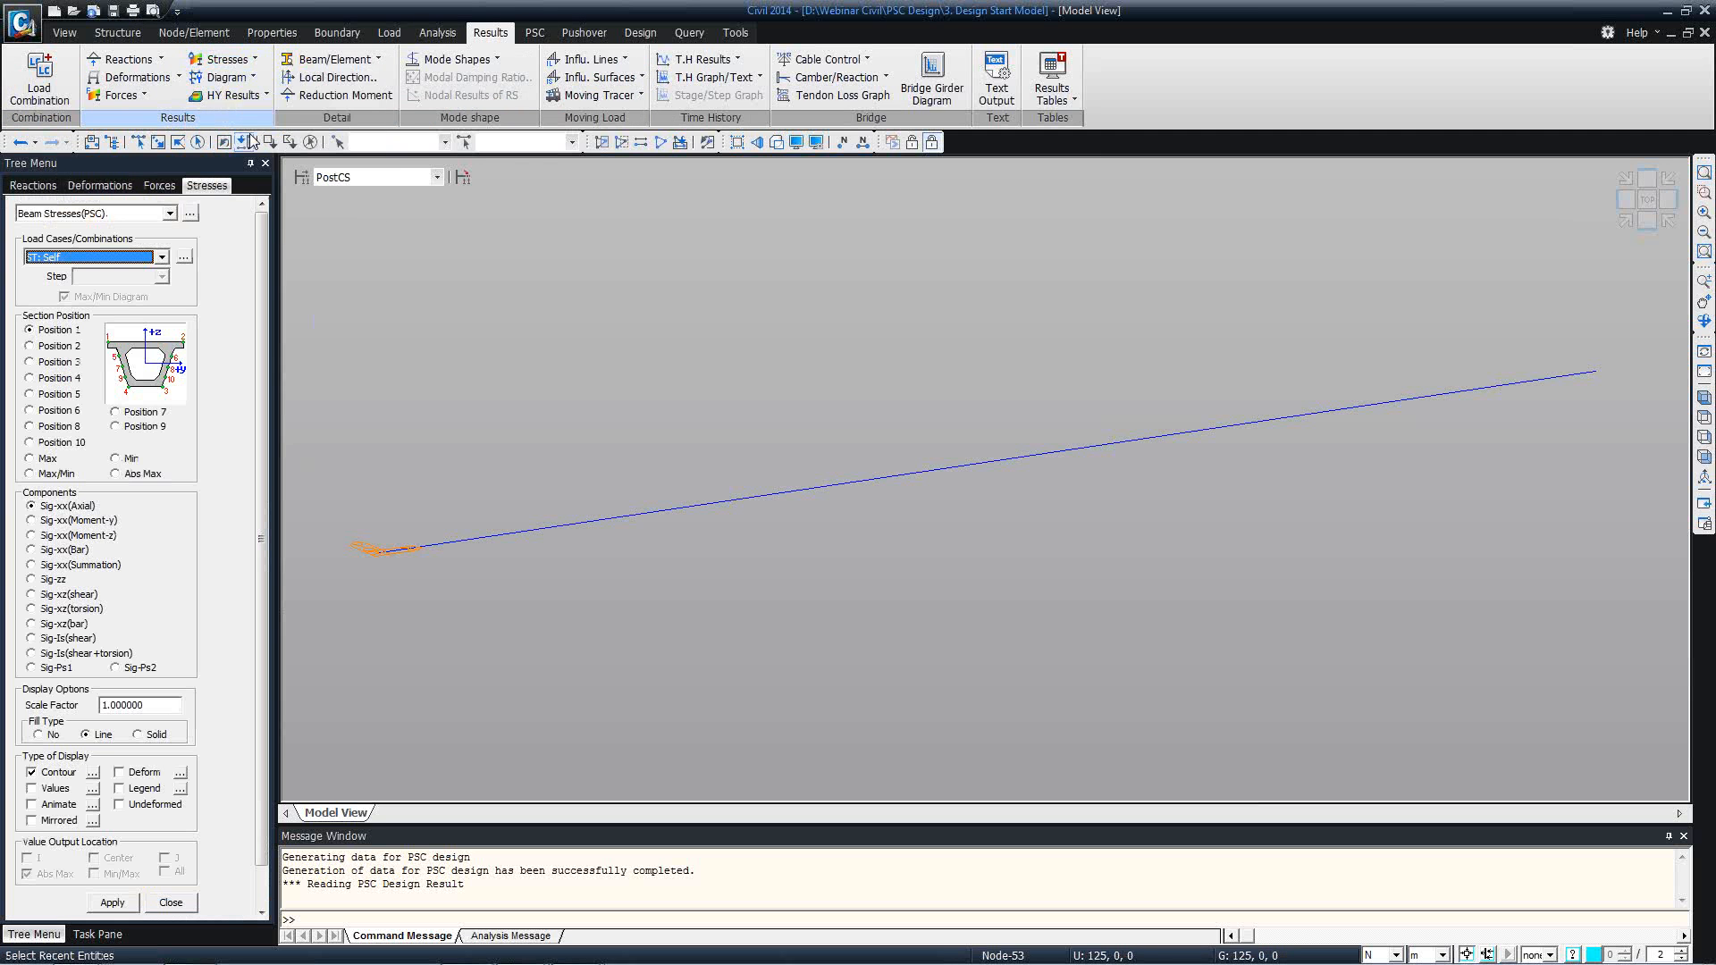
click(55, 346)
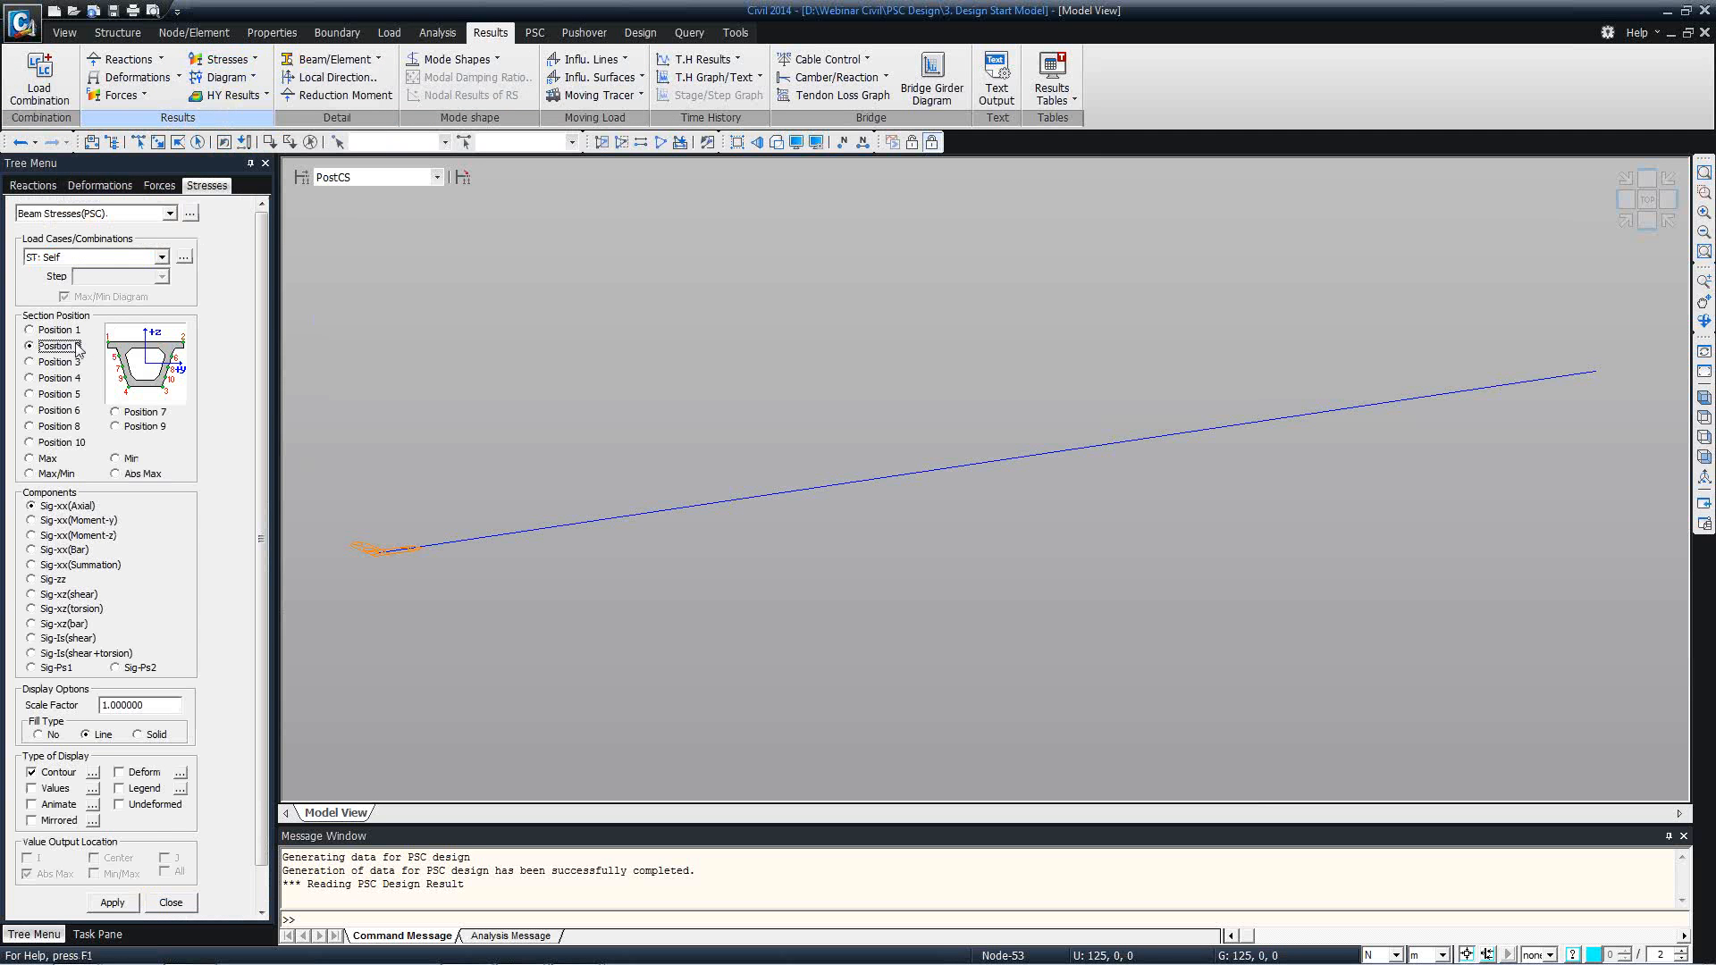
click(63, 520)
scroll(265, 666, down, 1)
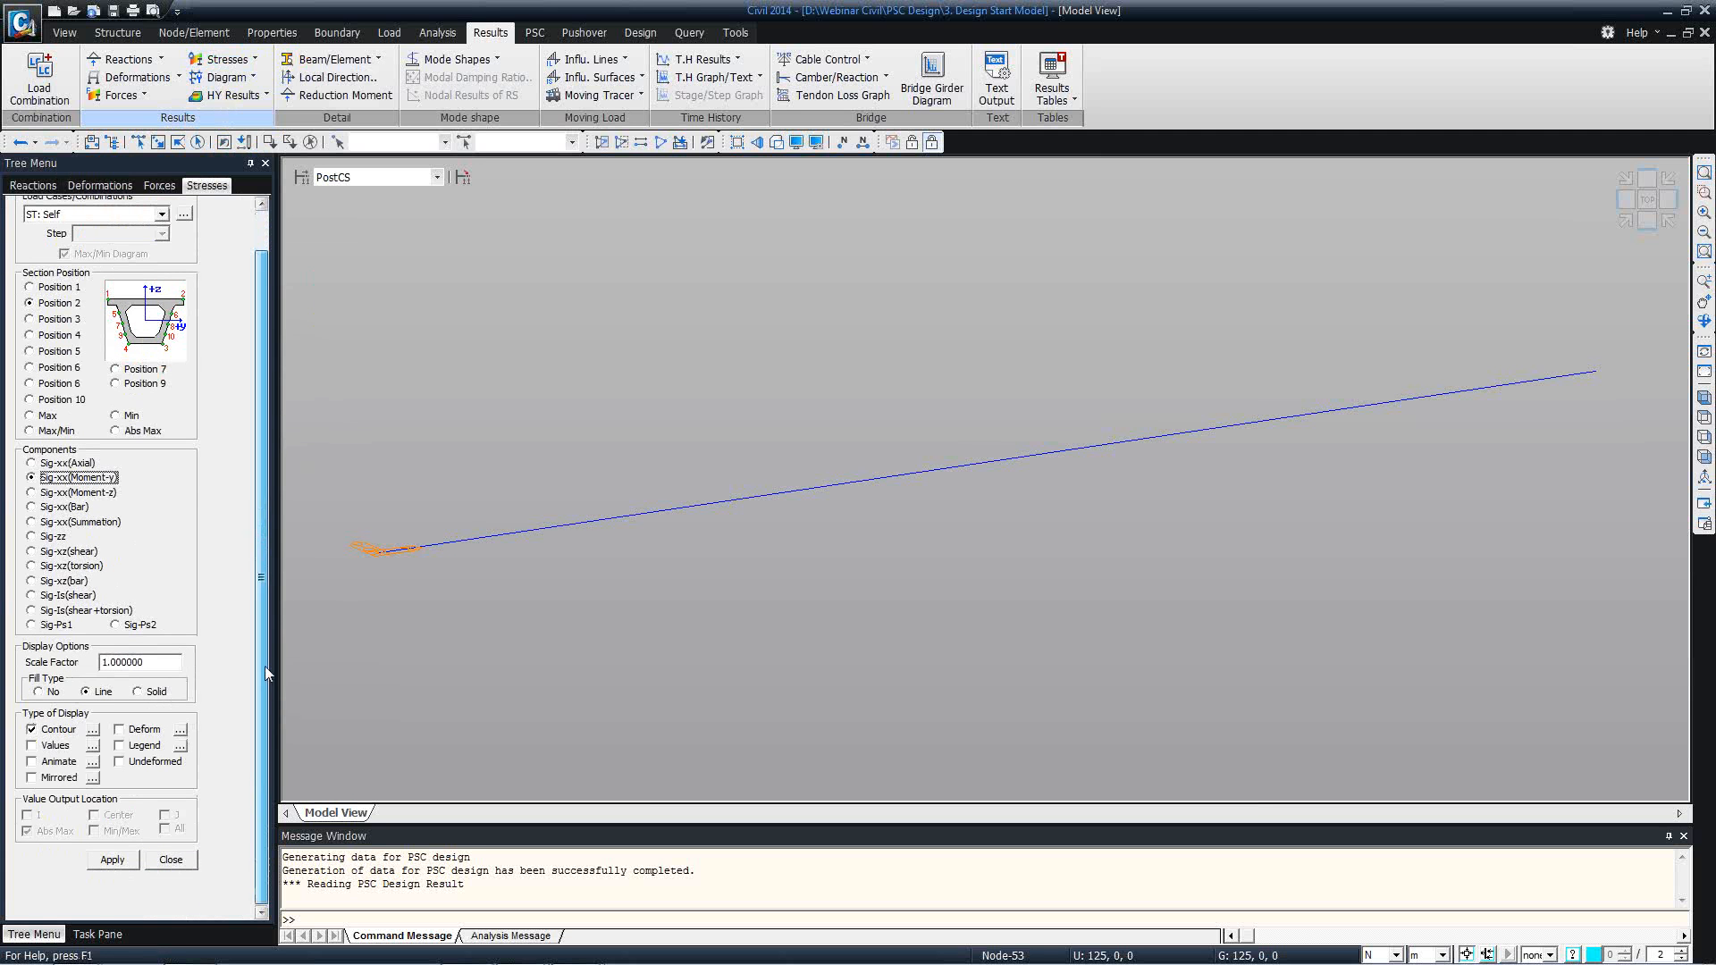
click(119, 745)
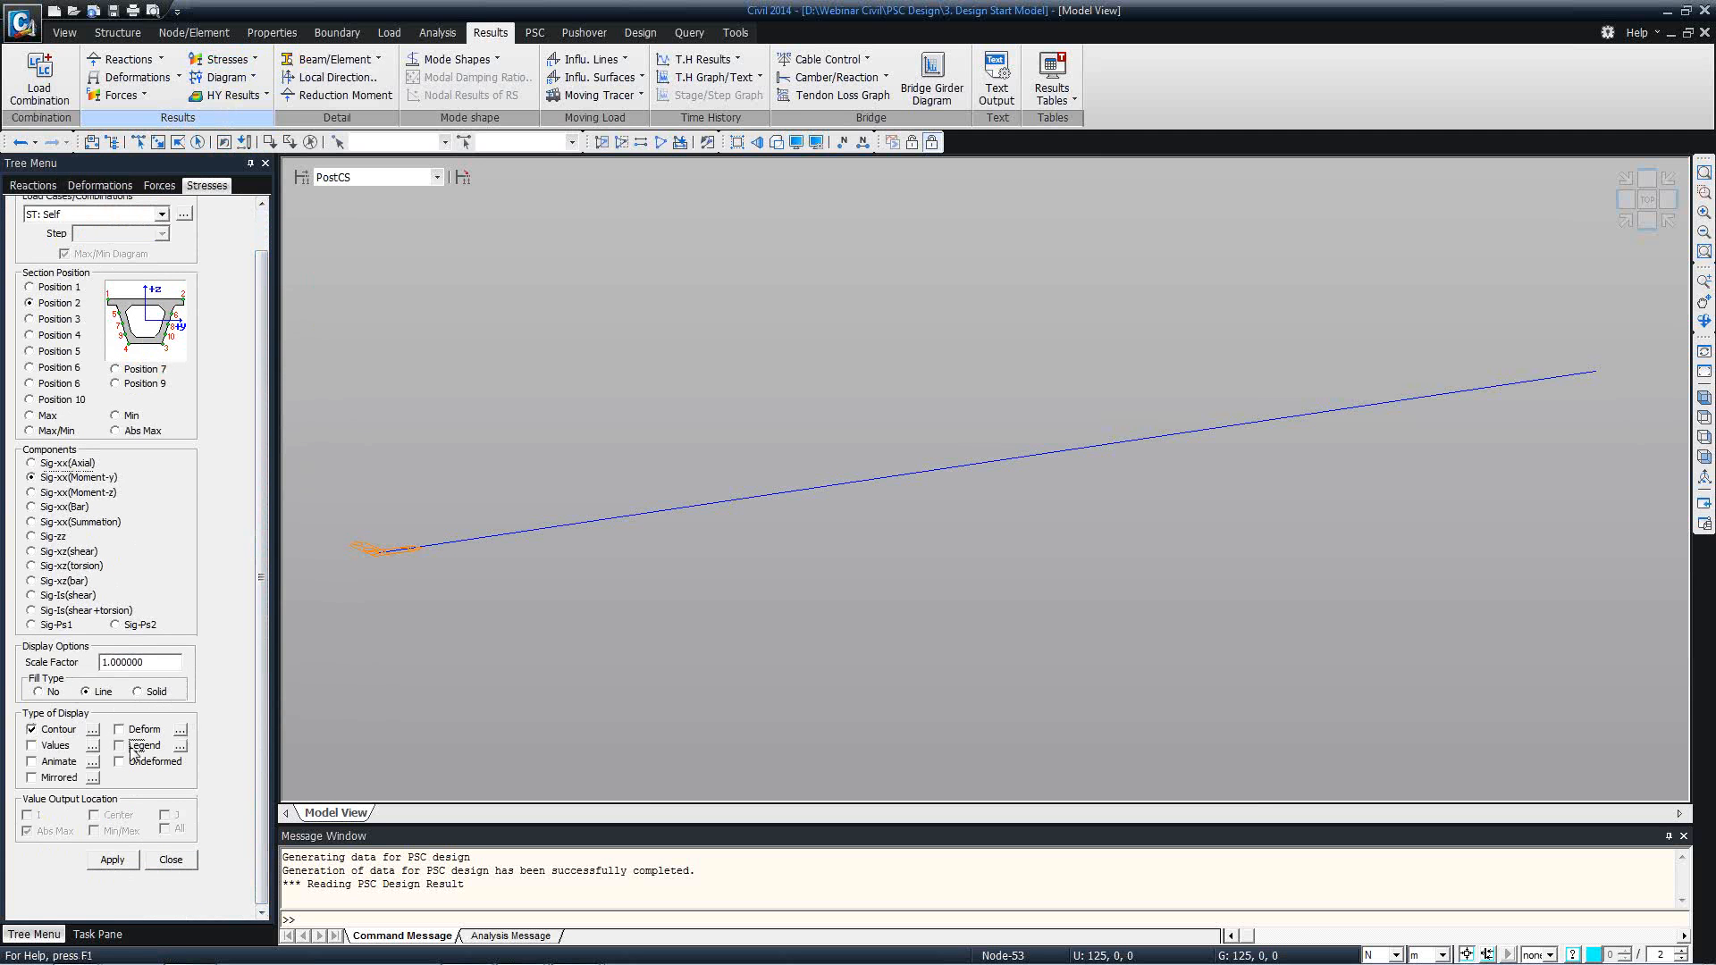
click(109, 862)
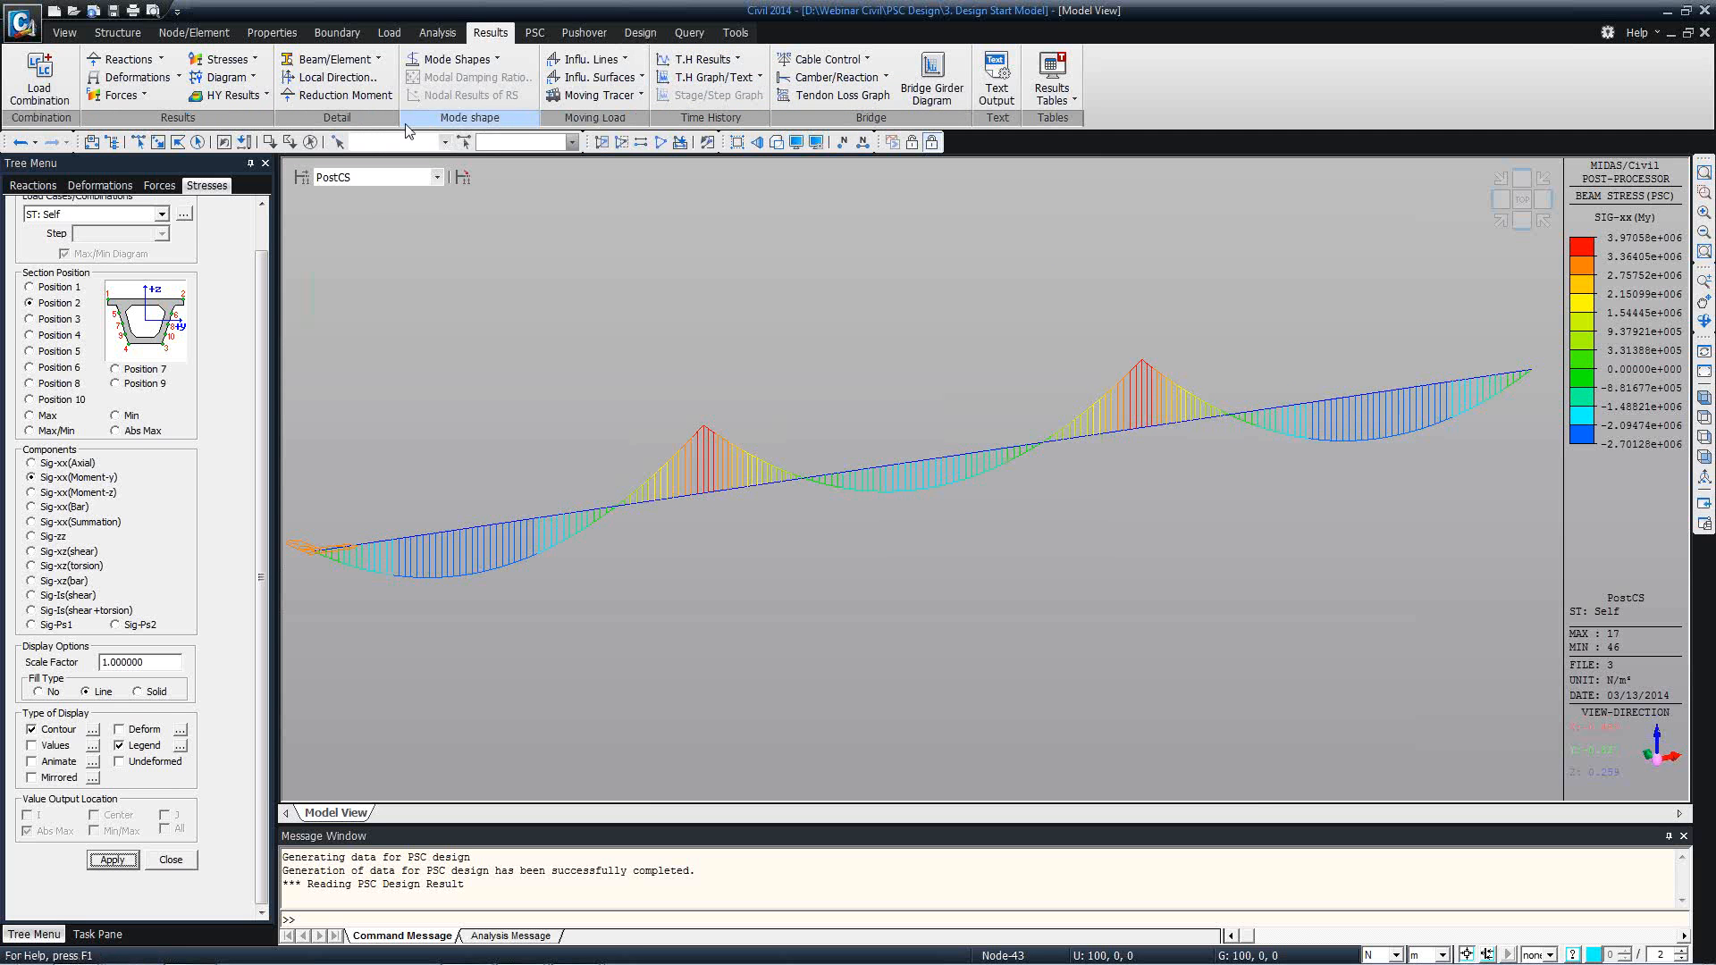
Check the section position diagram in the PSC beam stress settings and restore the model to its initial view.
click(263, 227)
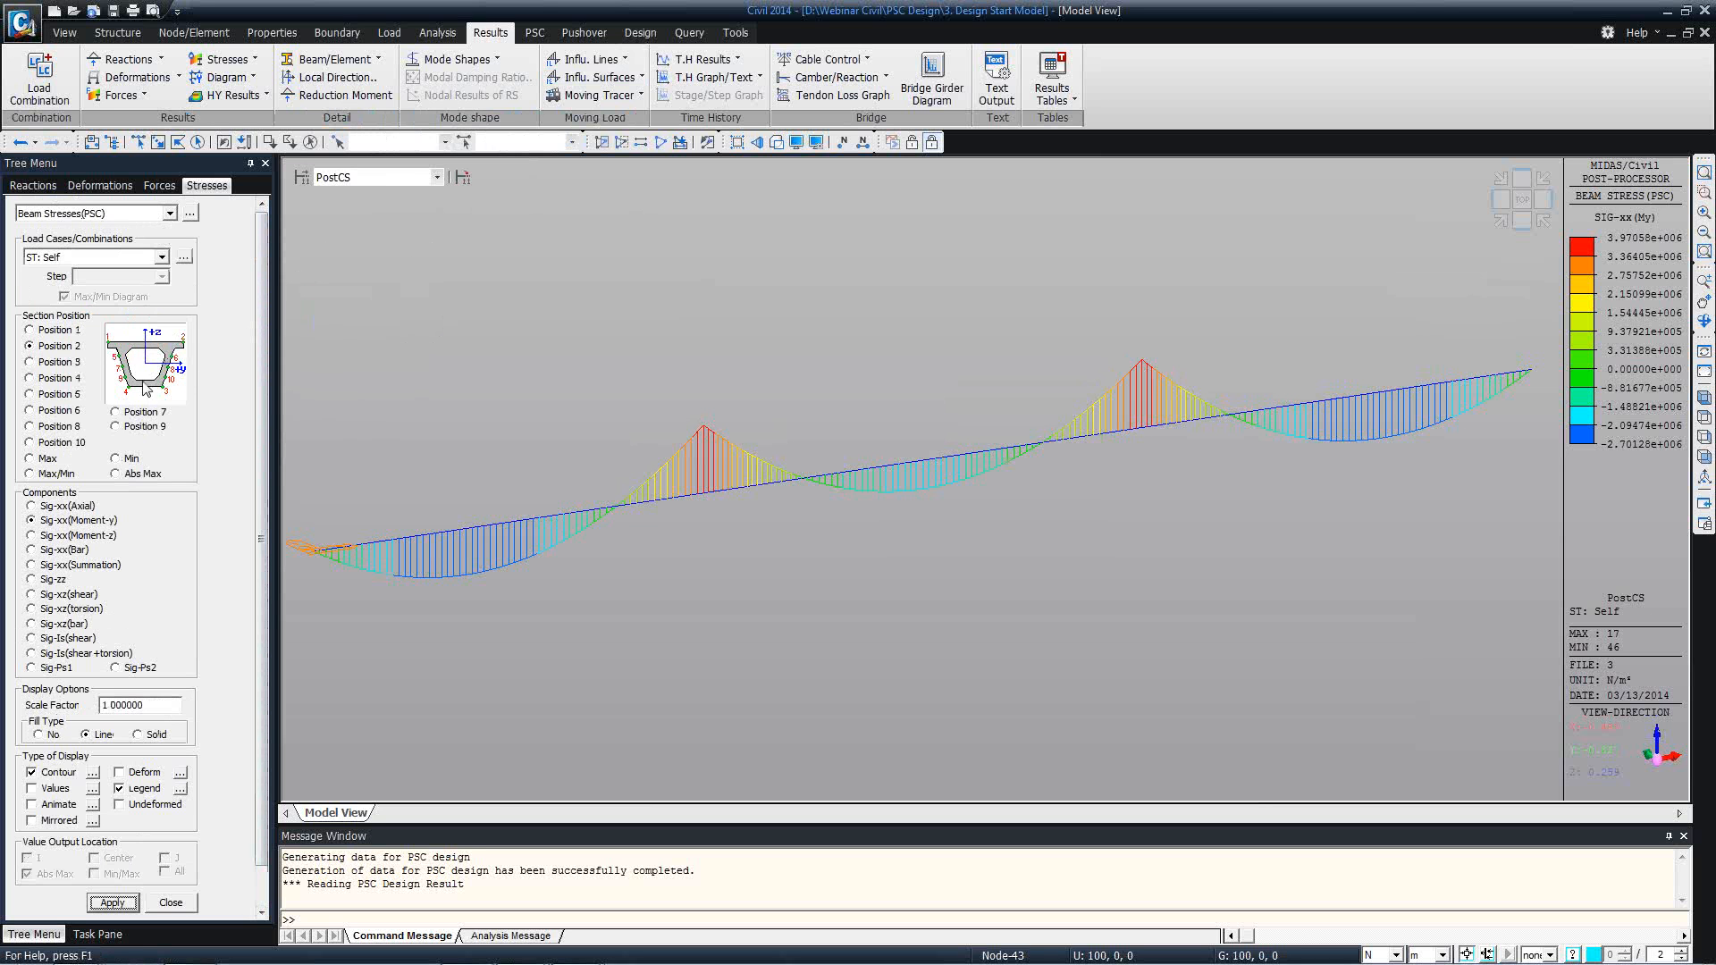
scroll(260, 495, down, 1)
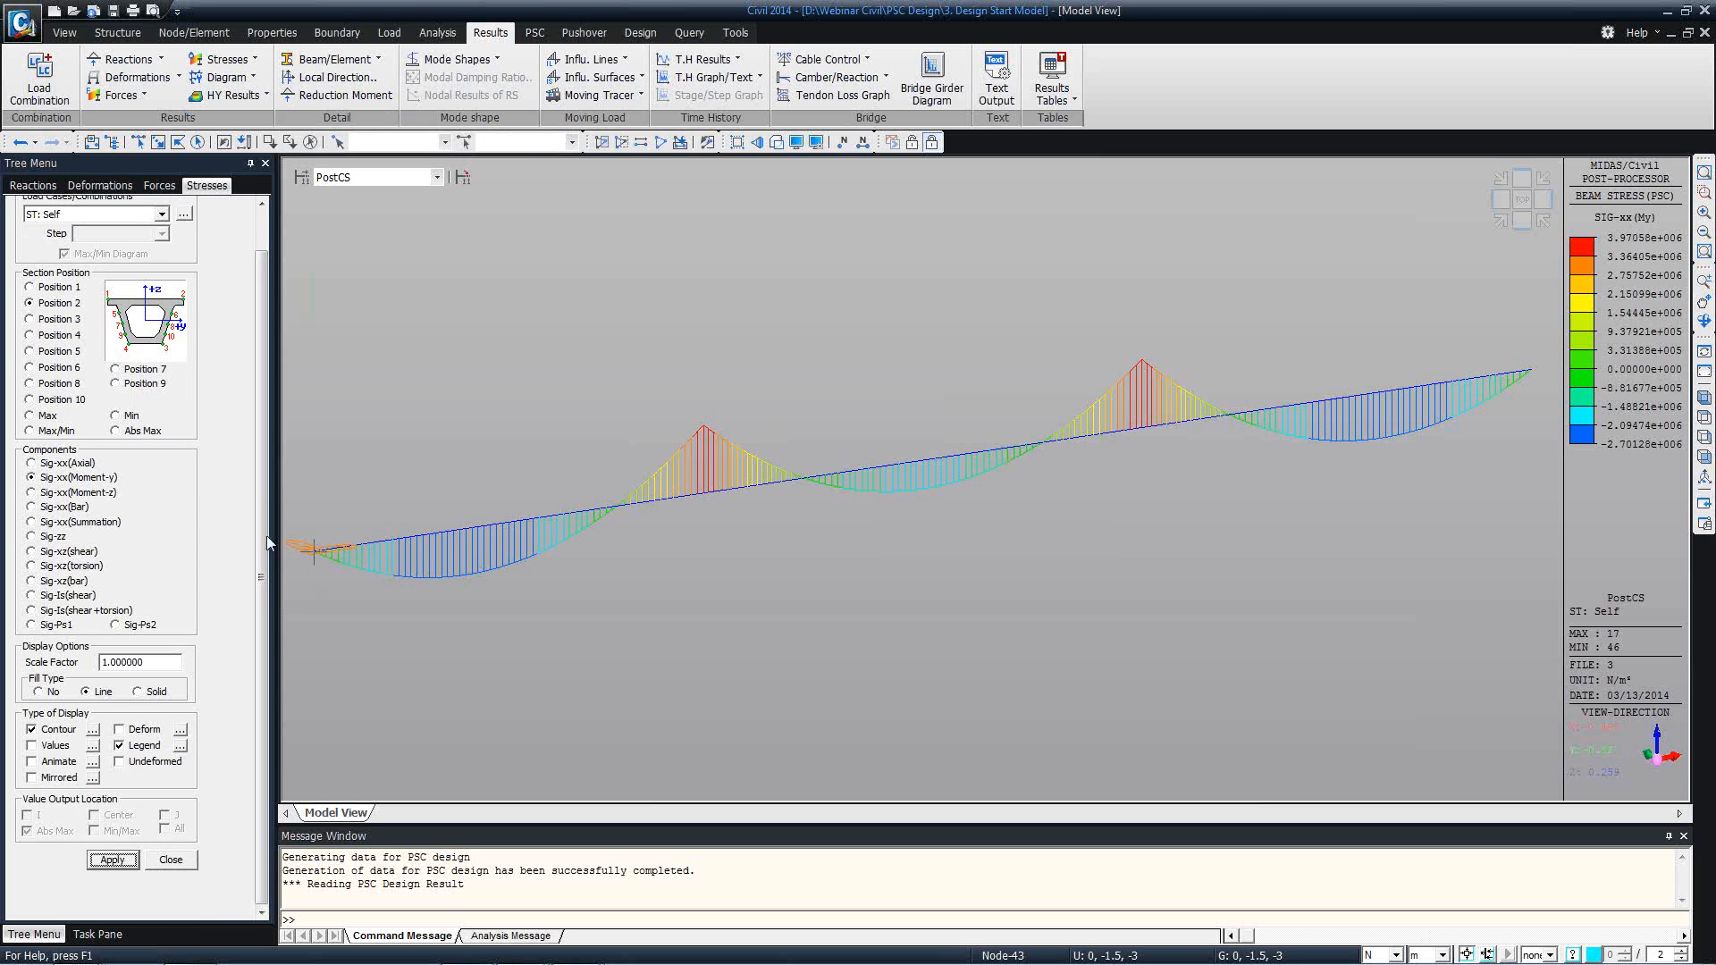
click(640, 32)
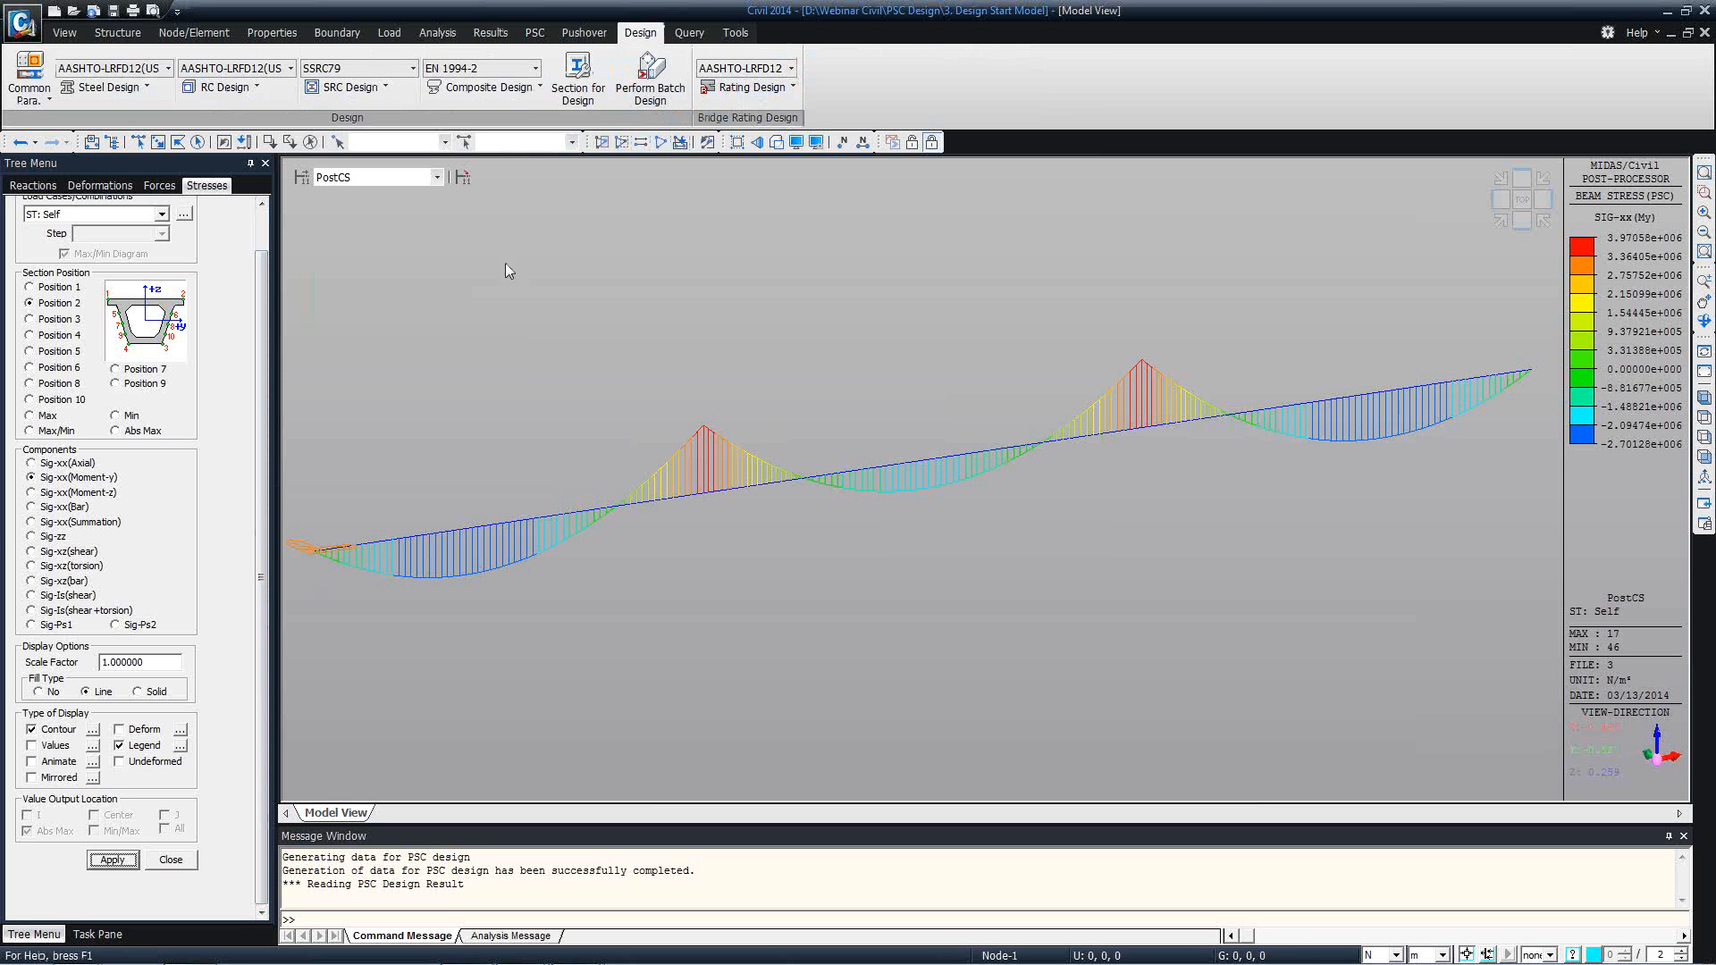
click(64, 33)
click(81, 86)
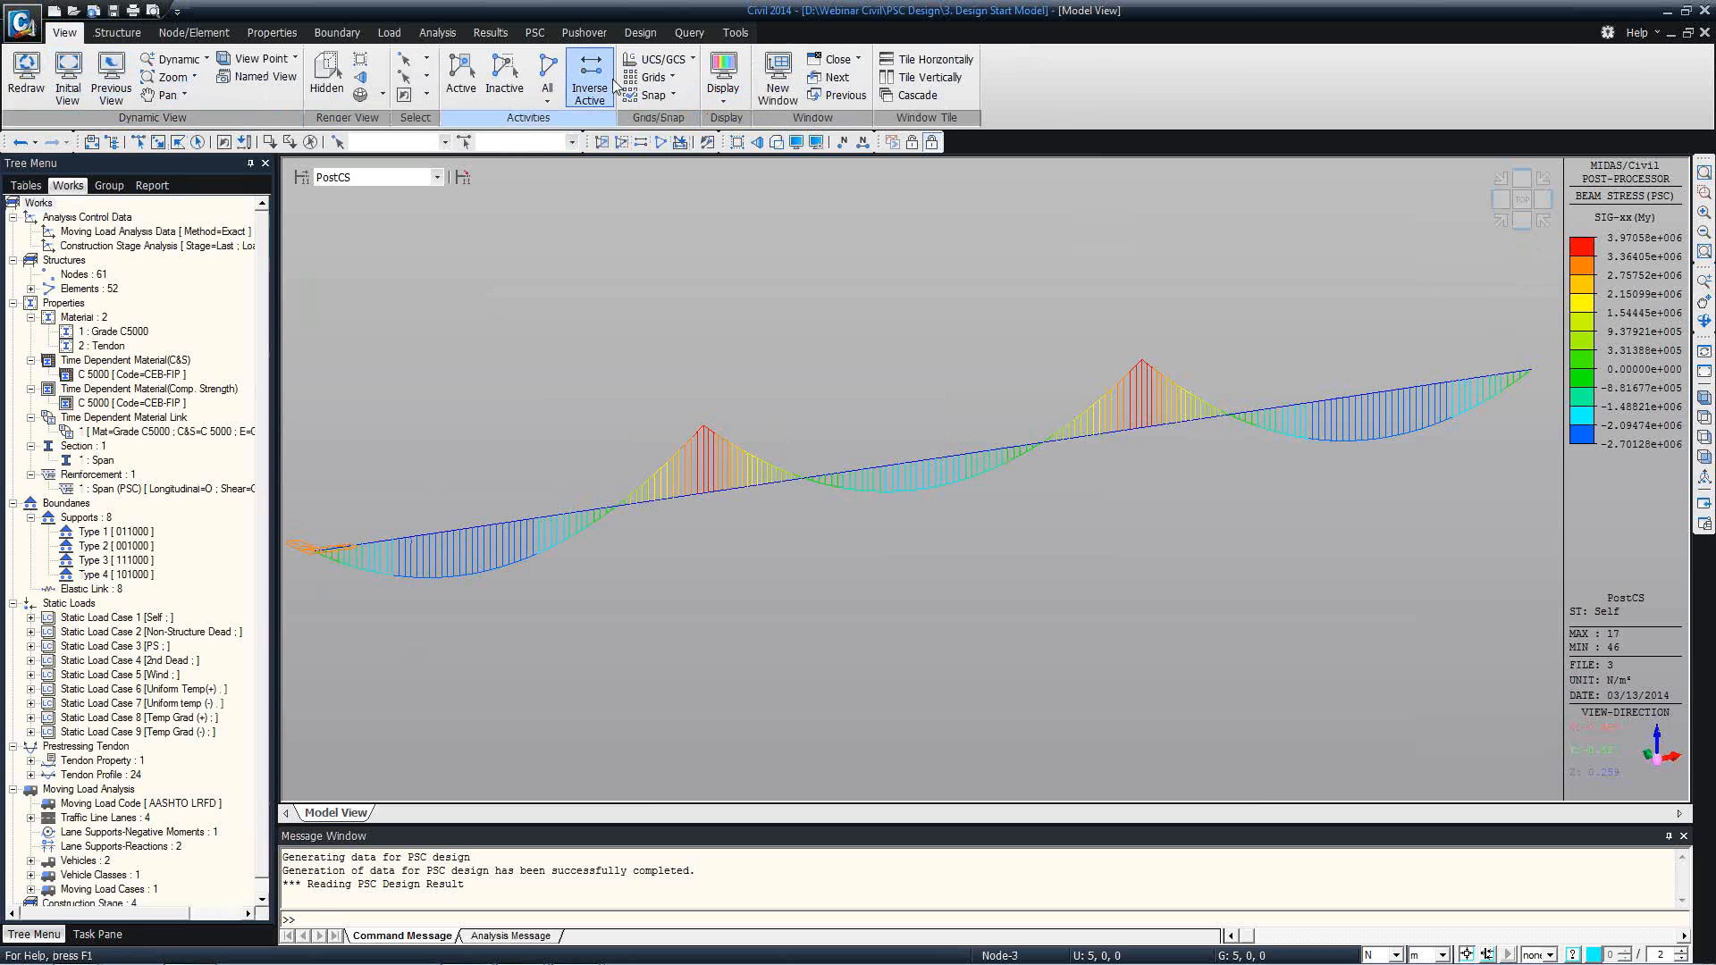
Open the PSC design forces table for element 26 at parts i and j.
click(654, 35)
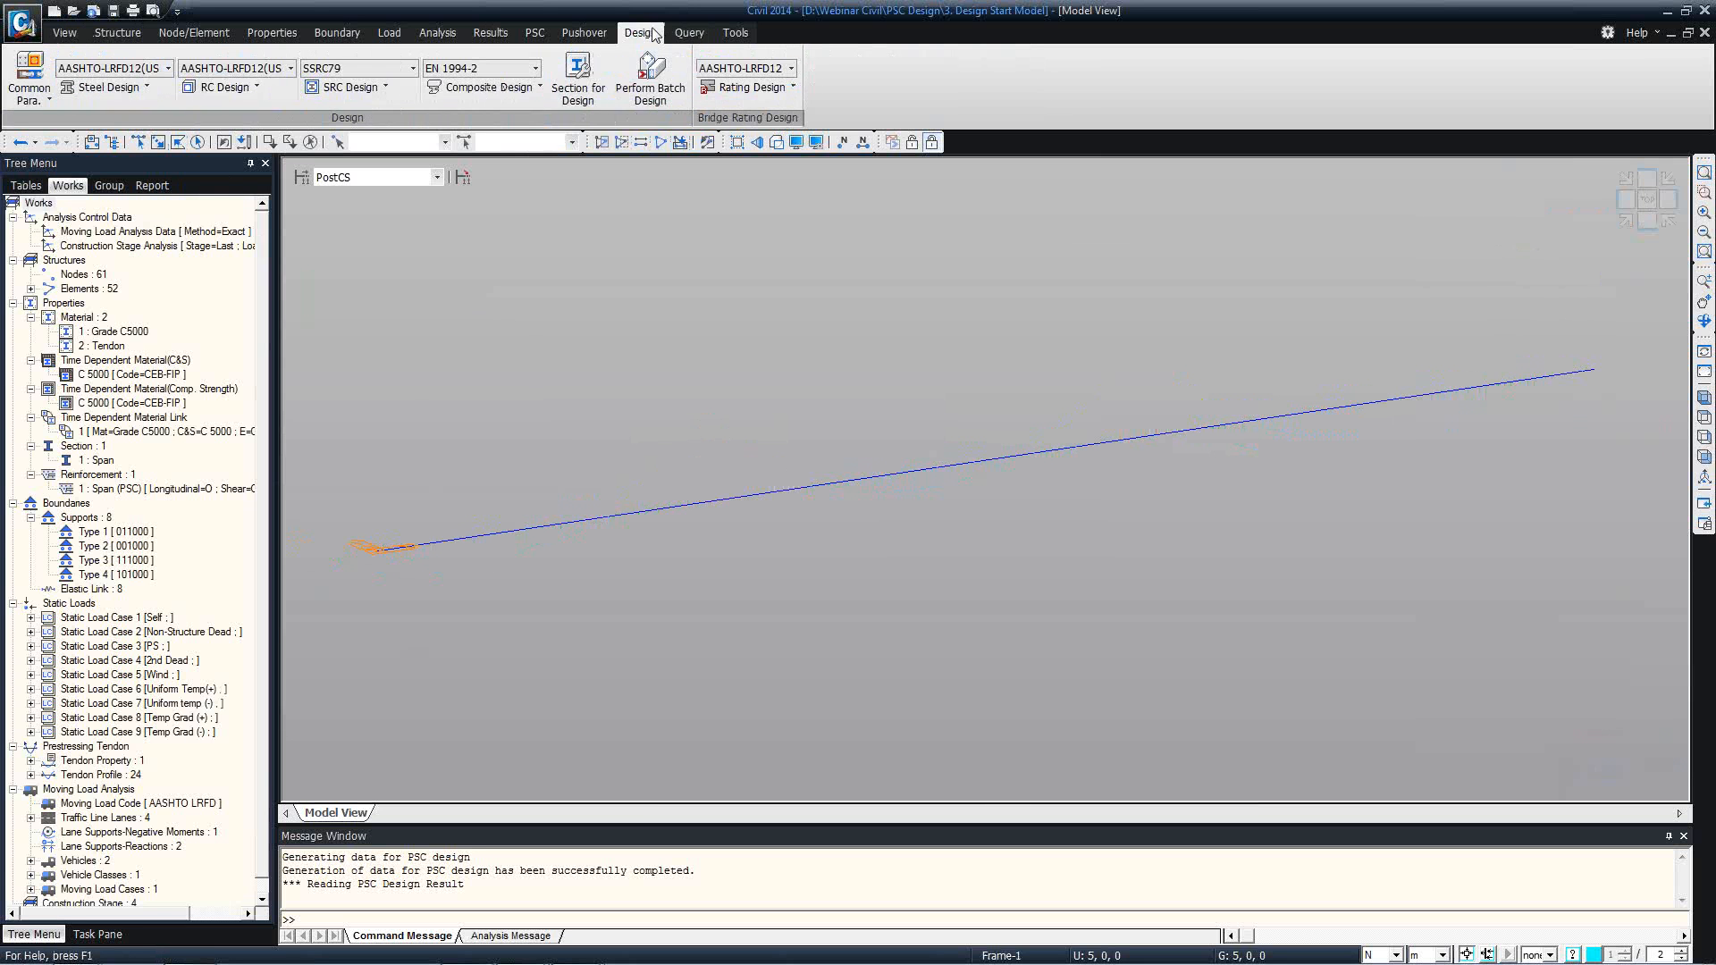
click(533, 34)
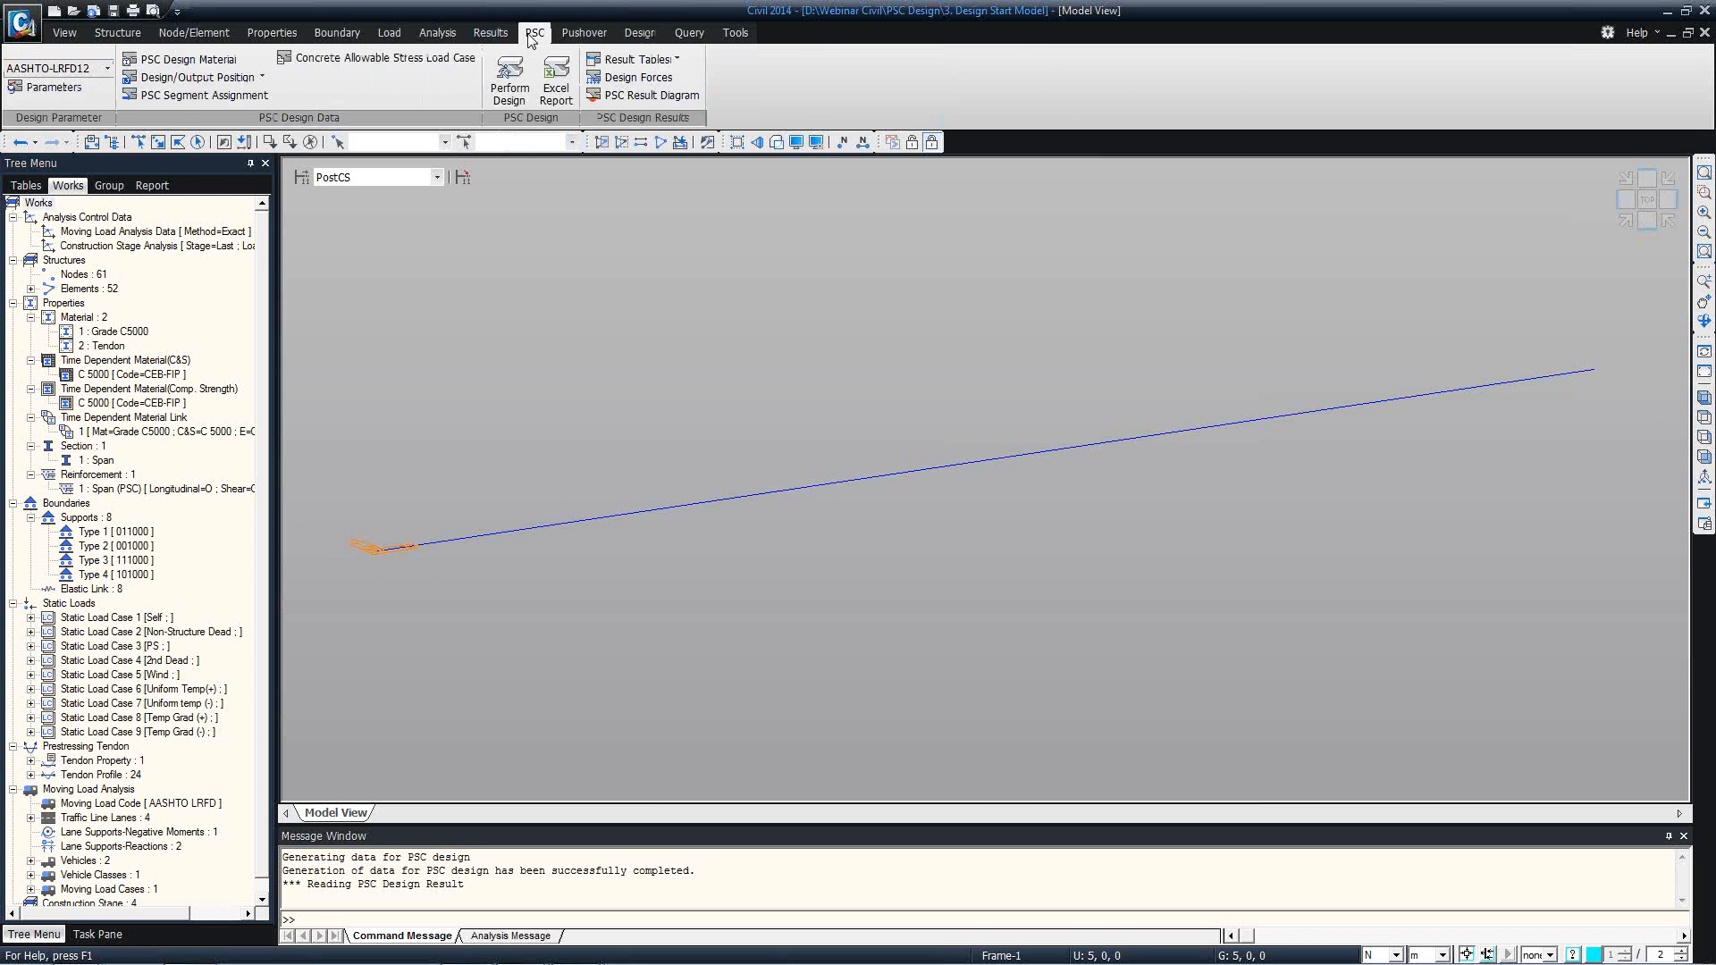
click(671, 78)
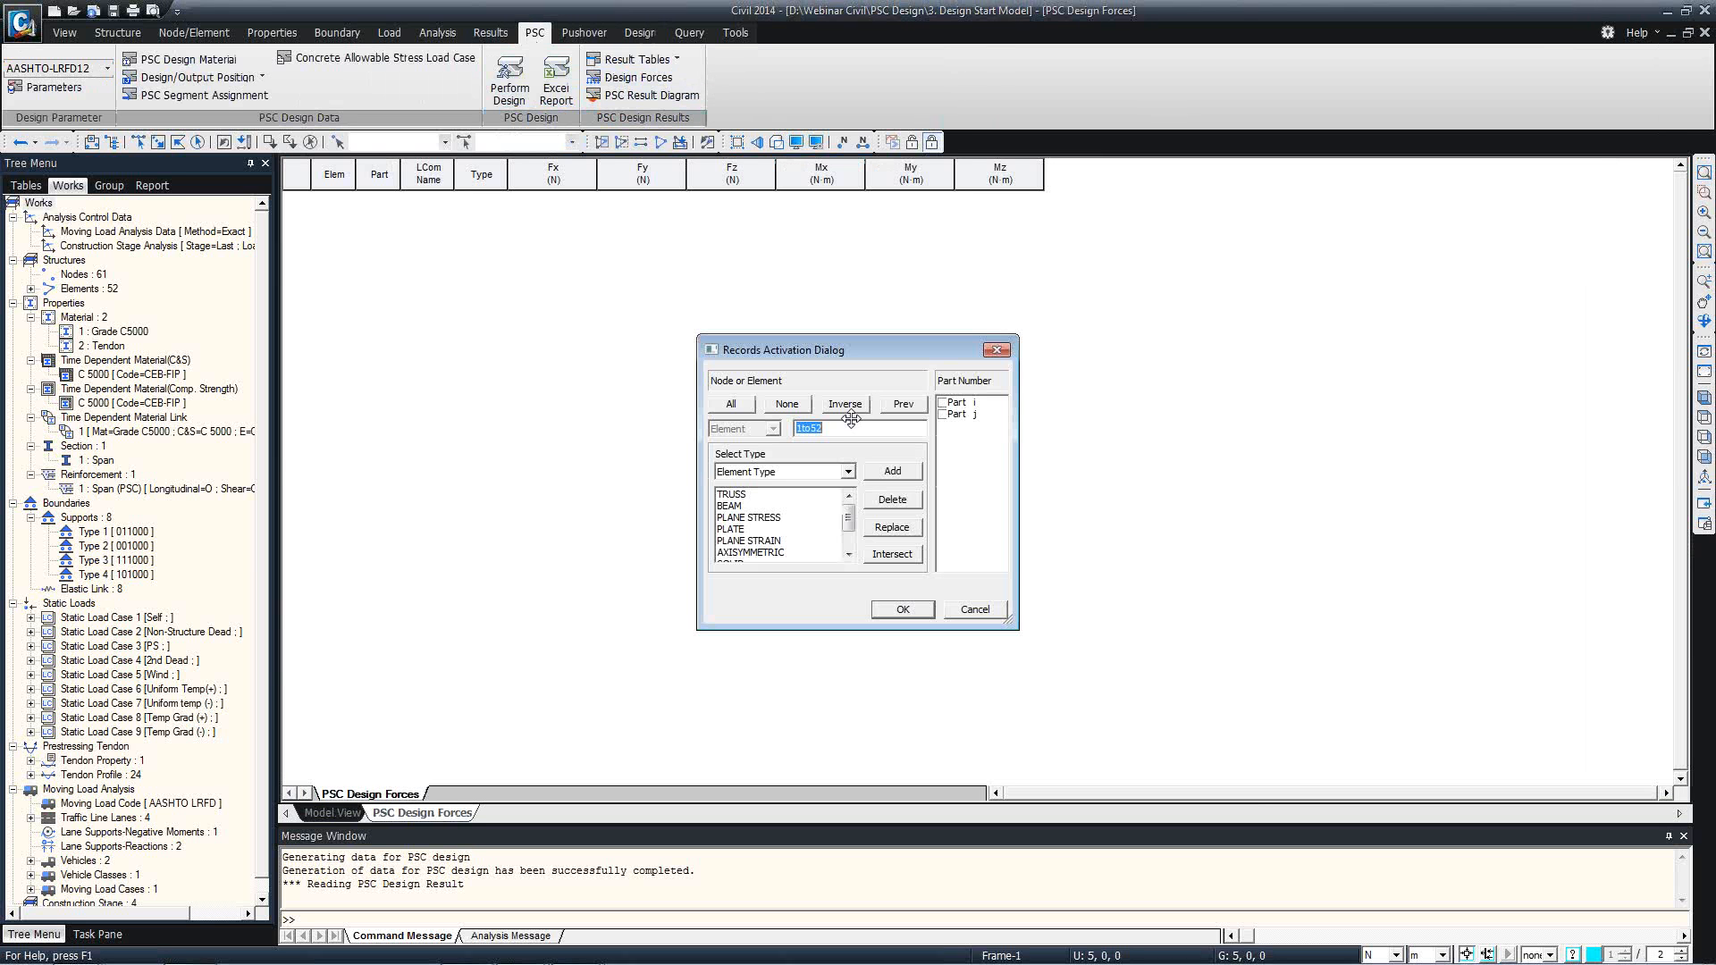
text(26)
click(944, 403)
click(943, 415)
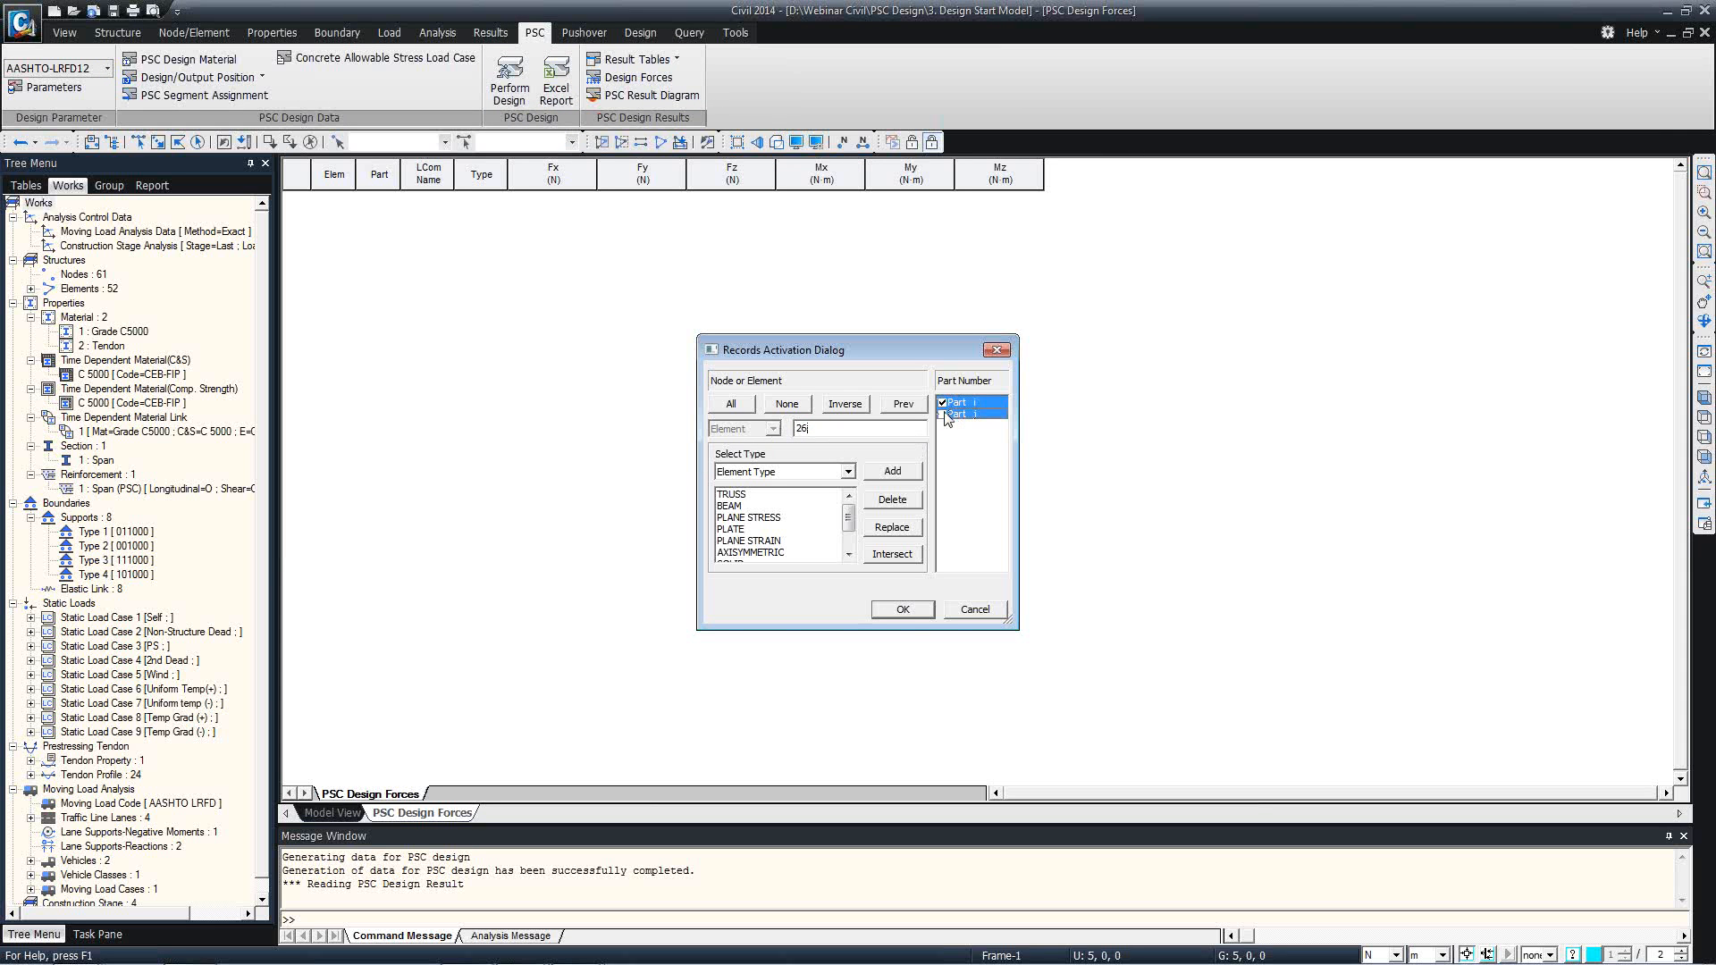
click(915, 612)
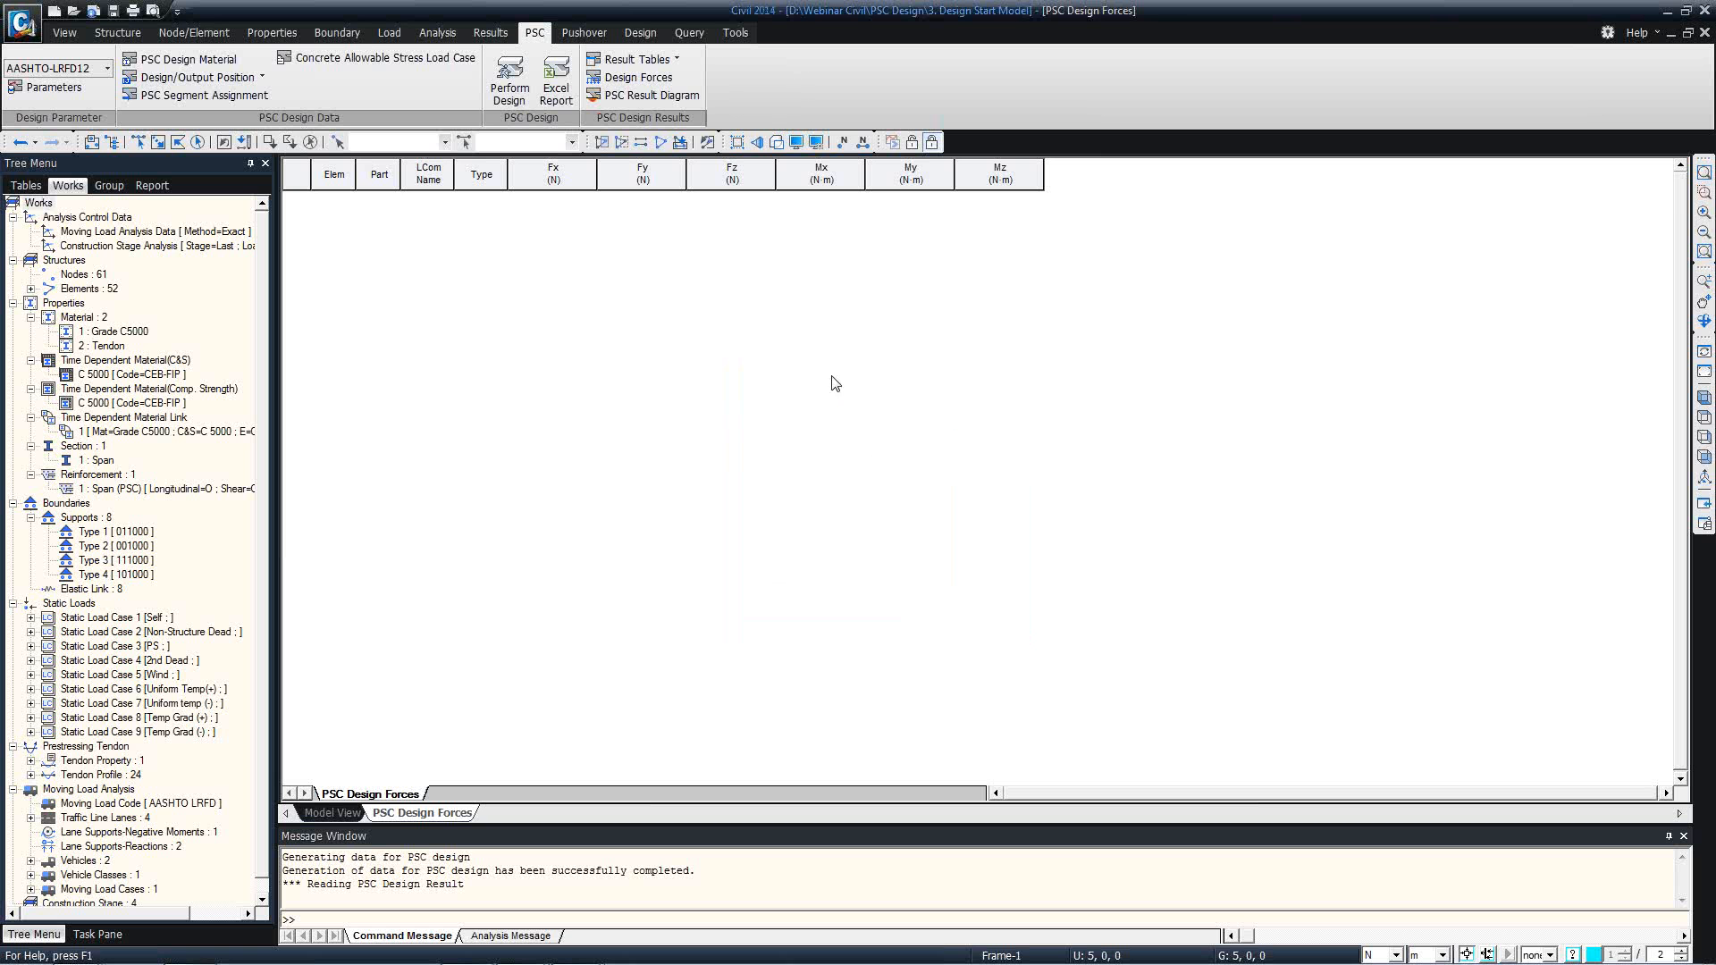
click(941, 487)
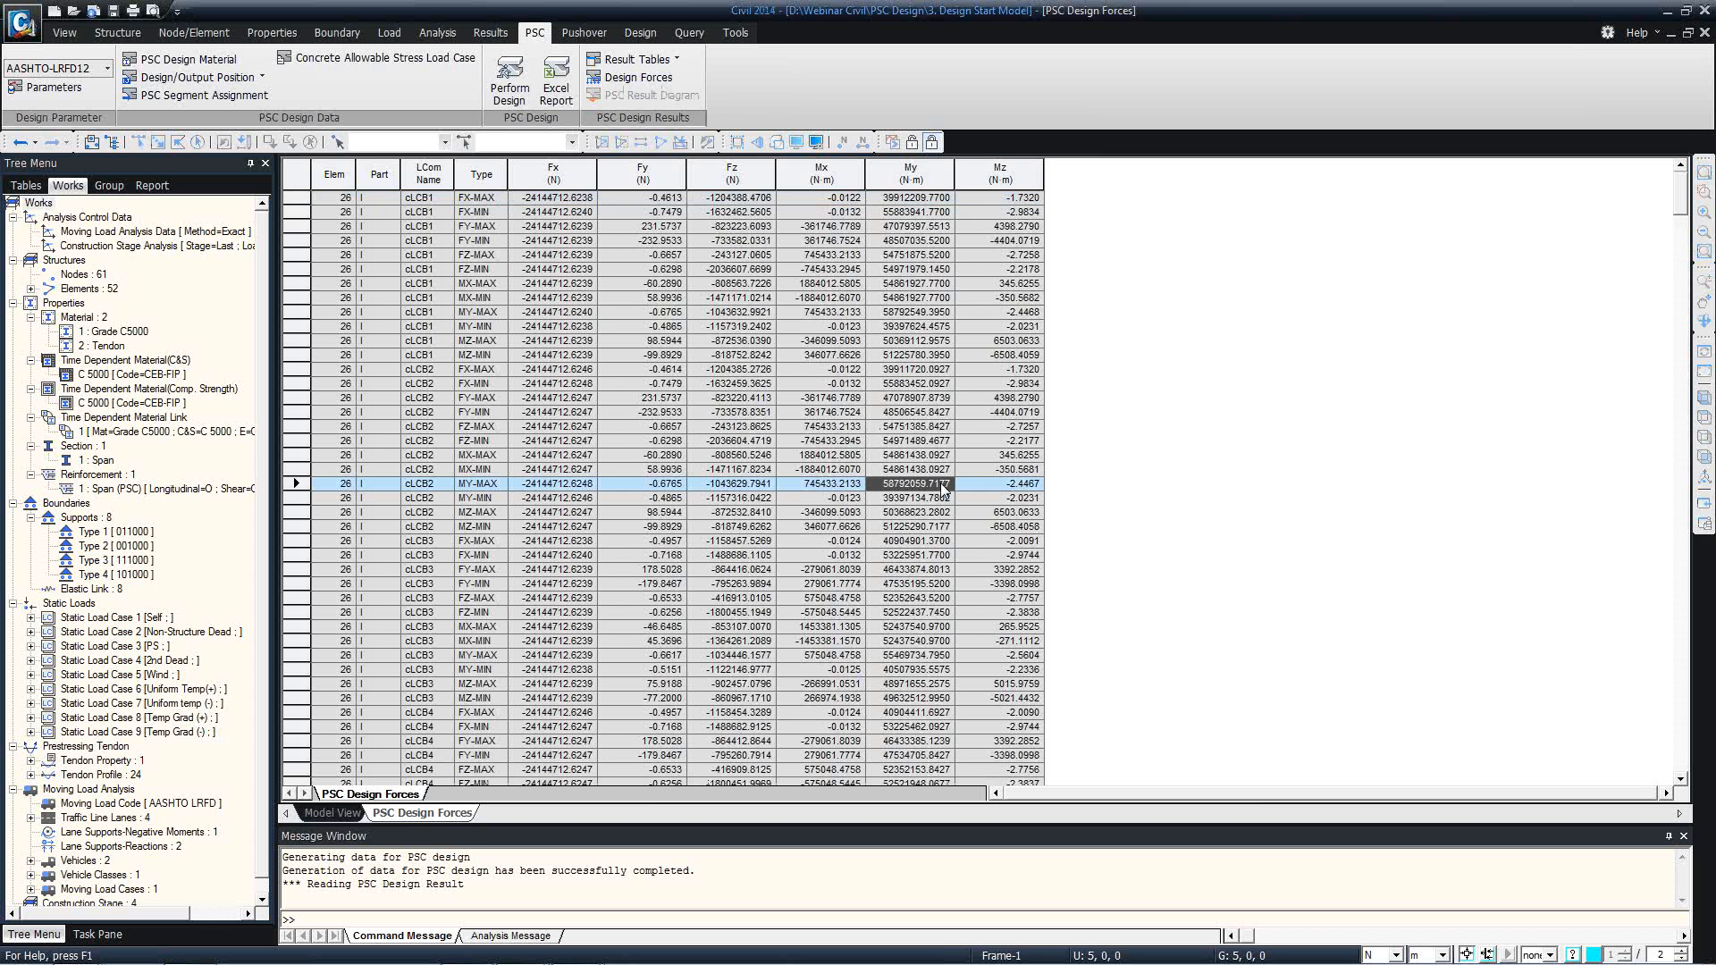
Set the force unit to kN for the PSC design forces table.
click(1378, 954)
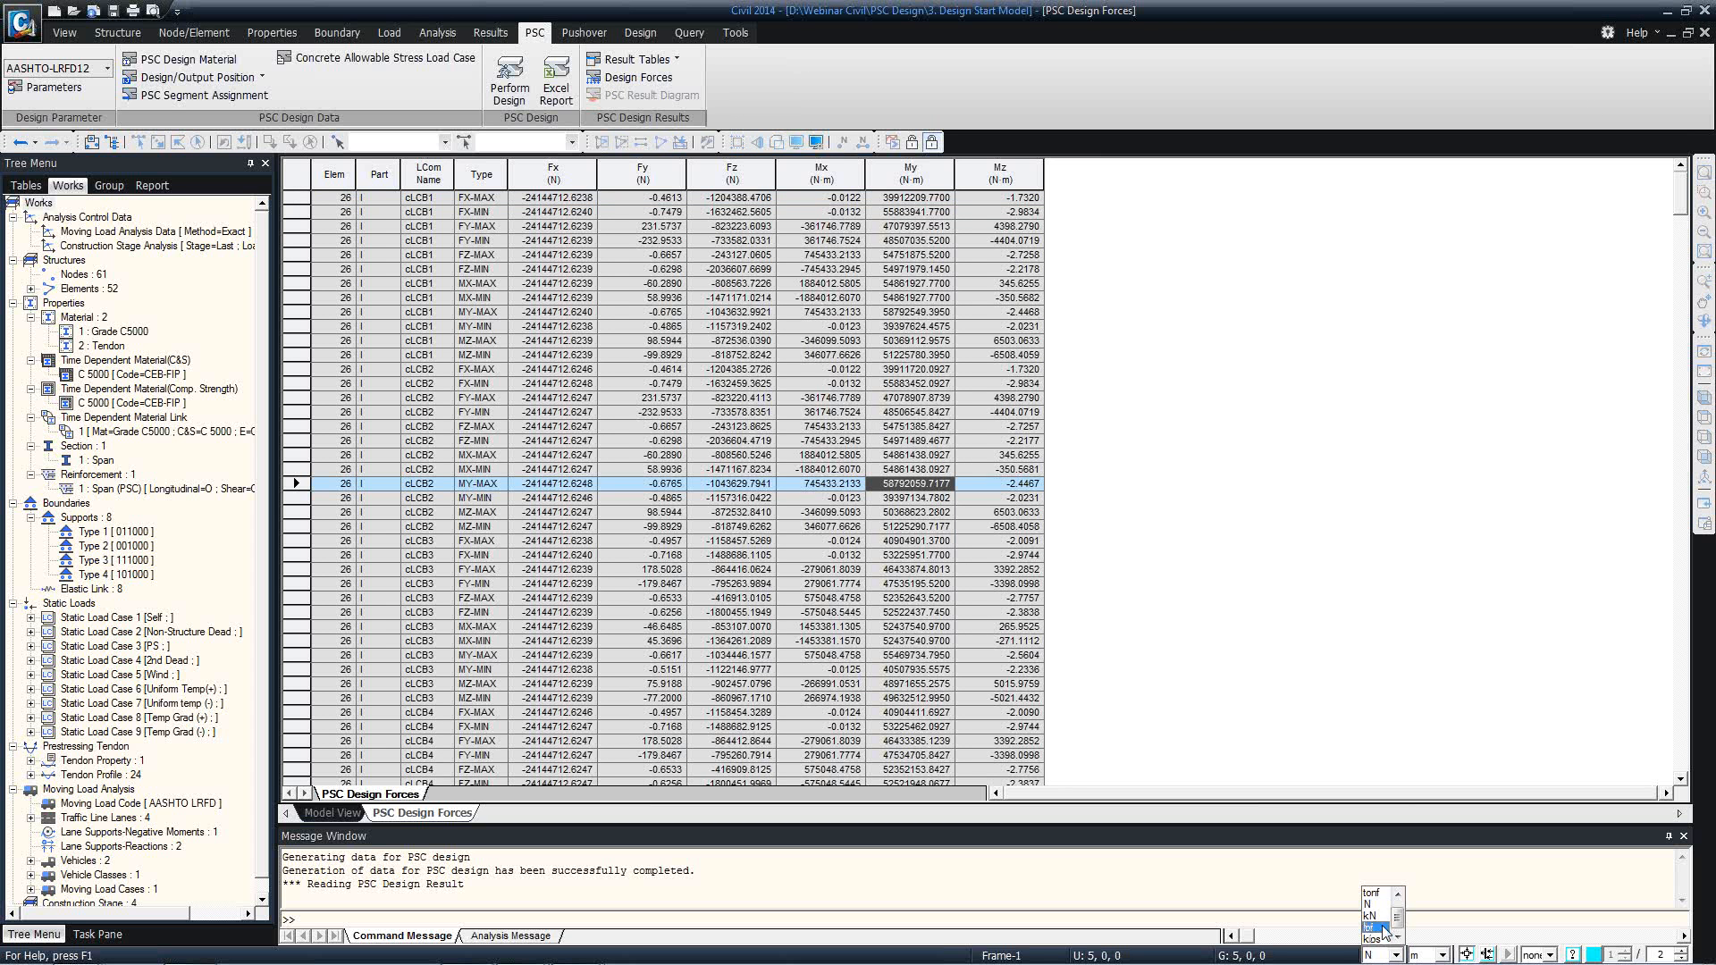
click(1382, 920)
click(1005, 641)
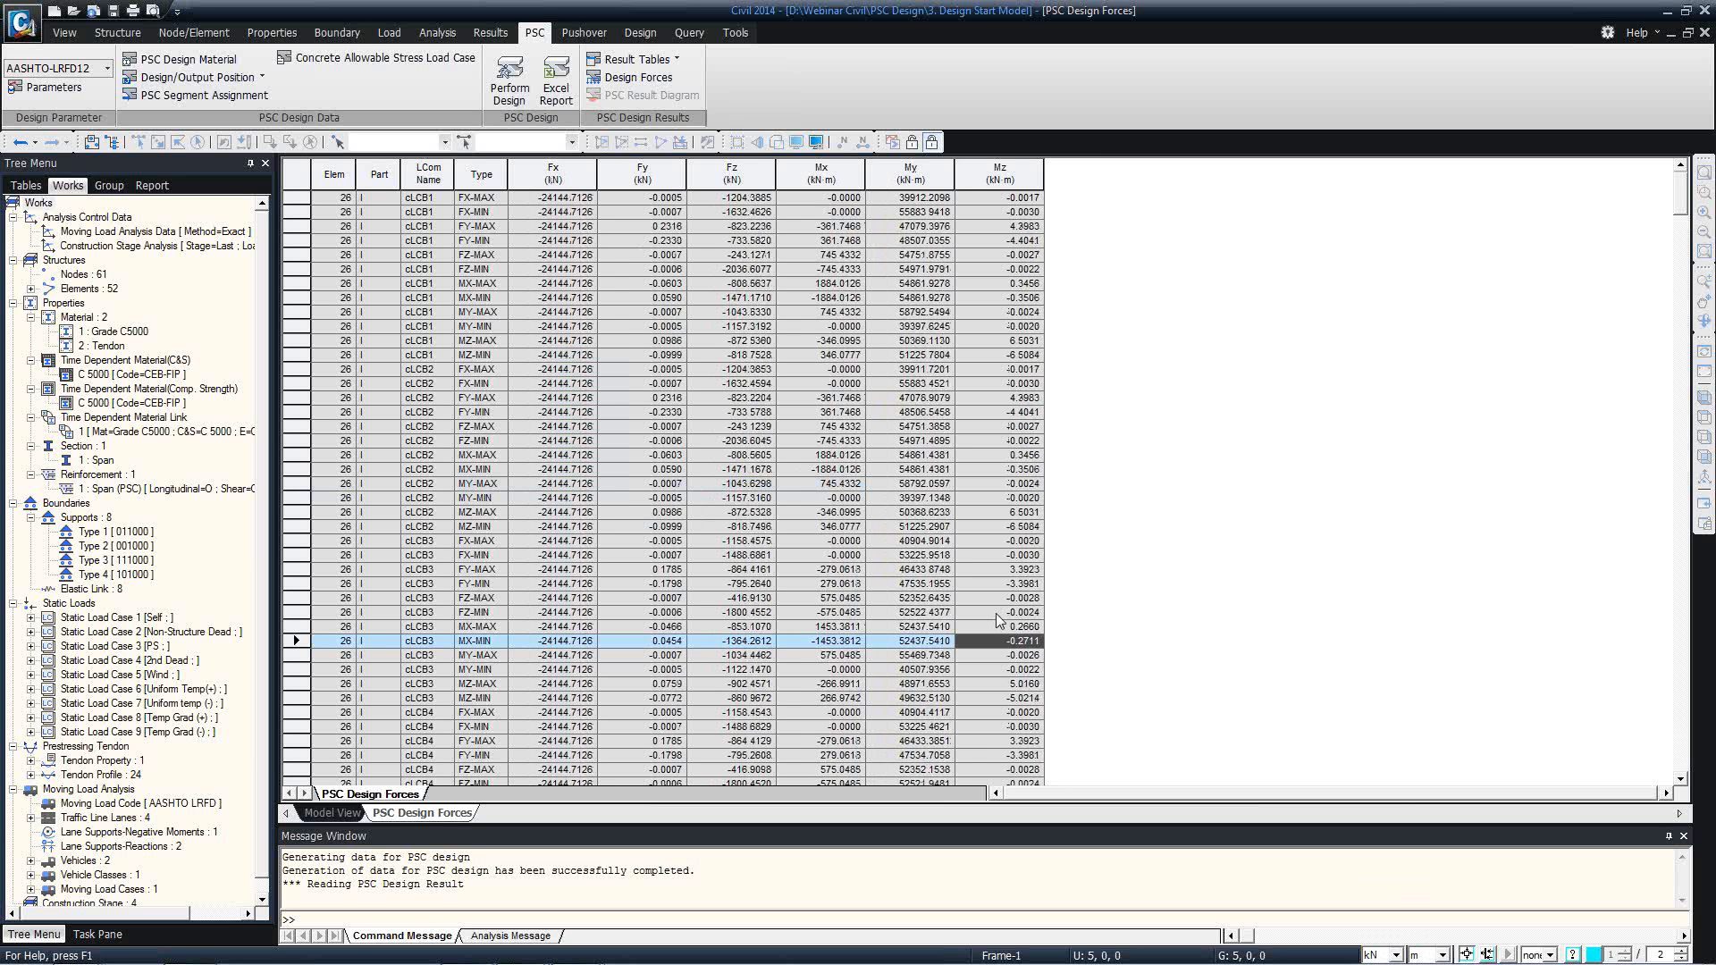
Review element 26's design forces by load combination, starting with cLCB1, and close the design forces table.
scroll(999, 619, down, 5)
scroll(999, 619, up, 5)
click(430, 212)
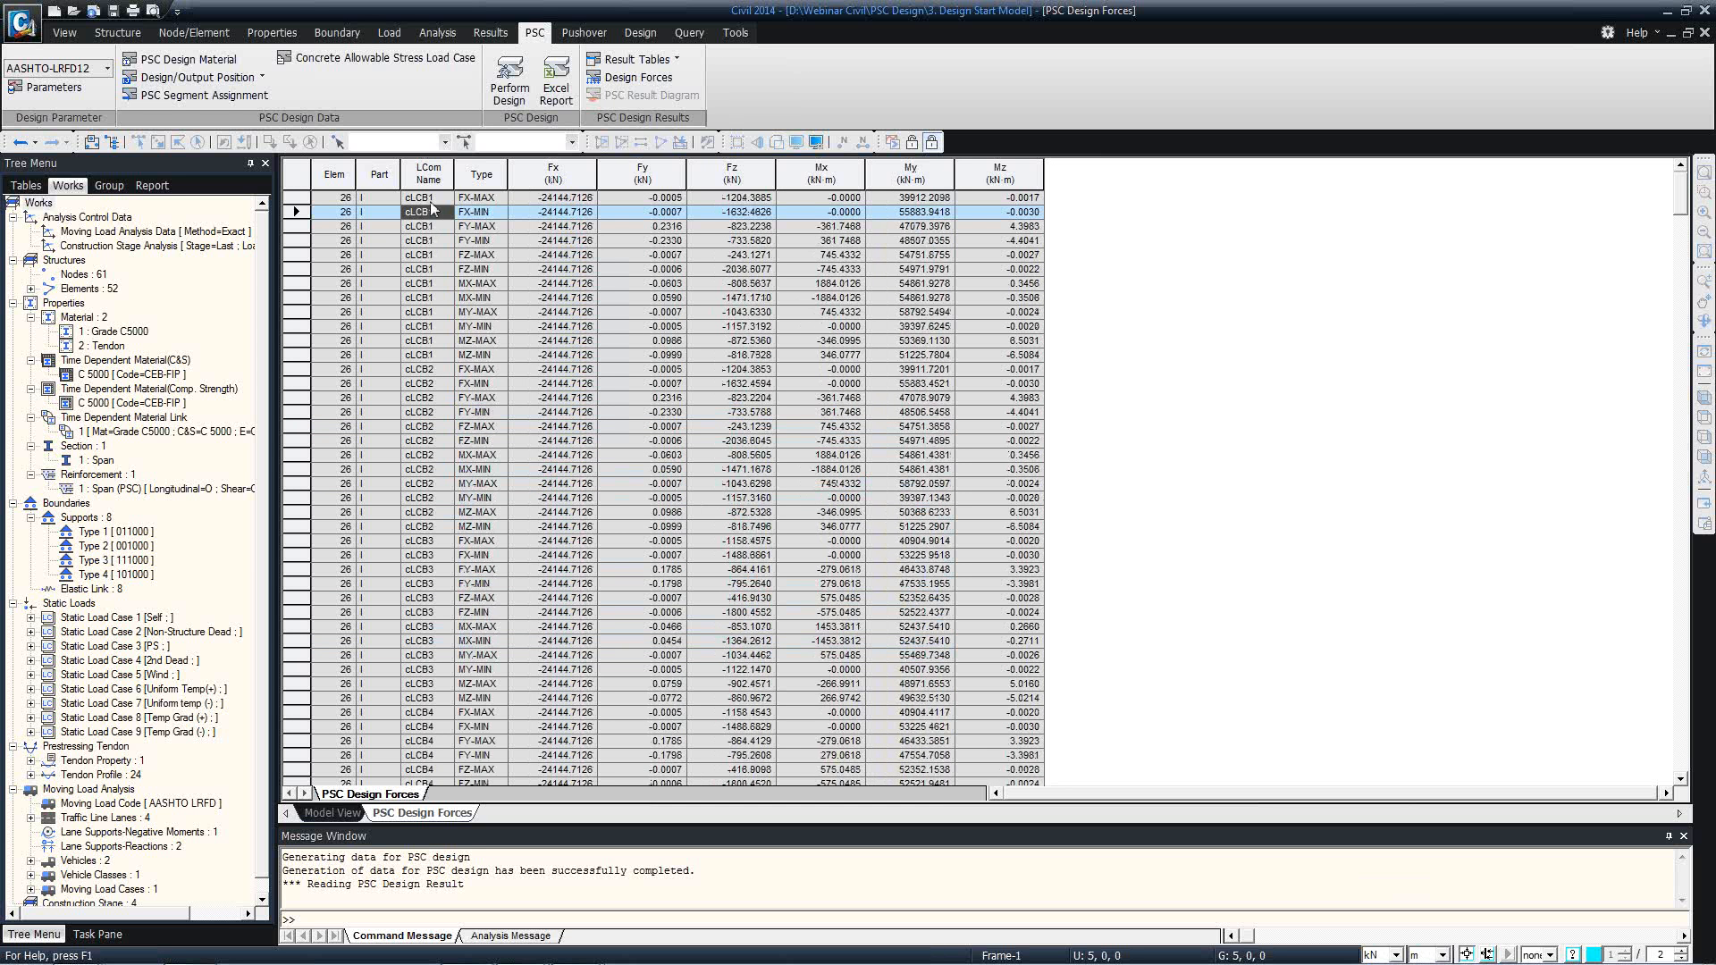
click(432, 204)
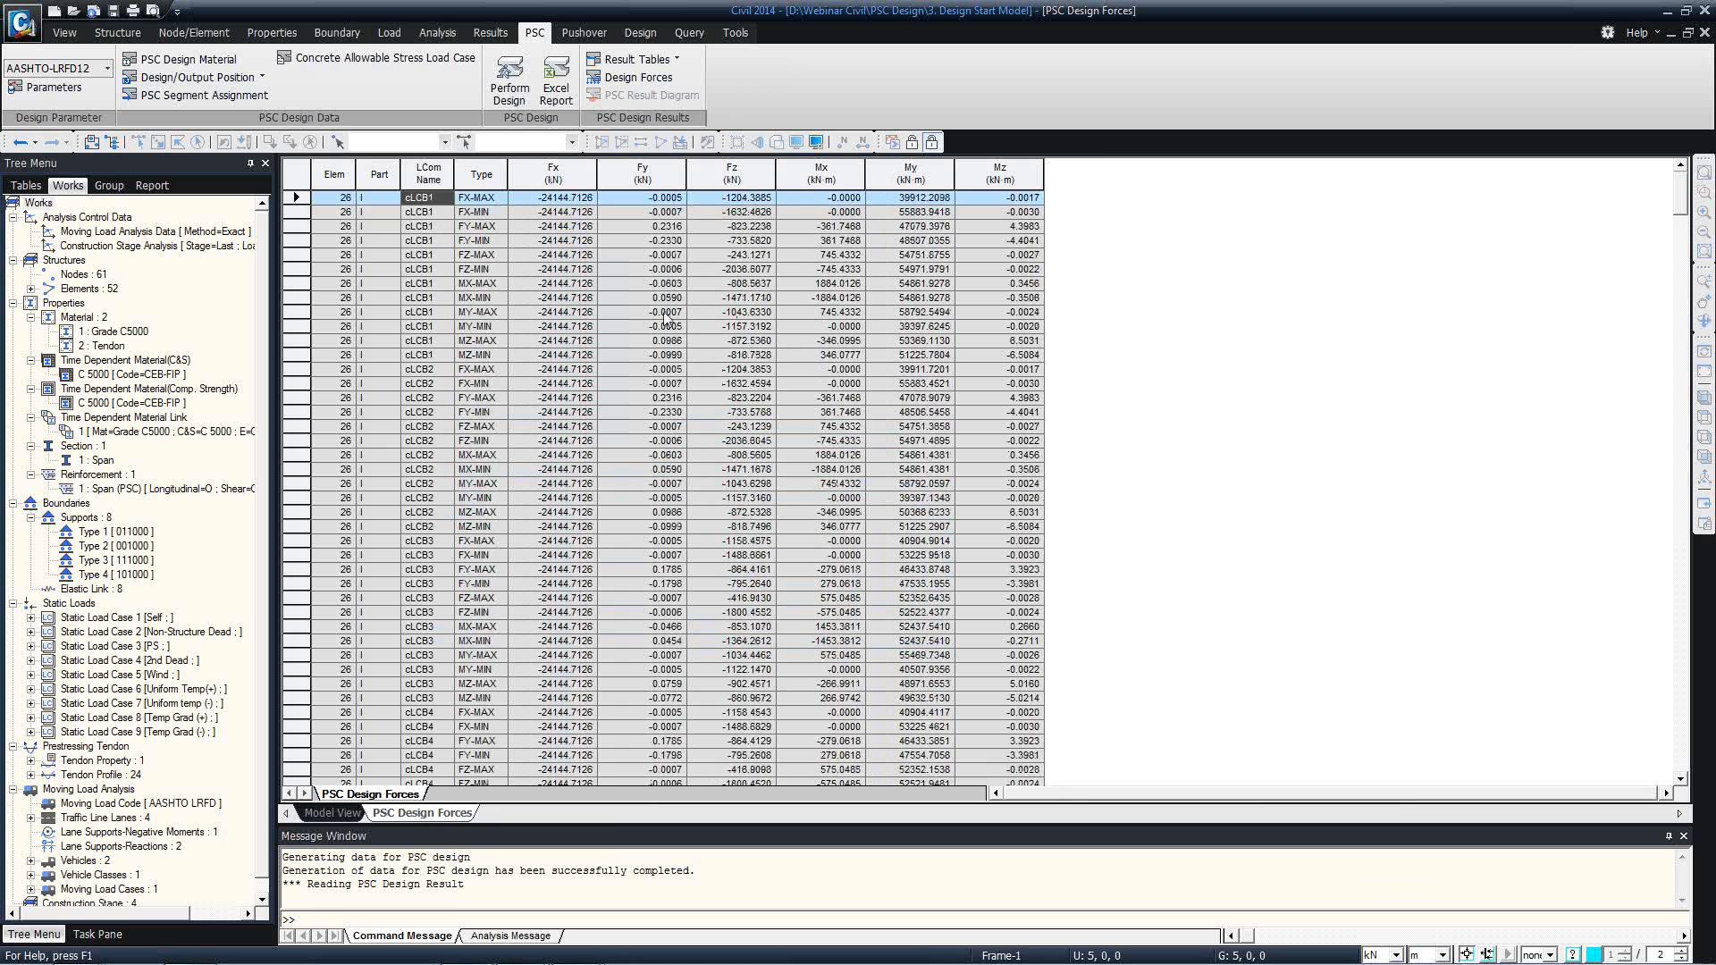
right_click(460, 814)
click(491, 841)
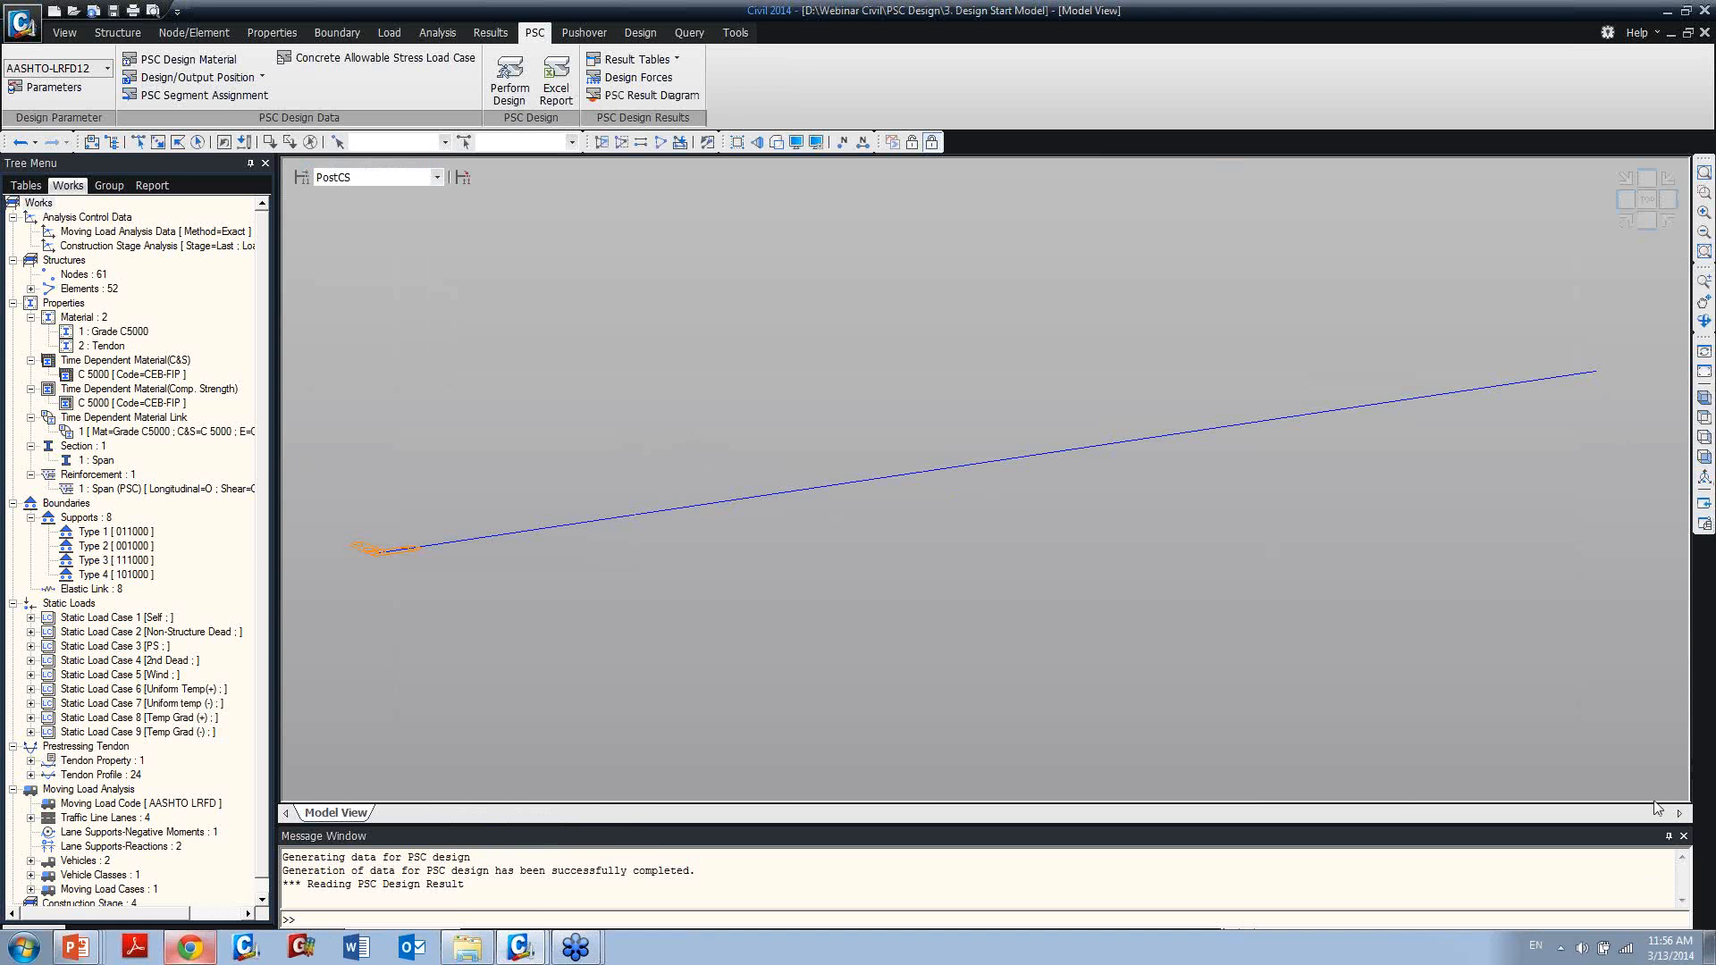
In front view, display the PSC result diagram of maximum Flexure-y force for ALL COMBINATION with solid fill.
click(1703, 503)
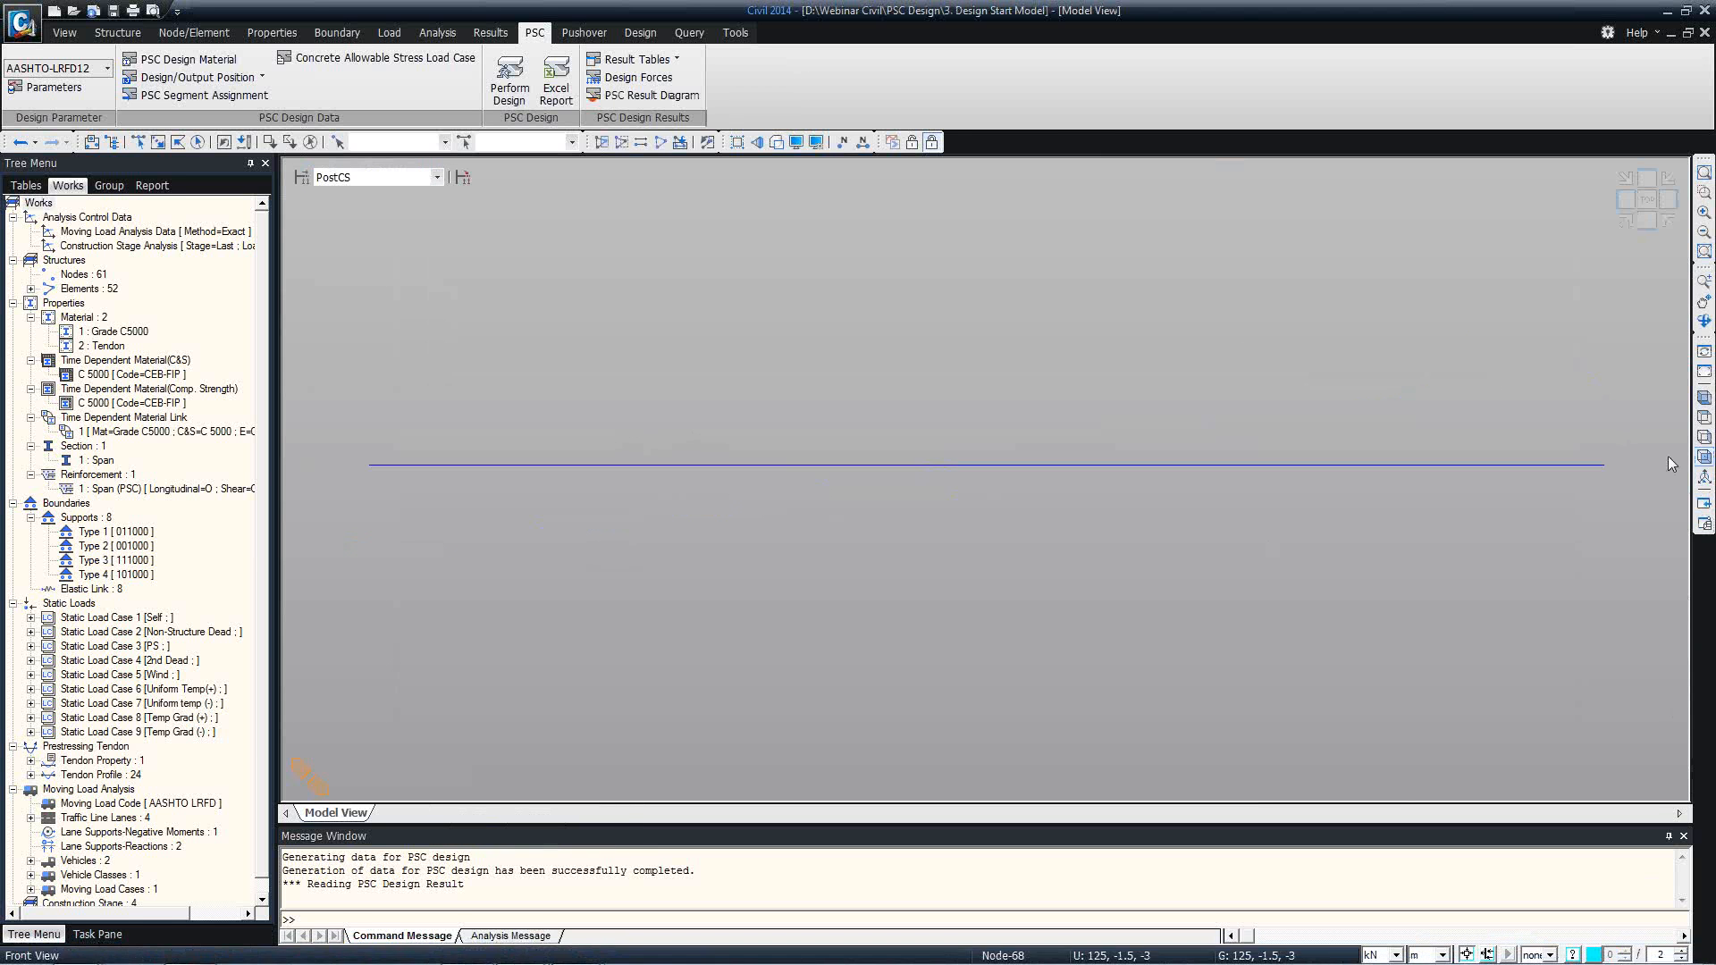
click(671, 98)
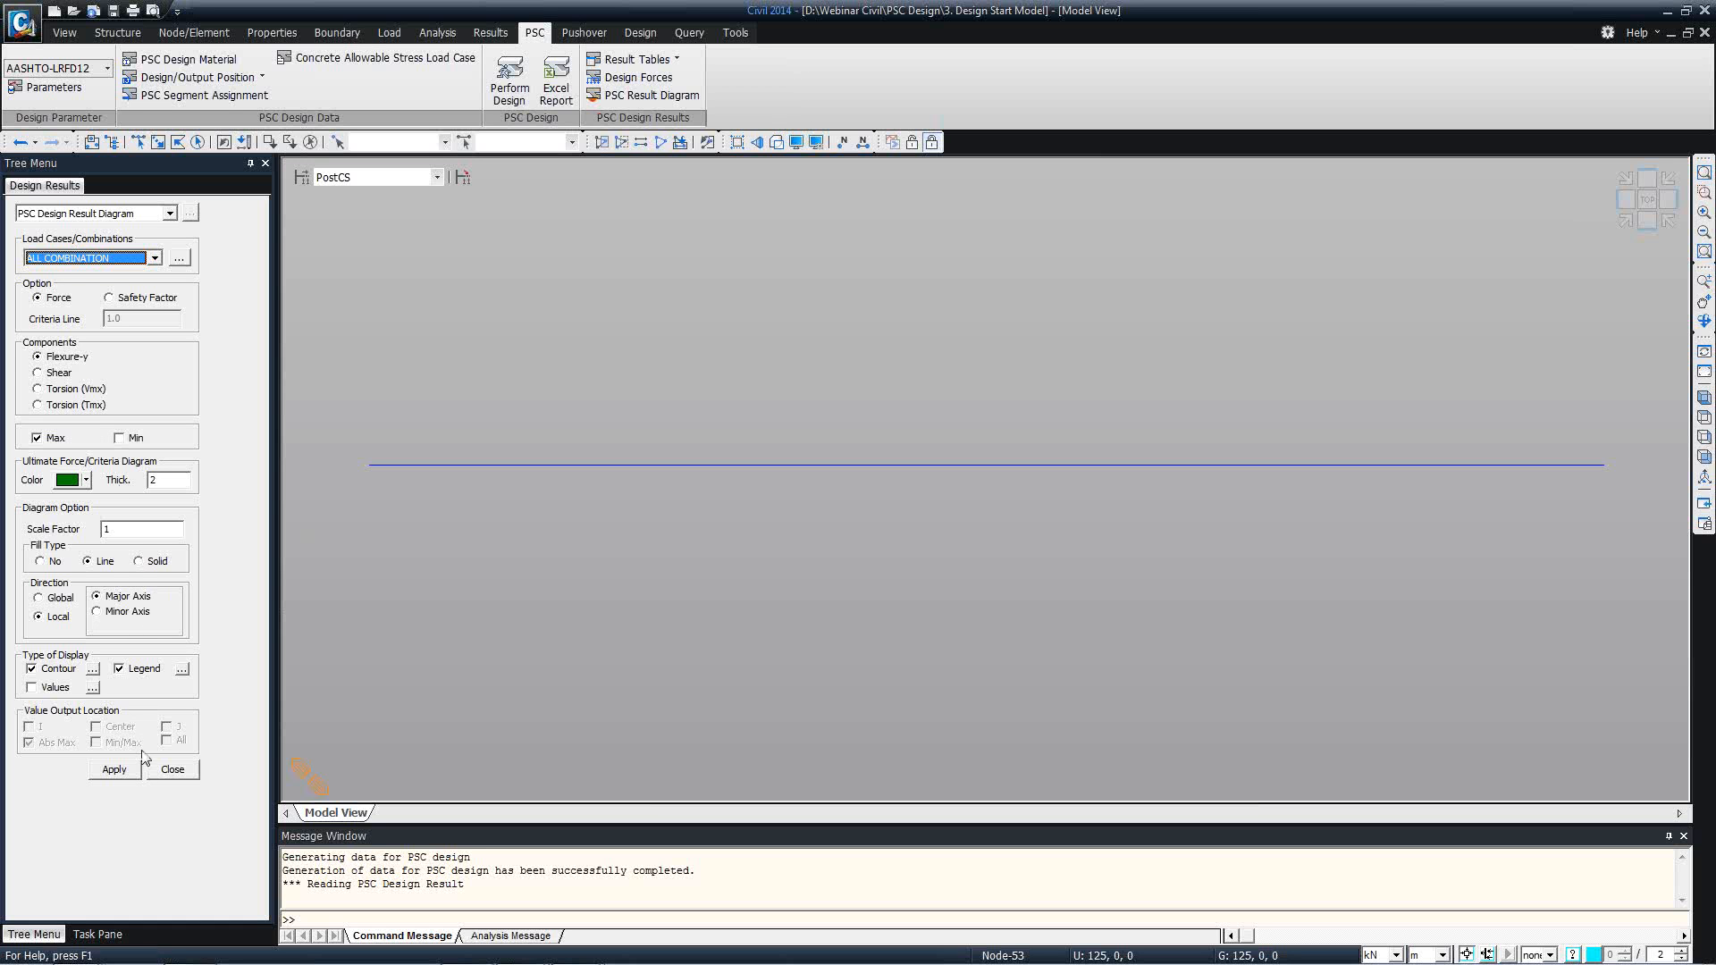
click(116, 771)
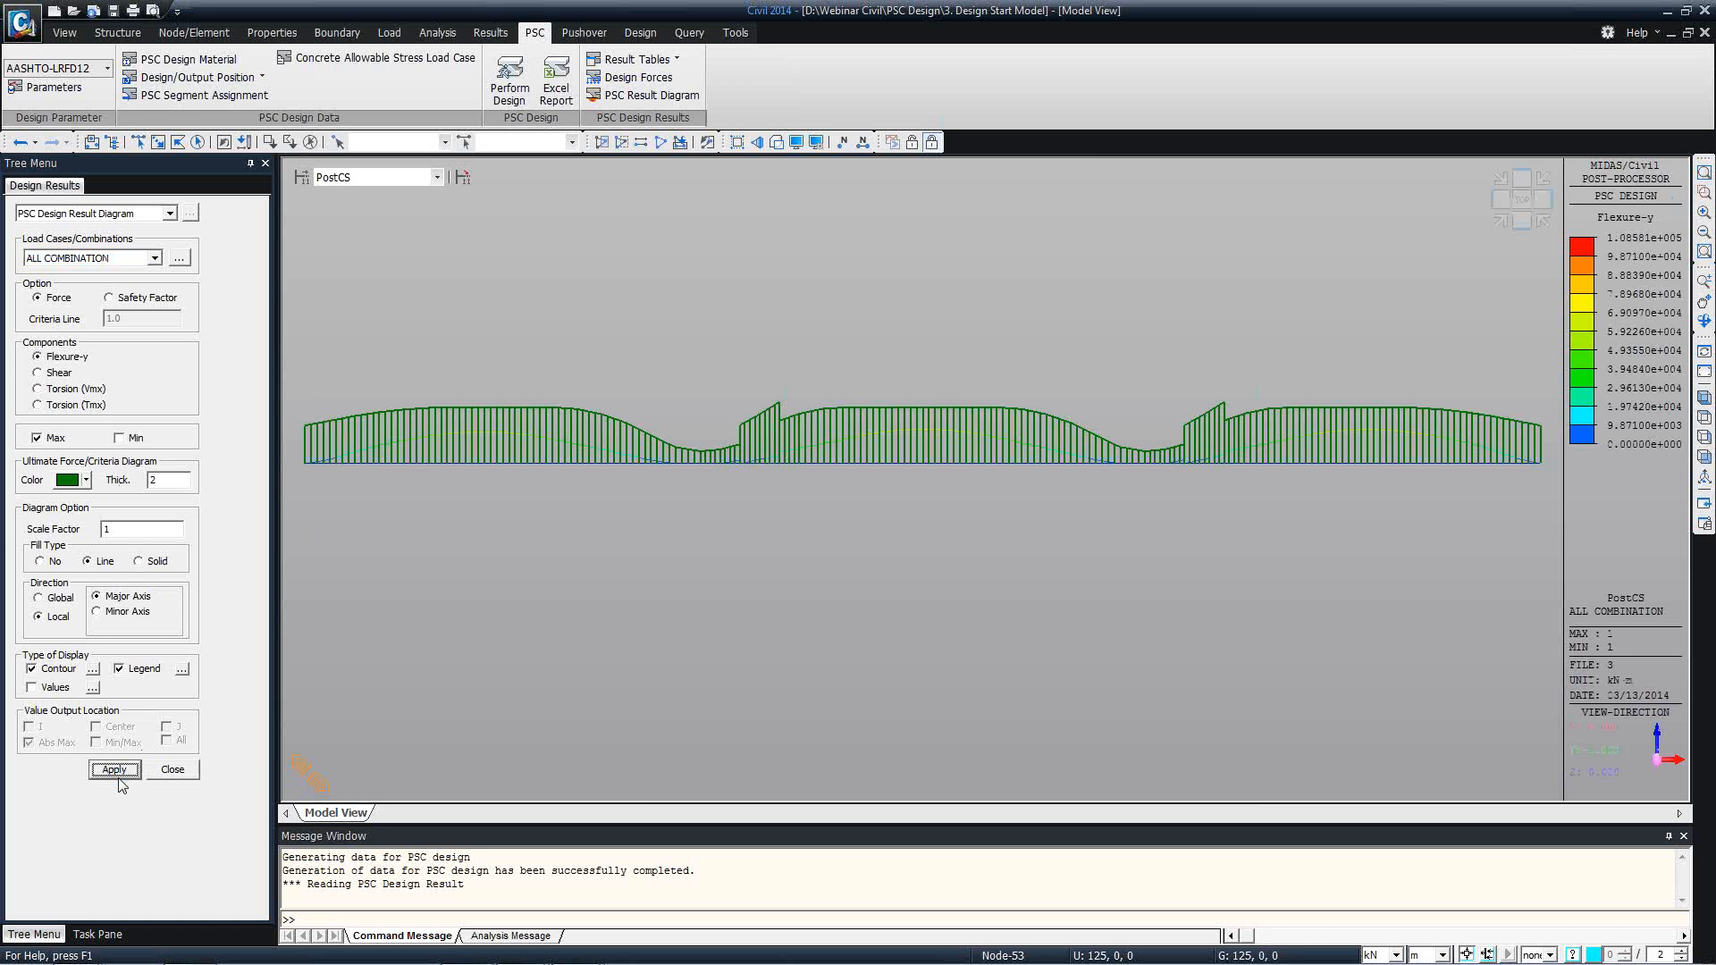
click(140, 561)
click(117, 769)
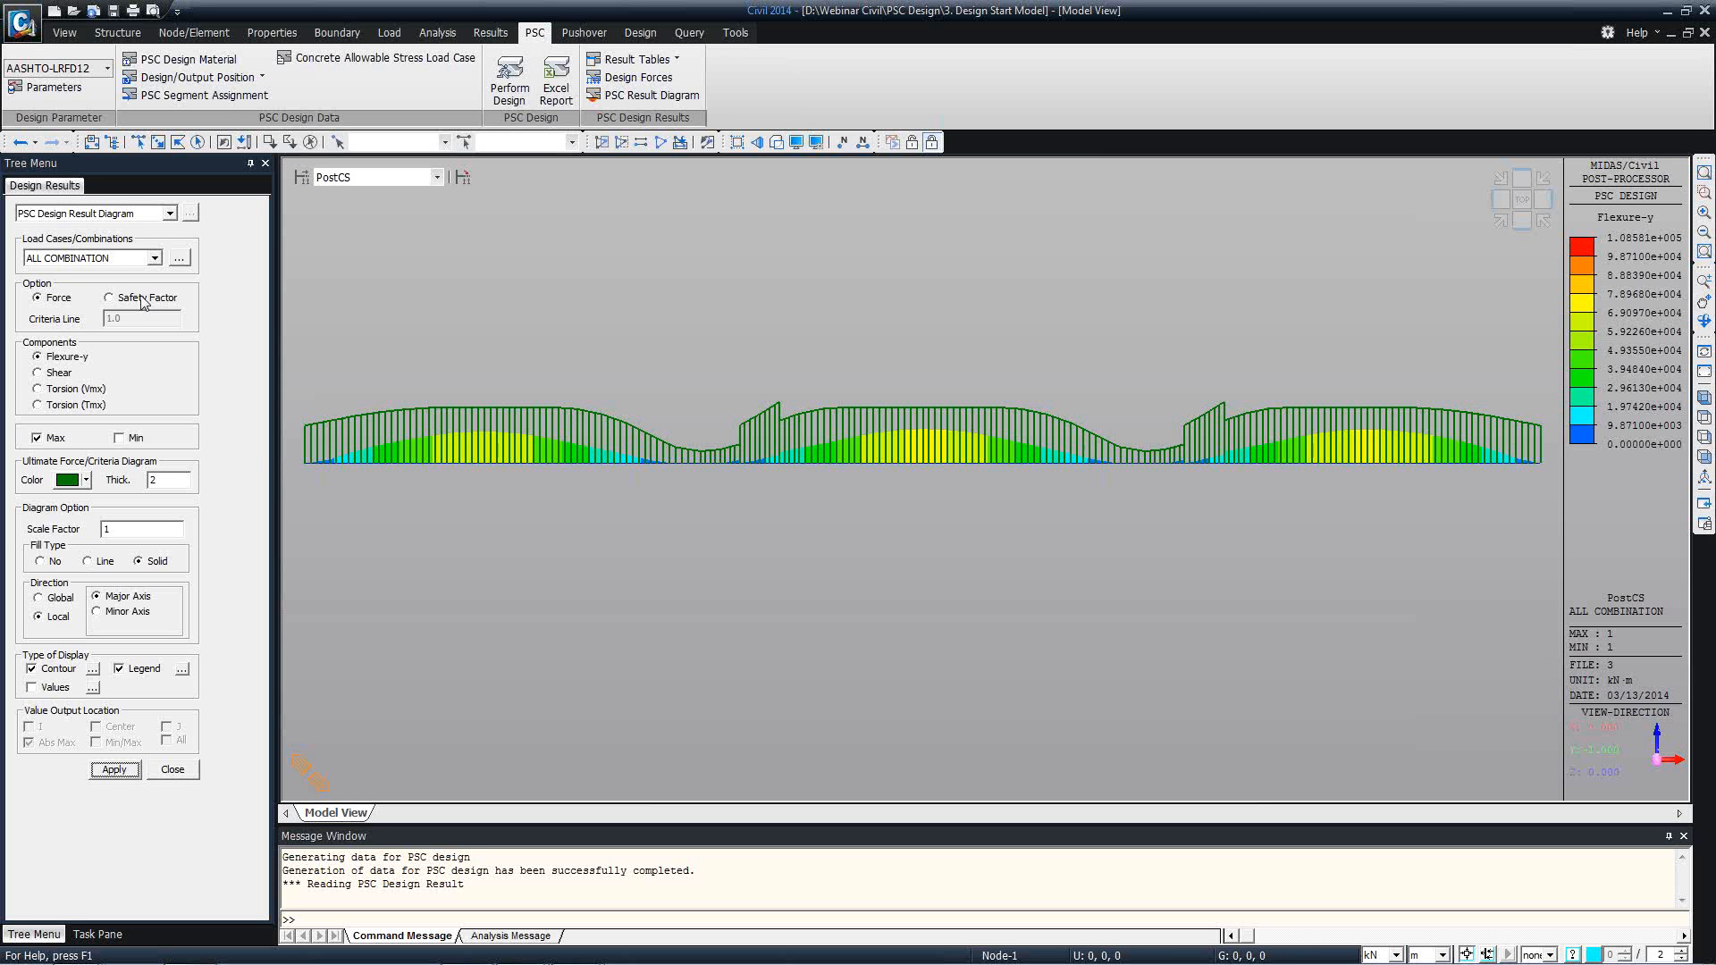
Switch the Flexure-y result diagram to Safety Factor with a criteria line of 0.6.
click(109, 298)
double_click(105, 316)
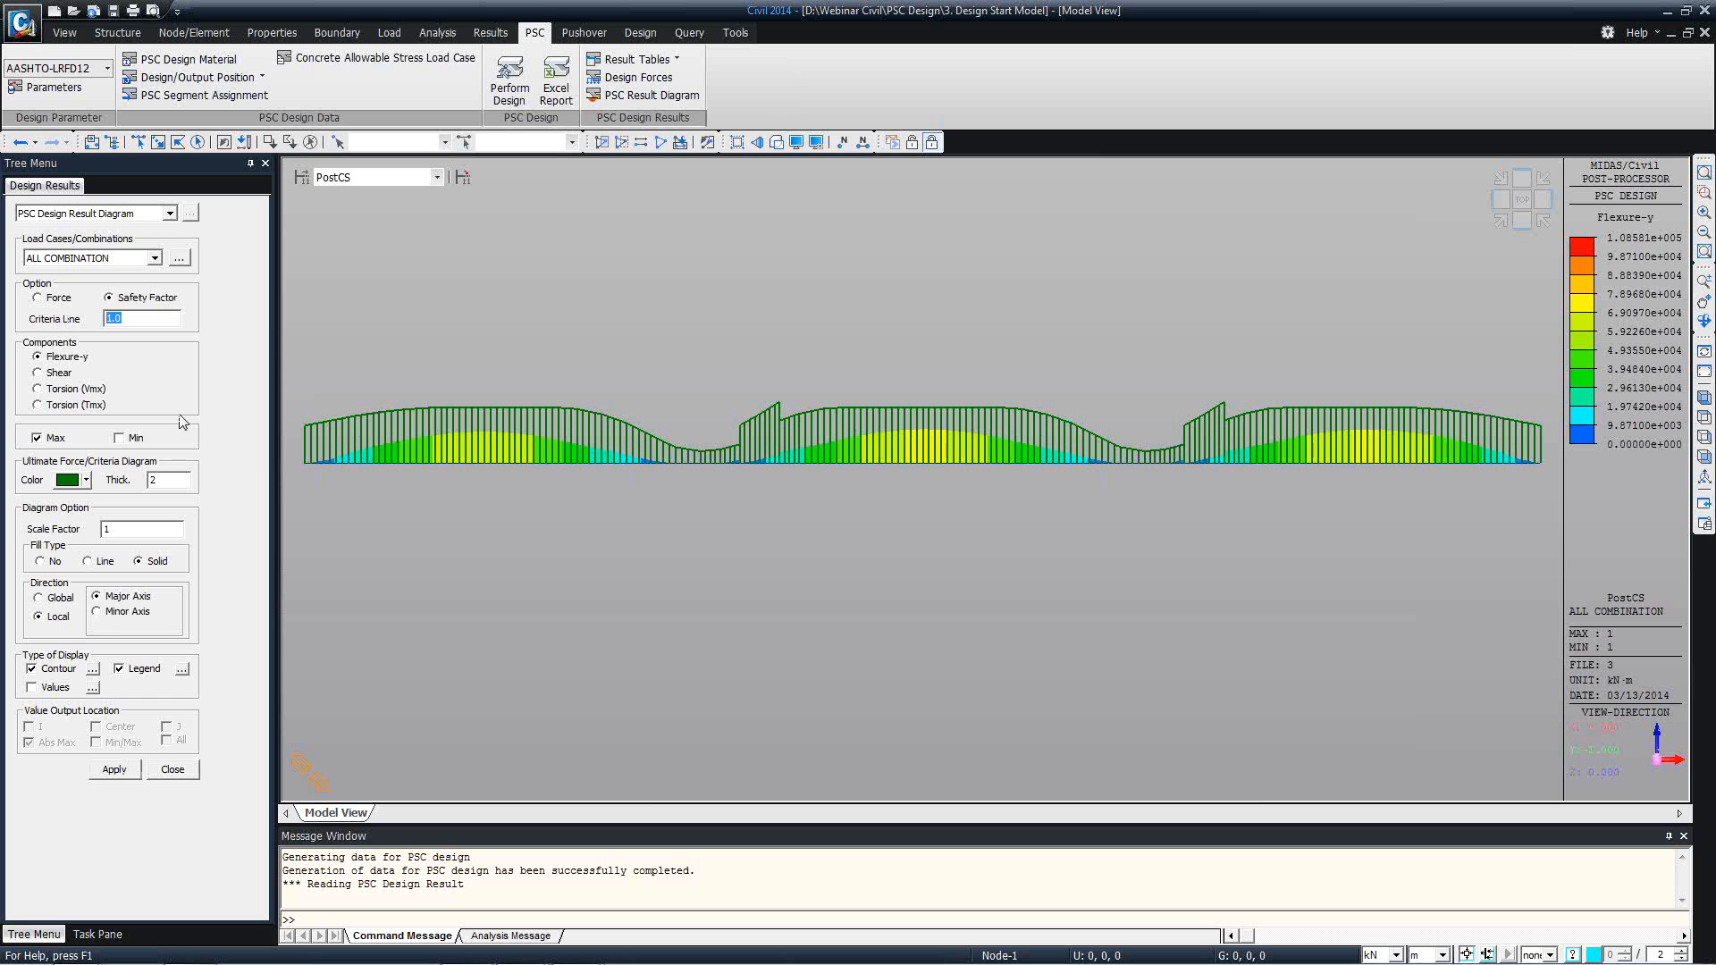
text(0.6)
click(113, 769)
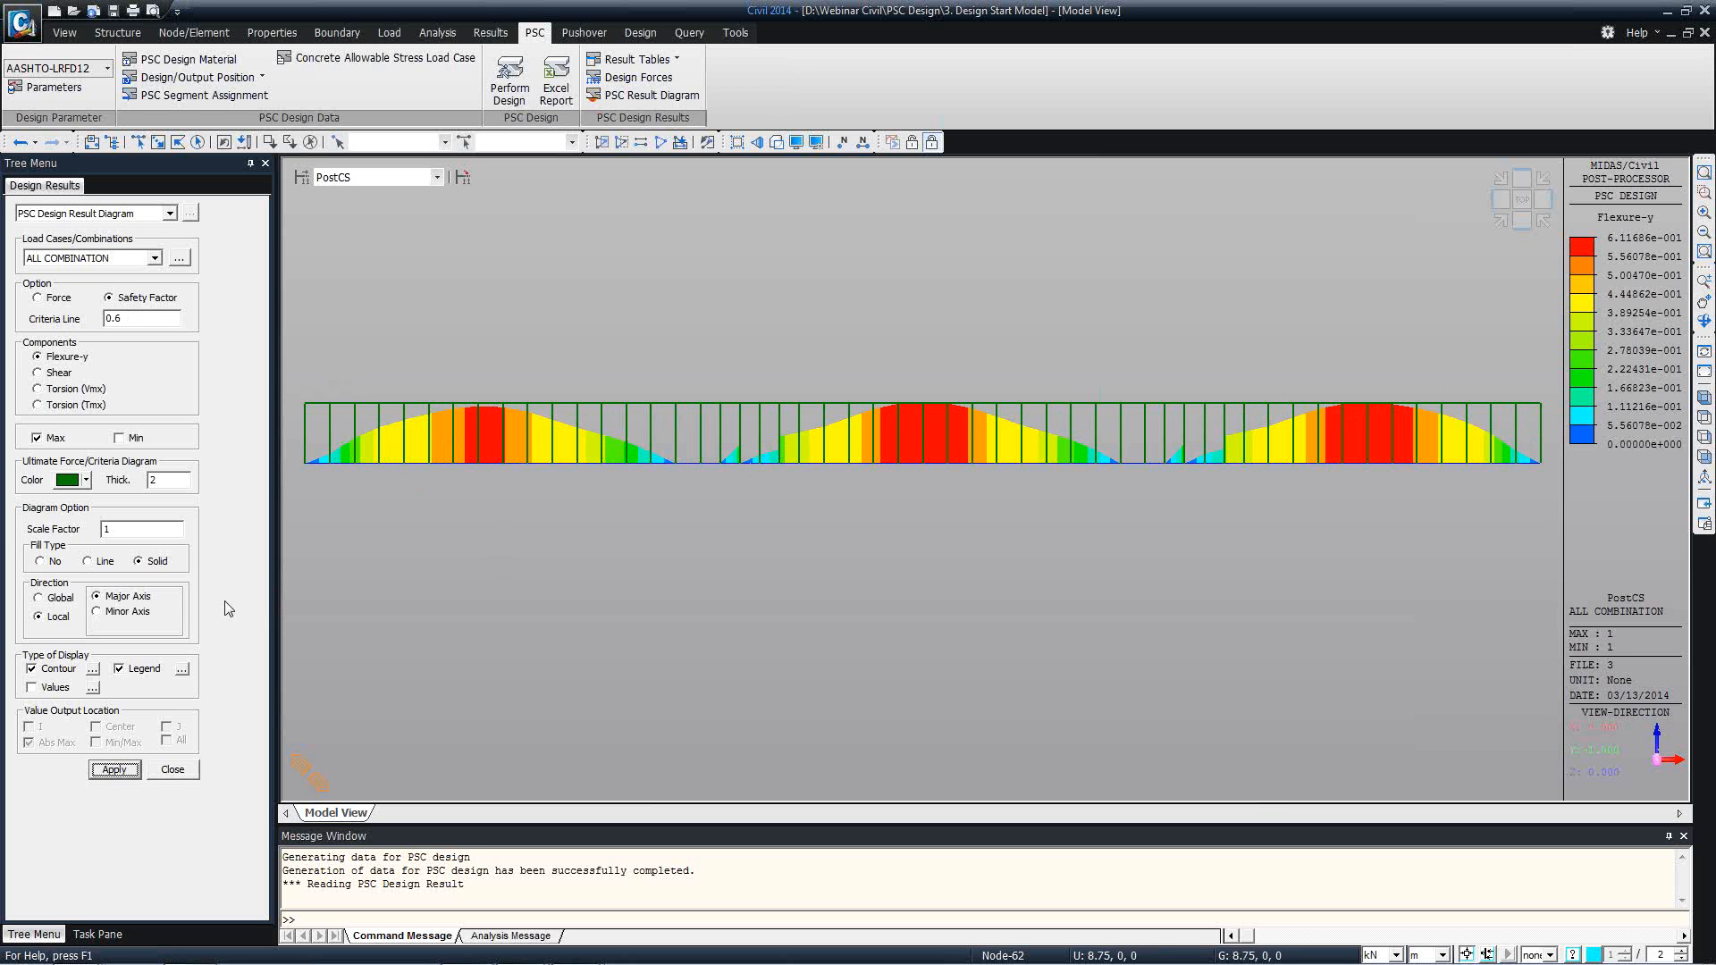
Close the PSC result diagram settings and restore the model to its initial view.
click(173, 772)
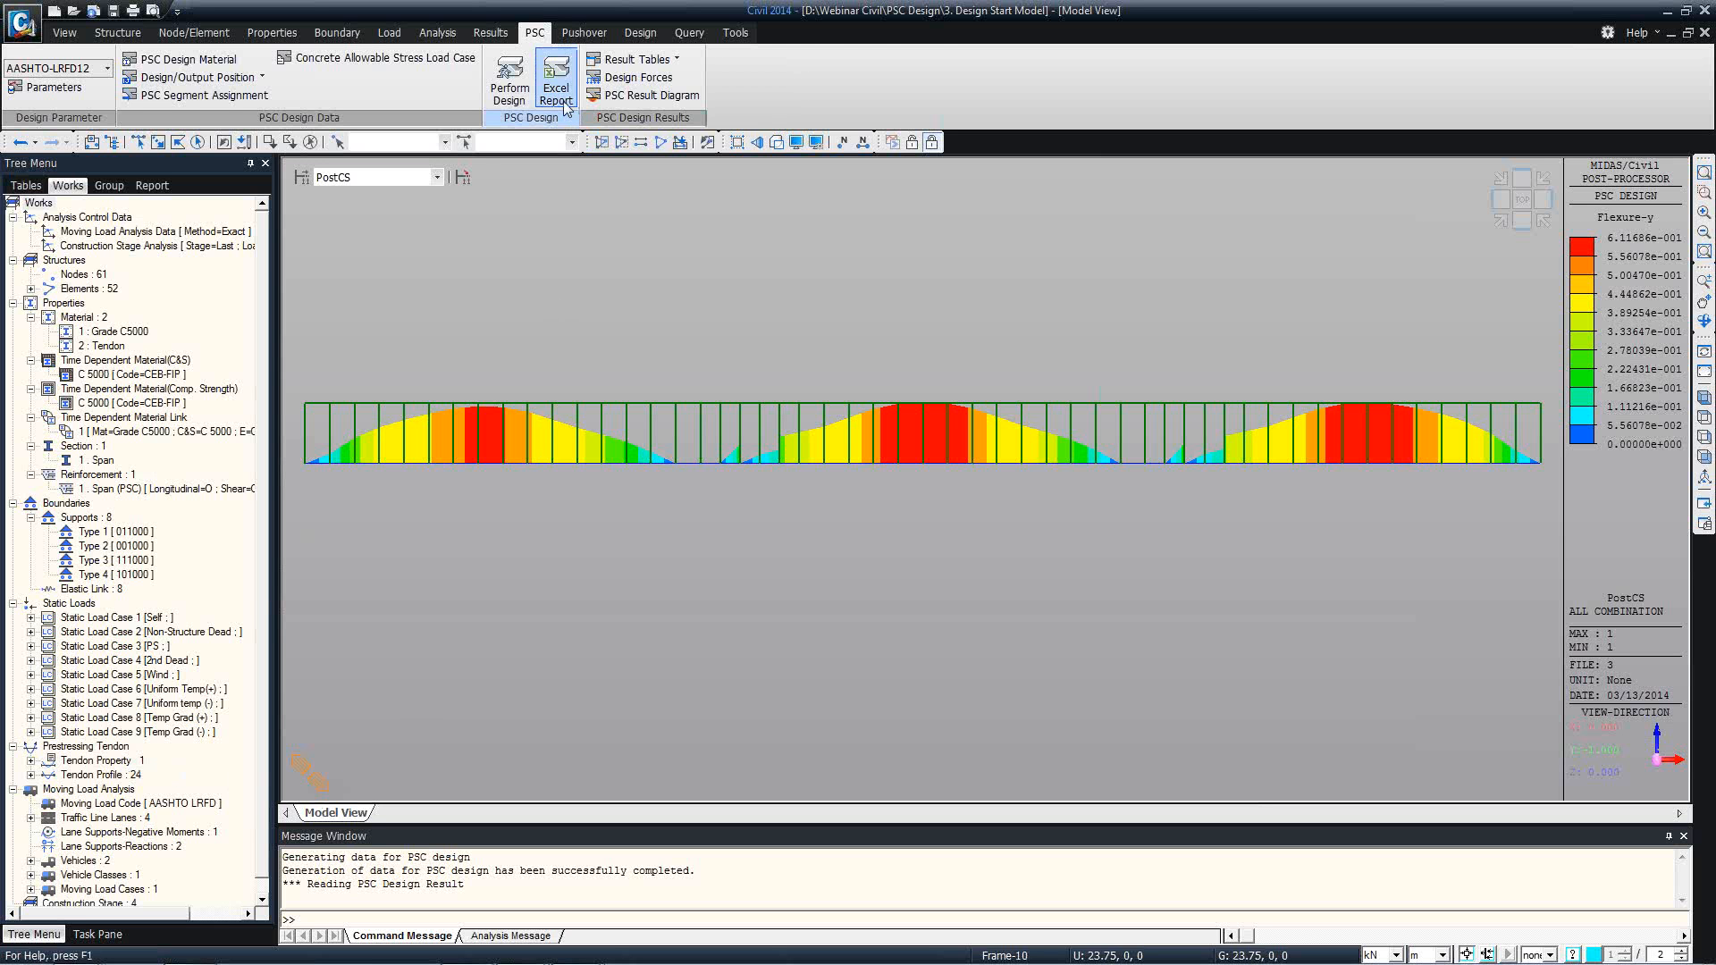
click(65, 32)
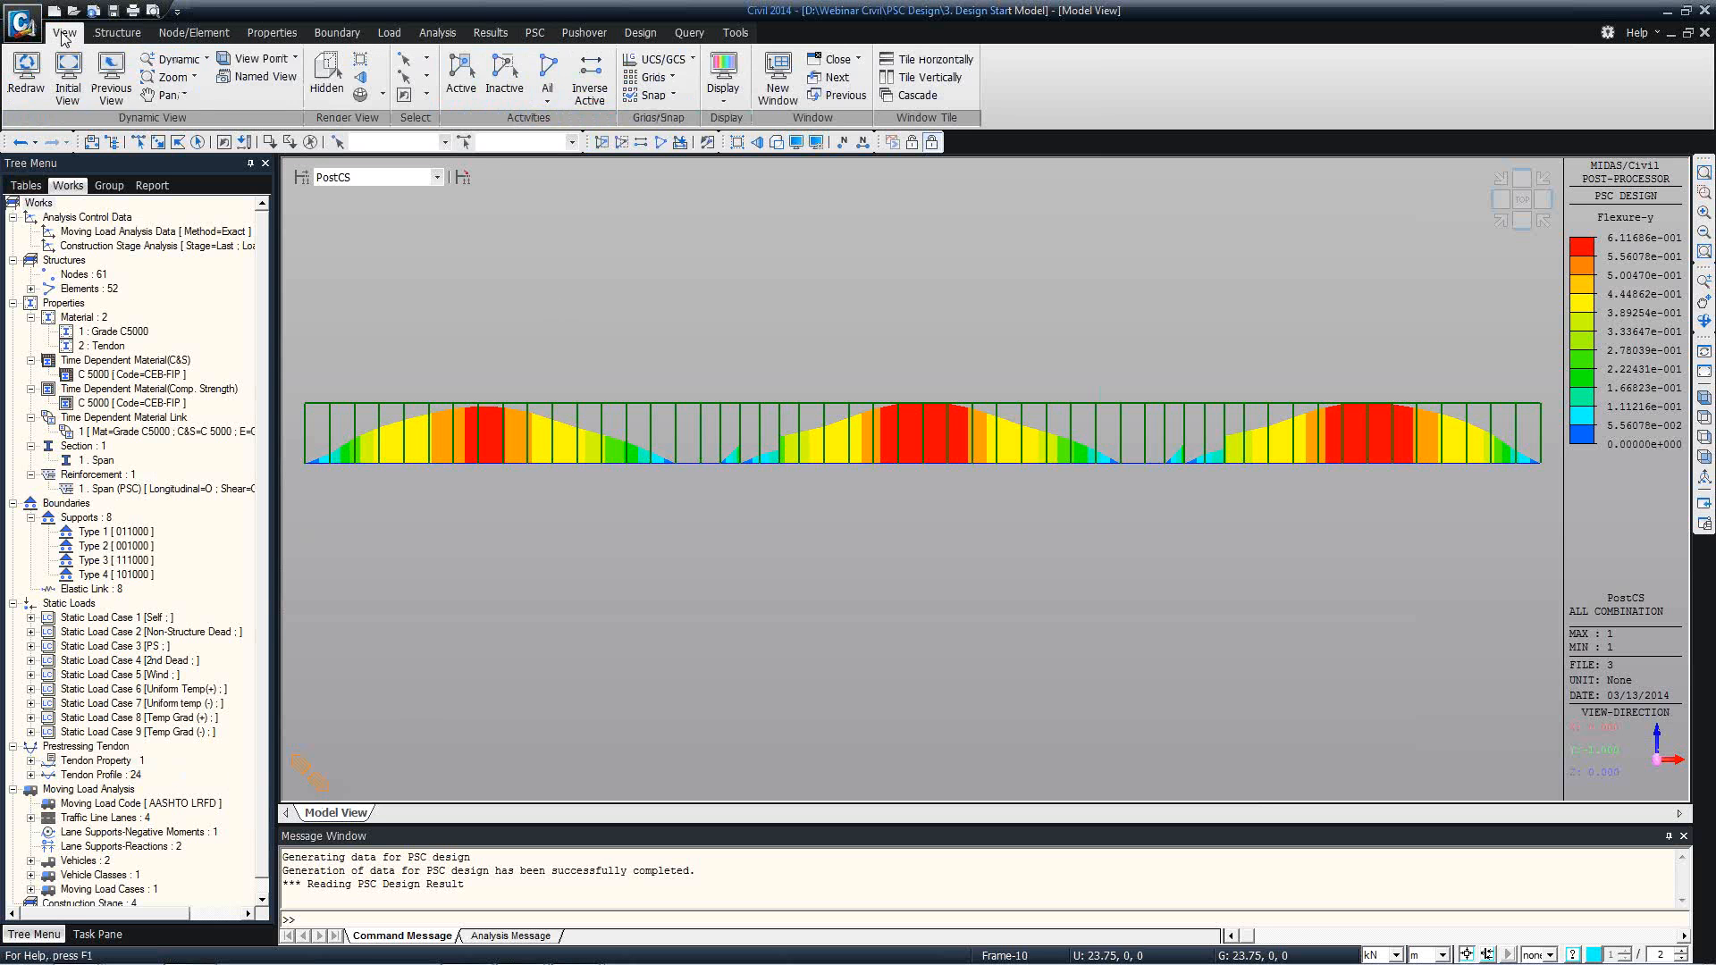
click(80, 85)
Try the SI unit option for the PSC Excel report, cancel the report, and check the design and output position choices.
click(640, 33)
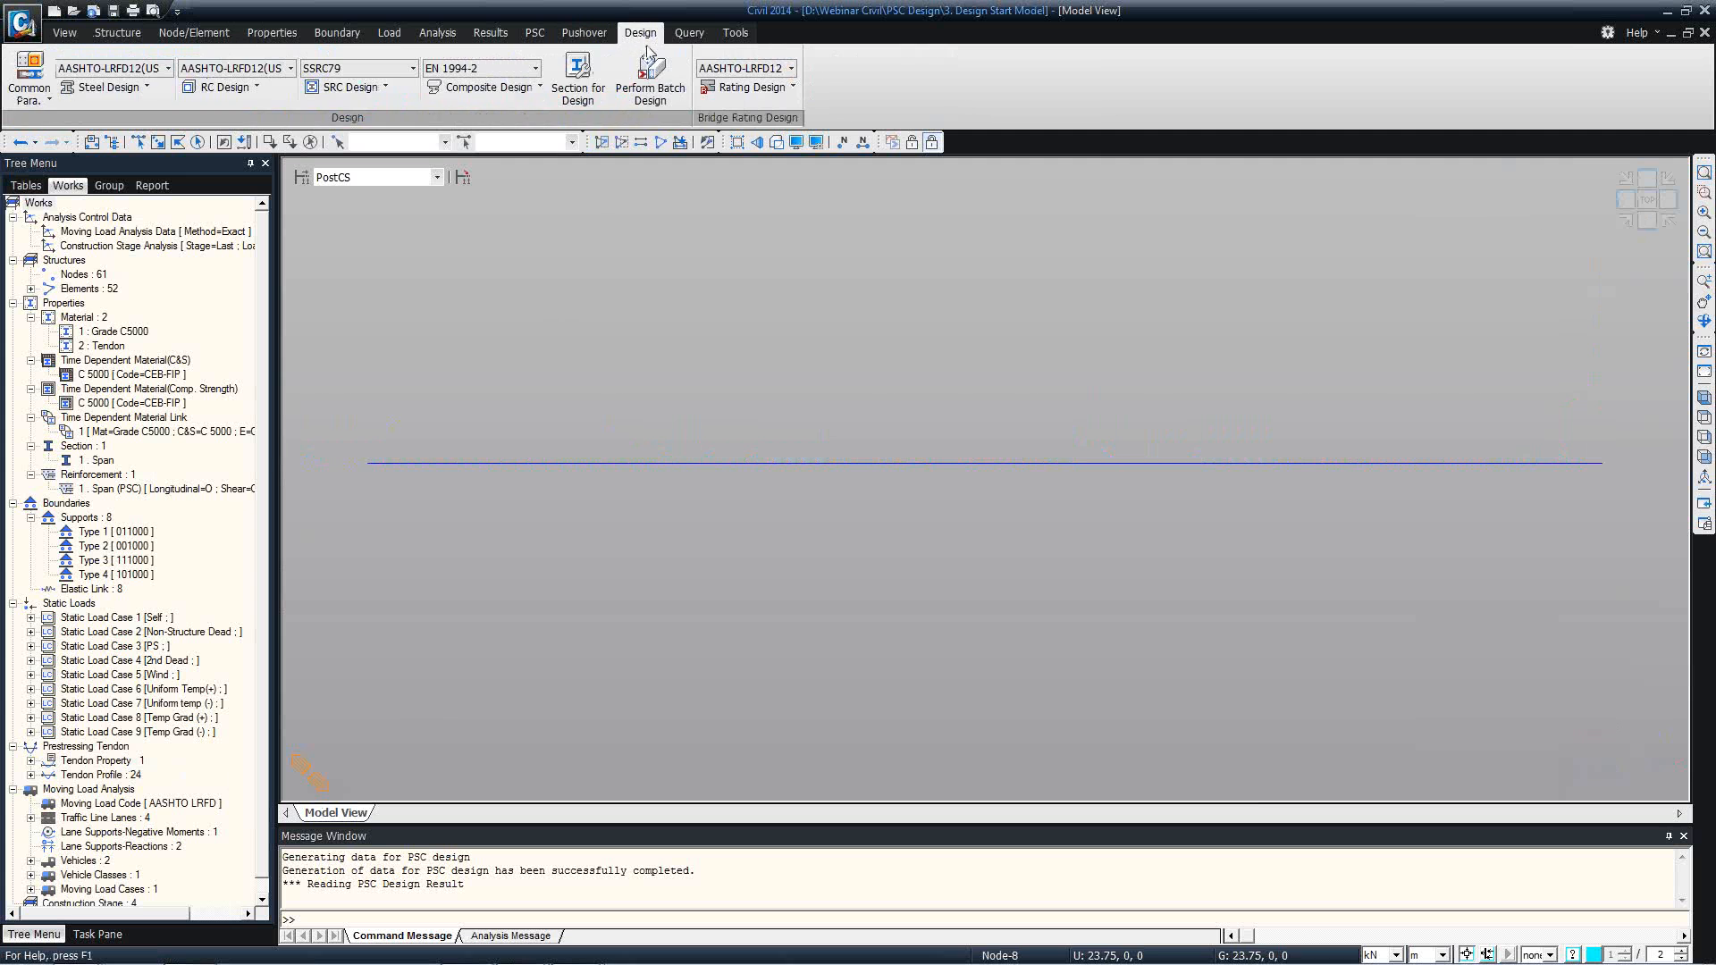
click(688, 33)
click(568, 36)
click(535, 33)
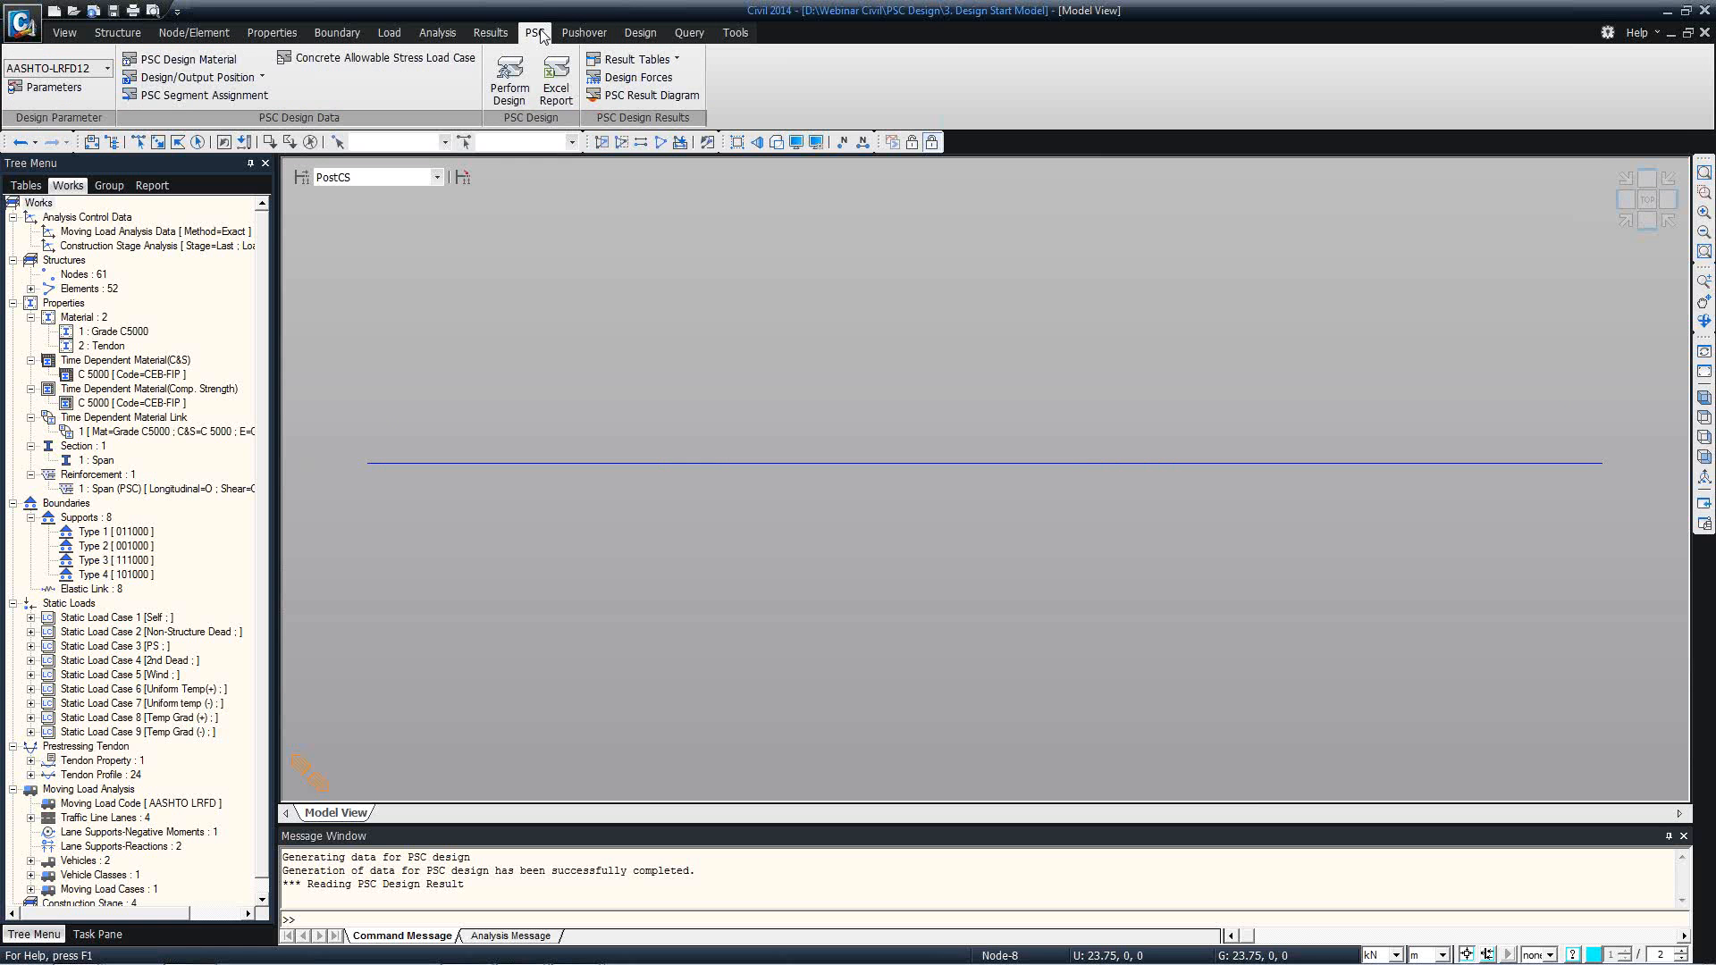
click(558, 83)
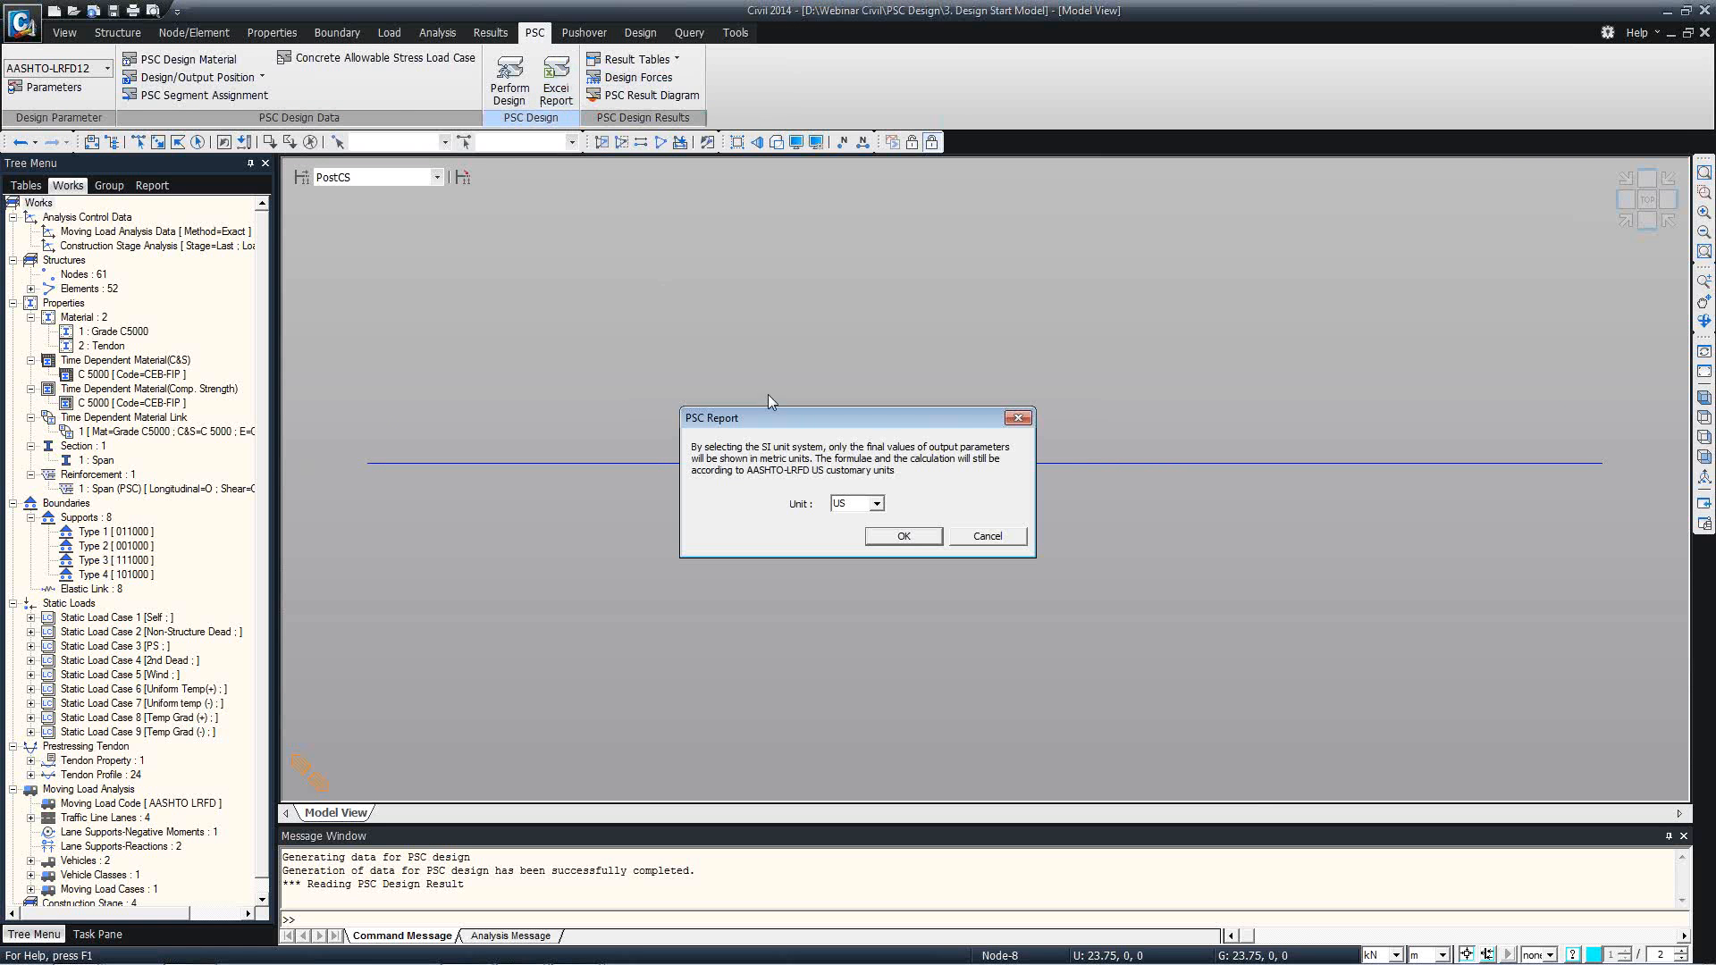
click(877, 505)
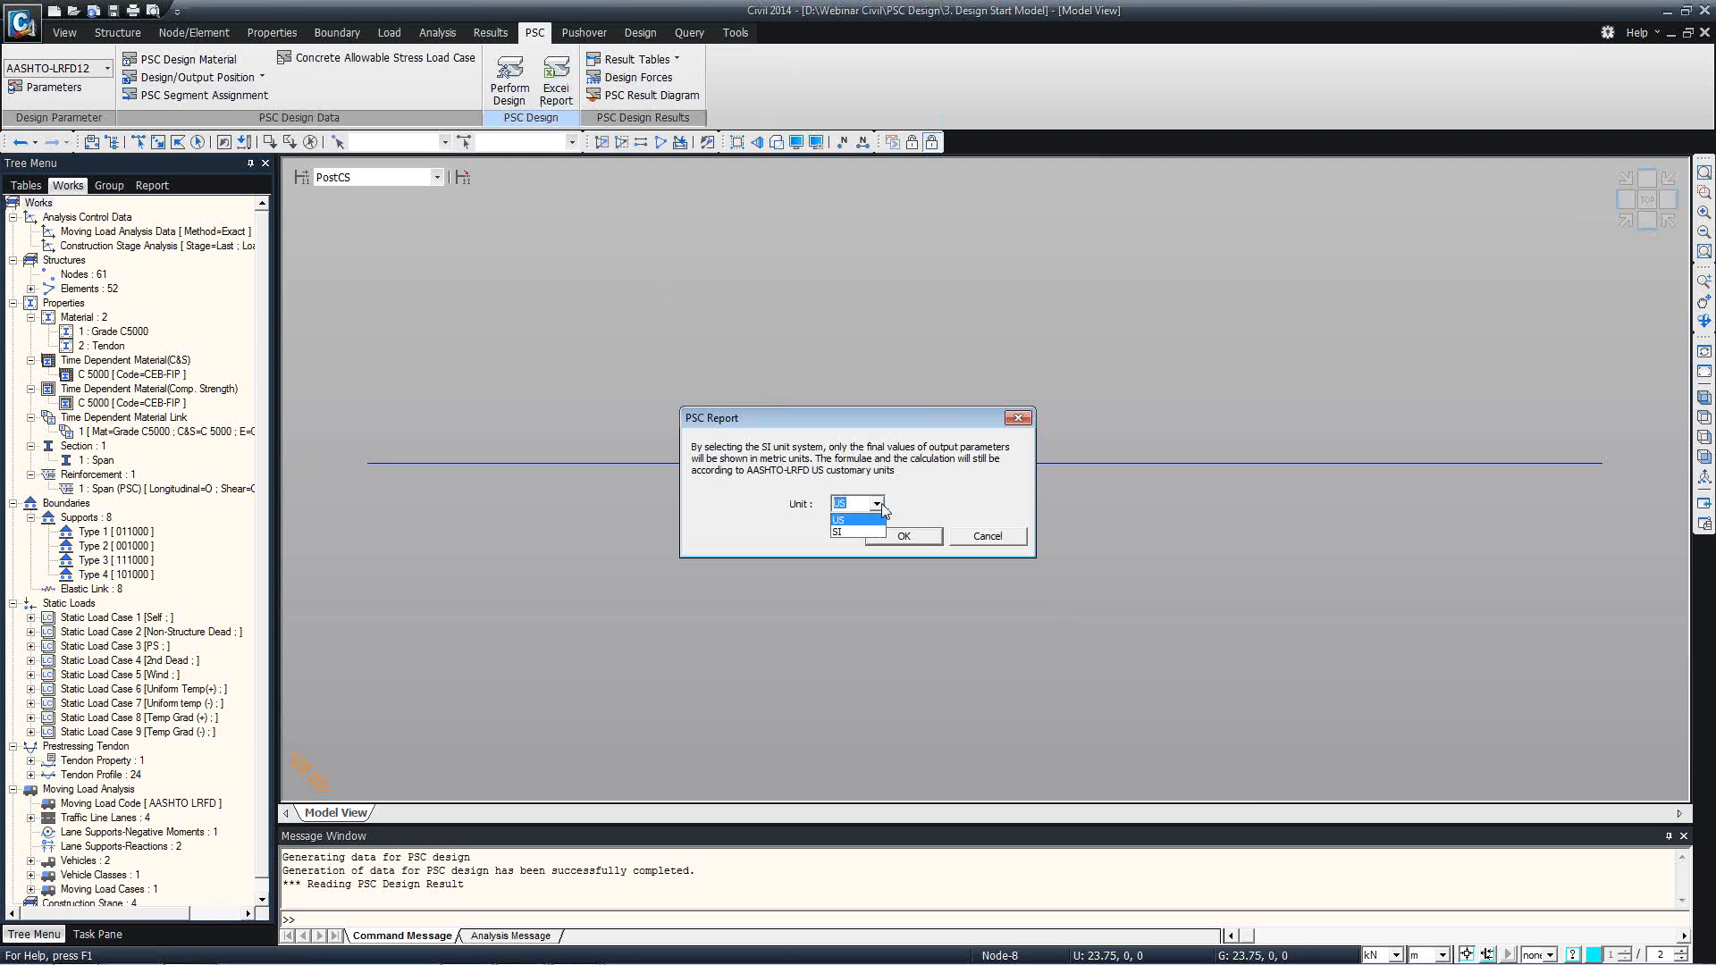
click(856, 531)
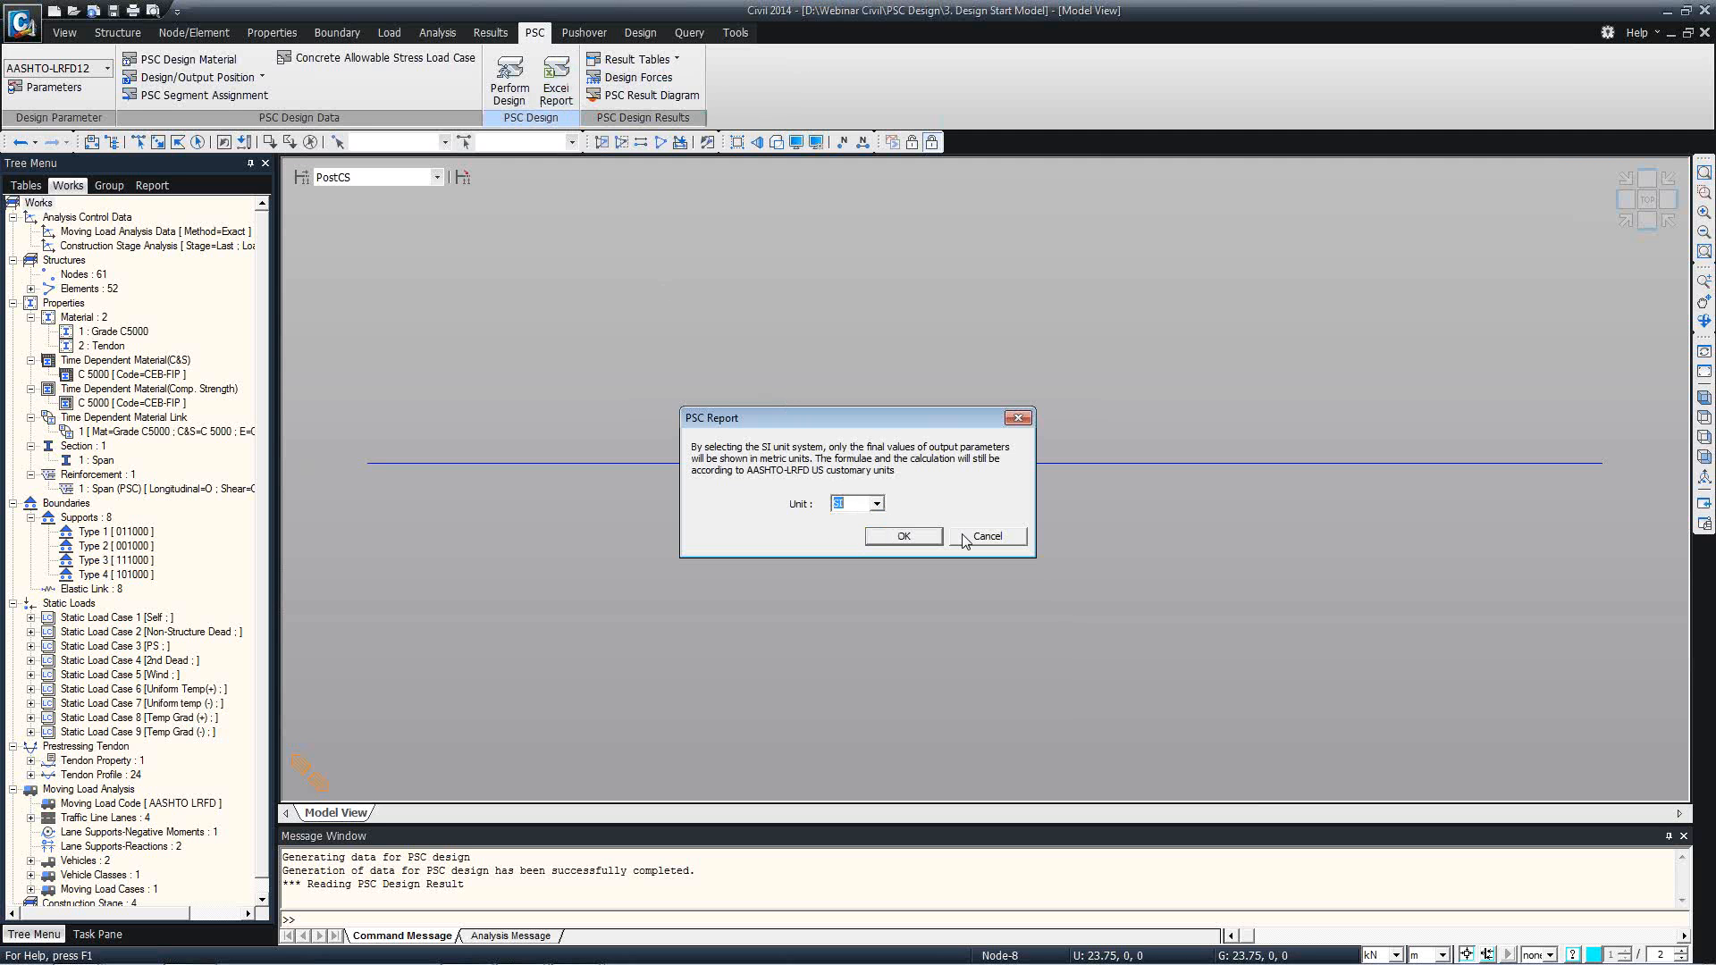
click(965, 537)
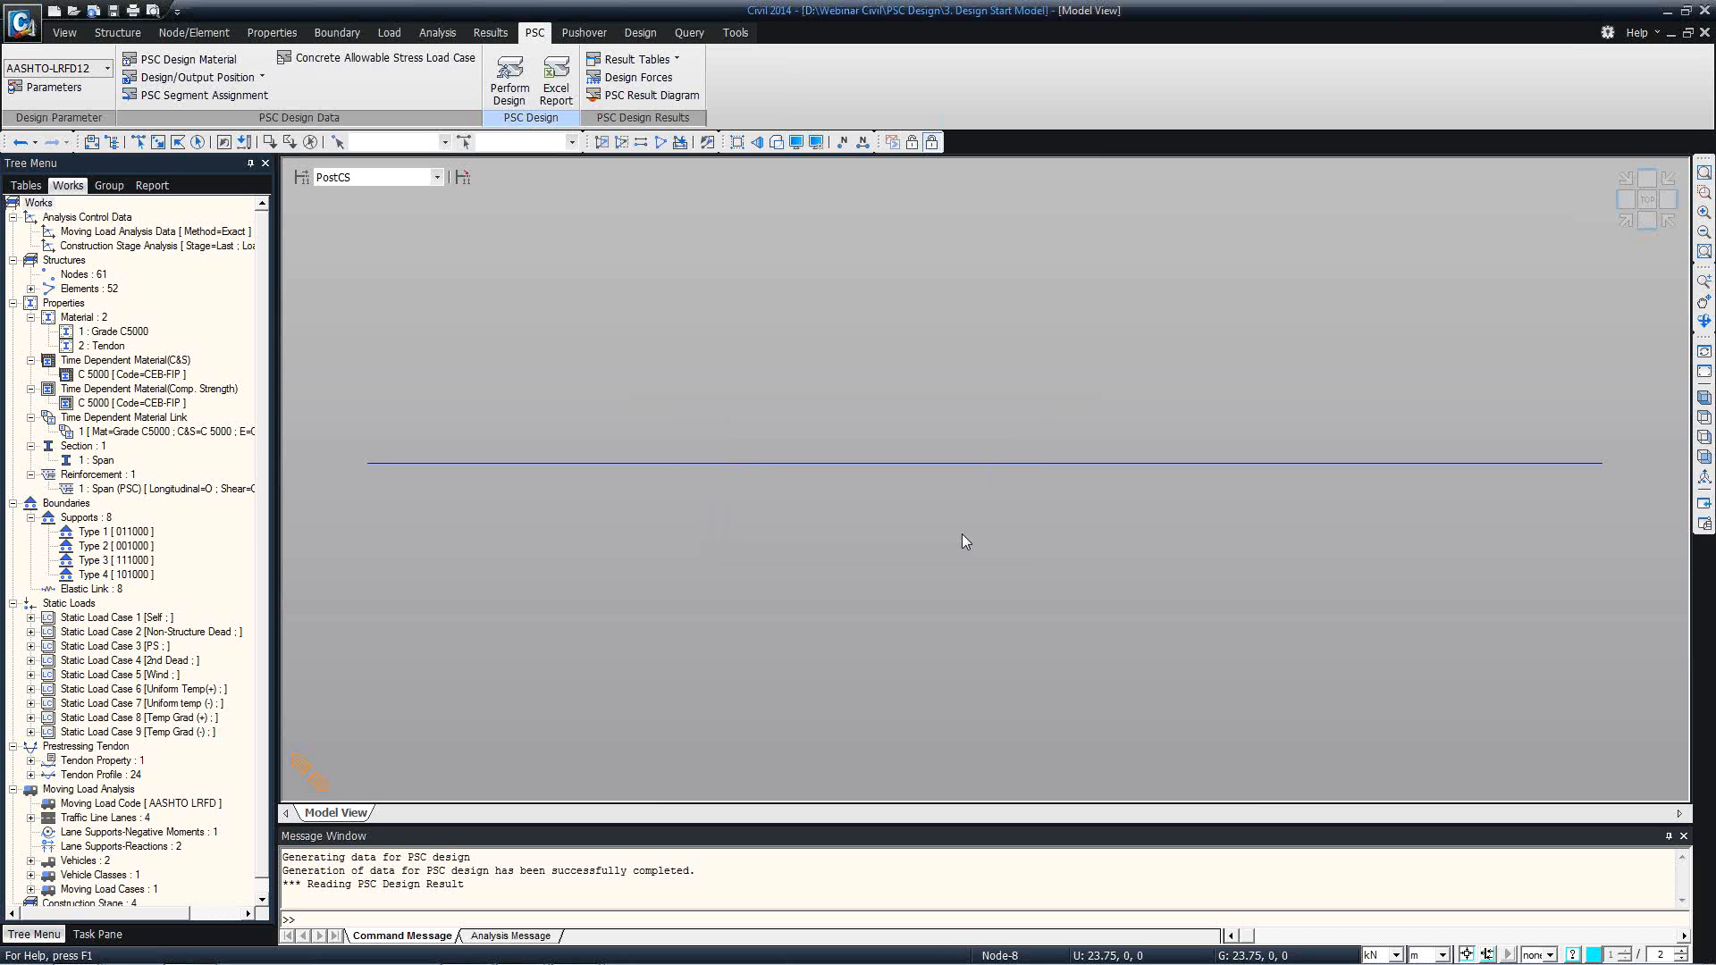
click(254, 78)
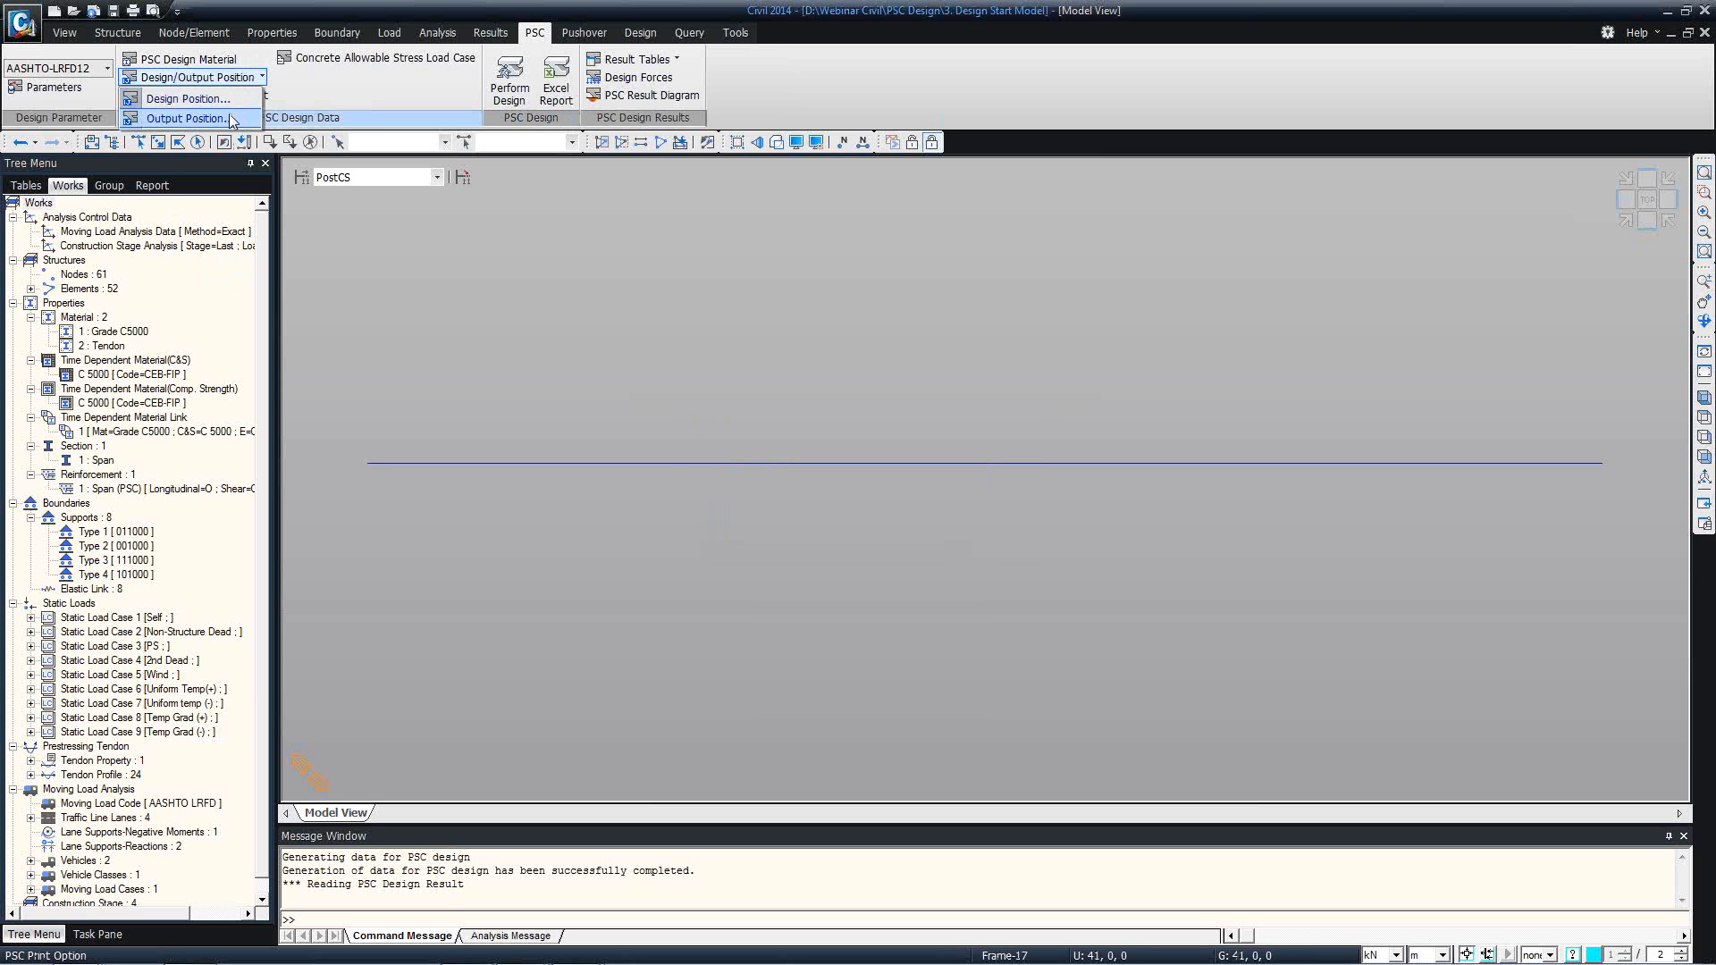
click(790, 113)
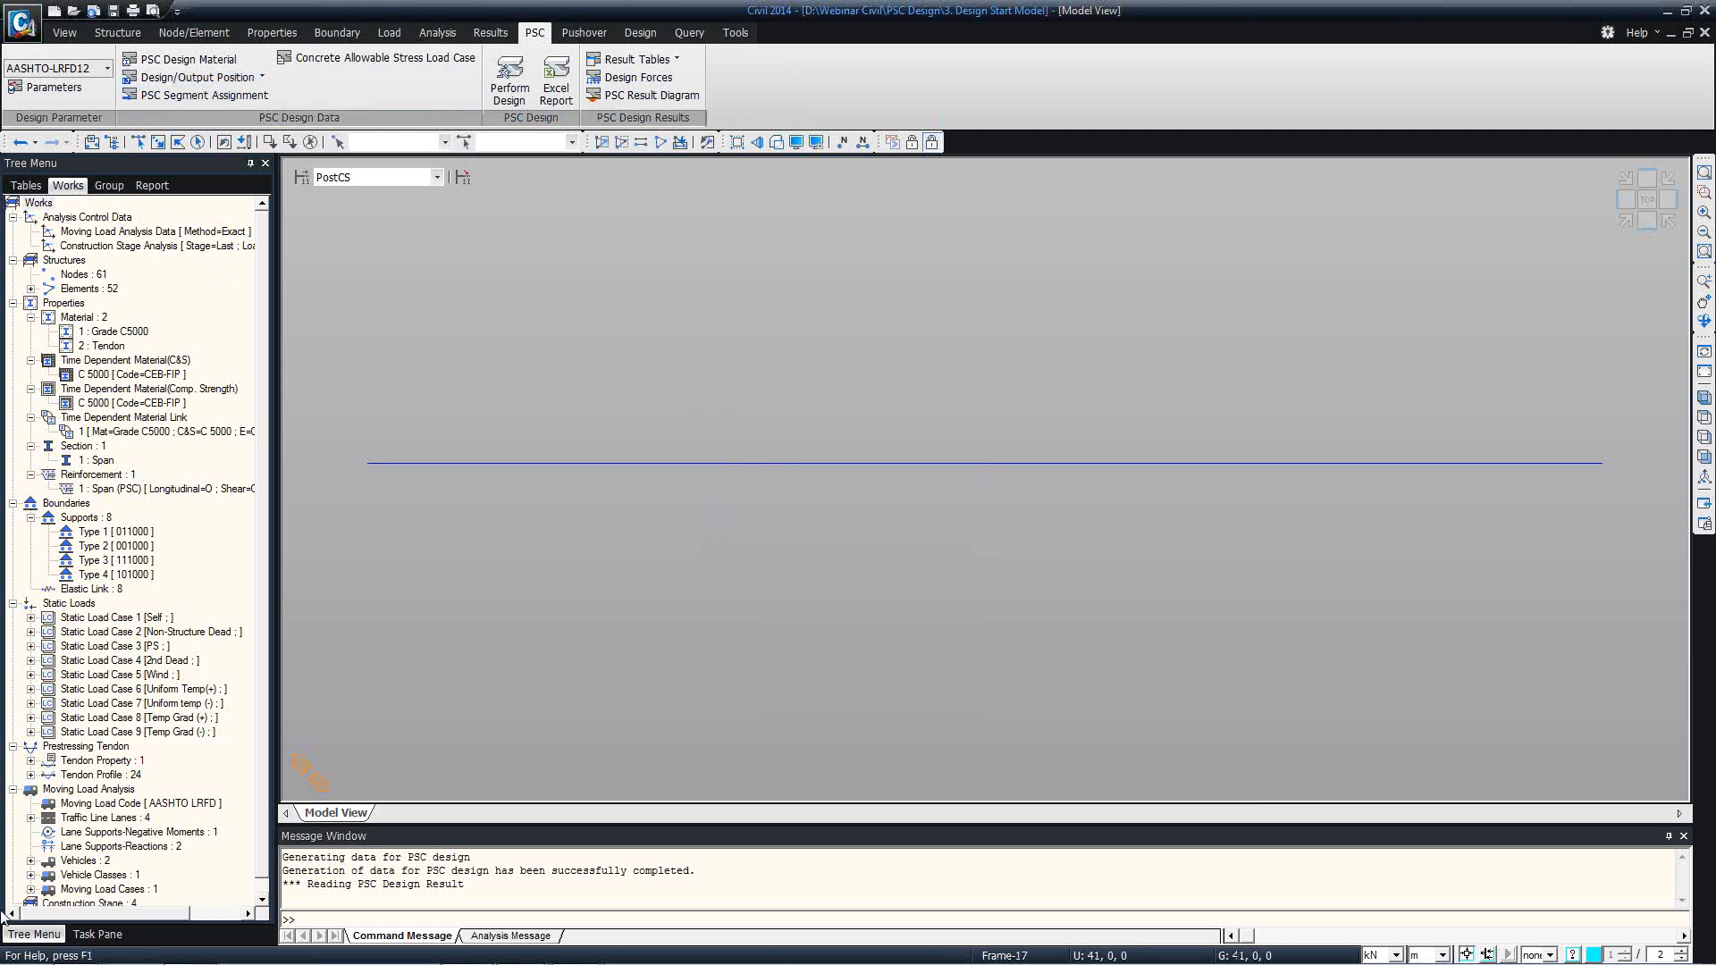
Switch to Excel, open 3. Design Start Model1.xls and review the 16_I sheet's section, material and tendon data.
click(6, 957)
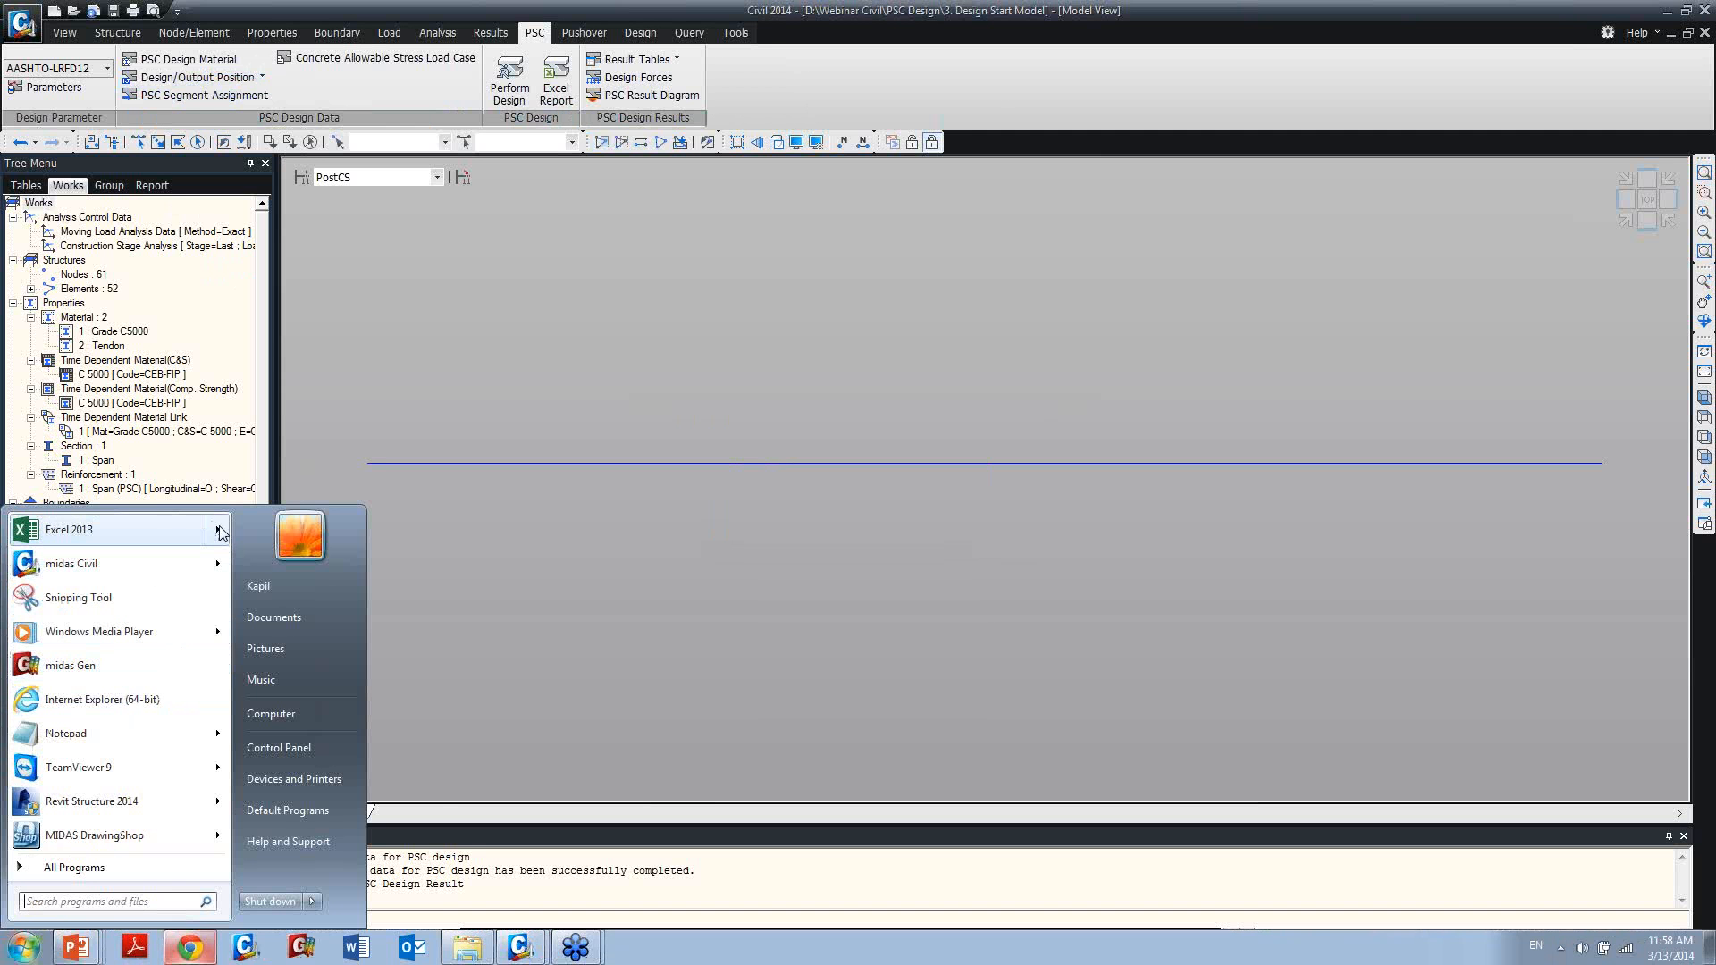
mouse_move(217, 531)
click(303, 544)
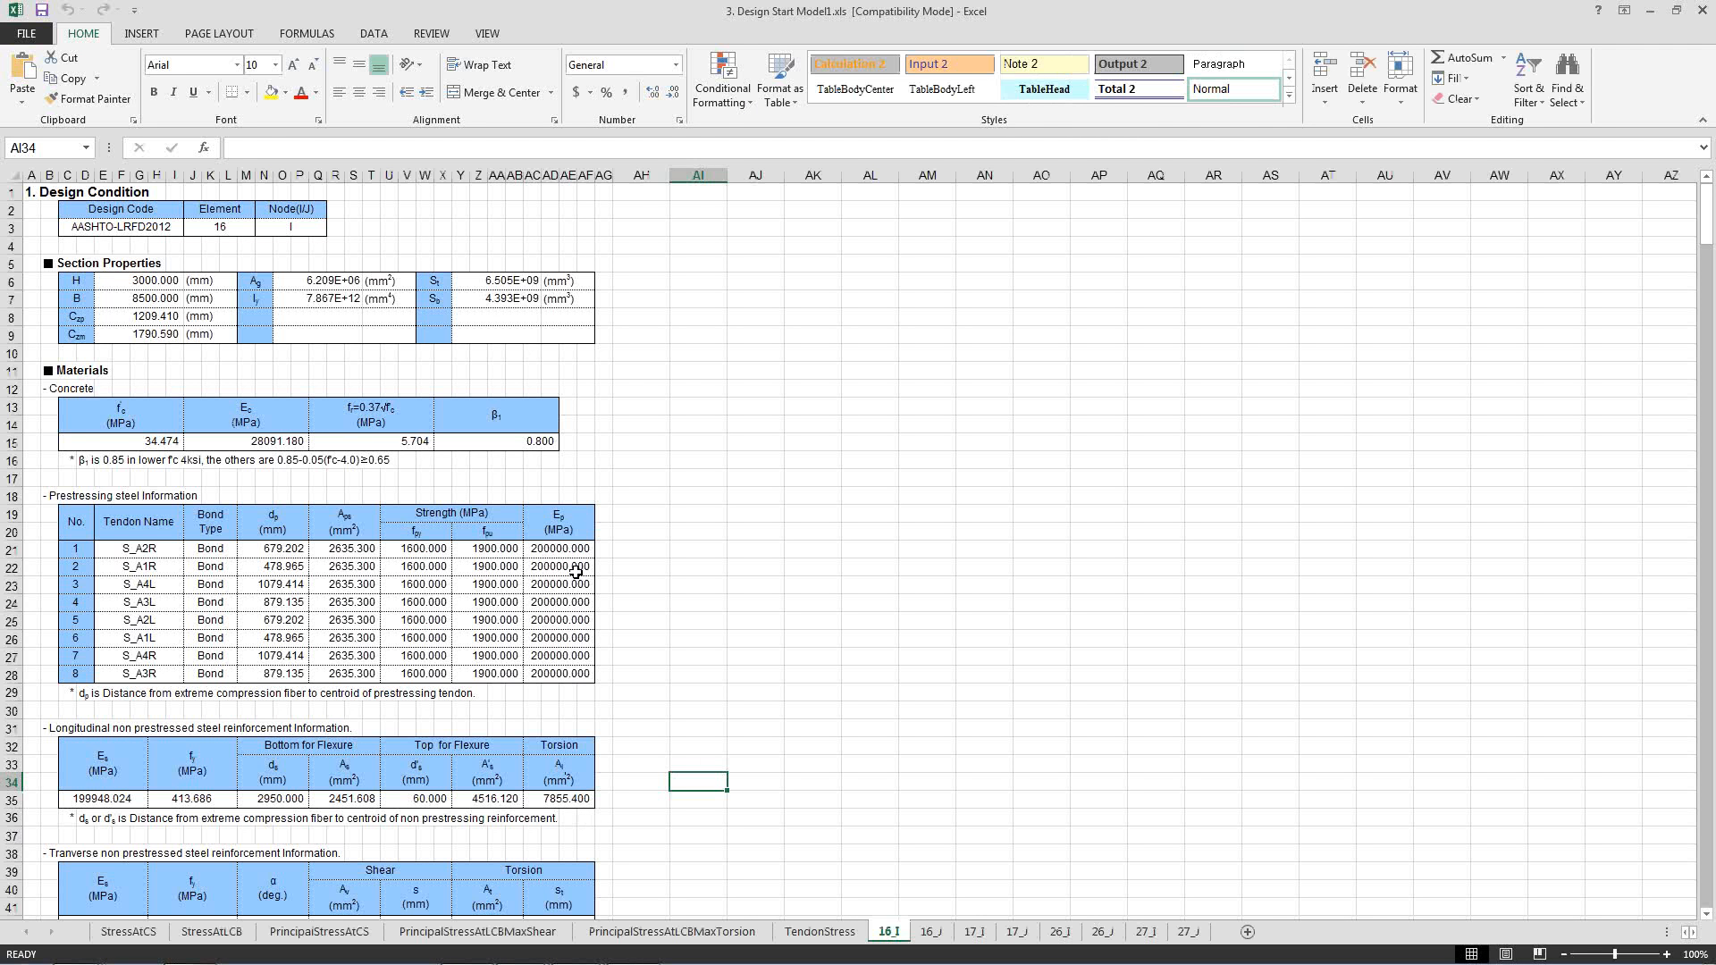
click(576, 569)
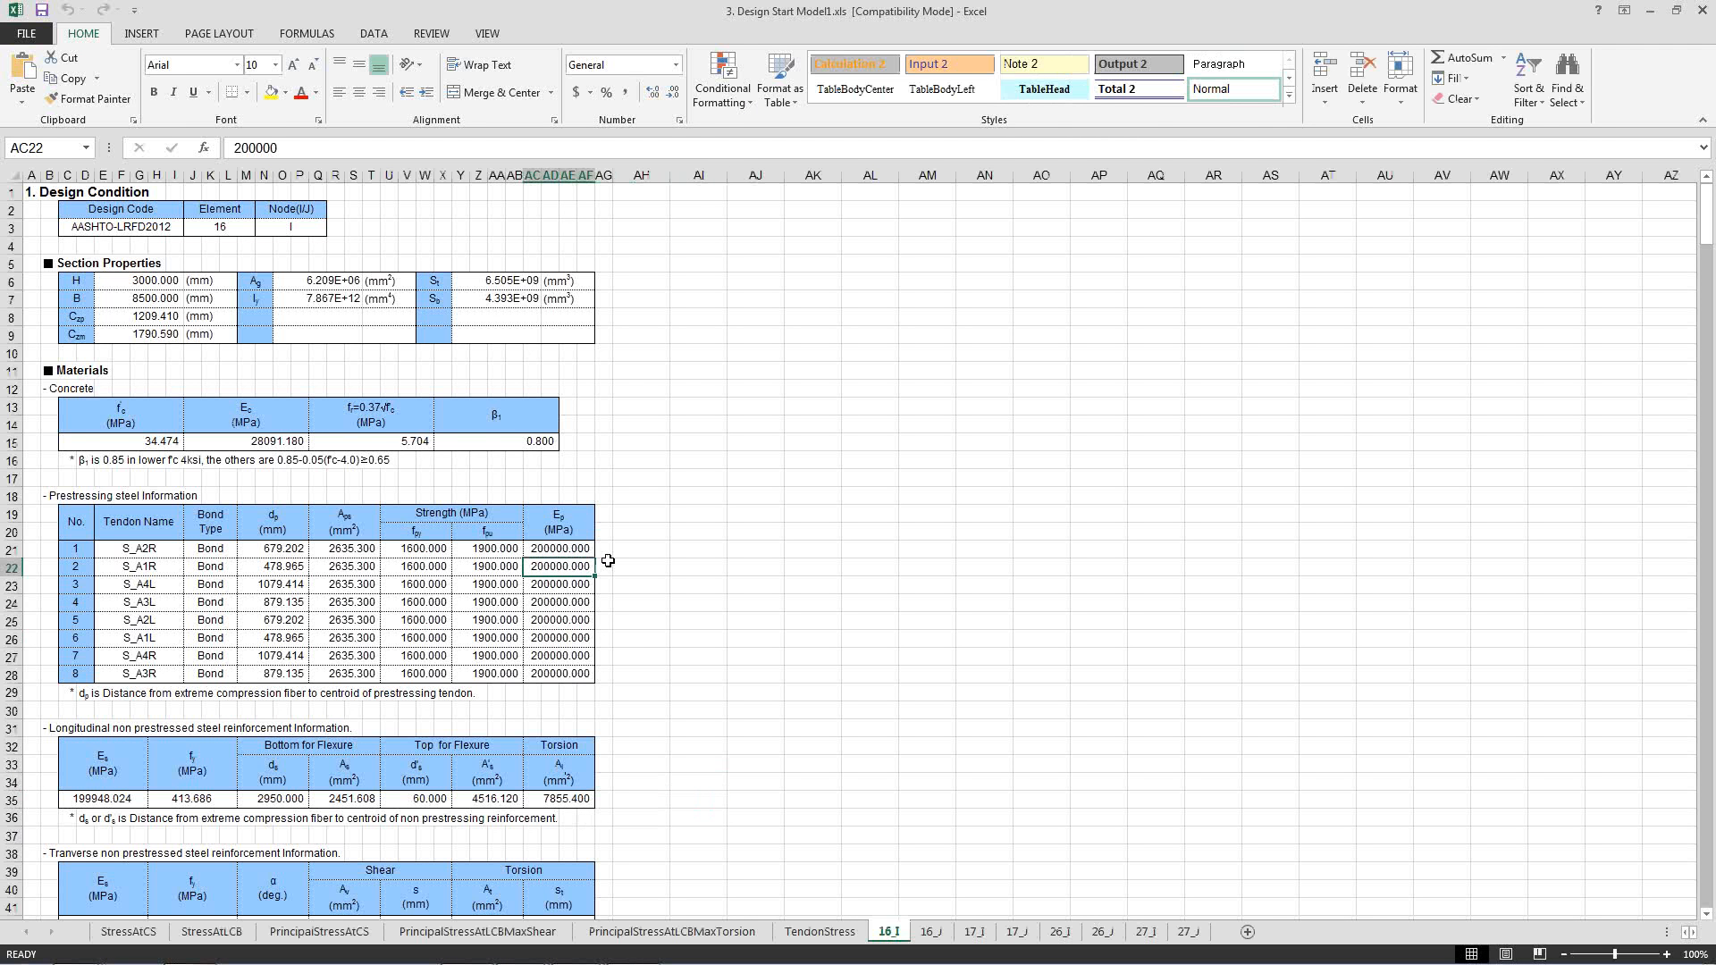
key(Right)
scroll(644, 645, down, 3)
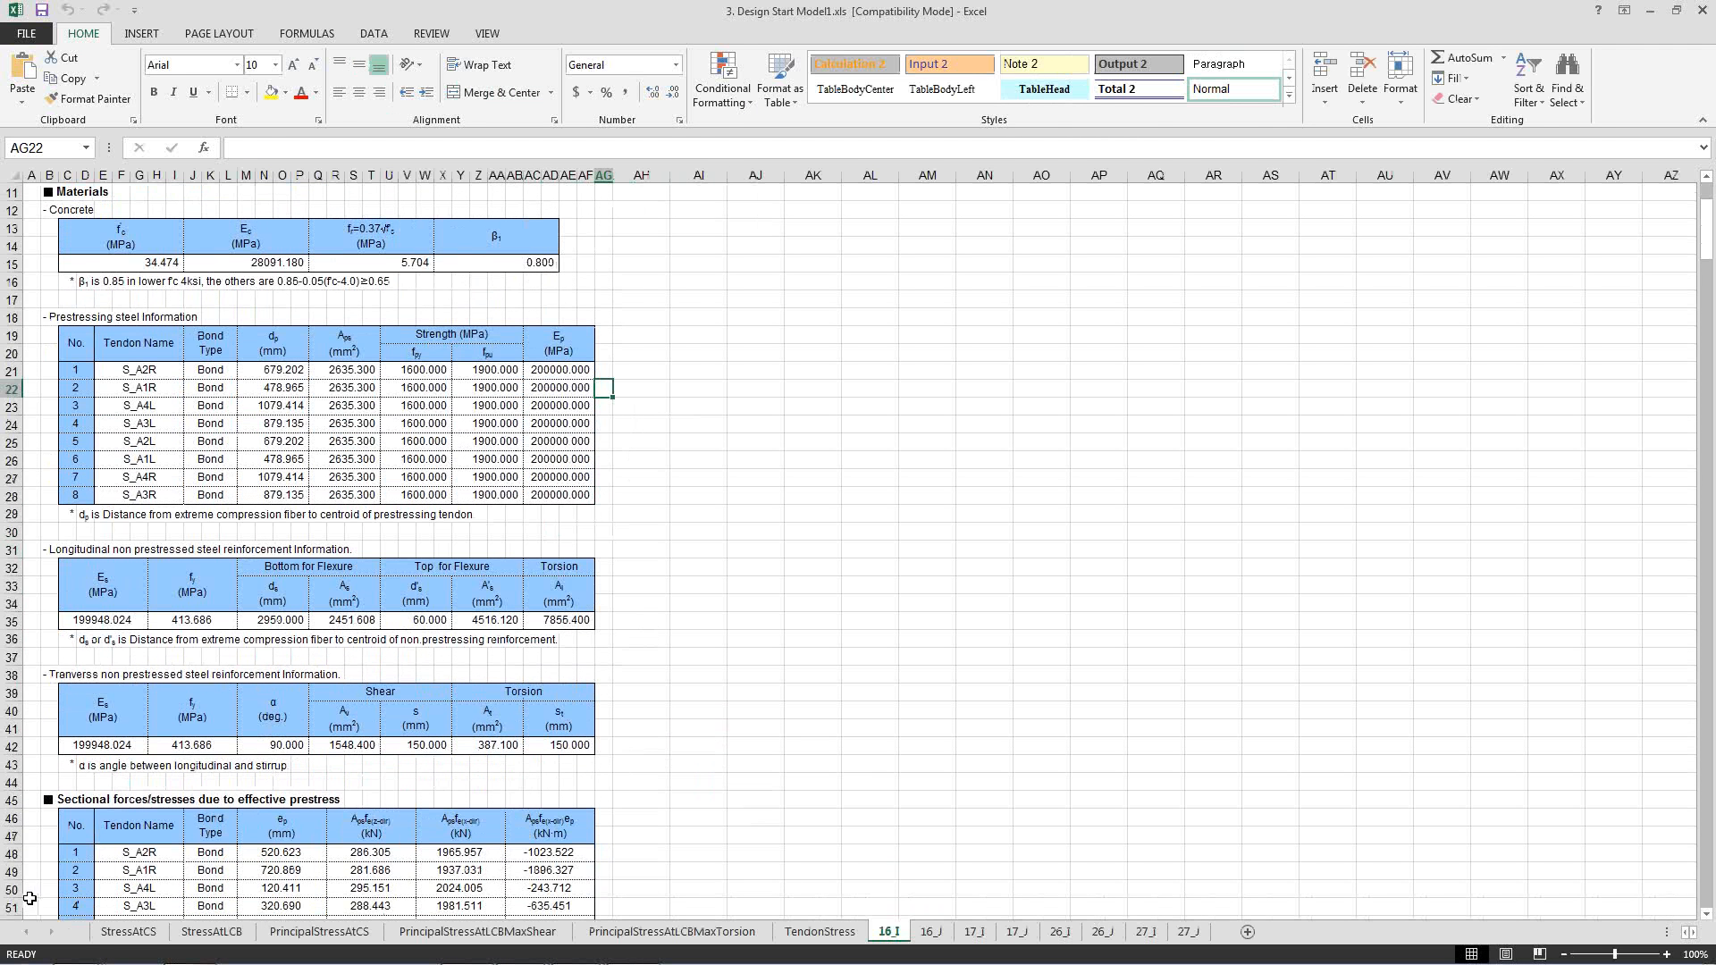
Review the allowable concrete stresses in the StressAtCS and StressAtLCB sheets, adjusting the Lcom column's width in StressAtLCB.
click(125, 932)
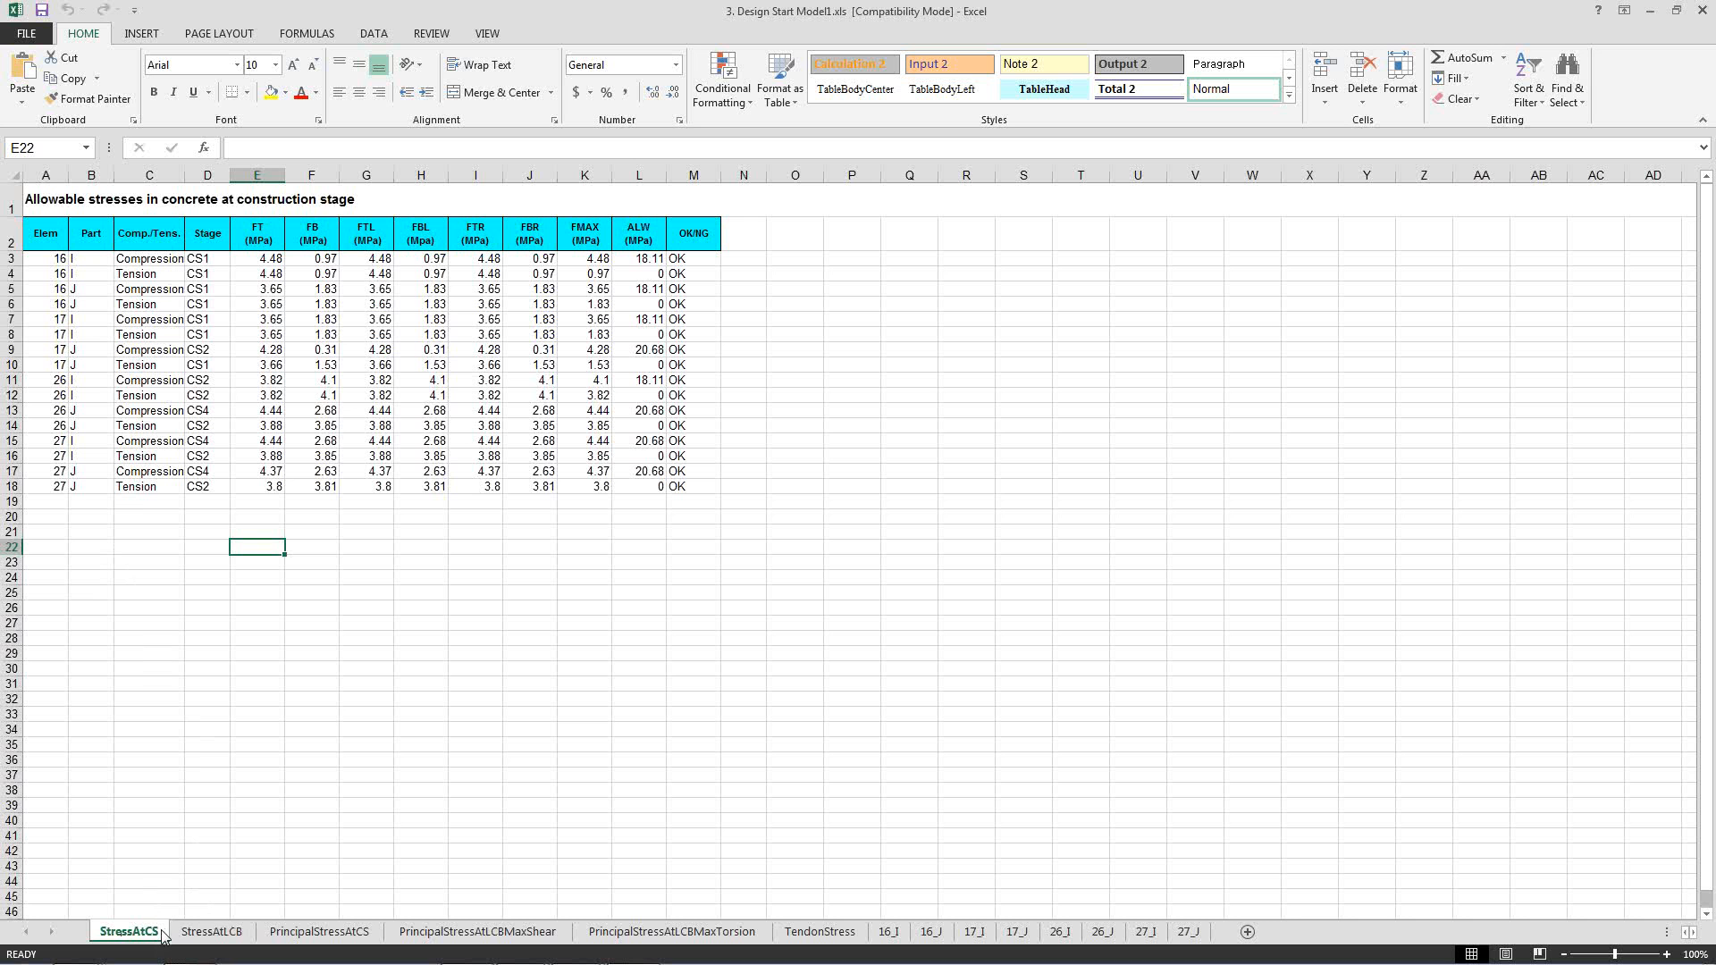
click(208, 932)
click(218, 757)
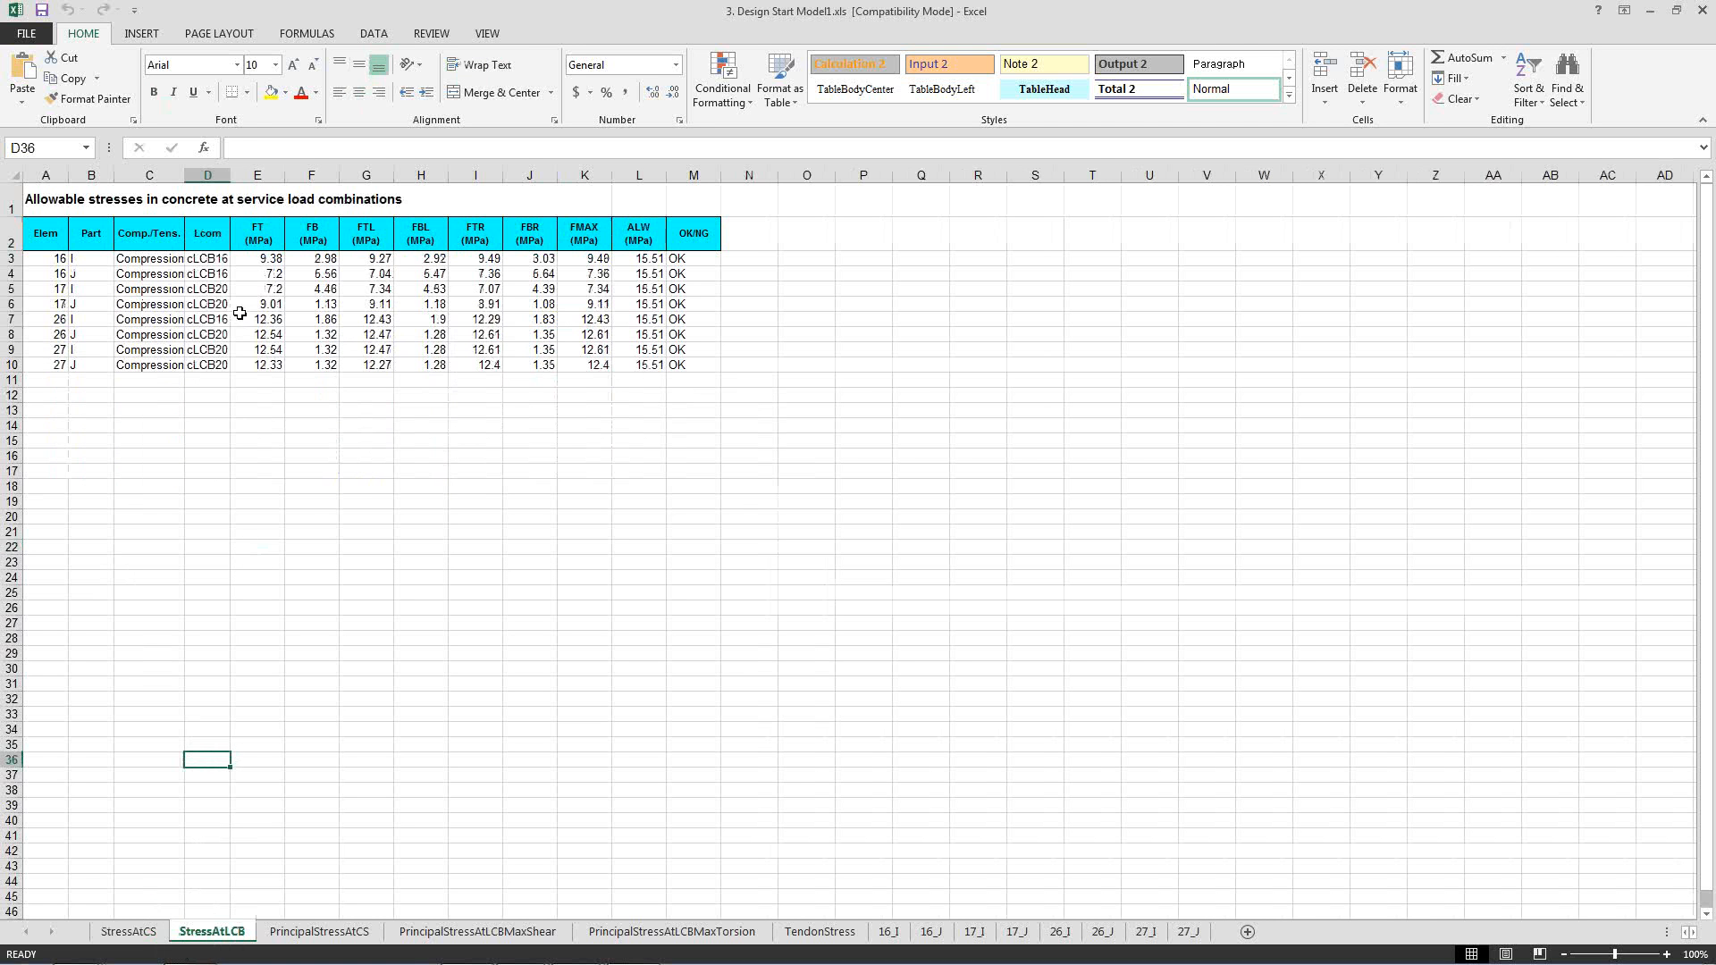
mouse_move(229, 174)
mouse_down()
mouse_move(243, 176)
mouse_move(202, 183)
mouse_up()
Review the allowable principal stresses in the PrincipalStressAtCS and PrincipalStressAtLCBMaxShear sheets.
click(313, 932)
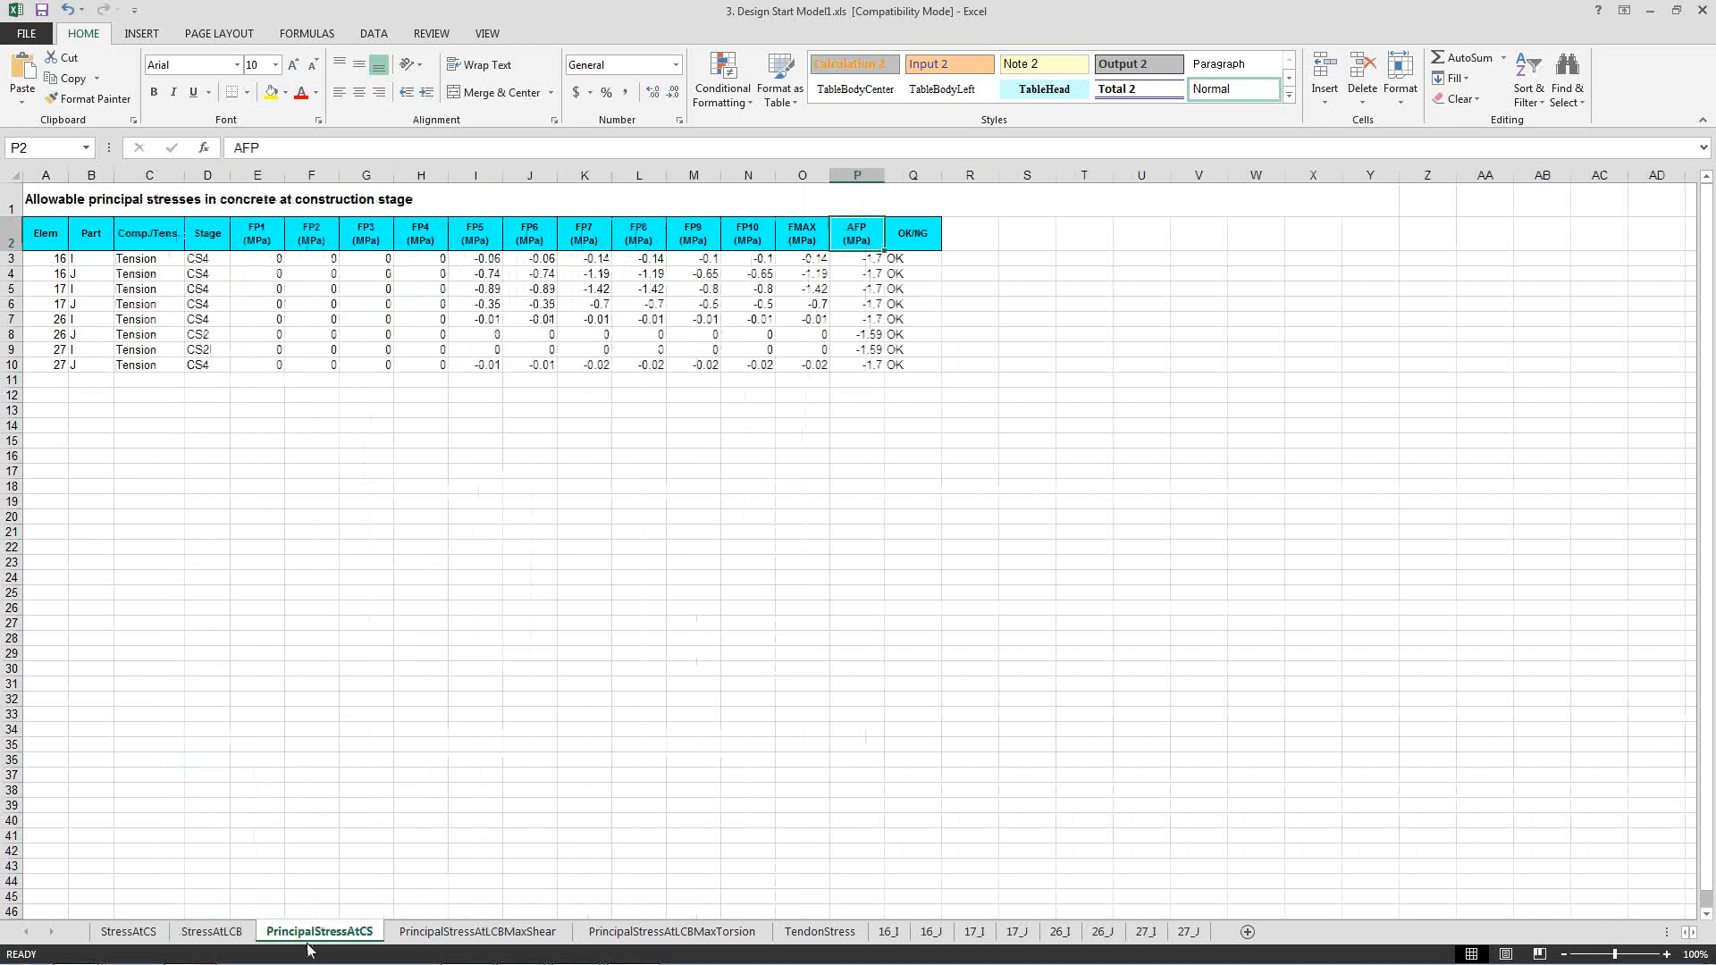
click(302, 595)
click(452, 933)
click(419, 593)
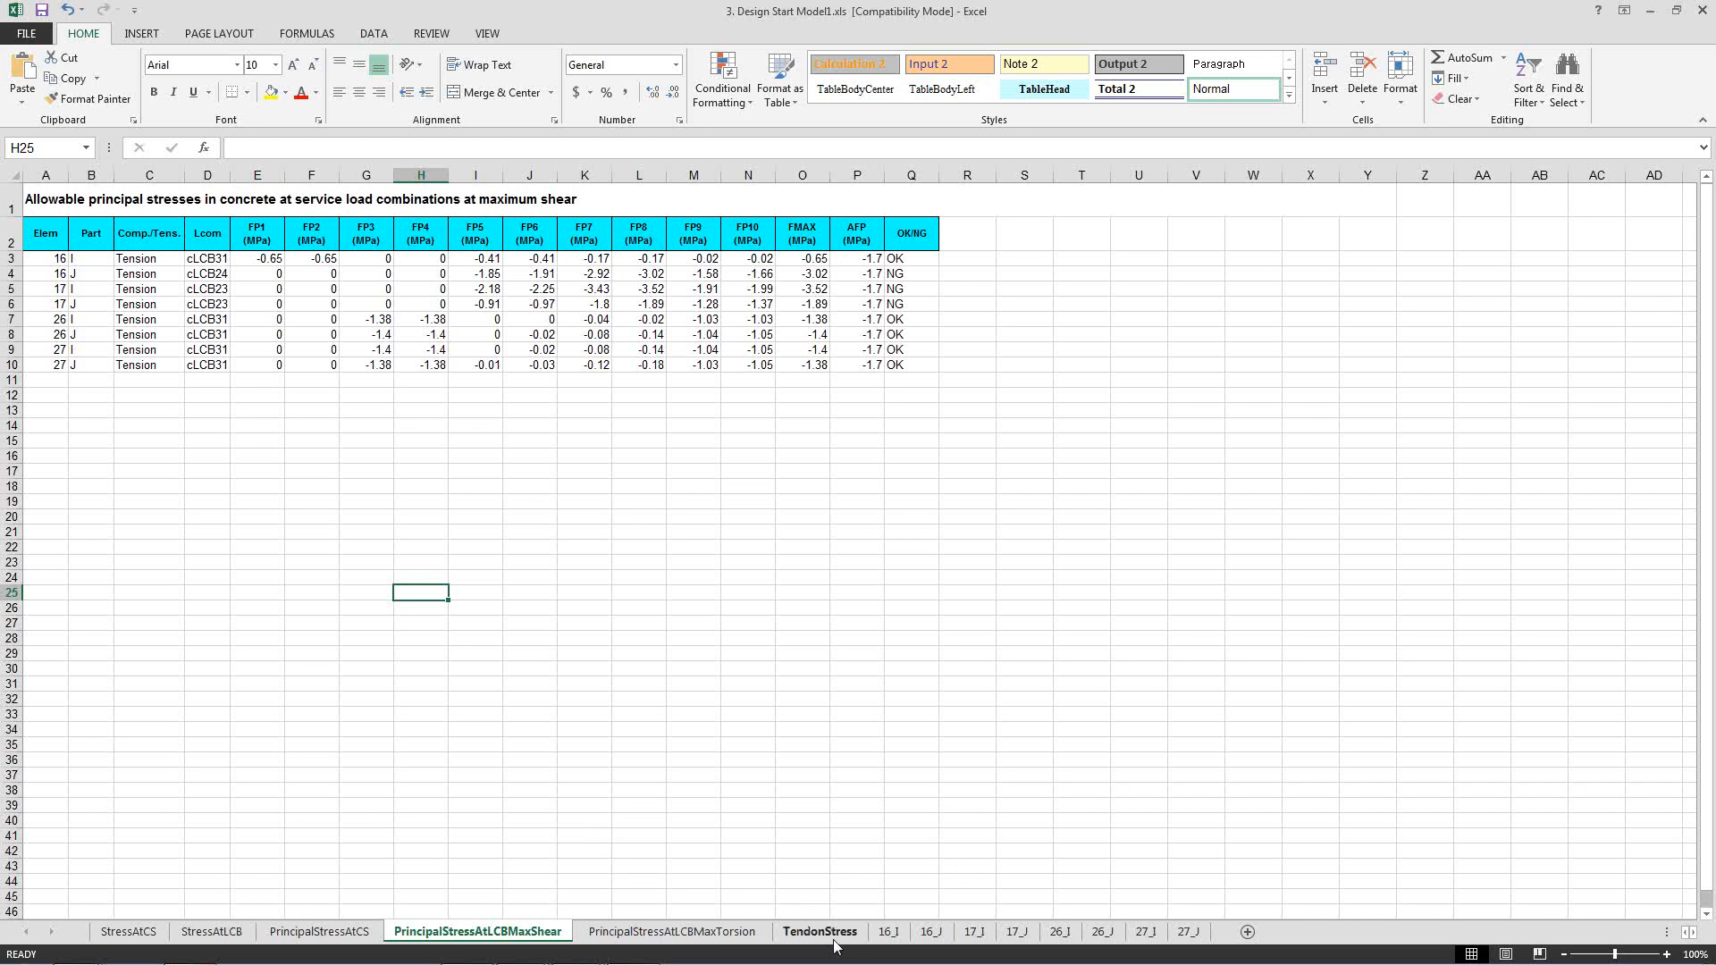
Open the 16_I sheet and review its design code, section properties, concrete and prestressing steel data.
click(888, 932)
click(682, 658)
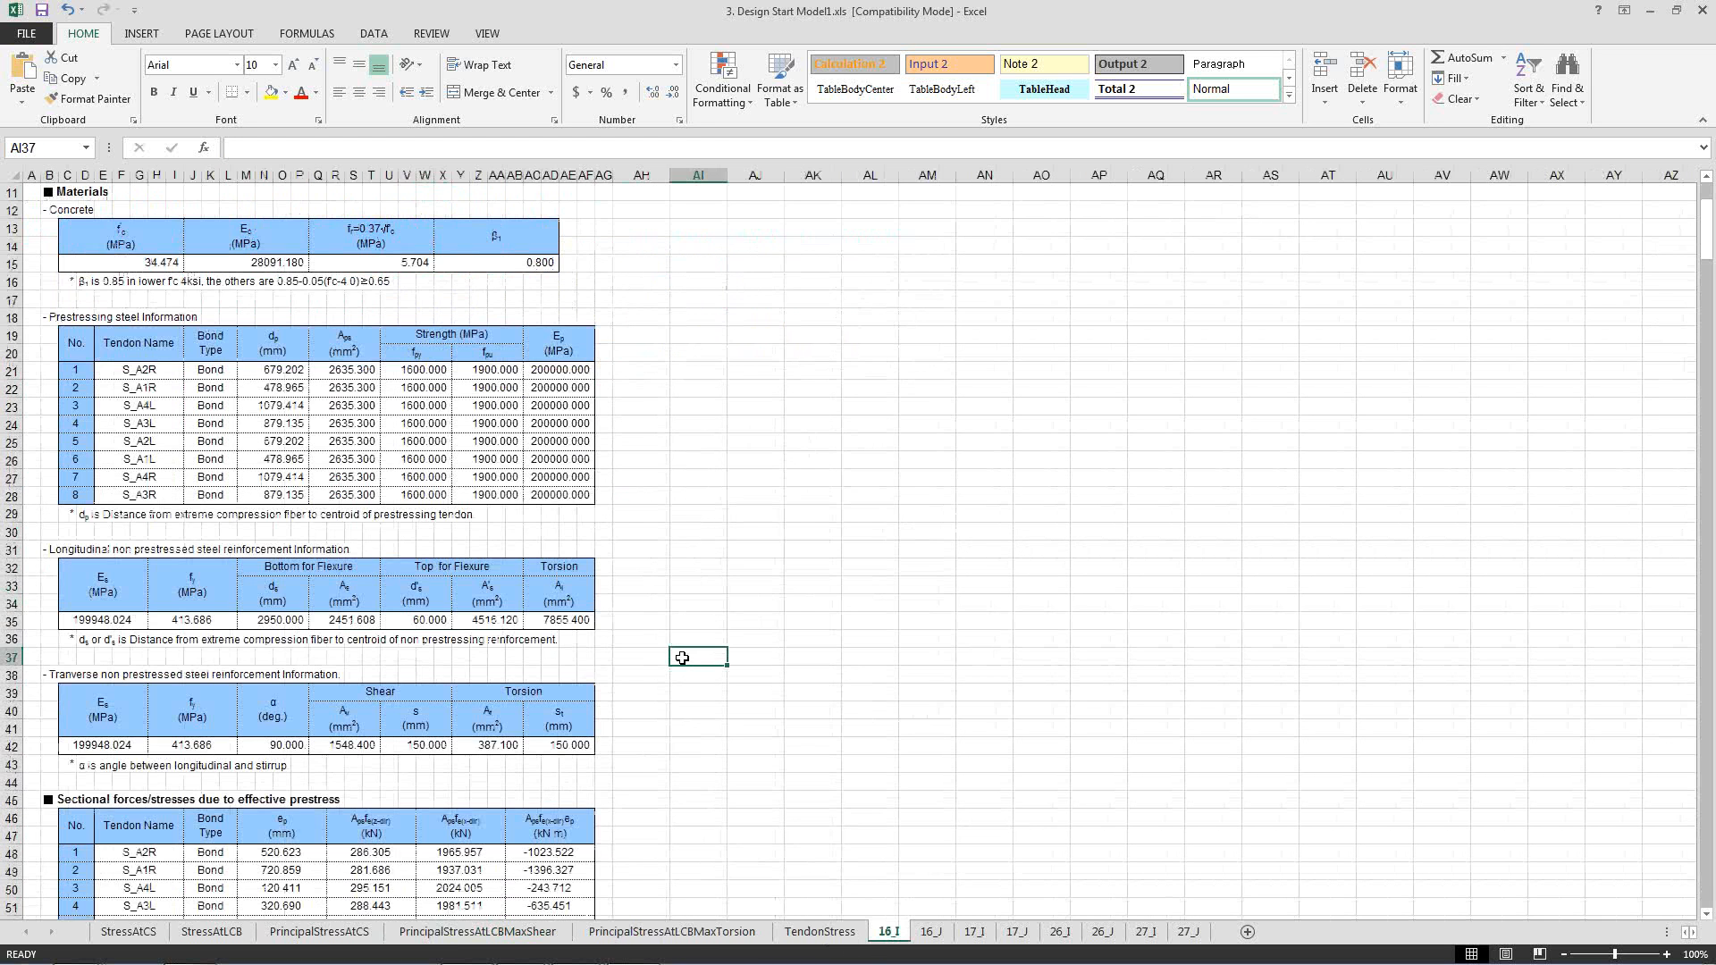
scroll(682, 658, up, 4)
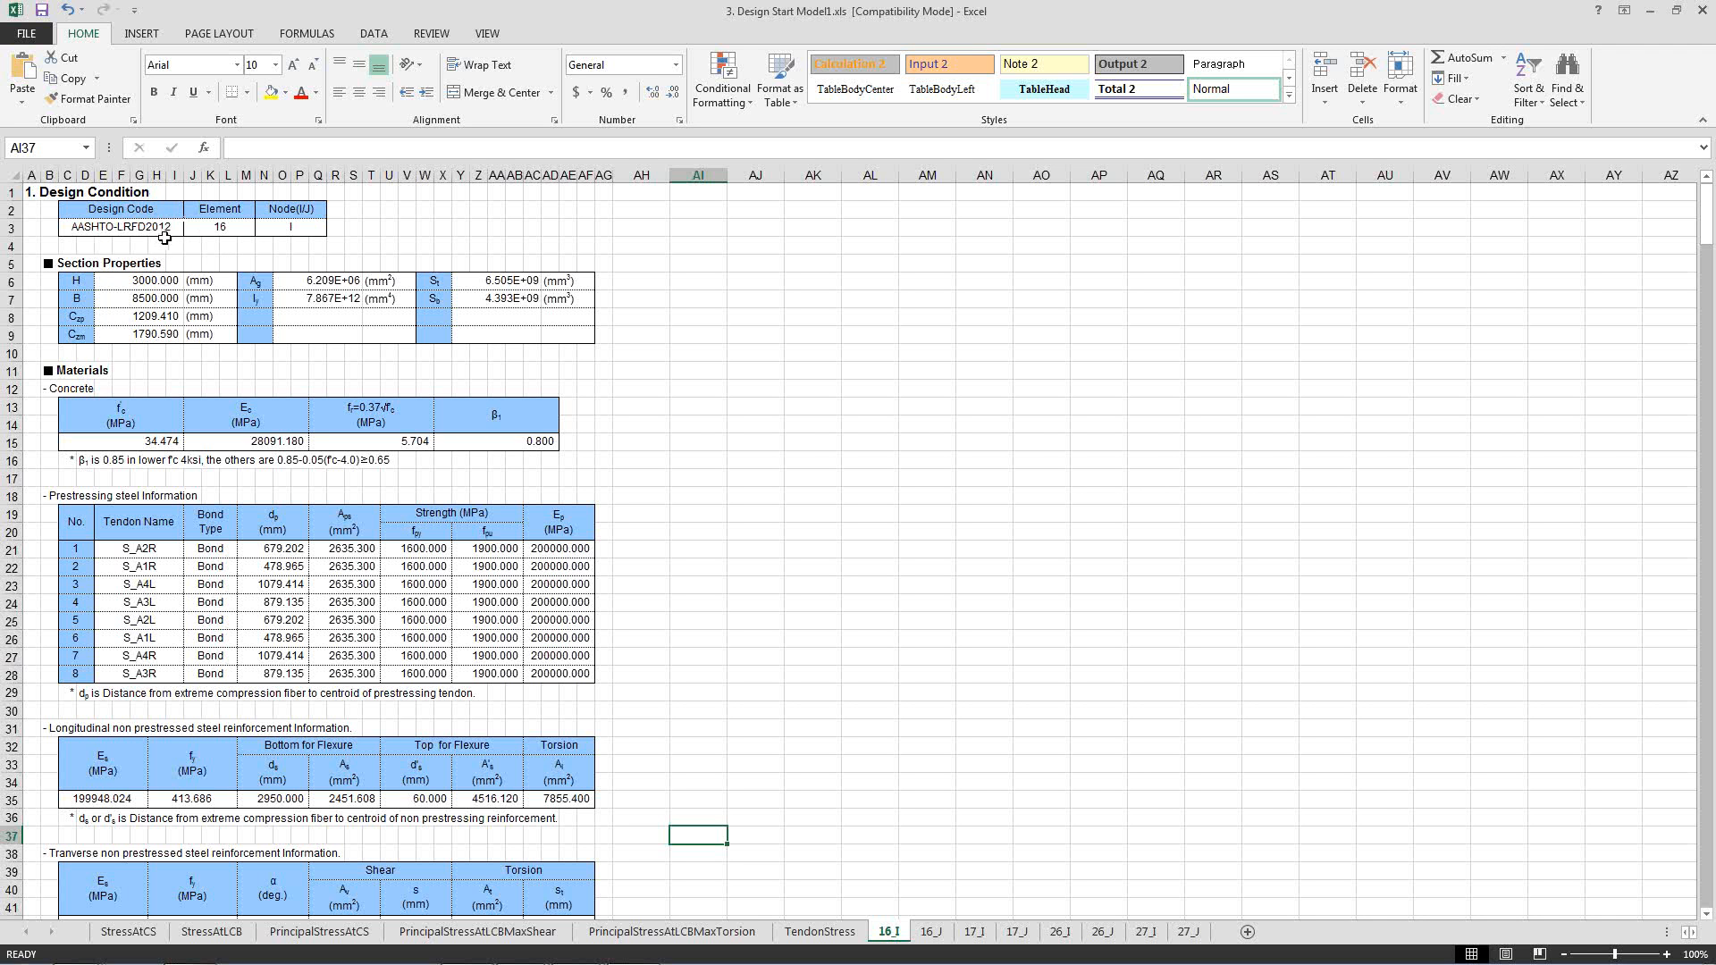
click(143, 281)
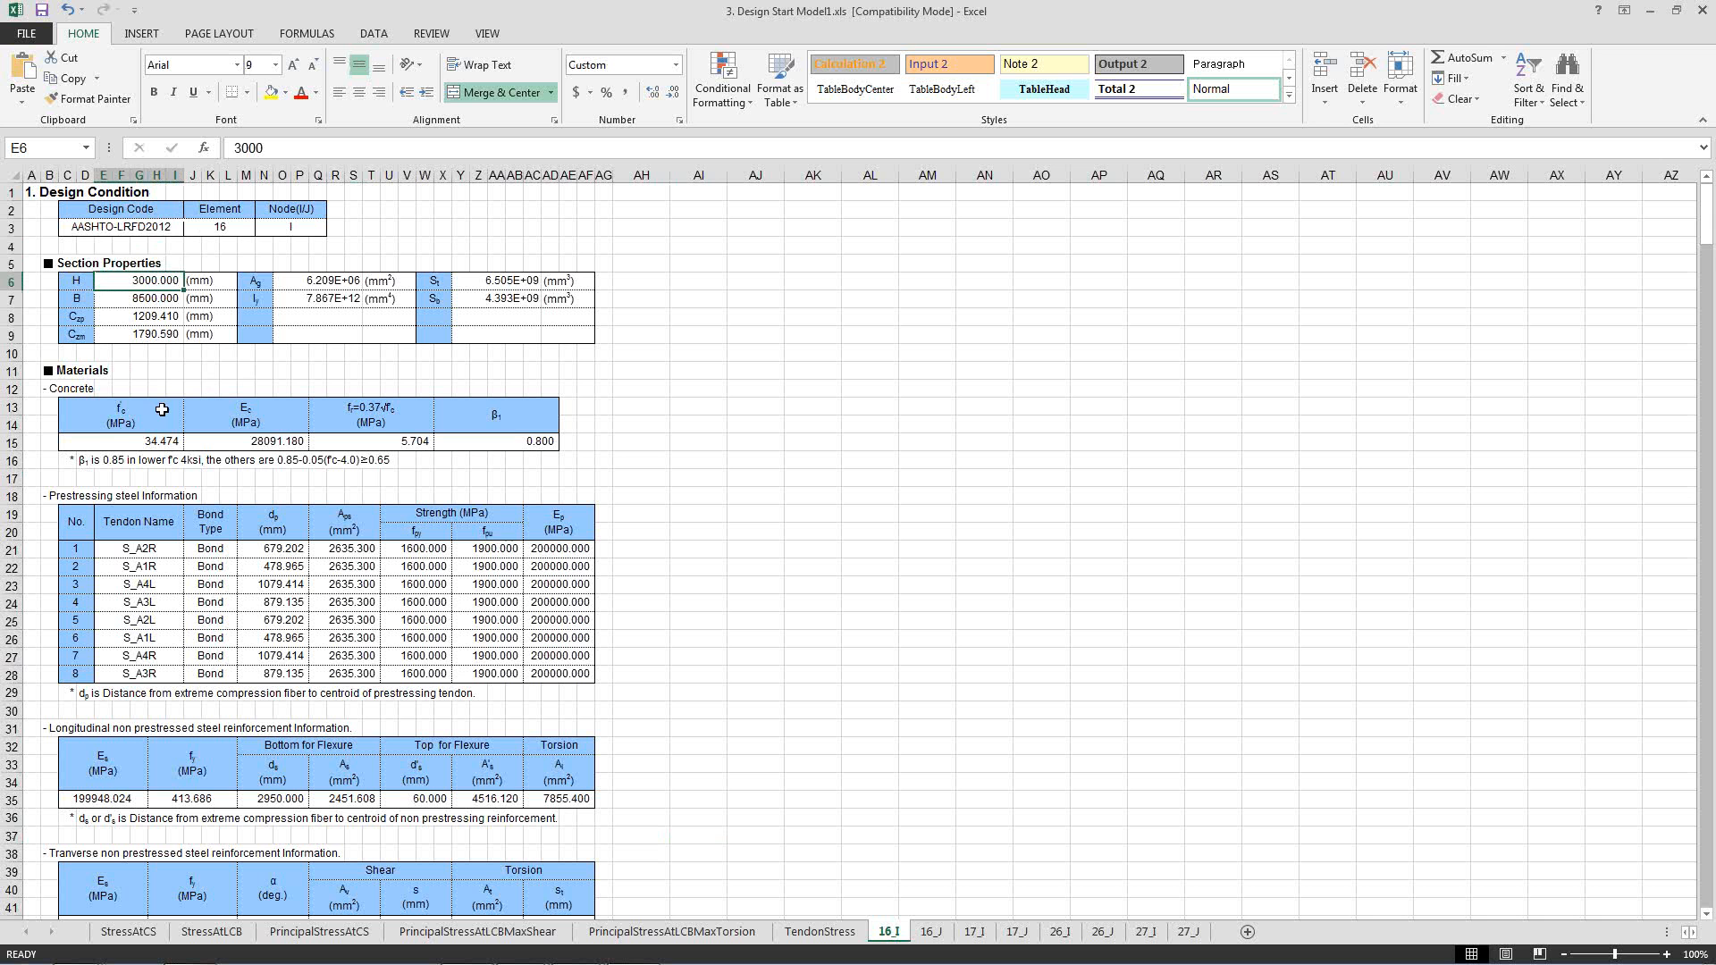
click(369, 490)
scroll(369, 491, down, 5)
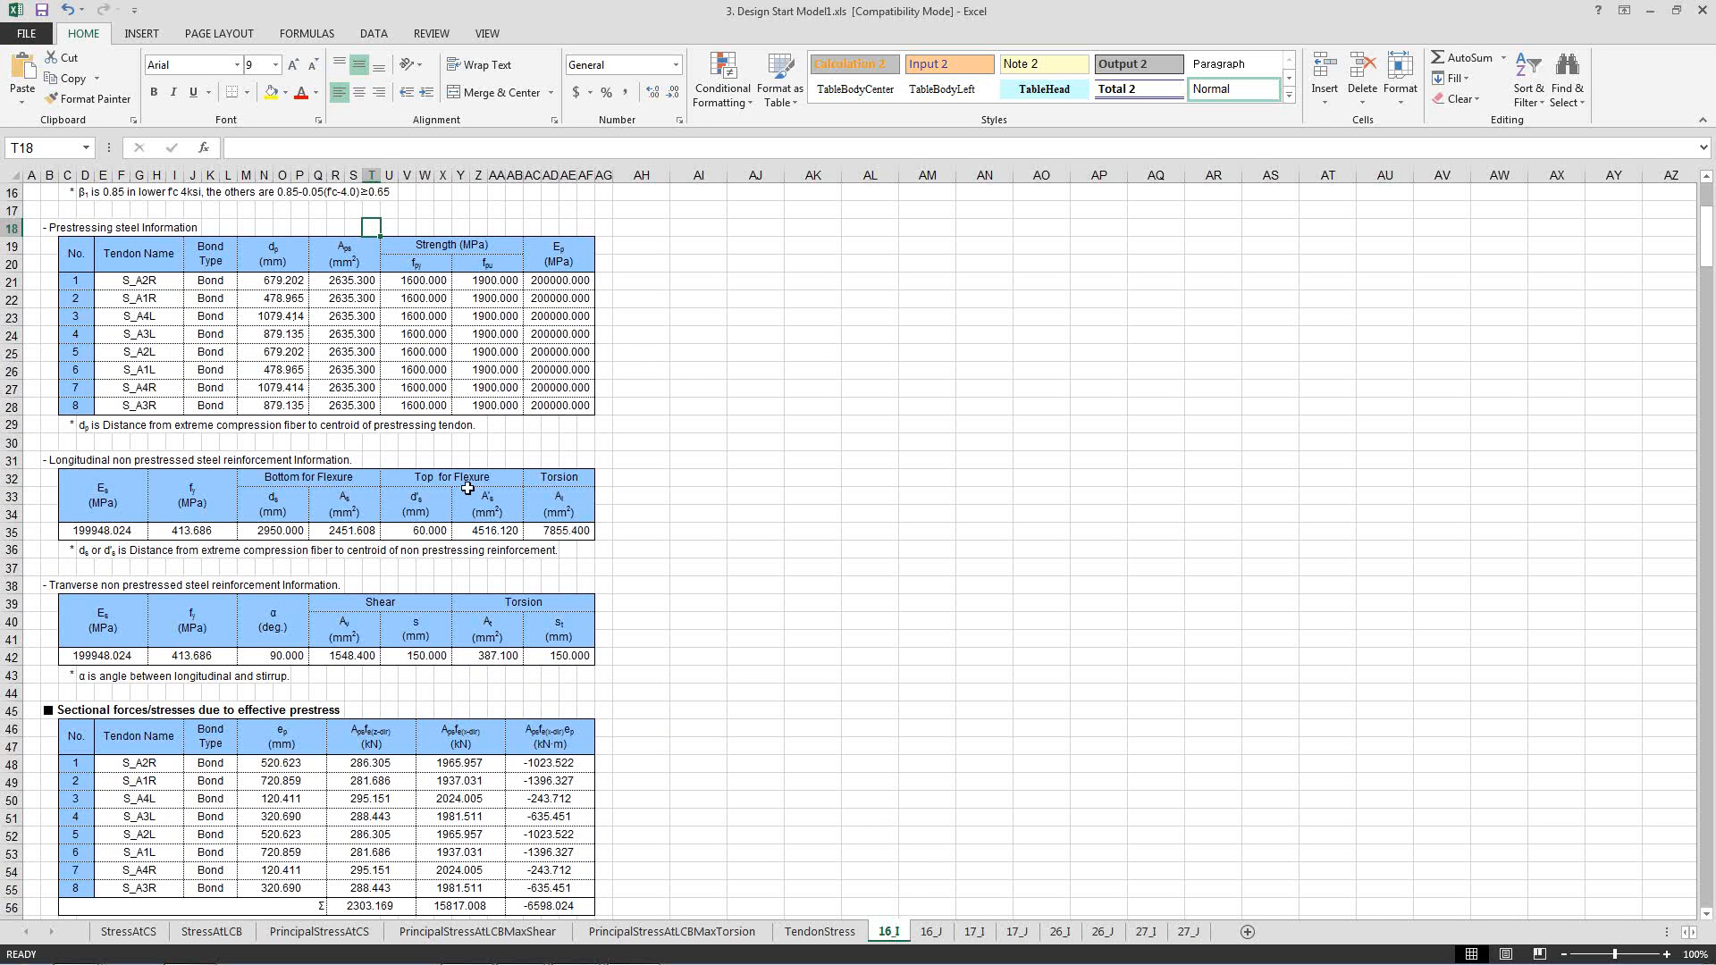
click(680, 376)
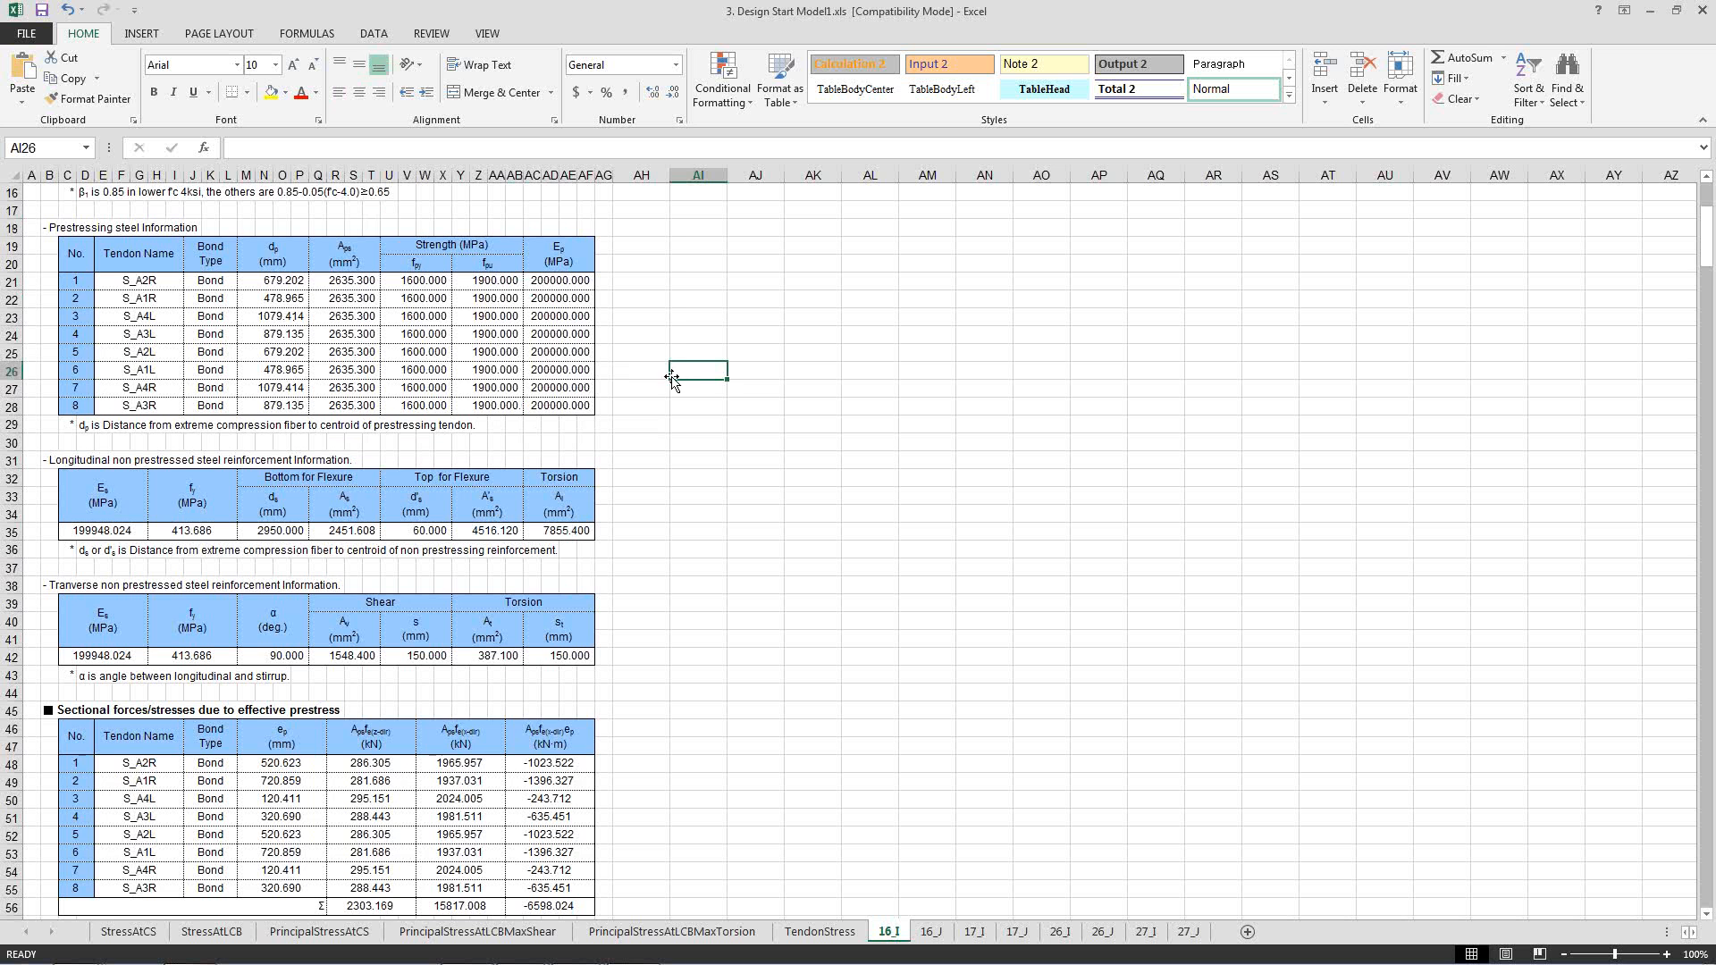
Review the longitudinal and transverse reinforcement data and the sectional forces due to effective prestress in the 16_I sheet.
scroll(650, 399, down, 3)
scroll(649, 400, down, 1)
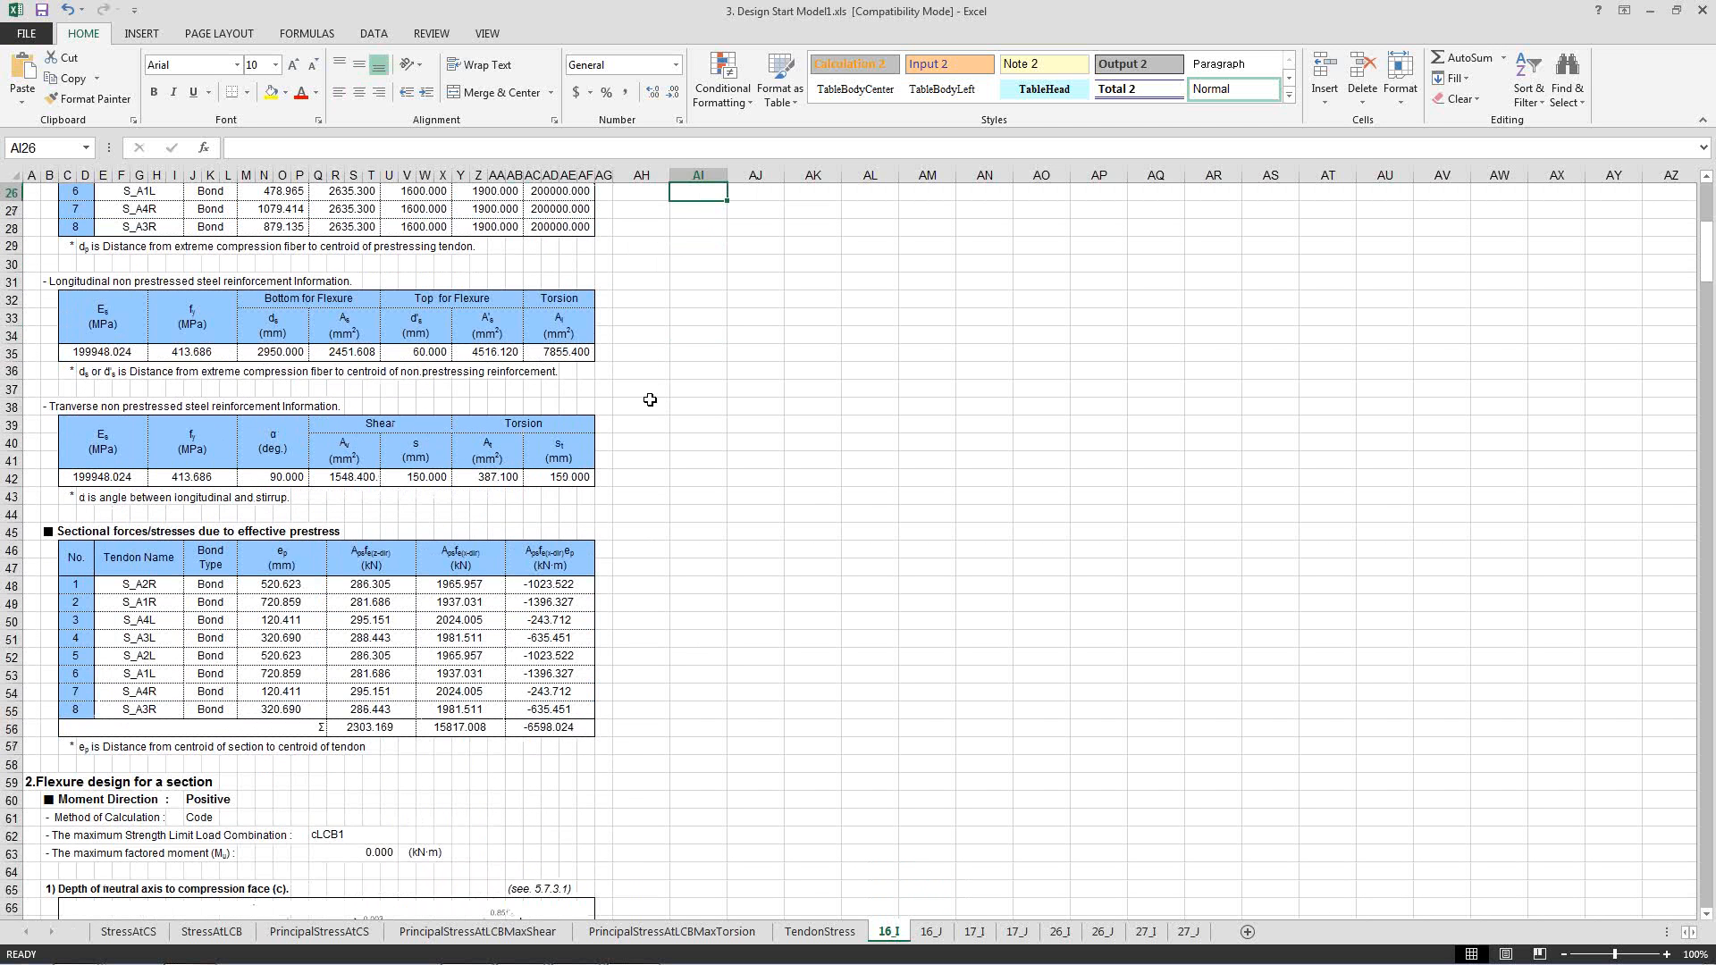
scroll(650, 400, down, 2)
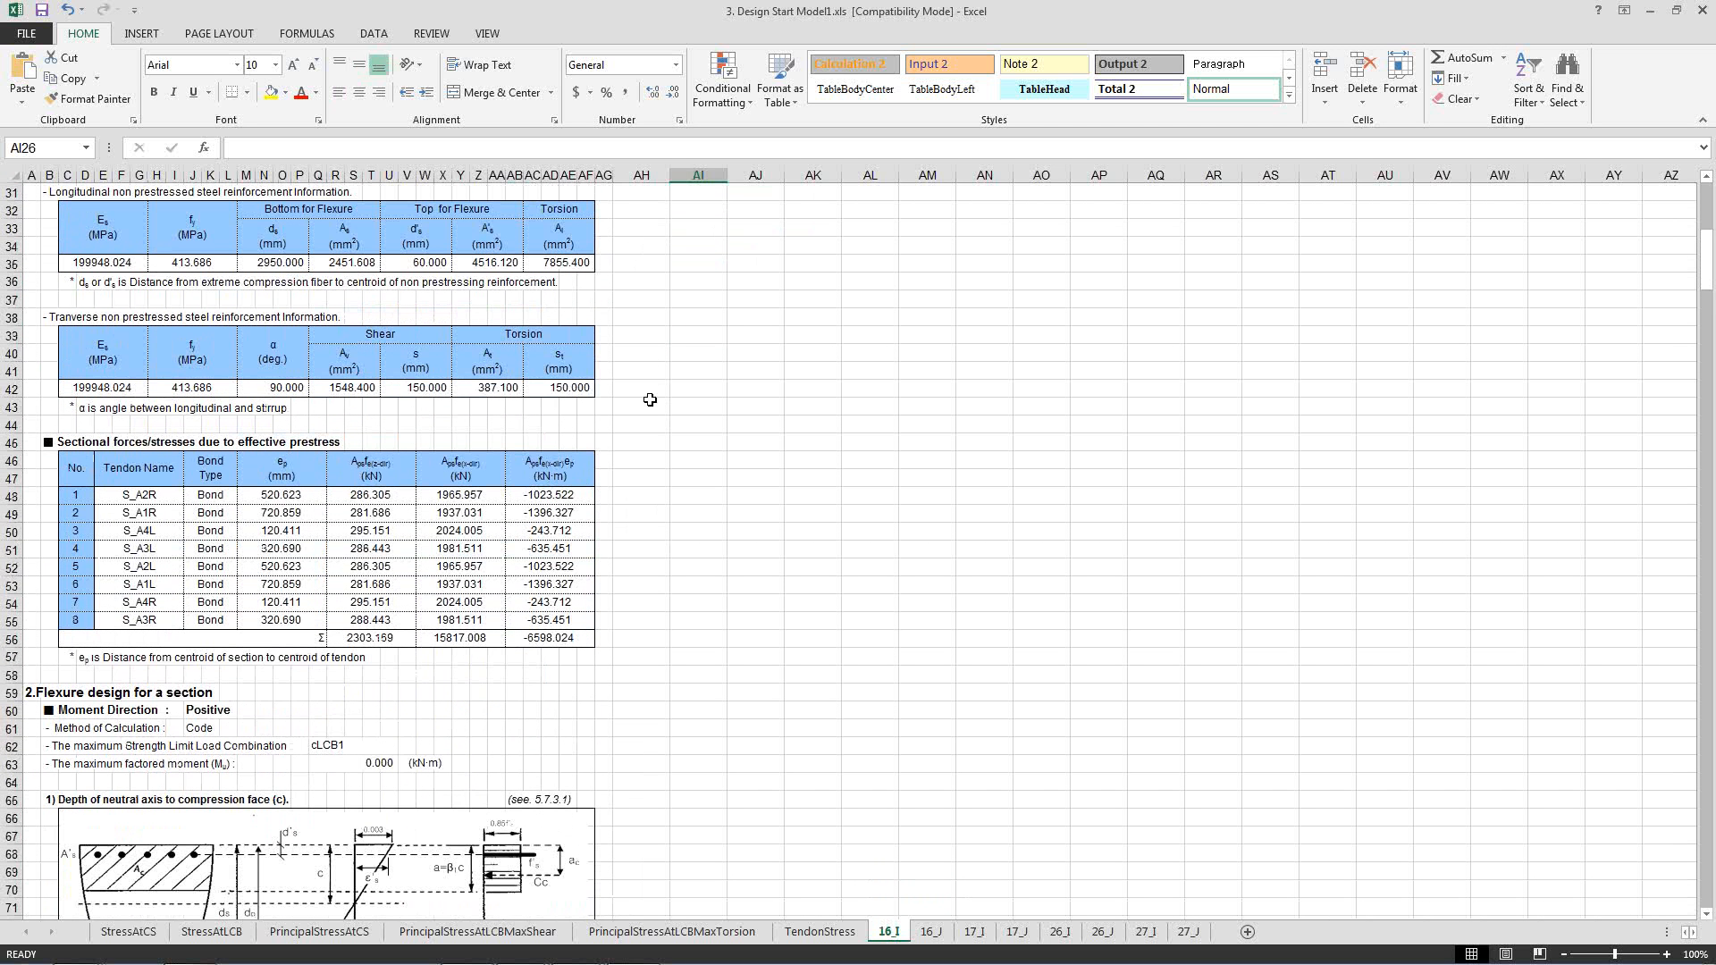
click(80, 444)
click(30, 514)
scroll(326, 706, down, 5)
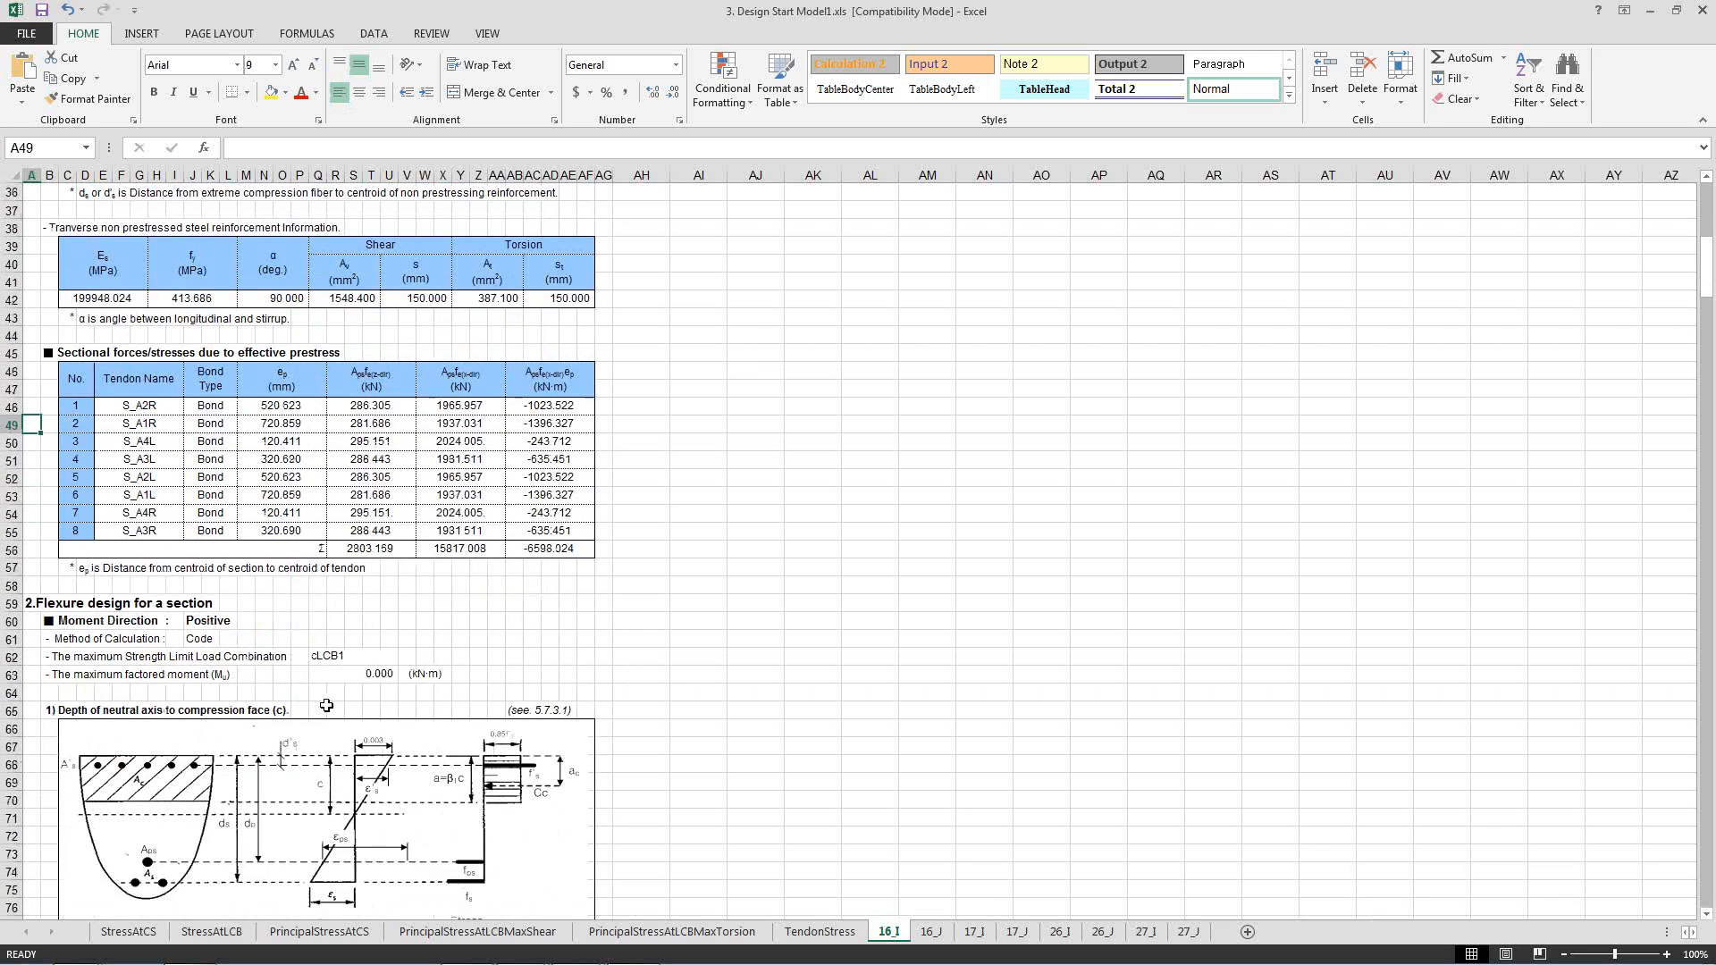
Examine the positive-moment flexure design's neutral axis diagram and the axial forces in concrete and reinforcement steels.
scroll(326, 706, down, 5)
scroll(326, 705, up, 2)
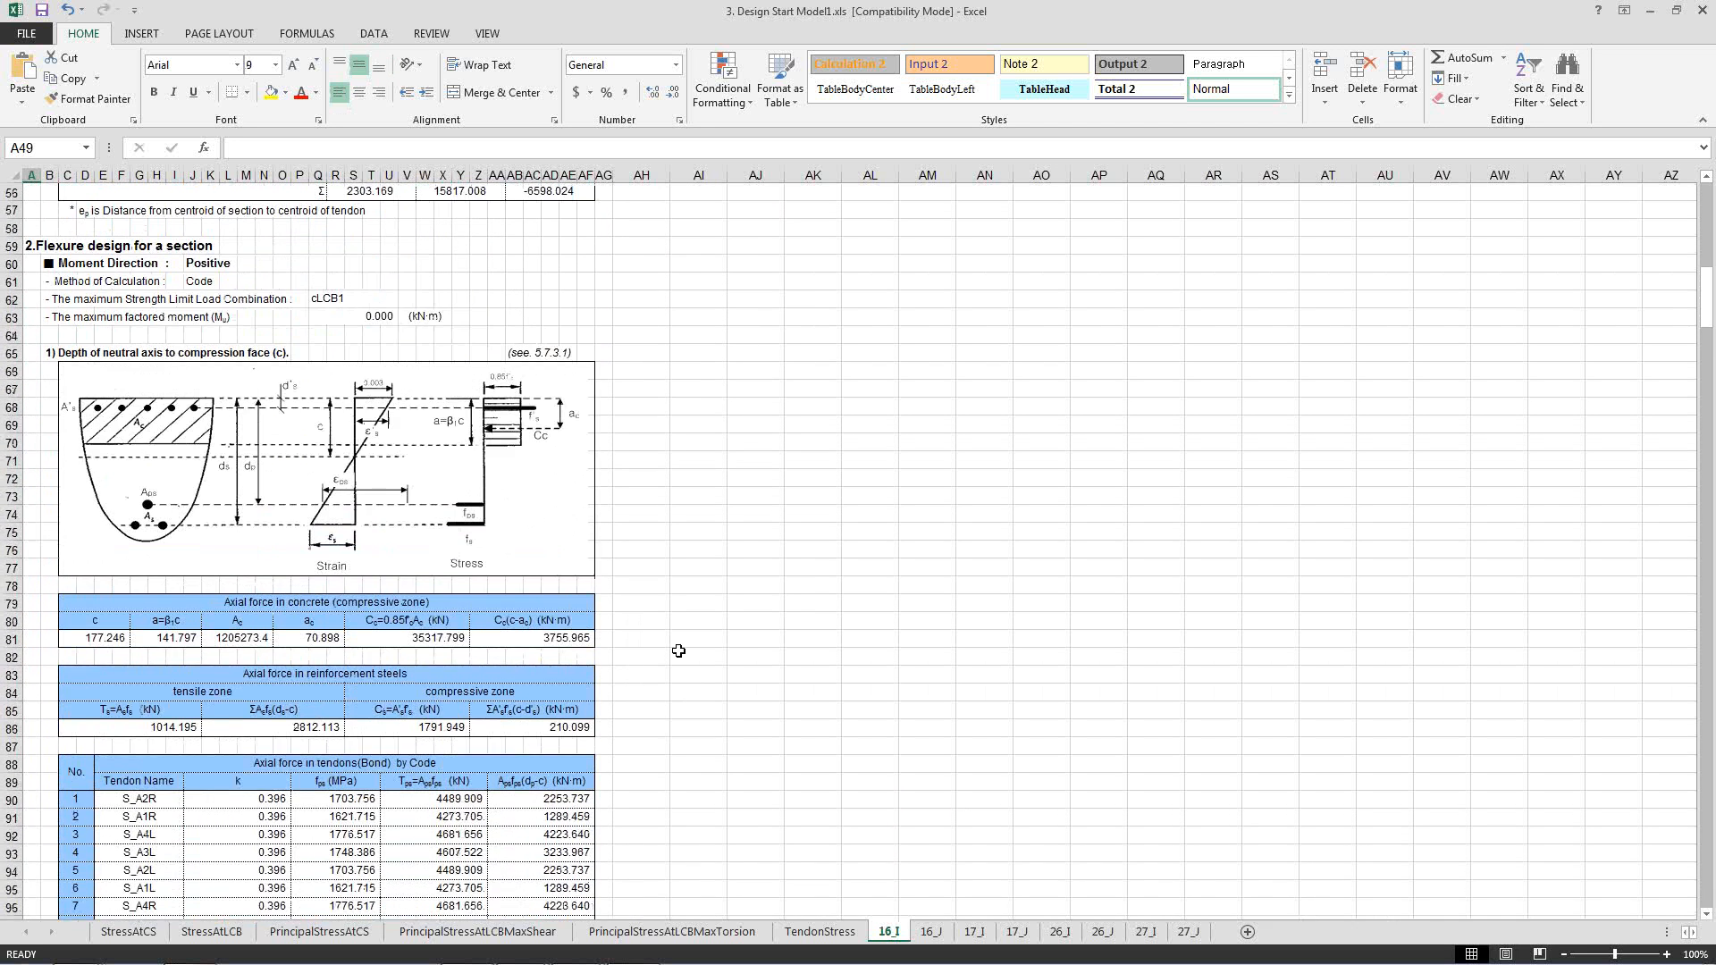
click(791, 619)
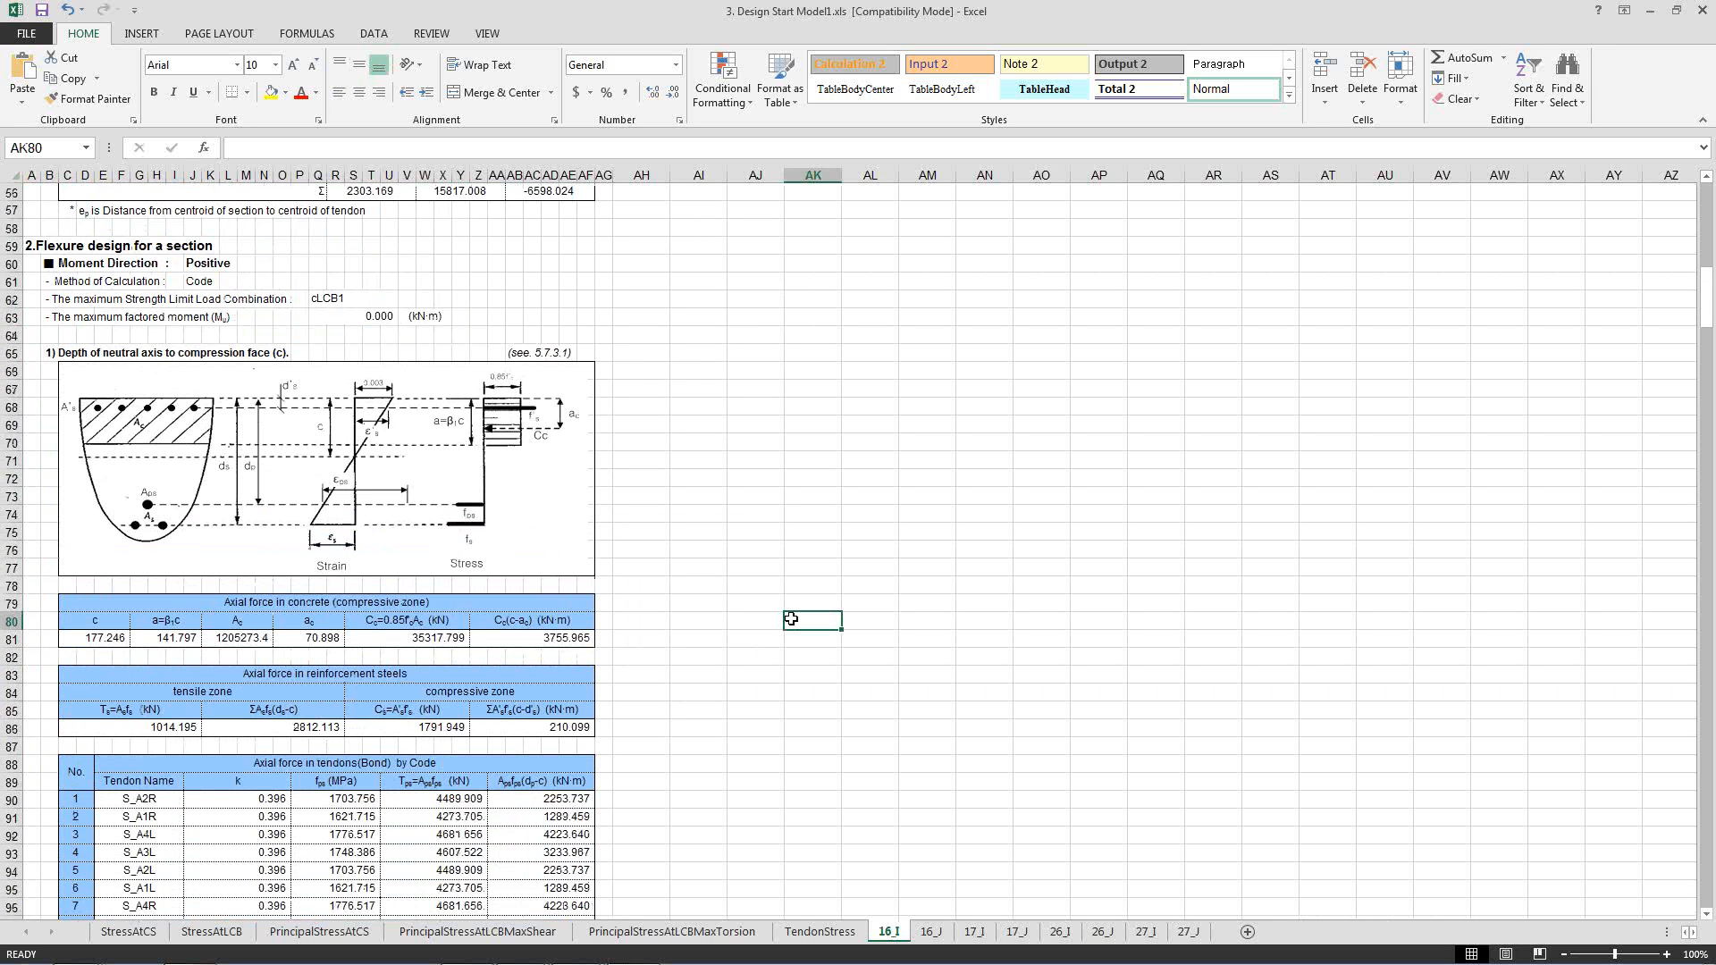
click(699, 640)
click(684, 672)
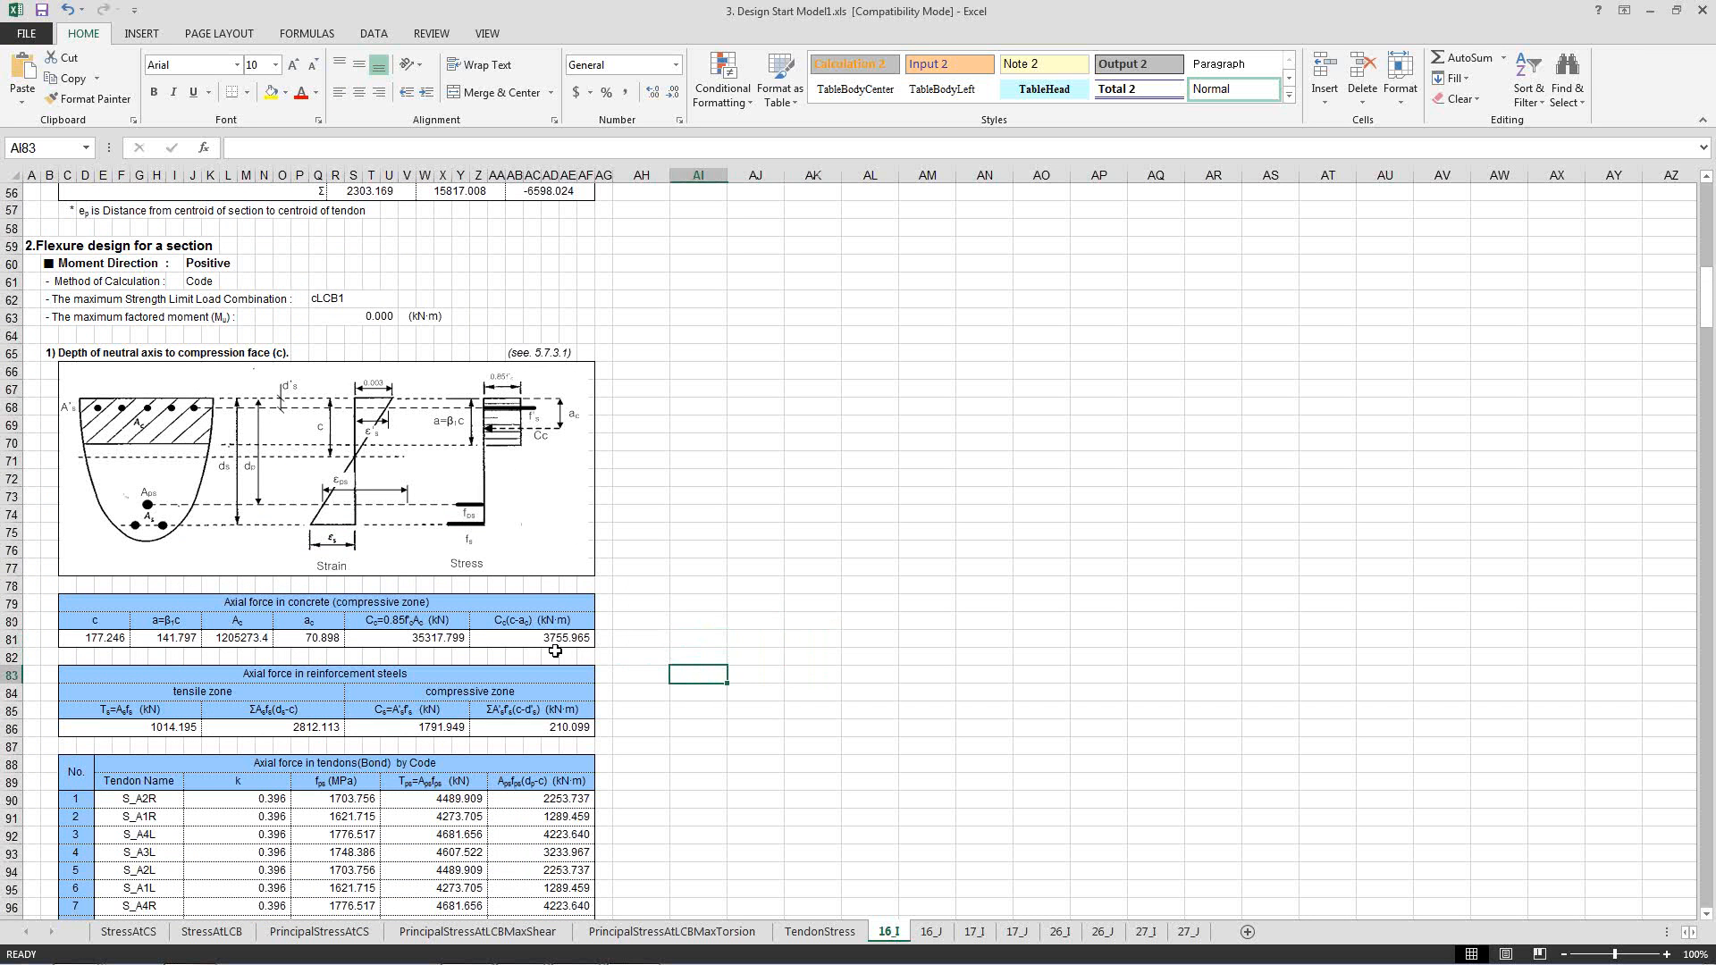
drag(281, 605, 342, 648)
click(391, 640)
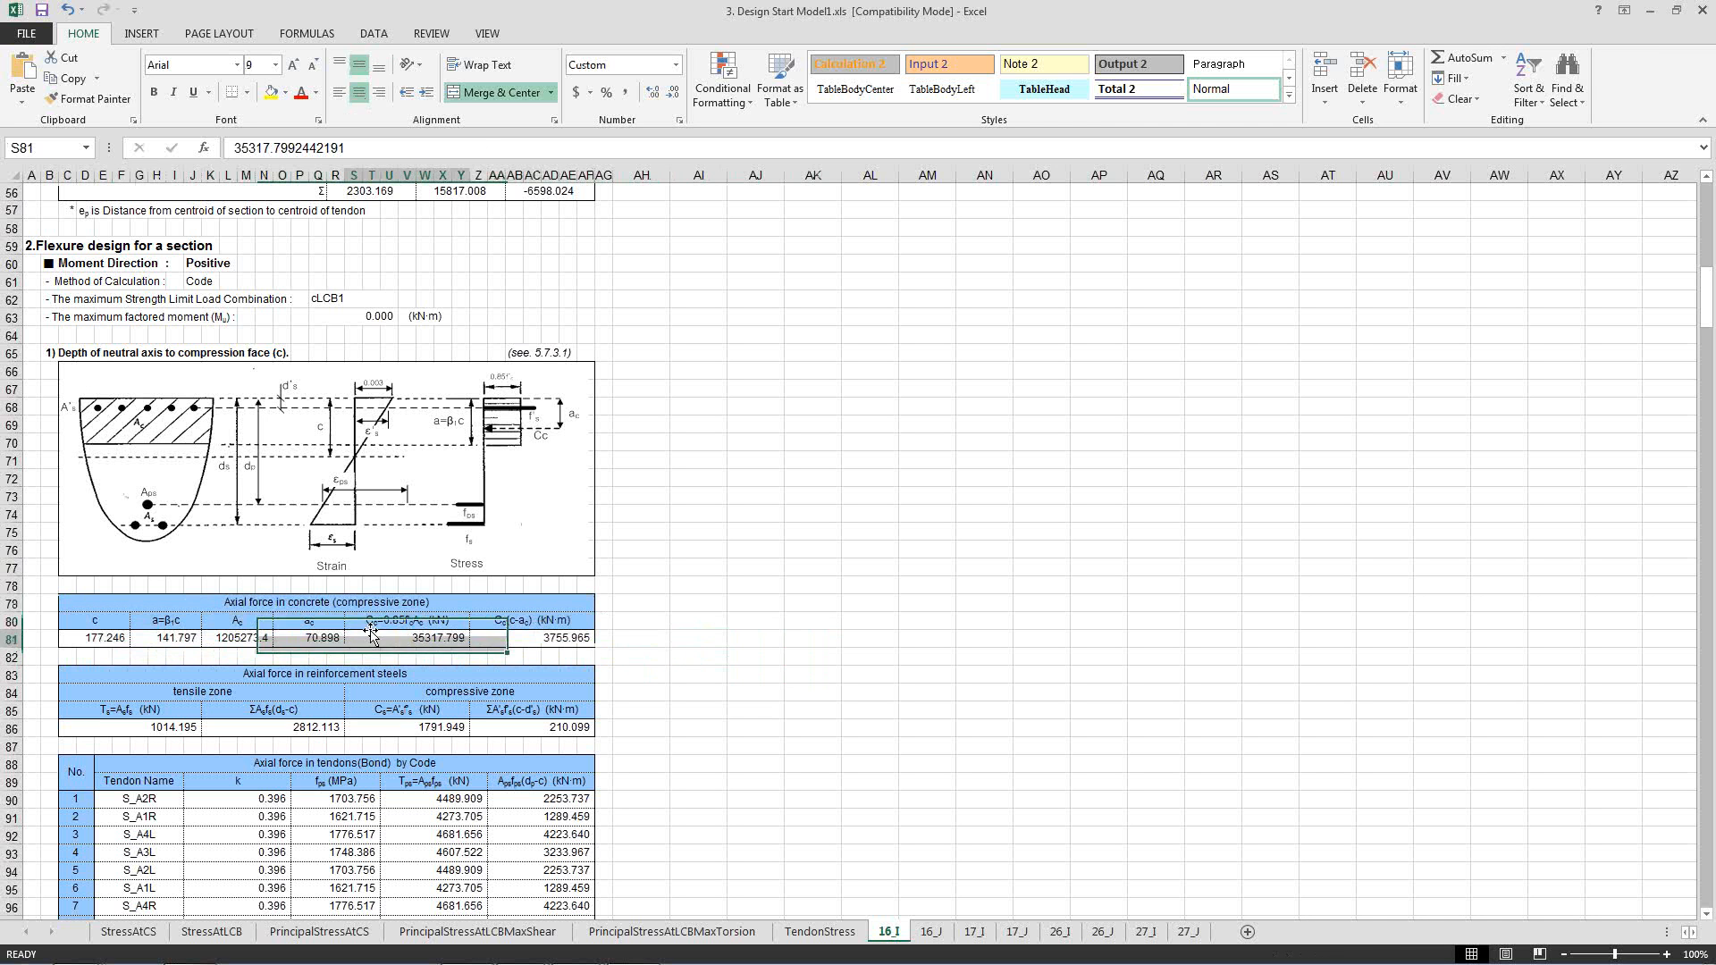
click(790, 713)
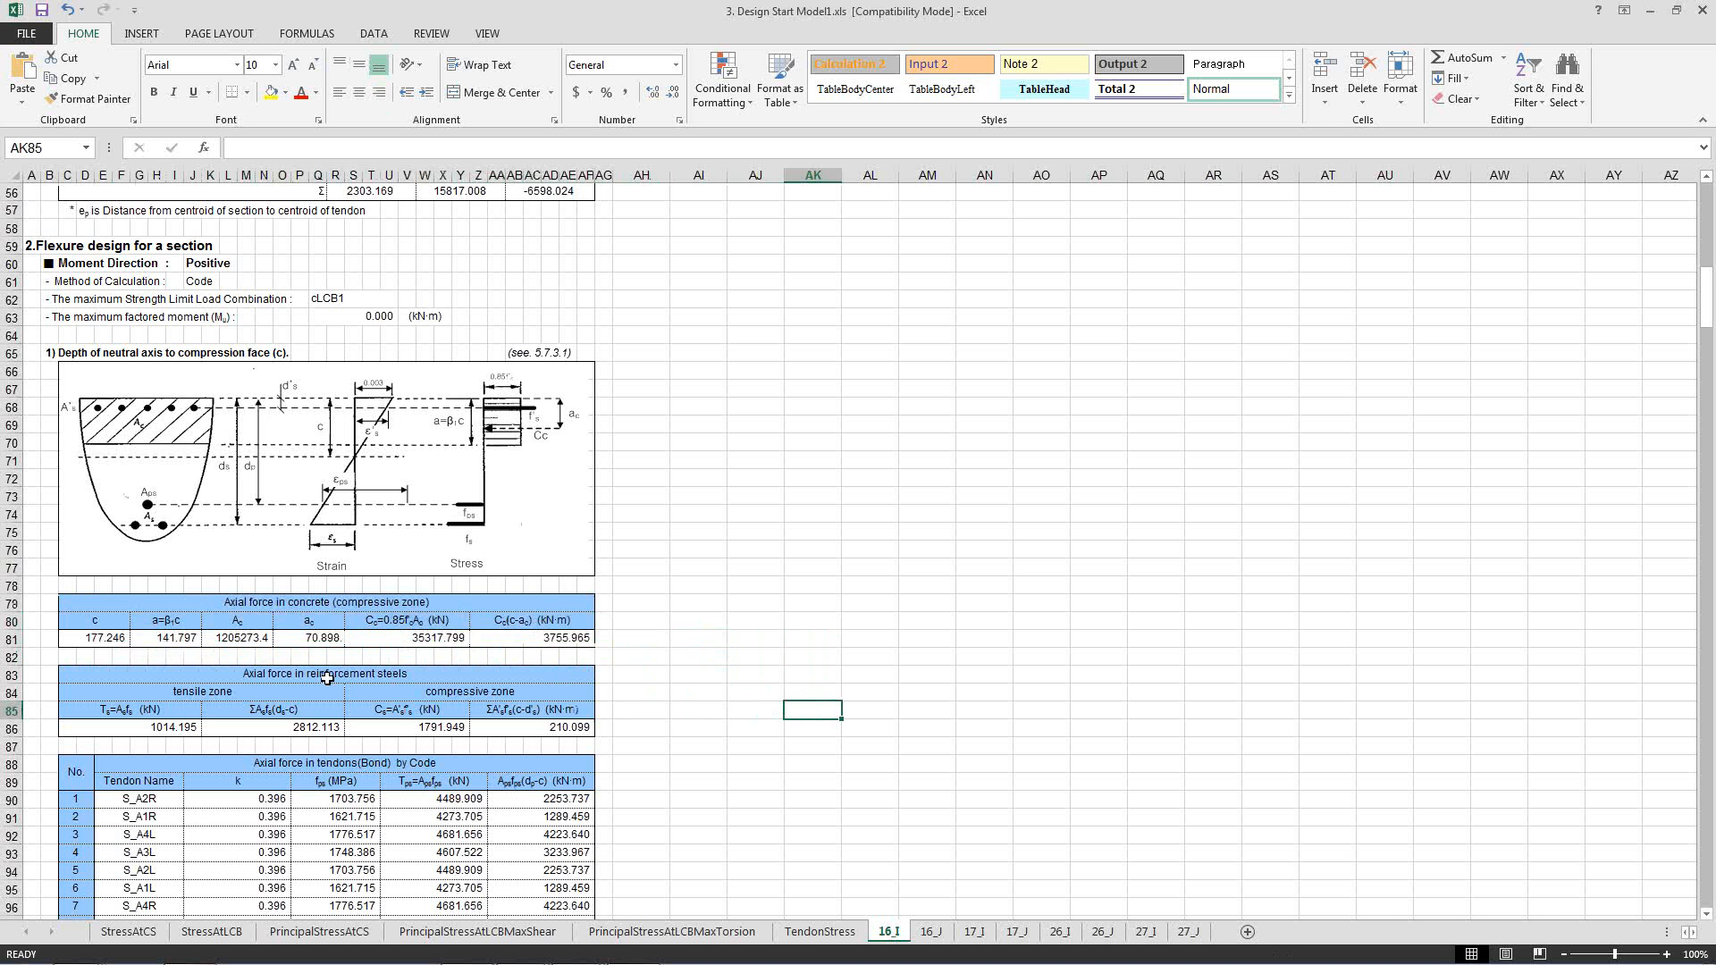
click(697, 715)
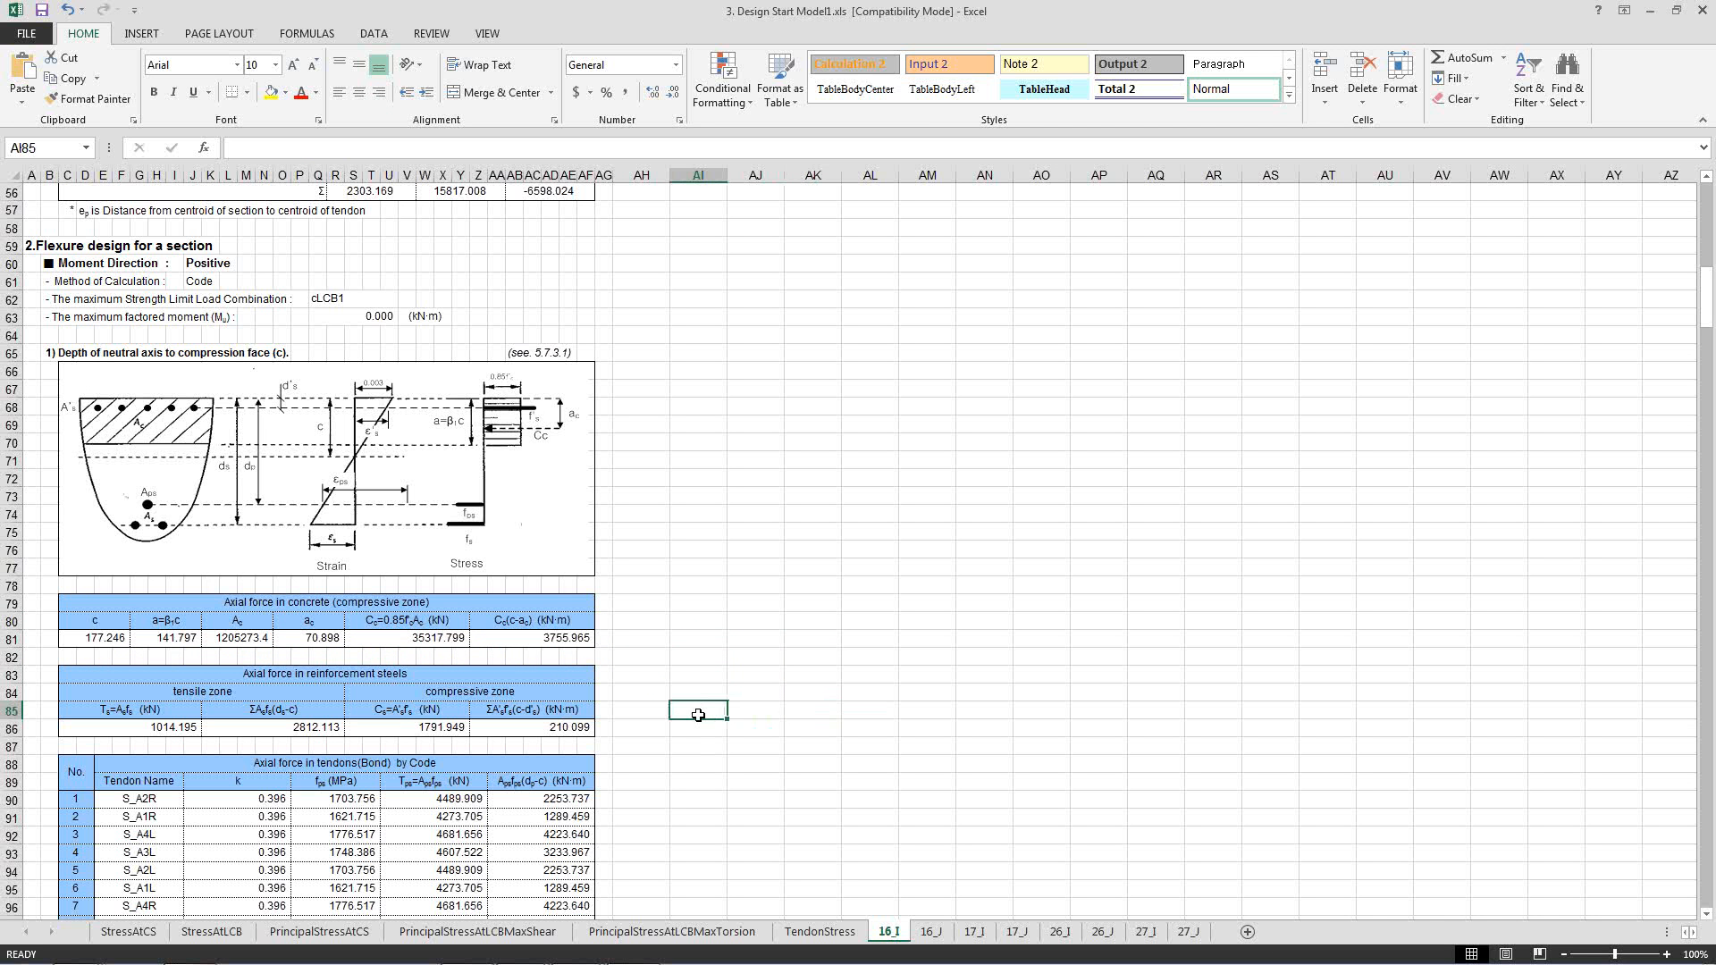
Review the positive-moment axial forces in the bonded tendons and the compression and tensile force balance.
scroll(698, 715, down, 2)
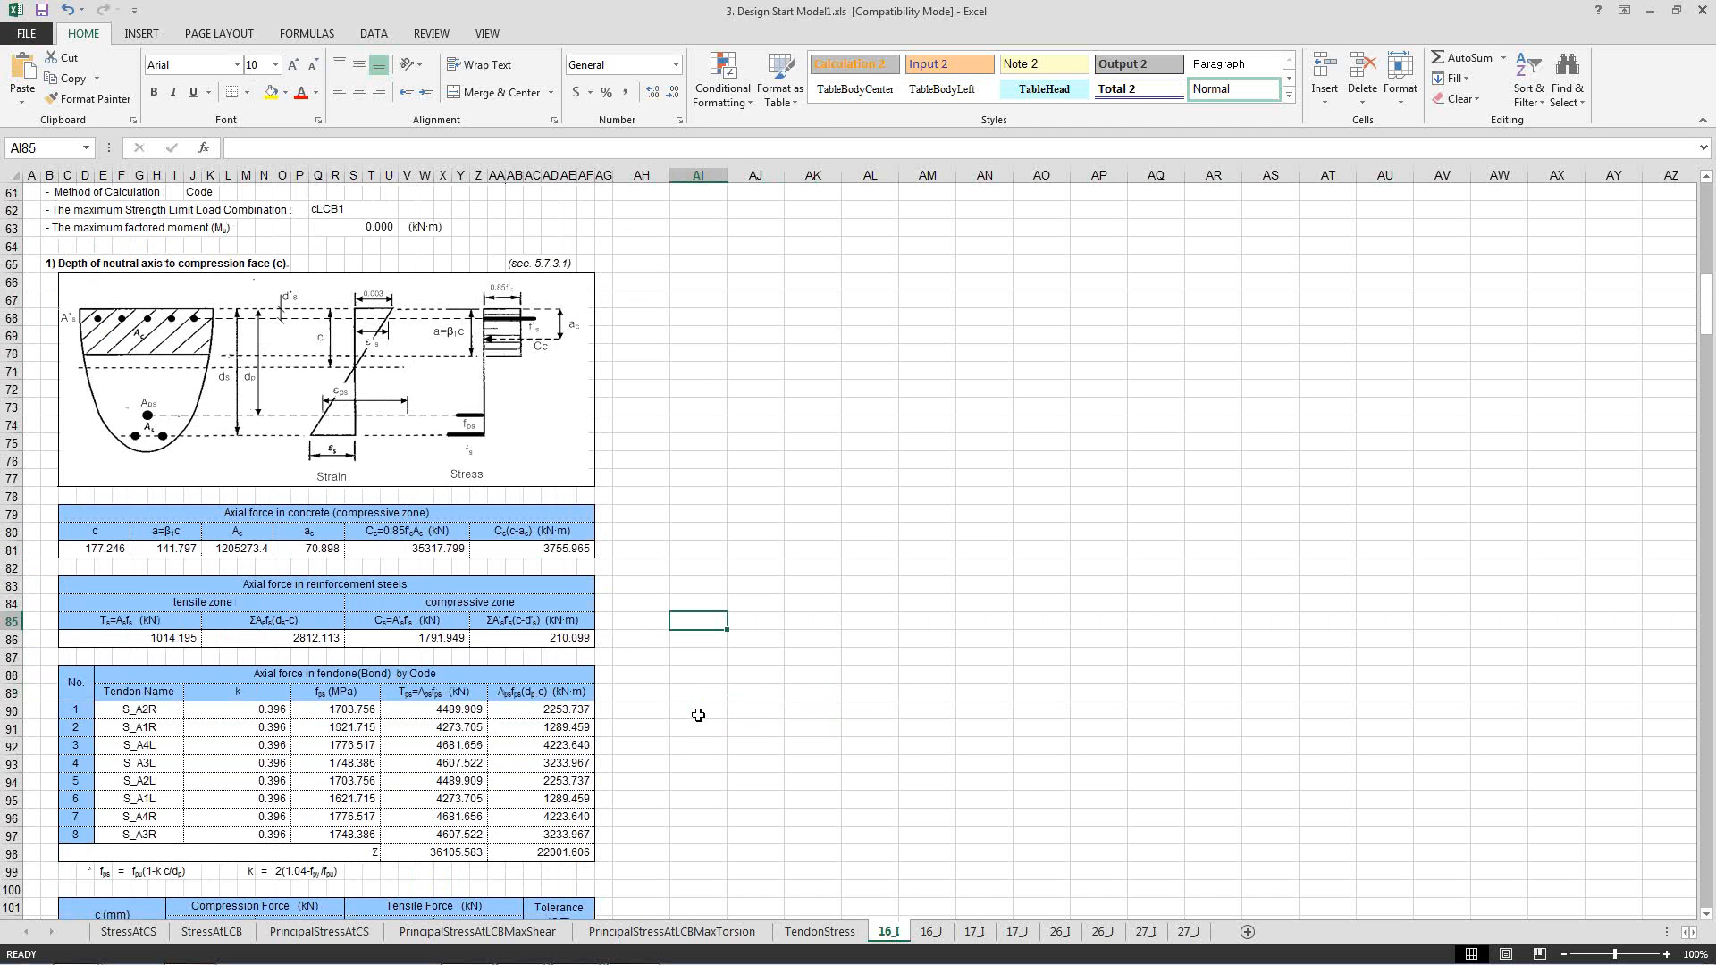
scroll(698, 715, down, 3)
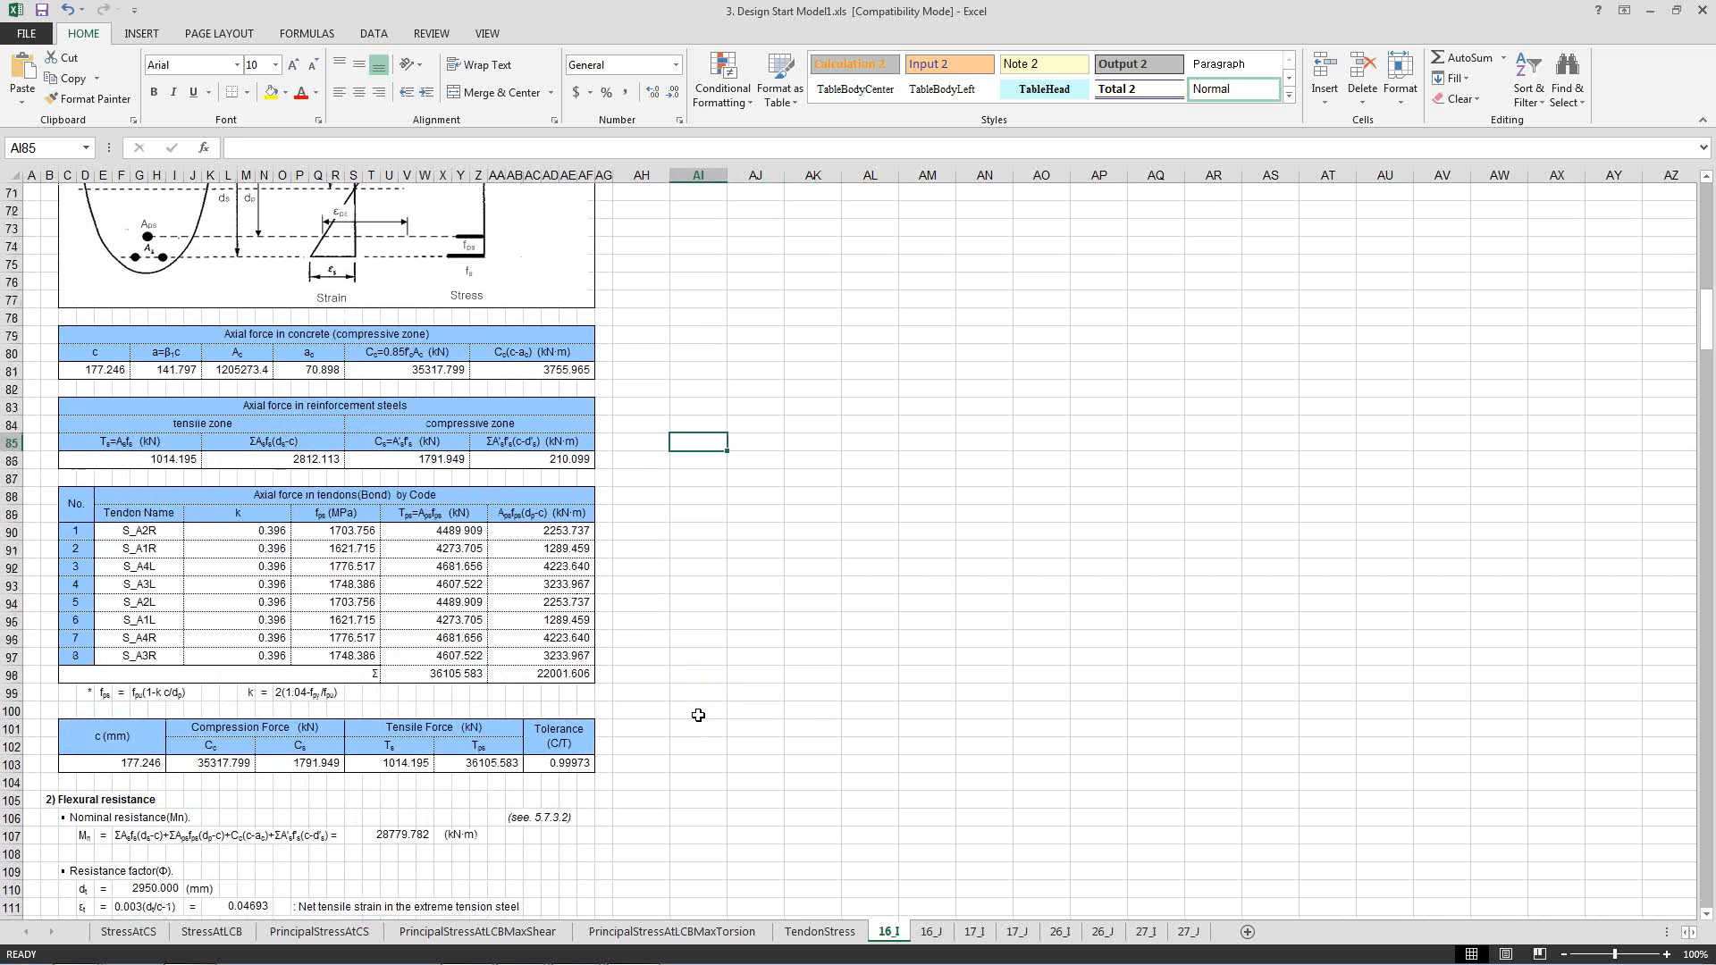
scroll(698, 715, down, 3)
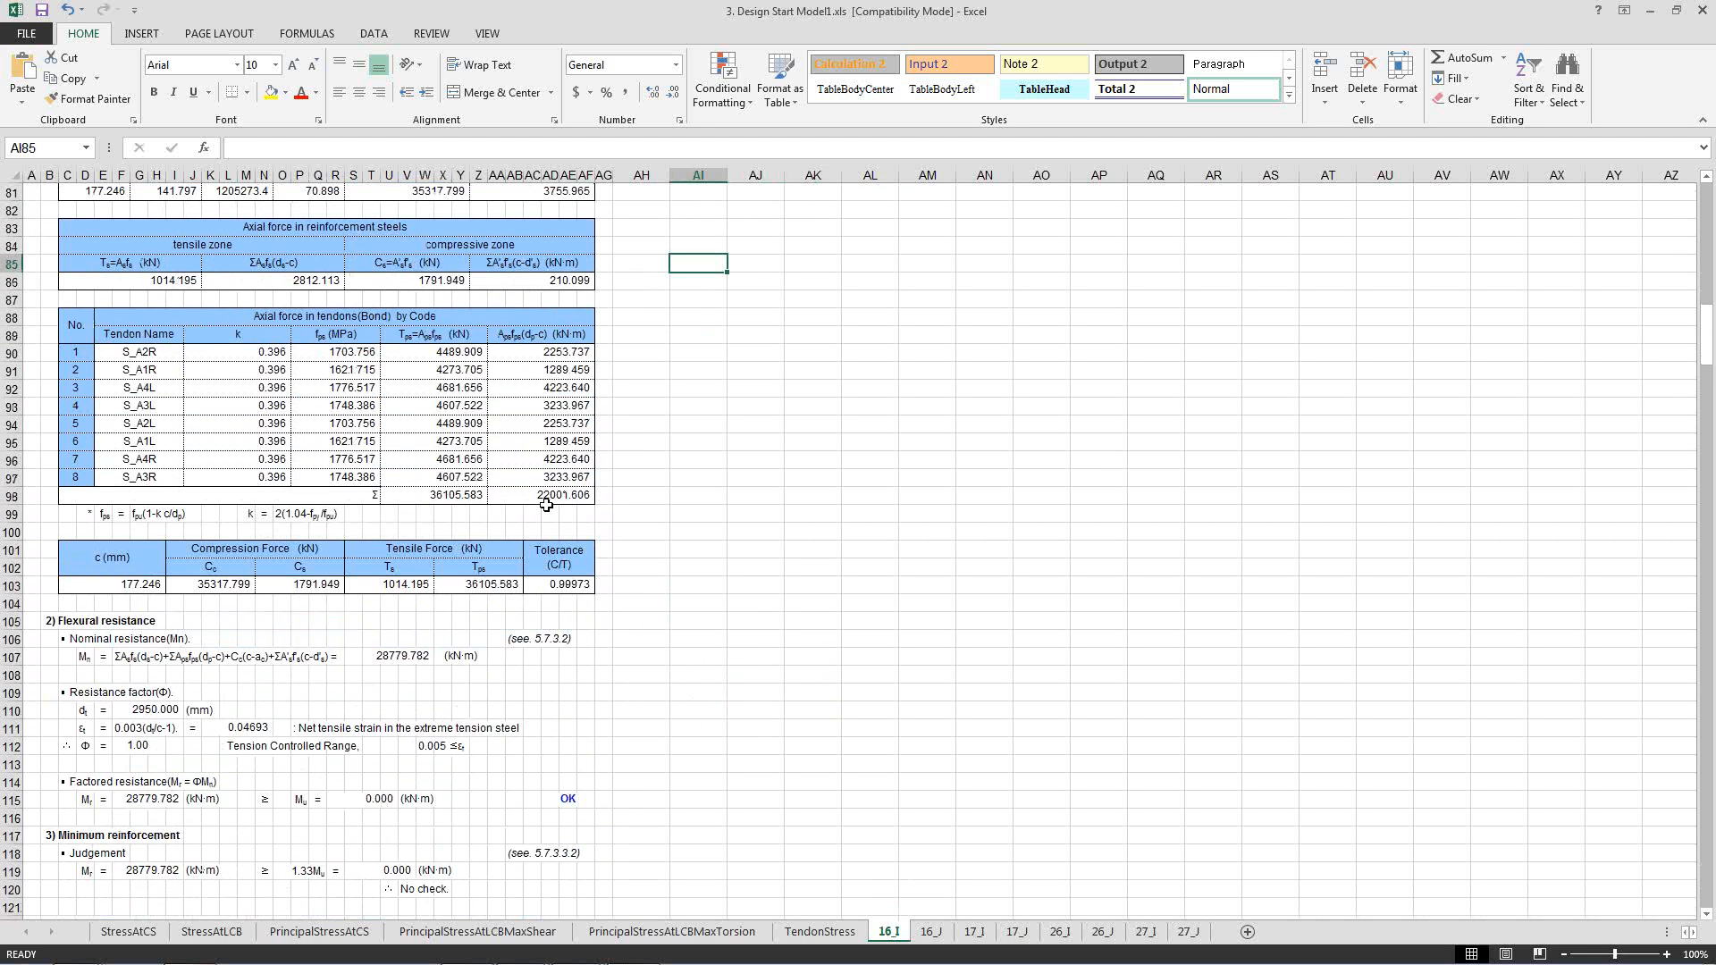
click(695, 571)
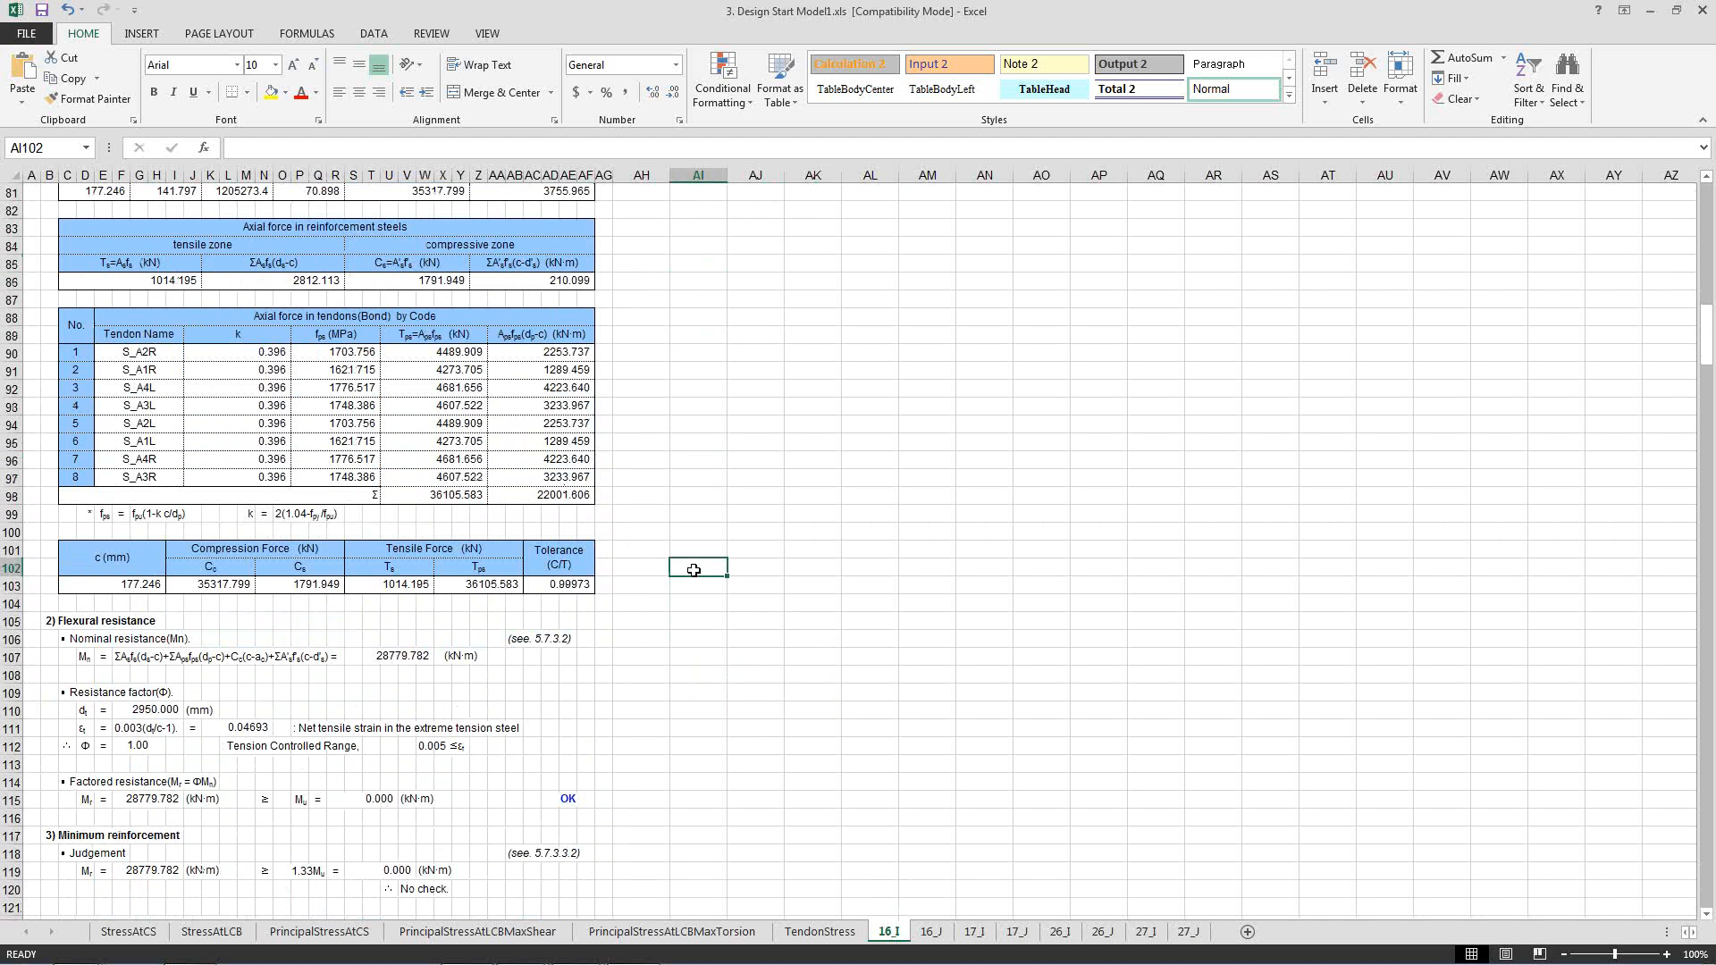
Examine the positive-moment flexural resistance check and the code clause 5.7.3.2 cited for nominal resistance.
scroll(694, 570, down, 6)
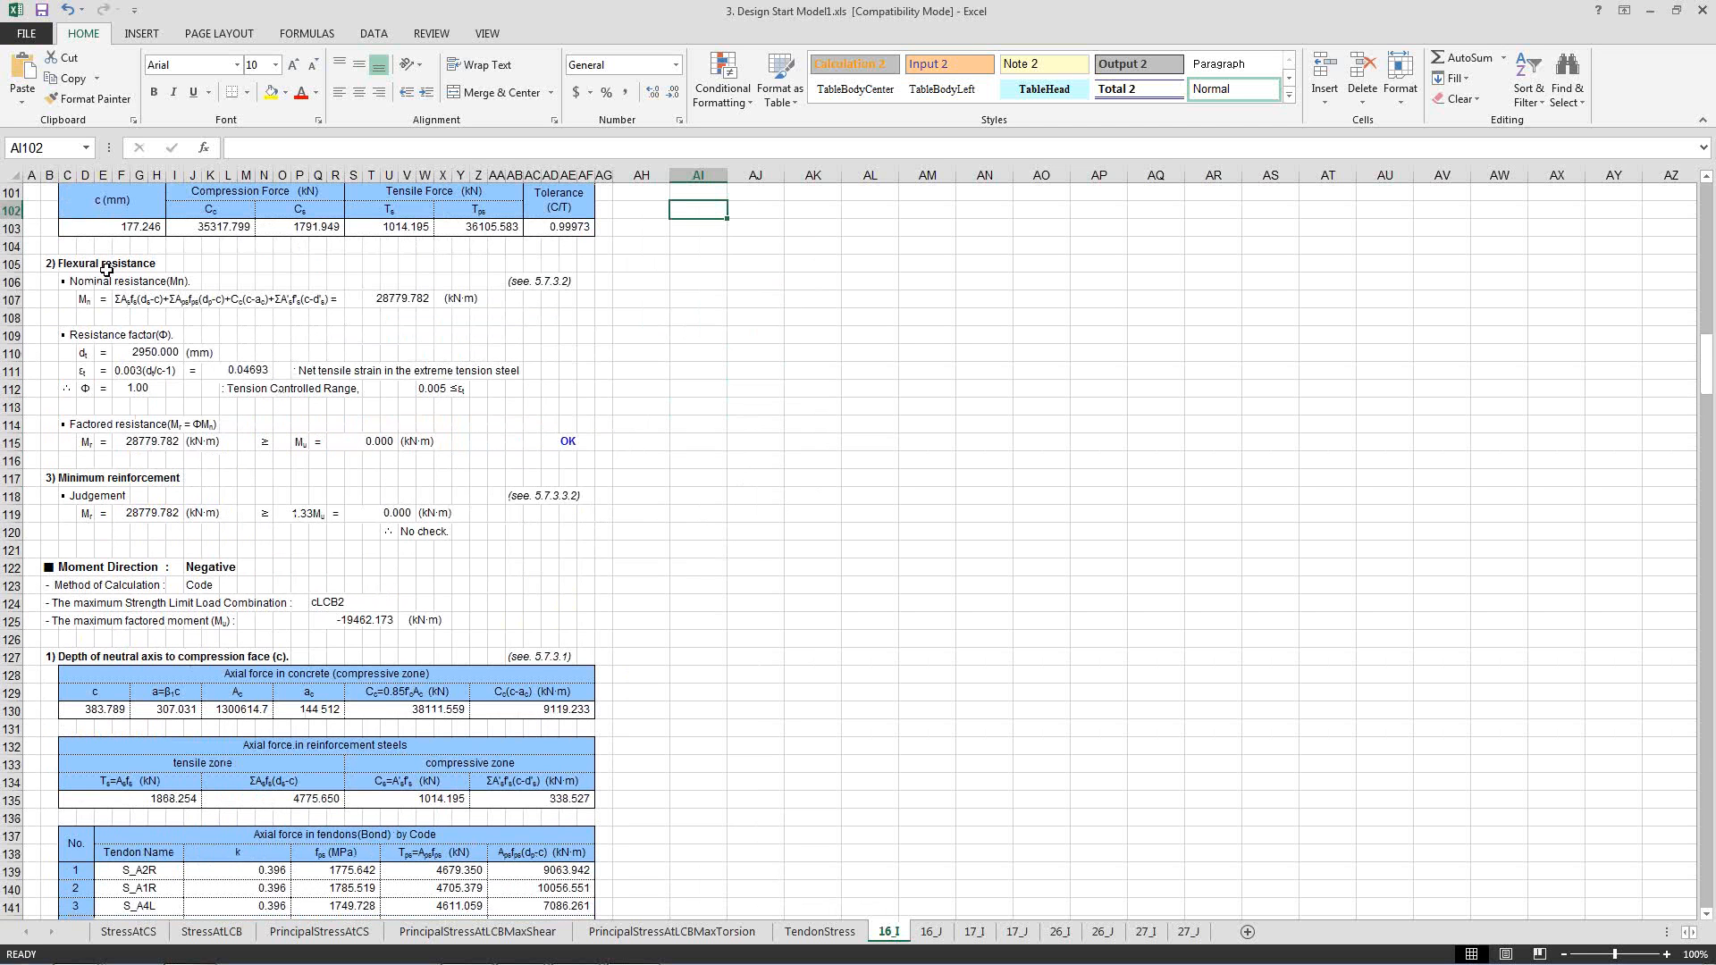
click(97, 264)
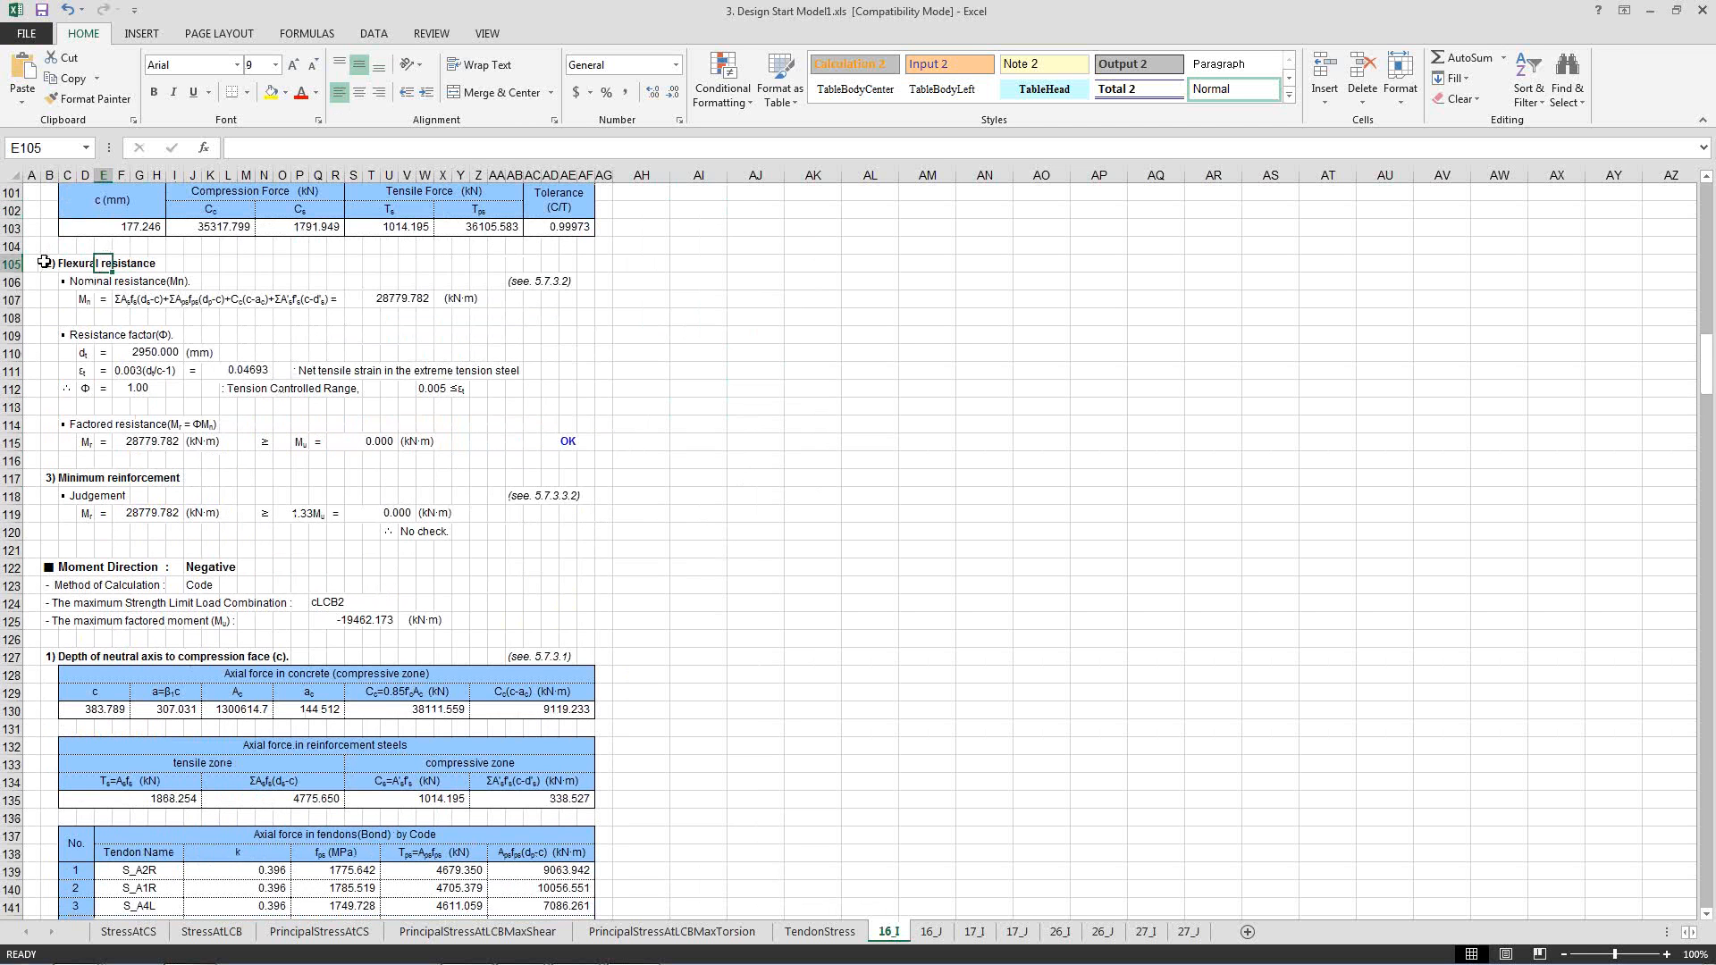
click(551, 281)
click(602, 300)
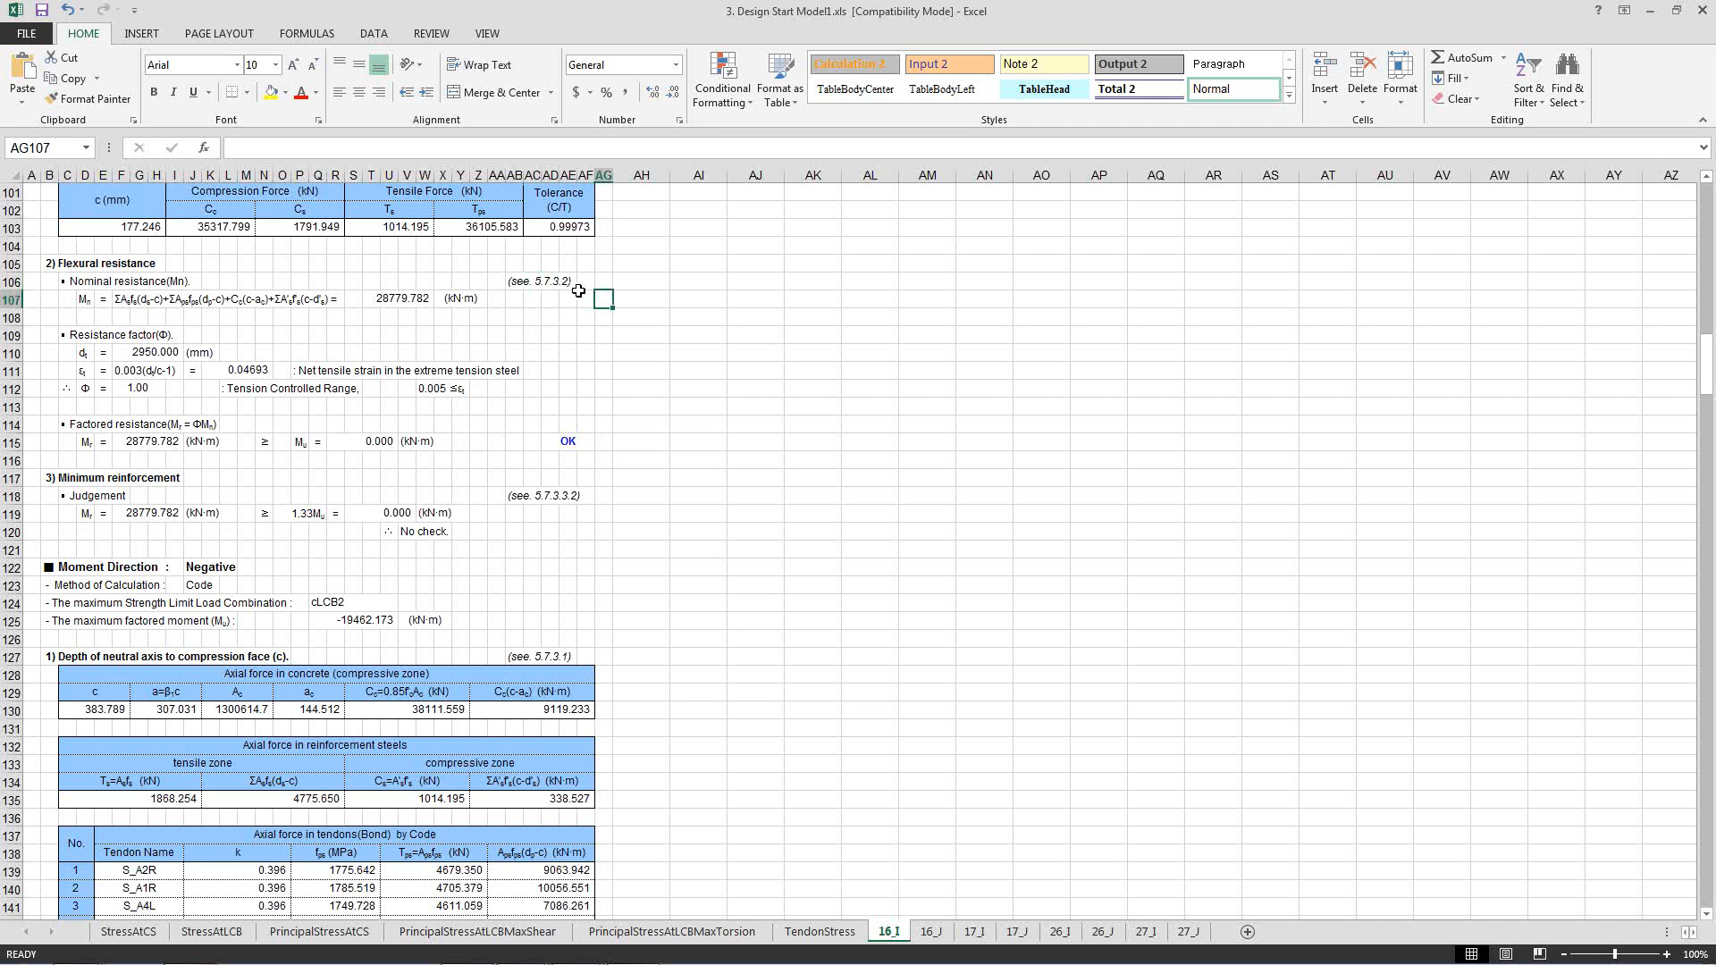
click(565, 282)
click(659, 284)
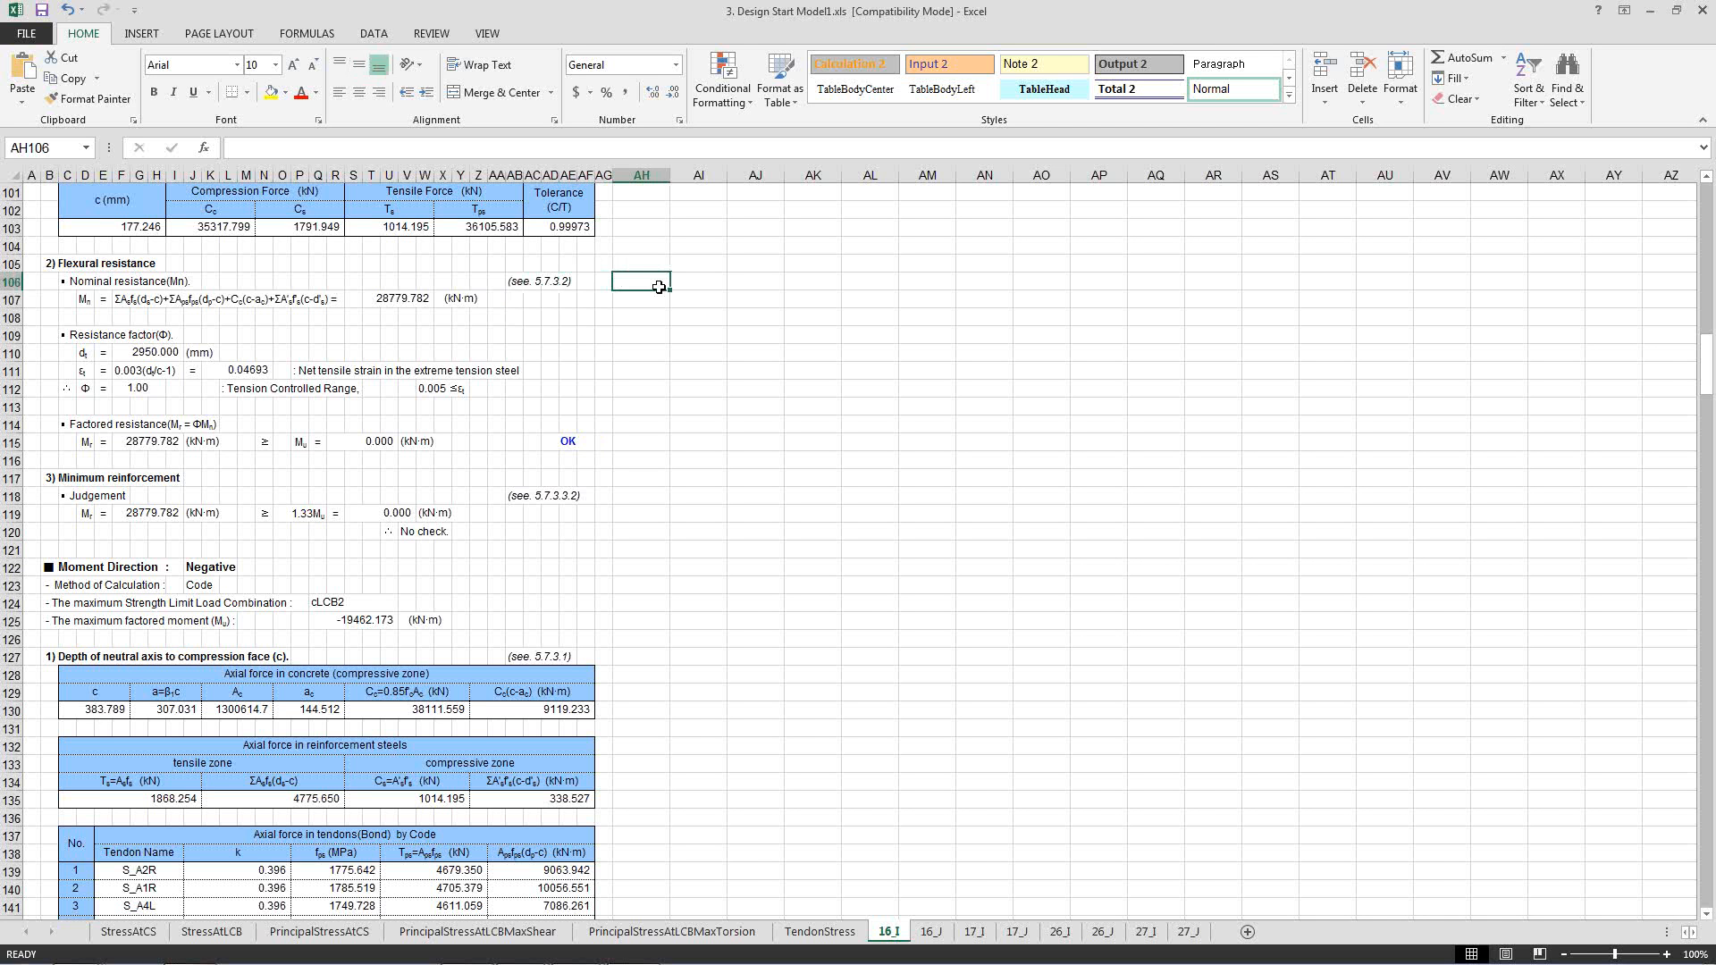
click(535, 301)
drag(517, 307, 562, 300)
click(563, 310)
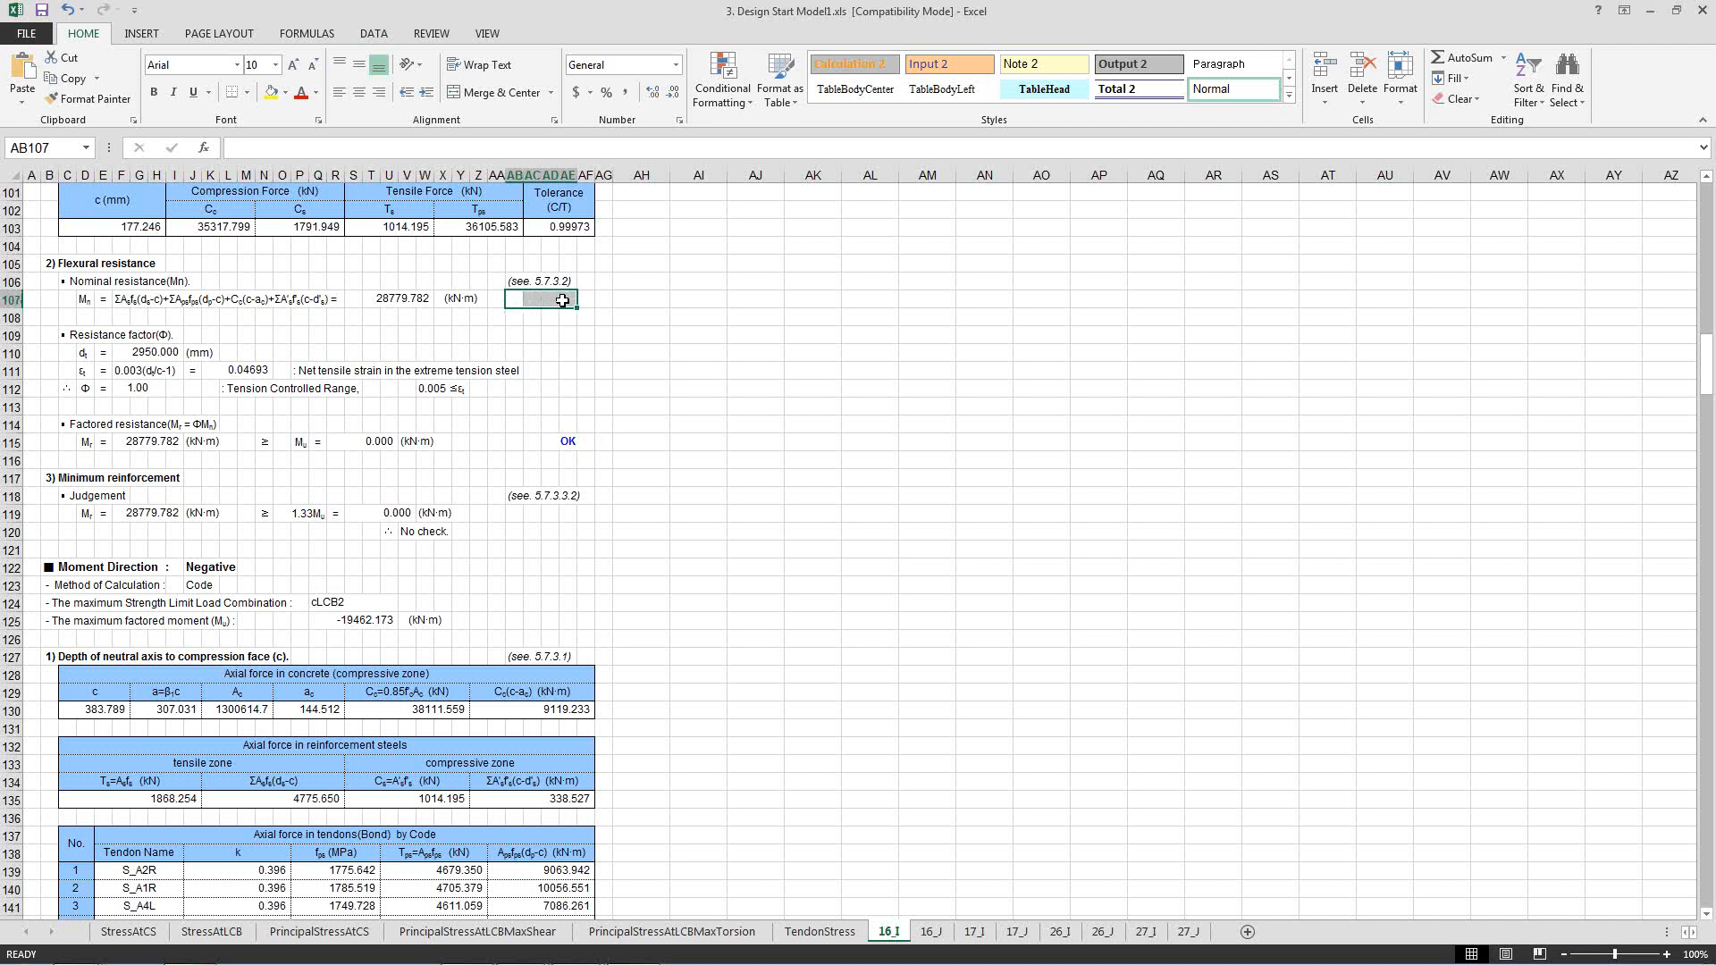
click(636, 321)
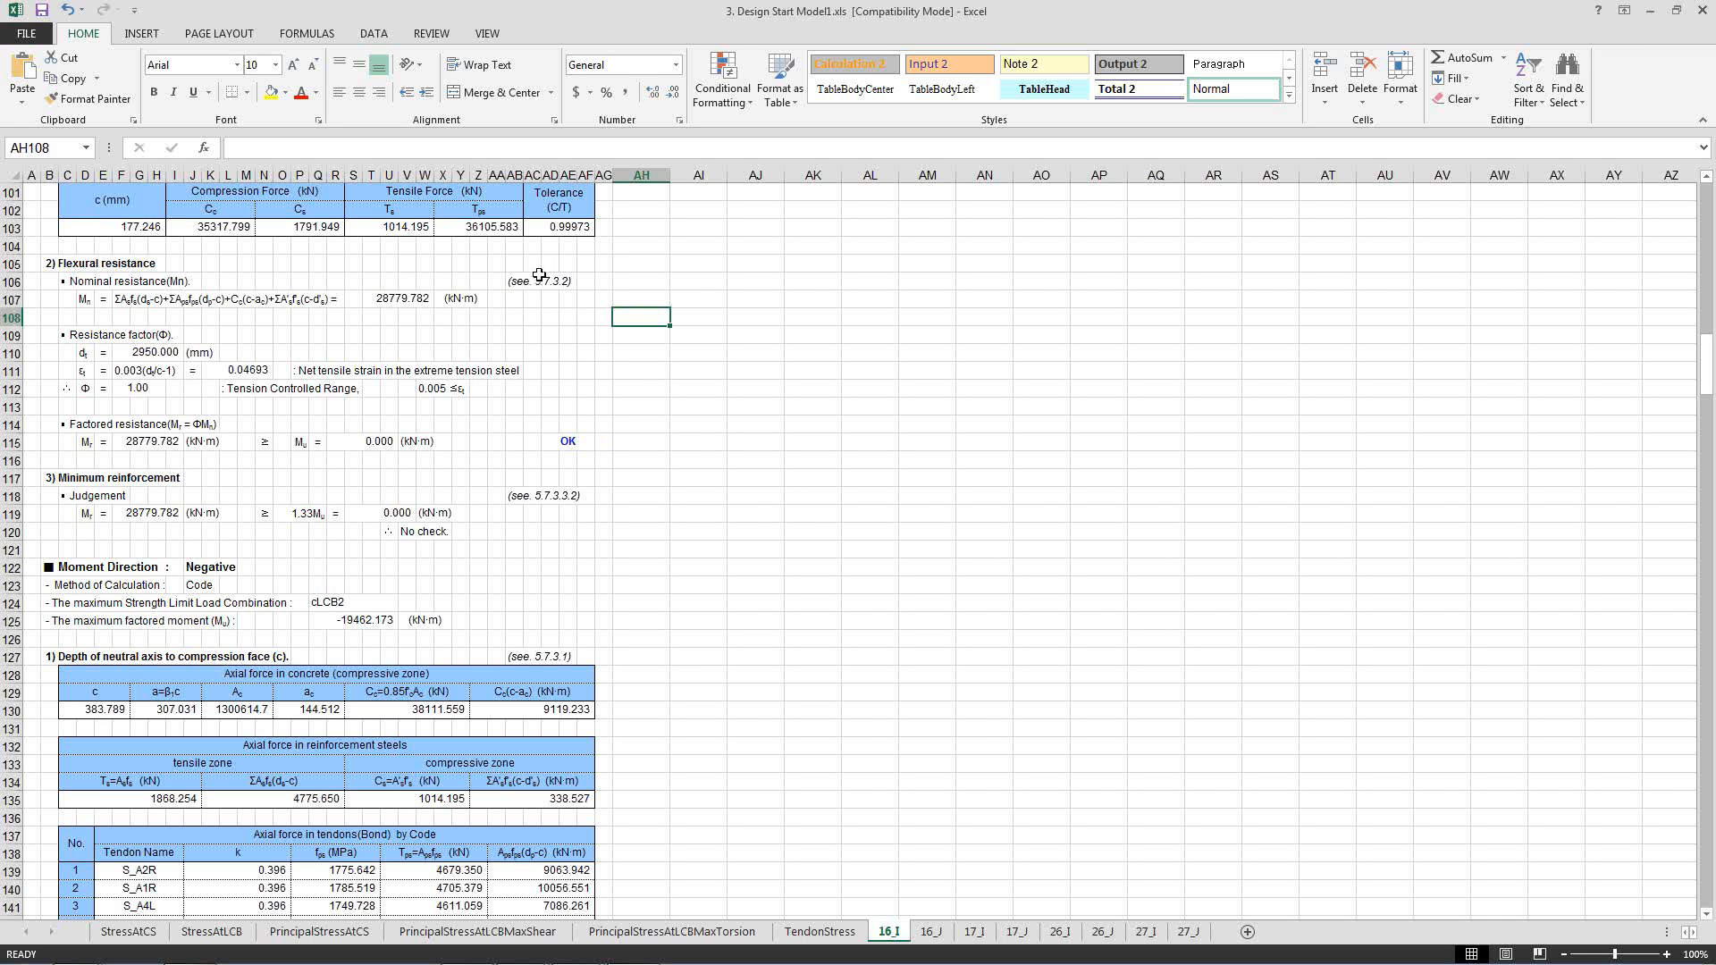
click(528, 281)
Review the negative-moment flexure design, covering neutral axis depth, tendon forces, flexural resistance and minimum reinforcement.
scroll(499, 376, down, 5)
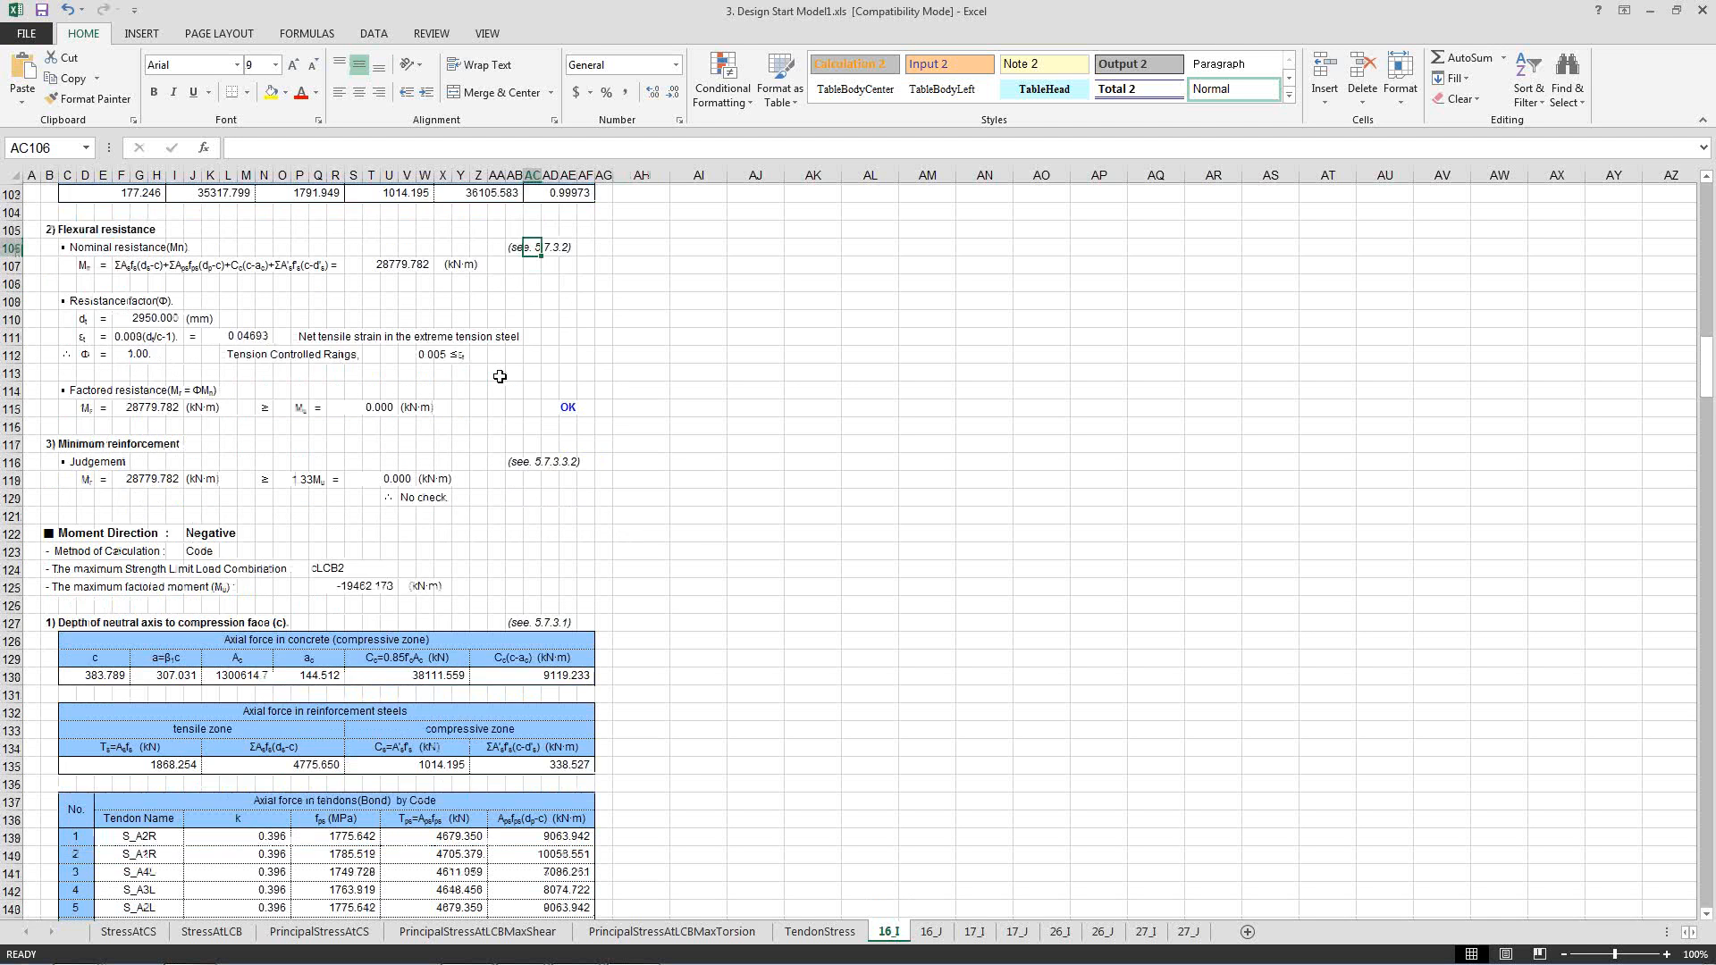
click(617, 401)
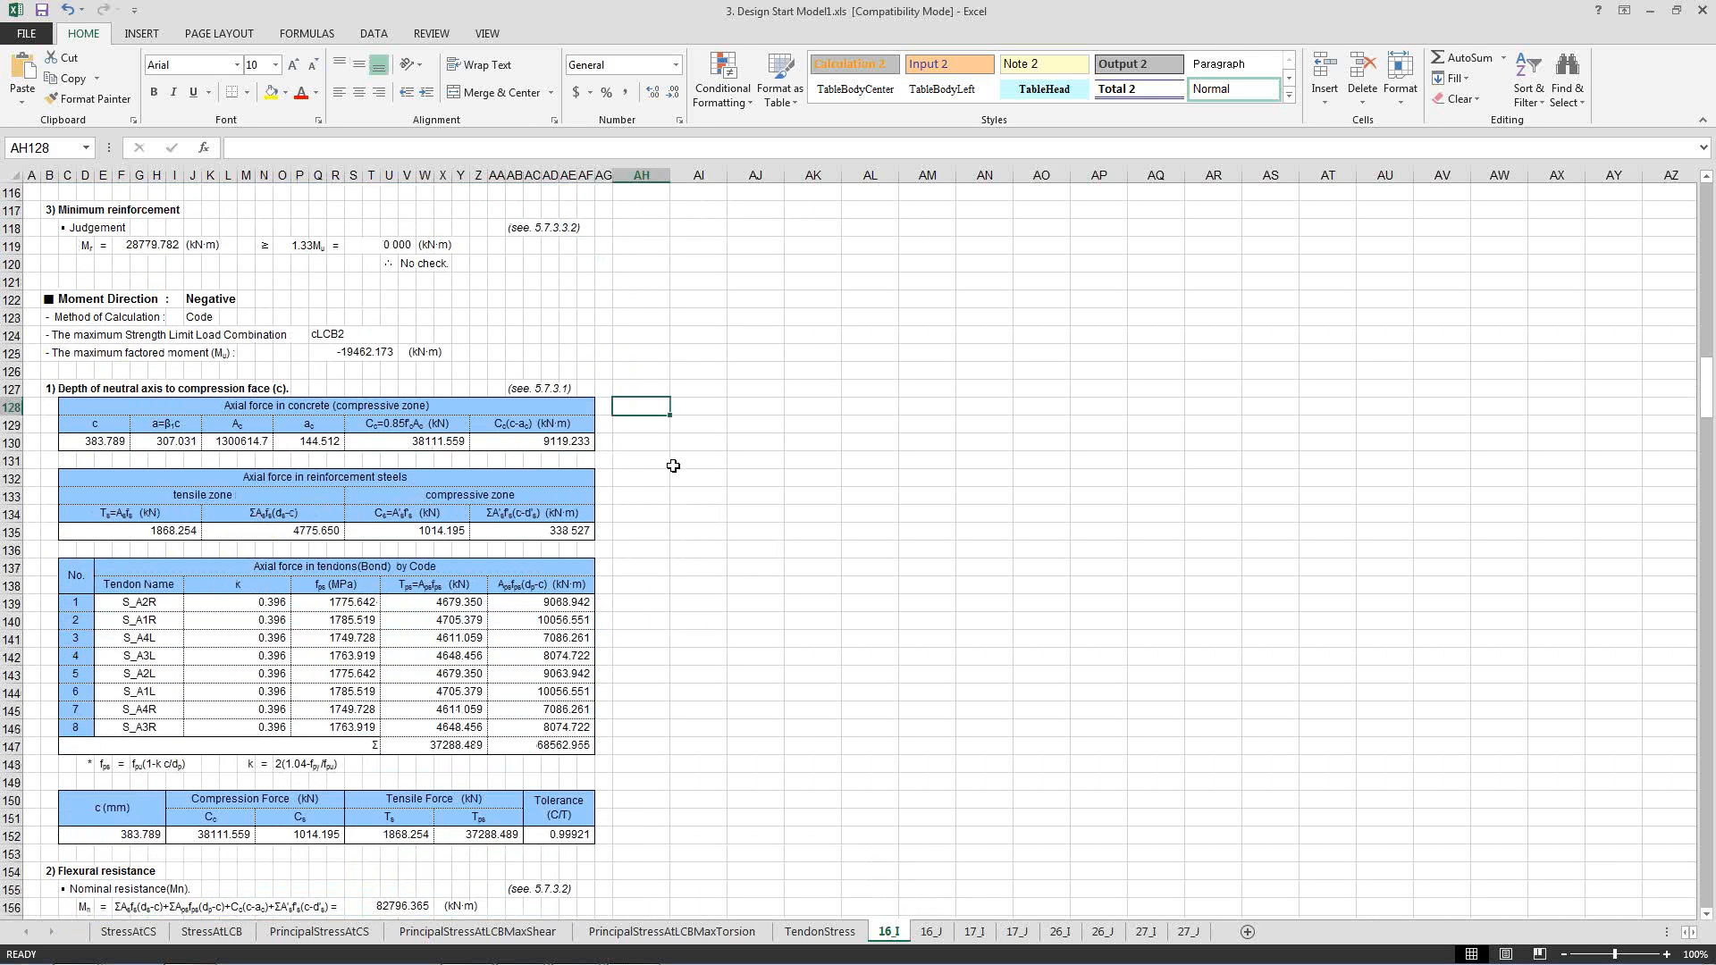
scroll(673, 465, down, 4)
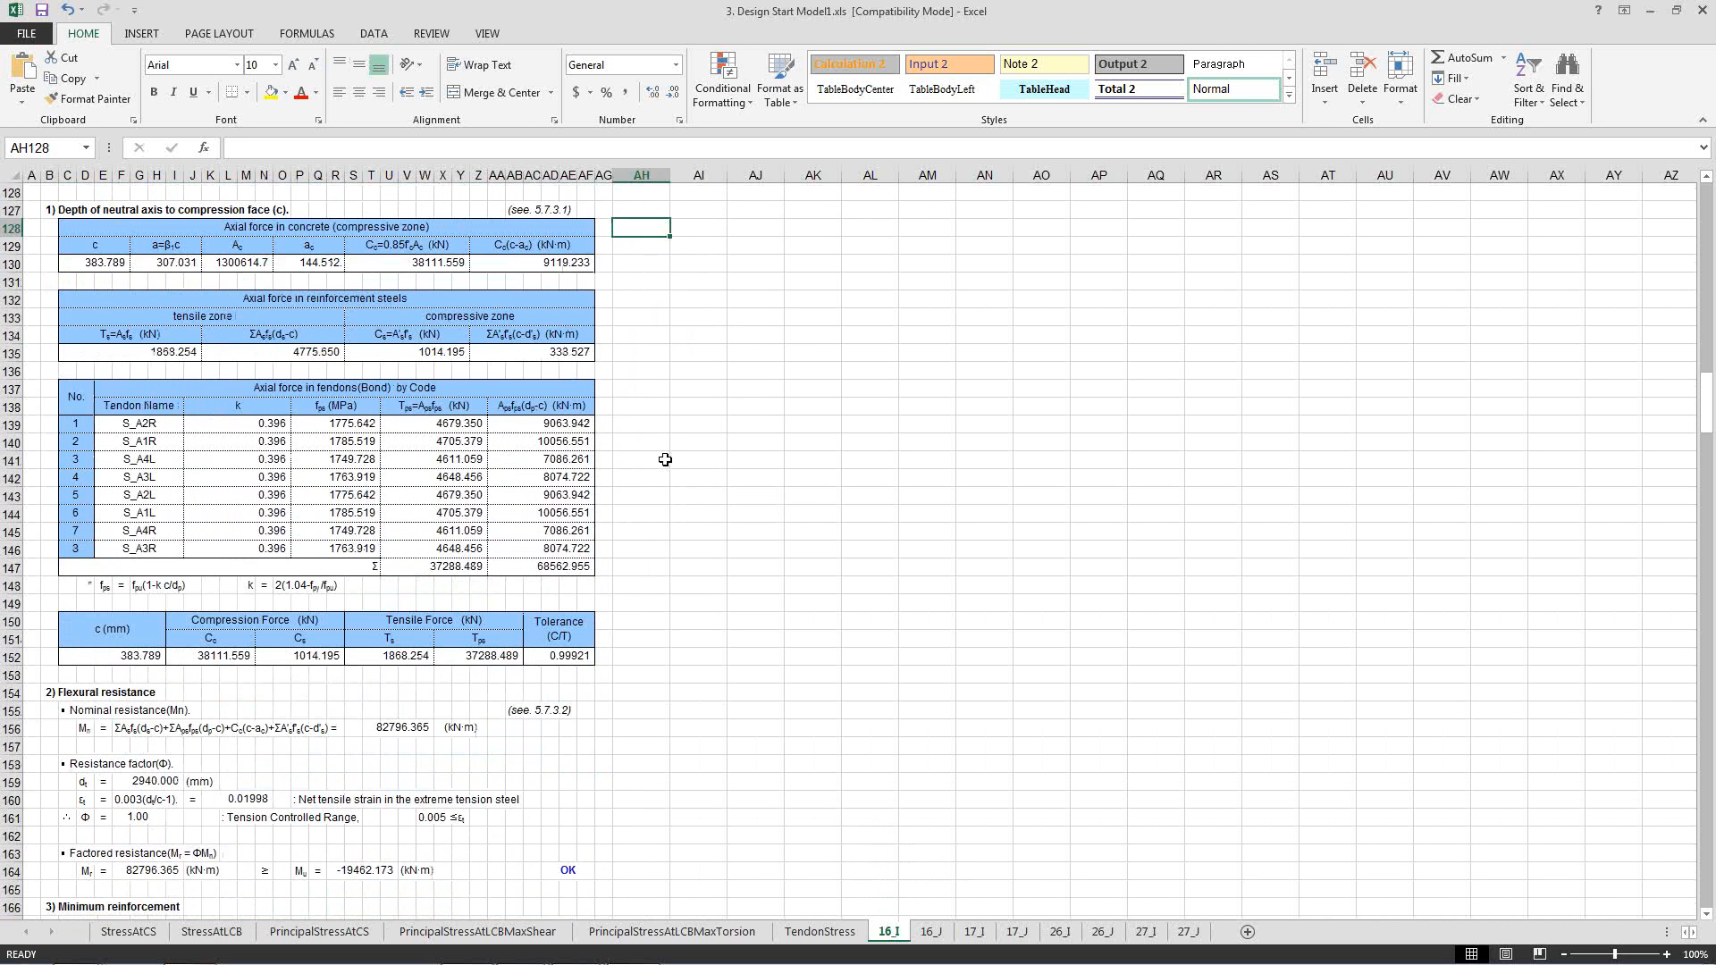
click(723, 570)
scroll(657, 587, down, 3)
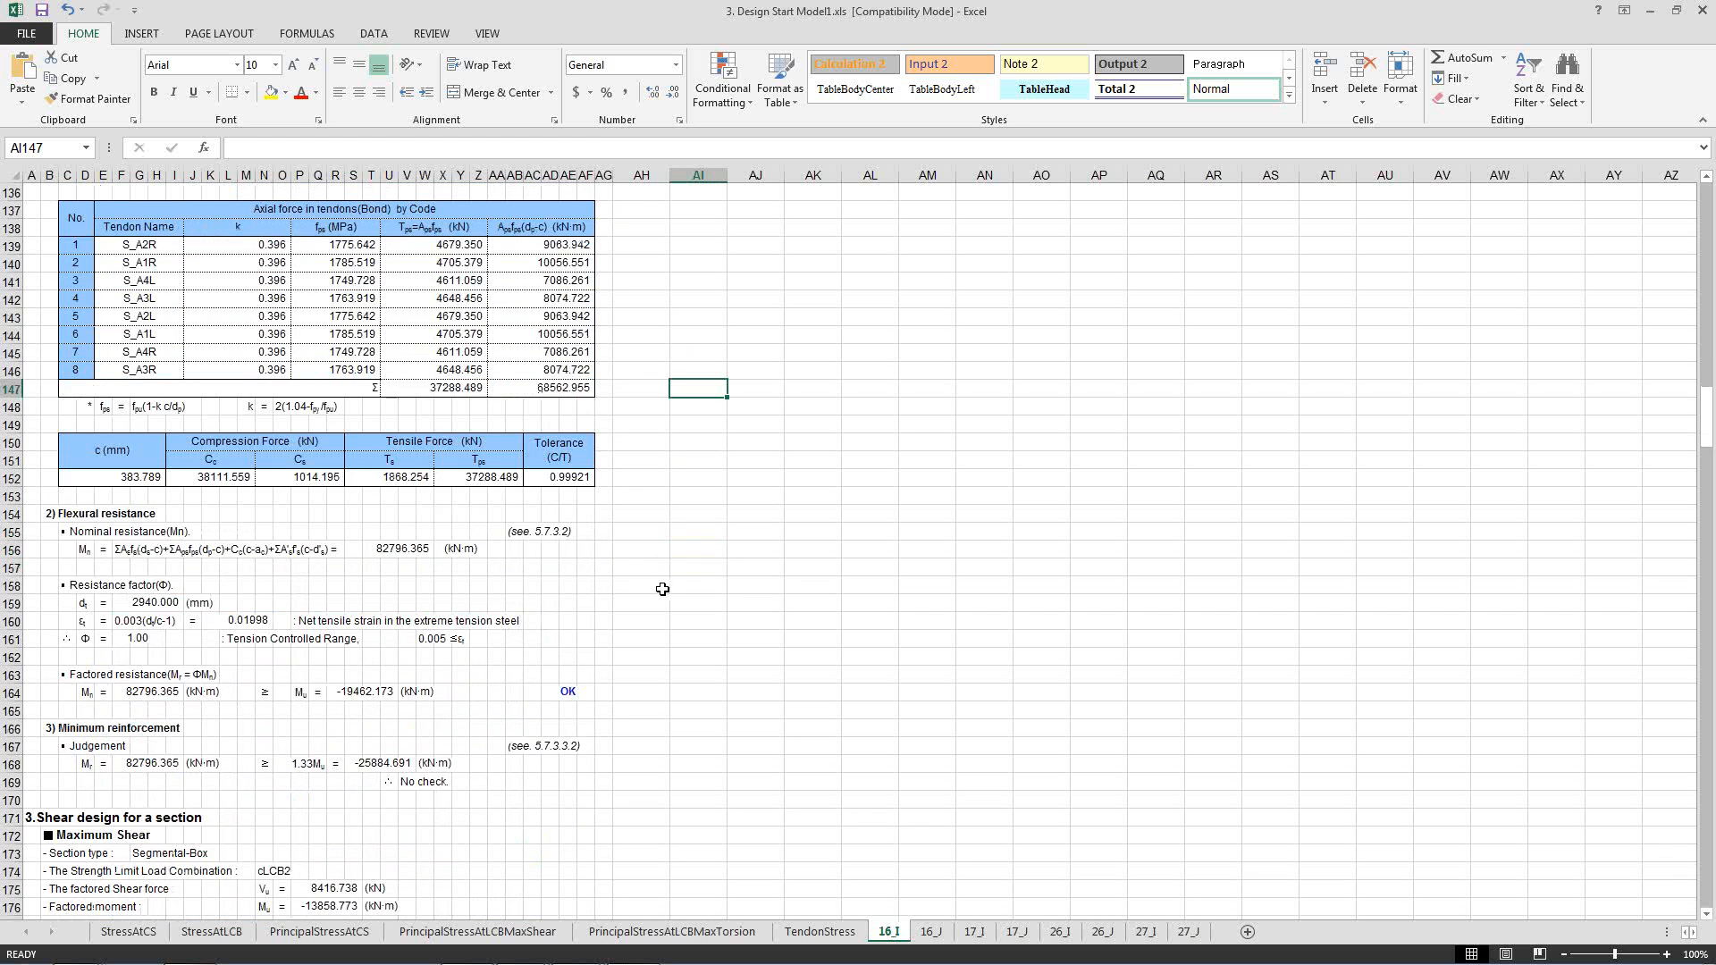
Review the maximum-shear design data and the effective depth calculation in the shear design section.
scroll(662, 588, down, 8)
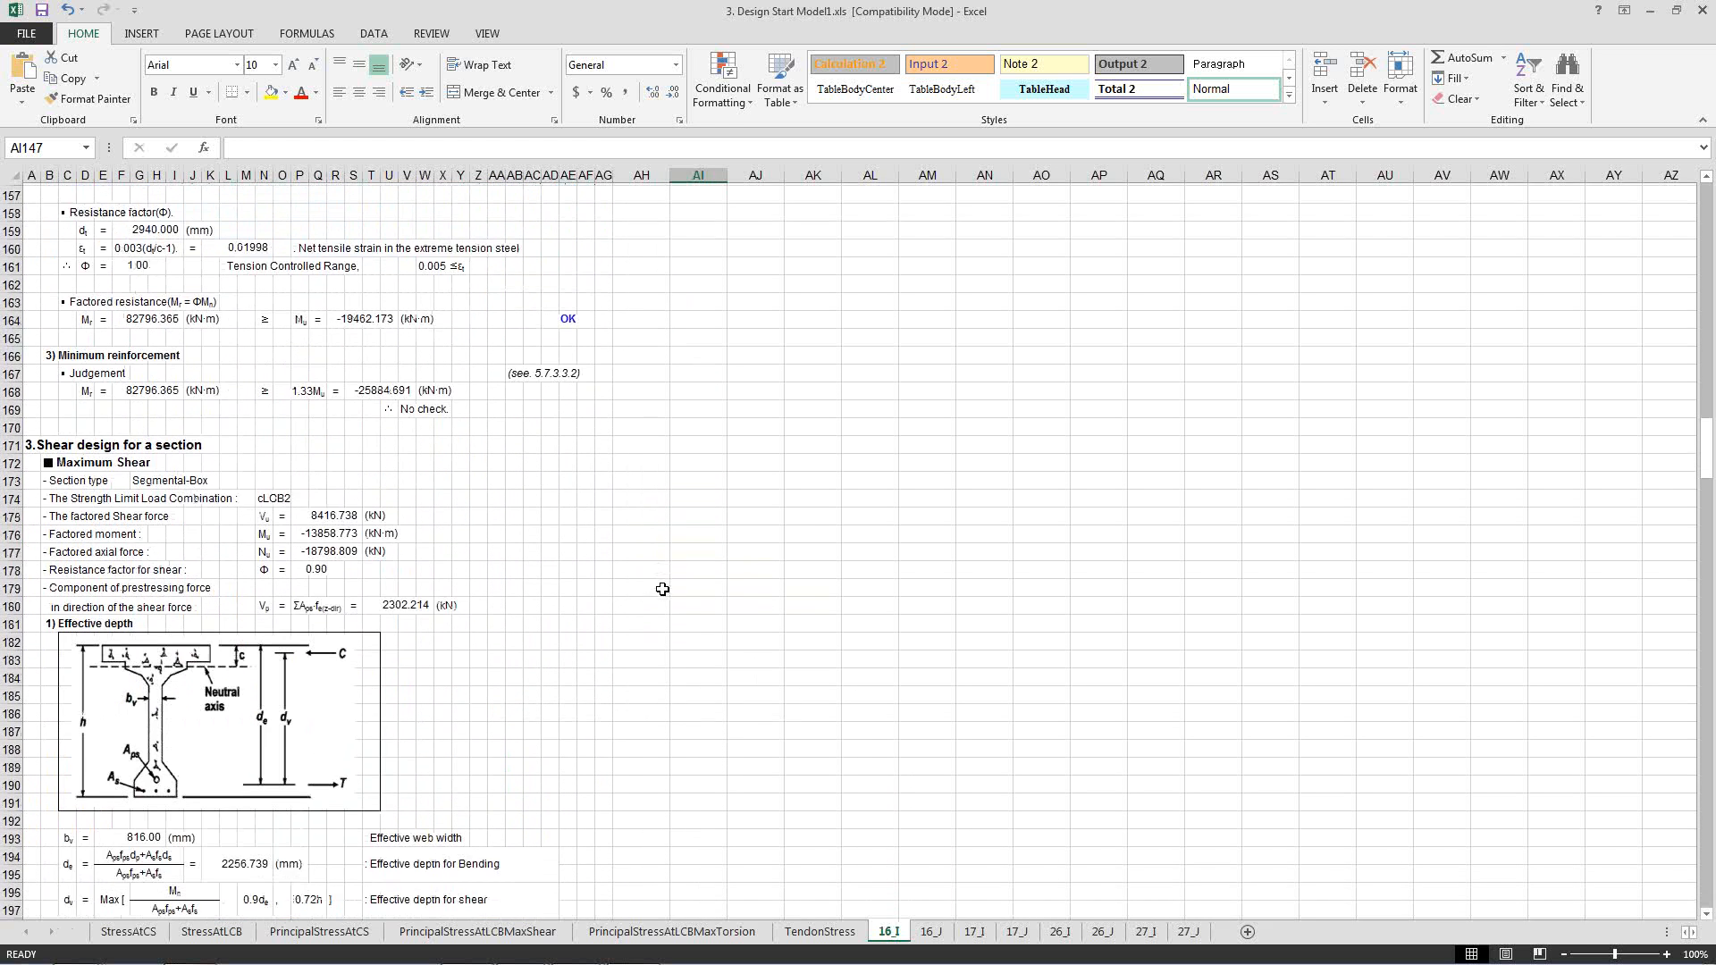
click(662, 589)
scroll(662, 589, down, 5)
scroll(662, 589, up, 3)
click(616, 565)
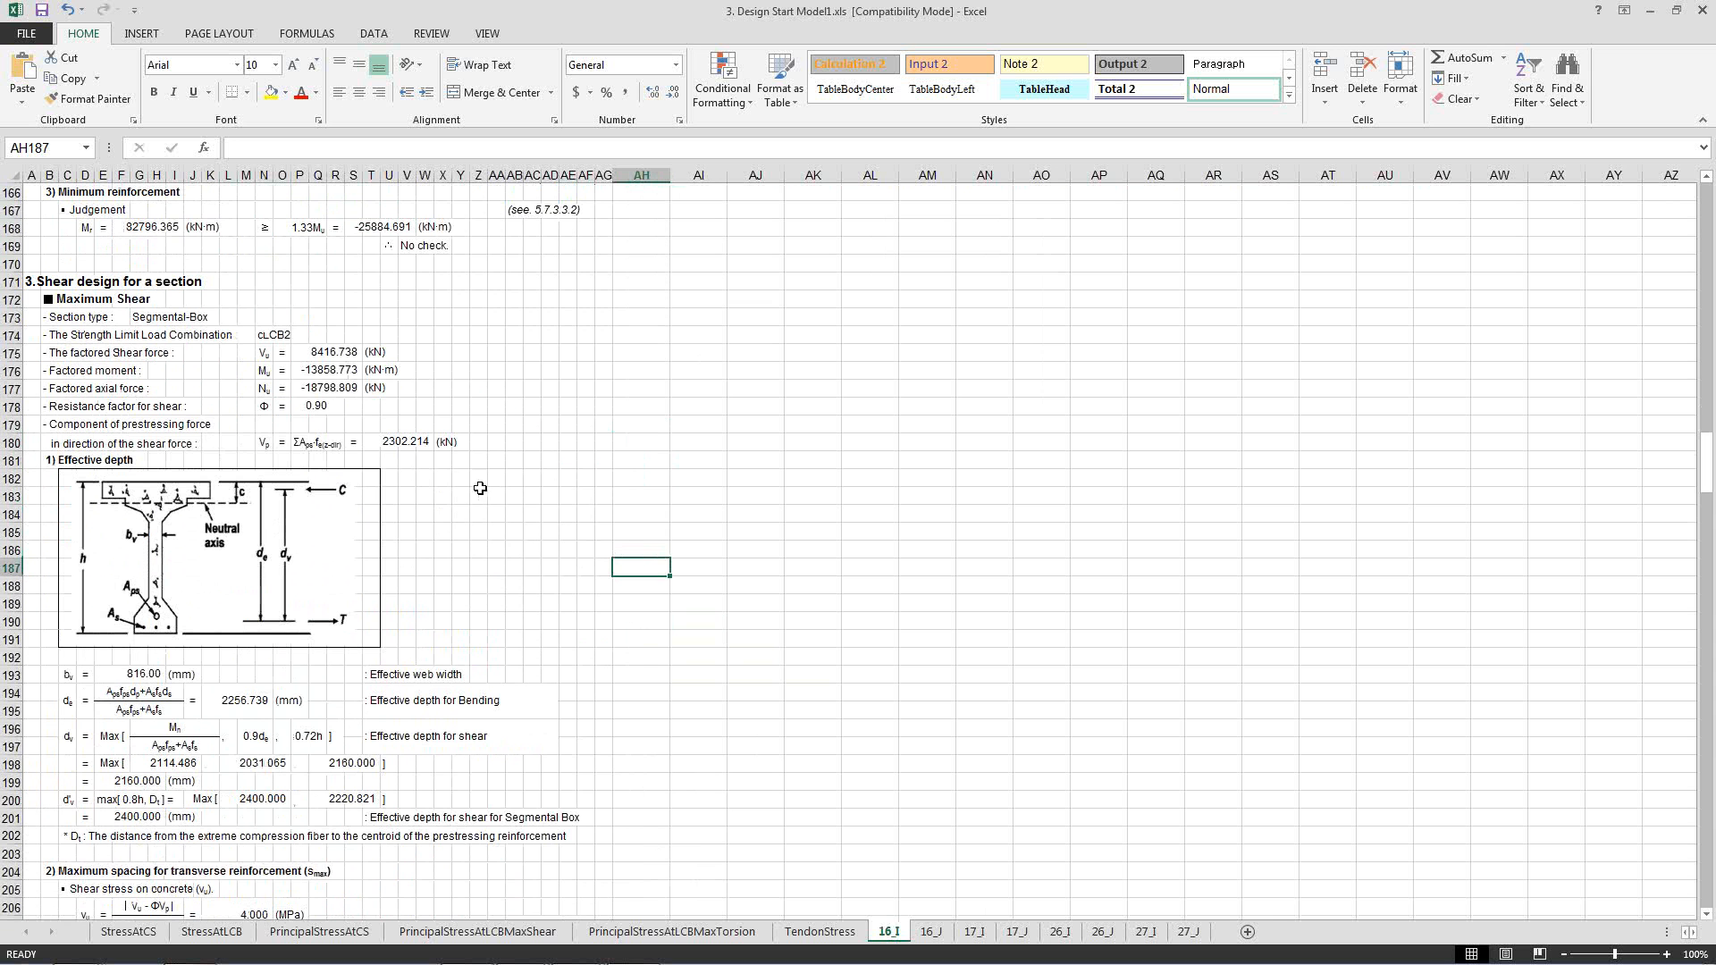
scroll(502, 582, down, 2)
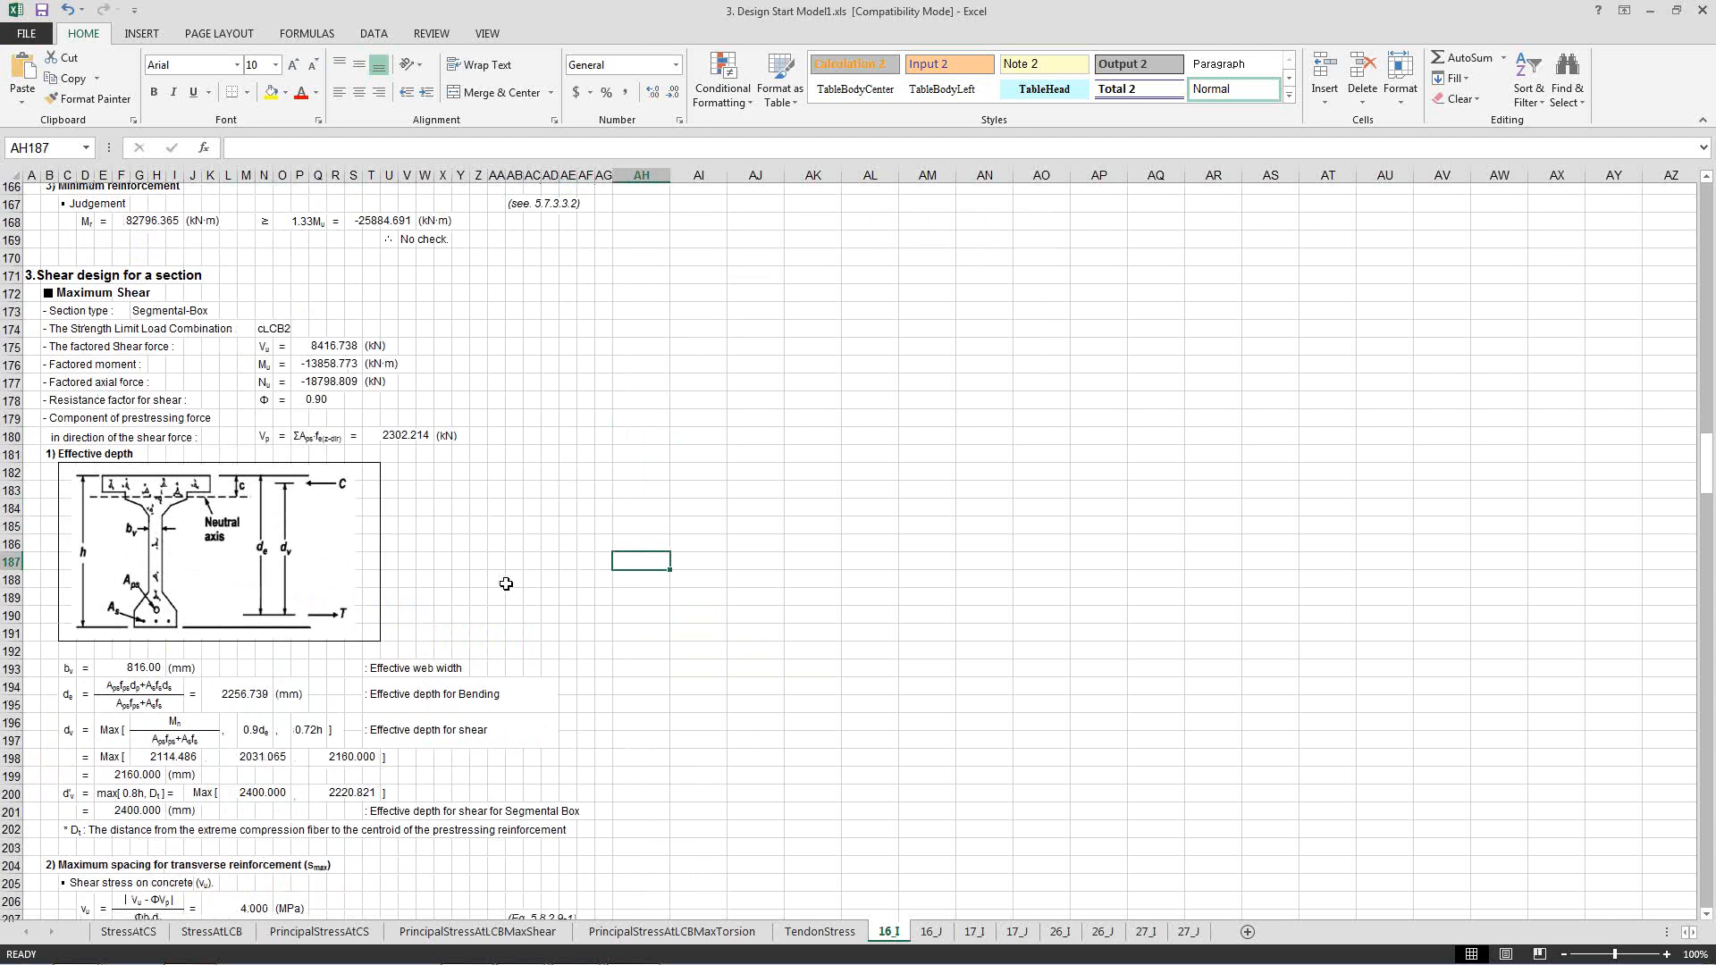
scroll(506, 583, down, 2)
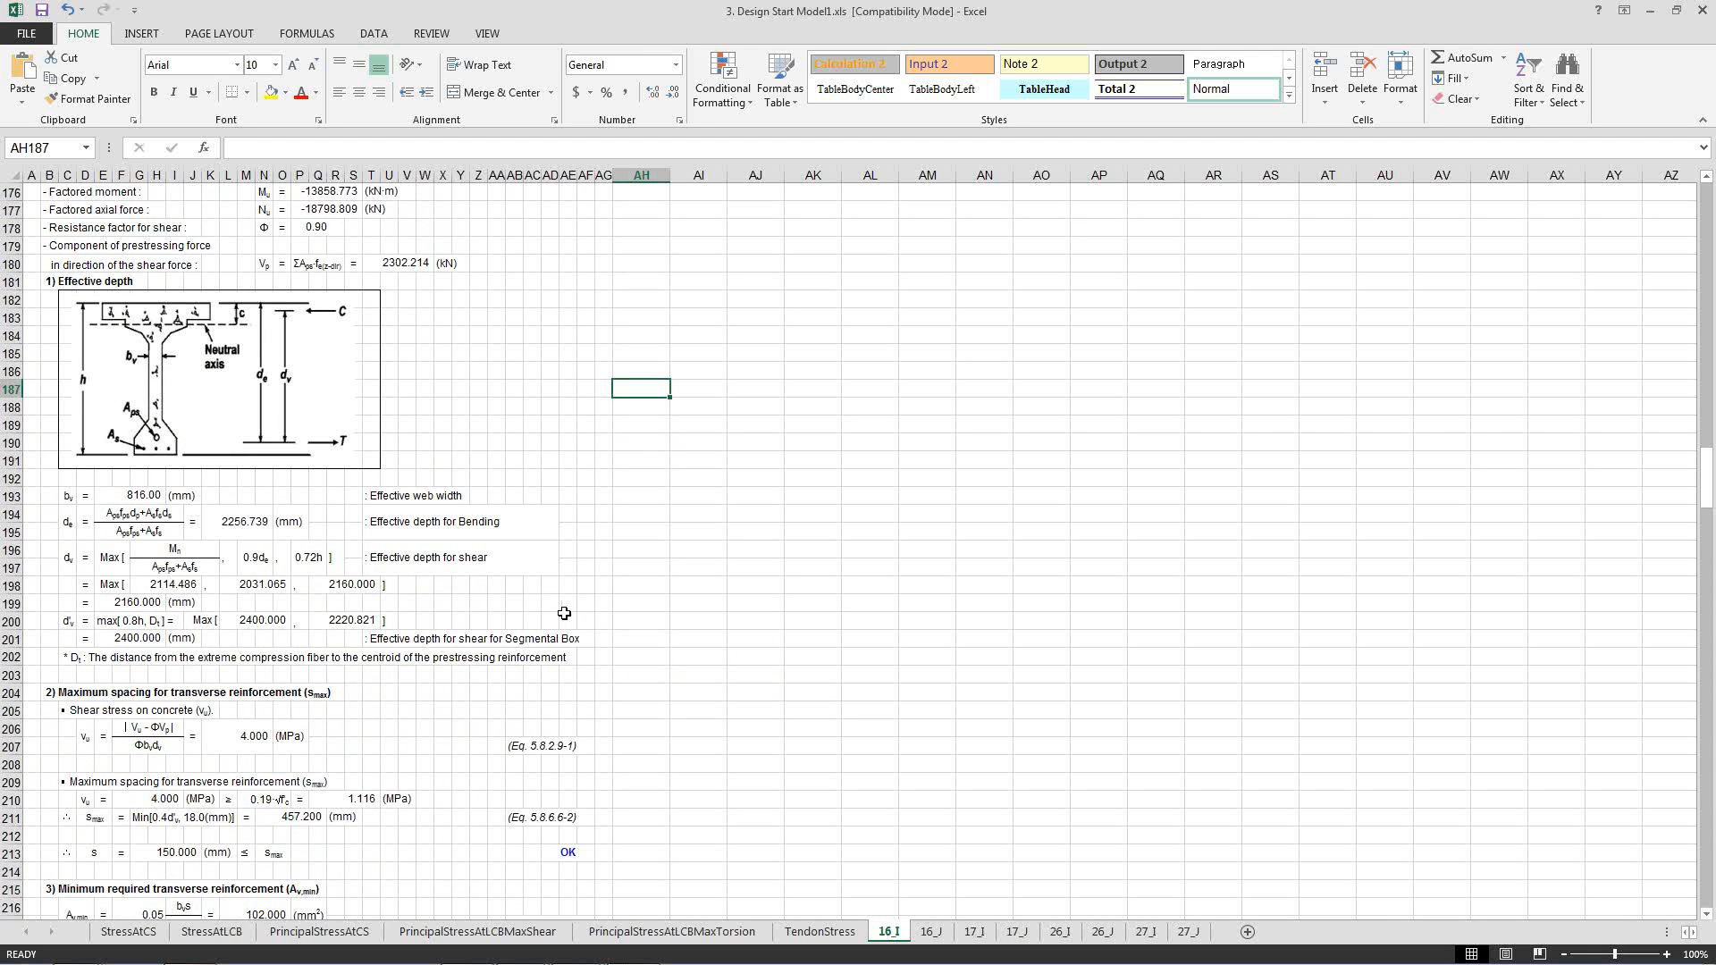
Examine the maximum-shear check of transverse reinforcement spacing and the cited equations 5.8.2.9-1 and 5.8.6.6-2.
scroll(563, 613, down, 4)
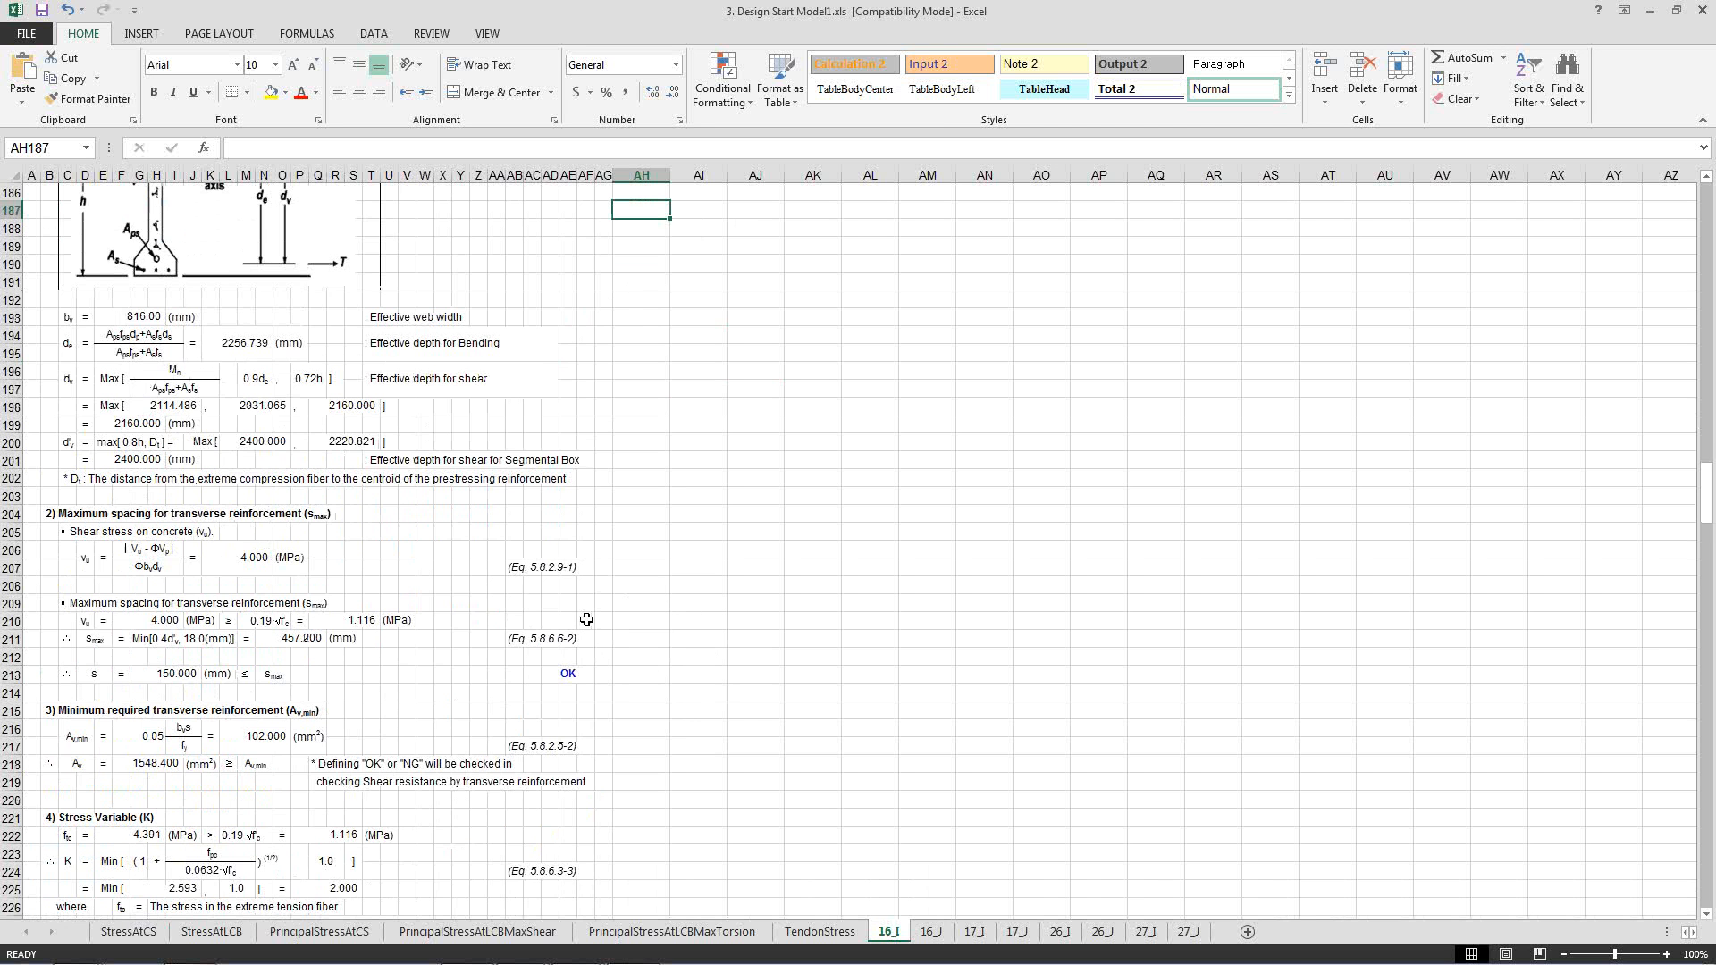
scroll(586, 619, down, 2)
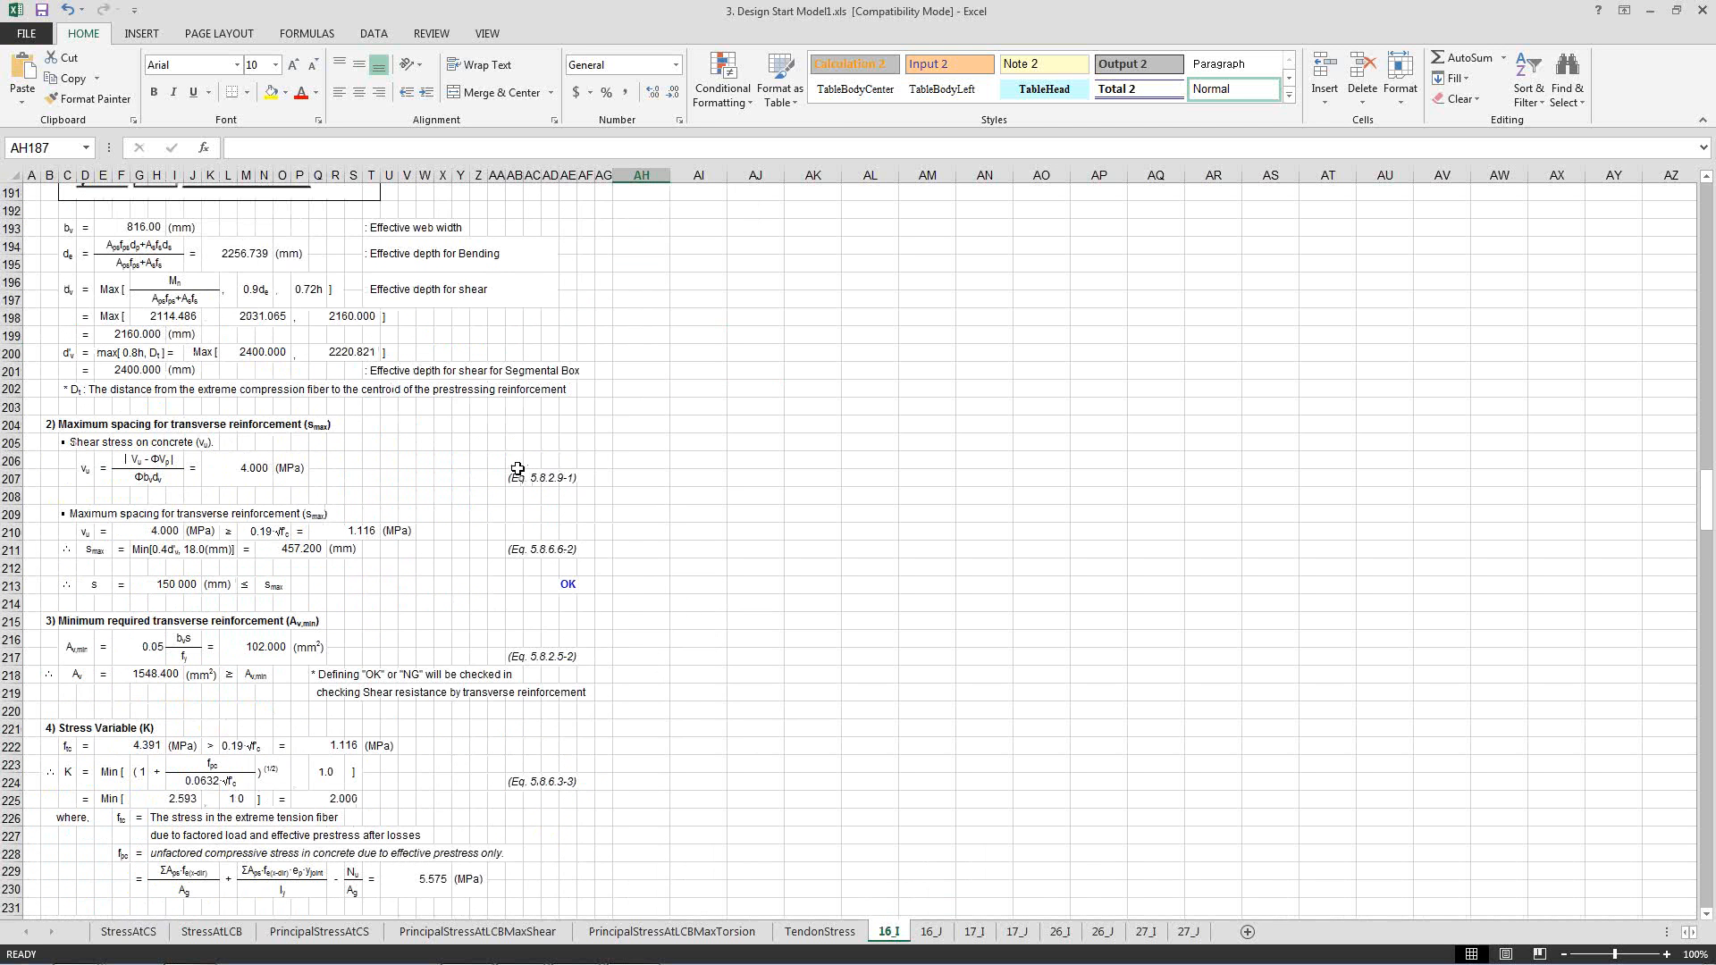
drag(516, 472, 583, 483)
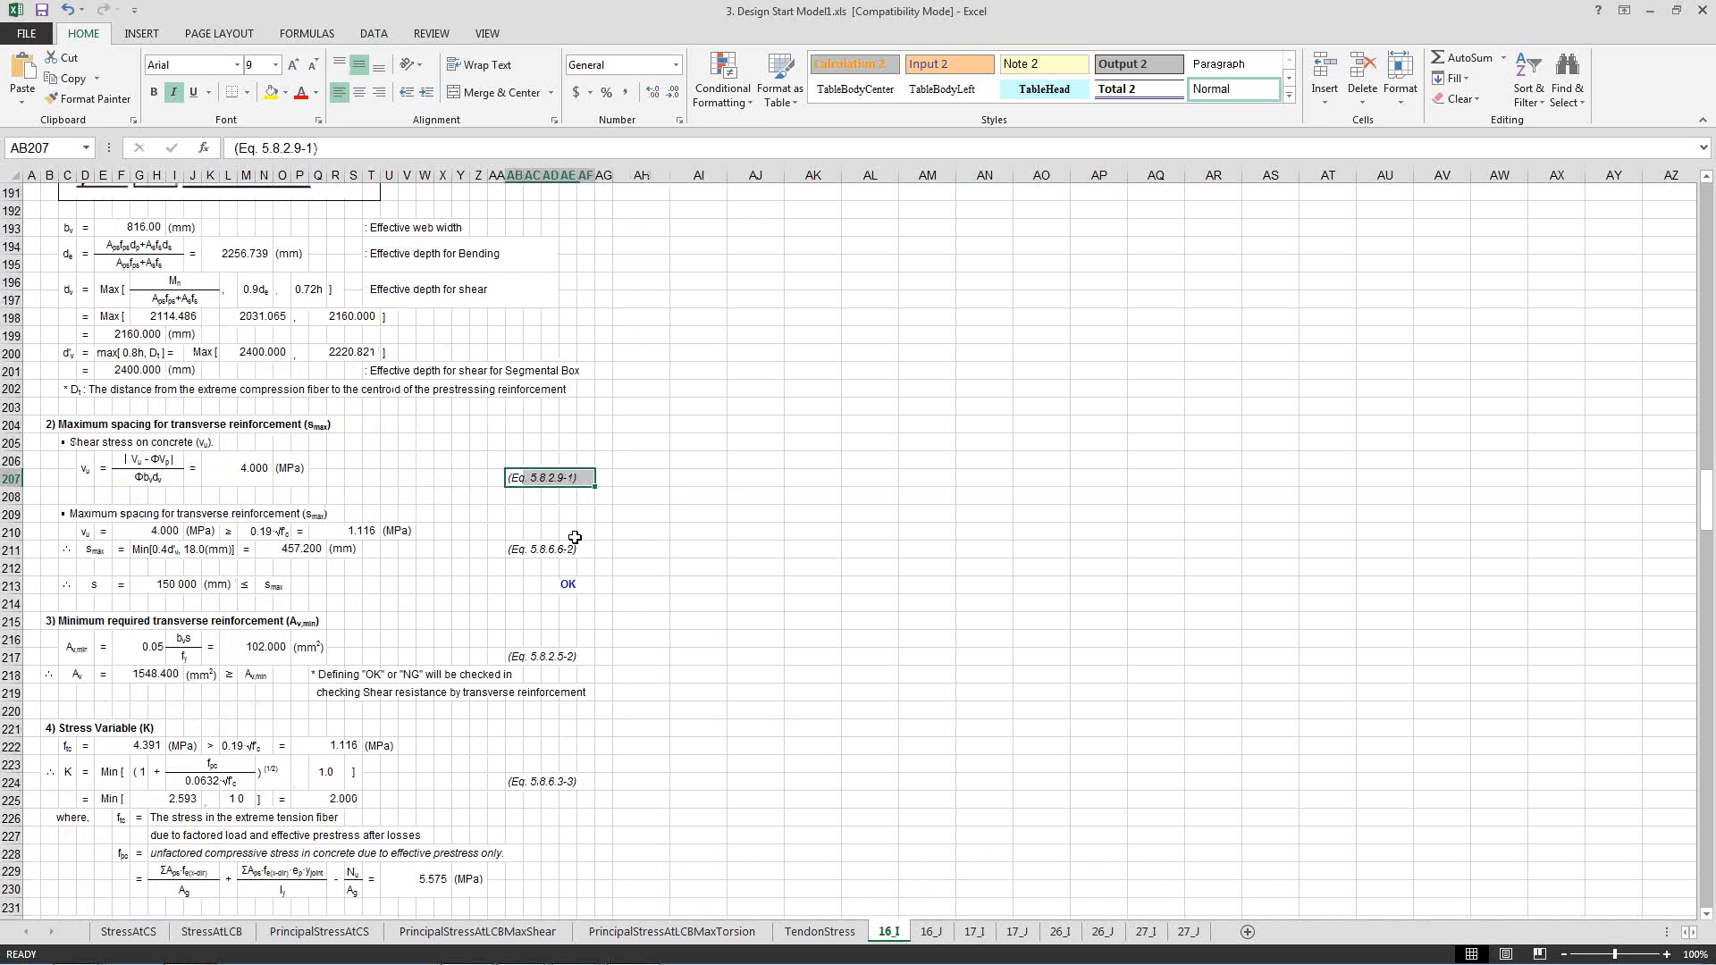
click(524, 551)
drag(525, 551, 576, 548)
click(581, 548)
click(627, 543)
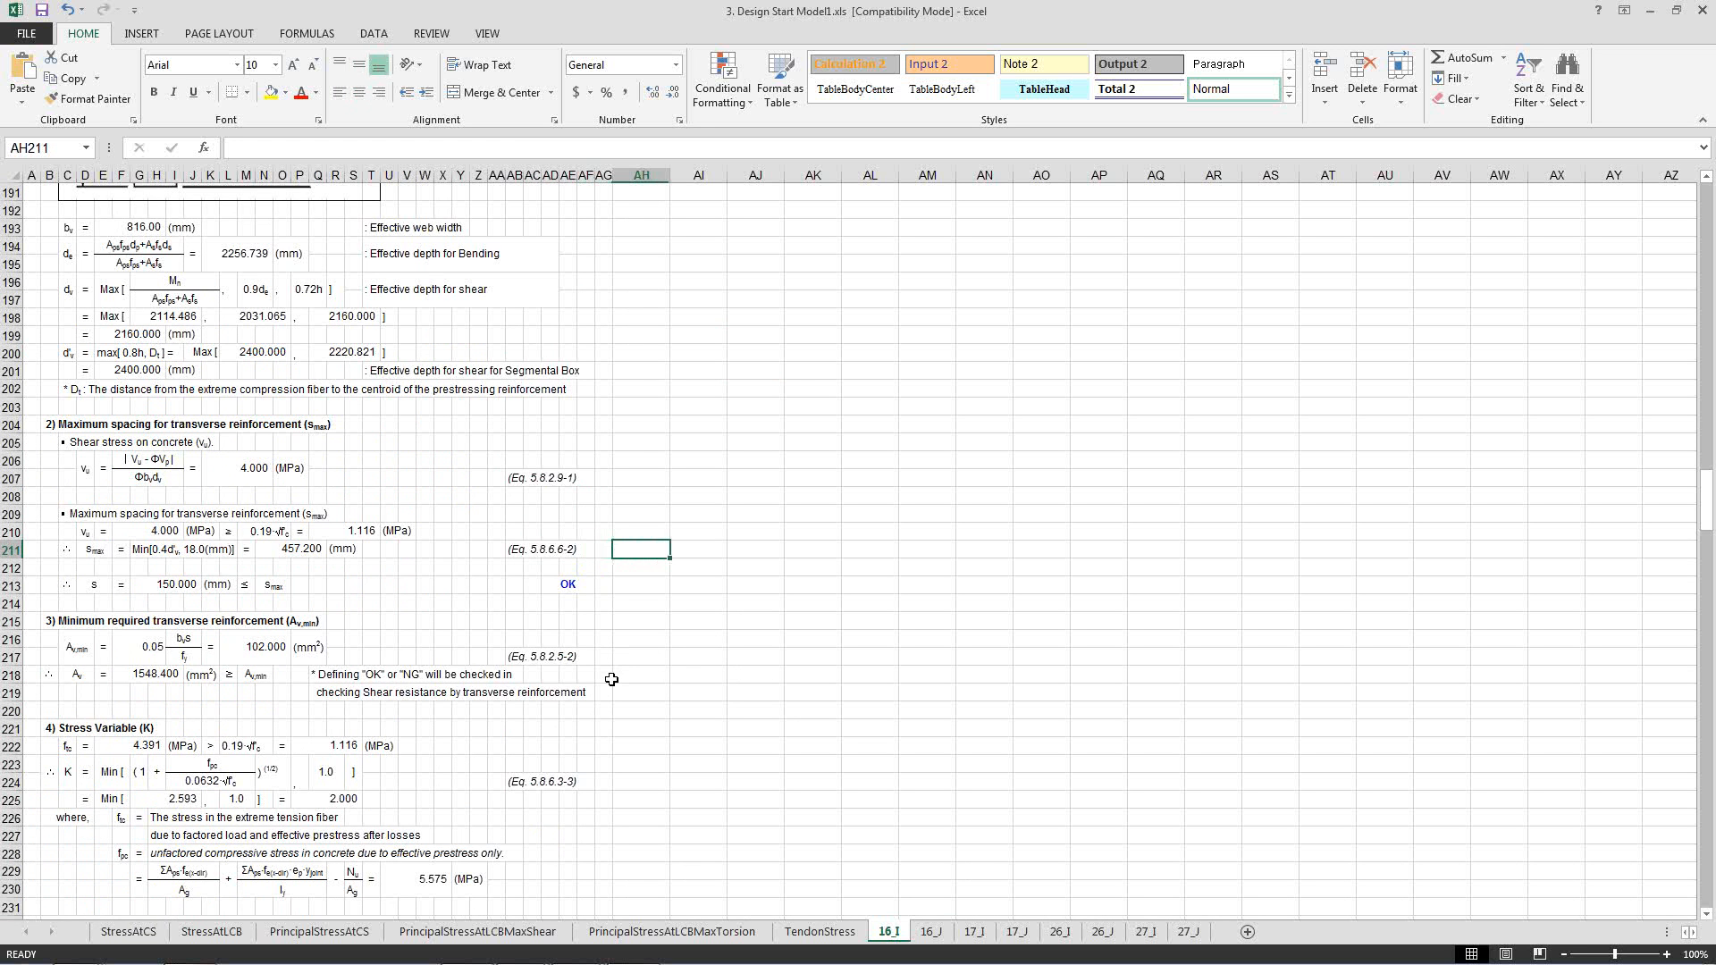
Review the remaining maximum-shear resistance checks and the minimum-shear design, from effective depth through factored shear resistance.
scroll(612, 680, down, 2)
scroll(611, 679, down, 5)
scroll(611, 680, down, 3)
scroll(611, 680, down, 5)
scroll(609, 678, down, 5)
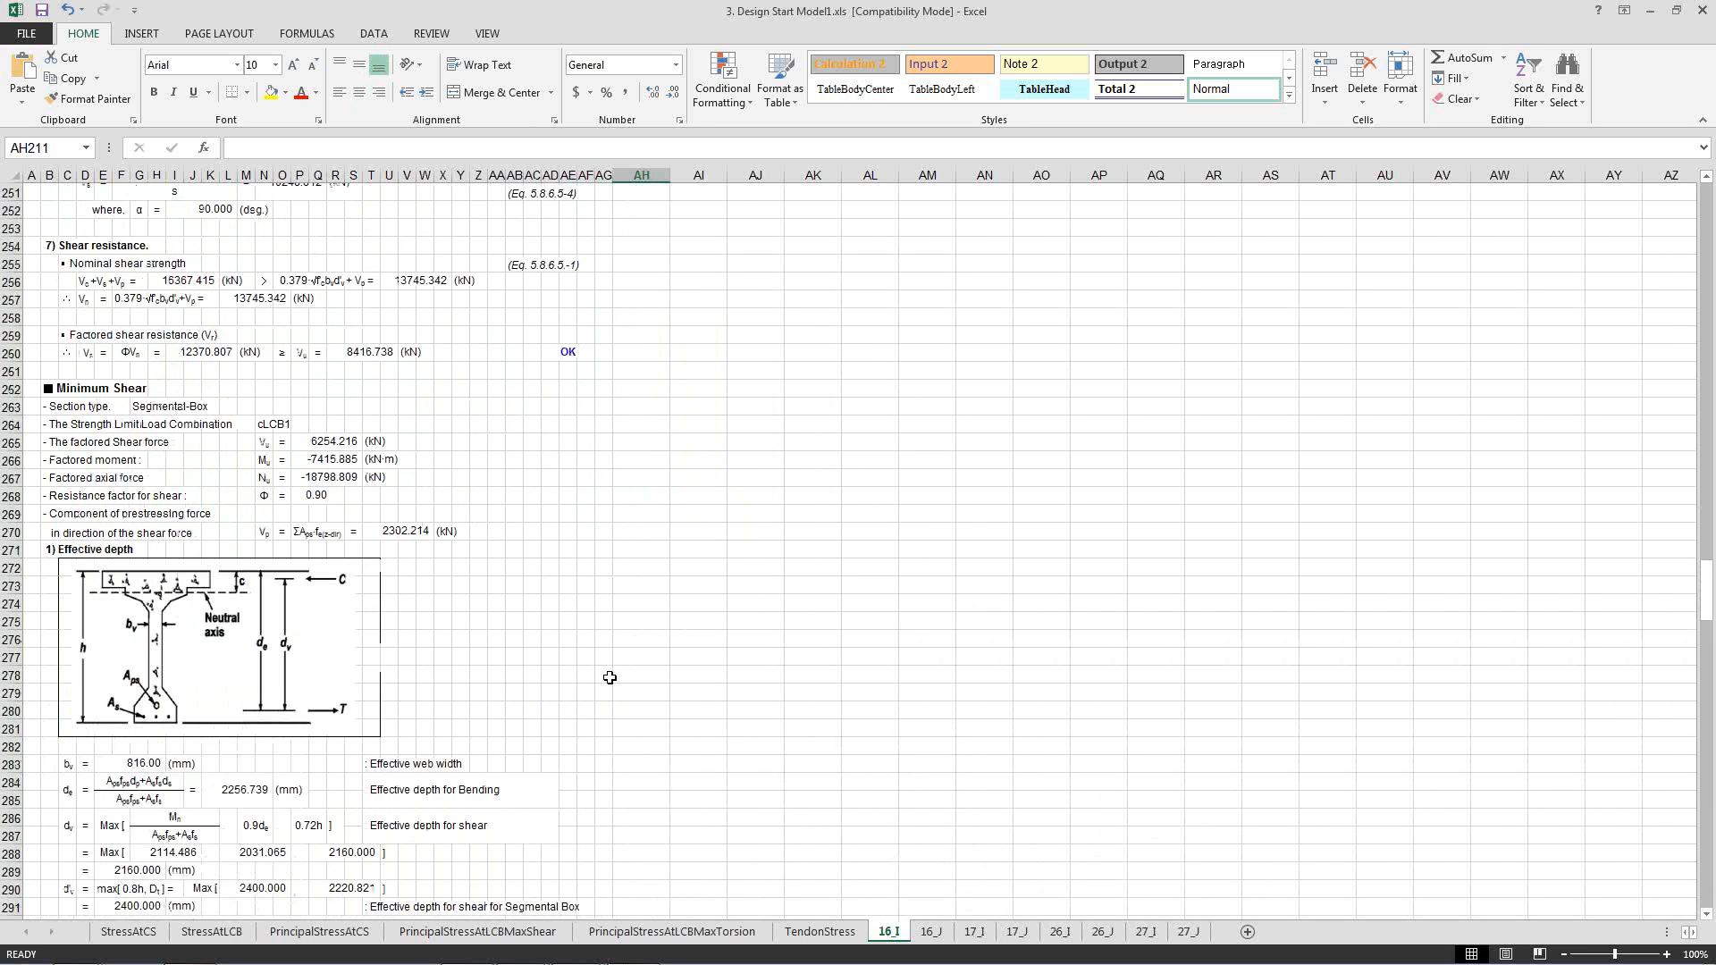
scroll(610, 678, down, 10)
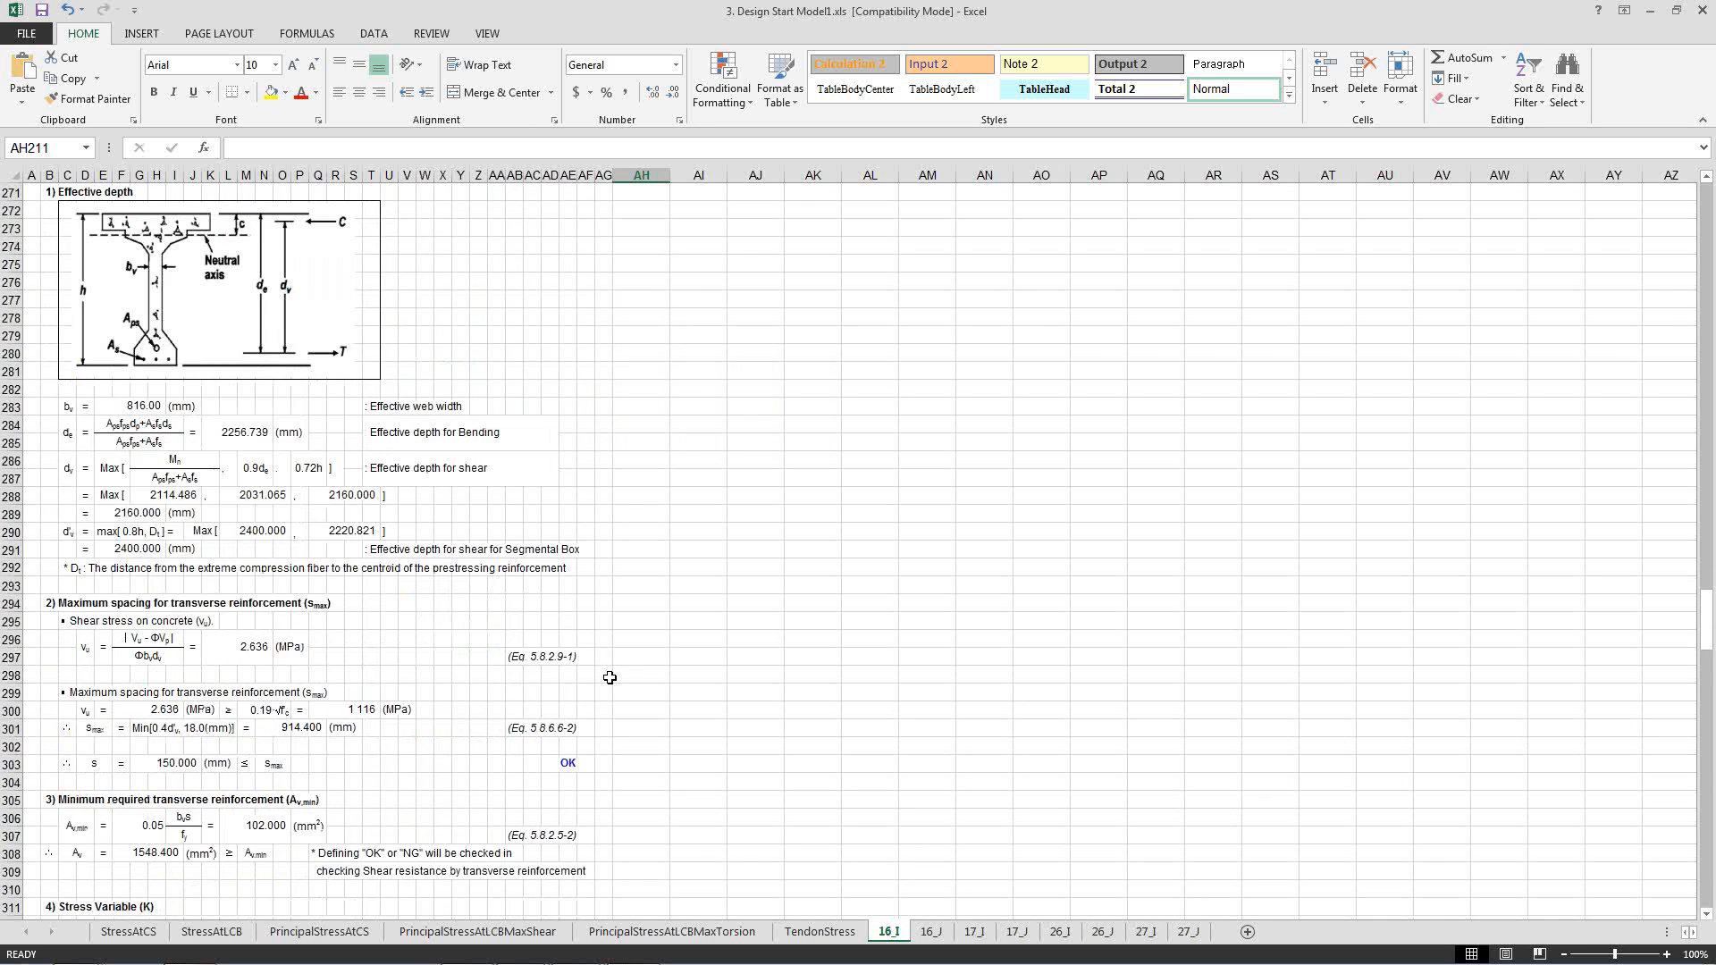
scroll(610, 678, down, 9)
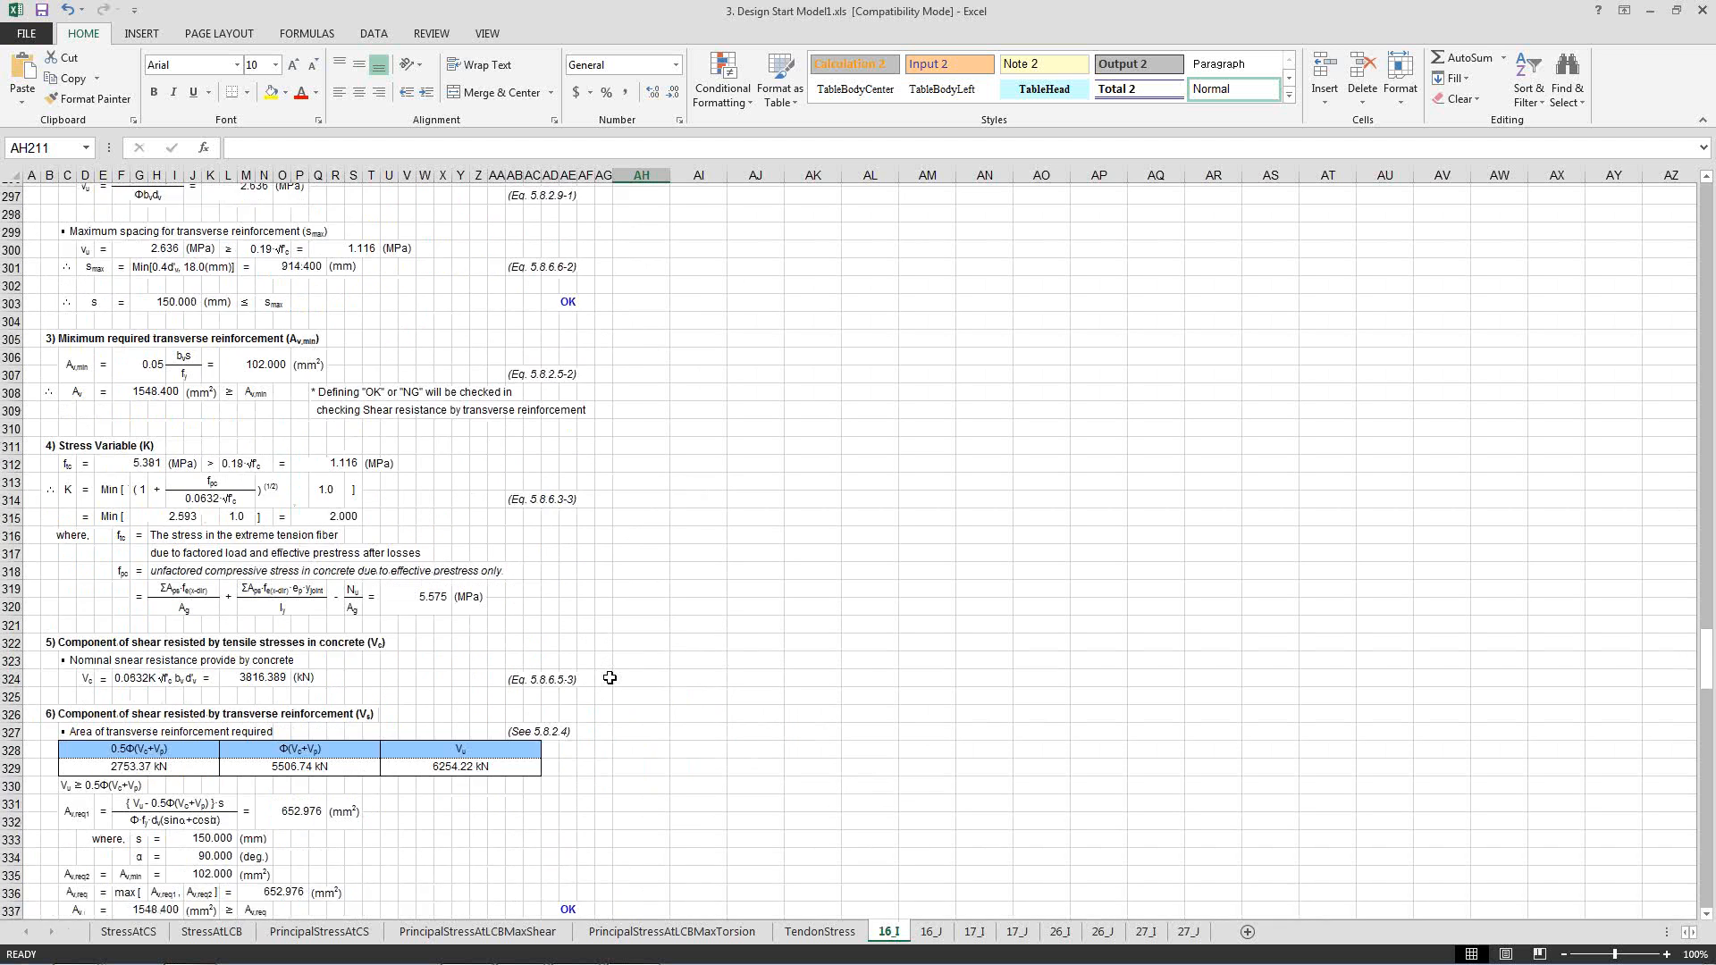
scroll(609, 677, down, 10)
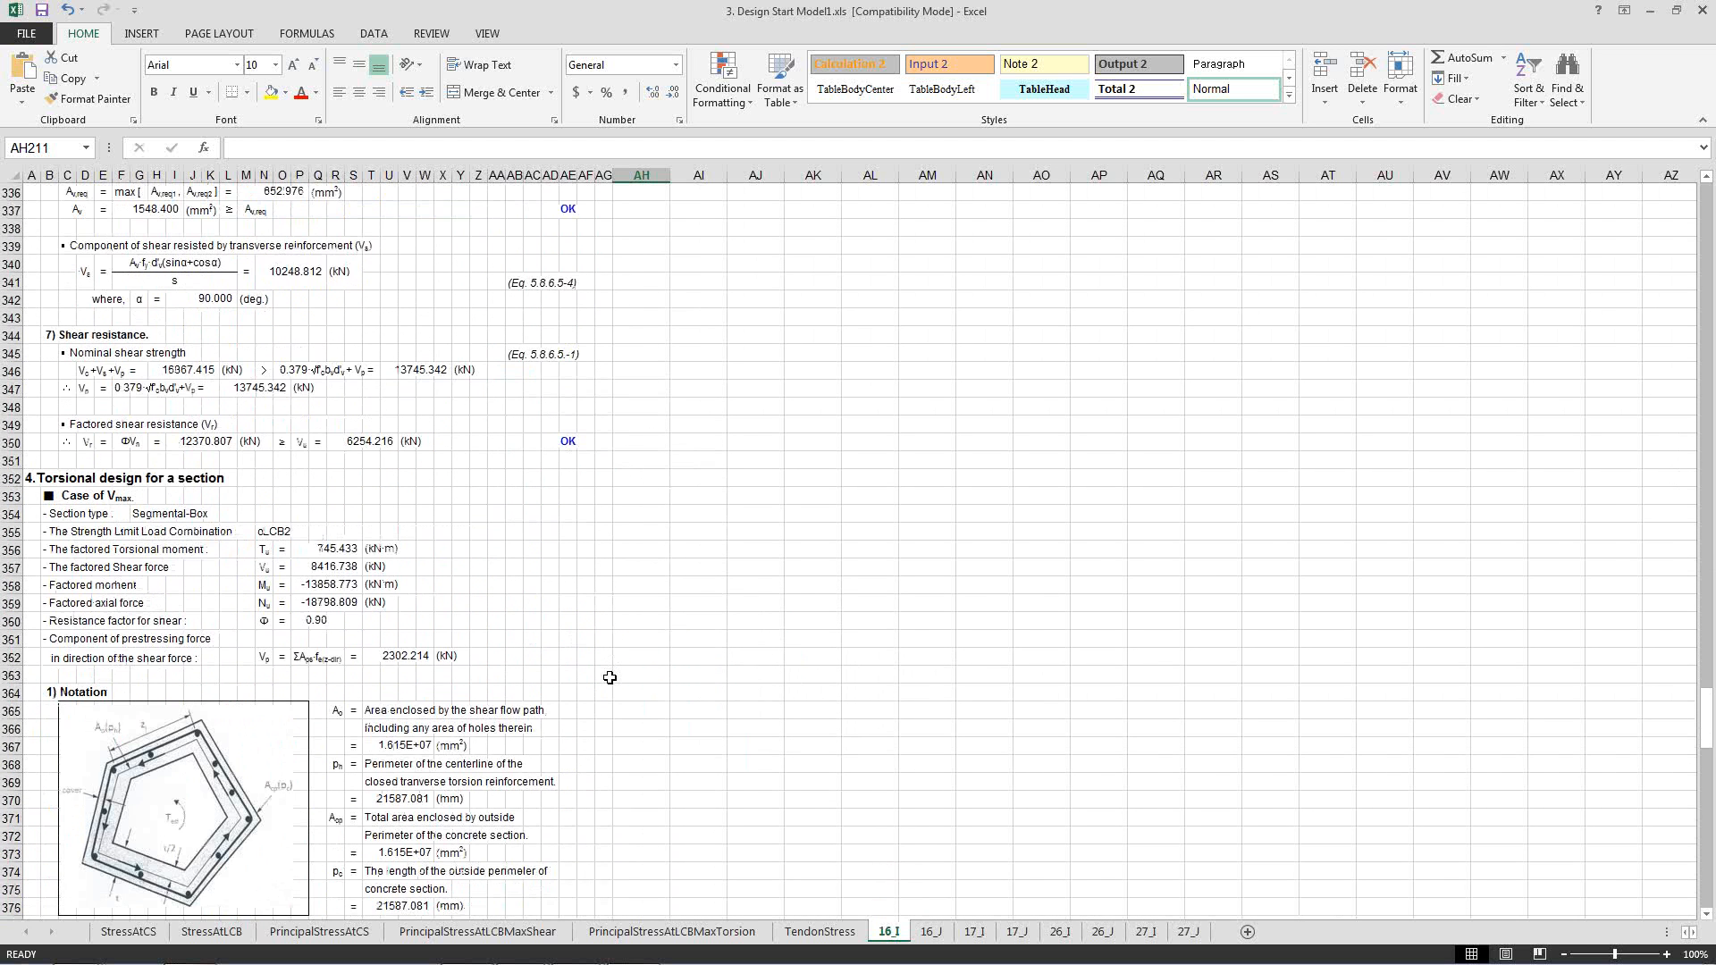
Review the torsional design for the maximum-shear case and the top and bottom reinforcement spacing checks at the report's end.
scroll(609, 677, down, 5)
click(606, 609)
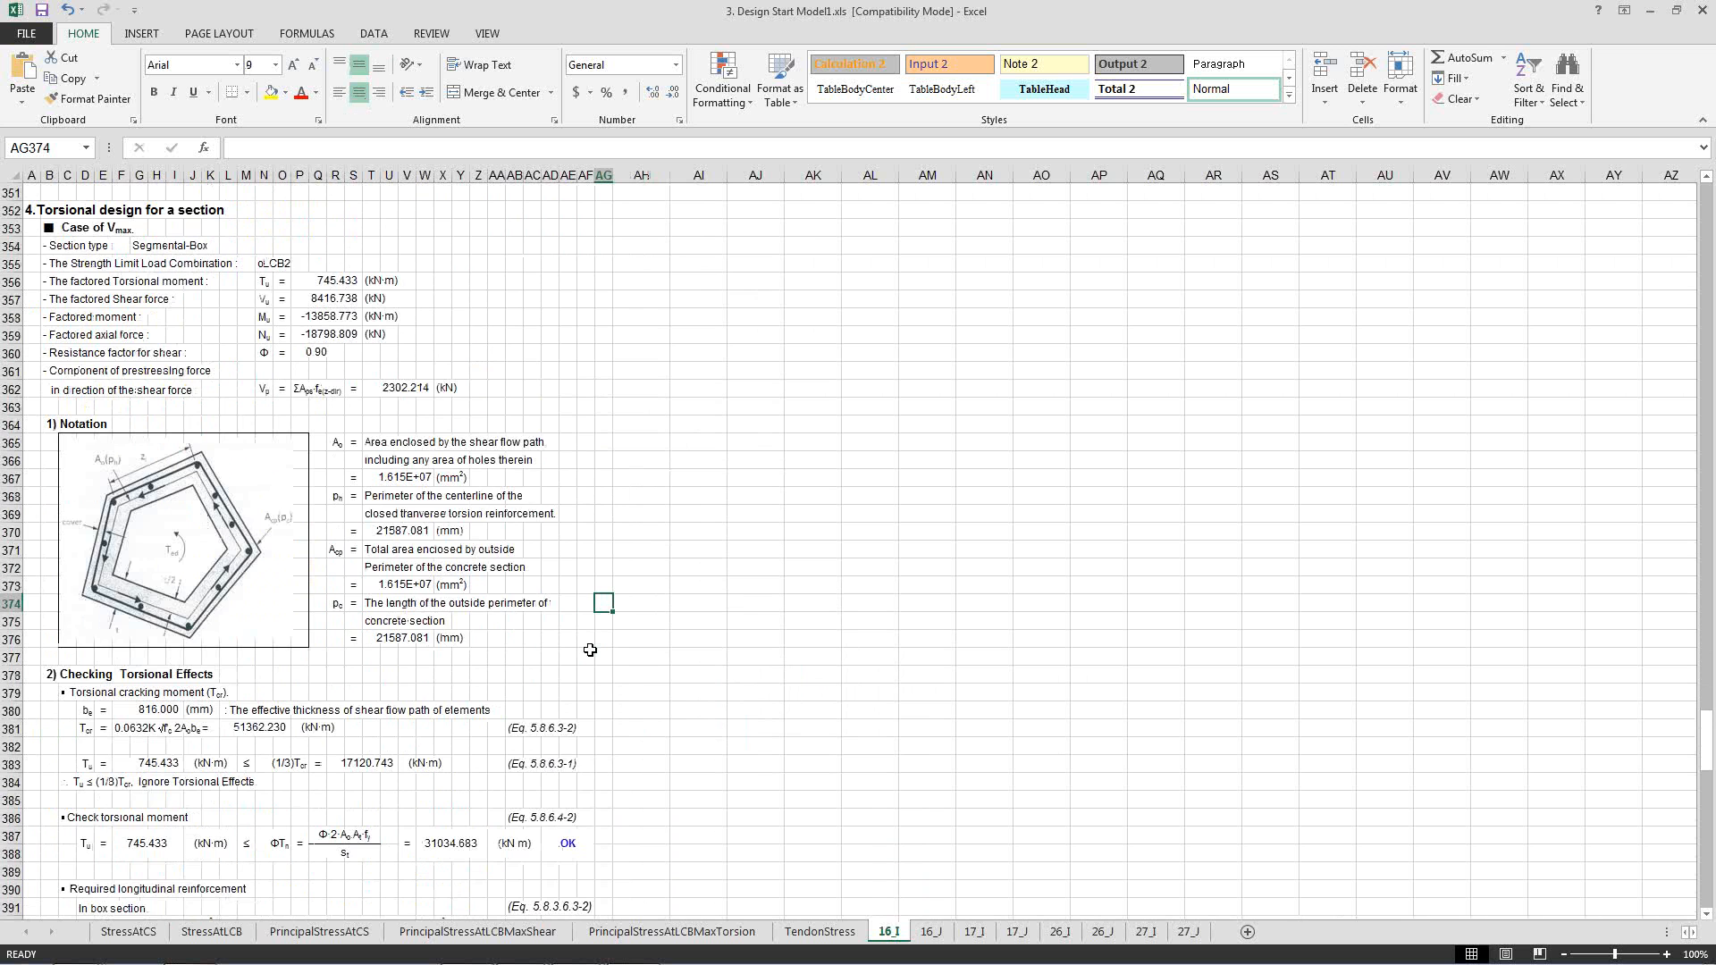
scroll(595, 651, down, 7)
scroll(594, 651, down, 5)
scroll(594, 652, down, 5)
scroll(594, 651, down, 5)
scroll(594, 651, down, 6)
scroll(594, 652, down, 5)
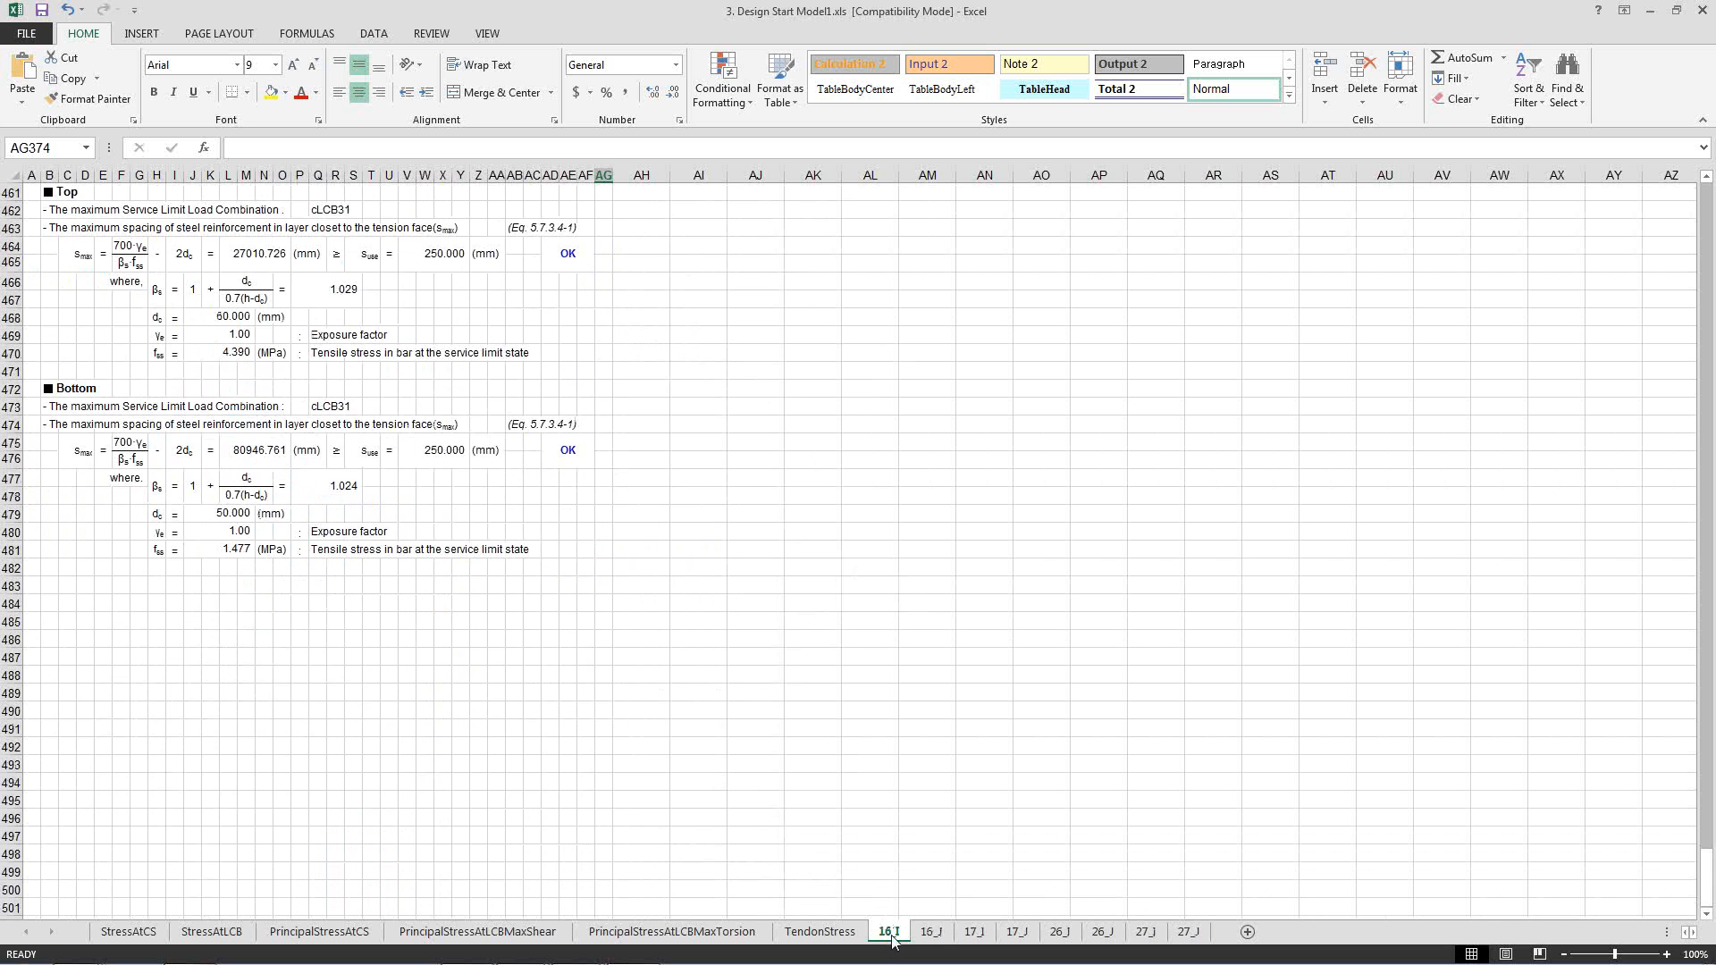
Look through the report sheets for the other element ends, including 16_J, 17_I, 17_J, 26_I, 27_I and 27_J.
click(930, 934)
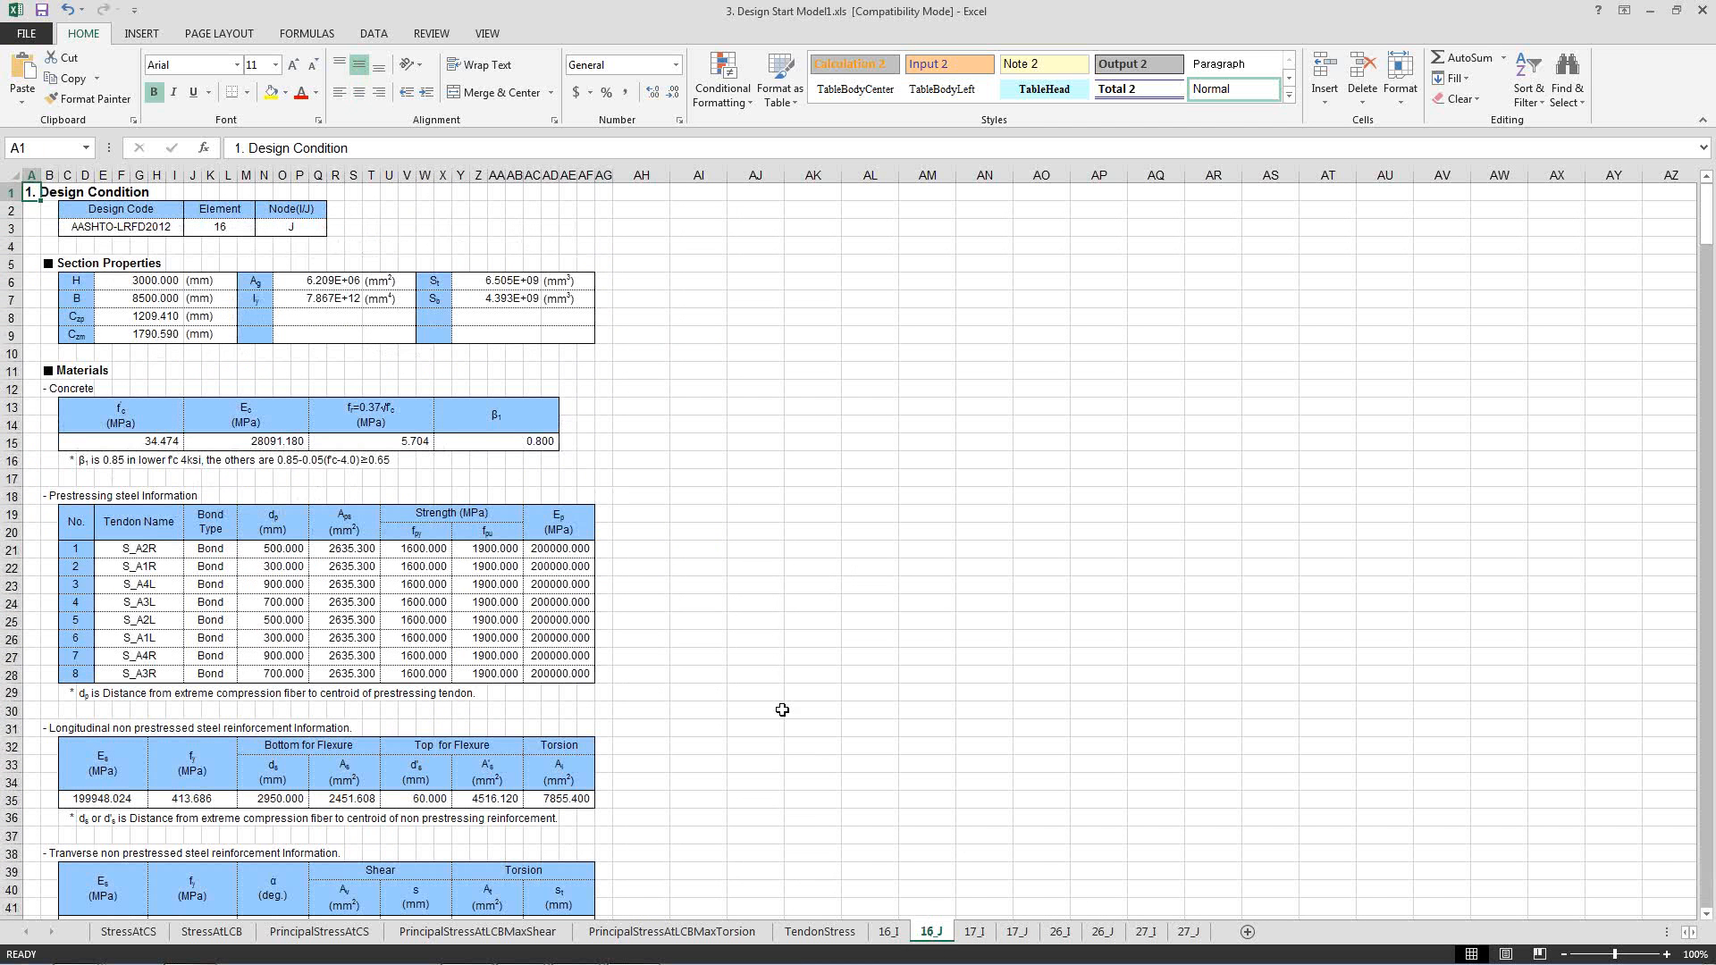
click(758, 694)
click(974, 935)
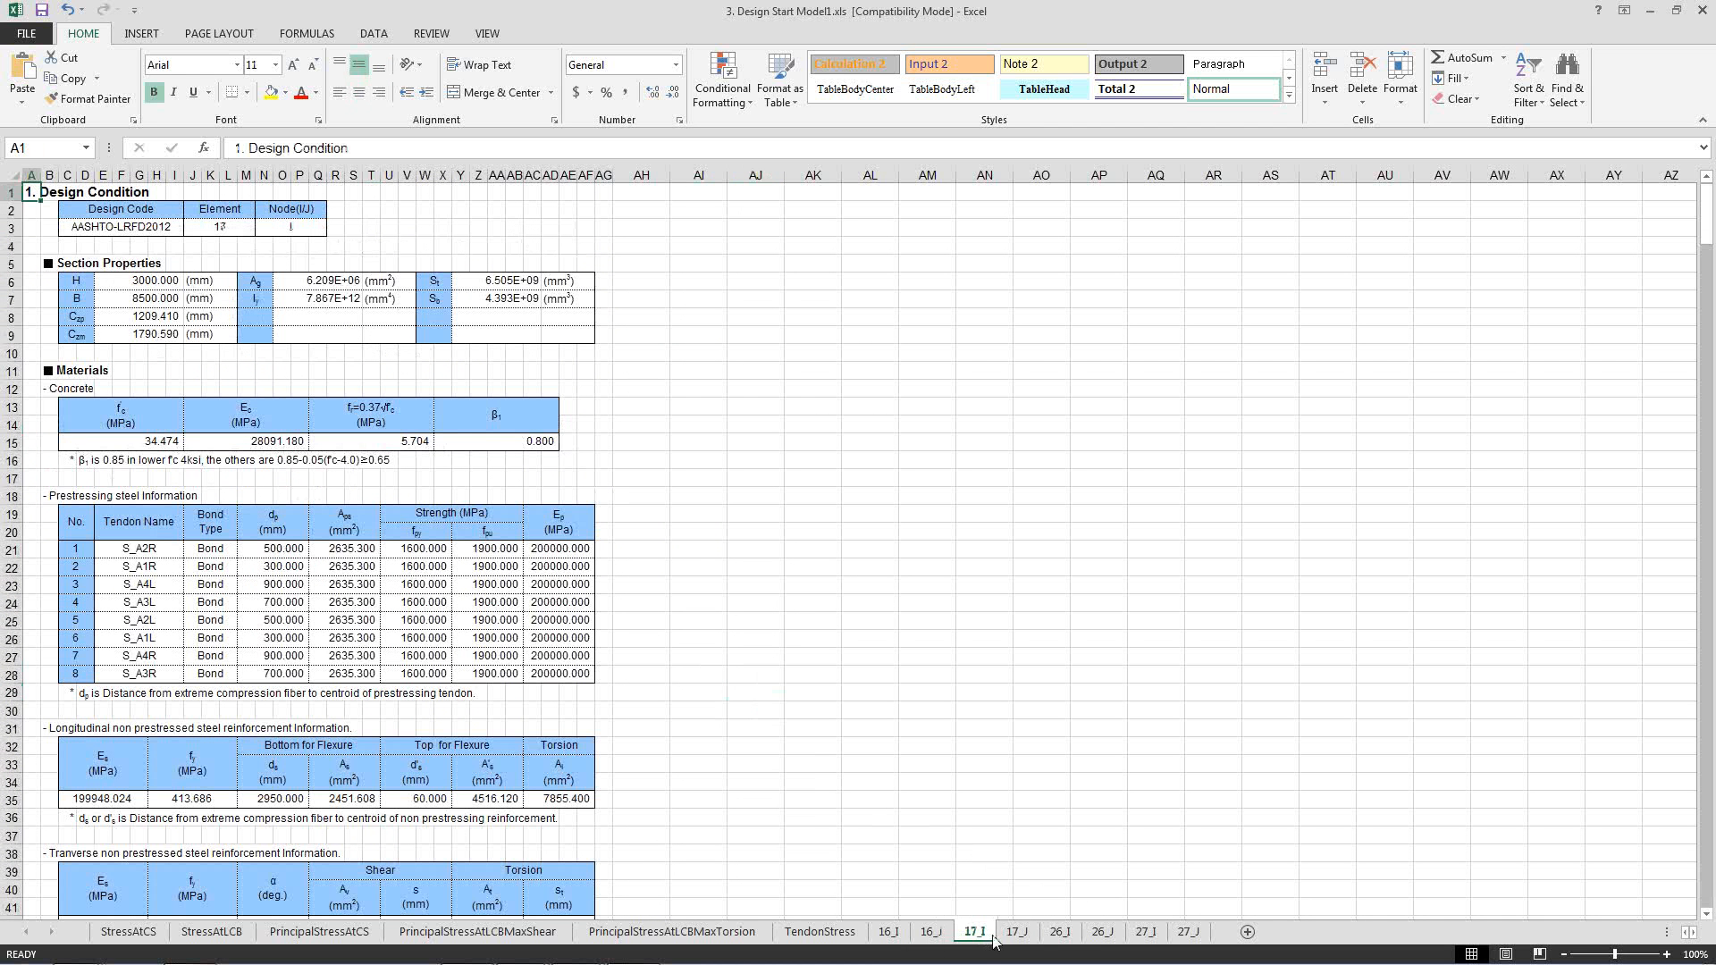
click(1017, 934)
click(1065, 938)
click(1145, 935)
click(1189, 934)
click(797, 524)
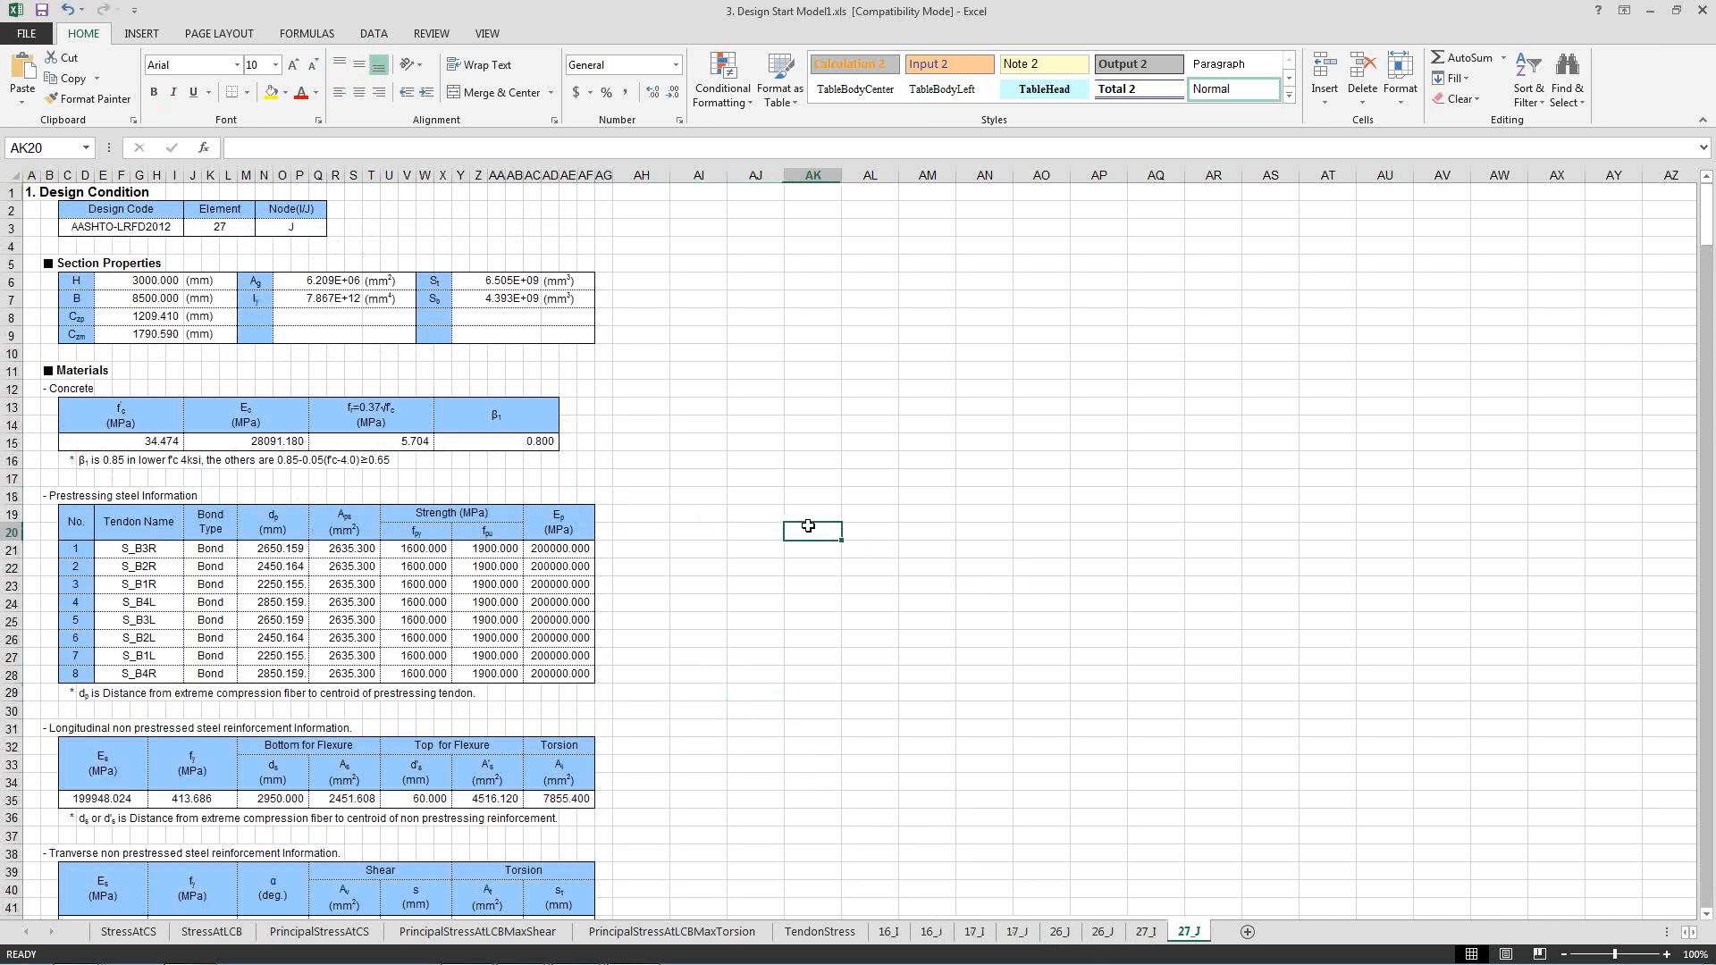
Switch to the PSC box girder design slide show in PowerPoint and advance past Pier Design to the Other features outline.
key(alt+Tab)
key(Tab)
key(Tab)
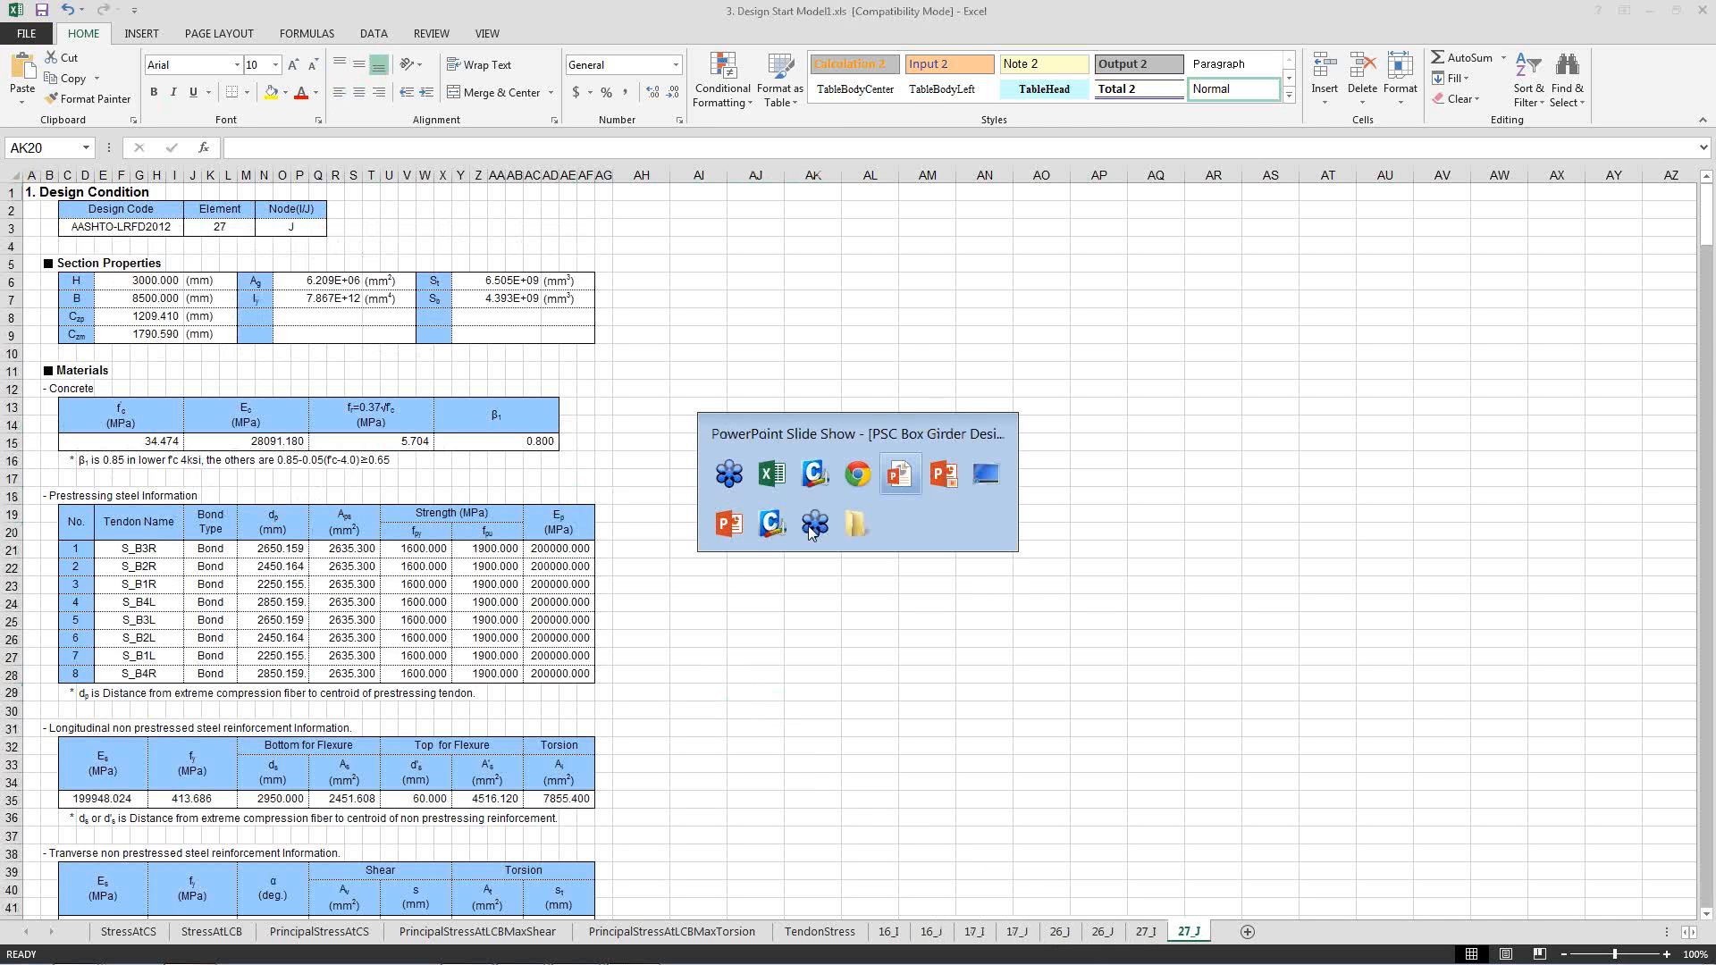
key(Right)
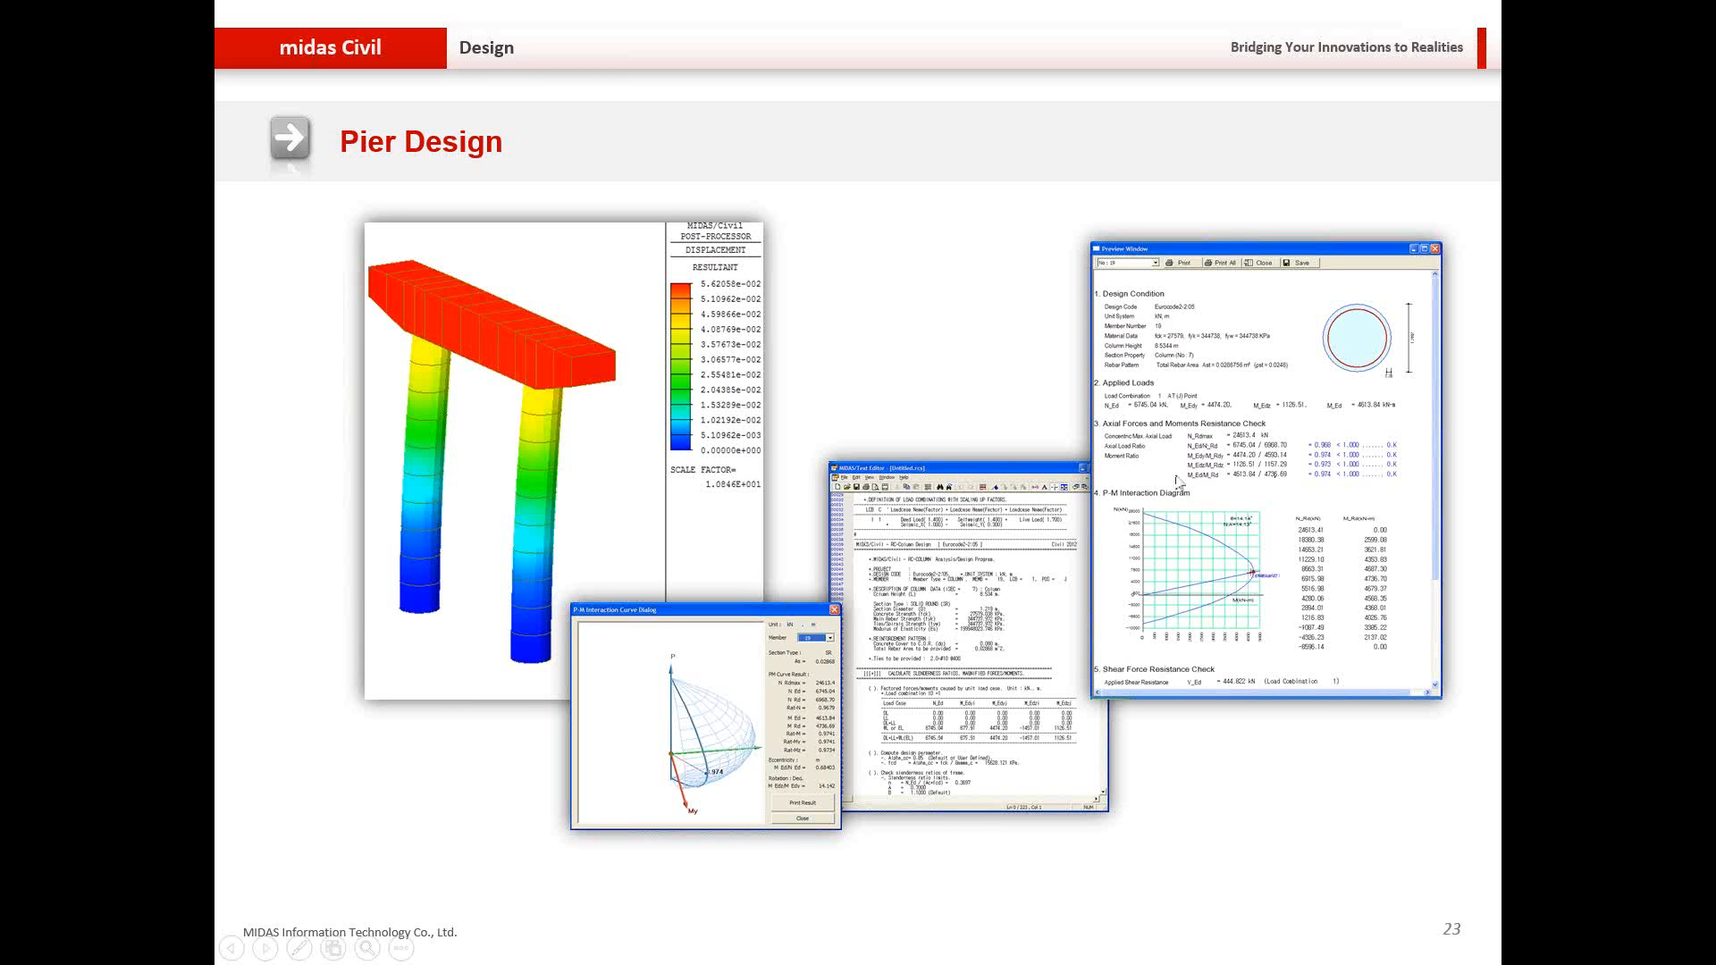
click(1068, 630)
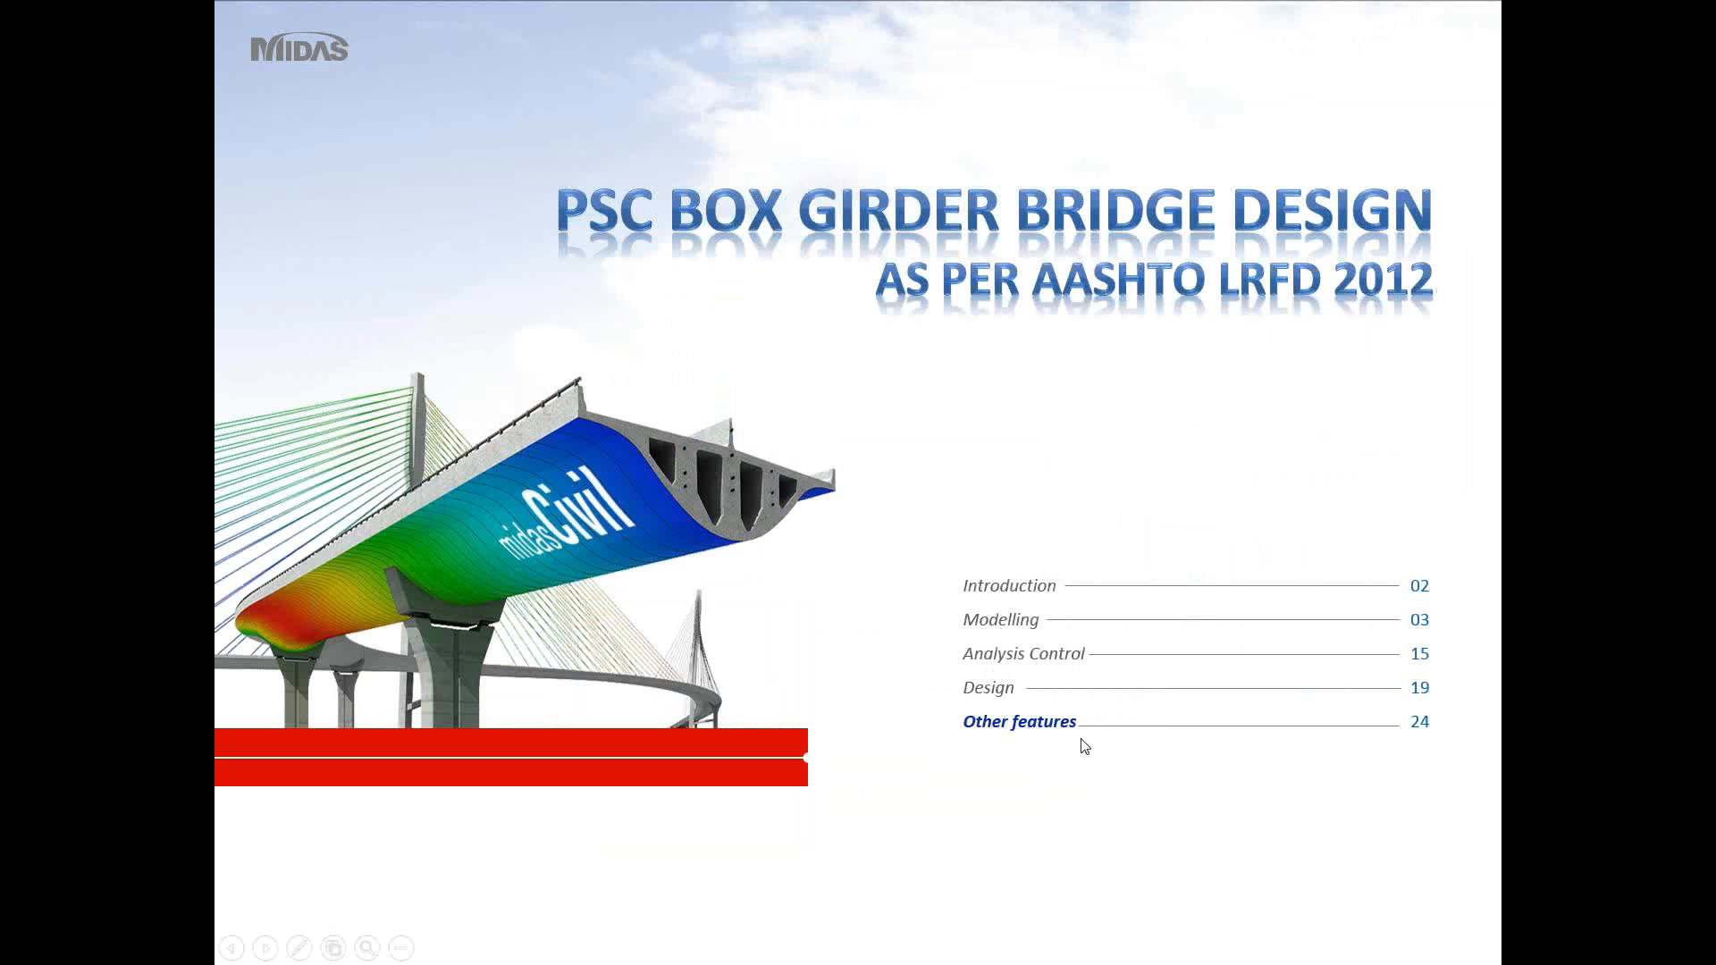
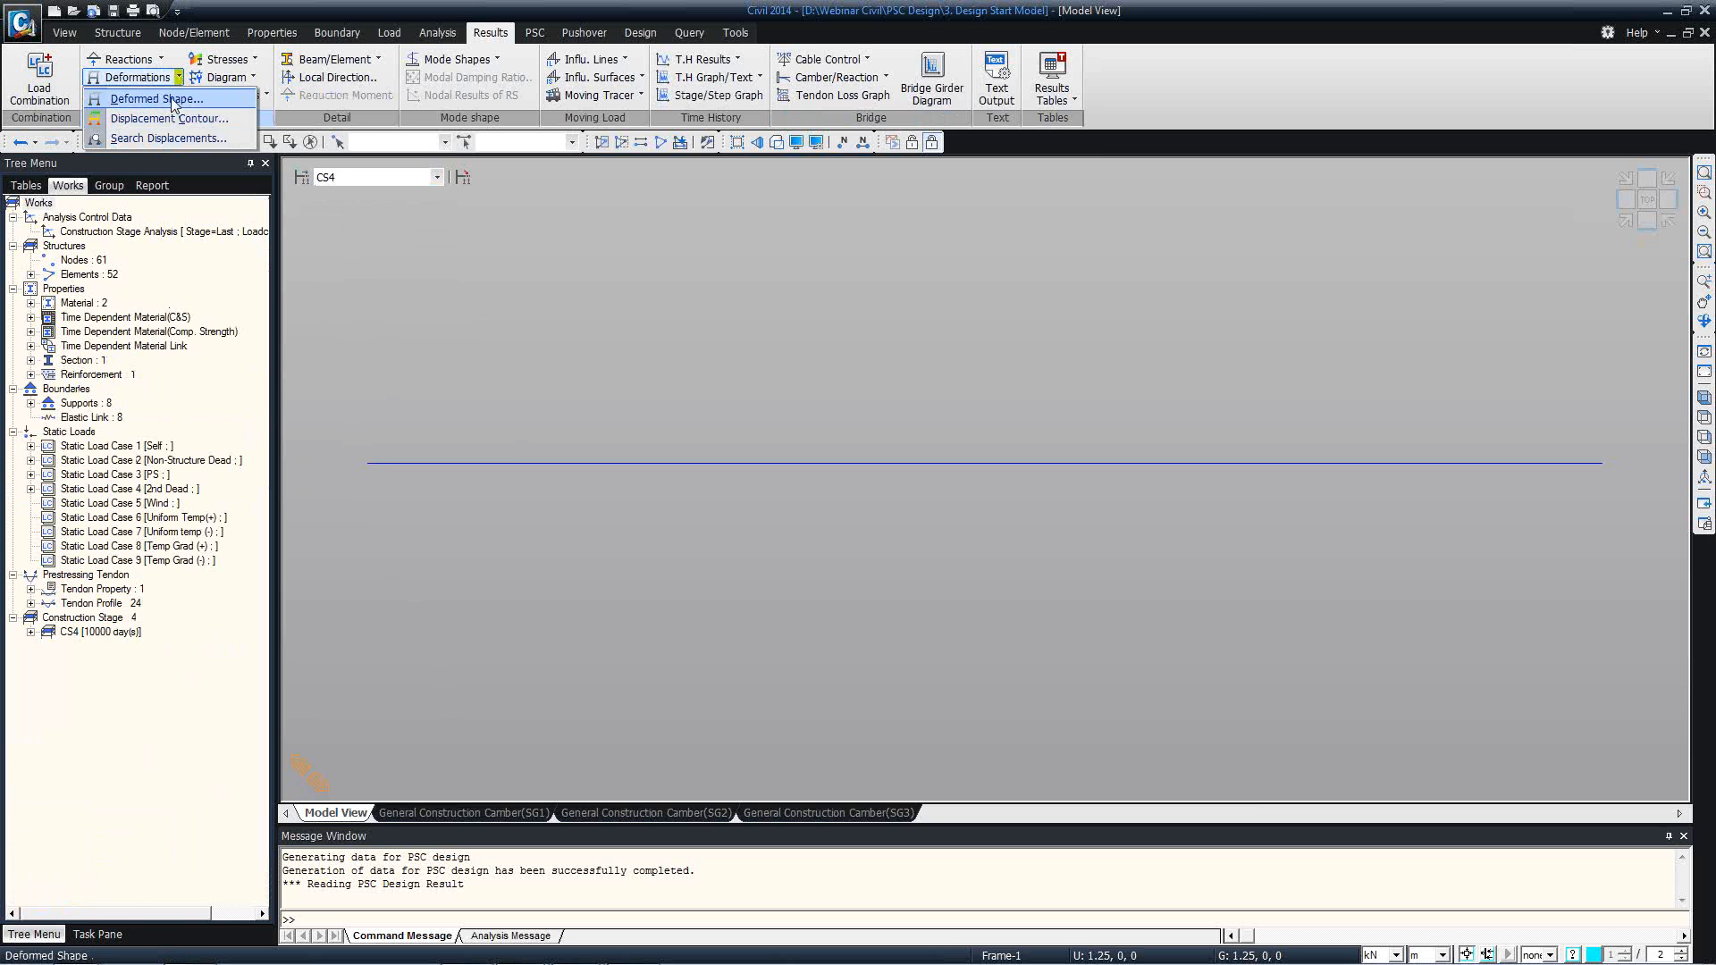
Display the deformed shape for the CS: Summation load case at the first step, with the legend shown.
click(156, 99)
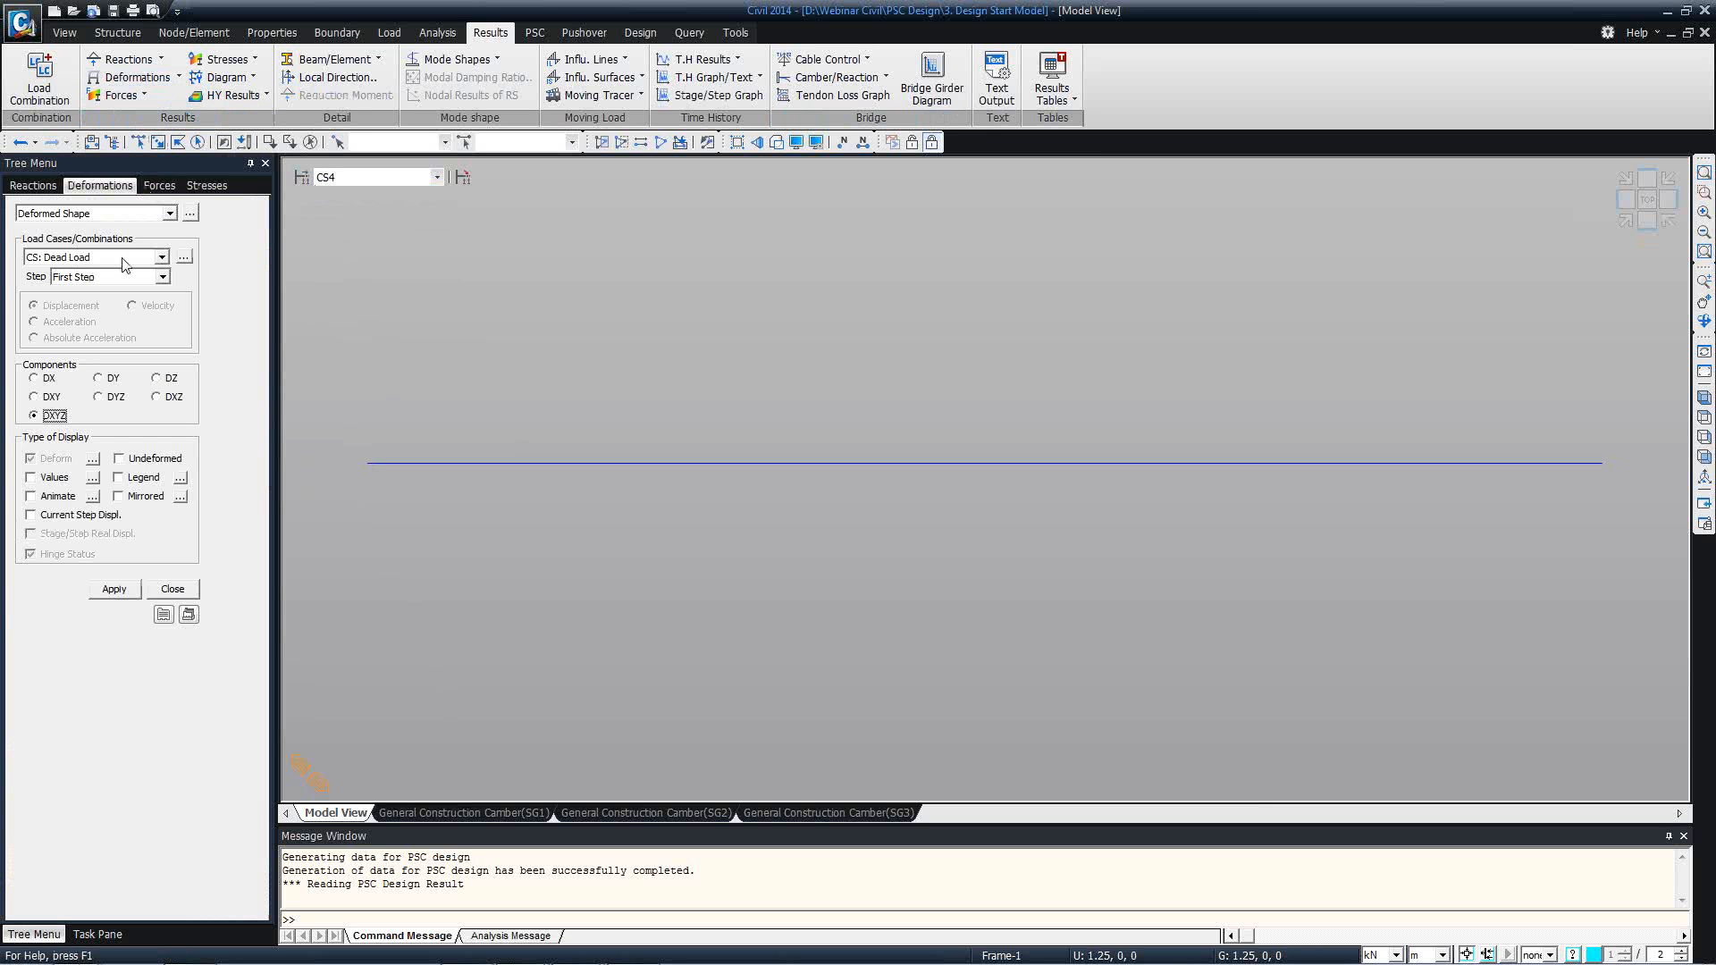
click(125, 258)
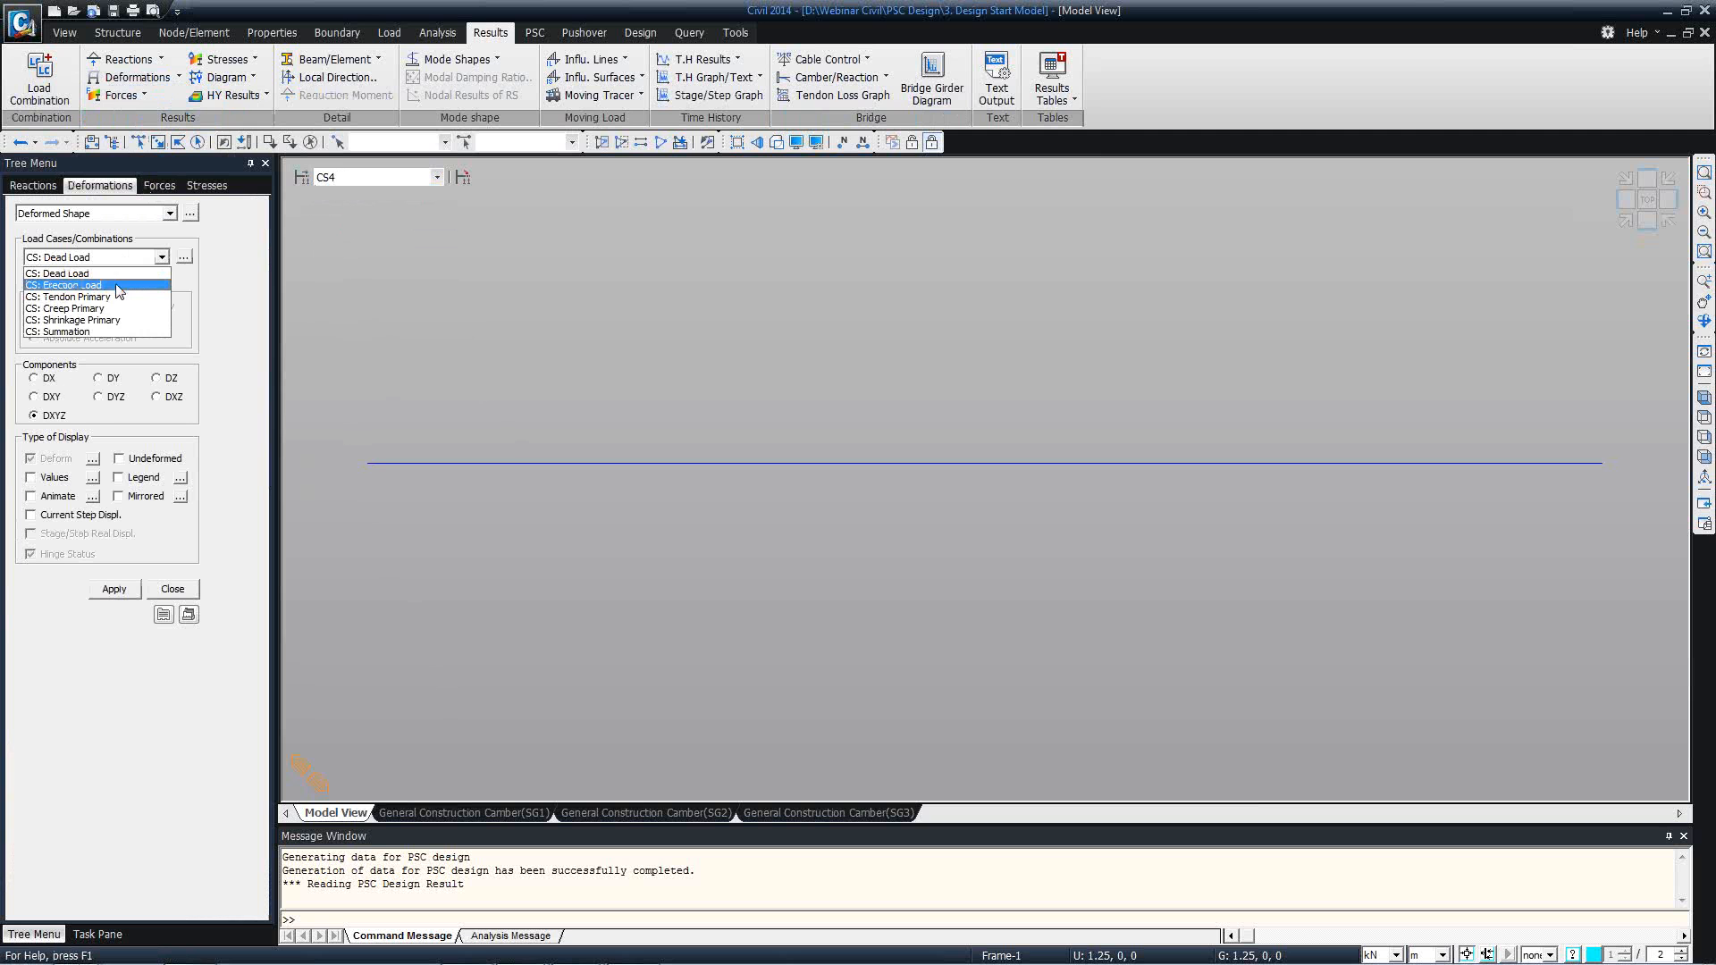
click(114, 332)
click(118, 477)
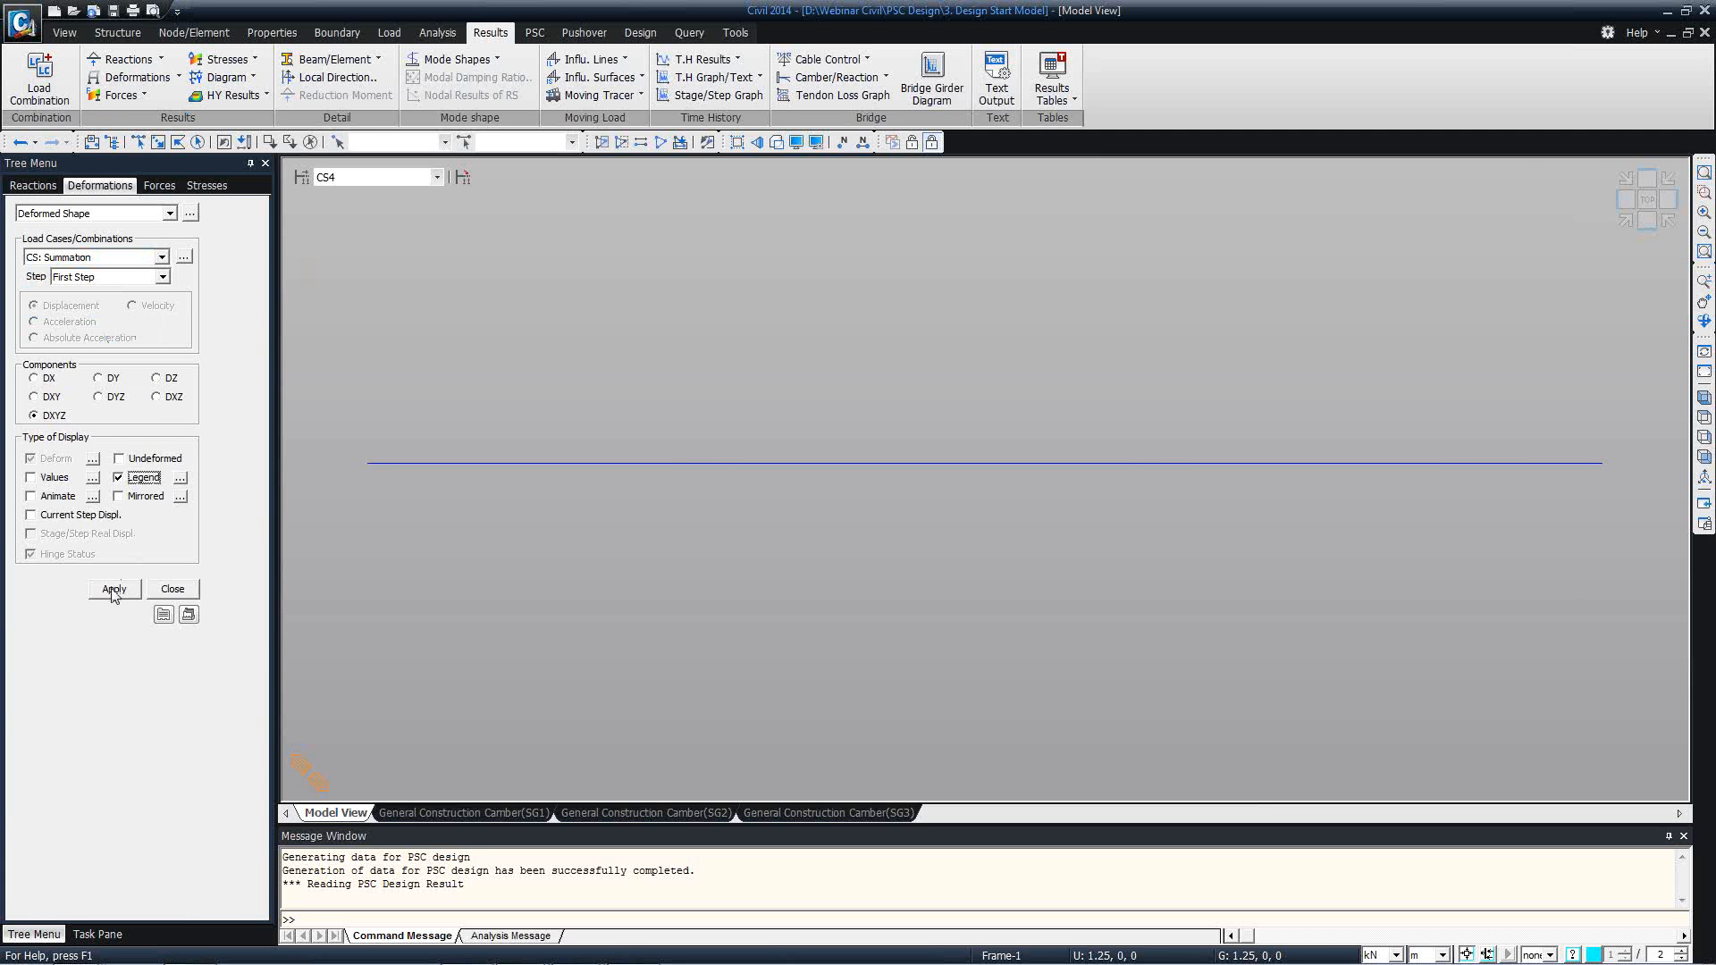
click(113, 589)
Show displacement values on the deformed shape and draw it at real displacement with auto-scale off.
click(93, 477)
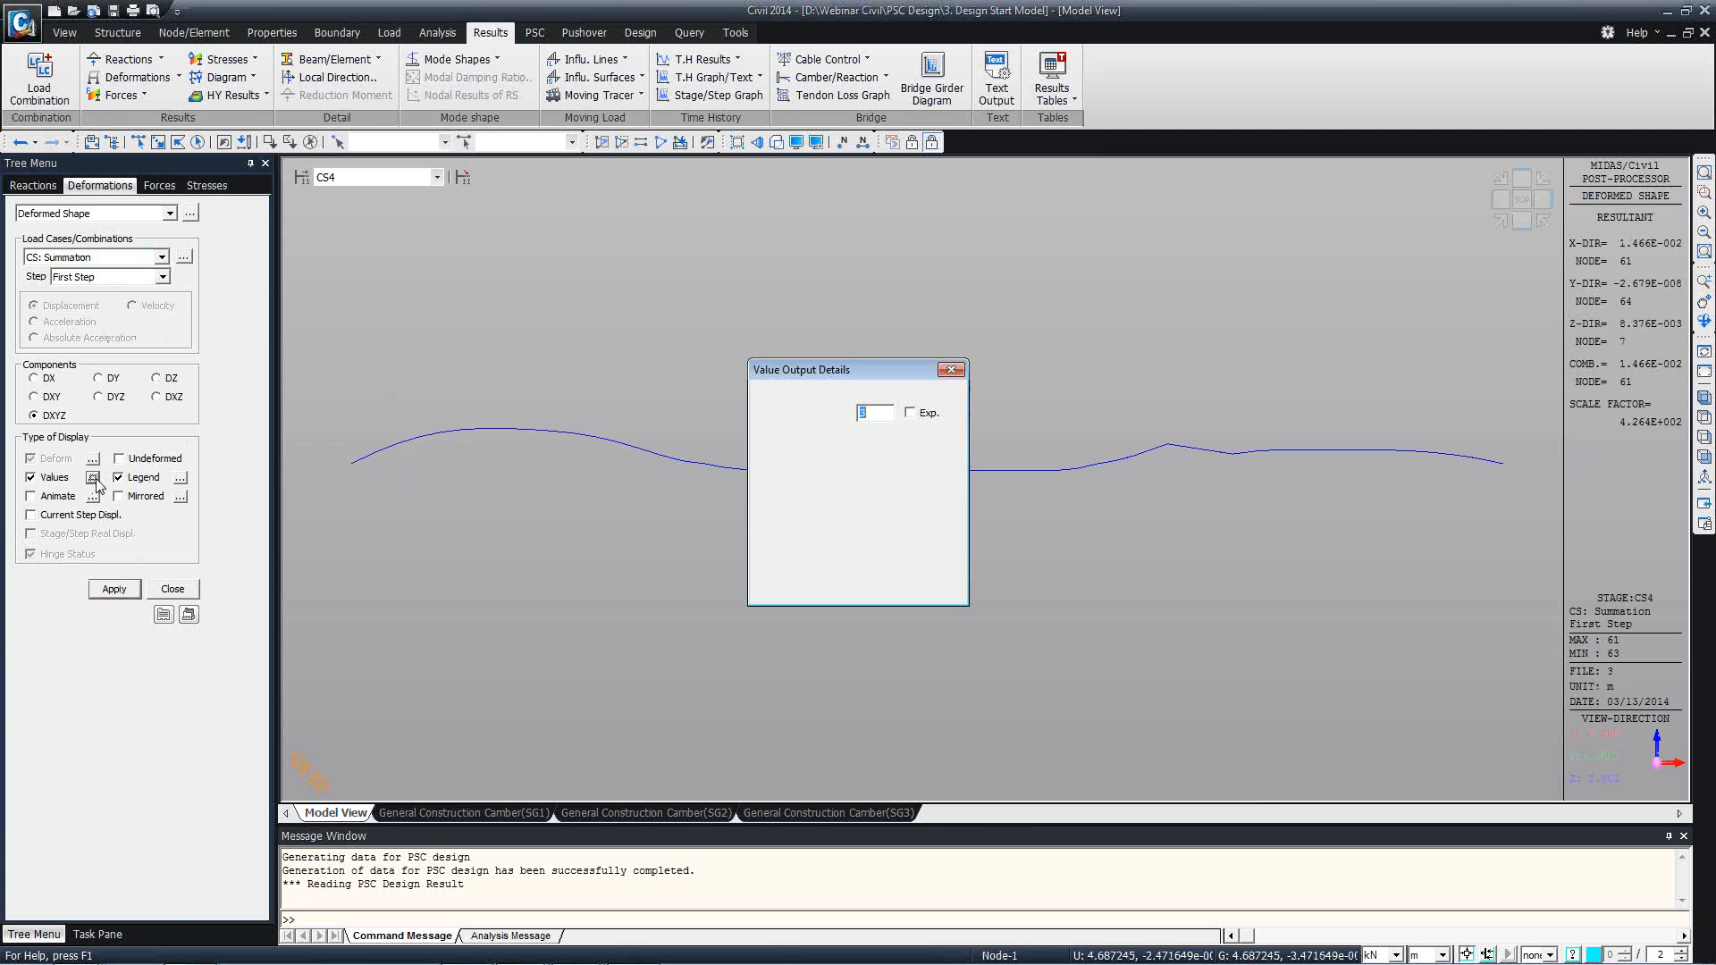
click(904, 585)
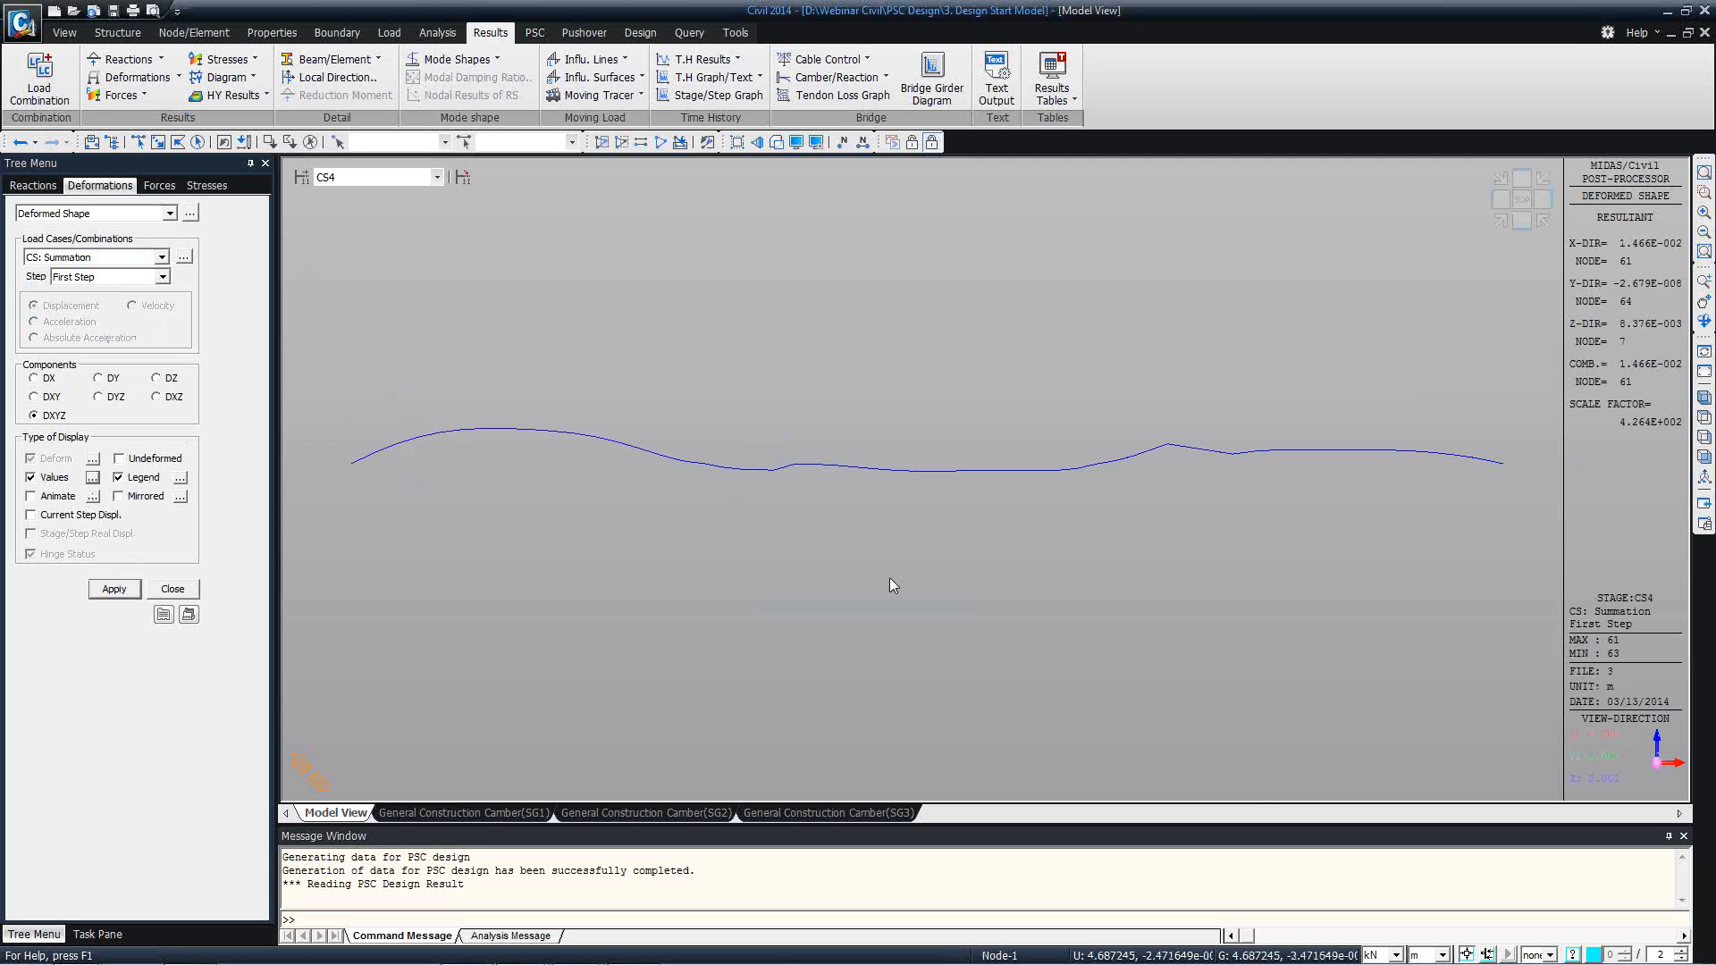
click(93, 459)
click(793, 501)
click(860, 556)
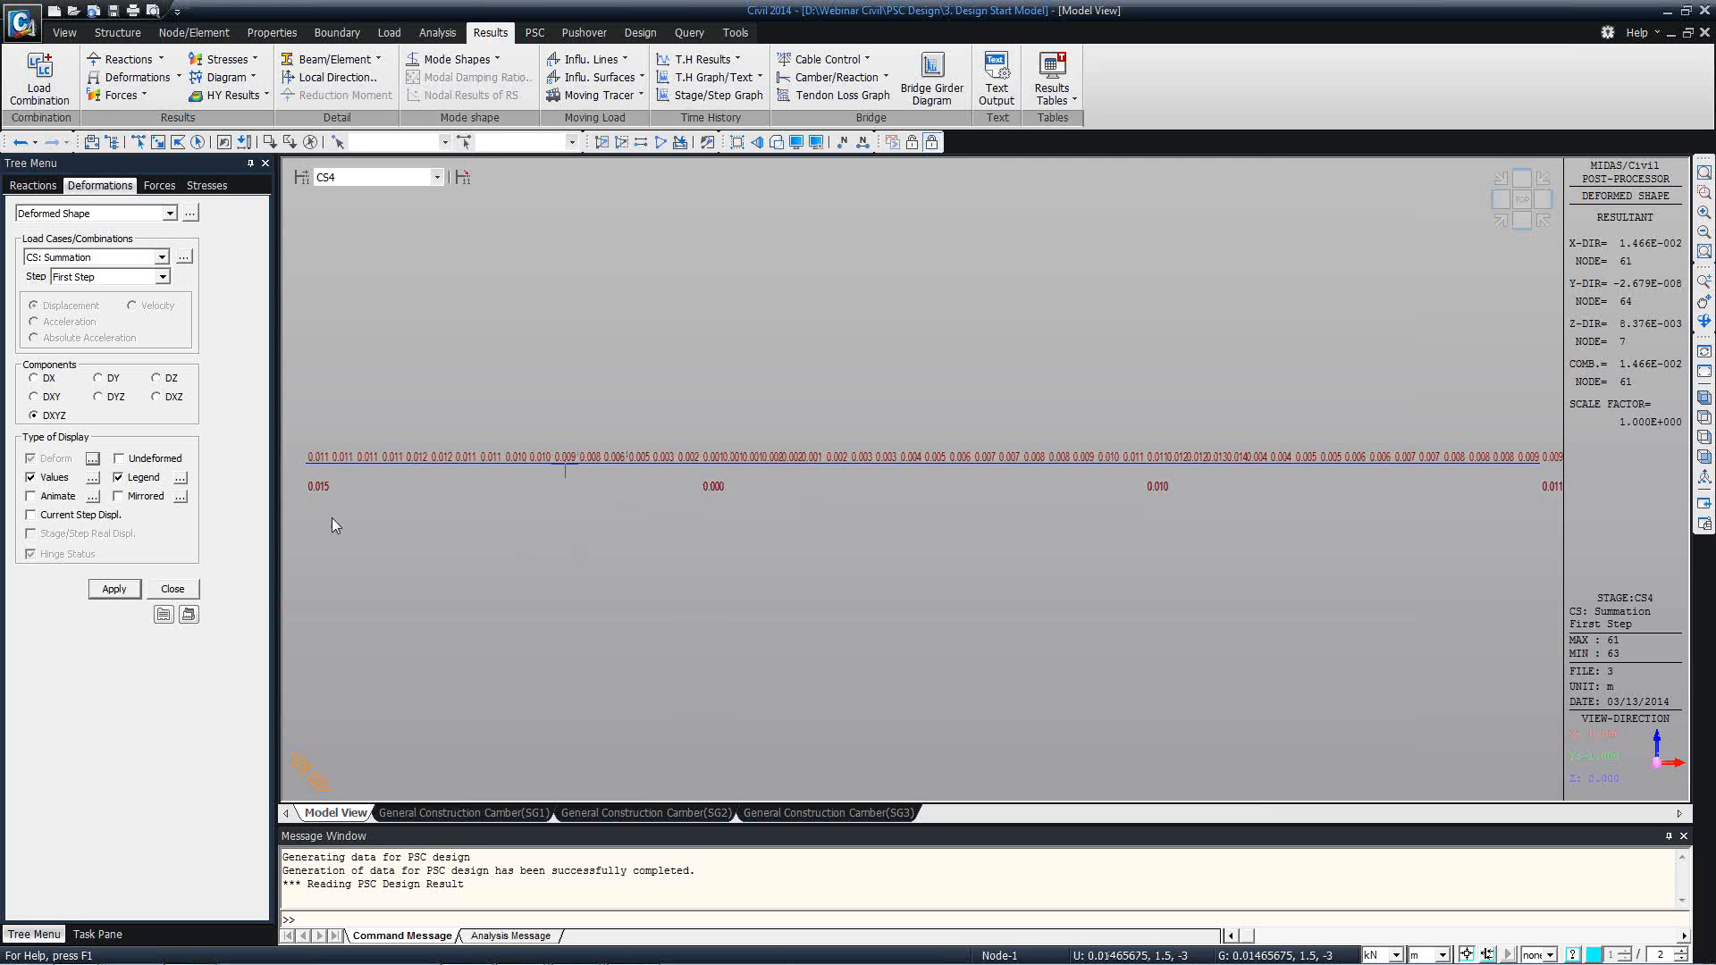
Tabulate Summation(CS) displacements of nodes 26 and 27 for stage CS4 plus Min/Max max and min, and widen the result columns.
click(191, 213)
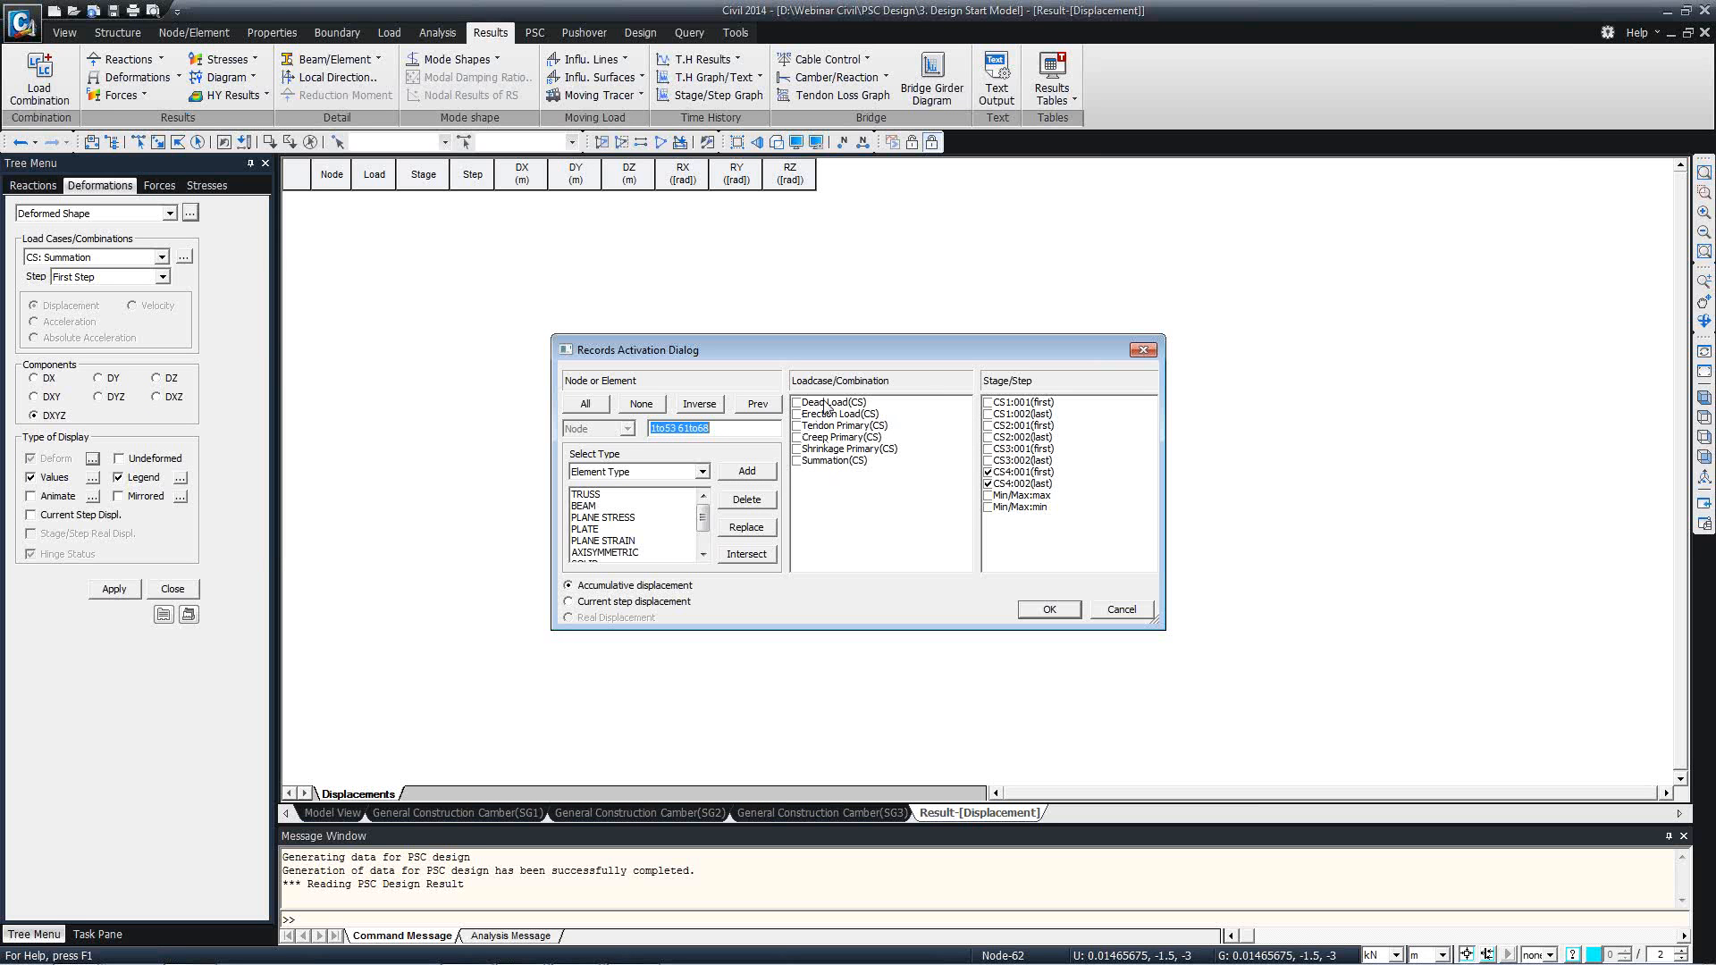
click(810, 461)
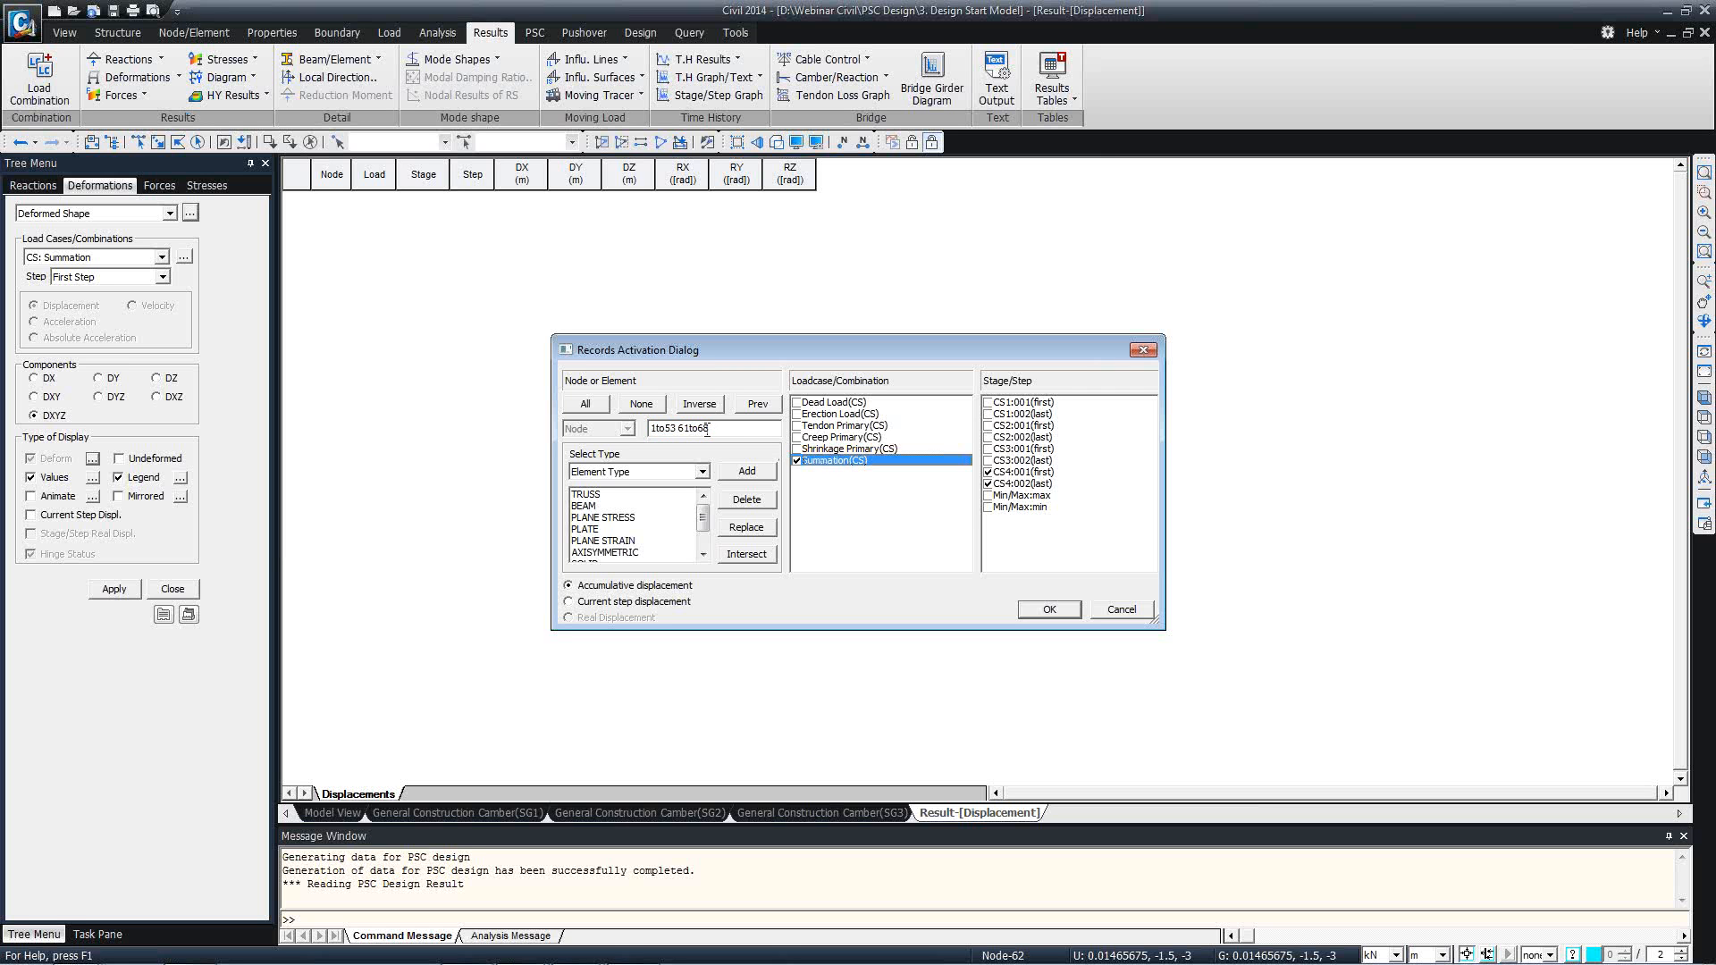
click(586, 407)
text(26 27)
drag(1021, 496, 1022, 511)
click(987, 498)
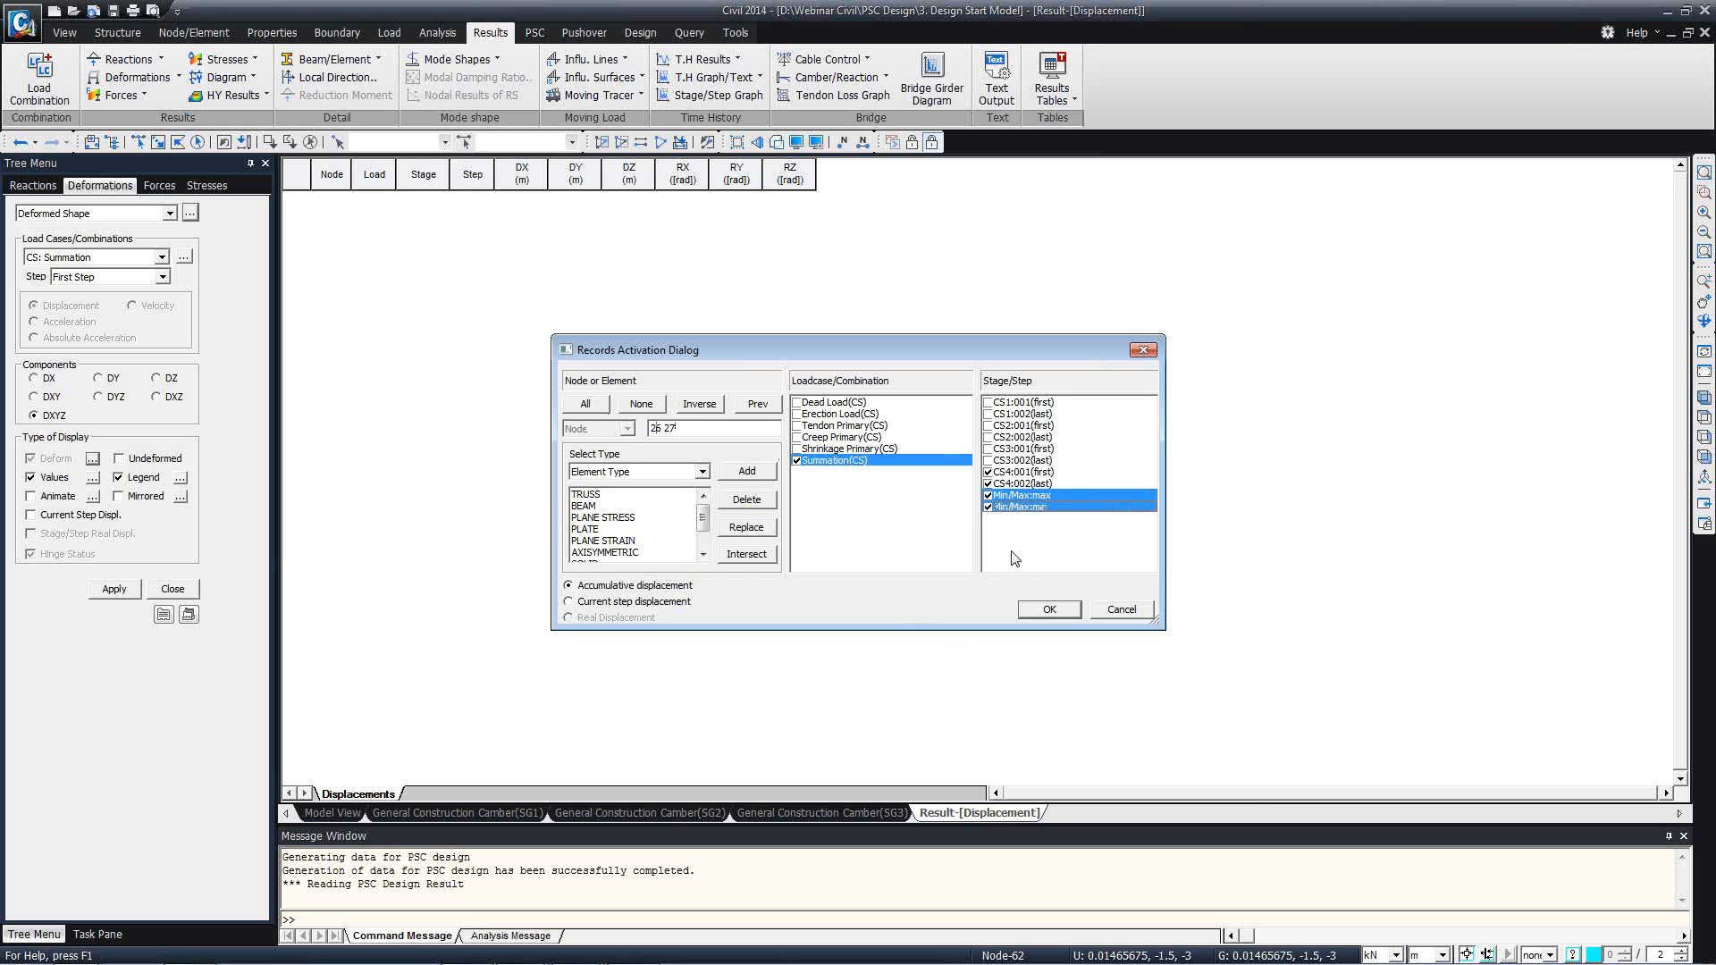
click(1041, 611)
click(615, 255)
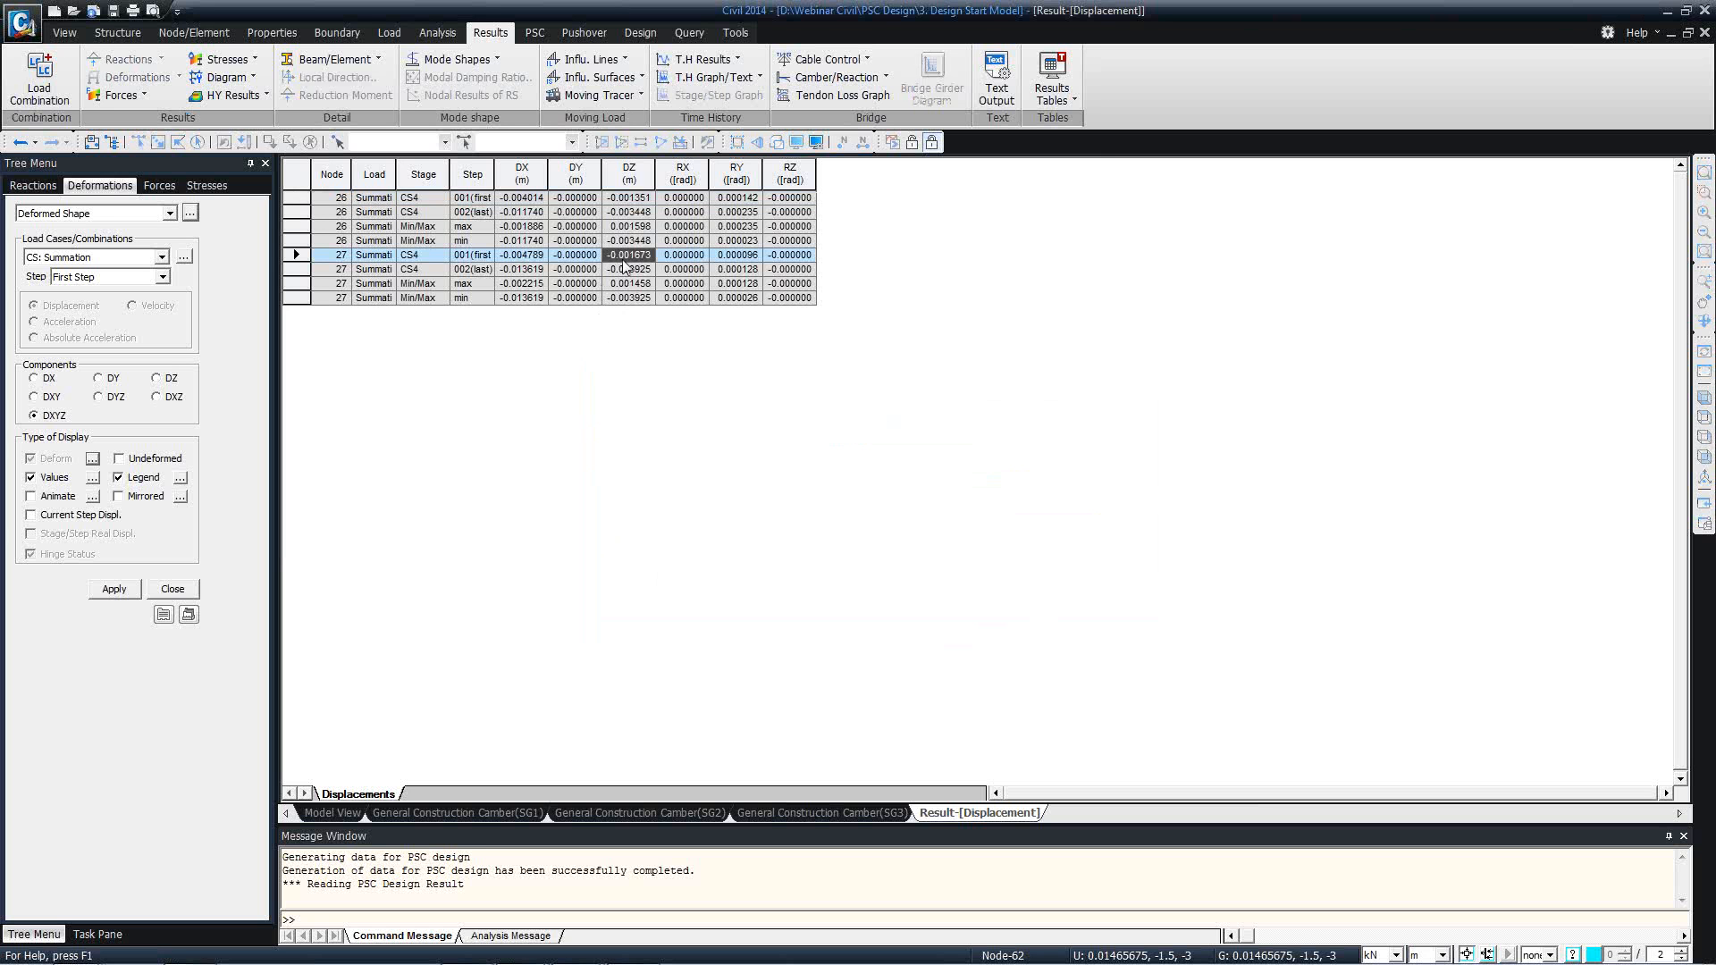
drag(494, 174, 769, 168)
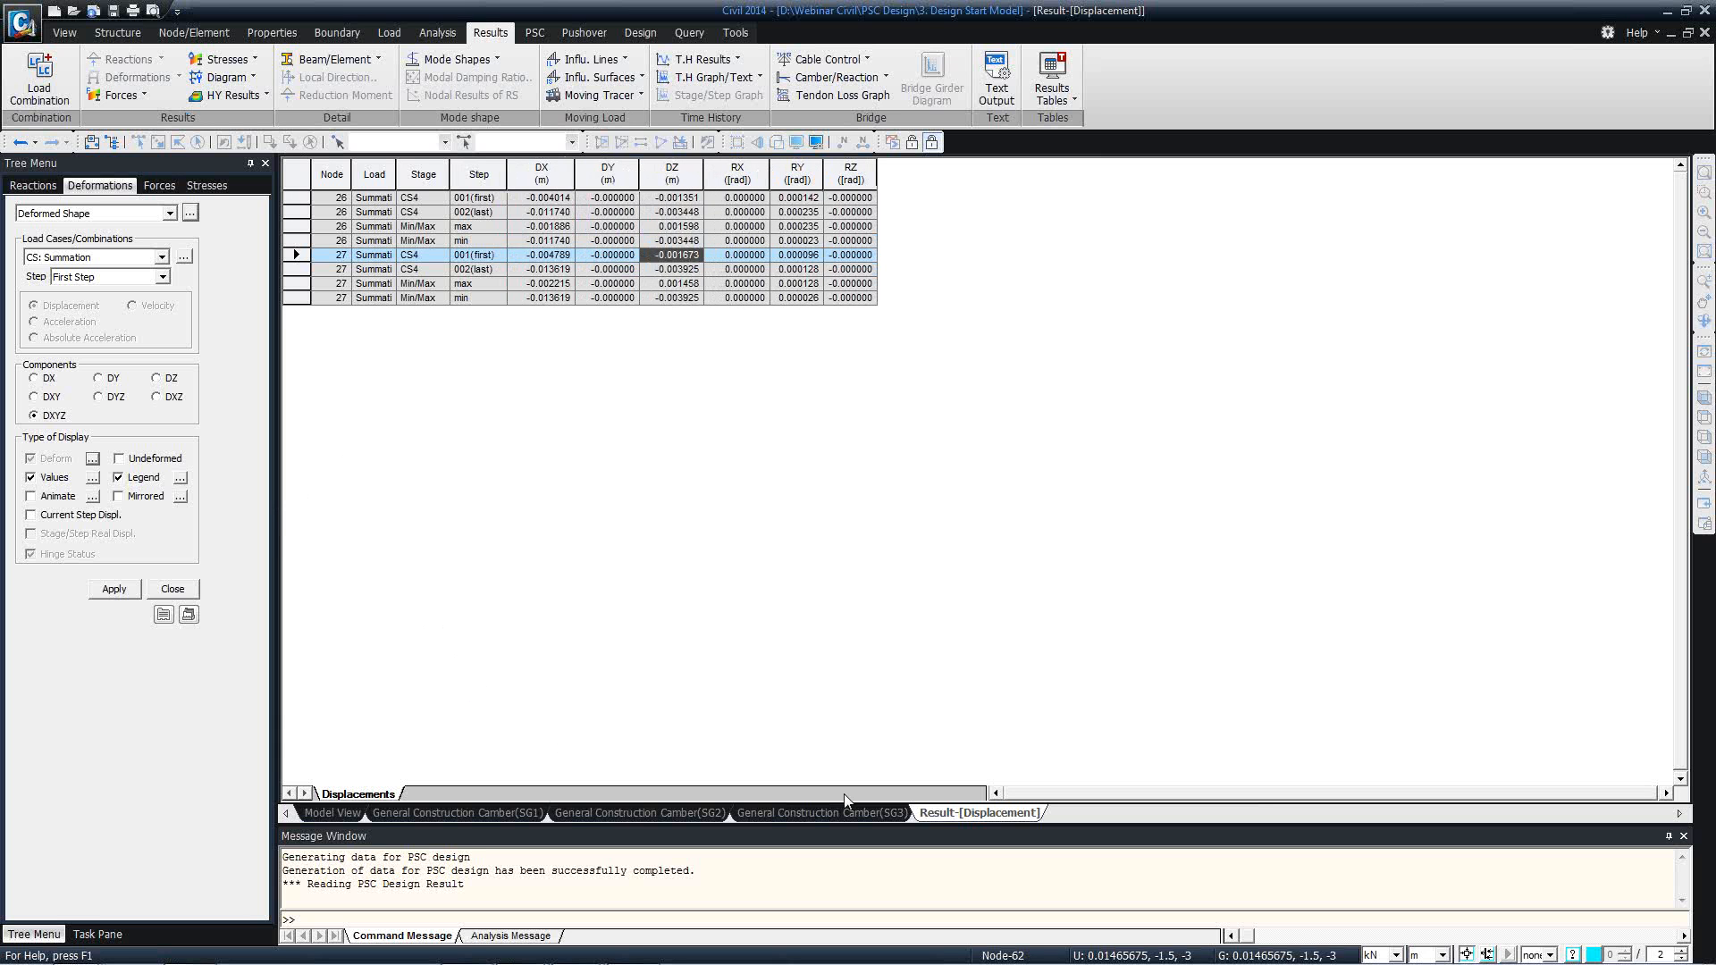
Close the displacement table and the General Construction Camber graphs for SG3, SG2 and SG1.
right_click(989, 818)
click(1007, 847)
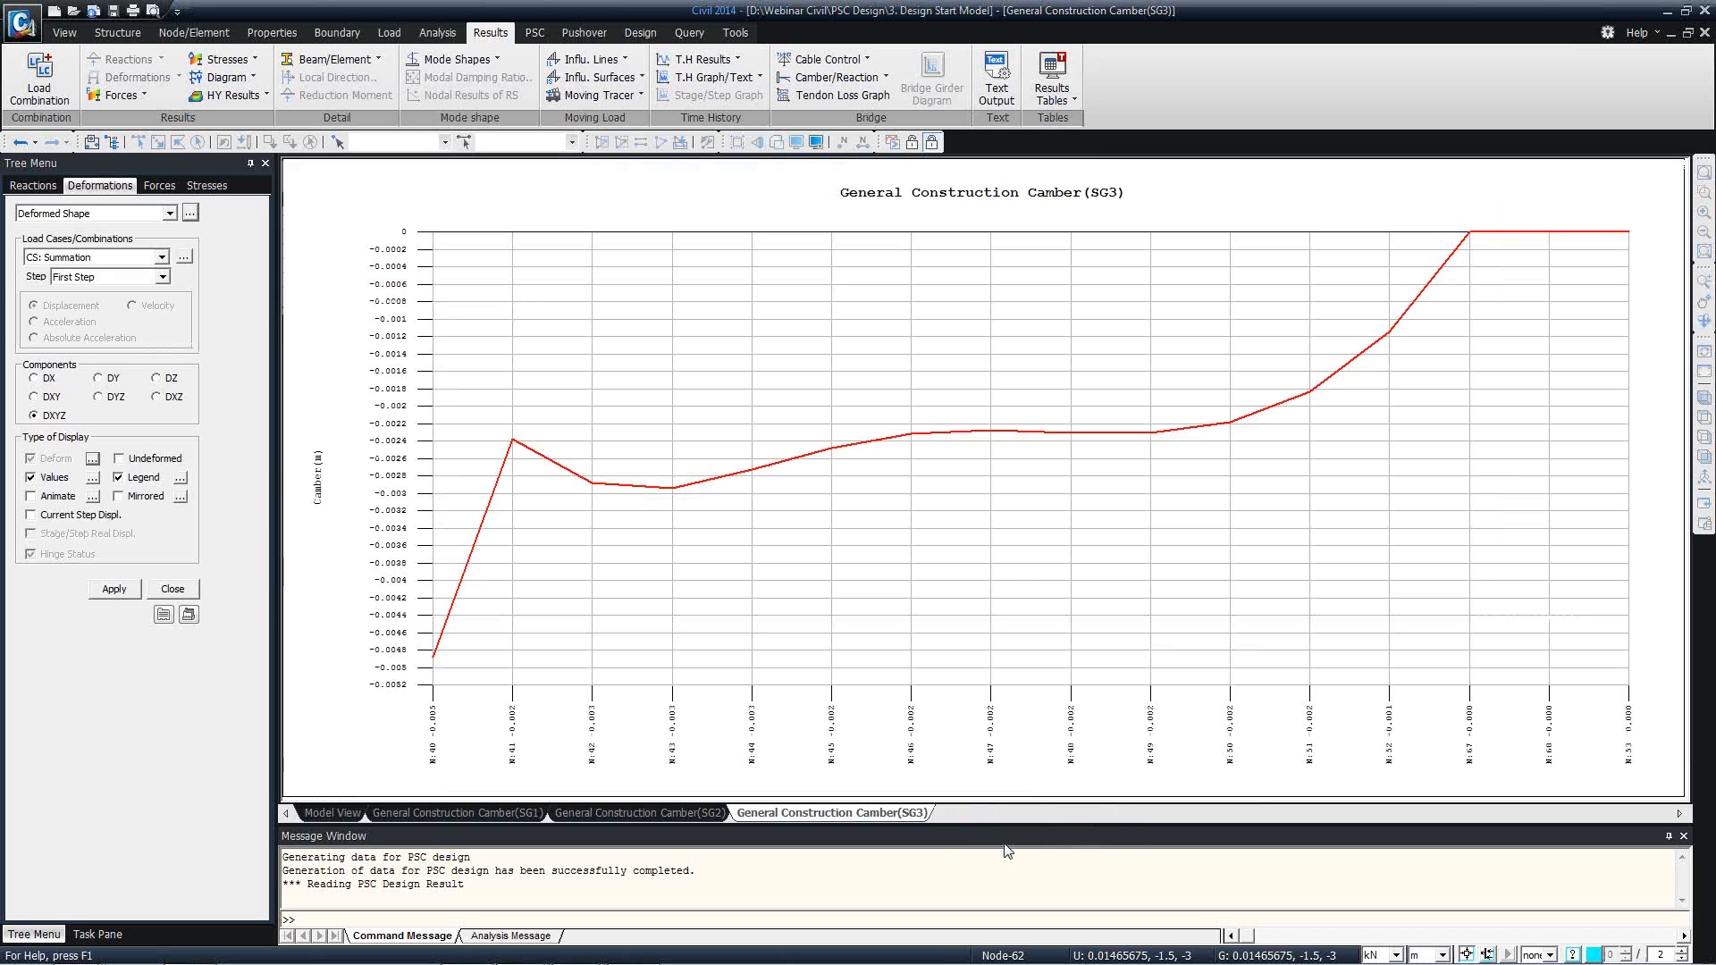
right_click(784, 813)
click(845, 840)
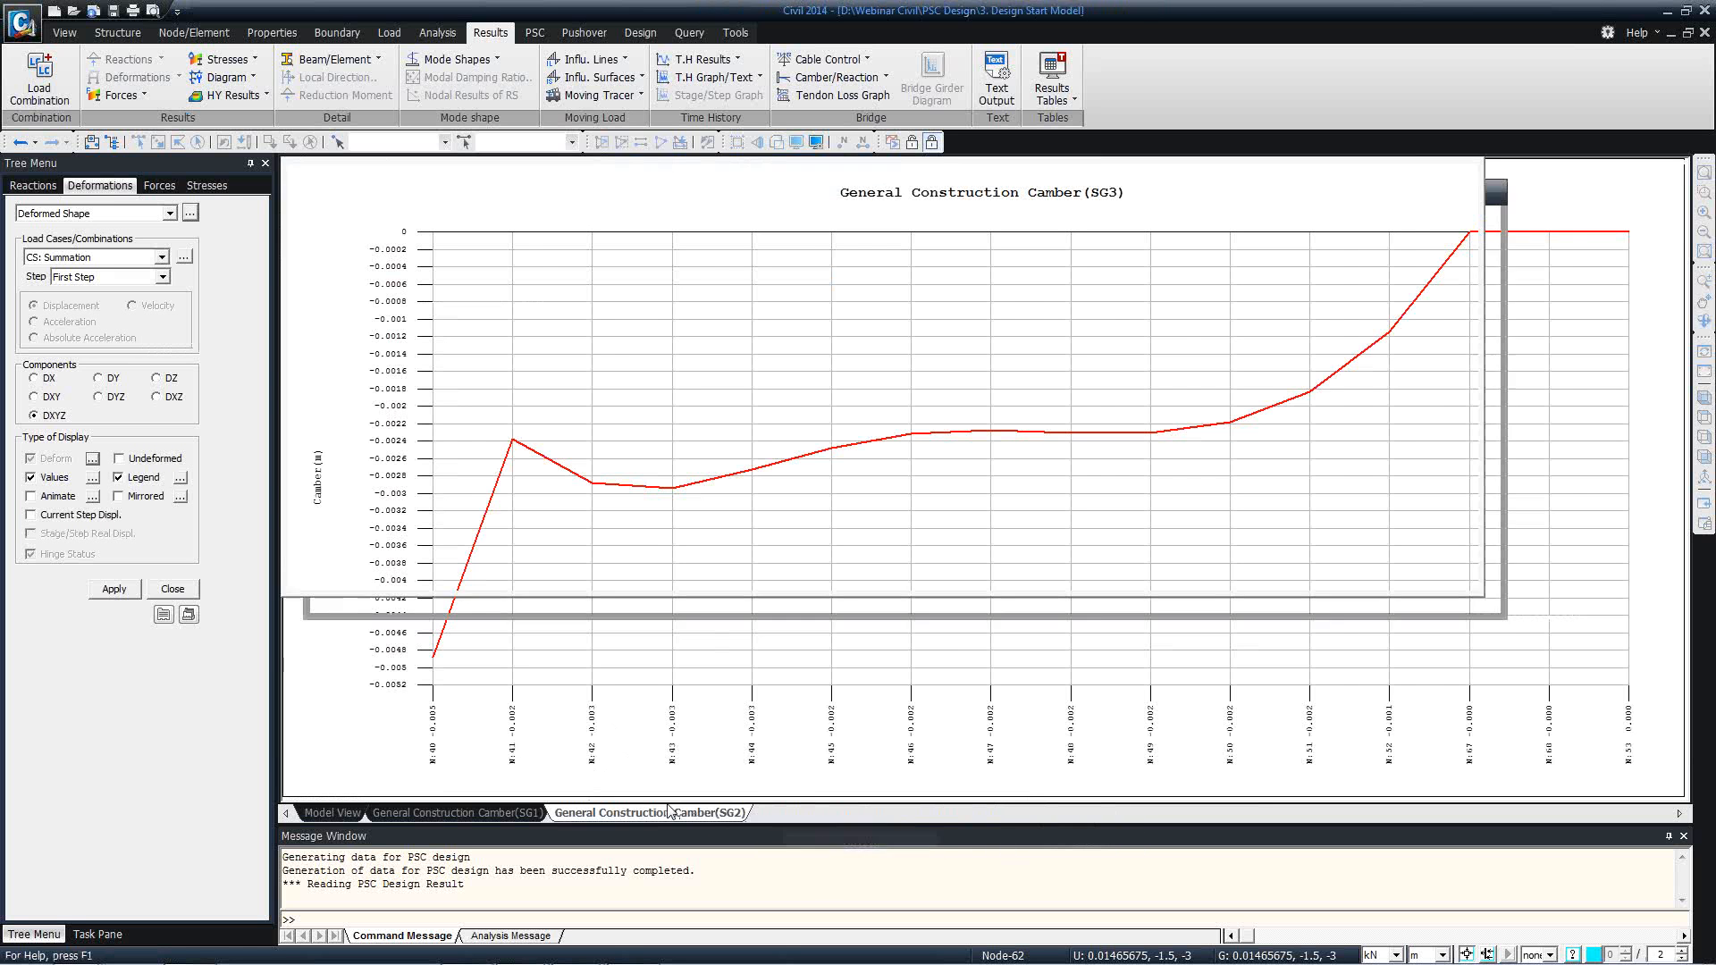
right_click(675, 815)
click(738, 839)
right_click(480, 813)
click(525, 844)
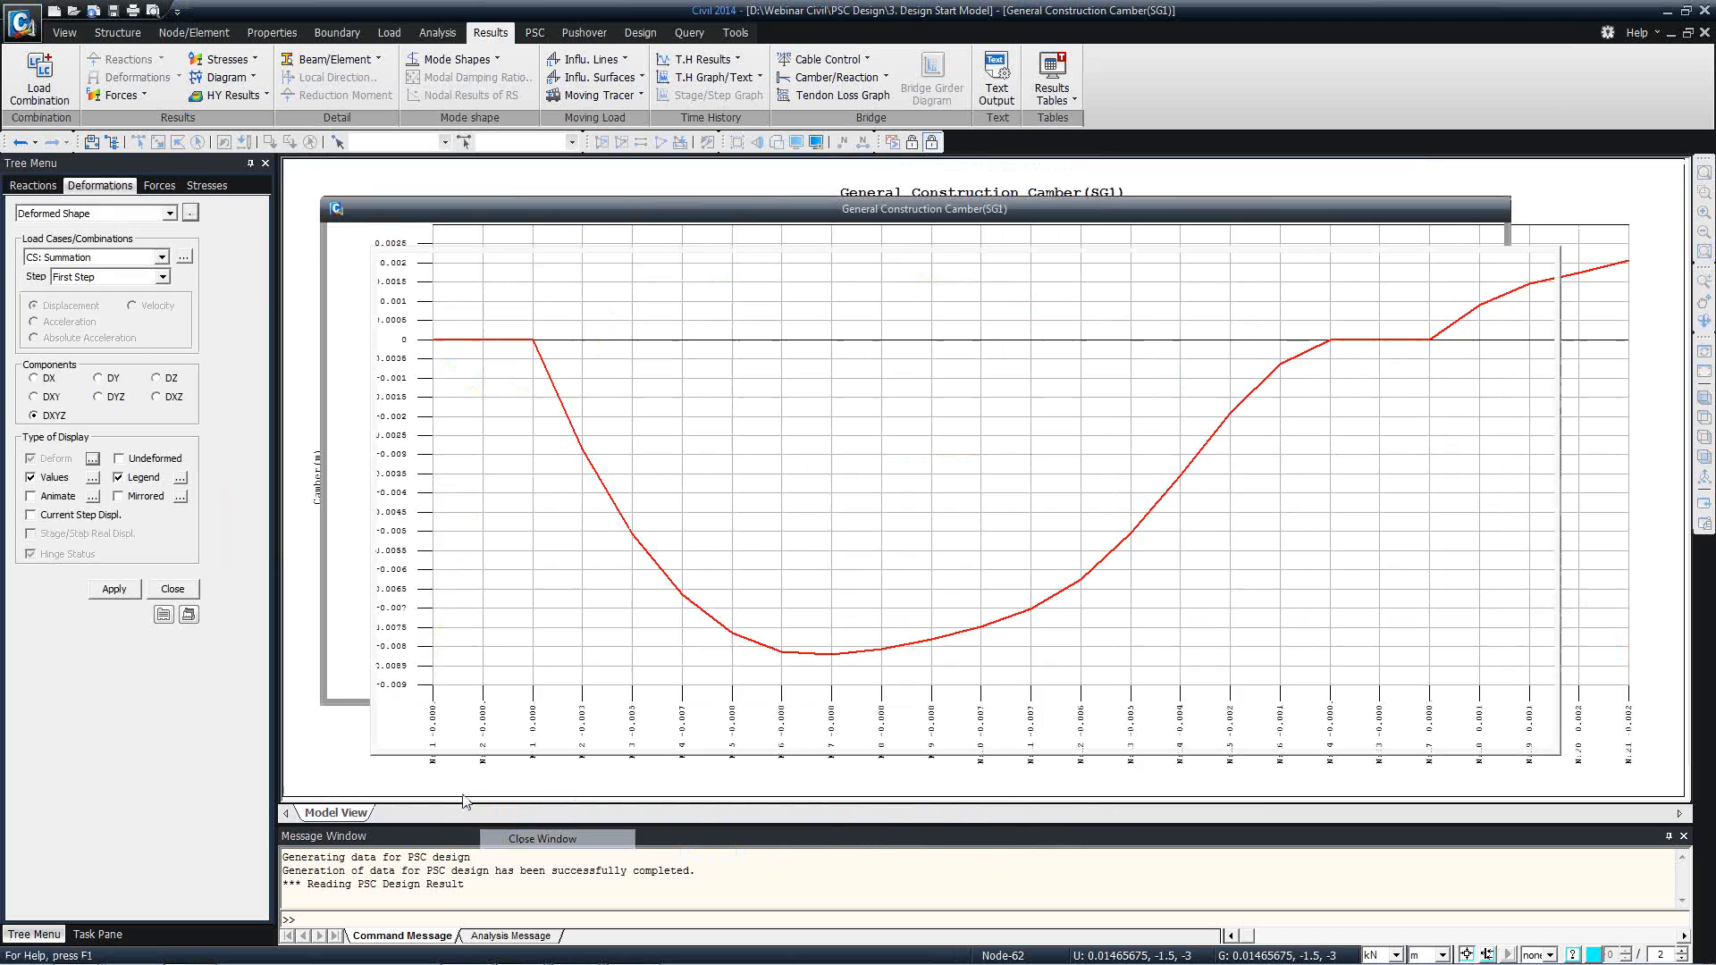
Leave the deformed shape results and examine the file formats available for exporting the model.
click(63, 33)
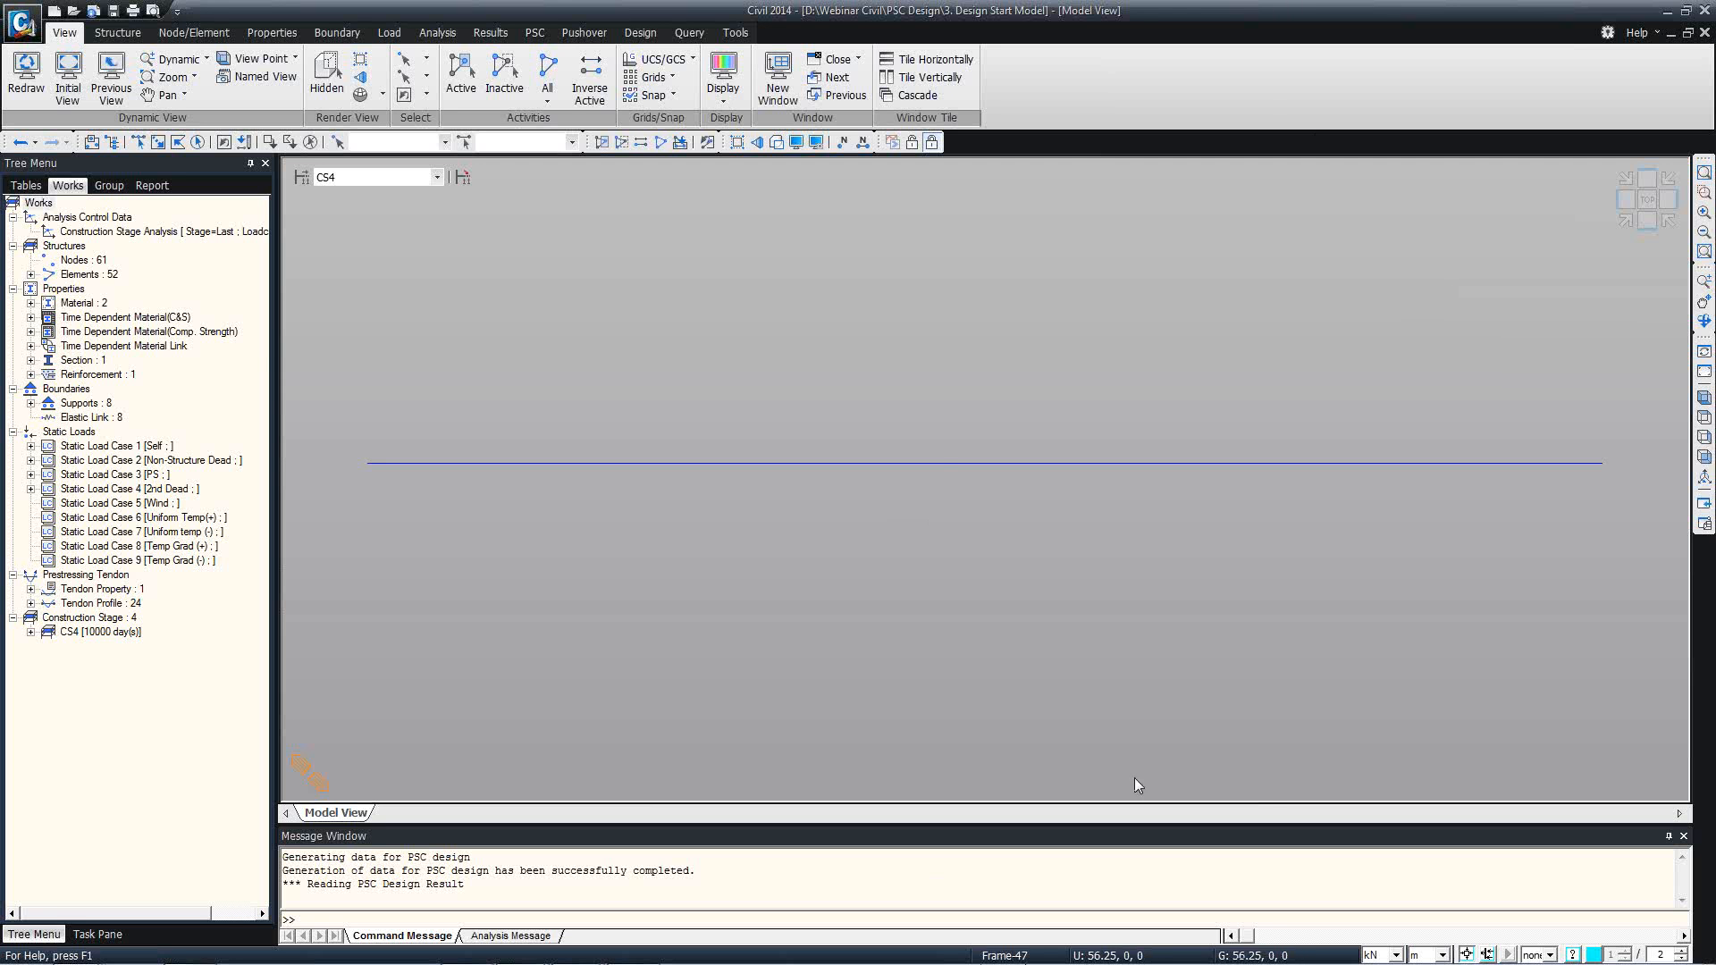
click(22, 22)
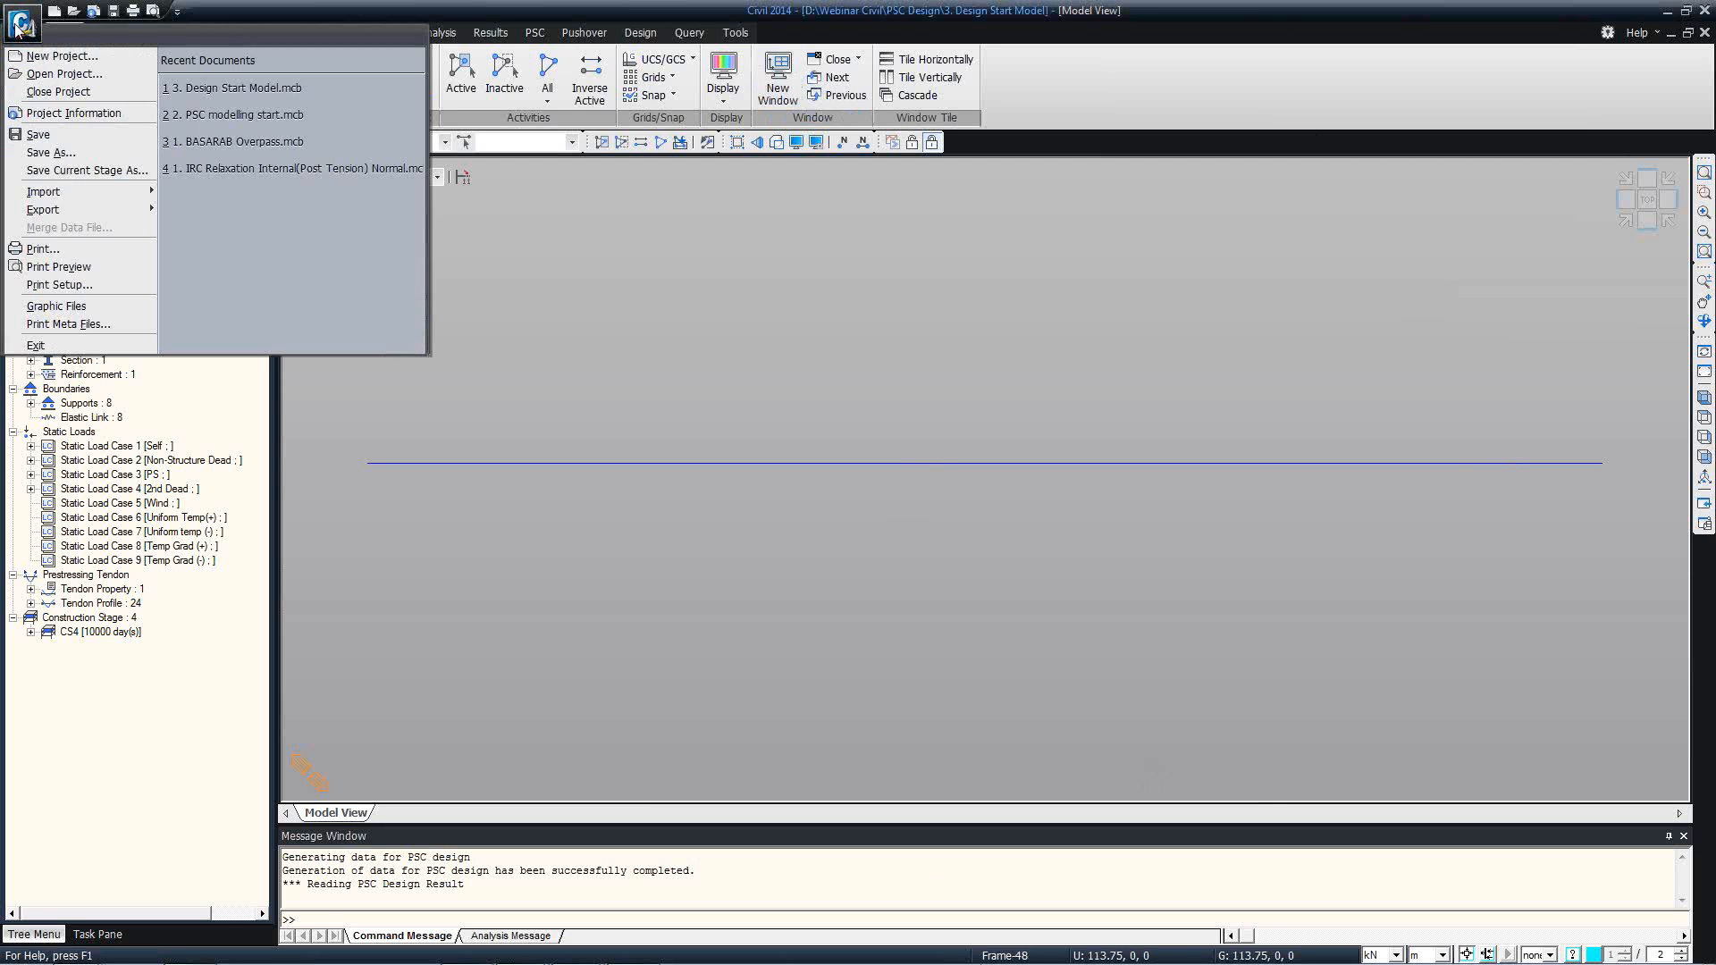
mouse_move(122, 206)
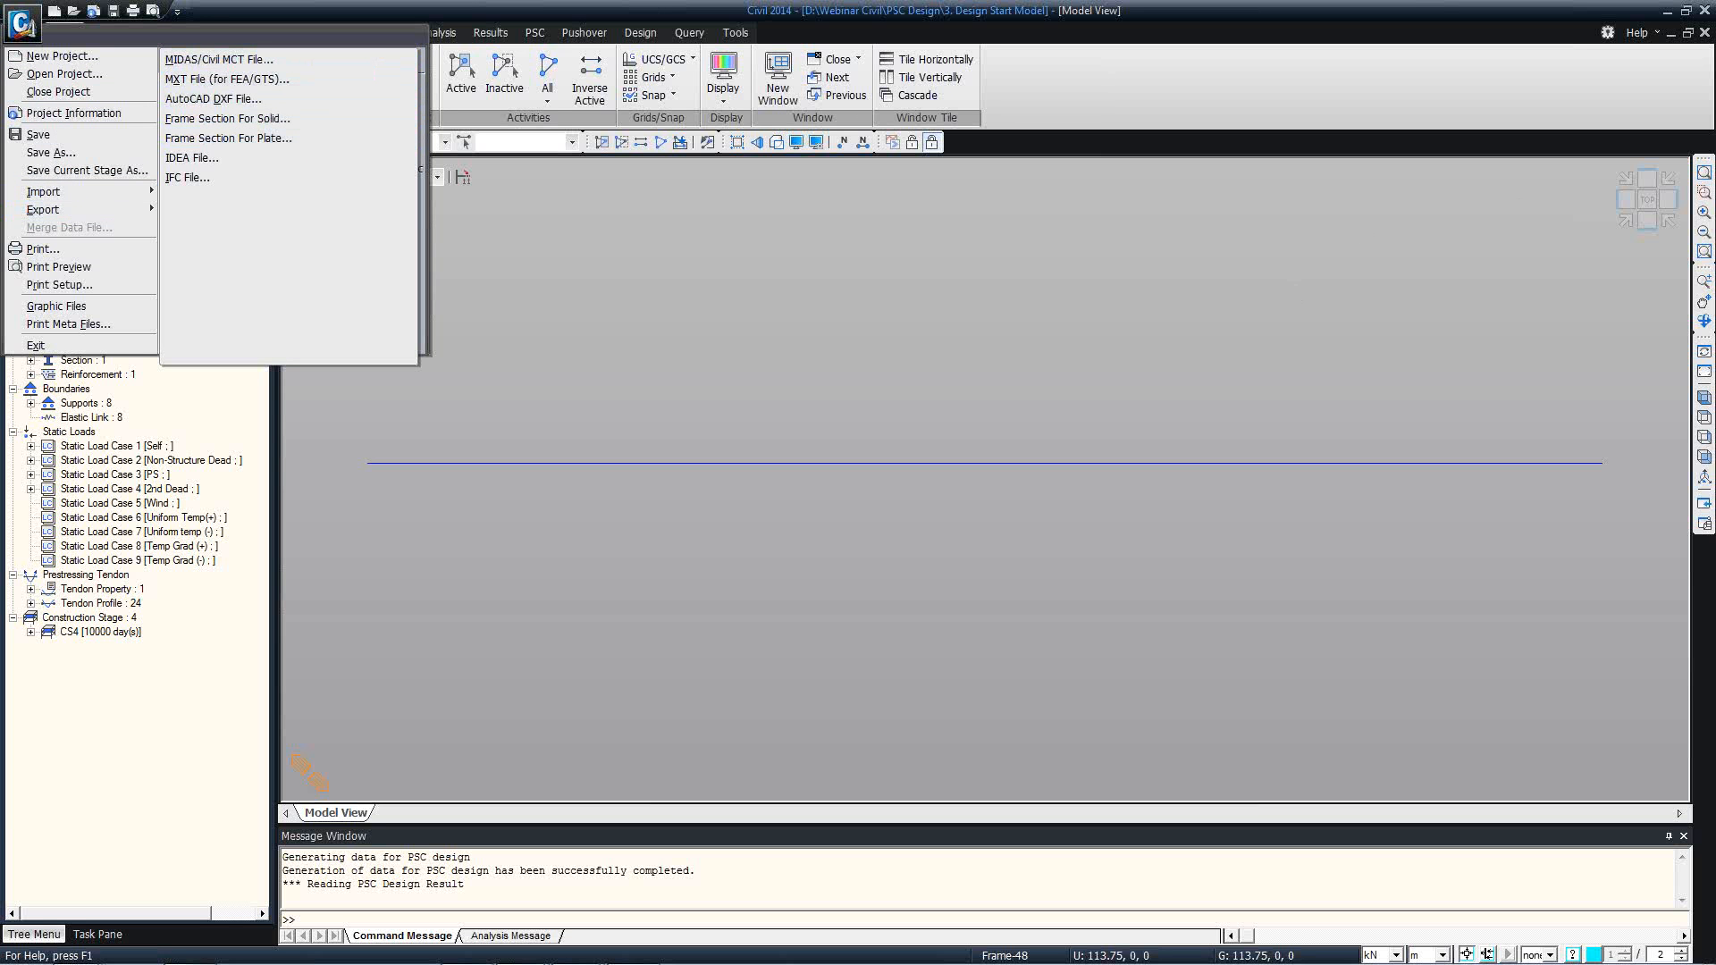
click(1448, 2)
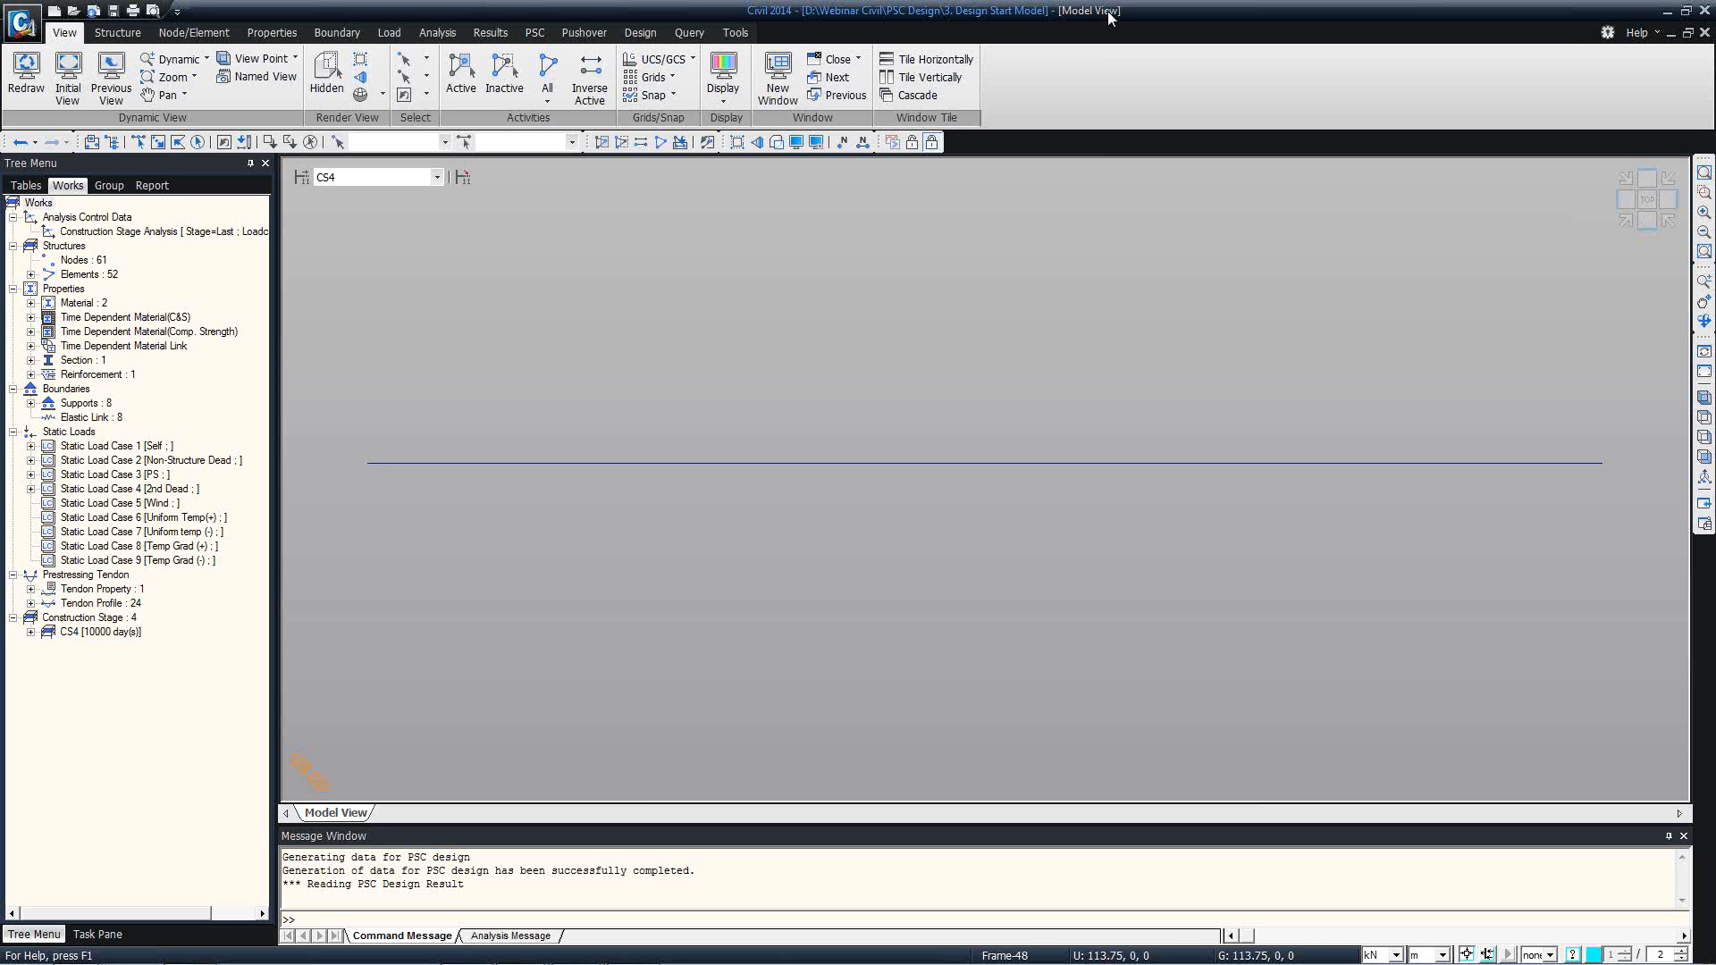
Inspect the Construction Stage Analysis Control Data, including the initial tangent displacement option for erected structures, and cancel without changes.
click(223, 231)
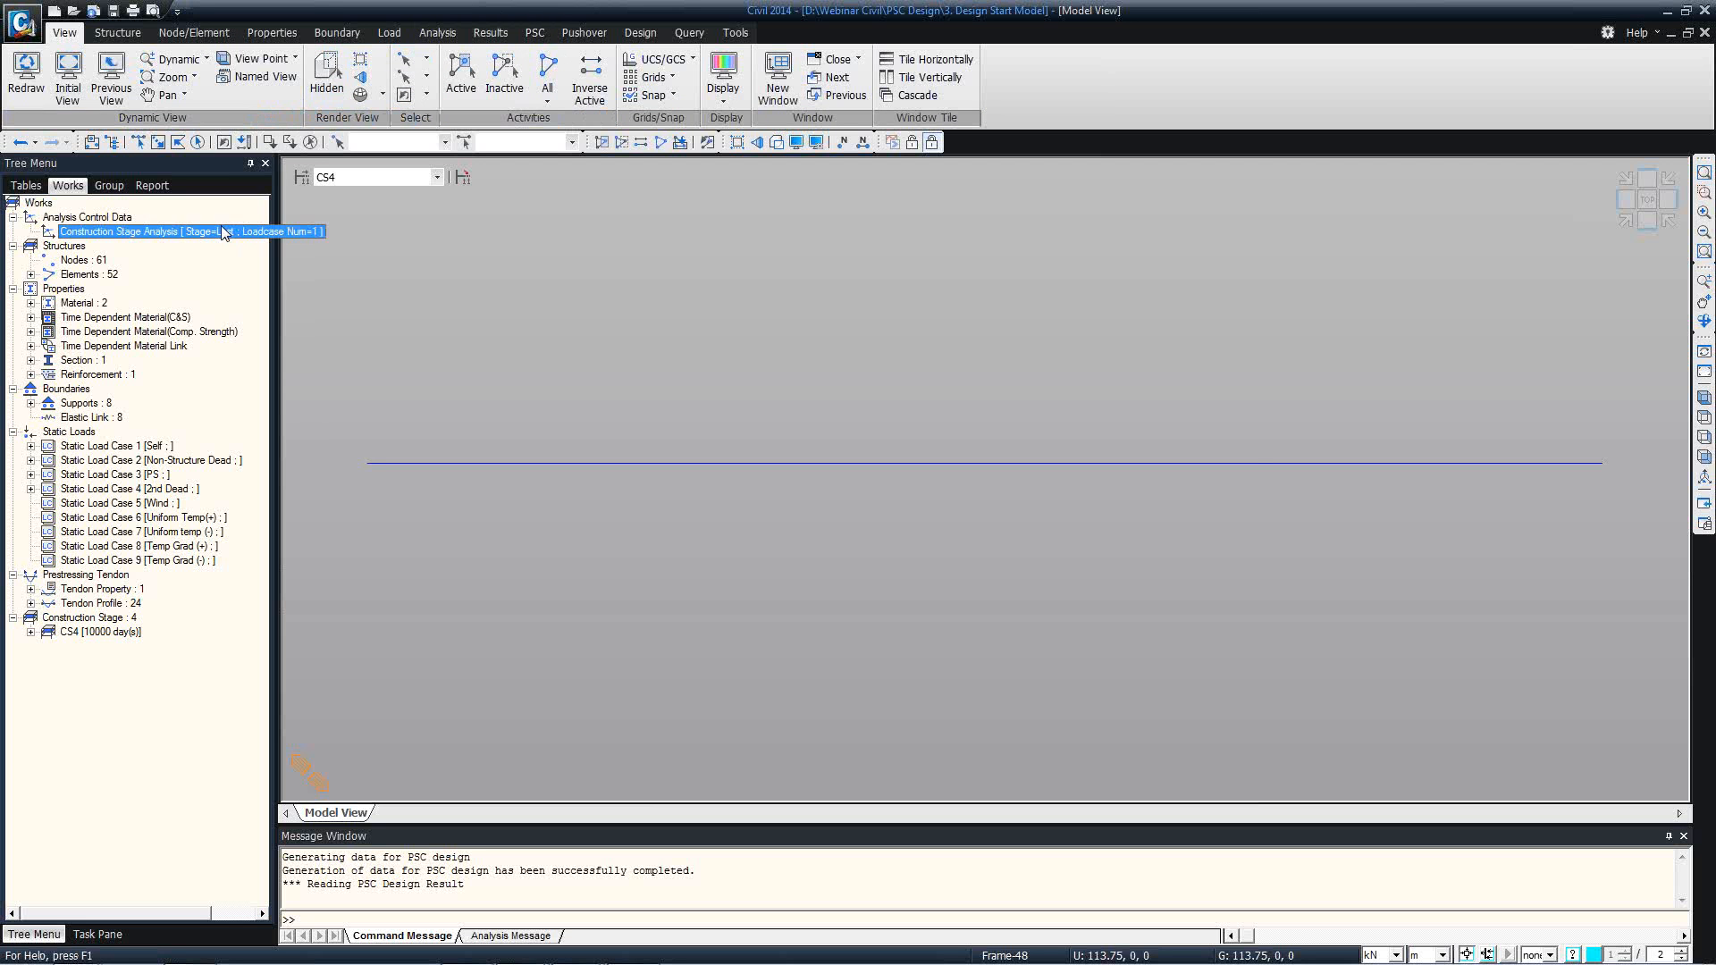
double_click(223, 231)
click(929, 451)
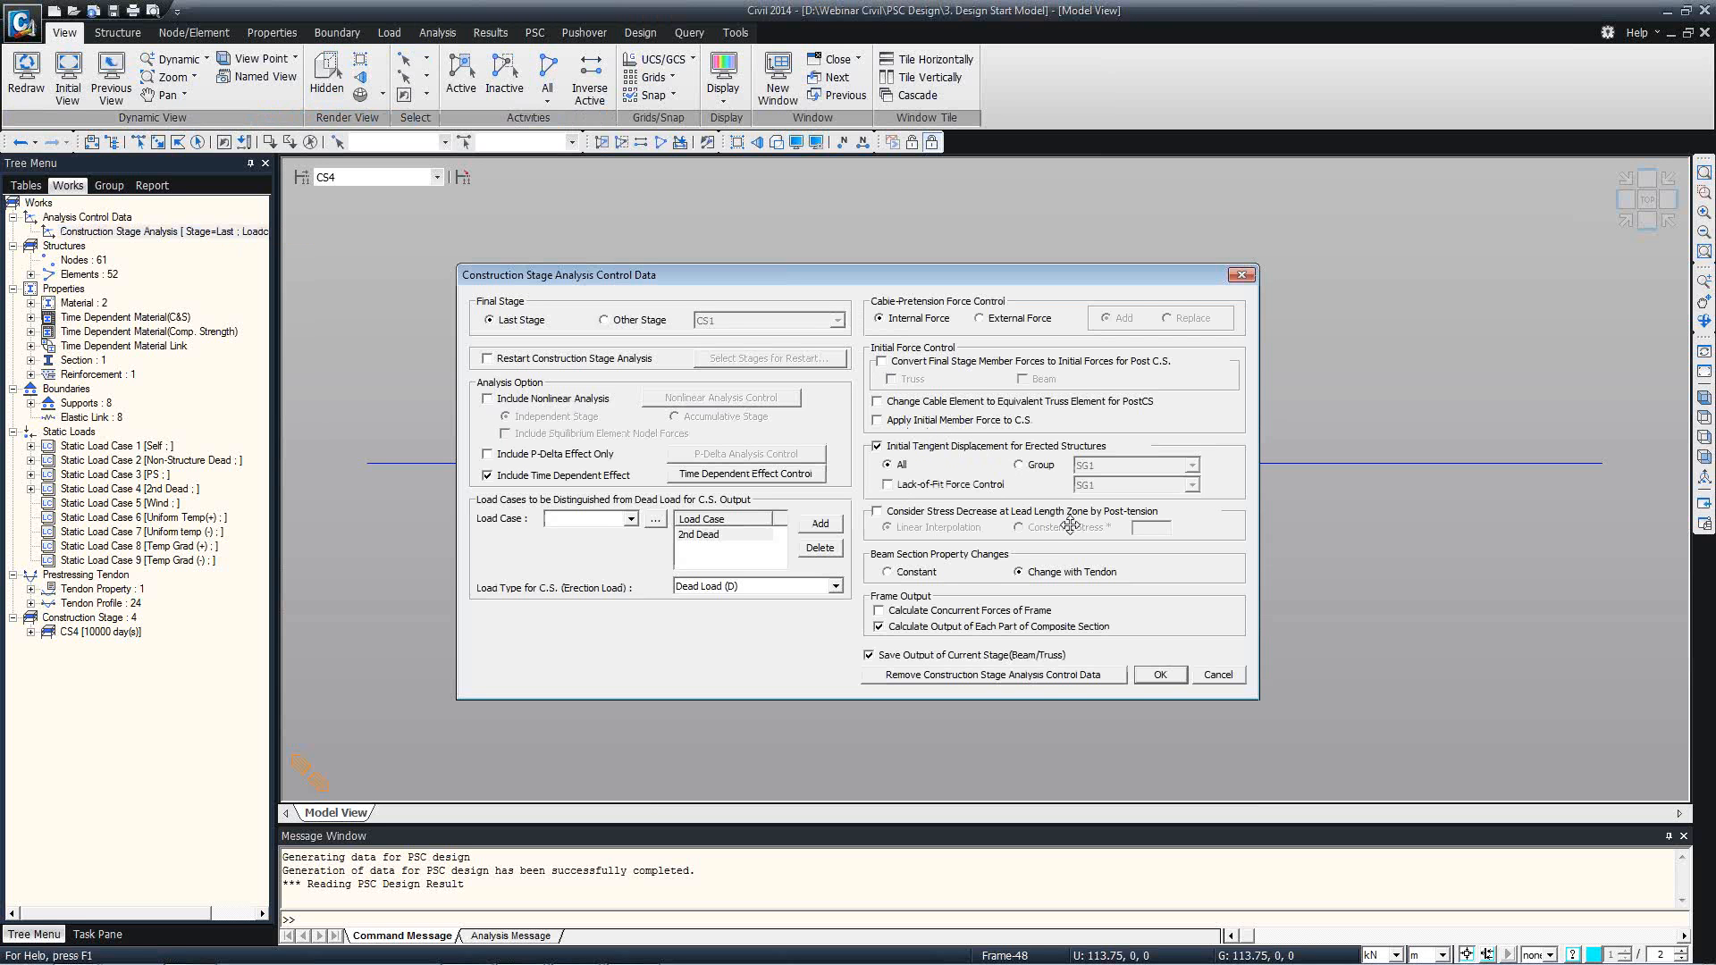
click(1239, 675)
Open the Deformed Shape settings, try the Real Displacement (Auto-Scale Off) option in the deformation details, and cancel the dialog.
right_click(970, 374)
mouse_move(1190, 409)
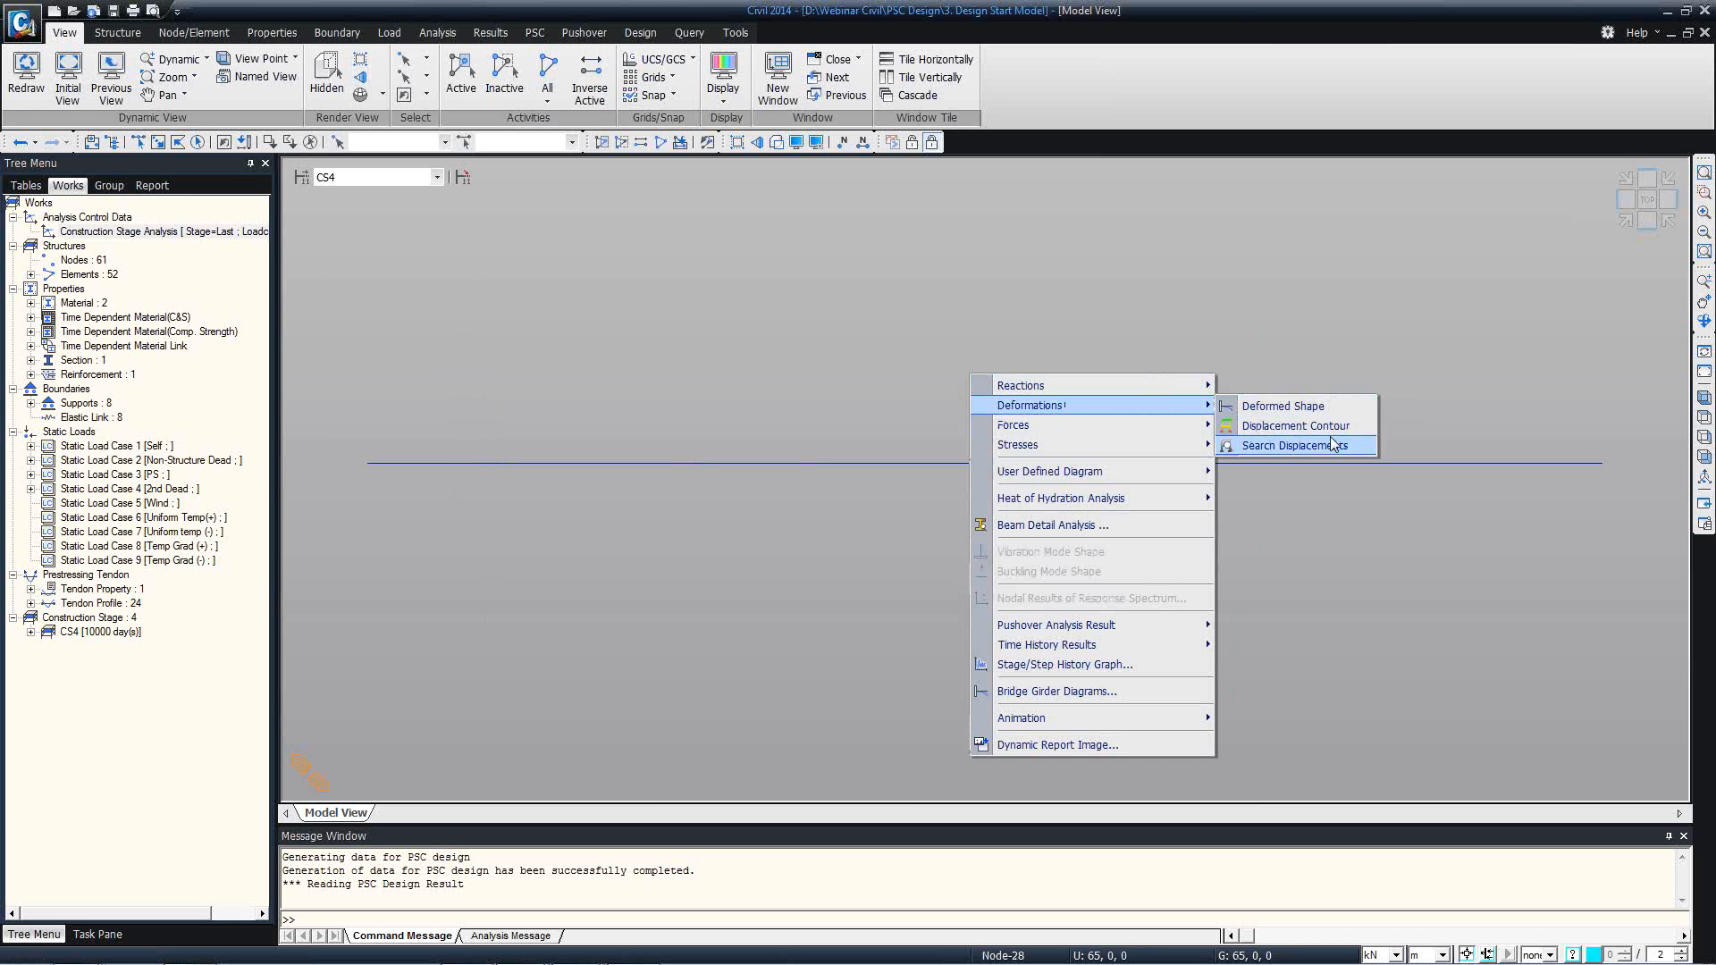
click(1283, 406)
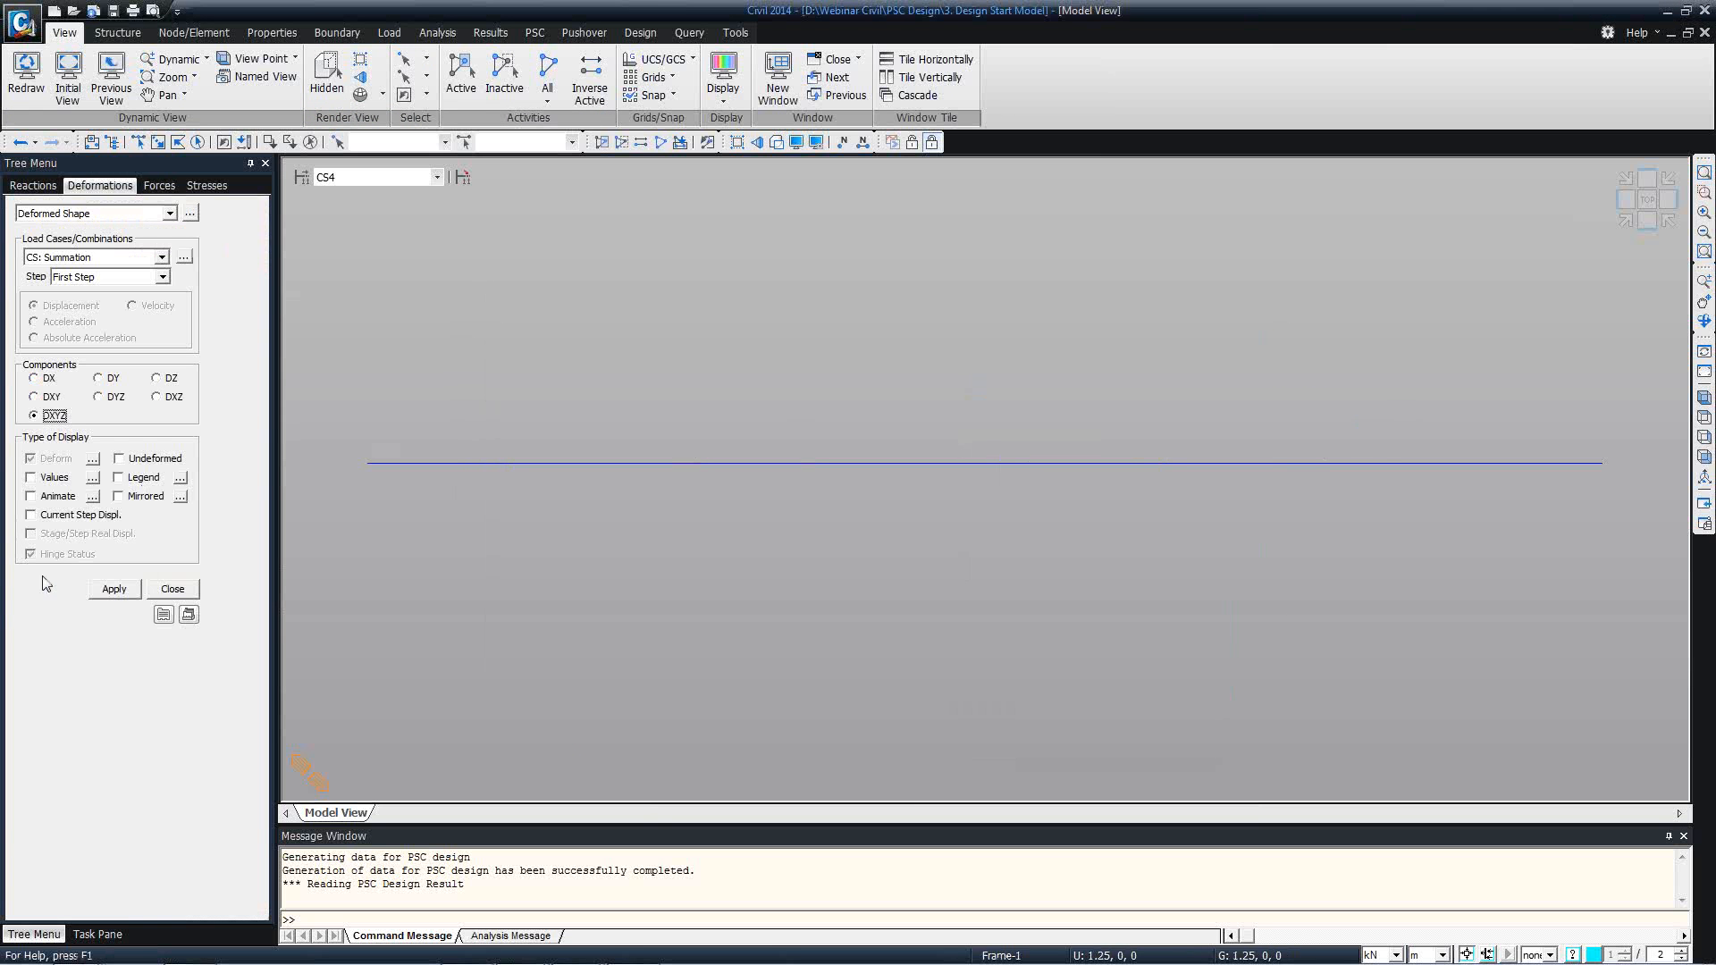
click(93, 458)
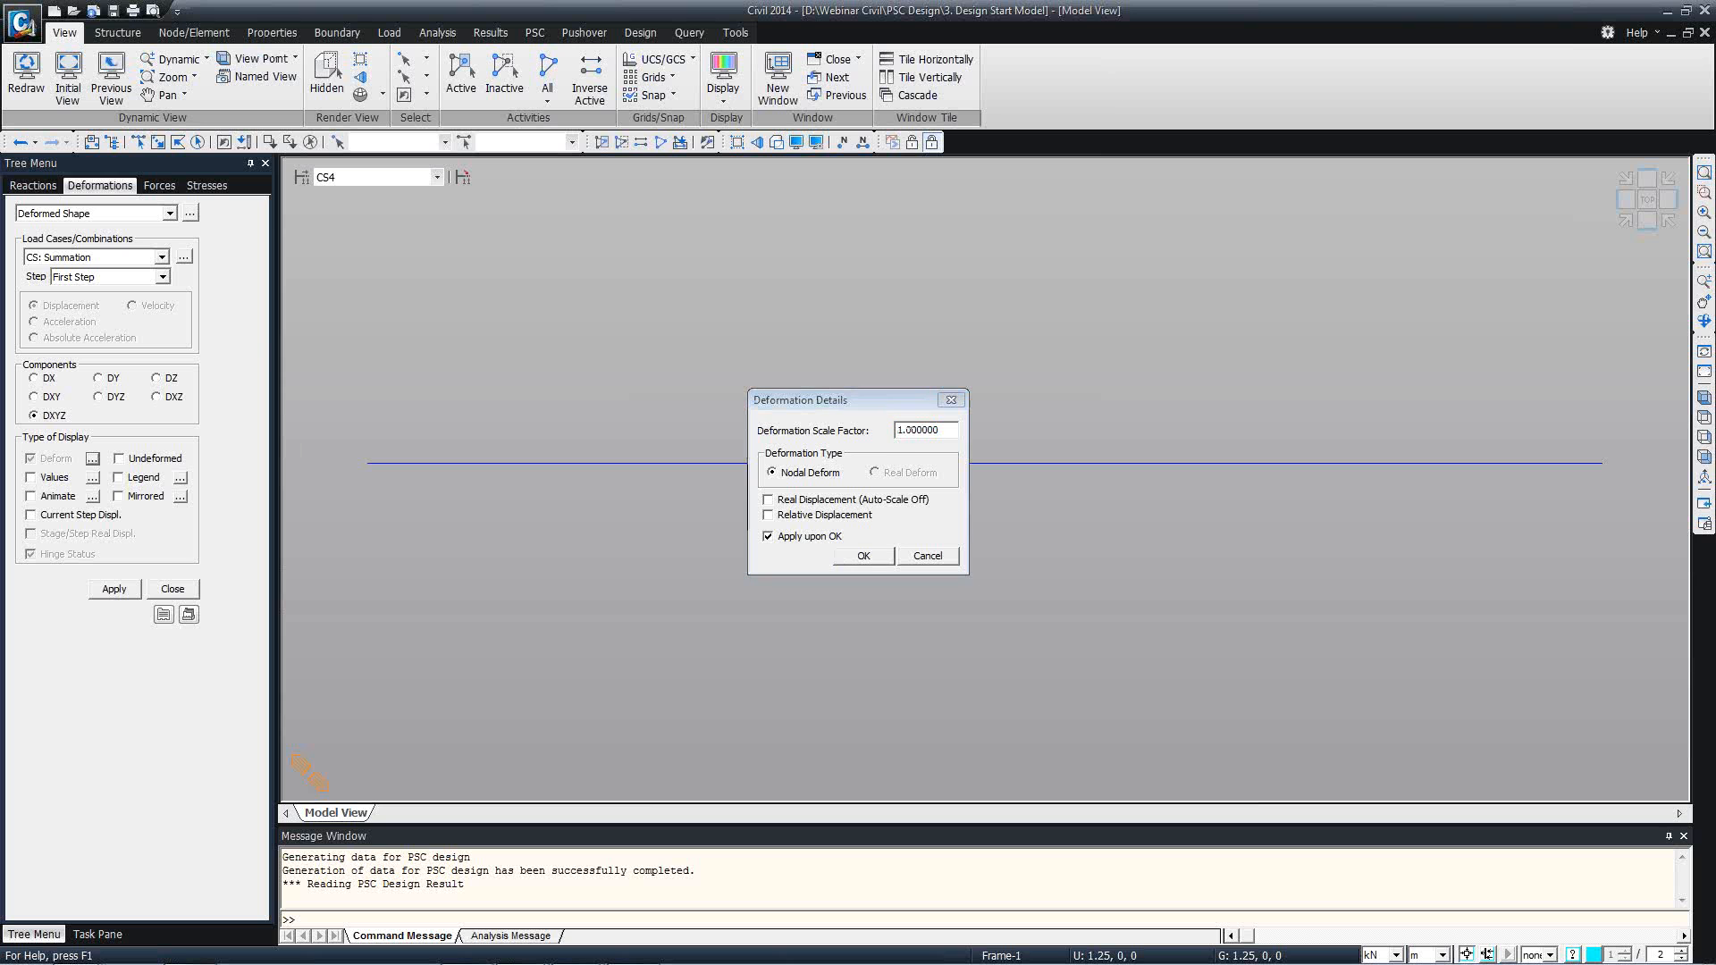
click(805, 503)
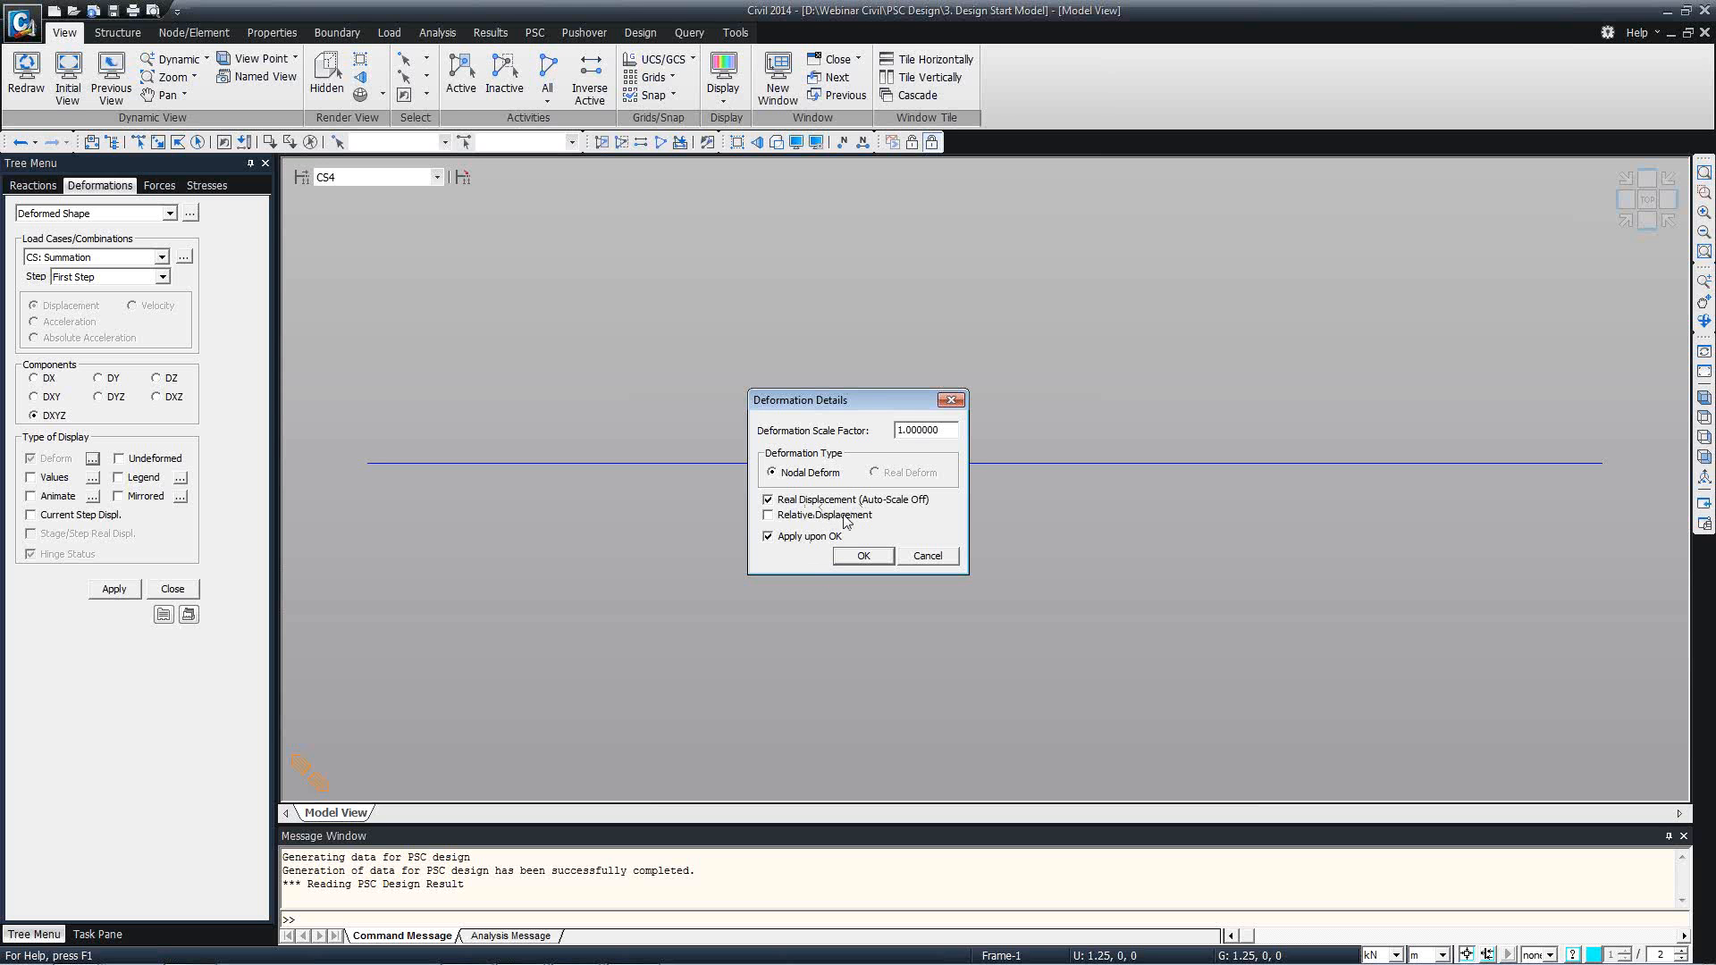
drag(855, 413, 803, 292)
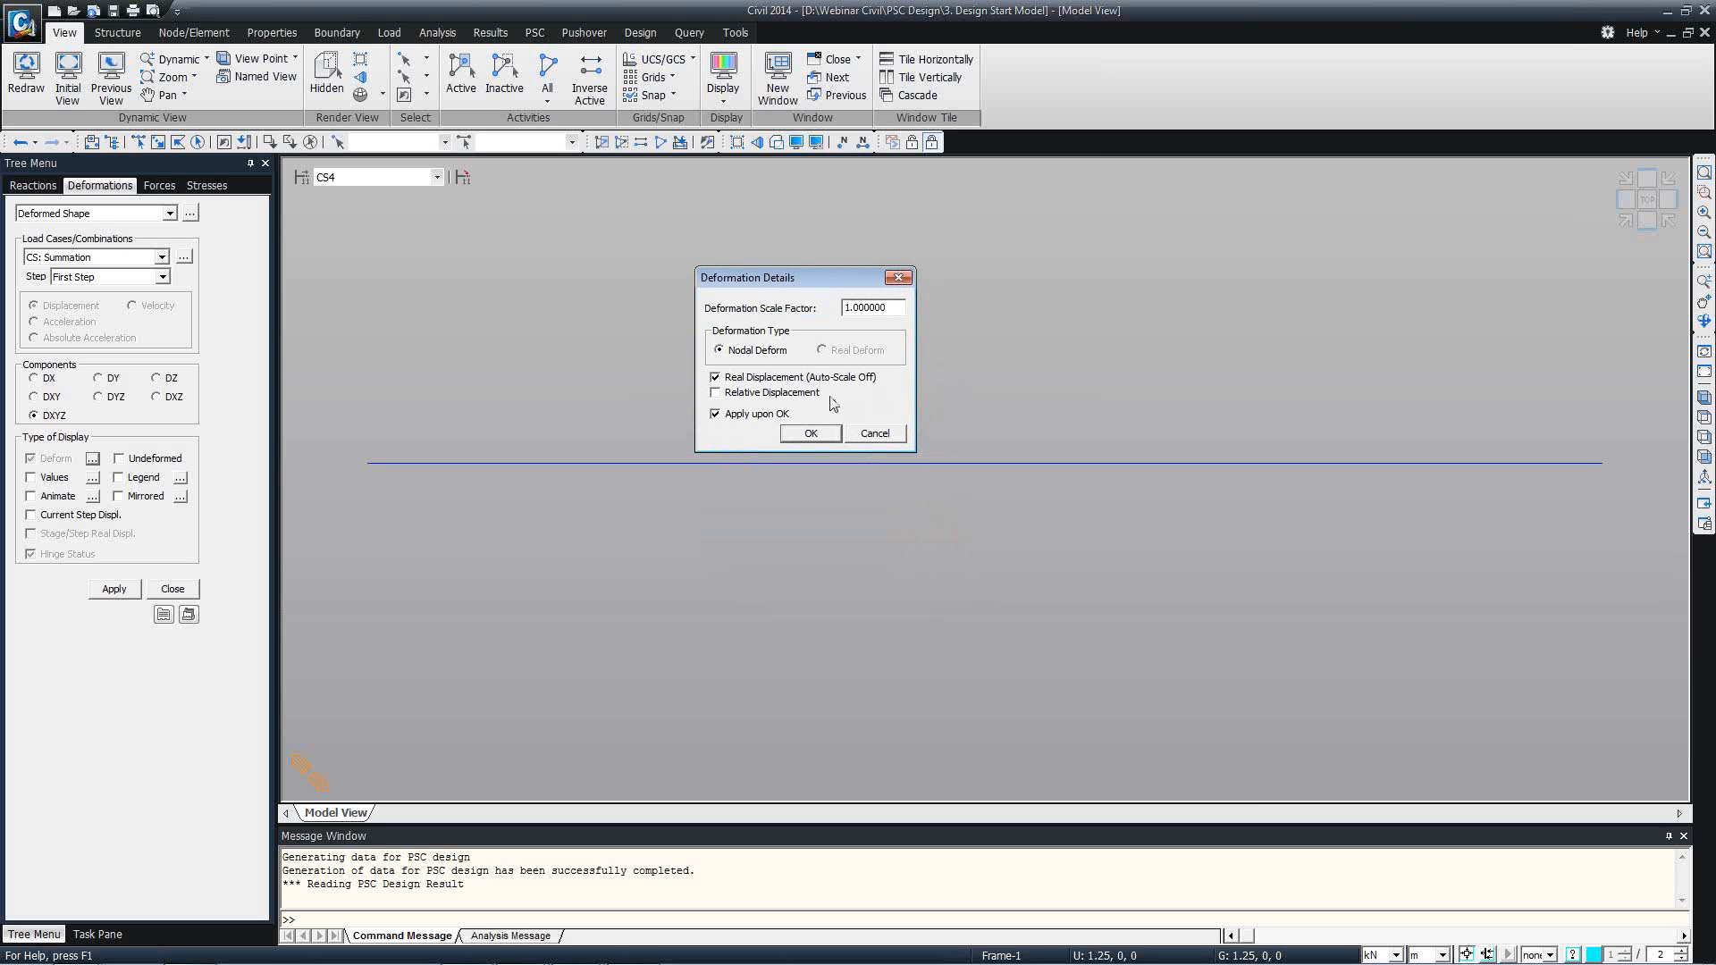
click(873, 435)
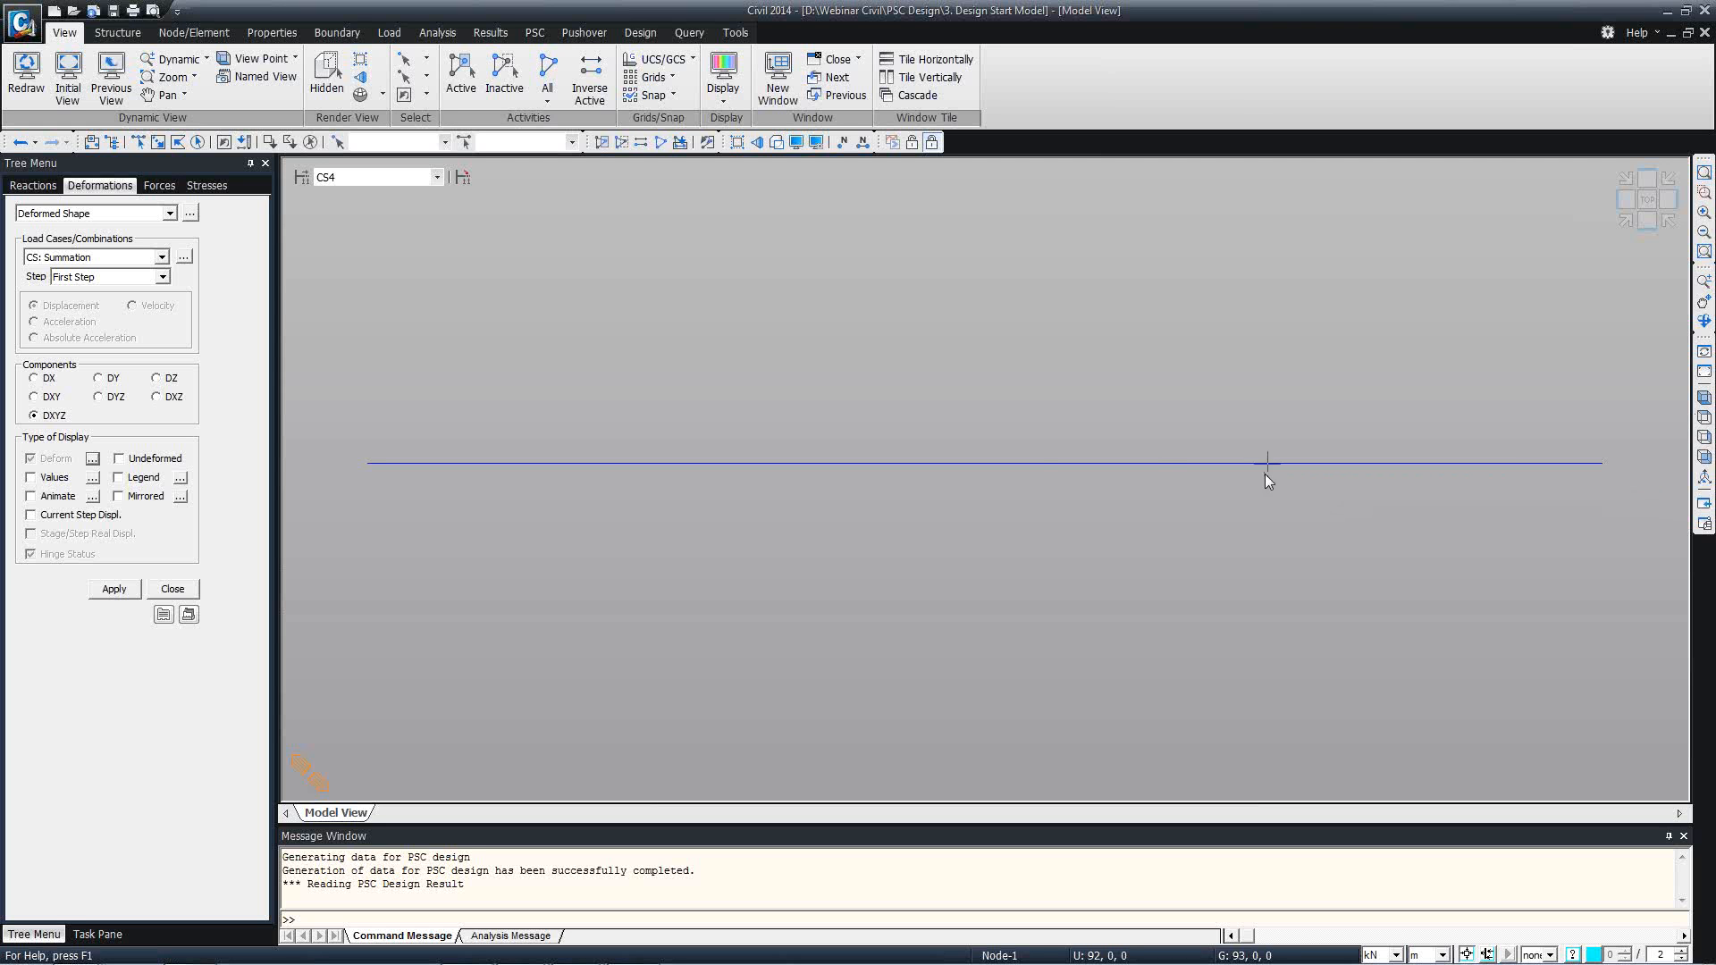
Point out the Creep Primary and Shrinkage Primary cases among the displacement table's records, cancel the selection and close the empty table.
click(194, 215)
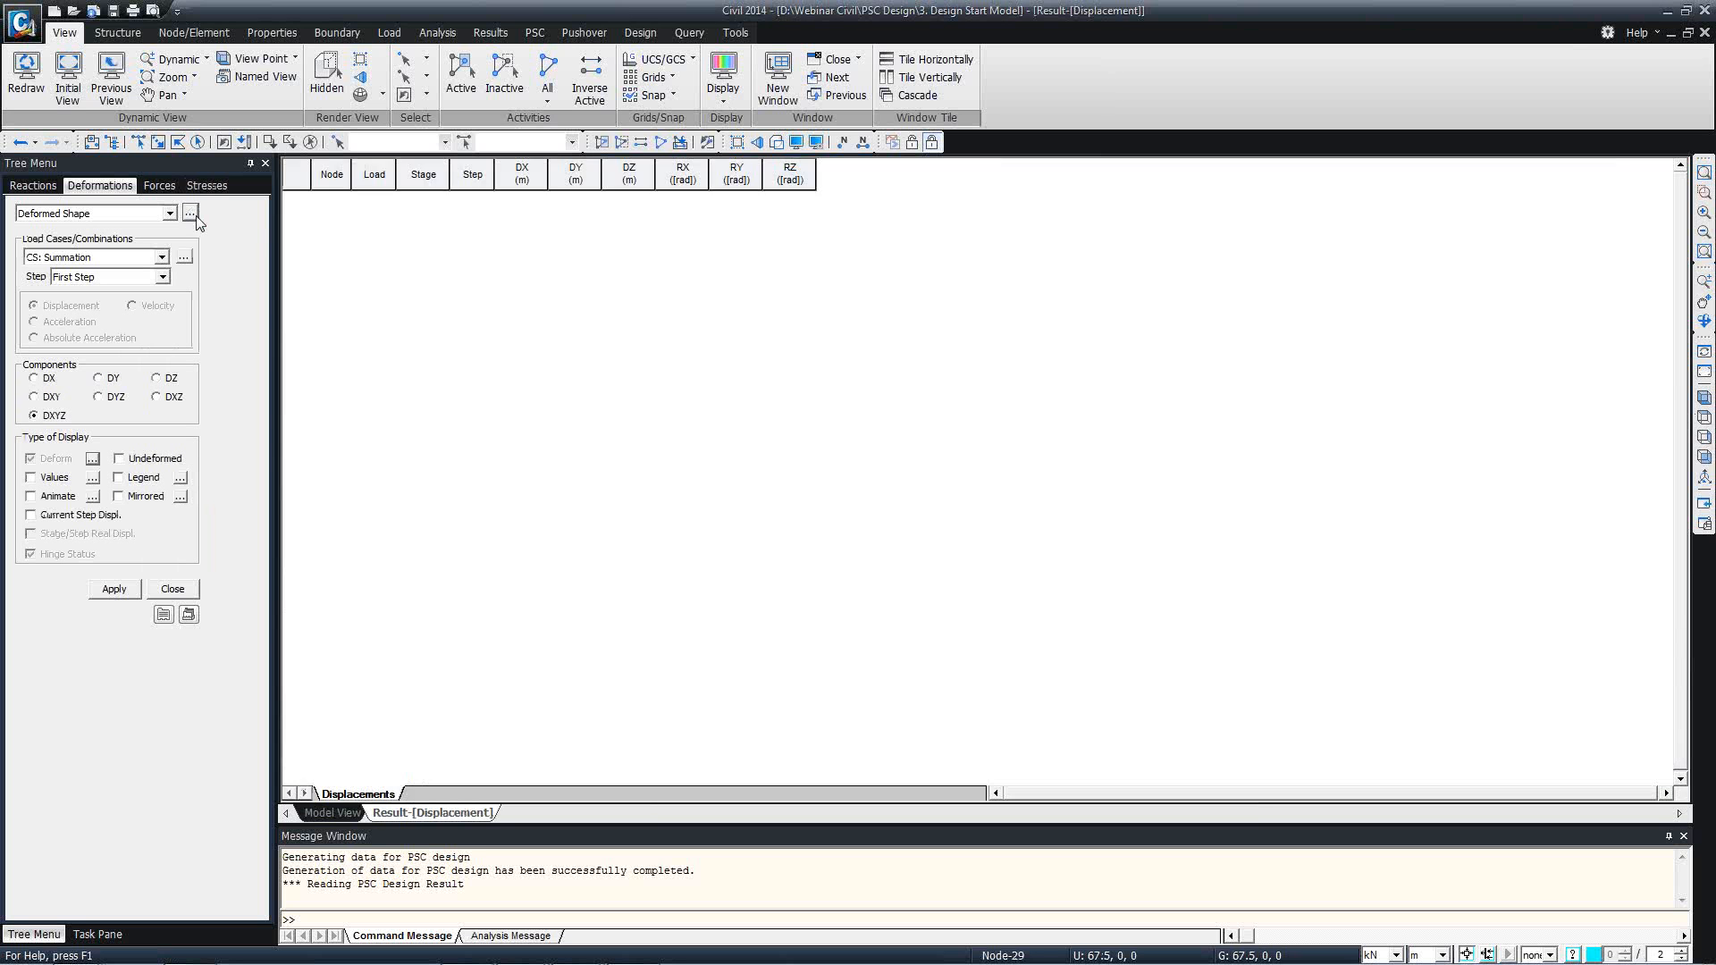
click(843, 449)
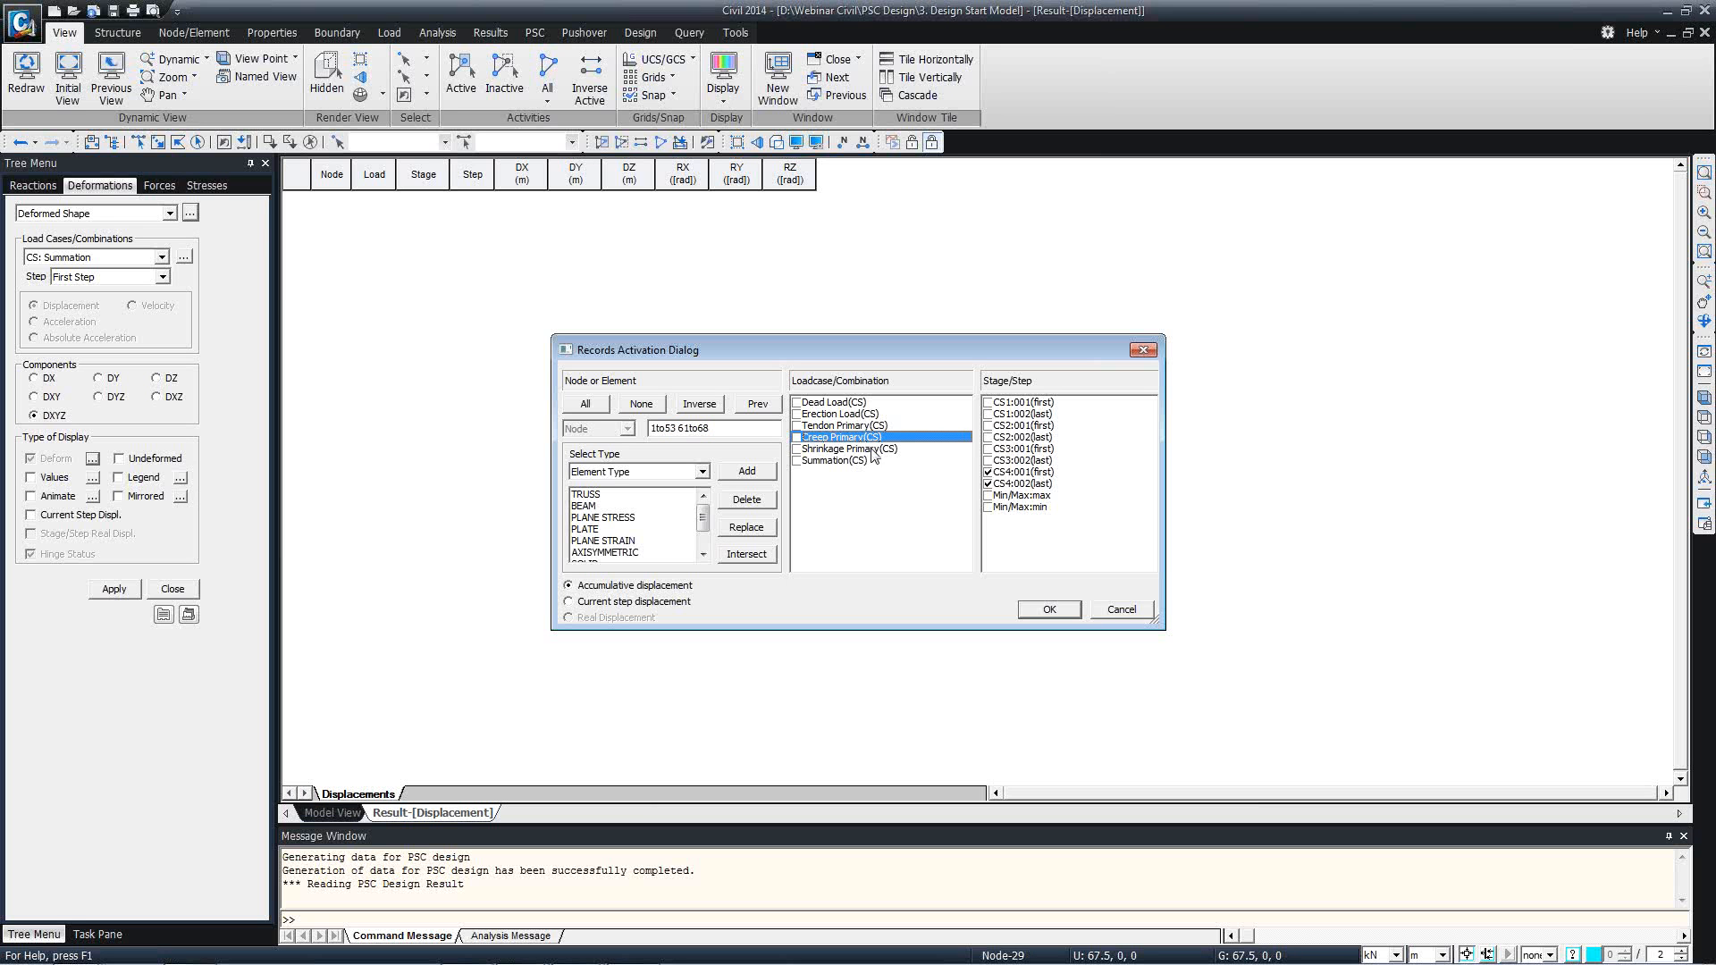
shift+click(802, 440)
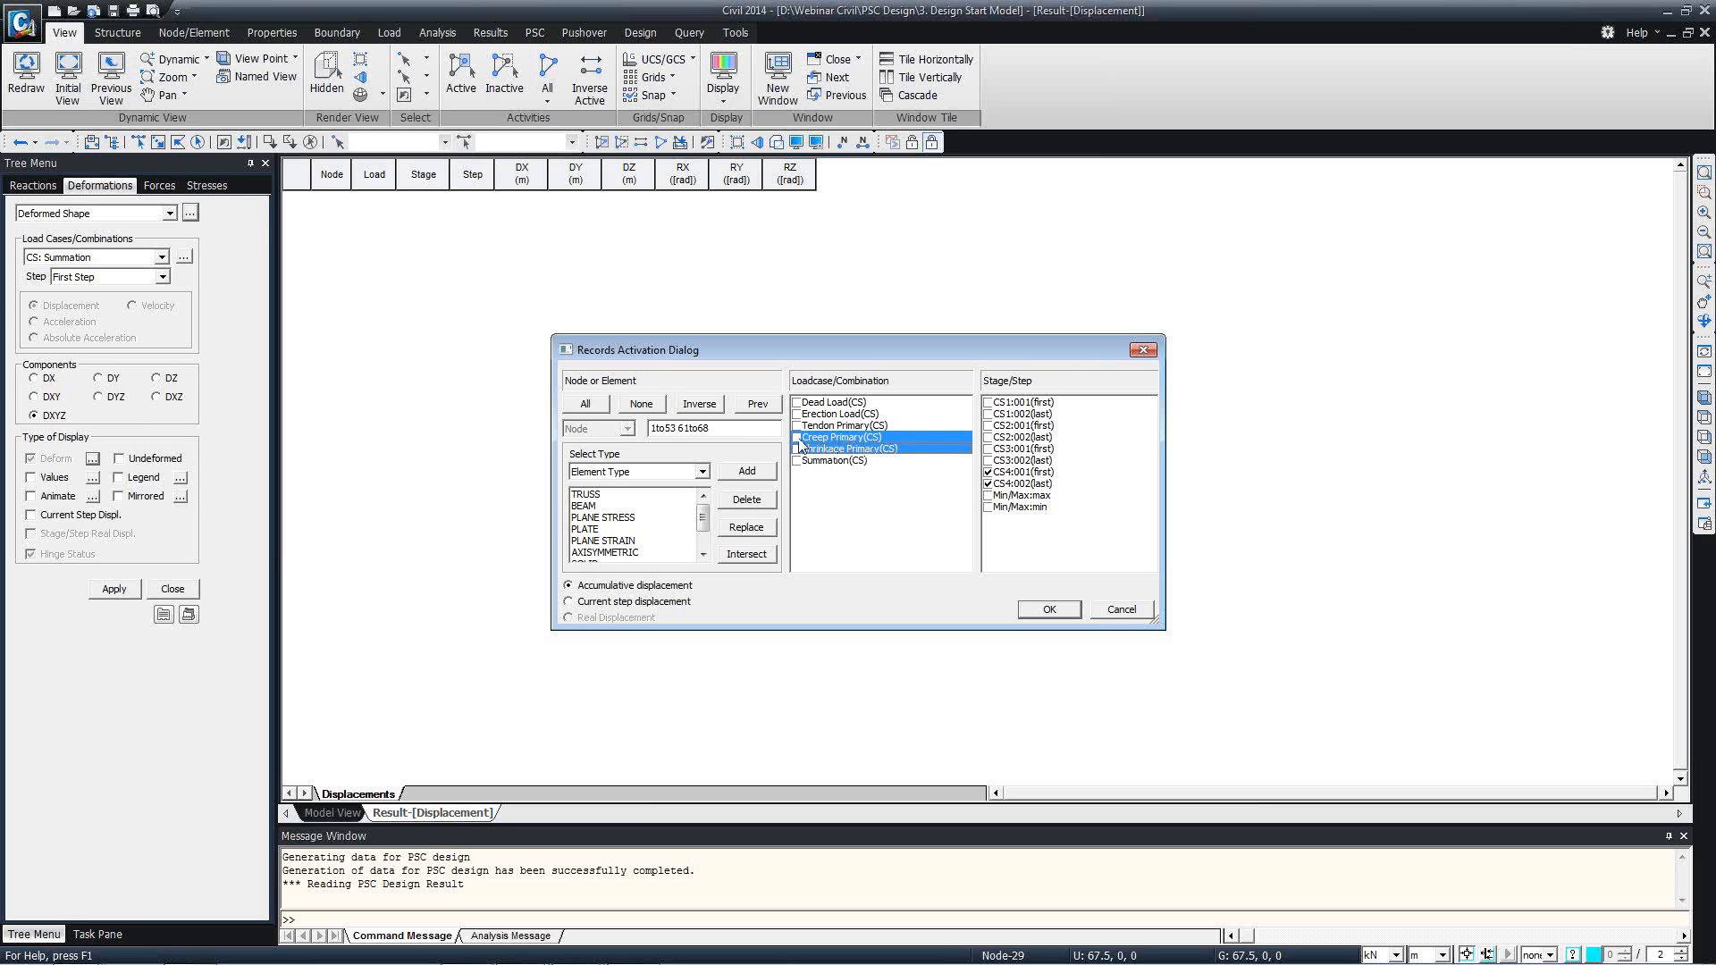
click(821, 449)
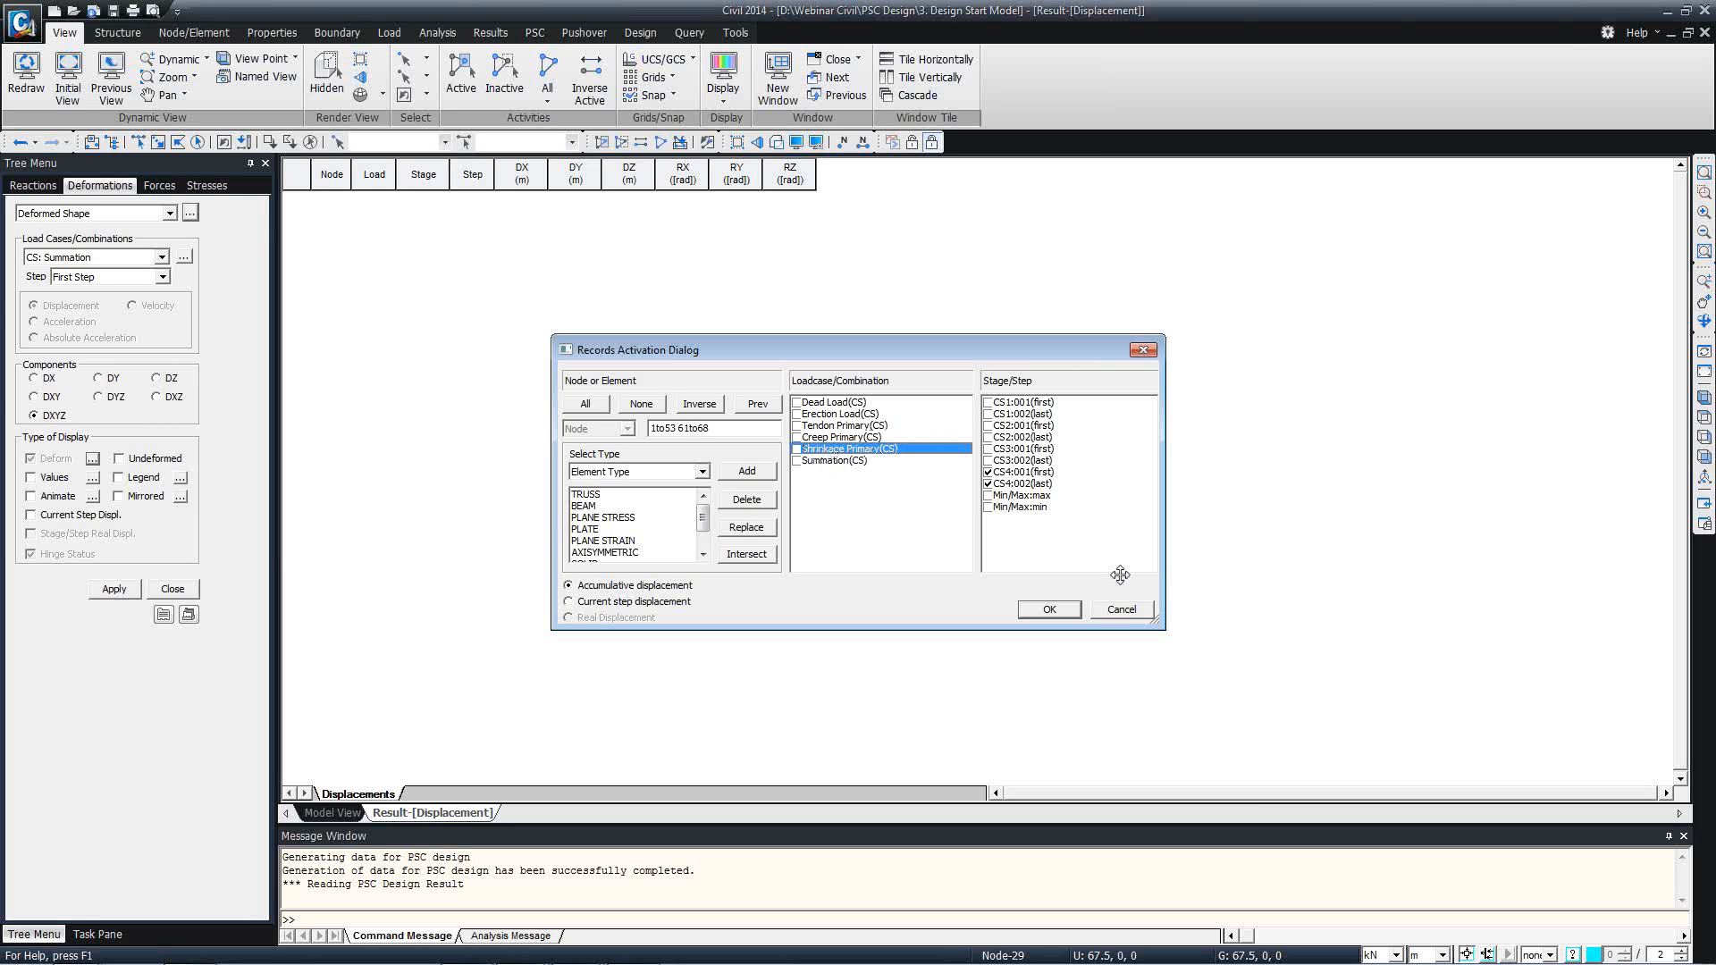
click(1120, 610)
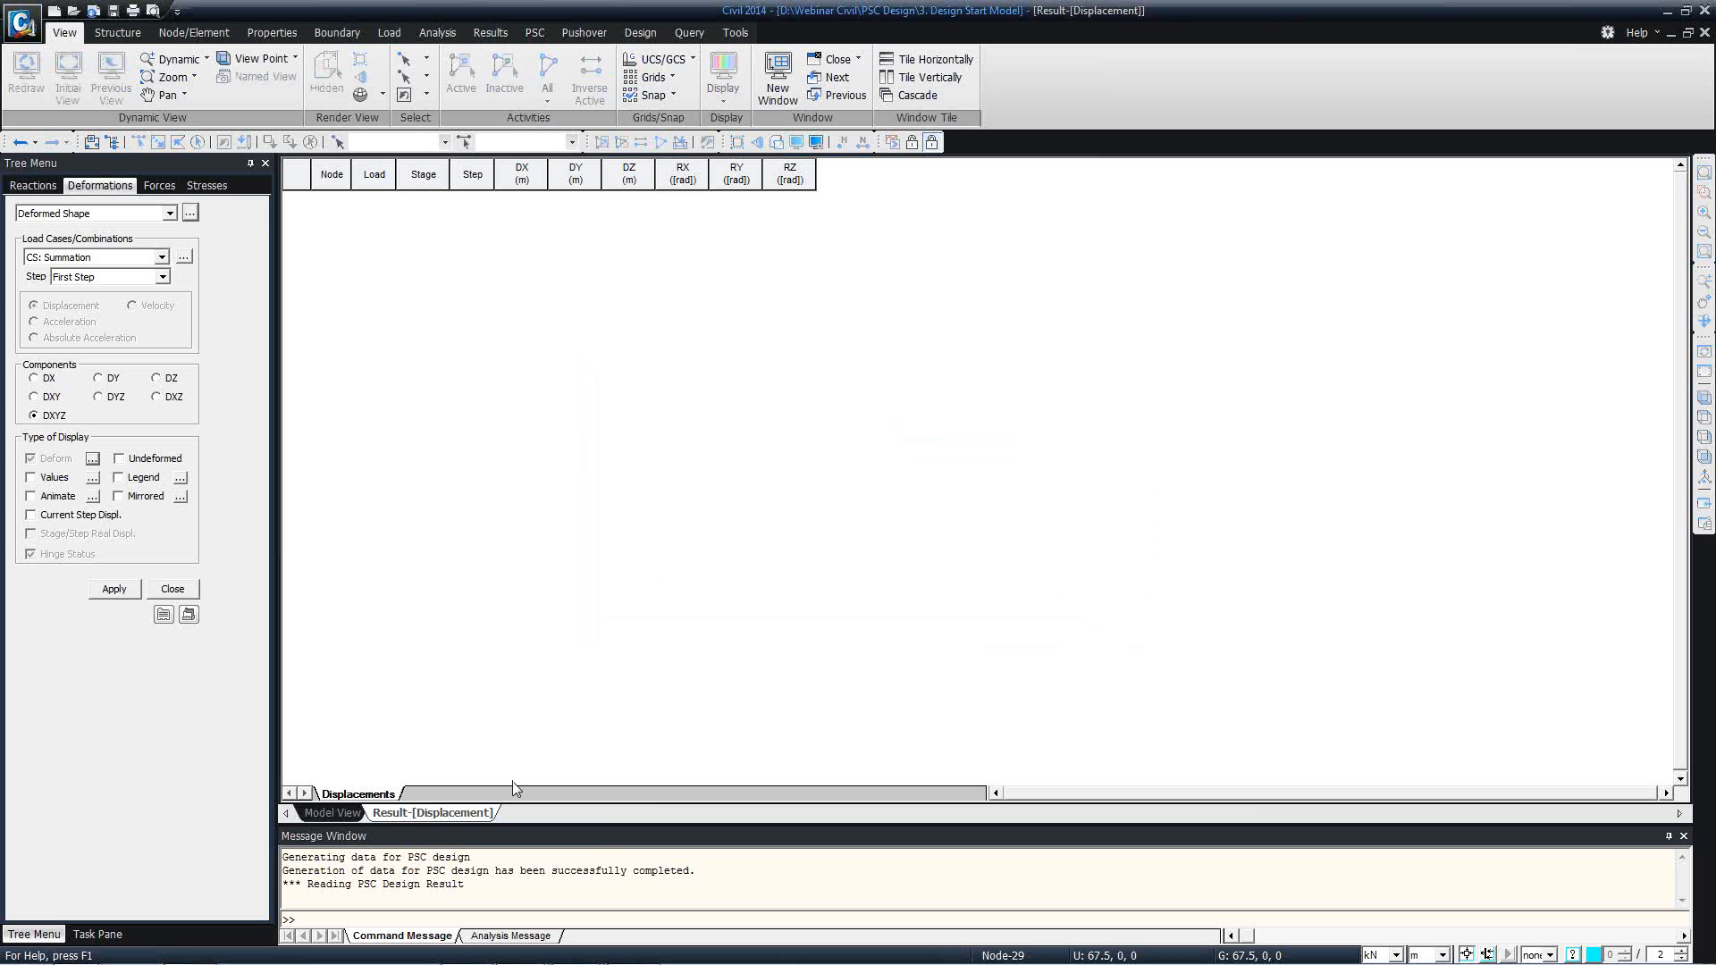
right_click(437, 813)
click(498, 840)
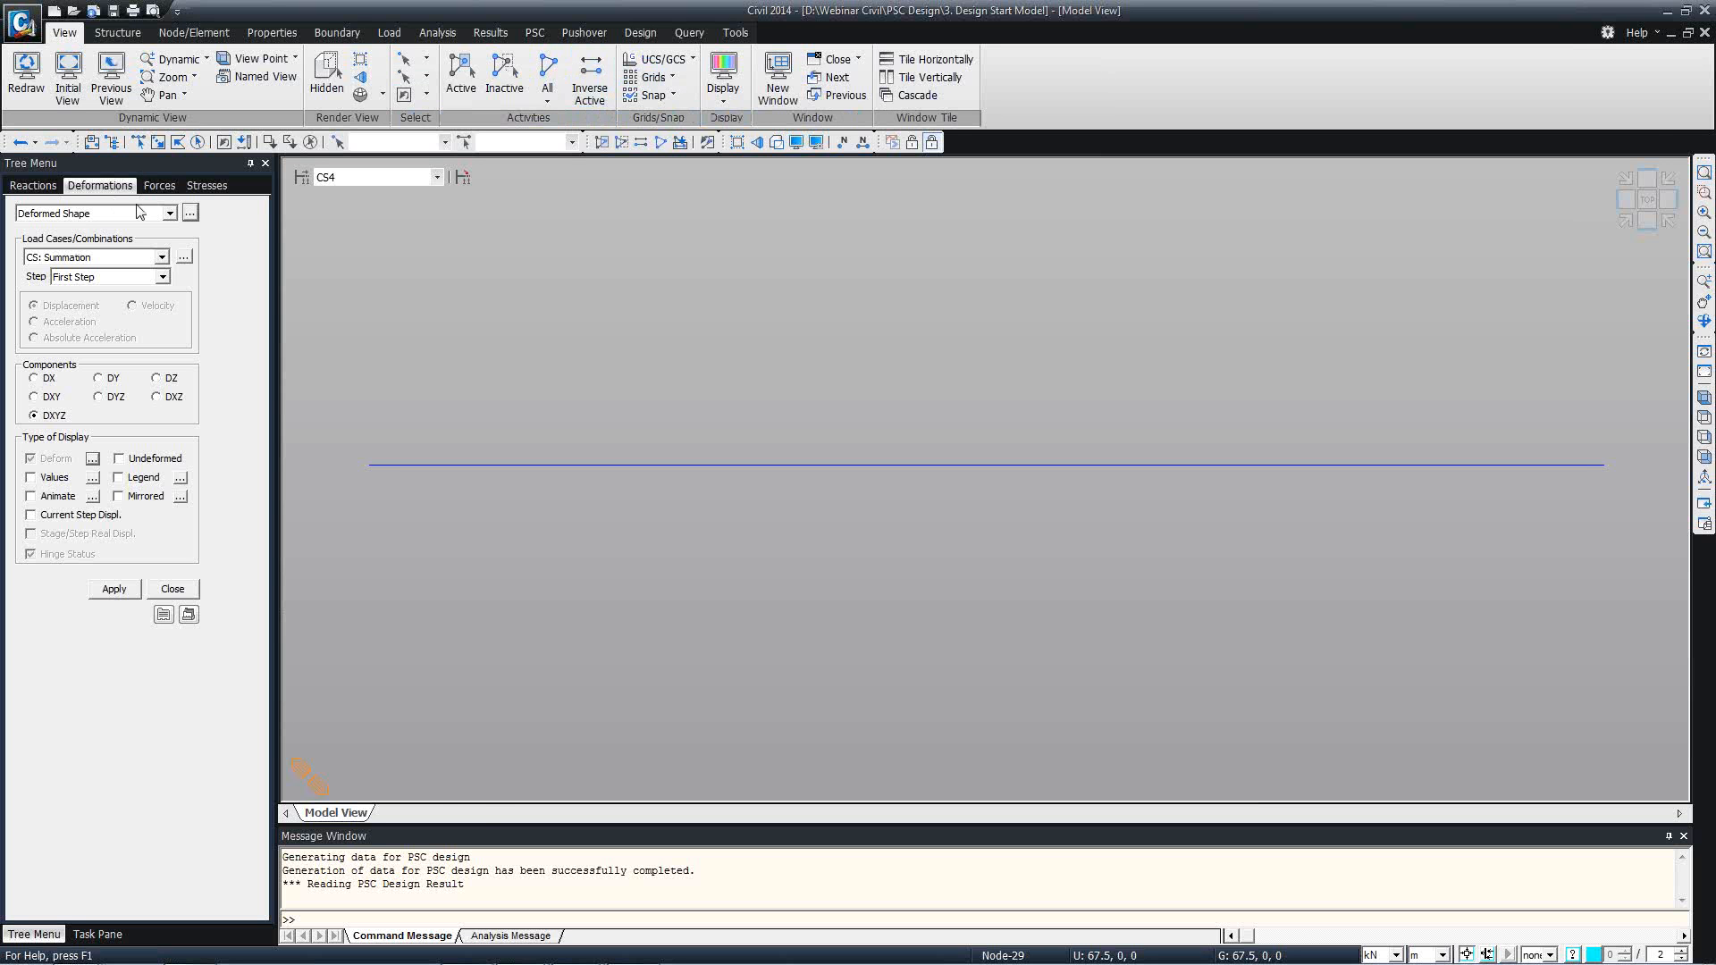
Reopen the displacement table, mark Creep Primary(CS) and Shrinkage Primary(CS) in its record selection, and cancel.
click(191, 214)
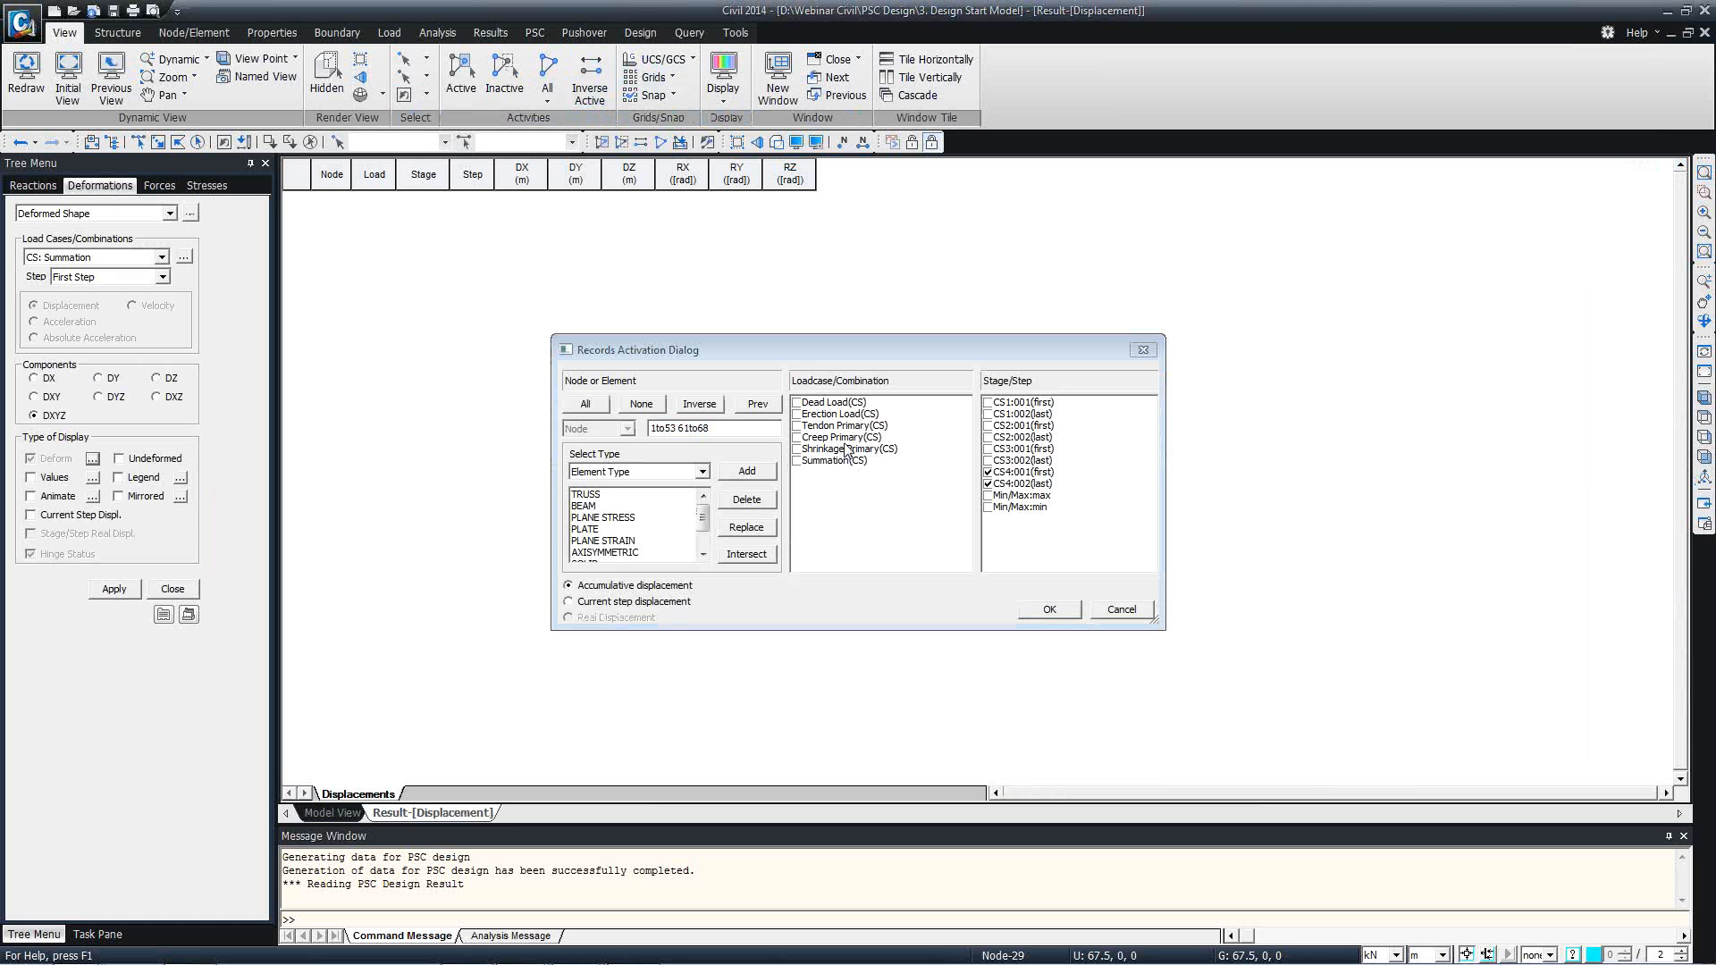
drag(840, 442, 843, 452)
click(797, 449)
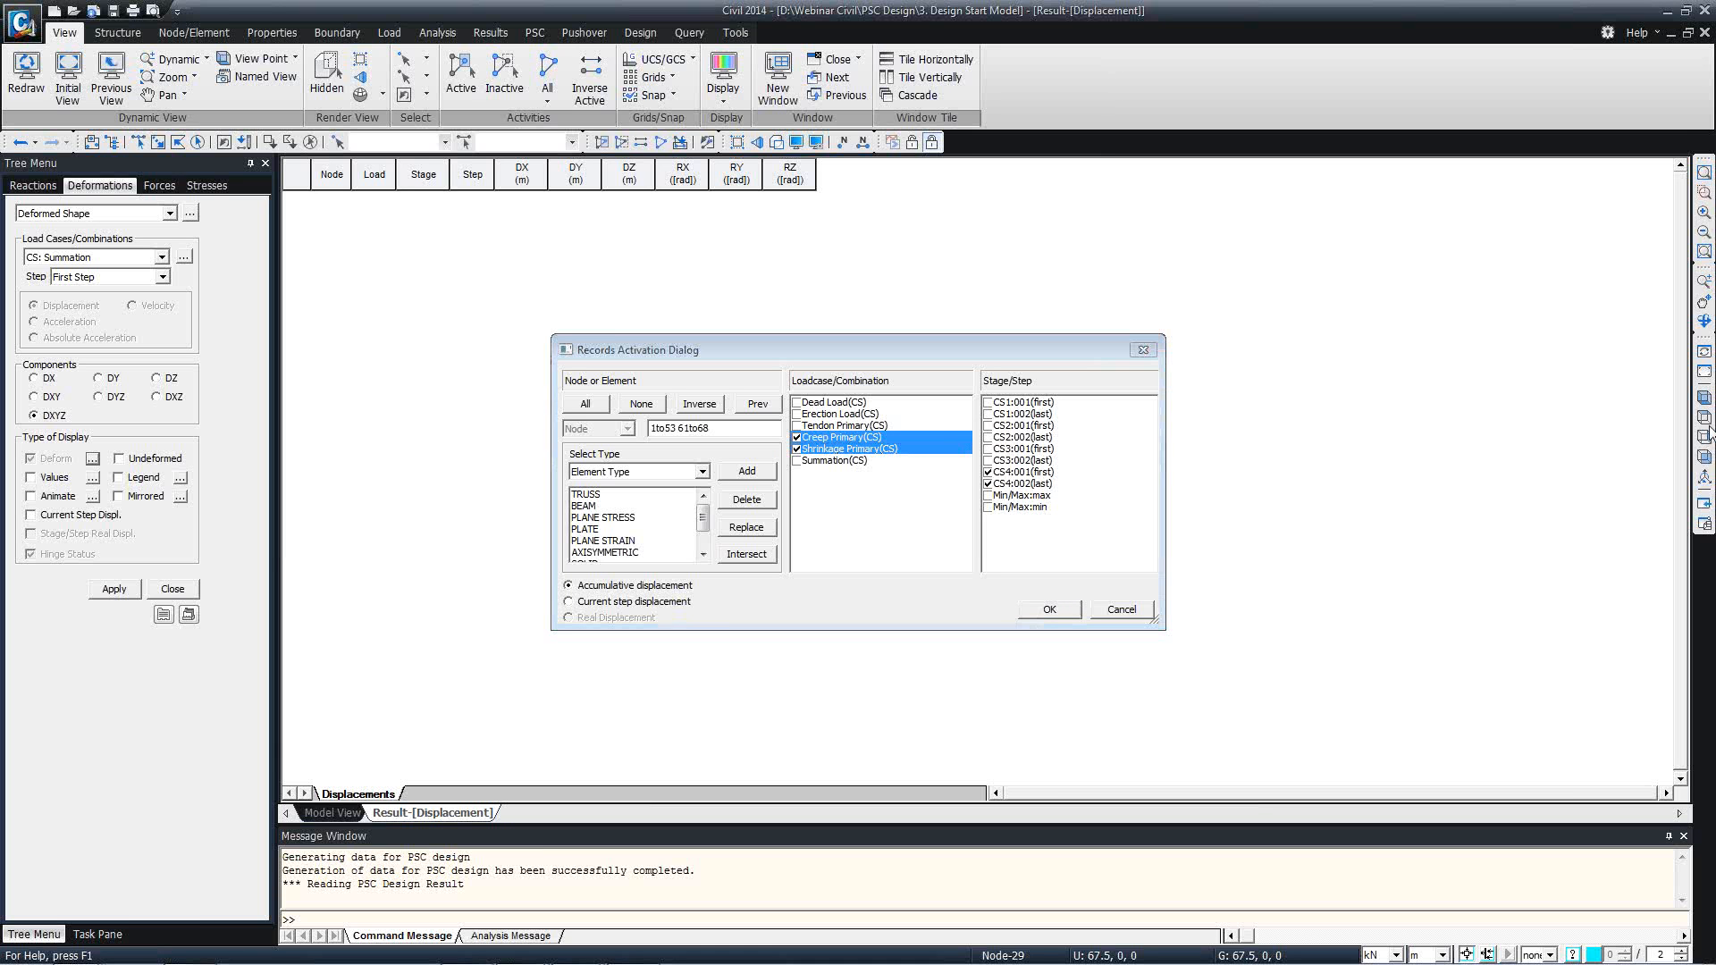
click(1101, 611)
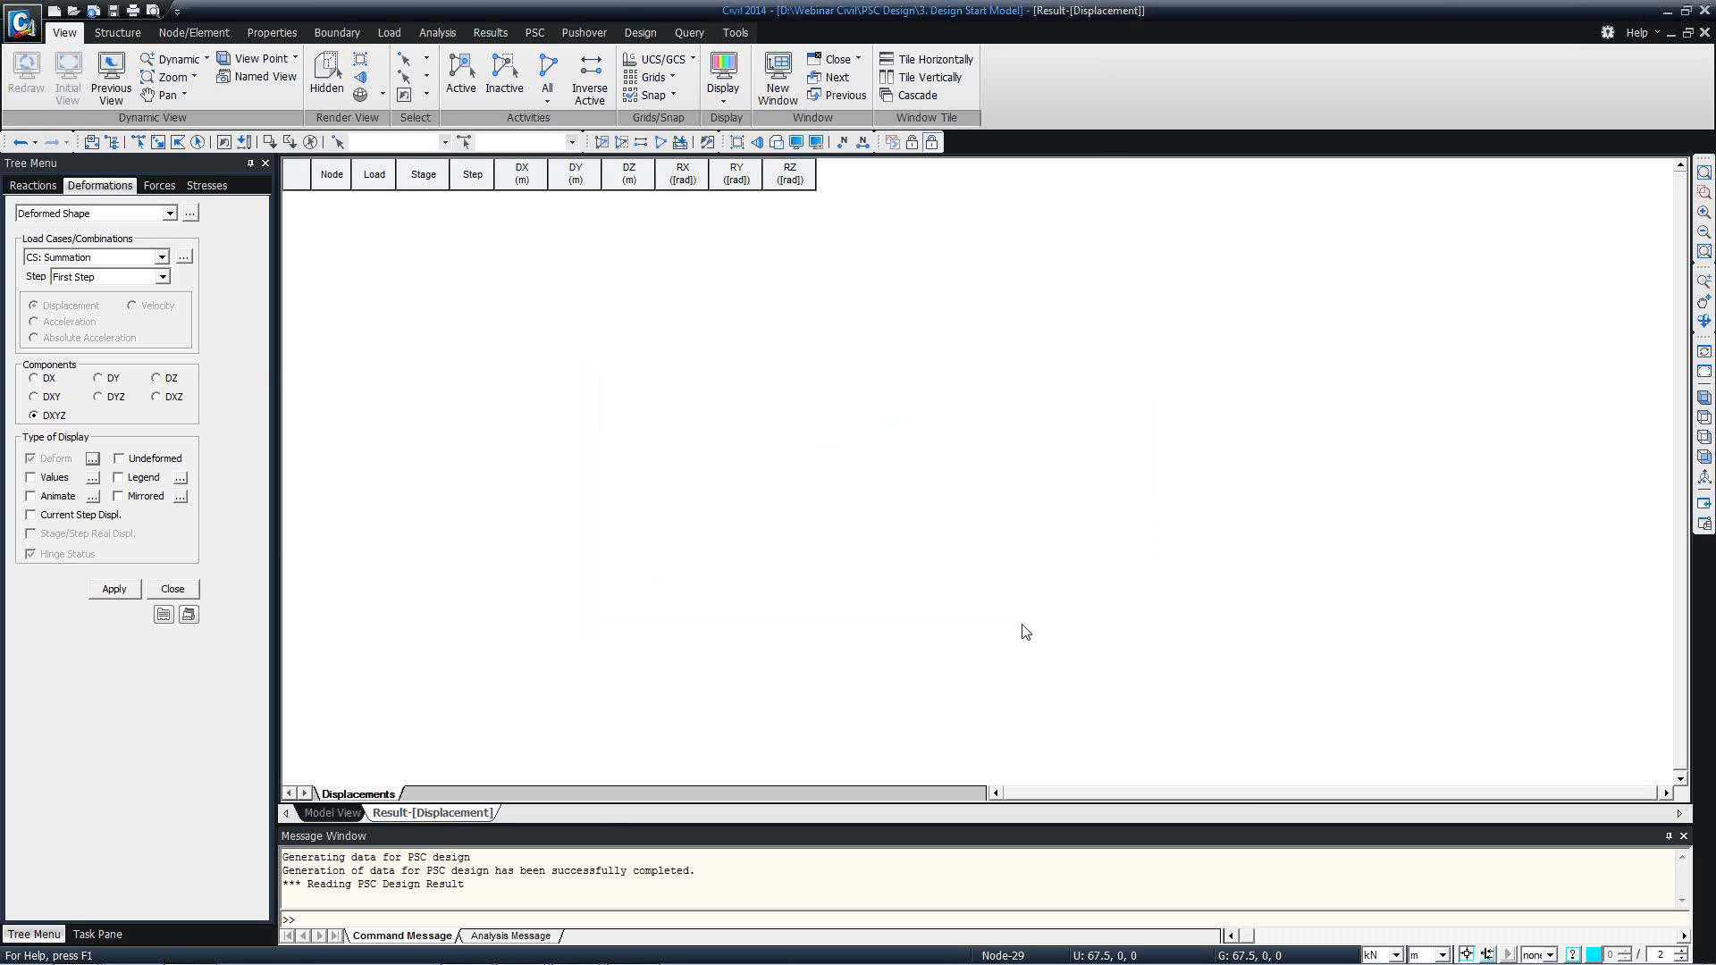
Close the displacement results table, then consult the Stage/Step Real Displacement note in the browser's online manual and minimize the browser.
right_click(458, 811)
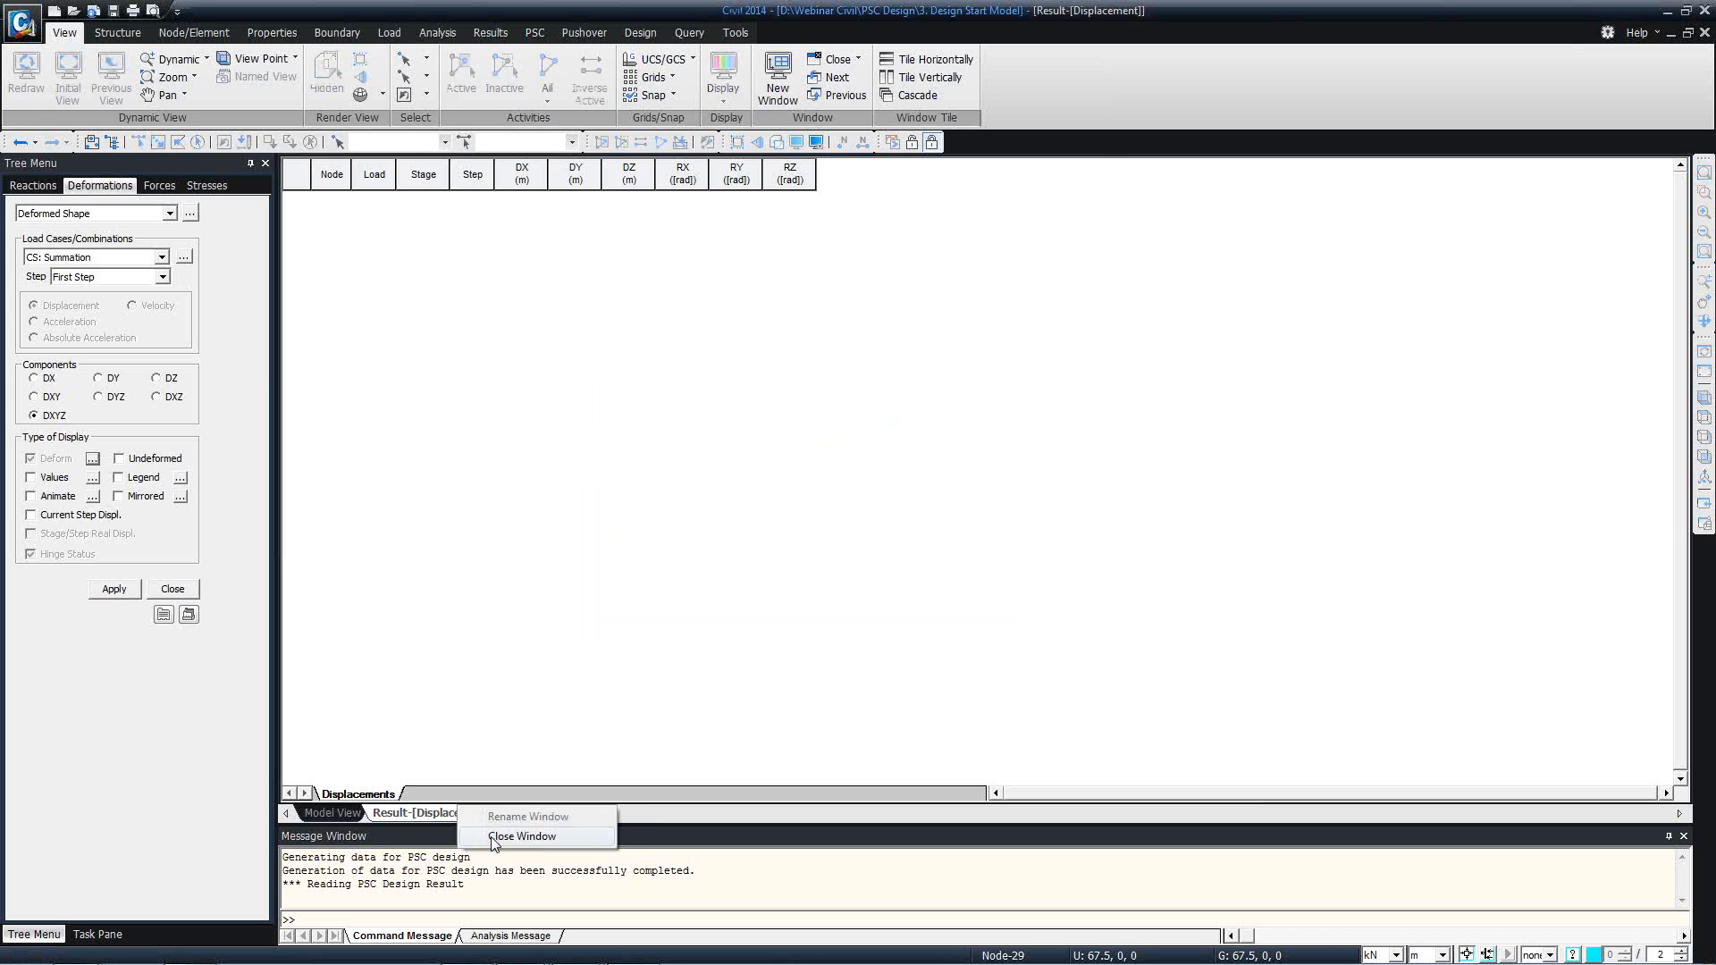
click(522, 836)
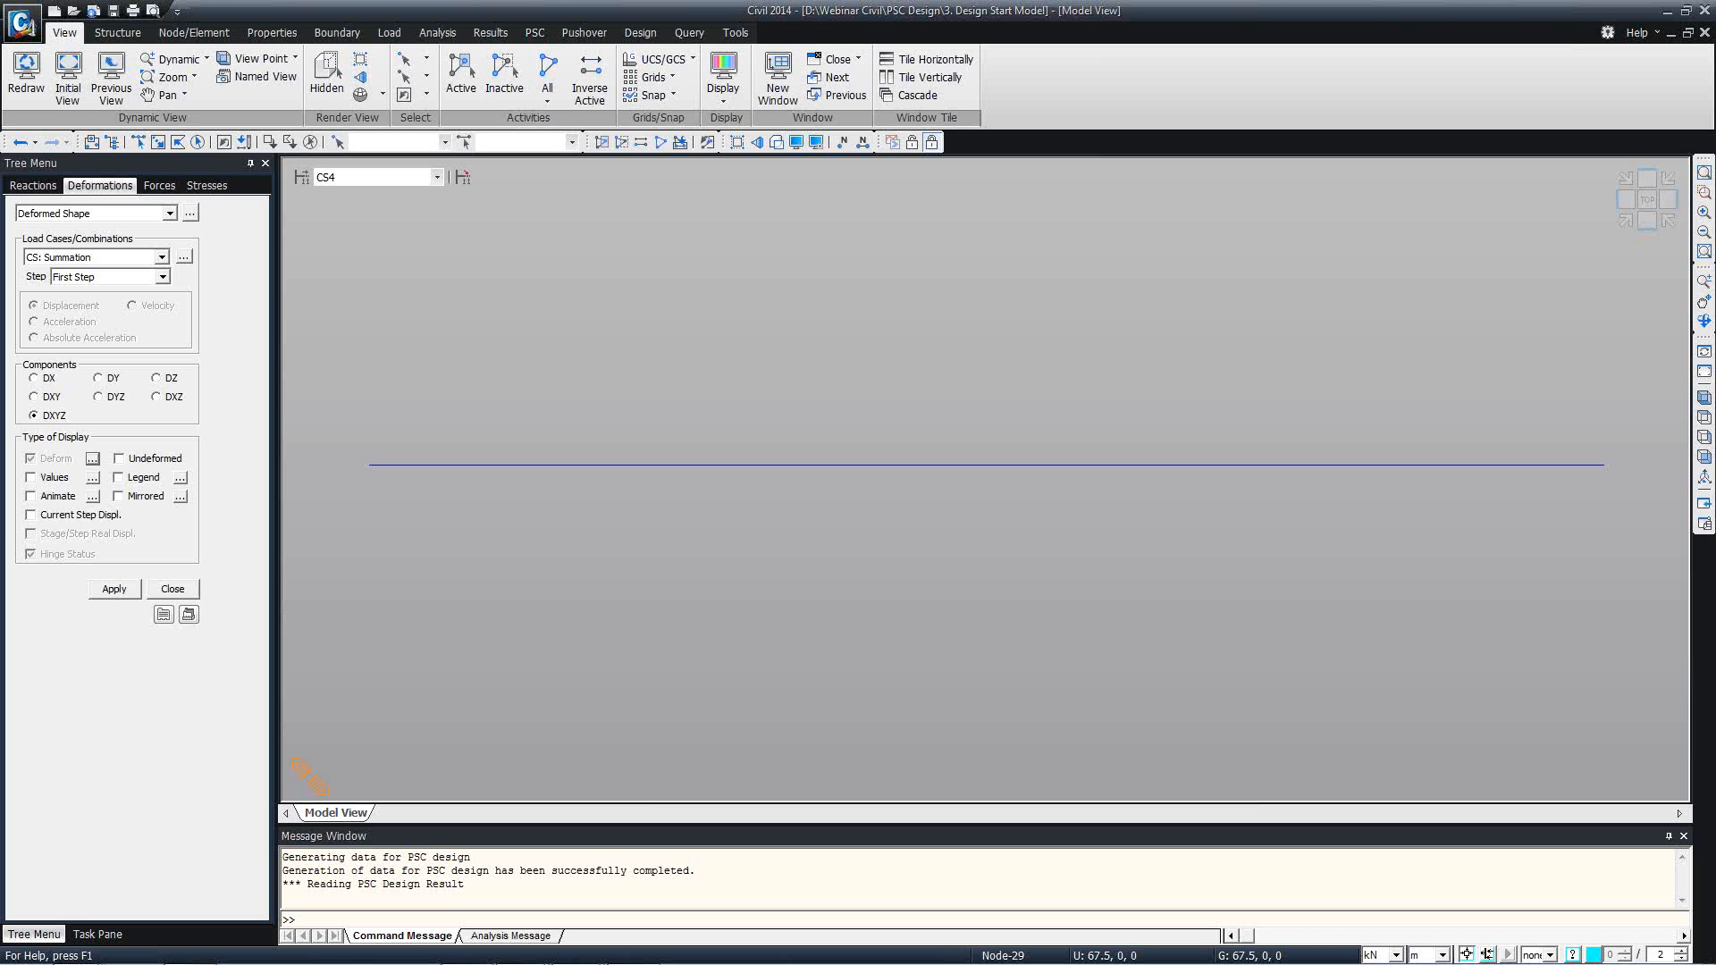
mouse_move(937, 963)
drag(1714, 67, 1234, 1)
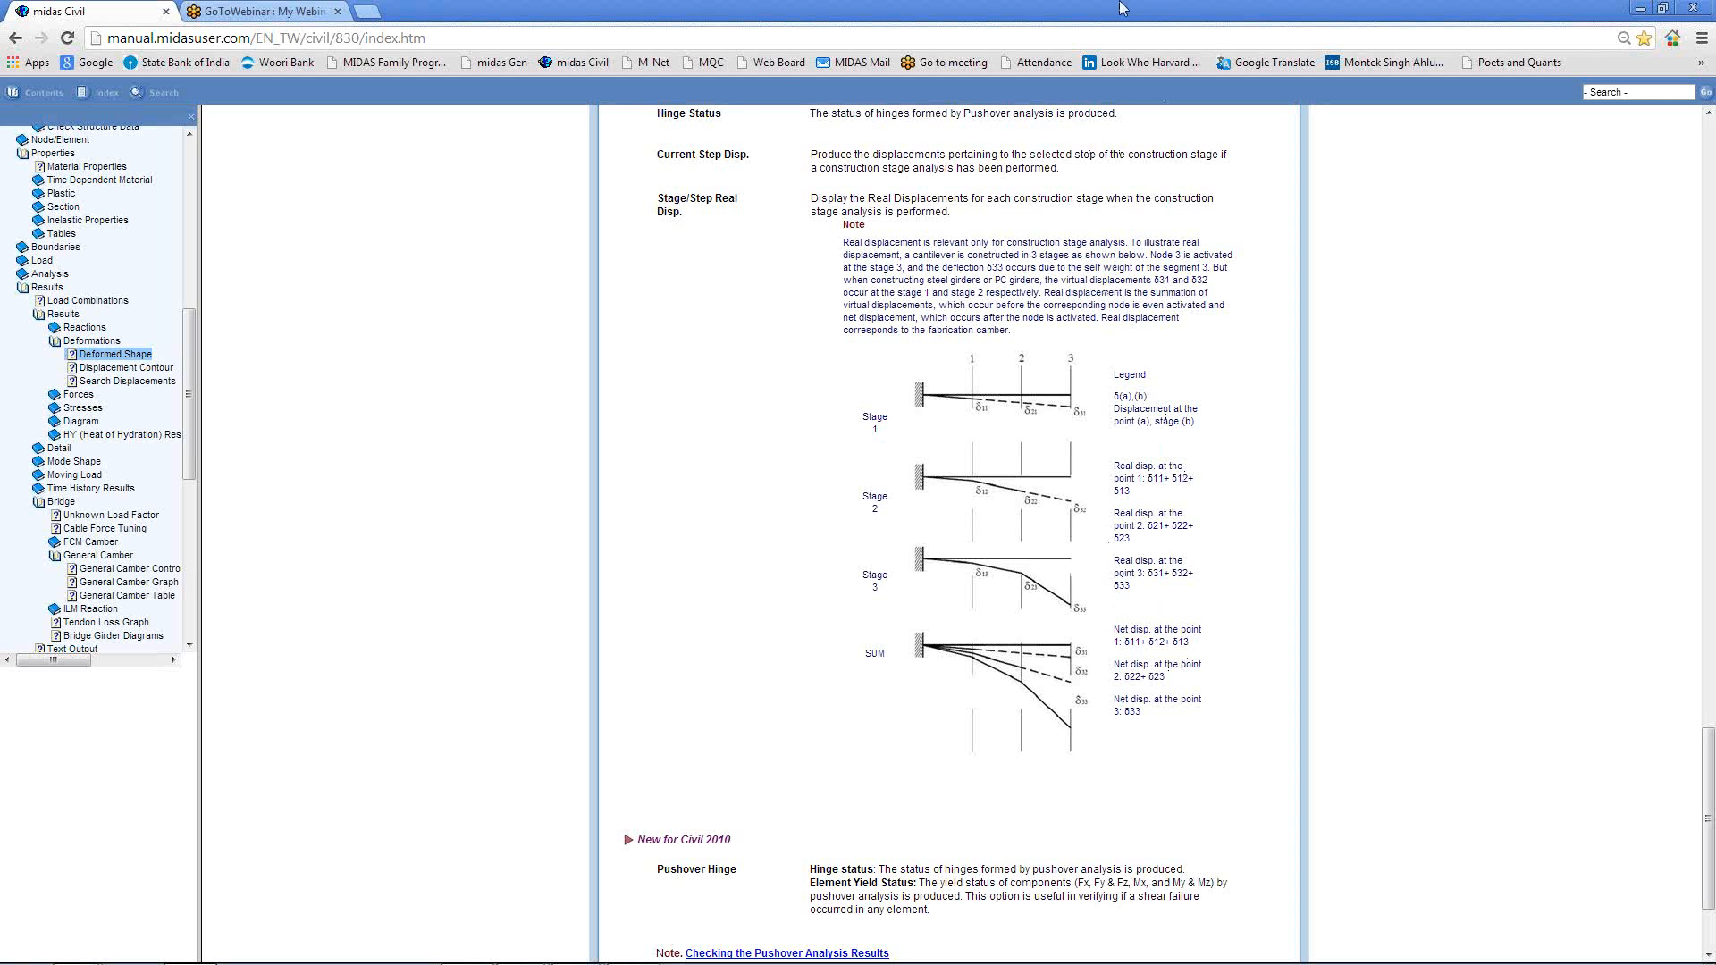
click(1640, 8)
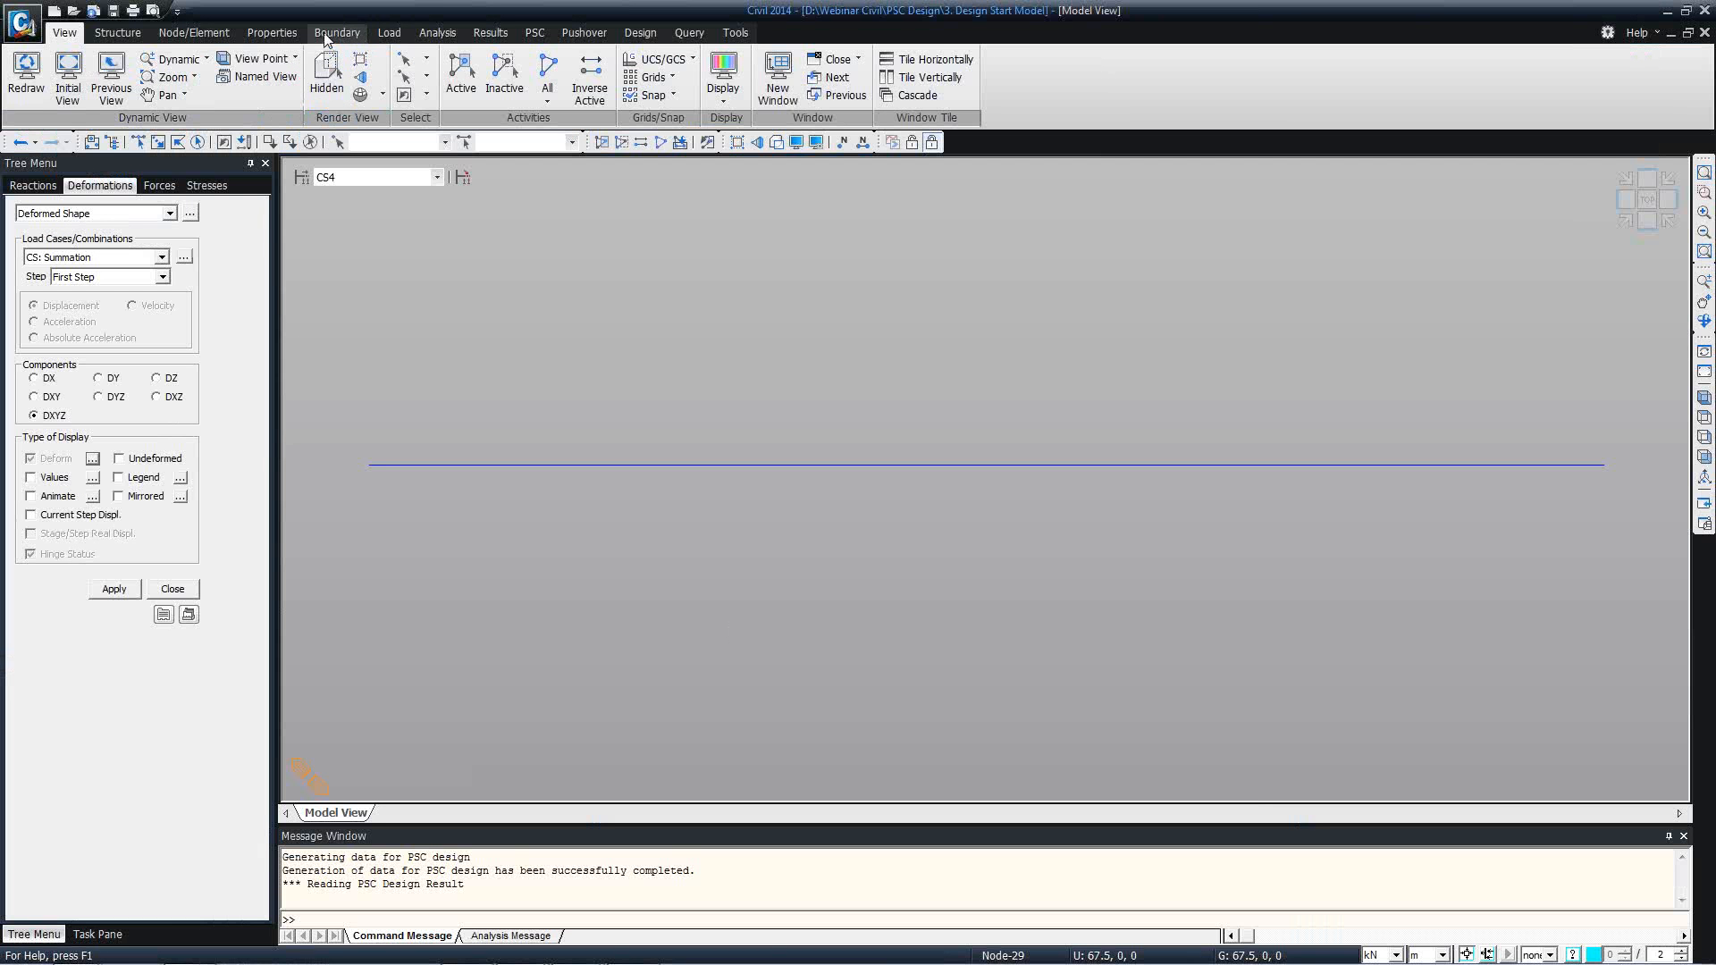
Reopen the Construction Stage Analysis Control Data, point out Initial Tangent Displacement for Erected Structures, and cancel the dialog.
click(437, 32)
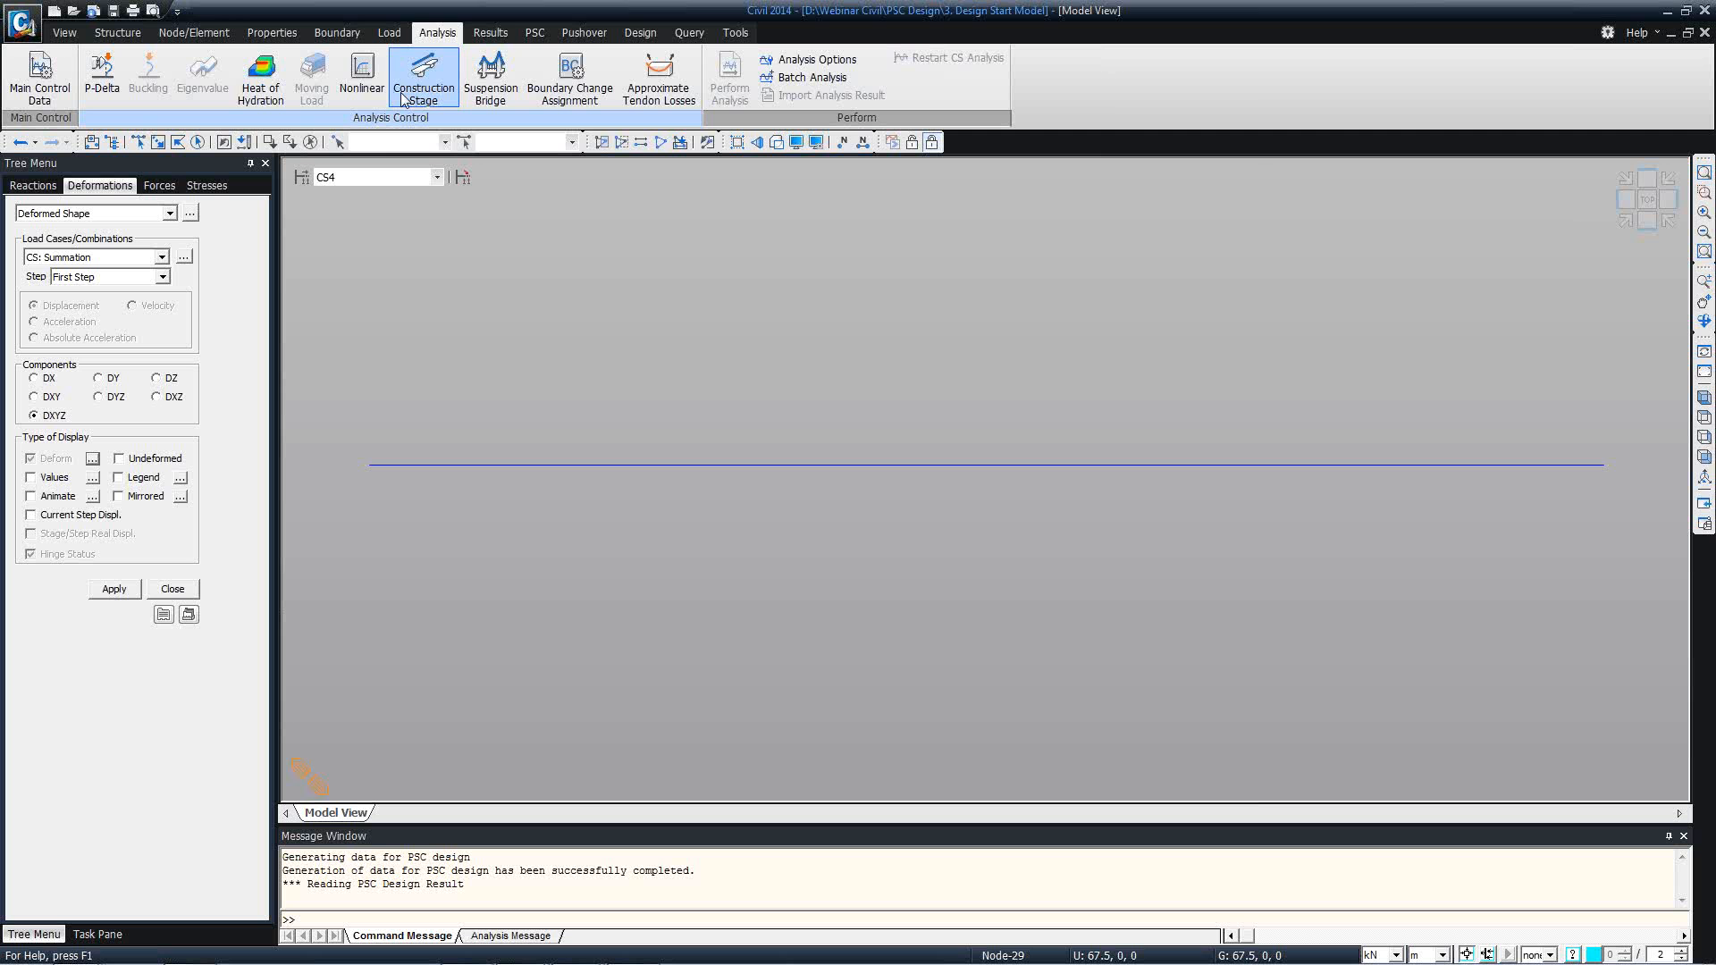
click(403, 98)
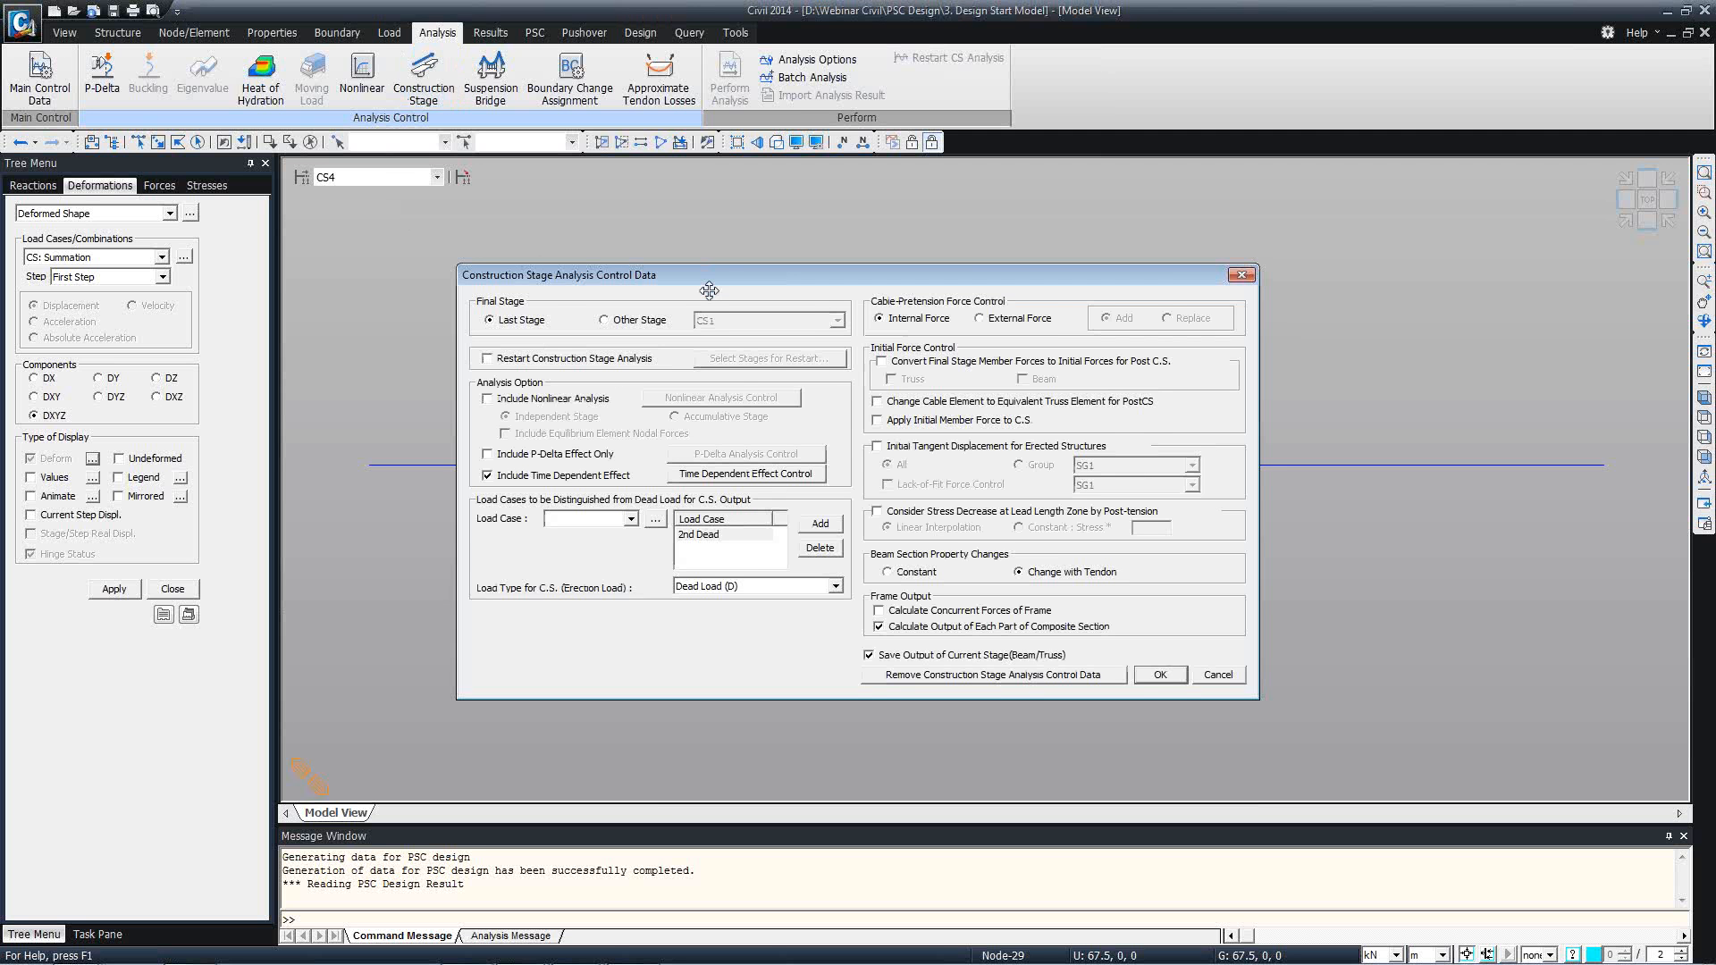
drag(709, 291, 716, 271)
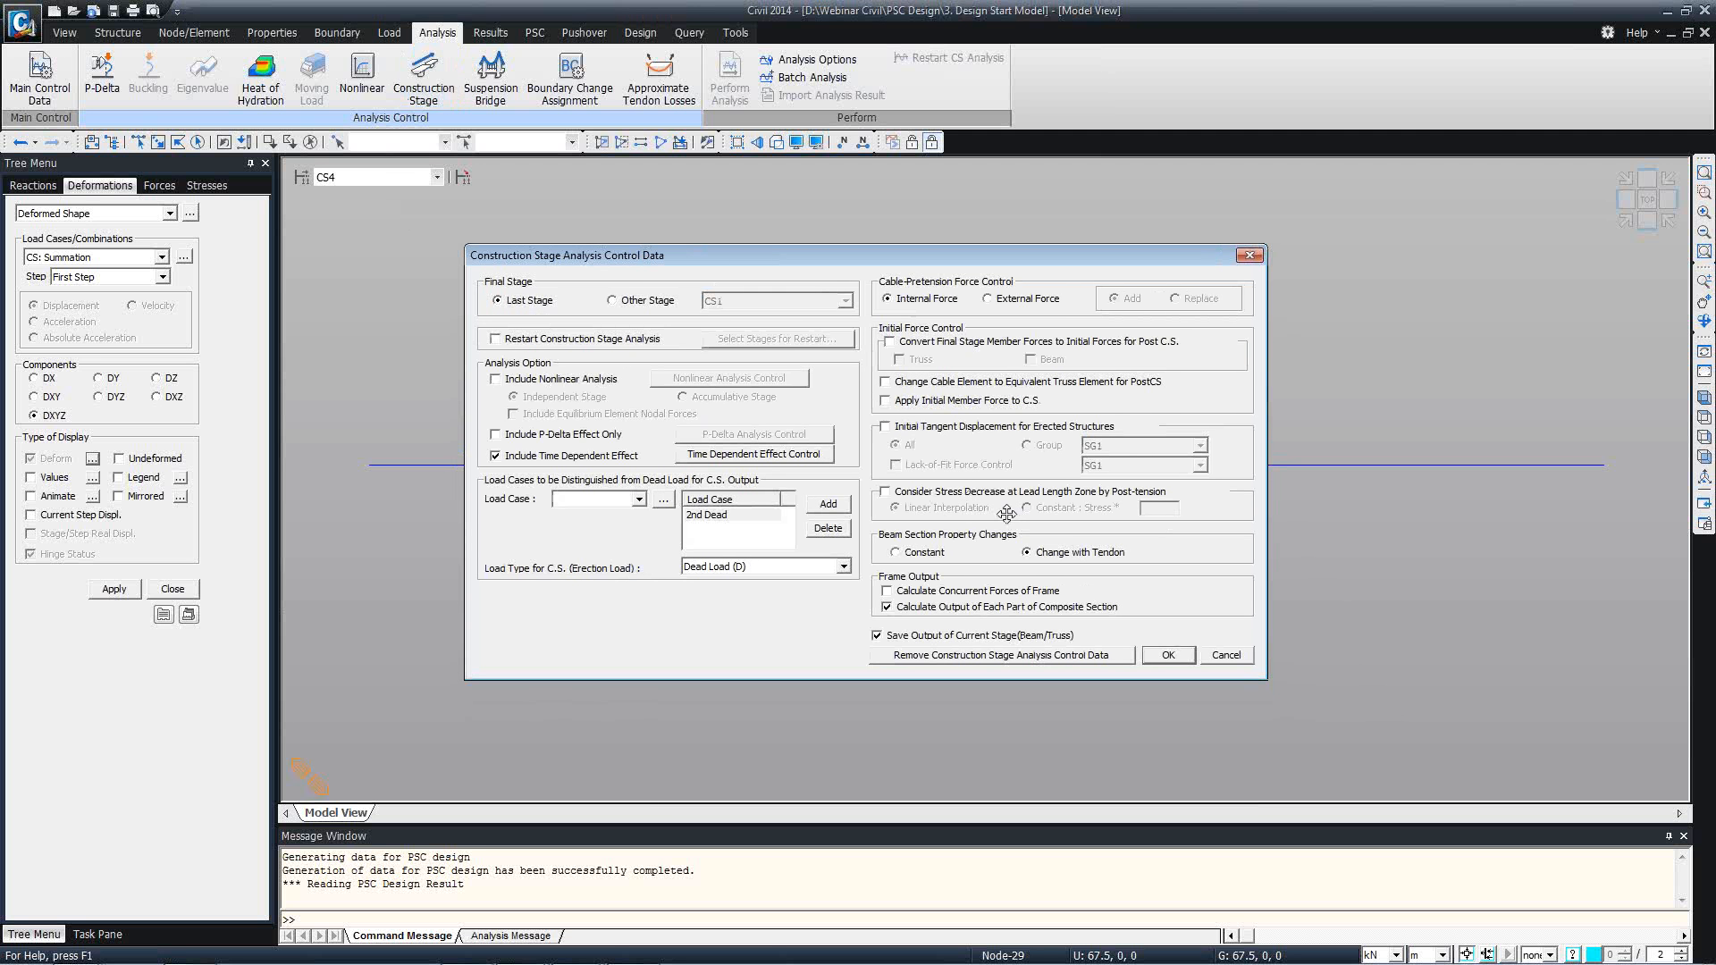
click(945, 429)
click(1224, 655)
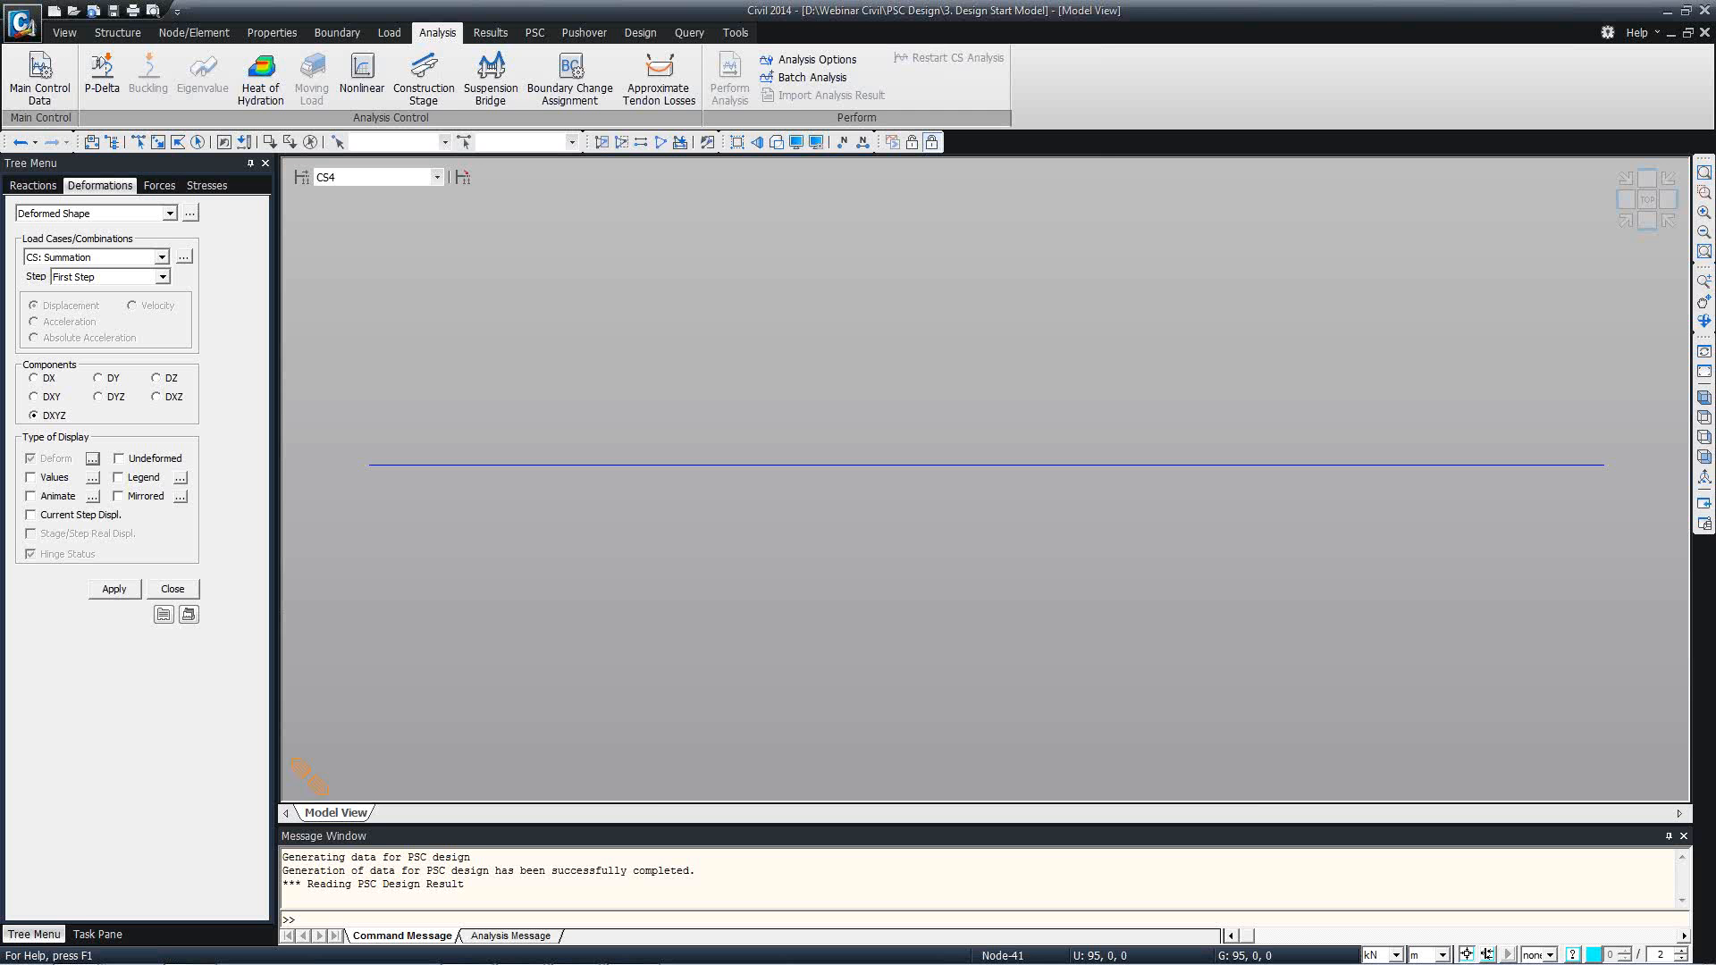
Close the deformation settings, inspect the Tendon property's relaxation and friction parameters from the works tree, and cancel without changes.
click(176, 590)
double_click(125, 592)
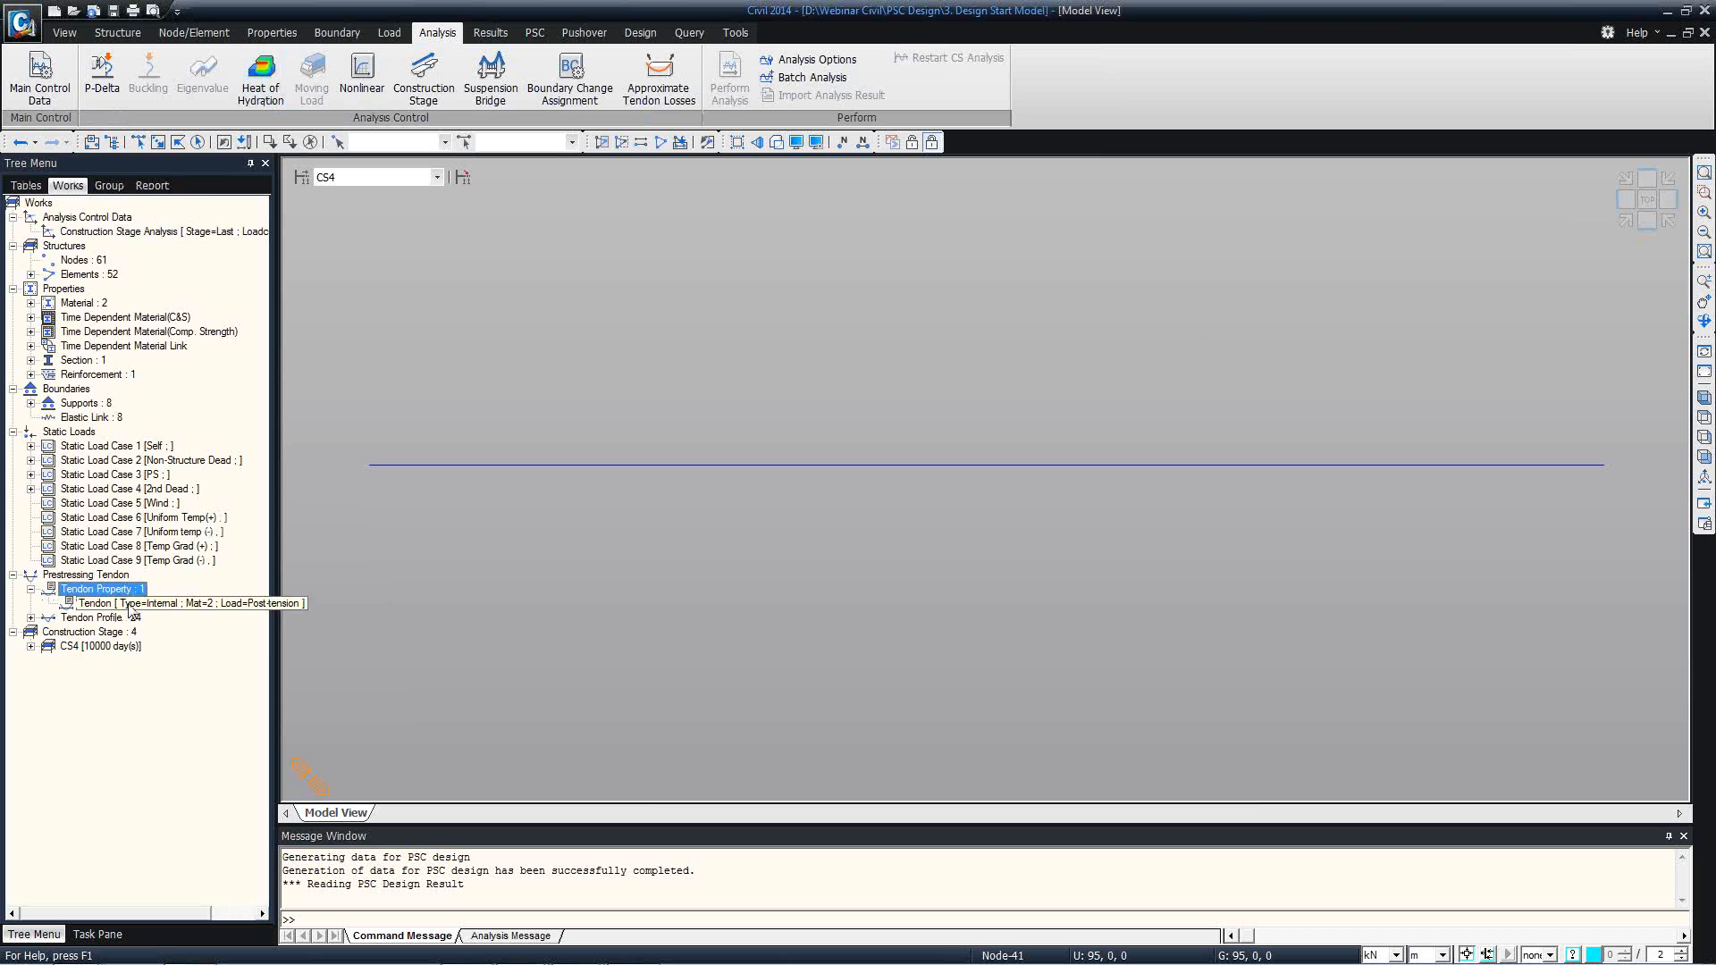
right_click(129, 604)
click(166, 636)
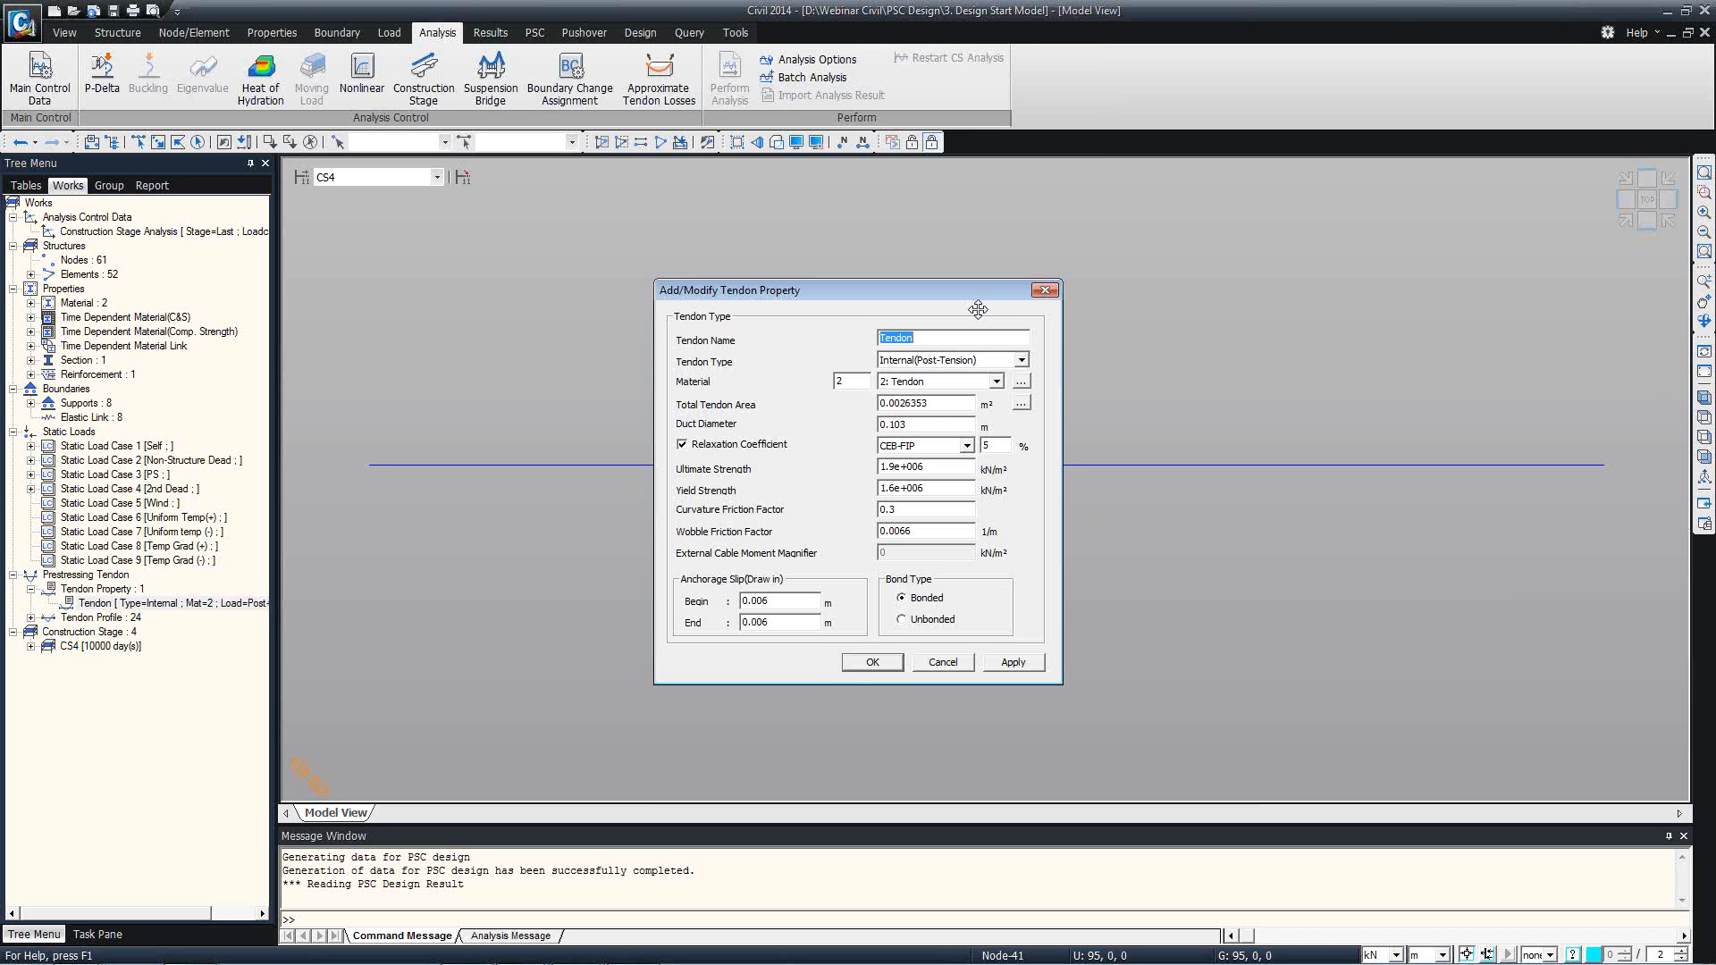
drag(978, 309, 939, 269)
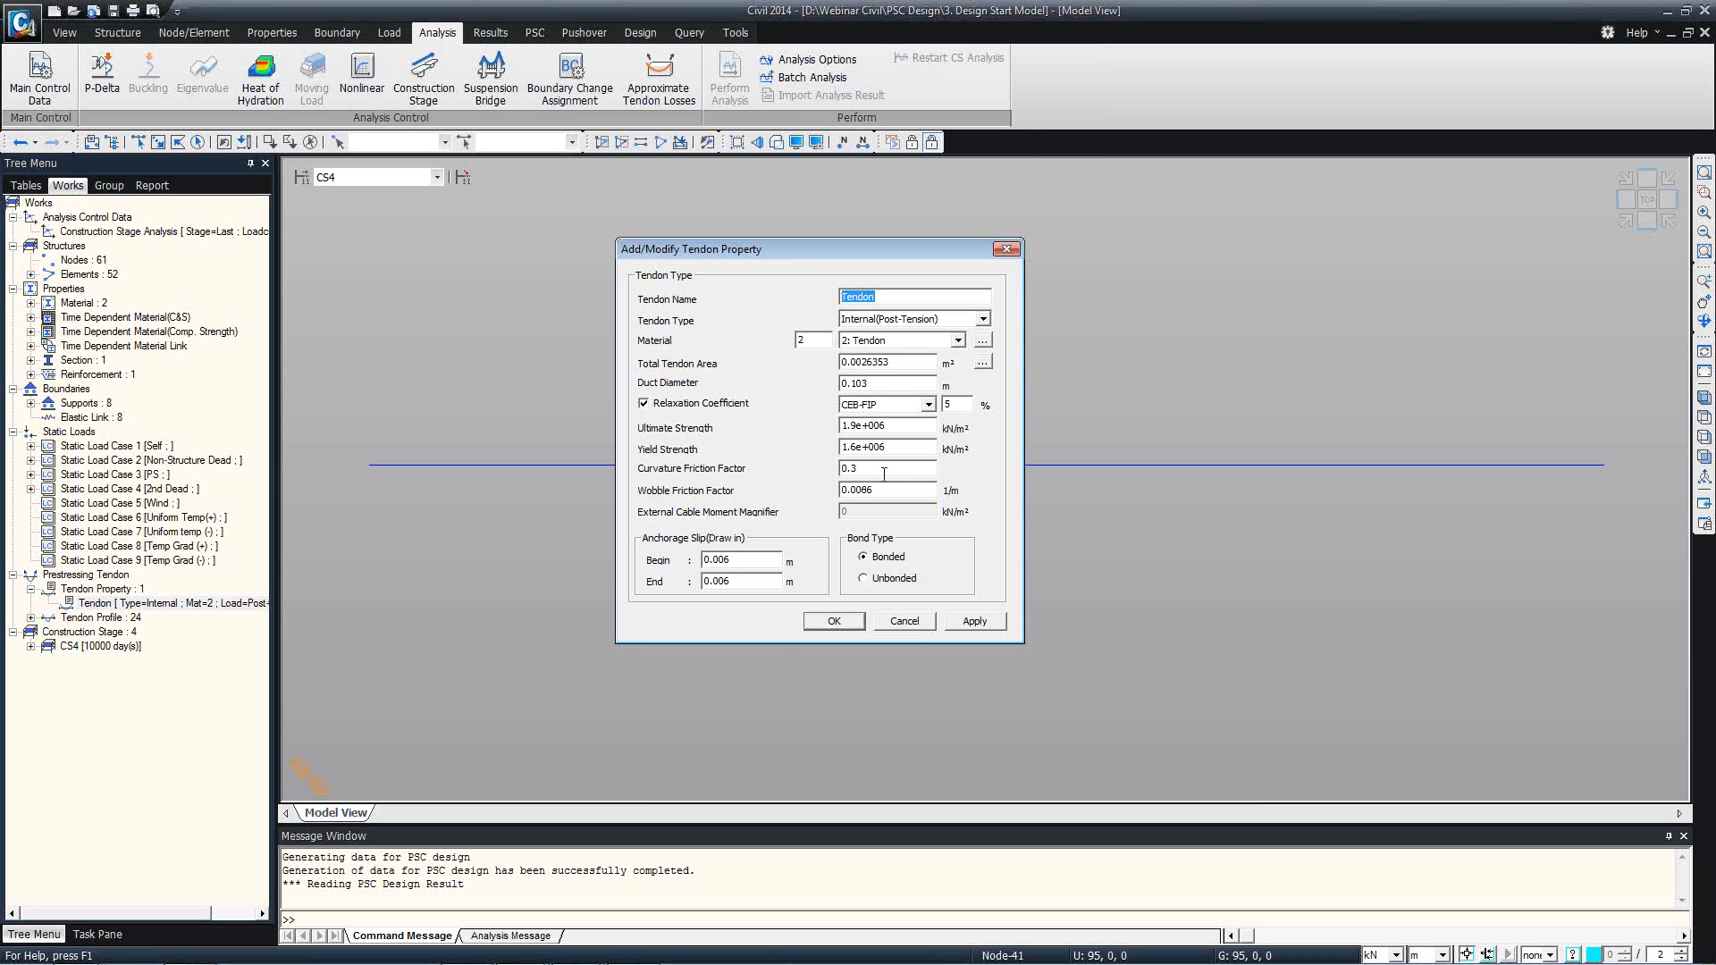
click(904, 621)
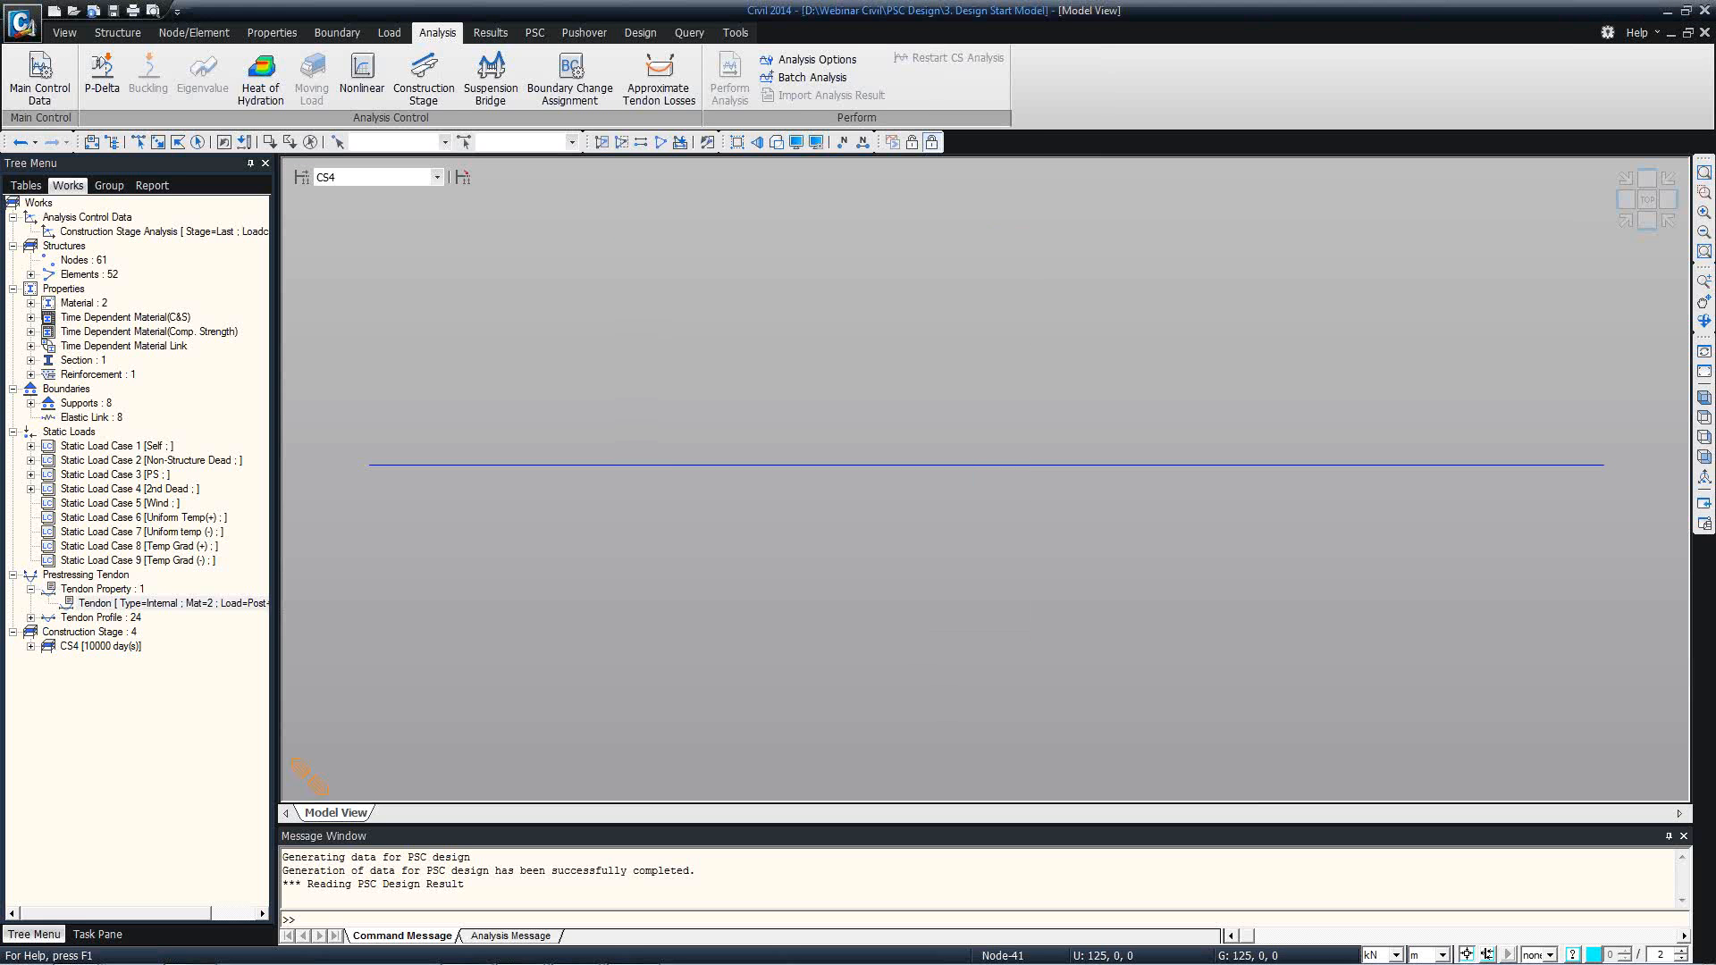